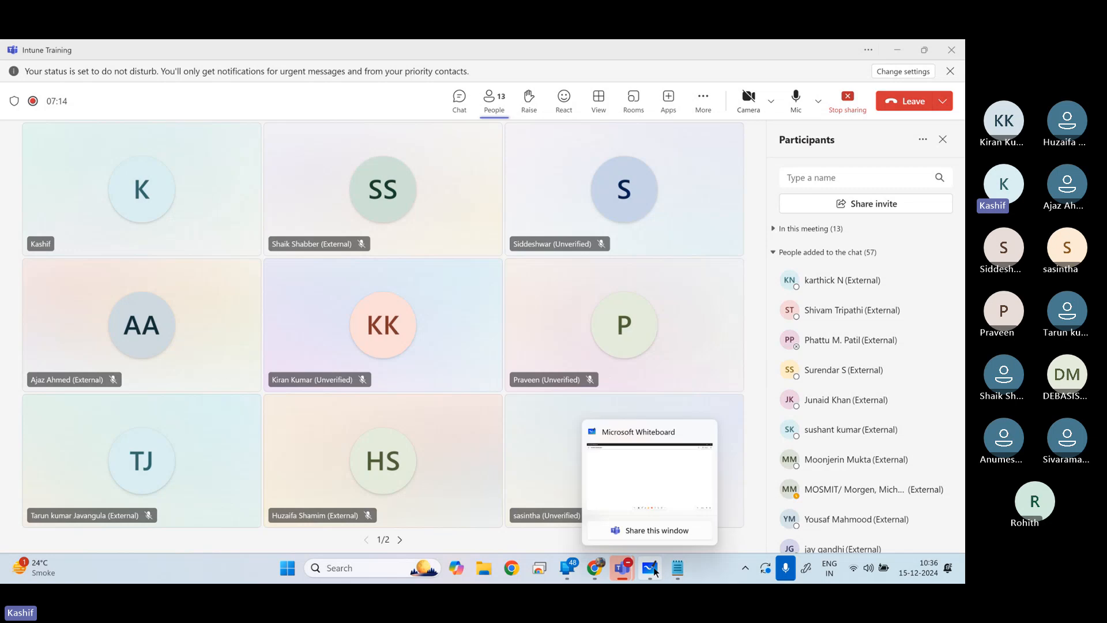
Switch to Notepad and review the 14th Dec Topics list from Intune Introduction through turning off the virtual machine, highlighting items along the way.
{"action": "left_click", "coordinate": [683, 569]}
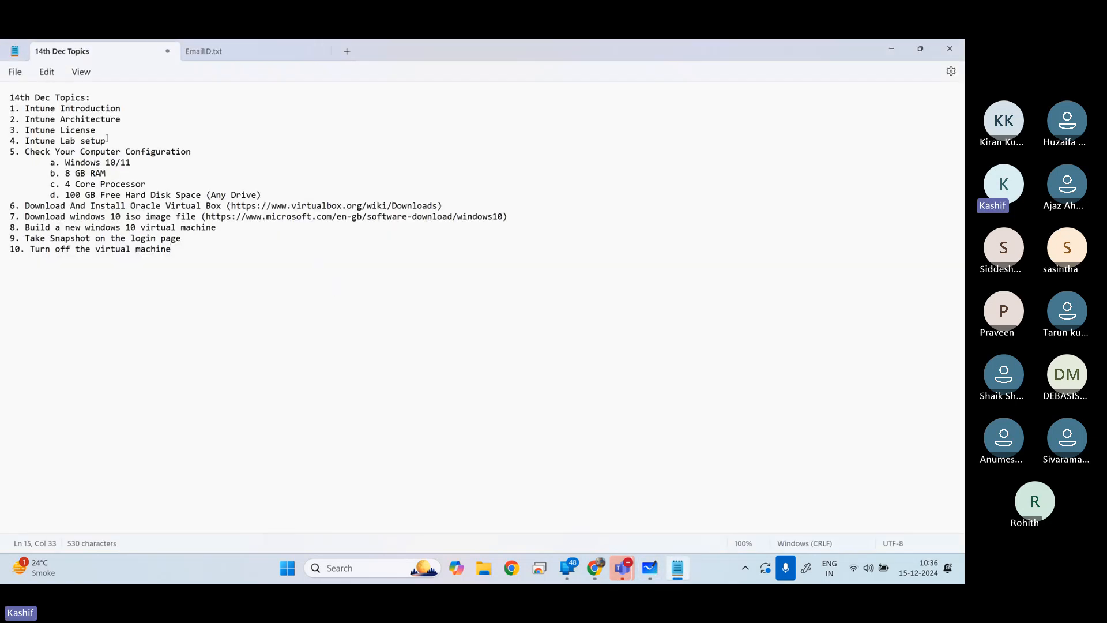
{"action": "left_click_drag", "start_coordinate": [27, 109], "coordinate": [169, 109]}
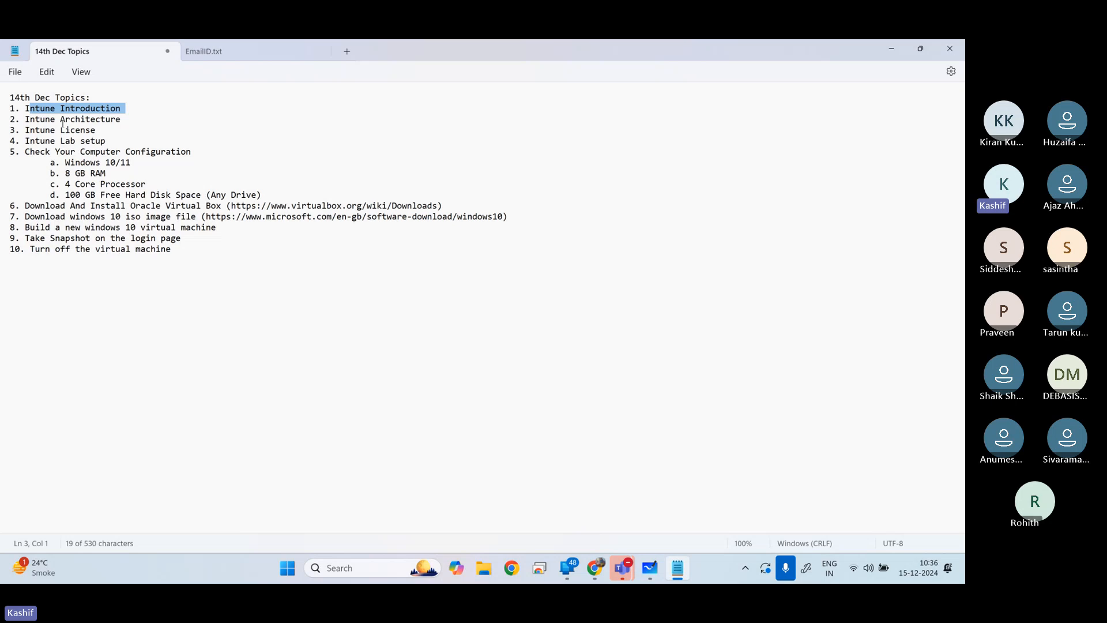
{"action": "left_click_drag", "start_coordinate": [39, 119], "coordinate": [123, 120]}
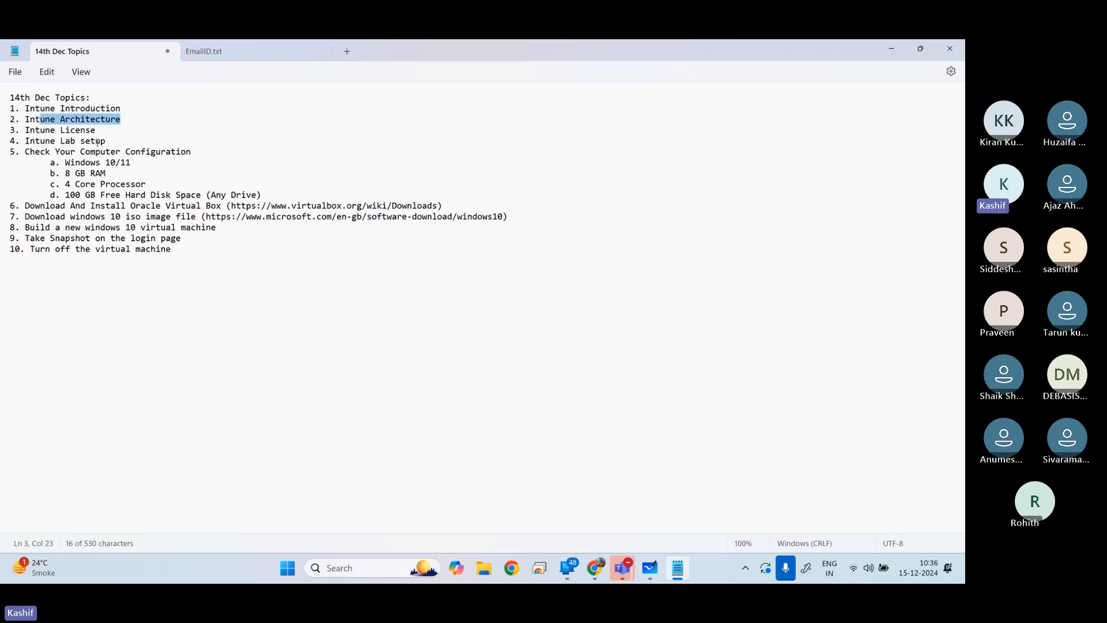
{"action": "left_click_drag", "start_coordinate": [91, 119], "coordinate": [101, 142]}
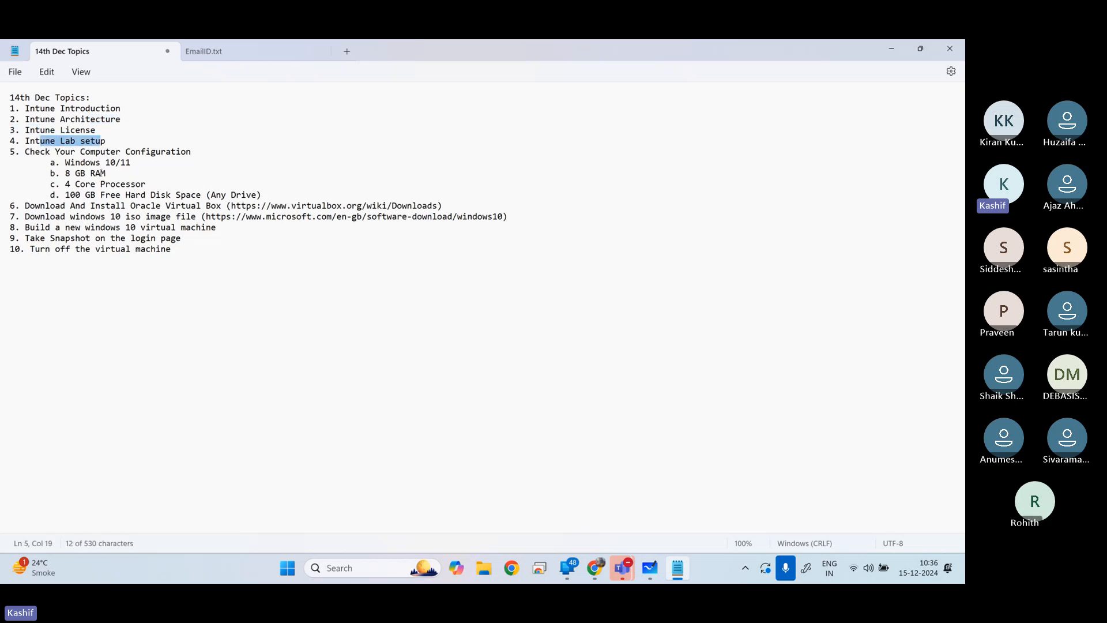
{"action": "left_click_drag", "start_coordinate": [40, 206], "coordinate": [174, 209]}
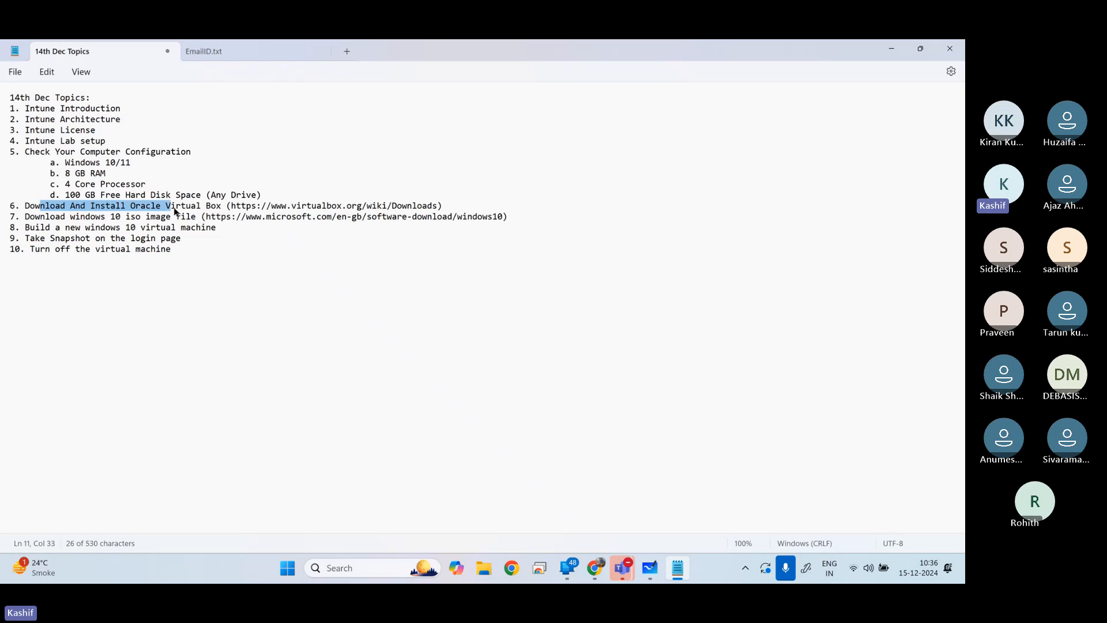
{"action": "left_click", "coordinate": [198, 206]}
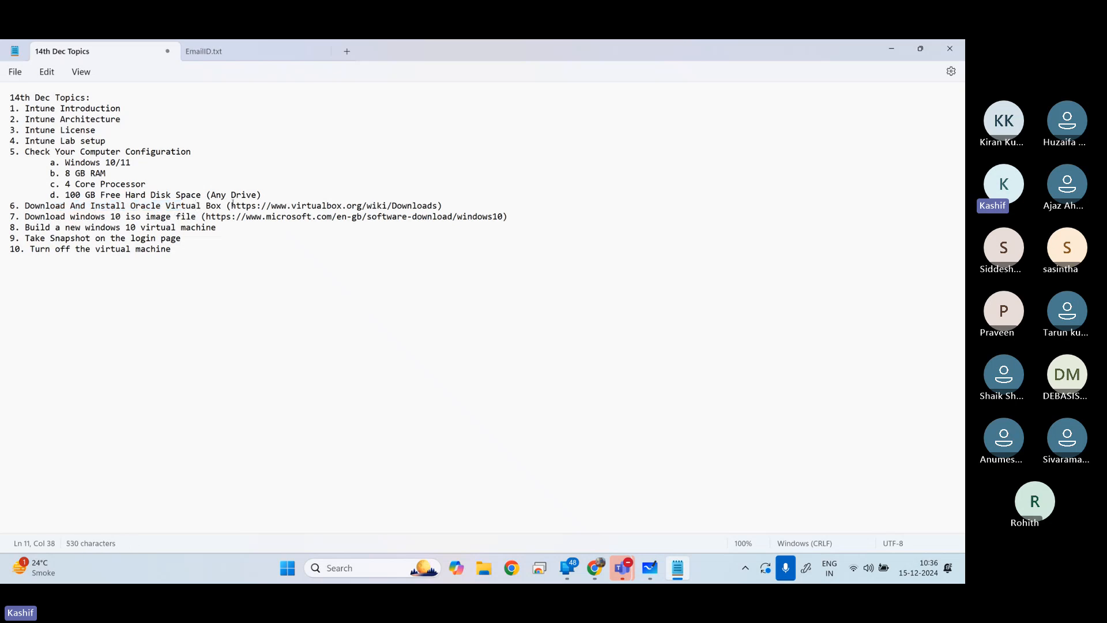
{"action": "left_click_drag", "start_coordinate": [34, 218], "coordinate": [137, 218]}
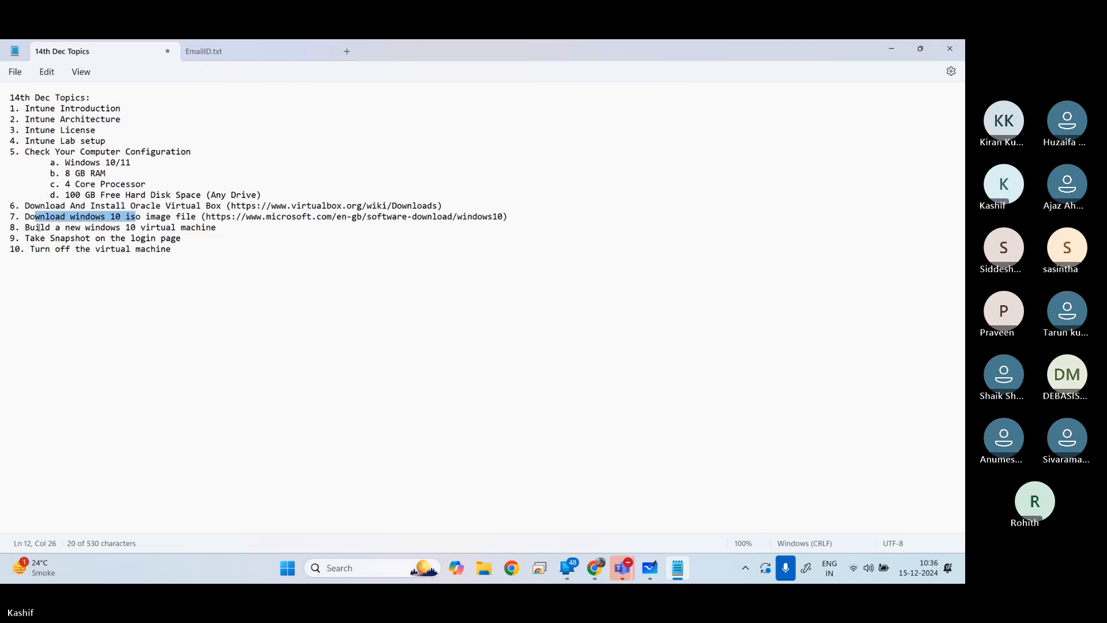
{"action": "left_click_drag", "start_coordinate": [40, 228], "coordinate": [151, 228]}
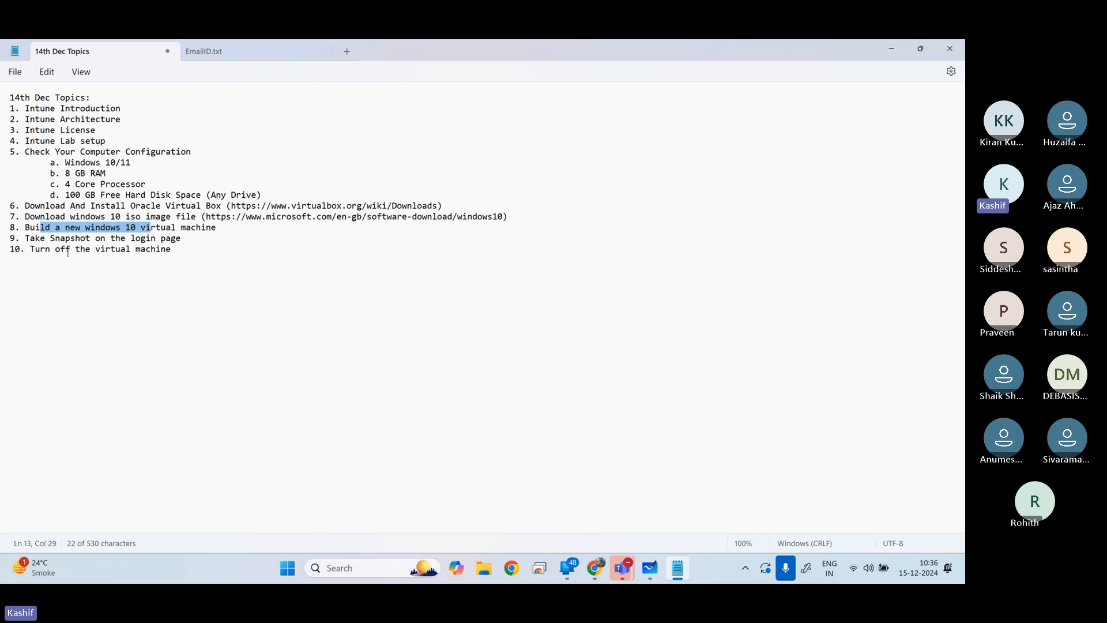
{"action": "left_click_drag", "start_coordinate": [45, 238], "coordinate": [161, 250]}
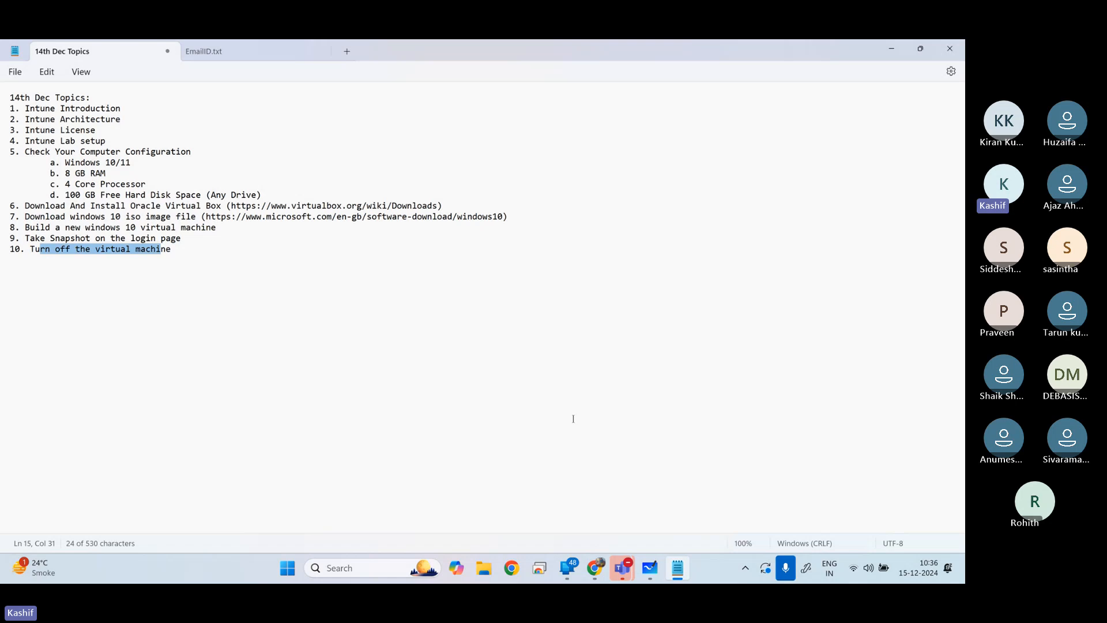
{"action": "left_click", "coordinate": [221, 269]}
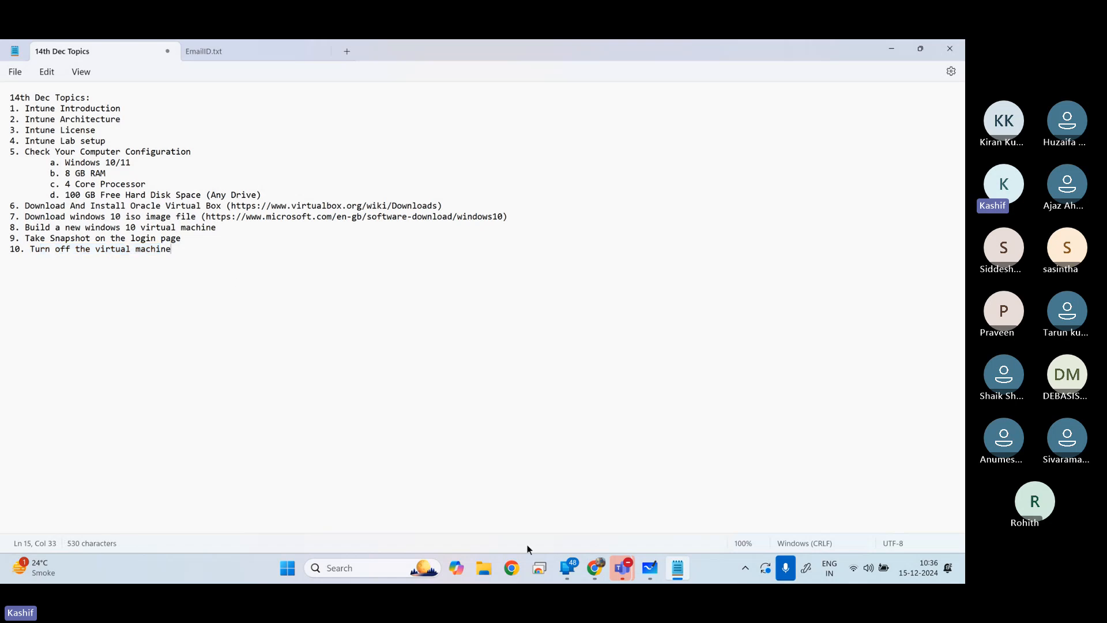
Switch to Microsoft Whiteboard and sketch an open laptop in red, with a four-sided screen and a slanted base below it.
{"action": "left_click", "coordinate": [650, 569]}
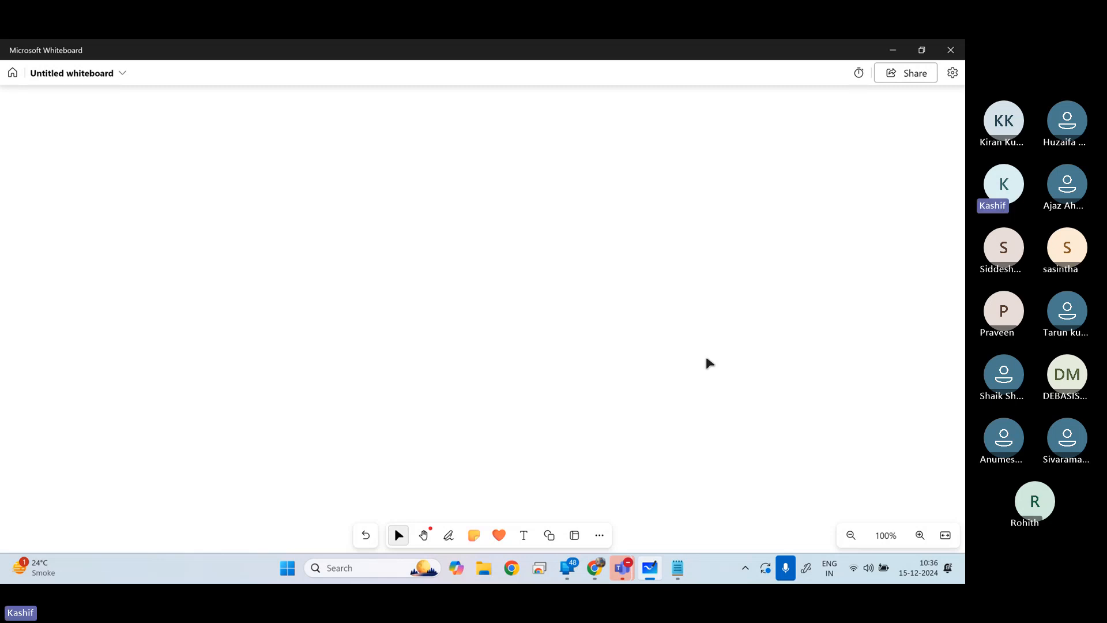
{"action": "left_click_drag", "start_coordinate": [316, 222], "coordinate": [331, 374]}
{"action": "left_click_drag", "start_coordinate": [497, 196], "coordinate": [500, 360]}
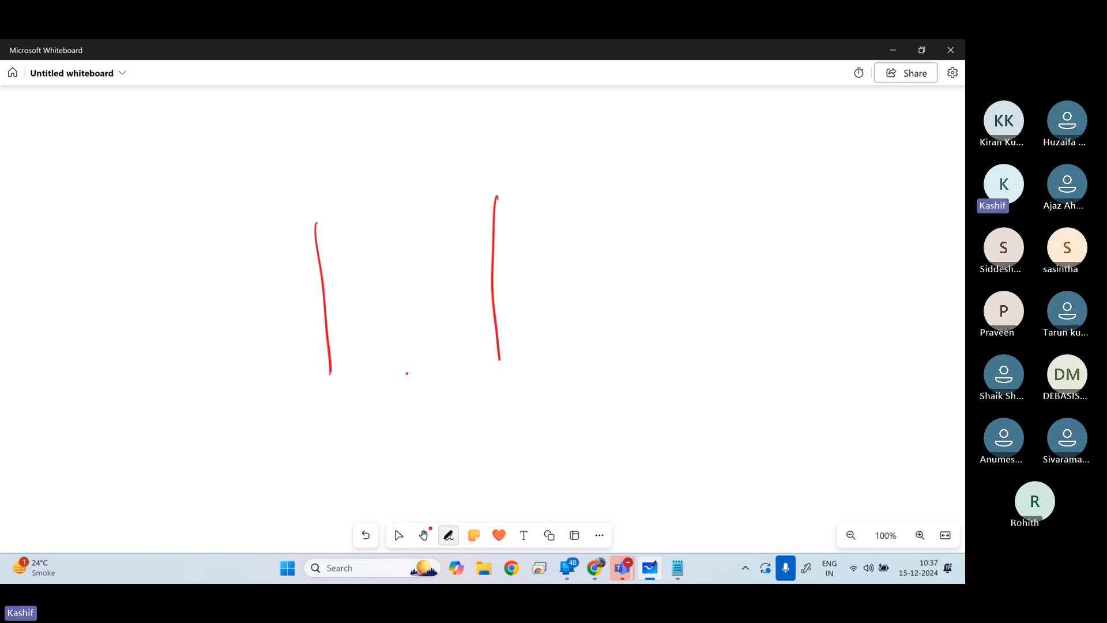
{"action": "left_click_drag", "start_coordinate": [327, 376], "coordinate": [504, 364]}
{"action": "left_click_drag", "start_coordinate": [316, 226], "coordinate": [512, 198]}
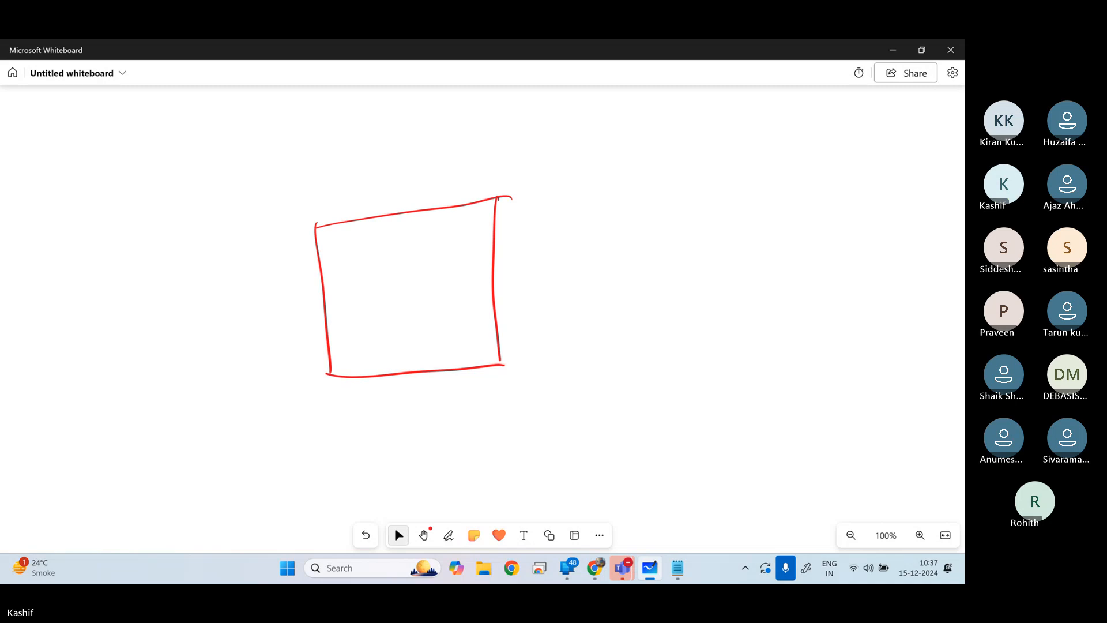
{"action": "left_click_drag", "start_coordinate": [327, 377], "coordinate": [484, 462]}
{"action": "left_click_drag", "start_coordinate": [502, 360], "coordinate": [627, 430]}
{"action": "left_click_drag", "start_coordinate": [490, 462], "coordinate": [636, 442]}
Handwrite the label "Laptop" in red beside the laptop sketch.
{"action": "left_click", "coordinate": [398, 535]}
{"action": "left_click", "coordinate": [448, 535]}
{"action": "mouse_move", "coordinate": [616, 249]}
{"action": "left_mouse_down"}
{"action": "mouse_move", "coordinate": [685, 283]}
{"action": "mouse_move", "coordinate": [695, 254]}
{"action": "left_mouse_up"}
{"action": "mouse_move", "coordinate": [706, 242]}
{"action": "left_mouse_down"}
{"action": "mouse_move", "coordinate": [710, 269]}
{"action": "mouse_move", "coordinate": [728, 250]}
{"action": "left_mouse_up"}
{"action": "left_click_drag", "start_coordinate": [732, 251], "coordinate": [759, 279]}
{"action": "left_click_drag", "start_coordinate": [752, 247], "coordinate": [756, 259]}
{"action": "left_click", "coordinate": [394, 529]}
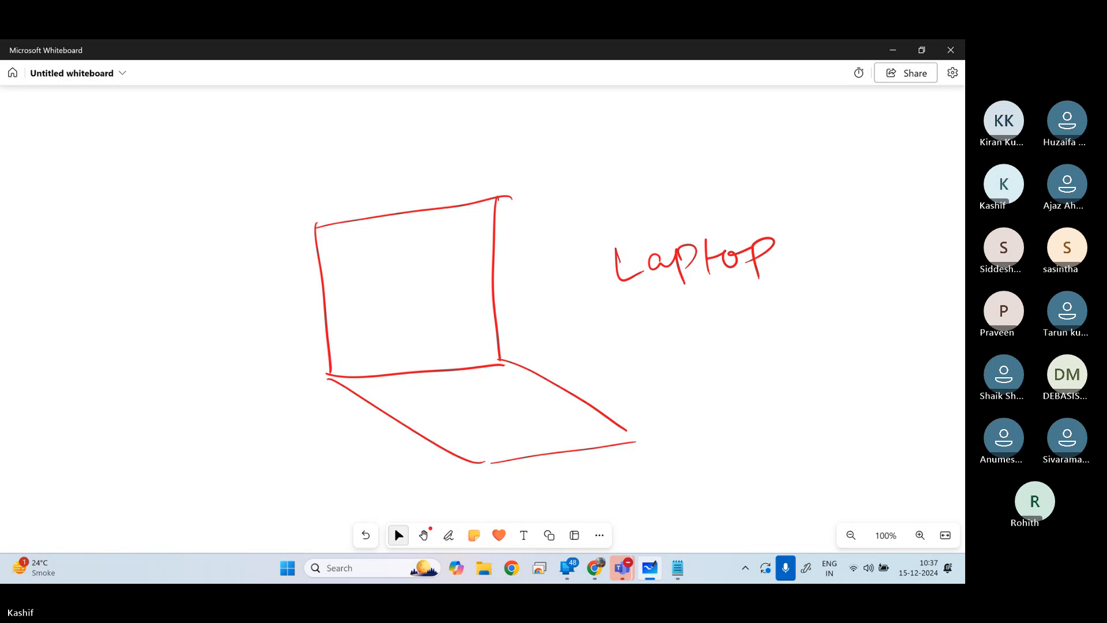
Draw a small box inside the laptop screen and write "VM" in it.
{"action": "left_click", "coordinate": [449, 535]}
{"action": "mouse_move", "coordinate": [376, 273]}
{"action": "left_mouse_down"}
{"action": "mouse_move", "coordinate": [387, 335]}
{"action": "mouse_move", "coordinate": [457, 258]}
{"action": "mouse_move", "coordinate": [466, 334]}
{"action": "left_mouse_up"}
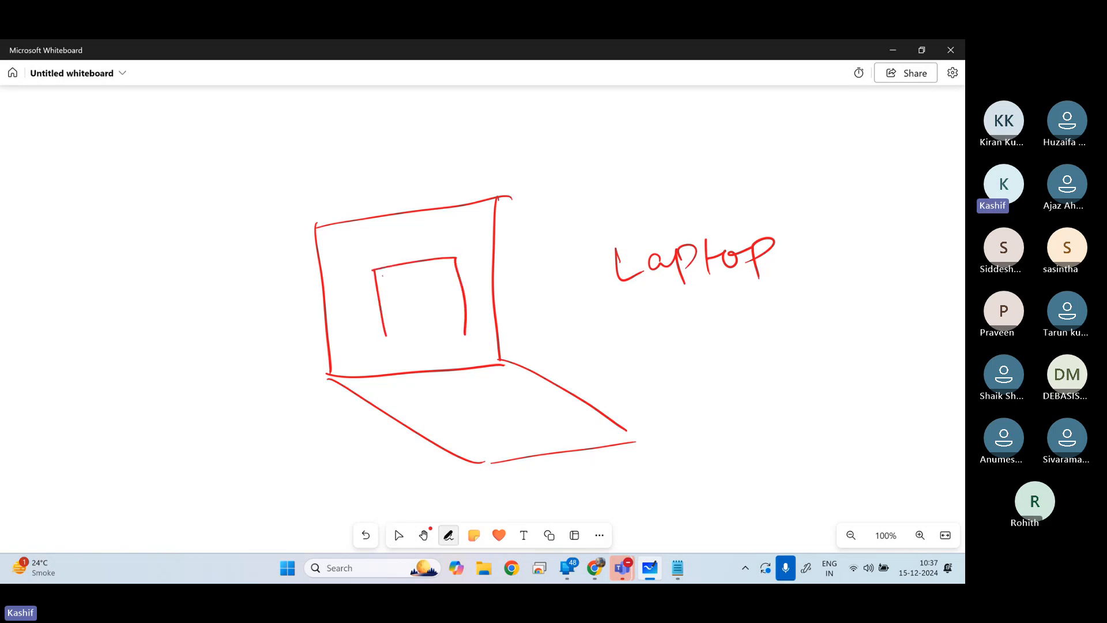
{"action": "left_click_drag", "start_coordinate": [386, 337], "coordinate": [462, 329]}
{"action": "left_click", "coordinate": [395, 528]}
{"action": "left_click", "coordinate": [449, 536]}
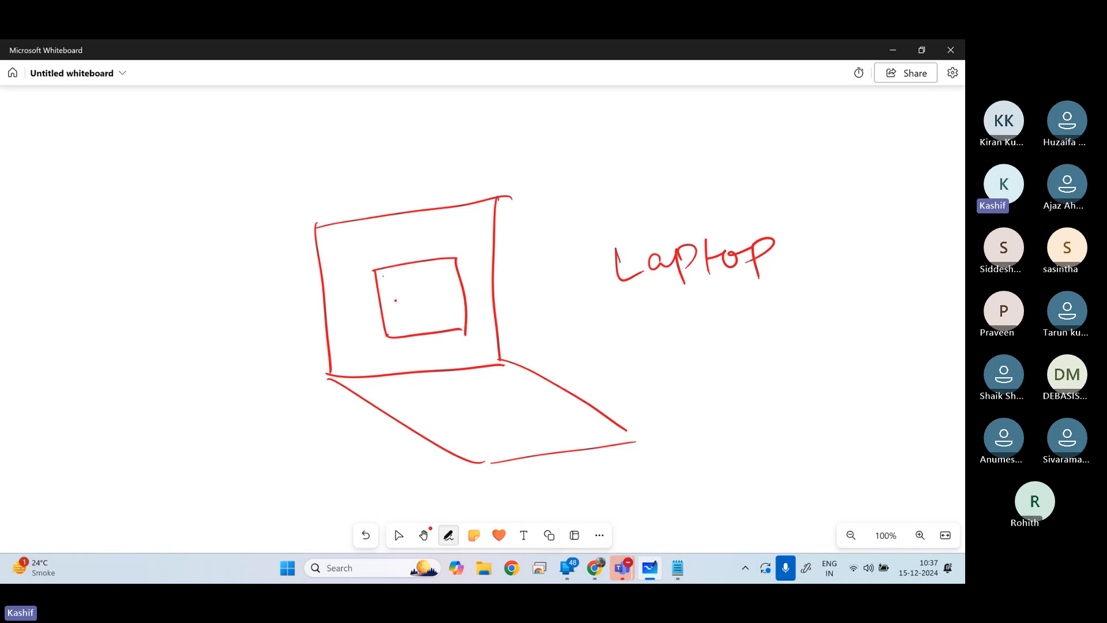
{"action": "mouse_move", "coordinate": [391, 289]}
{"action": "left_mouse_down"}
{"action": "mouse_move", "coordinate": [430, 287]}
{"action": "mouse_move", "coordinate": [442, 316]}
{"action": "left_mouse_up"}
{"action": "left_click", "coordinate": [398, 534]}
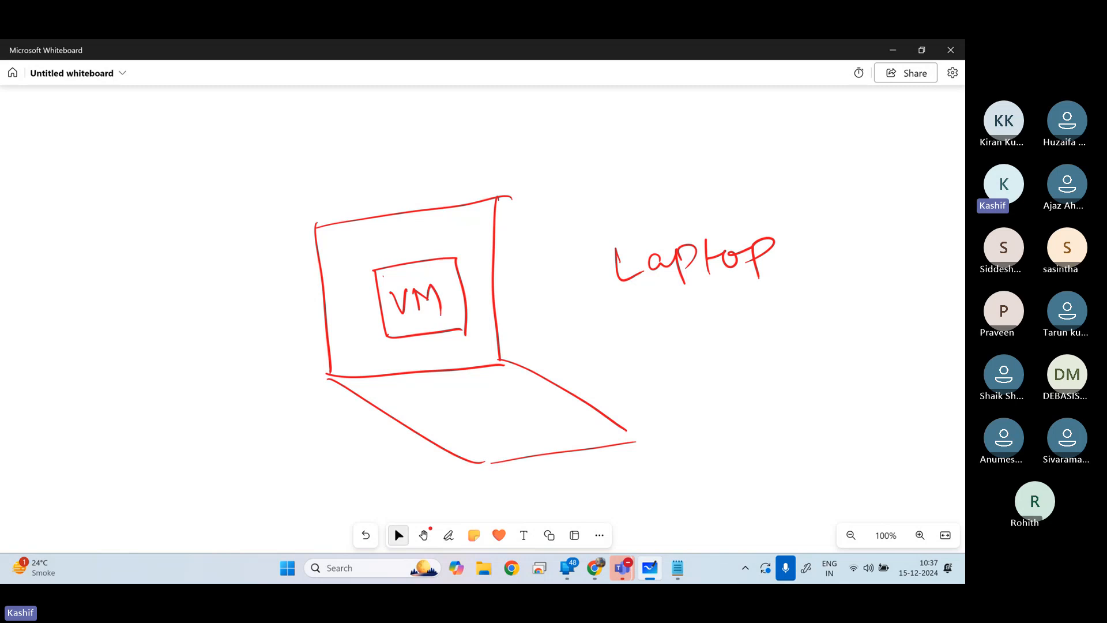
Draw an arrow from the VM box out of the laptop screen and label it "win 10".
{"action": "left_click", "coordinate": [448, 535]}
{"action": "mouse_move", "coordinate": [454, 288]}
{"action": "left_mouse_down"}
{"action": "mouse_move", "coordinate": [532, 252]}
{"action": "mouse_move", "coordinate": [523, 268]}
{"action": "left_mouse_up"}
{"action": "mouse_move", "coordinate": [544, 224]}
{"action": "left_mouse_down"}
{"action": "mouse_move", "coordinate": [571, 228]}
{"action": "mouse_move", "coordinate": [630, 199]}
{"action": "left_mouse_up"}
{"action": "mouse_move", "coordinate": [645, 179]}
{"action": "left_mouse_down"}
{"action": "mouse_move", "coordinate": [635, 191]}
{"action": "mouse_move", "coordinate": [646, 177]}
{"action": "left_mouse_up"}
{"action": "left_click", "coordinate": [398, 536]}
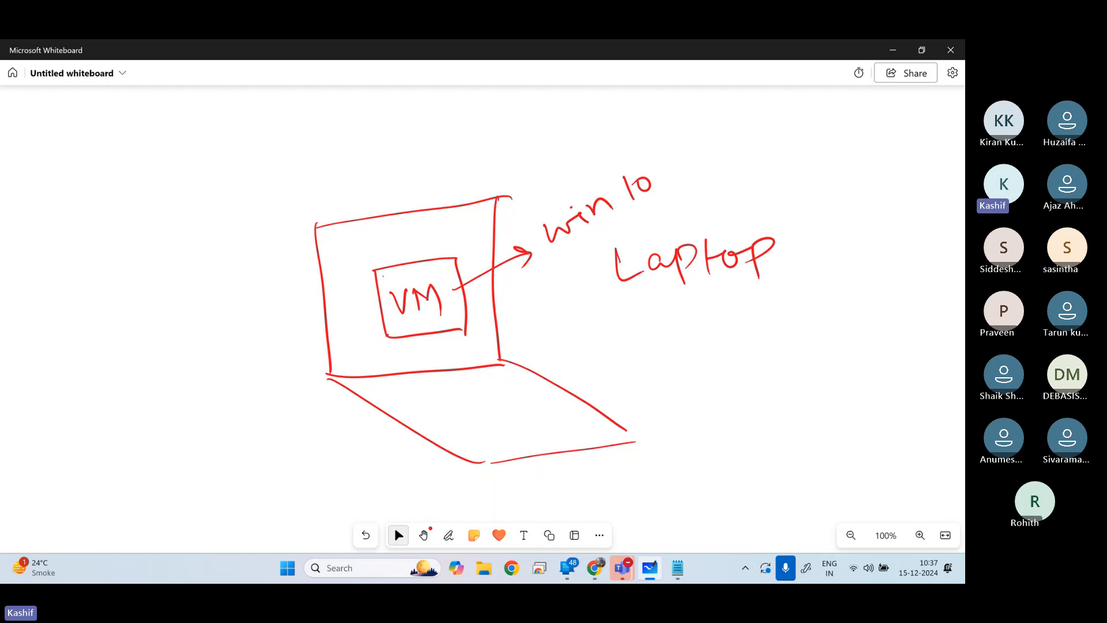
Handwrite "Intune" beside the laptop, circle it, and draw a curved arrow from it to the VM box.
{"action": "left_click_drag", "start_coordinate": [69, 199], "coordinate": [57, 252]}
{"action": "left_click_drag", "start_coordinate": [51, 222], "coordinate": [74, 198]}
{"action": "left_click_drag", "start_coordinate": [78, 236], "coordinate": [104, 219]}
{"action": "mouse_move", "coordinate": [104, 181]}
{"action": "left_mouse_down"}
{"action": "mouse_move", "coordinate": [113, 217]}
{"action": "mouse_move", "coordinate": [174, 167]}
{"action": "left_mouse_up"}
{"action": "mouse_move", "coordinate": [103, 143]}
{"action": "left_mouse_down"}
{"action": "mouse_move", "coordinate": [54, 283]}
{"action": "mouse_move", "coordinate": [63, 167]}
{"action": "left_mouse_up"}
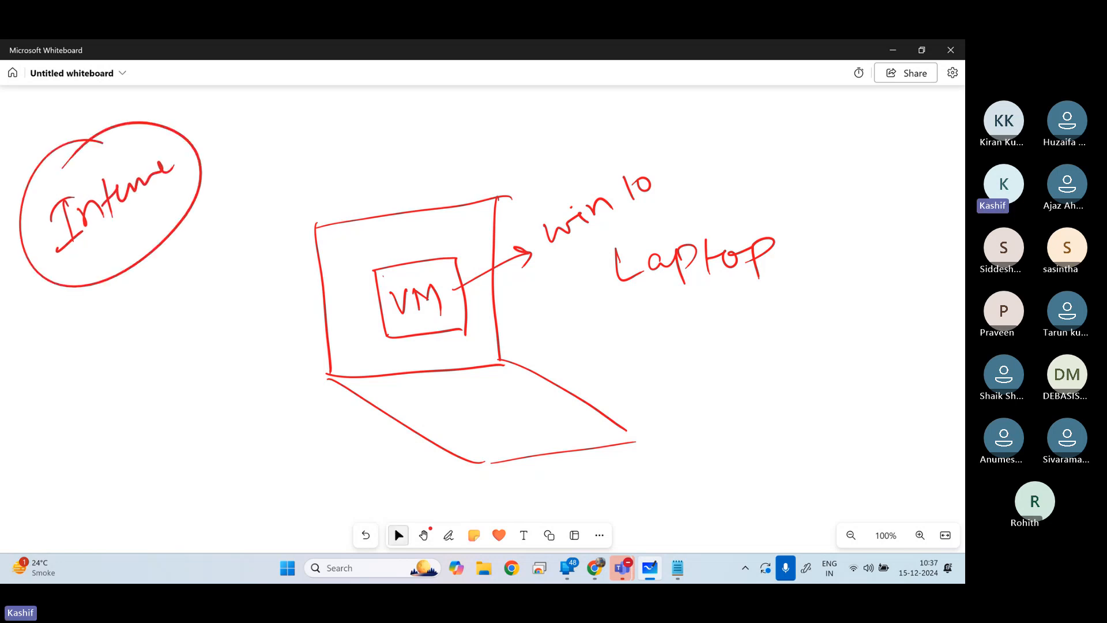
{"action": "mouse_move", "coordinate": [159, 219]}
{"action": "left_mouse_down"}
{"action": "mouse_move", "coordinate": [239, 328]}
{"action": "mouse_move", "coordinate": [372, 308]}
{"action": "left_mouse_up"}
{"action": "left_click_drag", "start_coordinate": [351, 296], "coordinate": [353, 339]}
Handwrite "Policies", "Application" and "configuration" as a list beneath the circled Intune label.
{"action": "mouse_move", "coordinate": [69, 339]}
{"action": "left_mouse_down"}
{"action": "mouse_move", "coordinate": [80, 378]}
{"action": "mouse_move", "coordinate": [73, 354]}
{"action": "mouse_move", "coordinate": [132, 343]}
{"action": "mouse_move", "coordinate": [177, 297]}
{"action": "left_mouse_up"}
{"action": "mouse_move", "coordinate": [86, 419]}
{"action": "left_mouse_down"}
{"action": "mouse_move", "coordinate": [120, 400]}
{"action": "mouse_move", "coordinate": [139, 429]}
{"action": "left_mouse_up"}
{"action": "mouse_move", "coordinate": [109, 390]}
{"action": "left_mouse_down"}
{"action": "mouse_move", "coordinate": [130, 425]}
{"action": "mouse_move", "coordinate": [126, 397]}
{"action": "left_mouse_up"}
{"action": "left_click_drag", "start_coordinate": [135, 358], "coordinate": [175, 352]}
{"action": "mouse_move", "coordinate": [175, 329]}
{"action": "left_mouse_down"}
{"action": "mouse_move", "coordinate": [186, 346]}
{"action": "mouse_move", "coordinate": [216, 330]}
{"action": "left_mouse_up"}
{"action": "mouse_move", "coordinate": [111, 459]}
{"action": "left_mouse_down"}
{"action": "mouse_move", "coordinate": [155, 458]}
{"action": "mouse_move", "coordinate": [152, 443]}
{"action": "mouse_move", "coordinate": [164, 464]}
{"action": "mouse_move", "coordinate": [202, 381]}
{"action": "mouse_move", "coordinate": [208, 399]}
{"action": "mouse_move", "coordinate": [249, 360]}
{"action": "left_mouse_up"}
{"action": "left_click", "coordinate": [214, 385]}
{"action": "left_click", "coordinate": [219, 369]}
Add "updates", "security" and "compli." to the list under Intune, and circle the VM box.
{"action": "mouse_move", "coordinate": [153, 505]}
{"action": "left_mouse_down"}
{"action": "mouse_move", "coordinate": [161, 512]}
{"action": "mouse_move", "coordinate": [199, 490]}
{"action": "mouse_move", "coordinate": [262, 404]}
{"action": "left_mouse_up"}
{"action": "mouse_move", "coordinate": [218, 507]}
{"action": "left_mouse_down"}
{"action": "mouse_move", "coordinate": [222, 527]}
{"action": "mouse_move", "coordinate": [286, 450]}
{"action": "mouse_move", "coordinate": [314, 445]}
{"action": "mouse_move", "coordinate": [304, 466]}
{"action": "left_mouse_up"}
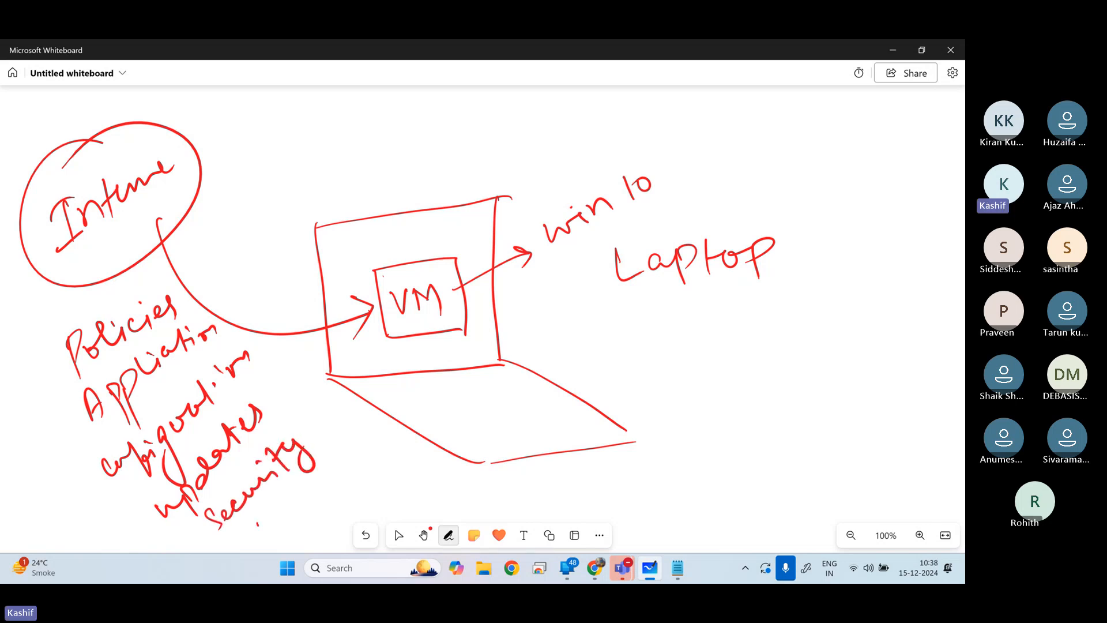
{"action": "mouse_move", "coordinate": [261, 518]}
{"action": "left_mouse_down"}
{"action": "mouse_move", "coordinate": [268, 532]}
{"action": "mouse_move", "coordinate": [293, 502]}
{"action": "mouse_move", "coordinate": [312, 519]}
{"action": "left_mouse_up"}
{"action": "left_click_drag", "start_coordinate": [301, 499], "coordinate": [336, 478]}
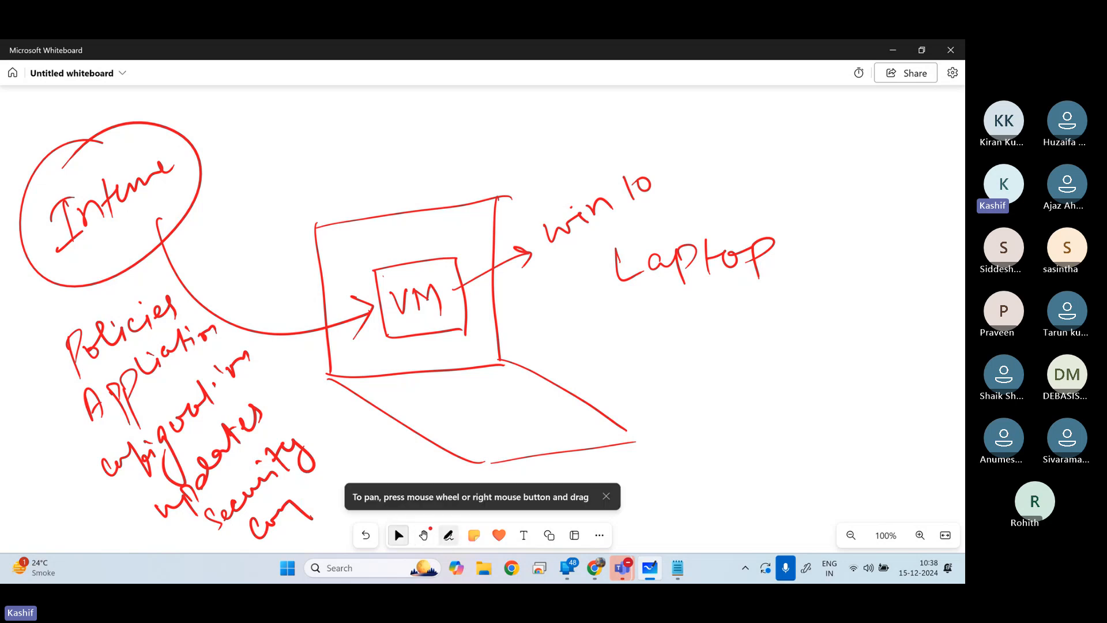
{"action": "left_click", "coordinate": [448, 536]}
{"action": "mouse_move", "coordinate": [288, 488]}
{"action": "left_mouse_down"}
{"action": "mouse_move", "coordinate": [293, 500]}
{"action": "mouse_move", "coordinate": [319, 489]}
{"action": "mouse_move", "coordinate": [350, 451]}
{"action": "left_mouse_up"}
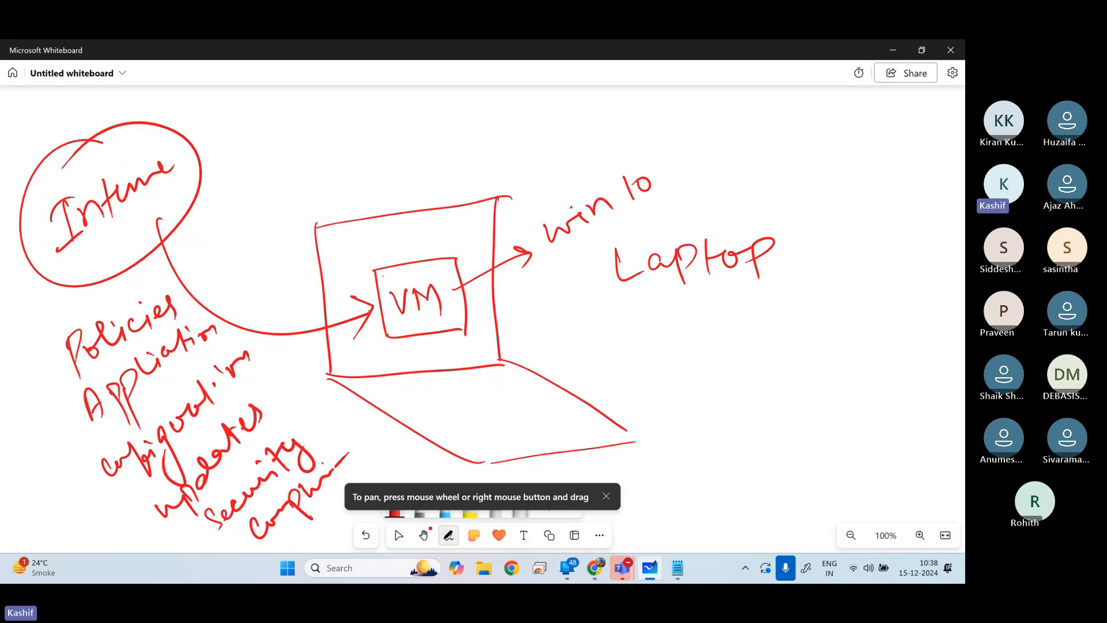
{"action": "mouse_move", "coordinate": [386, 246]}
{"action": "left_mouse_down"}
{"action": "mouse_move", "coordinate": [374, 249]}
{"action": "mouse_move", "coordinate": [467, 334]}
{"action": "mouse_move", "coordinate": [458, 264]}
{"action": "mouse_move", "coordinate": [370, 254]}
{"action": "left_mouse_up"}
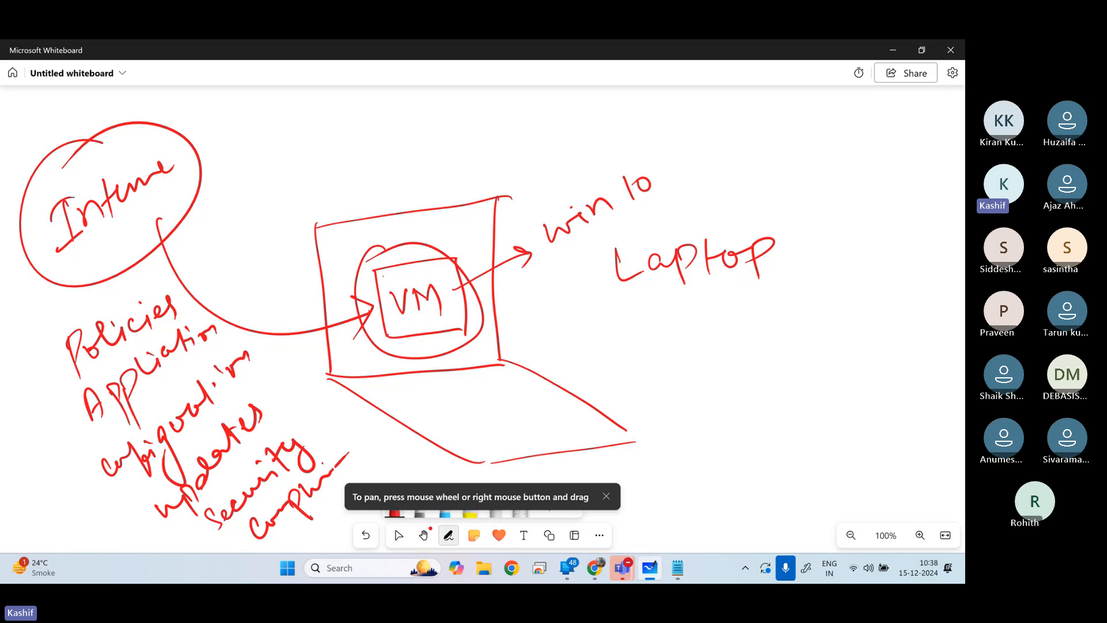
{"action": "key", "text": "Escape"}
Bring an empty area of the whiteboard into view and ready the red pen for new notes.
{"action": "left_click_drag", "start_coordinate": [806, 353], "coordinate": [779, 170]}
{"action": "left_click_drag", "start_coordinate": [790, 323], "coordinate": [799, 49]}
{"action": "left_click", "coordinate": [449, 535]}
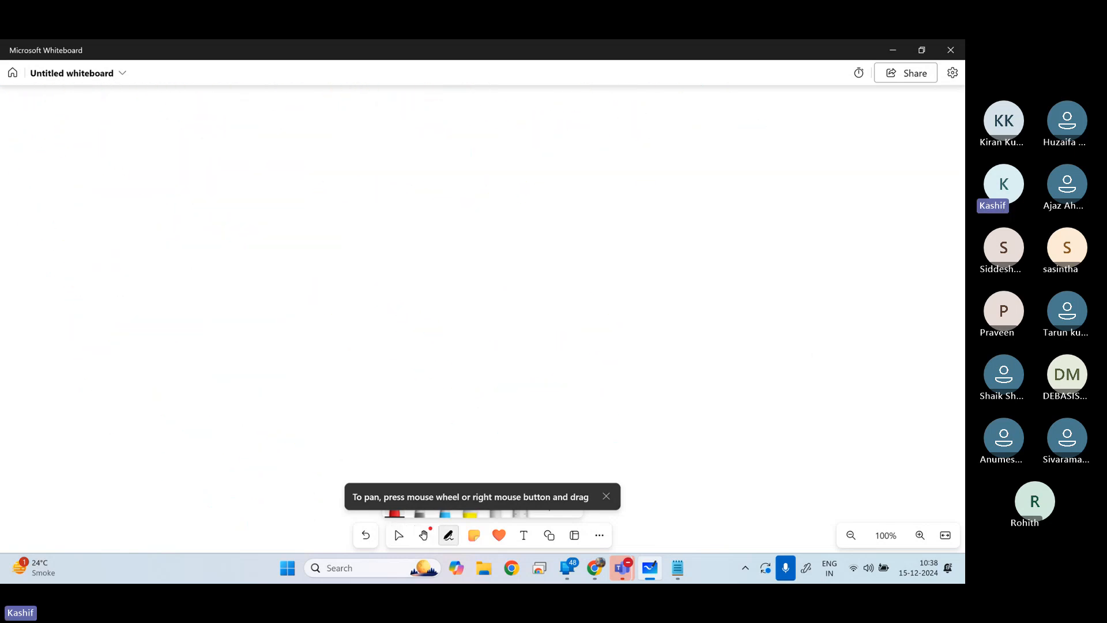
Switch to the Teams meeting, admit the participant waiting in the lobby, and return to the whiteboard.
{"action": "mouse_move", "coordinate": [623, 568]}
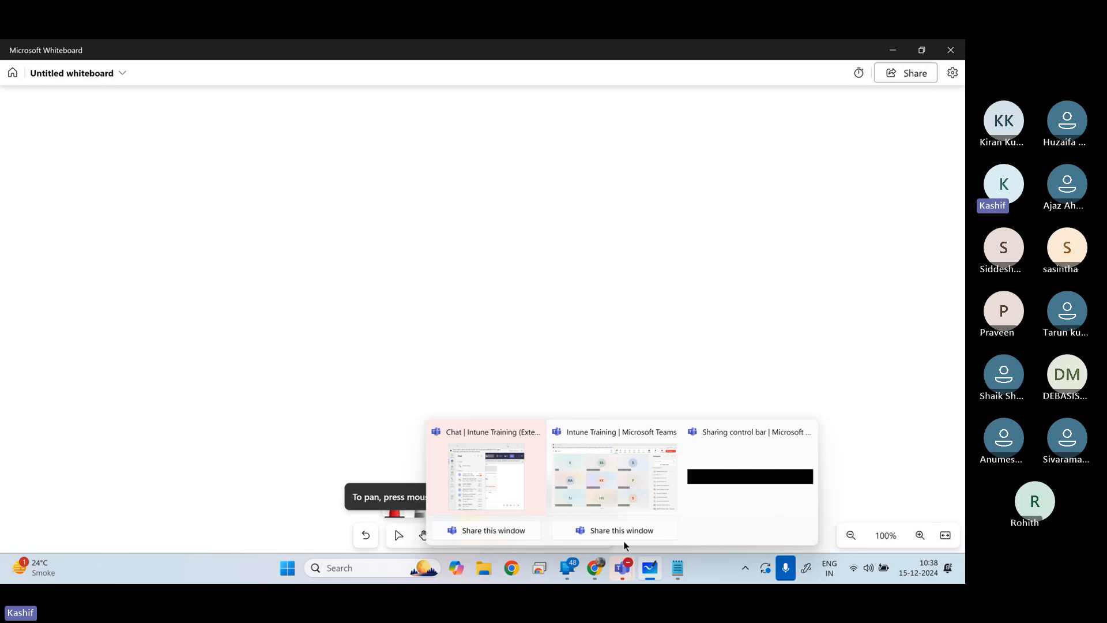
{"action": "left_click", "coordinate": [614, 491]}
{"action": "left_click", "coordinate": [917, 258]}
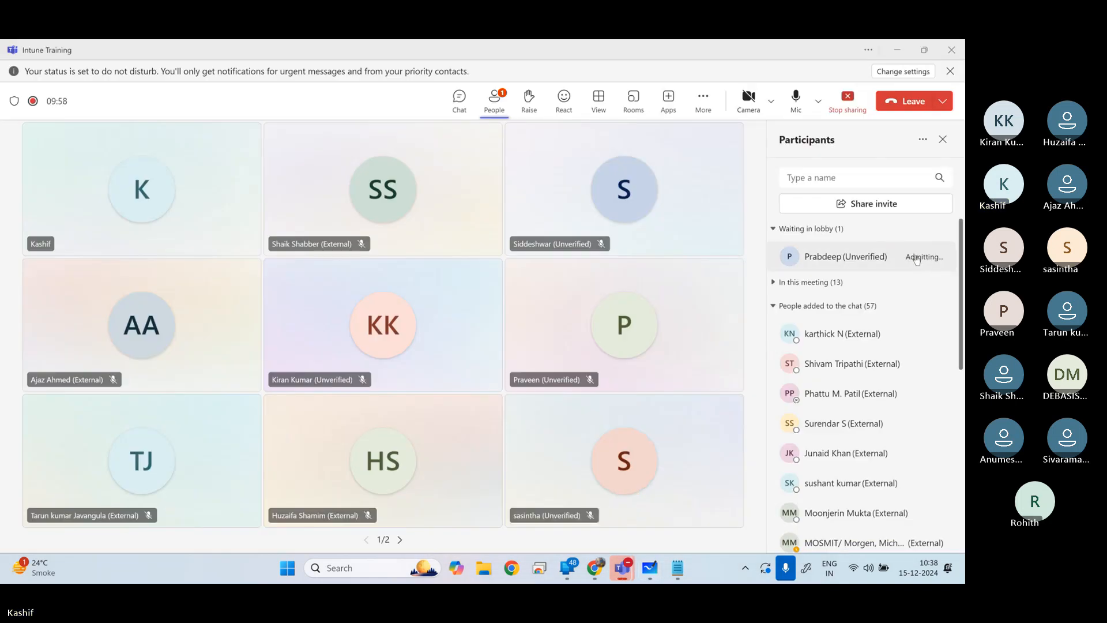
{"action": "left_click", "coordinate": [893, 52]}
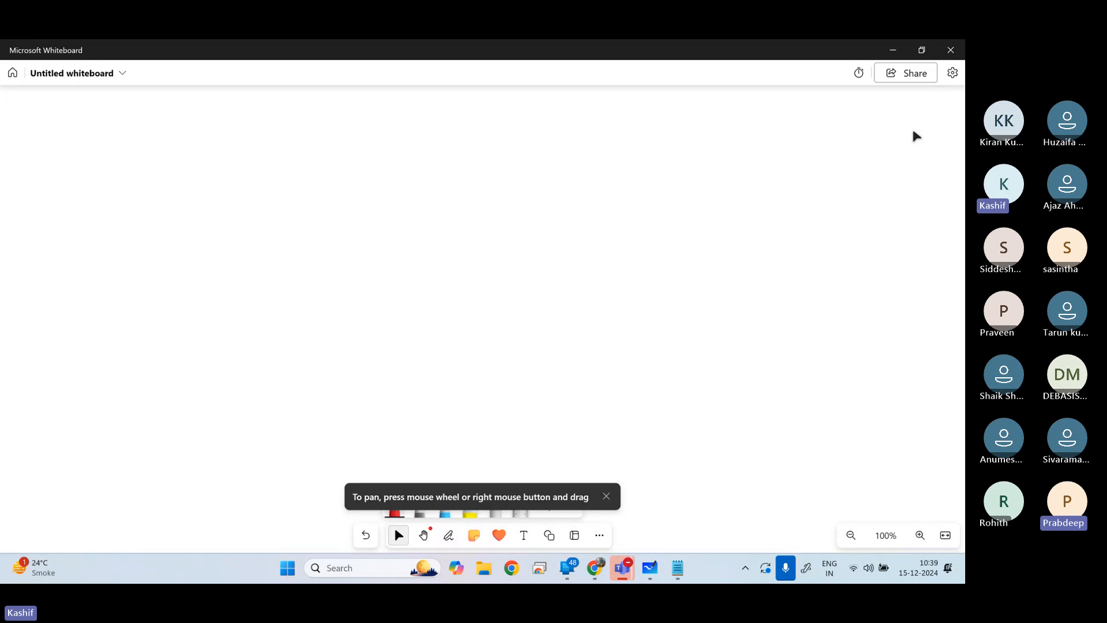
Handwrite the heading "Intune Subscription" in red across the empty whiteboard area.
{"action": "left_click", "coordinate": [449, 536]}
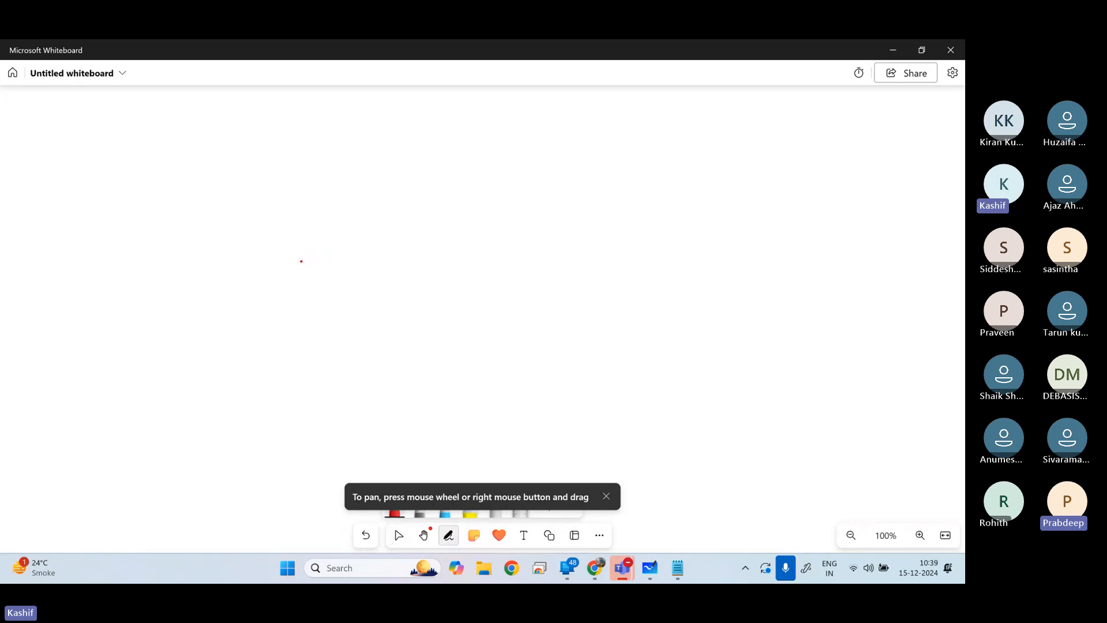
{"action": "mouse_move", "coordinate": [263, 218]}
{"action": "left_mouse_down"}
{"action": "mouse_move", "coordinate": [263, 249]}
{"action": "mouse_move", "coordinate": [279, 245]}
{"action": "left_mouse_up"}
{"action": "left_click_drag", "start_coordinate": [244, 227], "coordinate": [264, 215]}
{"action": "mouse_move", "coordinate": [275, 222]}
{"action": "left_mouse_down"}
{"action": "mouse_move", "coordinate": [281, 247]}
{"action": "mouse_move", "coordinate": [295, 240]}
{"action": "left_mouse_up"}
{"action": "mouse_move", "coordinate": [302, 209]}
{"action": "left_mouse_down"}
{"action": "mouse_move", "coordinate": [309, 240]}
{"action": "mouse_move", "coordinate": [332, 212]}
{"action": "mouse_move", "coordinate": [376, 193]}
{"action": "mouse_move", "coordinate": [413, 202]}
{"action": "mouse_move", "coordinate": [450, 176]}
{"action": "mouse_move", "coordinate": [486, 184]}
{"action": "mouse_move", "coordinate": [564, 154]}
{"action": "mouse_move", "coordinate": [576, 185]}
{"action": "left_mouse_up"}
{"action": "left_click_drag", "start_coordinate": [577, 145], "coordinate": [615, 147]}
{"action": "left_click_drag", "start_coordinate": [624, 143], "coordinate": [634, 148]}
{"action": "left_click_drag", "start_coordinate": [637, 151], "coordinate": [661, 135]}
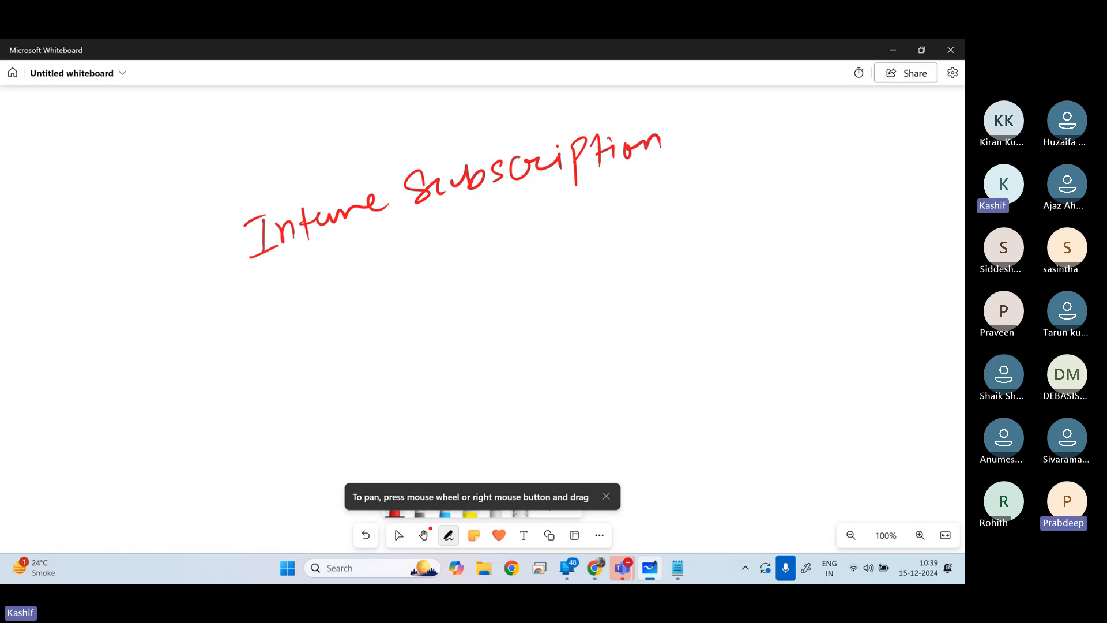
Add an arrow bullet with the handwritten item "Mobile No." below the Intune Subscription heading.
{"action": "left_click_drag", "start_coordinate": [266, 322], "coordinate": [293, 308]}
{"action": "left_click_drag", "start_coordinate": [279, 307], "coordinate": [288, 325]}
{"action": "mouse_move", "coordinate": [317, 286]}
{"action": "left_mouse_down"}
{"action": "mouse_move", "coordinate": [358, 291]}
{"action": "mouse_move", "coordinate": [420, 262]}
{"action": "left_mouse_up"}
{"action": "mouse_move", "coordinate": [431, 264]}
{"action": "left_mouse_down"}
{"action": "mouse_move", "coordinate": [434, 243]}
{"action": "mouse_move", "coordinate": [455, 233]}
{"action": "left_mouse_up"}
{"action": "left_click_drag", "start_coordinate": [469, 236], "coordinate": [470, 237]}
{"action": "left_click", "coordinate": [485, 243]}
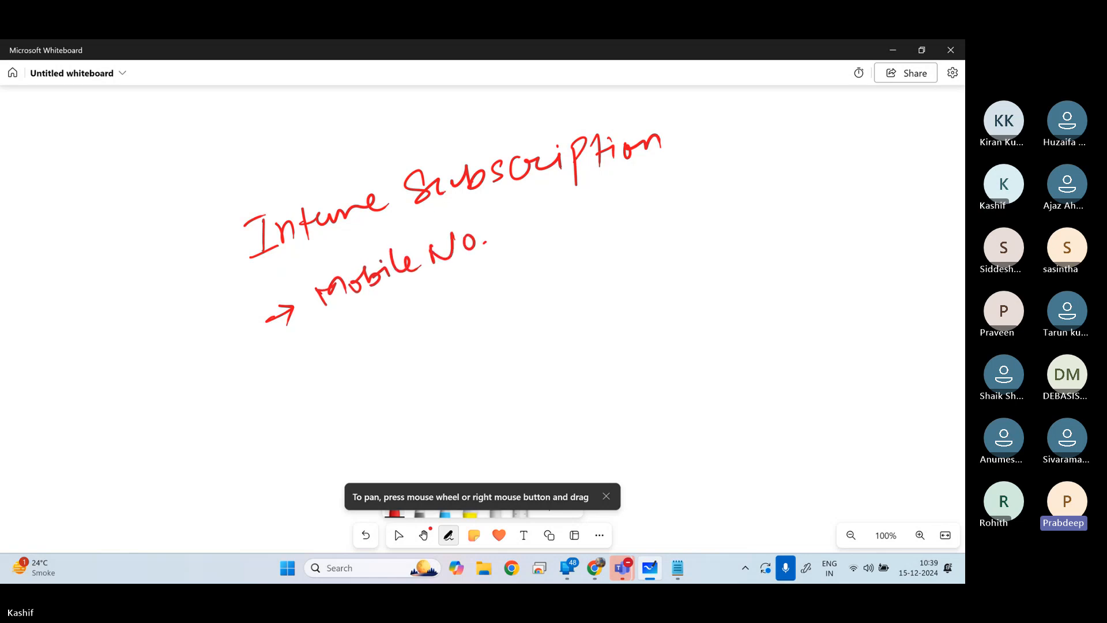
Add an arrow bullet with the handwritten item "Email ID" below the Mobile No. item.
{"action": "left_click_drag", "start_coordinate": [272, 365], "coordinate": [301, 349]}
{"action": "mouse_move", "coordinate": [283, 347]}
{"action": "left_mouse_down"}
{"action": "mouse_move", "coordinate": [301, 350]}
{"action": "mouse_move", "coordinate": [294, 370]}
{"action": "left_mouse_up"}
{"action": "mouse_move", "coordinate": [326, 354]}
{"action": "left_mouse_down"}
{"action": "mouse_move", "coordinate": [346, 345]}
{"action": "mouse_move", "coordinate": [340, 337]}
{"action": "mouse_move", "coordinate": [322, 352]}
{"action": "left_mouse_up"}
{"action": "mouse_move", "coordinate": [347, 341]}
{"action": "left_mouse_down"}
{"action": "mouse_move", "coordinate": [361, 330]}
{"action": "mouse_move", "coordinate": [369, 342]}
{"action": "left_mouse_up"}
{"action": "left_click_drag", "start_coordinate": [375, 324], "coordinate": [429, 314]}
{"action": "left_click_drag", "start_coordinate": [458, 281], "coordinate": [469, 297]}
{"action": "mouse_move", "coordinate": [449, 284]}
{"action": "left_mouse_down"}
{"action": "mouse_move", "coordinate": [463, 279]}
{"action": "mouse_move", "coordinate": [478, 301]}
{"action": "left_mouse_up"}
{"action": "left_click_drag", "start_coordinate": [478, 276], "coordinate": [480, 297]}
Add an arrow bullet with the handwritten item "Credit card" below the Email ID item.
{"action": "mouse_move", "coordinate": [302, 419]}
{"action": "left_mouse_down"}
{"action": "mouse_move", "coordinate": [326, 398]}
{"action": "mouse_move", "coordinate": [325, 418]}
{"action": "left_mouse_up"}
{"action": "mouse_move", "coordinate": [390, 372]}
{"action": "left_mouse_down"}
{"action": "mouse_move", "coordinate": [363, 395]}
{"action": "mouse_move", "coordinate": [454, 342]}
{"action": "mouse_move", "coordinate": [475, 353]}
{"action": "mouse_move", "coordinate": [475, 339]}
{"action": "mouse_move", "coordinate": [522, 329]}
{"action": "left_mouse_up"}
{"action": "left_click", "coordinate": [458, 337]}
{"action": "mouse_move", "coordinate": [527, 321]}
{"action": "left_mouse_down"}
{"action": "mouse_move", "coordinate": [541, 322]}
{"action": "mouse_move", "coordinate": [548, 306]}
{"action": "left_mouse_up"}
{"action": "left_click_drag", "start_coordinate": [562, 299], "coordinate": [575, 310]}
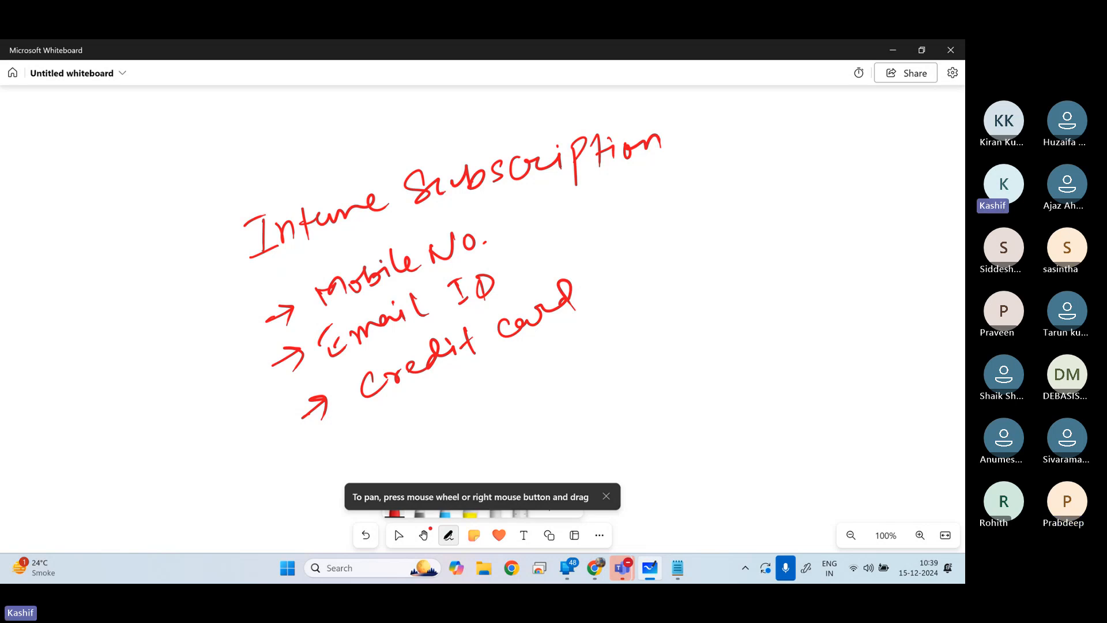
{"action": "key", "text": "Escape"}
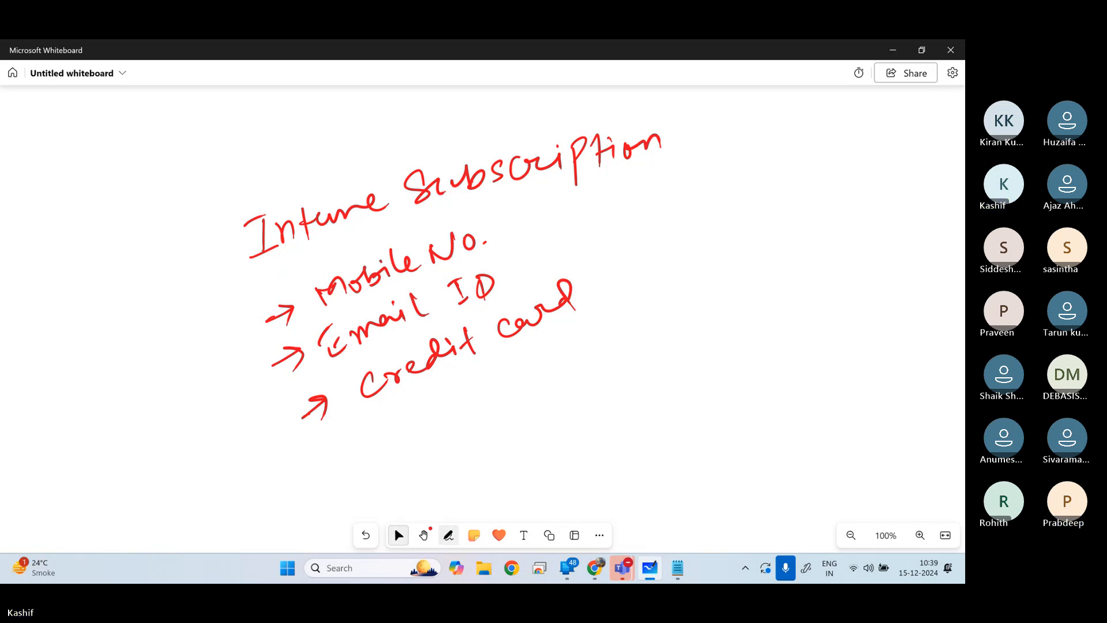
Handwrite "Intune Free Trail" with the red pen below the Credit card item.
{"action": "left_click", "coordinate": [448, 535]}
{"action": "left_click", "coordinate": [395, 506]}
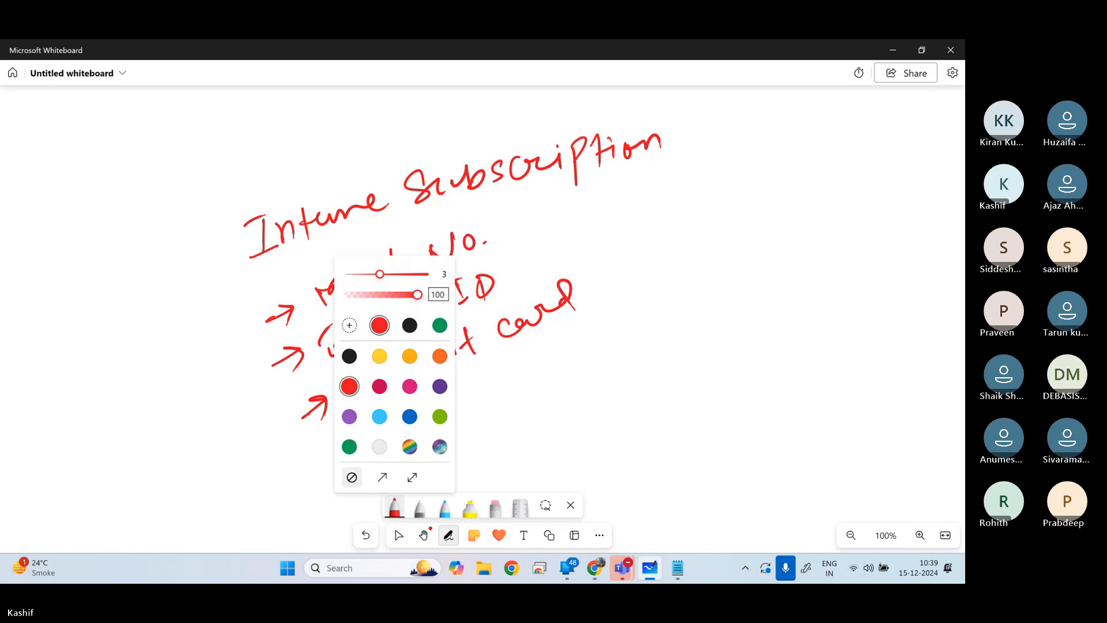
{"action": "left_click", "coordinate": [535, 439]}
{"action": "mouse_move", "coordinate": [379, 441]}
{"action": "left_mouse_down"}
{"action": "mouse_move", "coordinate": [390, 435]}
{"action": "mouse_move", "coordinate": [387, 461]}
{"action": "mouse_move", "coordinate": [402, 456]}
{"action": "left_mouse_up"}
{"action": "mouse_move", "coordinate": [403, 444]}
{"action": "left_mouse_down"}
{"action": "mouse_move", "coordinate": [435, 437]}
{"action": "mouse_move", "coordinate": [459, 411]}
{"action": "mouse_move", "coordinate": [568, 352]}
{"action": "left_mouse_up"}
{"action": "mouse_move", "coordinate": [600, 323]}
{"action": "left_mouse_down"}
{"action": "mouse_move", "coordinate": [589, 349]}
{"action": "mouse_move", "coordinate": [609, 317]}
{"action": "left_mouse_up"}
{"action": "left_click_drag", "start_coordinate": [606, 332], "coordinate": [653, 298]}
{"action": "left_click", "coordinate": [645, 283]}
{"action": "mouse_move", "coordinate": [654, 269]}
{"action": "left_mouse_down"}
{"action": "mouse_move", "coordinate": [658, 287]}
{"action": "mouse_move", "coordinate": [690, 282]}
{"action": "left_mouse_up"}
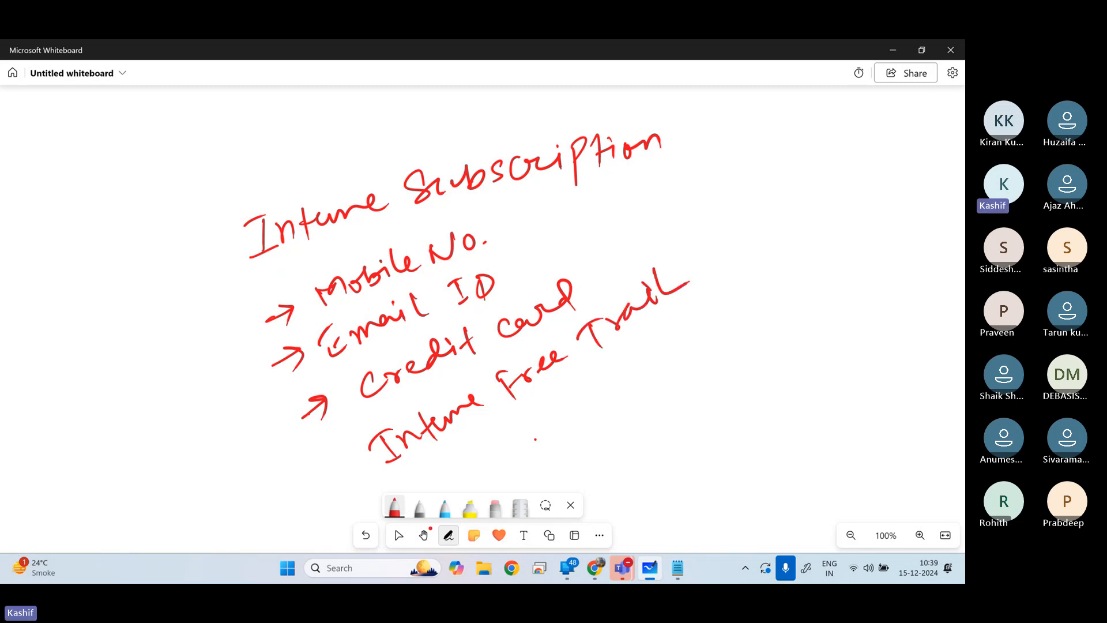
Handwrite "30 days + 30 days" in red below the Intune Free Trail line.
{"action": "left_click_drag", "start_coordinate": [175, 312], "coordinate": [124, 239]}
{"action": "left_click_drag", "start_coordinate": [390, 413], "coordinate": [405, 430]}
{"action": "left_click_drag", "start_coordinate": [422, 404], "coordinate": [423, 405]}
{"action": "mouse_move", "coordinate": [450, 383]}
{"action": "left_mouse_down"}
{"action": "mouse_move", "coordinate": [465, 404]}
{"action": "mouse_move", "coordinate": [485, 369]}
{"action": "mouse_move", "coordinate": [506, 408]}
{"action": "left_mouse_up"}
{"action": "left_click_drag", "start_coordinate": [495, 363], "coordinate": [518, 353]}
{"action": "mouse_move", "coordinate": [510, 348]}
{"action": "left_mouse_down"}
{"action": "mouse_move", "coordinate": [548, 316]}
{"action": "mouse_move", "coordinate": [539, 341]}
{"action": "mouse_move", "coordinate": [592, 289]}
{"action": "mouse_move", "coordinate": [618, 306]}
{"action": "mouse_move", "coordinate": [633, 262]}
{"action": "left_mouse_up"}
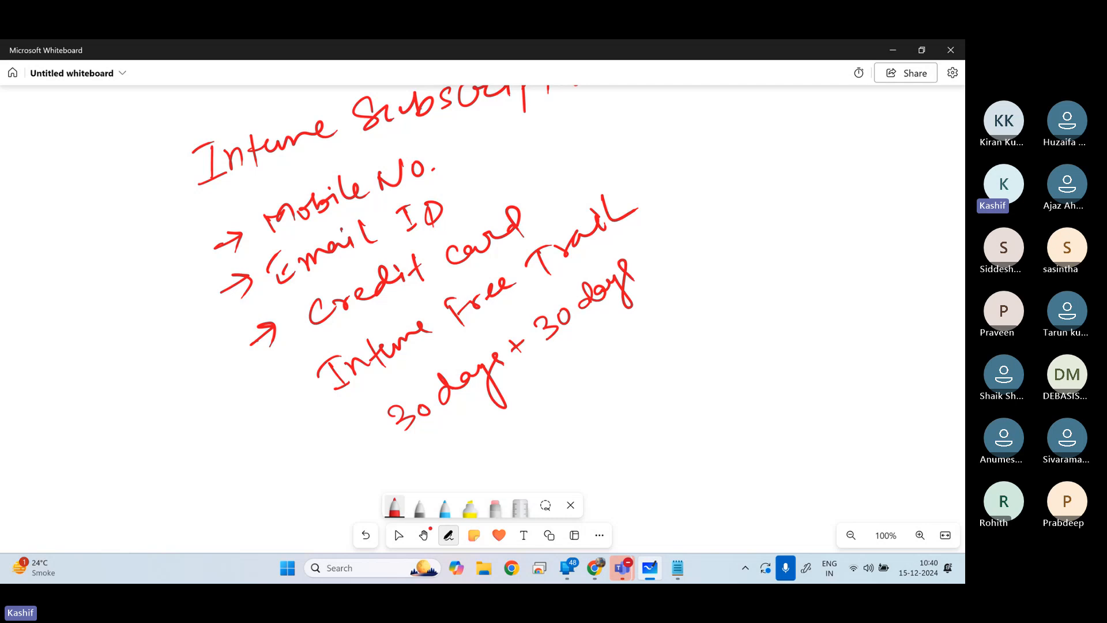
Underline "30 days + 30 days" in red and add tick marks beside the Mobile No., Email ID and Credit card items.
{"action": "left_click_drag", "start_coordinate": [464, 451], "coordinate": [625, 326]}
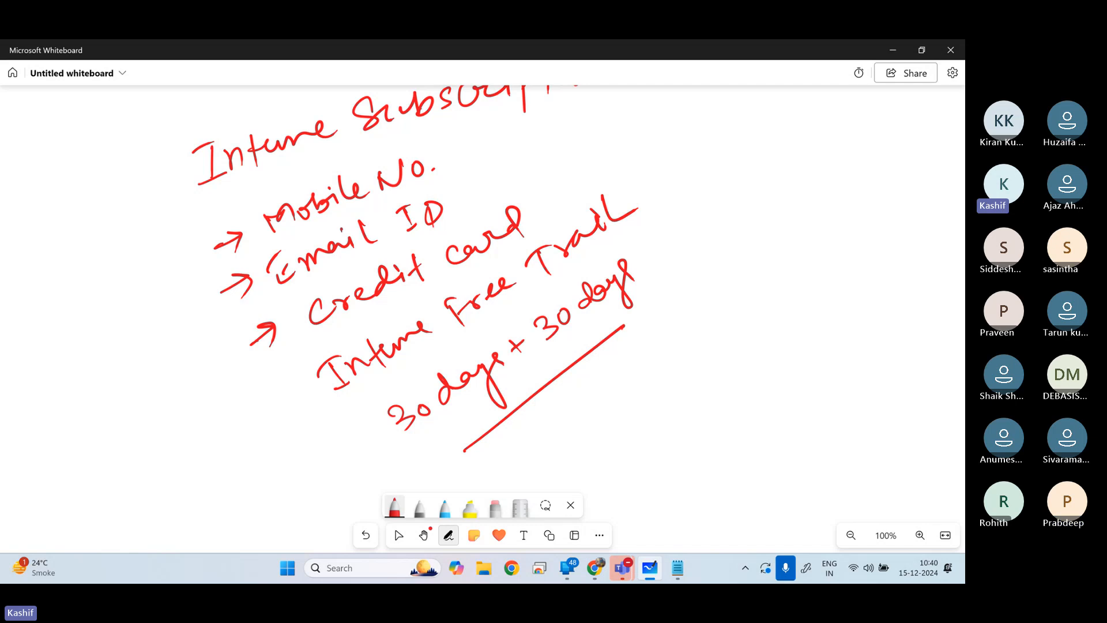
{"action": "mouse_move", "coordinate": [169, 268]}
{"action": "left_mouse_down"}
{"action": "mouse_move", "coordinate": [186, 276]}
{"action": "mouse_move", "coordinate": [211, 244]}
{"action": "left_mouse_up"}
{"action": "left_click_drag", "start_coordinate": [178, 314], "coordinate": [218, 284]}
{"action": "left_click_drag", "start_coordinate": [214, 359], "coordinate": [253, 335]}
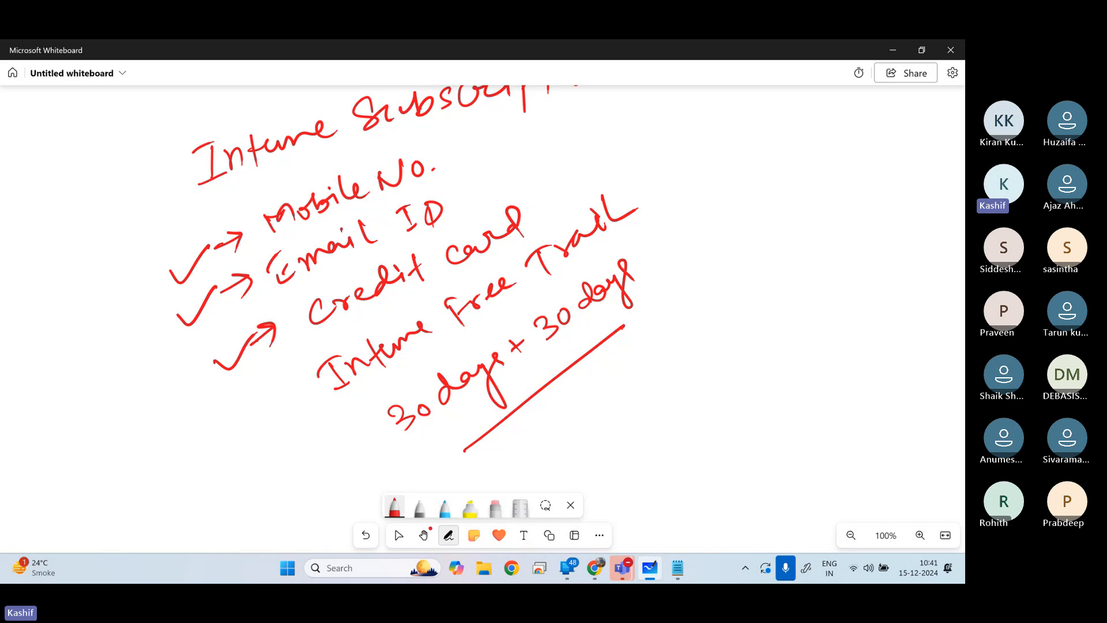
{"action": "left_click_drag", "start_coordinate": [228, 430], "coordinate": [116, 129]}
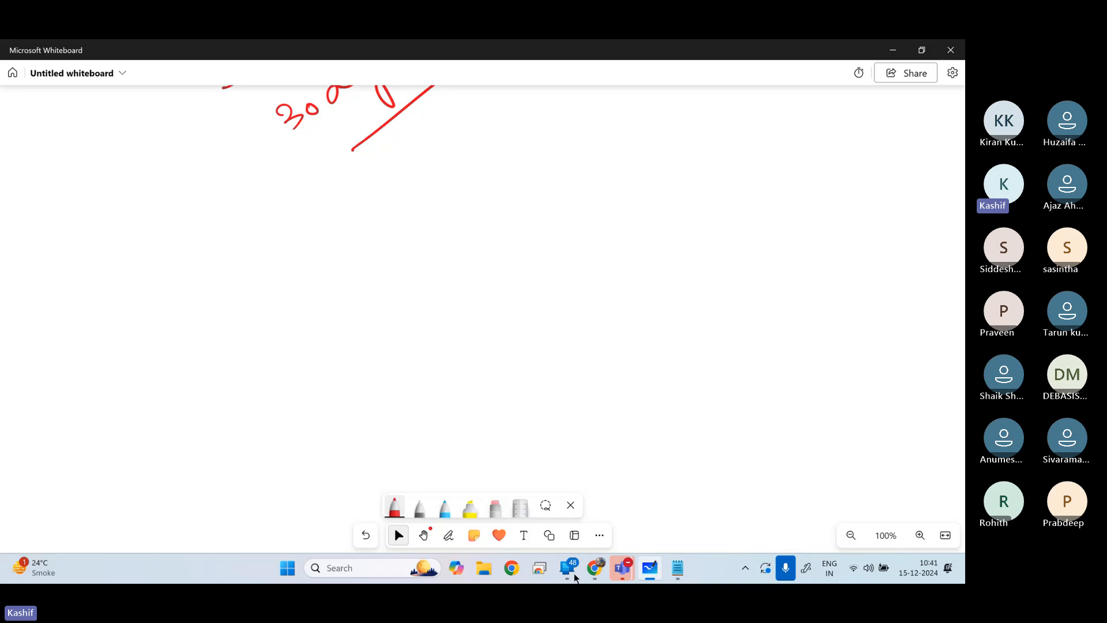
Switch to Chrome, search for "intune license" and open the Microsoft Learn article "Licenses available for Microsoft Intune".
{"action": "mouse_move", "coordinate": [593, 573]}
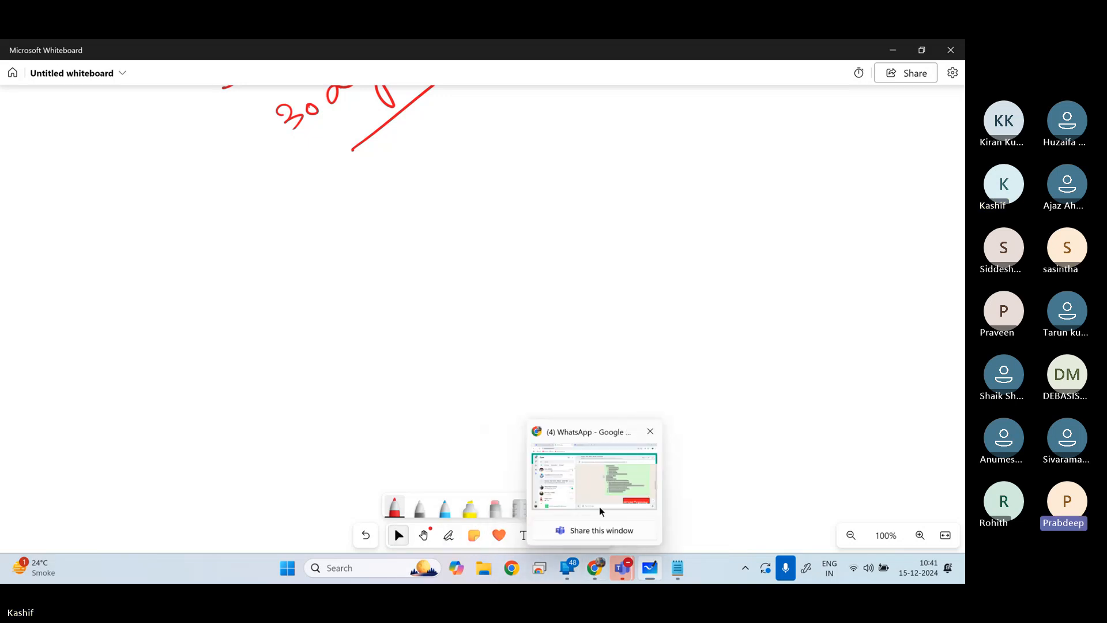
{"action": "left_click", "coordinate": [596, 534]}
{"action": "left_click", "coordinate": [365, 53]}
{"action": "left_click", "coordinate": [340, 79]}
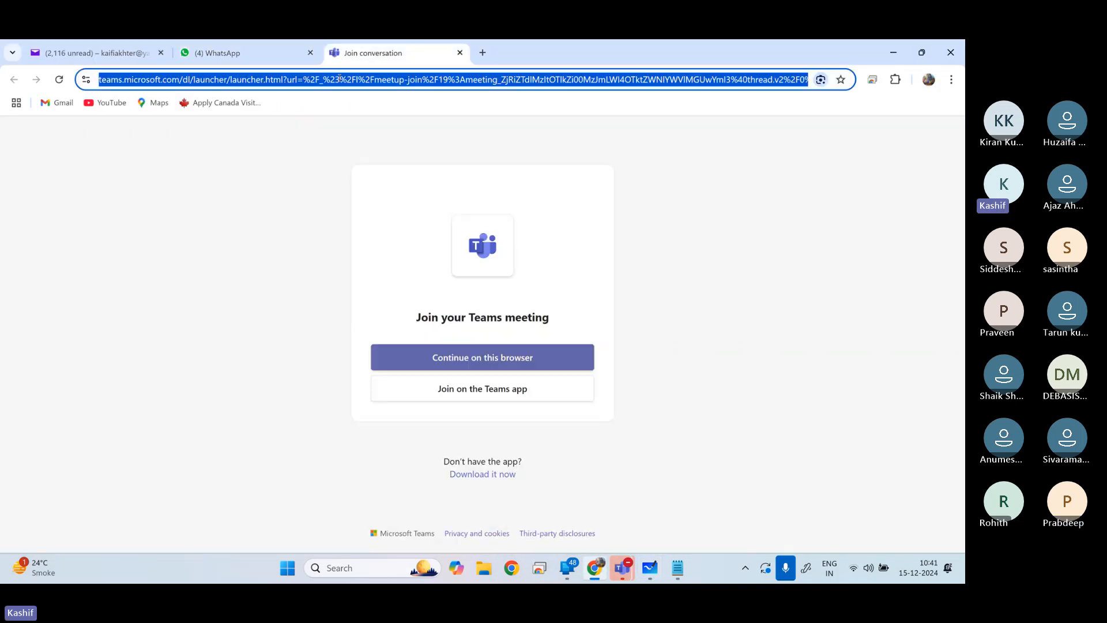
{"action": "type", "text": "intun"}
{"action": "type", "text": "e license"}
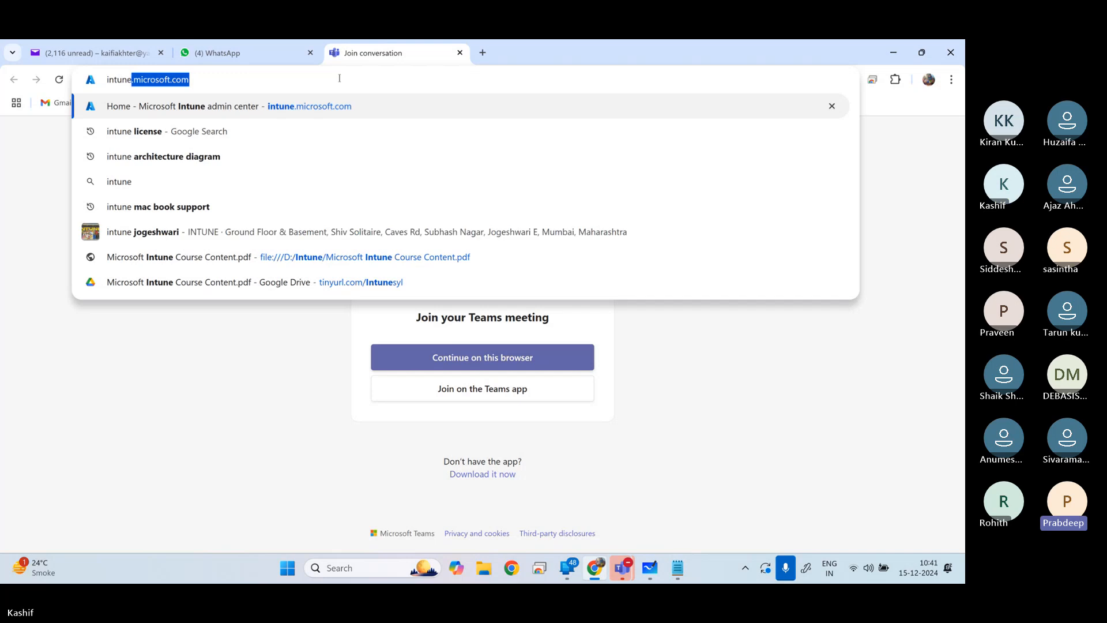
{"action": "key", "text": "Return"}
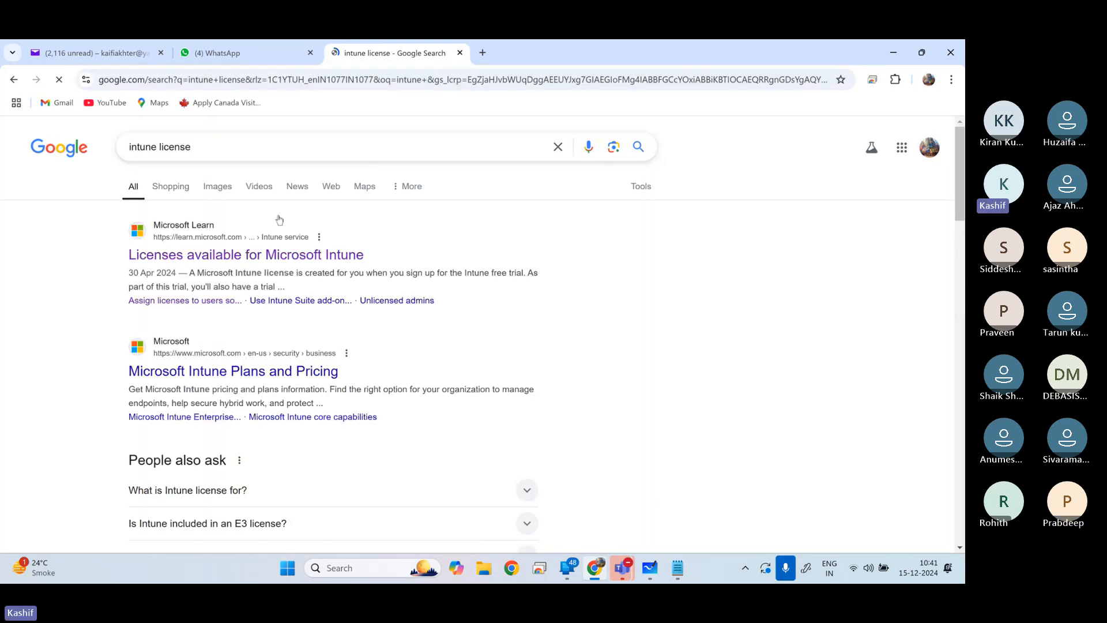
{"action": "left_click", "coordinate": [254, 256]}
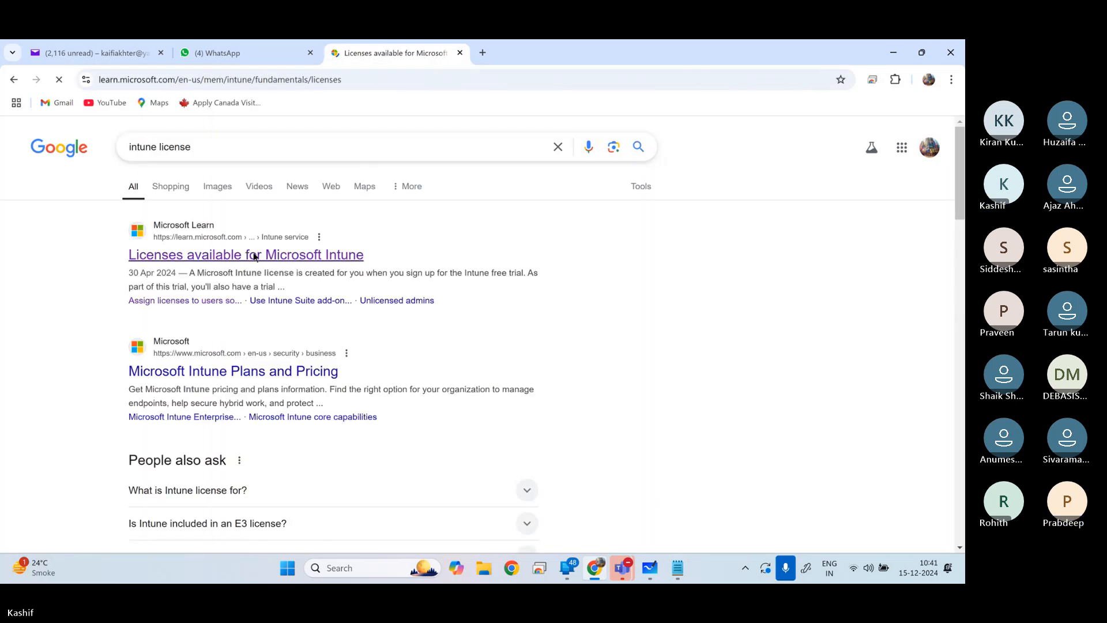
Point out the "Microsoft Intune Plan 1" heading in the licensing article by highlighting it.
{"action": "scroll", "coordinate": [363, 312], "scroll_direction": "down", "scroll_amount": 6}
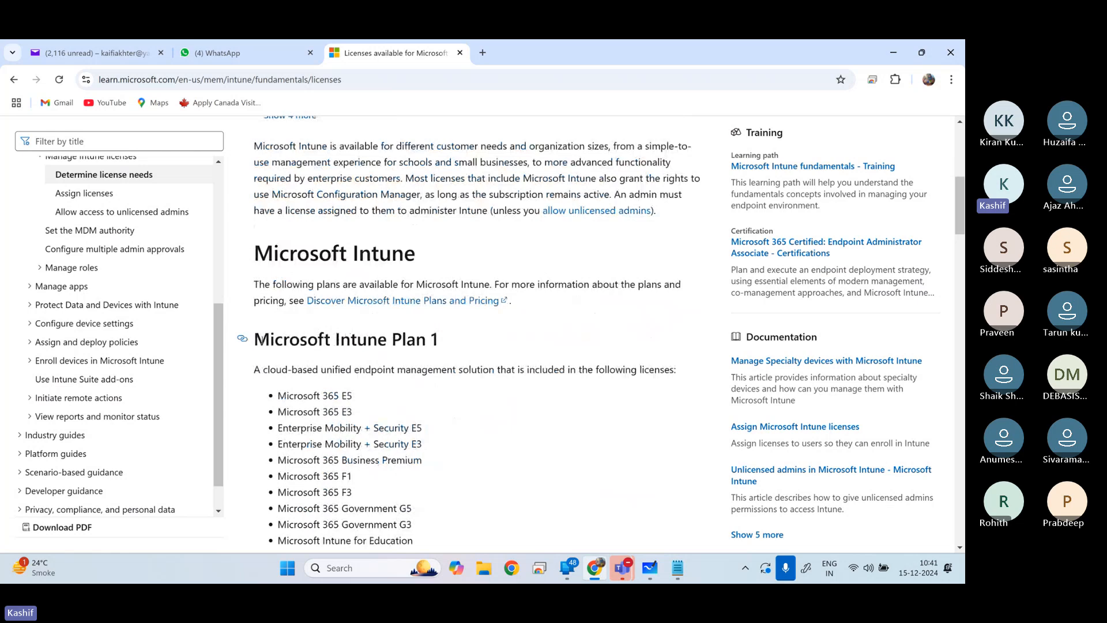
{"action": "left_click_drag", "start_coordinate": [255, 338], "coordinate": [448, 333]}
{"action": "scroll", "coordinate": [453, 334], "scroll_direction": "down", "scroll_amount": 1}
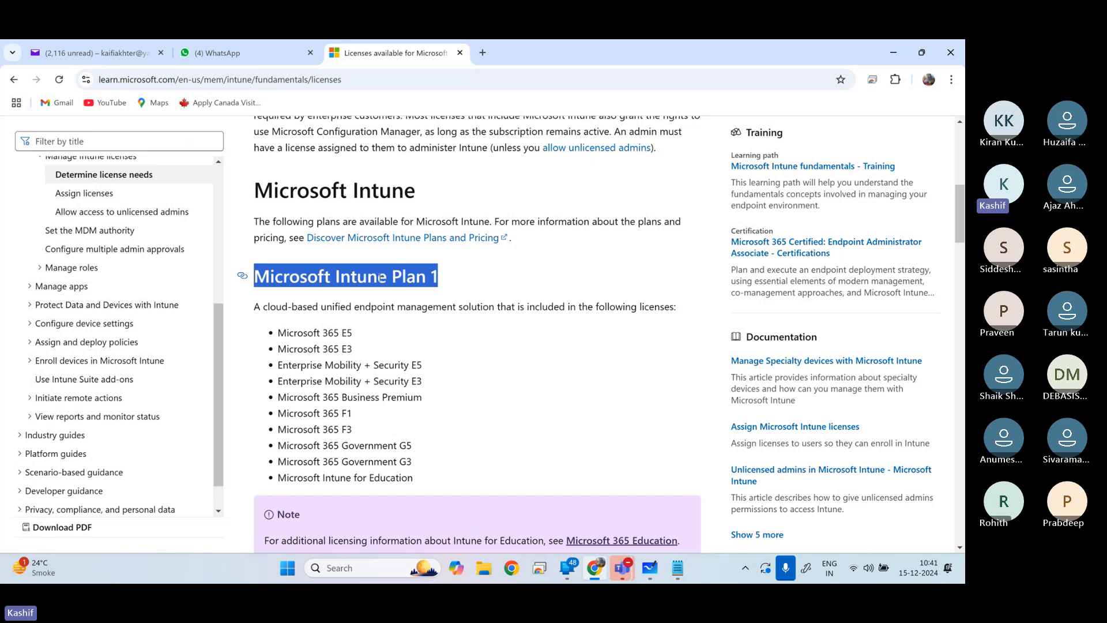
{"action": "left_click_drag", "start_coordinate": [441, 277], "coordinate": [253, 278]}
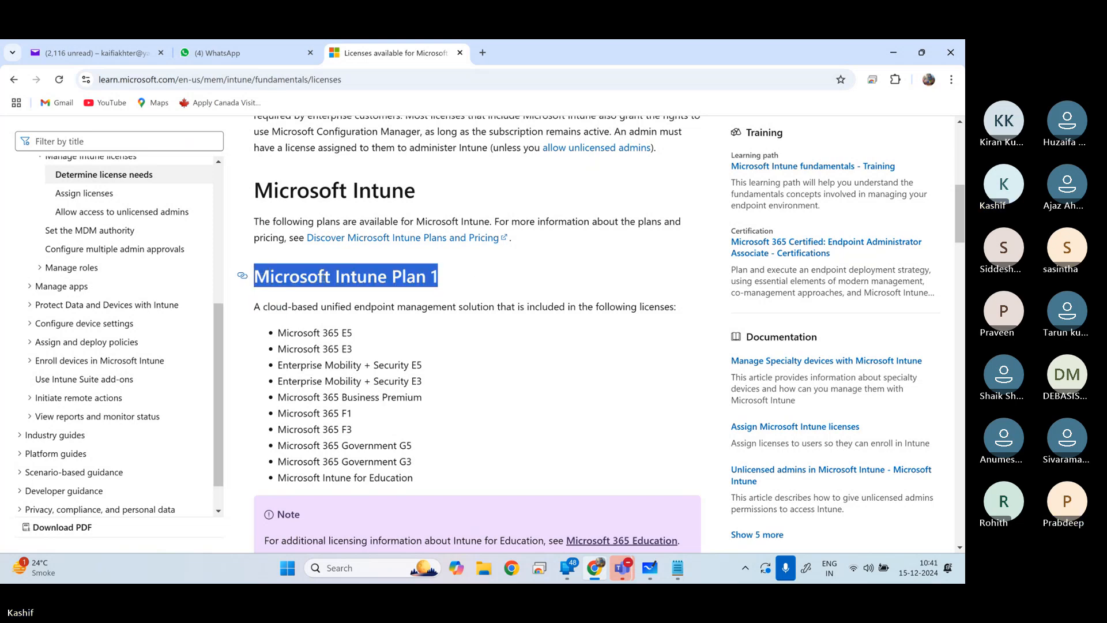
{"action": "left_click", "coordinate": [333, 275]}
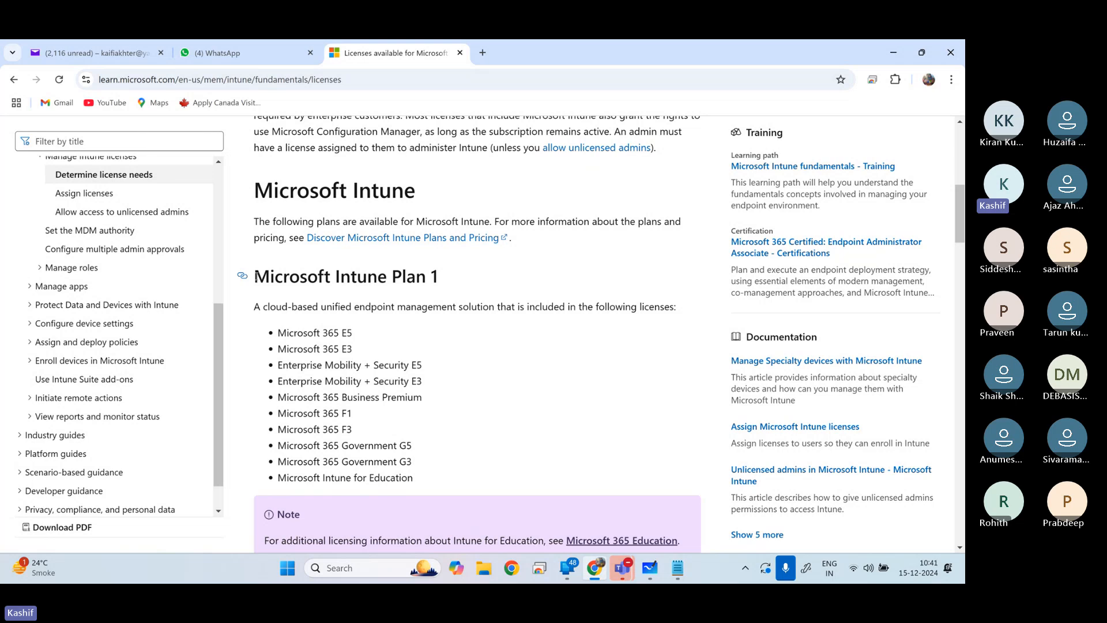
{"action": "left_click_drag", "start_coordinate": [255, 277], "coordinate": [439, 276]}
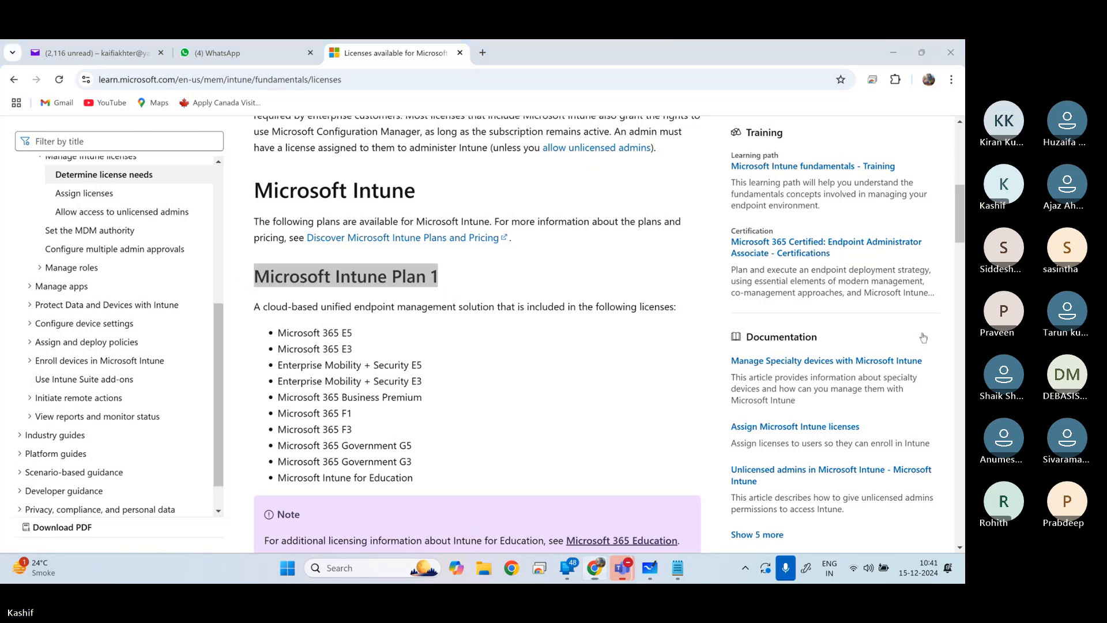
{"action": "left_click", "coordinate": [274, 276]}
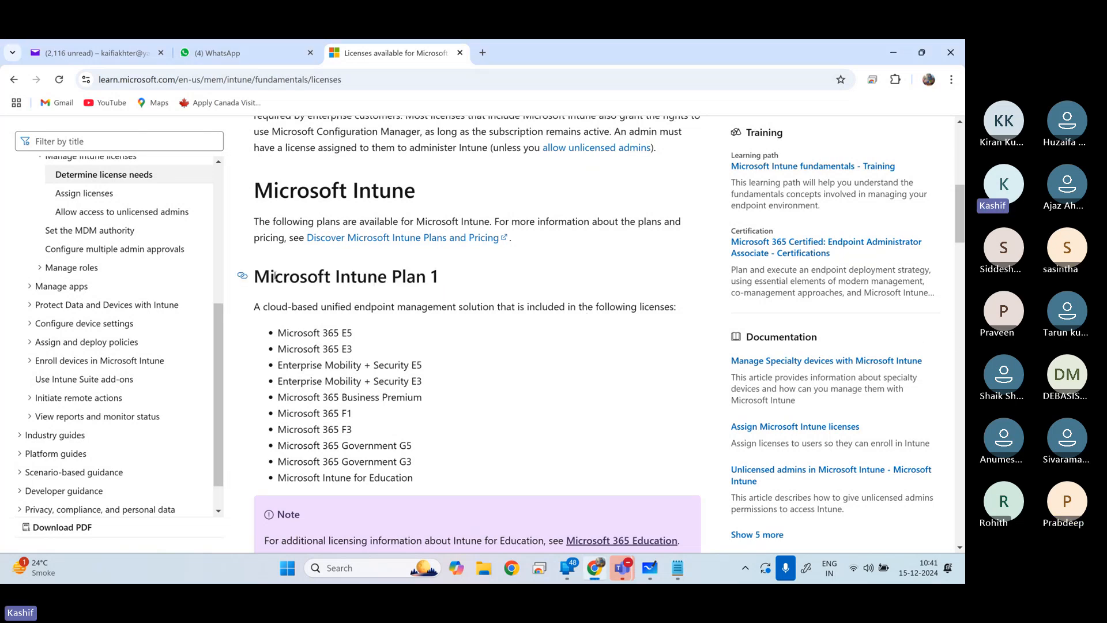
{"action": "left_click_drag", "start_coordinate": [256, 277], "coordinate": [452, 271]}
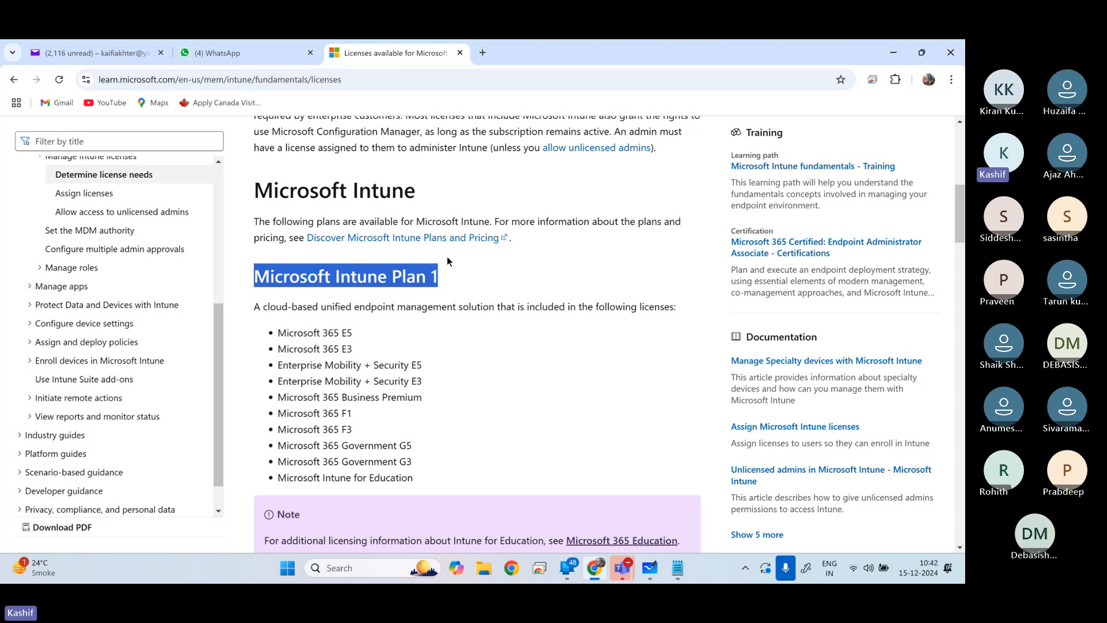
{"action": "left_click", "coordinate": [425, 277]}
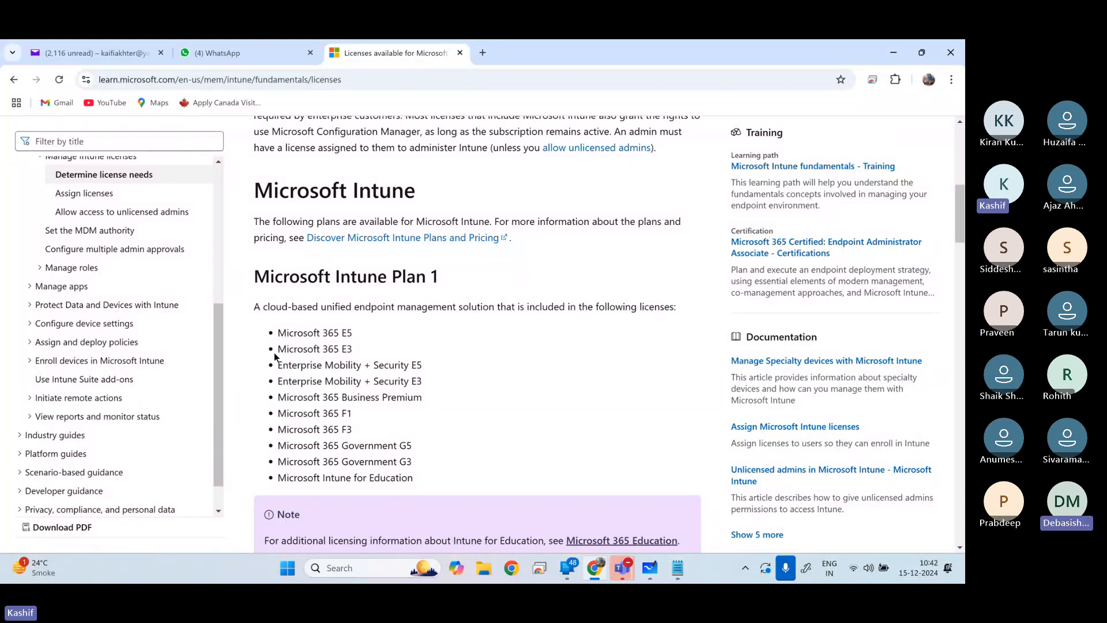
Highlight the Microsoft 365 E3 and Microsoft 365 E5 entries in the Plan 1 license list.
{"action": "left_click_drag", "start_coordinate": [280, 349], "coordinate": [397, 358]}
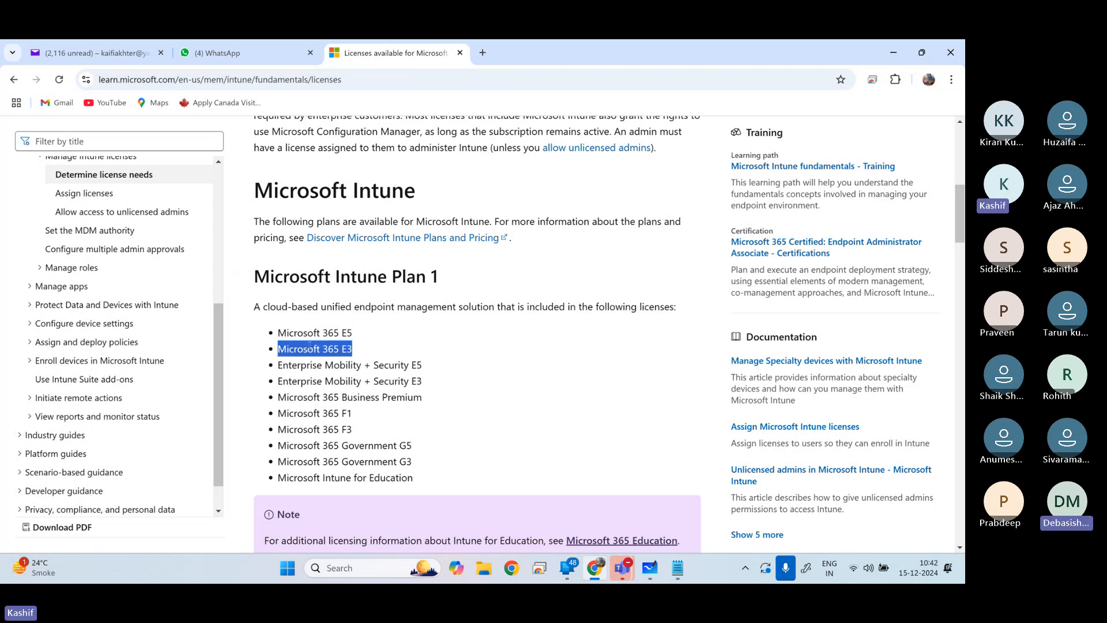
{"action": "left_click", "coordinate": [281, 346]}
{"action": "left_click_drag", "start_coordinate": [282, 346], "coordinate": [355, 344]}
{"action": "left_click_drag", "start_coordinate": [278, 333], "coordinate": [378, 323]}
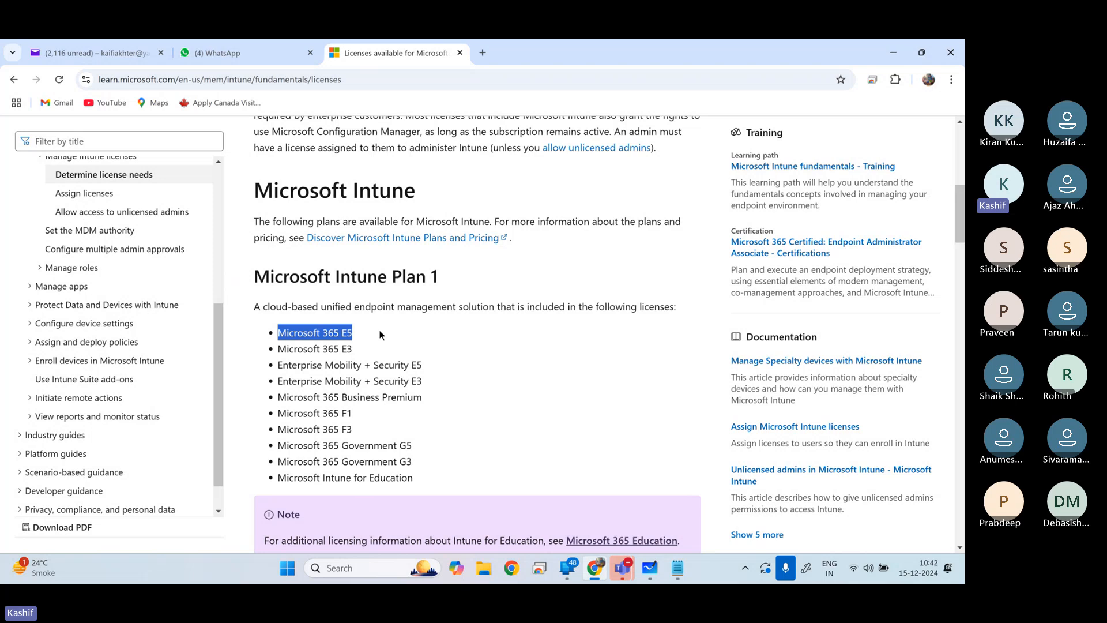
{"action": "left_click", "coordinate": [438, 372]}
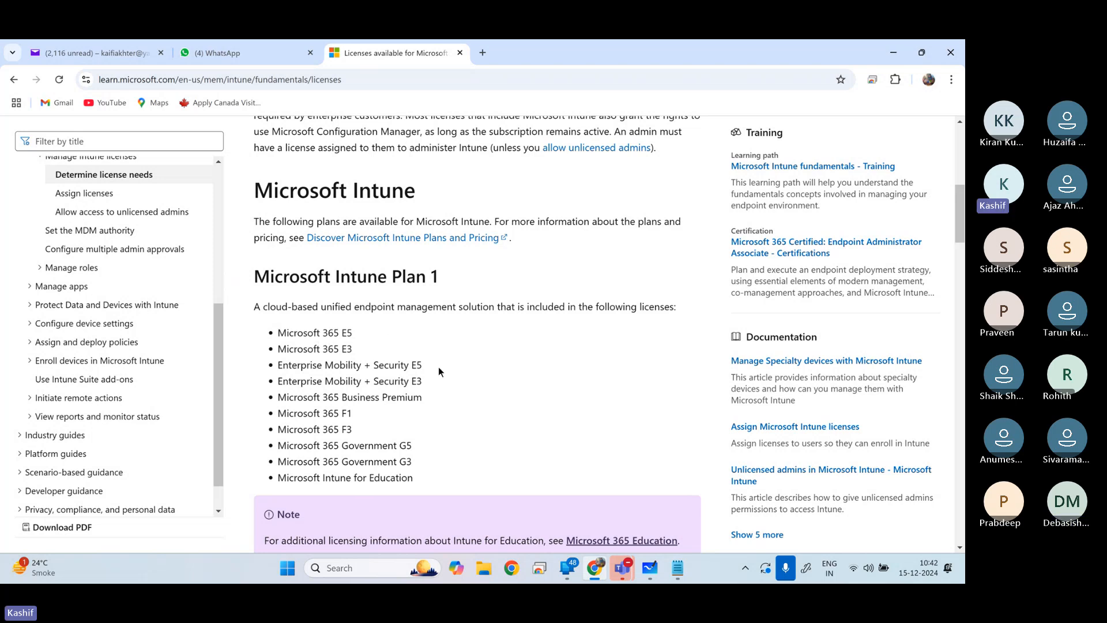
Highlight the two Enterprise Mobility + Security entries, extending the selection up to Microsoft 365 E5.
{"action": "left_click_drag", "start_coordinate": [416, 386], "coordinate": [278, 367]}
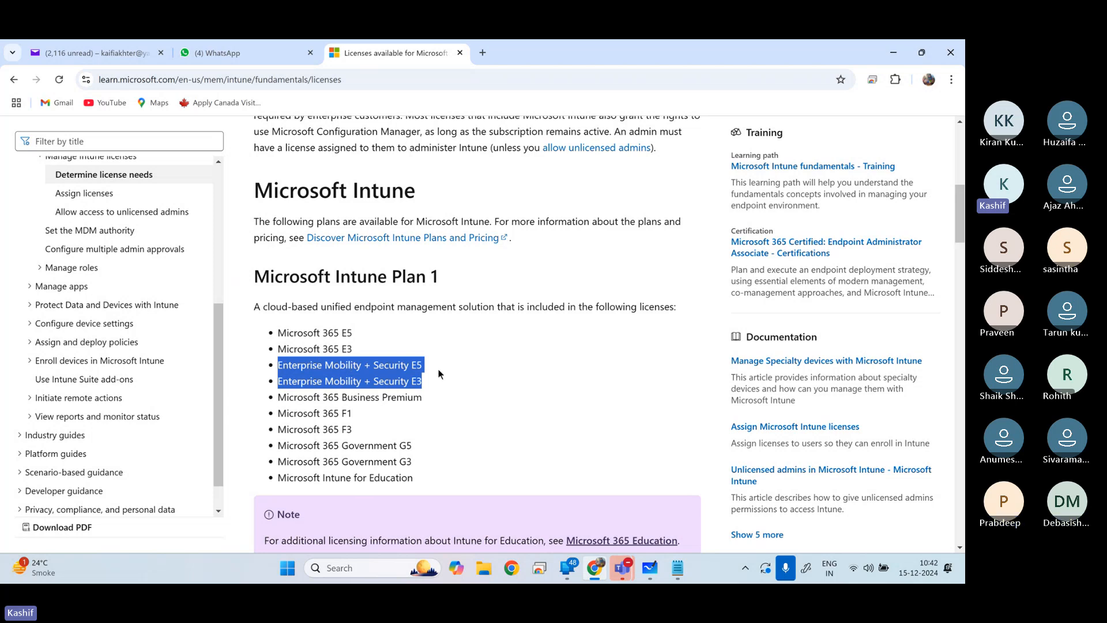
{"action": "left_click_drag", "start_coordinate": [426, 380], "coordinate": [272, 334]}
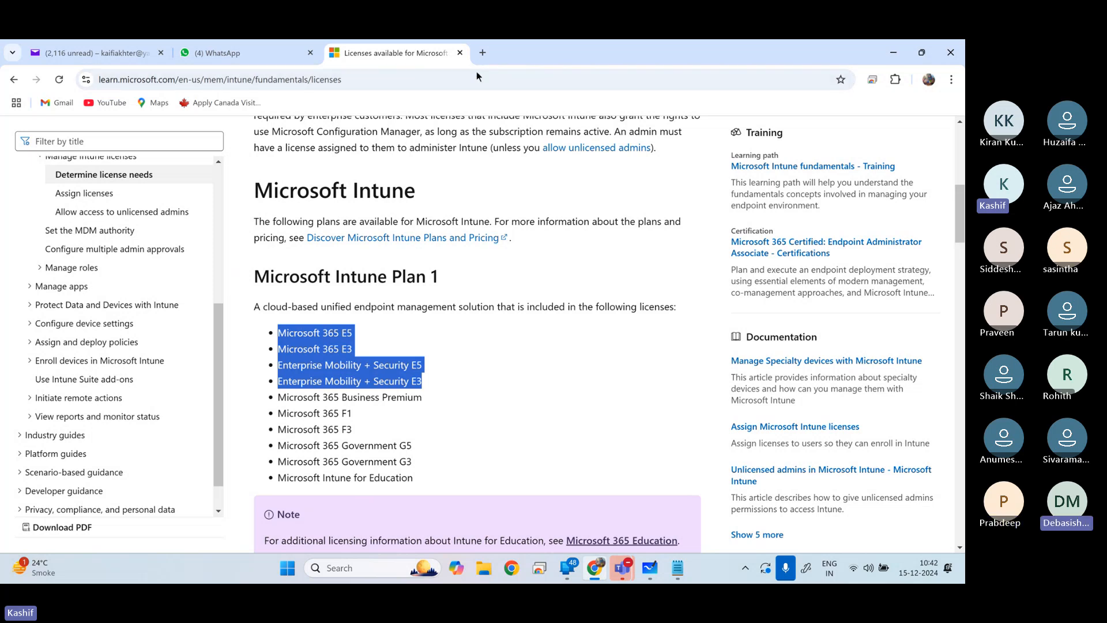
{"action": "mouse_move", "coordinate": [353, 349]}
{"action": "left_mouse_down"}
{"action": "mouse_move", "coordinate": [279, 353]}
{"action": "mouse_move", "coordinate": [362, 355]}
{"action": "left_mouse_up"}
{"action": "left_click", "coordinate": [361, 355]}
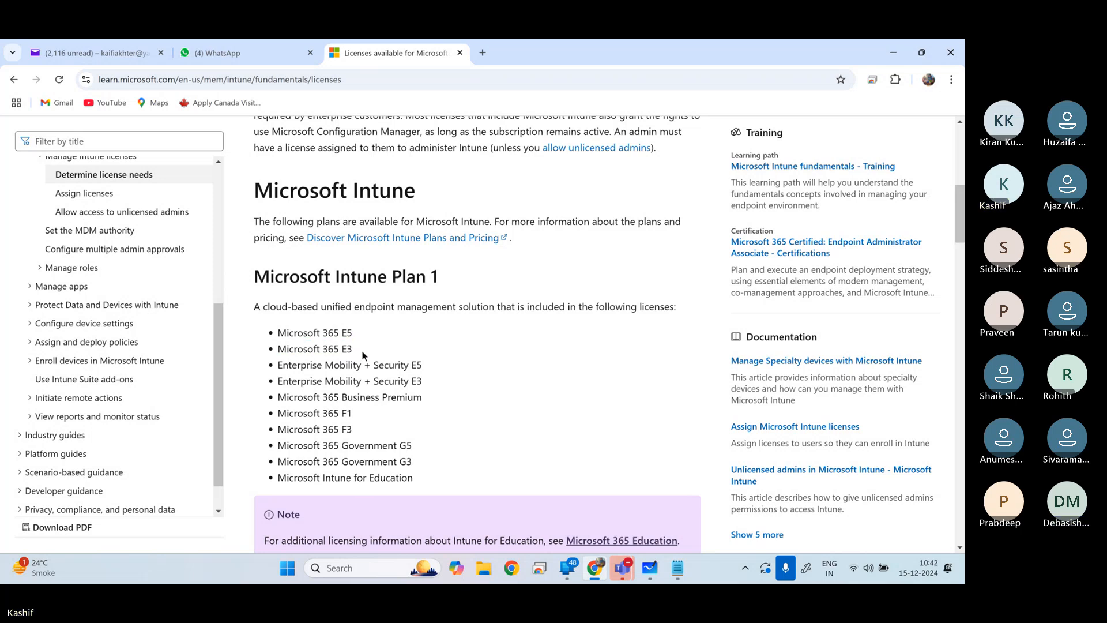
Single out Microsoft 365 E3 in the Plan 1 license list by highlighting only that entry.
{"action": "triple_click", "coordinate": [350, 350]}
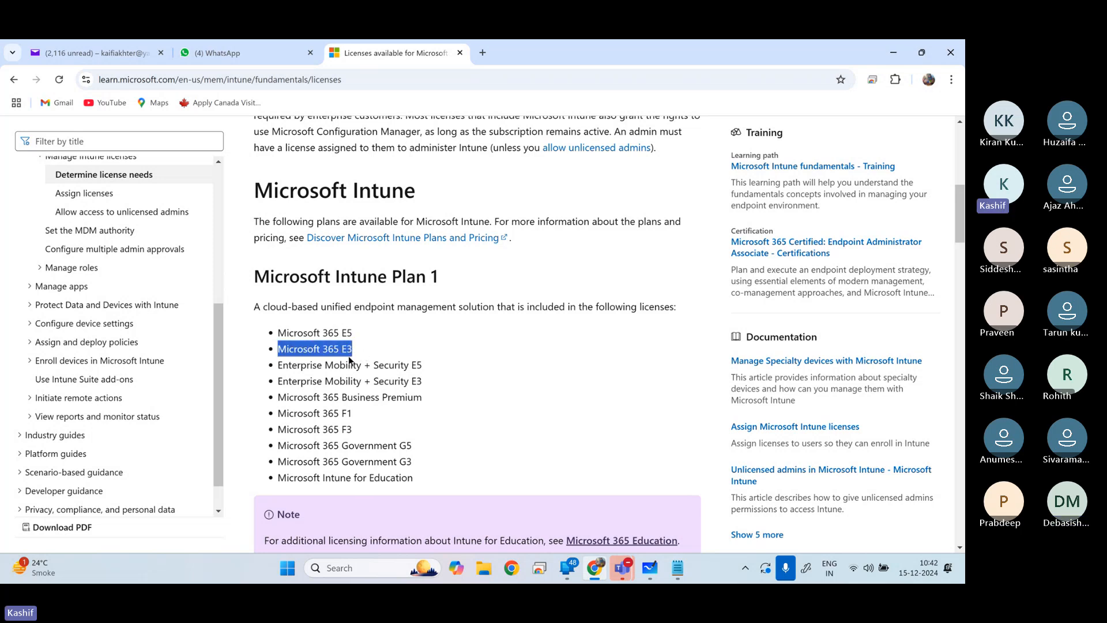
{"action": "scroll", "coordinate": [348, 356], "scroll_direction": "up", "scroll_amount": 1}
{"action": "left_click", "coordinate": [284, 413]}
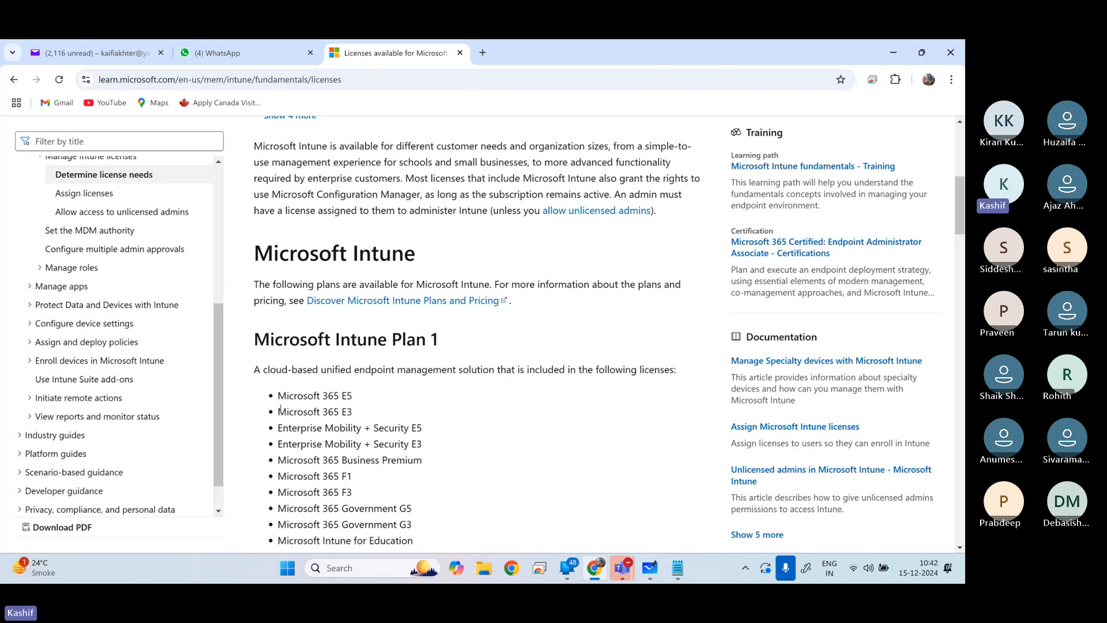
{"action": "left_click_drag", "start_coordinate": [279, 410], "coordinate": [356, 416]}
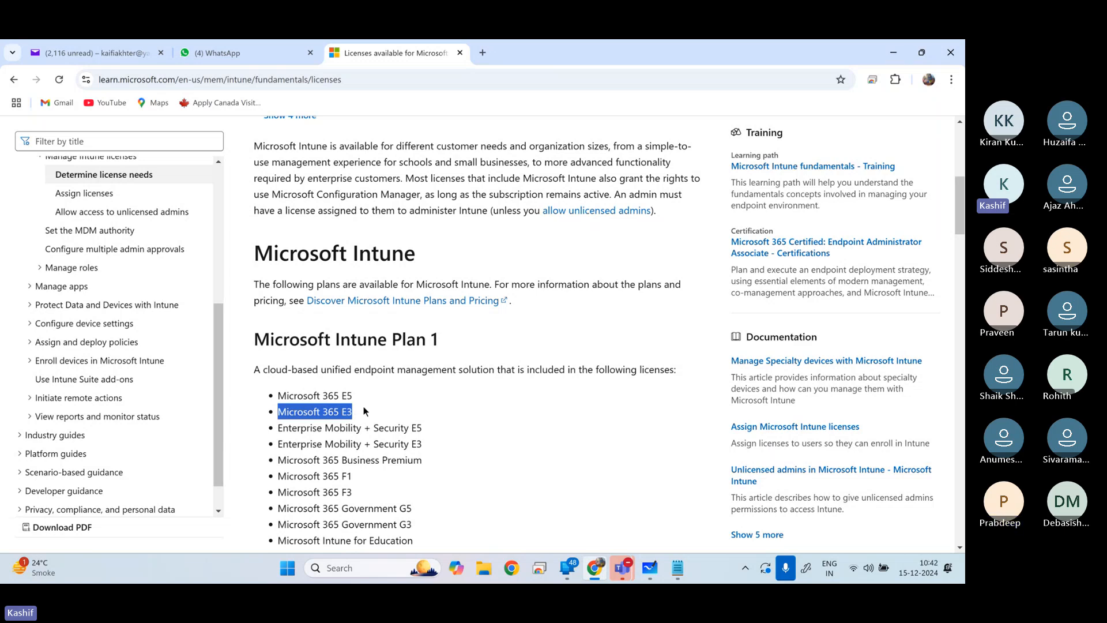
Switch to Microsoft Whiteboard and handwrite the red heading "MS 365 E3" in the blank area below the 30 days line.
{"action": "mouse_move", "coordinate": [656, 580]}
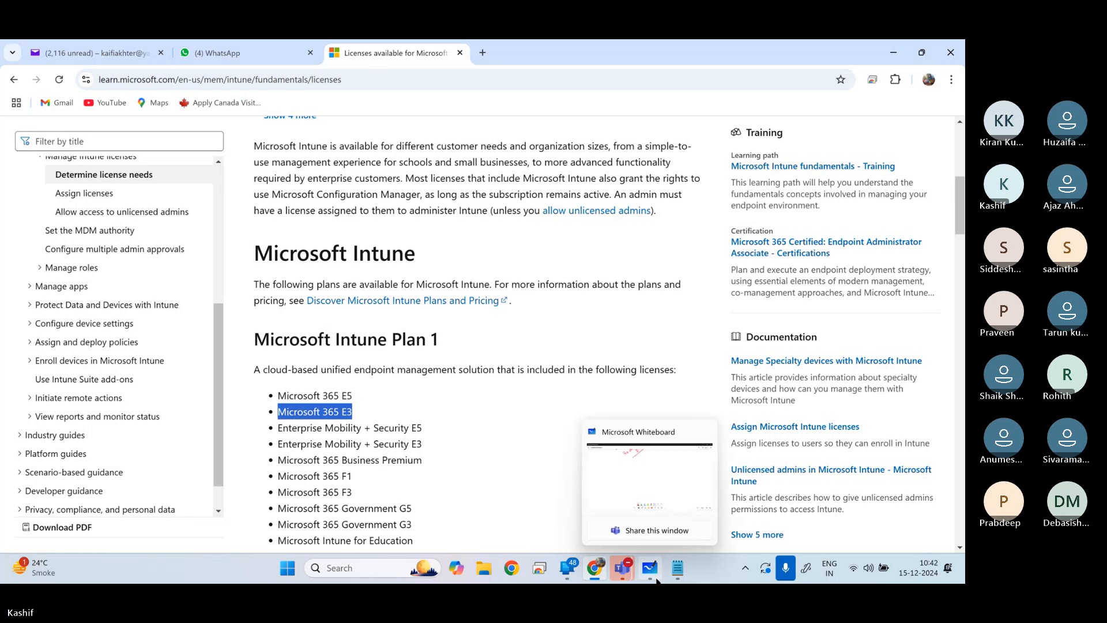
{"action": "left_click", "coordinate": [652, 465]}
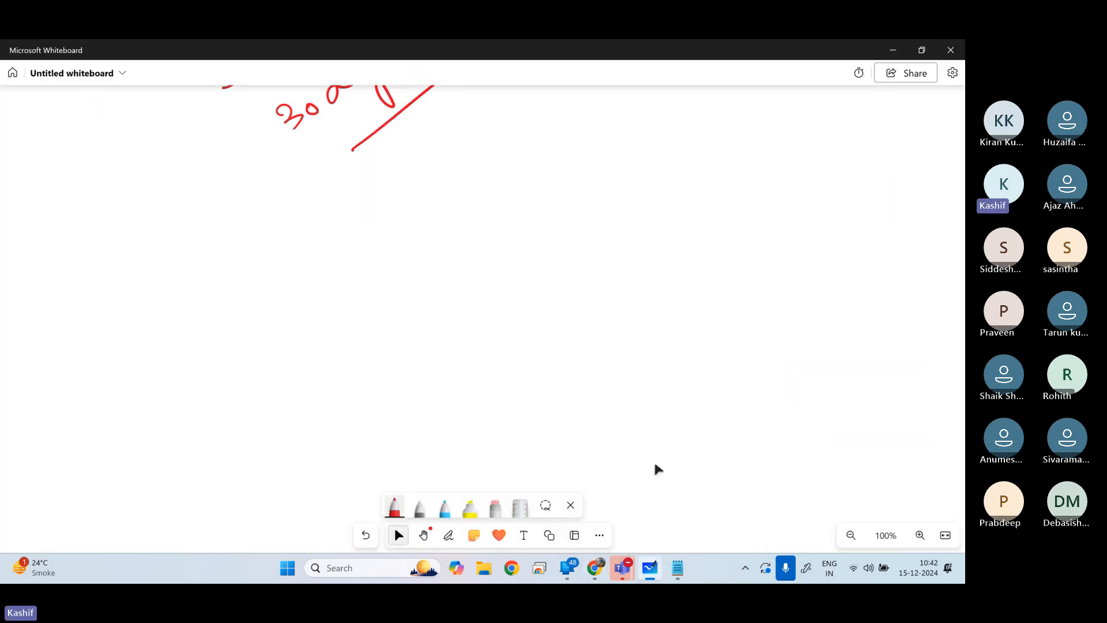
{"action": "mouse_move", "coordinate": [308, 267]}
{"action": "left_mouse_down"}
{"action": "mouse_move", "coordinate": [314, 311]}
{"action": "mouse_move", "coordinate": [326, 290]}
{"action": "mouse_move", "coordinate": [350, 312]}
{"action": "left_mouse_up"}
{"action": "left_click_drag", "start_coordinate": [369, 251], "coordinate": [365, 285]}
{"action": "mouse_move", "coordinate": [400, 232]}
{"action": "left_mouse_down"}
{"action": "mouse_move", "coordinate": [416, 249]}
{"action": "mouse_move", "coordinate": [404, 268]}
{"action": "left_mouse_up"}
{"action": "mouse_move", "coordinate": [437, 221]}
{"action": "left_mouse_down"}
{"action": "mouse_move", "coordinate": [430, 254]}
{"action": "mouse_move", "coordinate": [454, 218]}
{"action": "mouse_move", "coordinate": [453, 244]}
{"action": "left_mouse_up"}
{"action": "left_click_drag", "start_coordinate": [496, 196], "coordinate": [533, 206]}
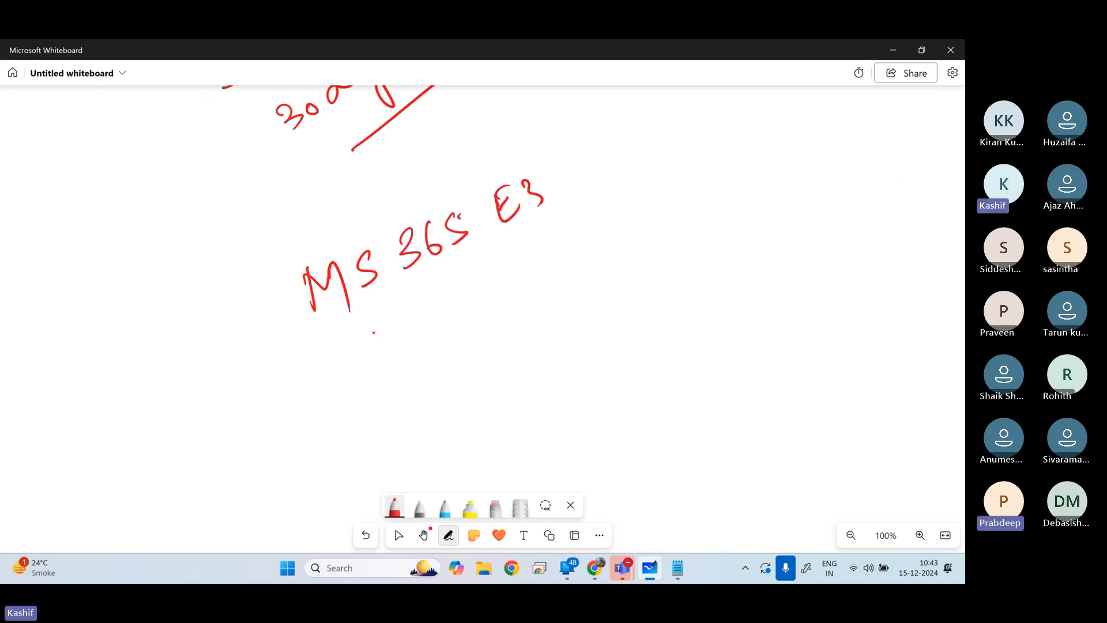
Handwrite the circled numbers 1 and 2 with the items "Intune" and "windows" below the MS 365 E3 heading.
{"action": "left_click_drag", "start_coordinate": [353, 345], "coordinate": [350, 355]}
{"action": "mouse_move", "coordinate": [349, 340]}
{"action": "left_mouse_down"}
{"action": "mouse_move", "coordinate": [357, 369]}
{"action": "mouse_move", "coordinate": [343, 337]}
{"action": "mouse_move", "coordinate": [408, 341]}
{"action": "mouse_move", "coordinate": [430, 316]}
{"action": "mouse_move", "coordinate": [440, 330]}
{"action": "mouse_move", "coordinate": [478, 281]}
{"action": "mouse_move", "coordinate": [489, 288]}
{"action": "left_mouse_up"}
{"action": "left_click_drag", "start_coordinate": [368, 390], "coordinate": [385, 393]}
{"action": "left_click_drag", "start_coordinate": [358, 396], "coordinate": [354, 385]}
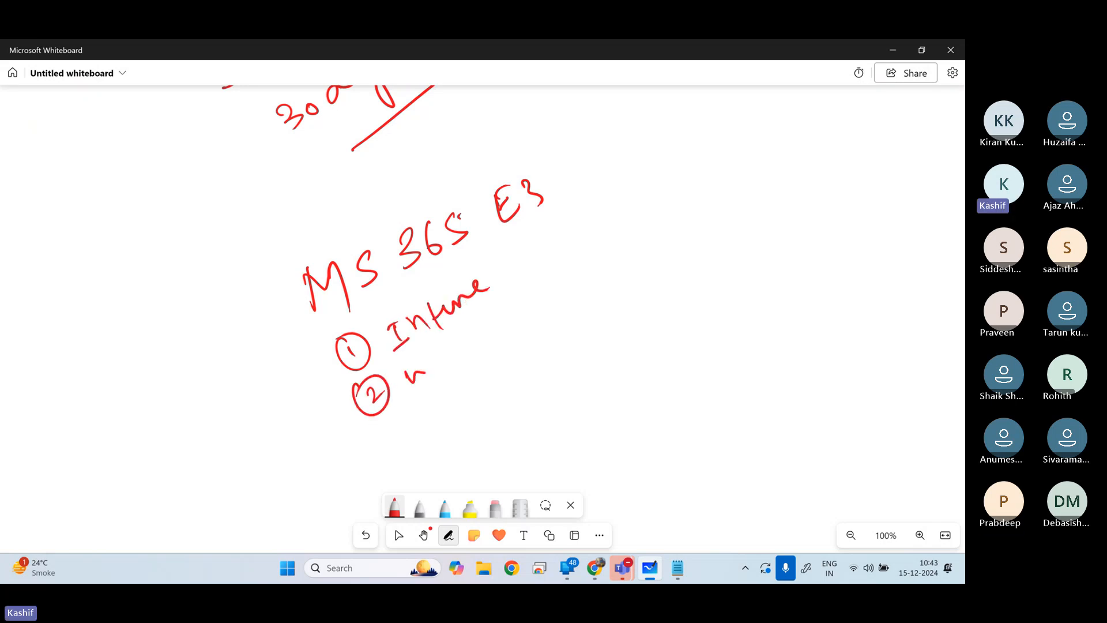
{"action": "mouse_move", "coordinate": [424, 374]}
{"action": "left_mouse_down"}
{"action": "mouse_move", "coordinate": [467, 324]}
{"action": "mouse_move", "coordinate": [486, 329]}
{"action": "mouse_move", "coordinate": [511, 292]}
{"action": "mouse_move", "coordinate": [510, 310]}
{"action": "left_mouse_up"}
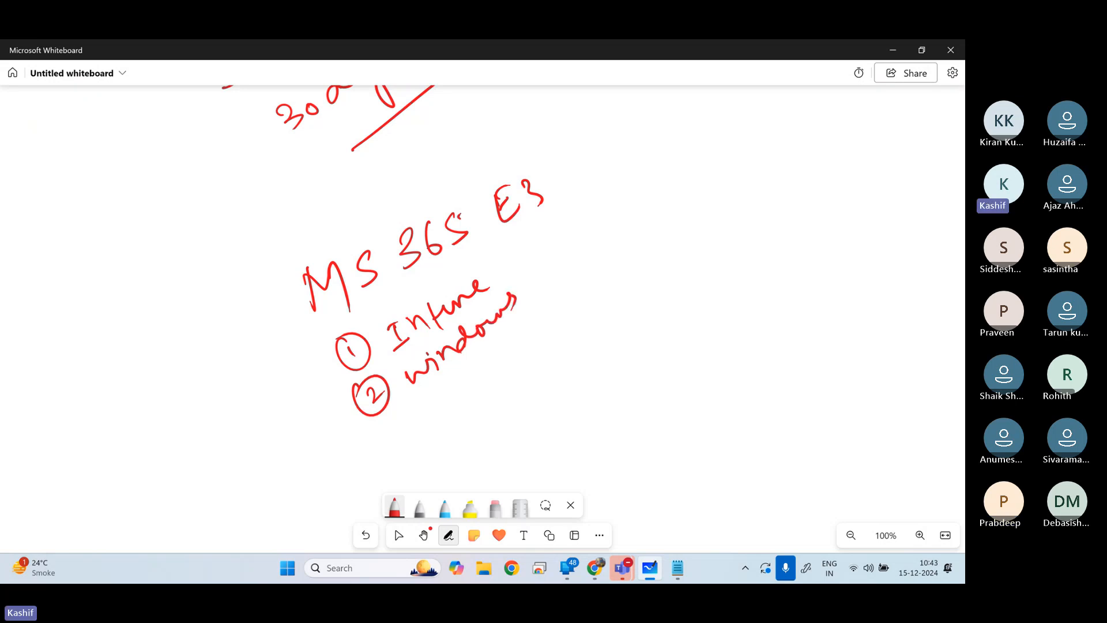
Add the circled number 3 with the handwritten item "Azure AD P2" below the windows item.
{"action": "mouse_move", "coordinate": [386, 422]}
{"action": "left_mouse_down"}
{"action": "mouse_move", "coordinate": [405, 429]}
{"action": "mouse_move", "coordinate": [393, 442]}
{"action": "left_mouse_up"}
{"action": "left_click_drag", "start_coordinate": [381, 418], "coordinate": [384, 416]}
{"action": "key", "text": "Escape"}
{"action": "mouse_move", "coordinate": [474, 444]}
{"action": "left_mouse_down"}
{"action": "mouse_move", "coordinate": [447, 386]}
{"action": "mouse_move", "coordinate": [695, 511]}
{"action": "left_mouse_up"}
{"action": "key", "text": "alt+w"}
{"action": "mouse_move", "coordinate": [624, 407]}
{"action": "left_mouse_down"}
{"action": "mouse_move", "coordinate": [515, 380]}
{"action": "mouse_move", "coordinate": [404, 333]}
{"action": "left_mouse_up"}
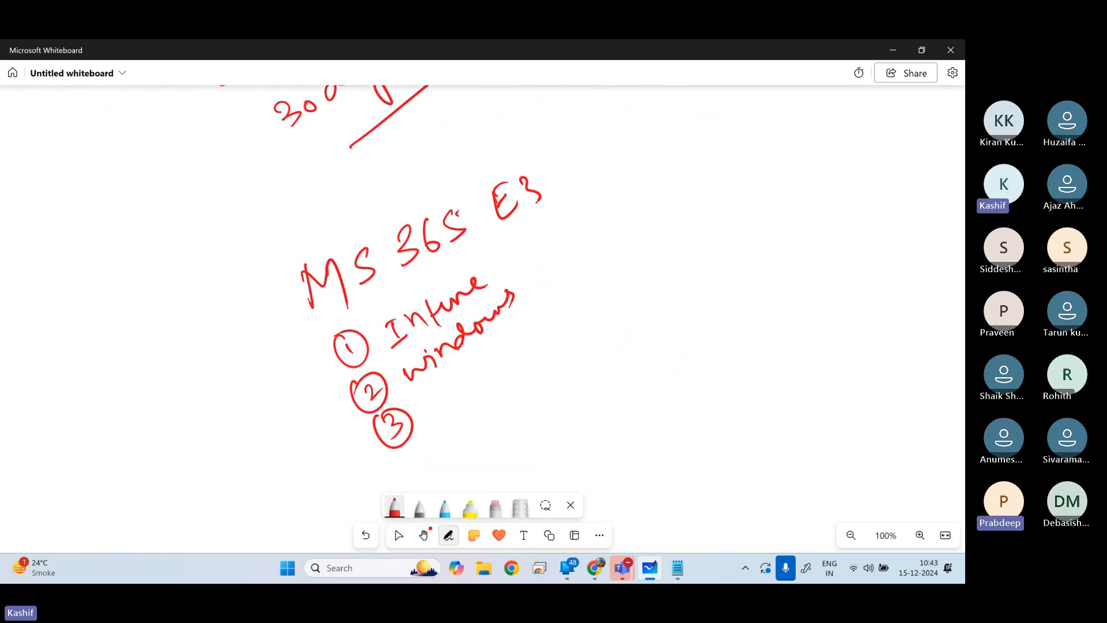
{"action": "scroll", "coordinate": [404, 333], "scroll_direction": "down", "scroll_amount": 2}
{"action": "scroll", "coordinate": [415, 324], "scroll_direction": "down", "scroll_amount": 1}
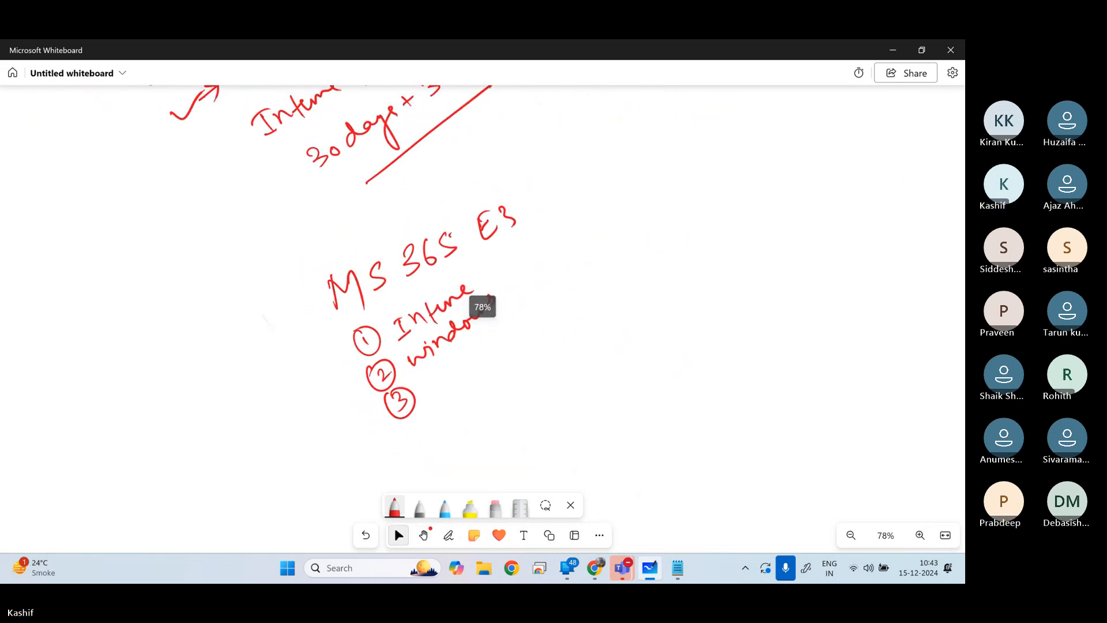
{"action": "mouse_move", "coordinate": [449, 381]}
{"action": "left_mouse_down"}
{"action": "mouse_move", "coordinate": [379, 292]}
{"action": "mouse_move", "coordinate": [322, 262]}
{"action": "left_mouse_up"}
{"action": "key", "text": "alt+w"}
{"action": "mouse_move", "coordinate": [308, 261]}
{"action": "left_mouse_down"}
{"action": "mouse_move", "coordinate": [341, 270]}
{"action": "mouse_move", "coordinate": [349, 234]}
{"action": "mouse_move", "coordinate": [423, 172]}
{"action": "mouse_move", "coordinate": [411, 185]}
{"action": "left_mouse_up"}
{"action": "left_click", "coordinate": [386, 188]}
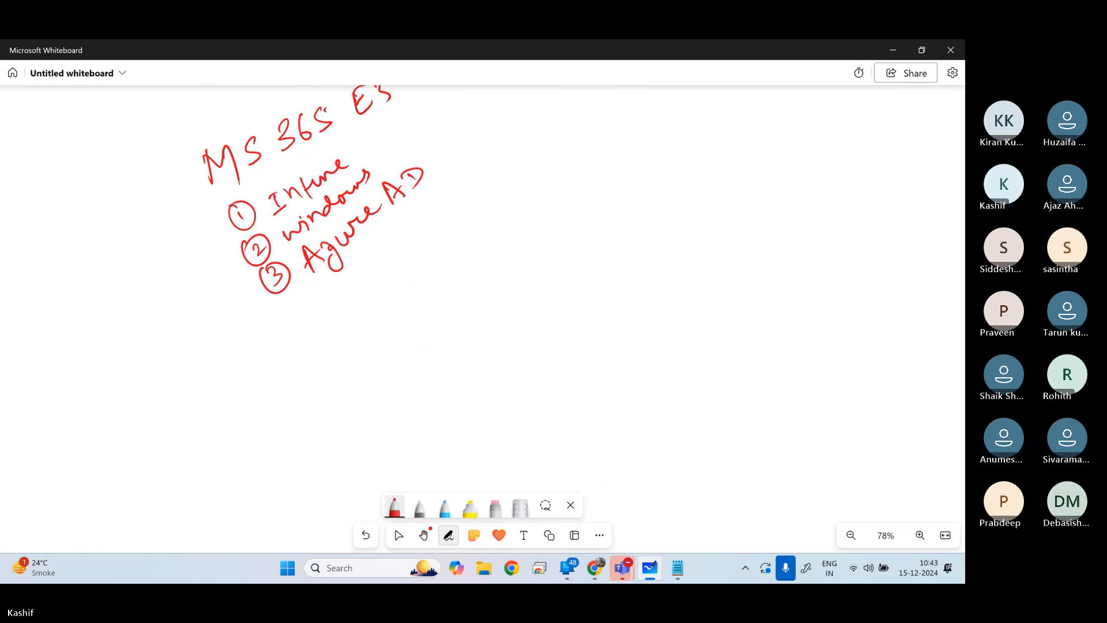
{"action": "mouse_move", "coordinate": [441, 147]}
{"action": "left_mouse_down"}
{"action": "mouse_move", "coordinate": [453, 163]}
{"action": "mouse_move", "coordinate": [443, 144]}
{"action": "mouse_move", "coordinate": [489, 130]}
{"action": "left_mouse_up"}
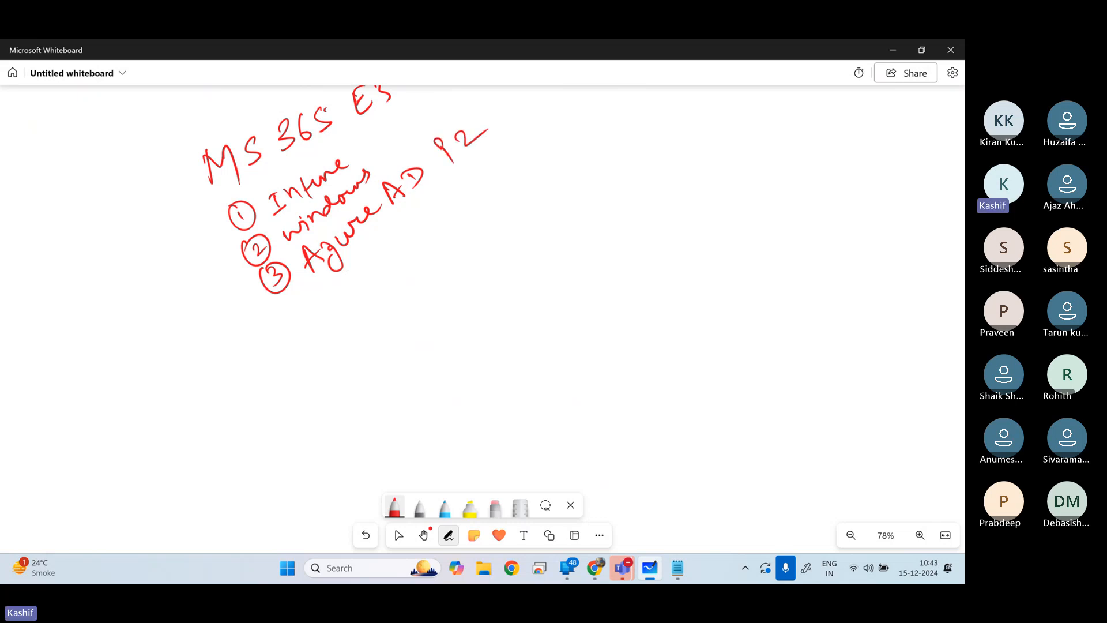
Handwrite the circled number 4 with the item "windows Autopatch" below the Azure AD P2 item.
{"action": "left_click_drag", "start_coordinate": [308, 311], "coordinate": [320, 333]}
{"action": "mouse_move", "coordinate": [288, 307]}
{"action": "left_mouse_down"}
{"action": "mouse_move", "coordinate": [296, 342]}
{"action": "mouse_move", "coordinate": [287, 313]}
{"action": "left_mouse_up"}
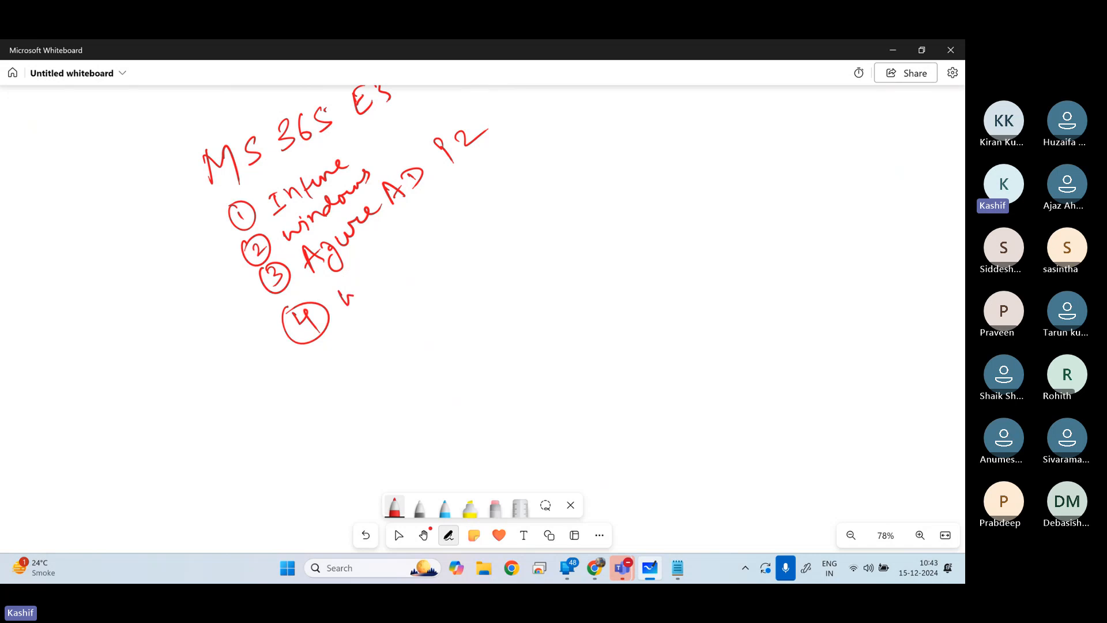
{"action": "left_click_drag", "start_coordinate": [353, 297], "coordinate": [362, 276]}
{"action": "mouse_move", "coordinate": [364, 283]}
{"action": "left_mouse_down"}
{"action": "mouse_move", "coordinate": [371, 290]}
{"action": "mouse_move", "coordinate": [393, 254]}
{"action": "mouse_move", "coordinate": [482, 176]}
{"action": "mouse_move", "coordinate": [499, 179]}
{"action": "mouse_move", "coordinate": [553, 138]}
{"action": "left_mouse_up"}
{"action": "left_click_drag", "start_coordinate": [554, 151], "coordinate": [577, 147]}
Add the circled number 5 with the handwritten item "Microsoft Defender" below the windows Autopatch item.
{"action": "mouse_move", "coordinate": [322, 361]}
{"action": "left_mouse_down"}
{"action": "mouse_move", "coordinate": [353, 372]}
{"action": "mouse_move", "coordinate": [316, 353]}
{"action": "mouse_move", "coordinate": [404, 324]}
{"action": "left_mouse_up"}
{"action": "mouse_move", "coordinate": [396, 304]}
{"action": "left_mouse_down"}
{"action": "mouse_move", "coordinate": [420, 316]}
{"action": "mouse_move", "coordinate": [464, 285]}
{"action": "mouse_move", "coordinate": [537, 208]}
{"action": "mouse_move", "coordinate": [549, 228]}
{"action": "mouse_move", "coordinate": [572, 174]}
{"action": "left_mouse_up"}
{"action": "left_click_drag", "start_coordinate": [571, 190], "coordinate": [613, 171]}
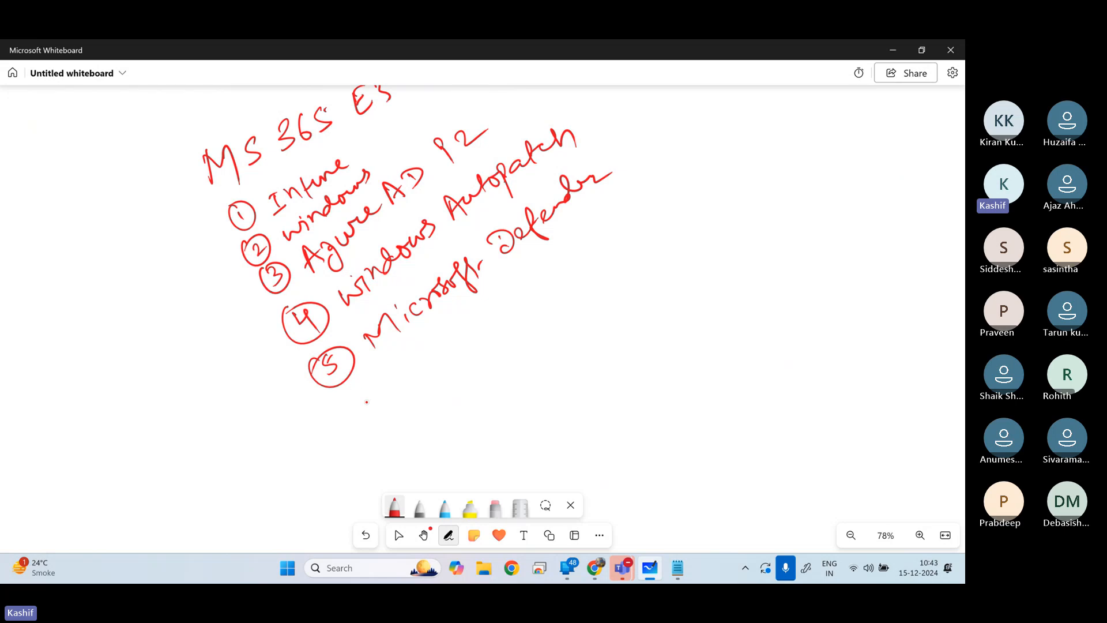
Finish the handwritten list with the circled number 6 and "Etc" followed by trailing dashes.
{"action": "mouse_move", "coordinate": [371, 389]}
{"action": "left_mouse_down"}
{"action": "mouse_move", "coordinate": [364, 412]}
{"action": "mouse_move", "coordinate": [383, 388]}
{"action": "mouse_move", "coordinate": [427, 385]}
{"action": "mouse_move", "coordinate": [424, 371]}
{"action": "left_mouse_up"}
{"action": "mouse_move", "coordinate": [445, 350]}
{"action": "left_mouse_down"}
{"action": "mouse_move", "coordinate": [442, 370]}
{"action": "mouse_move", "coordinate": [478, 344]}
{"action": "left_mouse_up"}
{"action": "left_click_drag", "start_coordinate": [483, 340], "coordinate": [490, 335]}
{"action": "left_click_drag", "start_coordinate": [495, 330], "coordinate": [500, 322]}
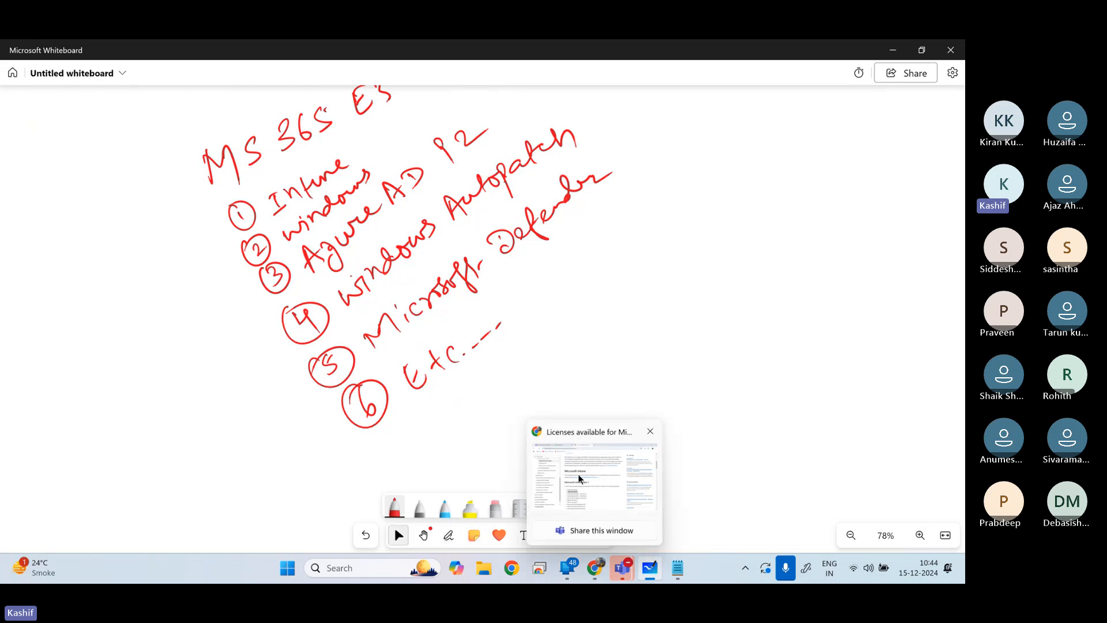
Switch to Chrome, search the web for "ms 365 e3 free trail" and open the Microsoft 365 E3 (no Teams) product page.
{"action": "left_click", "coordinate": [596, 569]}
{"action": "left_click", "coordinate": [352, 81]}
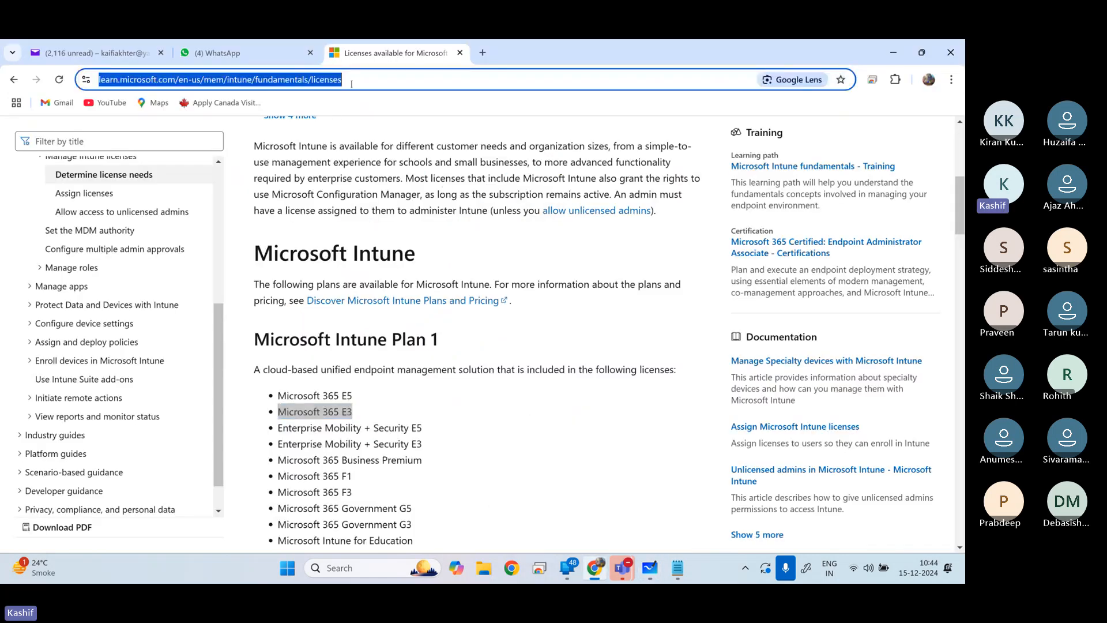
{"action": "type", "text": "ms "}
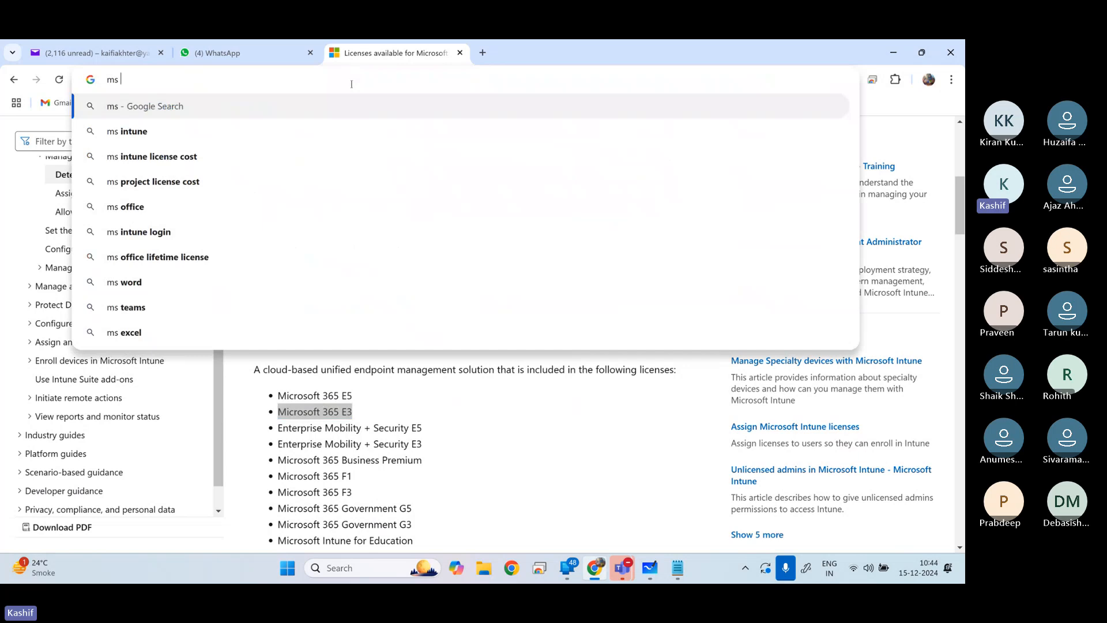
{"action": "type", "text": "365 "}
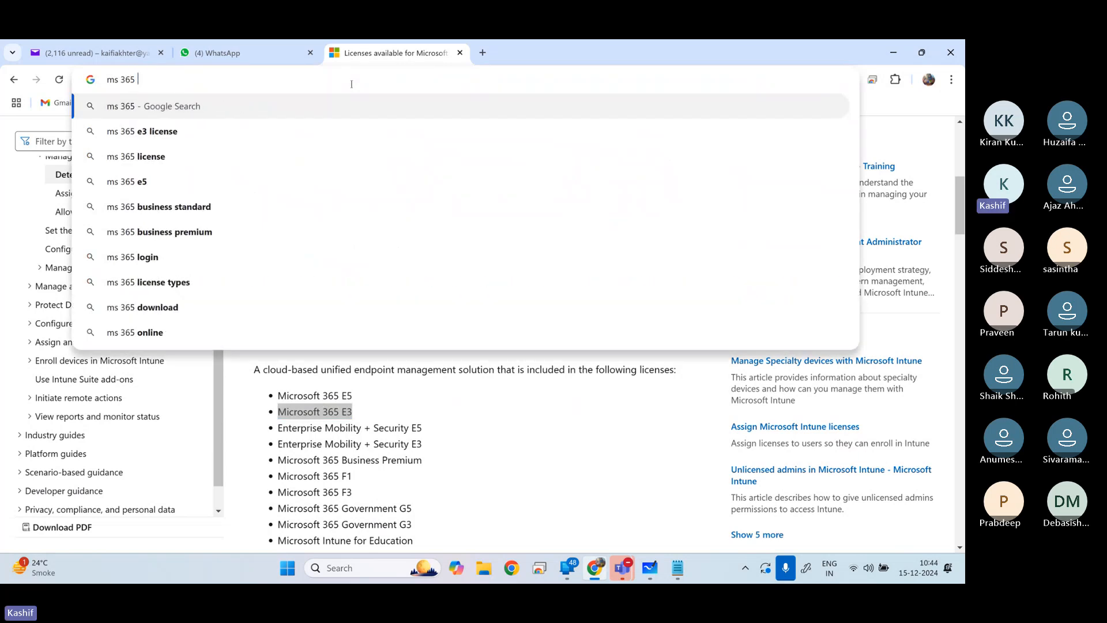
{"action": "type", "text": "e3 fr"}
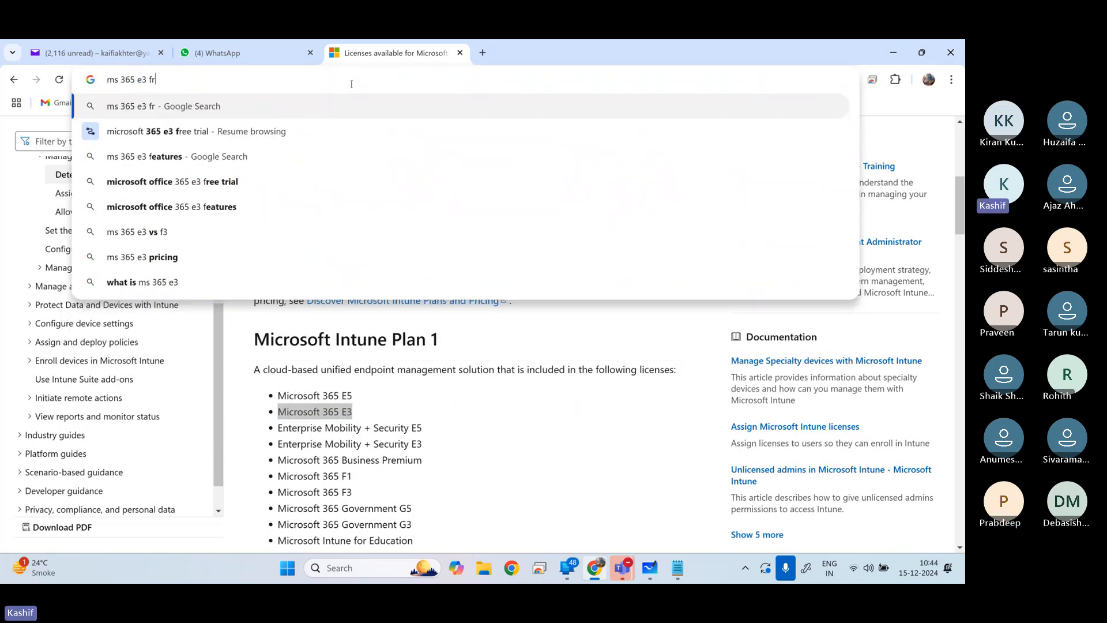
{"action": "type", "text": "ee trail"}
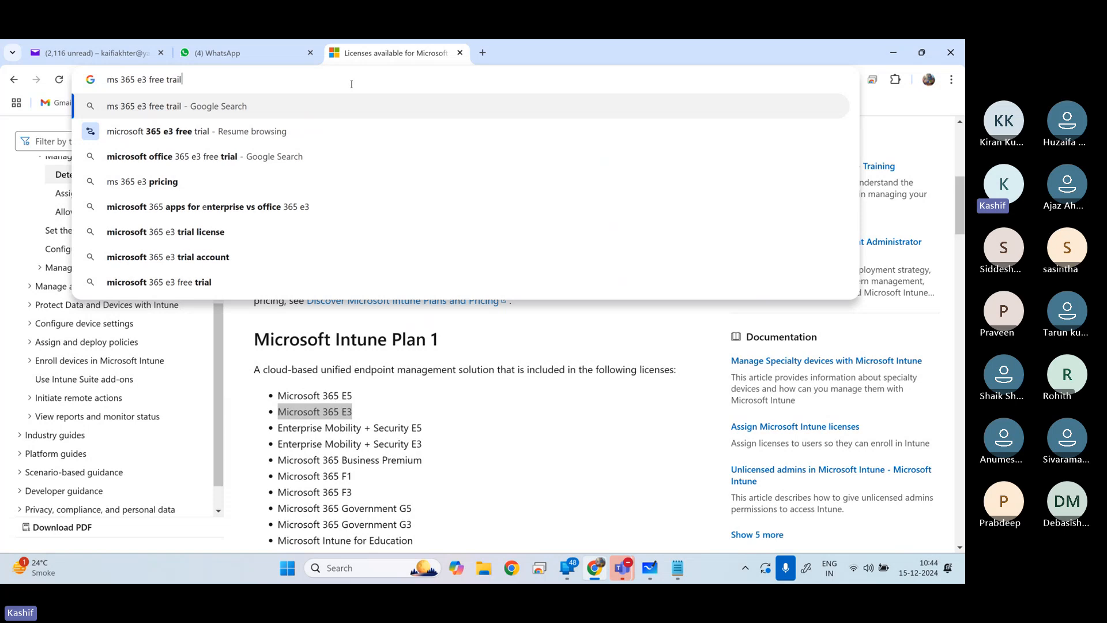
{"action": "key", "text": "Return"}
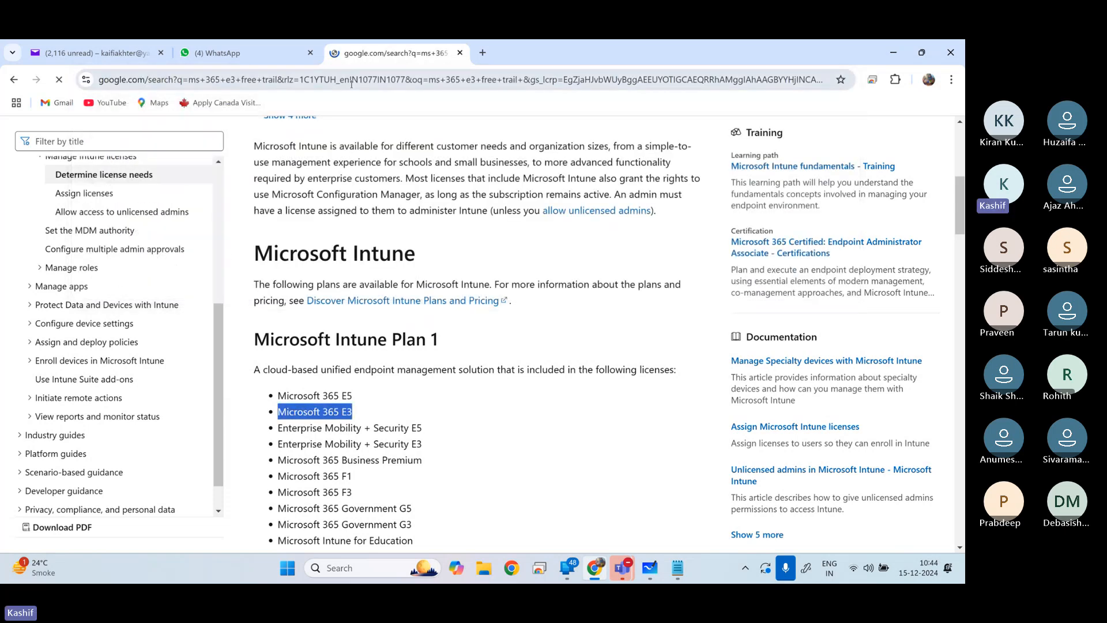
{"action": "scroll", "coordinate": [225, 412], "scroll_direction": "down", "scroll_amount": 2}
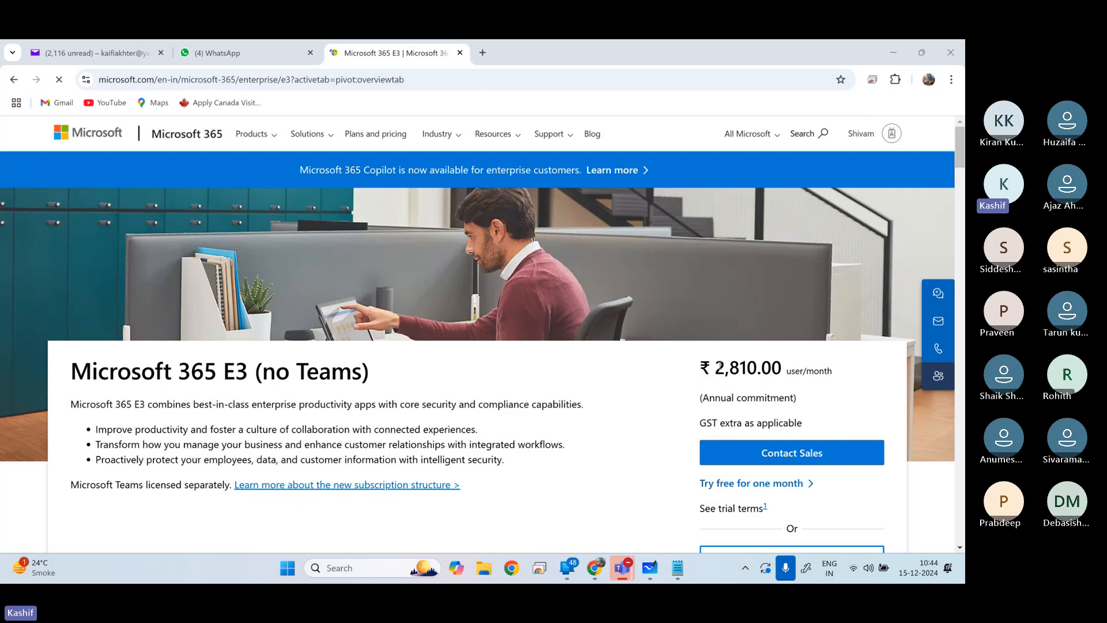
Highlight the per-user monthly price on the Microsoft 365 E3 page and review the purchase and trial options.
{"action": "left_click_drag", "start_coordinate": [716, 367], "coordinate": [778, 373]}
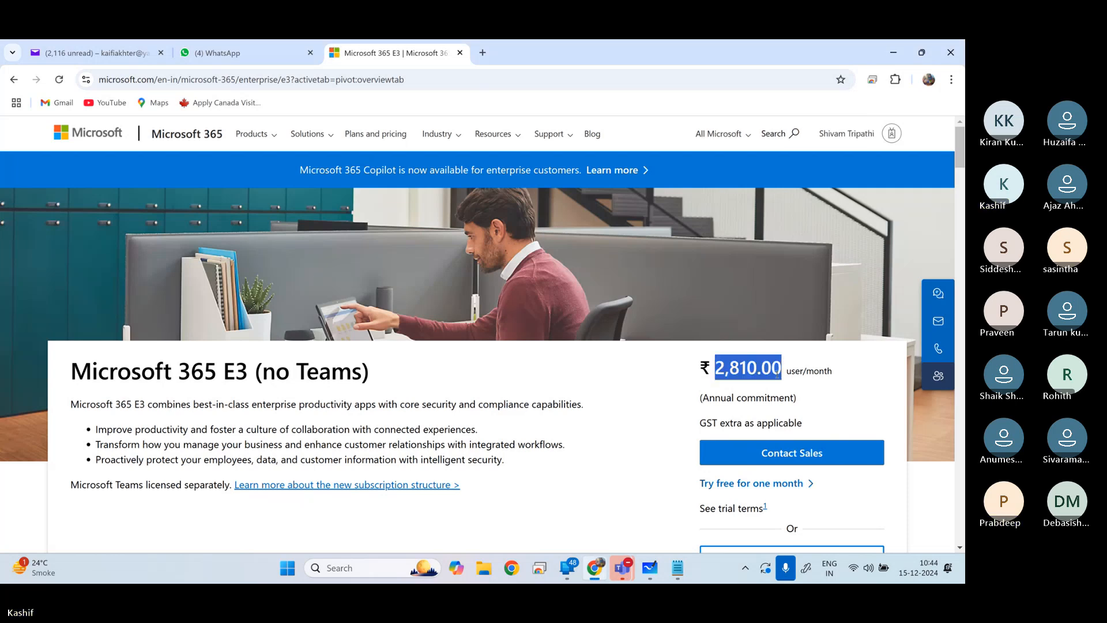
{"action": "scroll", "coordinate": [779, 373], "scroll_direction": "down", "scroll_amount": 1}
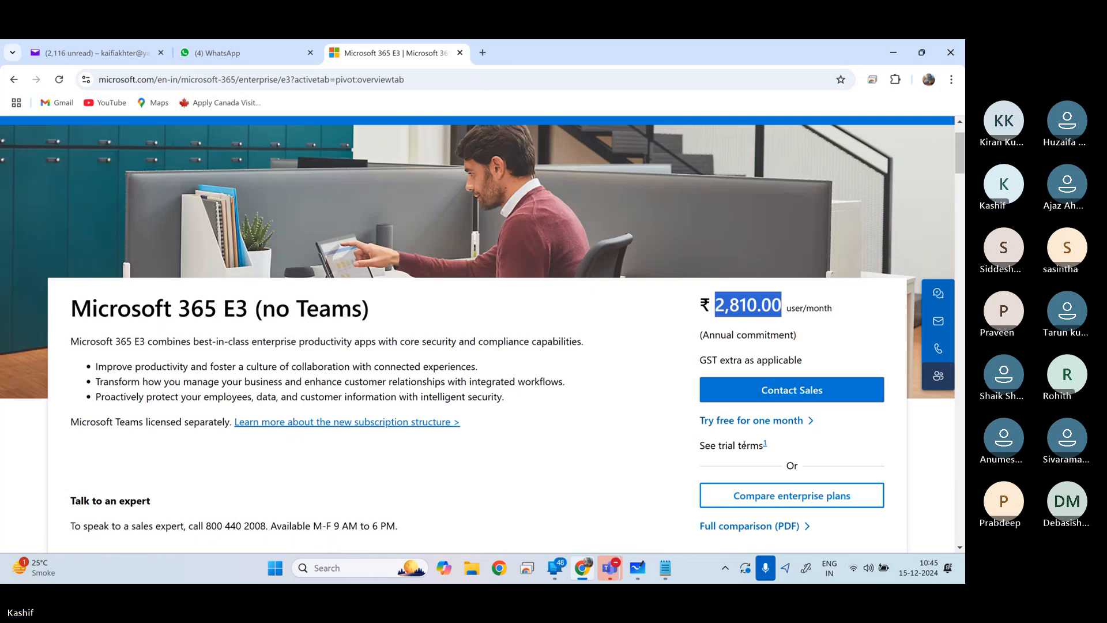
{"action": "scroll", "coordinate": [607, 385], "scroll_direction": "up", "scroll_amount": 1}
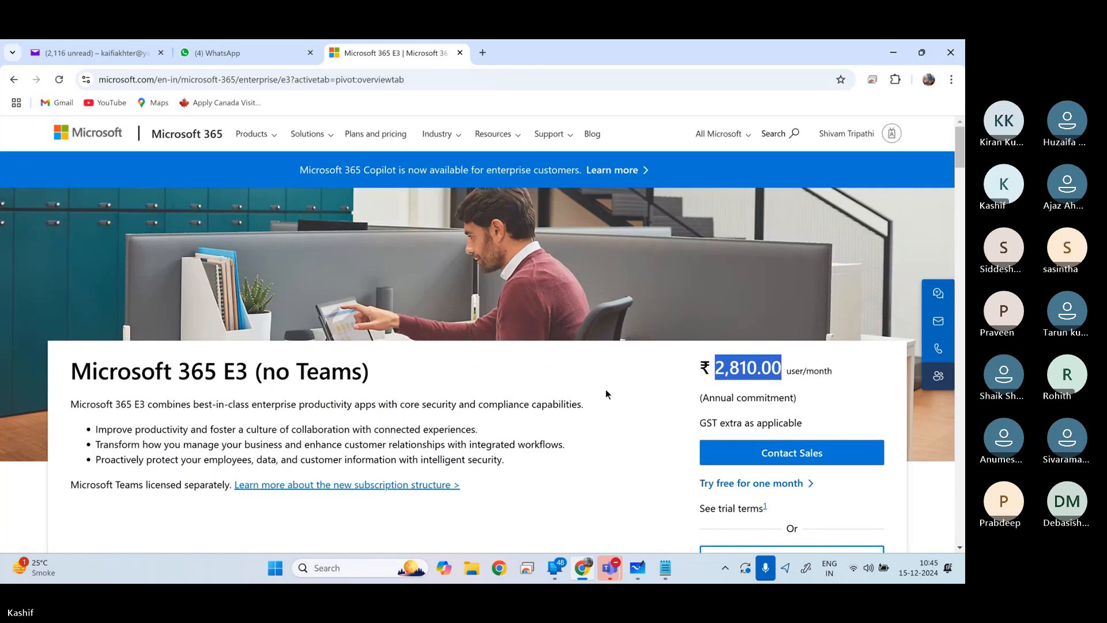
{"action": "left_click", "coordinate": [253, 82]}
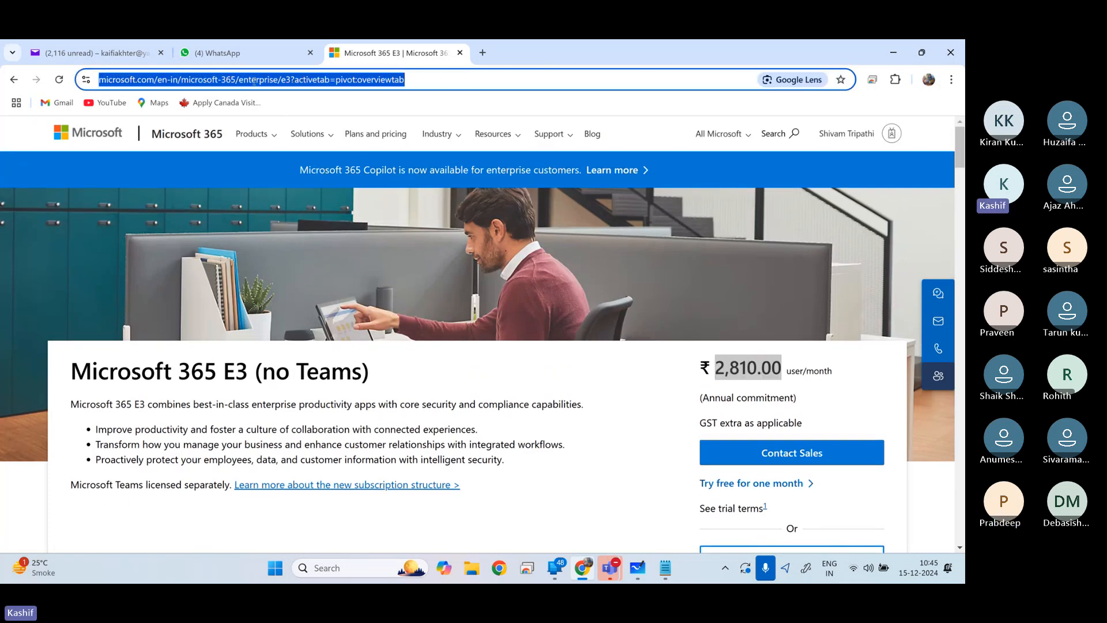
{"action": "type", "text": "www.goo"}
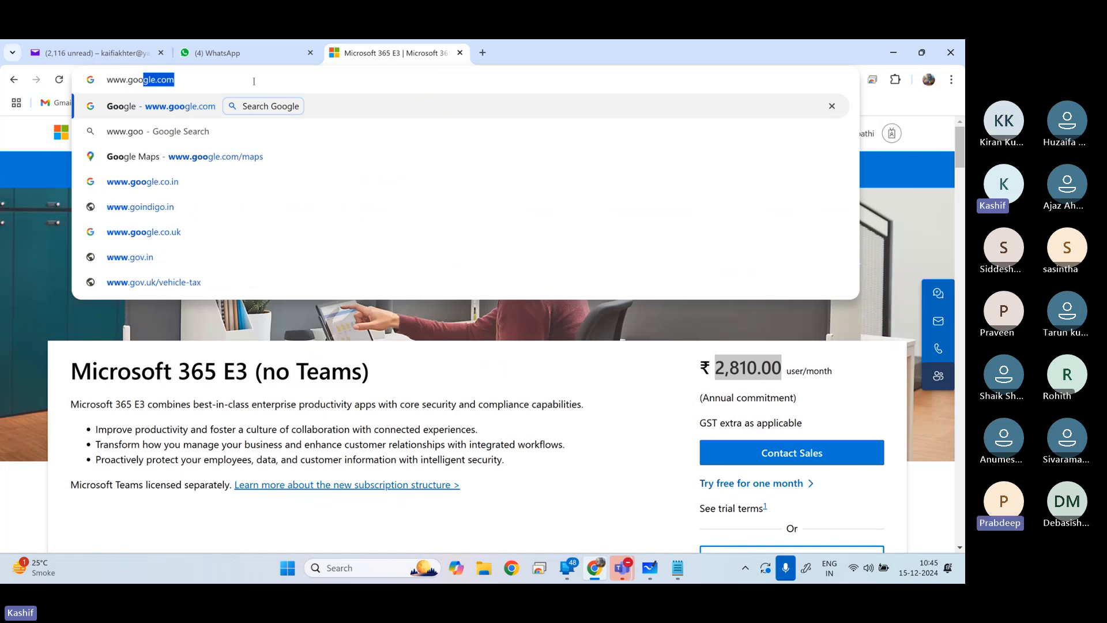
{"action": "type", "text": "gle.com"}
{"action": "key", "text": "Return"}
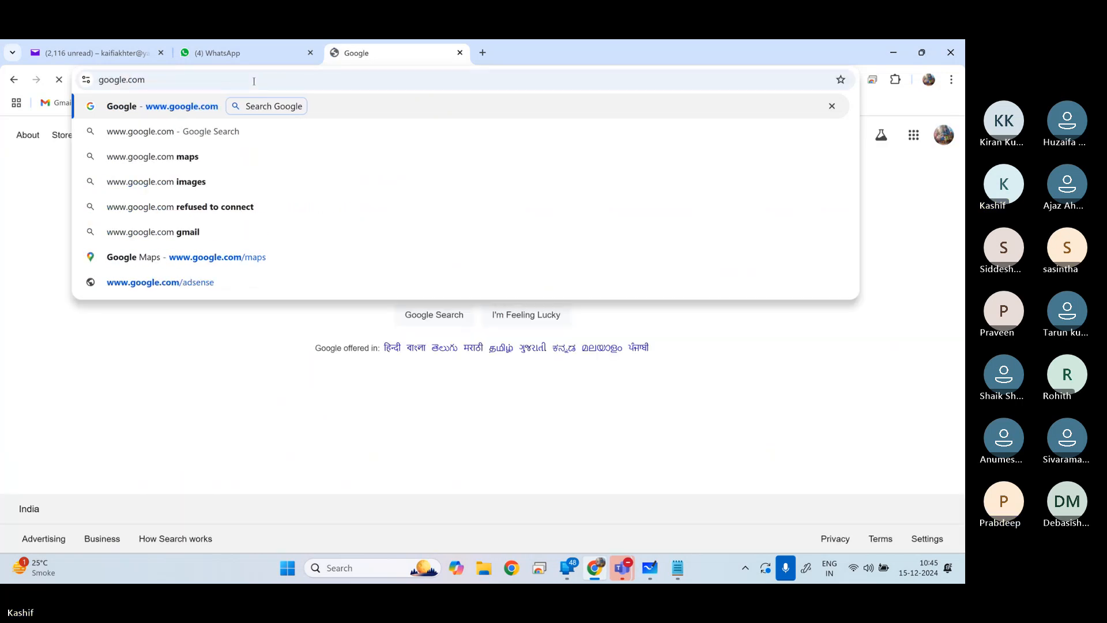
{"action": "left_click", "coordinate": [403, 272]}
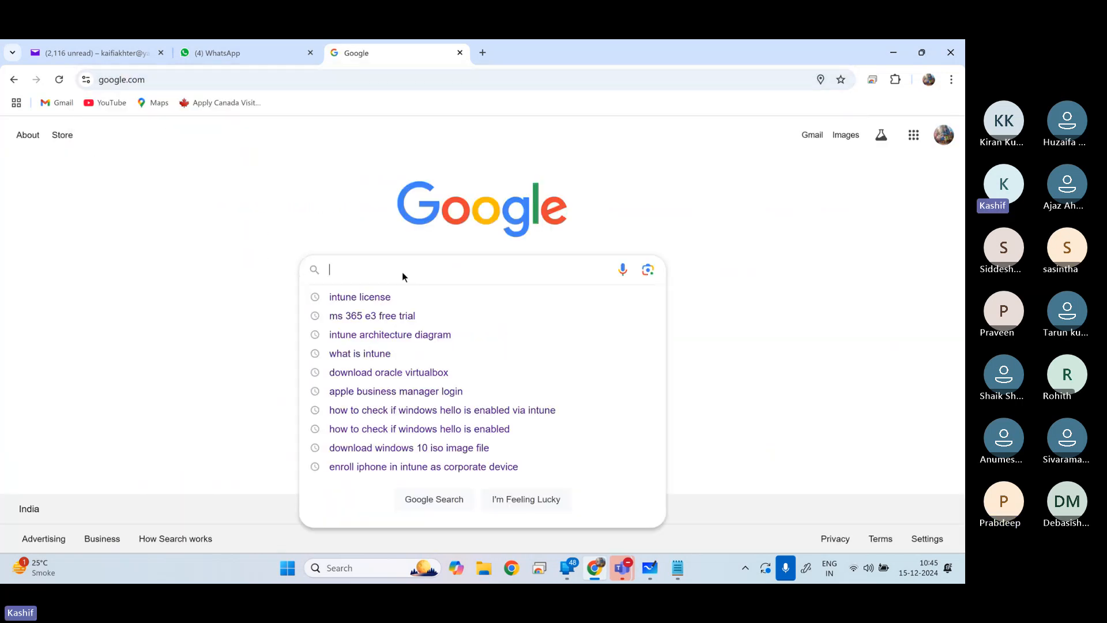
{"action": "key", "text": "Down"}
{"action": "key", "text": "Down"}
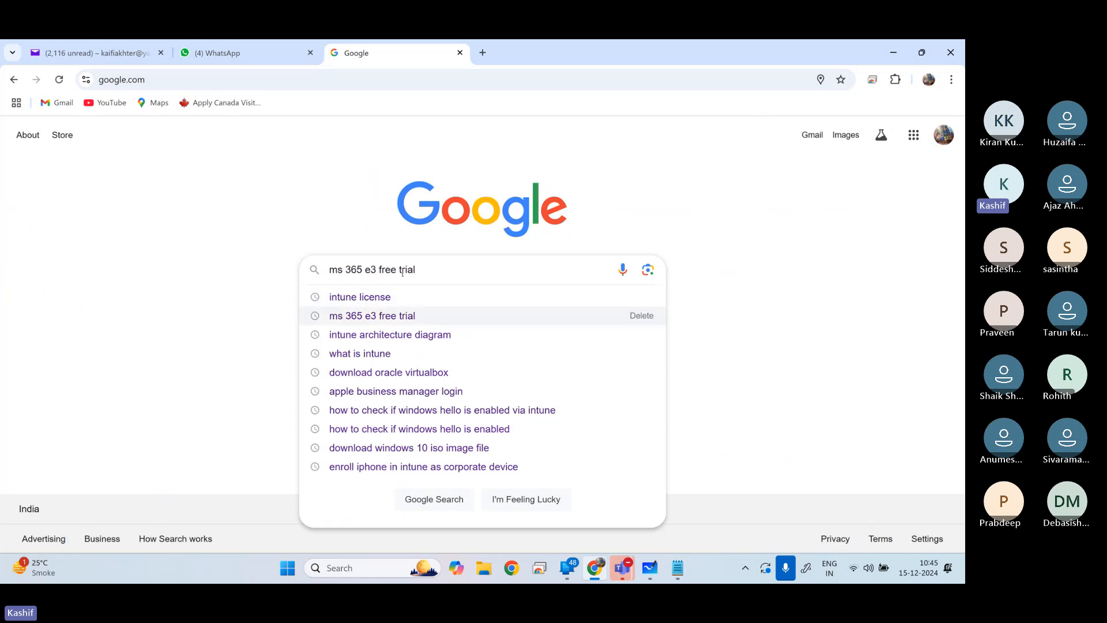
{"action": "key", "text": "Return"}
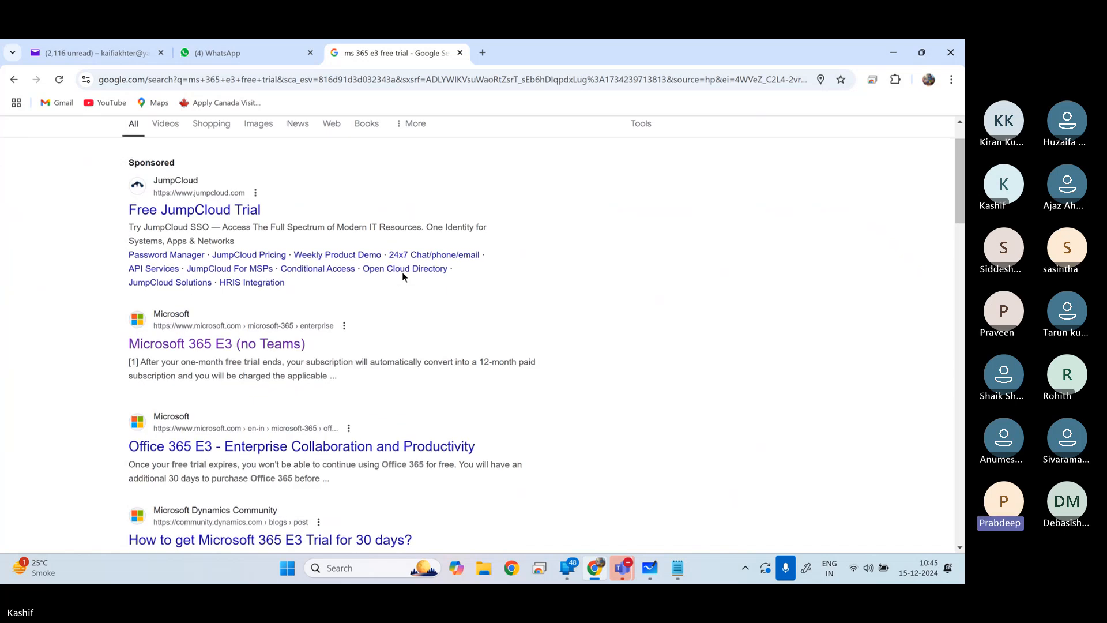
Open the Microsoft 365 E3 (no Teams) search result and locate its free trial option.
{"action": "scroll", "coordinate": [310, 357], "scroll_direction": "down", "scroll_amount": 2}
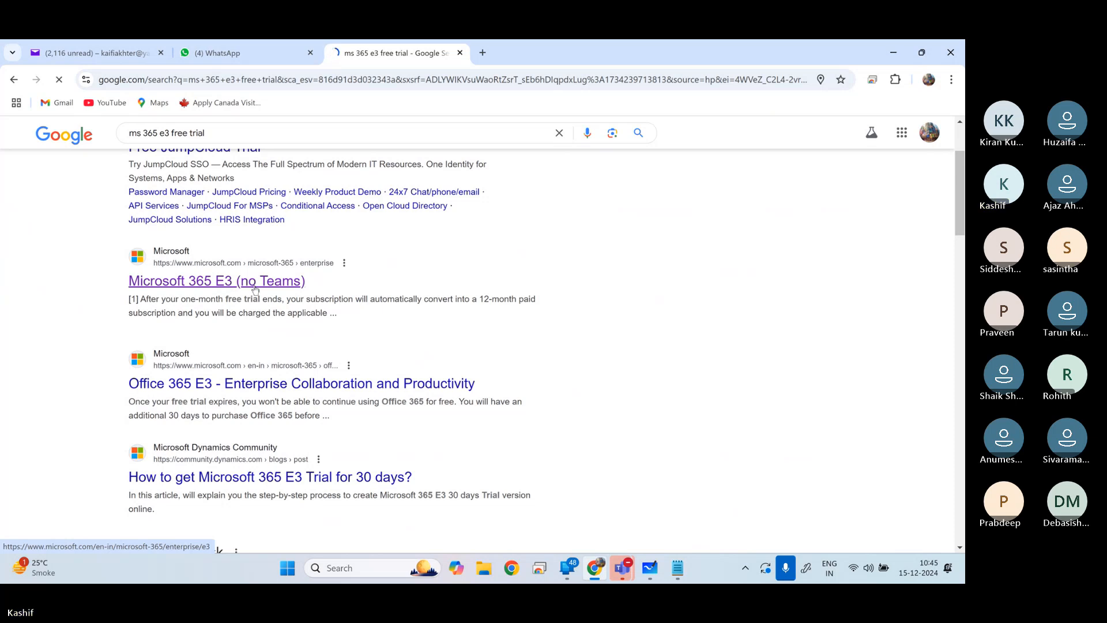
{"action": "left_click", "coordinate": [255, 282]}
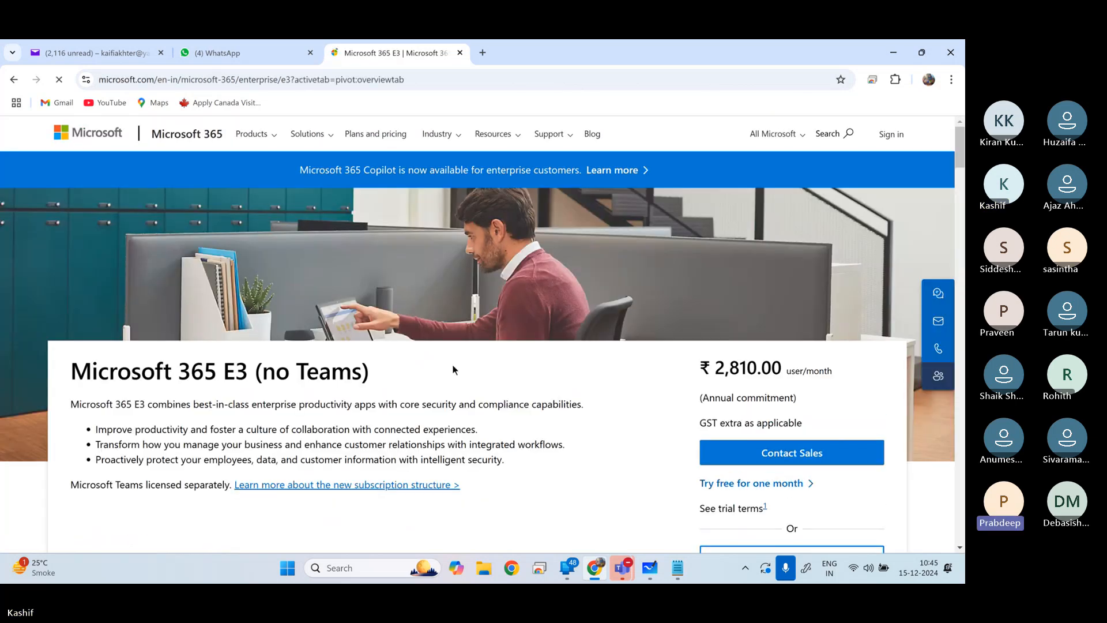
{"action": "scroll", "coordinate": [684, 402], "scroll_direction": "down", "scroll_amount": 1}
{"action": "scroll", "coordinate": [684, 403], "scroll_direction": "down", "scroll_amount": 1}
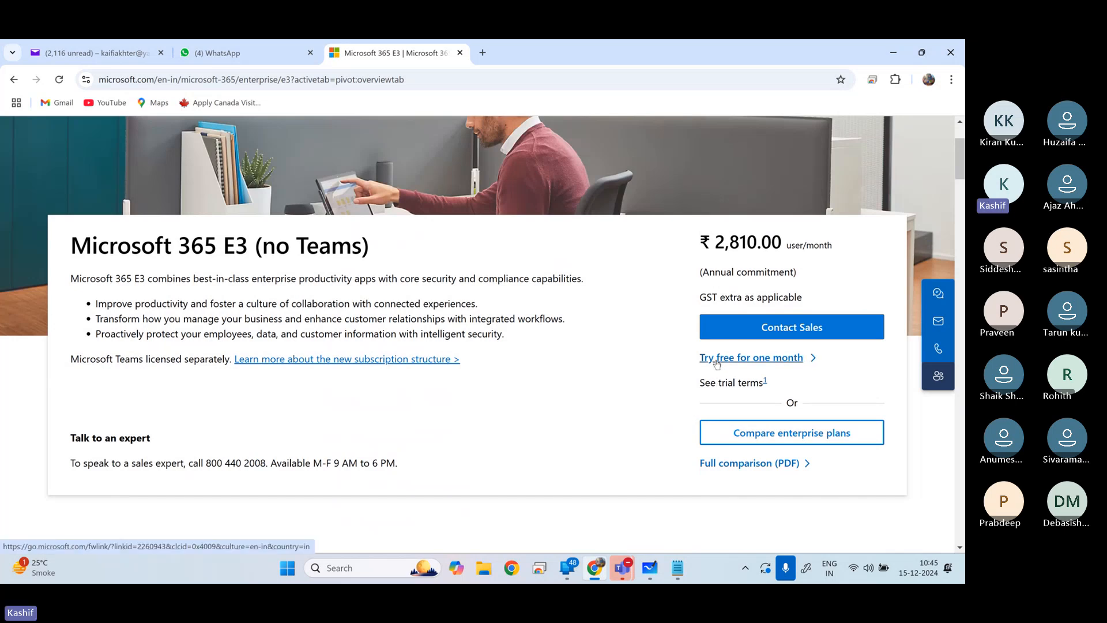
Open the one-month free trial sign-up and try to log out of the existing account to create a new one.
{"action": "left_click", "coordinate": [758, 358]}
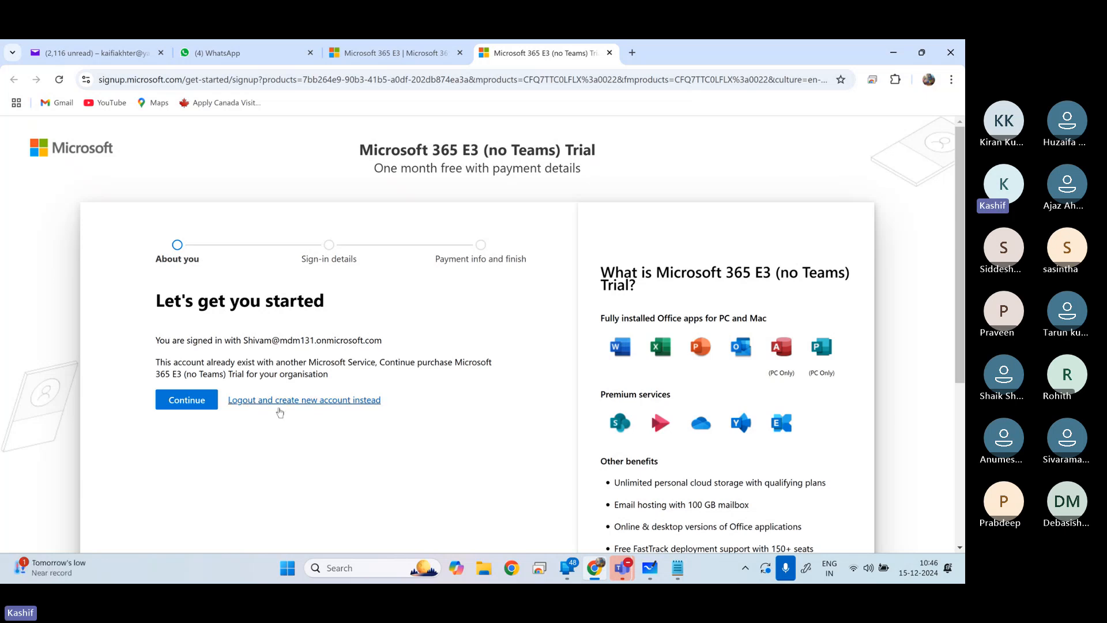
{"action": "left_click", "coordinate": [246, 404]}
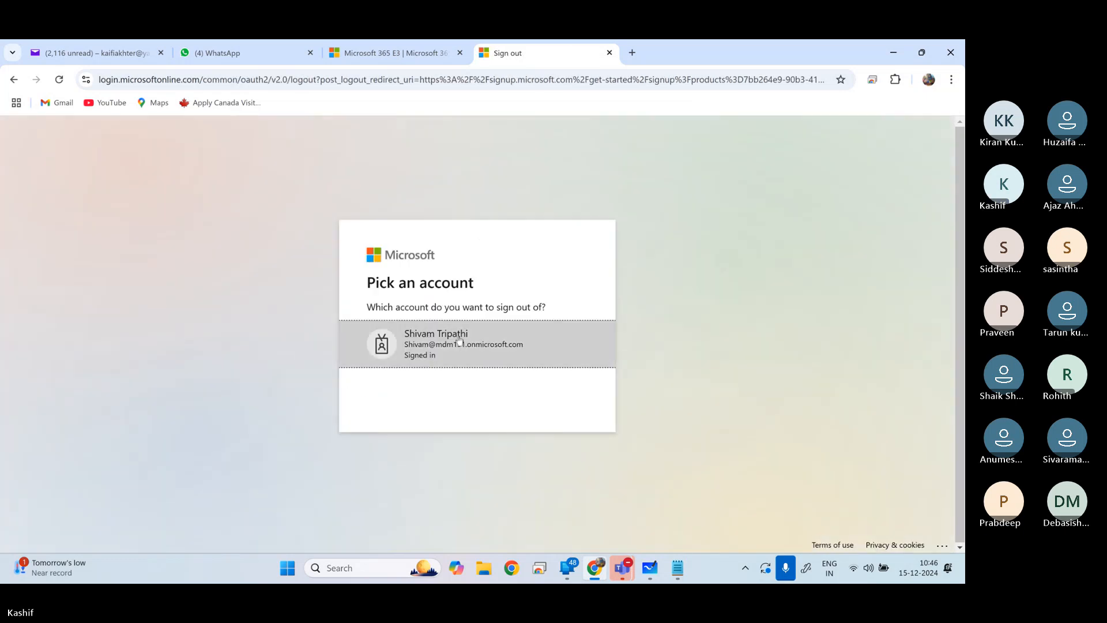
{"action": "left_click", "coordinate": [14, 80]}
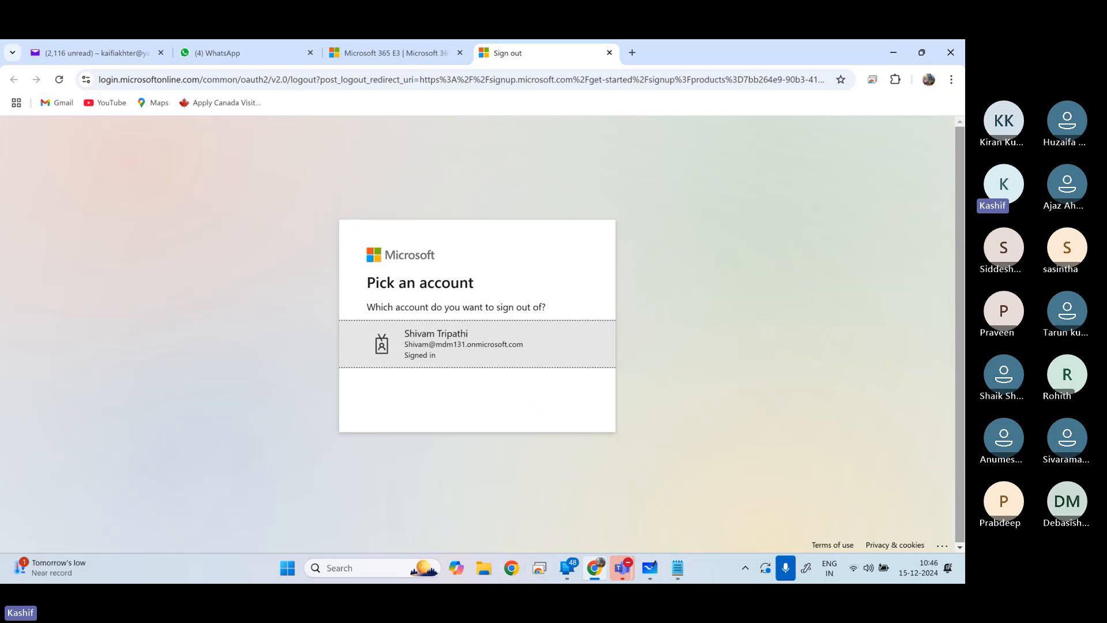
Open a new Incognito window and search for "microsoft 365 e3 trail license".
{"action": "left_click", "coordinate": [952, 80]}
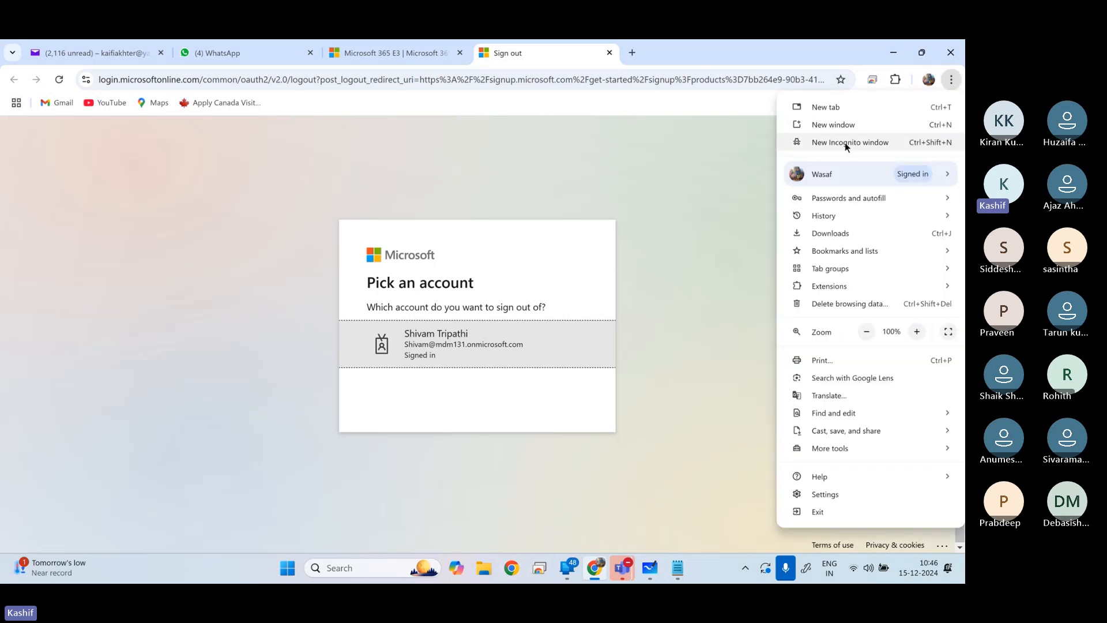
{"action": "left_click", "coordinate": [848, 144]}
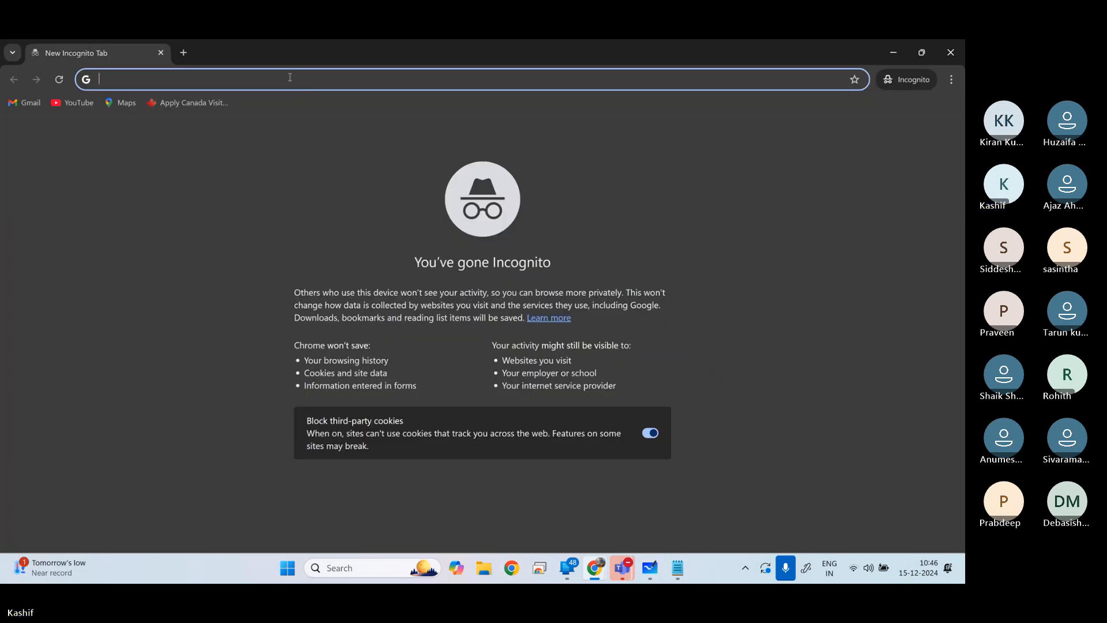
{"action": "type", "text": "micro"}
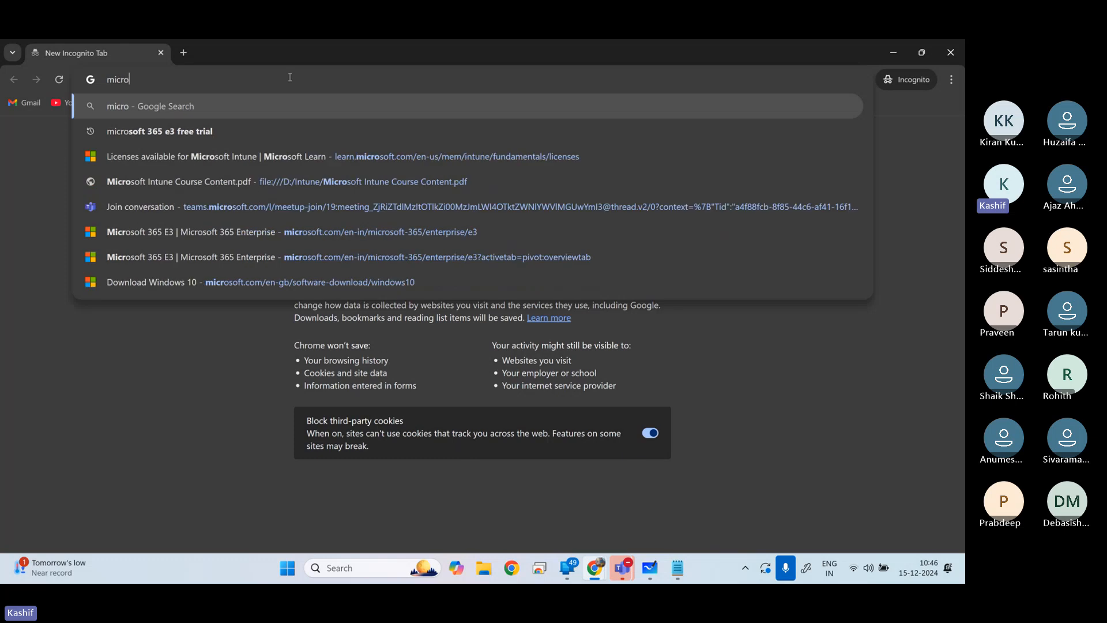
{"action": "type", "text": "soft 365 e"}
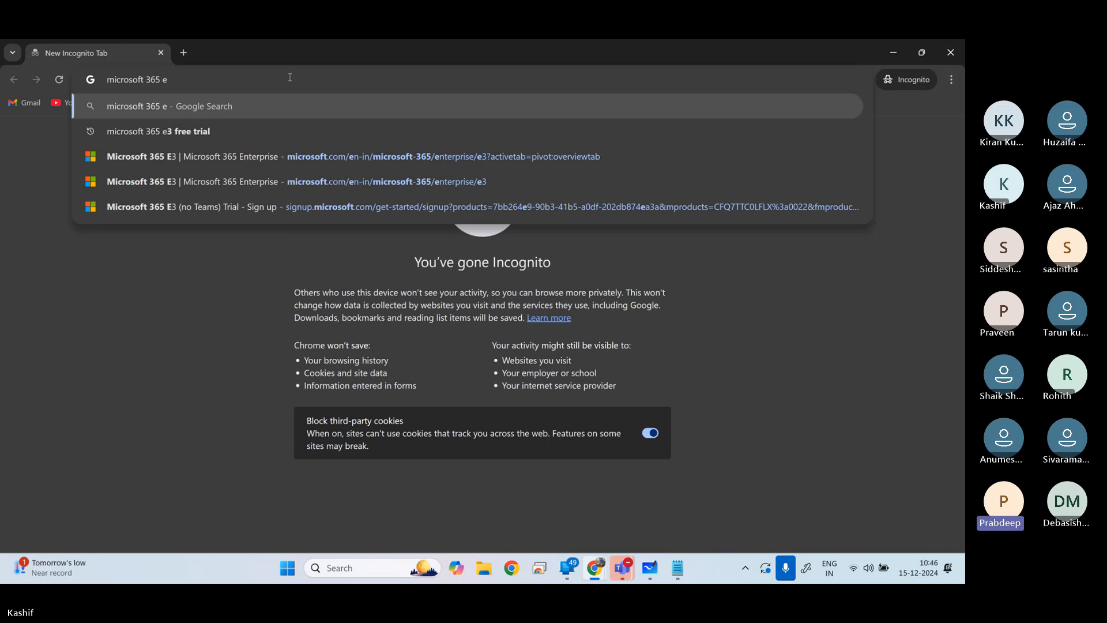
{"action": "type", "text": "3 trail l"}
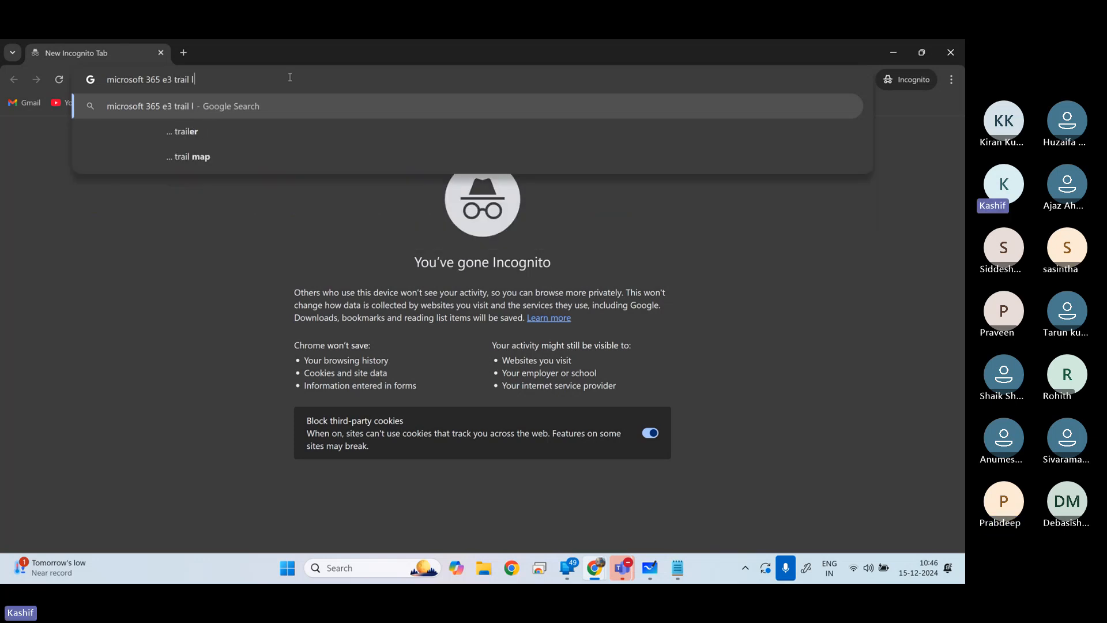
{"action": "type", "text": "icense"}
{"action": "key", "text": "Return"}
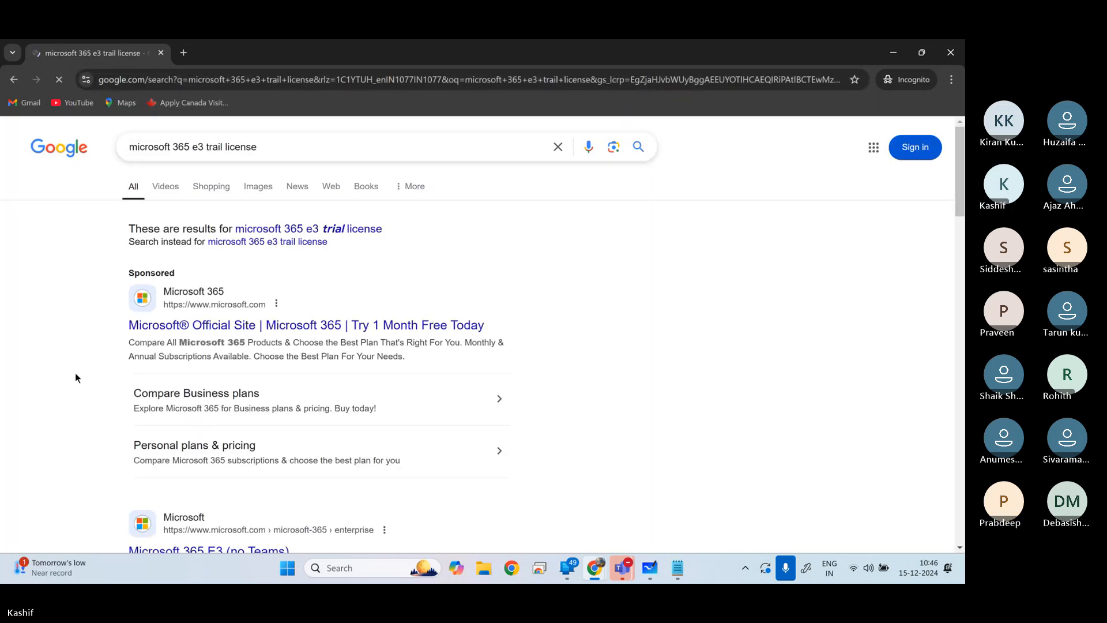
Open the Microsoft 365 E3 (no Teams) result and start its one-month free trial sign-up.
{"action": "scroll", "coordinate": [185, 362], "scroll_direction": "down", "scroll_amount": 4}
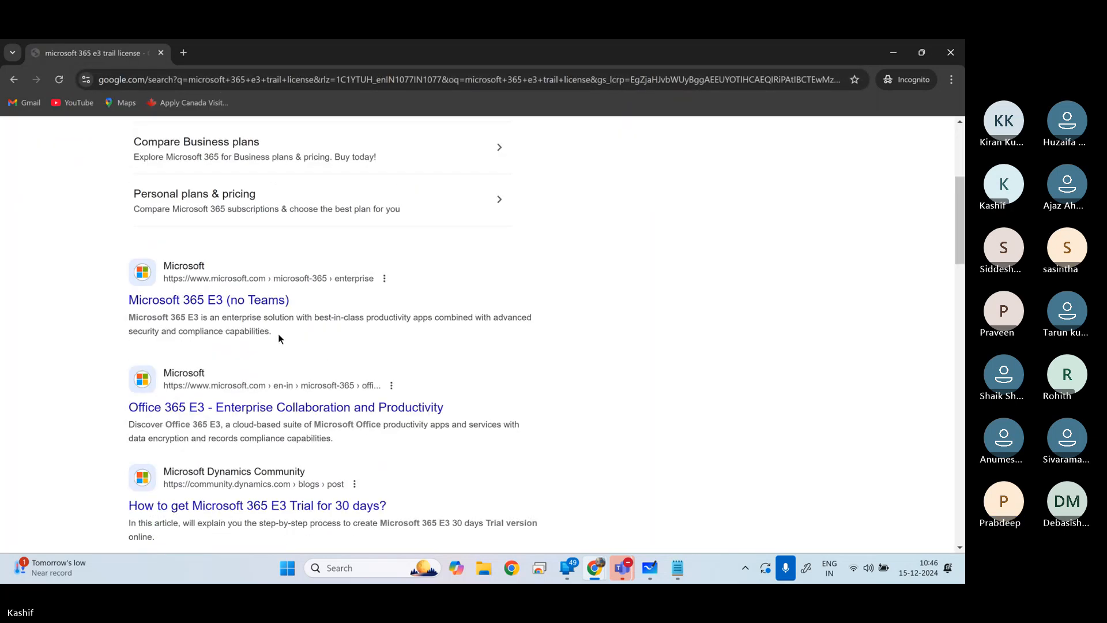
{"action": "left_click", "coordinate": [222, 301]}
{"action": "left_click", "coordinate": [770, 488]}
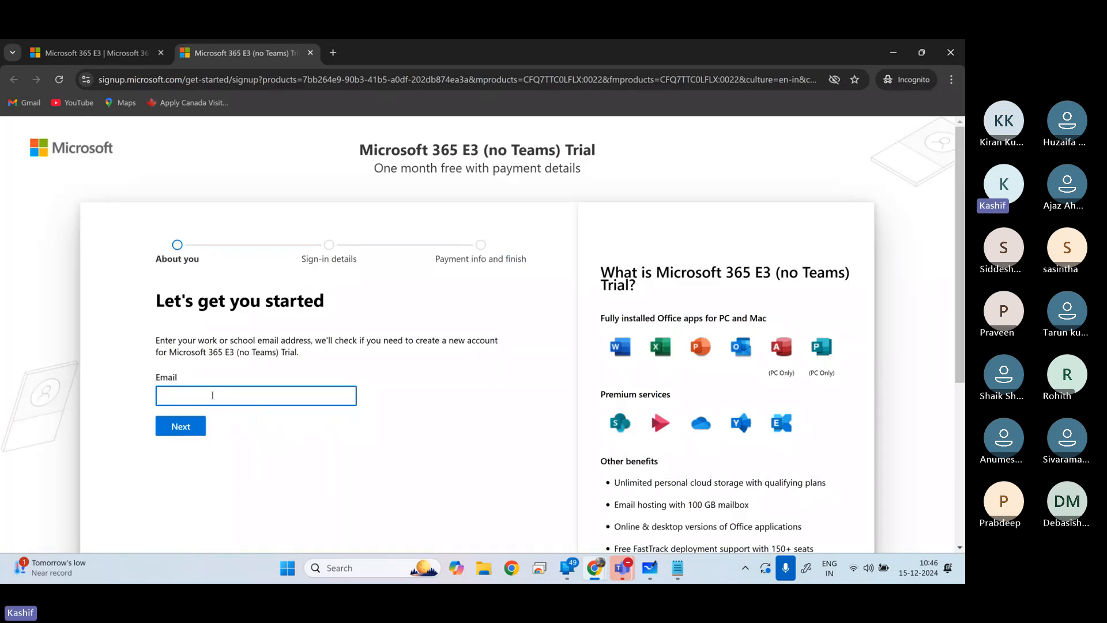
Submit the work e-mail address on the trial sign-up form and proceed to set up a new account.
{"action": "left_click", "coordinate": [179, 427]}
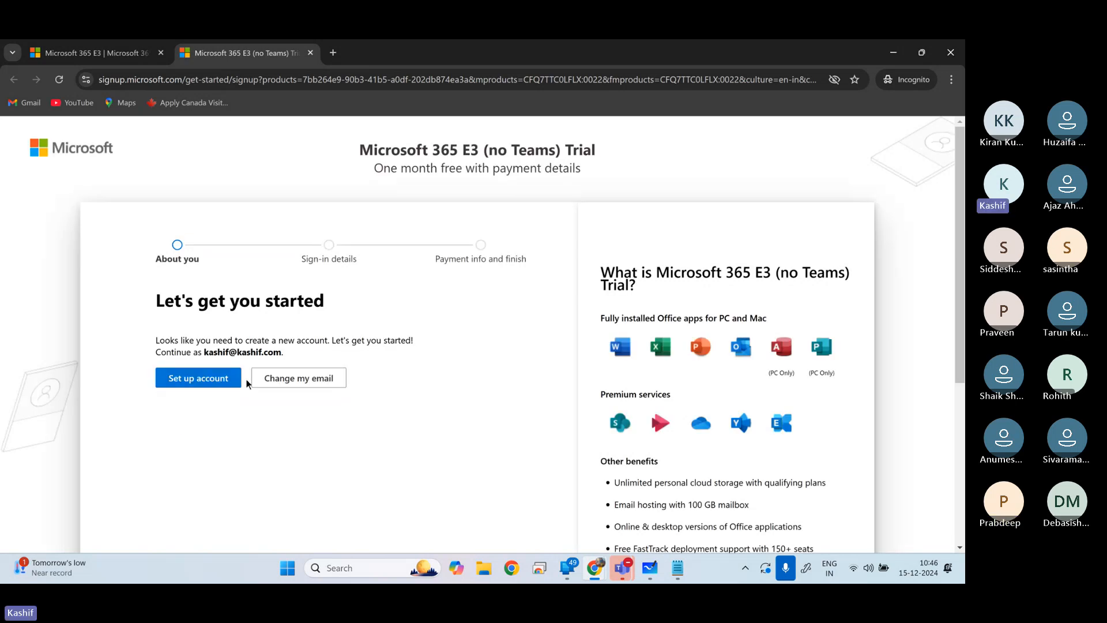
{"action": "left_click", "coordinate": [194, 385]}
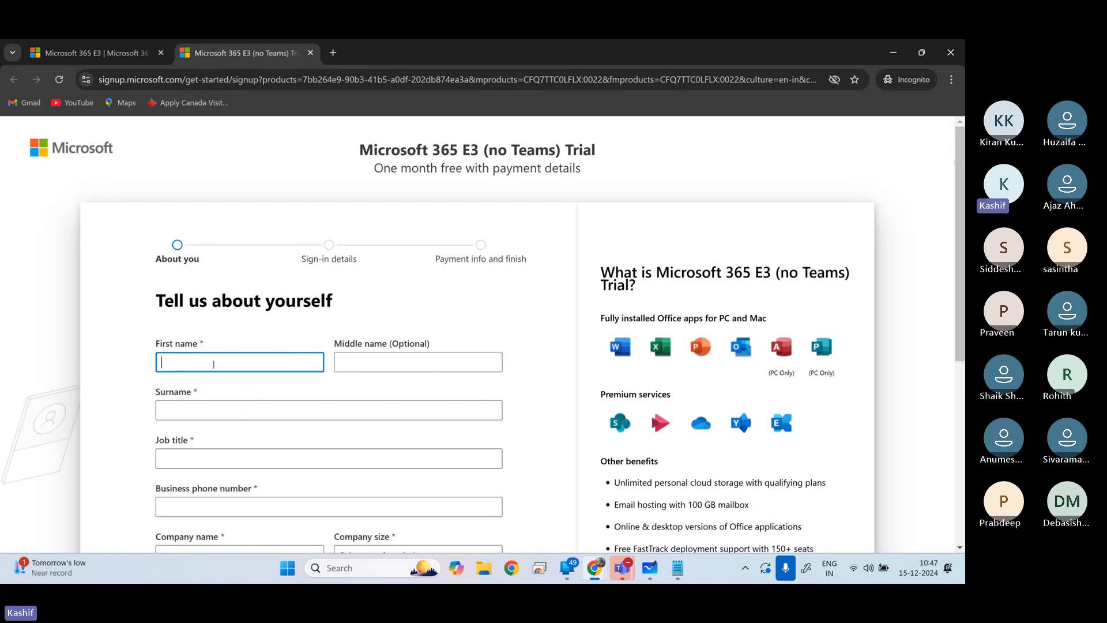
Enter the applicant's first name, middle name and surname on the trial sign-up form.
{"action": "scroll", "coordinate": [230, 356], "scroll_direction": "down", "scroll_amount": 1}
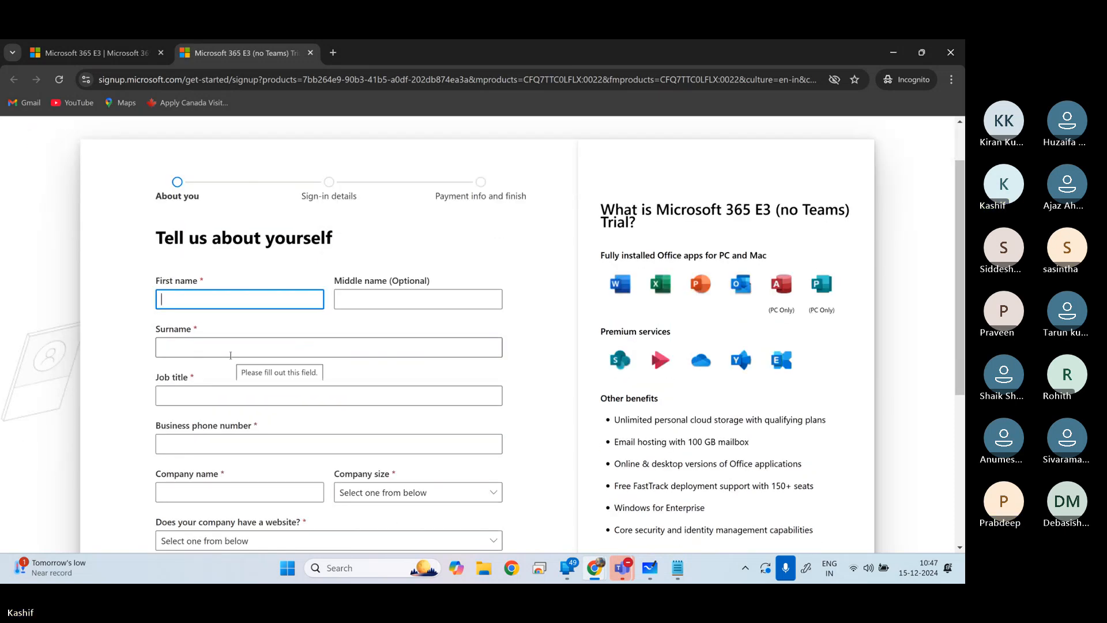
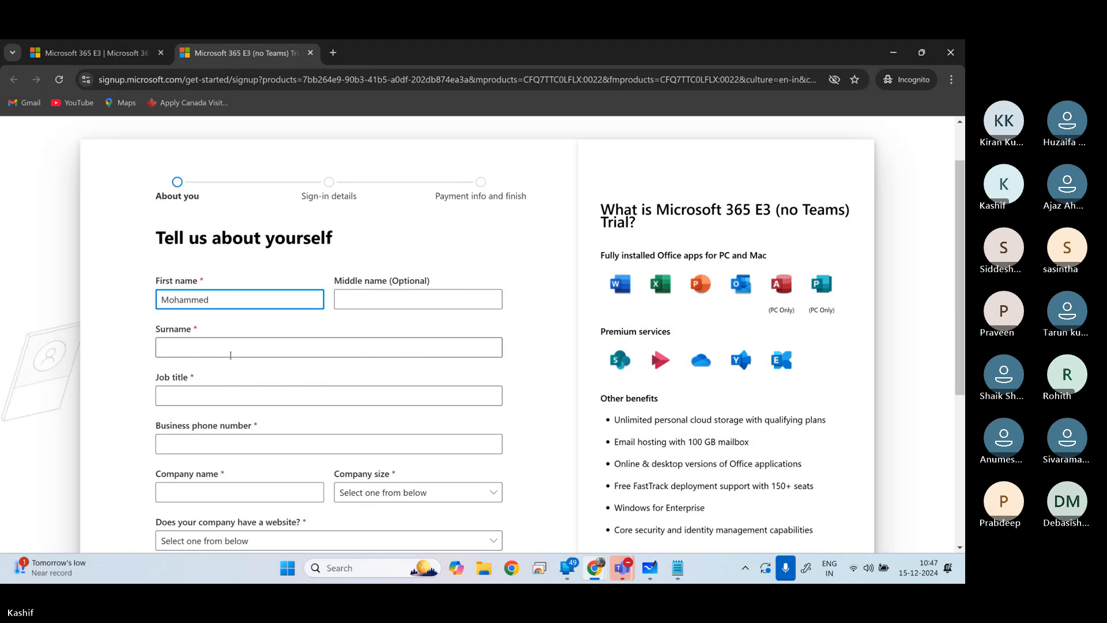
{"action": "key", "text": "Tab"}
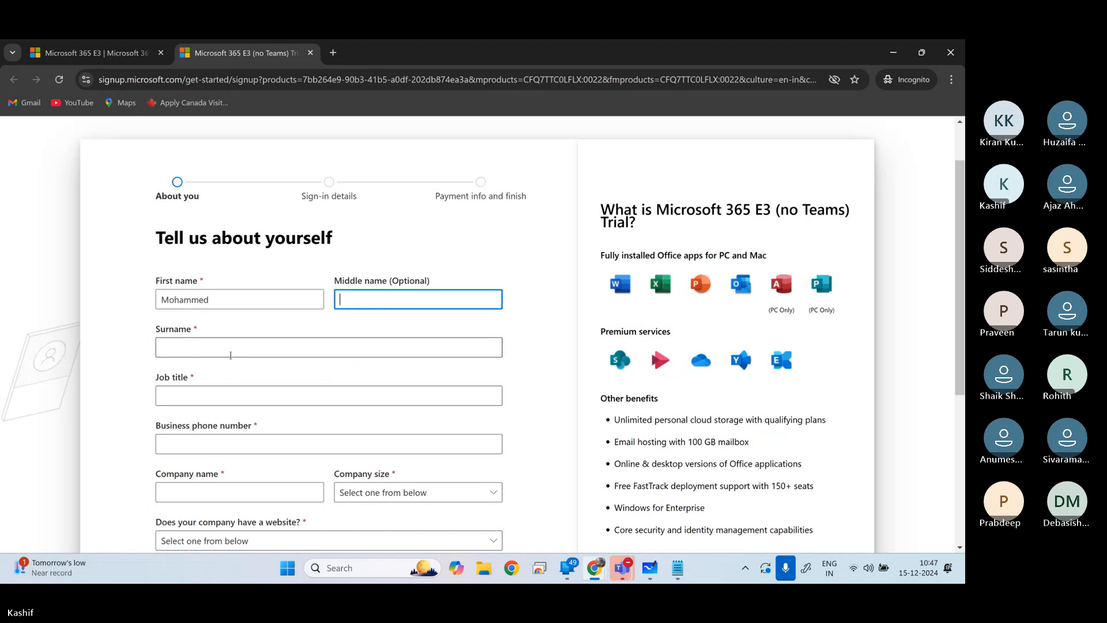
{"action": "key", "text": "Tab"}
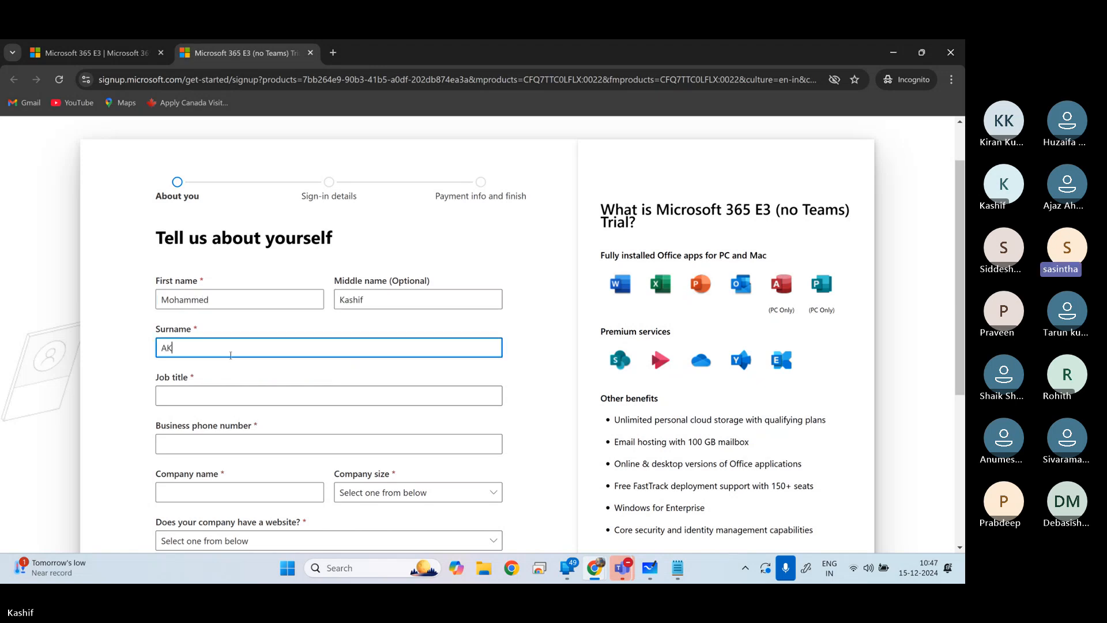
{"action": "key", "text": "Tab"}
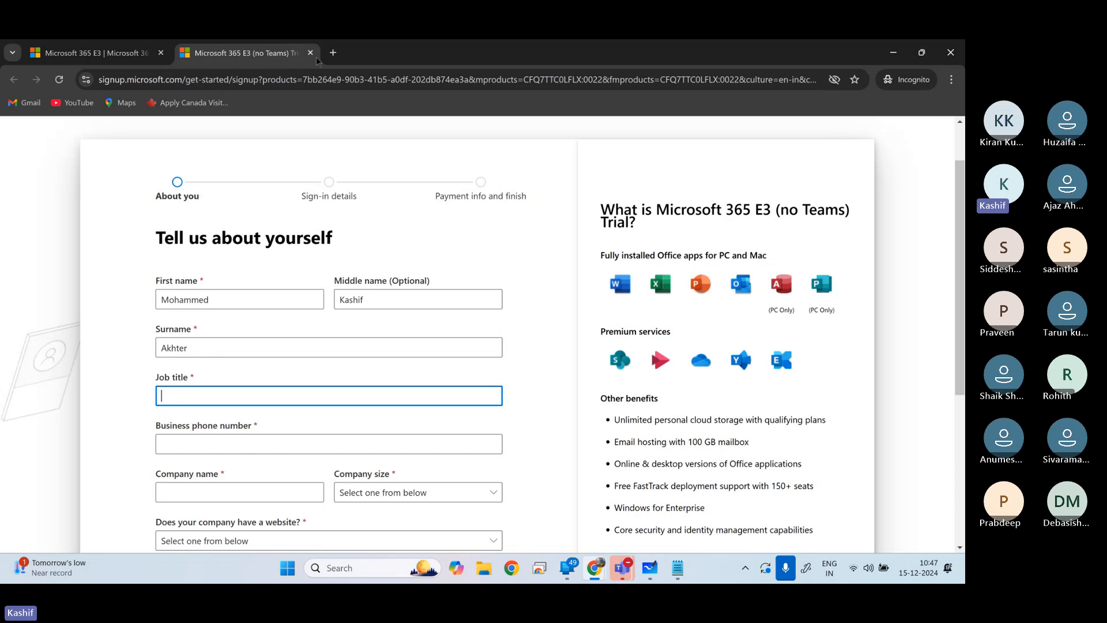
{"action": "left_click", "coordinate": [333, 52]}
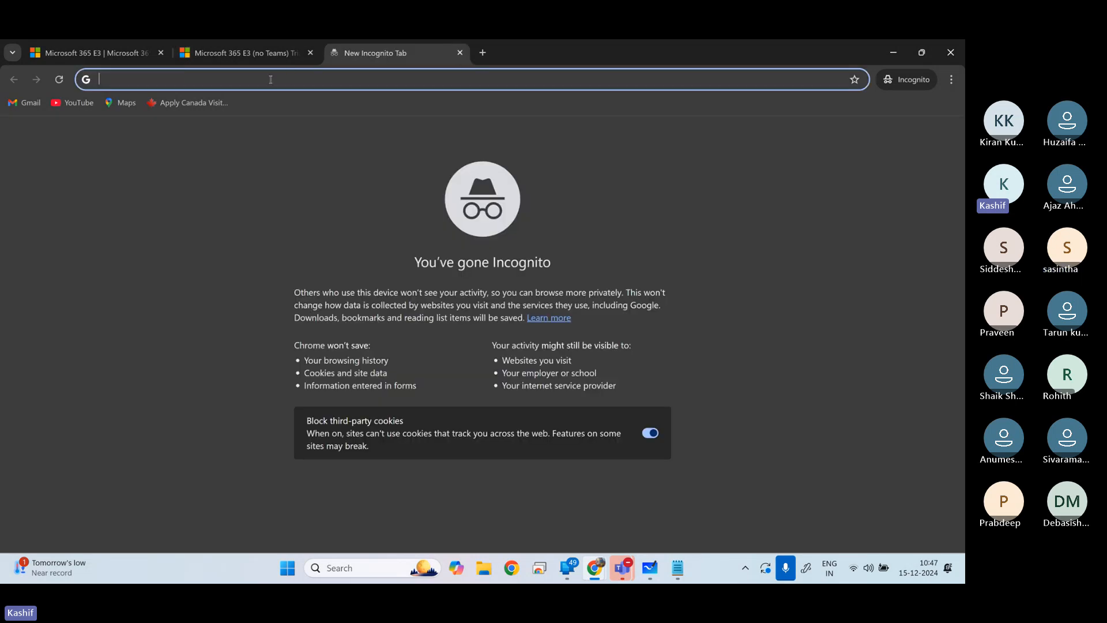
{"action": "type", "text": "www.google.c"}
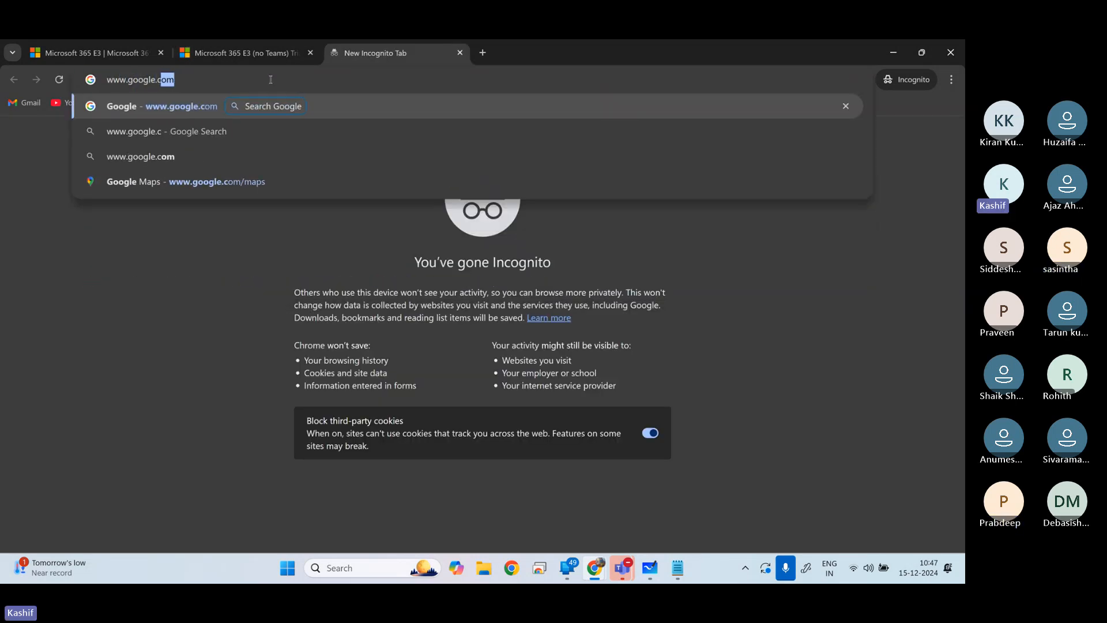
{"action": "type", "text": "om"}
{"action": "key", "text": "Return"}
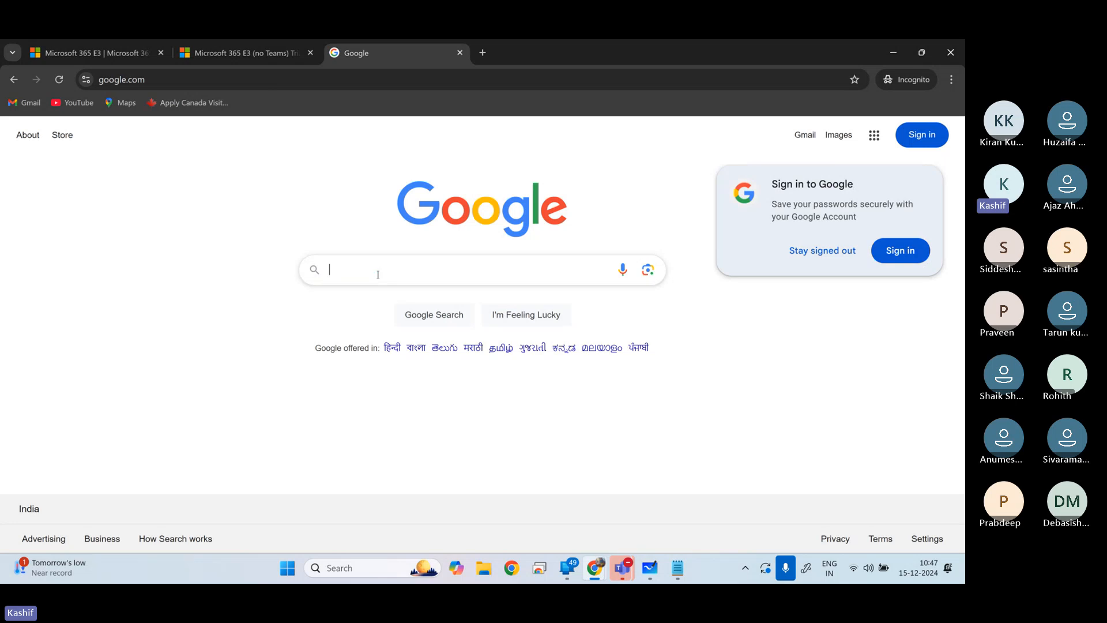
Search Google for "microsoft 365 e3 trail license".
{"action": "left_click", "coordinate": [380, 274]}
{"action": "type", "text": "microso"}
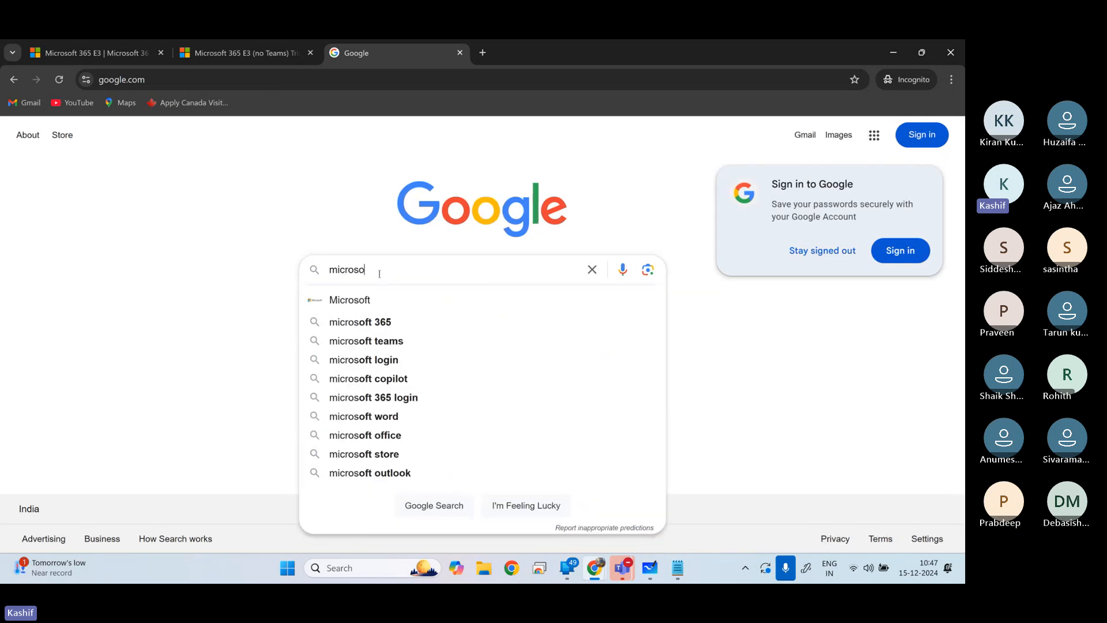
{"action": "type", "text": "ft 3"}
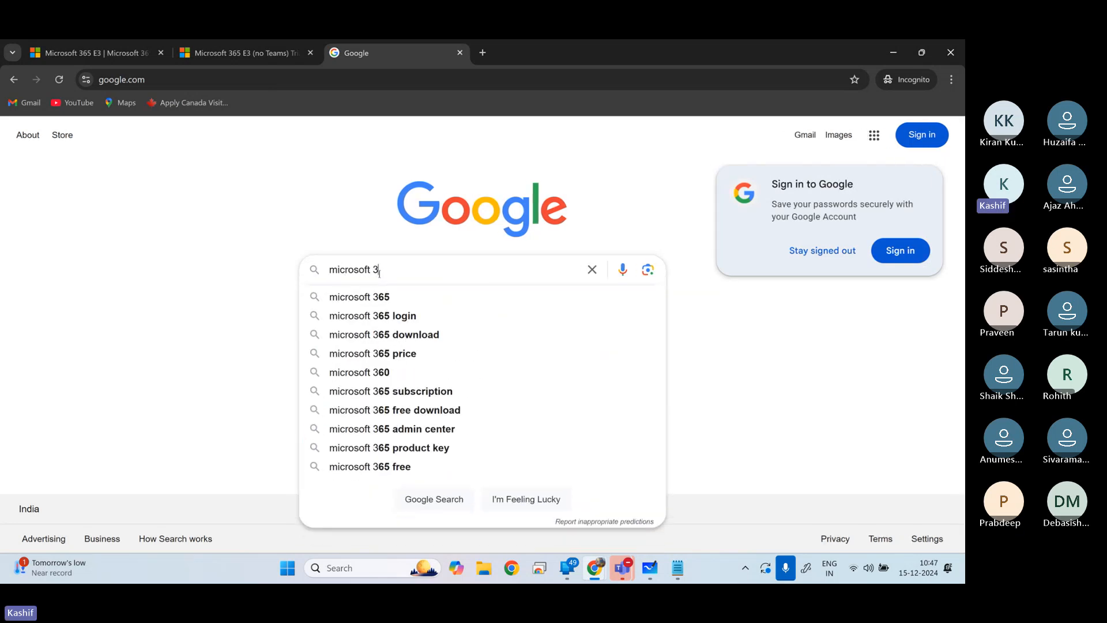
{"action": "type", "text": "65 e"}
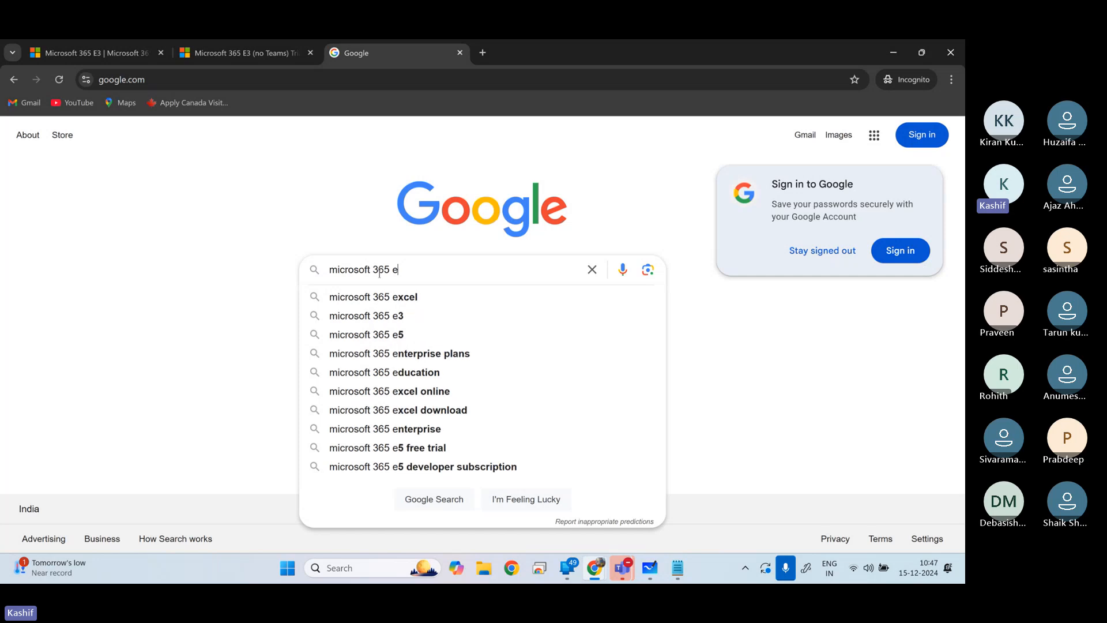
{"action": "type", "text": "3 trail "}
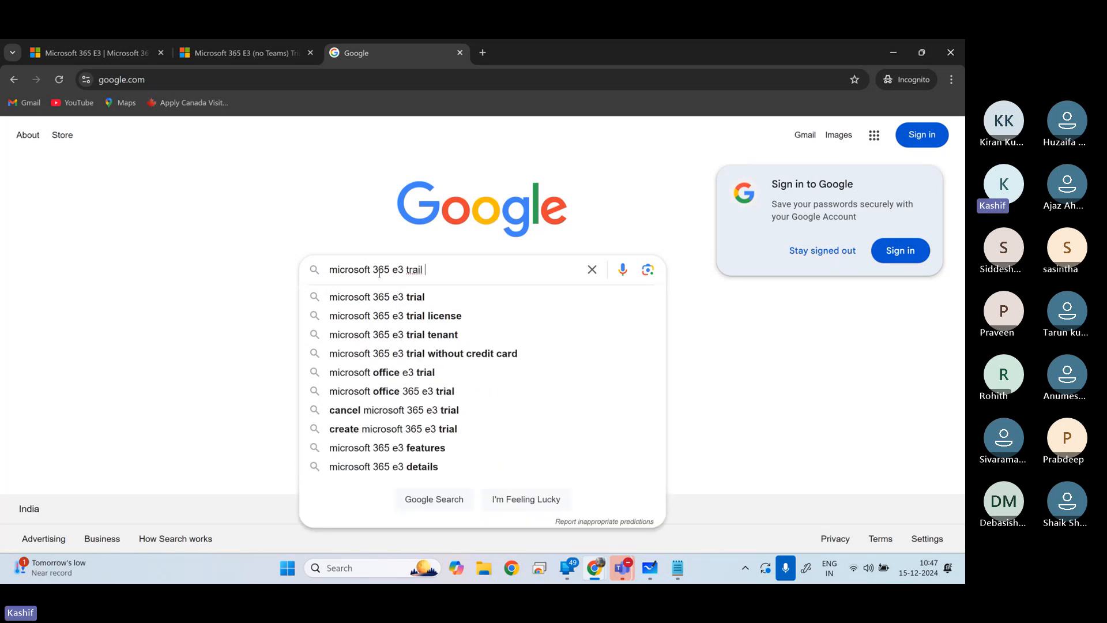
{"action": "type", "text": "license"}
{"action": "key", "text": "Return"}
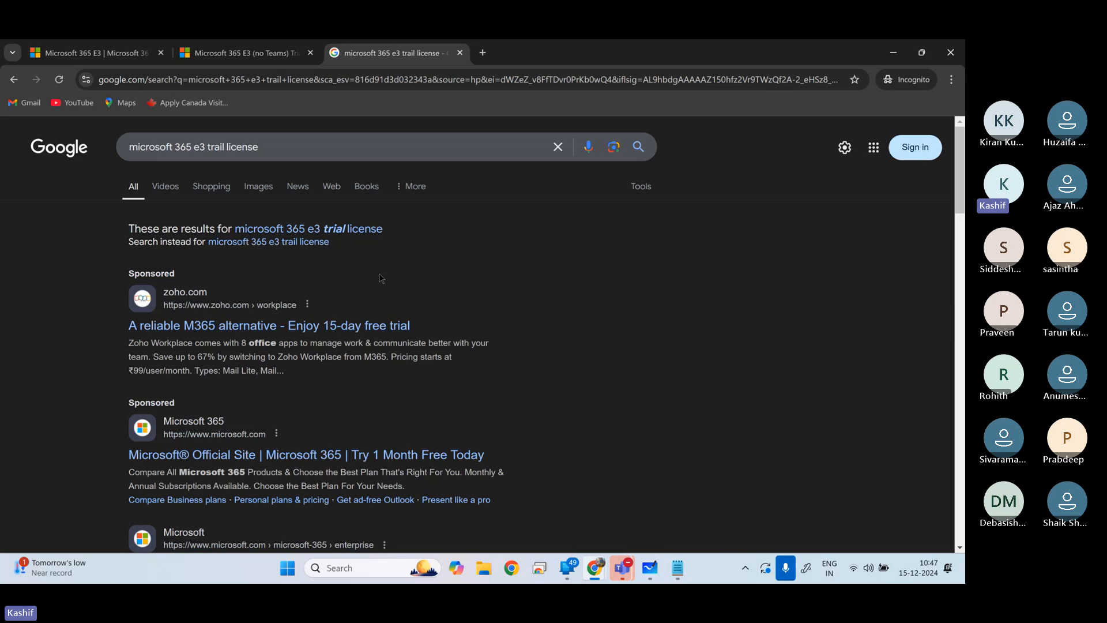
Open the Microsoft 365 E3 (no Teams) search result and start its one-month free trial sign-up.
{"action": "scroll", "coordinate": [379, 278], "scroll_direction": "down", "scroll_amount": 2}
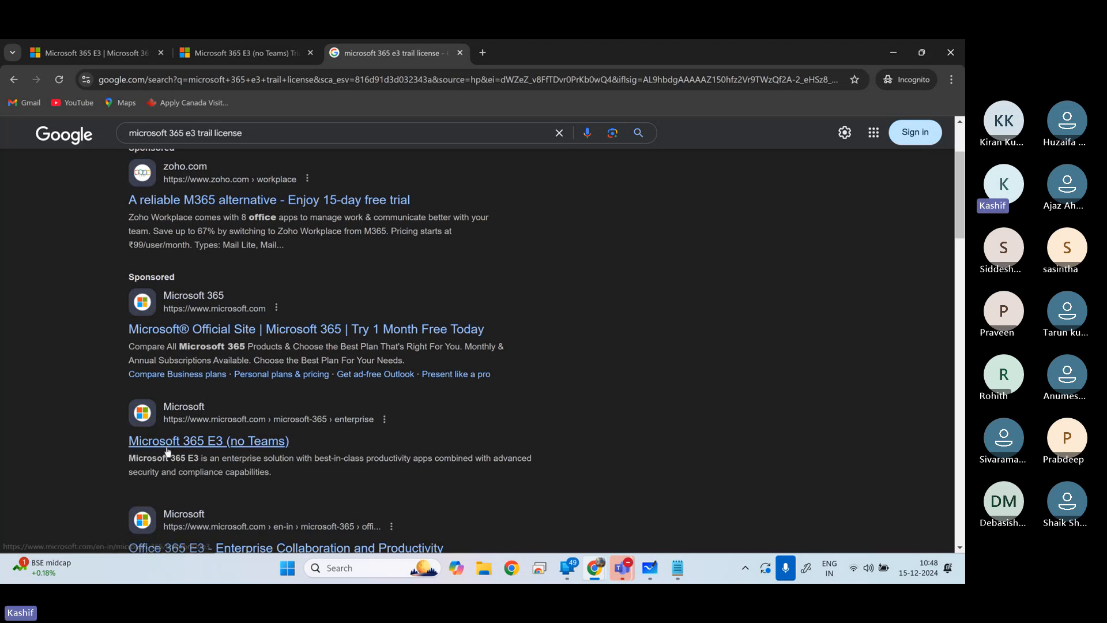
{"action": "left_click_drag", "start_coordinate": [127, 442], "coordinate": [306, 448]}
{"action": "left_click", "coordinate": [321, 449]}
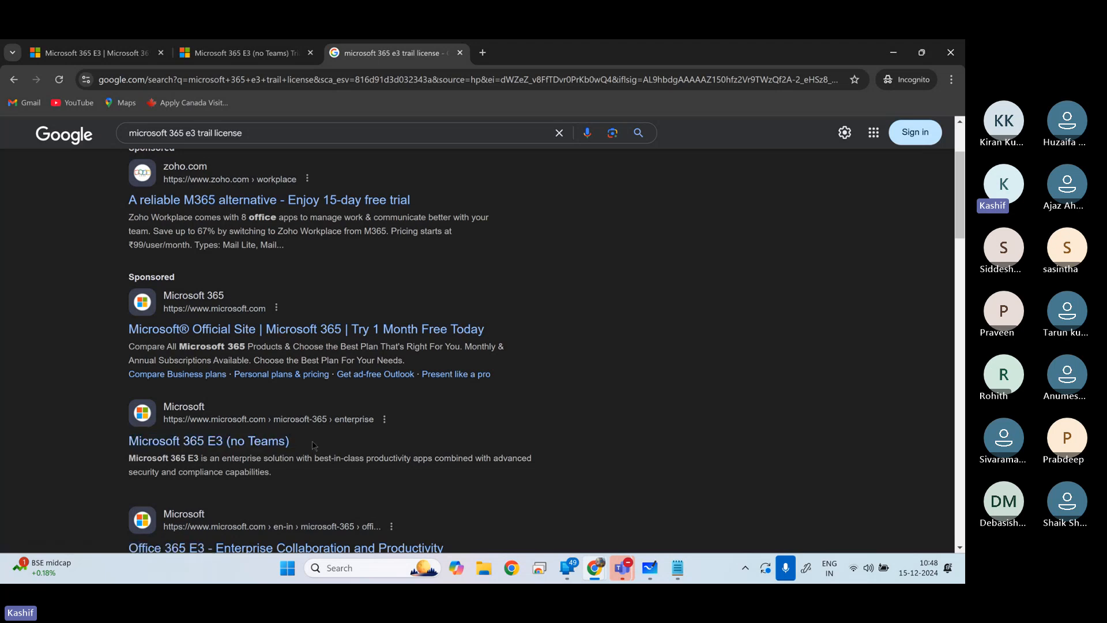
{"action": "left_click", "coordinate": [232, 447]}
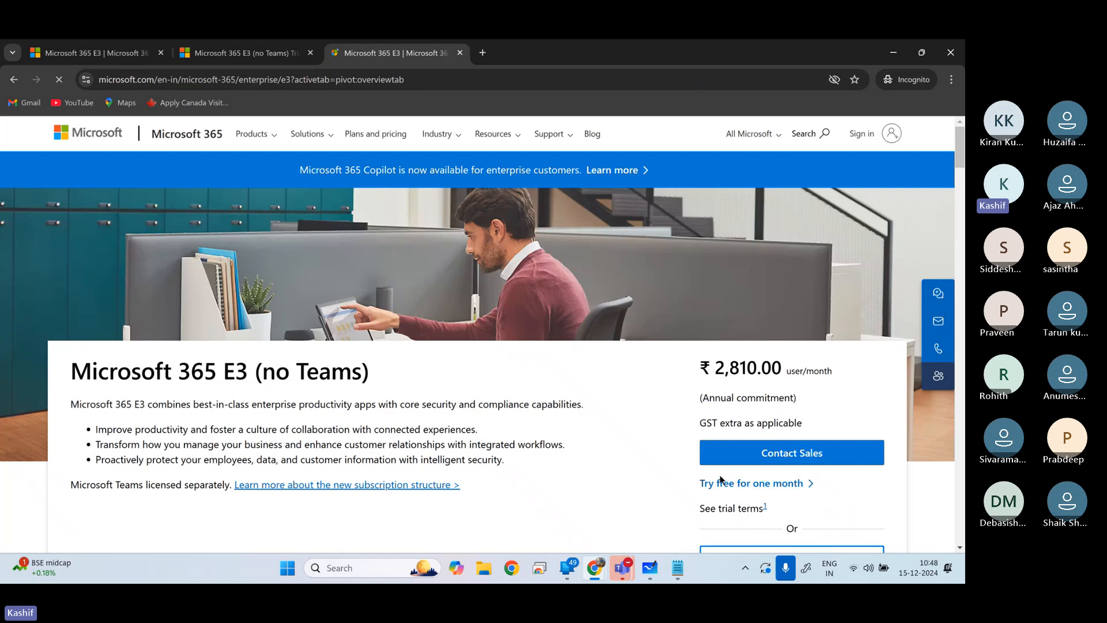
{"action": "left_click_drag", "start_coordinate": [697, 487], "coordinate": [760, 479]}
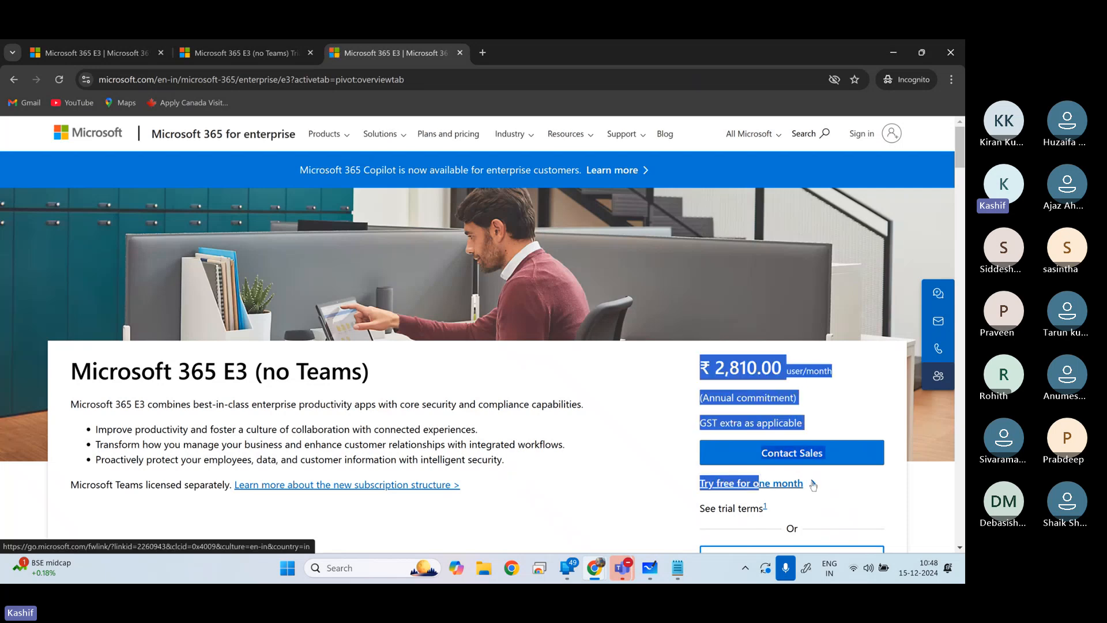
{"action": "left_click_drag", "start_coordinate": [859, 483], "coordinate": [674, 483]}
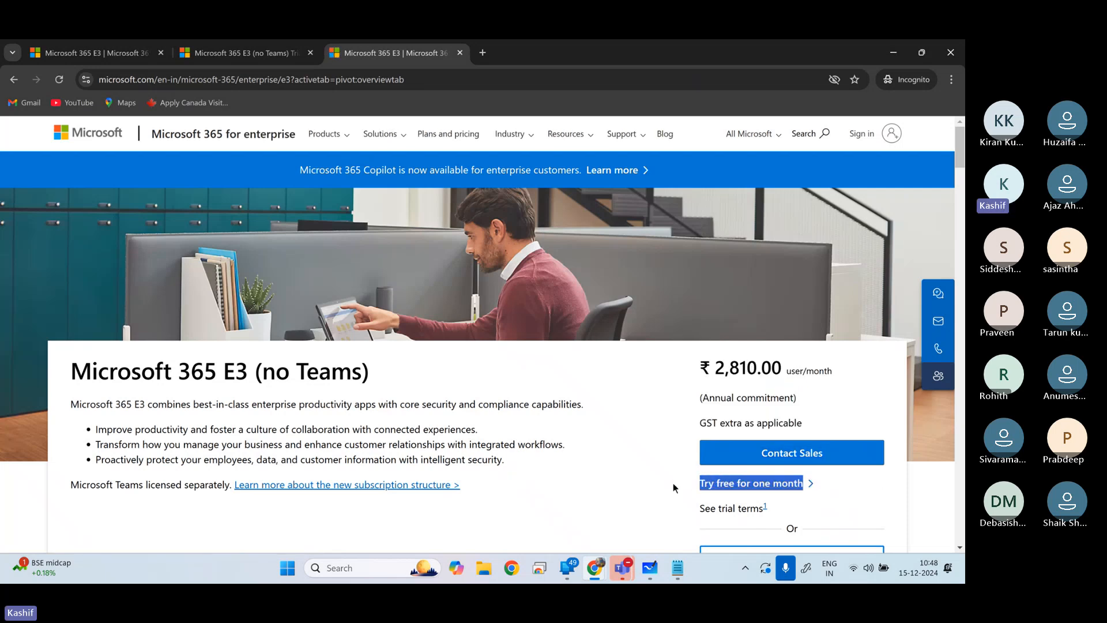
{"action": "left_click", "coordinate": [670, 484]}
{"action": "left_click", "coordinate": [770, 484]}
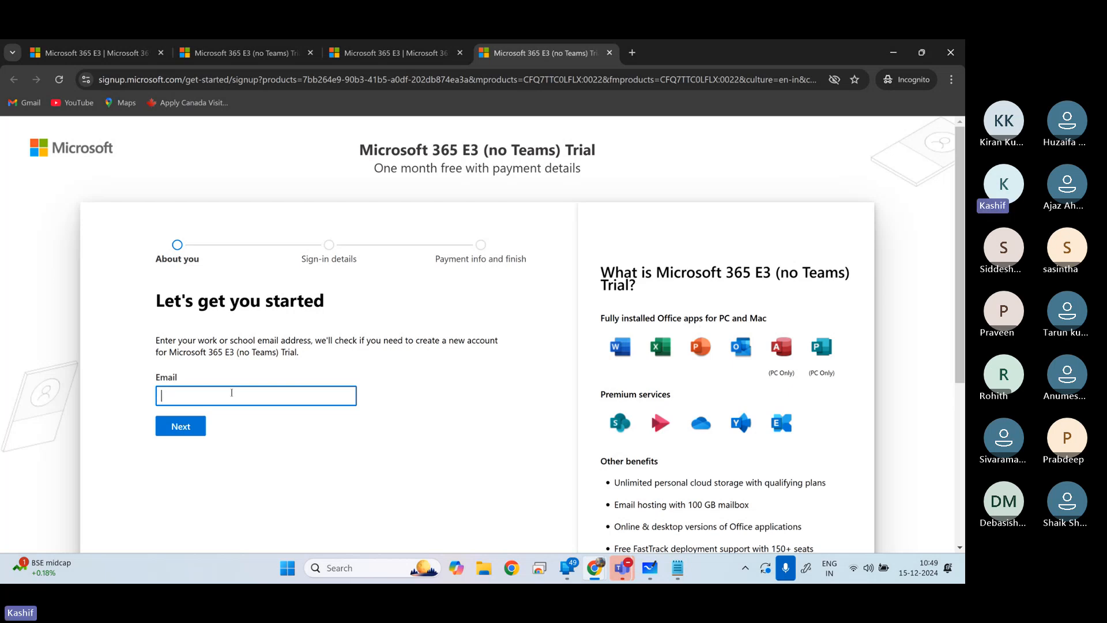
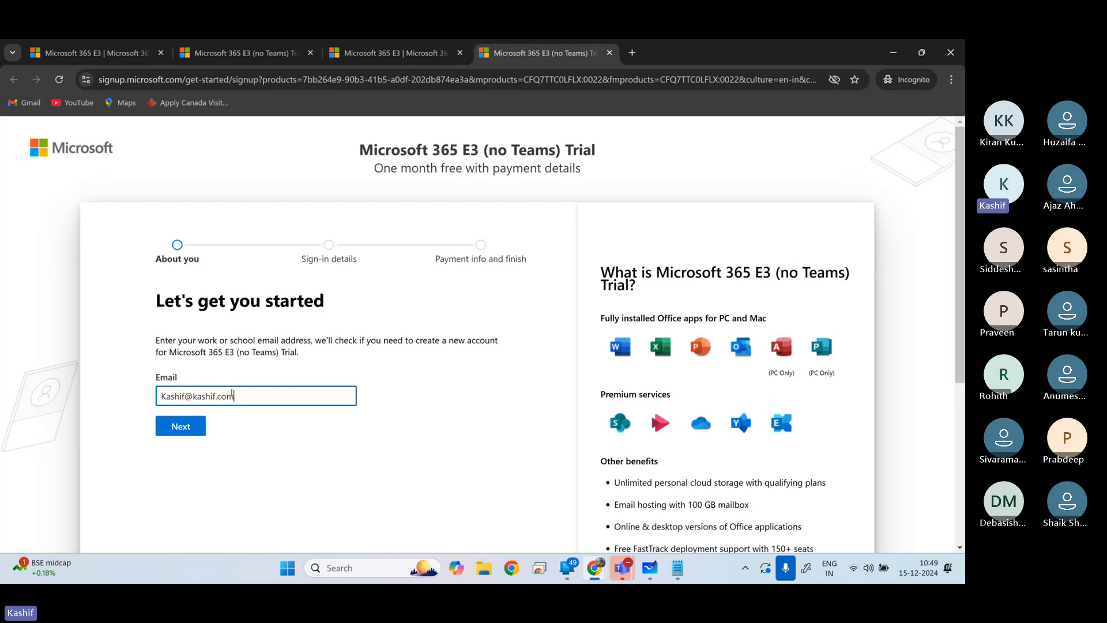
Submit the work e-mail address for the trial and continue to setting up a new account.
{"action": "left_click", "coordinate": [189, 428]}
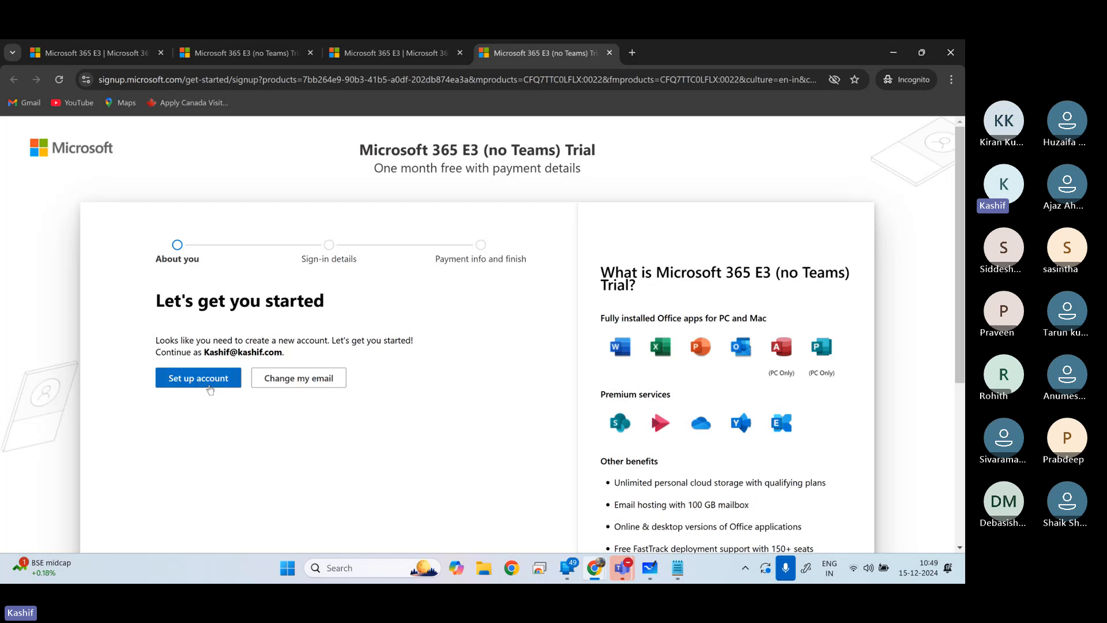
{"action": "left_click", "coordinate": [210, 389]}
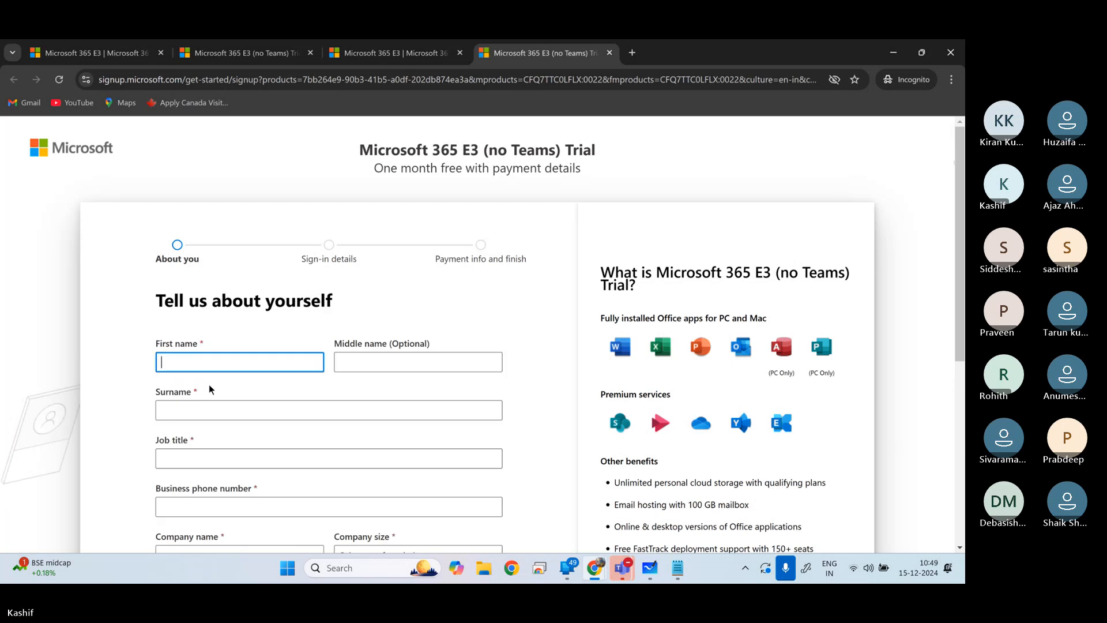
Fill in the applicant's first name, middle name and surname in the new account details.
{"action": "scroll", "coordinate": [222, 348], "scroll_direction": "down", "scroll_amount": 2}
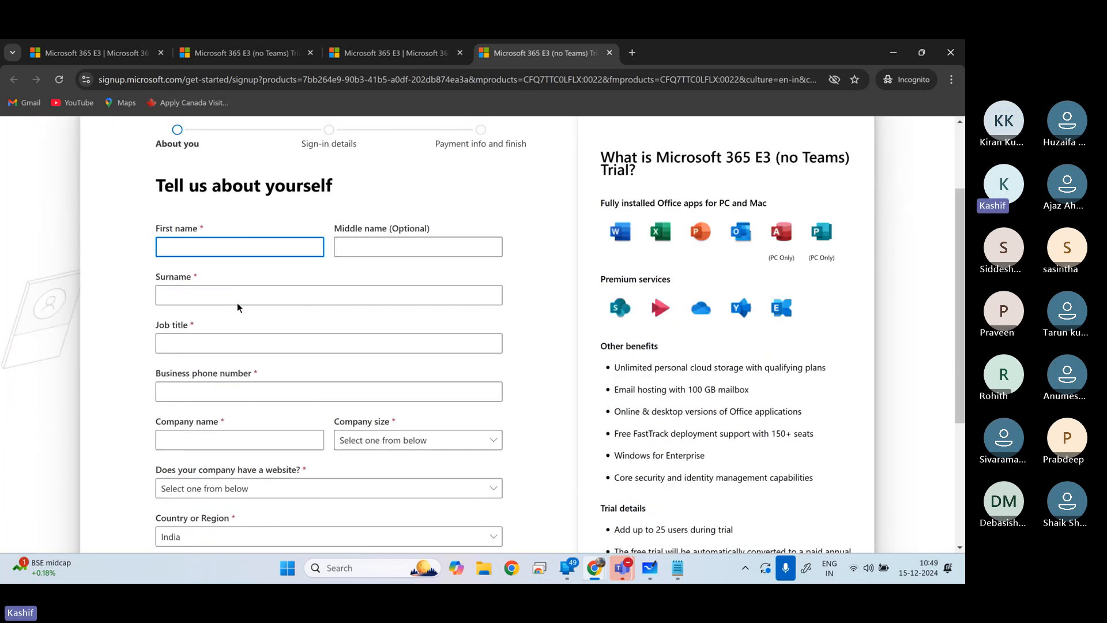
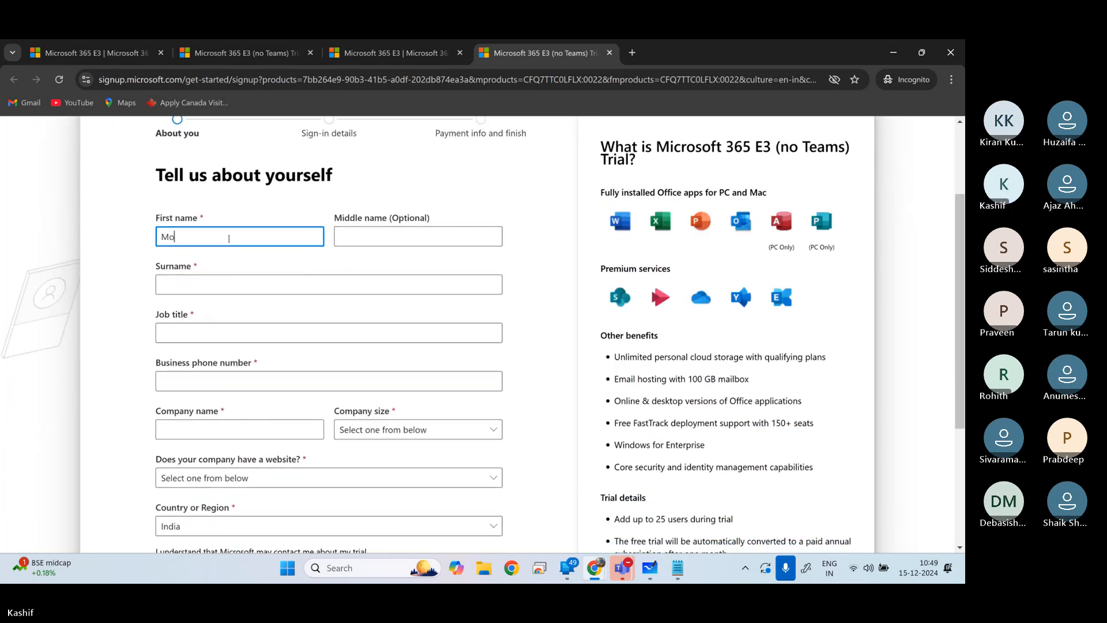
{"action": "key", "text": "Tab"}
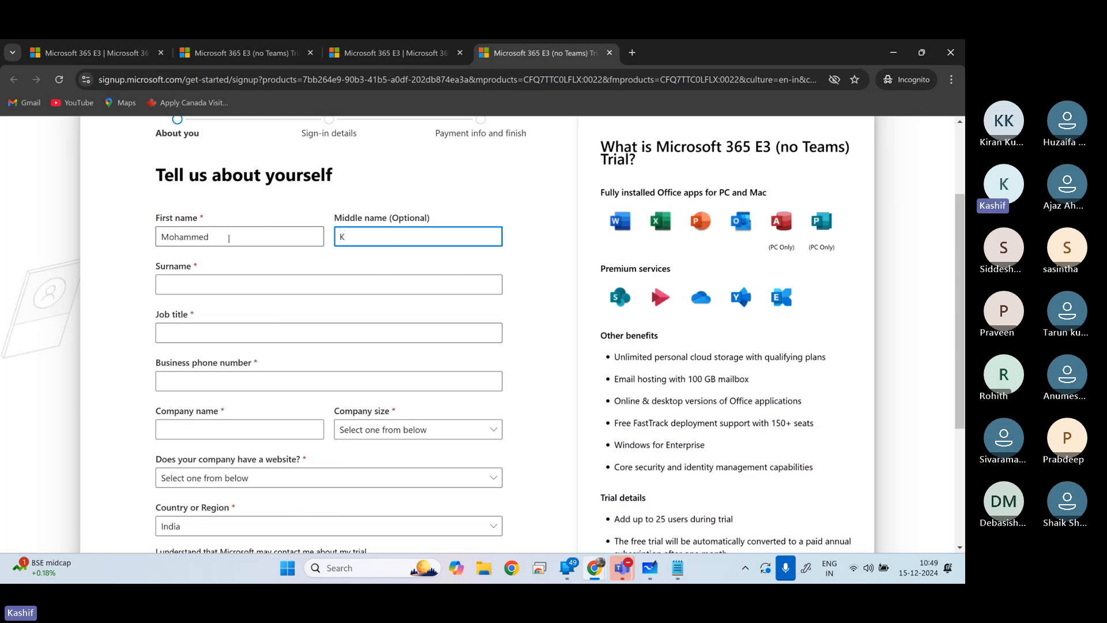
{"action": "key", "text": "Tab"}
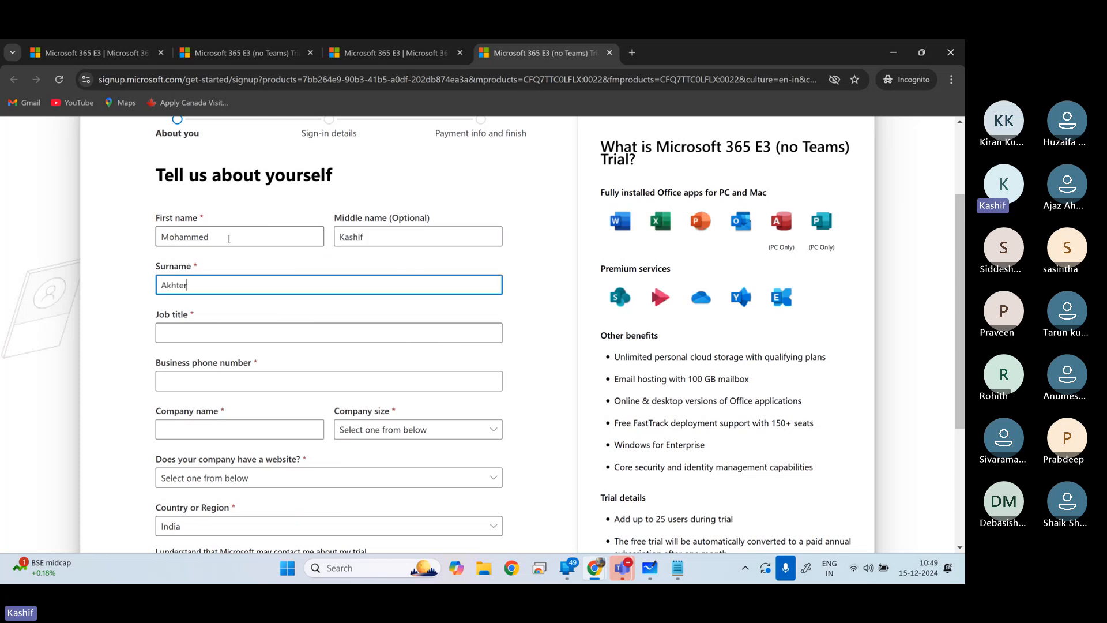
{"action": "key", "text": "Tab"}
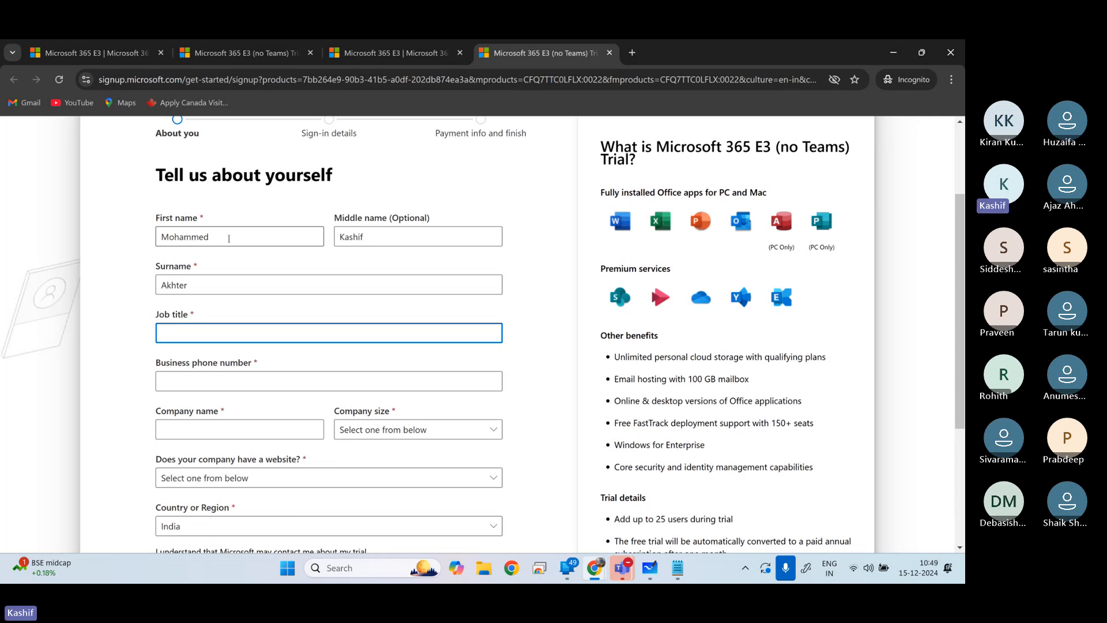
Set the job title to IT Analyst and fill in the business phone number.
{"action": "type", "text": "IT Analyst"}
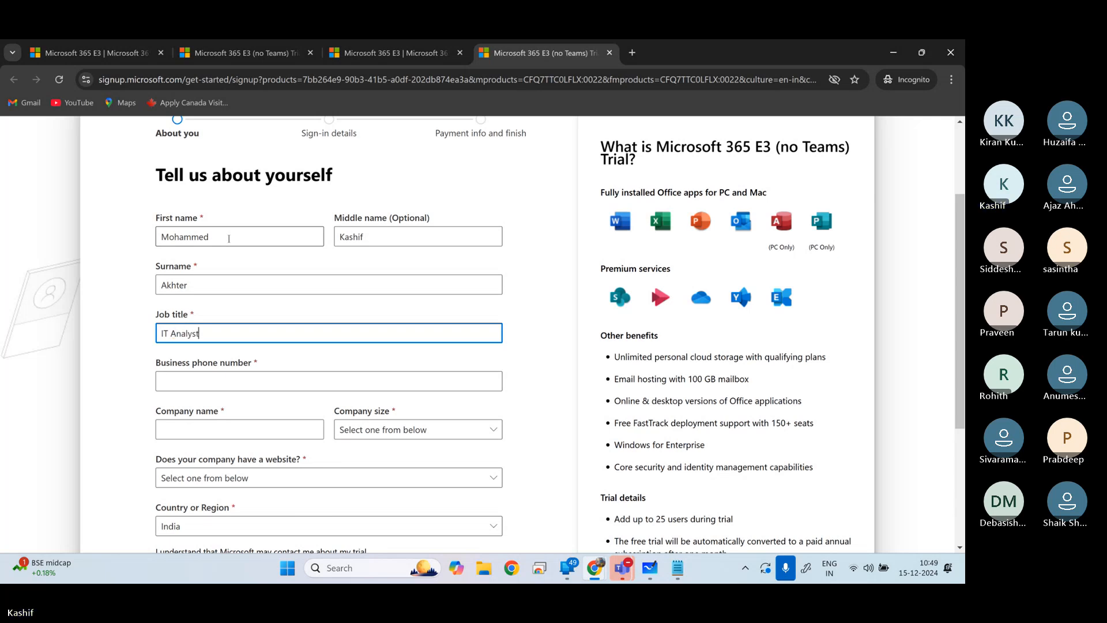
{"action": "key", "text": "Tab"}
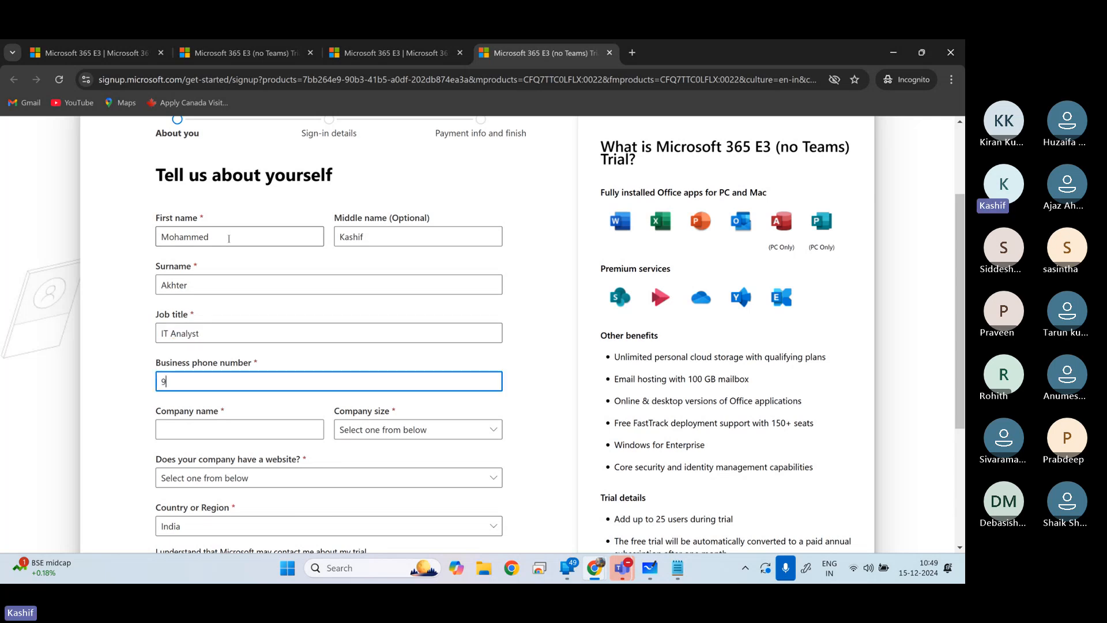
Set the company name to HCL and the company size to 10-24 people.
{"action": "scroll", "coordinate": [207, 242], "scroll_direction": "down", "scroll_amount": 3}
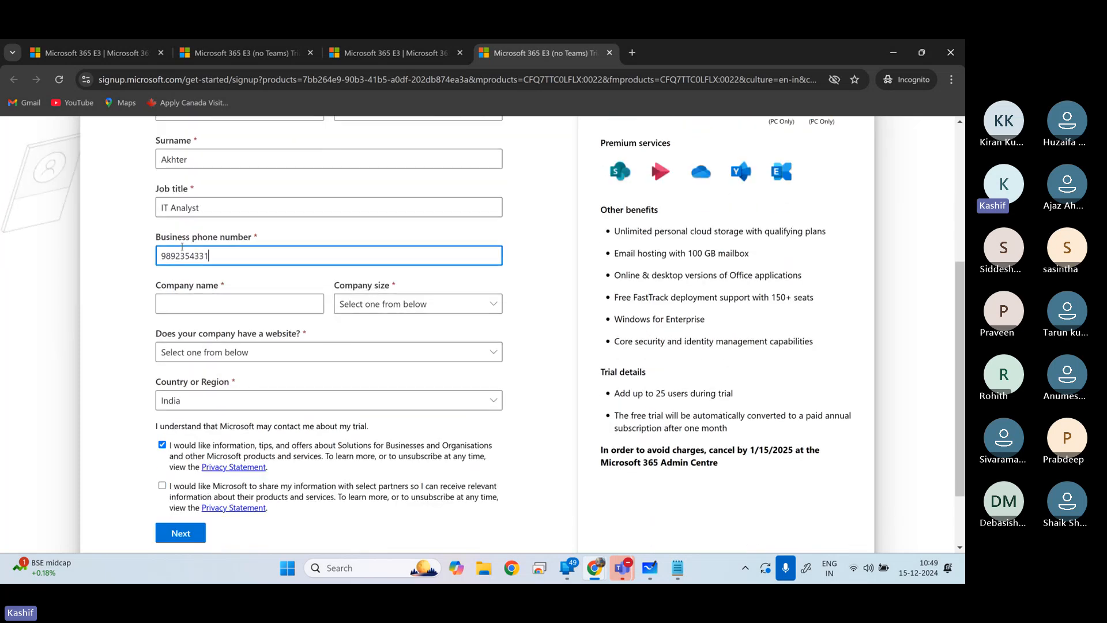
{"action": "left_click", "coordinate": [225, 302]}
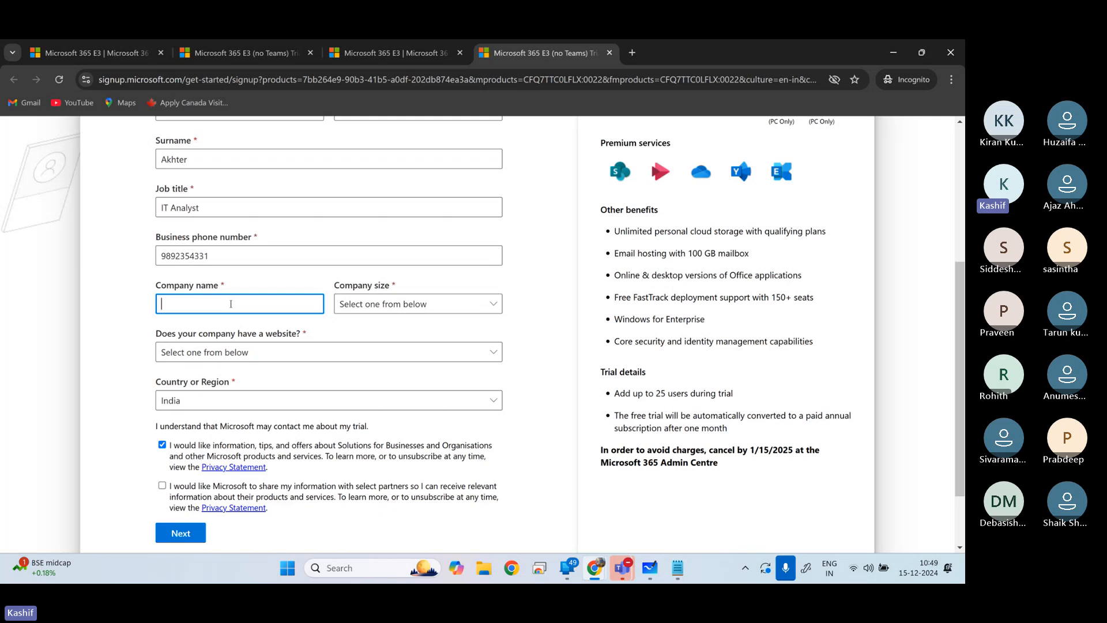
{"action": "type", "text": "HCL"}
{"action": "left_click", "coordinate": [420, 306]}
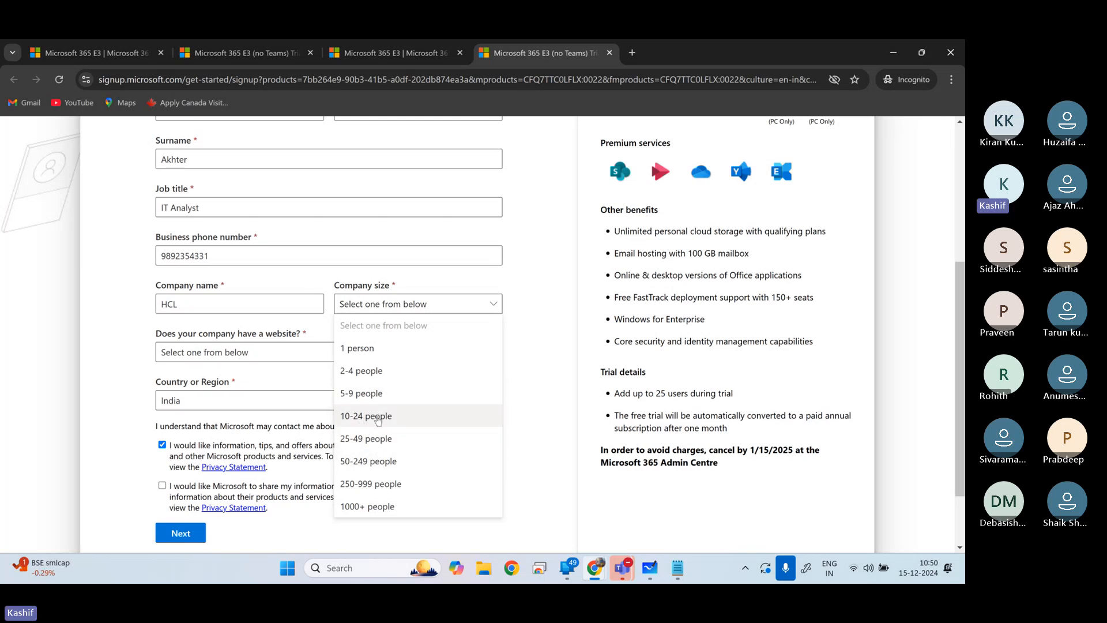
{"action": "left_click", "coordinate": [363, 418]}
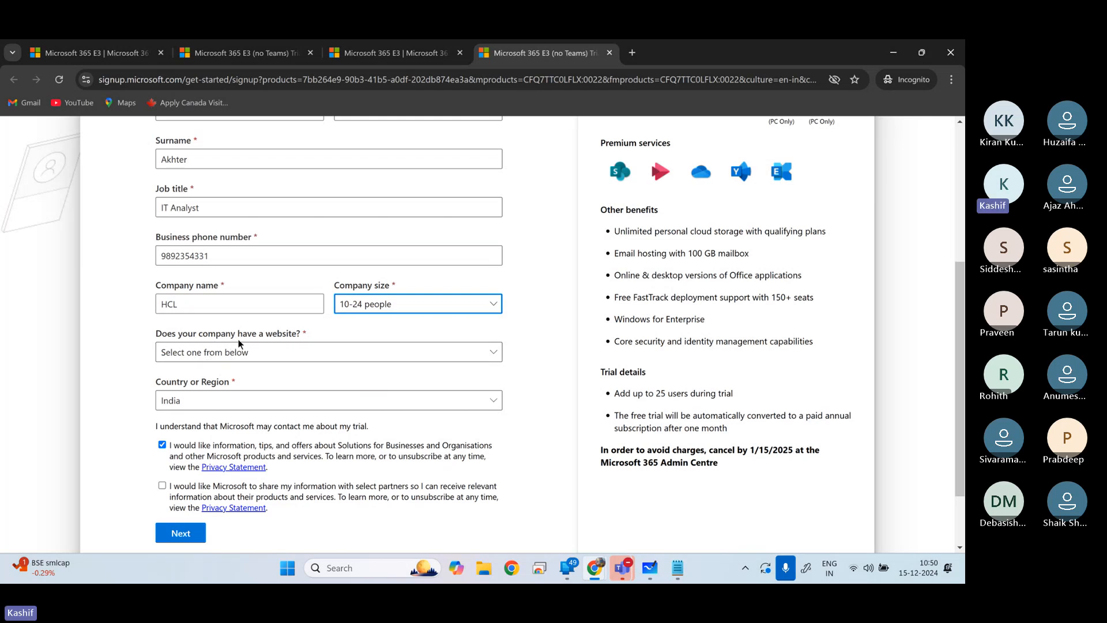
State that the company has no website, leave India as the country, and submit the account details.
{"action": "left_click", "coordinate": [258, 352]}
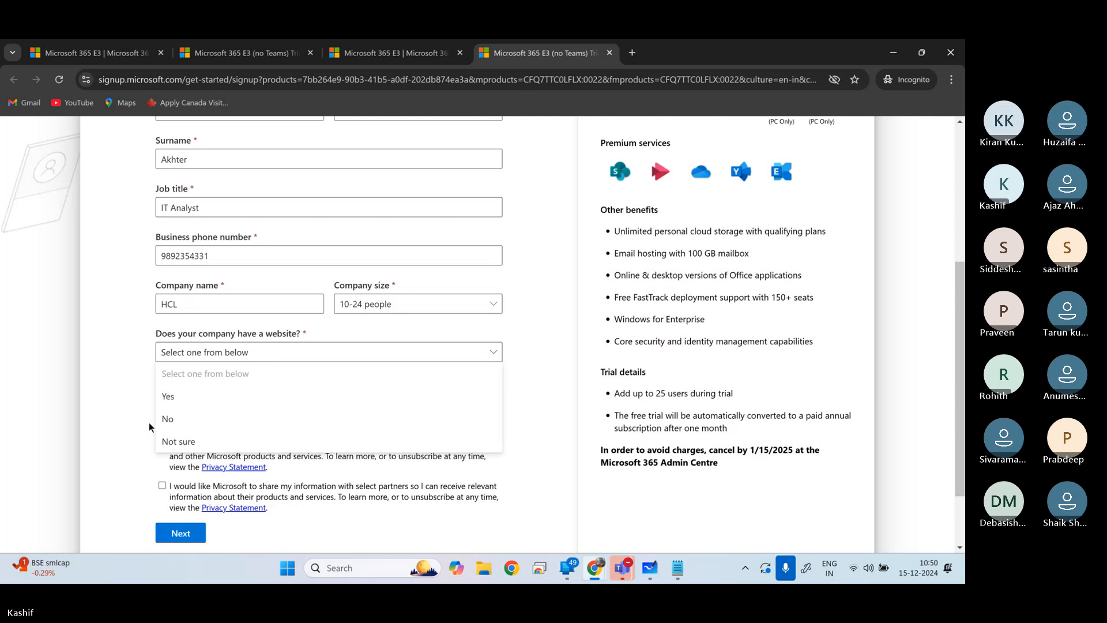
{"action": "left_click", "coordinate": [191, 419]}
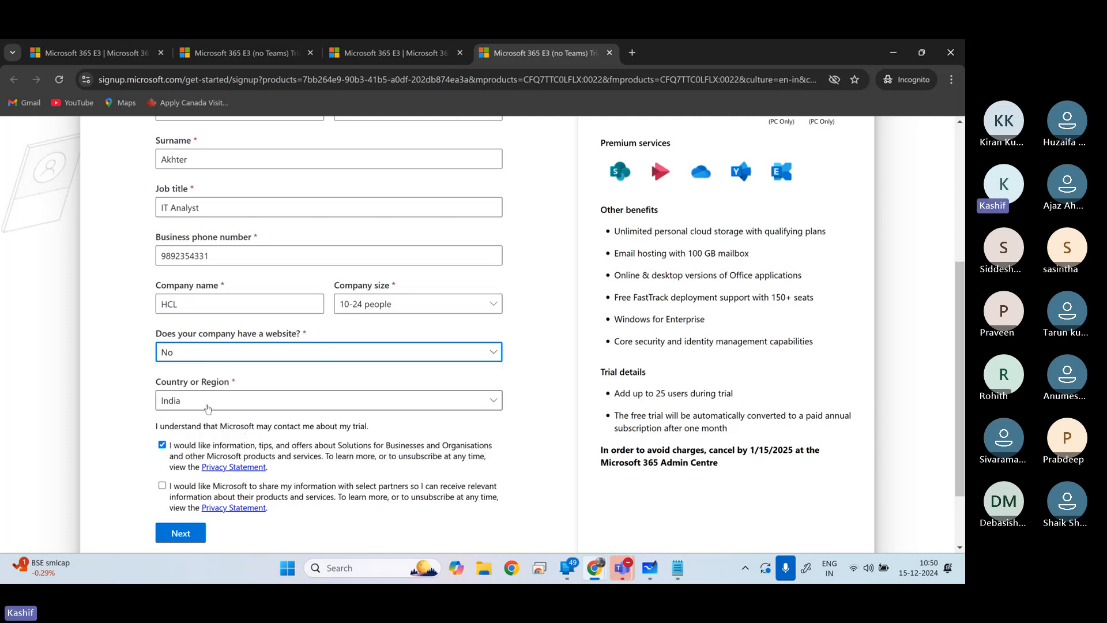
{"action": "mouse_move", "coordinate": [167, 383]}
{"action": "left_mouse_down"}
{"action": "mouse_move", "coordinate": [233, 379]}
{"action": "mouse_move", "coordinate": [157, 387]}
{"action": "left_mouse_up"}
{"action": "triple_click", "coordinate": [176, 383]}
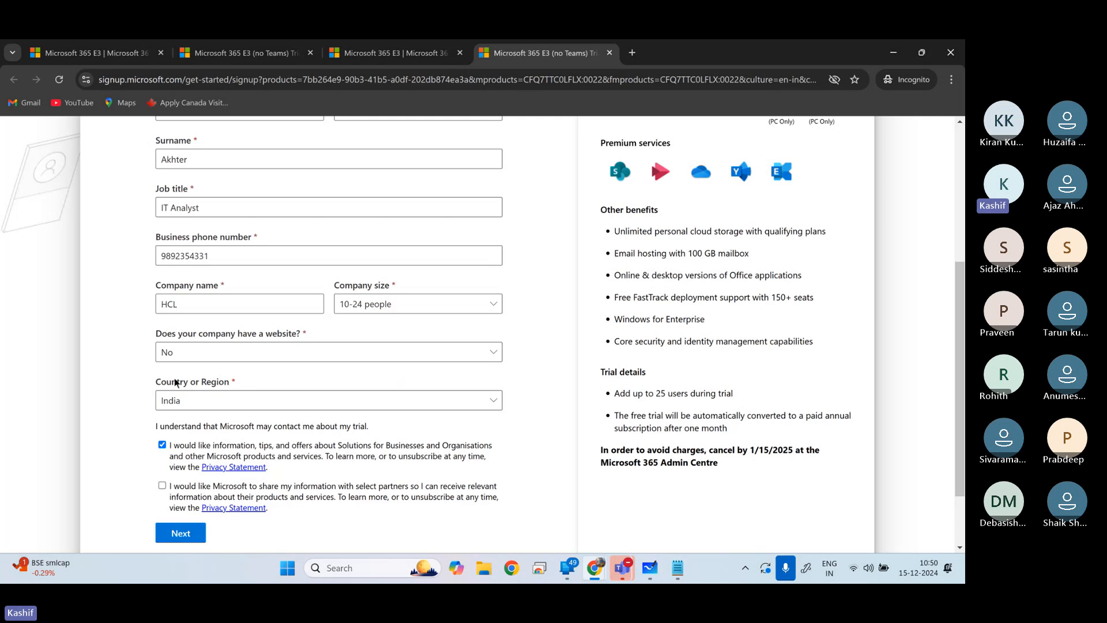
{"action": "left_click", "coordinate": [176, 383]}
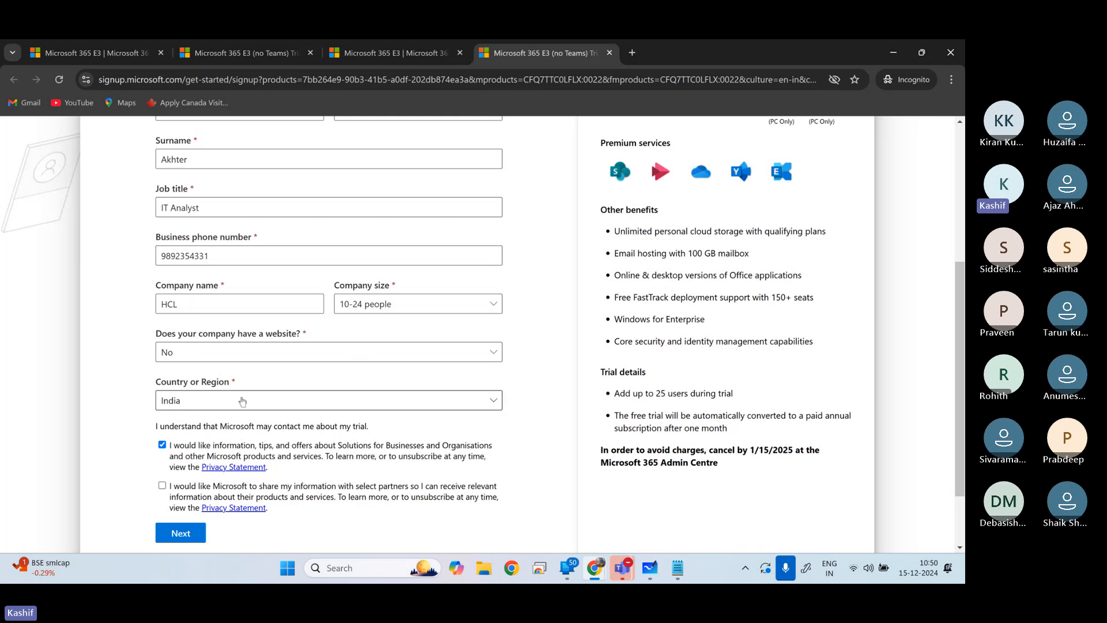
{"action": "scroll", "coordinate": [289, 392], "scroll_direction": "down", "scroll_amount": 2}
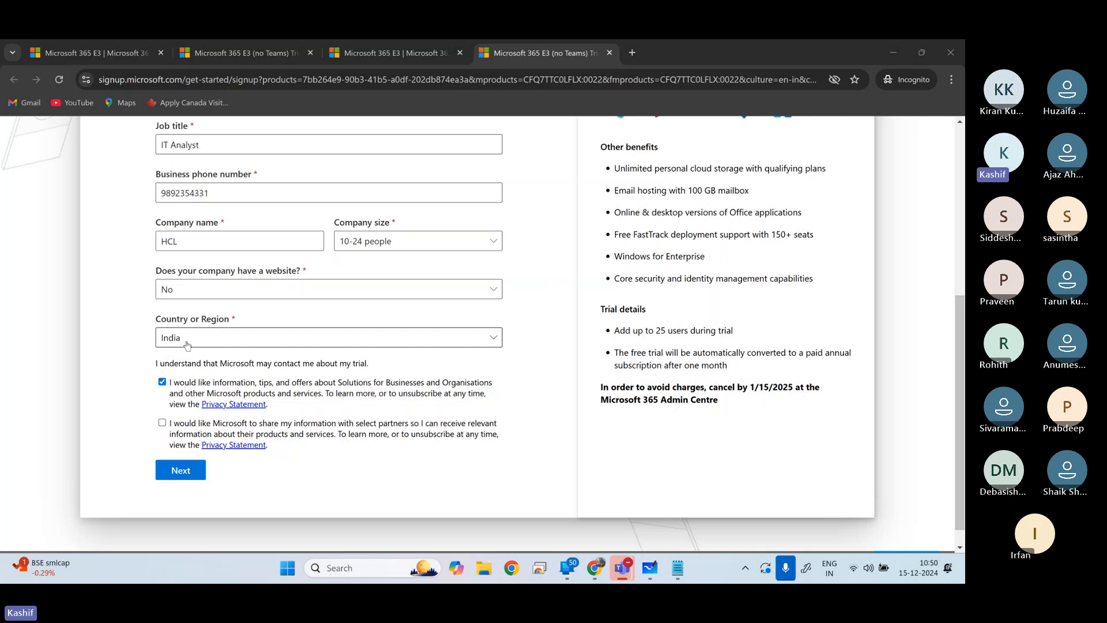
{"action": "scroll", "coordinate": [187, 345], "scroll_direction": "up", "scroll_amount": 1}
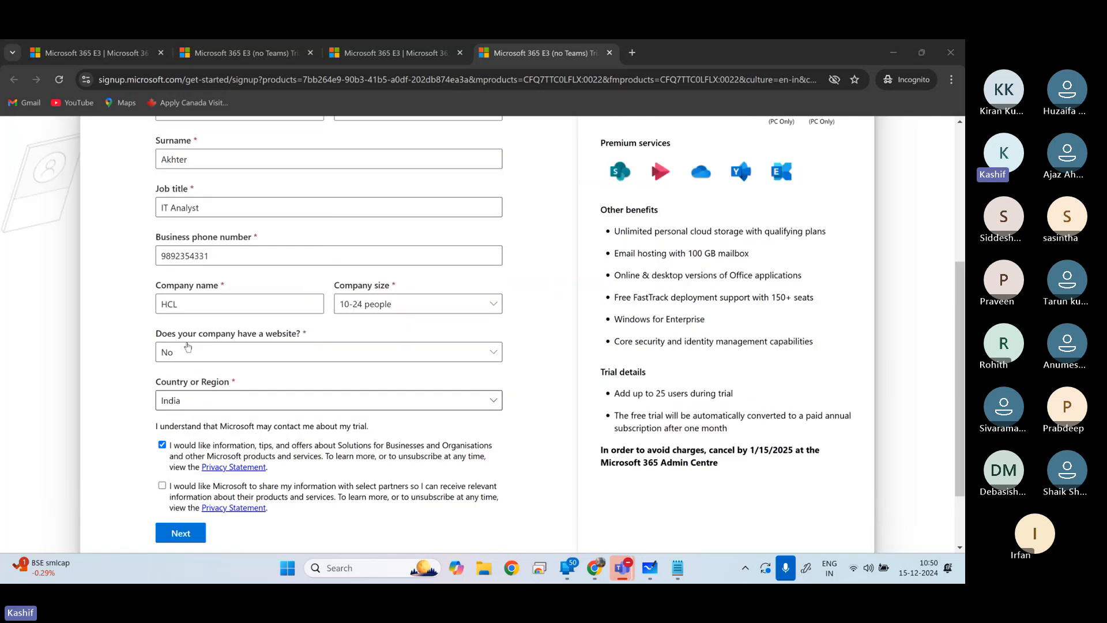
{"action": "left_click", "coordinate": [181, 534]}
{"action": "scroll", "coordinate": [242, 346], "scroll_direction": "up", "scroll_amount": 4}
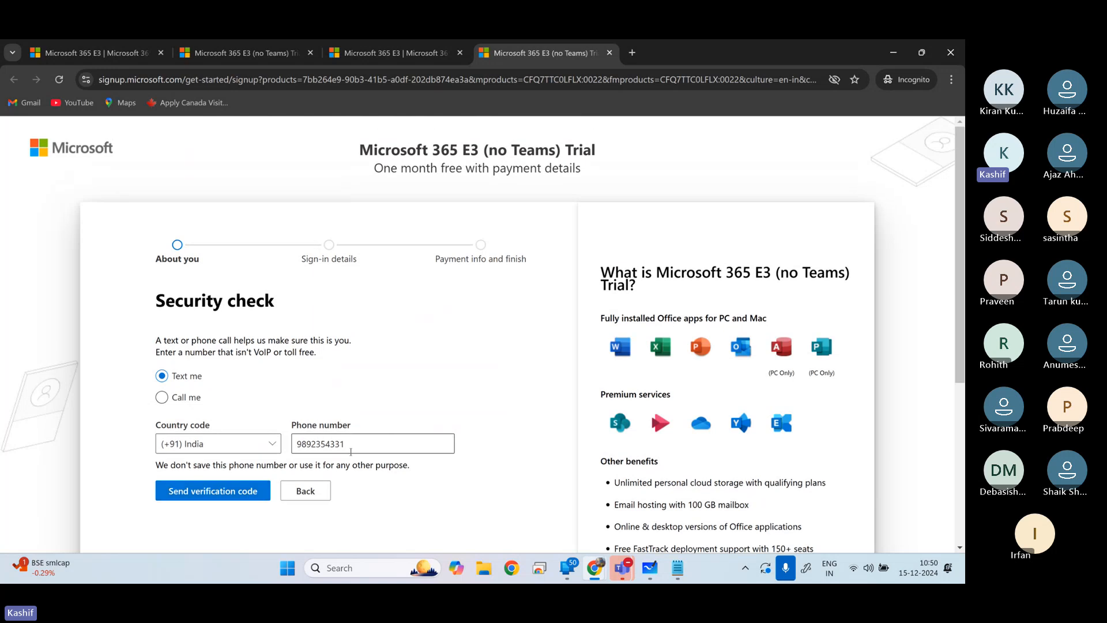
Request a verification code by text message for the security check, then enter and verify the received code.
{"action": "left_click_drag", "start_coordinate": [351, 450], "coordinate": [130, 409]}
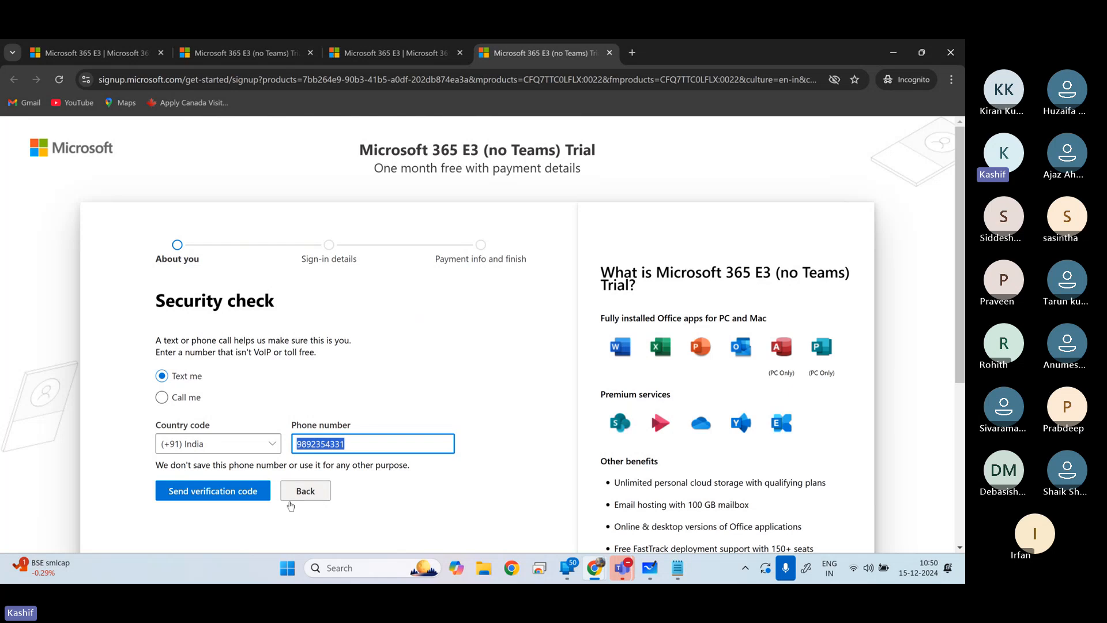
{"action": "left_click", "coordinate": [201, 494]}
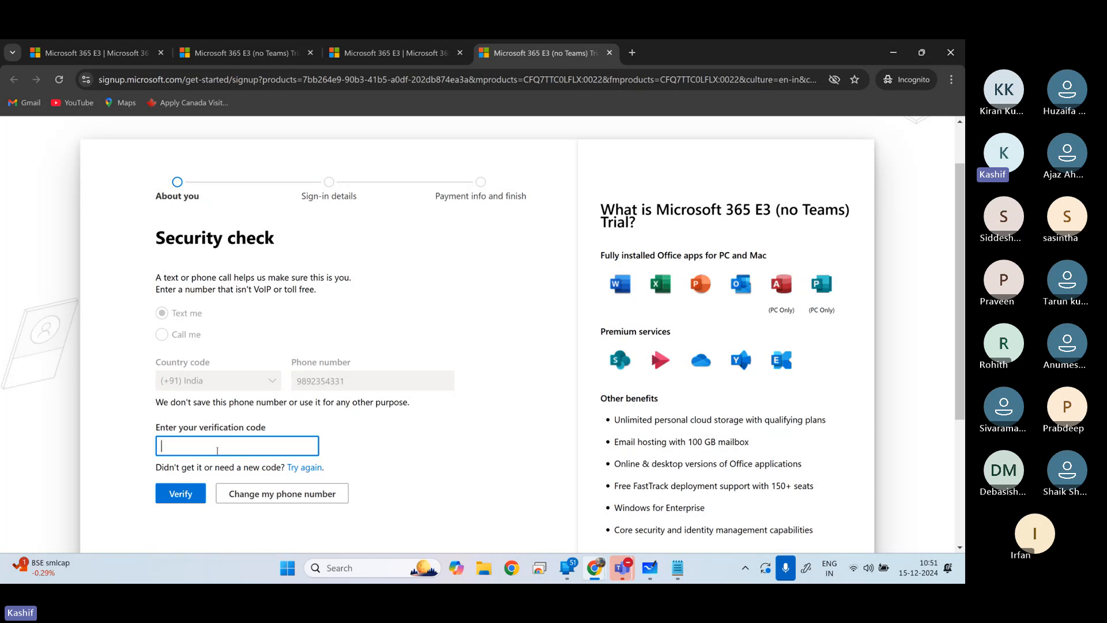
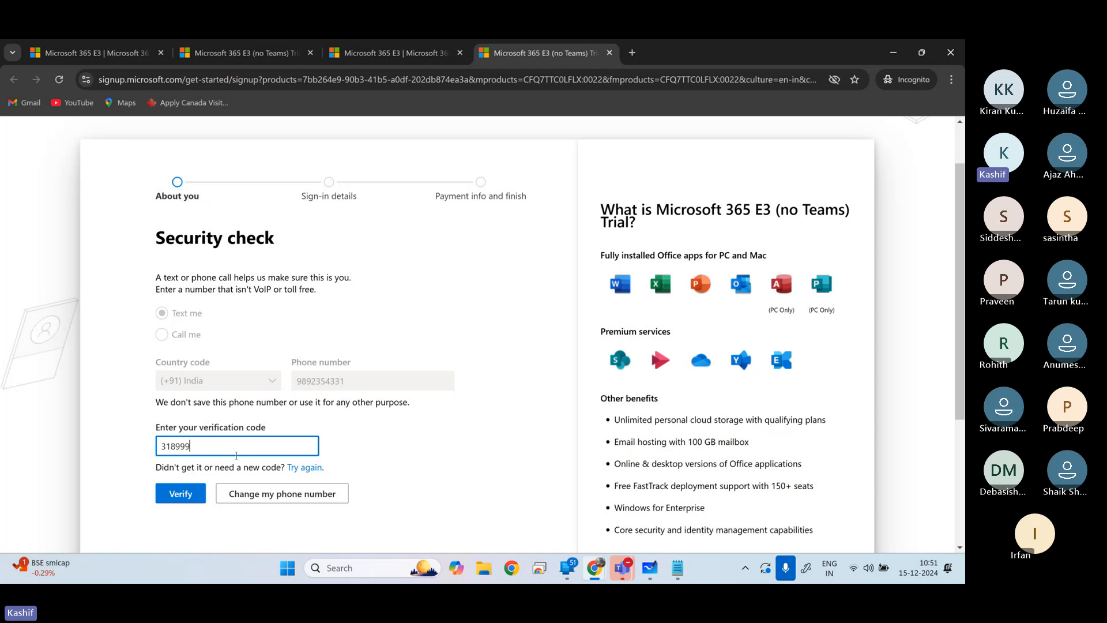
{"action": "left_click", "coordinate": [180, 491]}
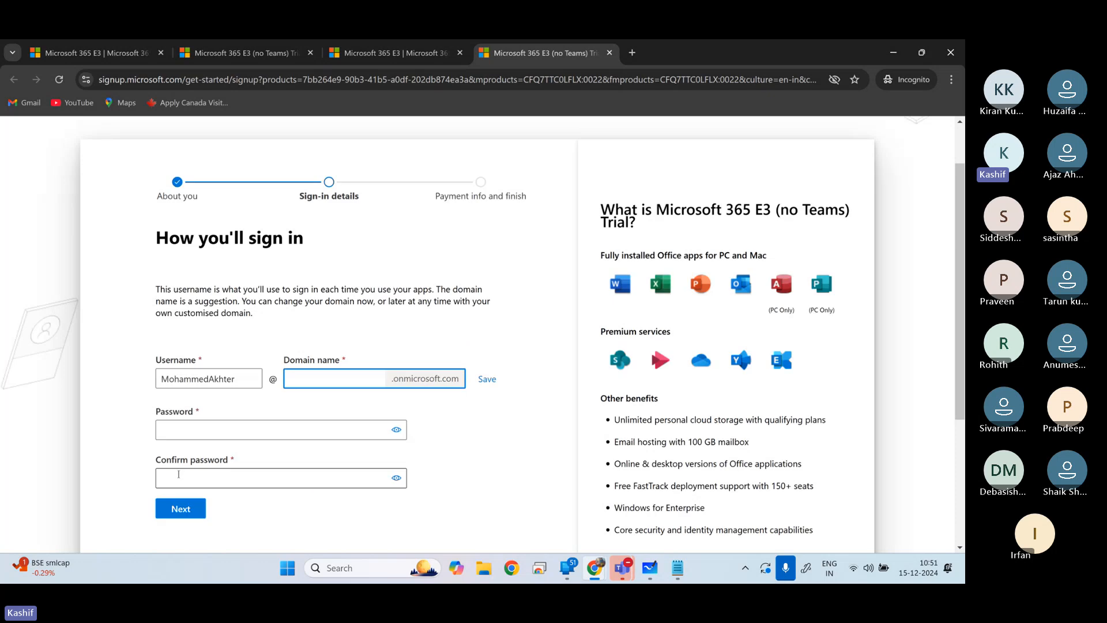
Replace the suggested sign-in username with the account holder's first name in lowercase.
{"action": "double_click", "coordinate": [234, 379]}
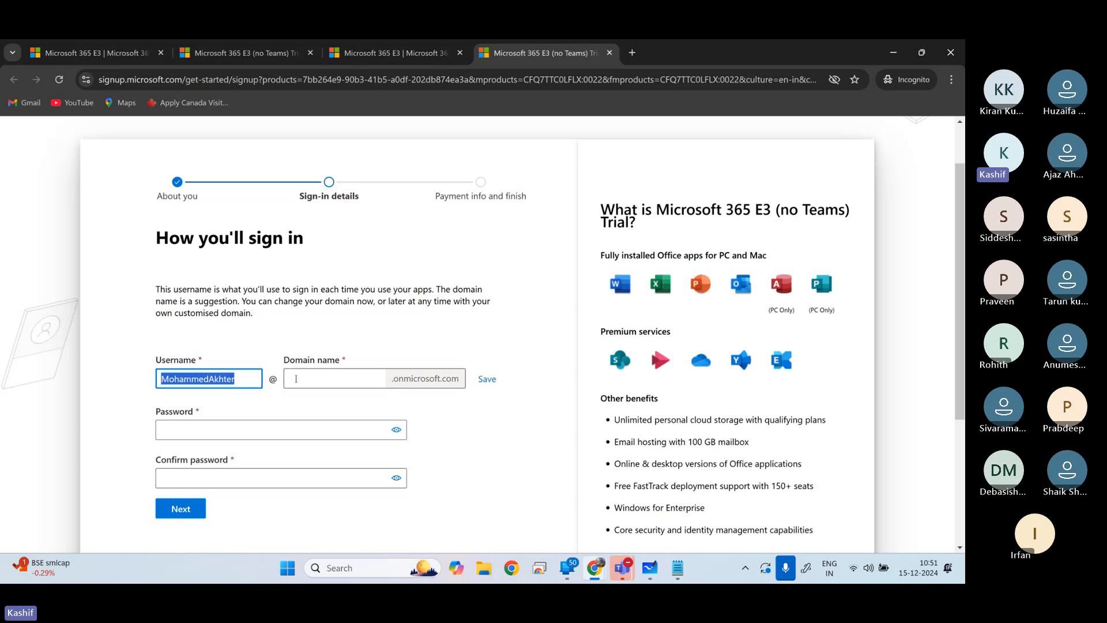
{"action": "left_click_drag", "start_coordinate": [240, 379], "coordinate": [2, 379]}
{"action": "left_click", "coordinate": [244, 379]}
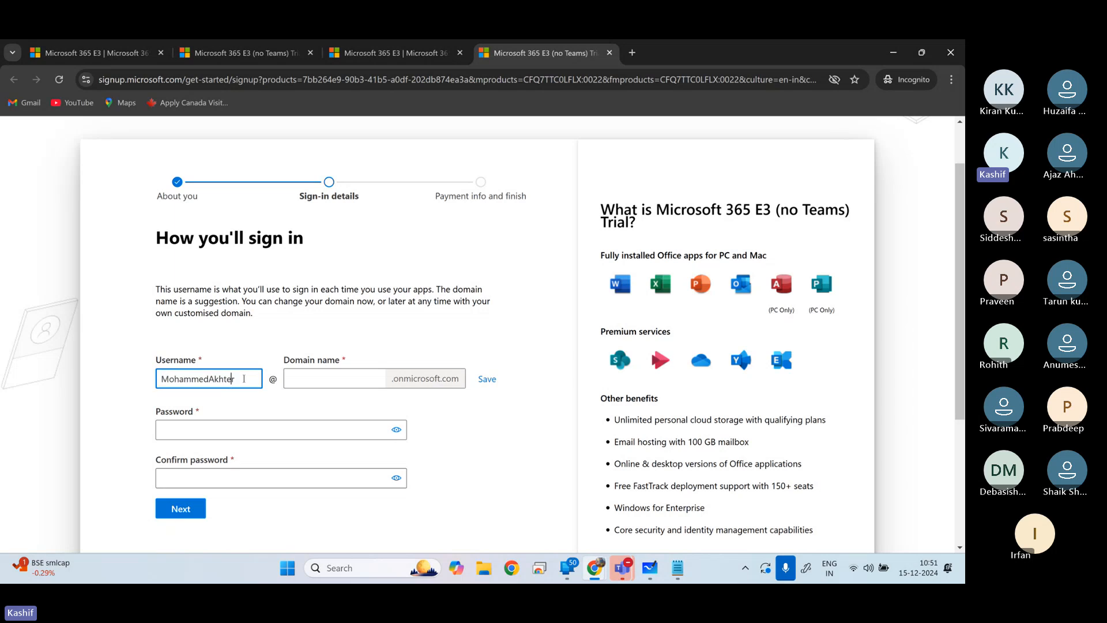
{"action": "left_click_drag", "start_coordinate": [244, 379], "coordinate": [126, 380]}
{"action": "left_click", "coordinate": [200, 379]}
{"action": "left_click_drag", "start_coordinate": [235, 379], "coordinate": [132, 379]}
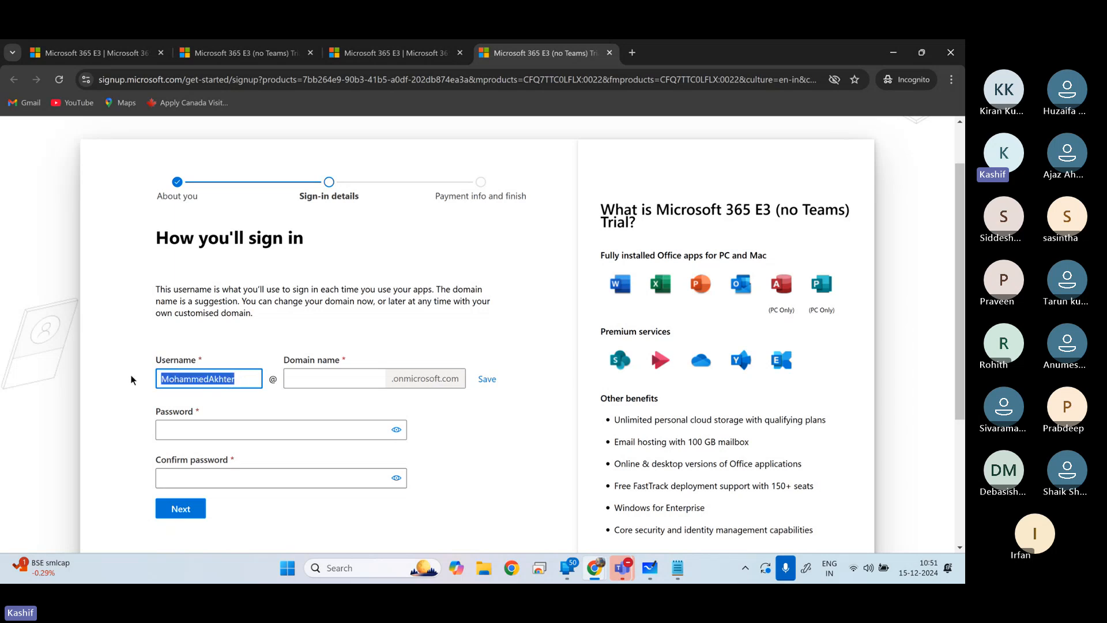
{"action": "key", "text": "BackSpace"}
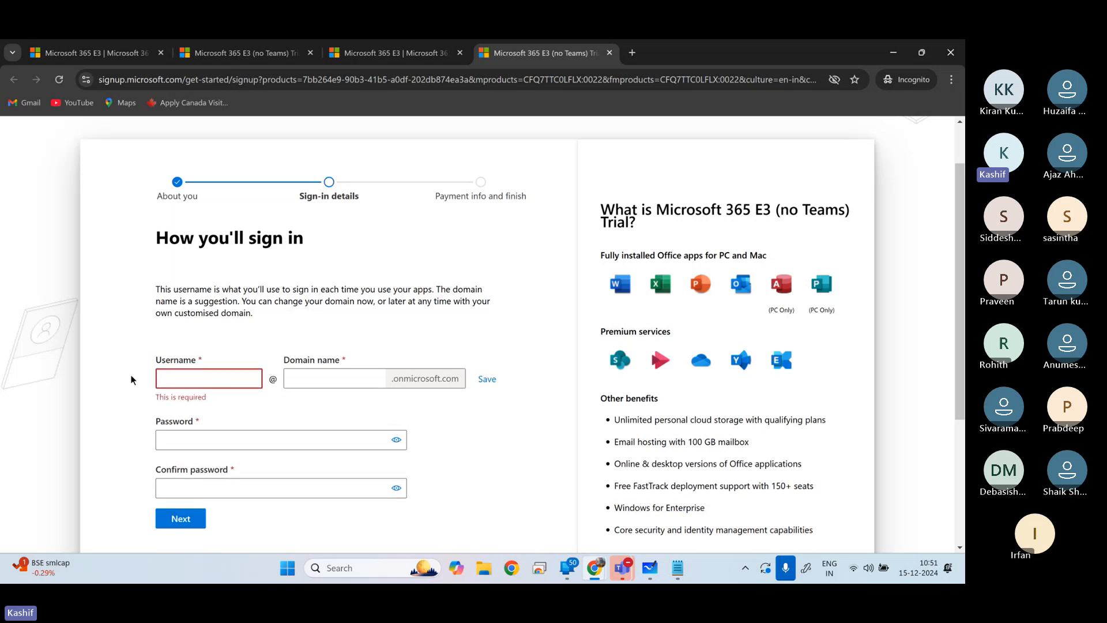
{"action": "type", "text": "kashif"}
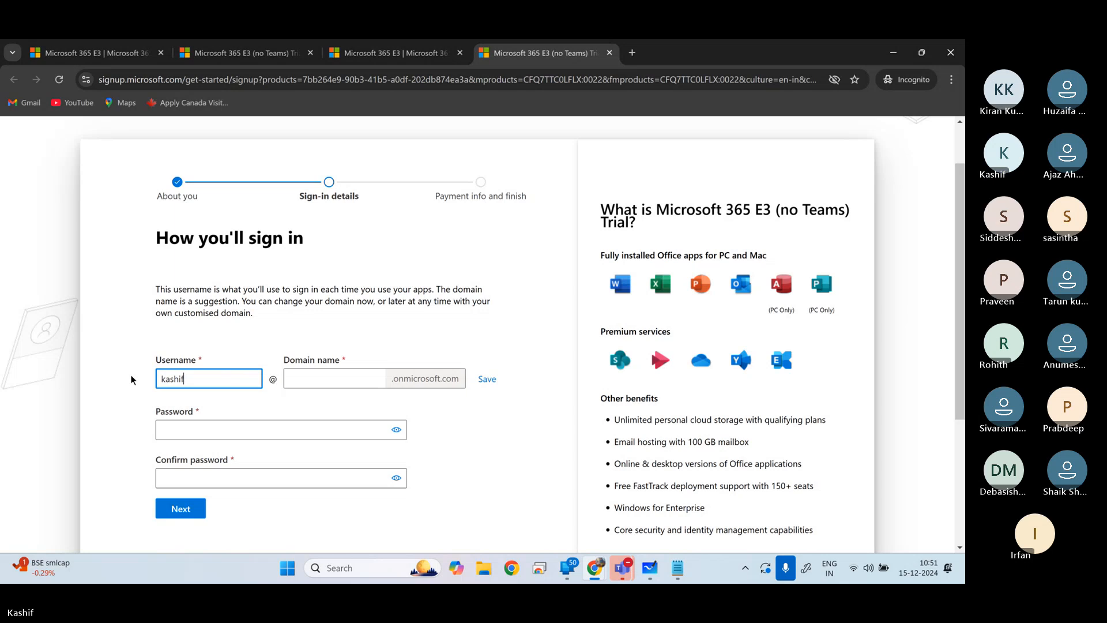
{"action": "key", "text": "ctrl+a"}
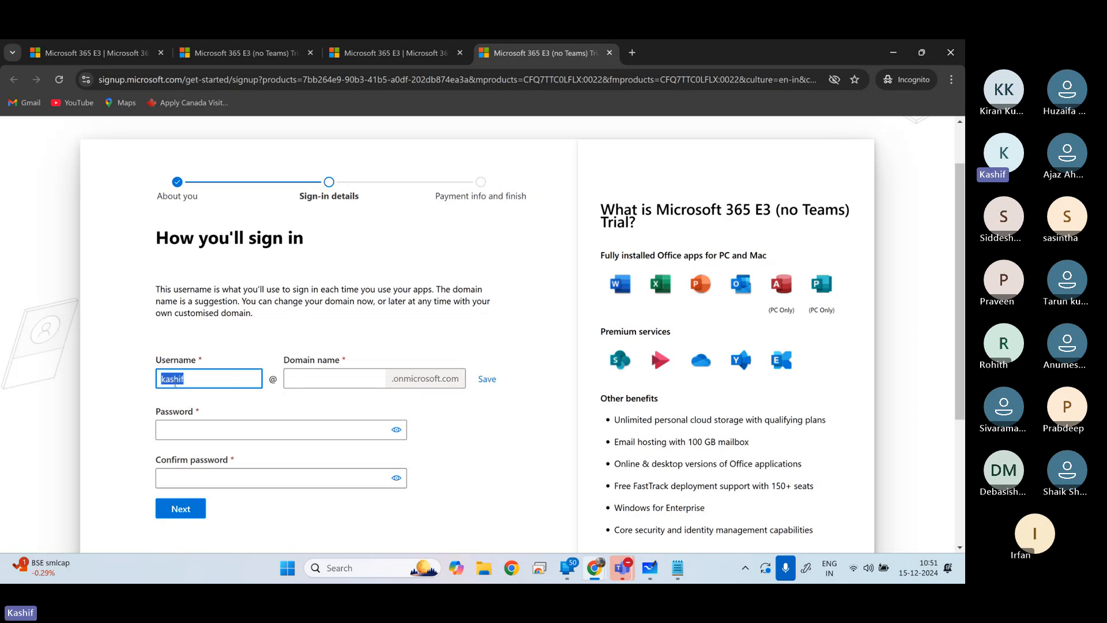
Try to save hcl as the onmicrosoft.com domain name and read the response below the field.
{"action": "left_click", "coordinate": [319, 380]}
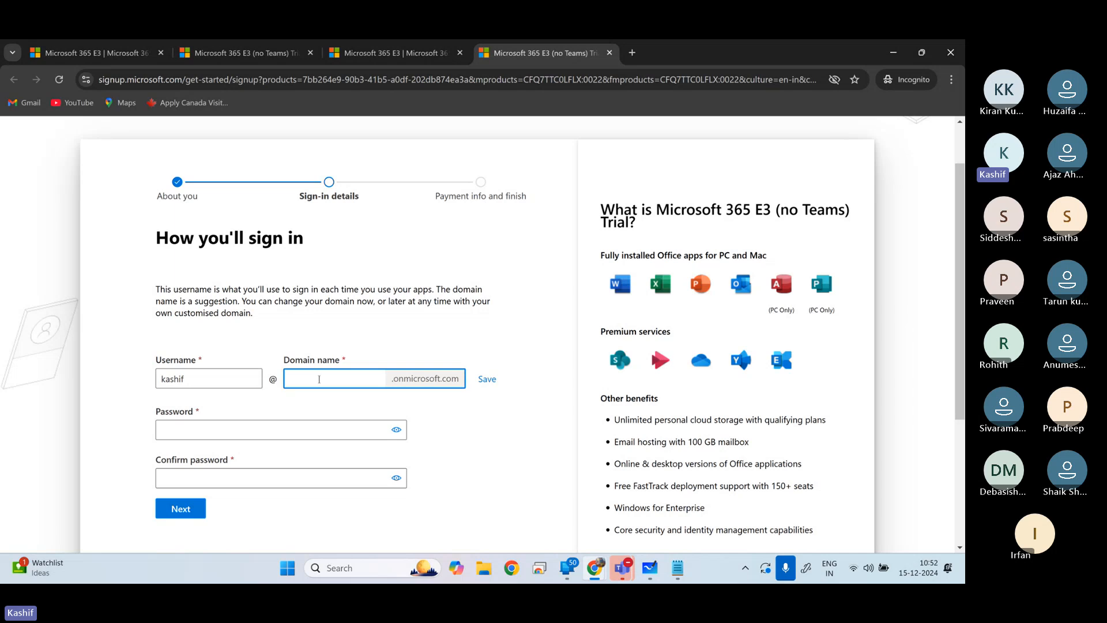
{"action": "type", "text": "hcl"}
{"action": "left_click", "coordinate": [490, 382]}
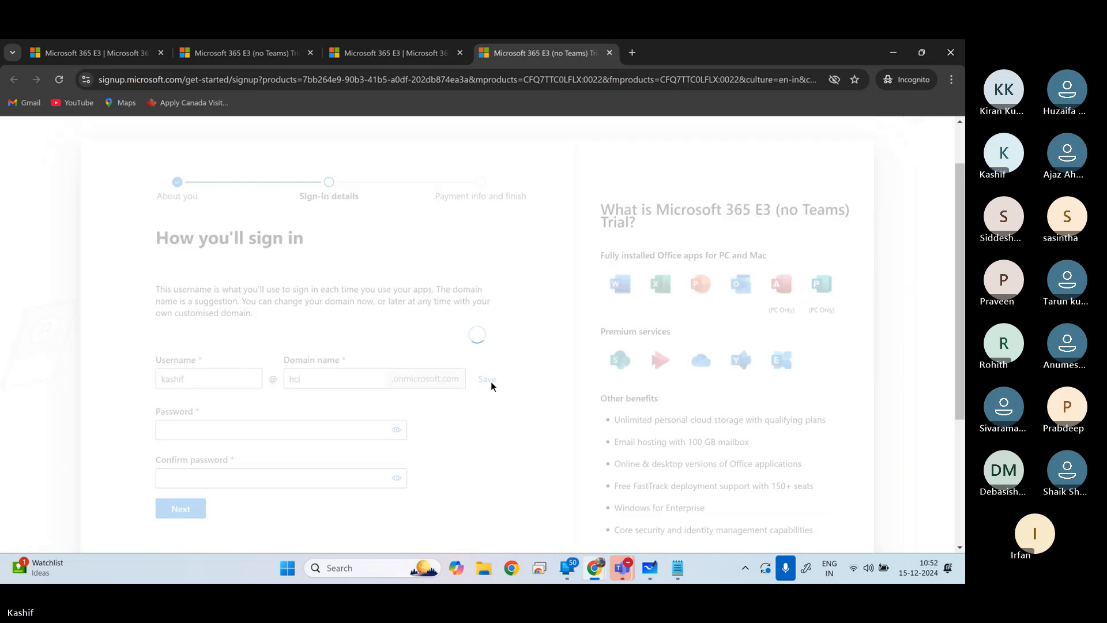
{"action": "triple_click", "coordinate": [281, 397]}
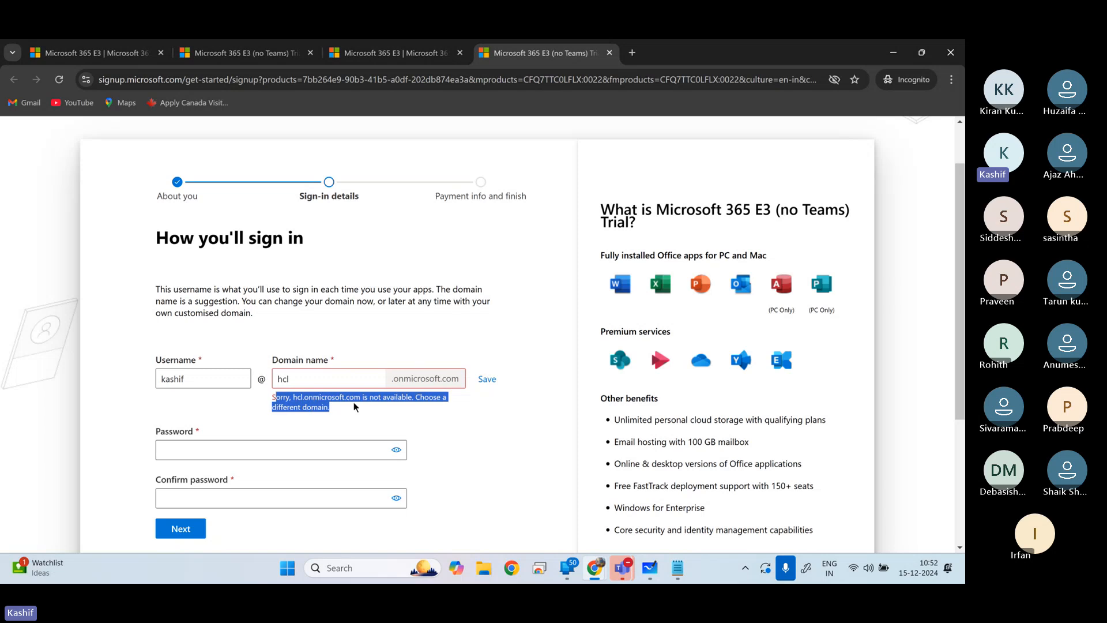
{"action": "left_click_drag", "start_coordinate": [373, 397], "coordinate": [428, 408]}
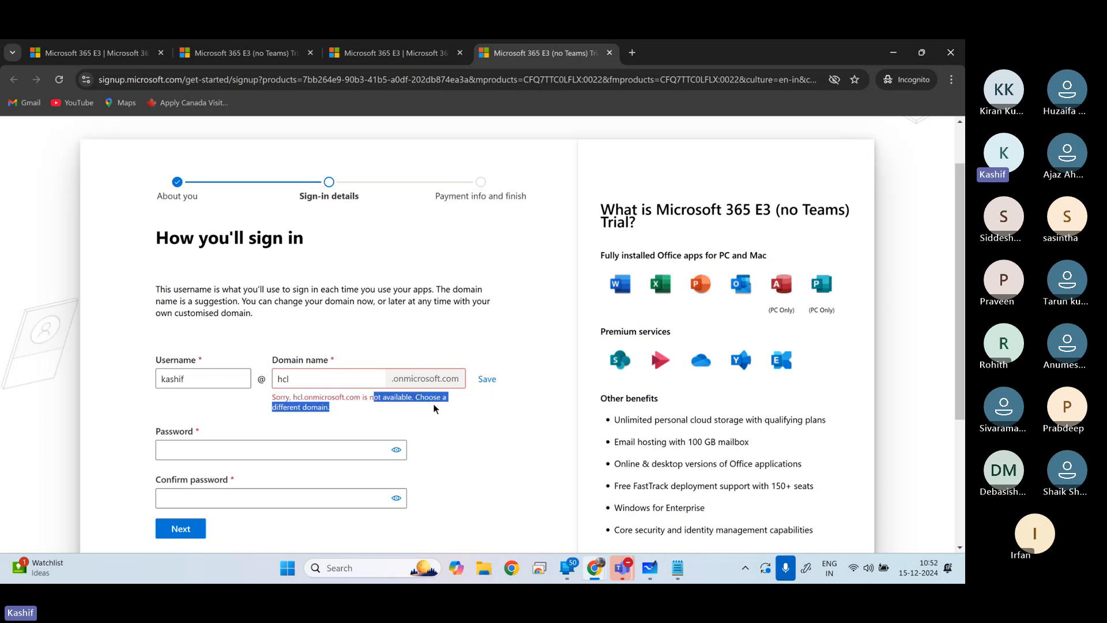
{"action": "left_click", "coordinate": [353, 414]}
{"action": "left_click_drag", "start_coordinate": [309, 406], "coordinate": [274, 398]}
Try to save hcl89 as the onmicrosoft.com domain name.
{"action": "left_click", "coordinate": [307, 380]}
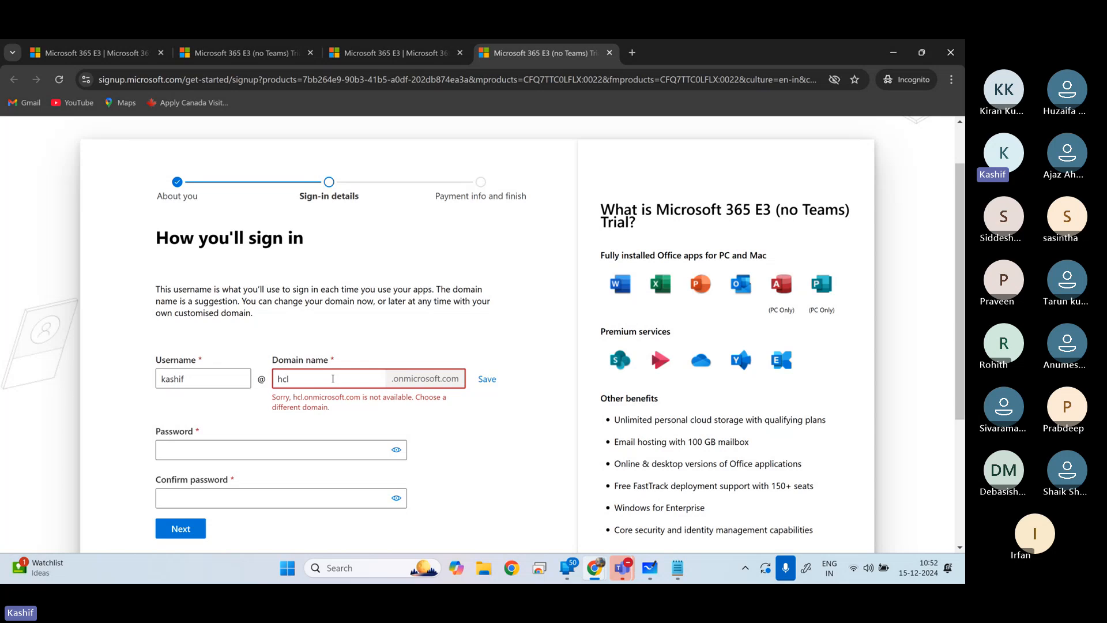
{"action": "type", "text": "9"}
{"action": "key", "text": "BackSpace"}
{"action": "type", "text": "89"}
{"action": "left_click", "coordinate": [487, 379]}
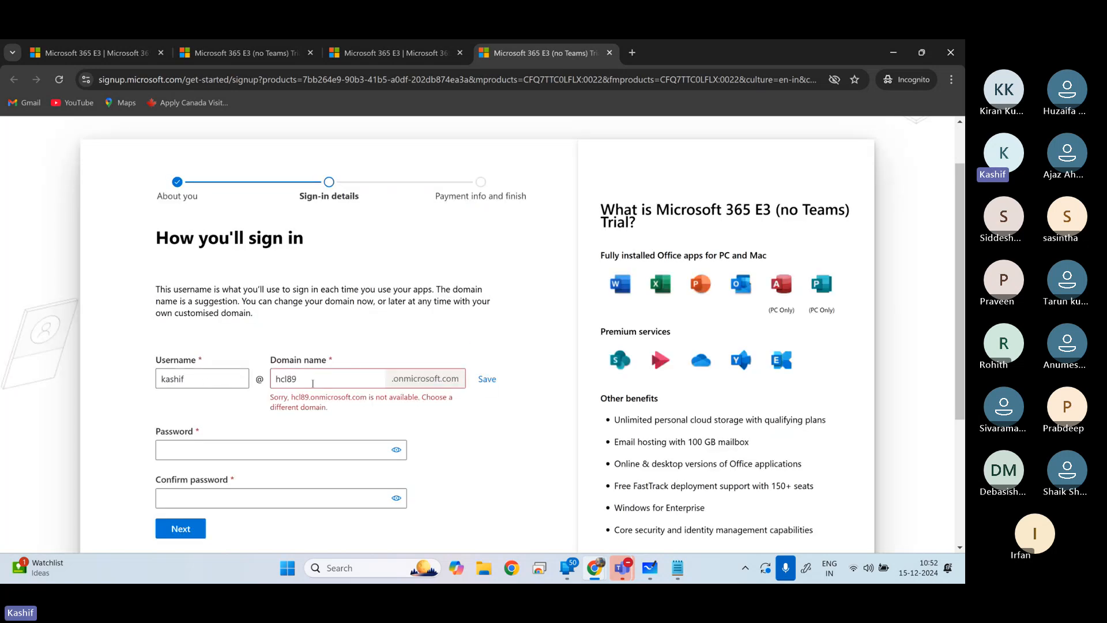
Try to save hcl91 as the onmicrosoft.com domain name.
{"action": "left_click", "coordinate": [314, 383]}
{"action": "key", "text": "BackSpace"}
{"action": "type", "text": "91"}
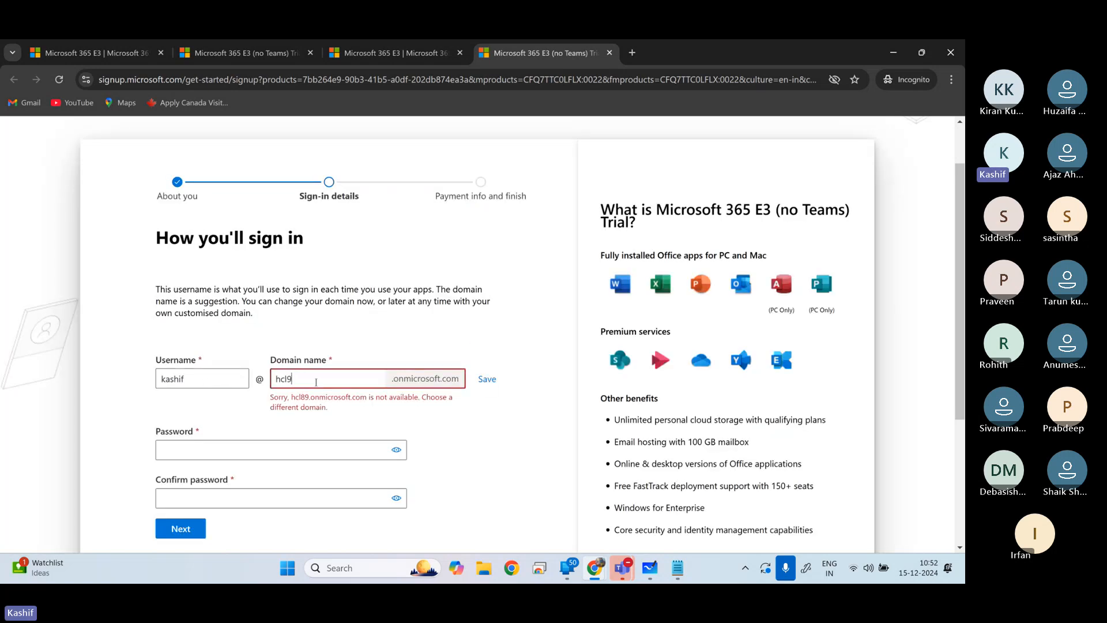
{"action": "left_click", "coordinate": [487, 379]}
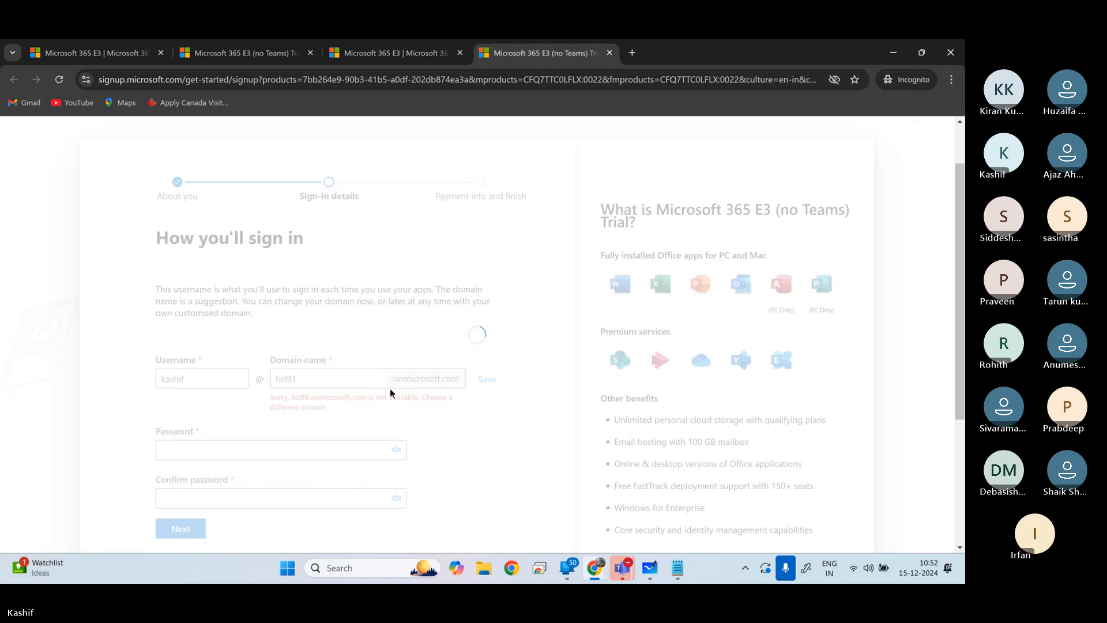
Set the onmicrosoft.com domain name to hcl45 and save it.
{"action": "left_click", "coordinate": [334, 378]}
{"action": "key", "text": "BackSpace"}
{"action": "key", "text": "BackSpace"}
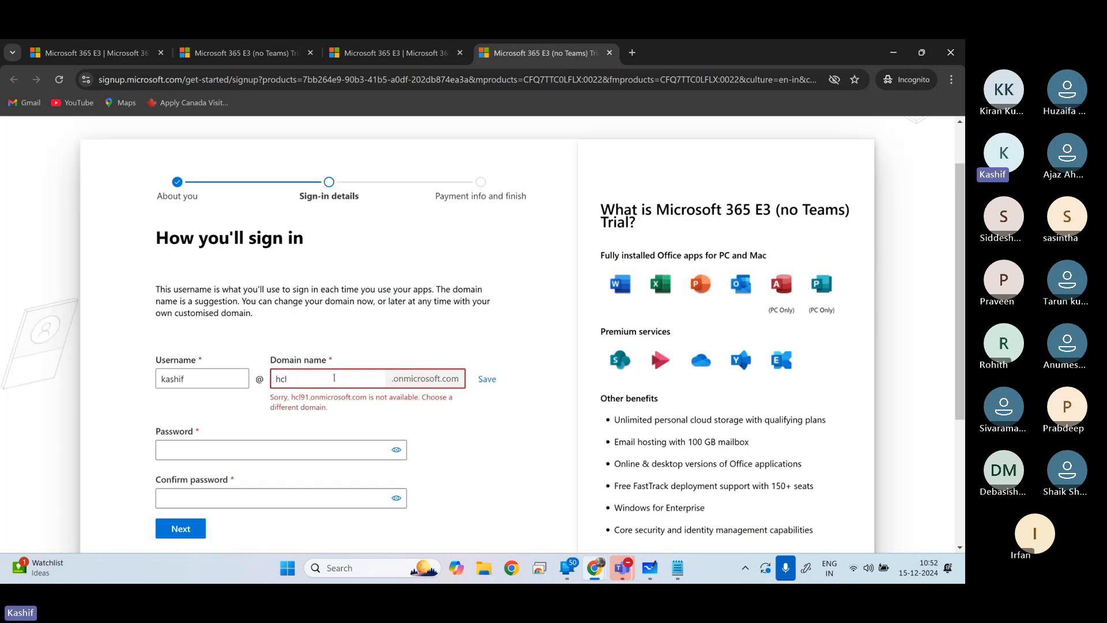
{"action": "type", "text": "45"}
{"action": "left_click", "coordinate": [484, 383]}
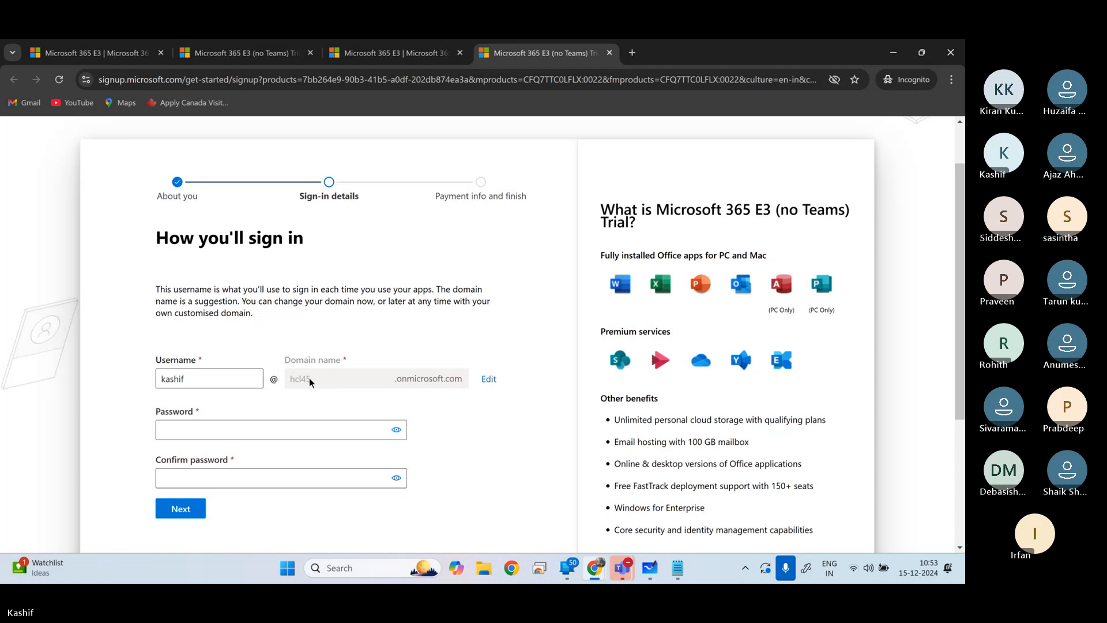
Examine how the username, the chosen domain name and the .onmicrosoft.com suffix make up the sign-in address.
{"action": "left_click_drag", "start_coordinate": [310, 379], "coordinate": [289, 381]}
{"action": "left_click_drag", "start_coordinate": [185, 379], "coordinate": [159, 380]}
{"action": "left_click_drag", "start_coordinate": [323, 384], "coordinate": [232, 379]}
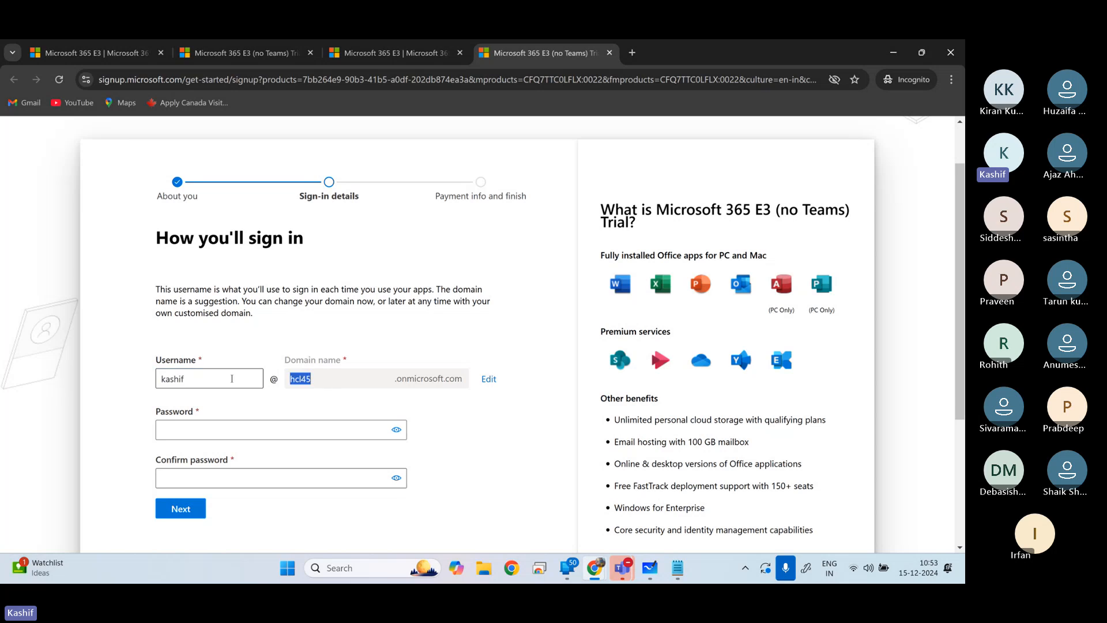
{"action": "double_click", "coordinate": [170, 378]}
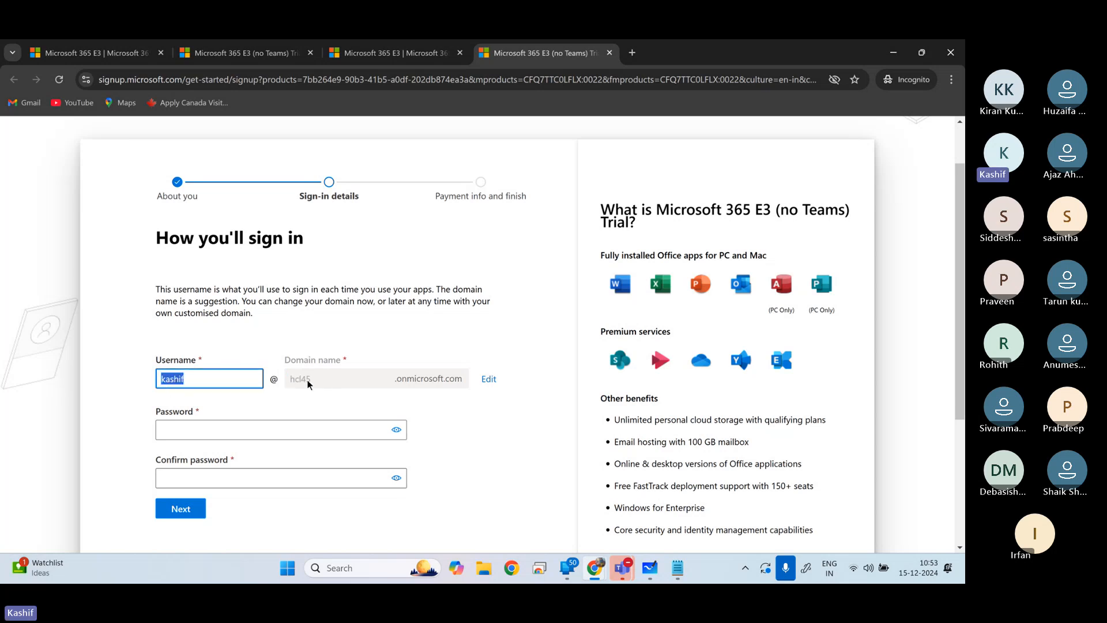
{"action": "left_click", "coordinate": [337, 383]}
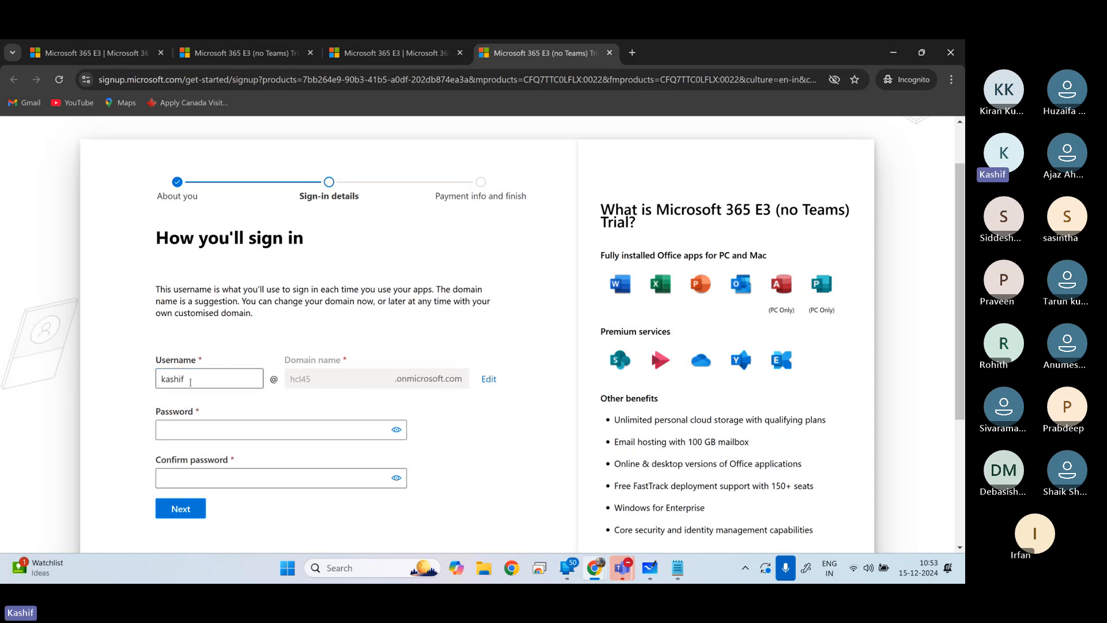
{"action": "left_click_drag", "start_coordinate": [186, 381], "coordinate": [110, 364]}
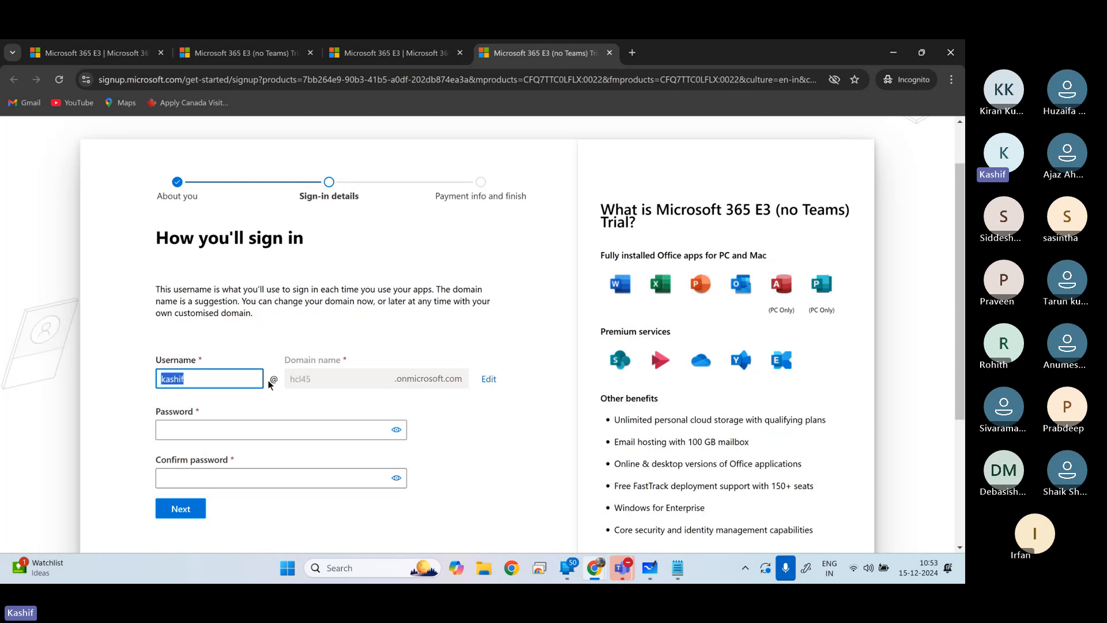
{"action": "left_click", "coordinate": [310, 383]}
{"action": "double_click", "coordinate": [309, 382]}
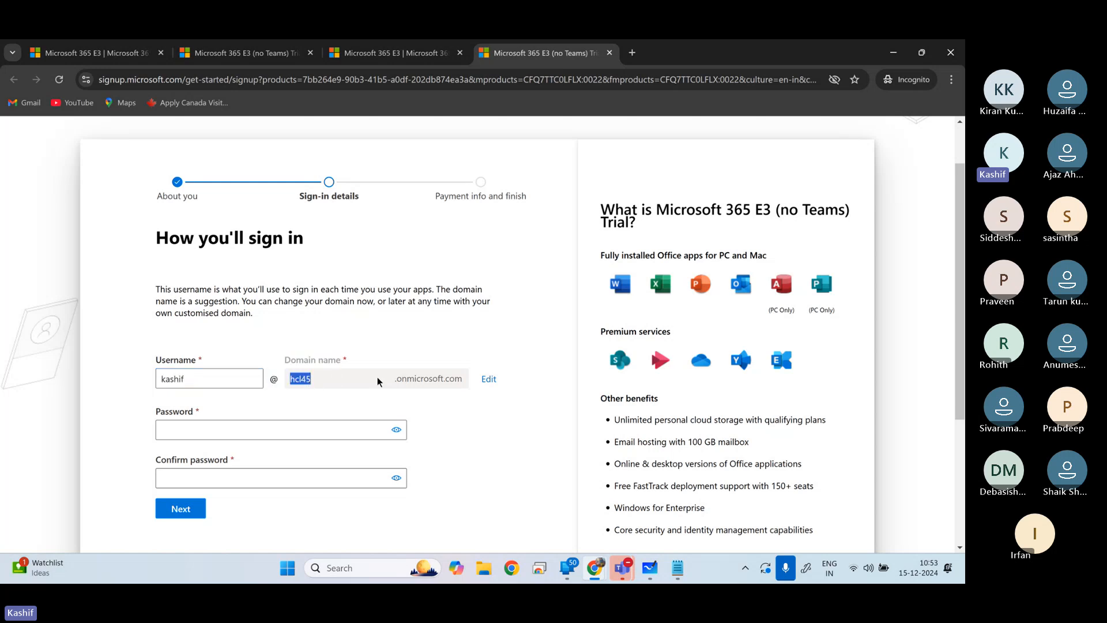
{"action": "left_click_drag", "start_coordinate": [393, 376], "coordinate": [478, 385]}
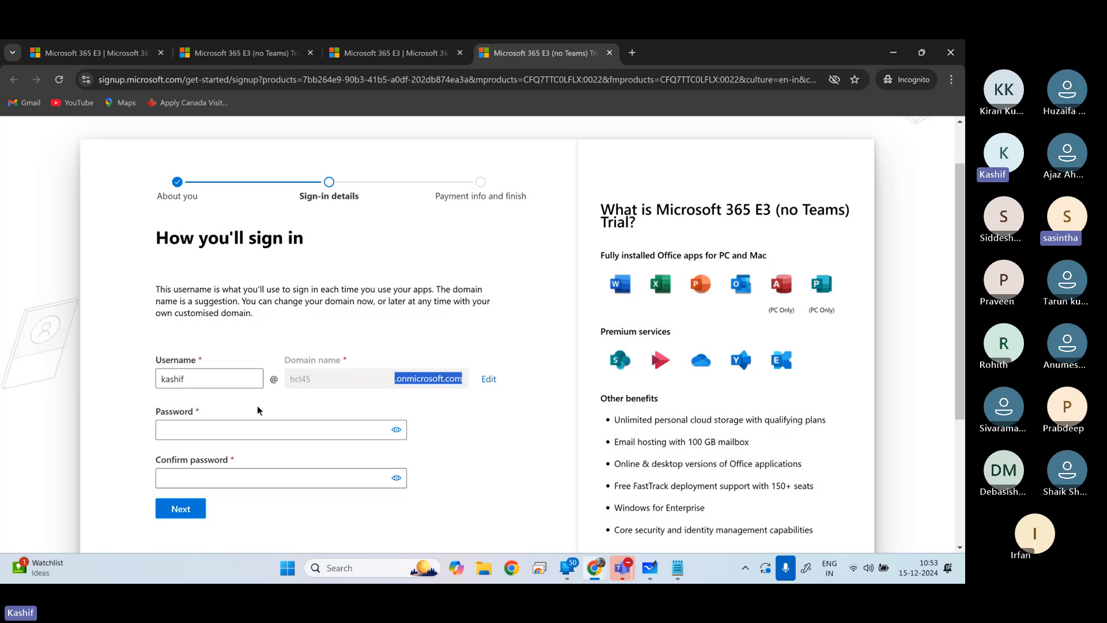
Switch to Notepad, write the new account password below the 14th Dec Topics list and copy it.
{"action": "left_click", "coordinate": [202, 427]}
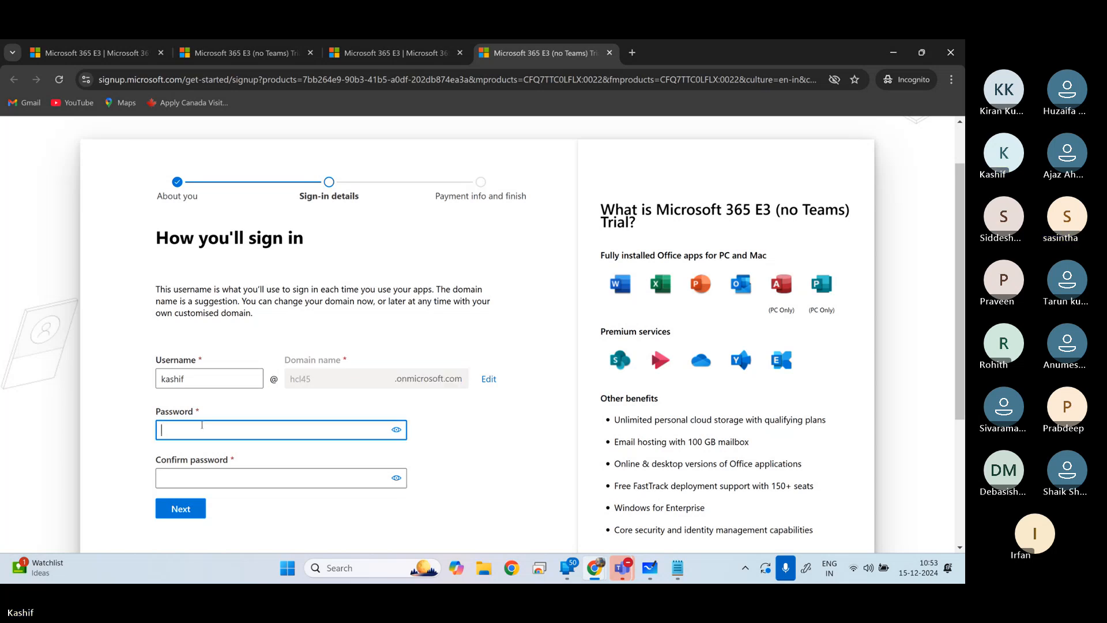
{"action": "left_click", "coordinate": [679, 572]}
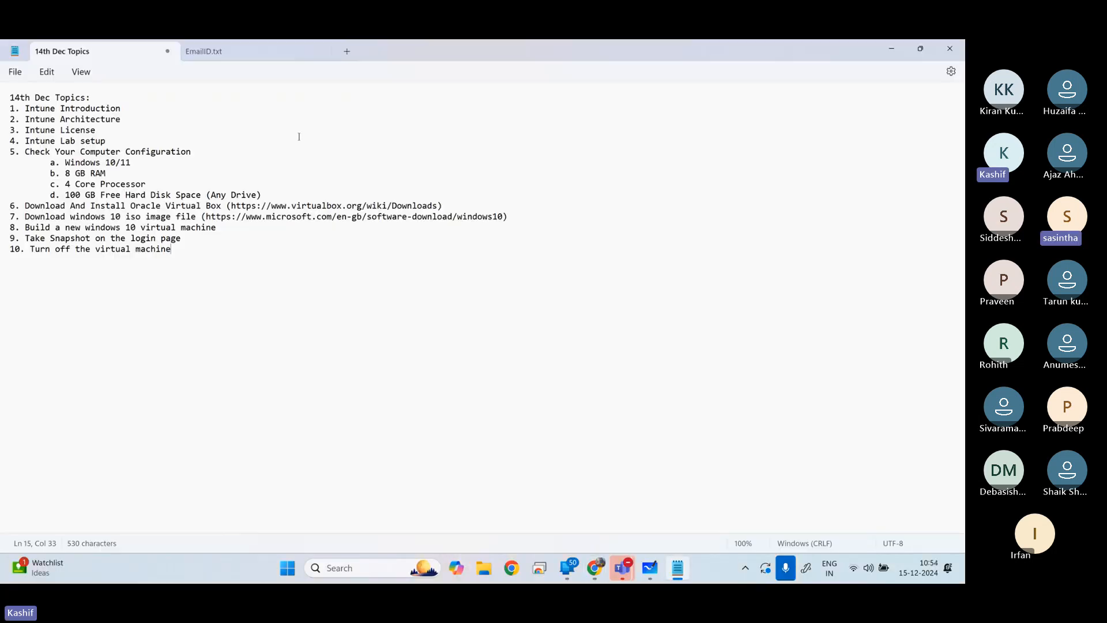
{"action": "left_click", "coordinate": [342, 53]}
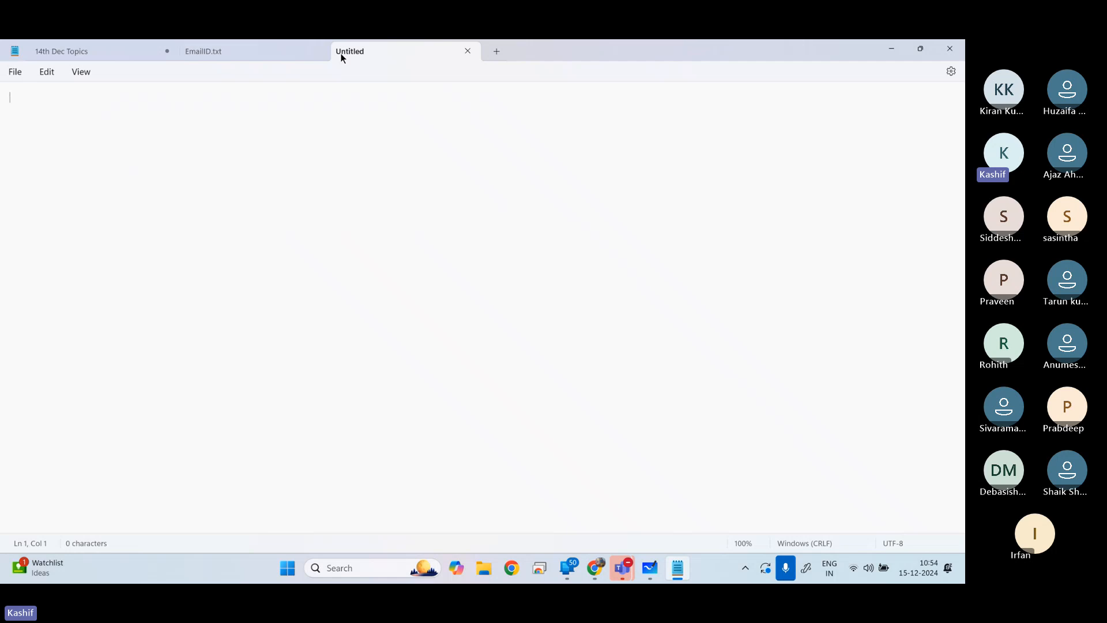
{"action": "left_click", "coordinate": [148, 49]}
{"action": "key", "text": "Return"}
{"action": "key", "text": "Return"}
{"action": "key", "text": "Return"}
{"action": "key", "text": "Return"}
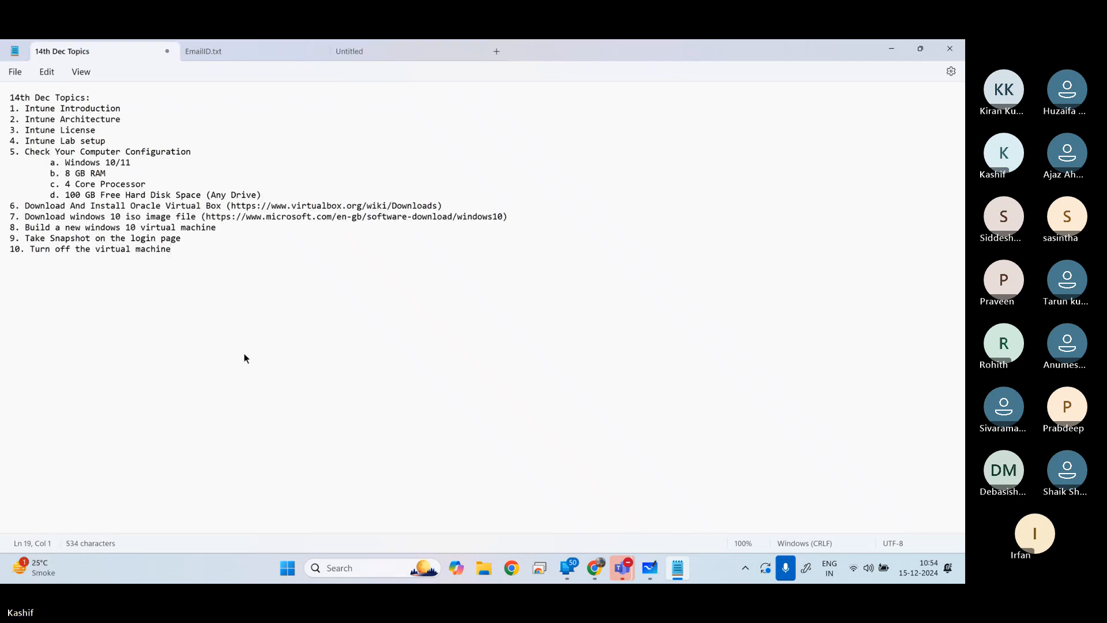
{"action": "key", "text": "BackSpace"}
{"action": "key", "text": "Return"}
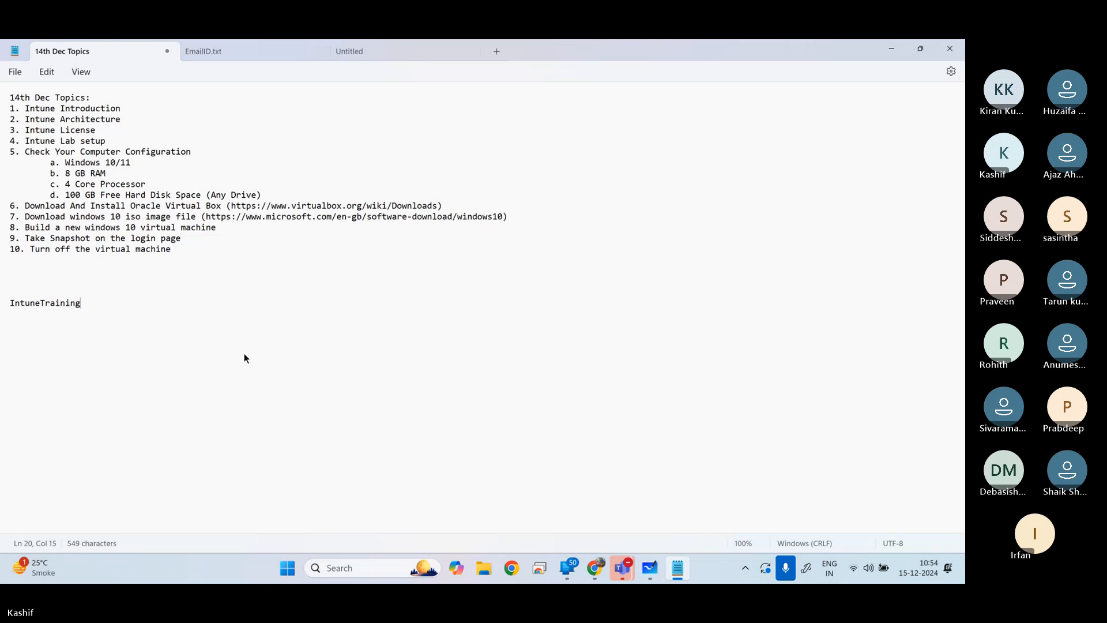
{"action": "left_click_drag", "start_coordinate": [92, 303], "coordinate": [5, 308]}
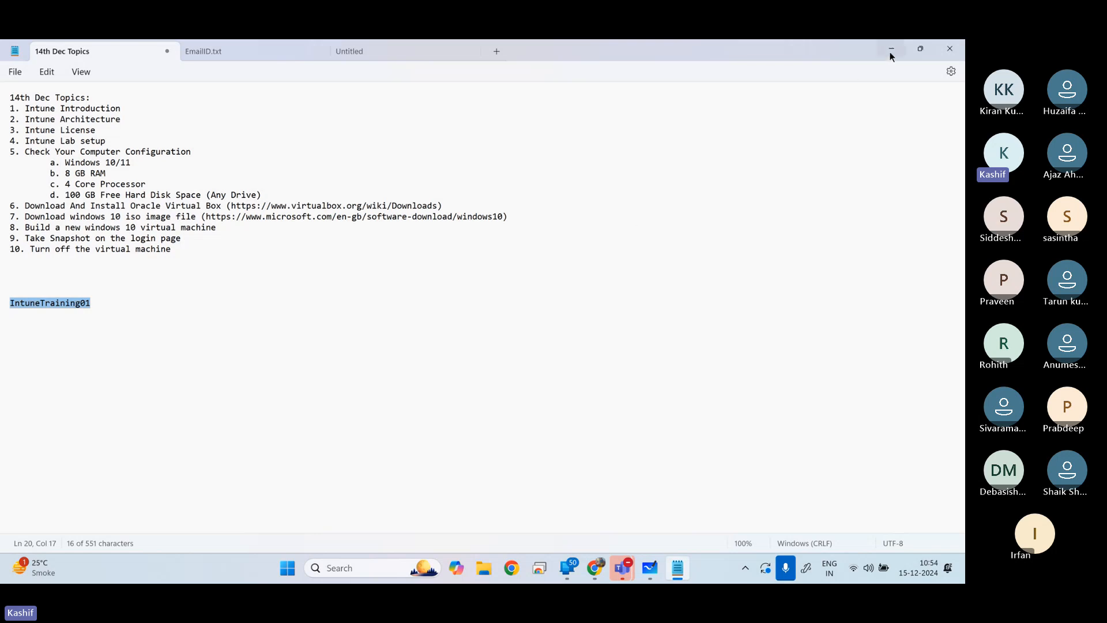
Return to the sign-up page, fill in the account password and its confirmation with the copied text, and submit the sign-in details.
{"action": "left_click", "coordinate": [891, 53]}
{"action": "left_click", "coordinate": [202, 432]}
{"action": "key", "text": "ctrl+v"}
{"action": "left_click", "coordinate": [213, 479]}
{"action": "key", "text": "ctrl+v"}
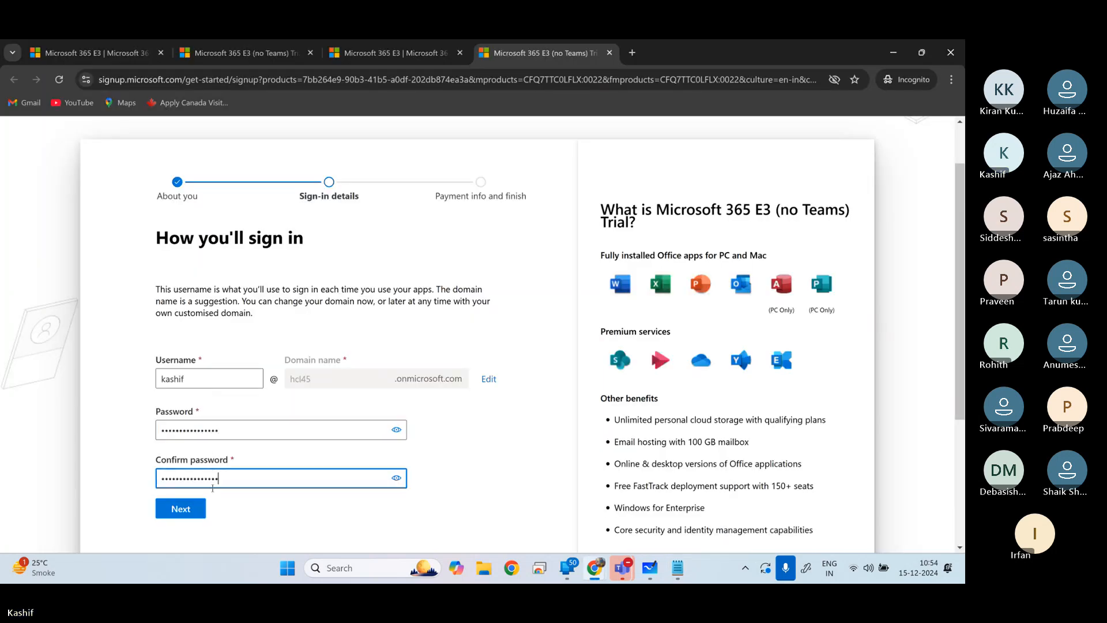
{"action": "left_click", "coordinate": [186, 508]}
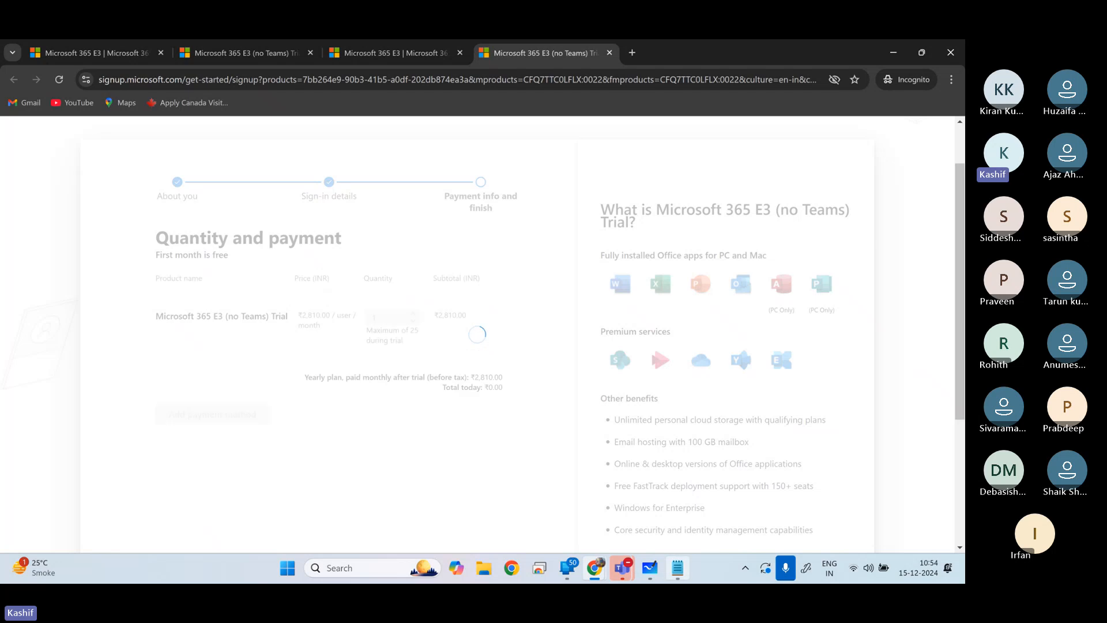
Examine how the account password noted in Notepad is composed, from its first character to its last.
{"action": "left_click", "coordinate": [678, 569]}
{"action": "left_click", "coordinate": [71, 303]}
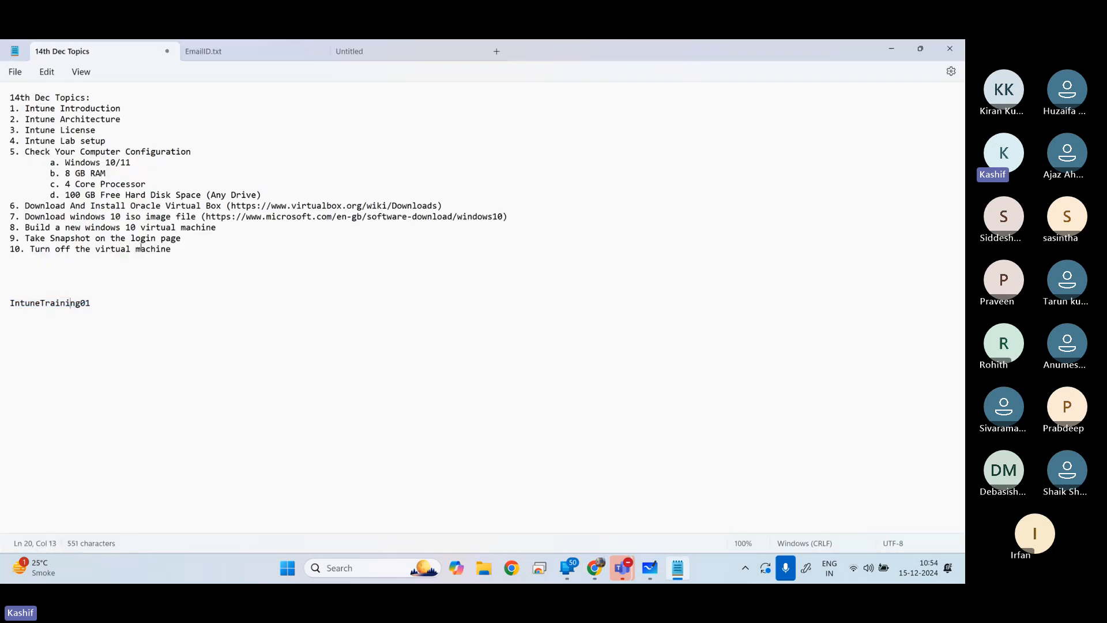
{"action": "left_click", "coordinate": [11, 306]}
{"action": "left_click", "coordinate": [92, 305]}
{"action": "mouse_move", "coordinate": [11, 305]}
{"action": "left_mouse_down"}
{"action": "mouse_move", "coordinate": [85, 304]}
{"action": "mouse_move", "coordinate": [2, 303]}
{"action": "left_mouse_up"}
{"action": "left_click", "coordinate": [41, 307]}
{"action": "left_click", "coordinate": [92, 305]}
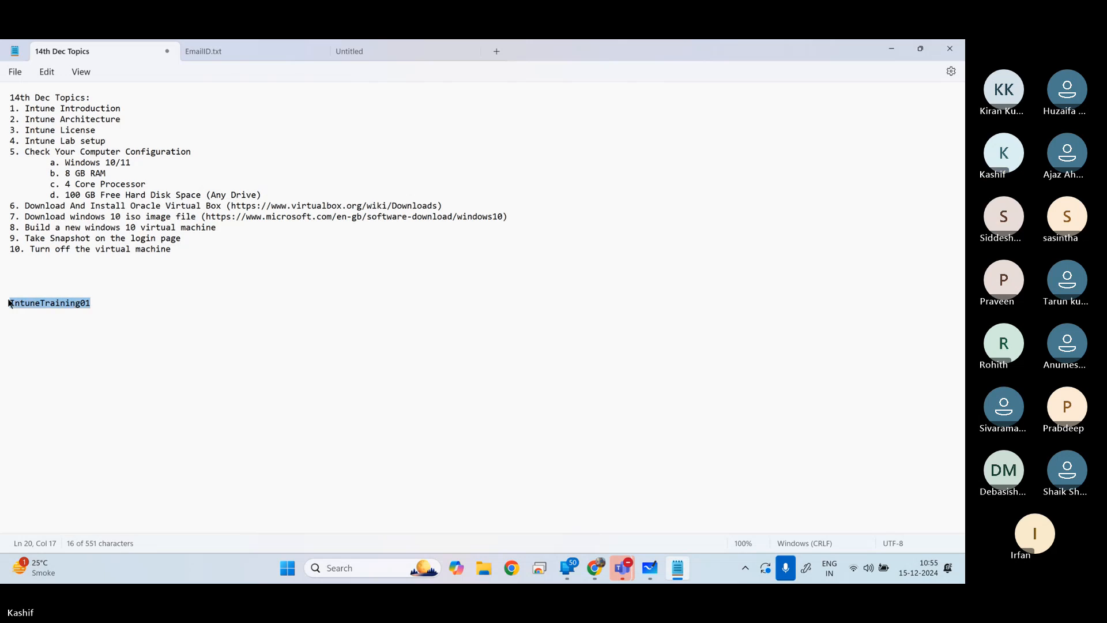
{"action": "left_click", "coordinate": [104, 303]}
{"action": "left_click_drag", "start_coordinate": [104, 303], "coordinate": [1, 303]}
{"action": "left_click", "coordinate": [94, 304]}
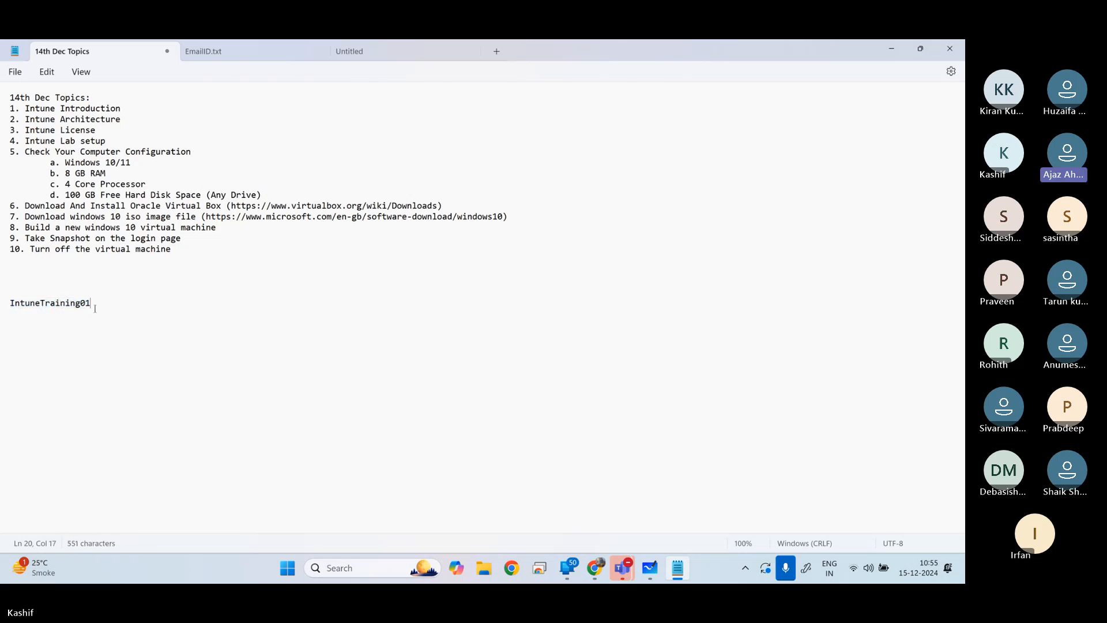
{"action": "left_click_drag", "start_coordinate": [94, 303], "coordinate": [1, 303]}
{"action": "left_click", "coordinate": [107, 305]}
{"action": "left_click_drag", "start_coordinate": [100, 304], "coordinate": [2, 302]}
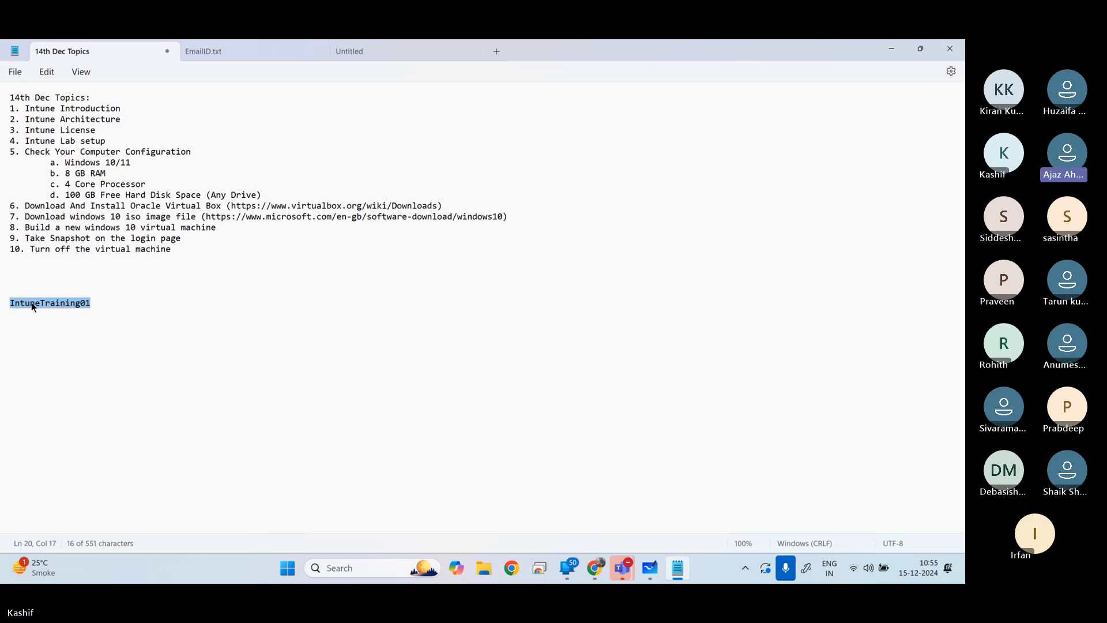
{"action": "left_click", "coordinate": [888, 49]}
{"action": "left_click", "coordinate": [678, 568]}
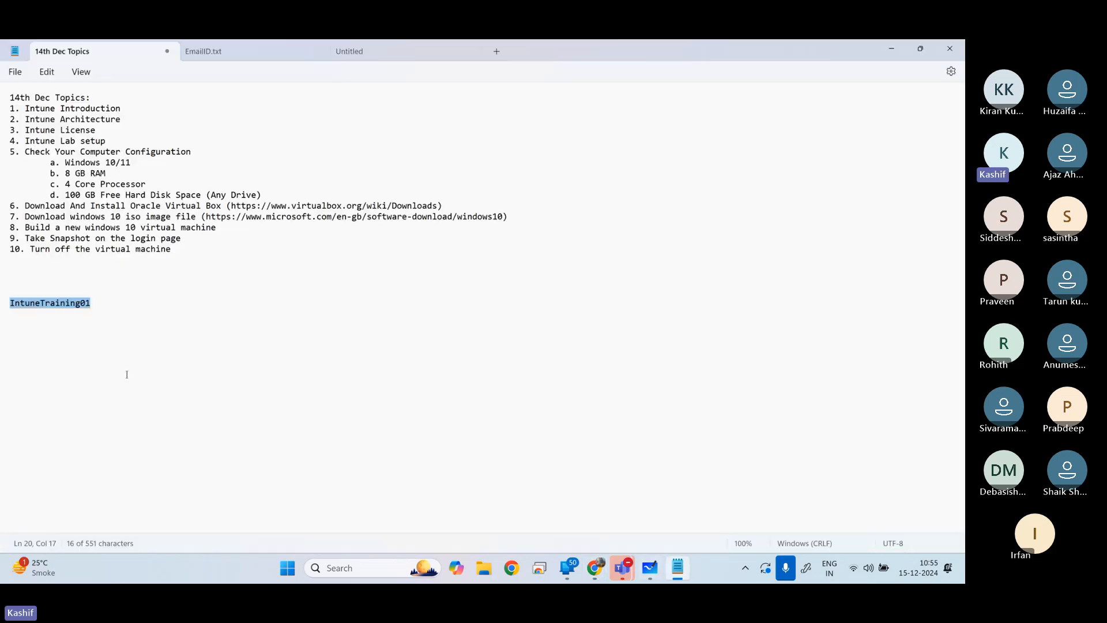
{"action": "left_click", "coordinate": [1, 306]}
{"action": "double_click", "coordinate": [1, 307]}
{"action": "left_click", "coordinate": [892, 50]}
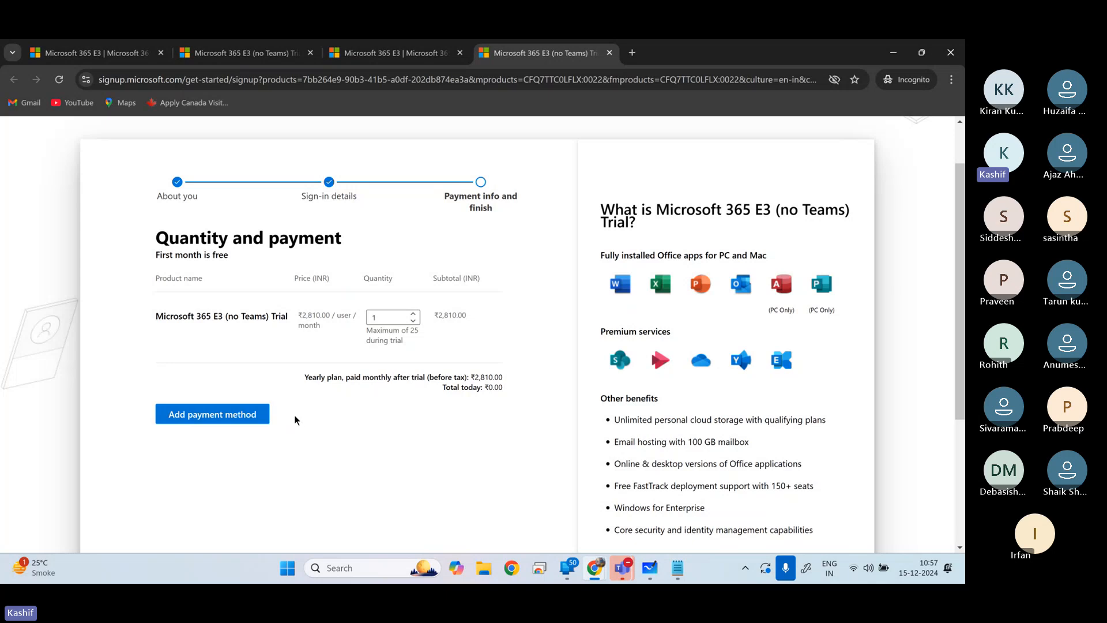
Proceed to adding a payment method and review the free-trial conversion terms and the accepted card types.
{"action": "left_click", "coordinate": [225, 420]}
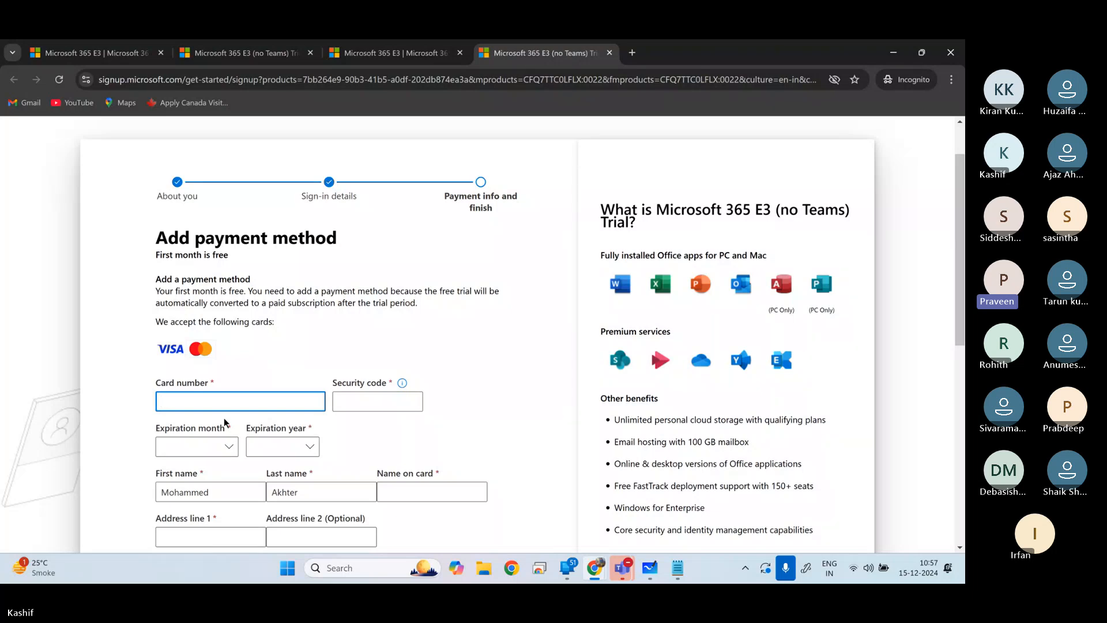
{"action": "left_click_drag", "start_coordinate": [152, 348], "coordinate": [217, 359]}
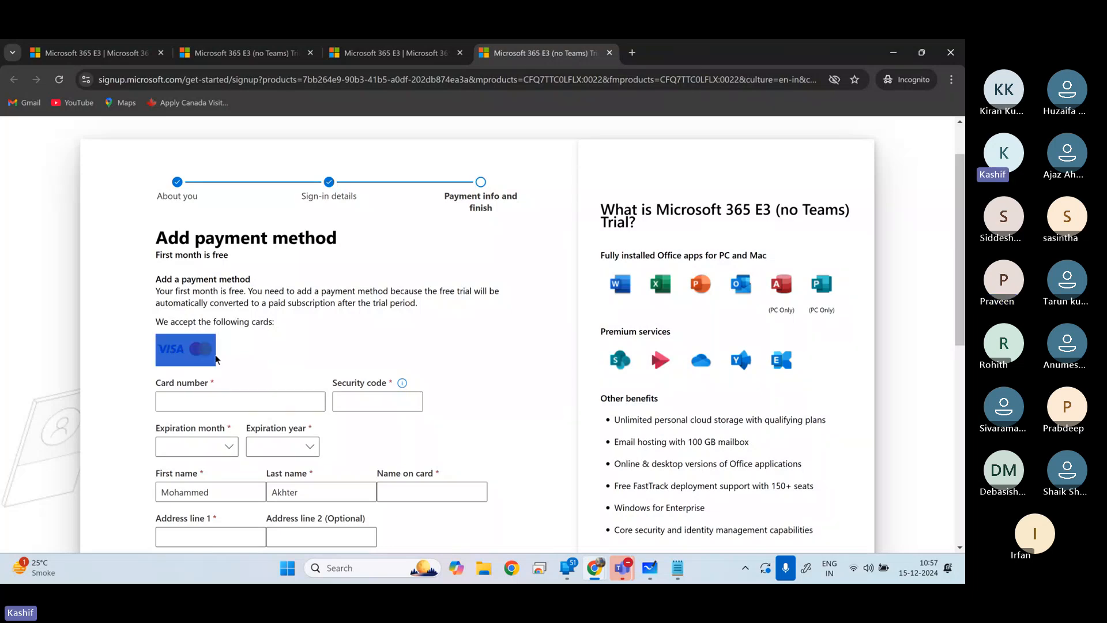
{"action": "left_click", "coordinate": [215, 358]}
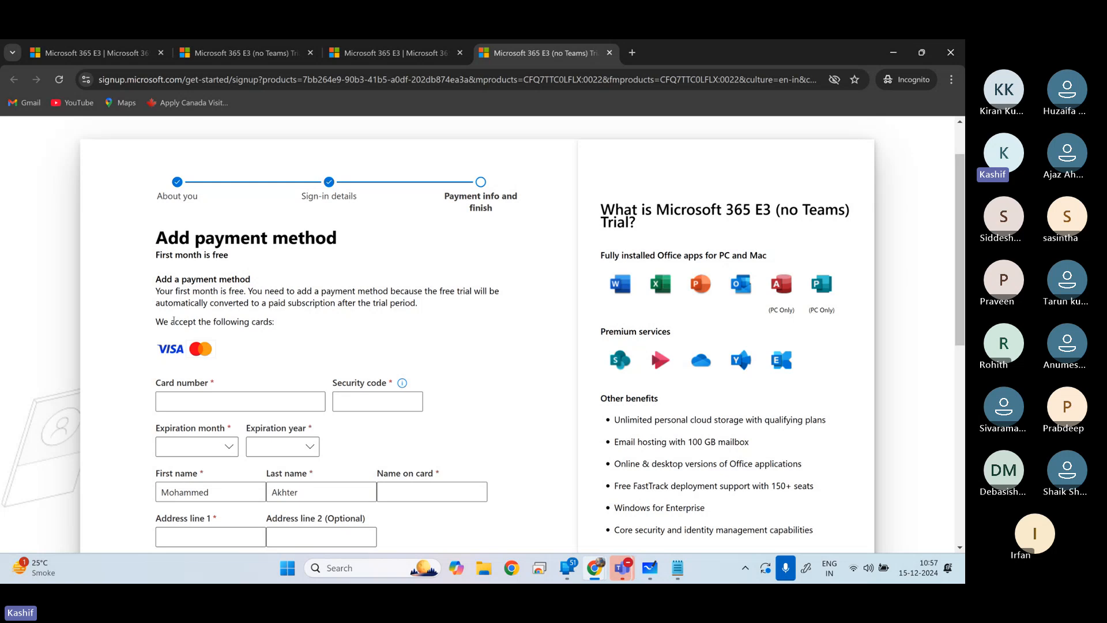
{"action": "left_click_drag", "start_coordinate": [173, 322], "coordinate": [275, 324]}
{"action": "left_click", "coordinate": [242, 348]}
{"action": "left_click_drag", "start_coordinate": [239, 360], "coordinate": [157, 349]}
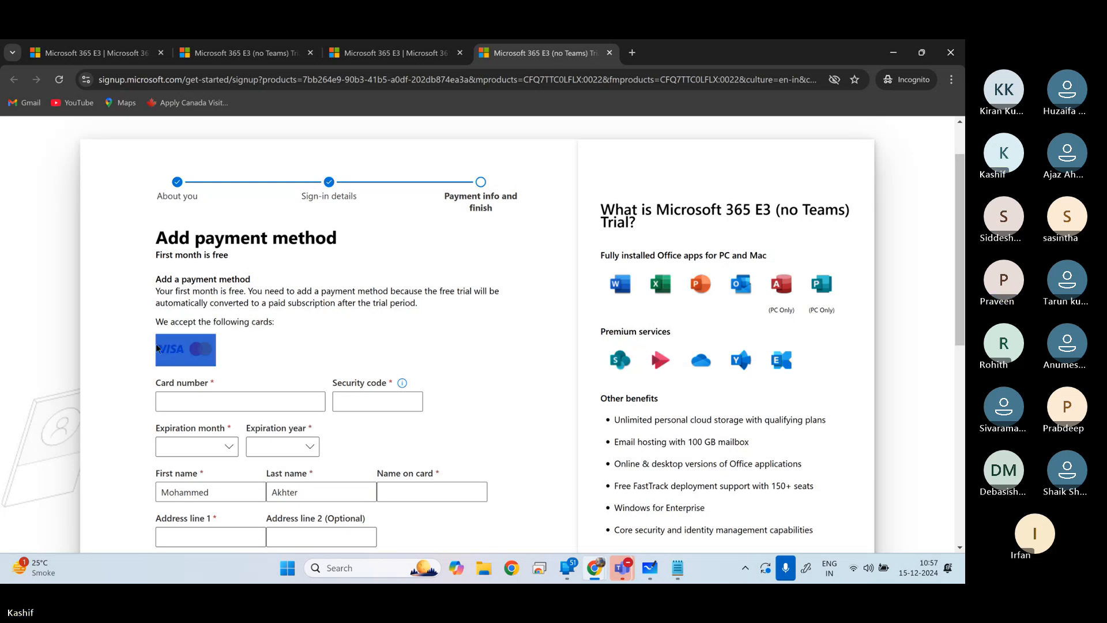
{"action": "left_click", "coordinate": [263, 346]}
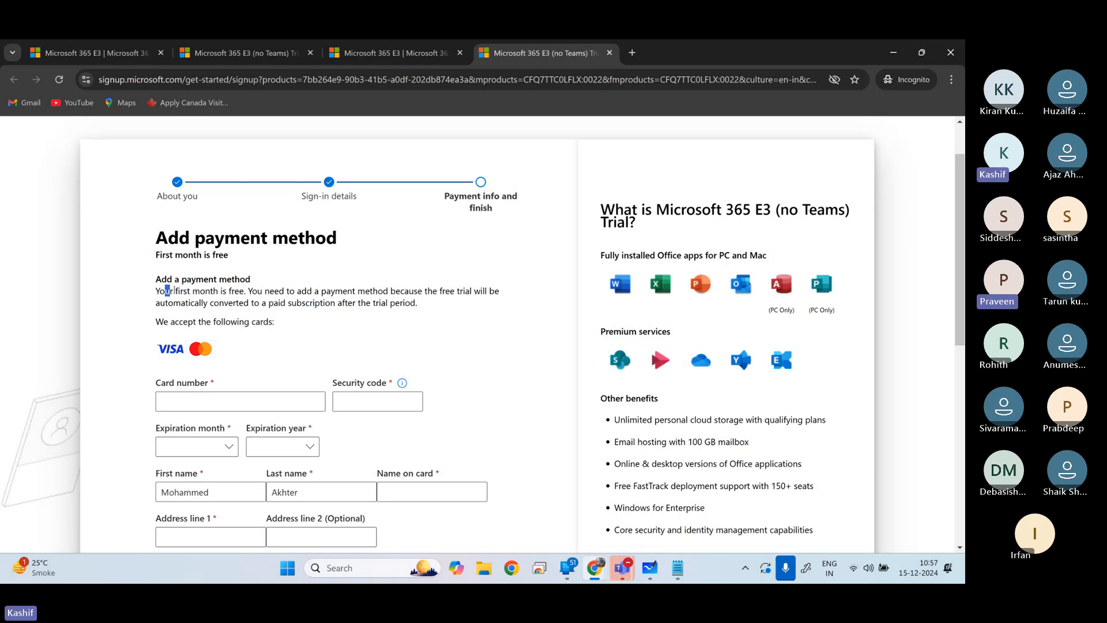
{"action": "left_click_drag", "start_coordinate": [164, 291], "coordinate": [422, 291]}
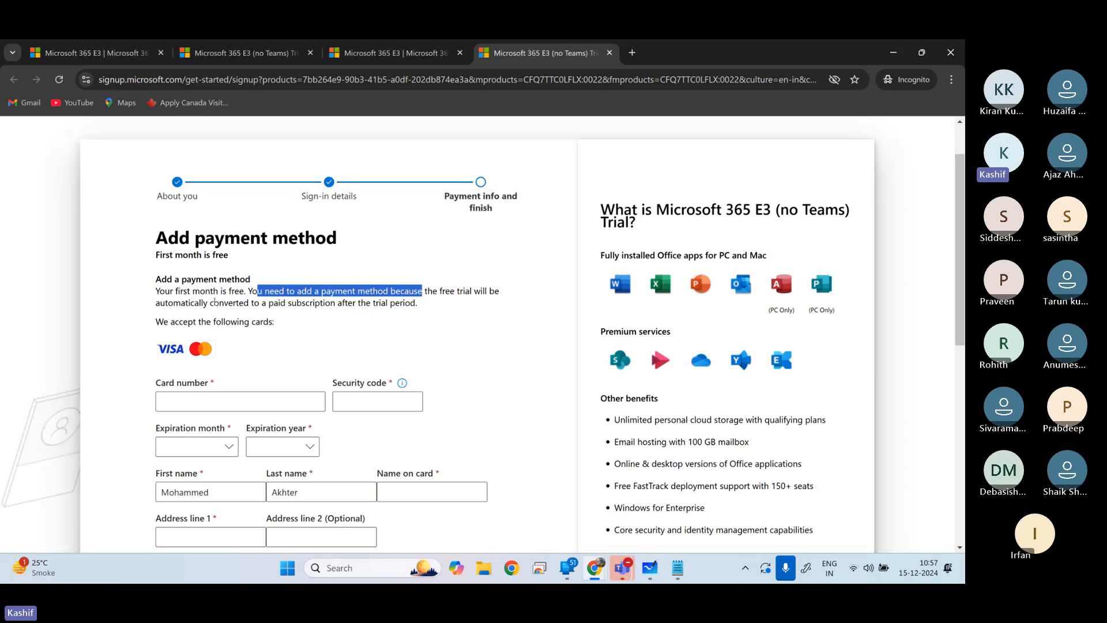
{"action": "left_click_drag", "start_coordinate": [215, 304], "coordinate": [405, 306]}
{"action": "left_click_drag", "start_coordinate": [169, 323], "coordinate": [266, 322]}
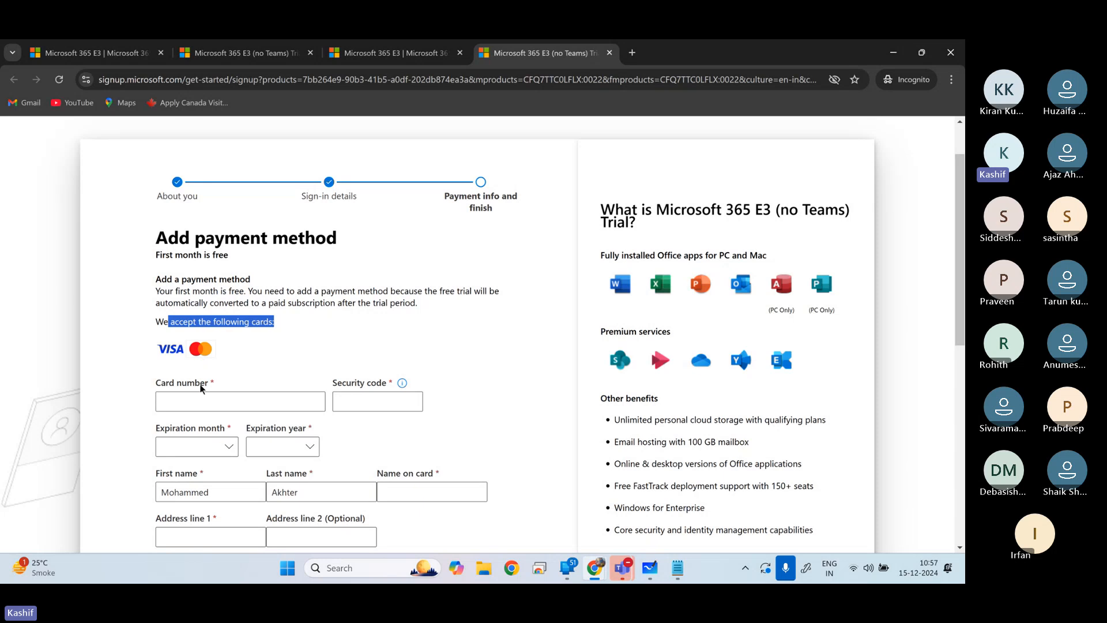
{"action": "scroll", "coordinate": [202, 357], "scroll_direction": "down", "scroll_amount": 2}
{"action": "scroll", "coordinate": [197, 356], "scroll_direction": "up", "scroll_amount": 1}
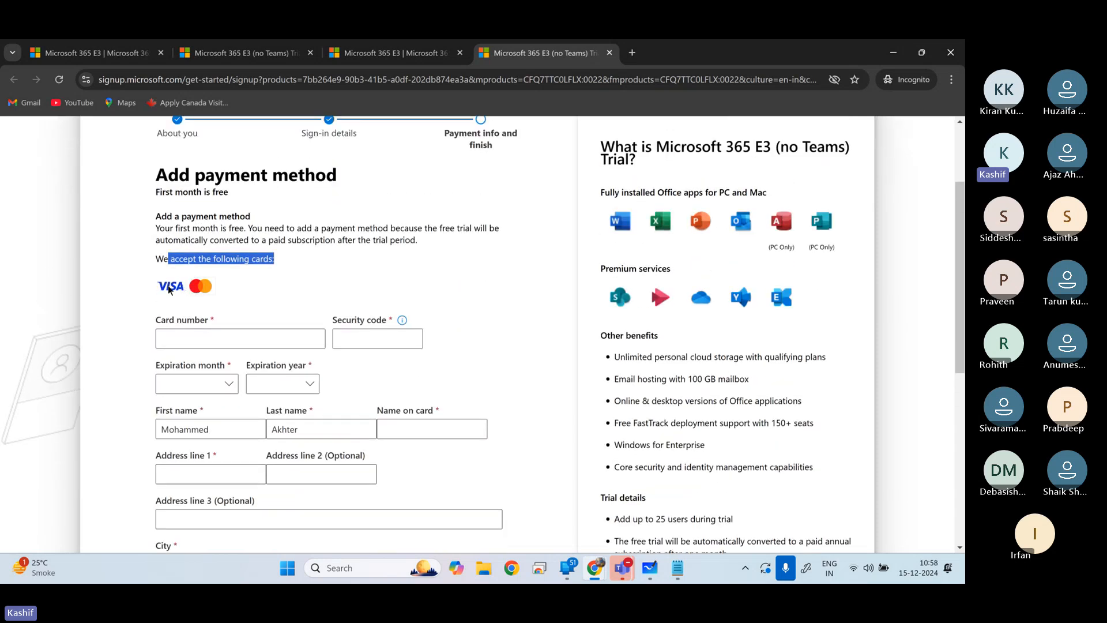
Enter a sample card number and a three-digit security code in the payment form.
{"action": "left_click", "coordinate": [210, 338]}
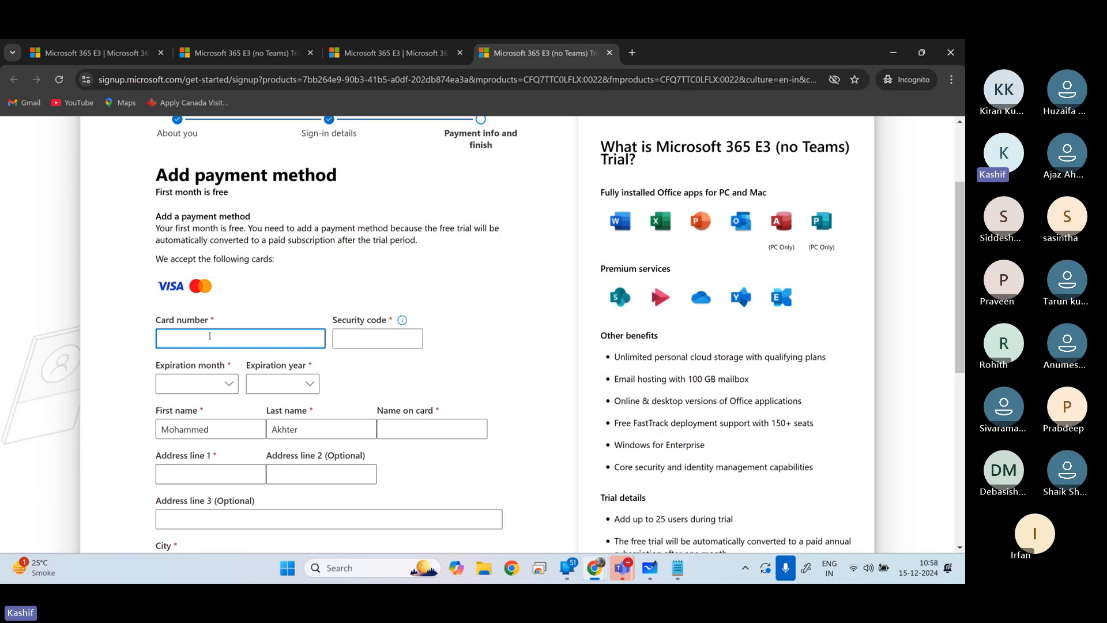
{"action": "left_click", "coordinate": [384, 338]}
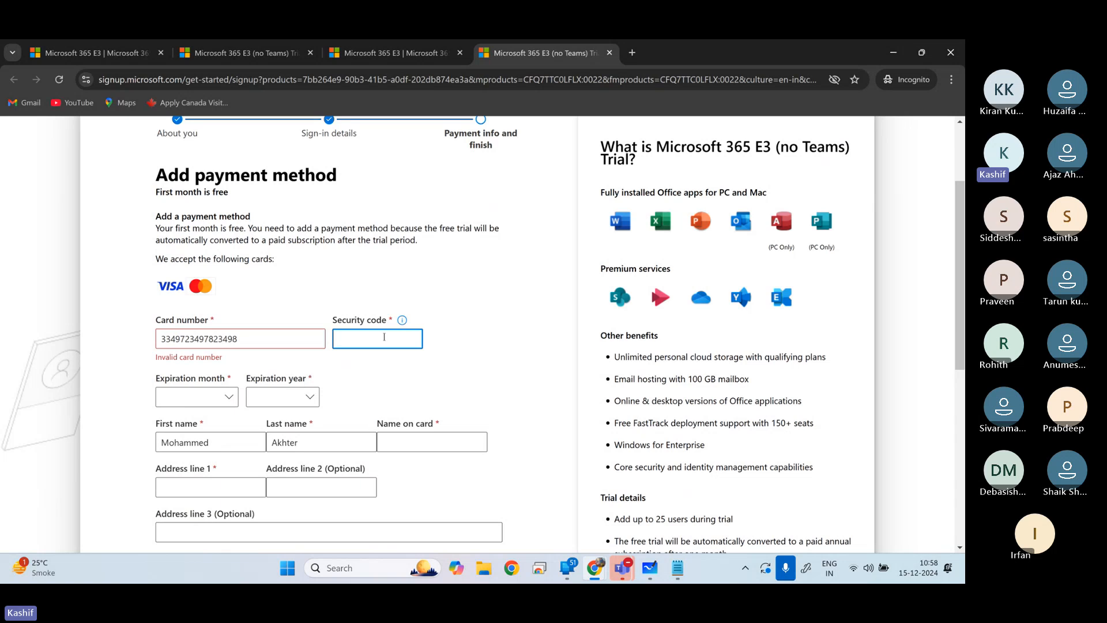
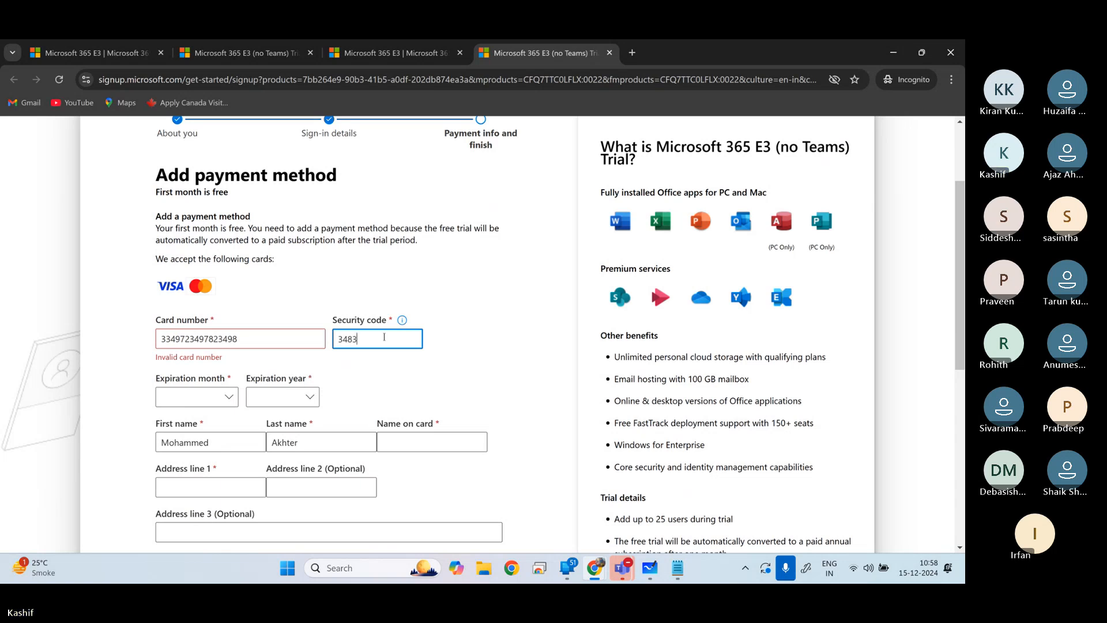
{"action": "key", "text": "BackSpace"}
Set the card's expiration month to 05 and the expiration year to 35.
{"action": "left_click", "coordinate": [222, 396]}
{"action": "left_click", "coordinate": [263, 379]}
{"action": "left_click", "coordinate": [285, 398]}
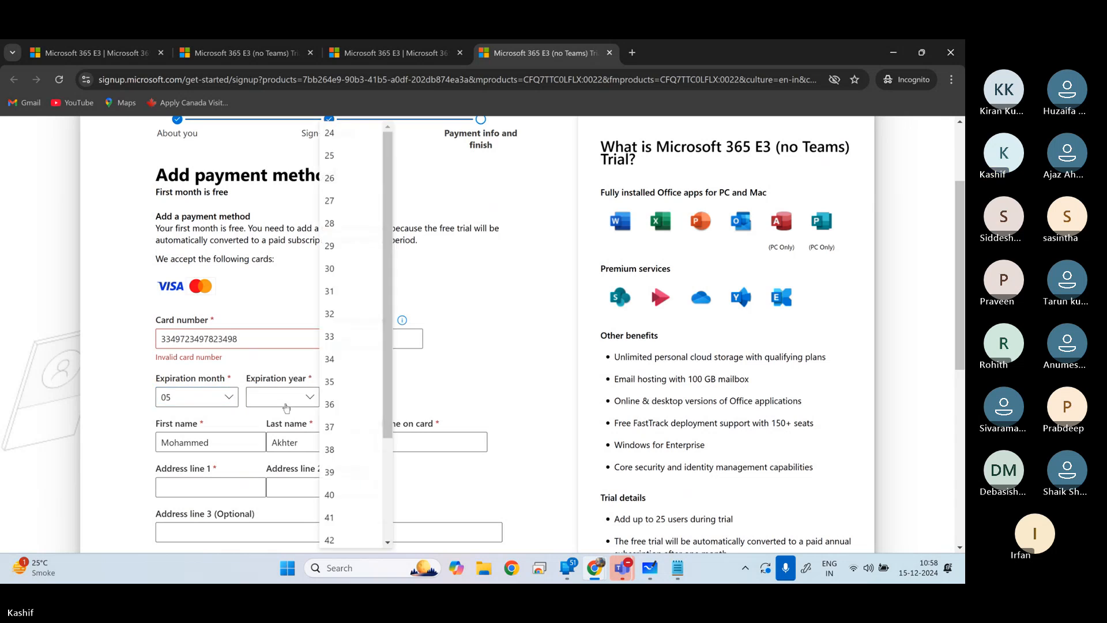
{"action": "left_click", "coordinate": [346, 382]}
Fill in the cardholder's name as the name on the card, keeping the prefilled first and last names.
{"action": "scroll", "coordinate": [362, 415], "scroll_direction": "down", "scroll_amount": 2}
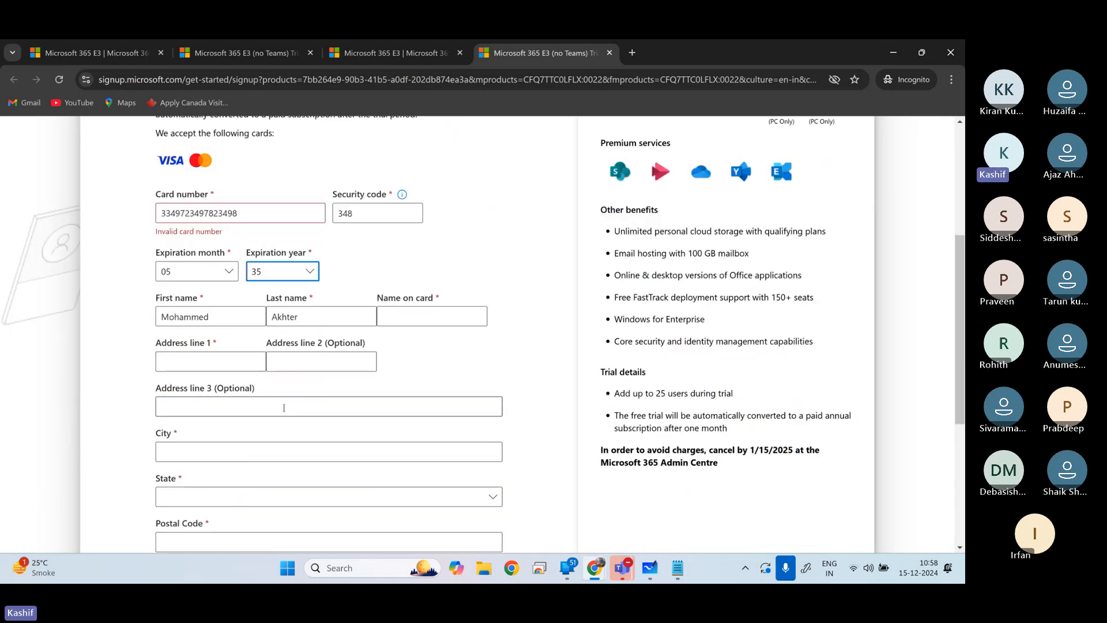
{"action": "left_click", "coordinate": [245, 319]}
{"action": "left_click", "coordinate": [324, 318]}
{"action": "left_click", "coordinate": [428, 314]}
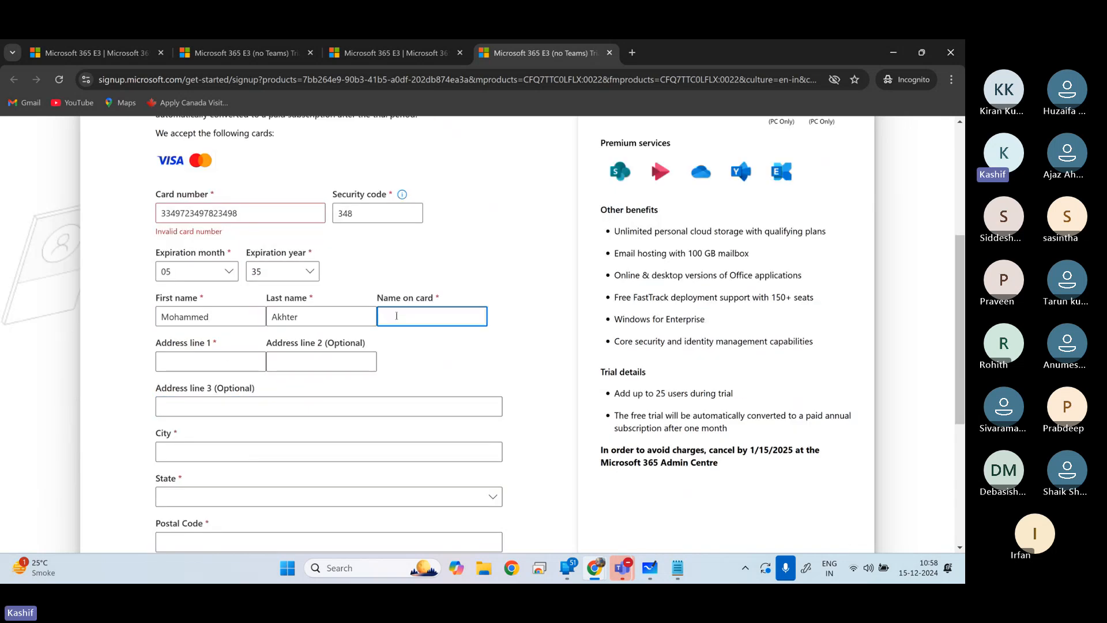
{"action": "type", "text": "Kashif"}
Enter the flat number and building name of the billing address in address line 1.
{"action": "left_click", "coordinate": [224, 365]}
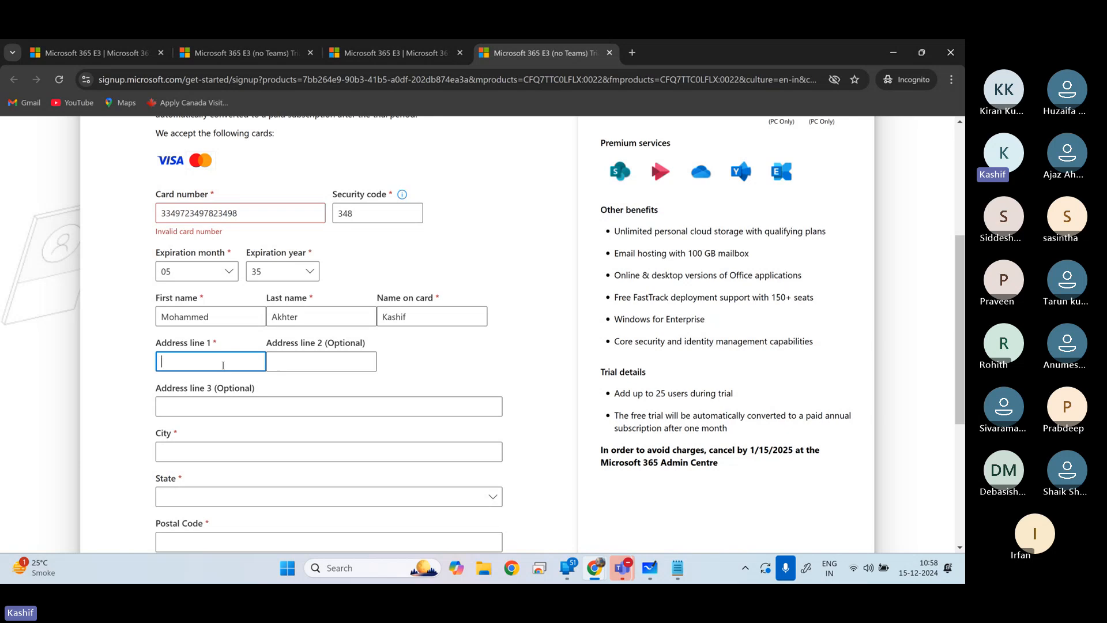
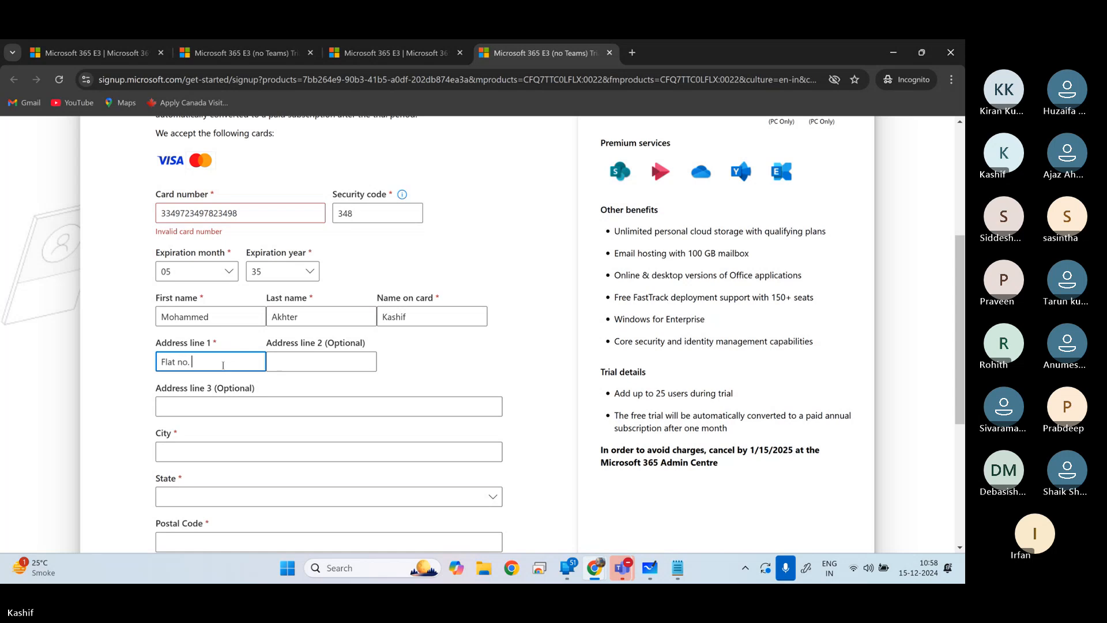
Leave the optional address lines empty and enter the city of the billing address.
{"action": "key", "text": "Tab"}
{"action": "key", "text": "Tab"}
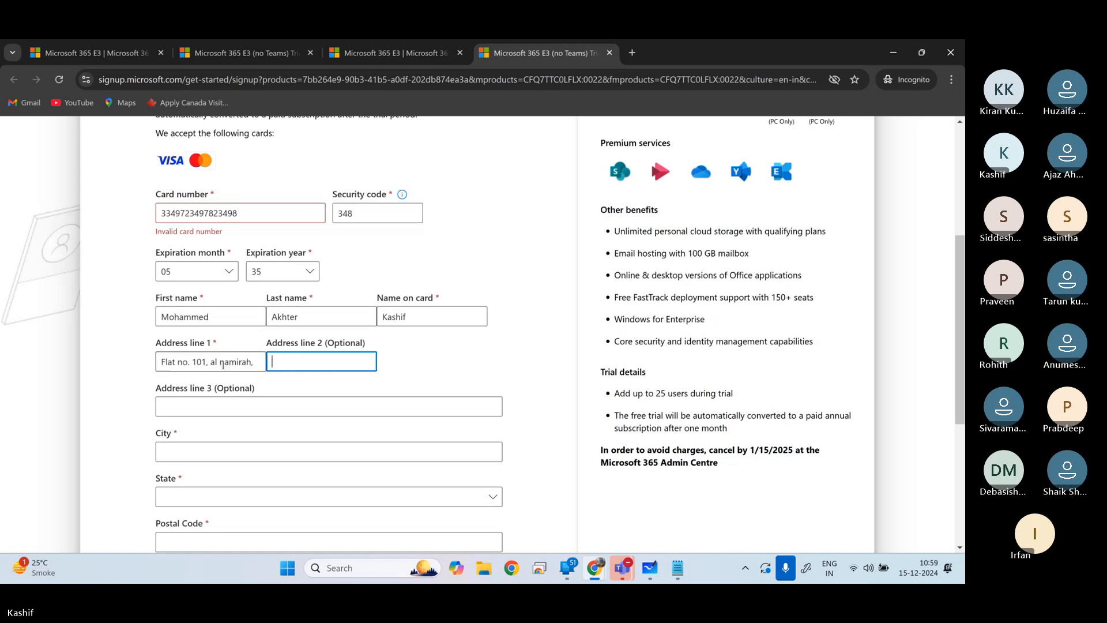
{"action": "key", "text": "Tab"}
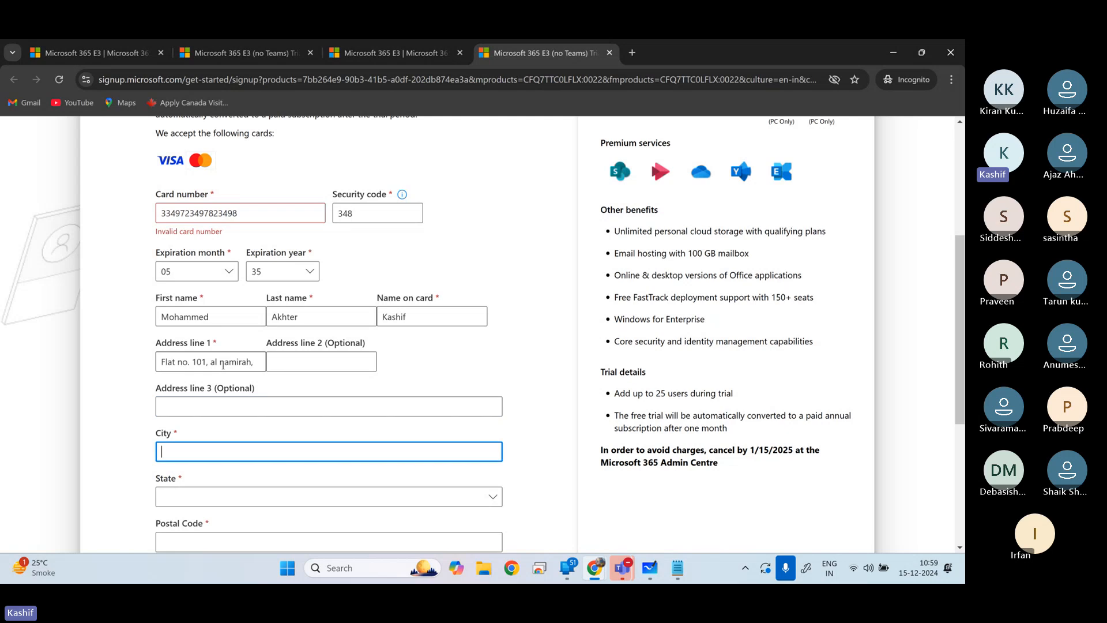
{"action": "type", "text": "mumbai"}
{"action": "key", "text": "Tab"}
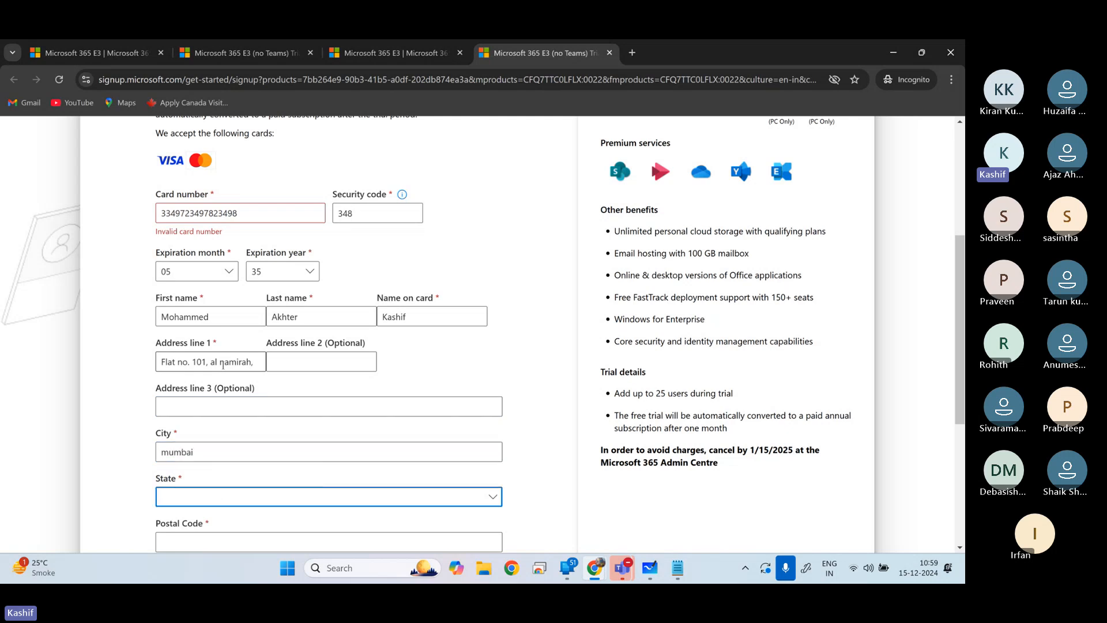
{"action": "scroll", "coordinate": [225, 404], "scroll_direction": "down", "scroll_amount": 1}
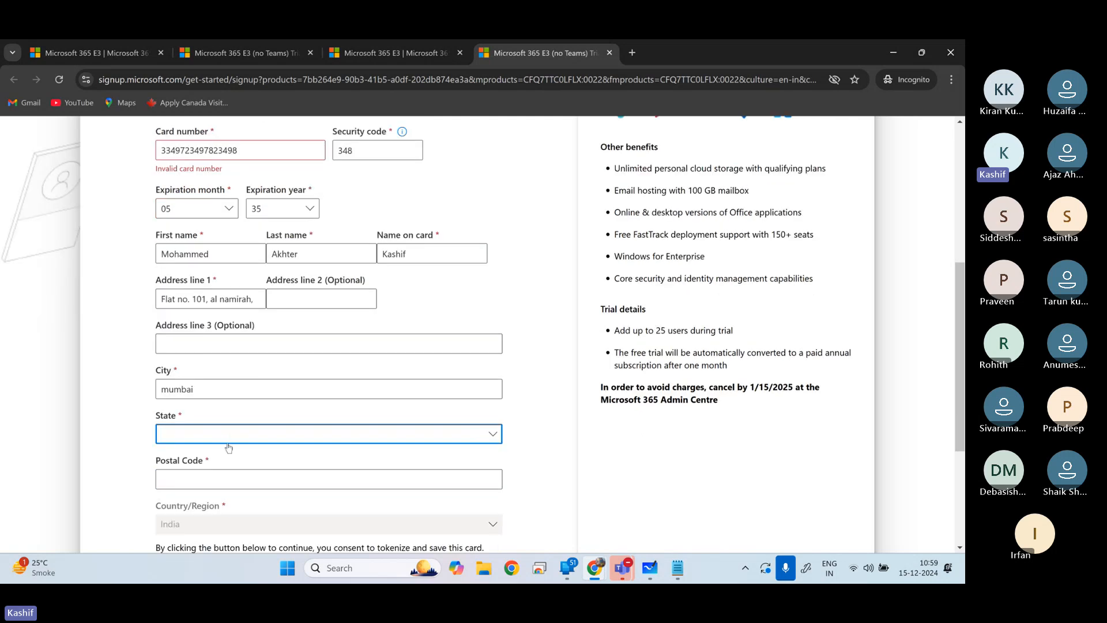
Select the state of the billing address and fill in its postal code with the saved suggestion.
{"action": "left_click", "coordinate": [228, 439]}
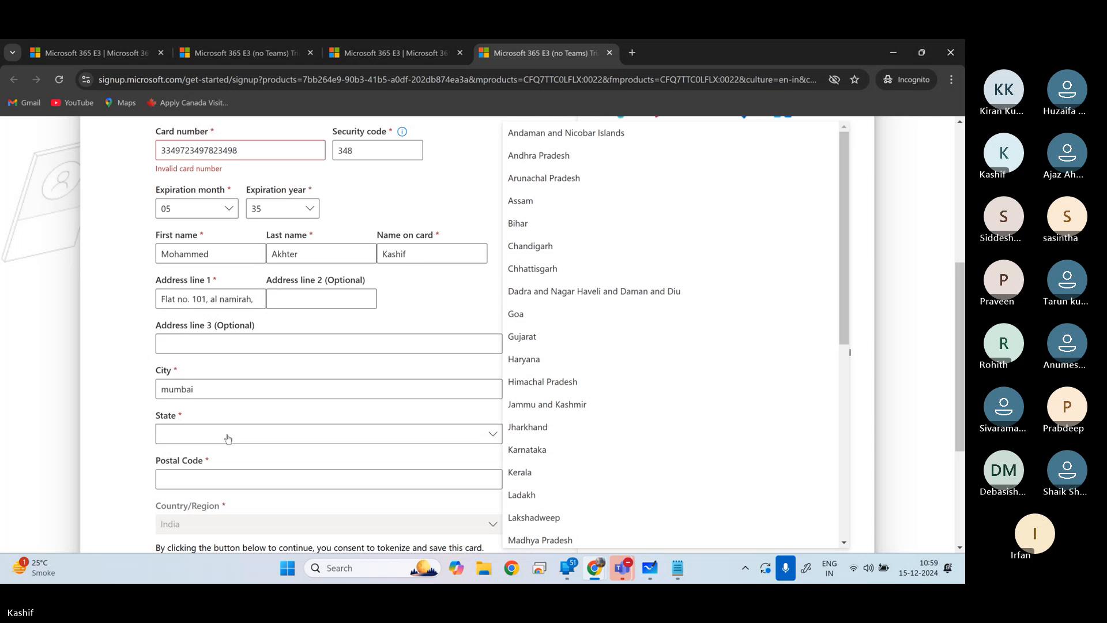
{"action": "scroll", "coordinate": [527, 496], "scroll_direction": "down", "scroll_amount": 3}
{"action": "left_click", "coordinate": [550, 444]}
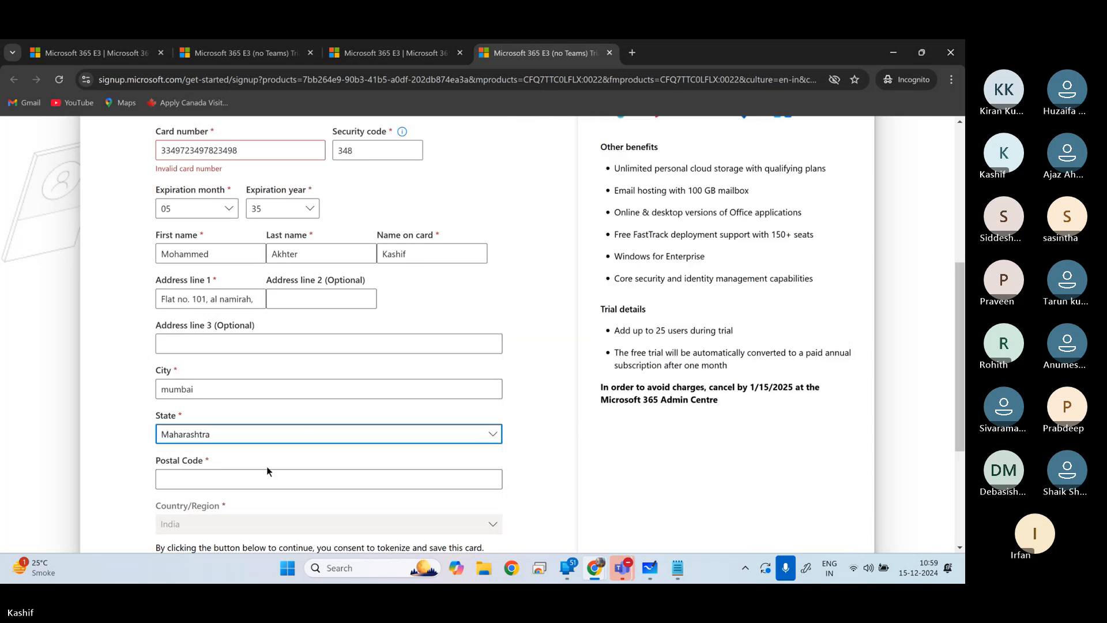
{"action": "left_click", "coordinate": [218, 480]}
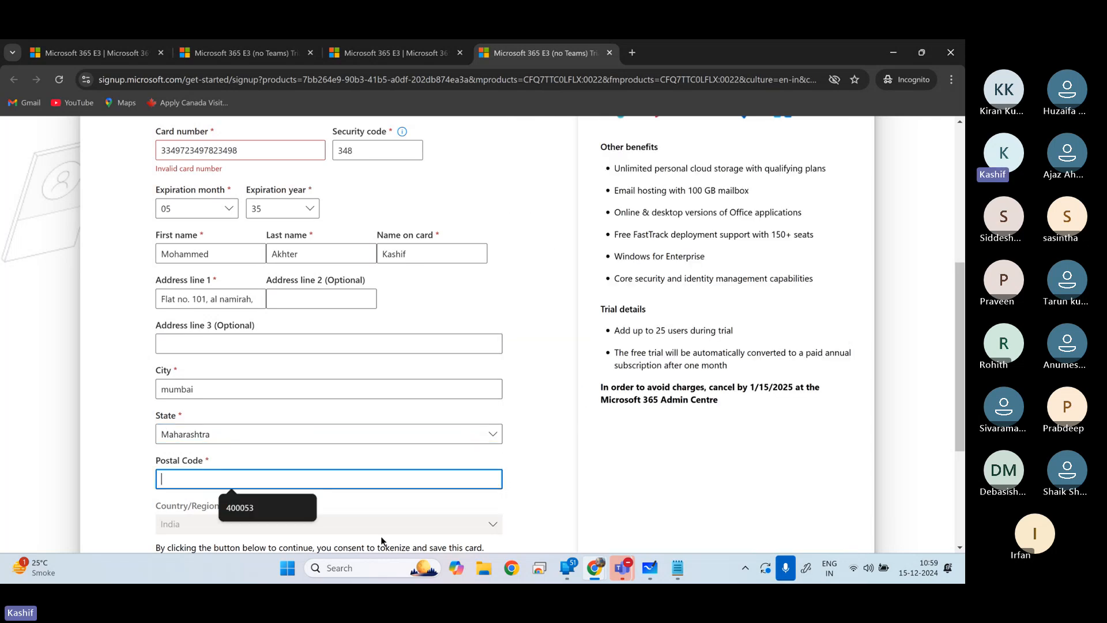
{"action": "left_click", "coordinate": [261, 507]}
Enter the neighbourhood and area of the billing address in address line 2.
{"action": "scroll", "coordinate": [245, 471], "scroll_direction": "down", "scroll_amount": 2}
{"action": "scroll", "coordinate": [245, 472], "scroll_direction": "up", "scroll_amount": 4}
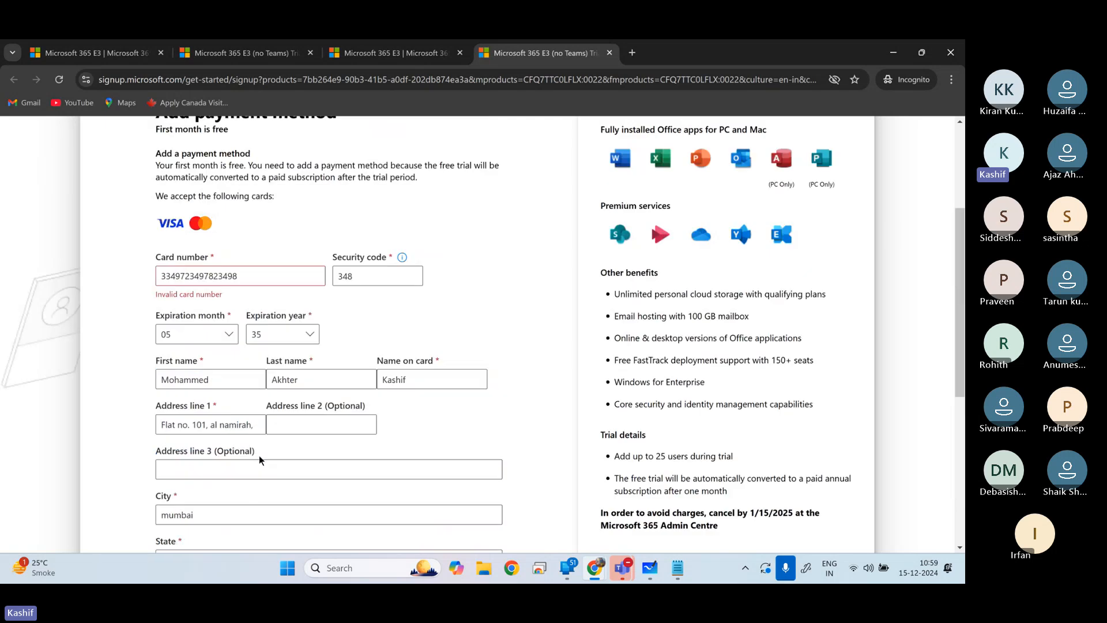
{"action": "left_click", "coordinate": [310, 425]}
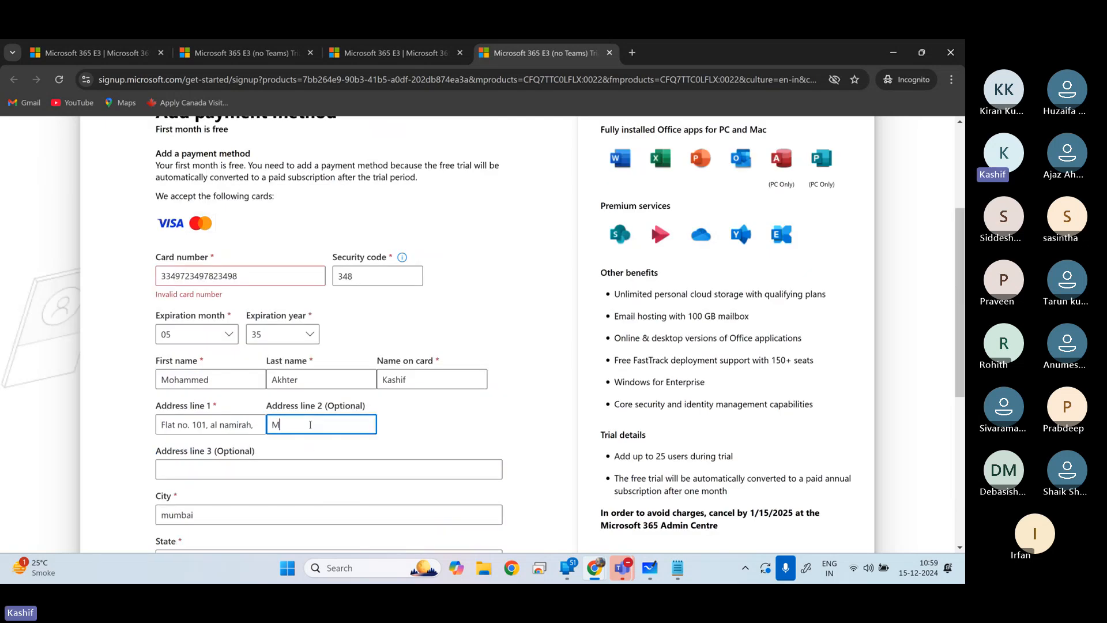
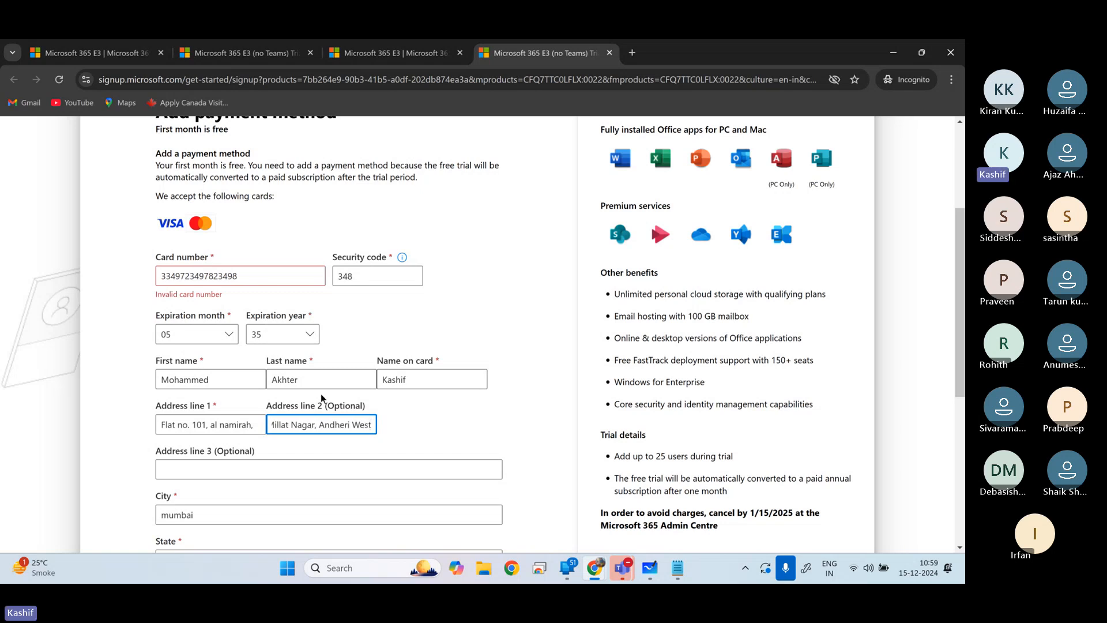
Check the completed payment form and its card number, and try to save the payment method.
{"action": "scroll", "coordinate": [283, 418], "scroll_direction": "down", "scroll_amount": 2}
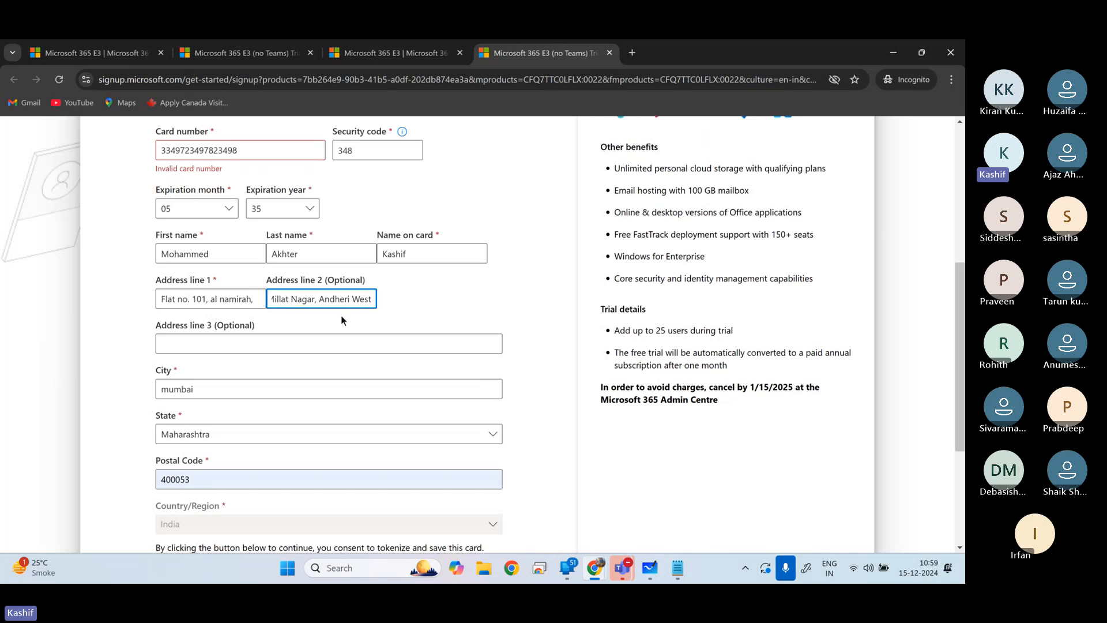
{"action": "scroll", "coordinate": [341, 315], "scroll_direction": "down", "scroll_amount": 2}
{"action": "scroll", "coordinate": [312, 316], "scroll_direction": "down", "scroll_amount": 2}
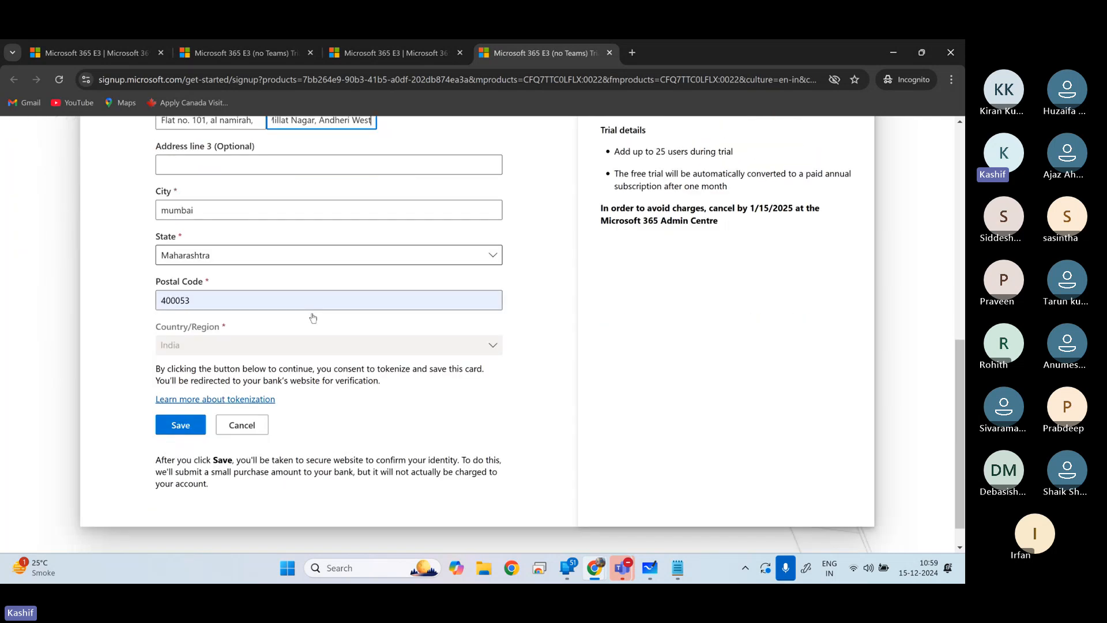
{"action": "scroll", "coordinate": [185, 401], "scroll_direction": "up", "scroll_amount": 6}
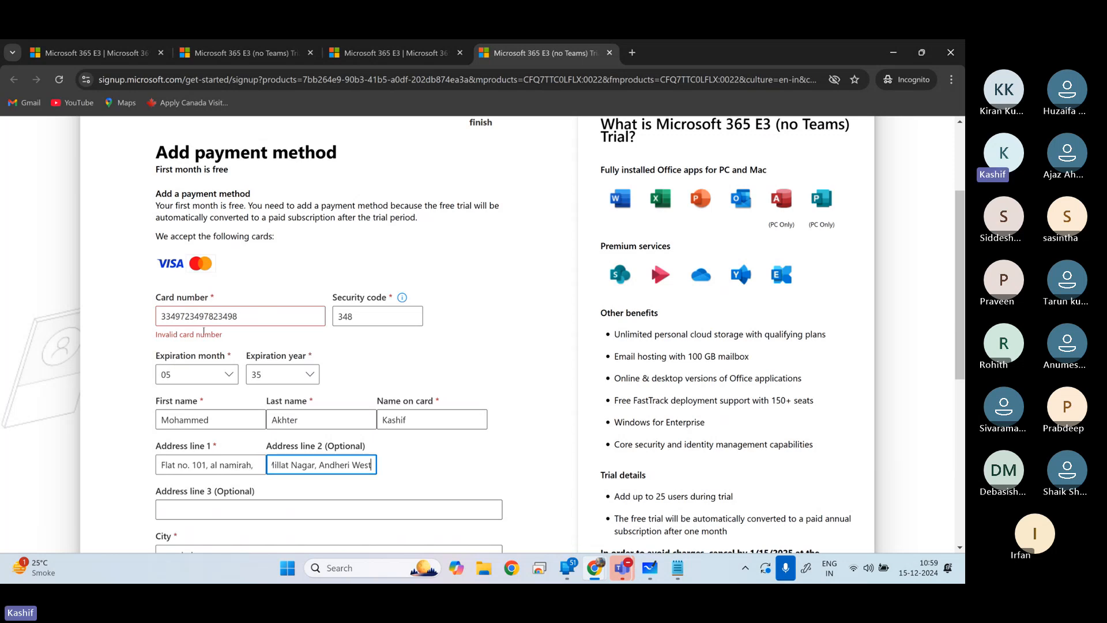
{"action": "double_click", "coordinate": [198, 316]}
{"action": "left_click", "coordinate": [198, 316]}
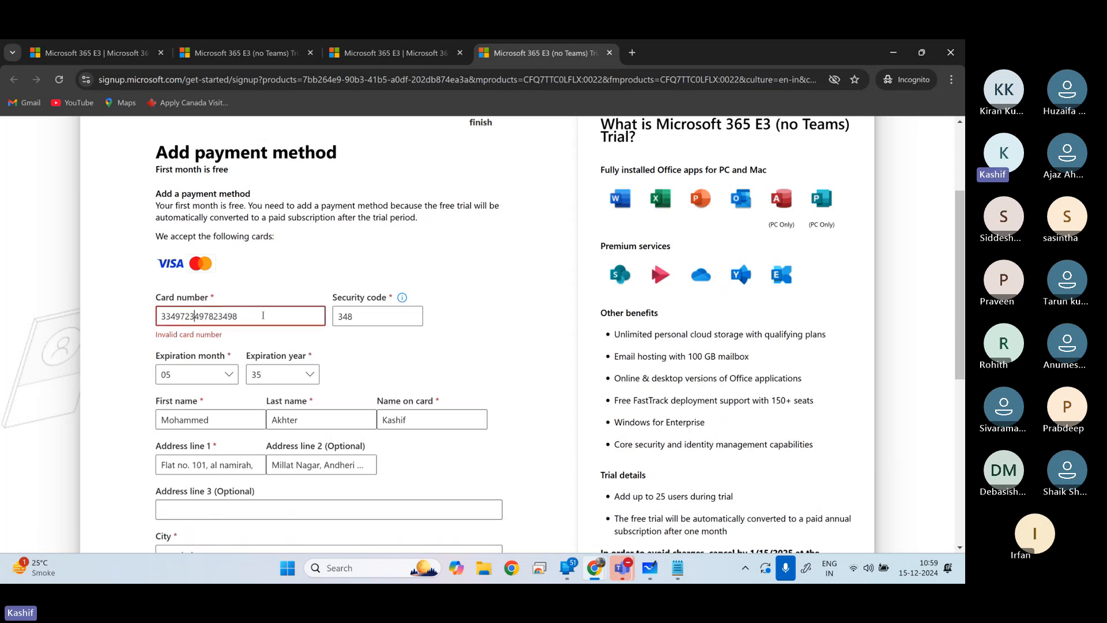
{"action": "double_click", "coordinate": [196, 315]}
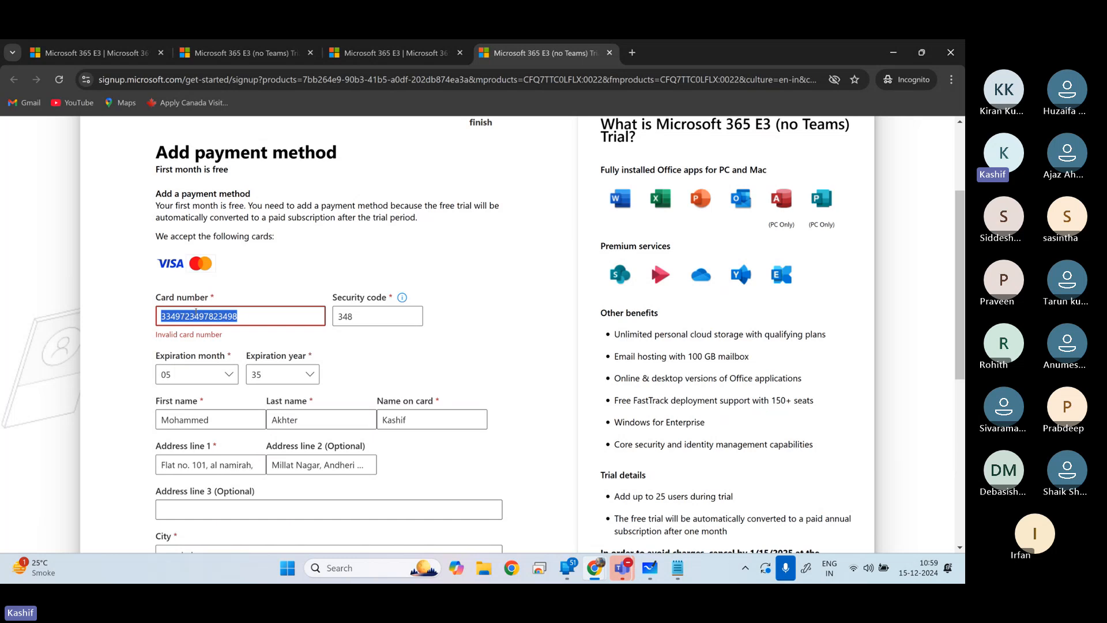
{"action": "scroll", "coordinate": [196, 315], "scroll_direction": "down", "scroll_amount": 4}
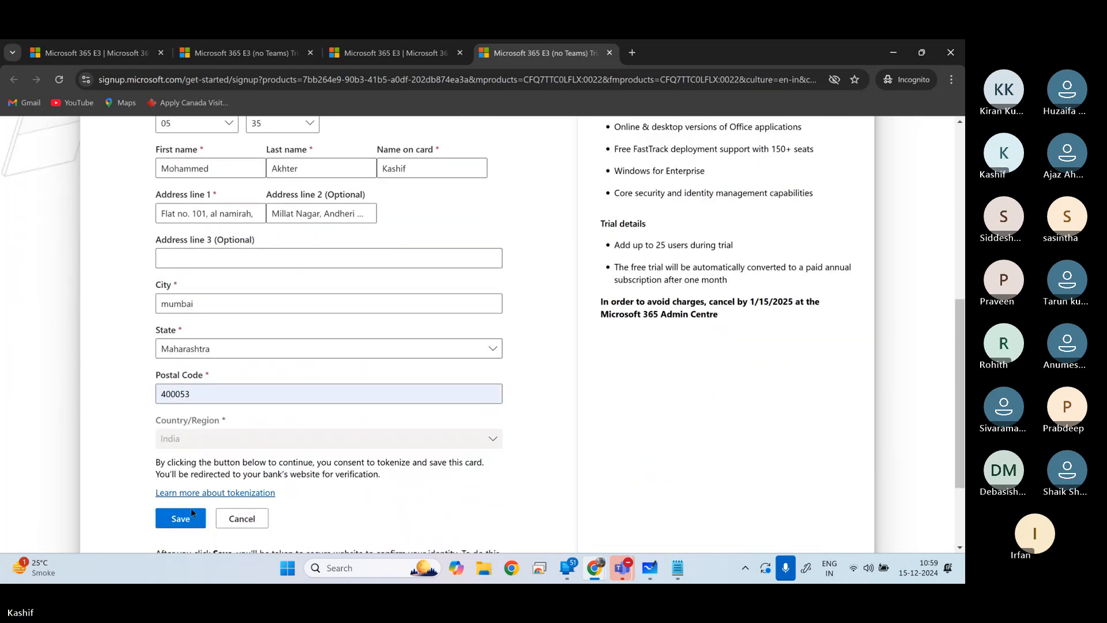
{"action": "left_click", "coordinate": [186, 525]}
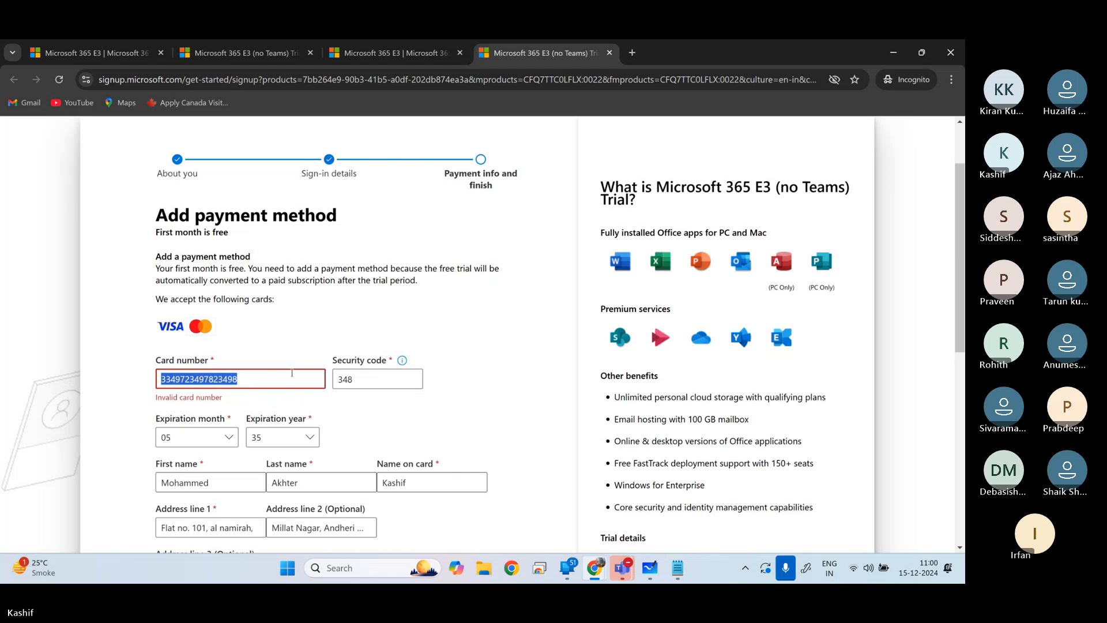
Recheck the card number and security code fields of the payment form.
{"action": "scroll", "coordinate": [356, 369], "scroll_direction": "down", "scroll_amount": 2}
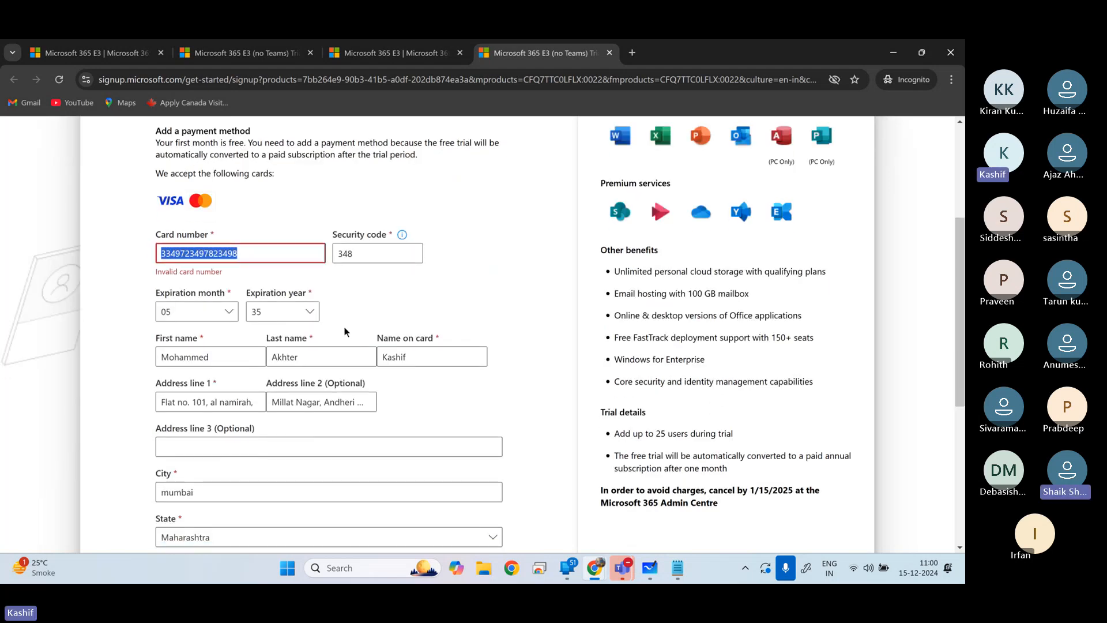
{"action": "key", "text": "Tab"}
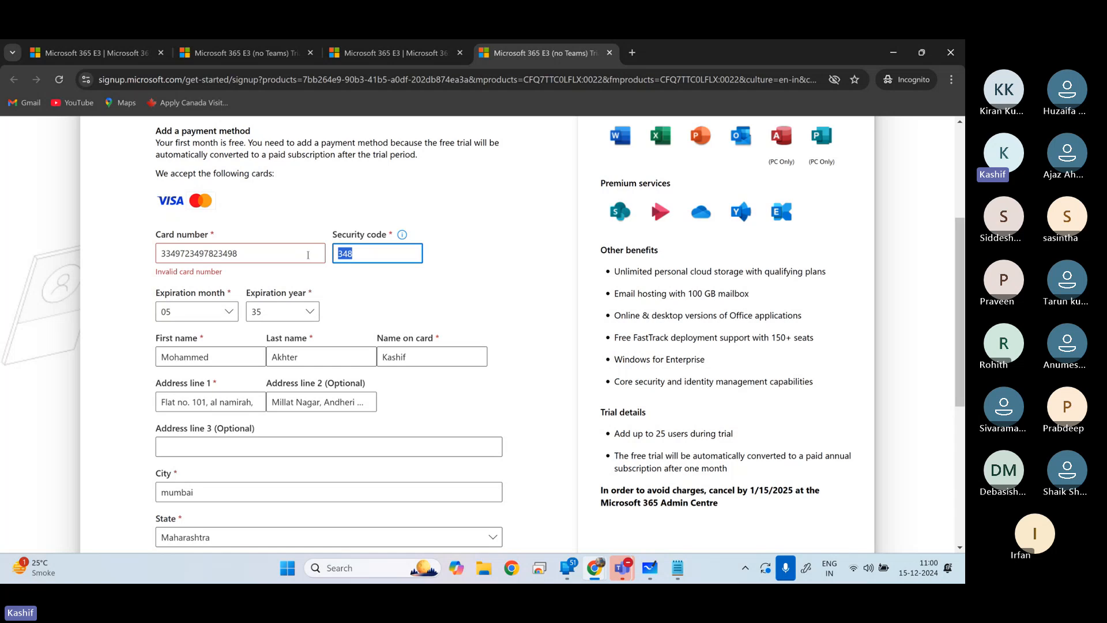
{"action": "left_click", "coordinate": [366, 252]}
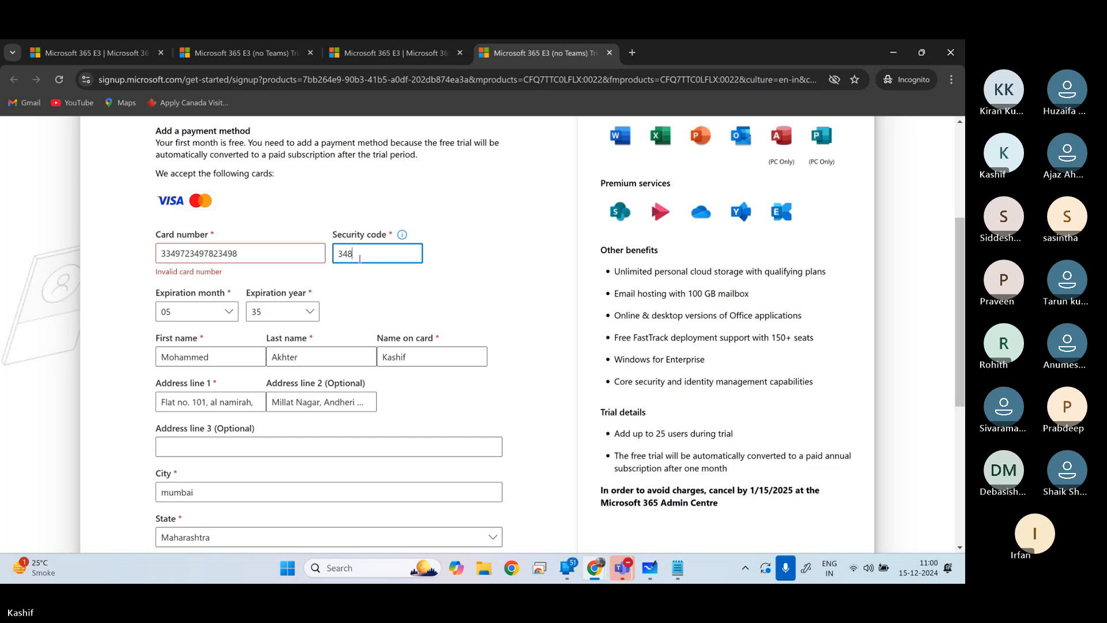
{"action": "scroll", "coordinate": [373, 282], "scroll_direction": "up", "scroll_amount": 4}
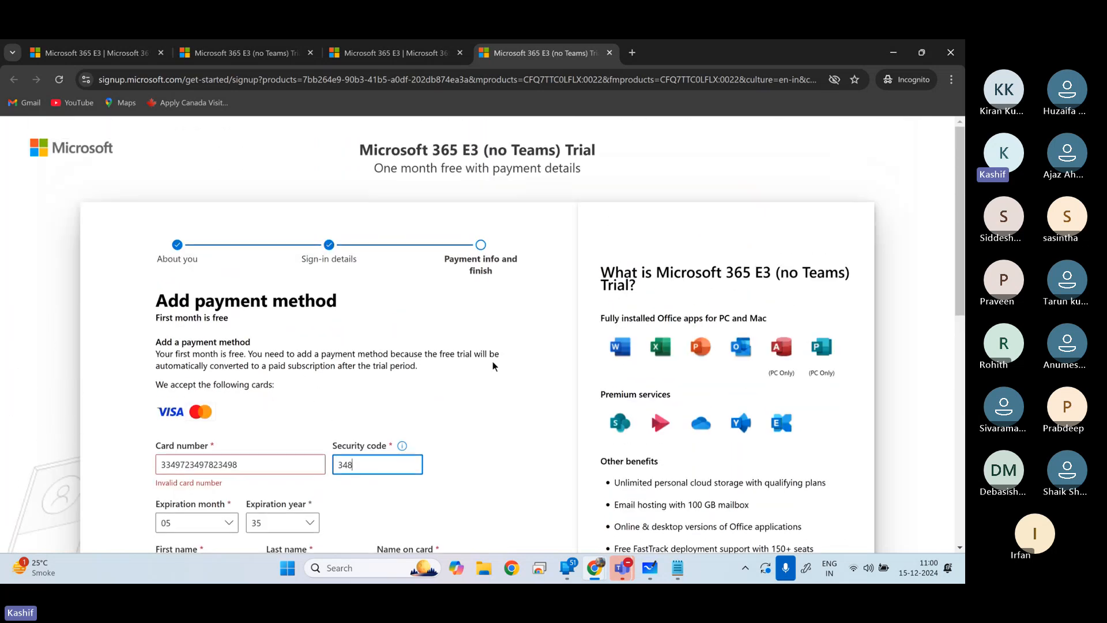
{"action": "left_click", "coordinate": [832, 160]}
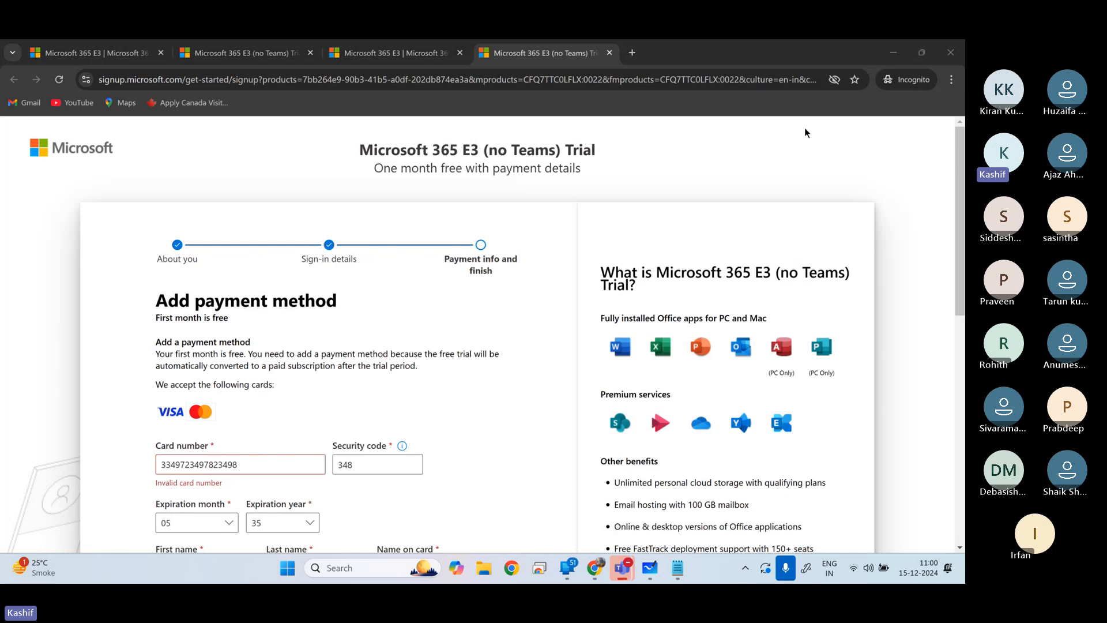
Examine which installed Office apps and premium services the Microsoft 365 E3 (no Teams) trial includes.
{"action": "left_click_drag", "start_coordinate": [600, 318], "coordinate": [778, 319]}
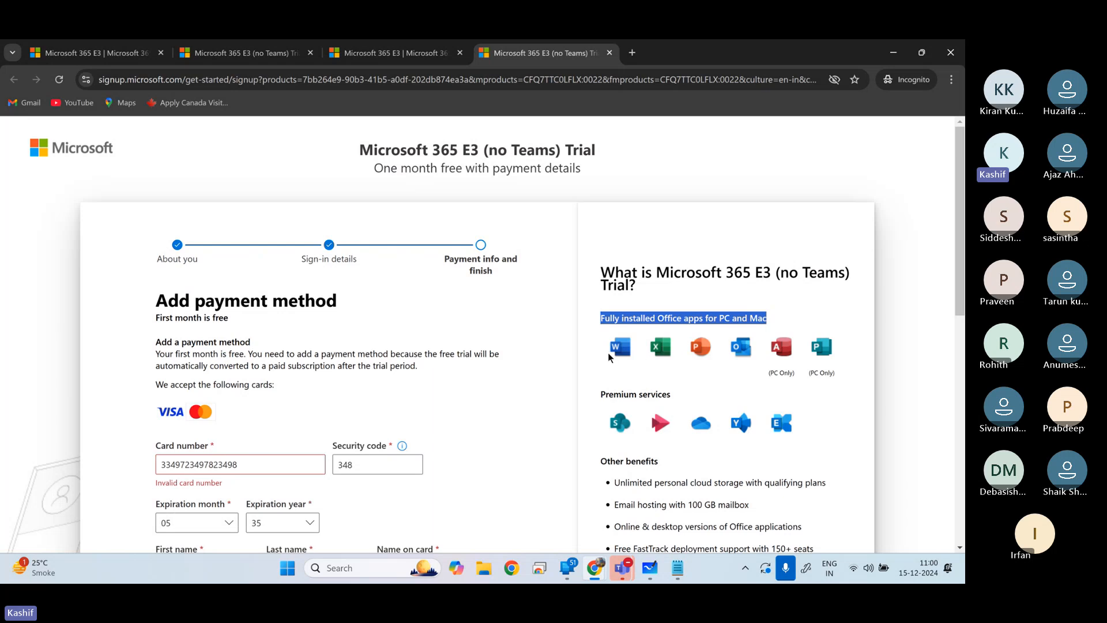
{"action": "scroll", "coordinate": [809, 358], "scroll_direction": "down", "scroll_amount": 1}
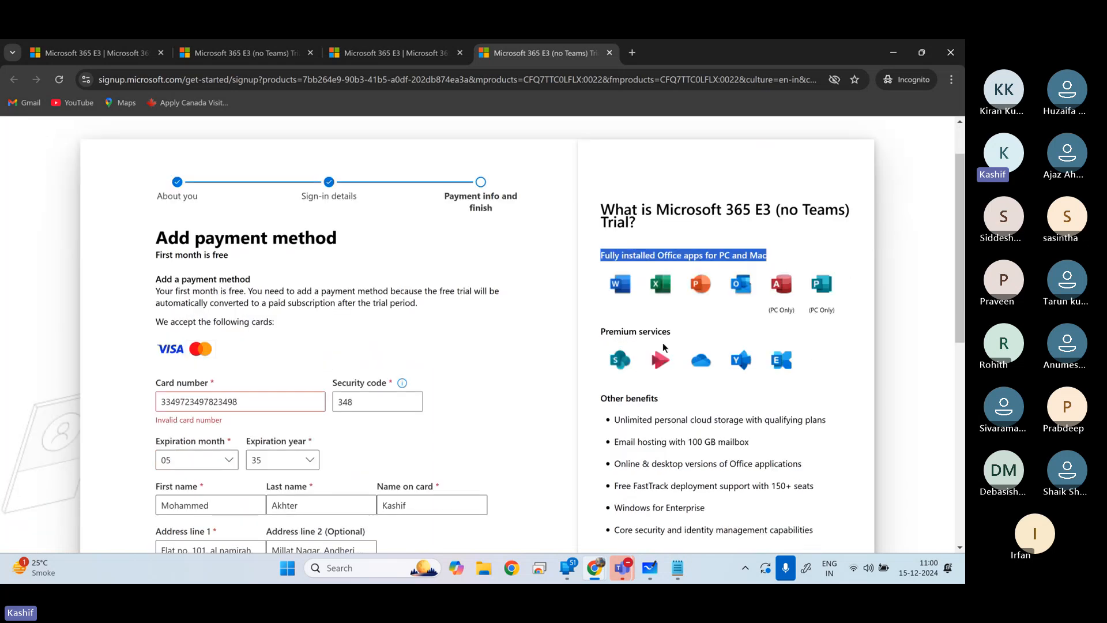
{"action": "scroll", "coordinate": [682, 369], "scroll_direction": "down", "scroll_amount": 2}
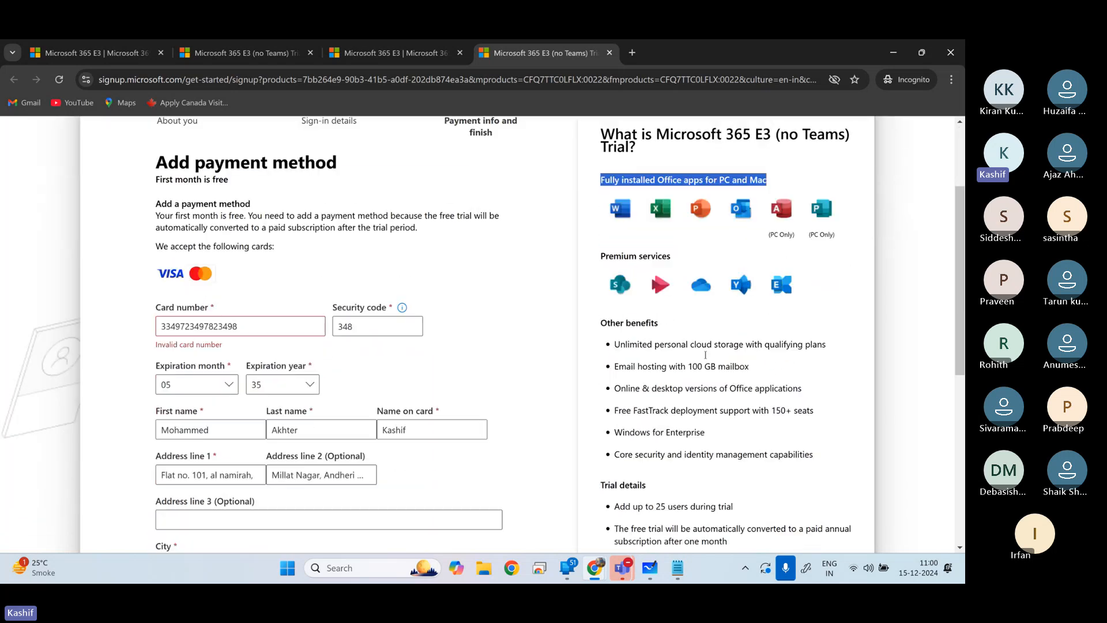
{"action": "scroll", "coordinate": [705, 355], "scroll_direction": "down", "scroll_amount": 1}
{"action": "scroll", "coordinate": [677, 408], "scroll_direction": "up", "scroll_amount": 3}
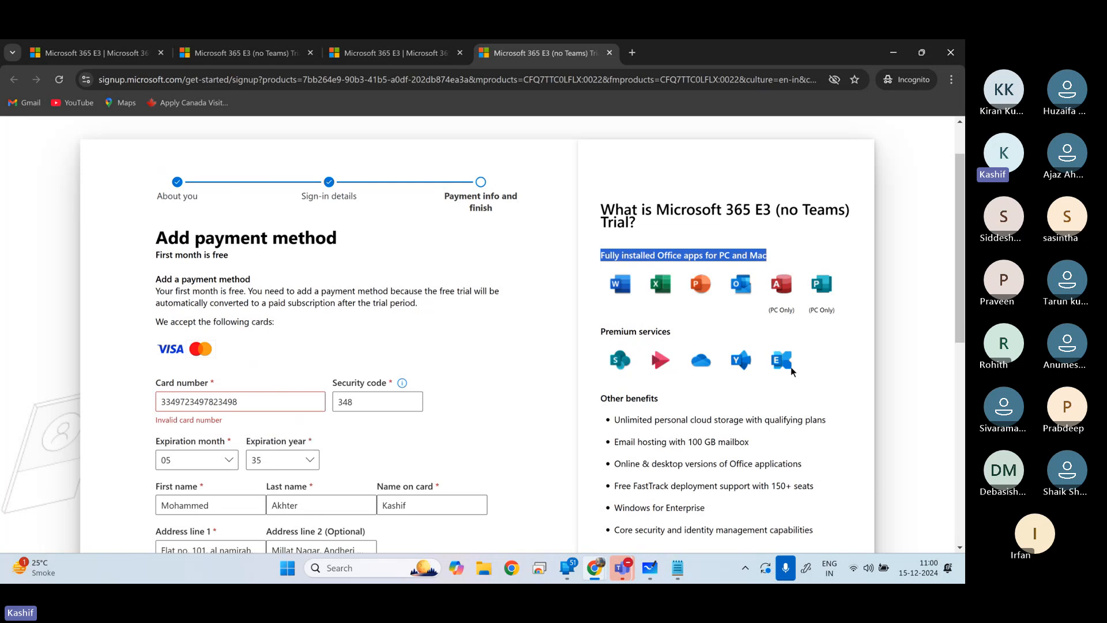
{"action": "scroll", "coordinate": [721, 374], "scroll_direction": "down", "scroll_amount": 1}
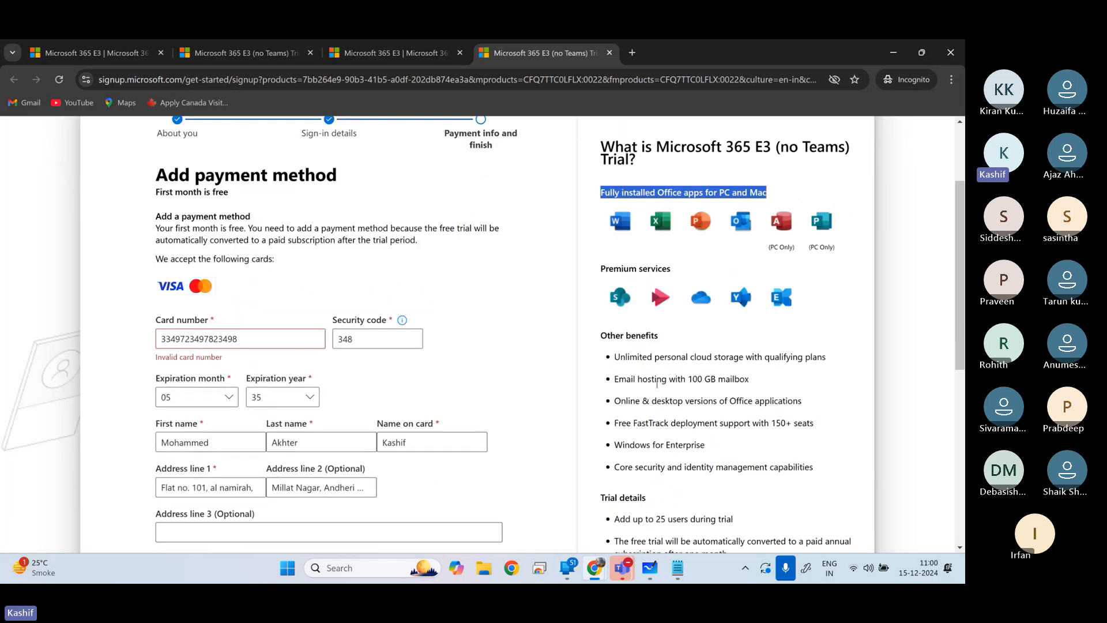
{"action": "scroll", "coordinate": [700, 376], "scroll_direction": "down", "scroll_amount": 2}
{"action": "scroll", "coordinate": [663, 377], "scroll_direction": "up", "scroll_amount": 2}
Go through the plan's other benefits, covering mailbox, cloud storage, Office versions, FastTrack support, Windows for Enterprise and security.
{"action": "left_click_drag", "start_coordinate": [617, 379], "coordinate": [747, 379]}
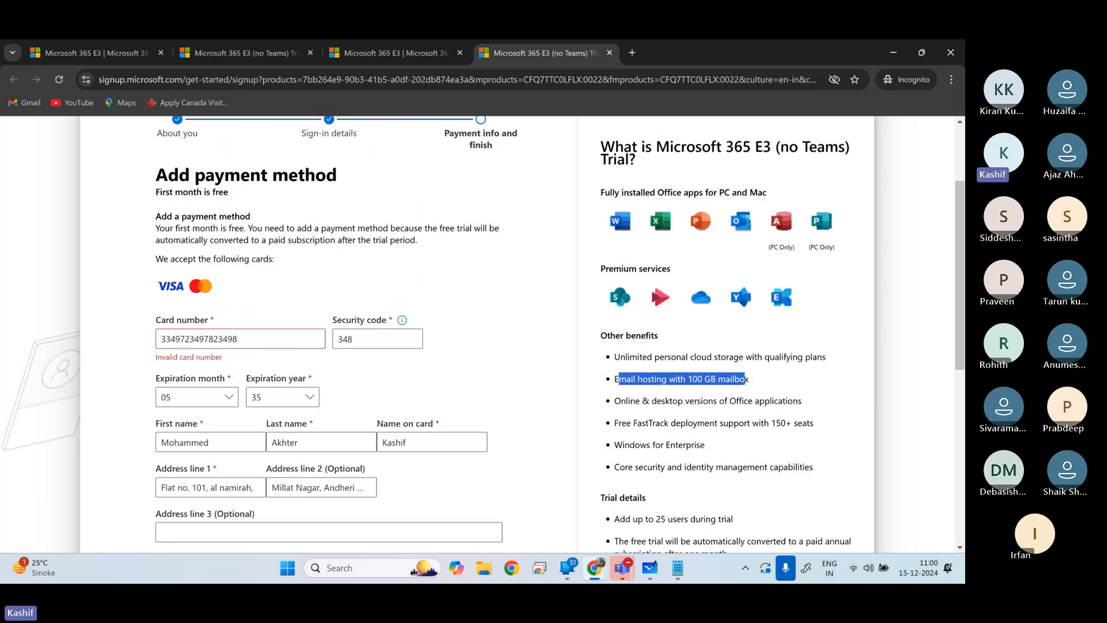
{"action": "left_click_drag", "start_coordinate": [638, 357], "coordinate": [835, 365]}
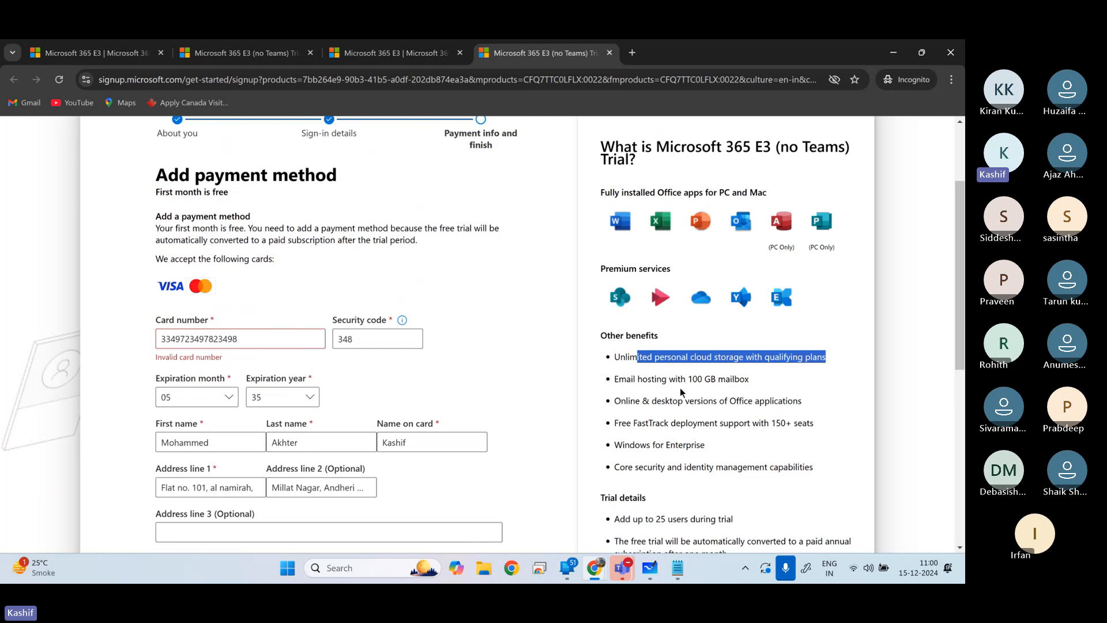
{"action": "left_click_drag", "start_coordinate": [647, 401], "coordinate": [802, 401]}
{"action": "scroll", "coordinate": [668, 385], "scroll_direction": "down", "scroll_amount": 1}
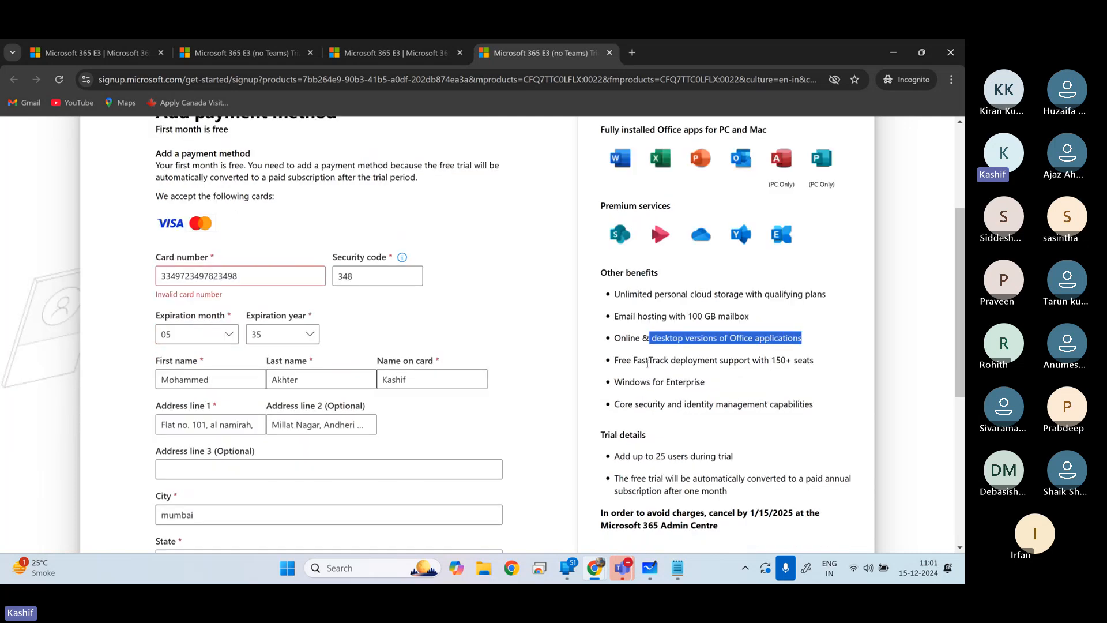
{"action": "left_click_drag", "start_coordinate": [631, 362], "coordinate": [812, 365]}
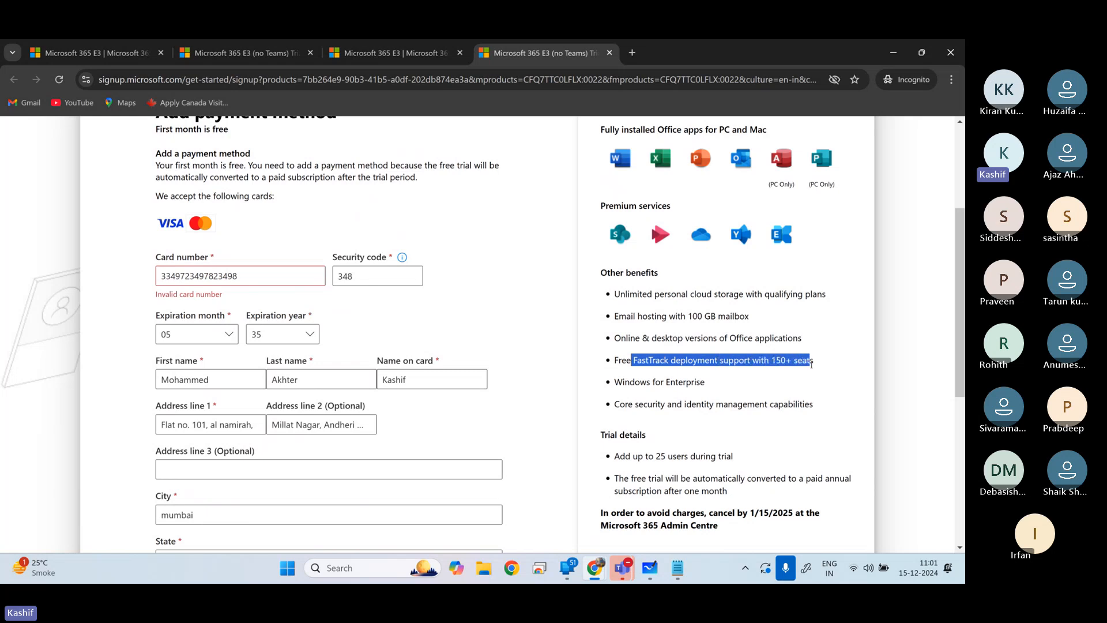
{"action": "left_click_drag", "start_coordinate": [622, 382], "coordinate": [703, 382]}
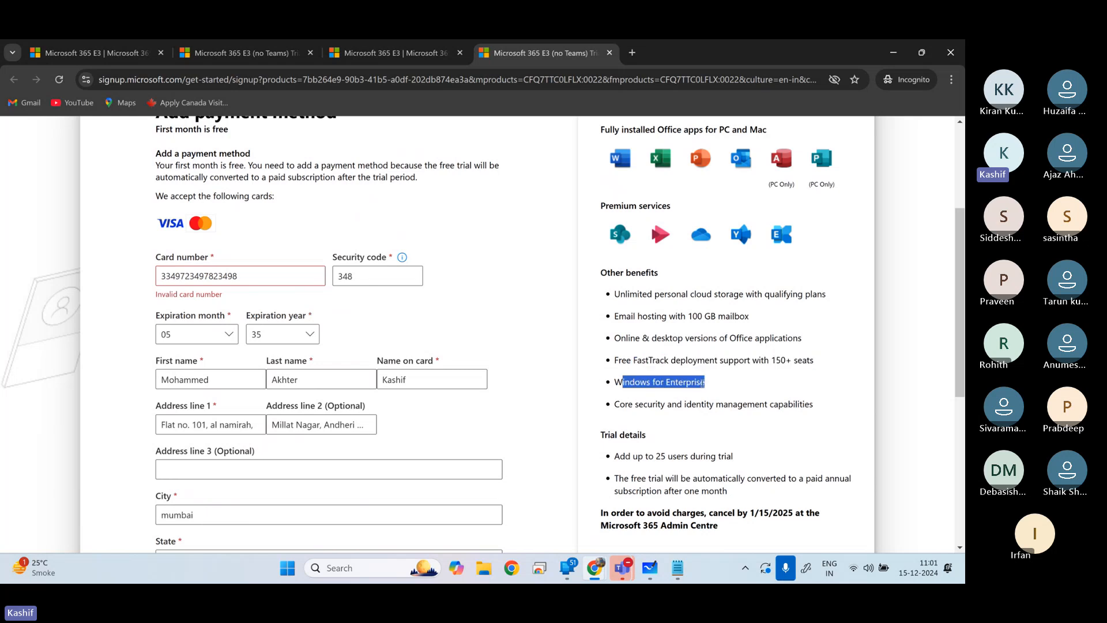
{"action": "left_click_drag", "start_coordinate": [628, 405], "coordinate": [713, 405]}
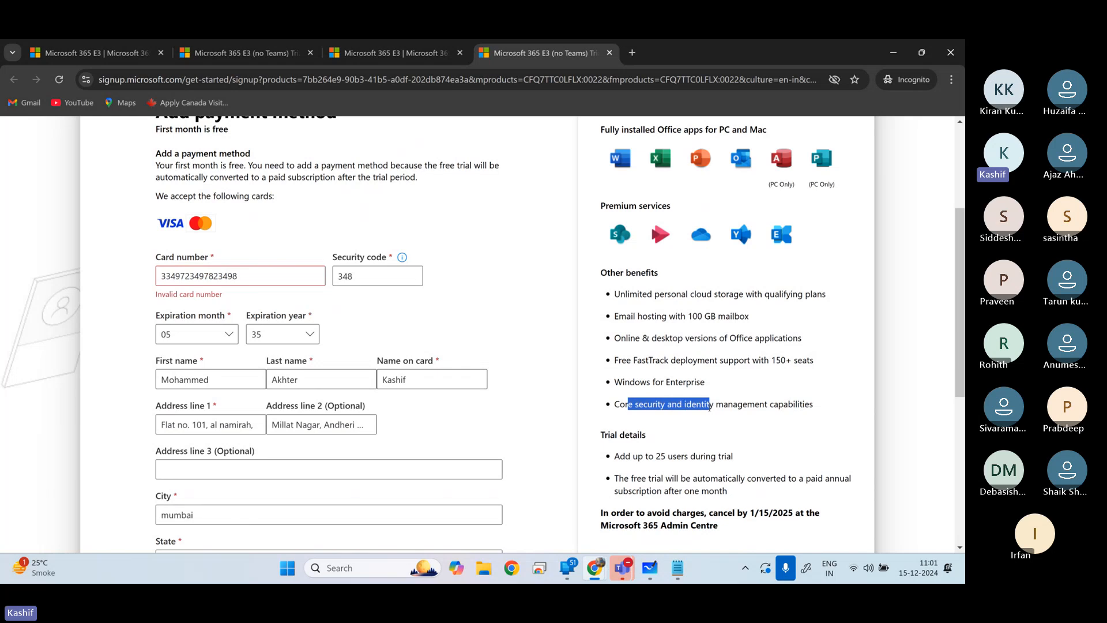
Review the trial details for the user limit, conversion to a paid subscription and cancellation deadline.
{"action": "scroll", "coordinate": [712, 405], "scroll_direction": "down", "scroll_amount": 1}
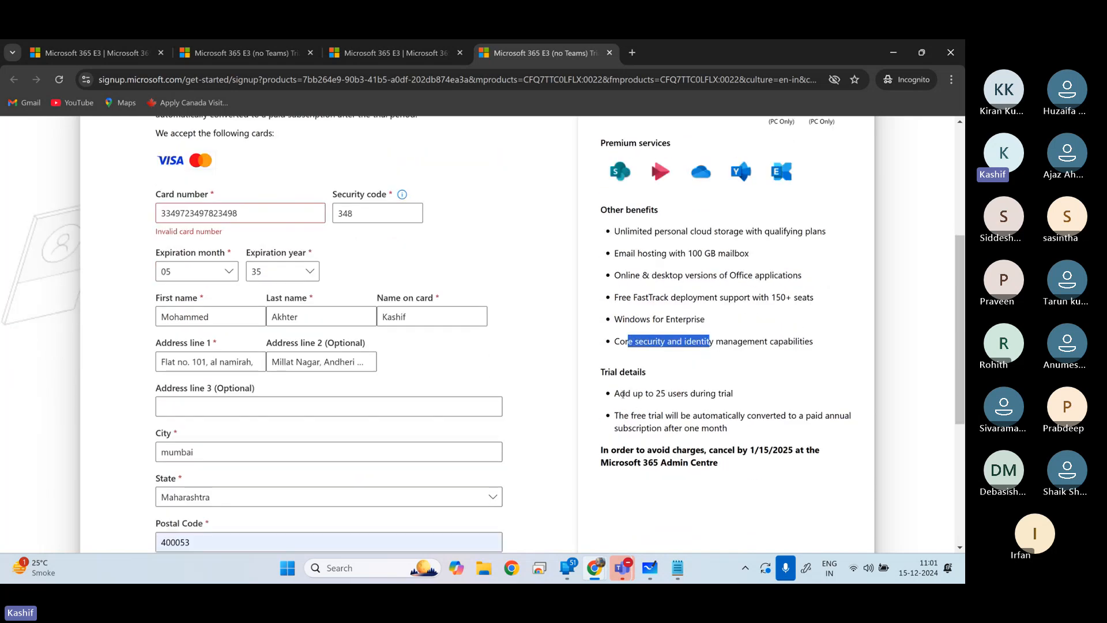
{"action": "left_click_drag", "start_coordinate": [625, 394], "coordinate": [721, 397]}
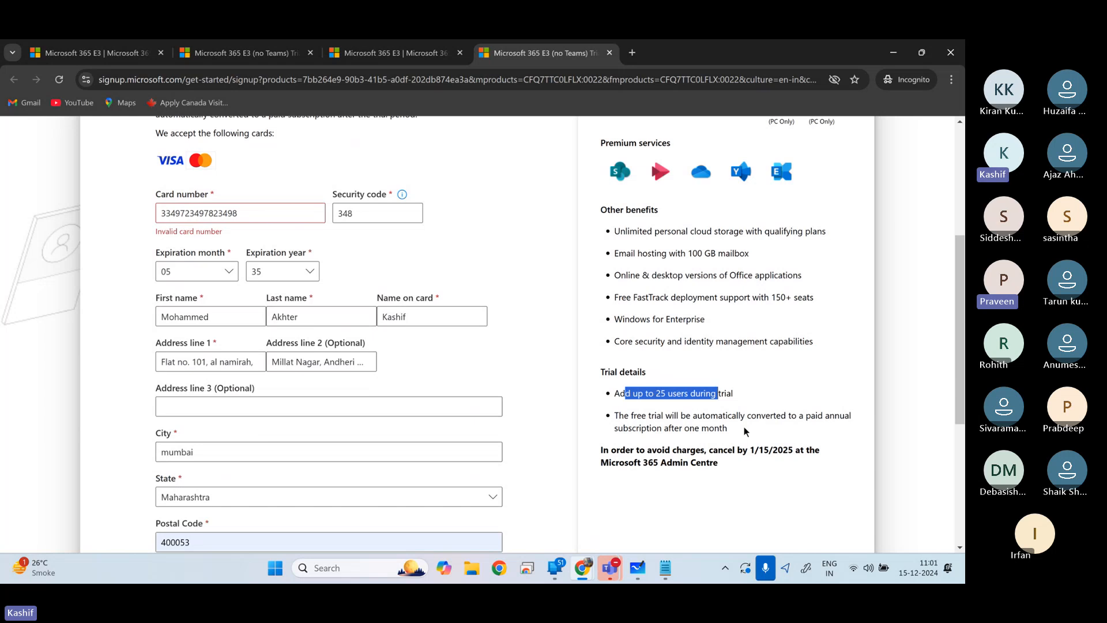
{"action": "scroll", "coordinate": [522, 345], "scroll_direction": "down", "scroll_amount": 3}
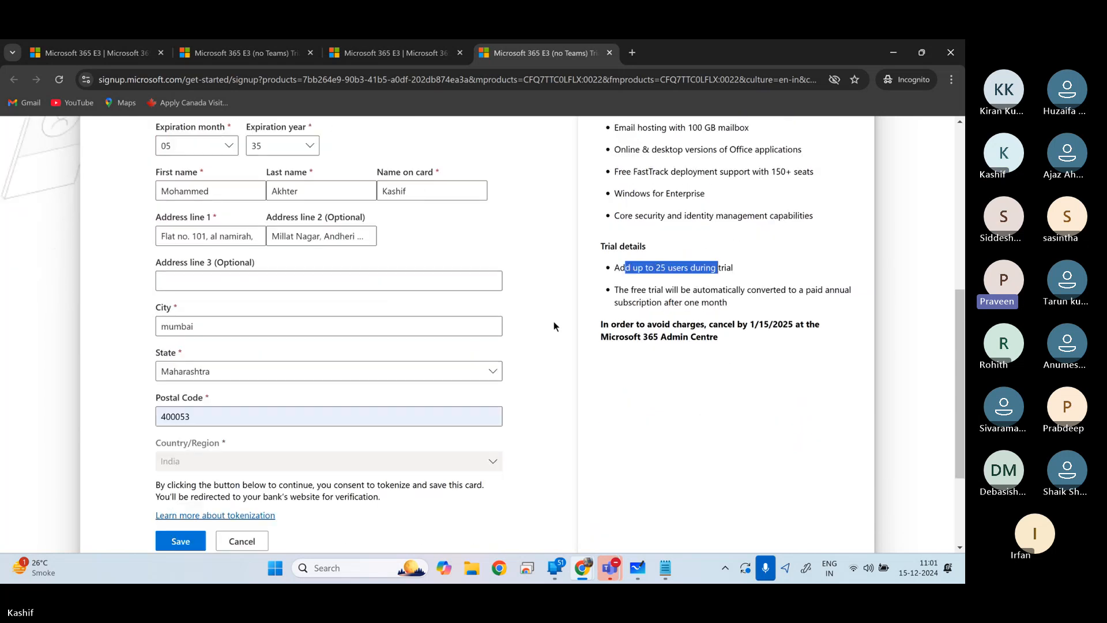
Highlight the notice below the trial details about cancelling at the Microsoft 365 Admin Centre to avoid charges.
{"action": "scroll", "coordinate": [547, 369], "scroll_direction": "up", "scroll_amount": 4}
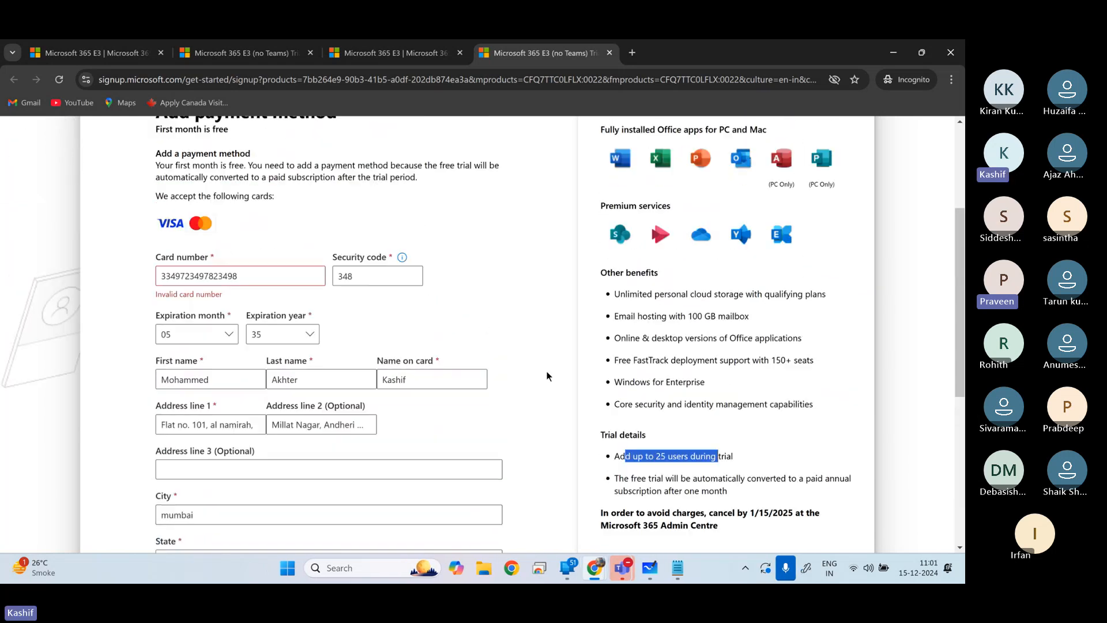
{"action": "scroll", "coordinate": [462, 433], "scroll_direction": "down", "scroll_amount": 2}
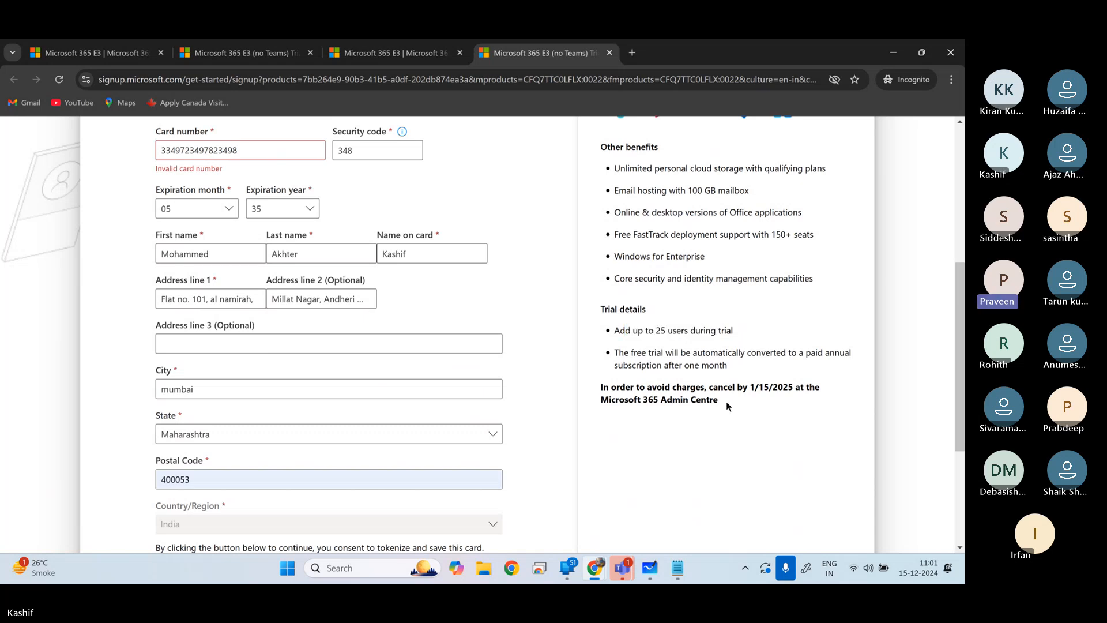
{"action": "mouse_move", "coordinate": [726, 402]}
{"action": "left_mouse_down"}
{"action": "mouse_move", "coordinate": [598, 392]}
{"action": "mouse_move", "coordinate": [728, 397]}
{"action": "left_mouse_up"}
{"action": "left_click", "coordinate": [600, 389]}
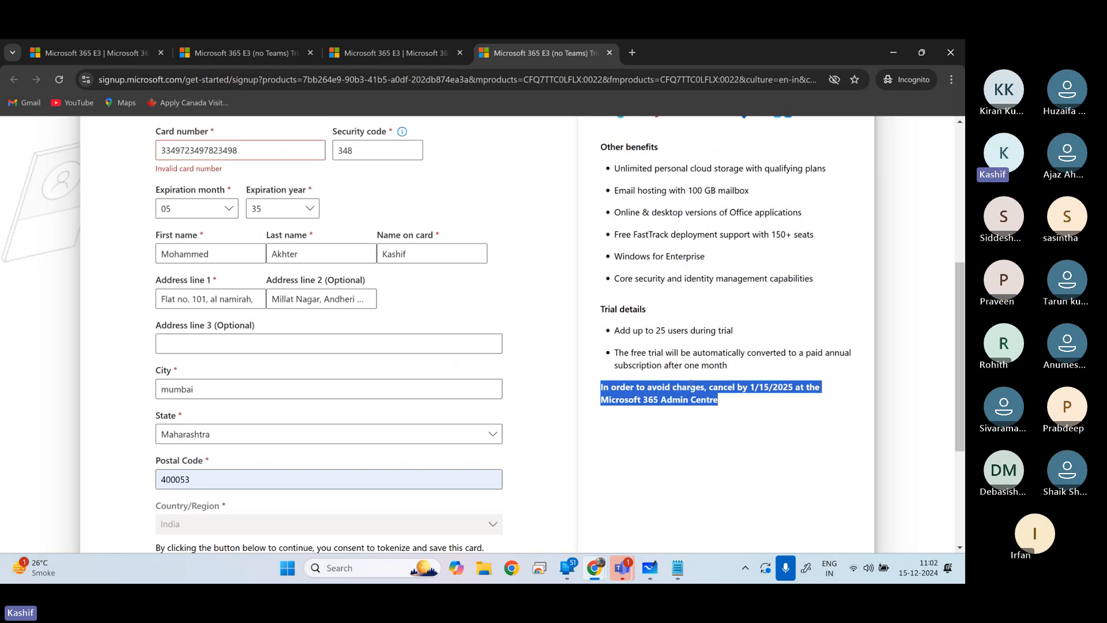
{"action": "left_click", "coordinate": [719, 403]}
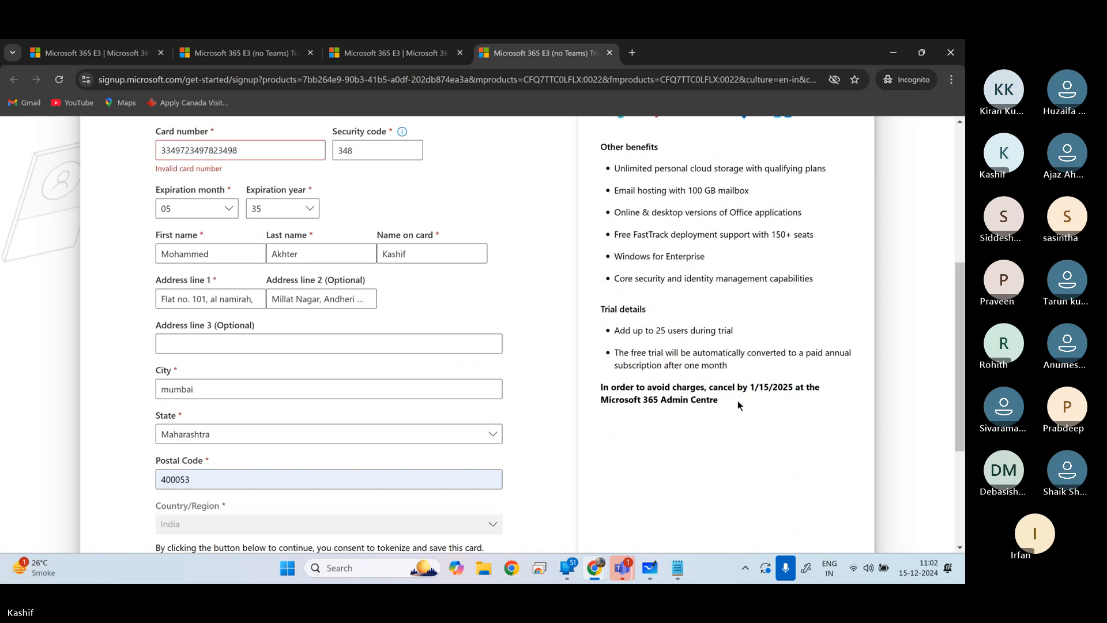
{"action": "left_click_drag", "start_coordinate": [590, 388], "coordinate": [708, 400]}
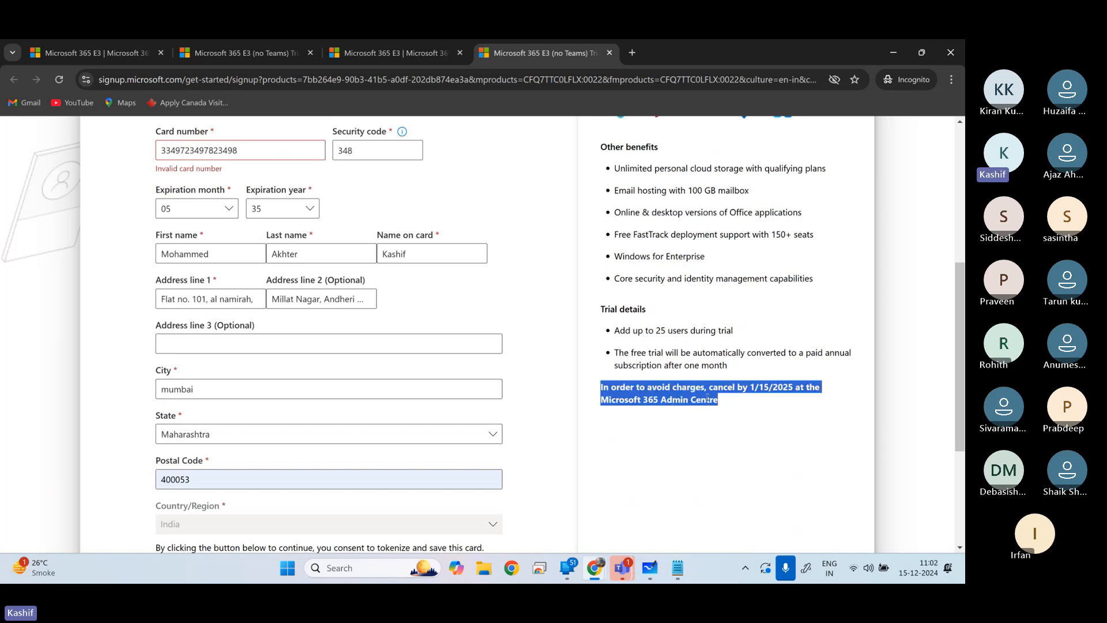
{"action": "left_click", "coordinate": [625, 396]}
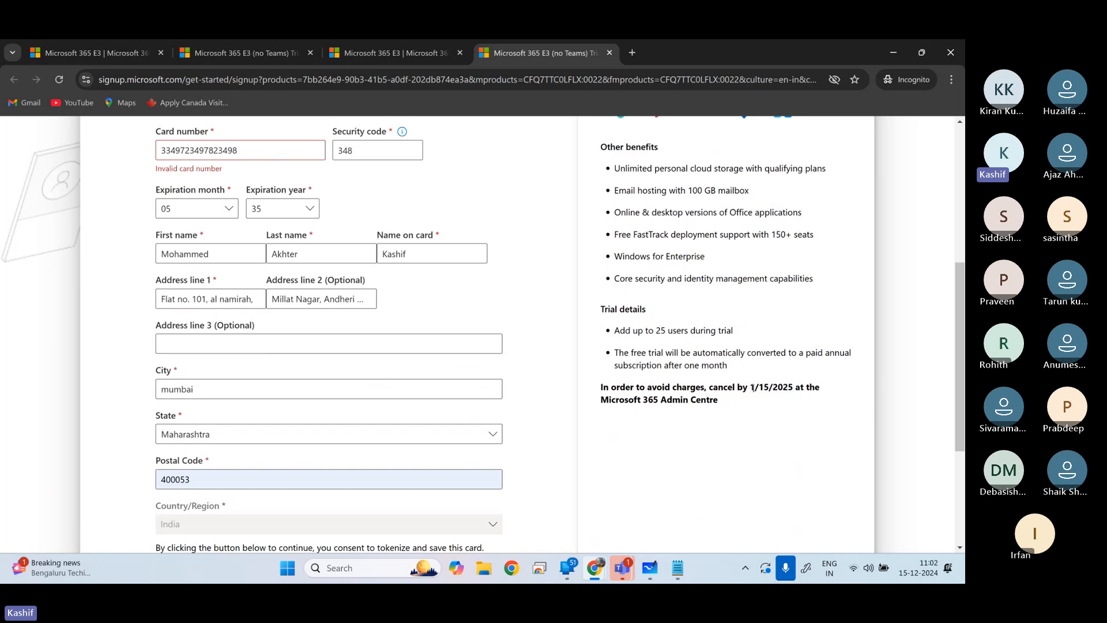
Highlight only the deadline date within the trial's cancellation notice.
{"action": "left_click_drag", "start_coordinate": [752, 388], "coordinate": [797, 387]}
{"action": "left_click", "coordinate": [796, 387]}
{"action": "left_click_drag", "start_coordinate": [751, 387], "coordinate": [793, 388]}
{"action": "scroll", "coordinate": [568, 351], "scroll_direction": "up", "scroll_amount": 5}
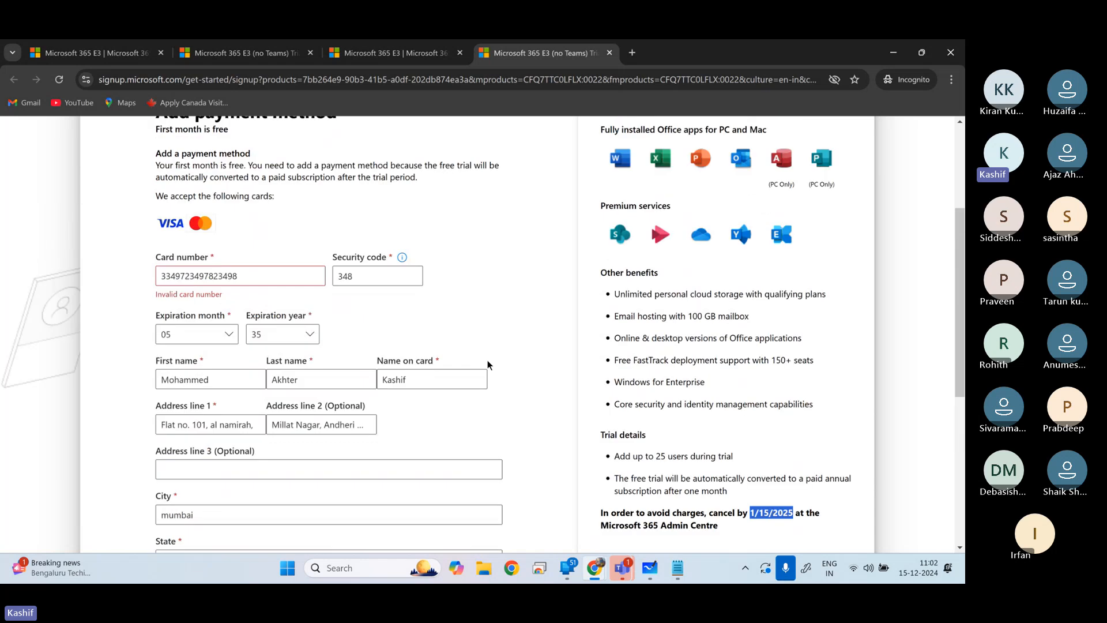
{"action": "scroll", "coordinate": [565, 360], "scroll_direction": "down", "scroll_amount": 3}
{"action": "scroll", "coordinate": [685, 406], "scroll_direction": "down", "scroll_amount": 2}
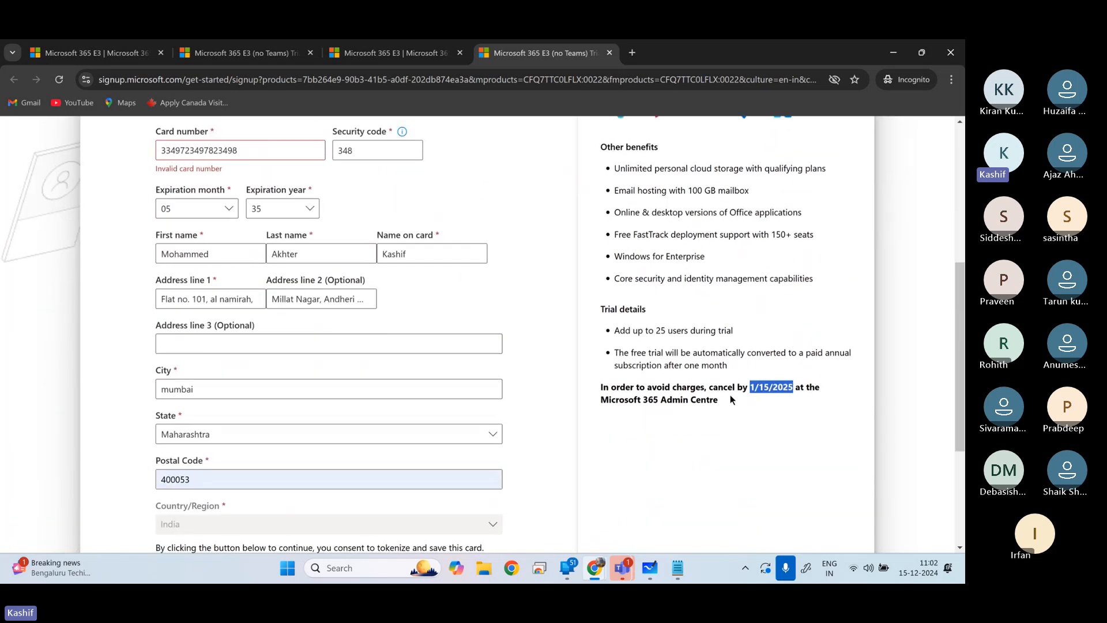
Reread the full cancellation notice and mark its deadline date again.
{"action": "left_click", "coordinate": [733, 410]}
{"action": "left_click_drag", "start_coordinate": [733, 411], "coordinate": [589, 390]}
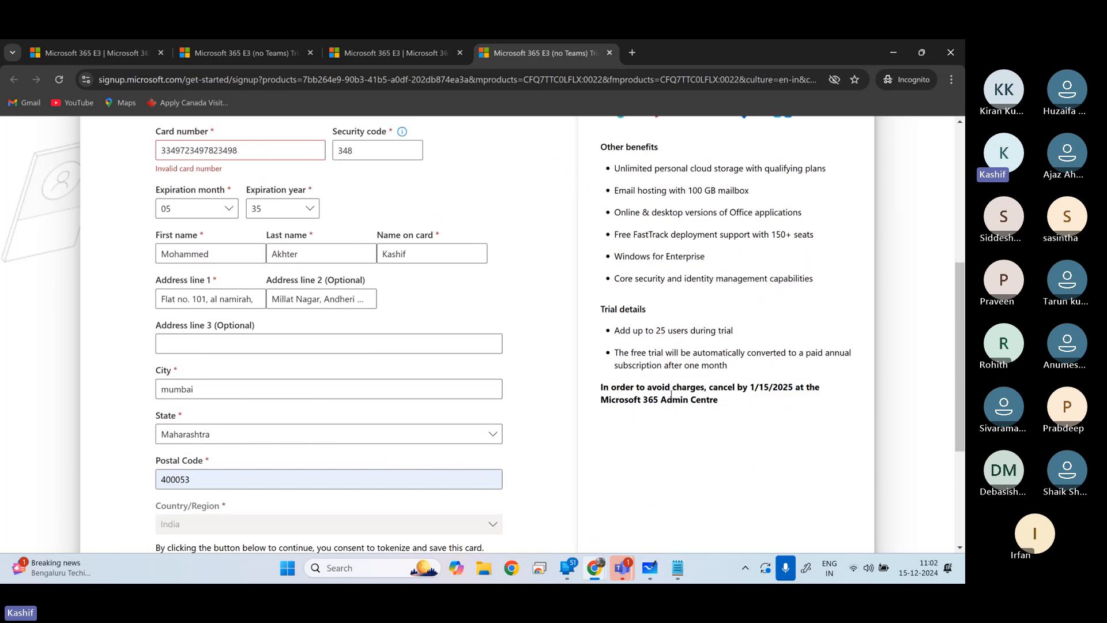
{"action": "triple_click", "coordinate": [707, 398]}
{"action": "left_click", "coordinate": [708, 398]}
{"action": "left_click_drag", "start_coordinate": [731, 409], "coordinate": [591, 386]}
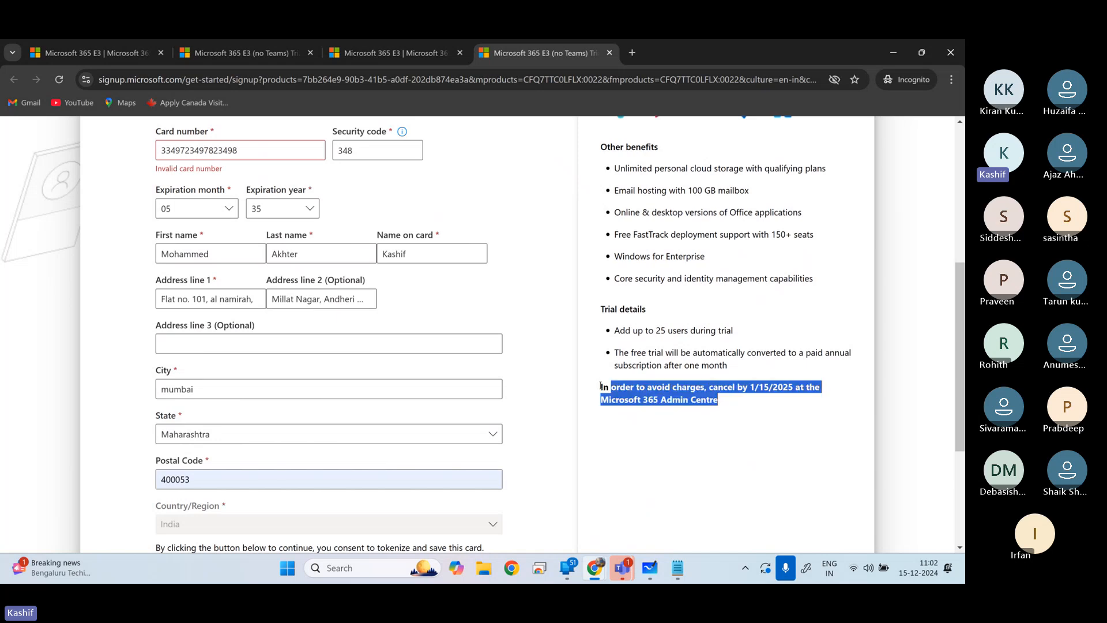
{"action": "left_click", "coordinate": [746, 387]}
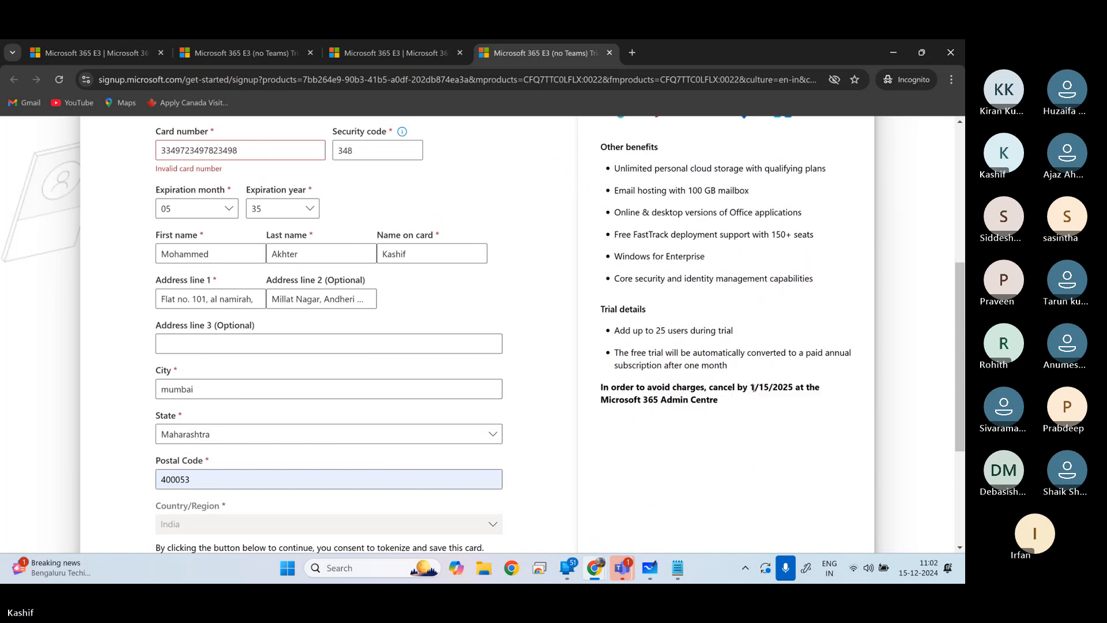
{"action": "mouse_move", "coordinate": [752, 387]}
{"action": "left_mouse_down"}
{"action": "mouse_move", "coordinate": [793, 386]}
{"action": "mouse_move", "coordinate": [740, 386]}
{"action": "mouse_move", "coordinate": [749, 381]}
{"action": "left_mouse_up"}
{"action": "left_click", "coordinate": [793, 385]}
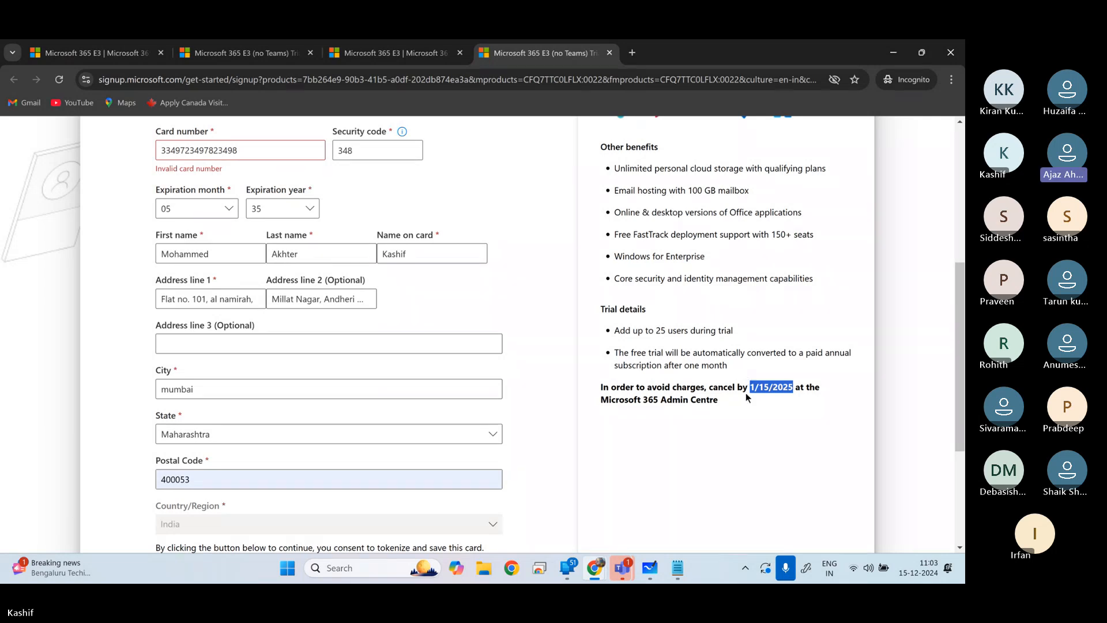
{"action": "scroll", "coordinate": [745, 406], "scroll_direction": "up", "scroll_amount": 1}
{"action": "scroll", "coordinate": [743, 414], "scroll_direction": "down", "scroll_amount": 1}
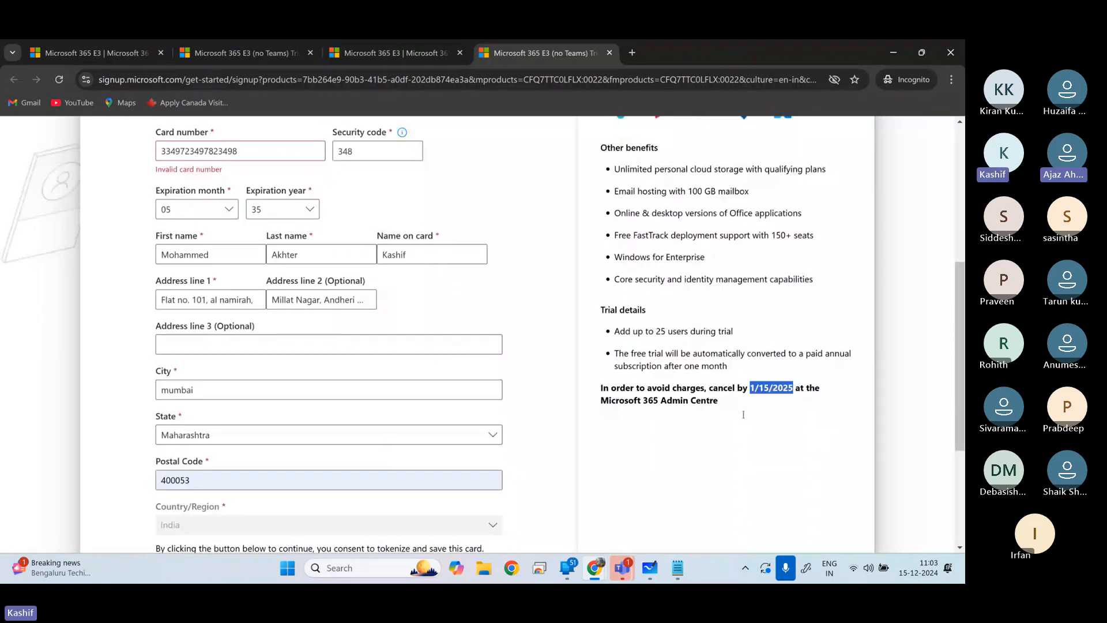
{"action": "scroll", "coordinate": [743, 414], "scroll_direction": "down", "scroll_amount": 2}
{"action": "scroll", "coordinate": [743, 410], "scroll_direction": "down", "scroll_amount": 1}
{"action": "scroll", "coordinate": [743, 410], "scroll_direction": "up", "scroll_amount": 6}
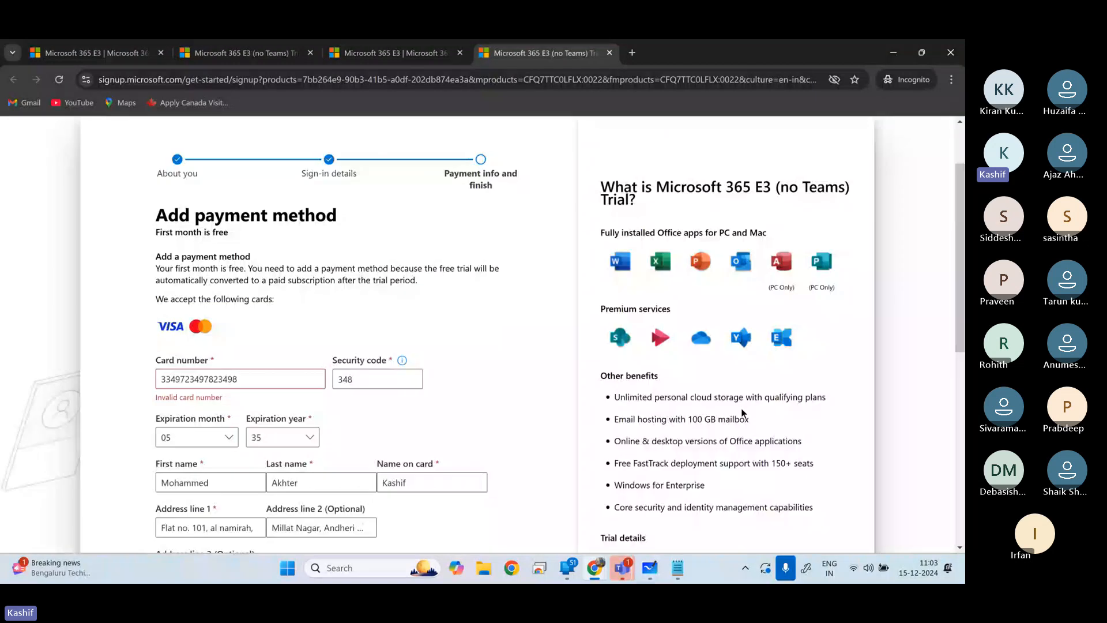
{"action": "scroll", "coordinate": [743, 412], "scroll_direction": "up", "scroll_amount": 2}
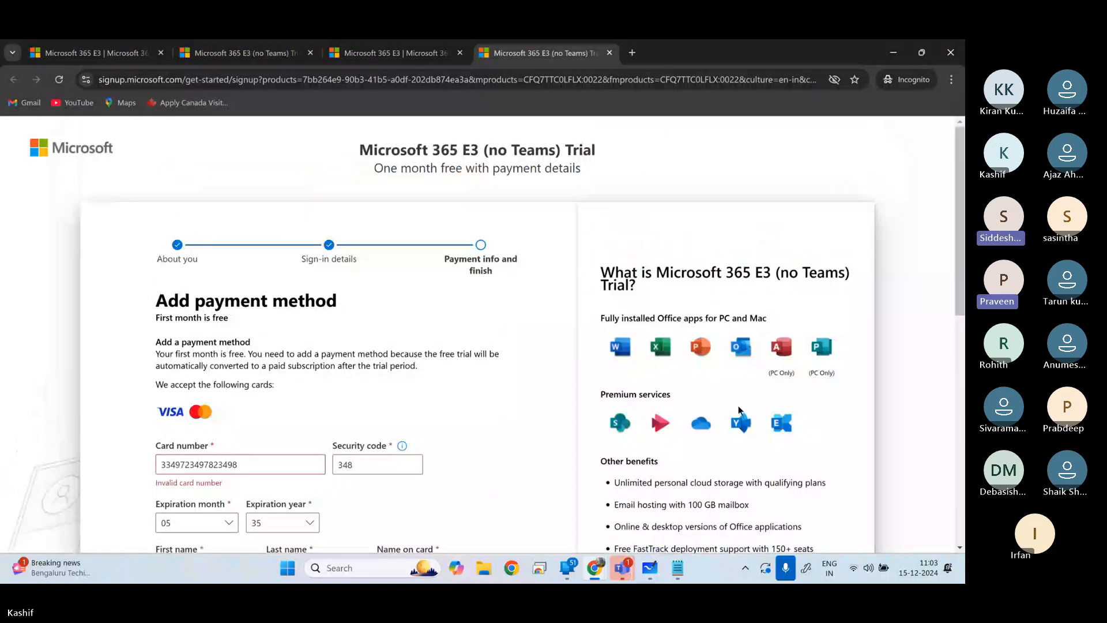
{"action": "scroll", "coordinate": [739, 410], "scroll_direction": "down", "scroll_amount": 5}
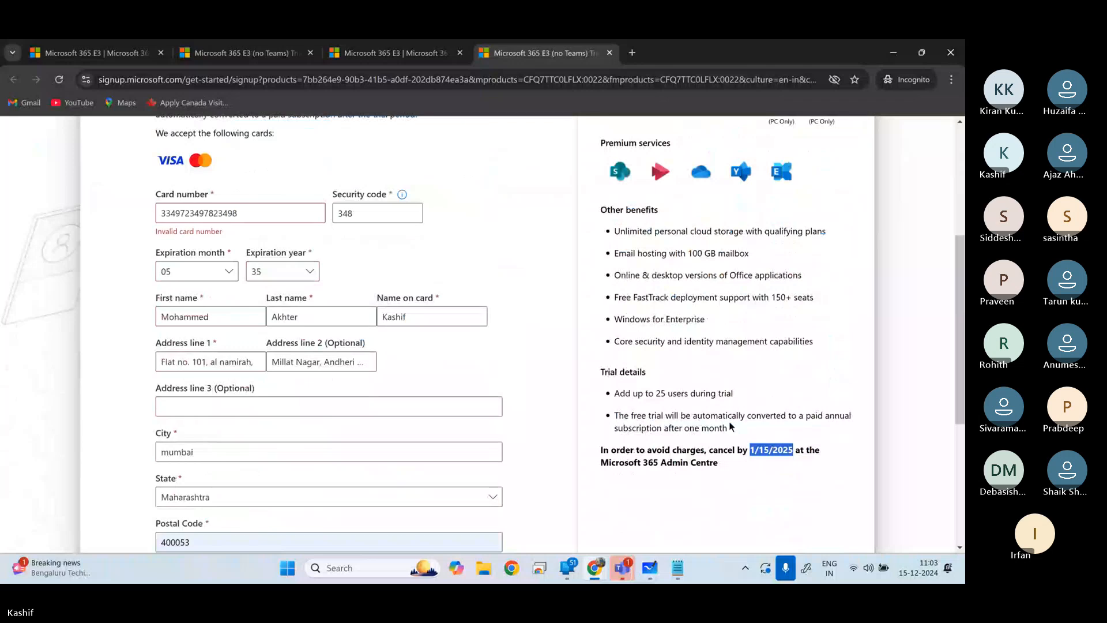
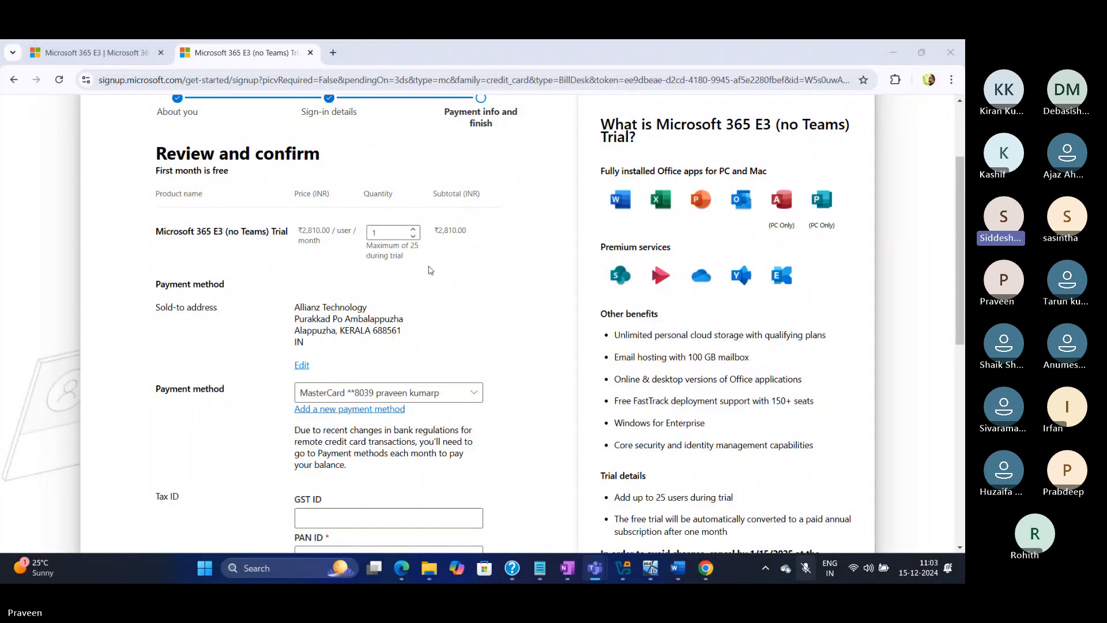
Check the order's price, payment method, tax ID and summary, and save the prefilled PAN tax ID.
{"action": "scroll", "coordinate": [419, 266], "scroll_direction": "down", "scroll_amount": 5}
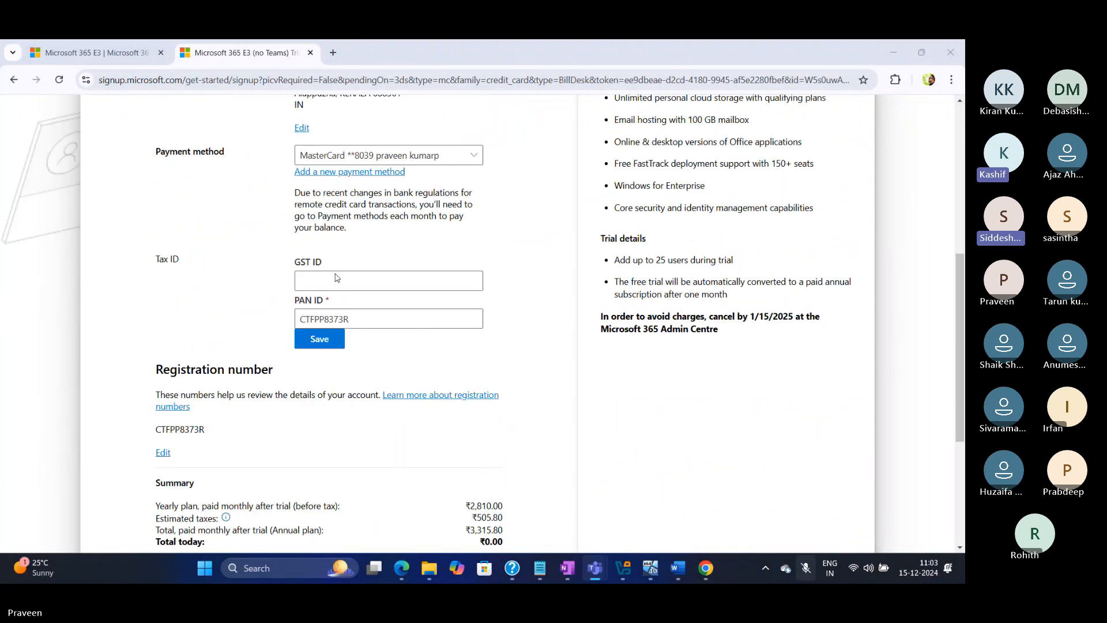
{"action": "scroll", "coordinate": [338, 278], "scroll_direction": "up", "scroll_amount": 3}
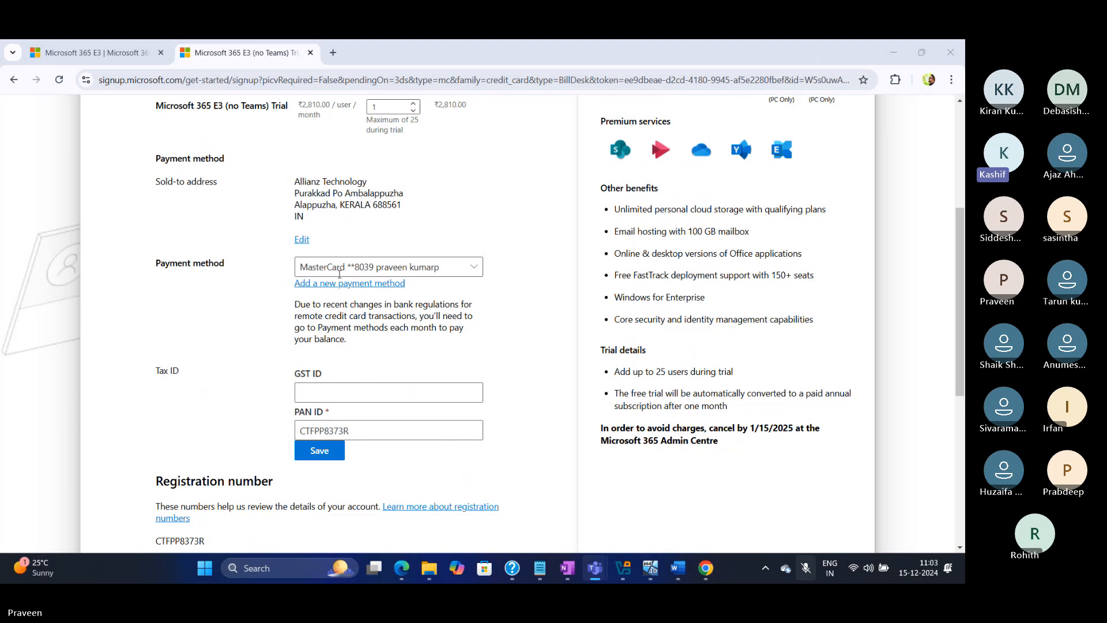
{"action": "scroll", "coordinate": [339, 273], "scroll_direction": "down", "scroll_amount": 2}
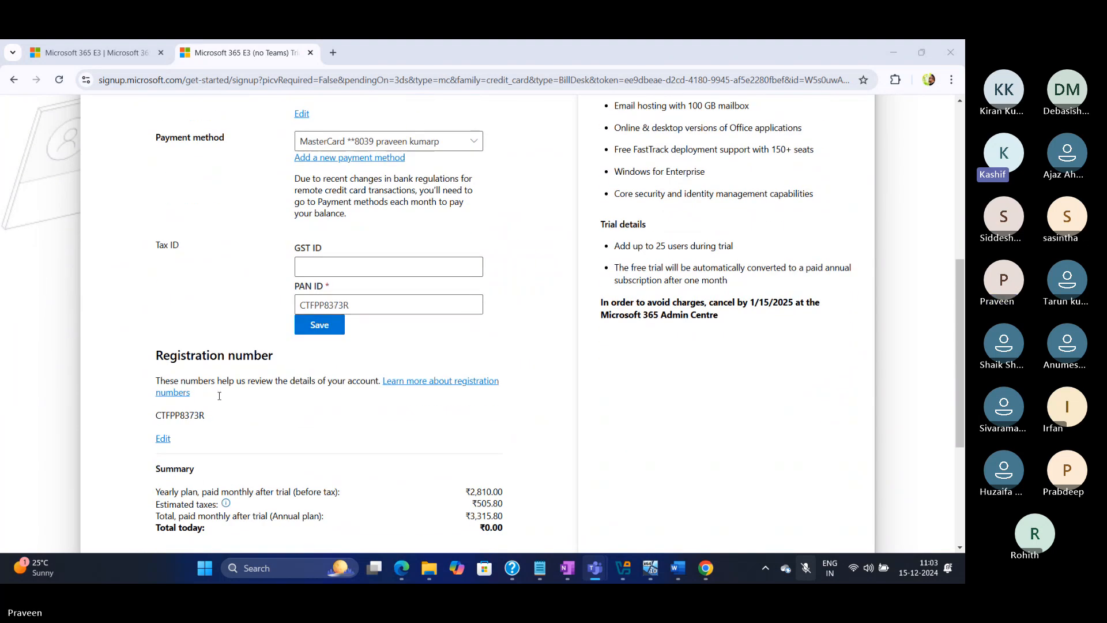
{"action": "scroll", "coordinate": [242, 403], "scroll_direction": "down", "scroll_amount": 3}
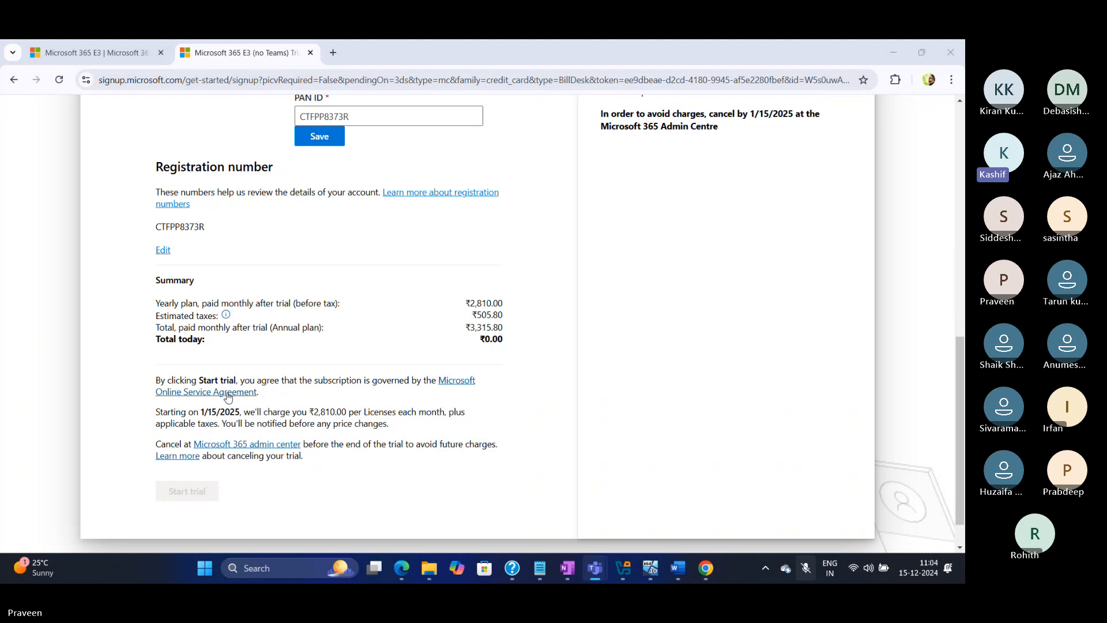
{"action": "scroll", "coordinate": [245, 396], "scroll_direction": "down", "scroll_amount": 1}
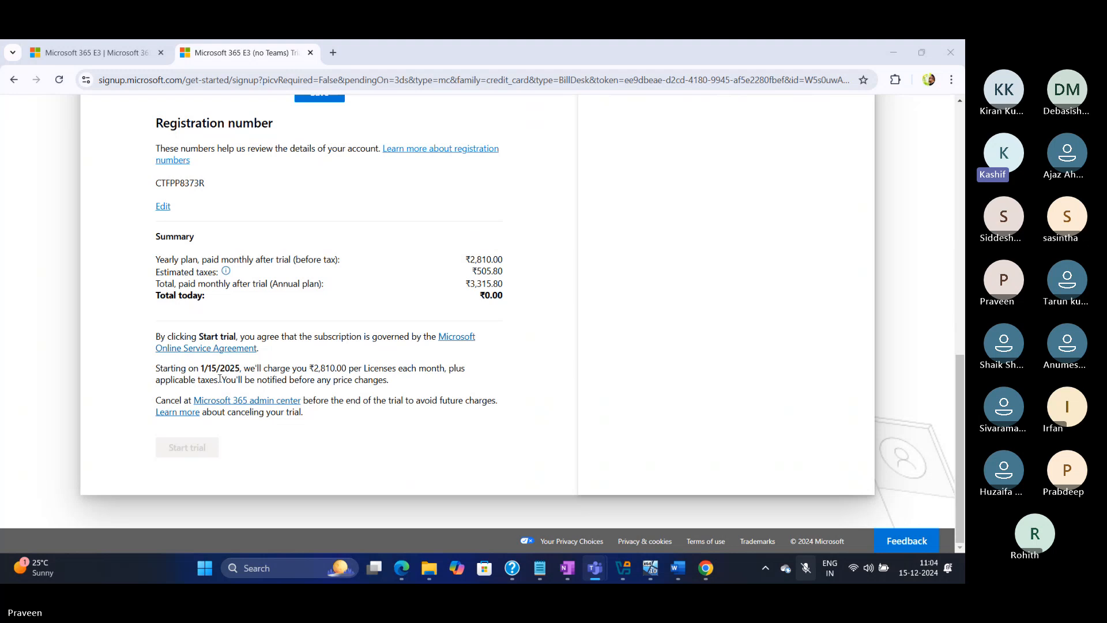
{"action": "scroll", "coordinate": [309, 370], "scroll_direction": "up", "scroll_amount": 10}
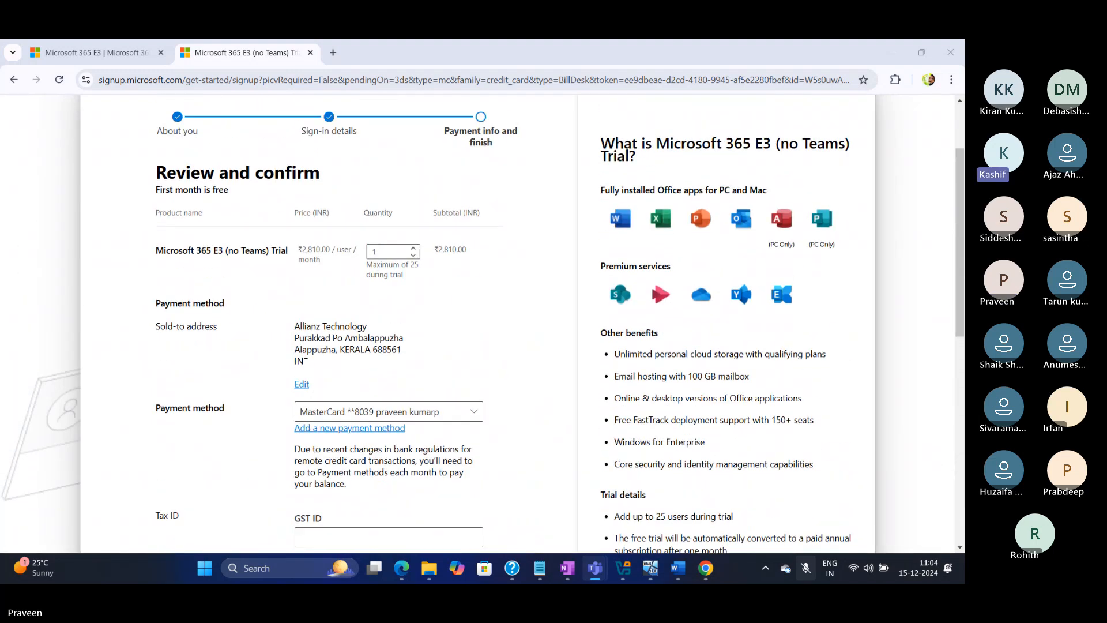
{"action": "scroll", "coordinate": [311, 323], "scroll_direction": "down", "scroll_amount": 5}
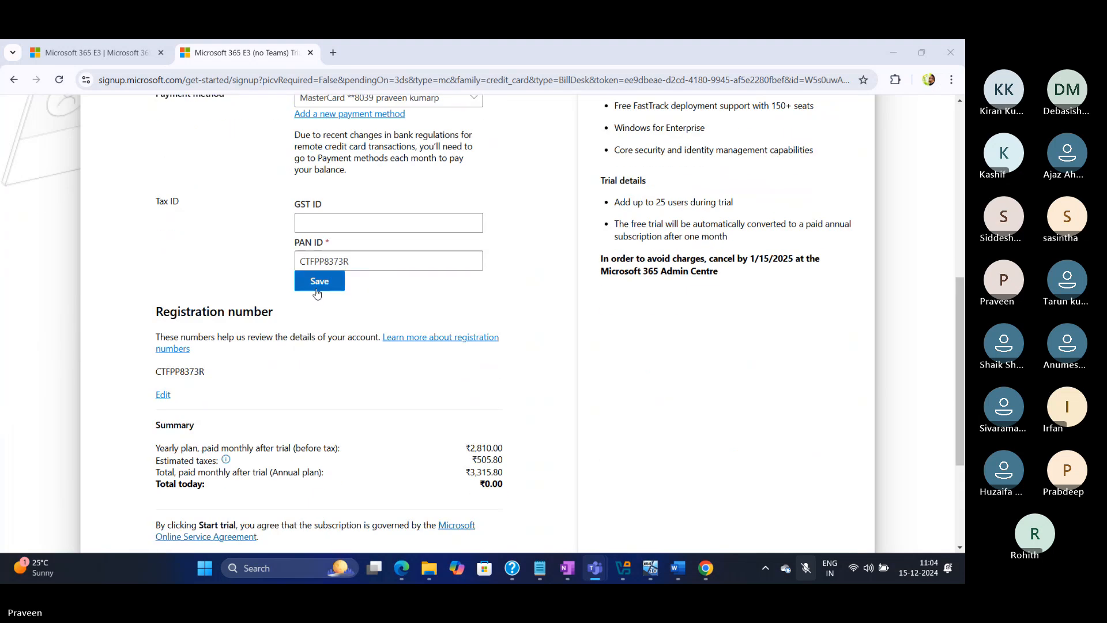
{"action": "left_click", "coordinate": [319, 283]}
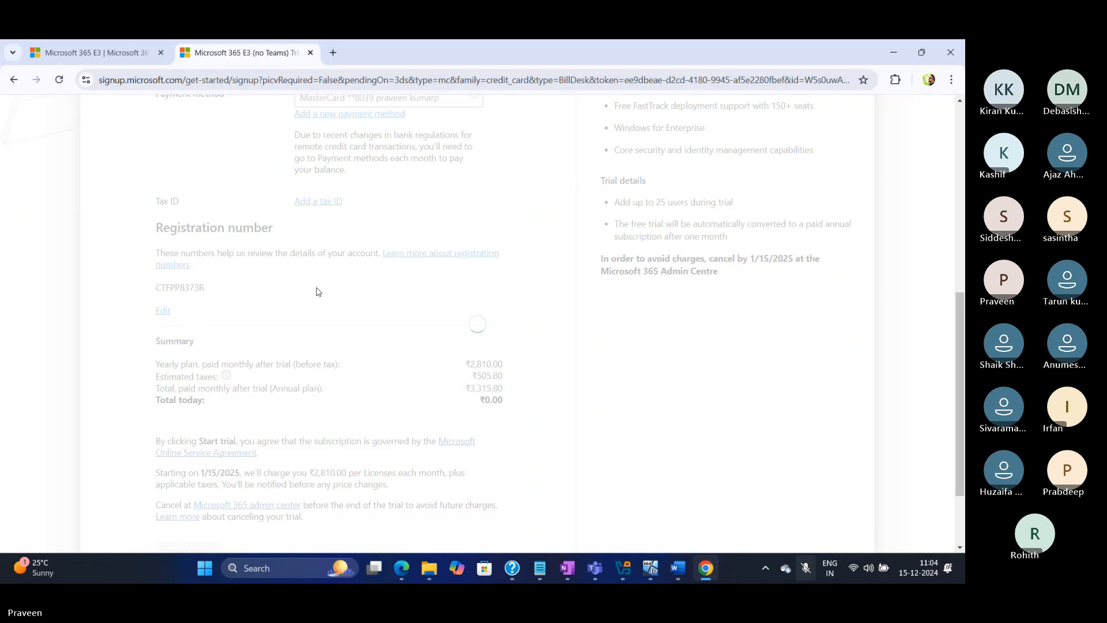
Start the Microsoft 365 E3 (no Teams) trial from the completed order review.
{"action": "scroll", "coordinate": [316, 291], "scroll_direction": "down", "scroll_amount": 2}
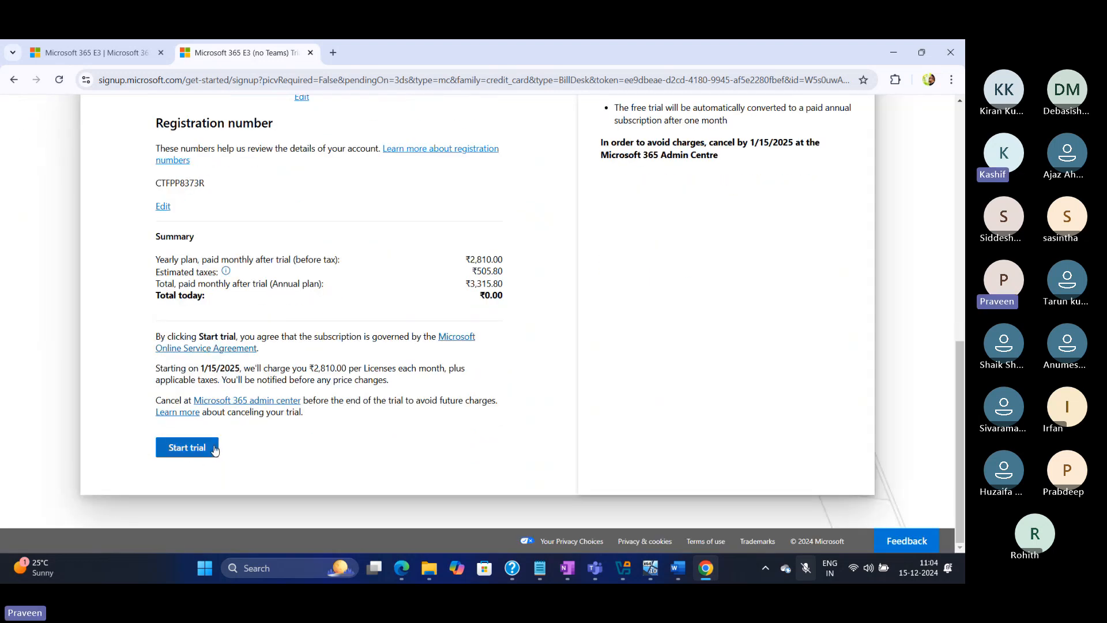
{"action": "left_click", "coordinate": [188, 447]}
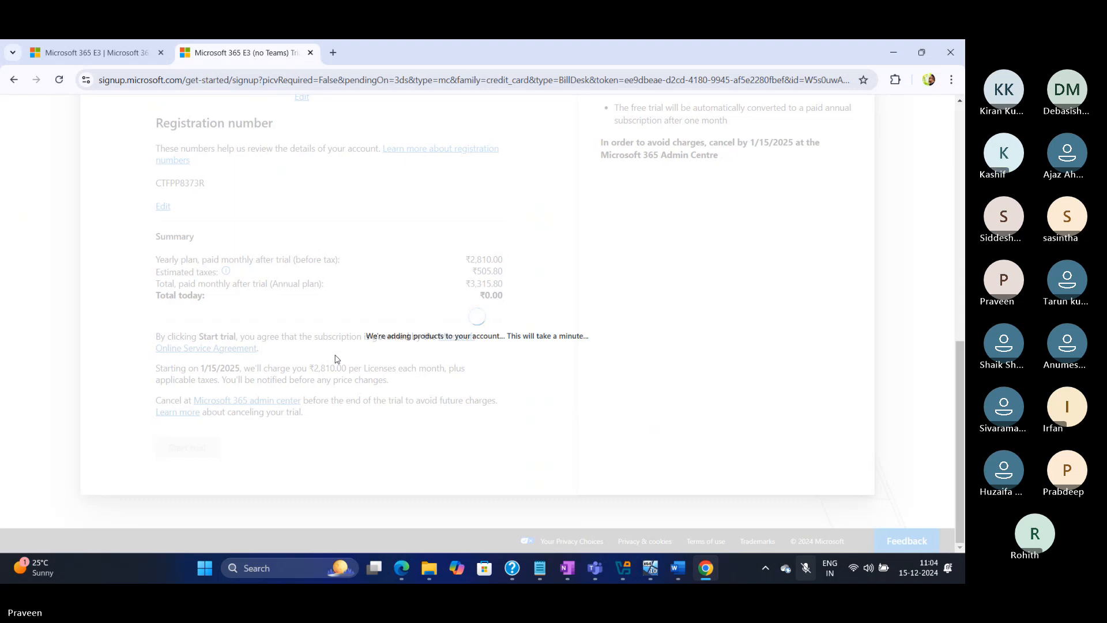
{"action": "scroll", "coordinate": [342, 360], "scroll_direction": "up", "scroll_amount": 2}
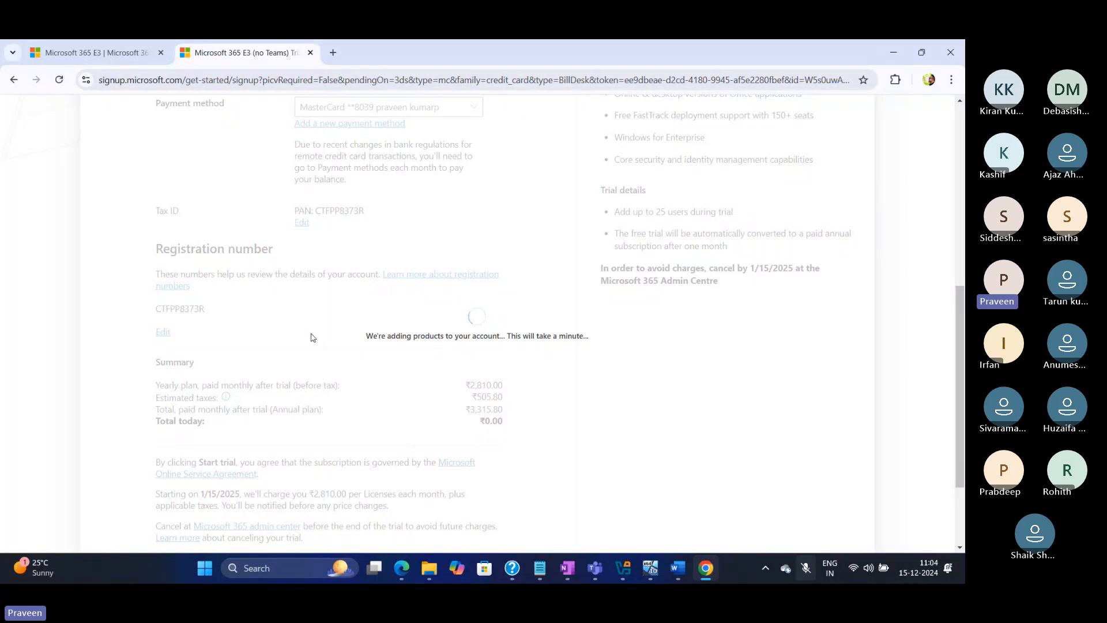
{"action": "scroll", "coordinate": [317, 344], "scroll_direction": "down", "scroll_amount": 2}
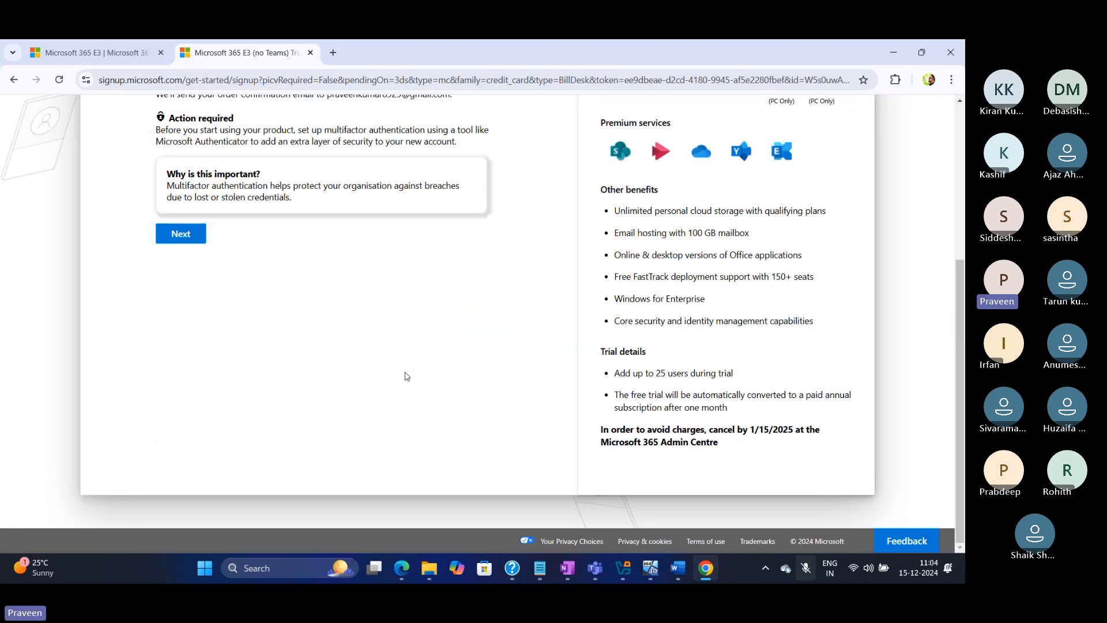
Highlight the order confirmation details through the Action required heading, then clear the highlight.
{"action": "scroll", "coordinate": [387, 456], "scroll_direction": "up", "scroll_amount": 3}
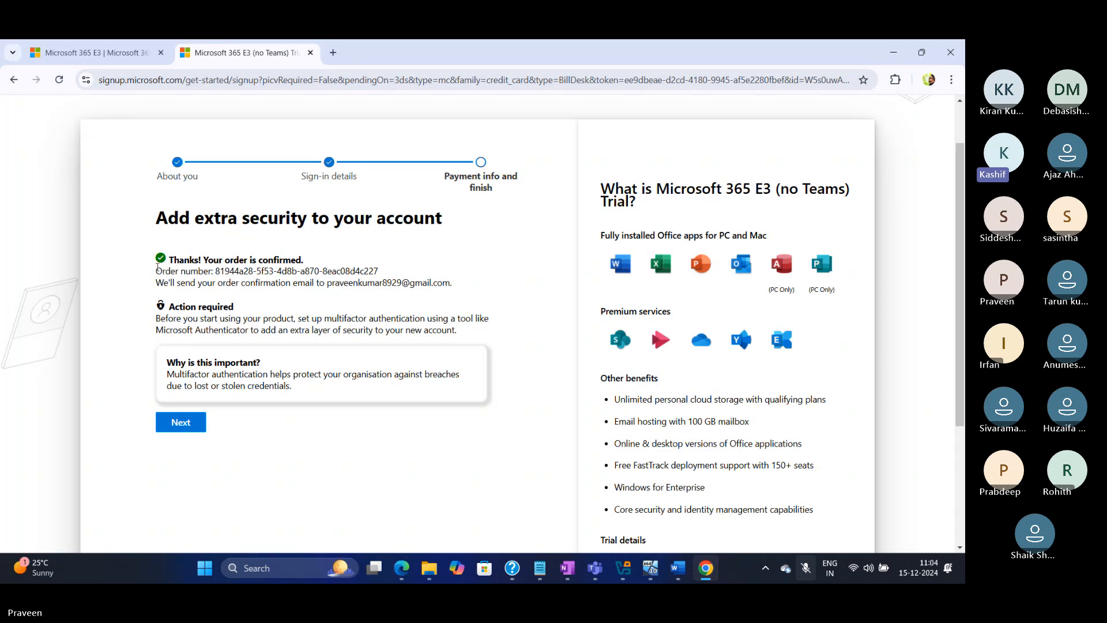
{"action": "left_click_drag", "start_coordinate": [158, 267], "coordinate": [421, 318]}
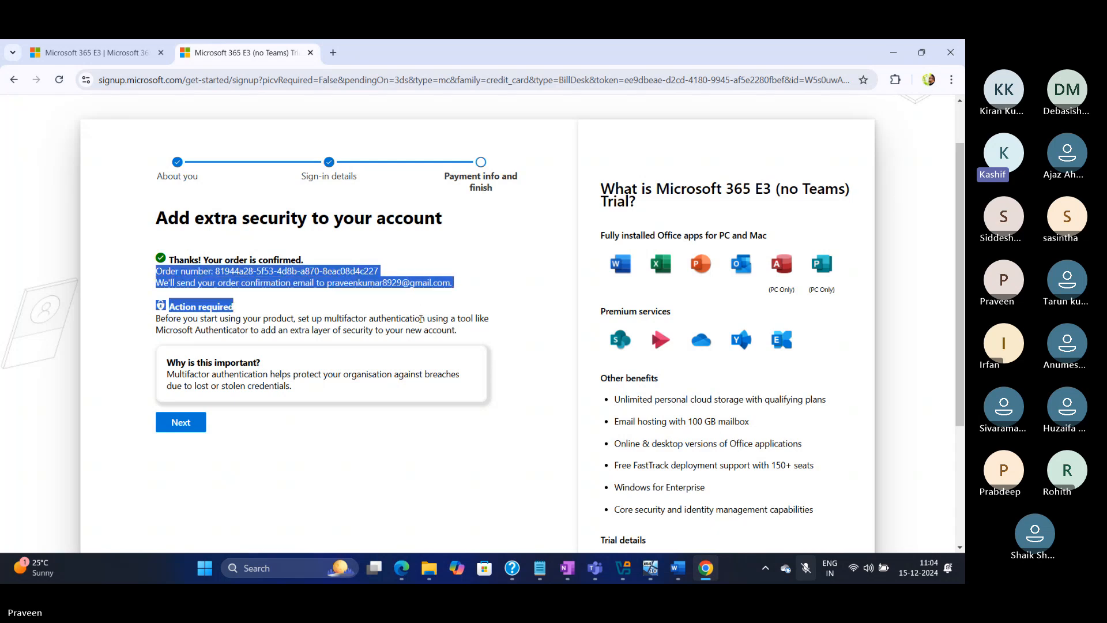
{"action": "left_click", "coordinate": [379, 318]}
{"action": "scroll", "coordinate": [589, 283], "scroll_direction": "down", "scroll_amount": 1}
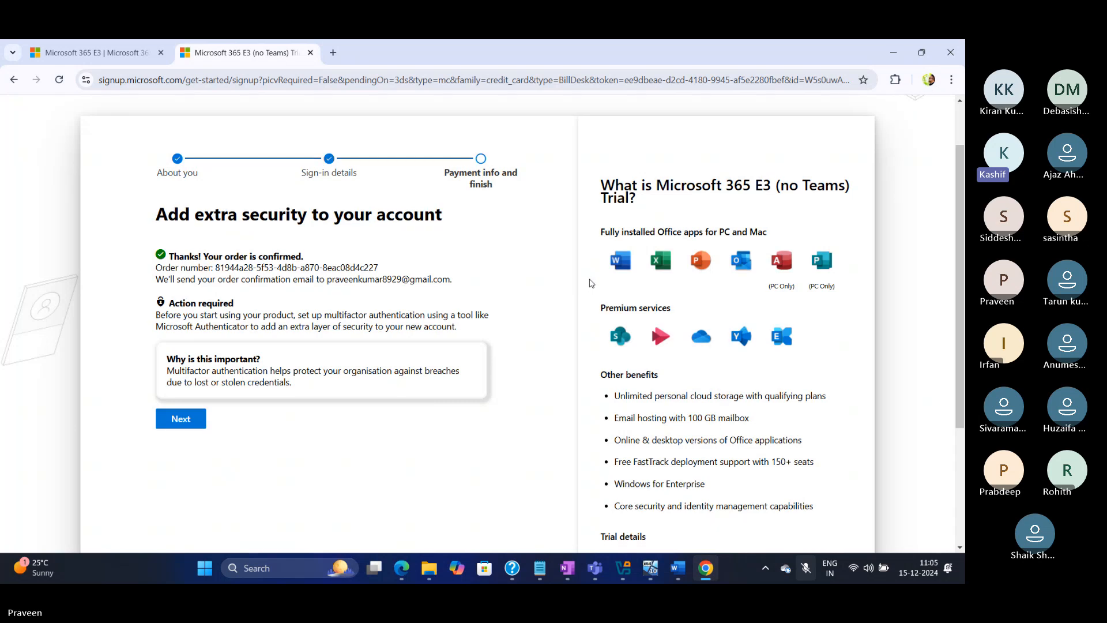
{"action": "scroll", "coordinate": [589, 283], "scroll_direction": "down", "scroll_amount": 3}
{"action": "scroll", "coordinate": [299, 306], "scroll_direction": "up", "scroll_amount": 4}
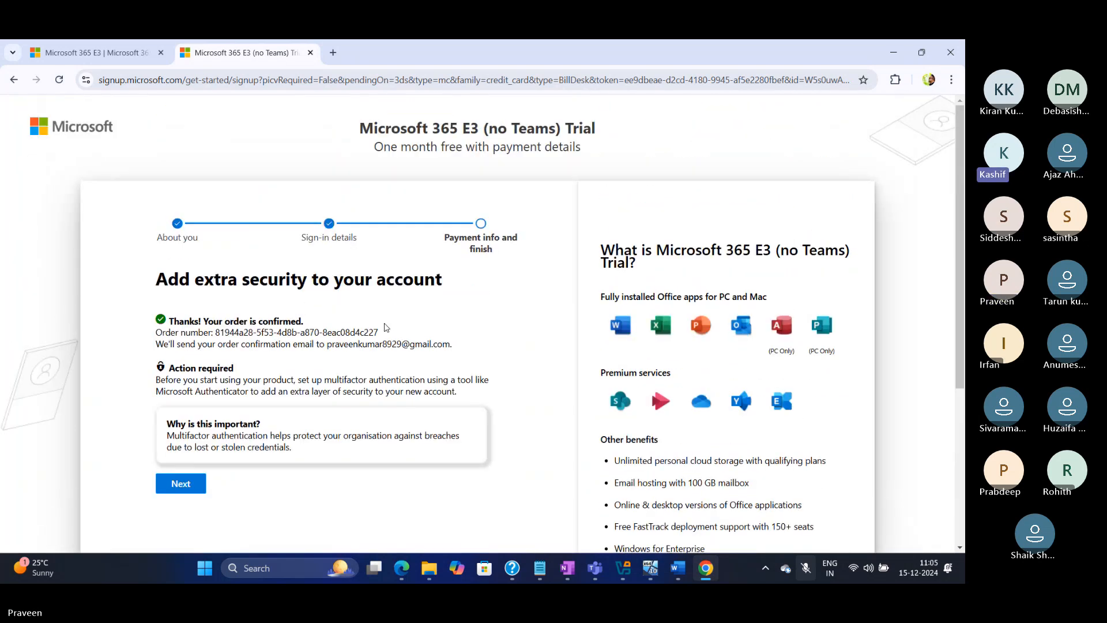
Open the system calendar, advance it to January 2025, mark the 12th, and close the calendar.
{"action": "left_click", "coordinate": [918, 572]}
{"action": "left_click", "coordinate": [917, 573]}
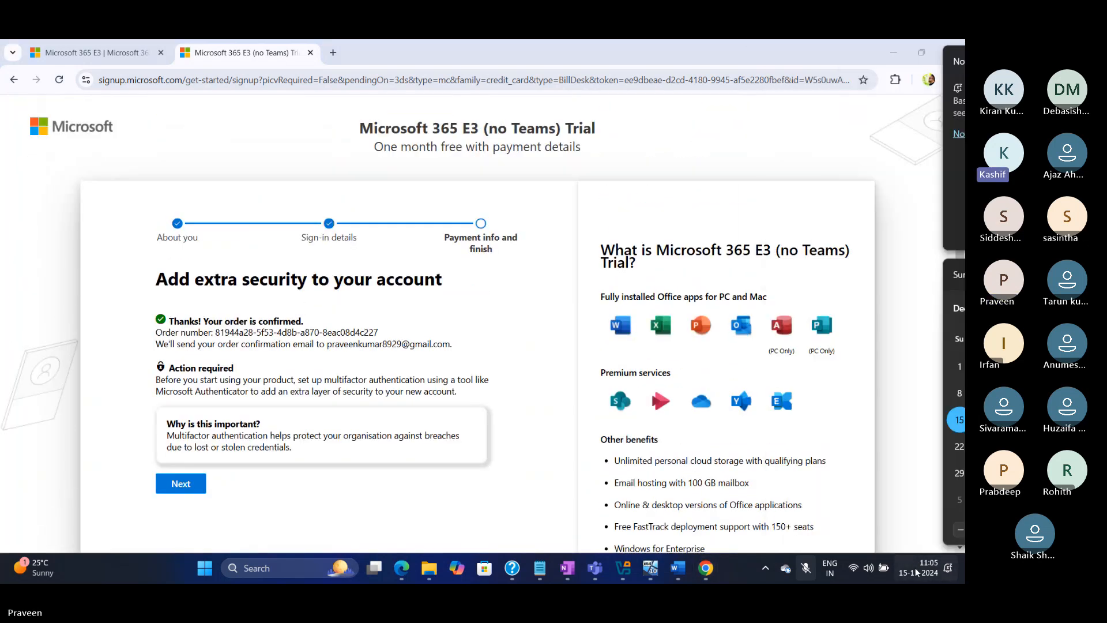
{"action": "left_click", "coordinate": [917, 572]}
{"action": "left_click", "coordinate": [942, 307]}
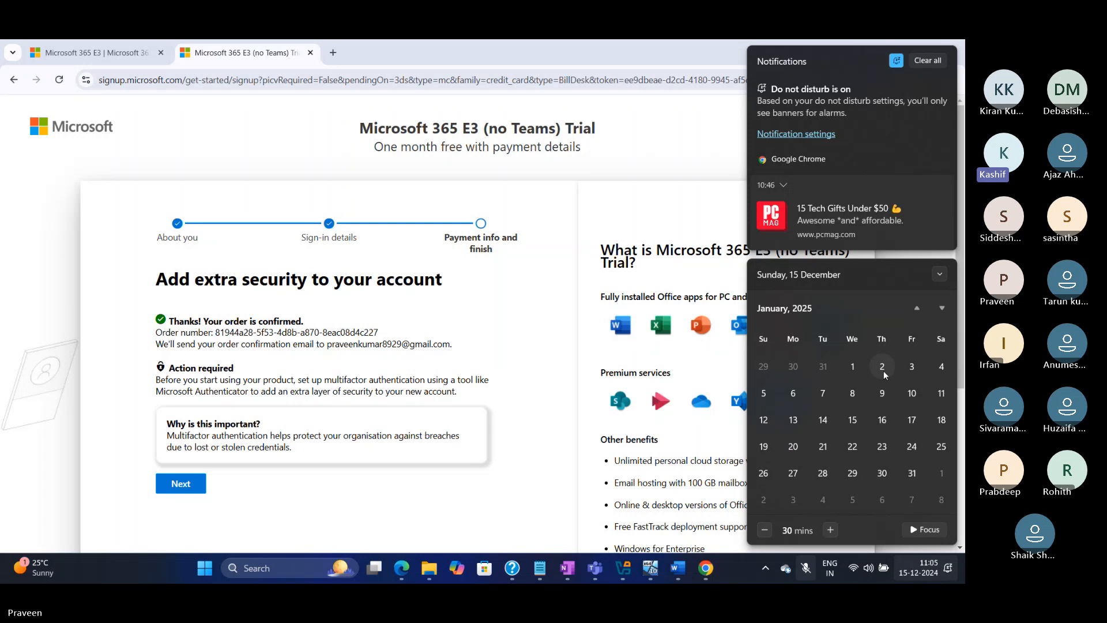
{"action": "left_click", "coordinate": [769, 421]}
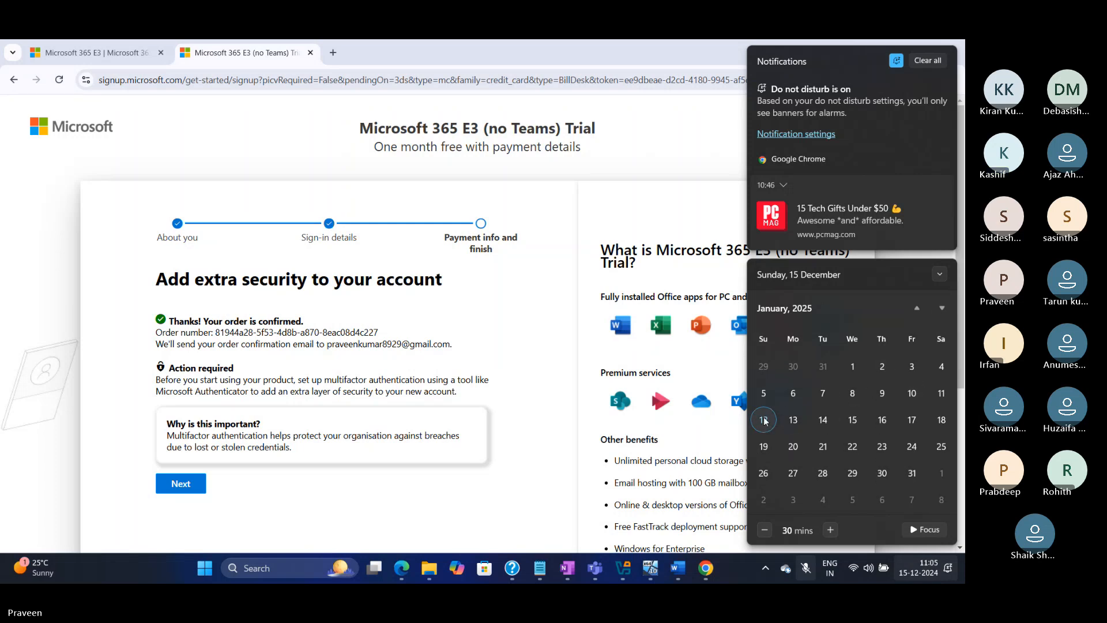
{"action": "left_click", "coordinate": [525, 468]}
Review the post-order security page and highlight its heading "Add extra security to your account".
{"action": "scroll", "coordinate": [202, 484], "scroll_direction": "down", "scroll_amount": 1}
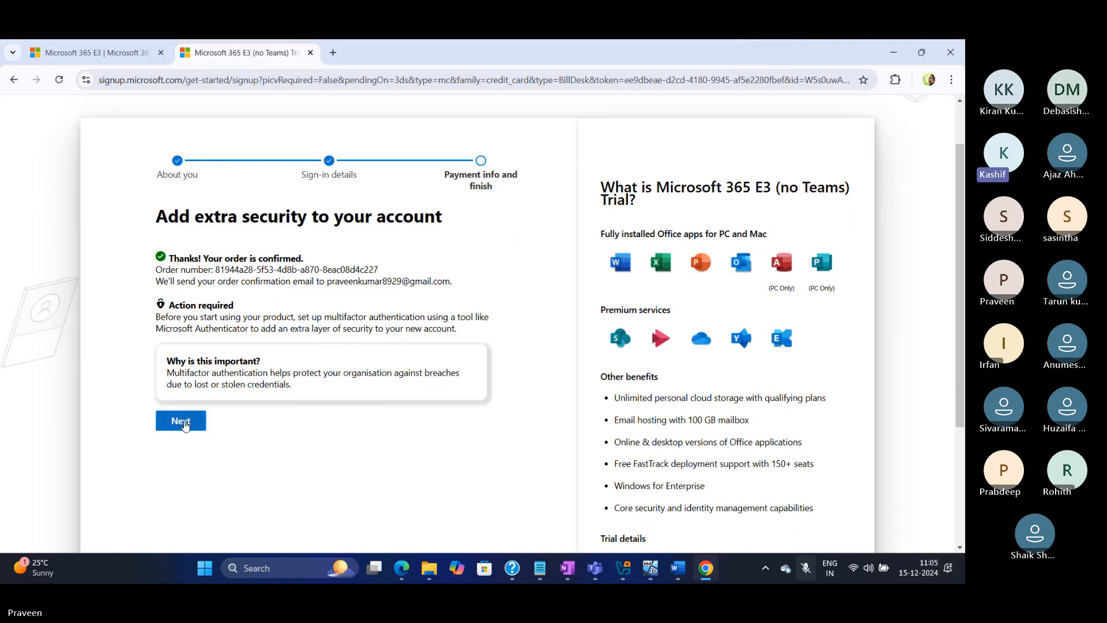
{"action": "scroll", "coordinate": [190, 427], "scroll_direction": "up", "scroll_amount": 1}
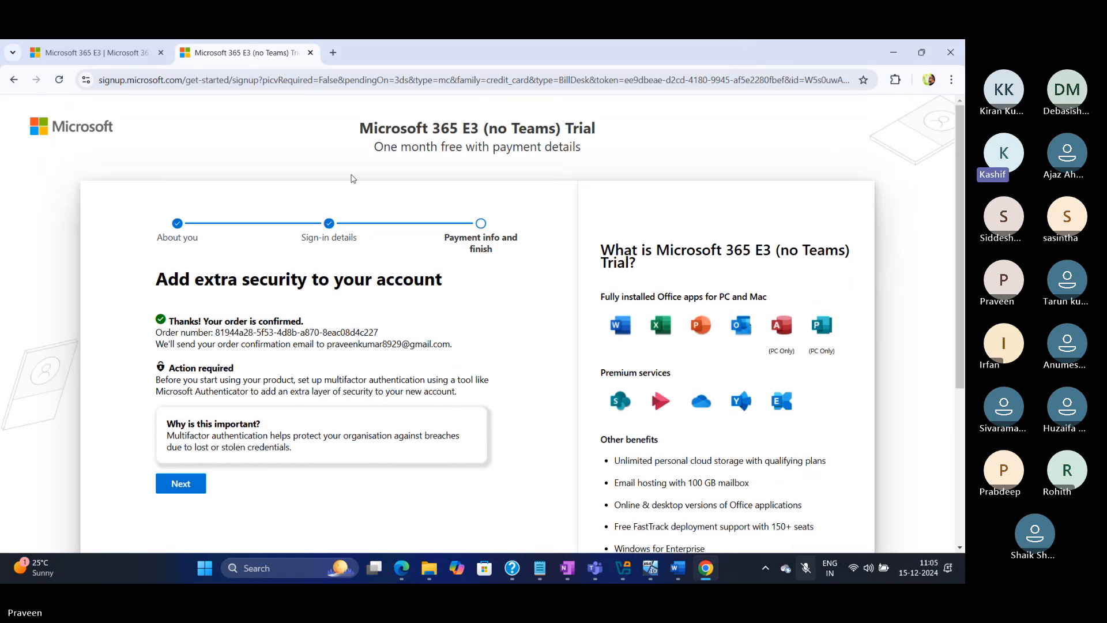
{"action": "scroll", "coordinate": [179, 317], "scroll_direction": "down", "scroll_amount": 1}
{"action": "scroll", "coordinate": [178, 317], "scroll_direction": "down", "scroll_amount": 2}
{"action": "scroll", "coordinate": [176, 361], "scroll_direction": "up", "scroll_amount": 1}
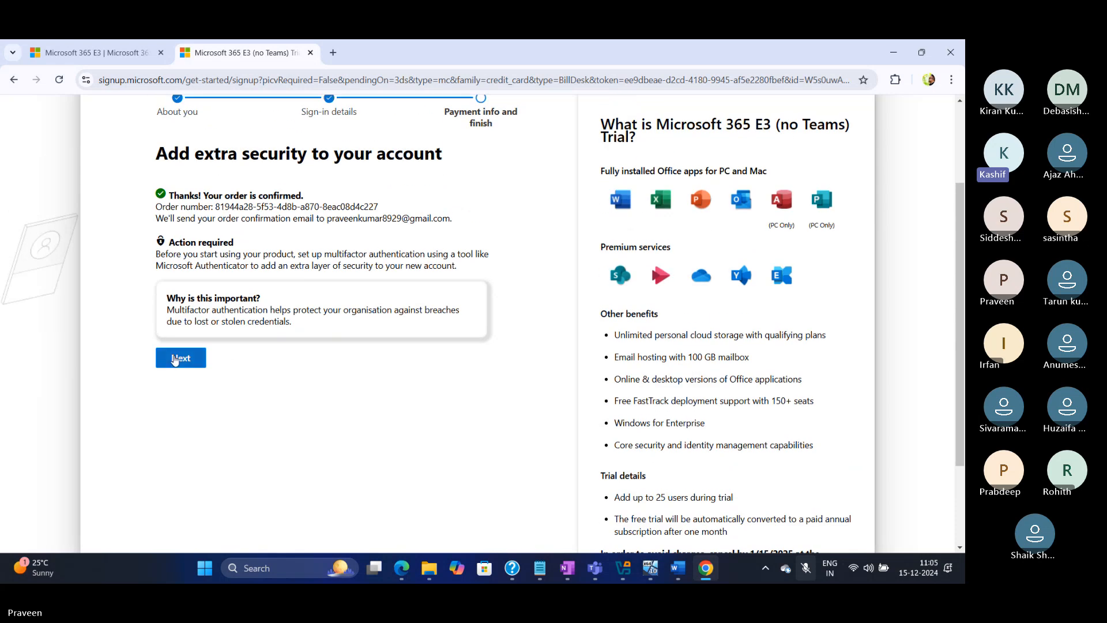
{"action": "scroll", "coordinate": [191, 361], "scroll_direction": "up", "scroll_amount": 1}
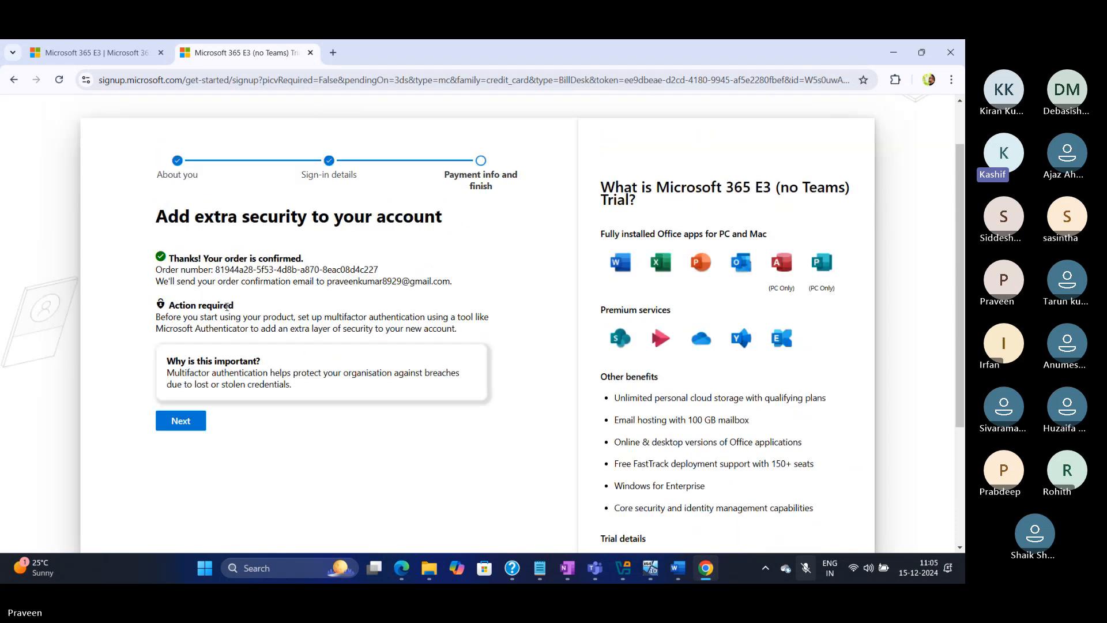
{"action": "scroll", "coordinate": [241, 237], "scroll_direction": "up", "scroll_amount": 1}
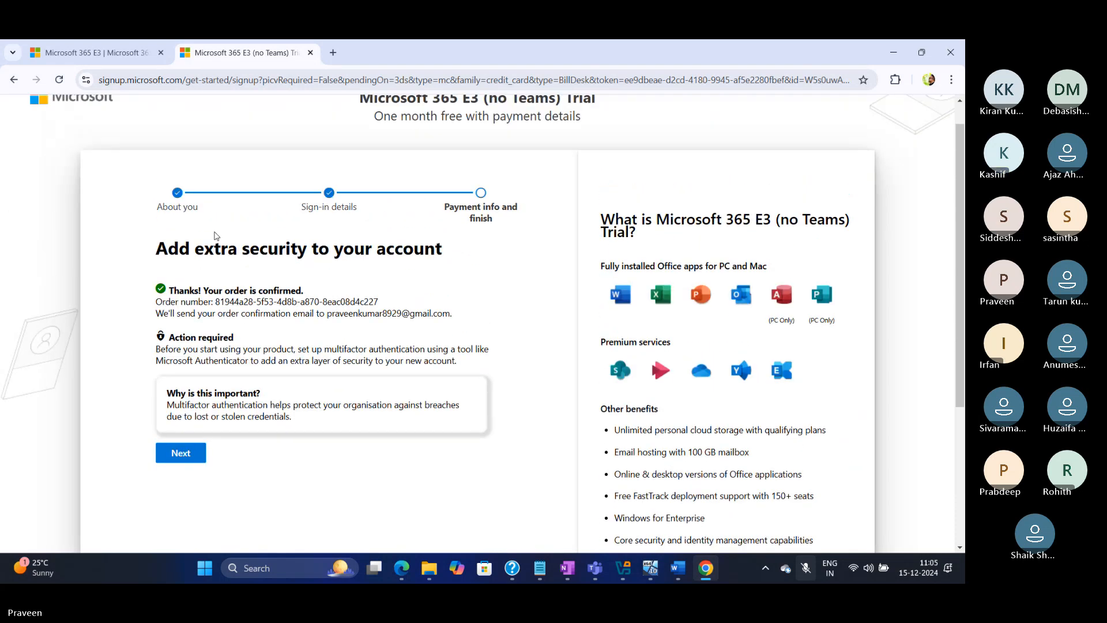
{"action": "left_click_drag", "start_coordinate": [157, 274], "coordinate": [443, 281]}
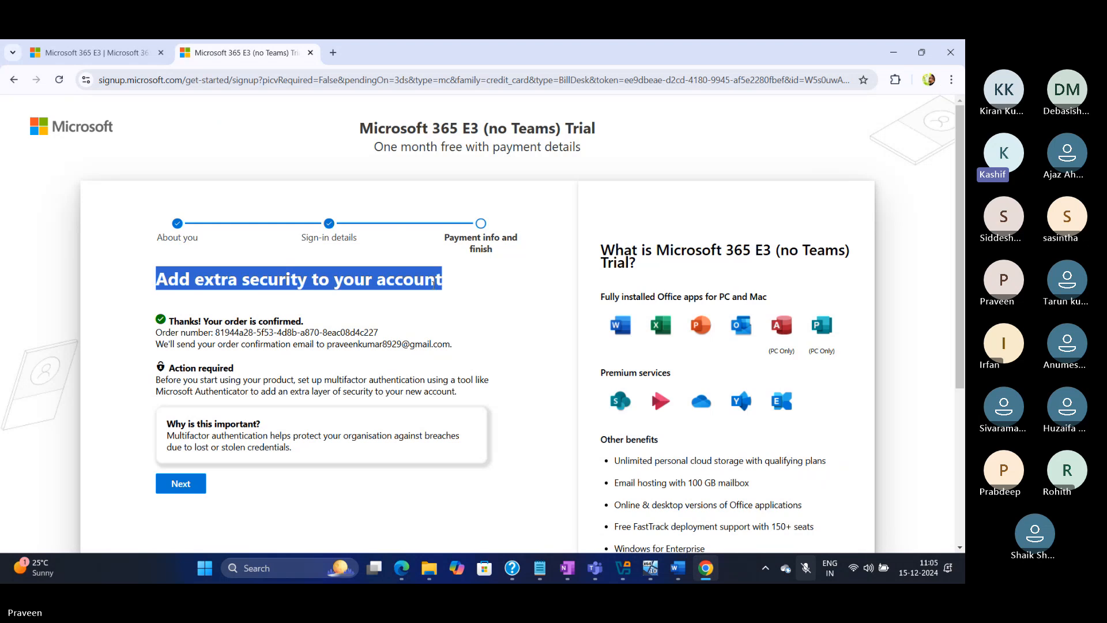
{"action": "scroll", "coordinate": [242, 369], "scroll_direction": "down", "scroll_amount": 2}
{"action": "scroll", "coordinate": [272, 363], "scroll_direction": "up", "scroll_amount": 2}
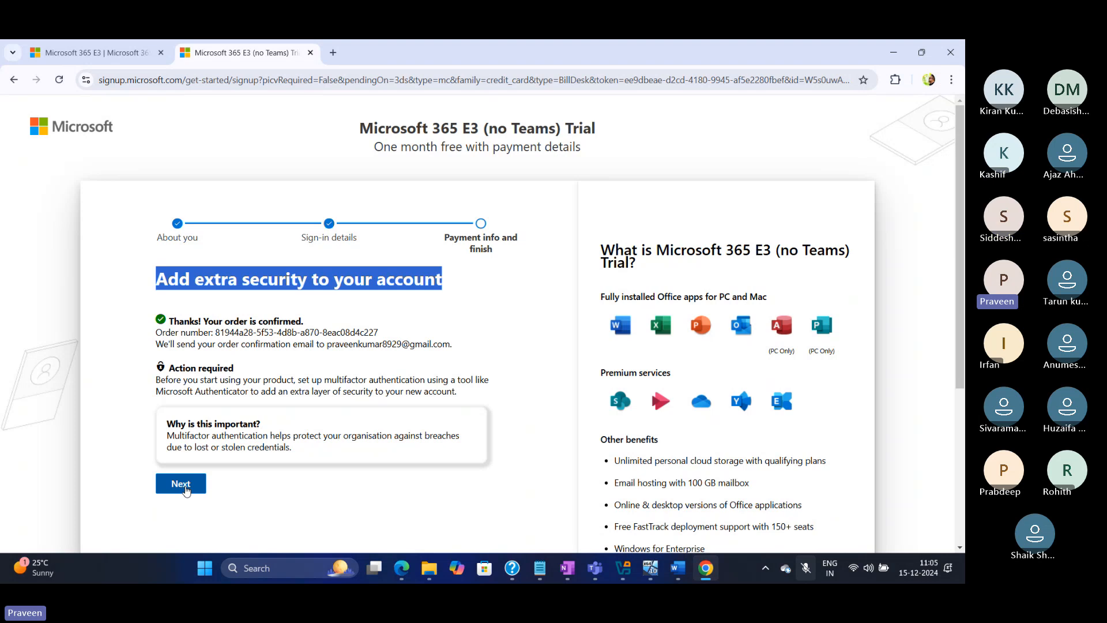
Proceed through the Action Required notice to the start of the Microsoft Authenticator setup.
{"action": "left_click", "coordinate": [187, 488]}
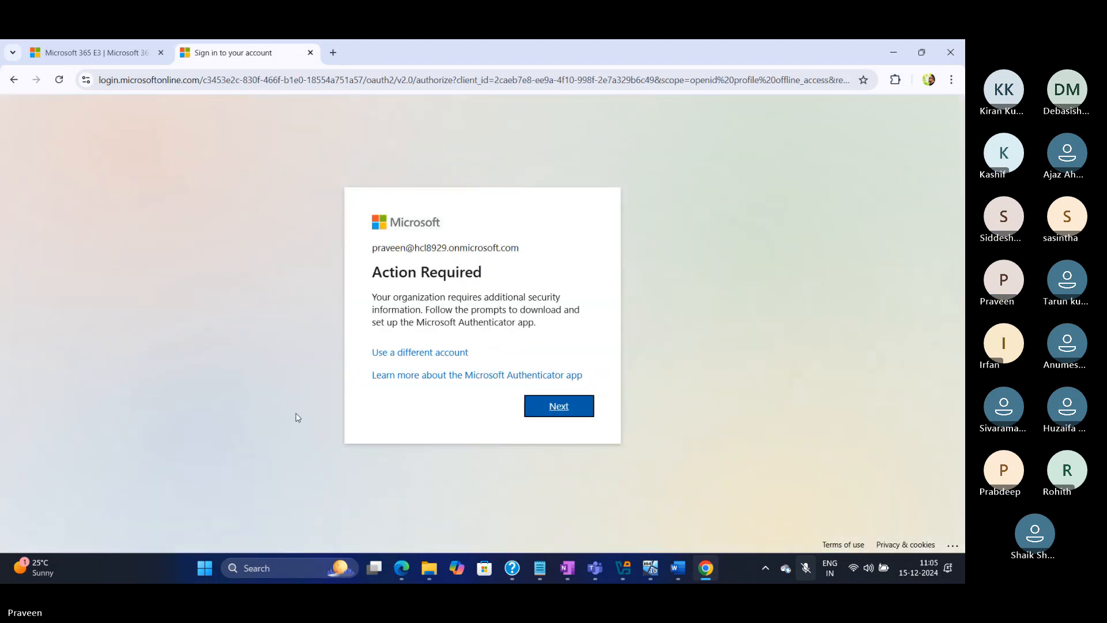
{"action": "left_click", "coordinate": [559, 406]}
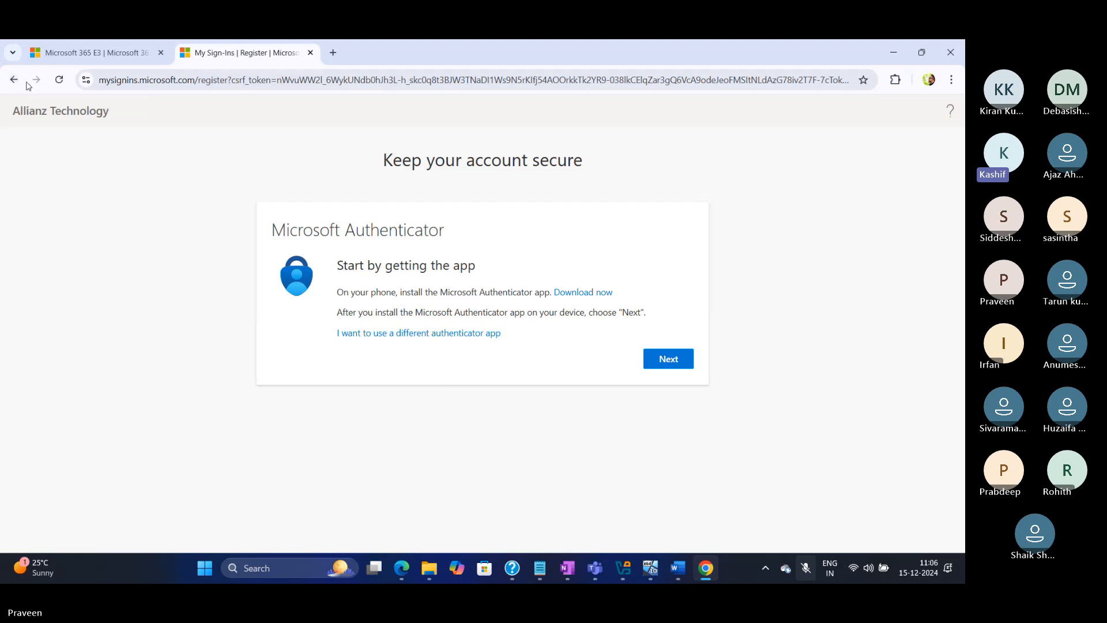
Look over the price and trial options on the Microsoft 365 E3 product page, then return to the Authenticator setup.
{"action": "left_click", "coordinate": [140, 55]}
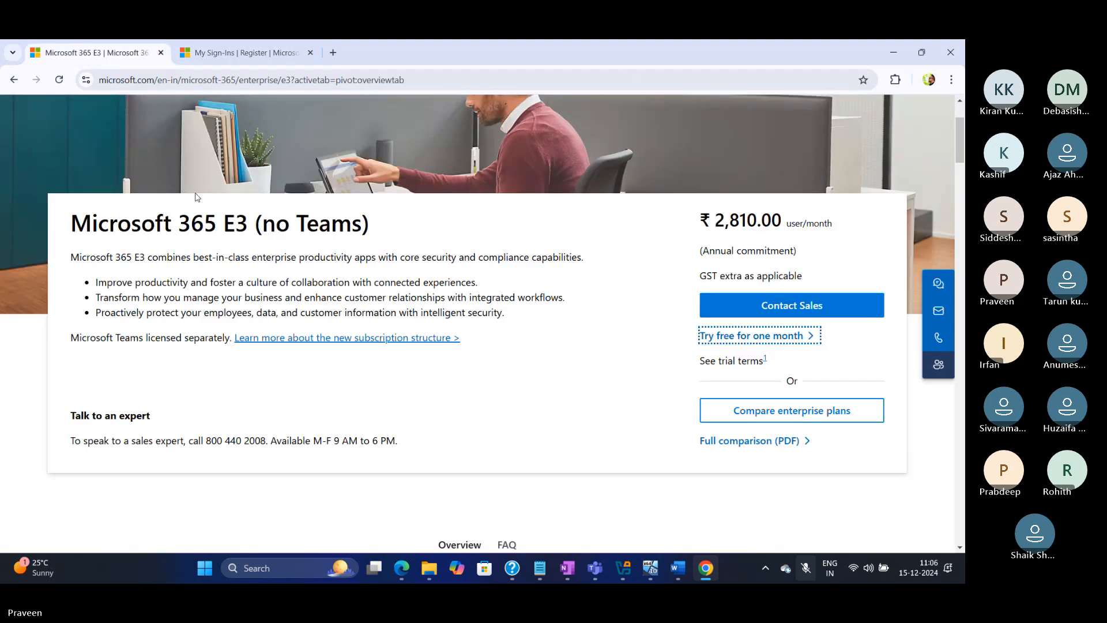
{"action": "scroll", "coordinate": [313, 245], "scroll_direction": "down", "scroll_amount": 2}
{"action": "scroll", "coordinate": [309, 245], "scroll_direction": "down", "scroll_amount": 1}
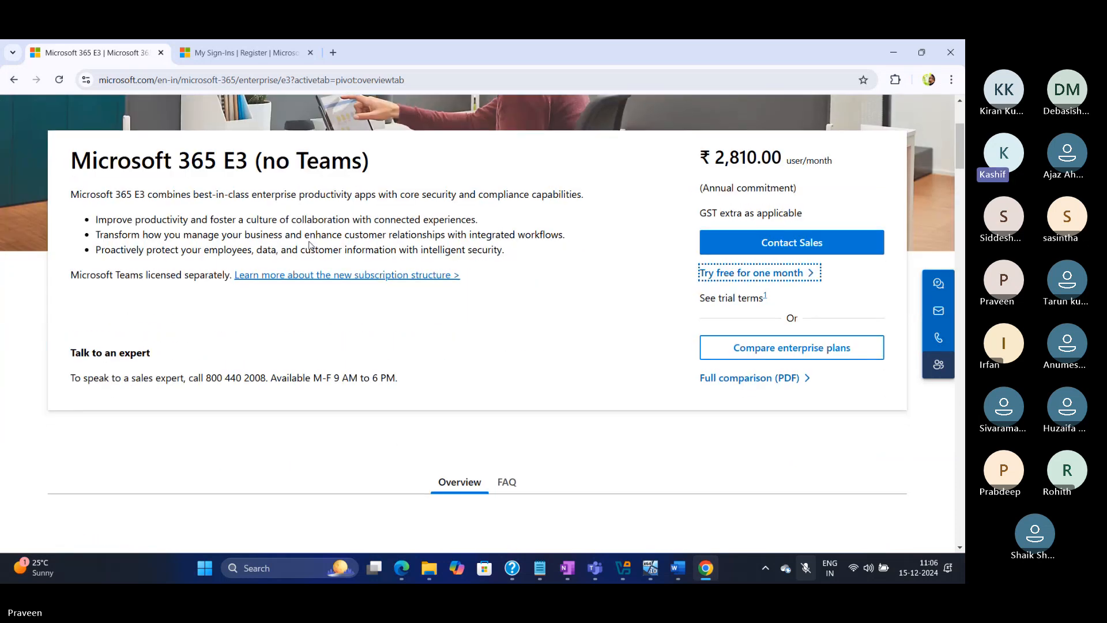
{"action": "scroll", "coordinate": [309, 245], "scroll_direction": "up", "scroll_amount": 1}
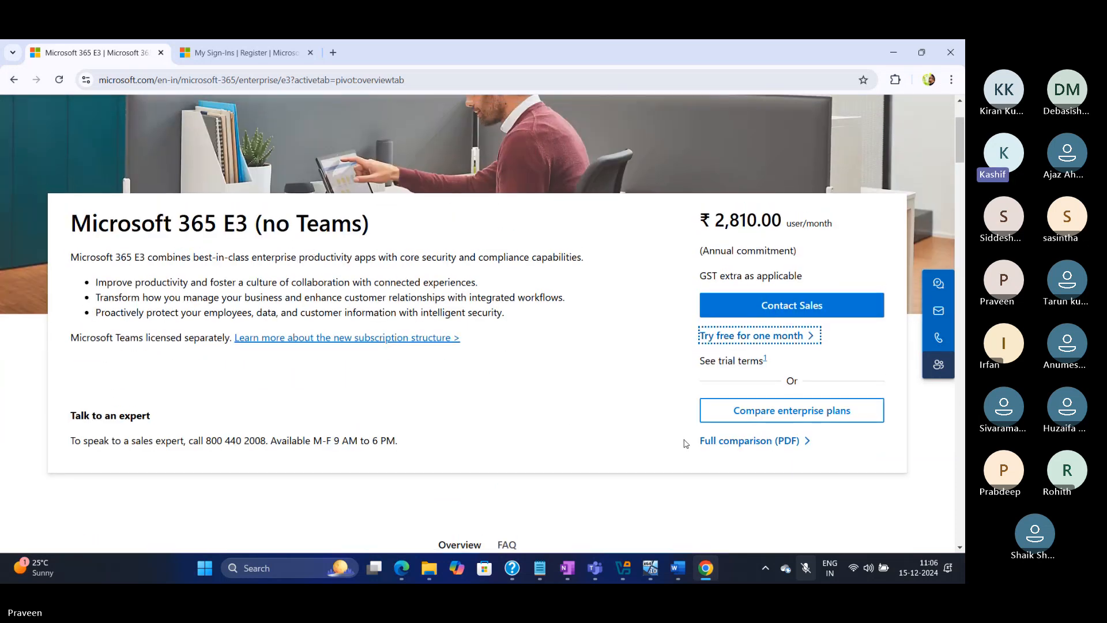
{"action": "scroll", "coordinate": [635, 402], "scroll_direction": "up", "scroll_amount": 1}
{"action": "scroll", "coordinate": [635, 402], "scroll_direction": "down", "scroll_amount": 1}
{"action": "left_click", "coordinate": [245, 52]}
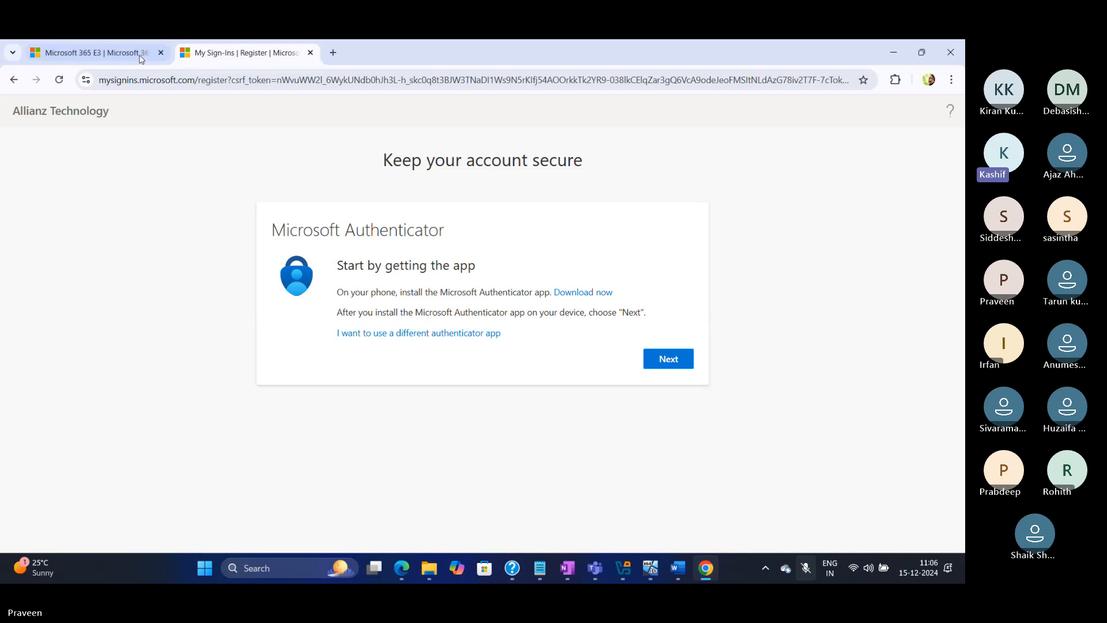
Go back from the Authenticator setup to the trial's order confirmation page.
{"action": "left_click", "coordinate": [12, 83]}
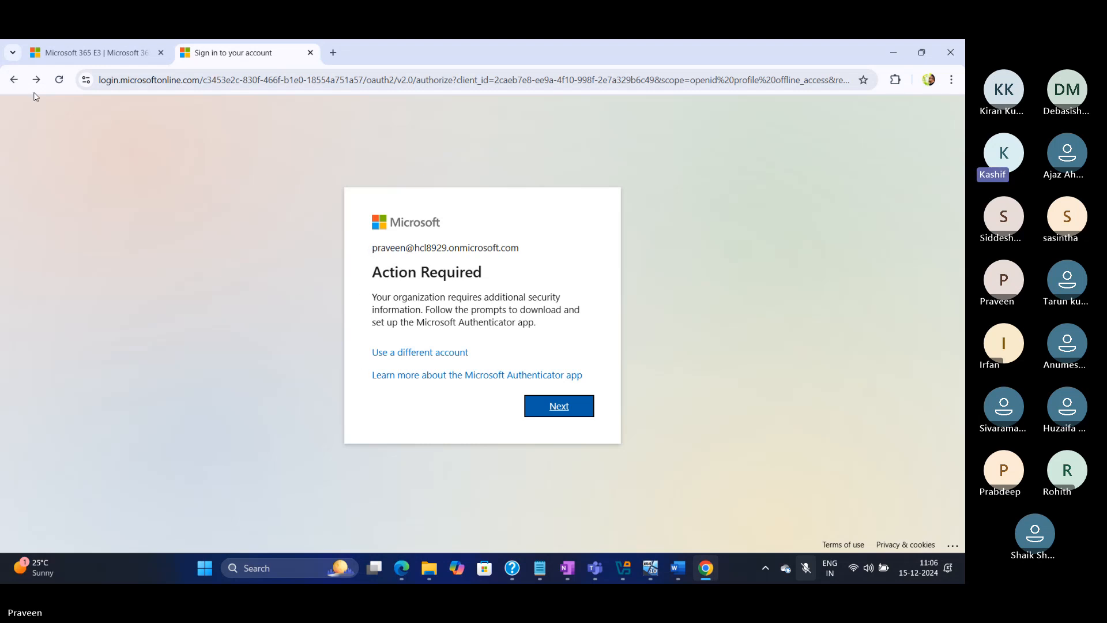
{"action": "left_click", "coordinate": [13, 80]}
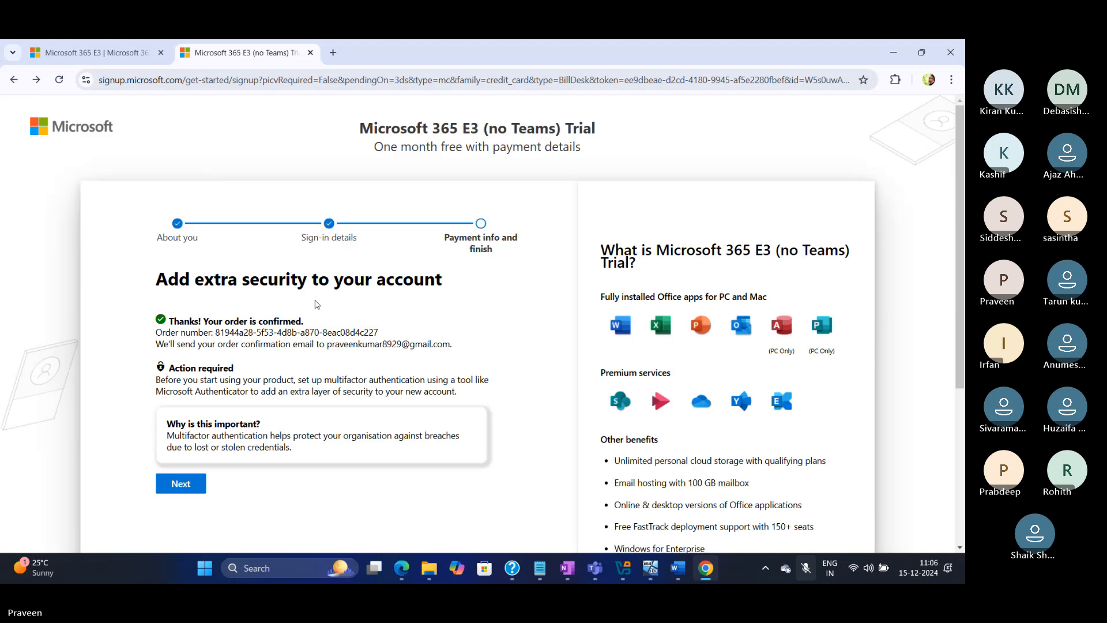
Switch to Notepad, open a new blank note, and shrink and move its window to reveal the order confirmation behind it.
{"action": "scroll", "coordinate": [271, 337], "scroll_direction": "down", "scroll_amount": 4}
{"action": "scroll", "coordinate": [267, 343], "scroll_direction": "up", "scroll_amount": 4}
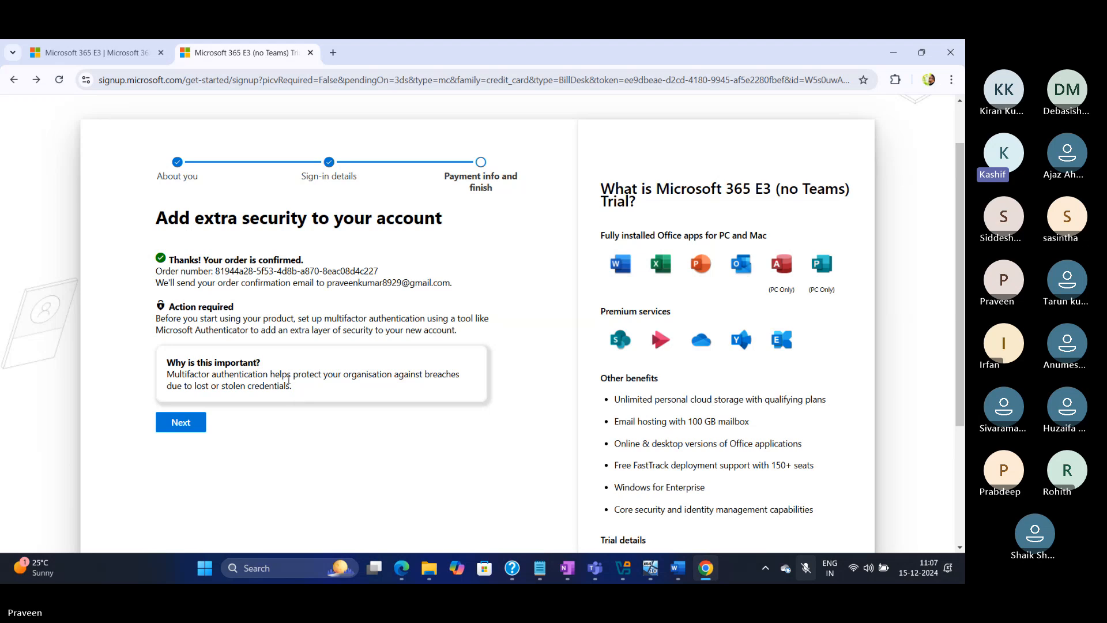
{"action": "scroll", "coordinate": [367, 128], "scroll_direction": "up", "scroll_amount": 1}
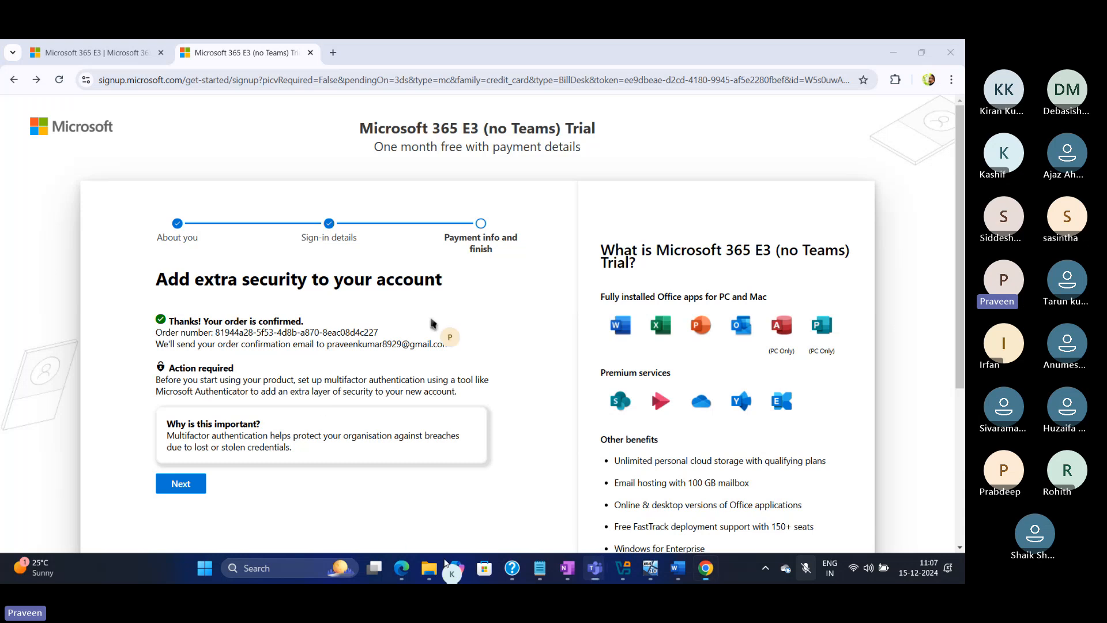
{"action": "mouse_move", "coordinate": [540, 570]}
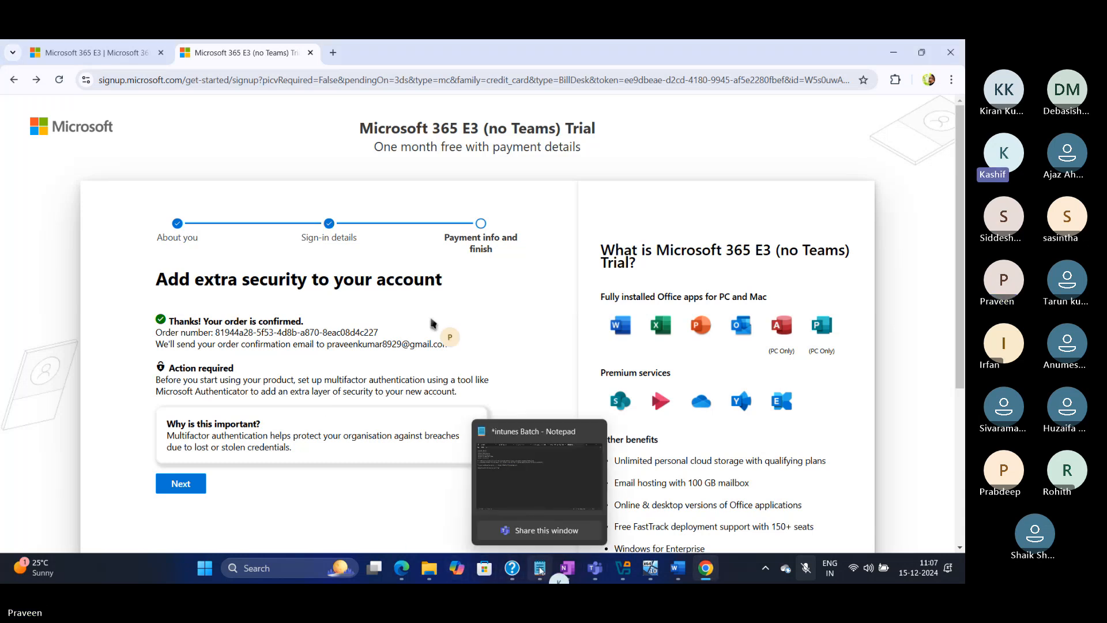
{"action": "left_click", "coordinate": [542, 475]}
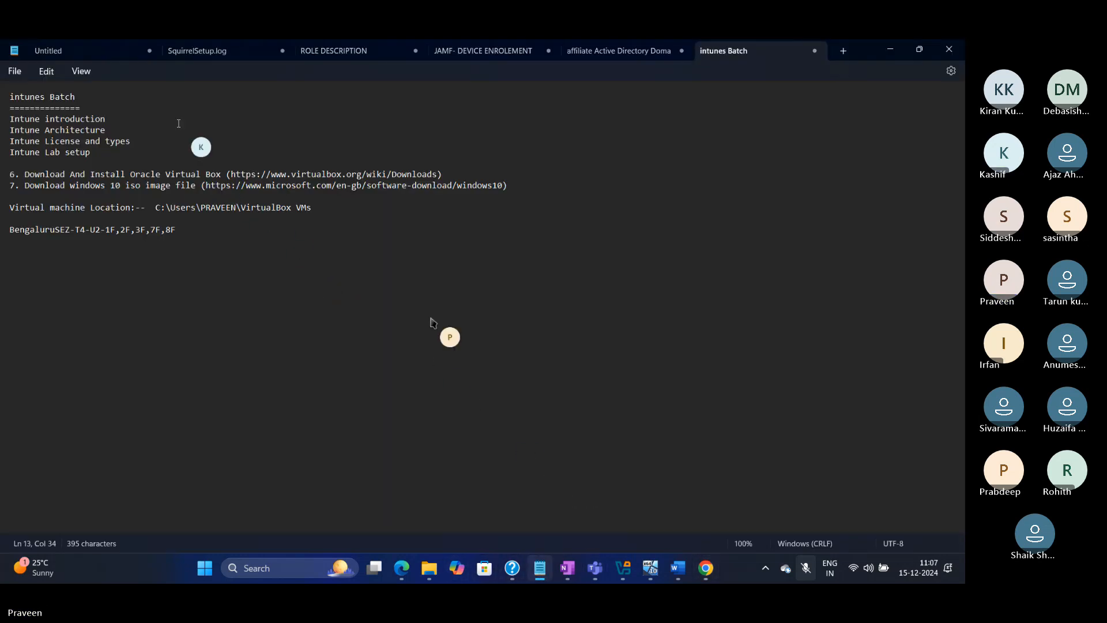
{"action": "left_click", "coordinate": [841, 52]}
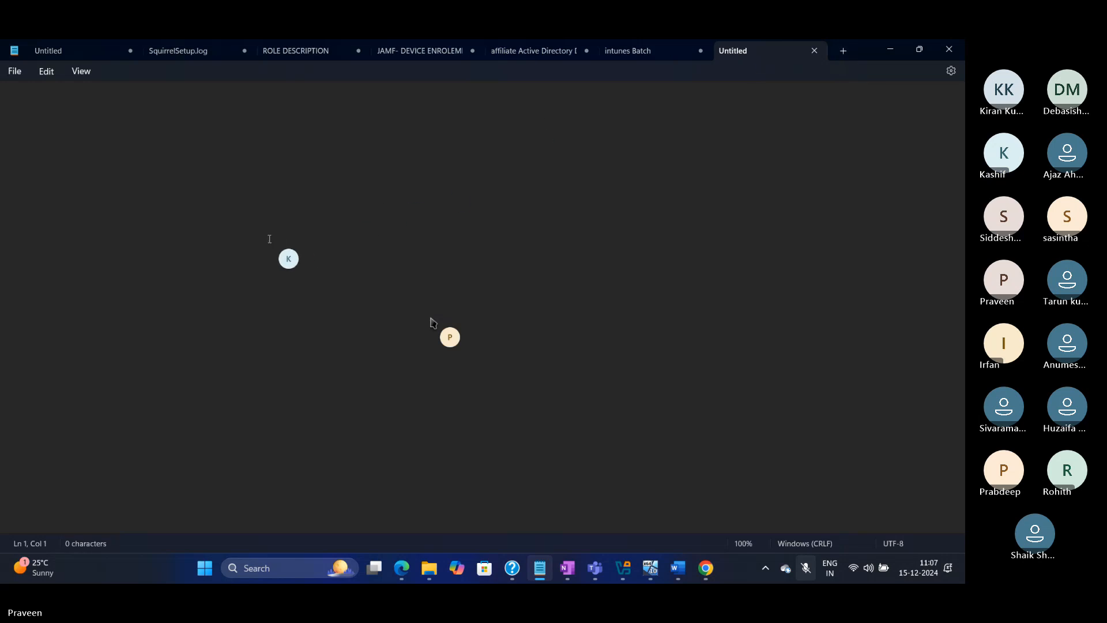
{"action": "left_click", "coordinate": [927, 50]}
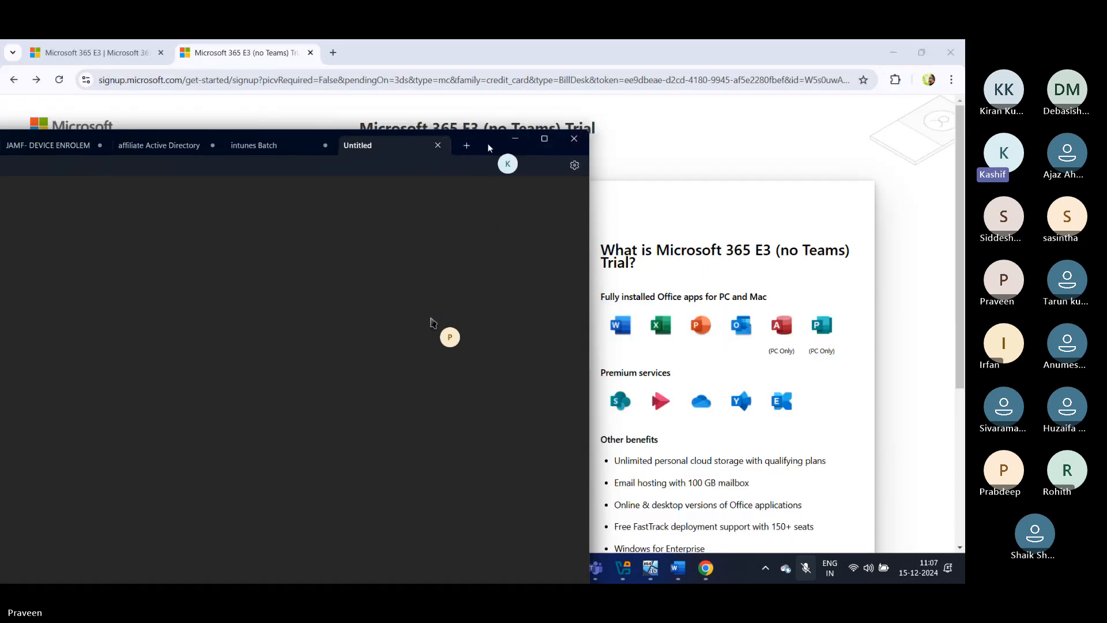
{"action": "left_click_drag", "start_coordinate": [490, 143], "coordinate": [812, 308]}
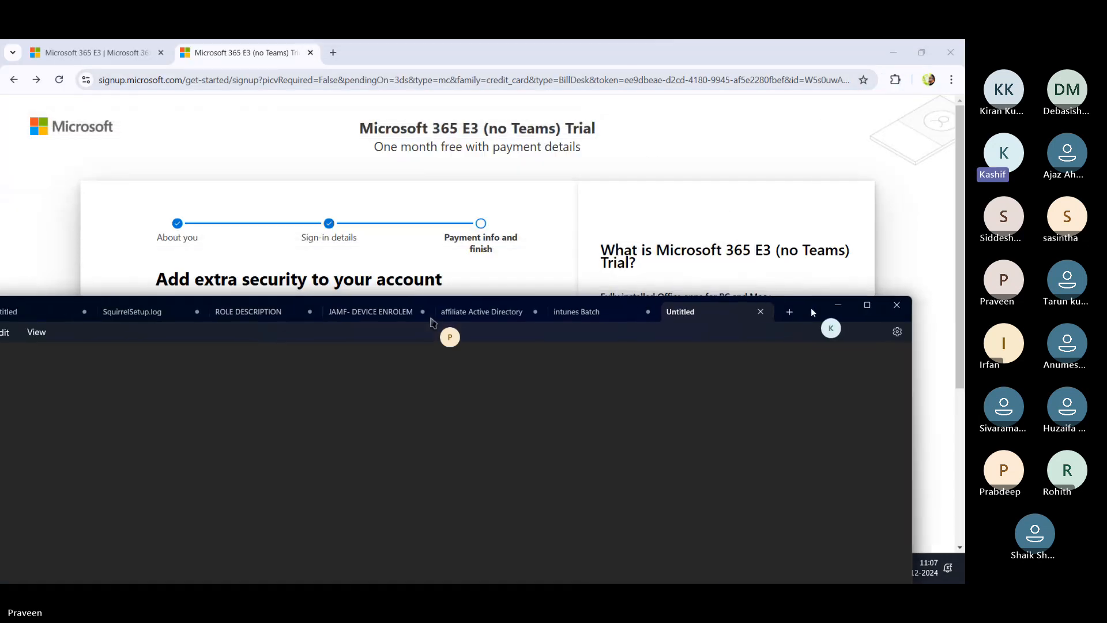
Return to the browser and review the order confirmation and trial details, highlighting the confirmation e-mail address.
{"action": "left_click", "coordinate": [457, 257]}
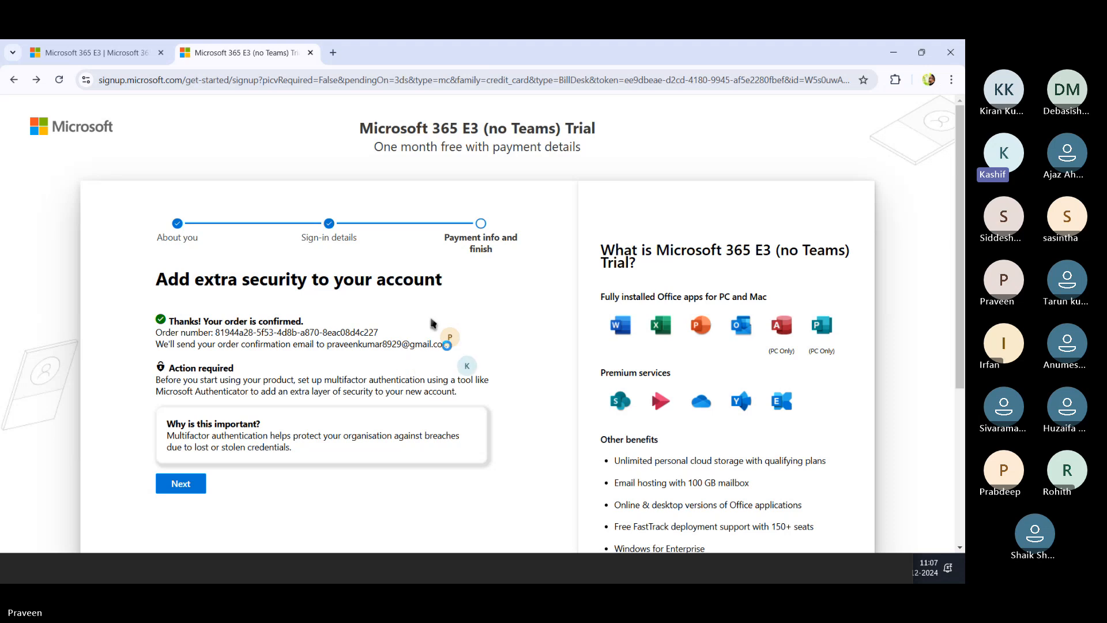
{"action": "left_click_drag", "start_coordinate": [328, 345], "coordinate": [417, 345]}
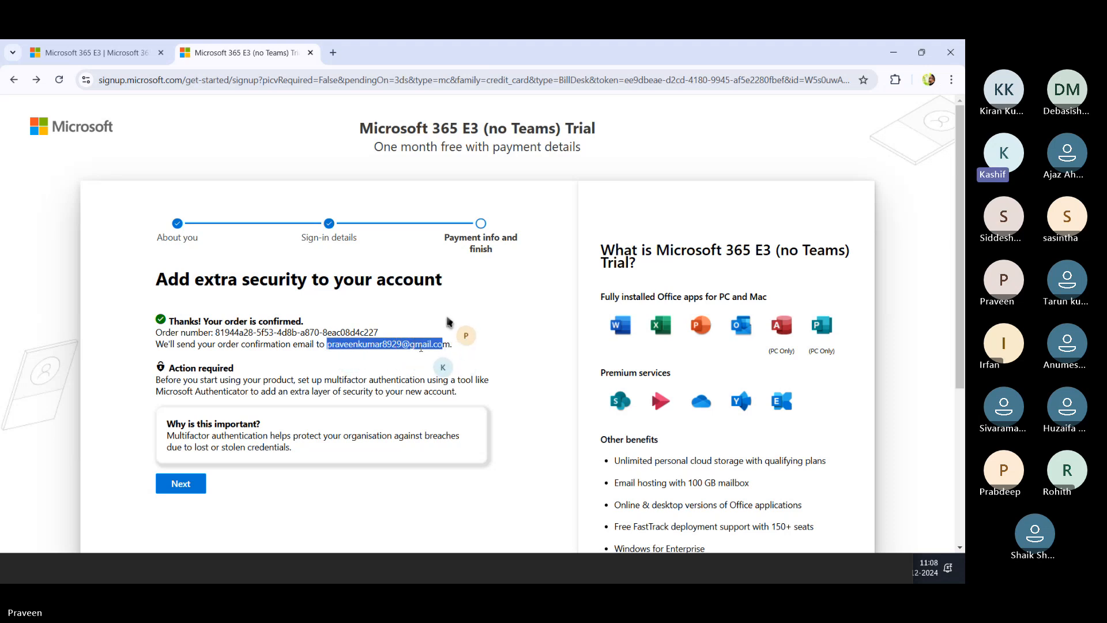
{"action": "left_click", "coordinate": [404, 354]}
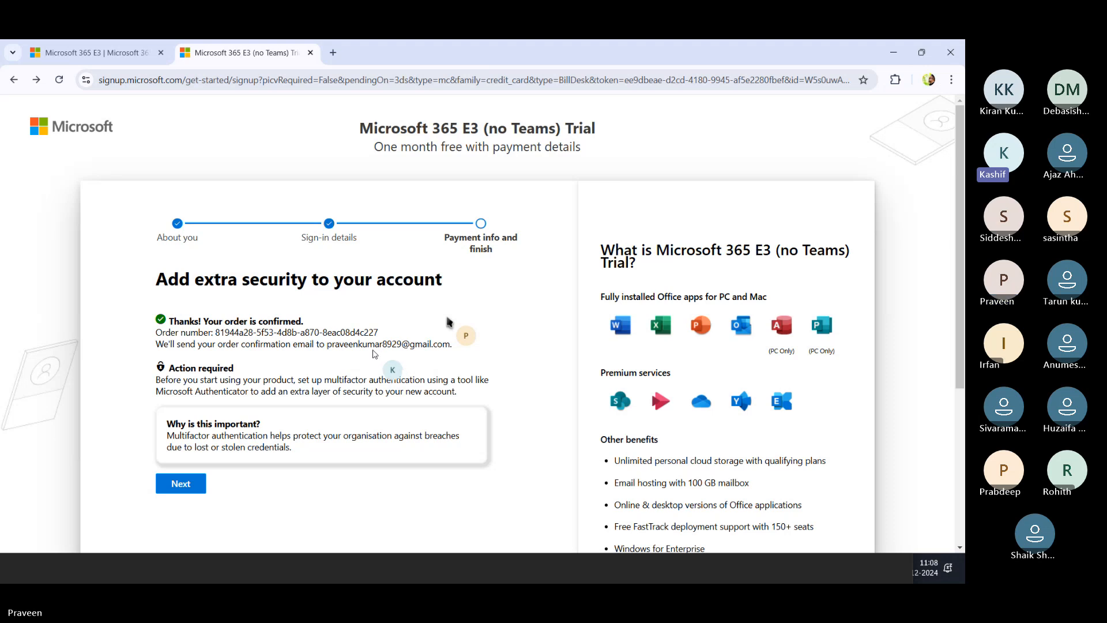
{"action": "scroll", "coordinate": [373, 354], "scroll_direction": "down", "scroll_amount": 3}
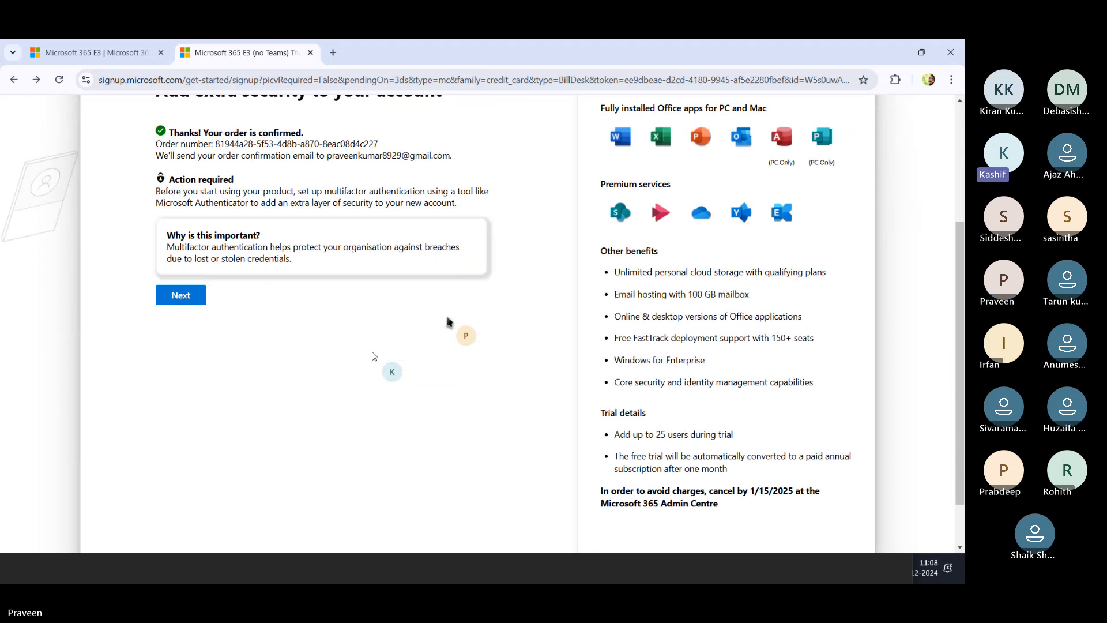
{"action": "scroll", "coordinate": [374, 356], "scroll_direction": "up", "scroll_amount": 3}
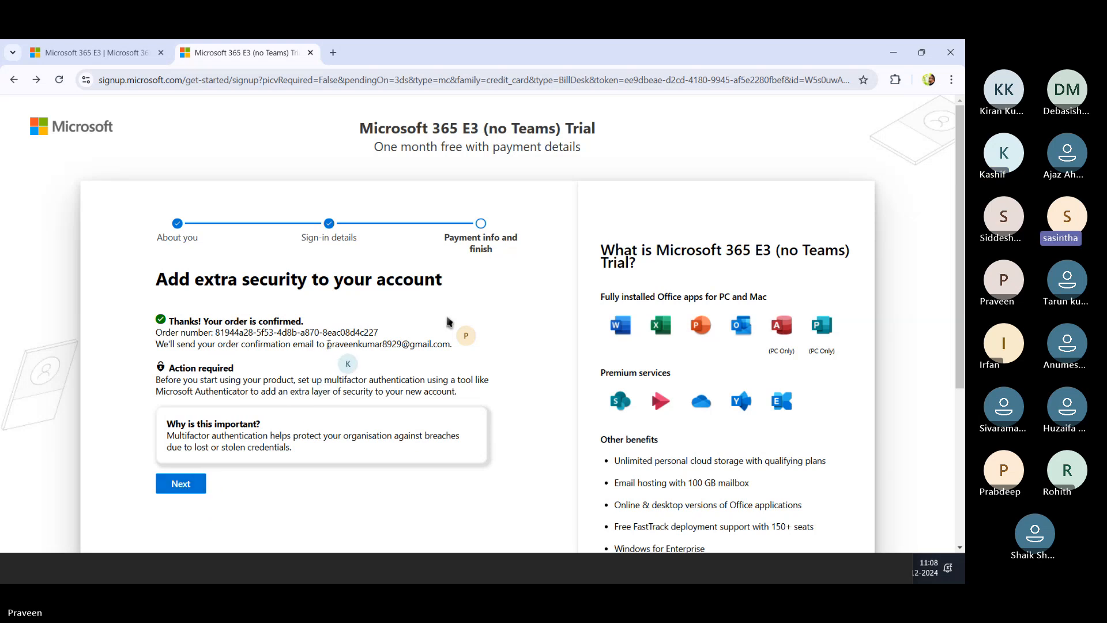
{"action": "left_click_drag", "start_coordinate": [327, 345], "coordinate": [451, 343]}
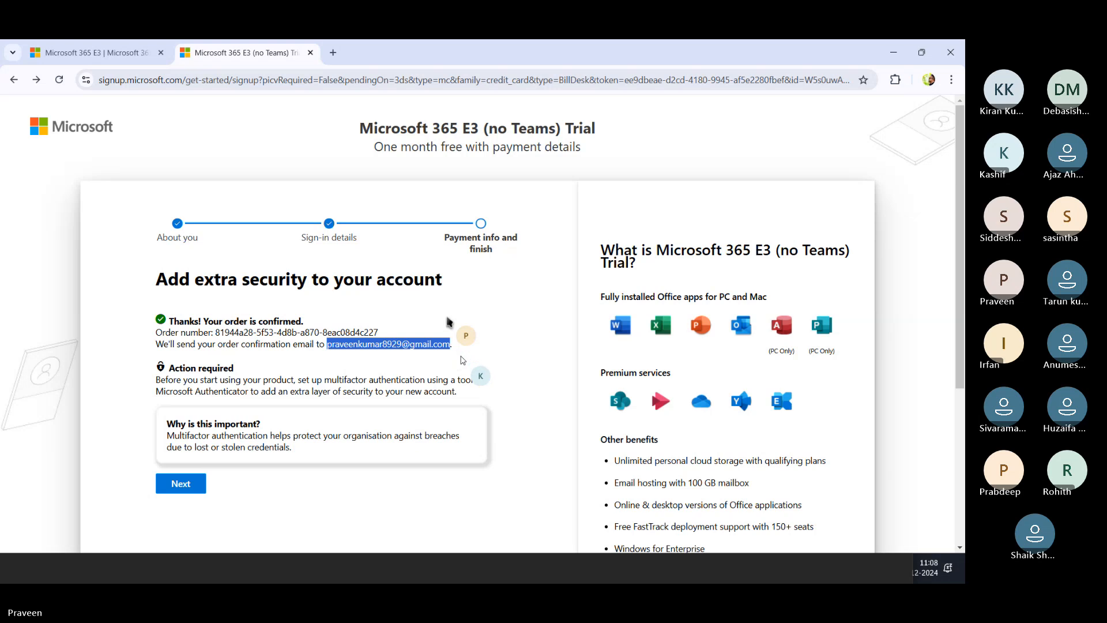
{"action": "left_click", "coordinate": [462, 366]}
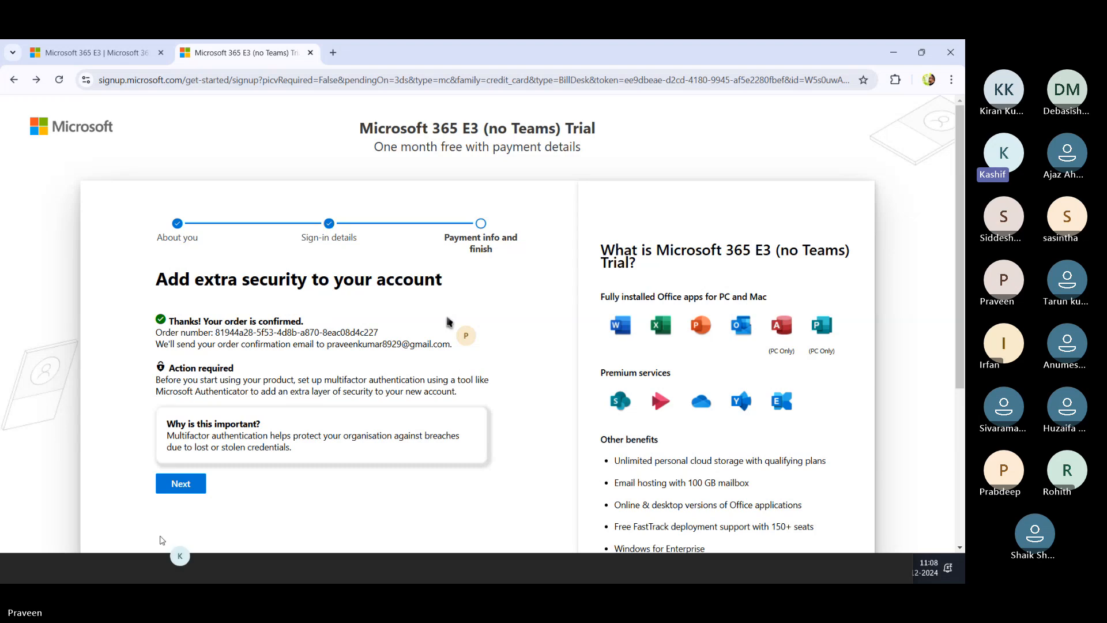
Continue to the Action Required notice, copy the account's sign-in address, and switch to the blank Notepad note.
{"action": "left_click", "coordinate": [180, 486]}
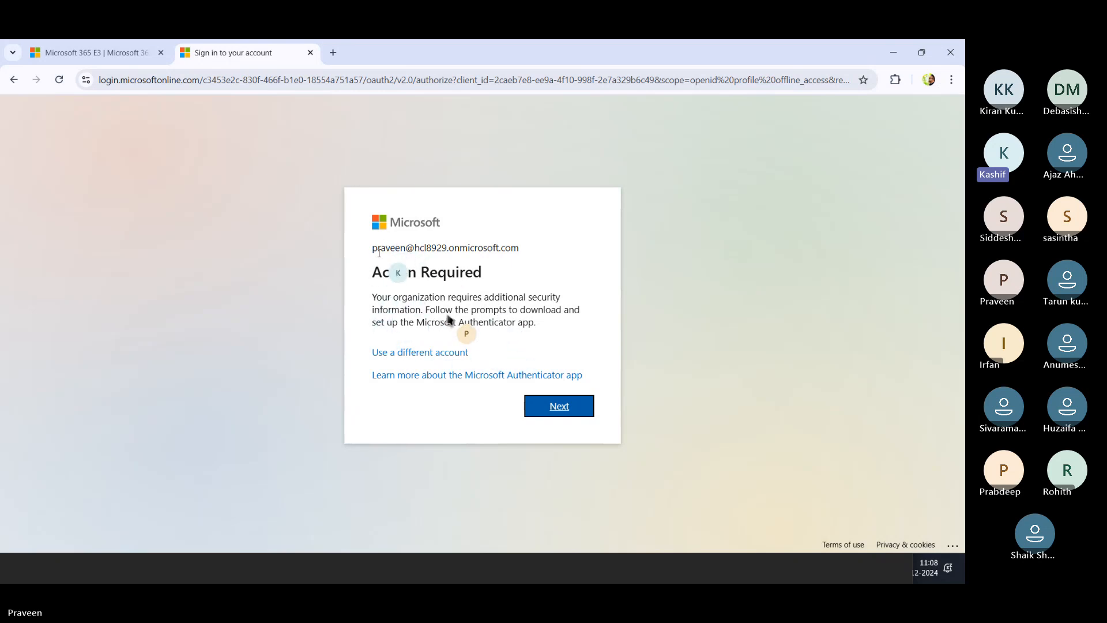
{"action": "left_click_drag", "start_coordinate": [373, 249], "coordinate": [526, 250]}
{"action": "key", "text": "ctrl+c"}
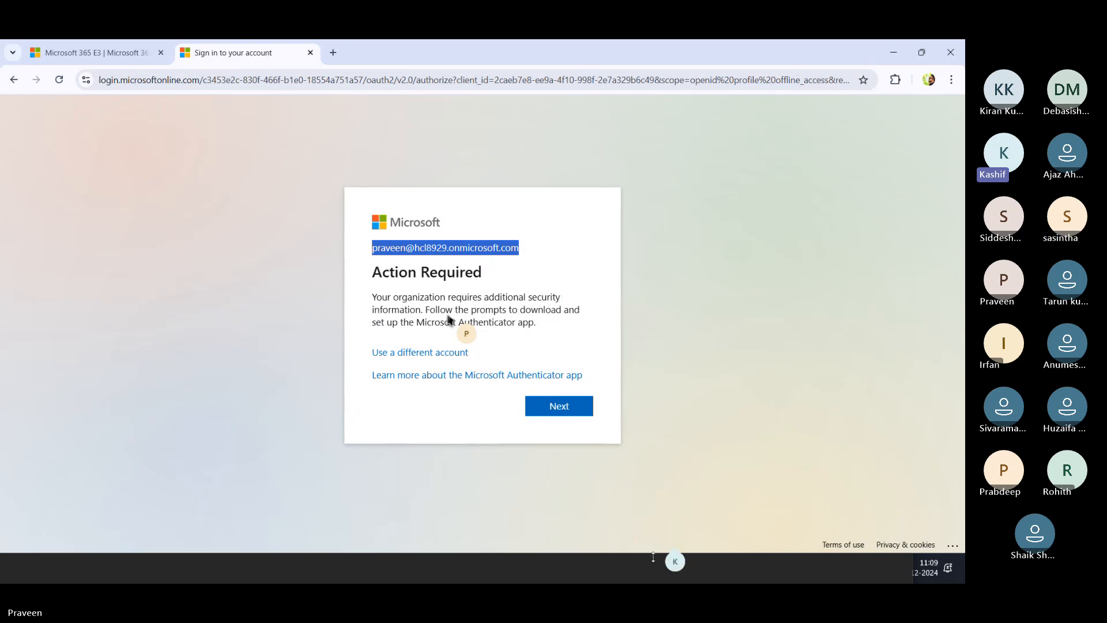
{"action": "key", "text": "alt+Tab"}
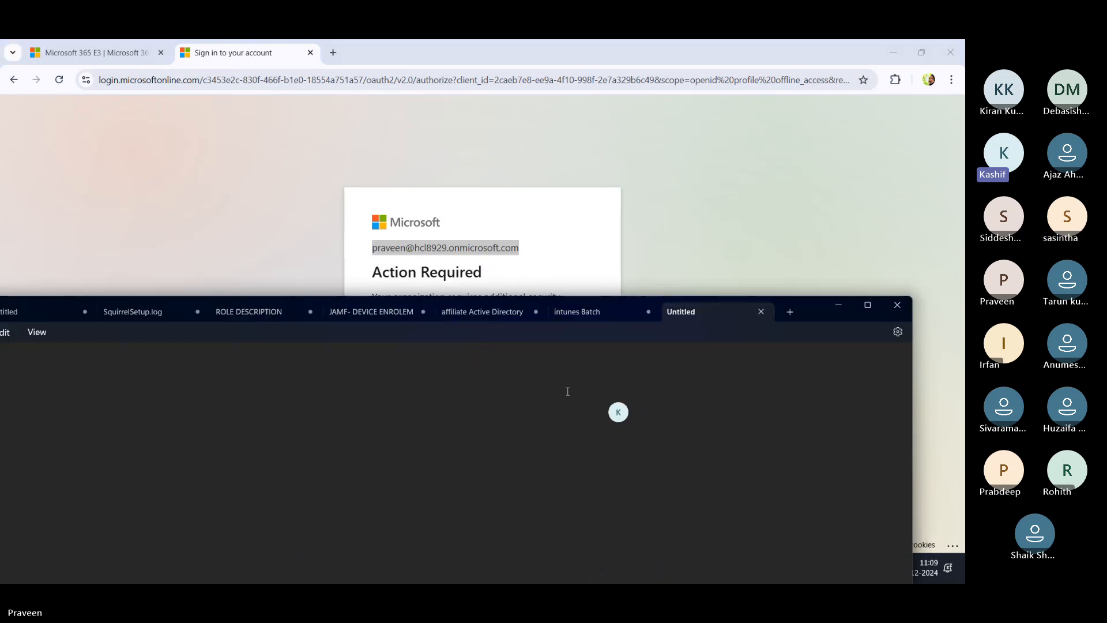
Reposition the note window and record the copied sign-in address in it after the label "Intune UserID :".
{"action": "left_click_drag", "start_coordinate": [815, 311], "coordinate": [880, 224]}
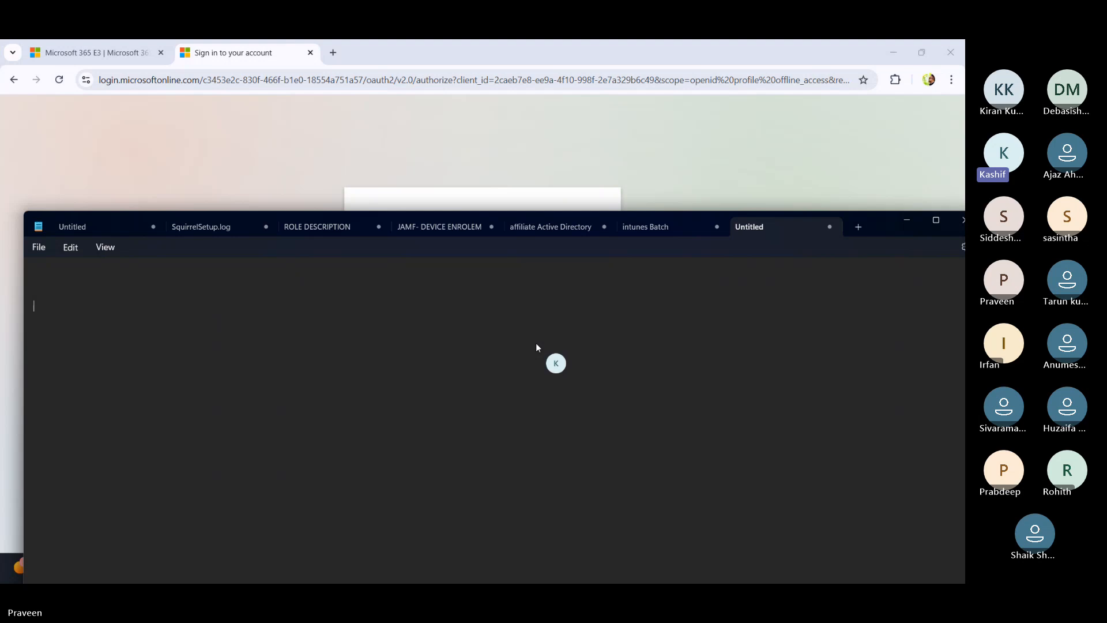
{"action": "type", "text": "Intune U"}
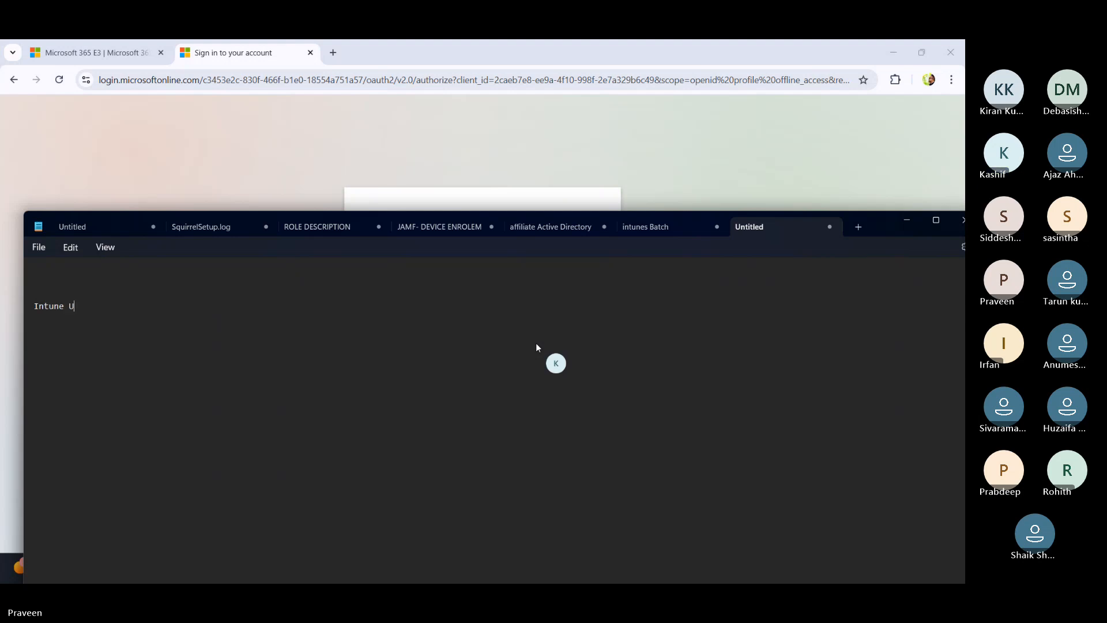
{"action": "type", "text": "serID :"}
{"action": "key", "text": "ctrl+v"}
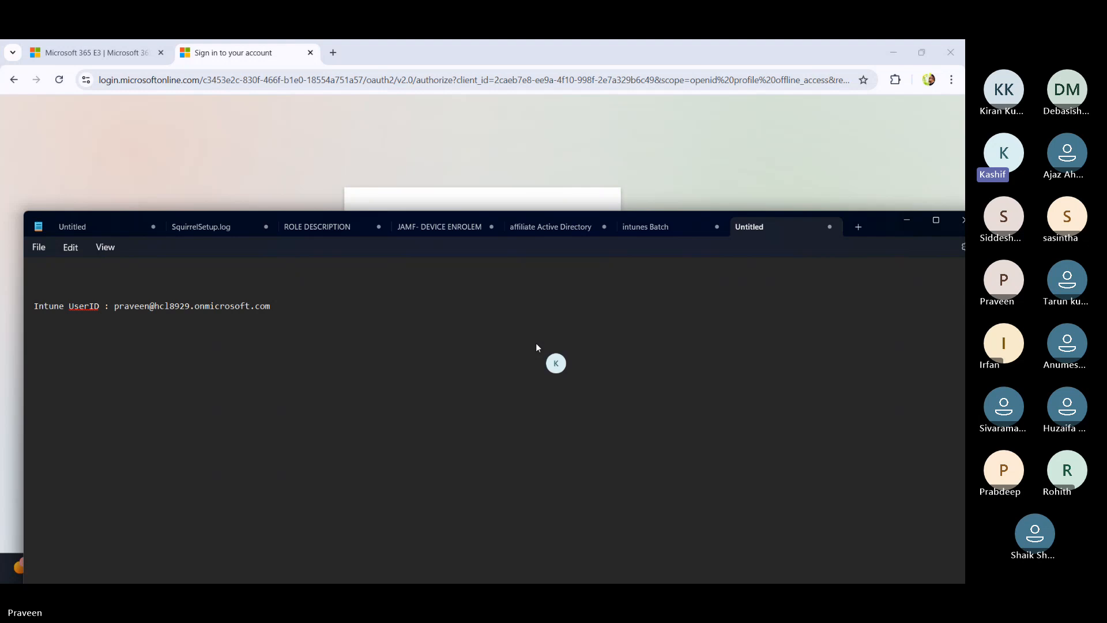
Add a "Password :" label on the line below the user ID, and highlight the recorded sign-in address.
{"action": "type", "text": "assword"}
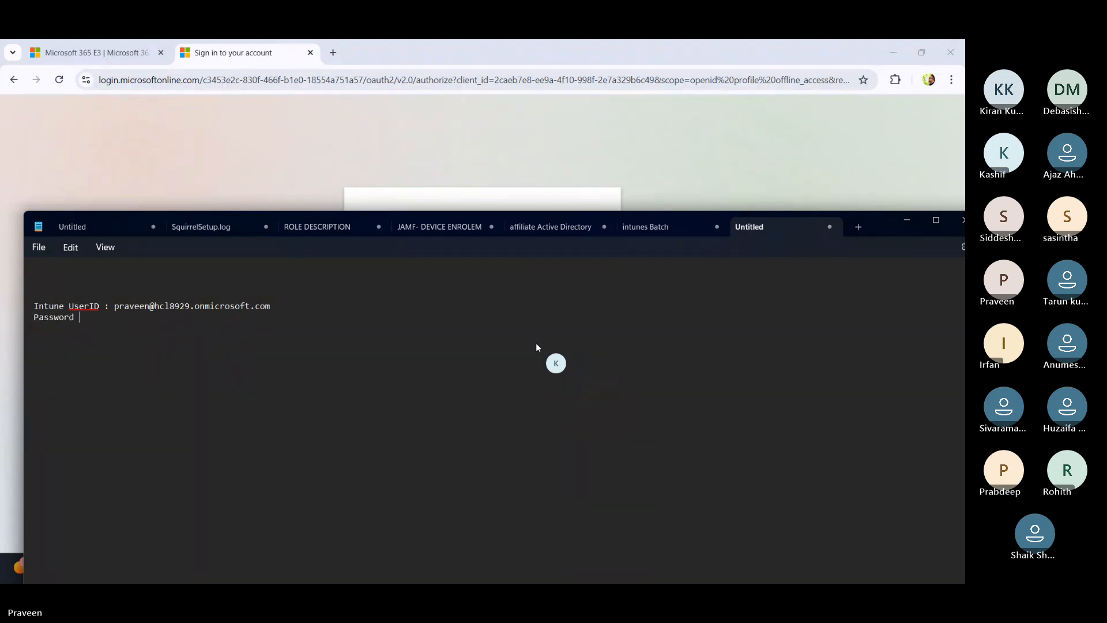
{"action": "type", "text": " :"}
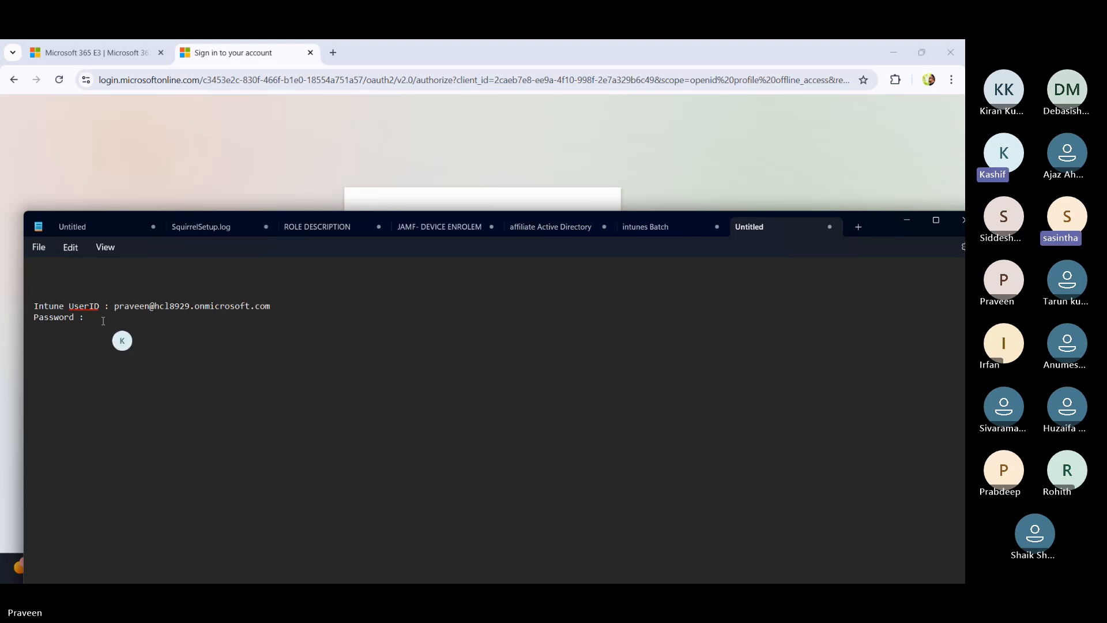
{"action": "left_click_drag", "start_coordinate": [114, 305], "coordinate": [298, 311]}
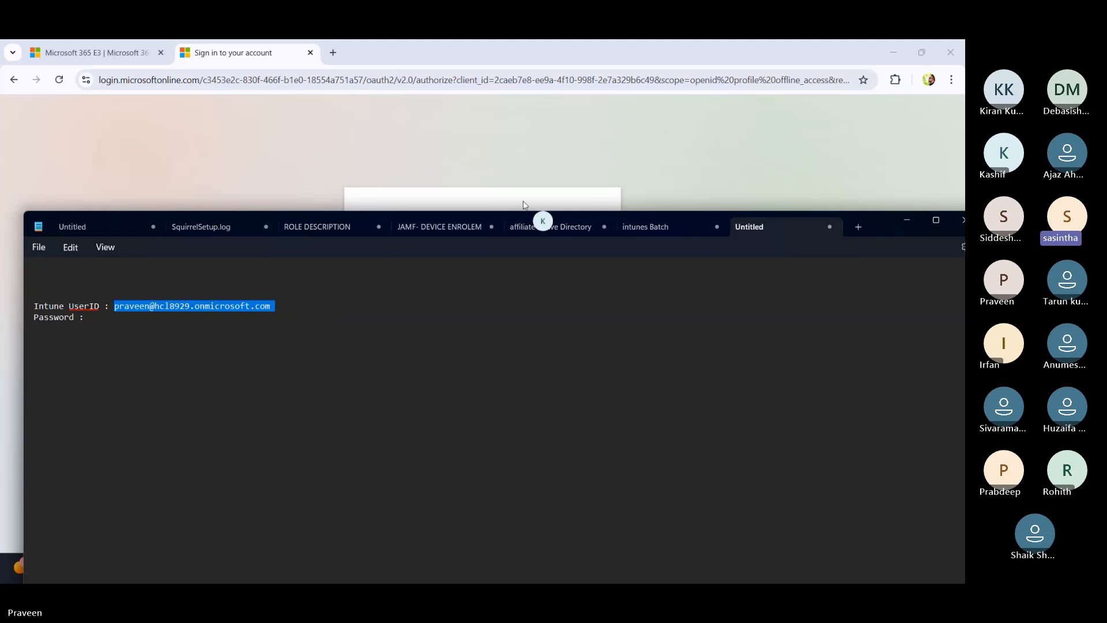
{"action": "left_click", "coordinate": [590, 169]}
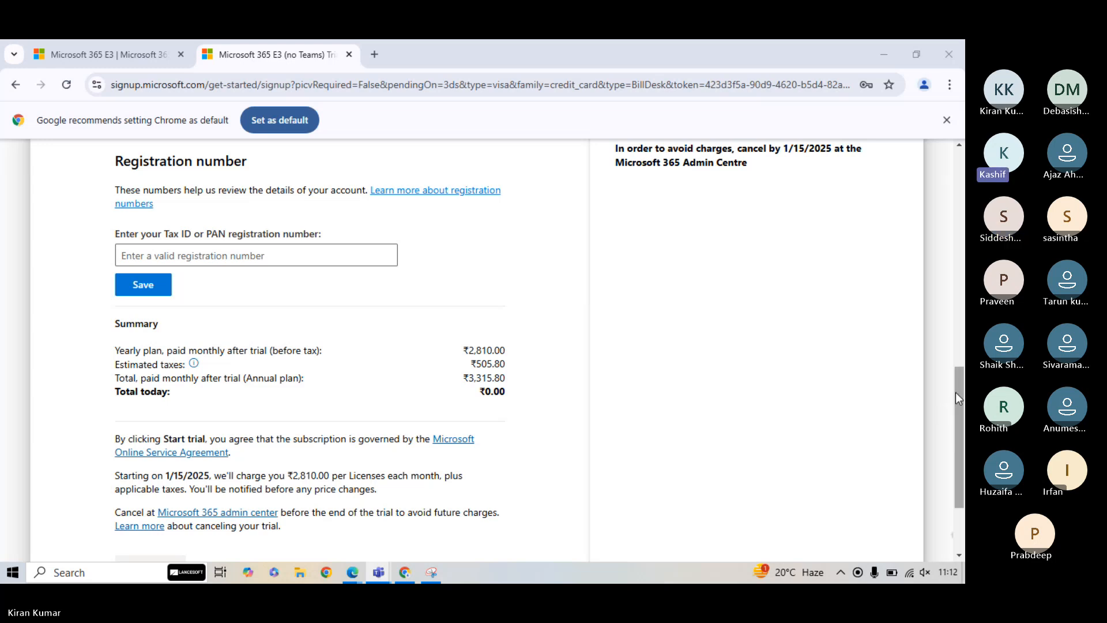
Enter the PAN shown under Tax ID as the registration number on the trial's payment page and save it.
{"action": "left_click_drag", "start_coordinate": [956, 392], "coordinate": [963, 353]}
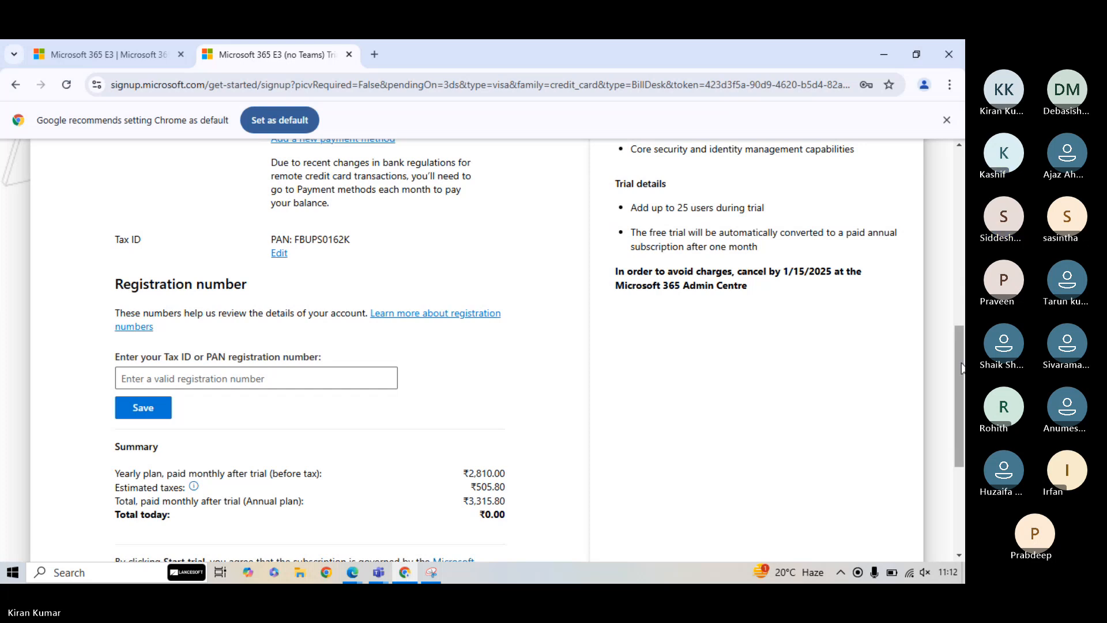
{"action": "double_click", "coordinate": [318, 239]}
{"action": "left_click", "coordinate": [147, 380]}
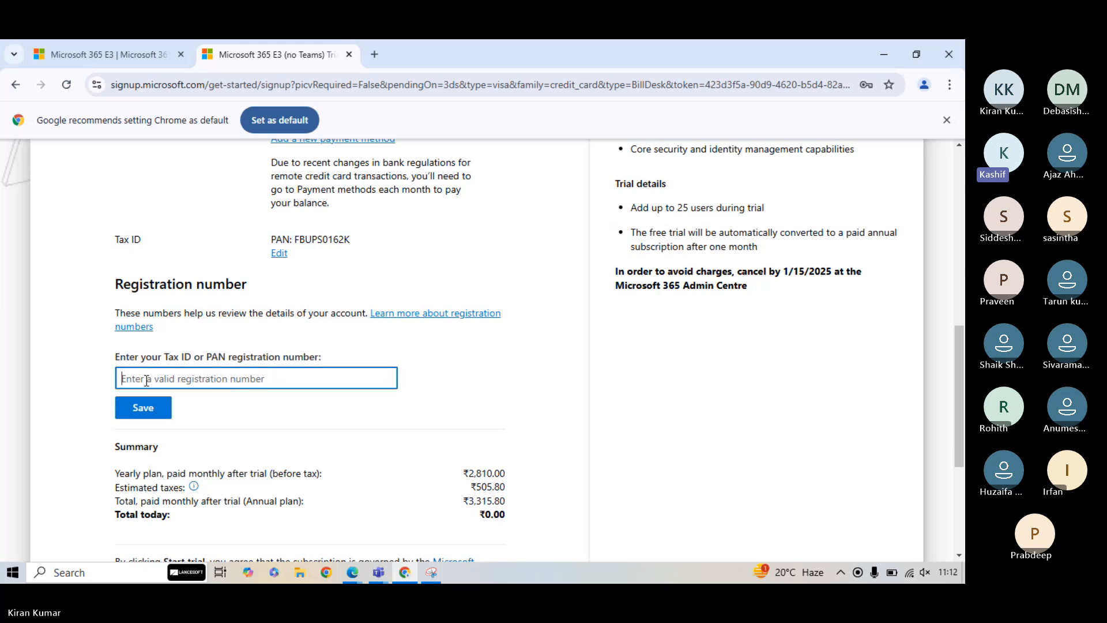
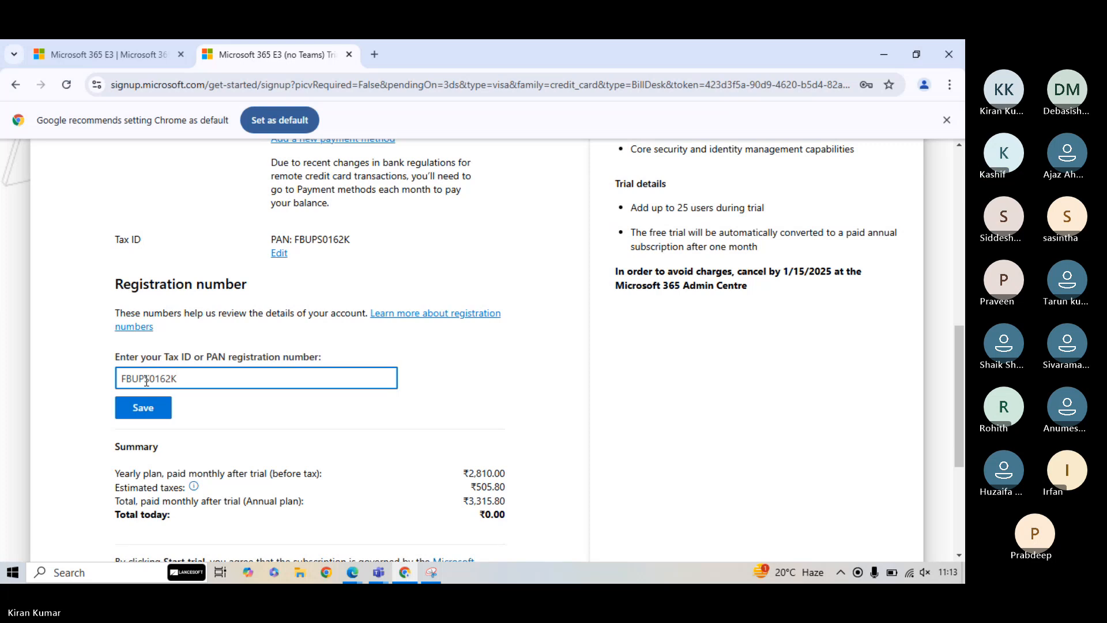
{"action": "left_click", "coordinate": [145, 403]}
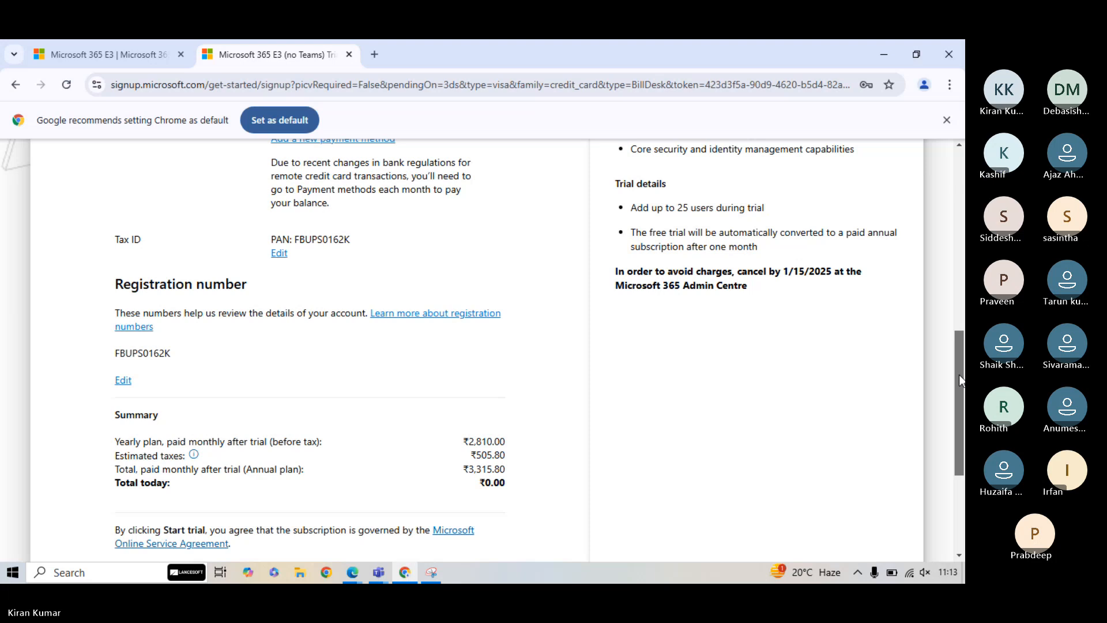
Start the Microsoft 365 E3 (no Teams) trial from the end of the order summary.
{"action": "left_click_drag", "start_coordinate": [960, 375], "coordinate": [950, 446]}
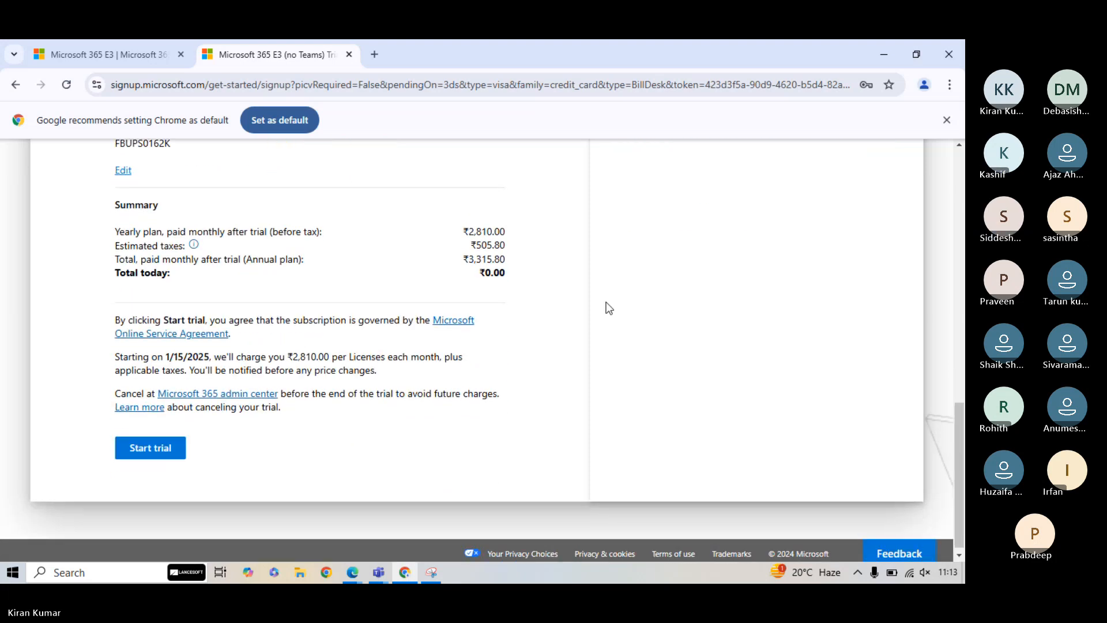
{"action": "left_click", "coordinate": [157, 454]}
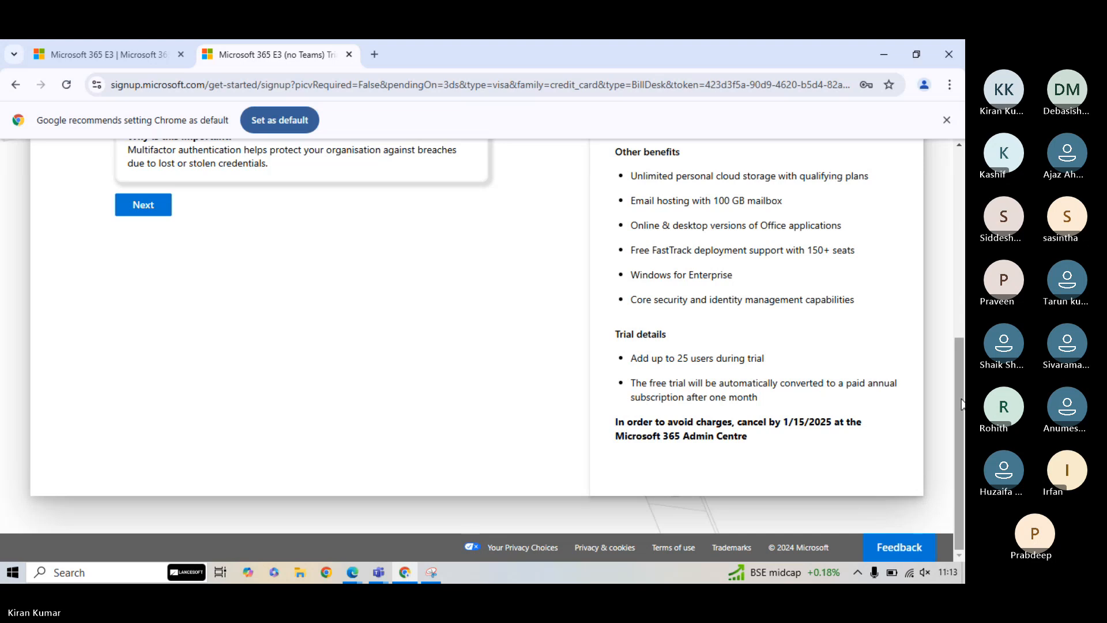
Continue from the order confirmation to the Action Required notice and select the account's sign-in address.
{"action": "left_click_drag", "start_coordinate": [962, 404], "coordinate": [963, 284]}
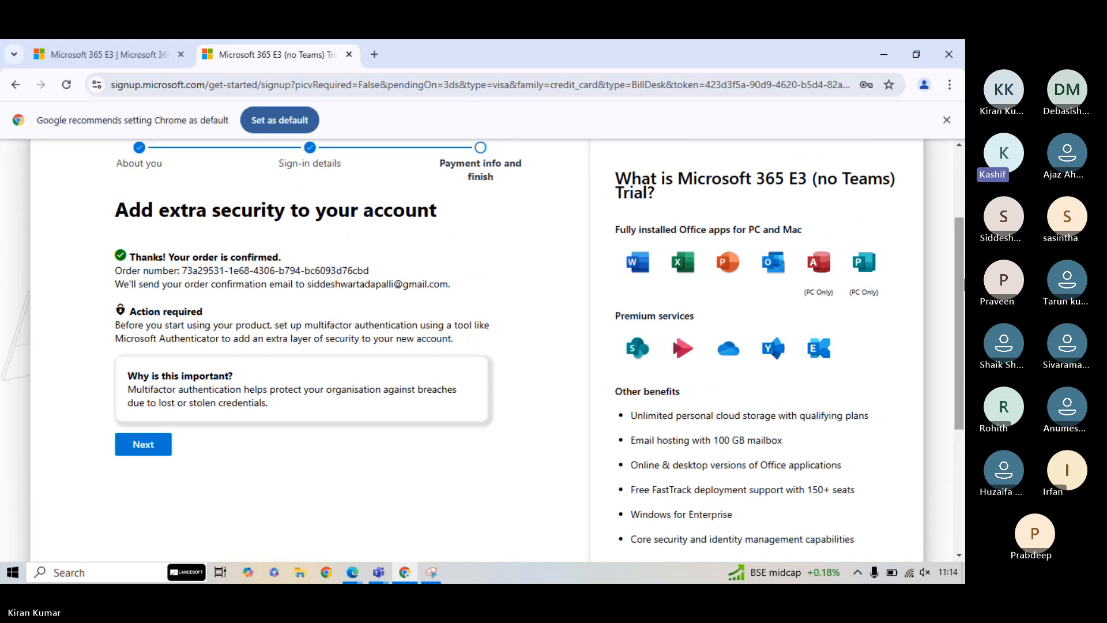
{"action": "left_click", "coordinate": [136, 447]}
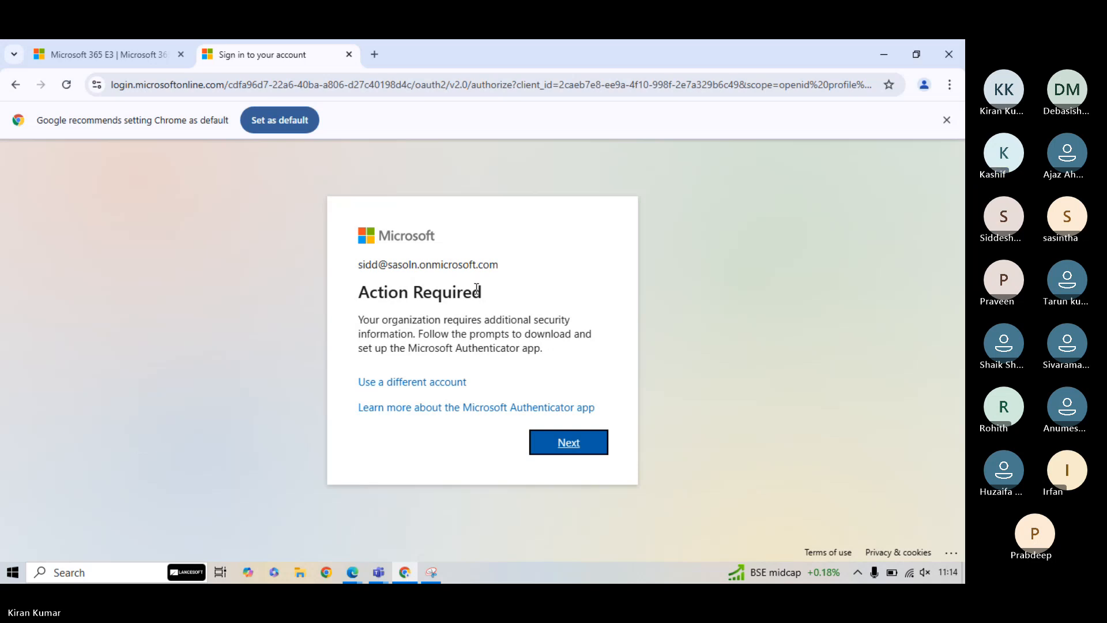
{"action": "left_click", "coordinate": [501, 268]}
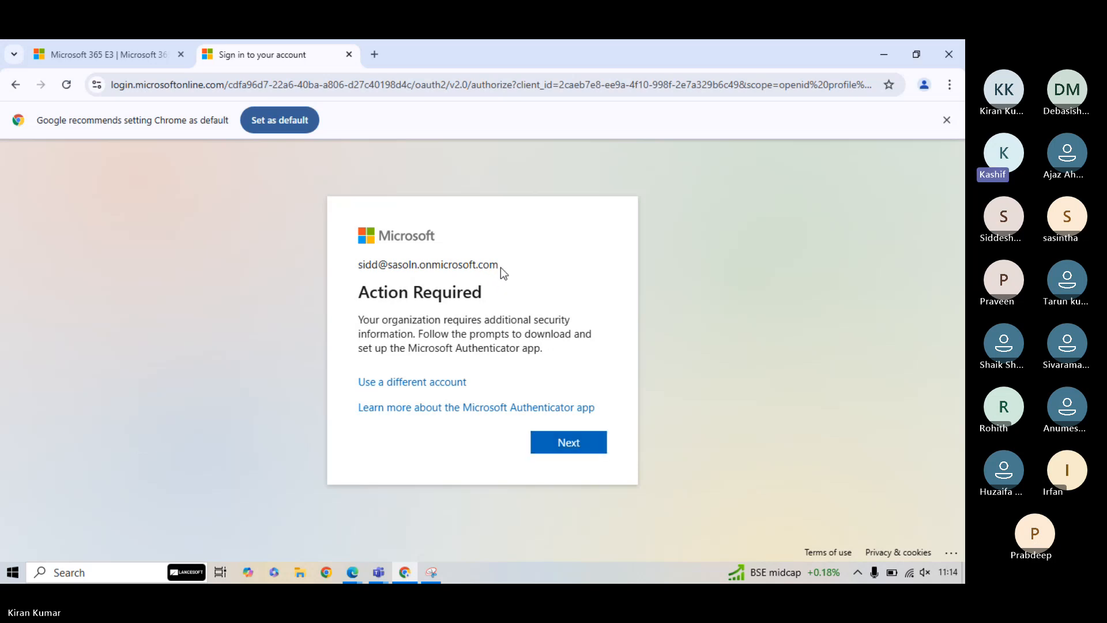
{"action": "left_click_drag", "start_coordinate": [500, 267], "coordinate": [355, 272]}
{"action": "key", "text": "ctrl+c"}
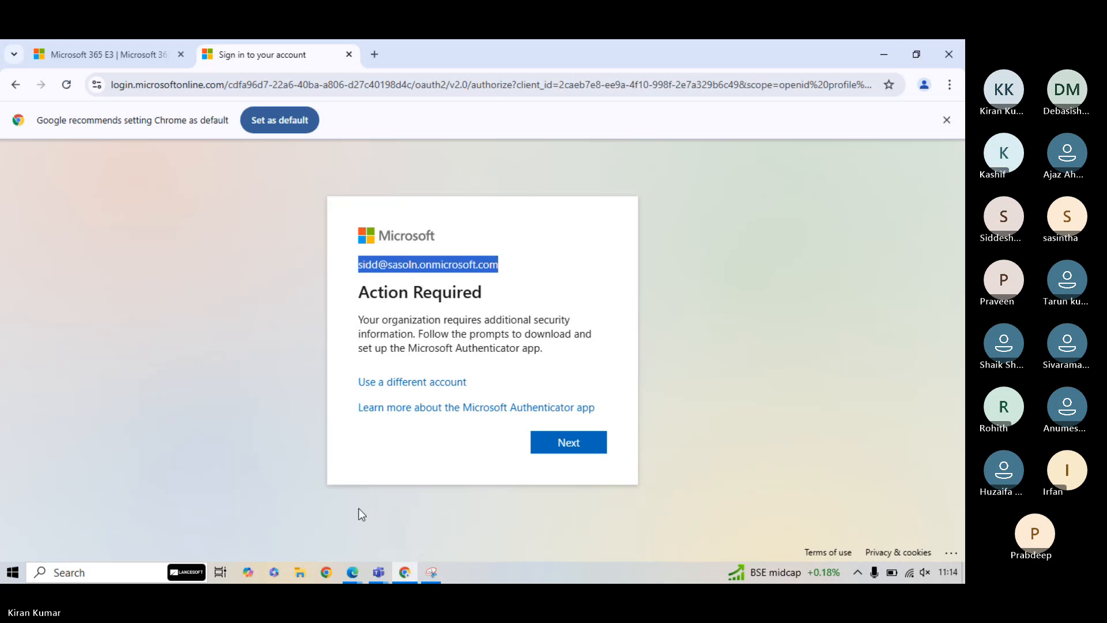
{"action": "left_click", "coordinate": [326, 573]}
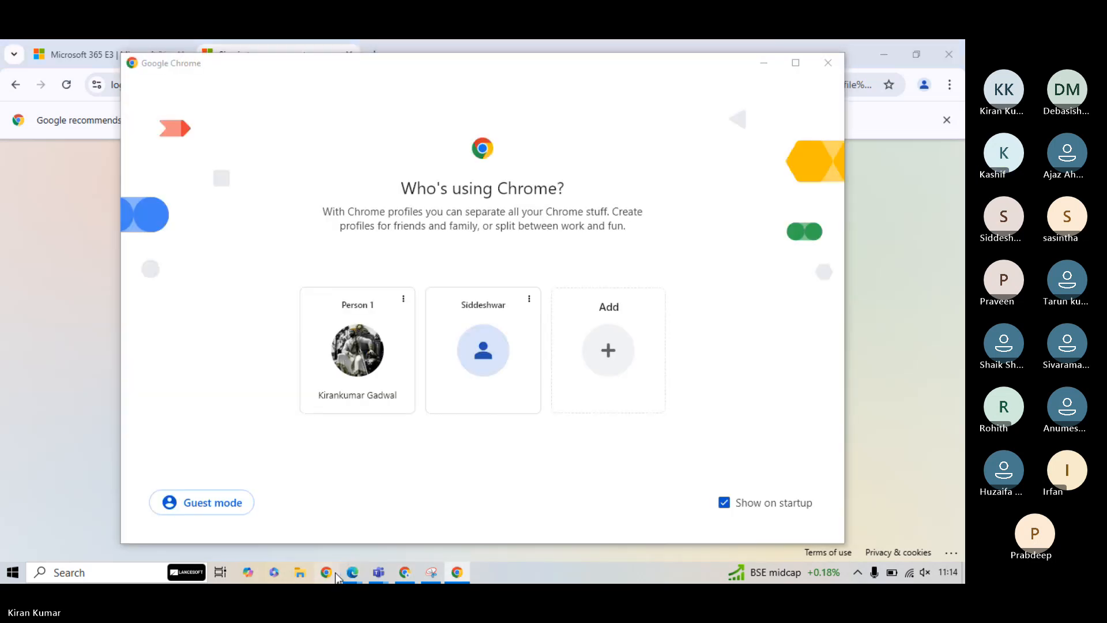
{"action": "left_click", "coordinate": [404, 576]}
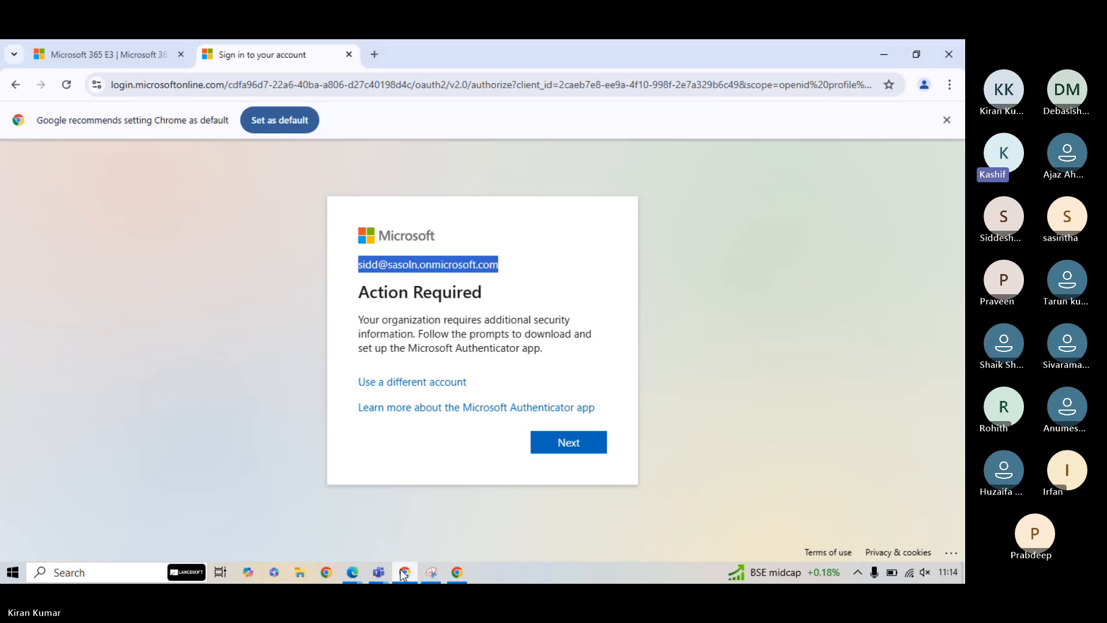
{"action": "left_click", "coordinate": [453, 576]}
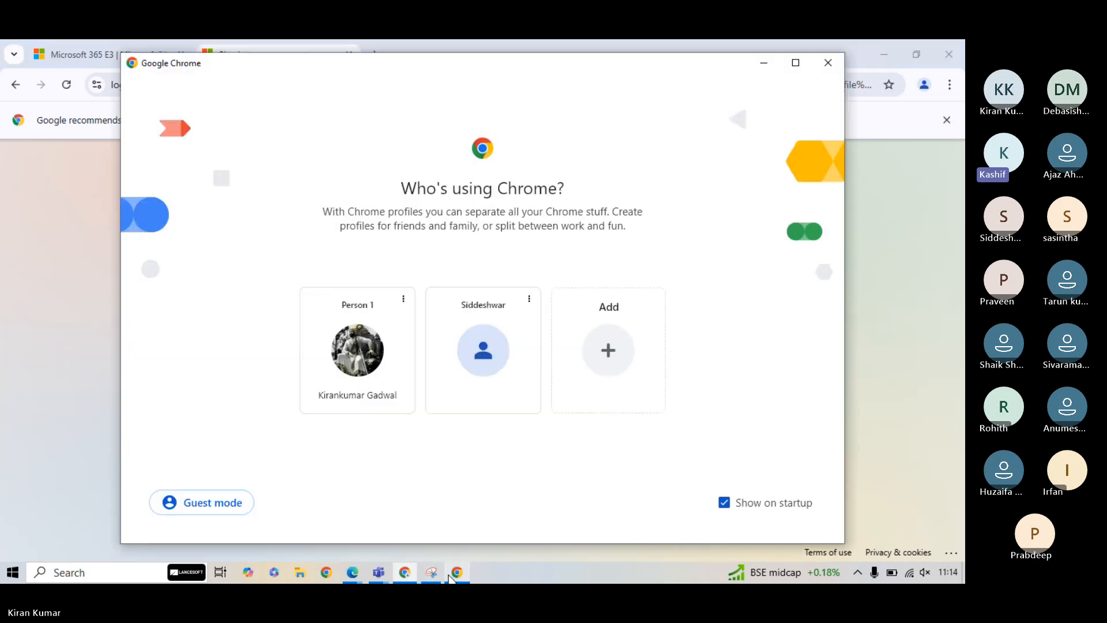
{"action": "left_click", "coordinate": [408, 575]}
Switch to WhatsApp Web in Edge and send the copied sign-in address to the account holder's own self-message chat.
{"action": "left_click", "coordinate": [402, 572]}
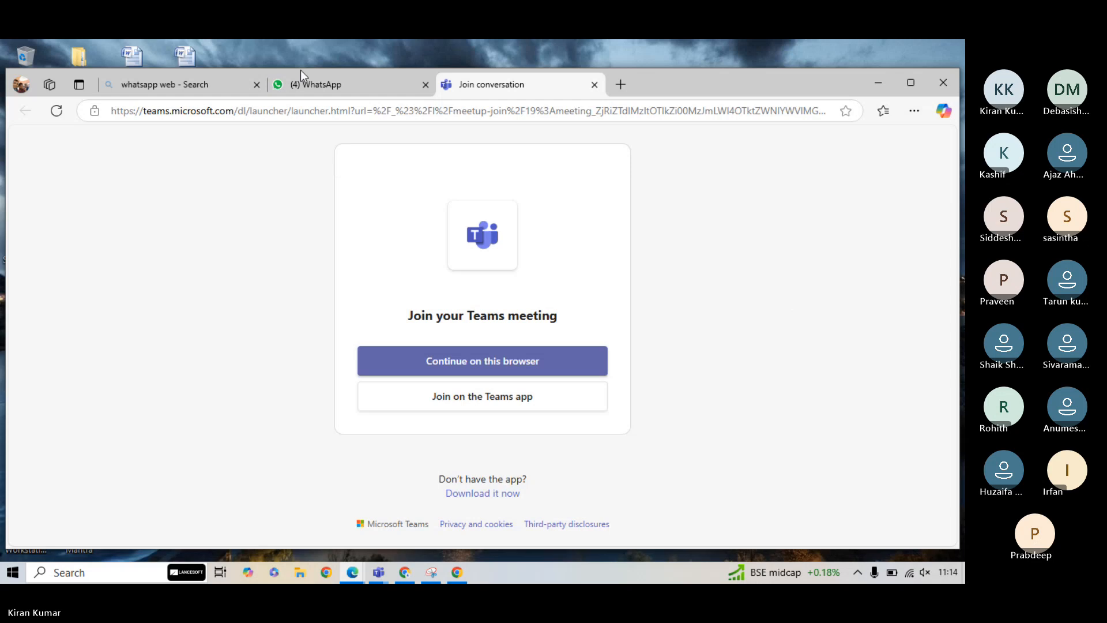
{"action": "left_click", "coordinate": [310, 81]}
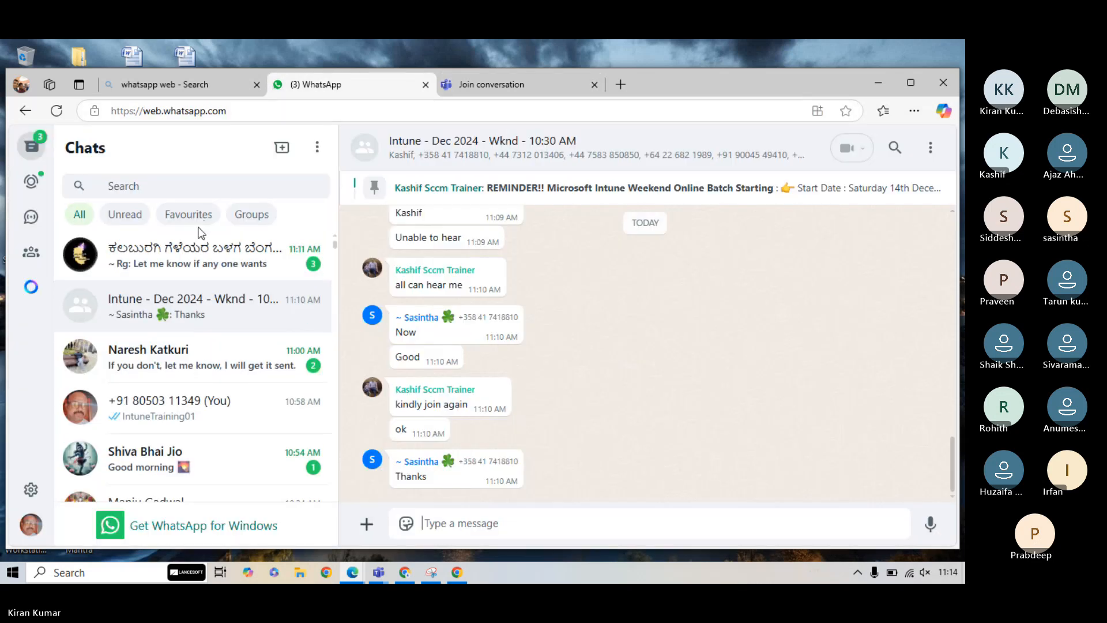
{"action": "left_click", "coordinate": [195, 418]}
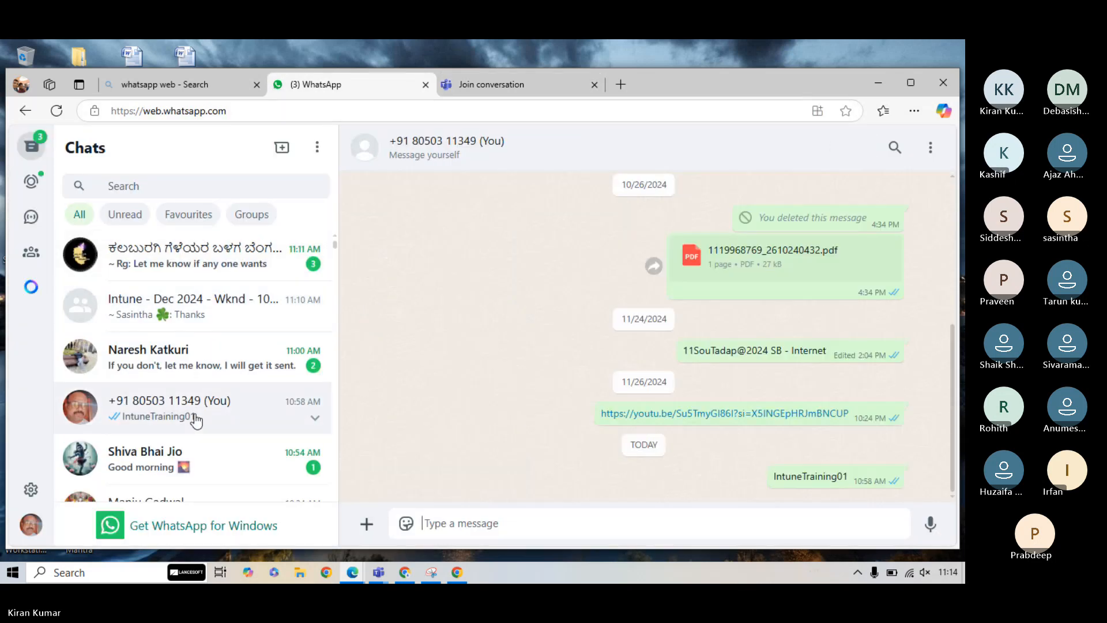
{"action": "key", "text": "ctrl+v"}
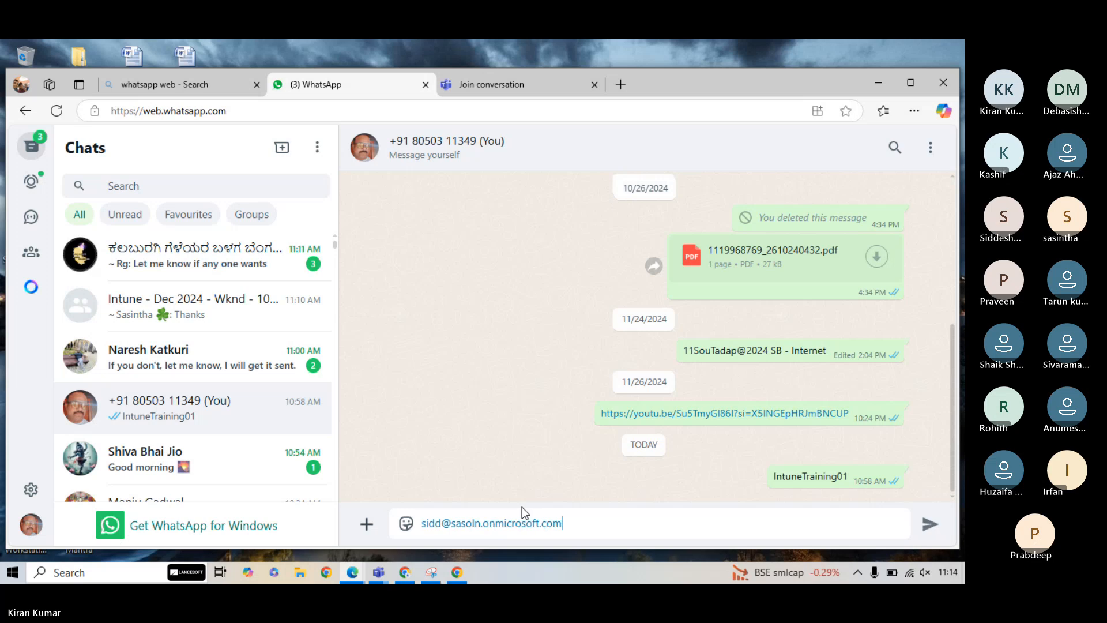
{"action": "key", "text": "Return"}
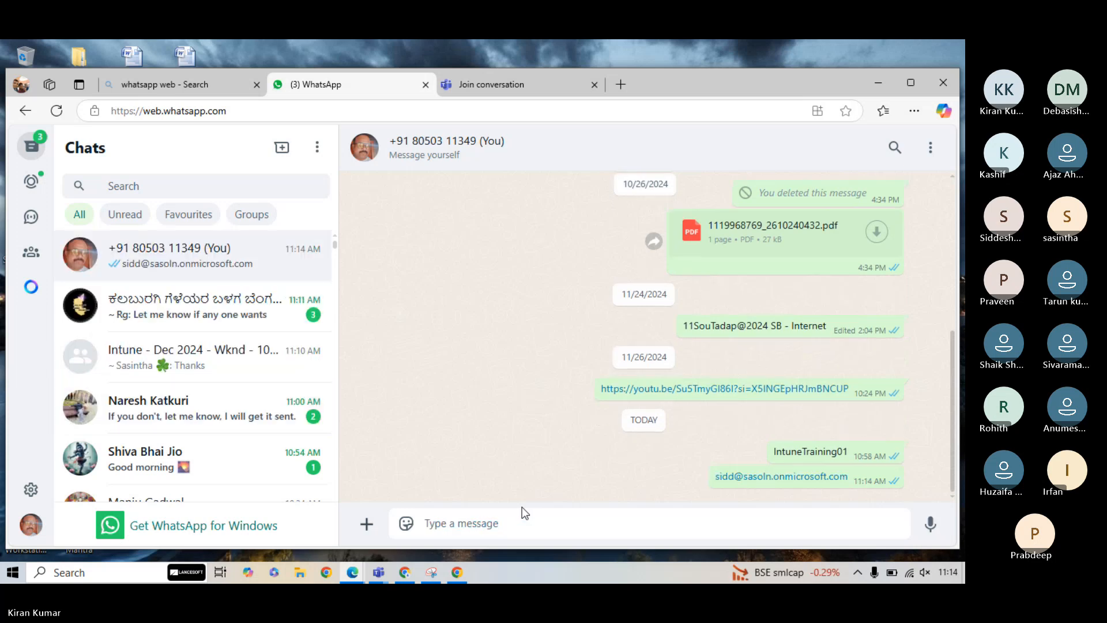
Minimise the WhatsApp window and return to the Action Required page in Chrome.
{"action": "left_click", "coordinate": [870, 76]}
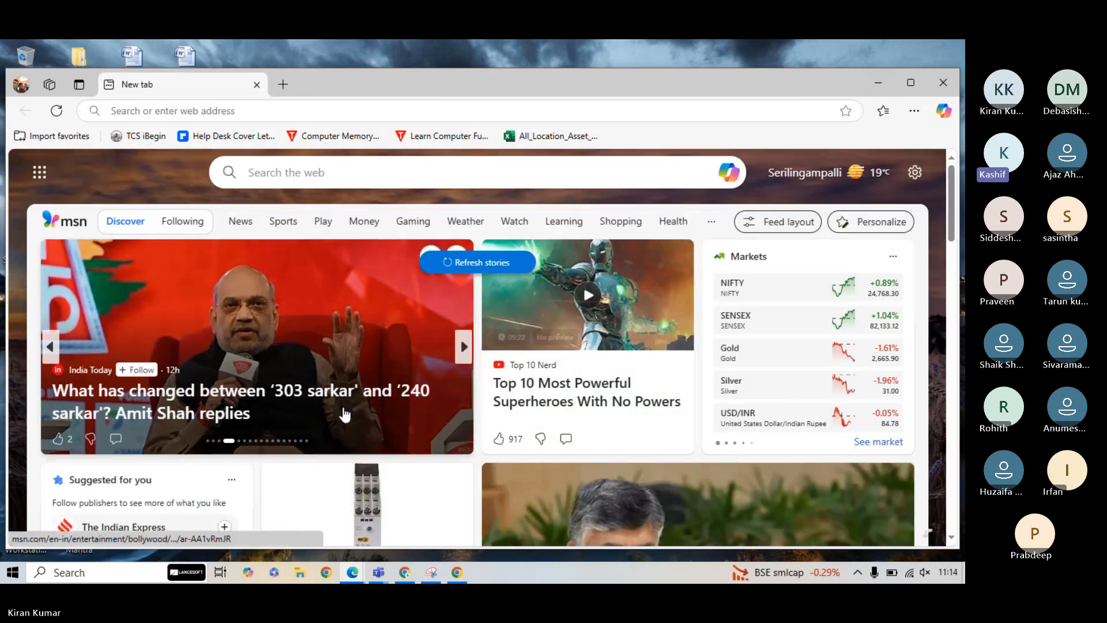
{"action": "mouse_move", "coordinate": [385, 575]}
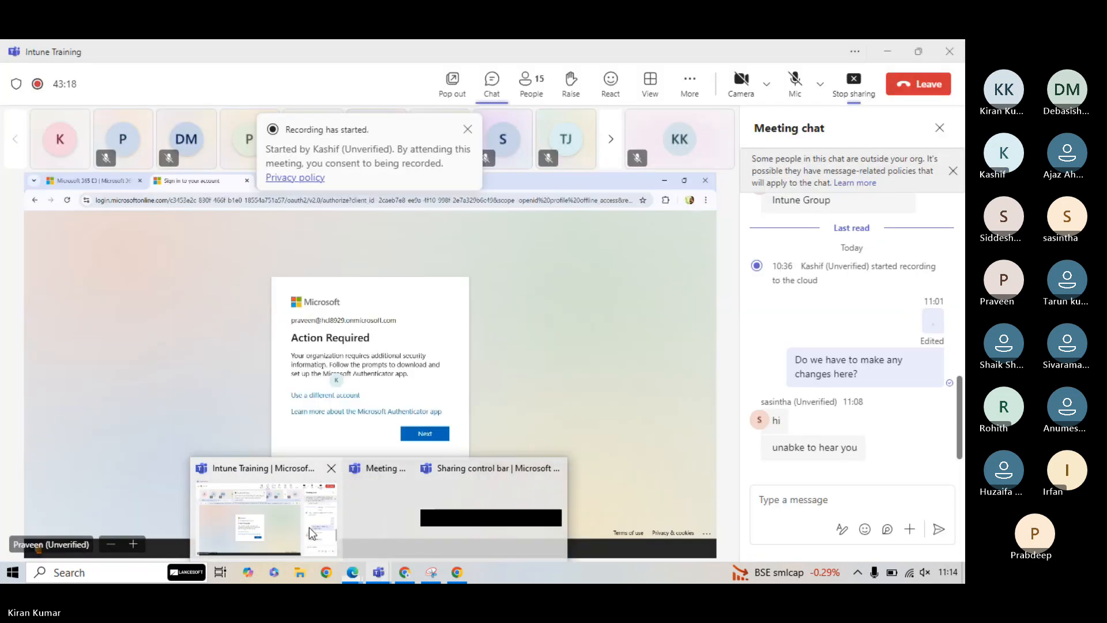
{"action": "left_click", "coordinate": [308, 525]}
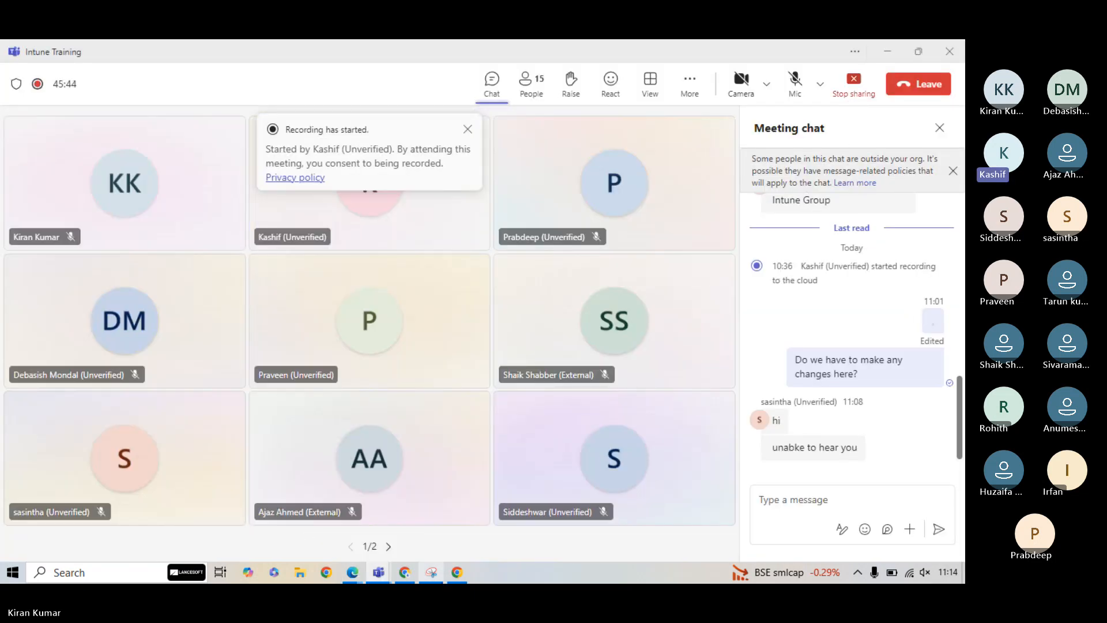
{"action": "left_click", "coordinate": [456, 574]}
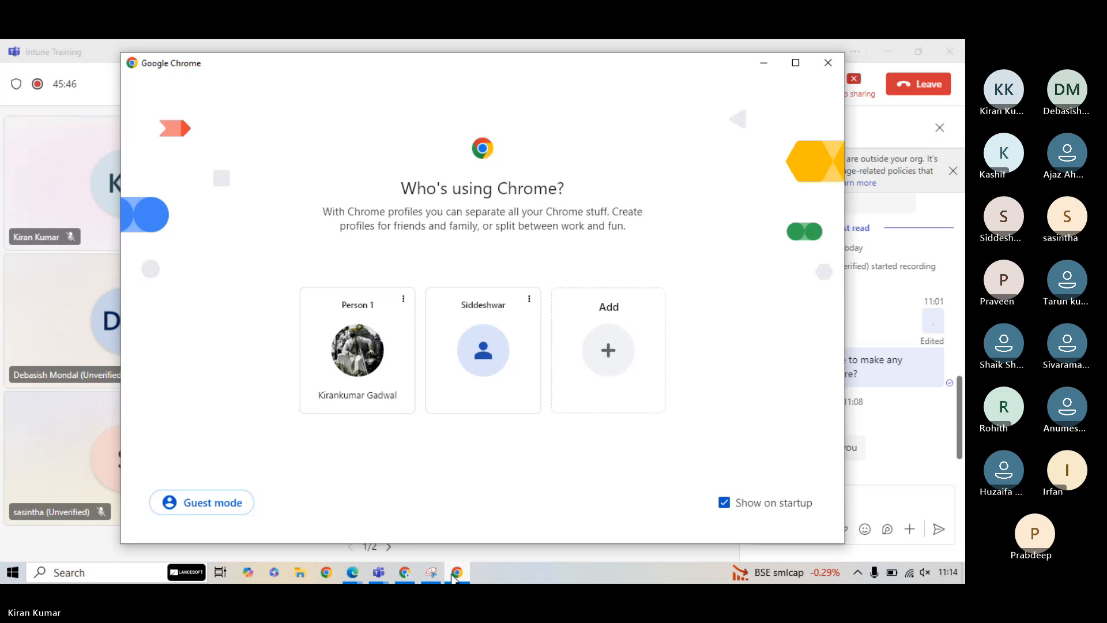
{"action": "left_click", "coordinate": [456, 573]}
{"action": "left_click", "coordinate": [405, 572]}
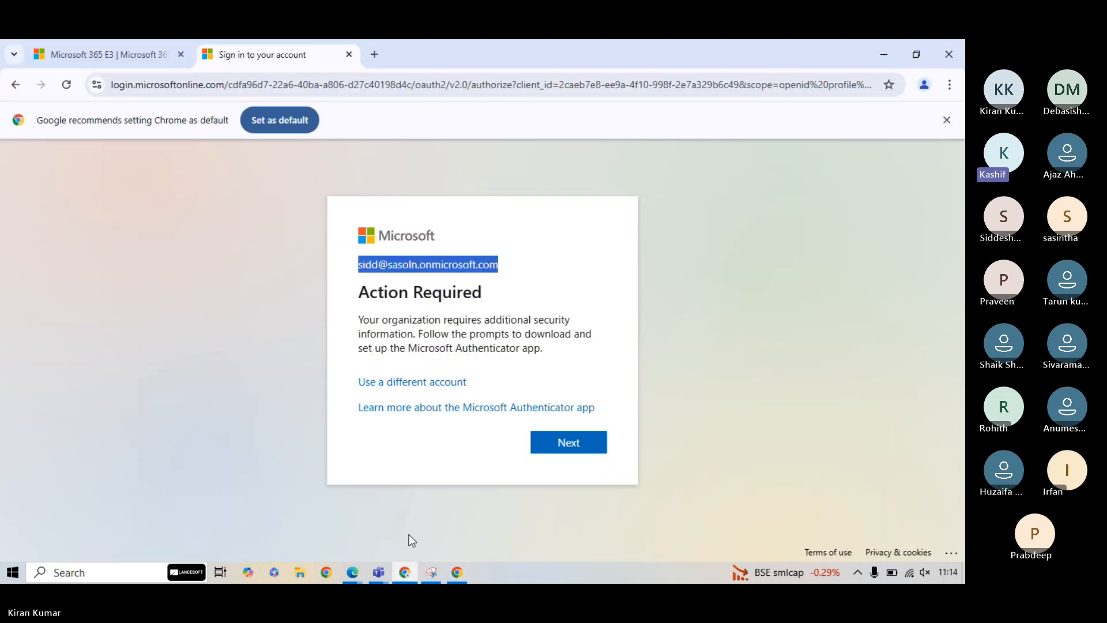
{"action": "mouse_move", "coordinate": [389, 572]}
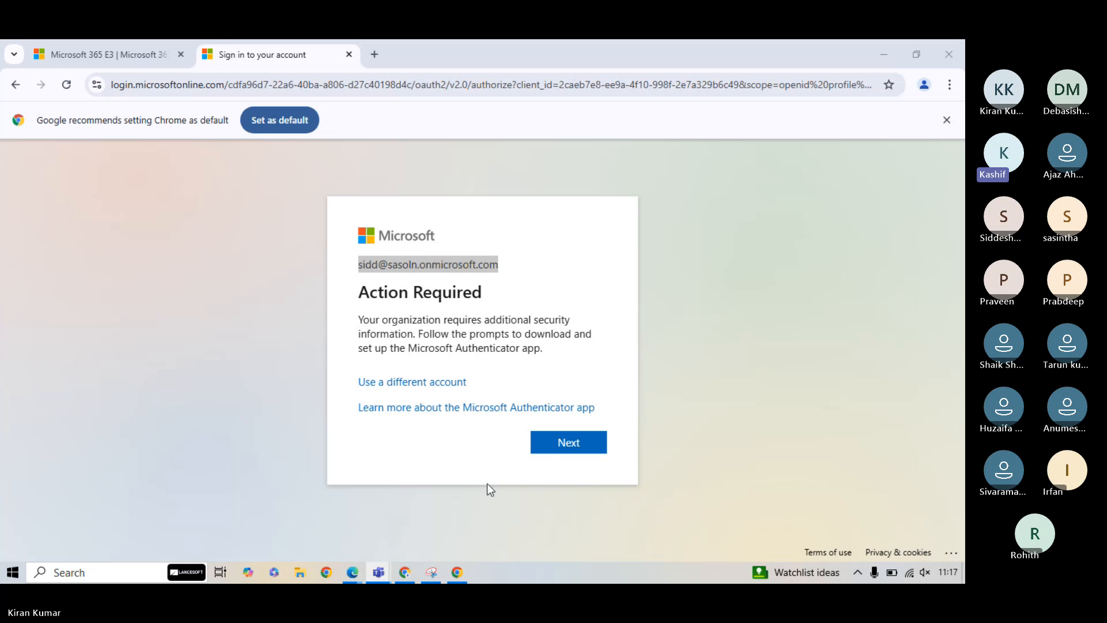
Continue from the Action Required notice, sign in with the account password, and choose never to save it in the browser.
{"action": "left_click", "coordinate": [575, 443]}
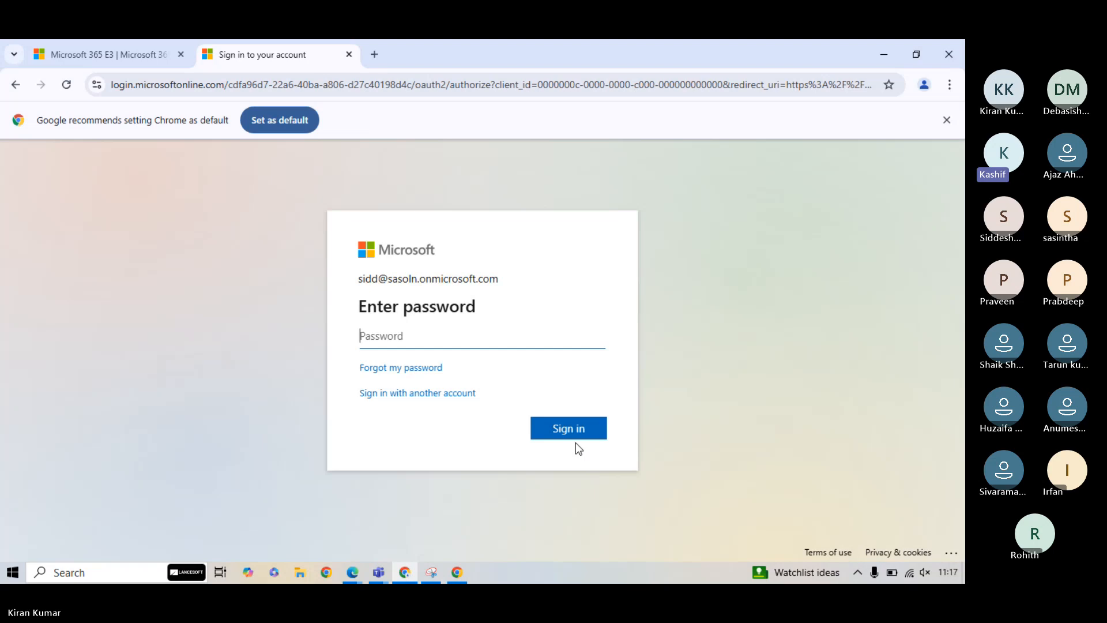
{"action": "type", "text": "•"}
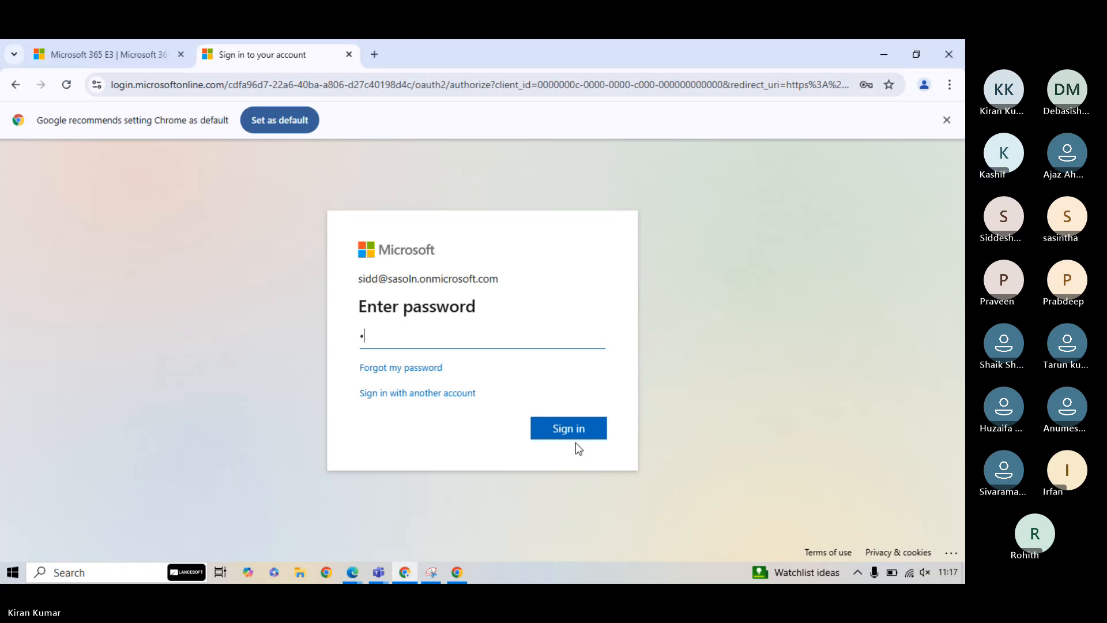
{"action": "type", "text": "•••"}
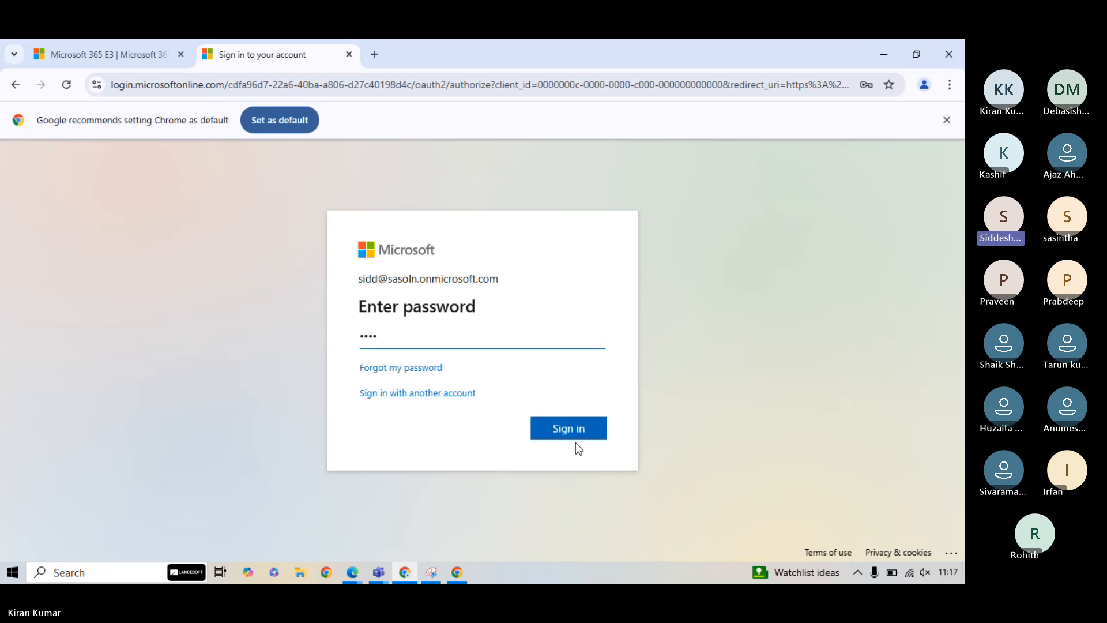
{"action": "type", "text": "••••"}
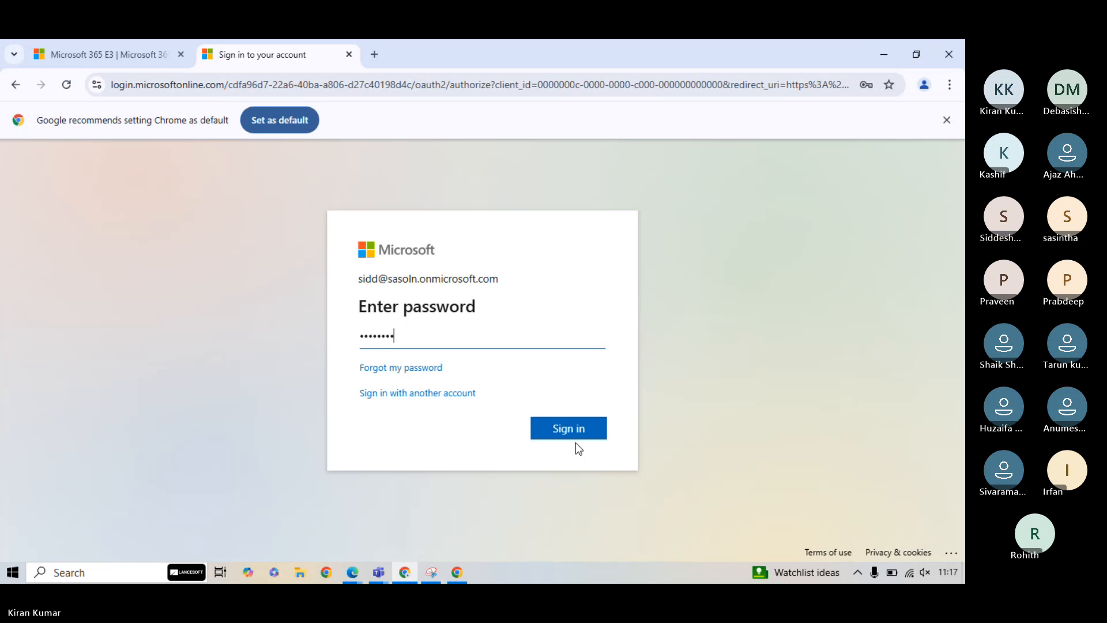
{"action": "type", "text": "••••••••"}
{"action": "left_click", "coordinate": [583, 435]}
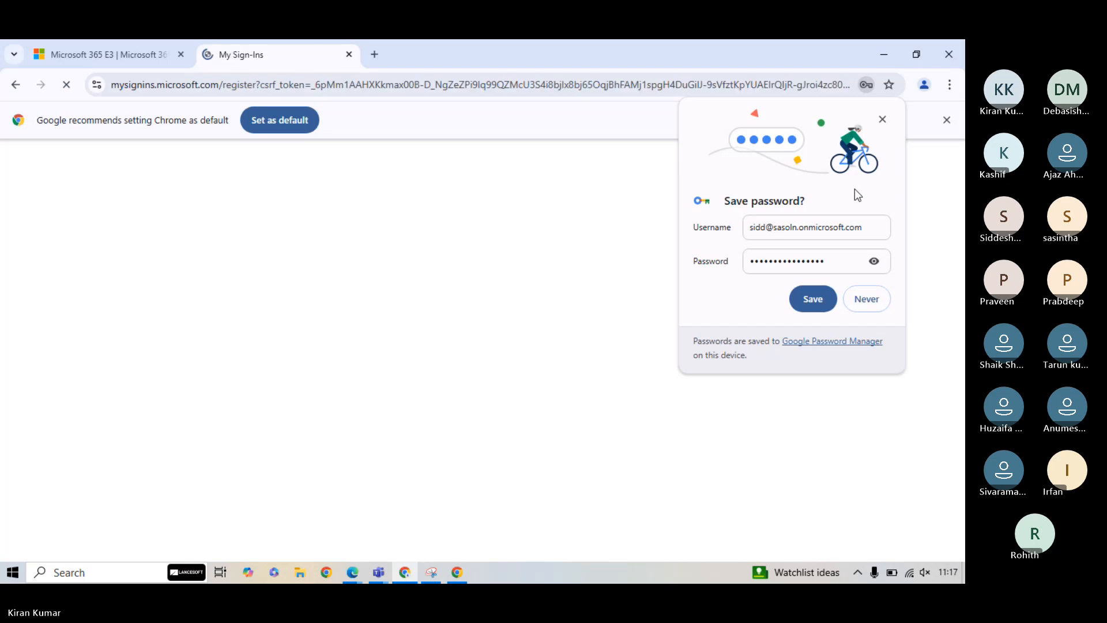
{"action": "left_click", "coordinate": [874, 294]}
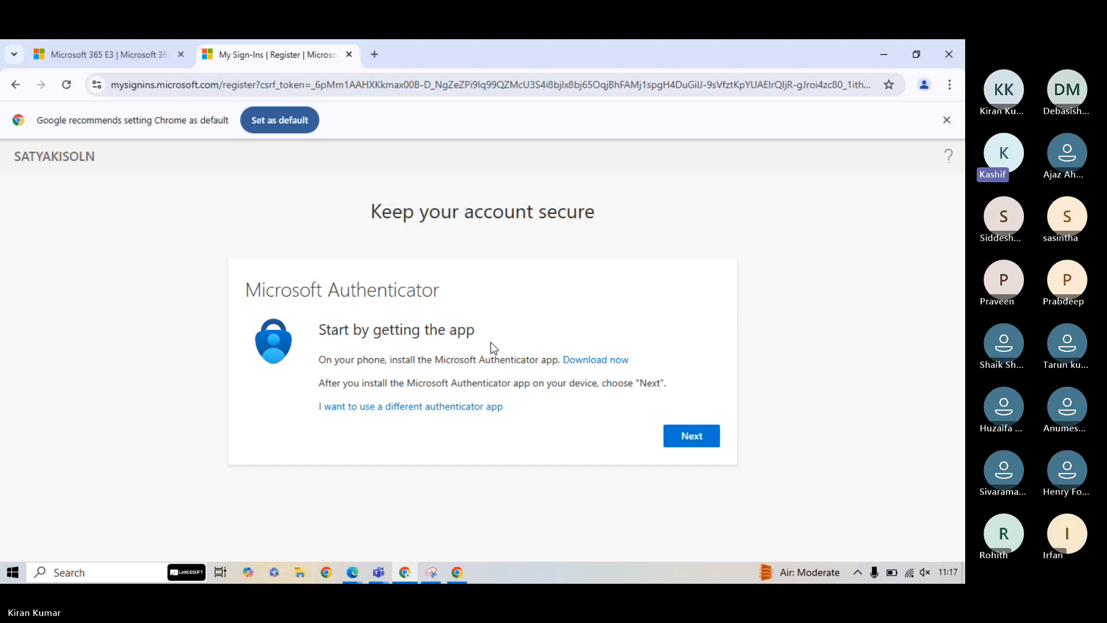
Go through the Microsoft Authenticator setup pages and pair the phone app with the account by QR code.
{"action": "left_click", "coordinate": [698, 438]}
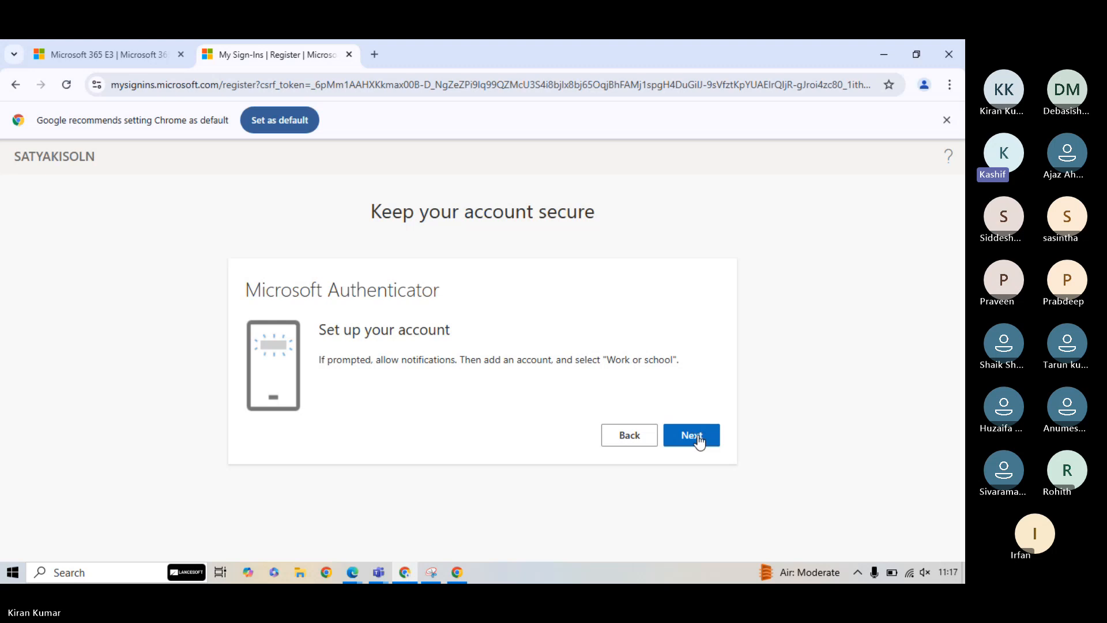
{"action": "left_click", "coordinate": [698, 436]}
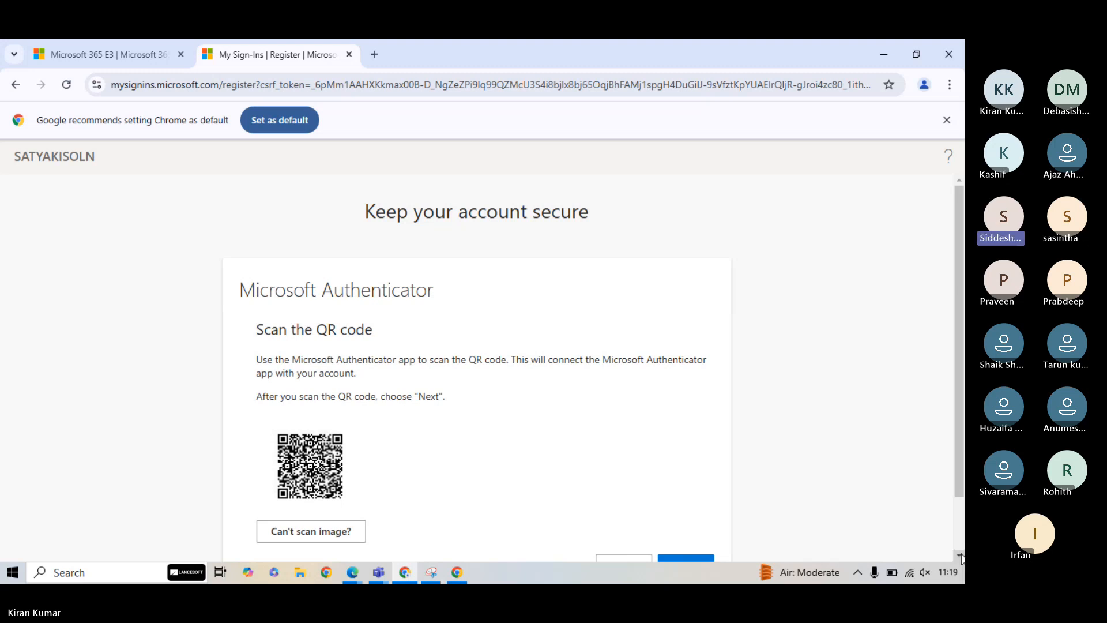
{"action": "scroll", "coordinate": [958, 530], "scroll_direction": "down", "scroll_amount": 2}
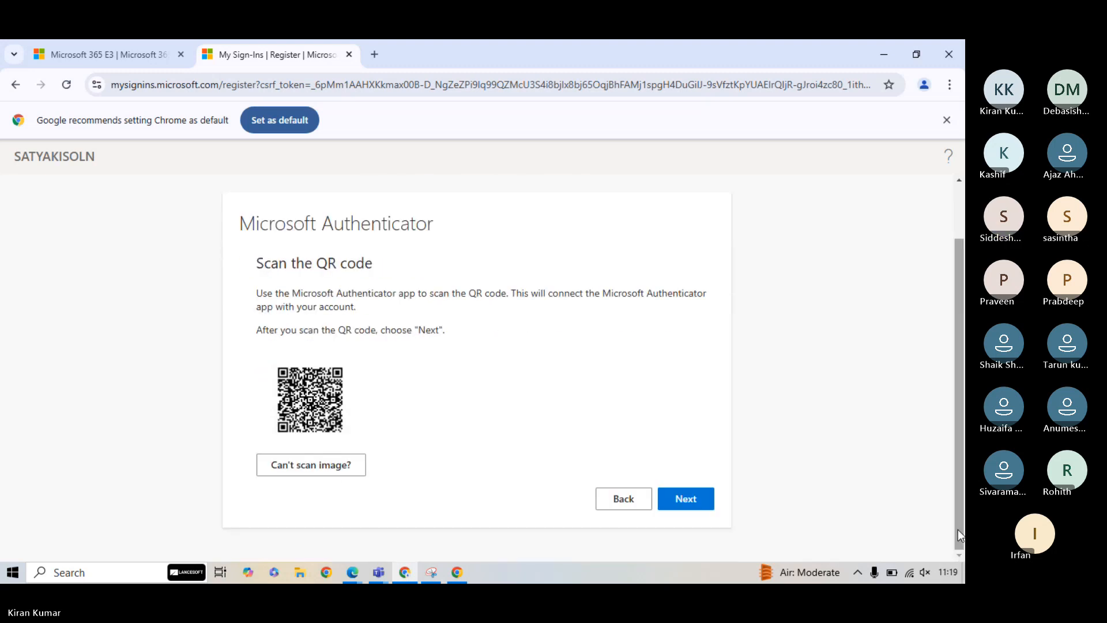
{"action": "left_click", "coordinate": [704, 500]}
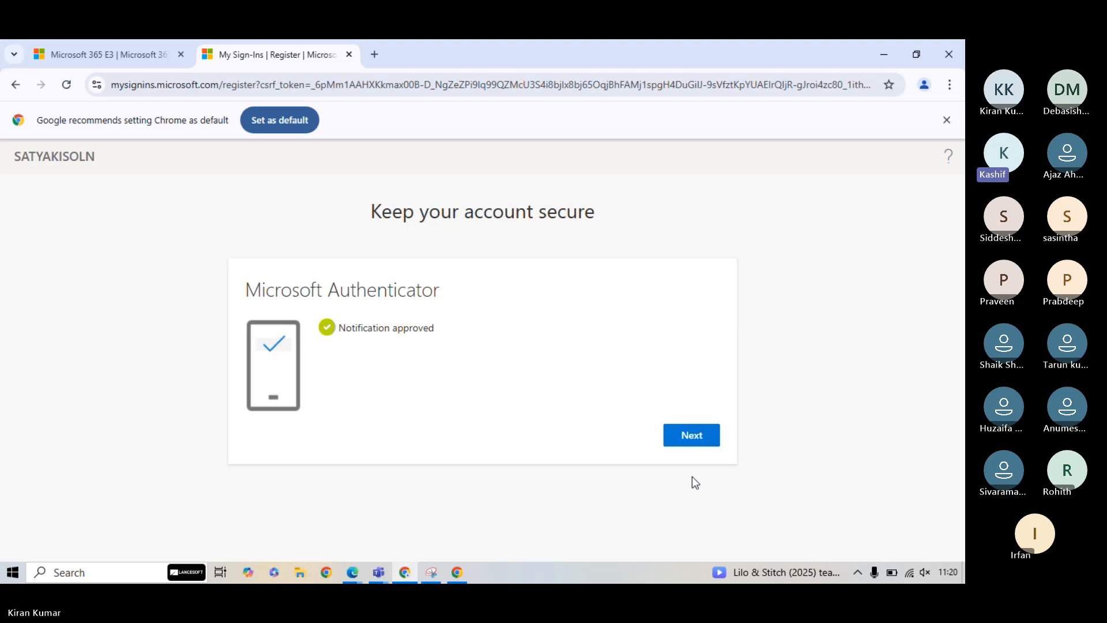
Finish the security info setup and agree to stay signed in with "Don't show this again" enabled.
{"action": "left_click", "coordinate": [701, 441]}
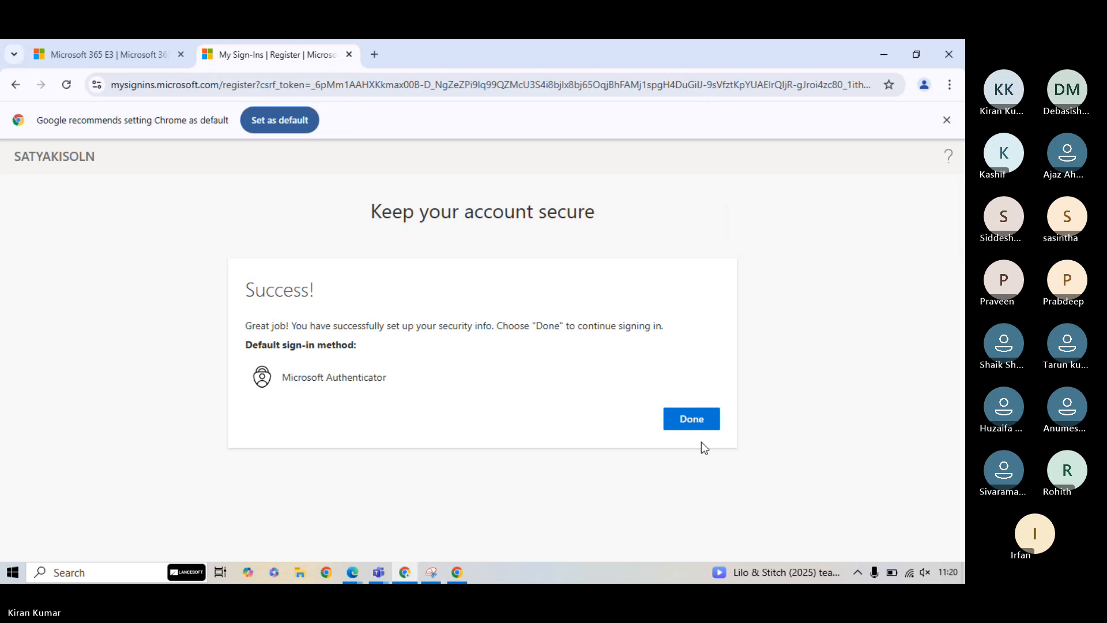
{"action": "left_click", "coordinate": [692, 413]}
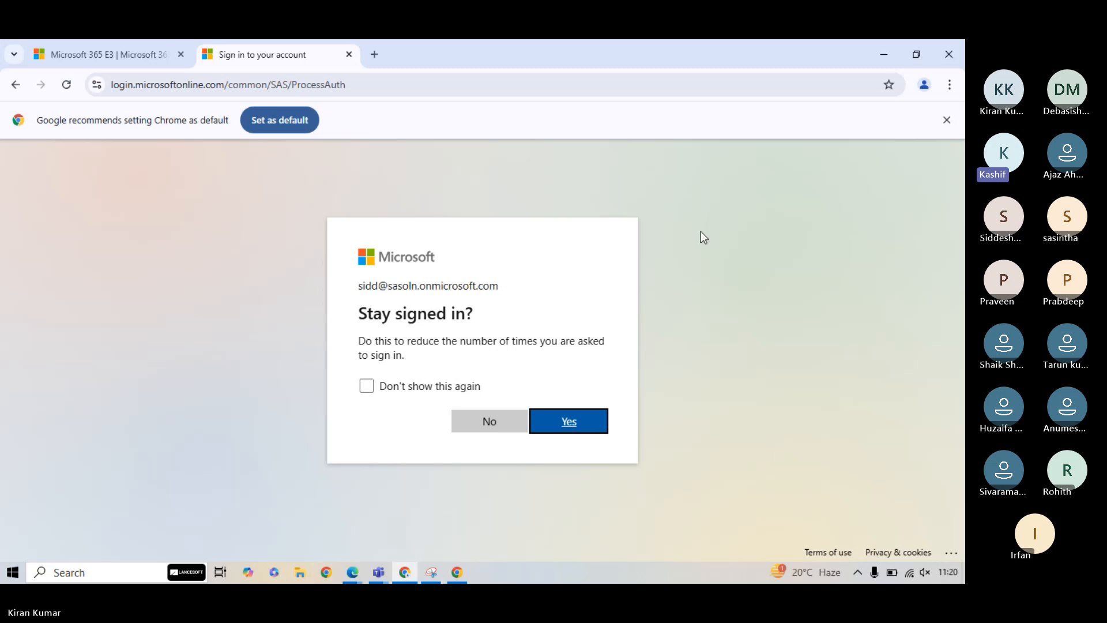
{"action": "left_click", "coordinate": [366, 387]}
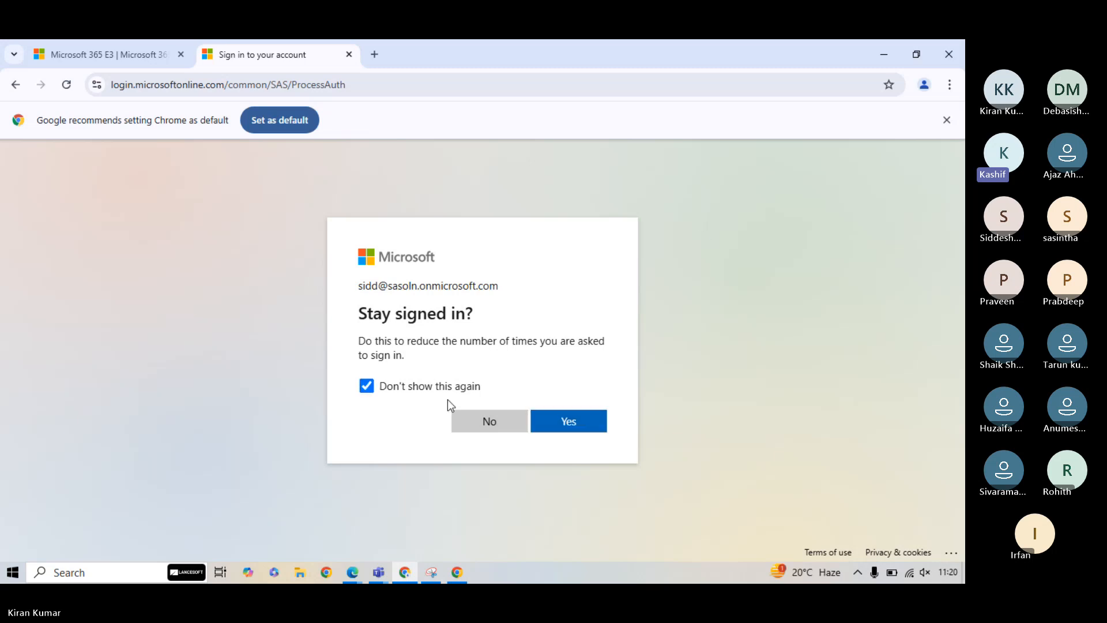
{"action": "left_click", "coordinate": [579, 424]}
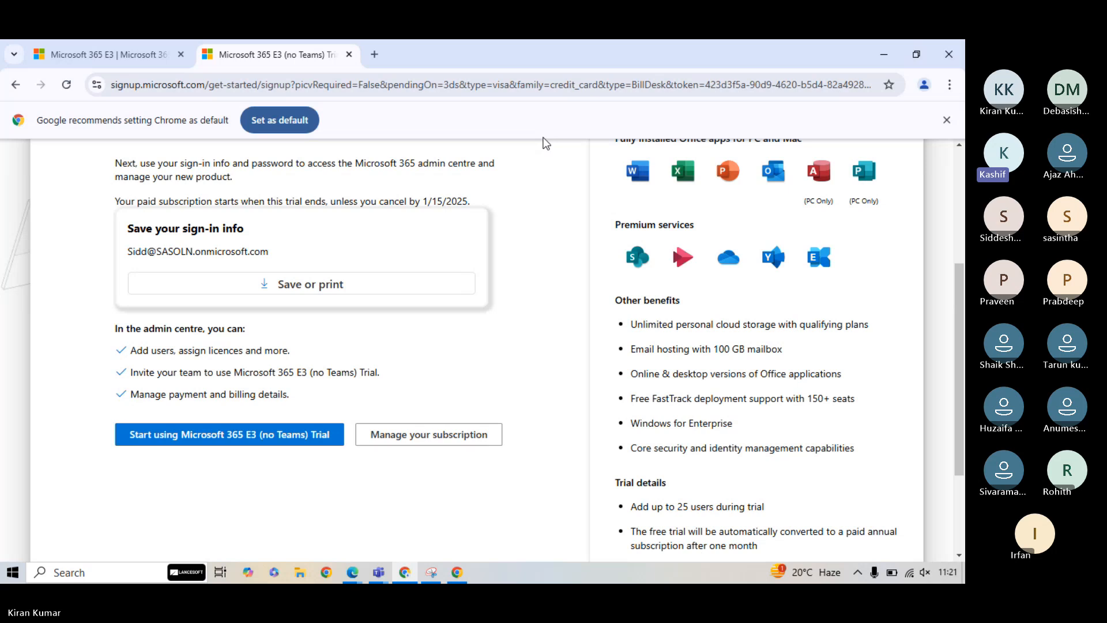
Review the trial's start page, and view the signed-in account's details in the Intune admin center at intune.microsoft.com.
{"action": "scroll", "coordinate": [546, 144], "scroll_direction": "up", "scroll_amount": 3}
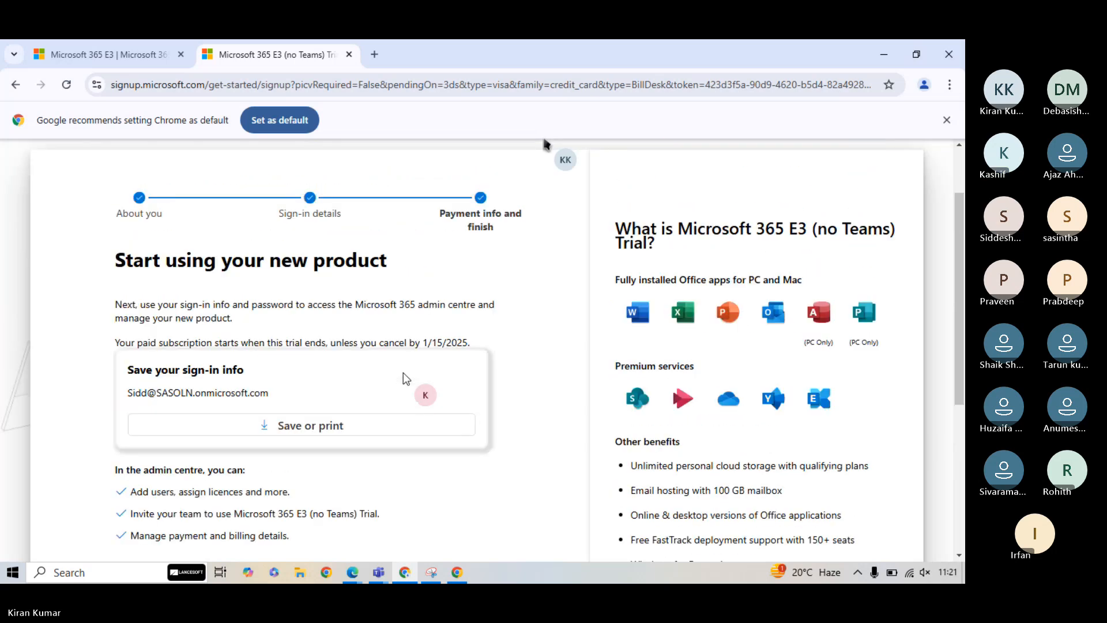
{"action": "scroll", "coordinate": [546, 144], "scroll_direction": "up", "scroll_amount": 1}
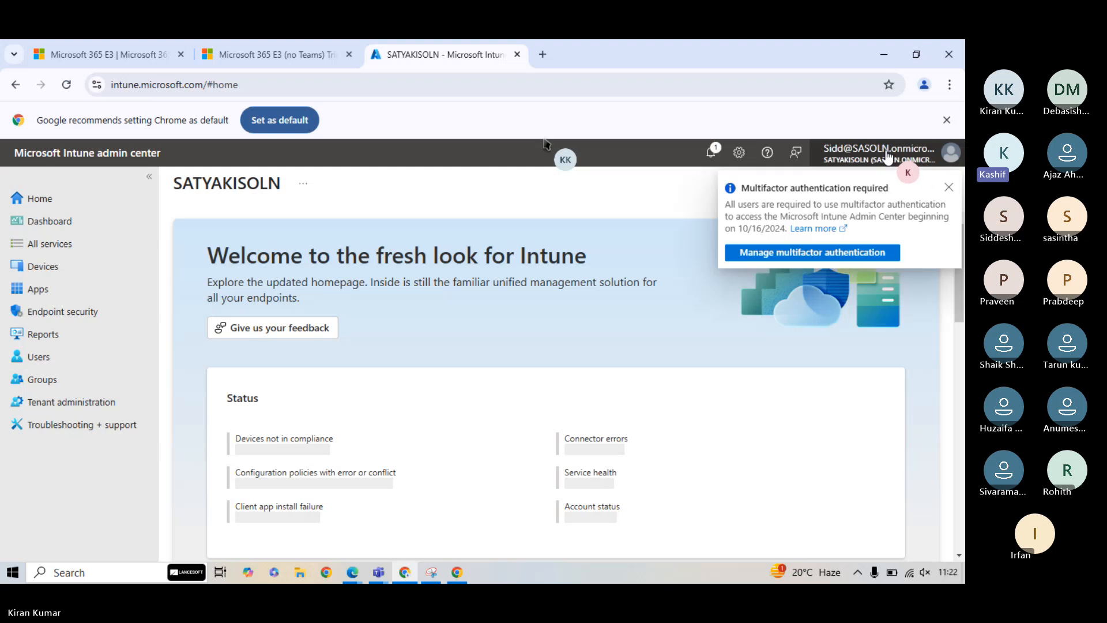
{"action": "left_click", "coordinate": [887, 155]}
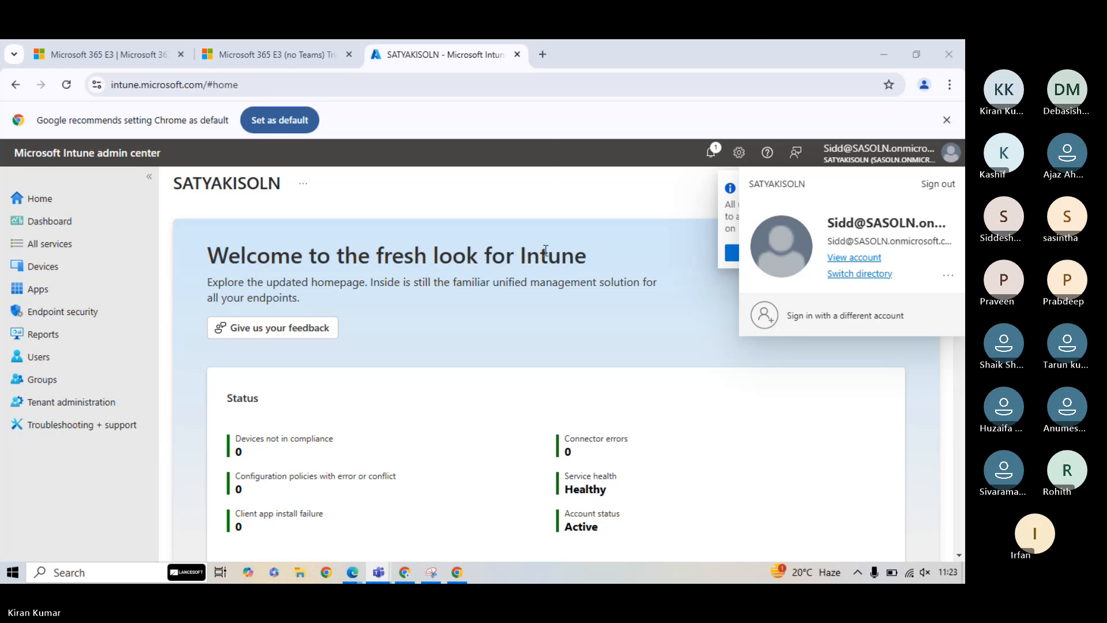
Open the Microsoft 365 admin center at admin.microsoft.com in place of the E3 product page, and return to the trial sign-up tab.
{"action": "left_click", "coordinate": [77, 55]}
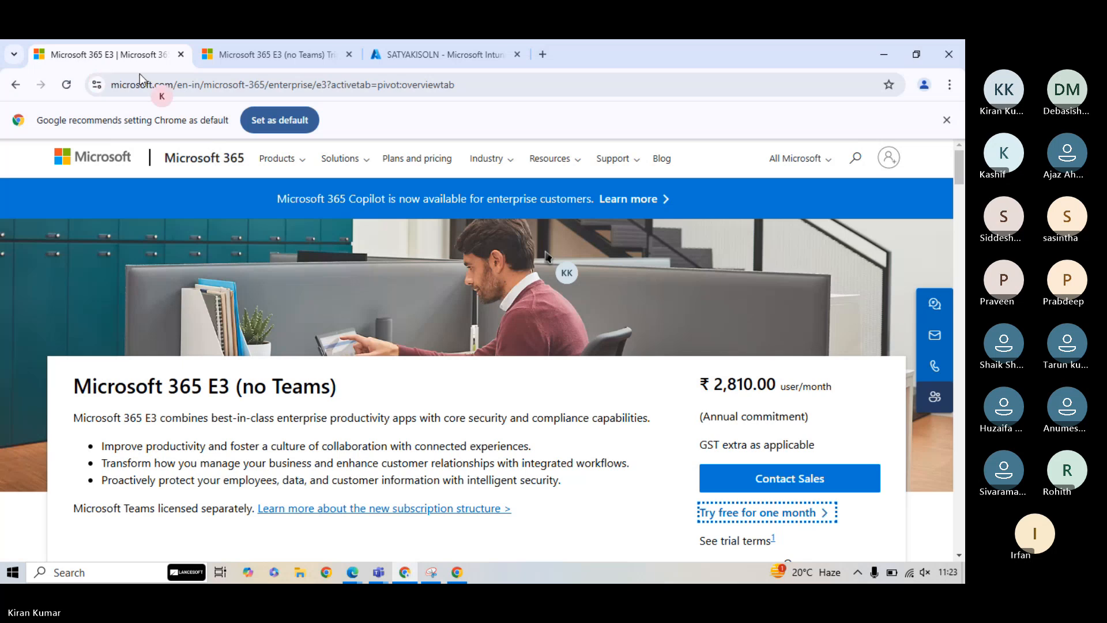
{"action": "left_click", "coordinate": [173, 85]}
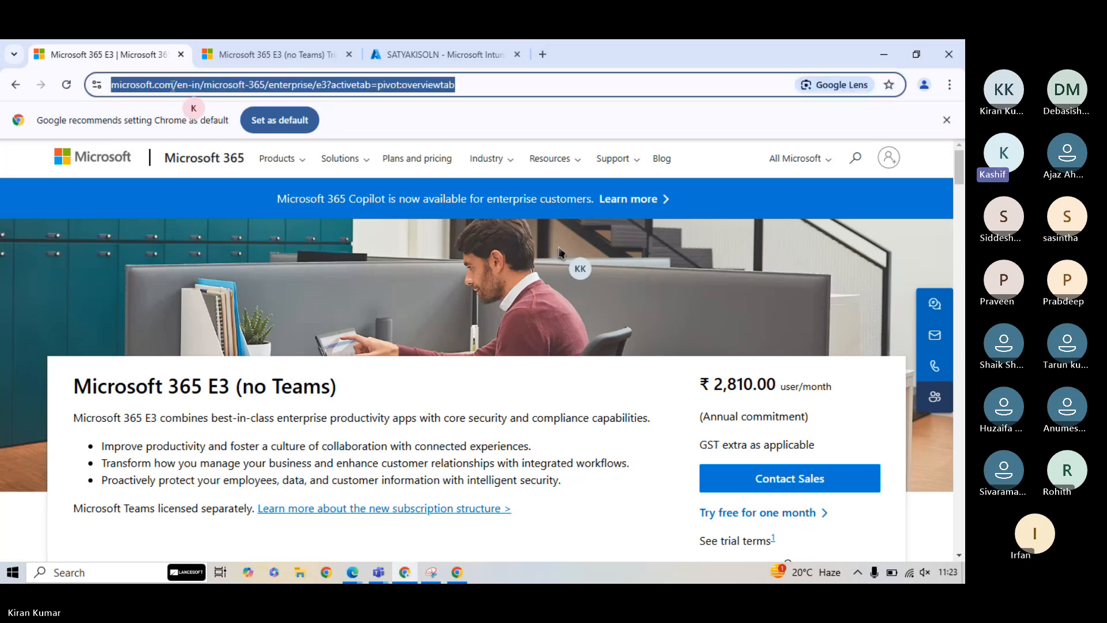
{"action": "type", "text": "admin"}
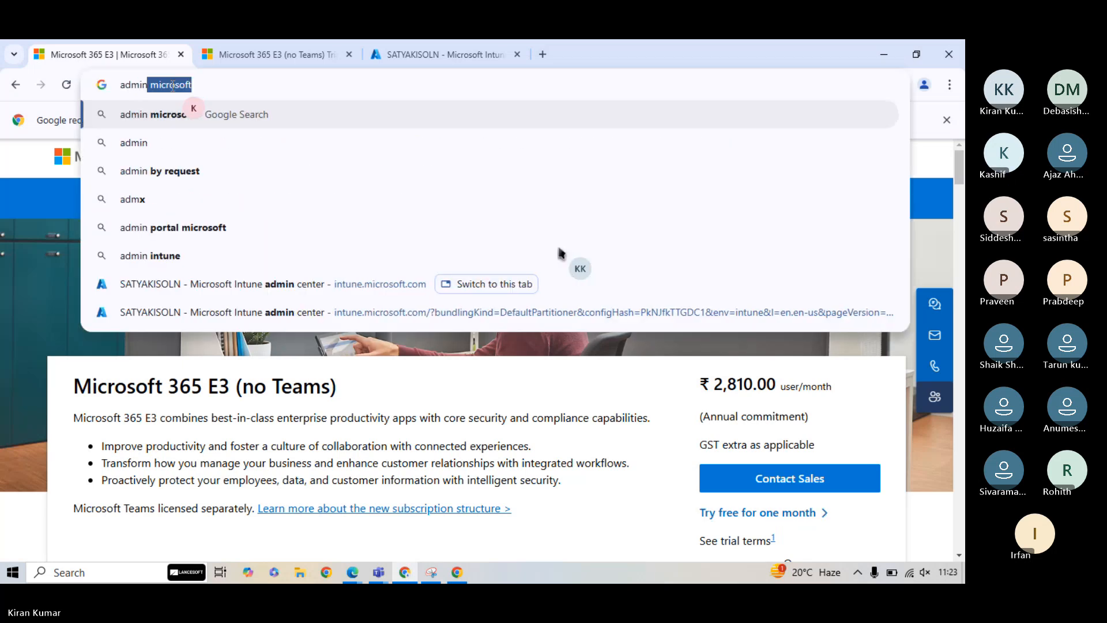
{"action": "key", "text": "BackSpace"}
{"action": "type", "text": "."}
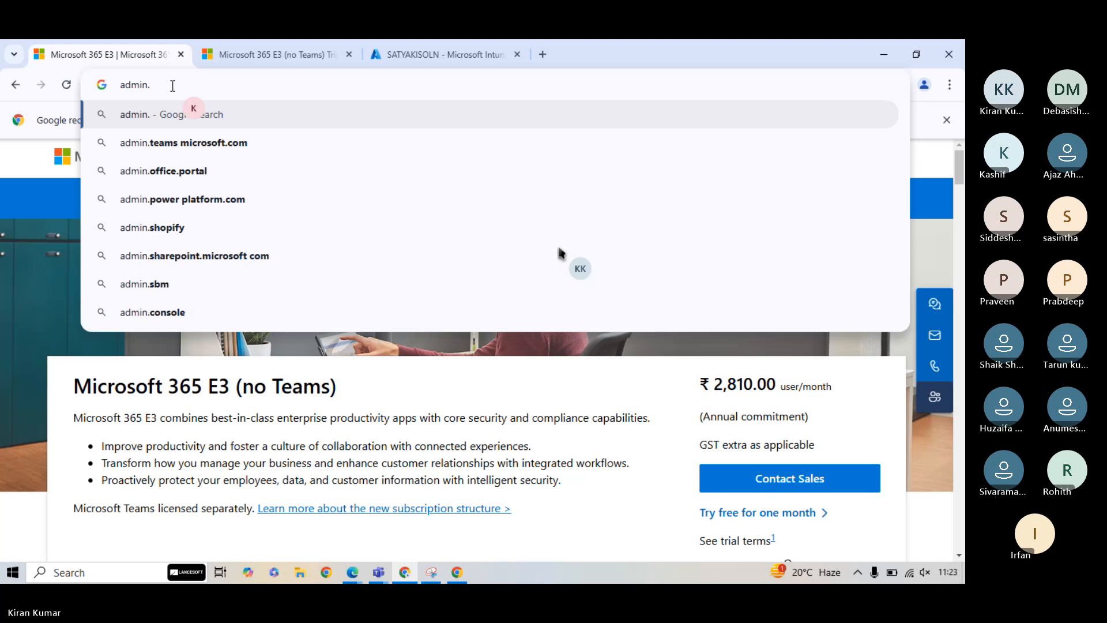
{"action": "type", "text": "micr"}
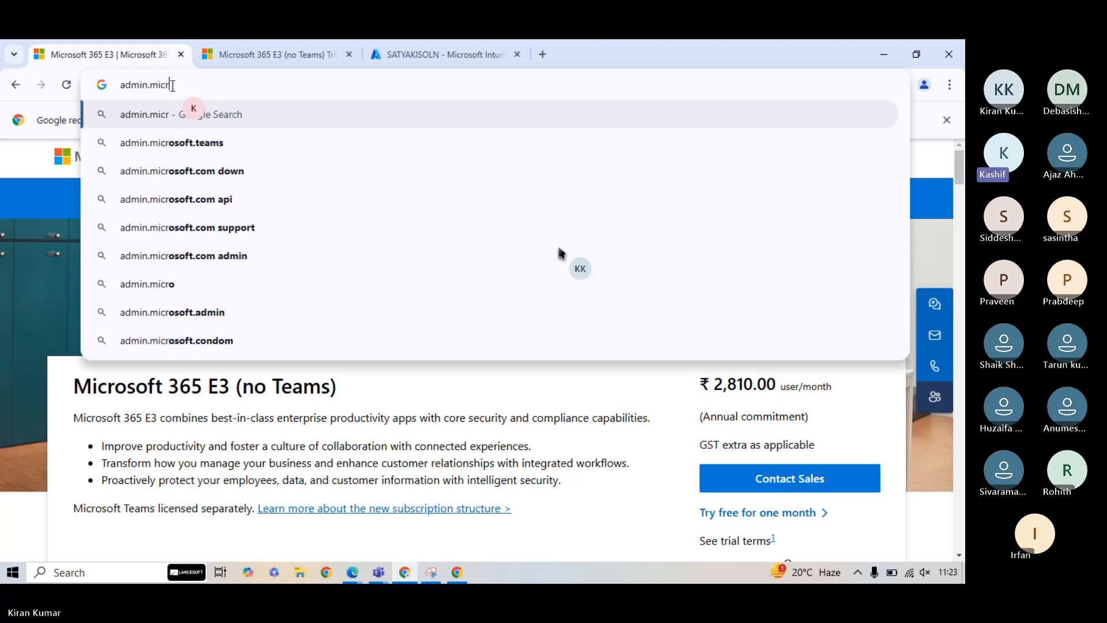
{"action": "type", "text": "osoft.com"}
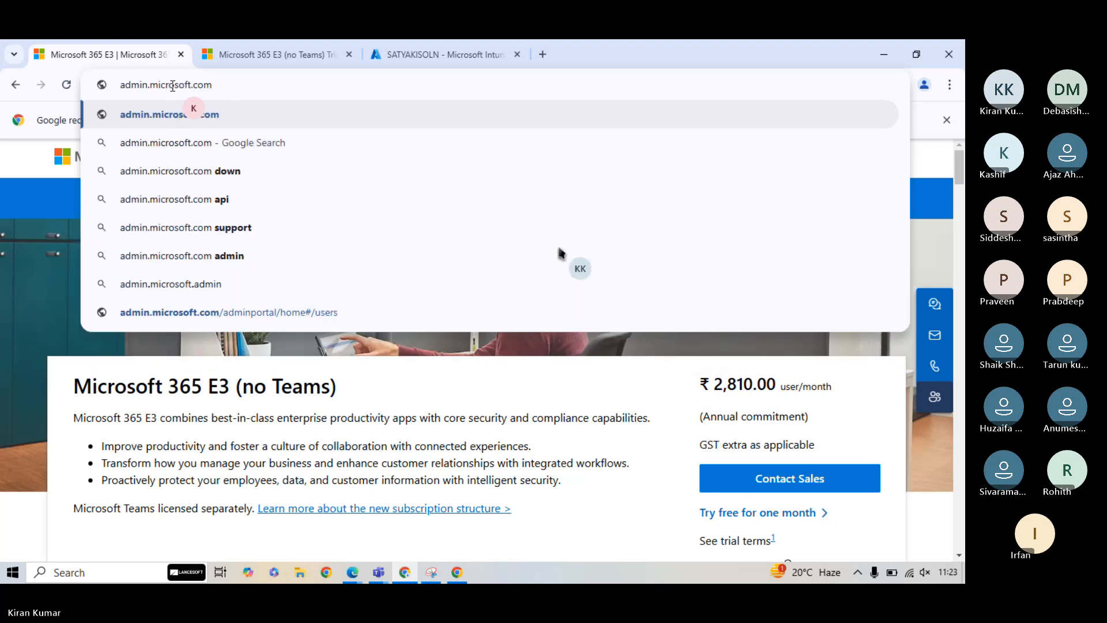
{"action": "key", "text": "Return"}
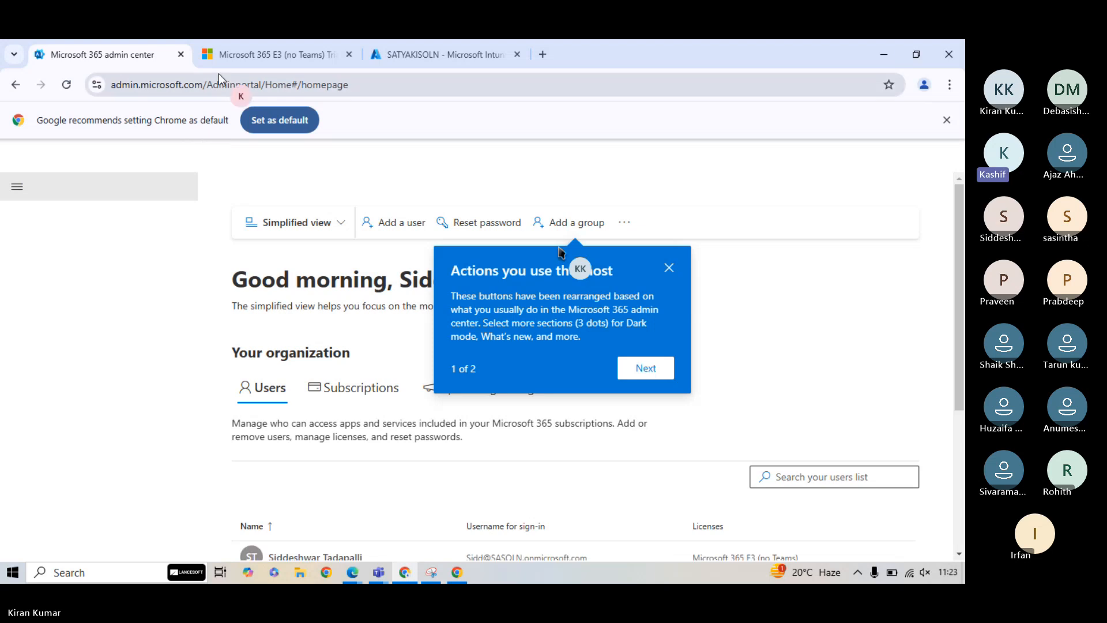
{"action": "left_click", "coordinate": [234, 57]}
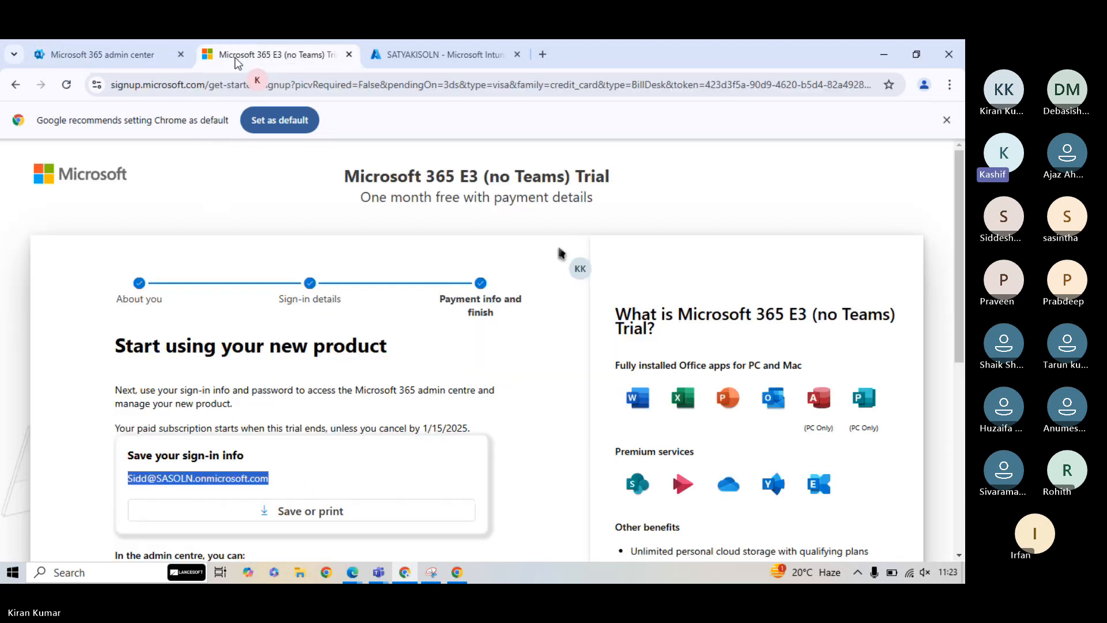
{"action": "left_click", "coordinate": [165, 85]}
{"action": "type", "text": "entr"}
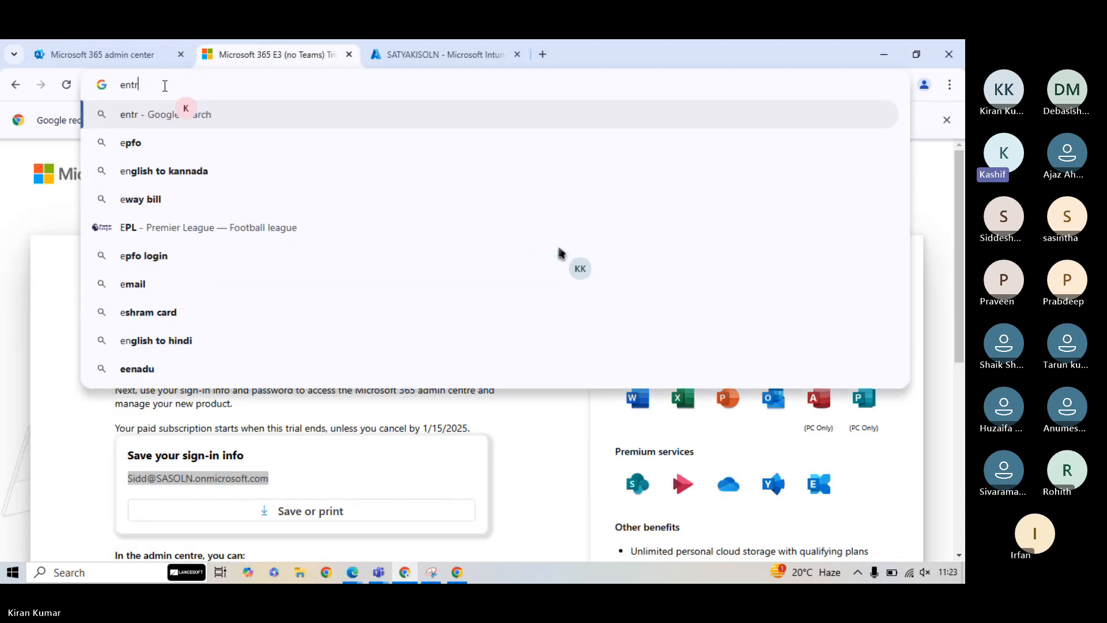
{"action": "type", "text": "a.micro"}
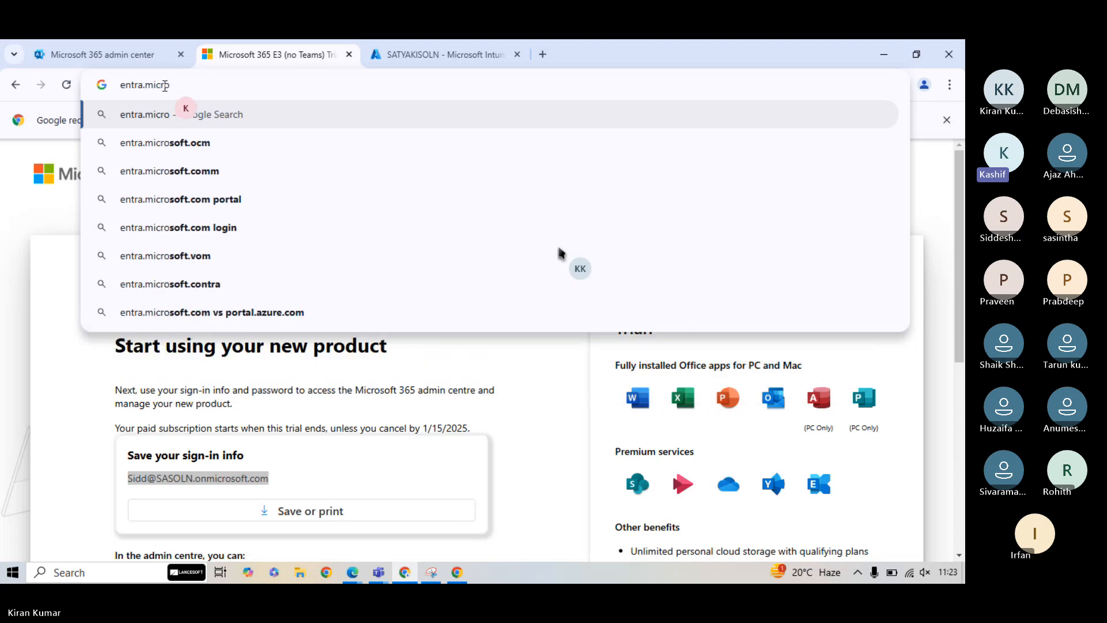
{"action": "key", "text": "Return"}
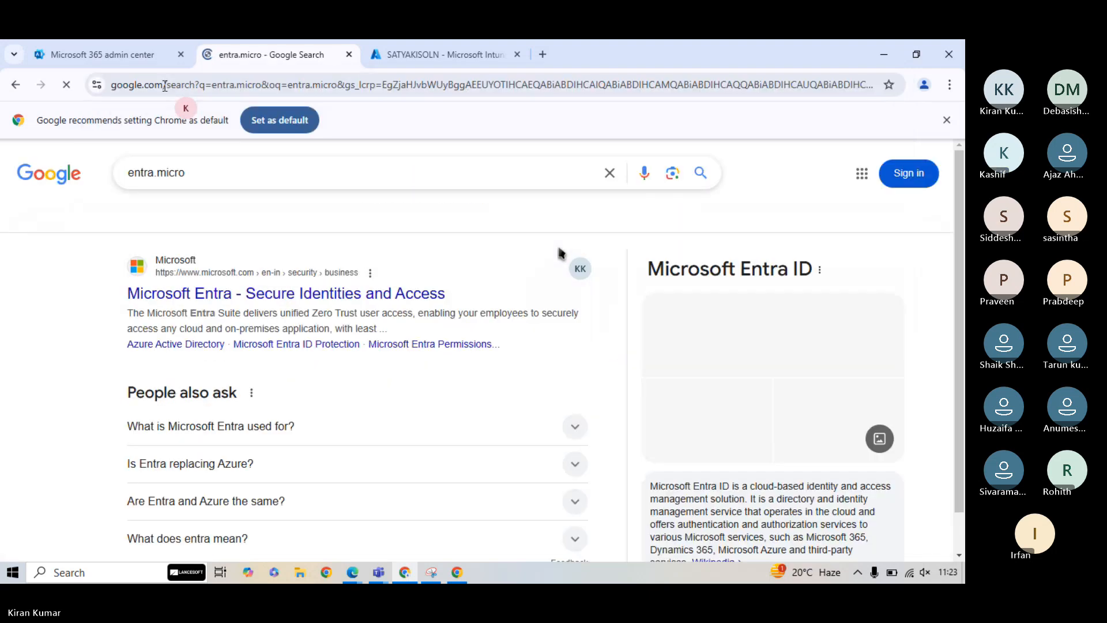
Open the Microsoft Entra admin center at entra.microsoft.com in the current tab.
{"action": "left_click", "coordinate": [166, 88]}
{"action": "type", "text": "entra.mi"}
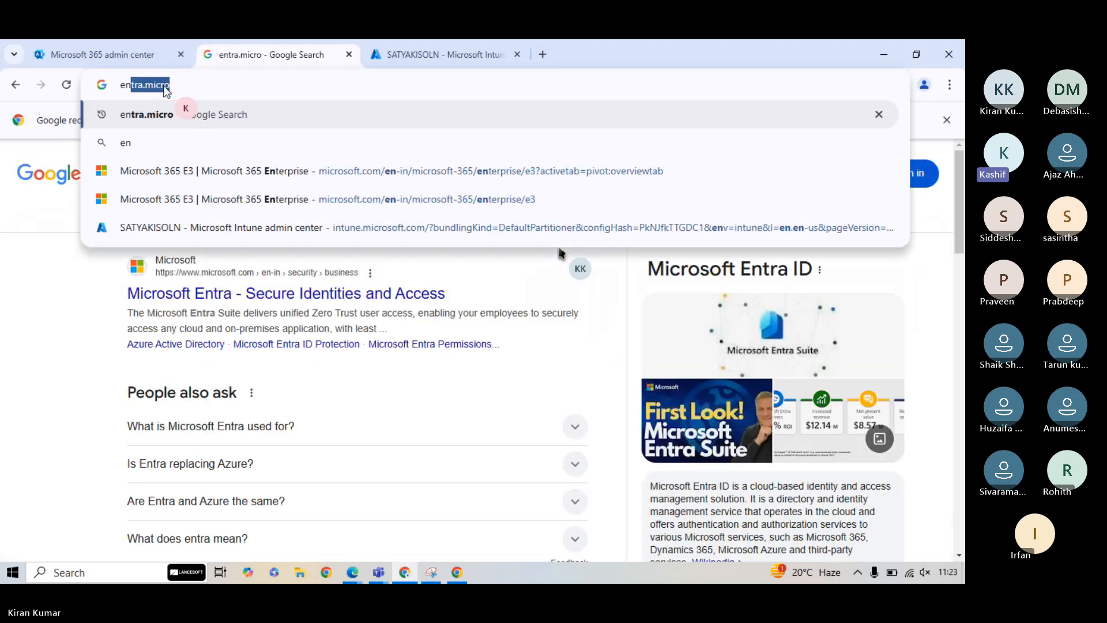
{"action": "type", "text": "c"}
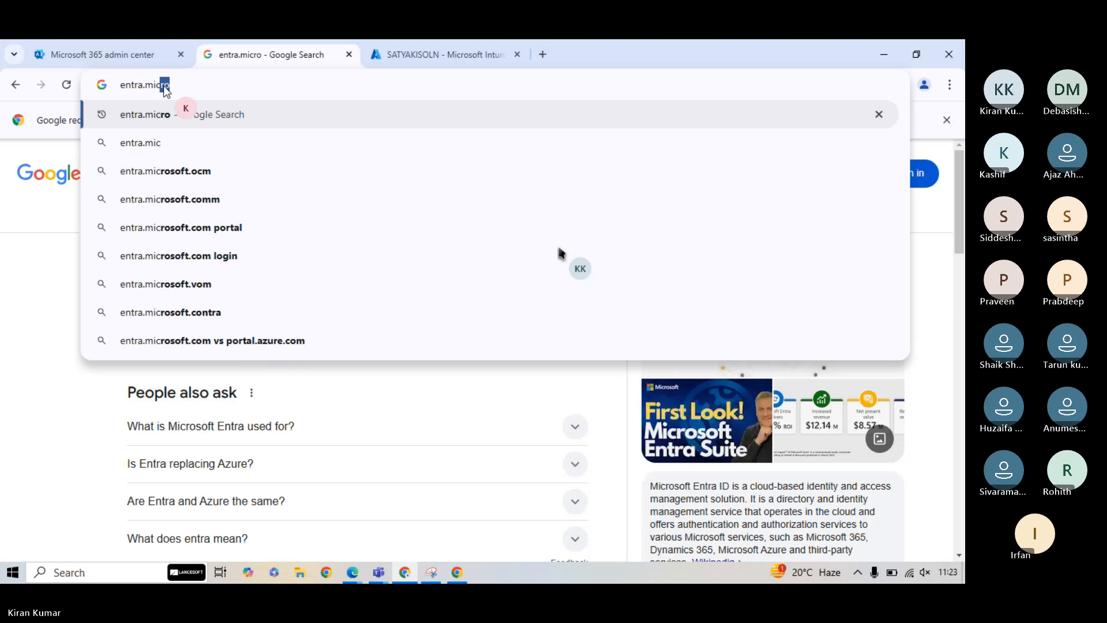
{"action": "type", "text": "rosoft.com"}
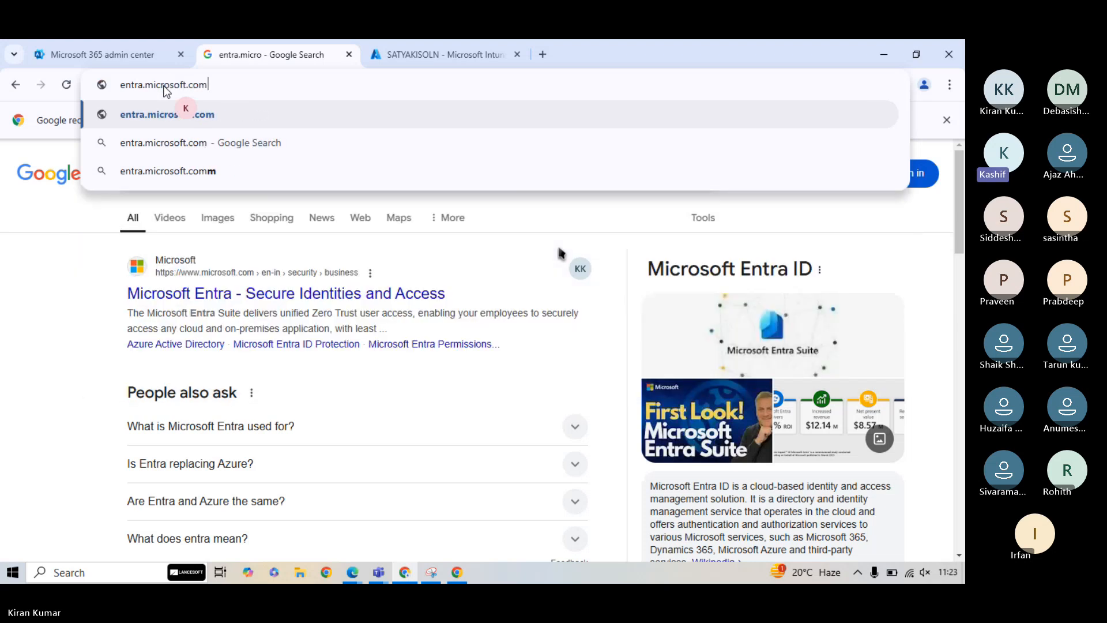
{"action": "key", "text": "Return"}
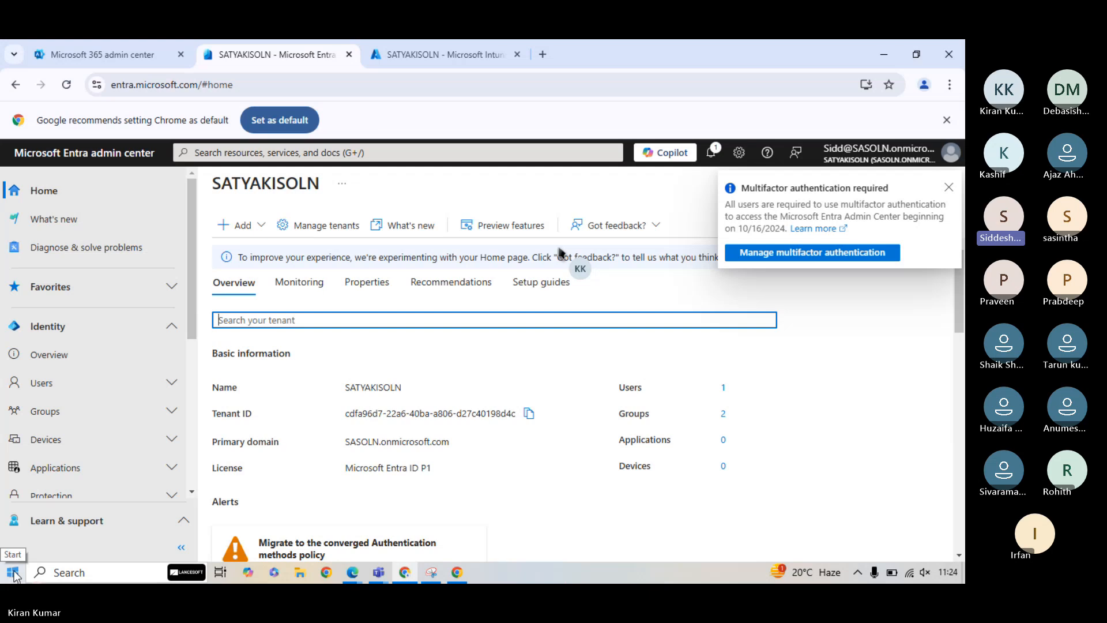
View the Entra tenant overview and compare it with the Microsoft 365 admin center home page.
{"action": "left_click", "coordinate": [310, 323]}
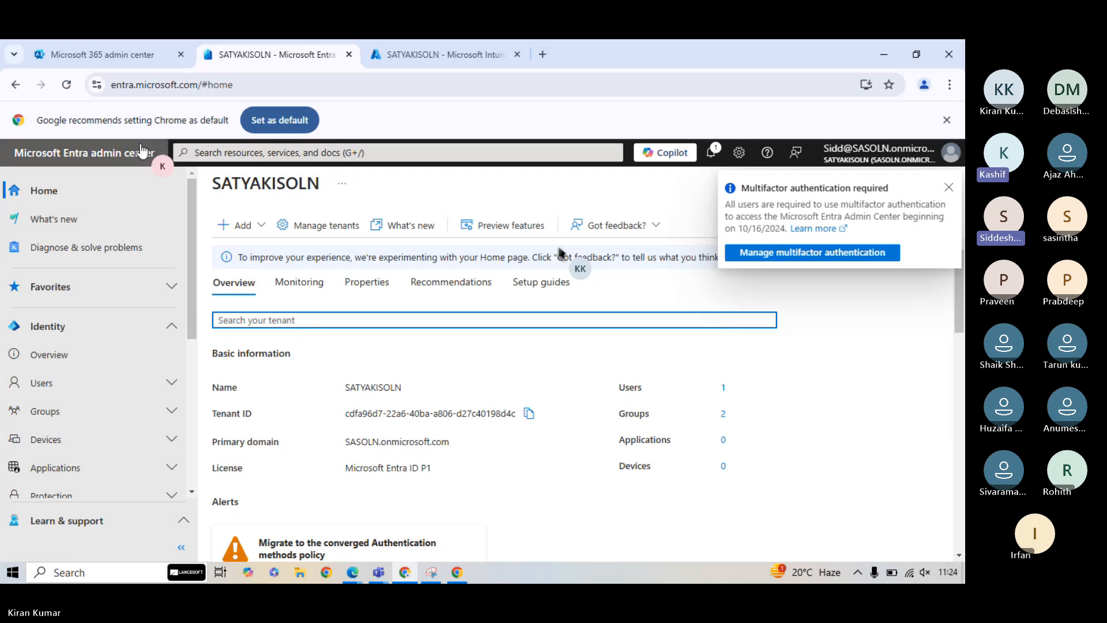
{"action": "left_click", "coordinate": [75, 56]}
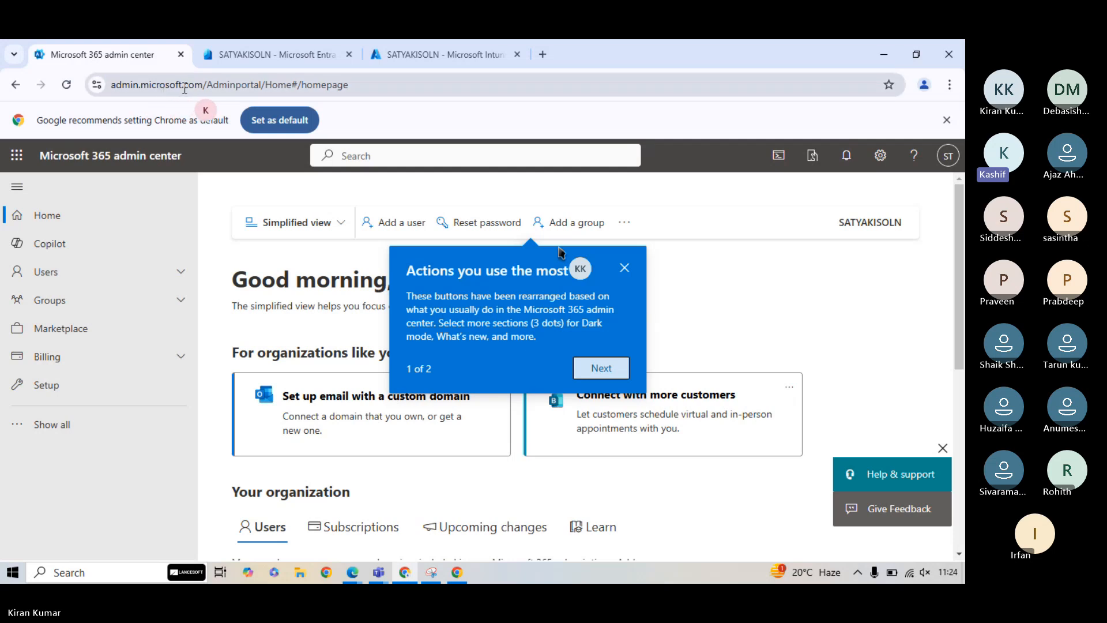
{"action": "left_click", "coordinate": [278, 54]}
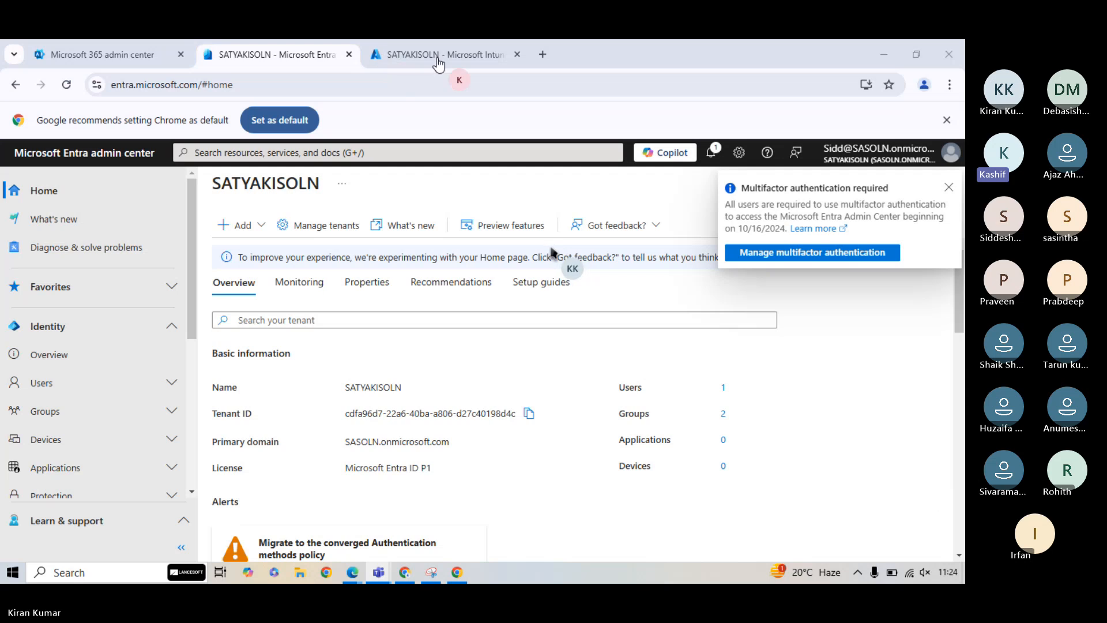
Restore the browser window to a smaller size and close the Edge window behind it.
{"action": "left_click", "coordinate": [918, 54]}
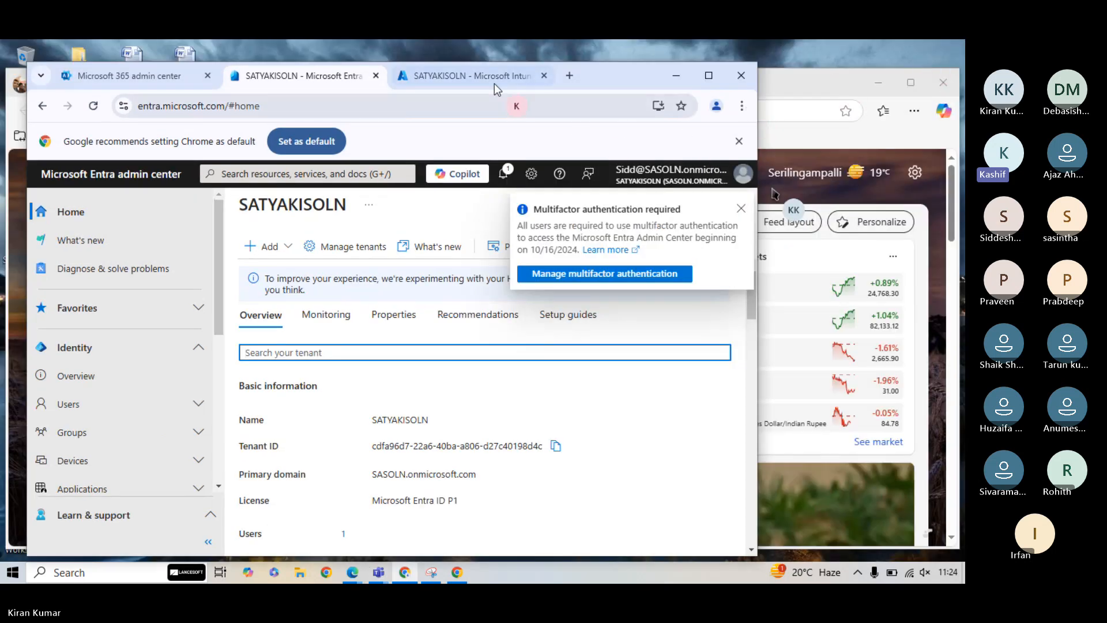
{"action": "left_click", "coordinate": [463, 81]}
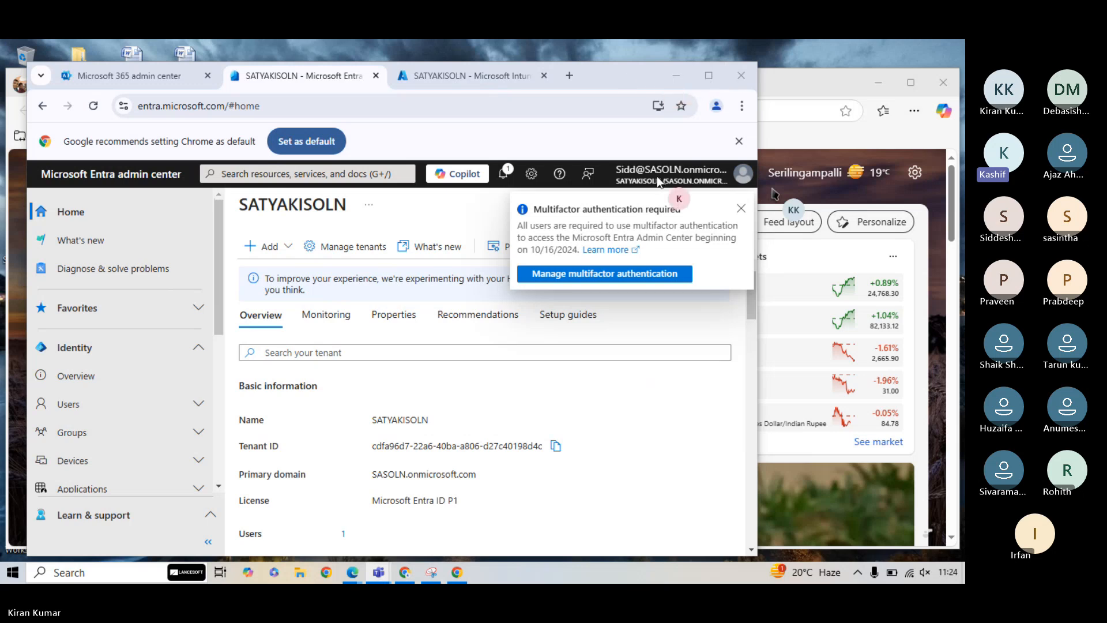
{"action": "left_click", "coordinate": [768, 188]}
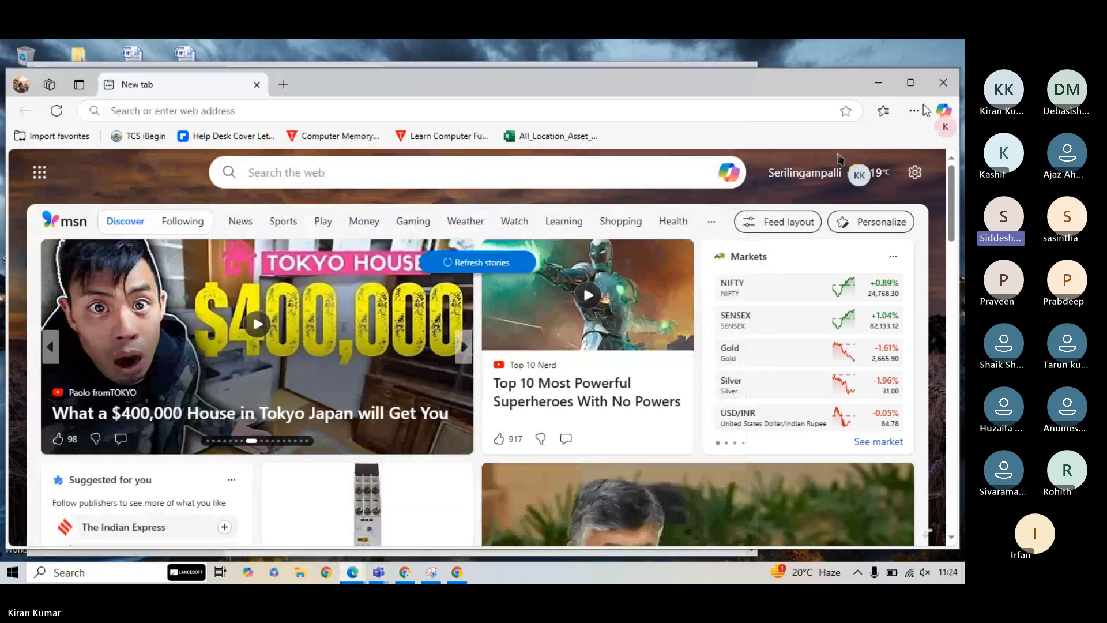
{"action": "left_click", "coordinate": [937, 93]}
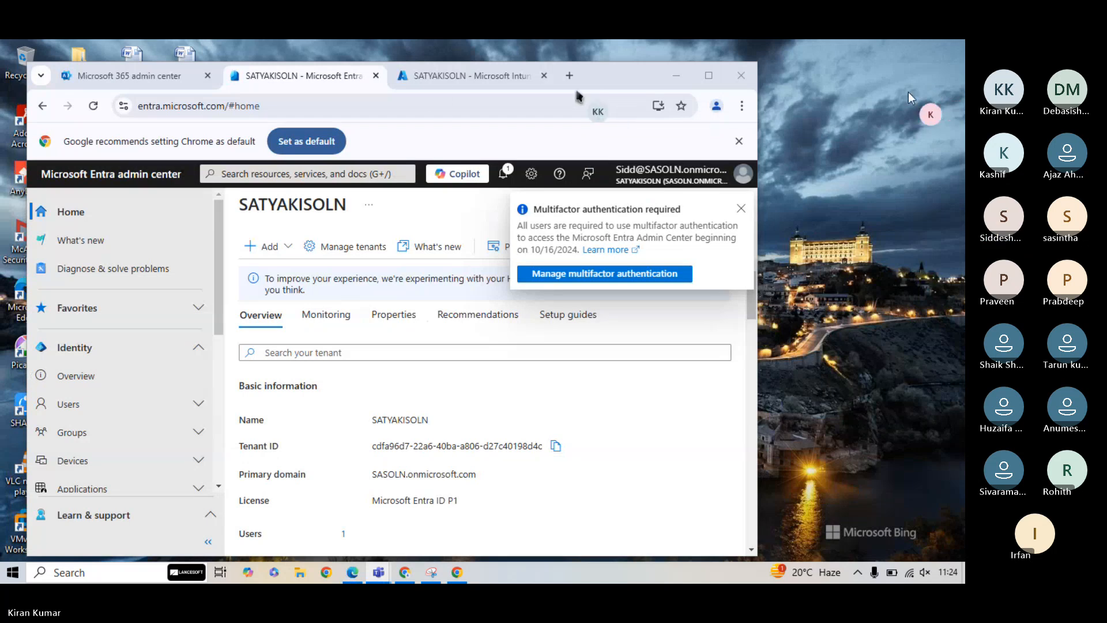
Show the Intune admin center home page, reposition the browser window, and view the page at full and reduced window size.
{"action": "left_click", "coordinate": [421, 86]}
{"action": "left_click_drag", "start_coordinate": [643, 84], "coordinate": [661, 130]}
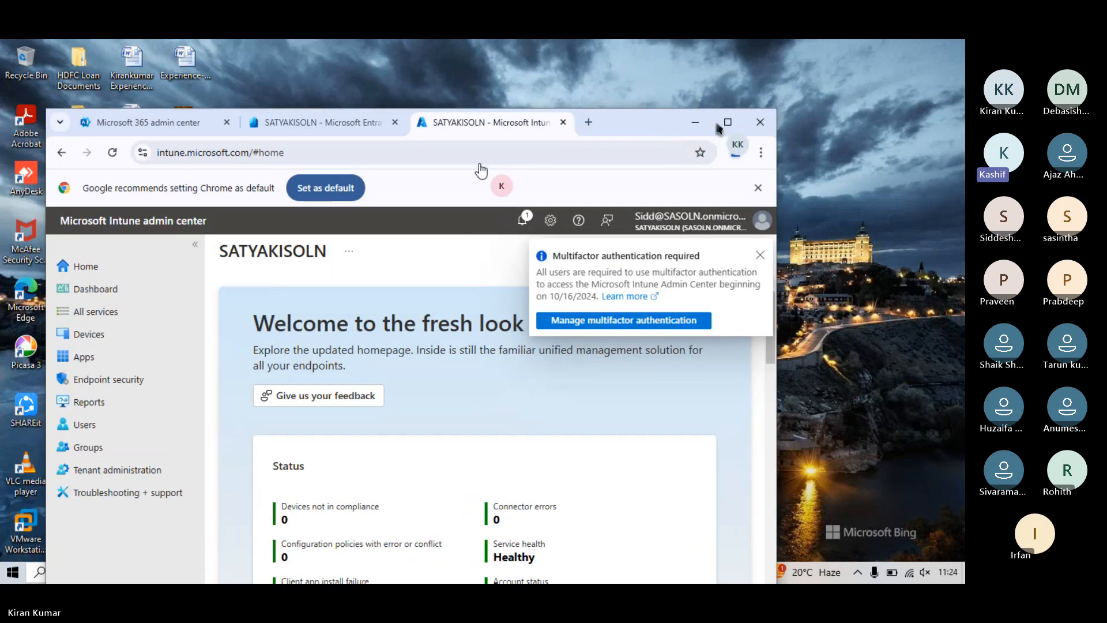
{"action": "left_click", "coordinate": [718, 124]}
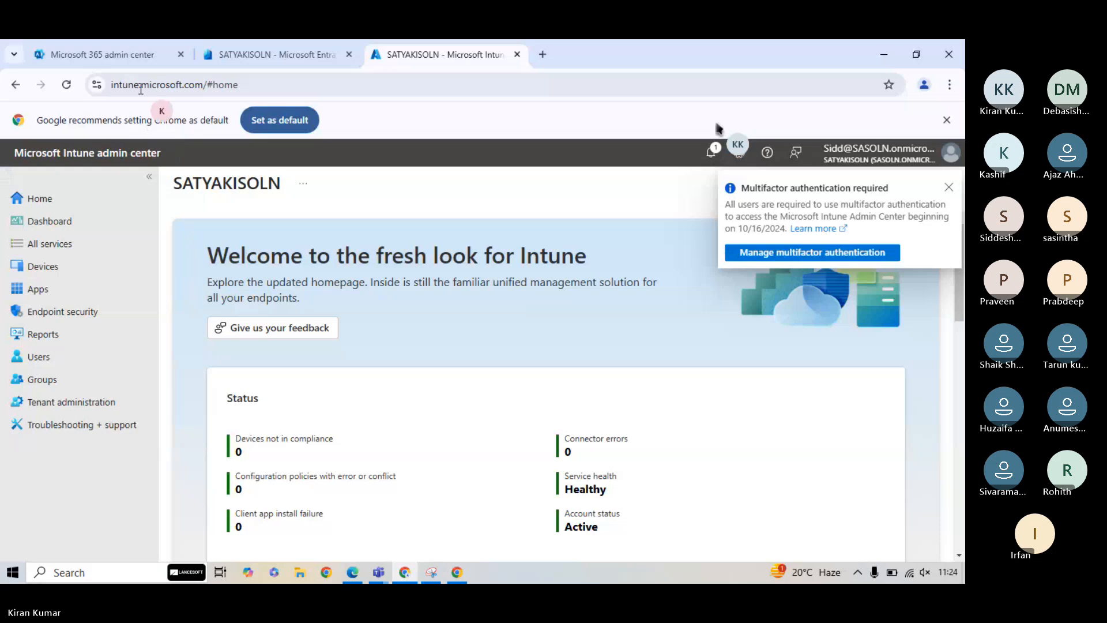
{"action": "left_click", "coordinate": [917, 55]}
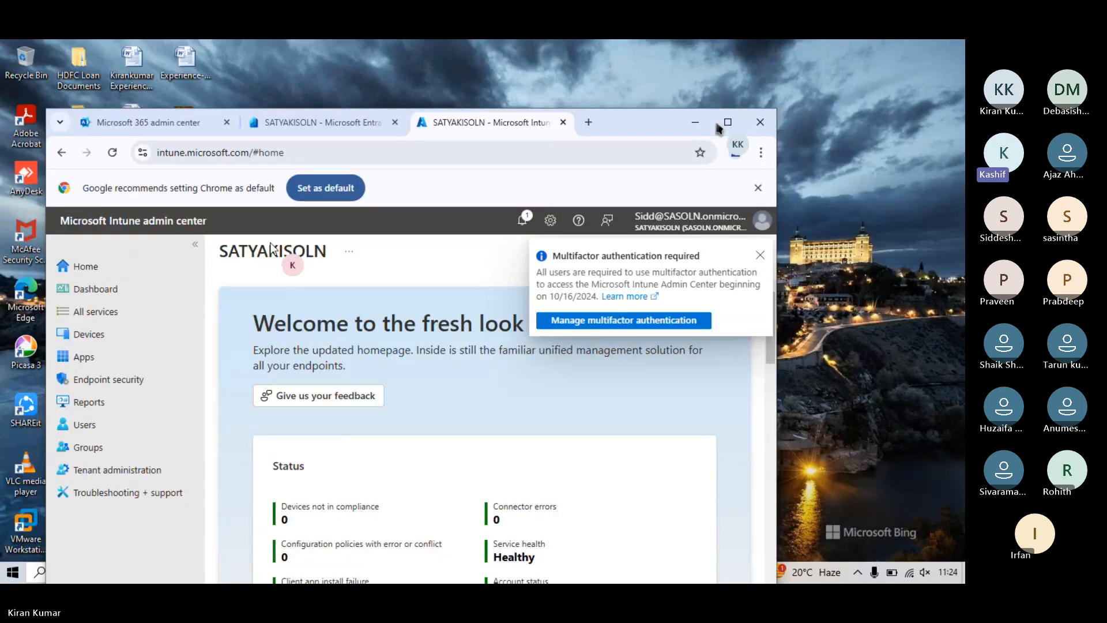
Return to the Microsoft 365 admin center, dismiss the "Actions you use the most" tip, and maximize the browser window.
{"action": "left_click", "coordinate": [125, 123]}
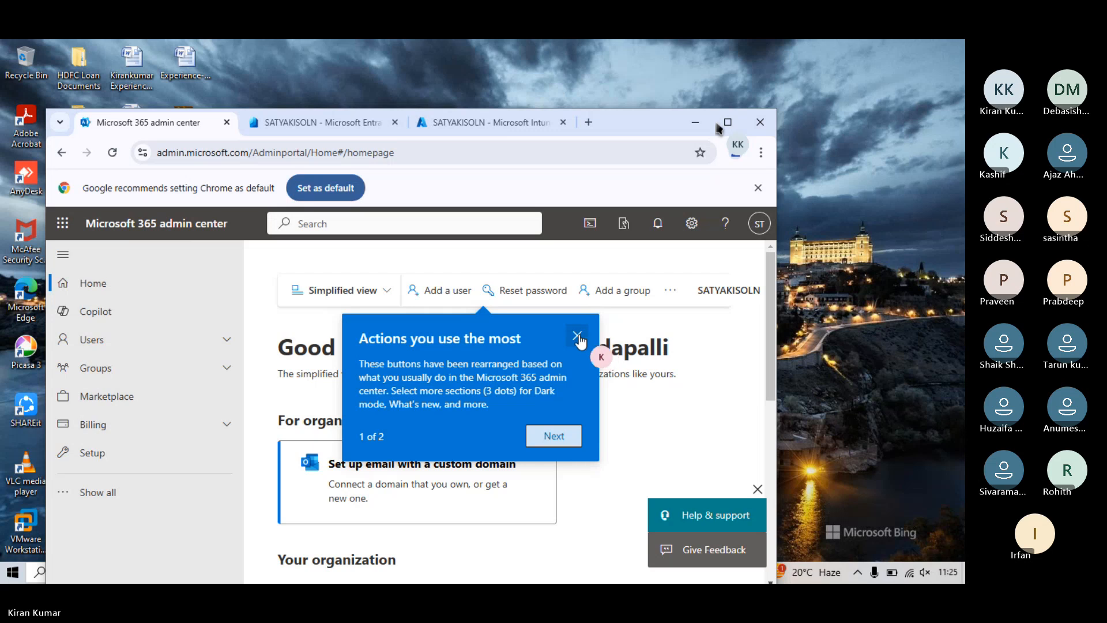
{"action": "left_click", "coordinate": [577, 335]}
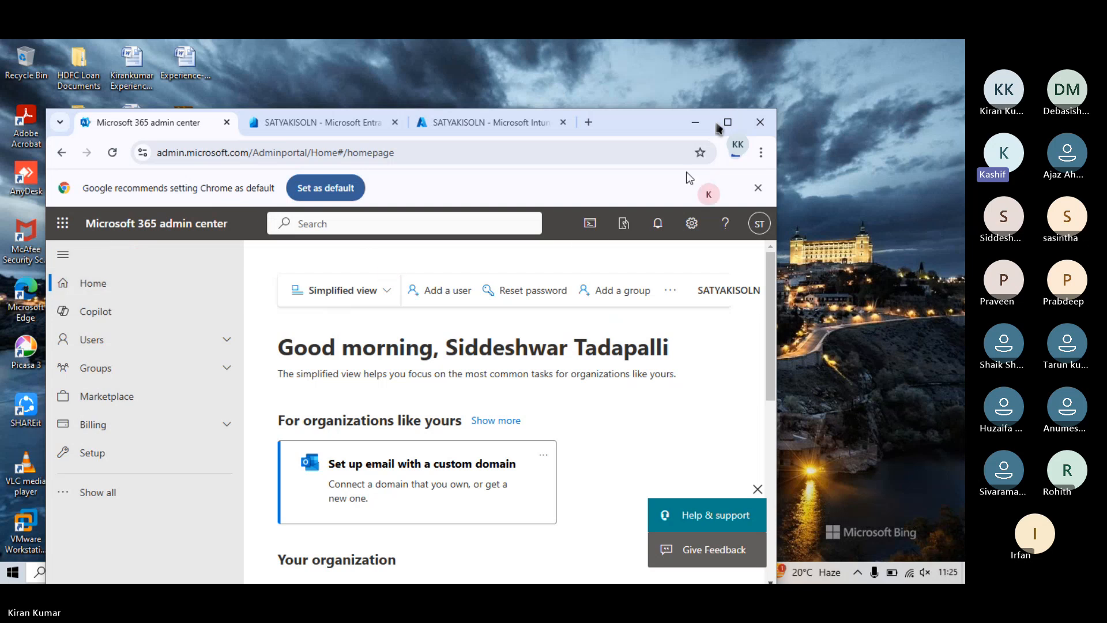
{"action": "left_click", "coordinate": [726, 123]}
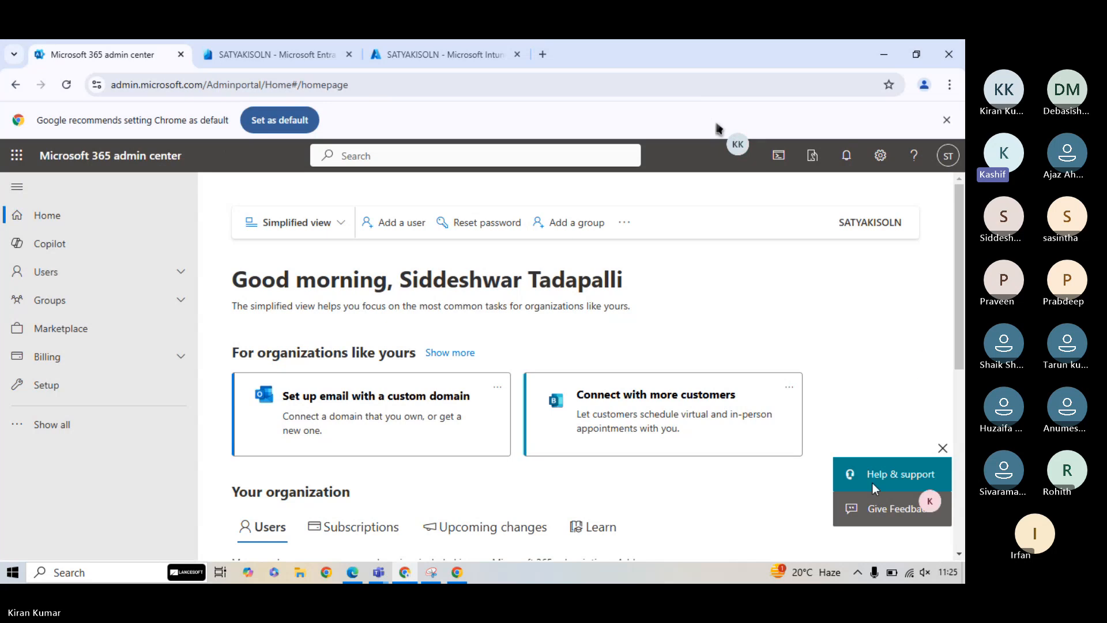
Launch Notepad with a blank document and widen its window over the browser.
{"action": "left_click", "coordinate": [129, 568]}
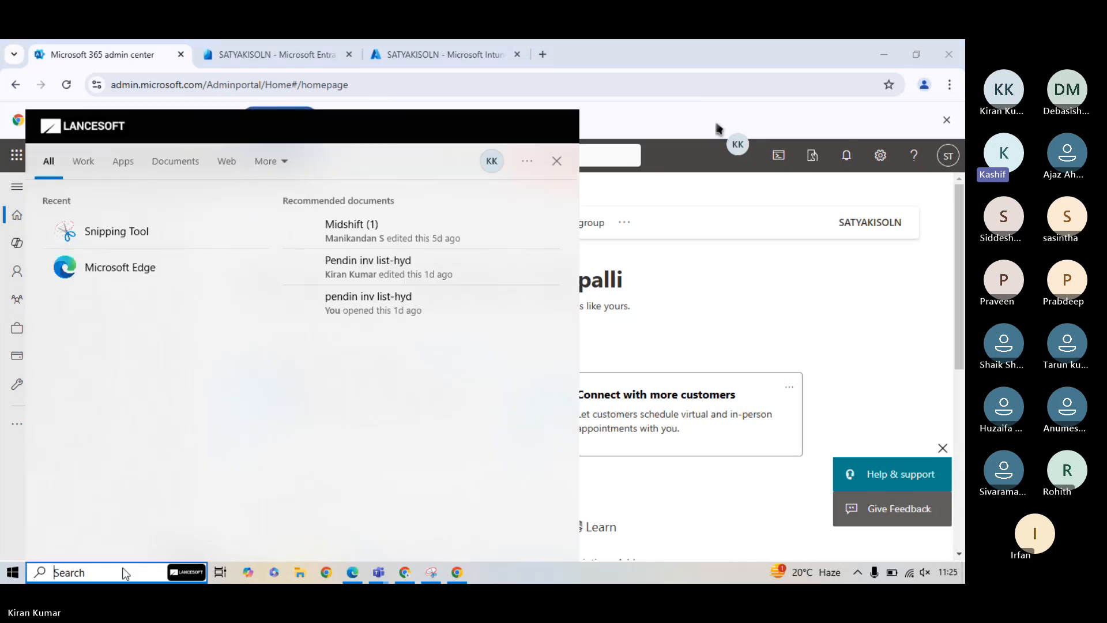
{"action": "type", "text": "notepad"}
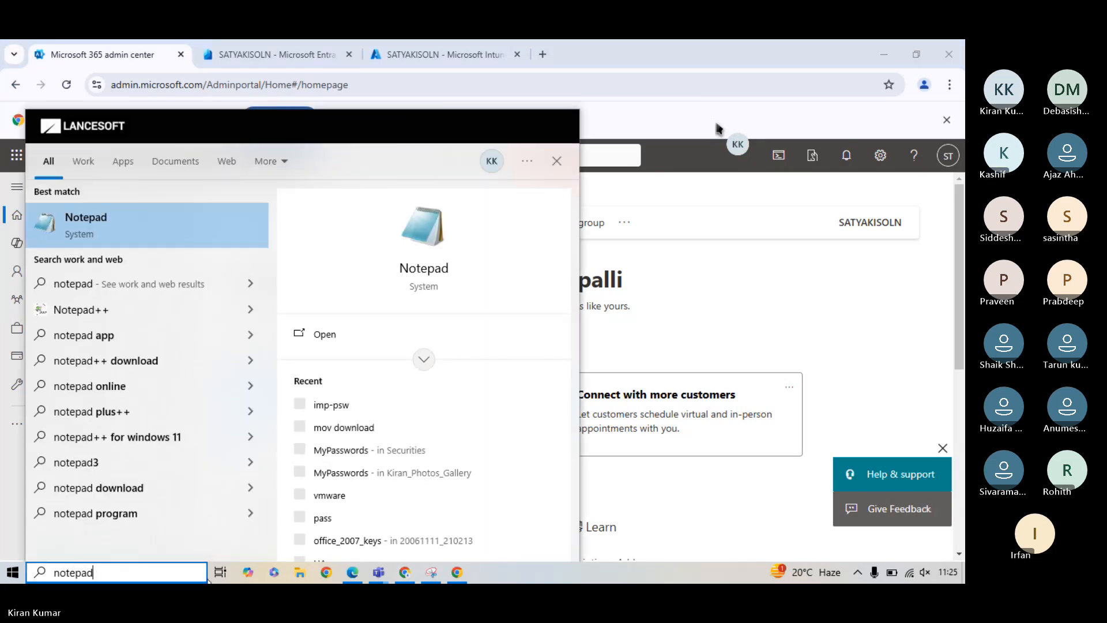
{"action": "left_click", "coordinate": [127, 230]}
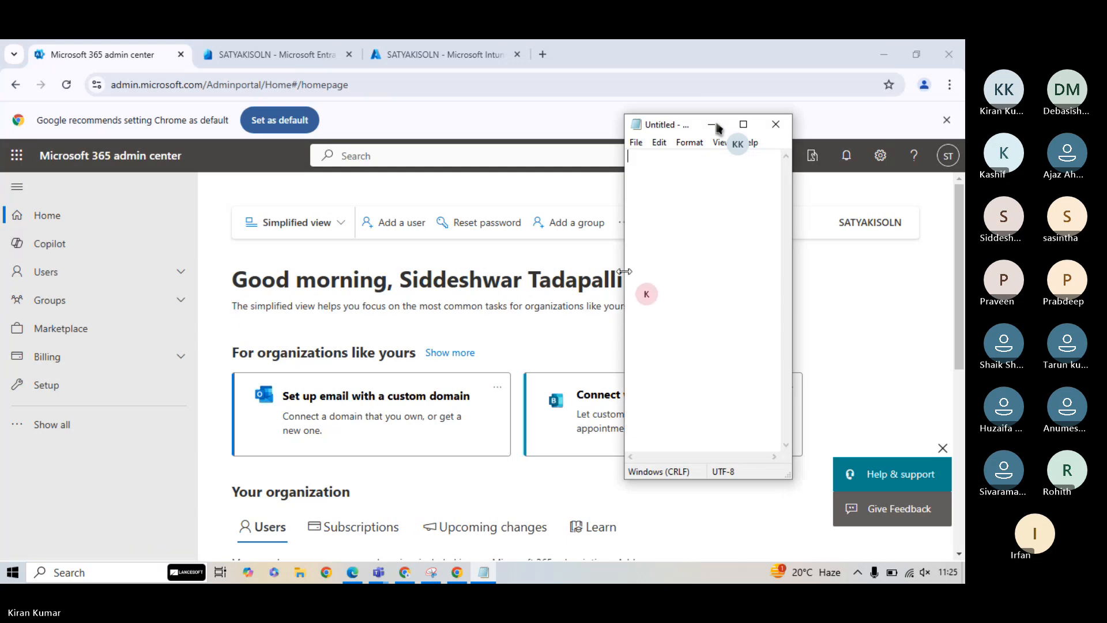
{"action": "left_click_drag", "start_coordinate": [625, 271], "coordinate": [370, 270]}
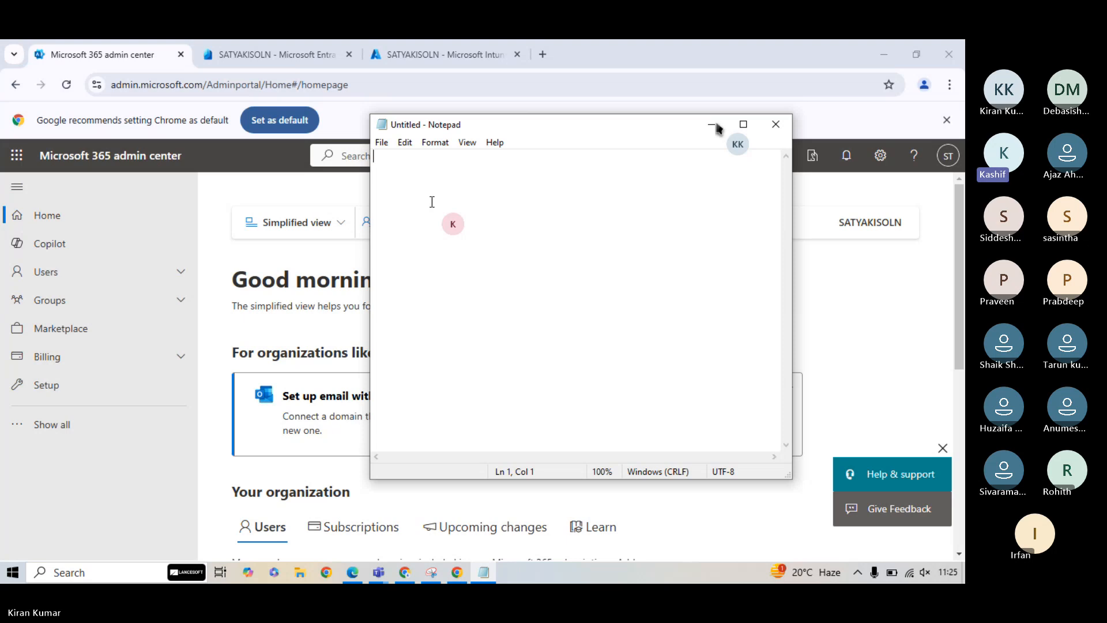
Write the heading "15th Dec Topics:" in the blank note and start a new line below it.
{"action": "type", "text": "15th Dec "}
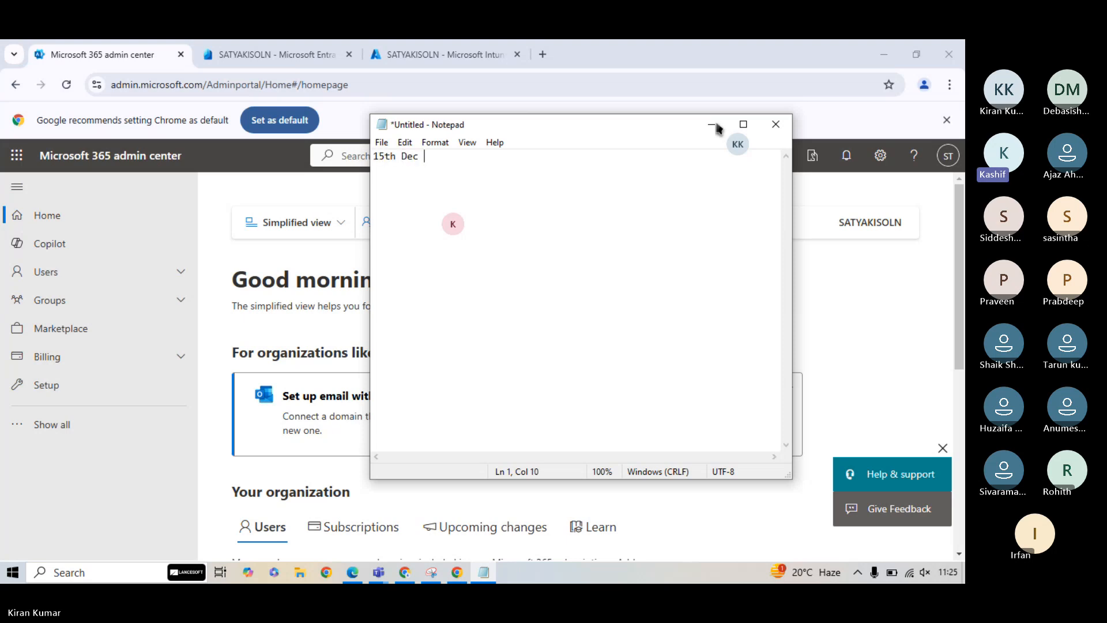
{"action": "type", "text": "TOpics"}
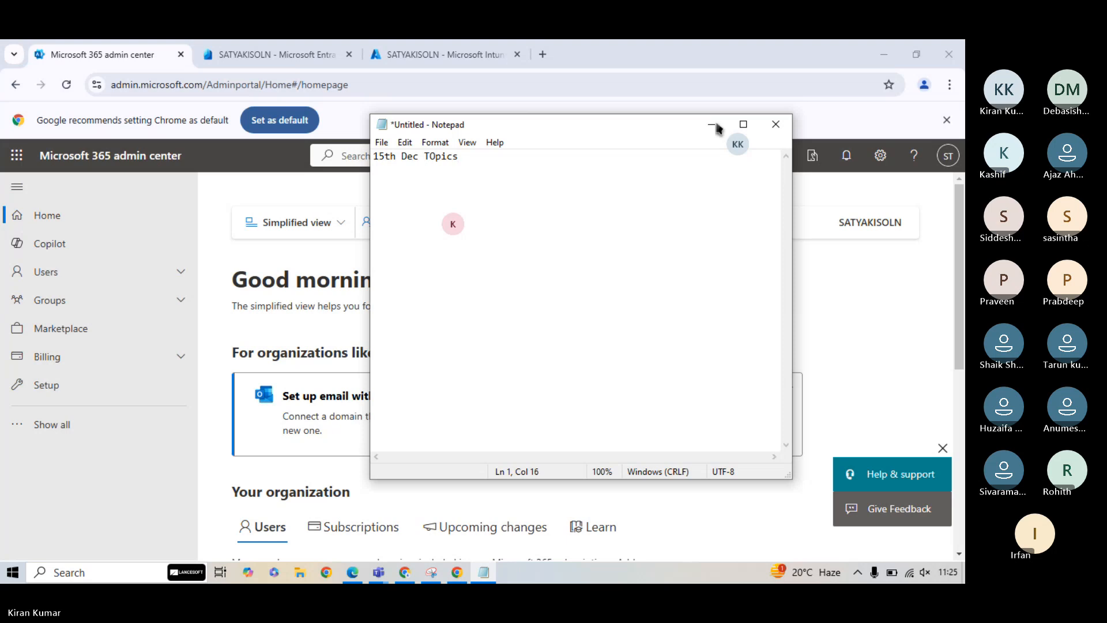
{"action": "key", "text": "BackSpace"}
{"action": "key", "text": "BackSpace"}
{"action": "key", "text": "BackSpace"}
{"action": "key", "text": "BackSpace"}
{"action": "key", "text": "BackSpace"}
{"action": "type", "text": "opics:"}
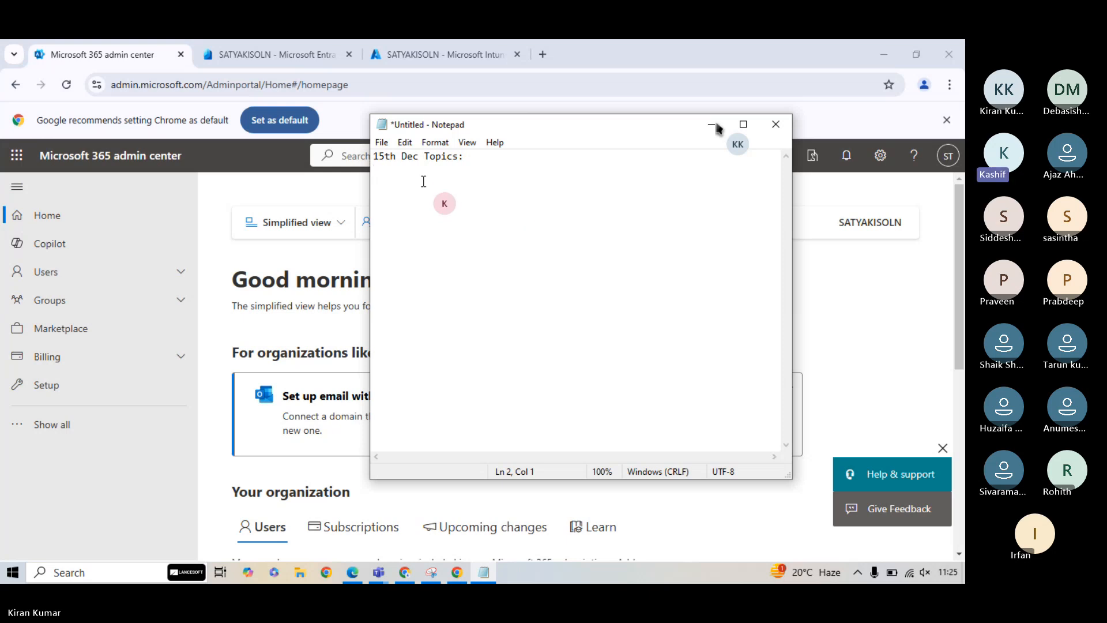
Write the first topic below the heading as "1. Create MS 365 E3 Trail License".
{"action": "type", "text": "1. Create MS 365 E3 Trail License"}
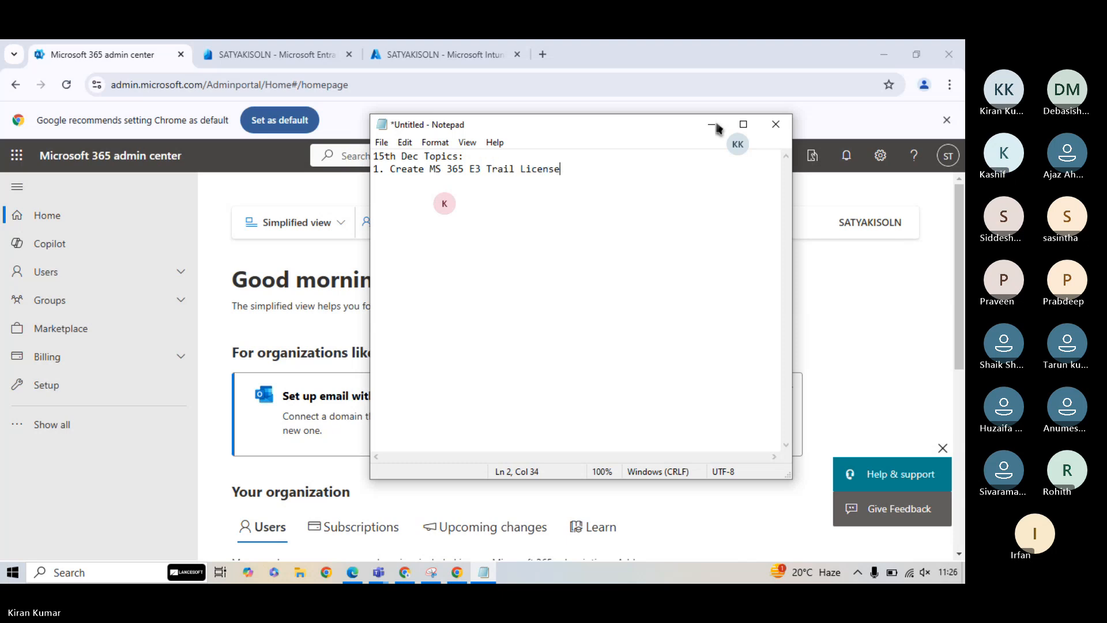
Add the second topic on a new line as "2. Overview of below websites:".
{"action": "key", "text": "Return"}
{"action": "type", "text": "2. Overview of "}
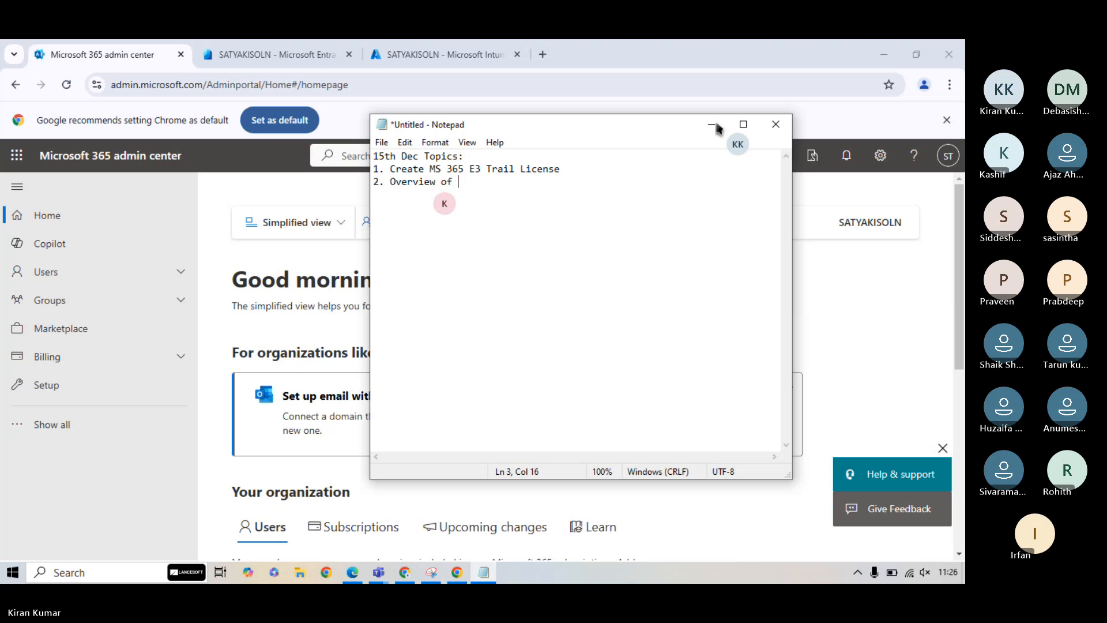
{"action": "type", "text": "below websites"}
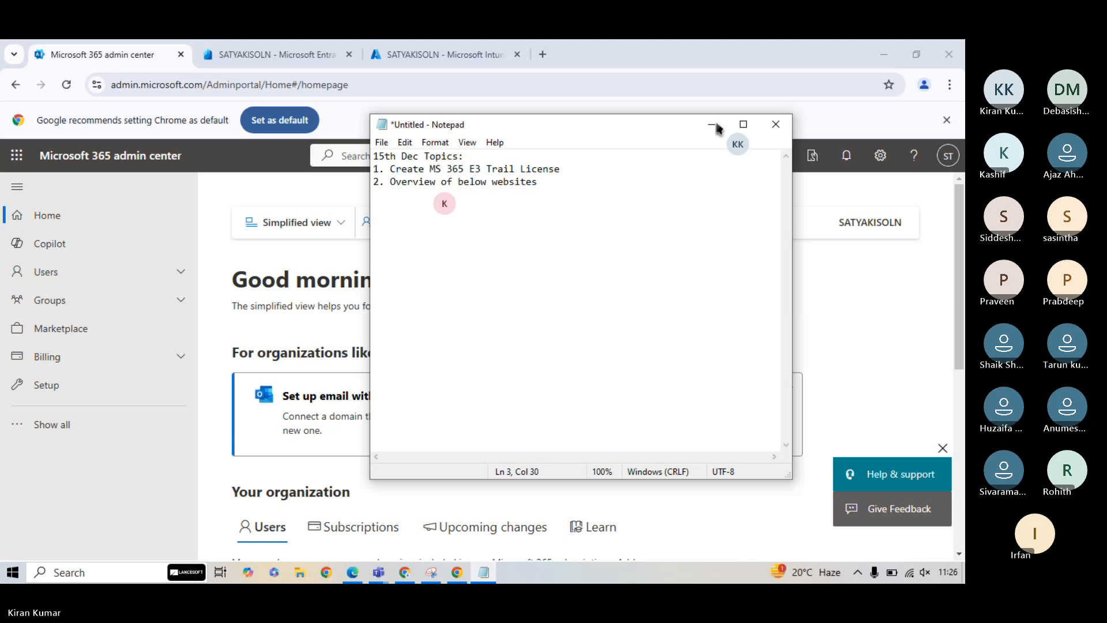
{"action": "type", "text": ":"}
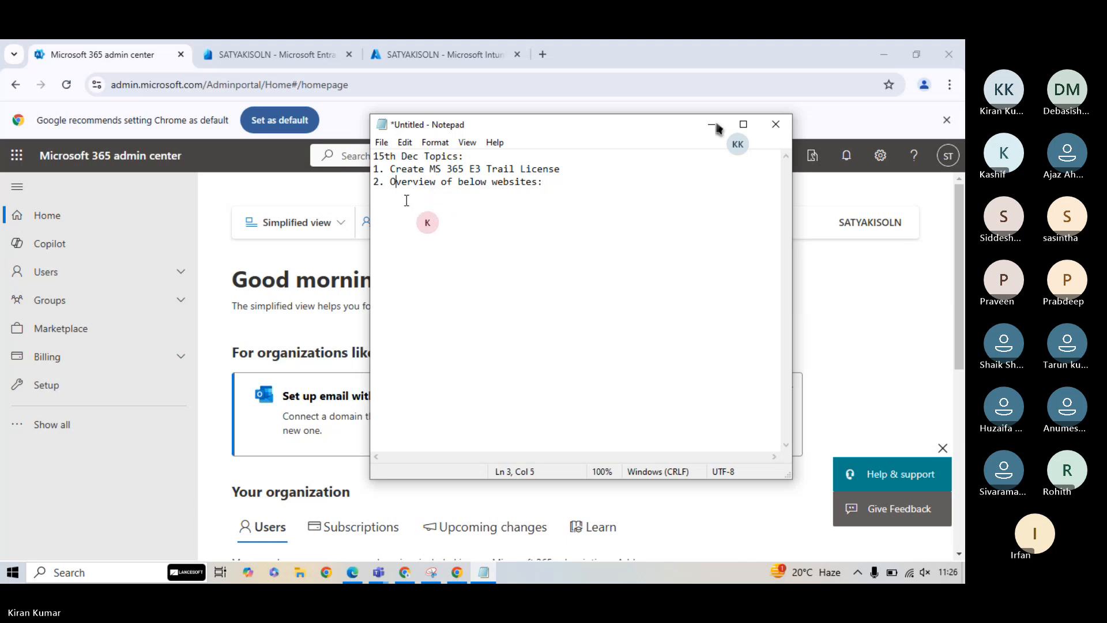
{"action": "left_click", "coordinate": [439, 196]}
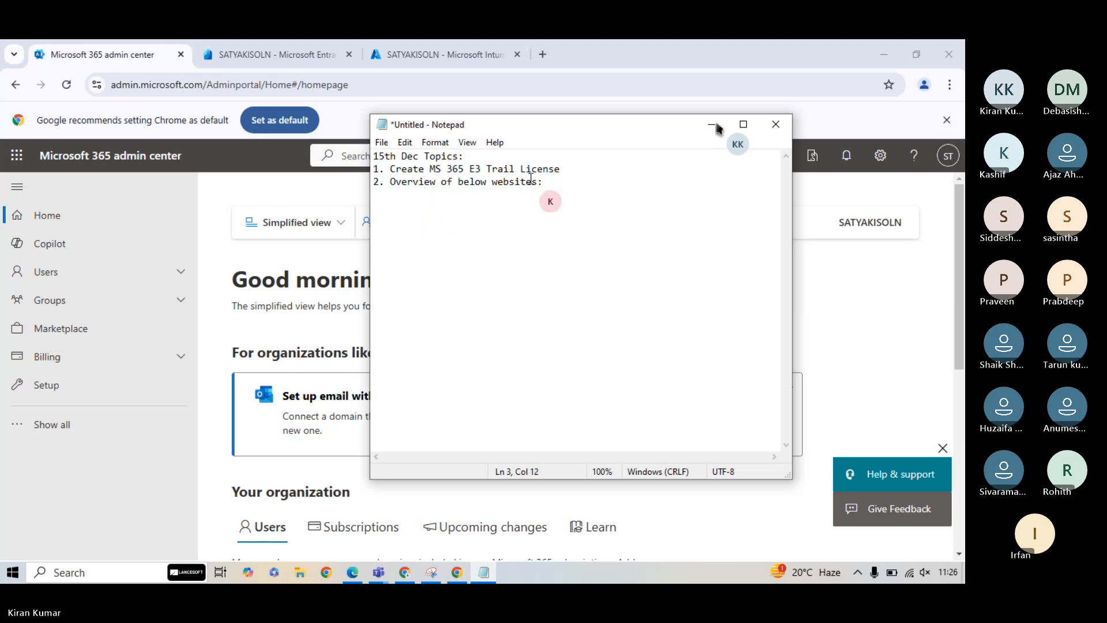
{"action": "left_click", "coordinate": [548, 181]}
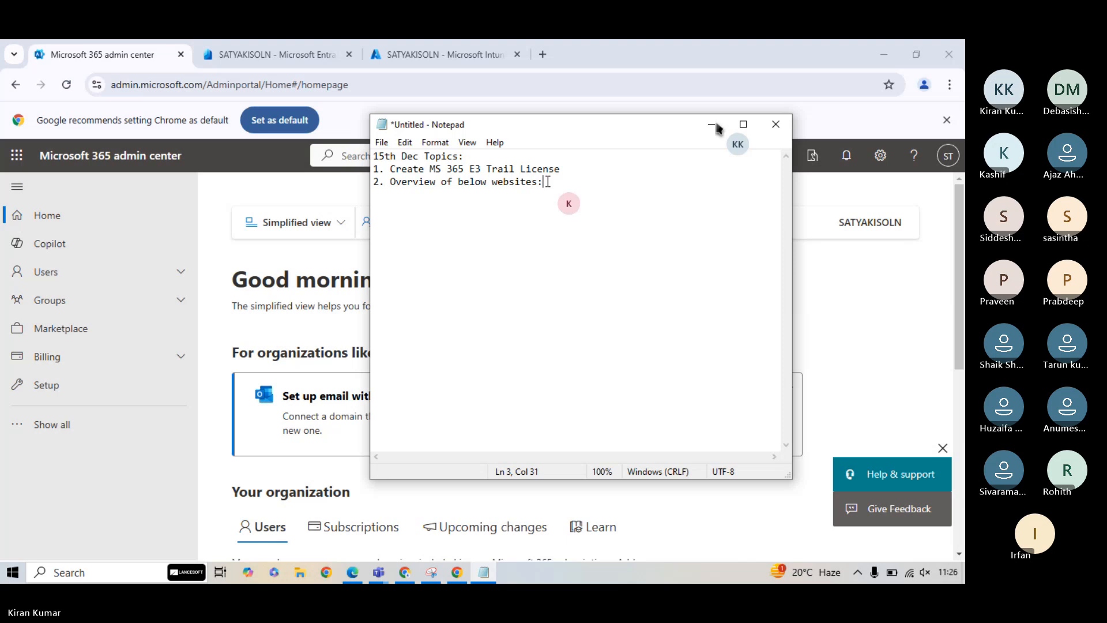
Add an indented sub-item under topic 2 reading "a. Admin Portal : admin.microsoft.com".
{"action": "key", "text": "Return"}
{"action": "key", "text": "Tab"}
{"action": "type", "text": "a. "}
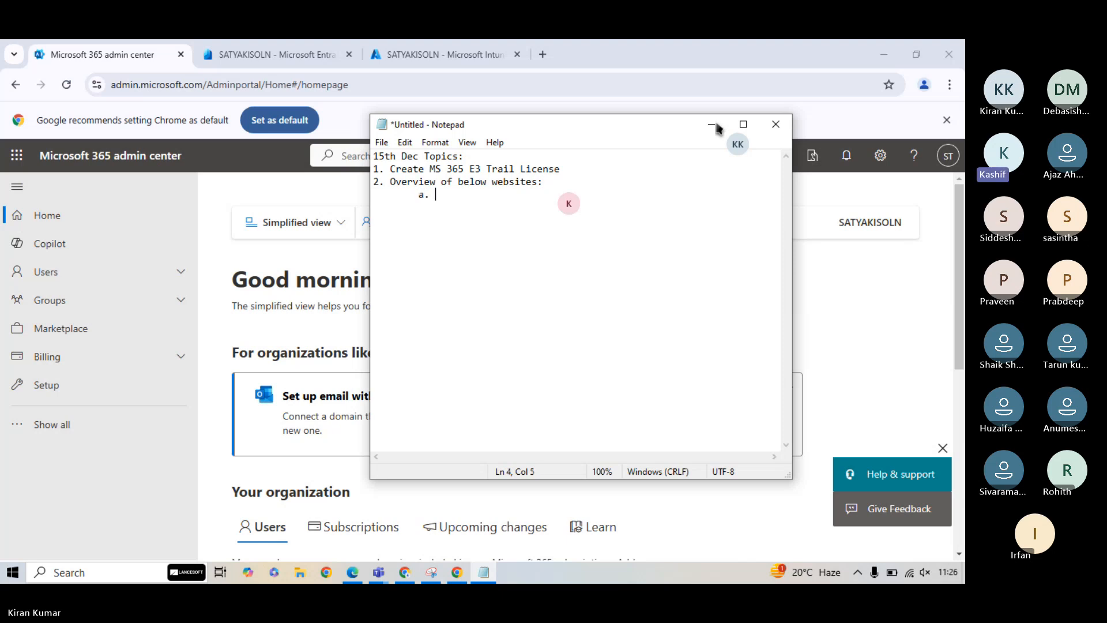
{"action": "type", "text": "ad"}
{"action": "key", "text": "BackSpace"}
{"action": "key", "text": "BackSpace"}
{"action": "type", "text": "Admin Portal "}
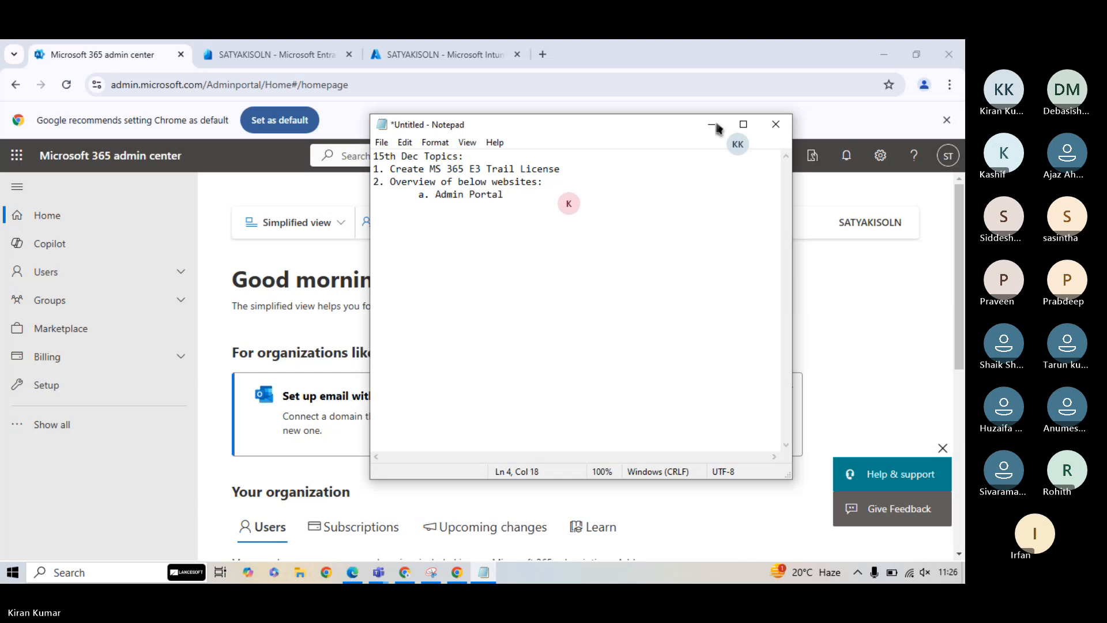
{"action": "type", "text": ": admin.m"}
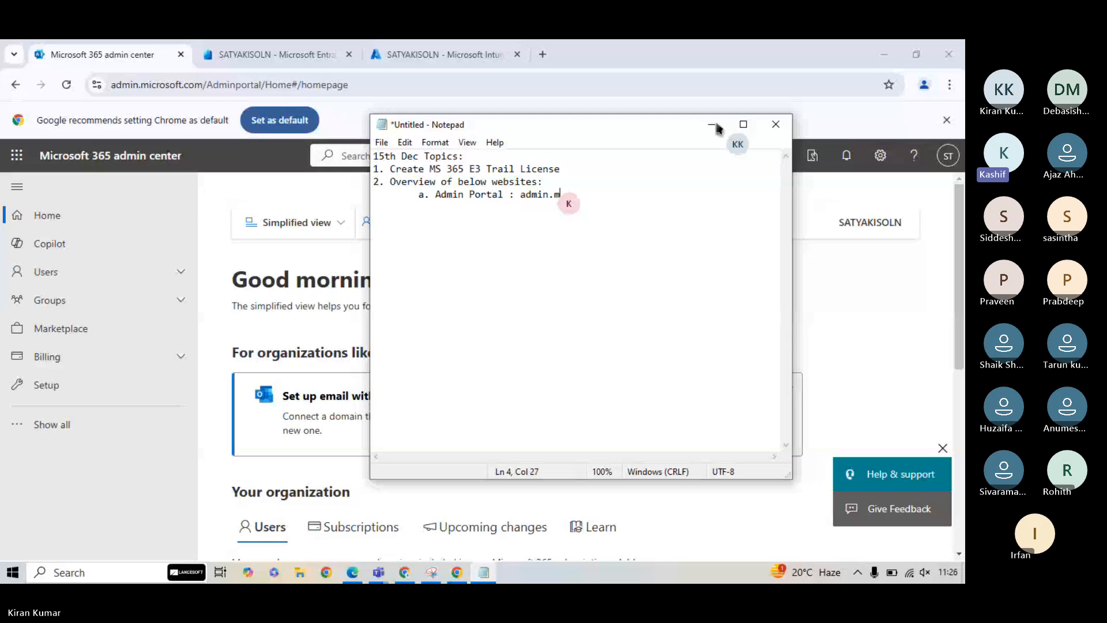
{"action": "type", "text": "icro"}
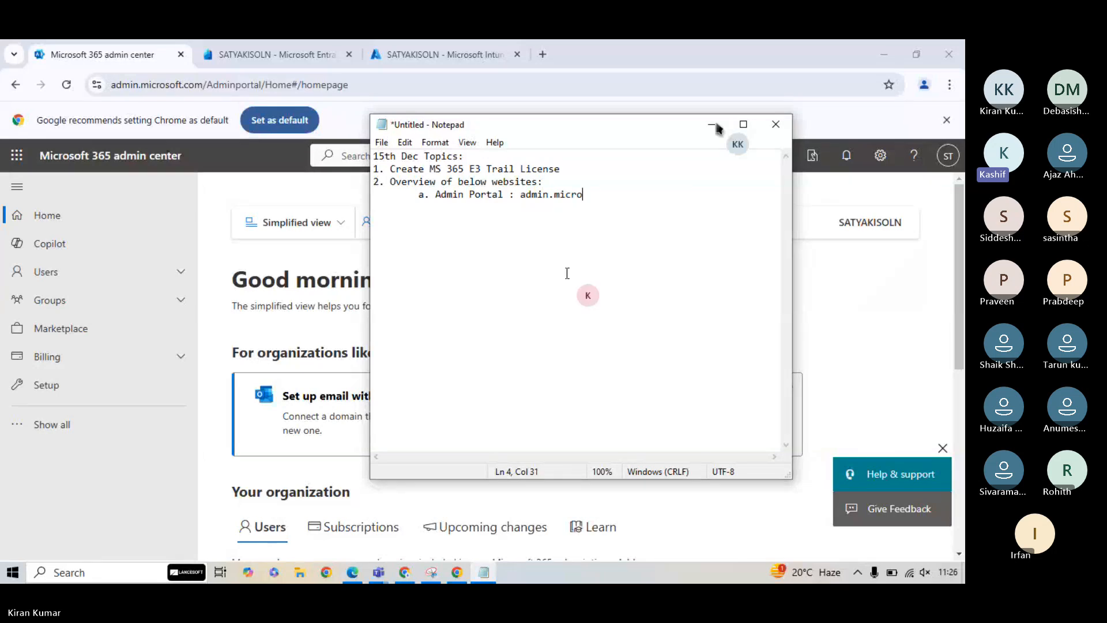
{"action": "type", "text": "soft.com"}
Add a second indented sub-item reading "b. Entra Portal : Entra.microsoft.com".
{"action": "key", "text": "Return"}
{"action": "key", "text": "Tab"}
{"action": "type", "text": "b"}
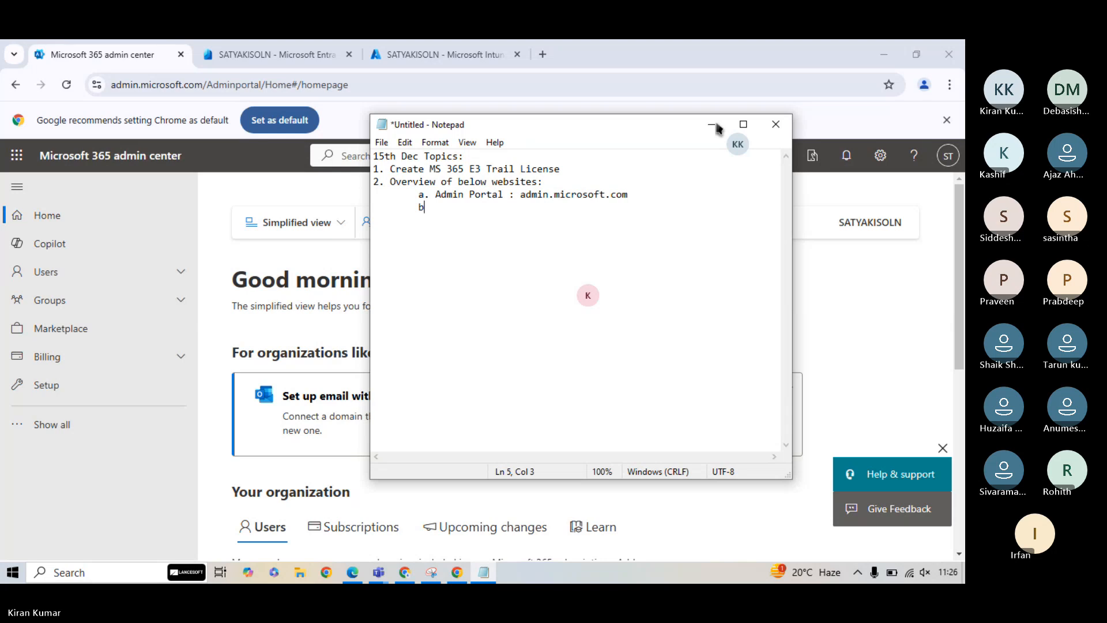
{"action": "type", "text": ". Entra "}
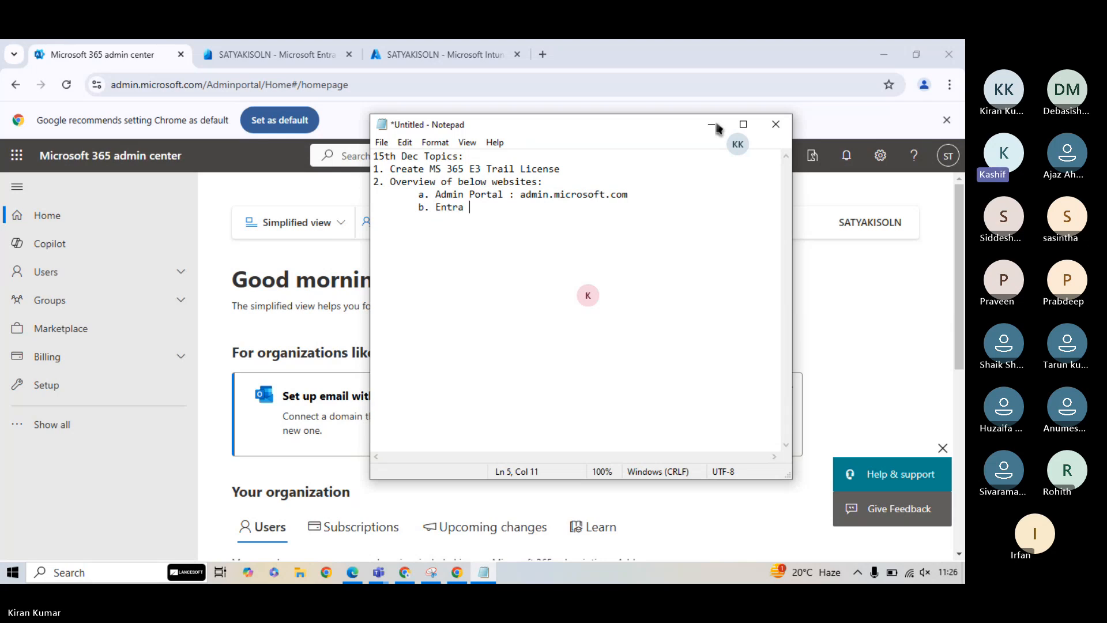
{"action": "type", "text": "Portal "}
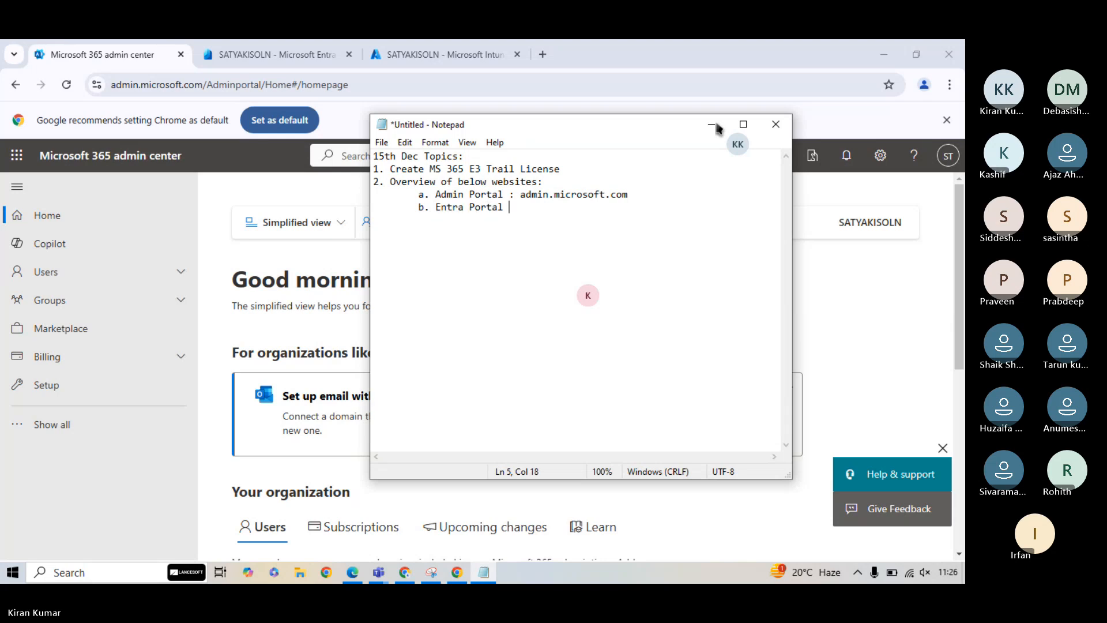
{"action": "type", "text": ": En"}
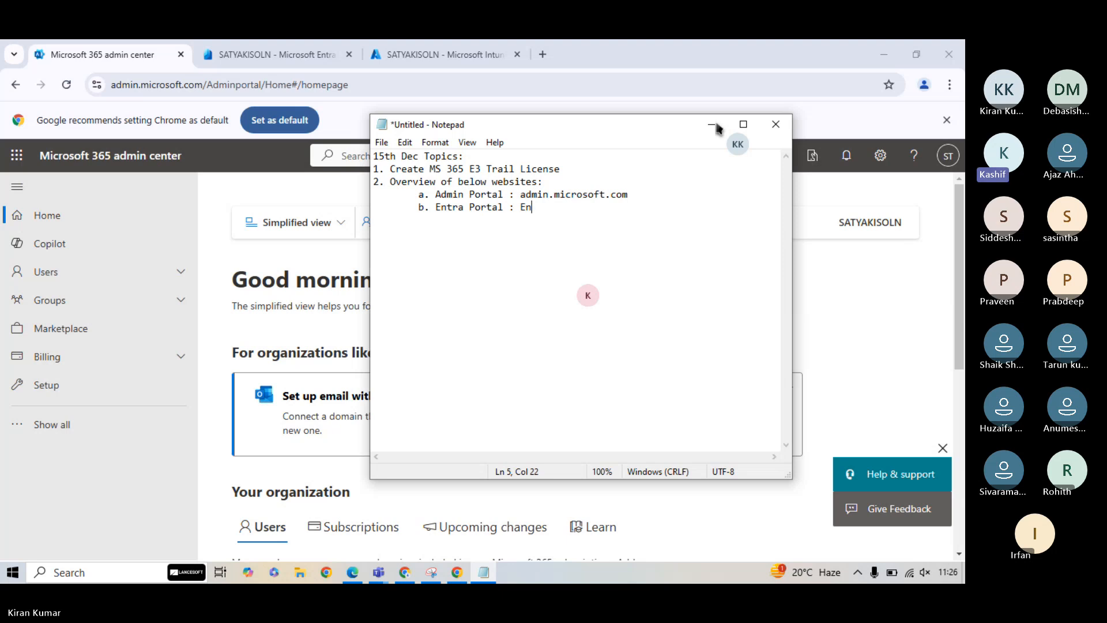
{"action": "type", "text": "tra.microsoft.com"}
Add a third indented sub-item reading "c. Intune Portal : intune.microsoft.com".
{"action": "key", "text": "Return"}
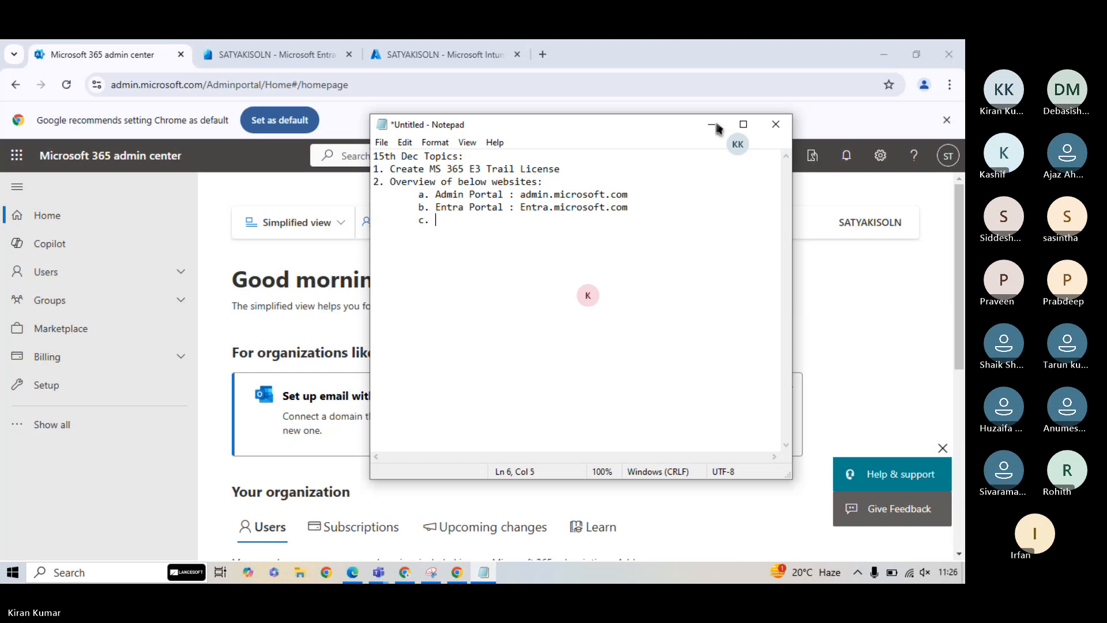
{"action": "key", "text": "Tab"}
{"action": "type", "text": "c. Intune Portal : int"}
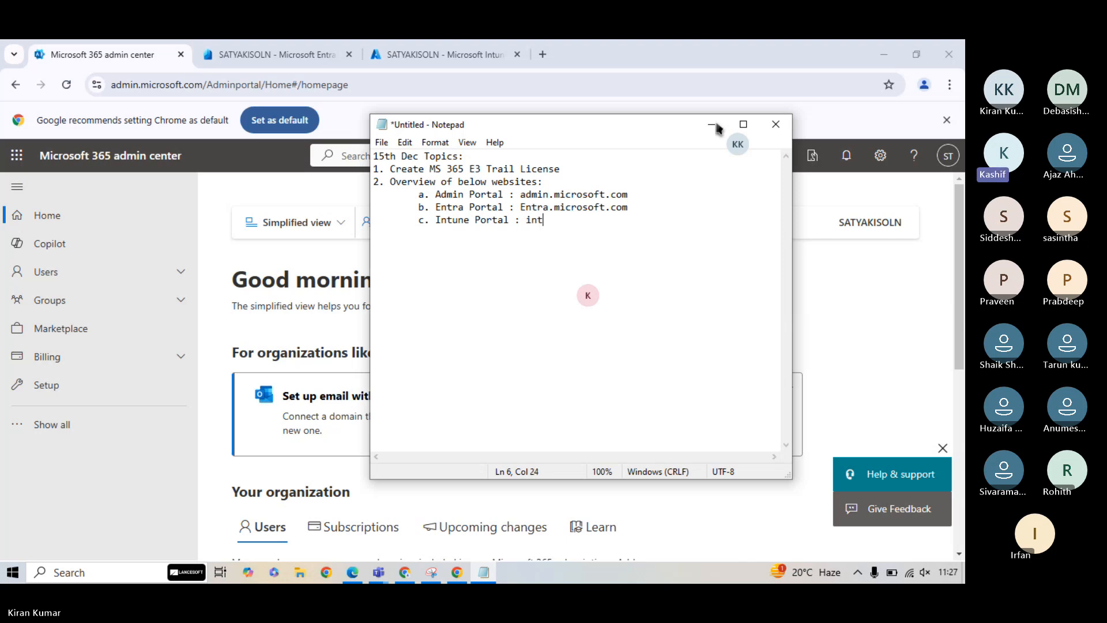
{"action": "type", "text": "une.microsoft.com"}
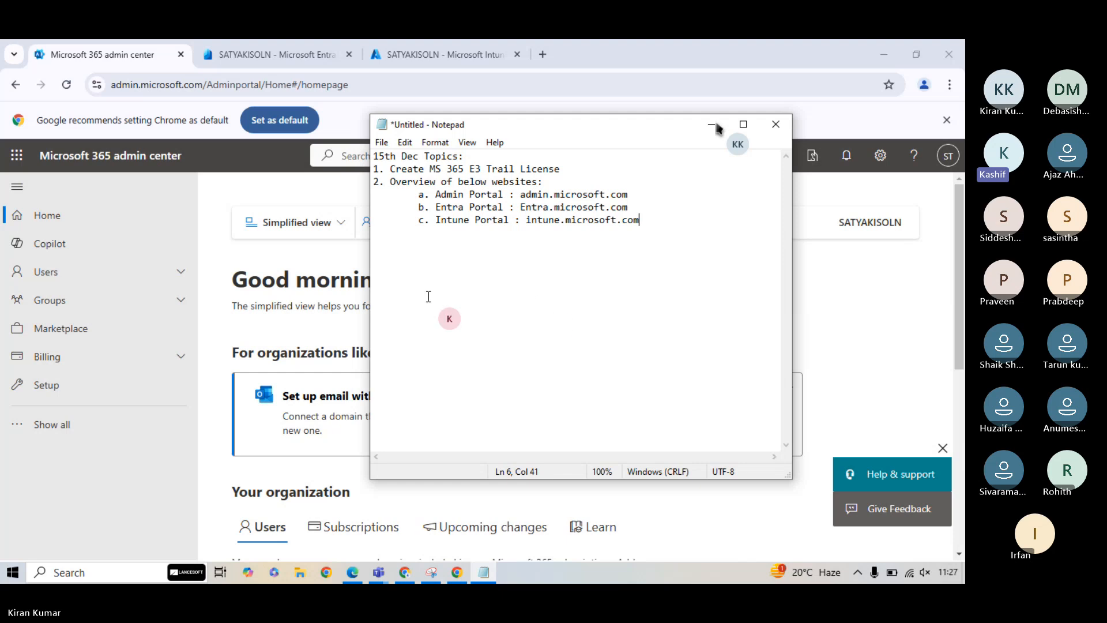
Widen the Notepad window and append "(This is to manage license and bill payment)" to the Admin Portal line.
{"action": "left_click_drag", "start_coordinate": [399, 270], "coordinate": [140, 242]}
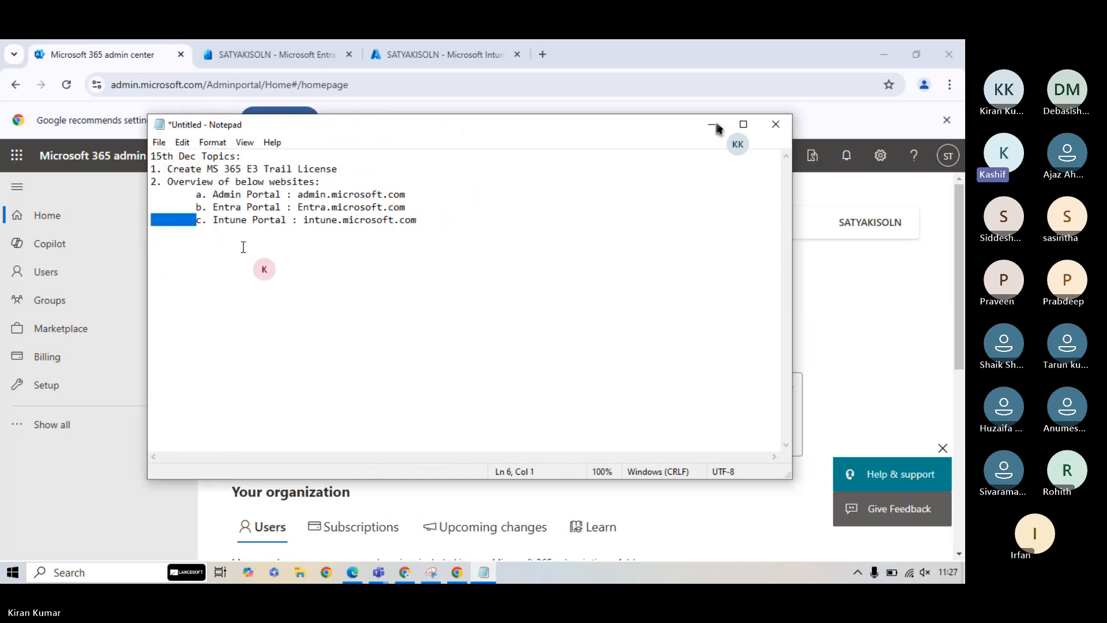
{"action": "left_click", "coordinate": [444, 193]}
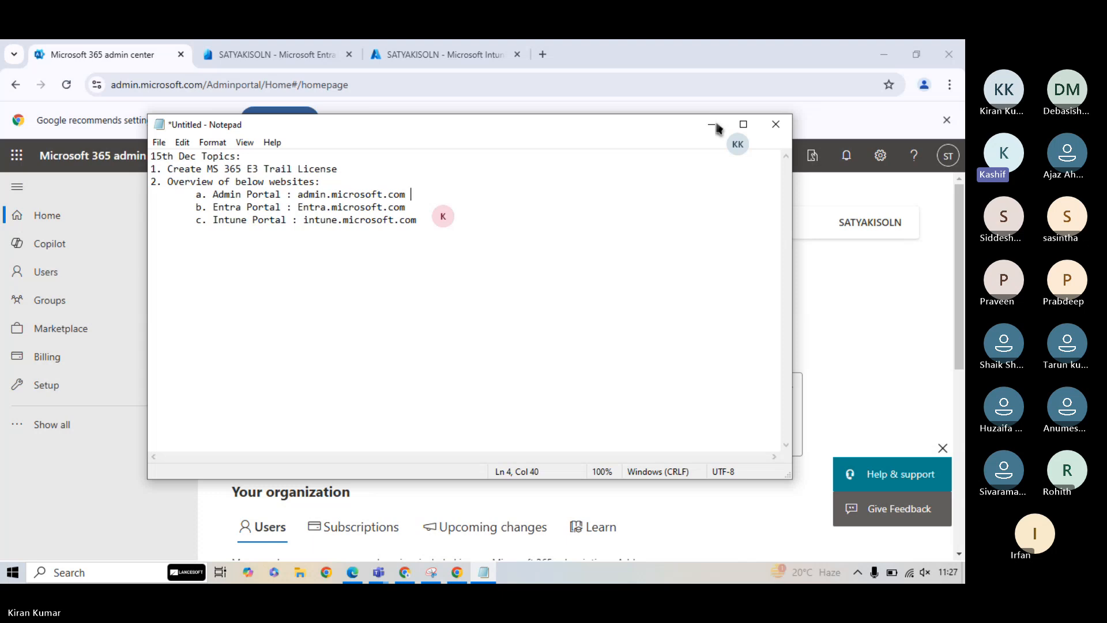
{"action": "type", "text": "(This "}
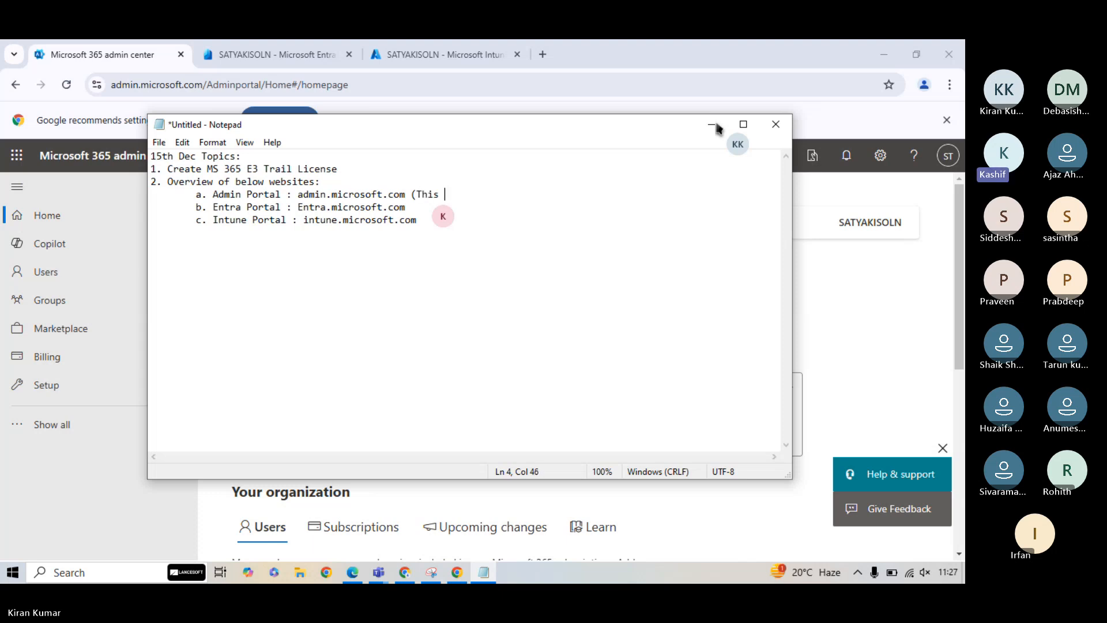
{"action": "type", "text": "is to manage"}
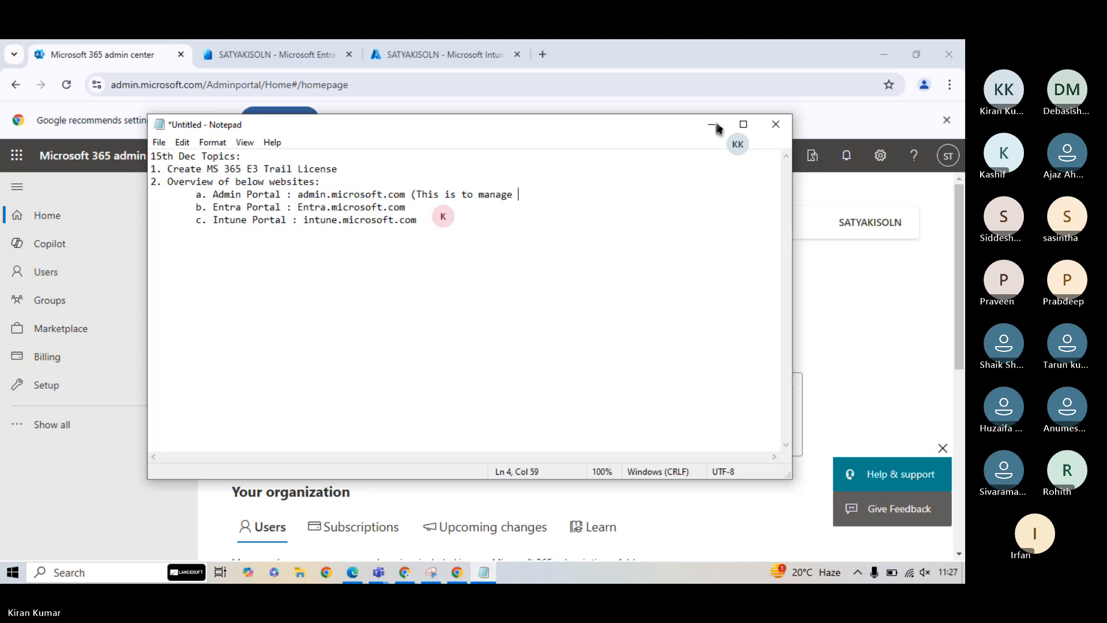
{"action": "type", "text": " license and "}
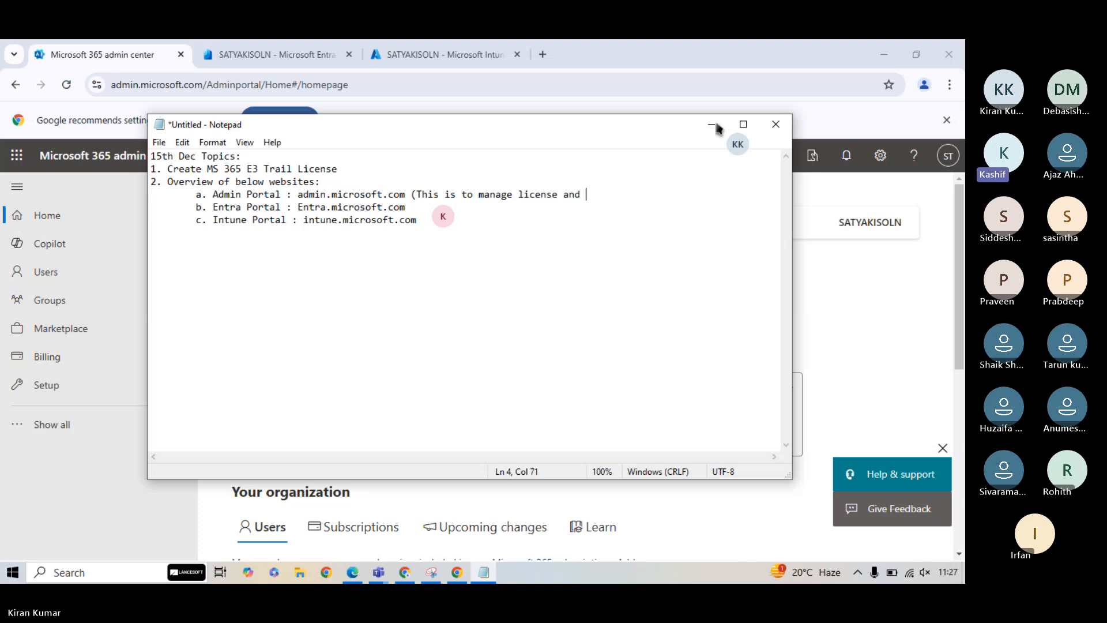
{"action": "type", "text": "bill paym"}
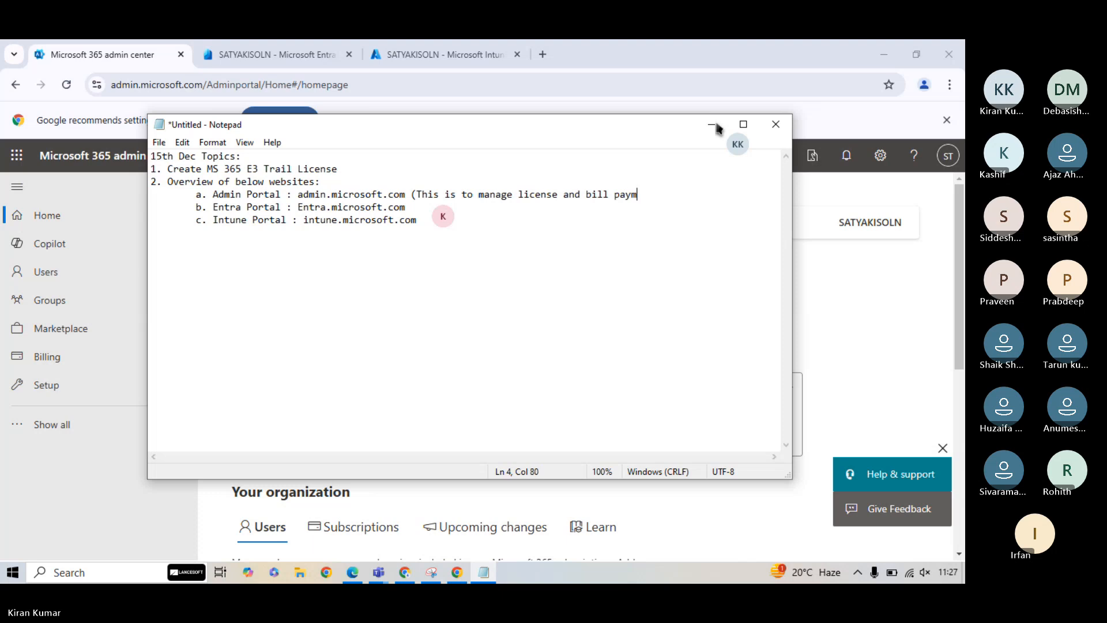
{"action": "type", "text": "ent)"}
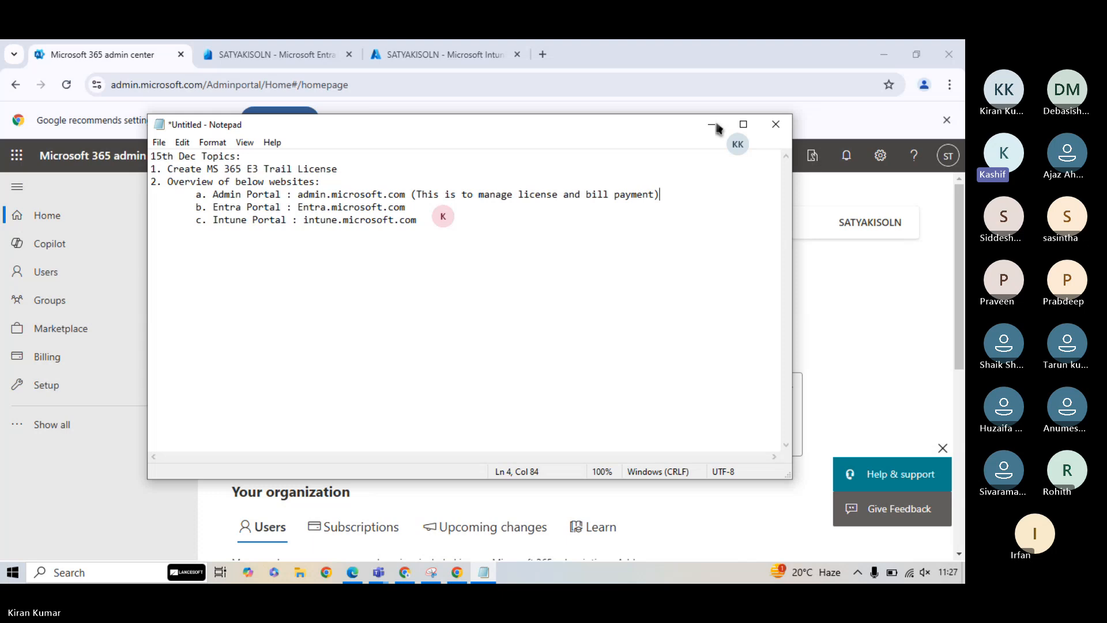
Append the description "(This is for user and device authentication)" to the end of the Entra Portal line.
{"action": "left_click", "coordinate": [429, 209]}
{"action": "type", "text": "("}
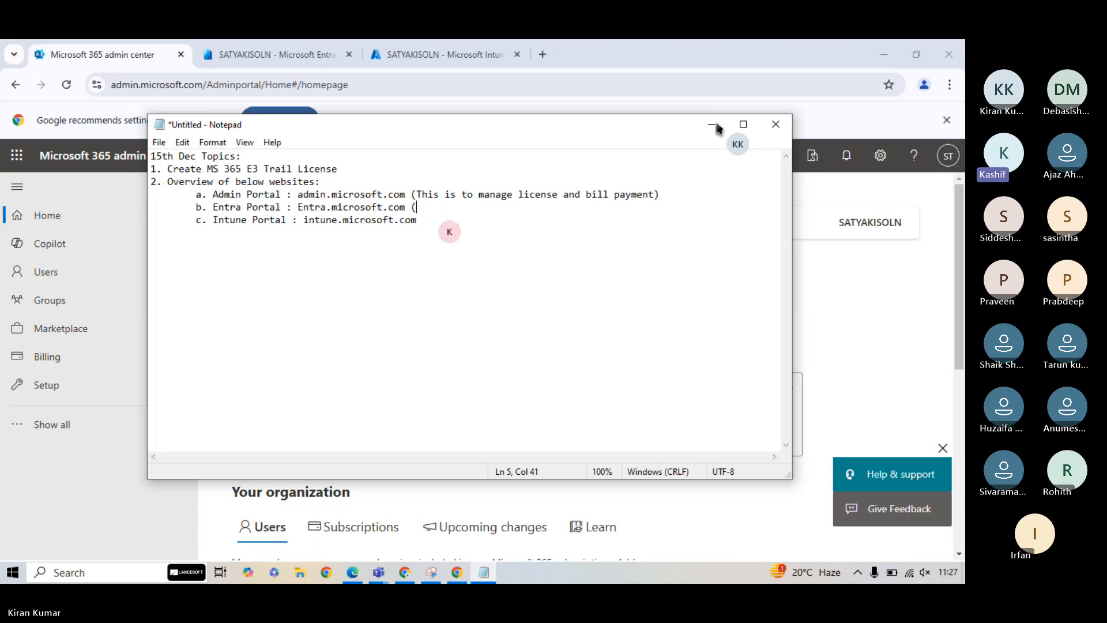
{"action": "type", "text": "This is the data"}
{"action": "key", "text": "BackSpace"}
{"action": "key", "text": "BackSpace"}
{"action": "key", "text": "BackSpace"}
{"action": "key", "text": "BackSpace"}
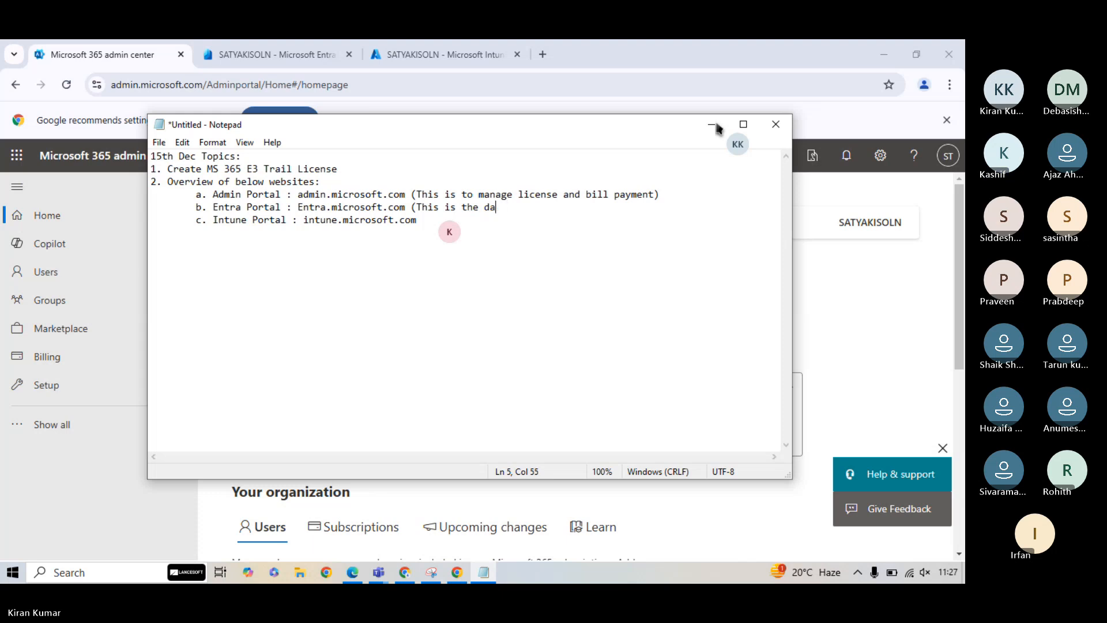
{"action": "key", "text": "BackSpace"}
{"action": "key", "text": "BackSpace"}
{"action": "key", "text": "BackSpace"}
{"action": "key", "text": "BackSpace"}
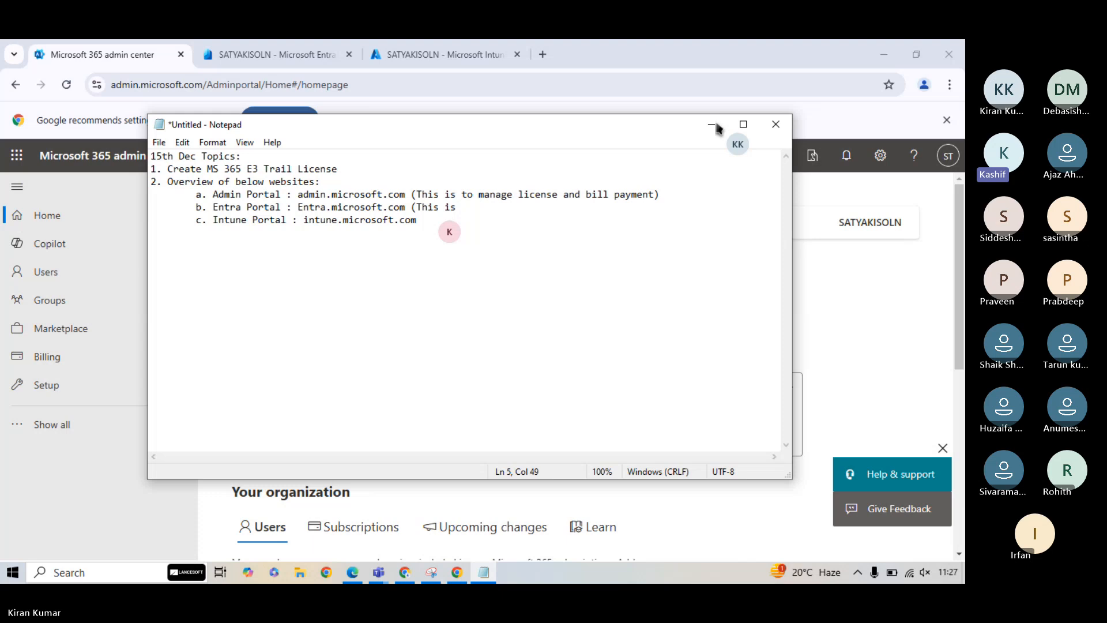
{"action": "type", "text": "for a"}
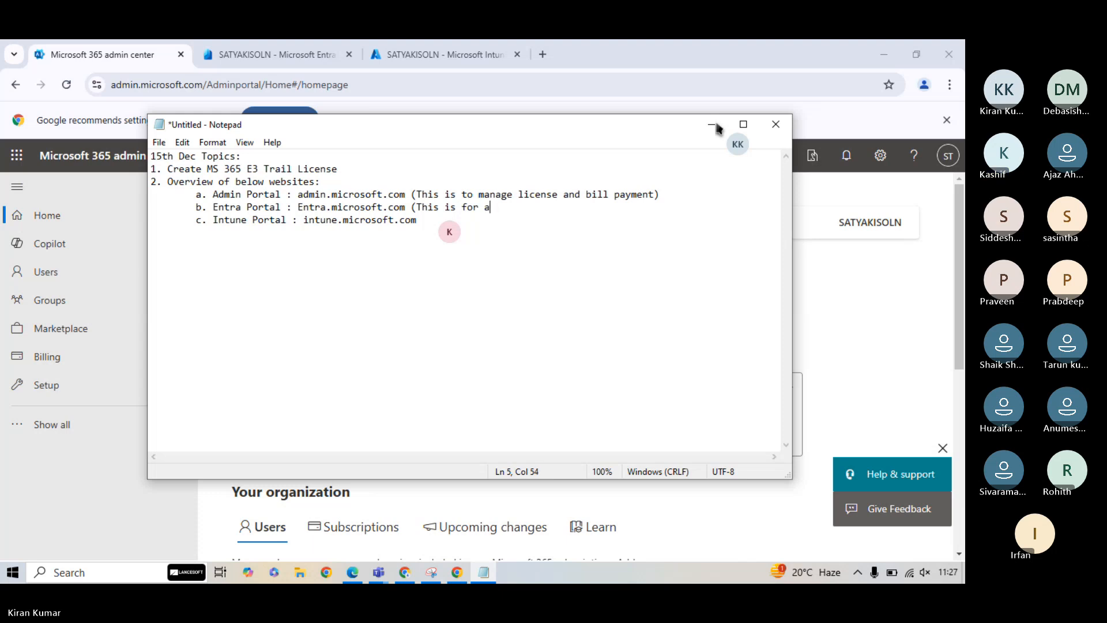
{"action": "key", "text": "BackSpace"}
{"action": "type", "text": "usre"}
{"action": "type", "text": " an"}
{"action": "key", "text": "BackSpace"}
{"action": "key", "text": "BackSpace"}
{"action": "key", "text": "BackSpace"}
{"action": "key", "text": "BackSpace"}
{"action": "key", "text": "BackSpace"}
{"action": "type", "text": "er and "}
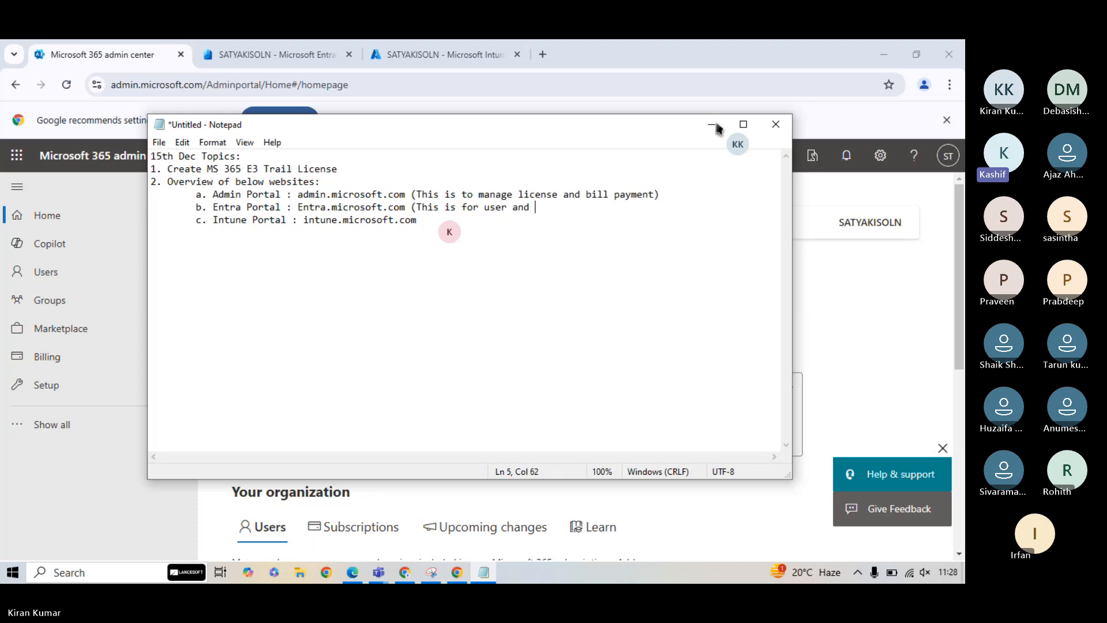
{"action": "type", "text": "device authen"}
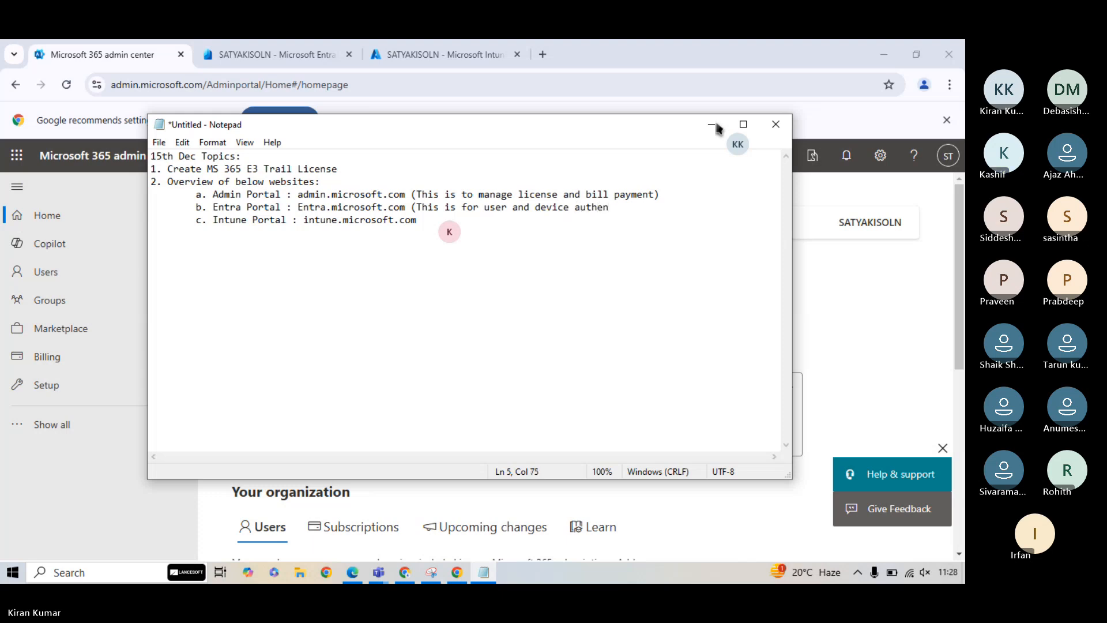
{"action": "type", "text": "tication)"}
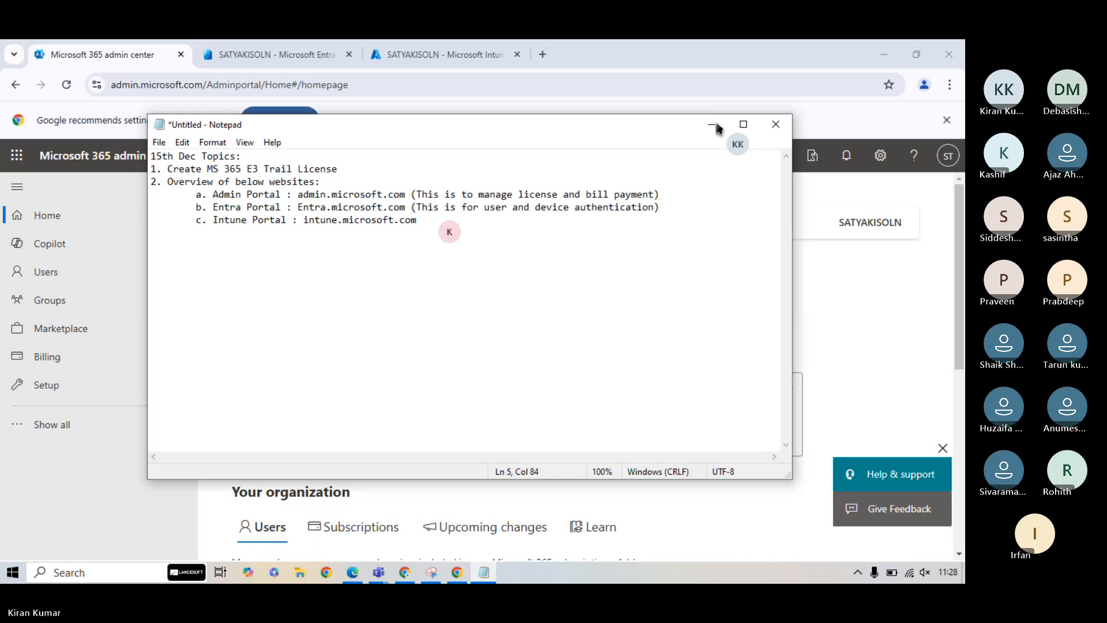
{"action": "key", "text": "Return"}
{"action": "key", "text": "Tab"}
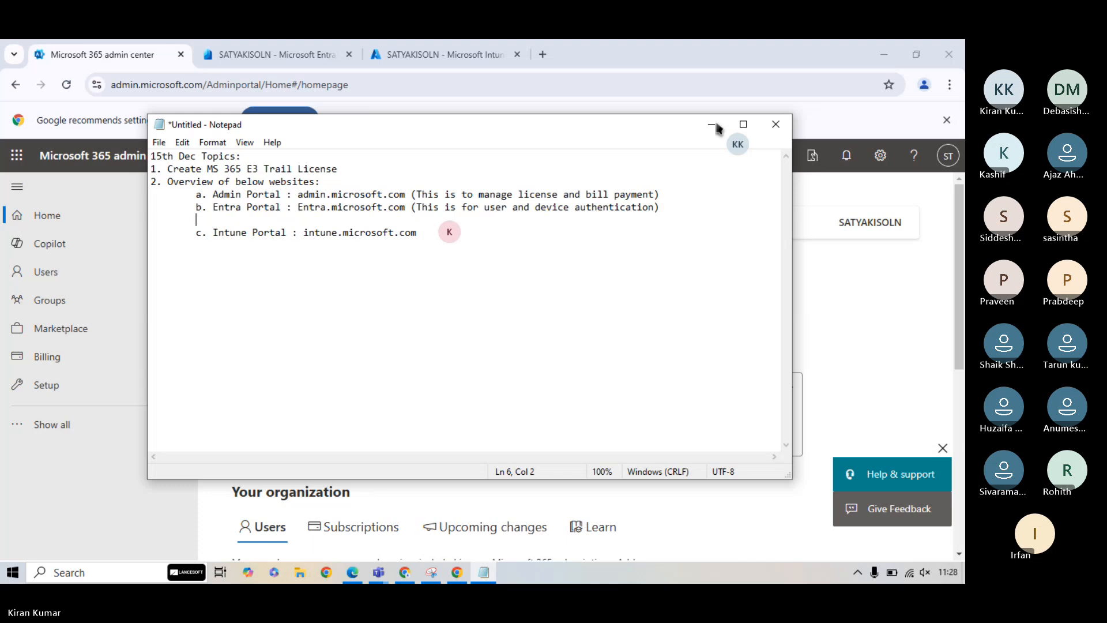
{"action": "key", "text": "Delete"}
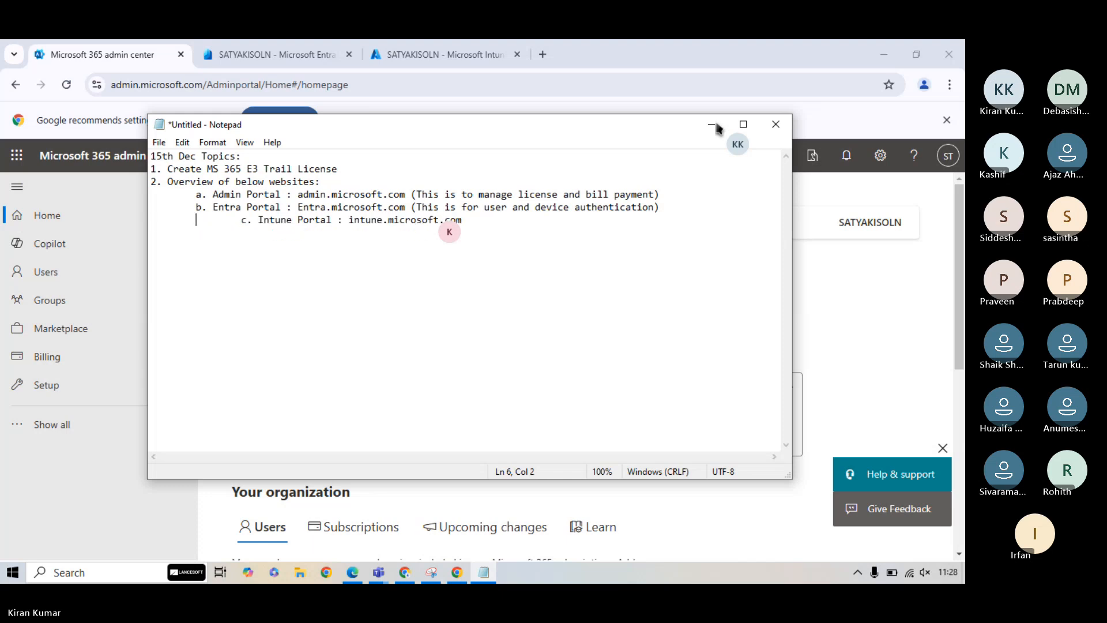
{"action": "key", "text": "Delete"}
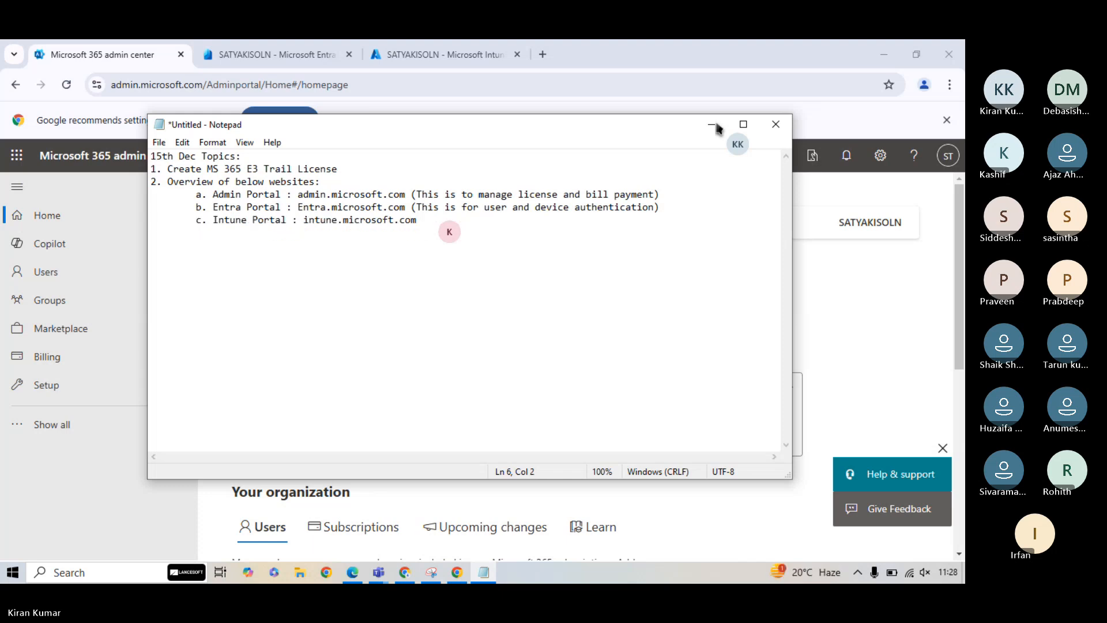
Append the description "(This is to manage device and applications)" to the end of the Intune Portal line.
{"action": "left_click", "coordinate": [448, 221]}
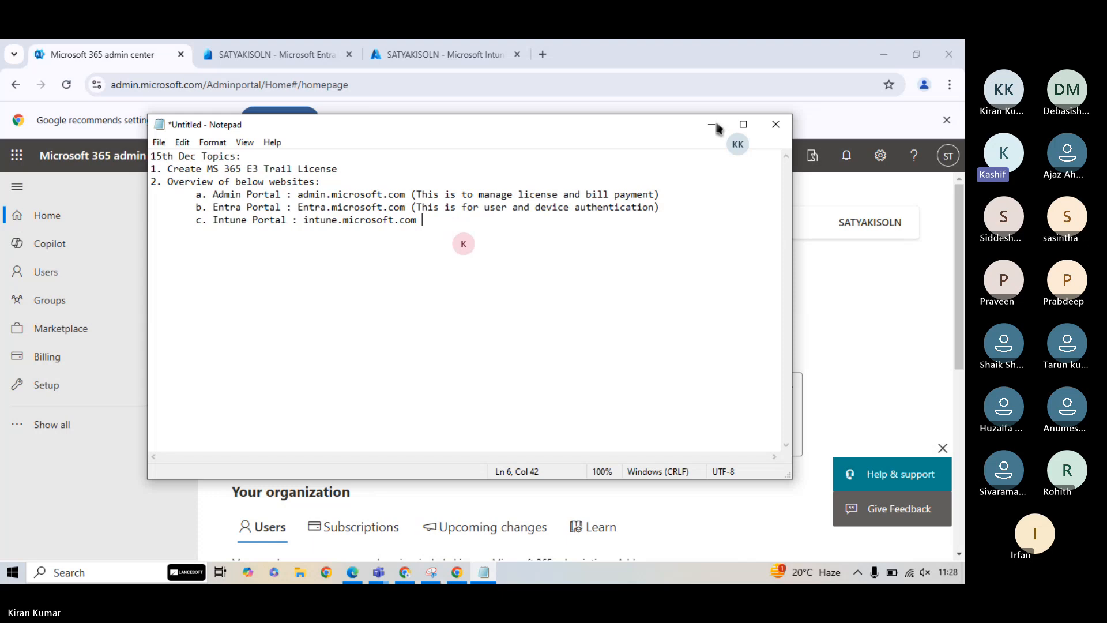
{"action": "type", "text": "(This is to manage device "}
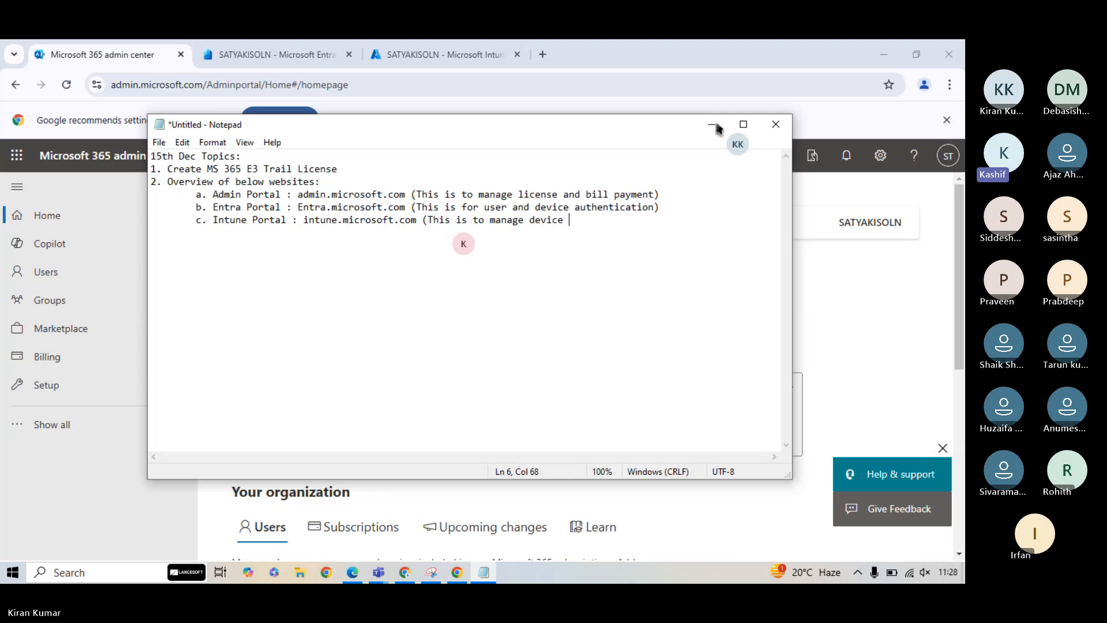
{"action": "type", "text": "and applicatio"}
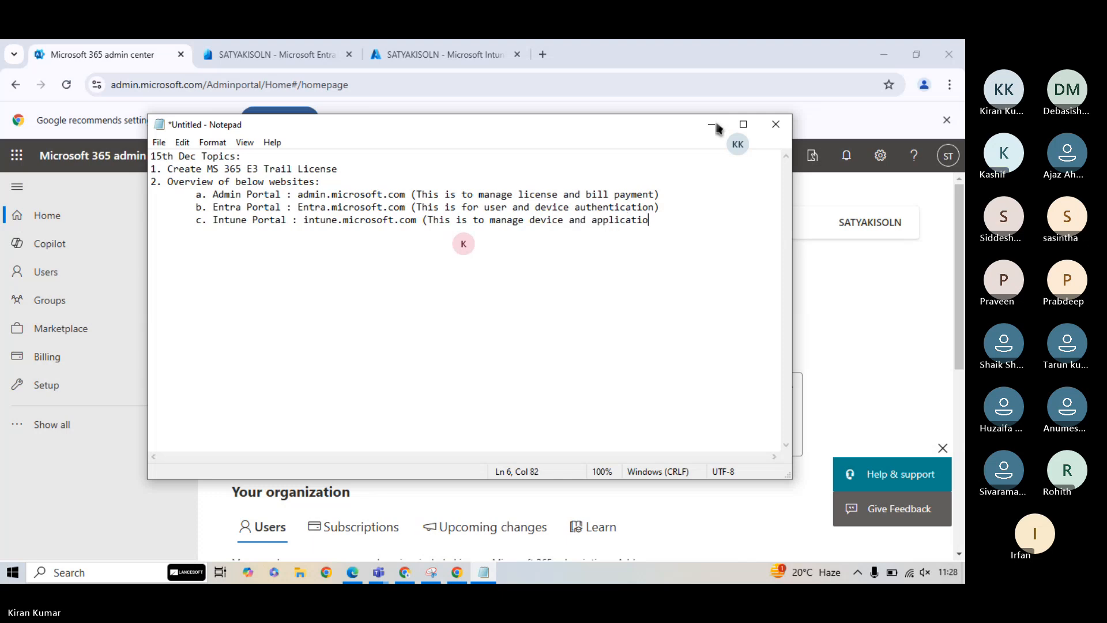
{"action": "type", "text": "ns)"}
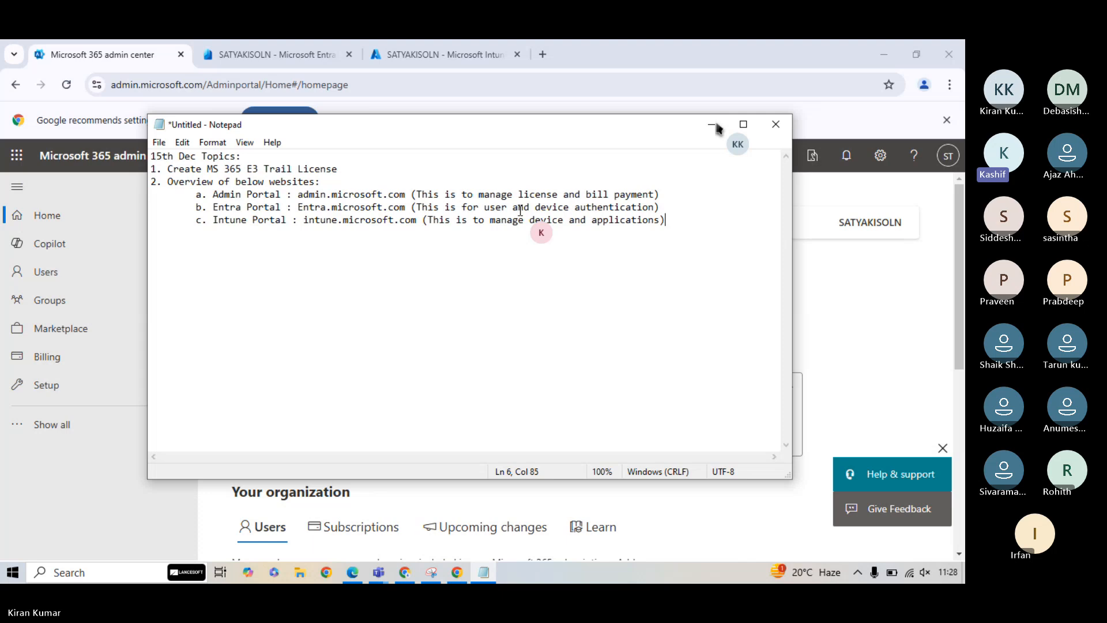
Minimize the notes, return to the Microsoft 365 admin center and open the Your products page under Billing.
{"action": "left_click", "coordinate": [715, 124]}
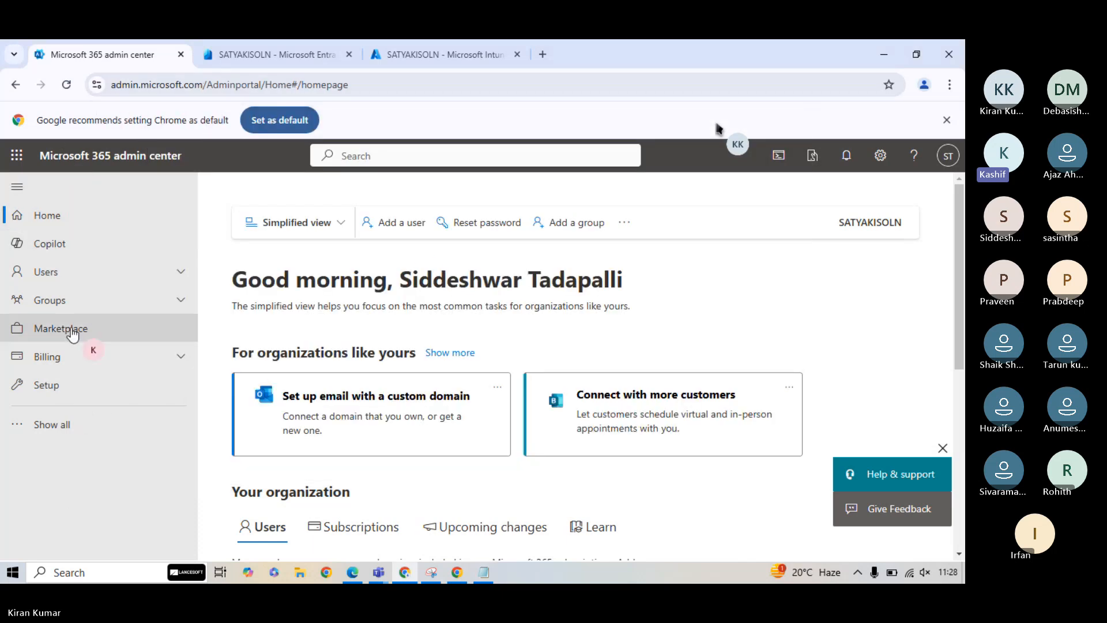
{"action": "left_click", "coordinate": [68, 364]}
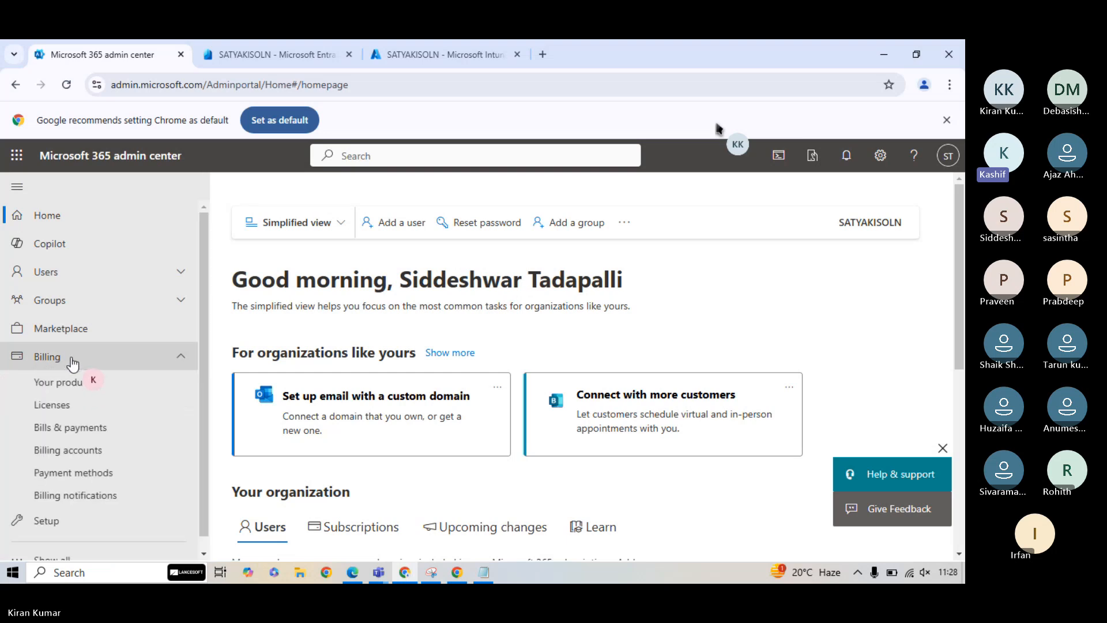
{"action": "left_click", "coordinate": [59, 390]}
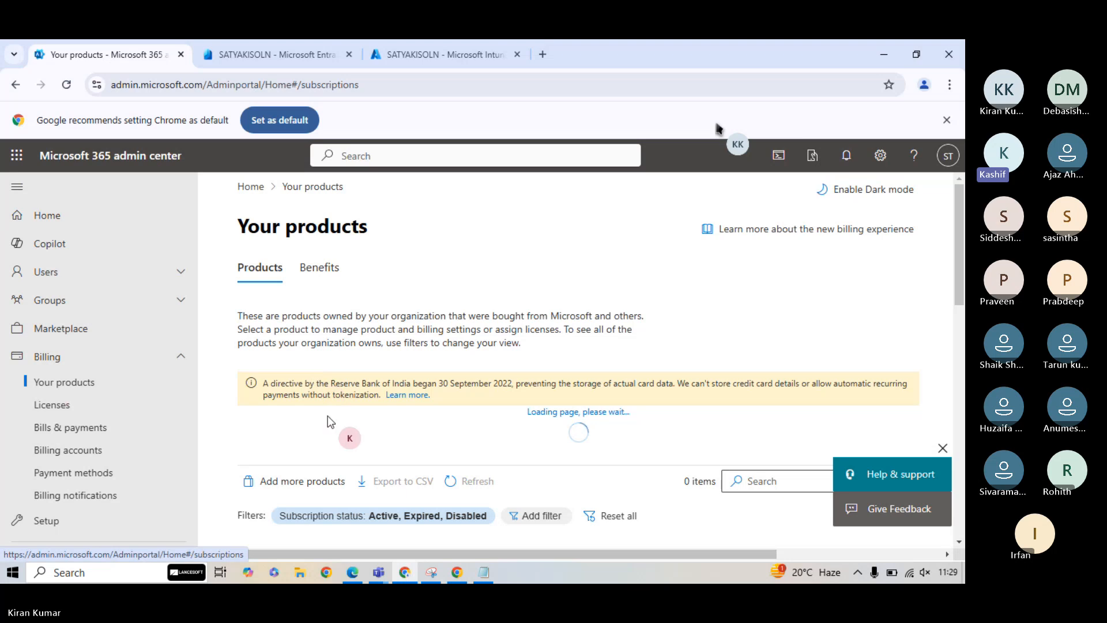
{"action": "scroll", "coordinate": [327, 422], "scroll_direction": "down", "scroll_amount": 5}
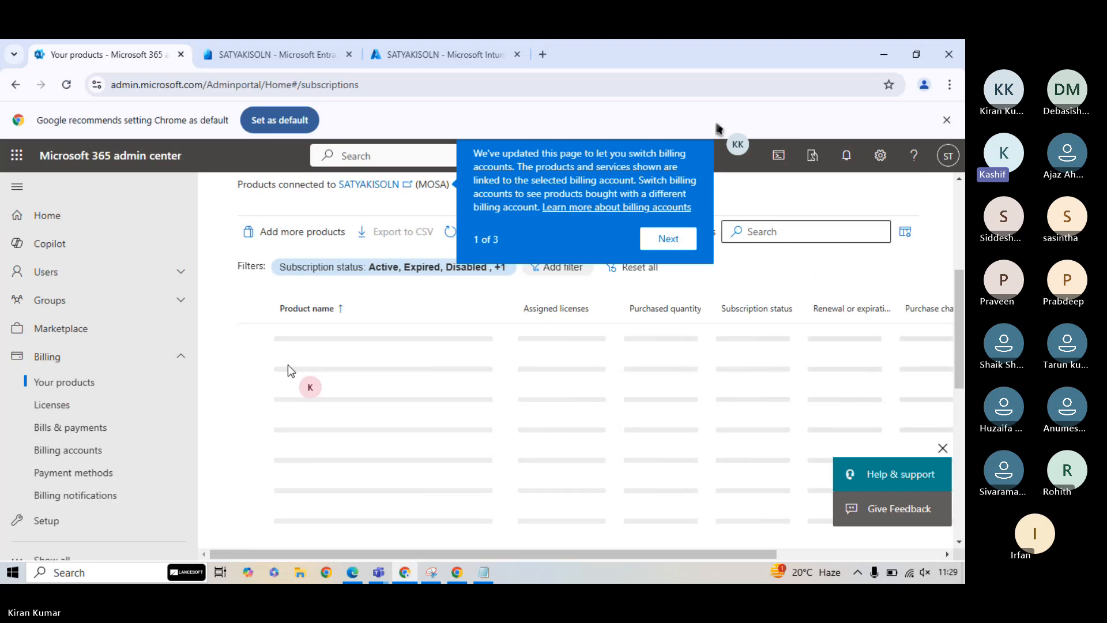
Go through and dismiss the three-part introduction tour on the Your products page.
{"action": "left_click", "coordinate": [655, 254]}
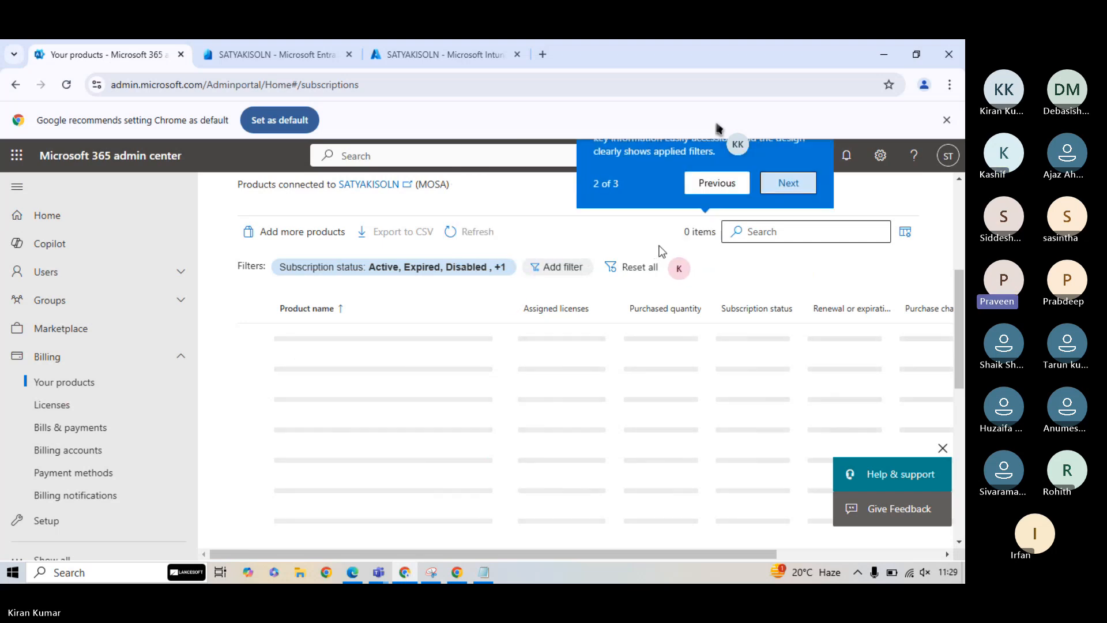
{"action": "left_click", "coordinate": [779, 184]}
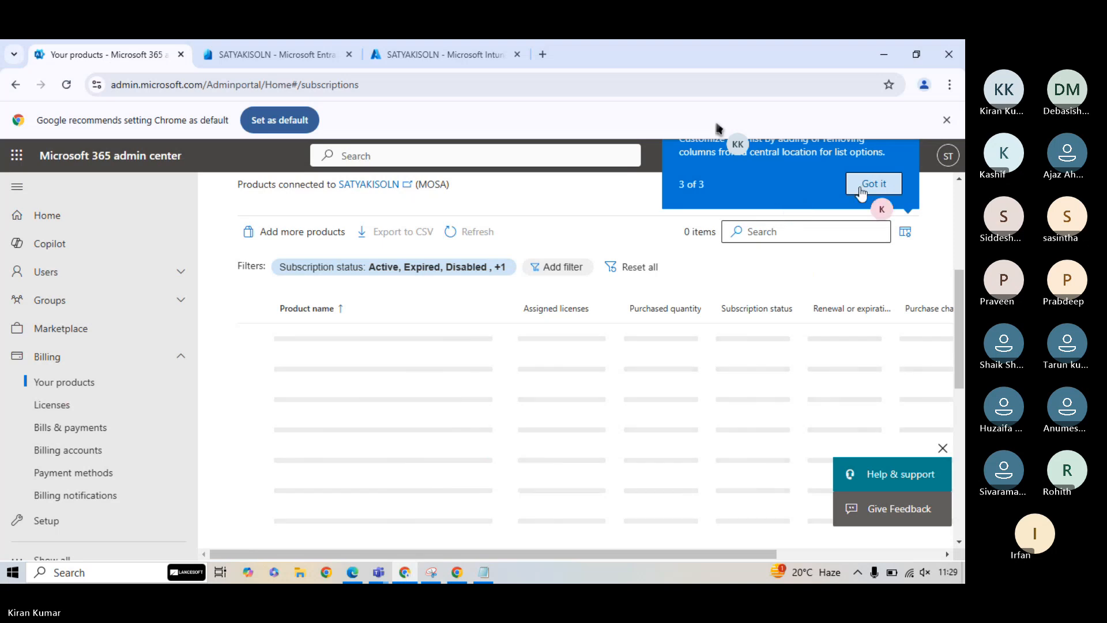
{"action": "left_click", "coordinate": [865, 187]}
{"action": "scroll", "coordinate": [335, 368], "scroll_direction": "up", "scroll_amount": 5}
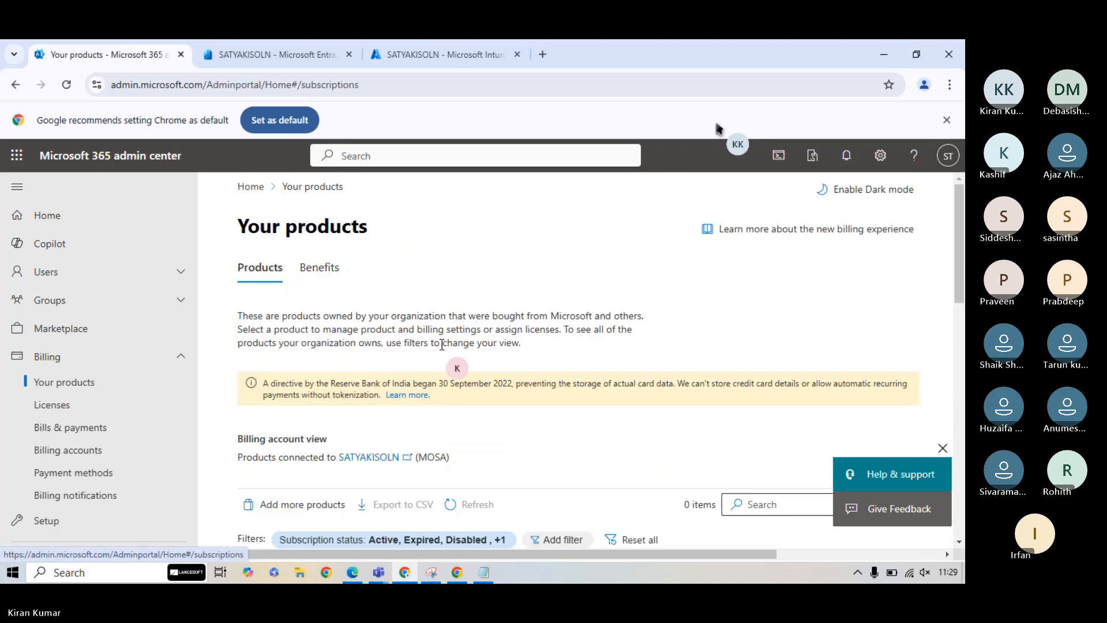
{"action": "scroll", "coordinate": [320, 411], "scroll_direction": "down", "scroll_amount": 1}
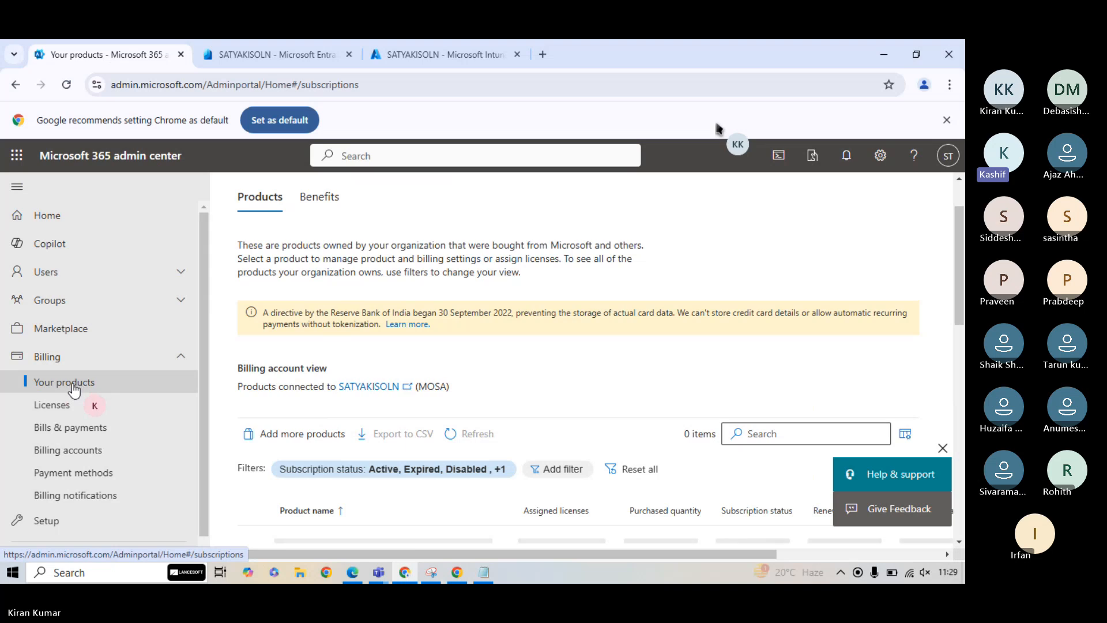
{"action": "scroll", "coordinate": [455, 480], "scroll_direction": "down", "scroll_amount": 1}
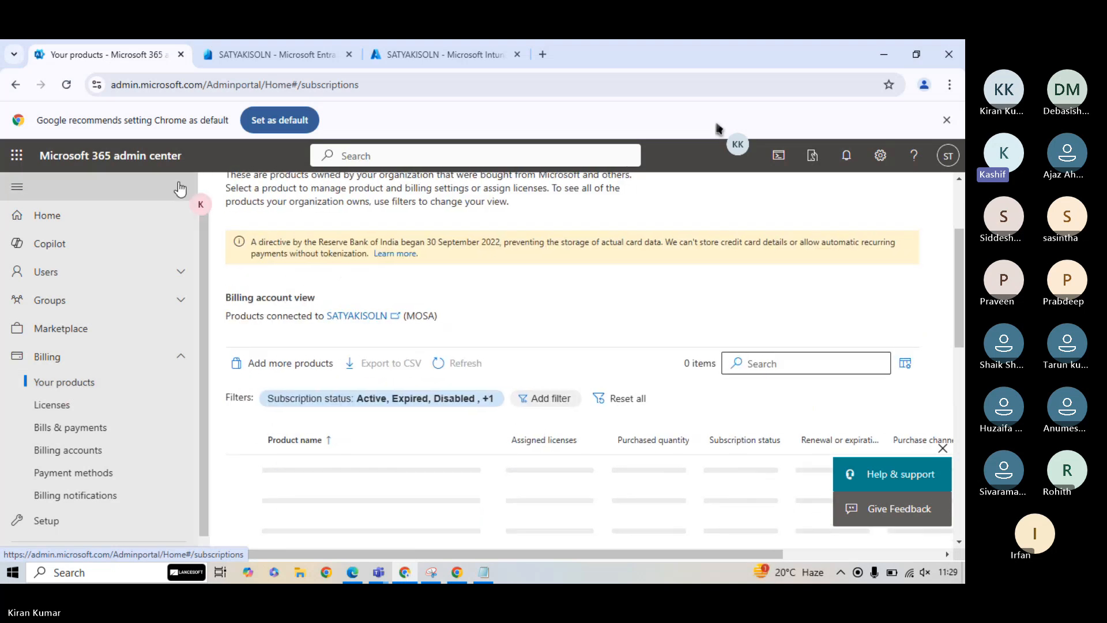
Reload the Your products page and view the options of the subscription status filter above the product list.
{"action": "left_click", "coordinate": [67, 85]}
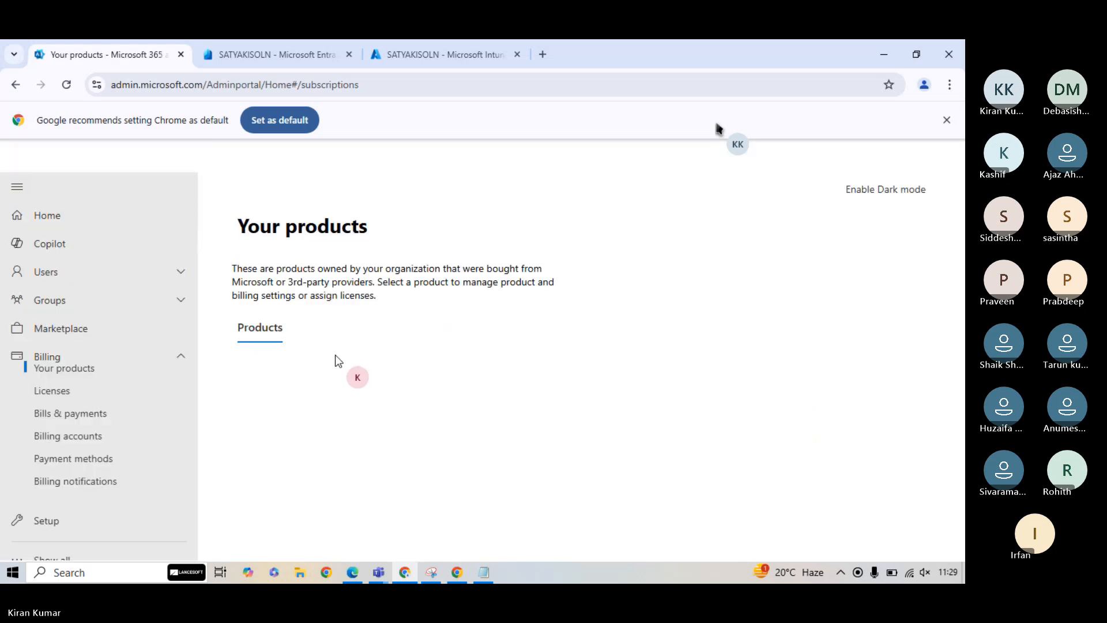
{"action": "scroll", "coordinate": [328, 363], "scroll_direction": "down", "scroll_amount": 1}
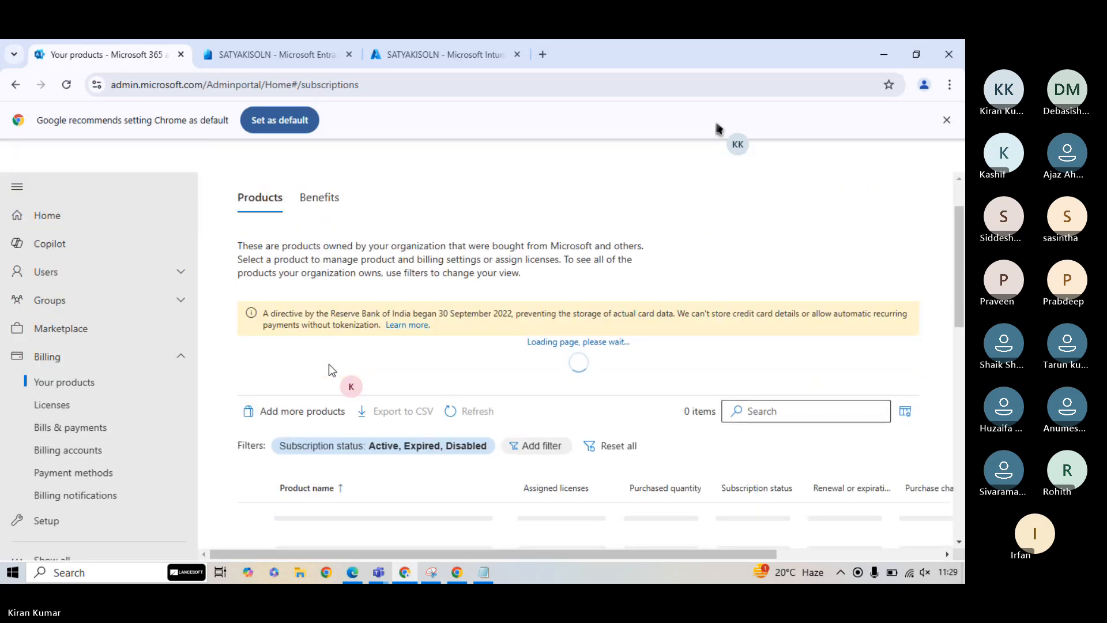
{"action": "scroll", "coordinate": [329, 364], "scroll_direction": "down", "scroll_amount": 1}
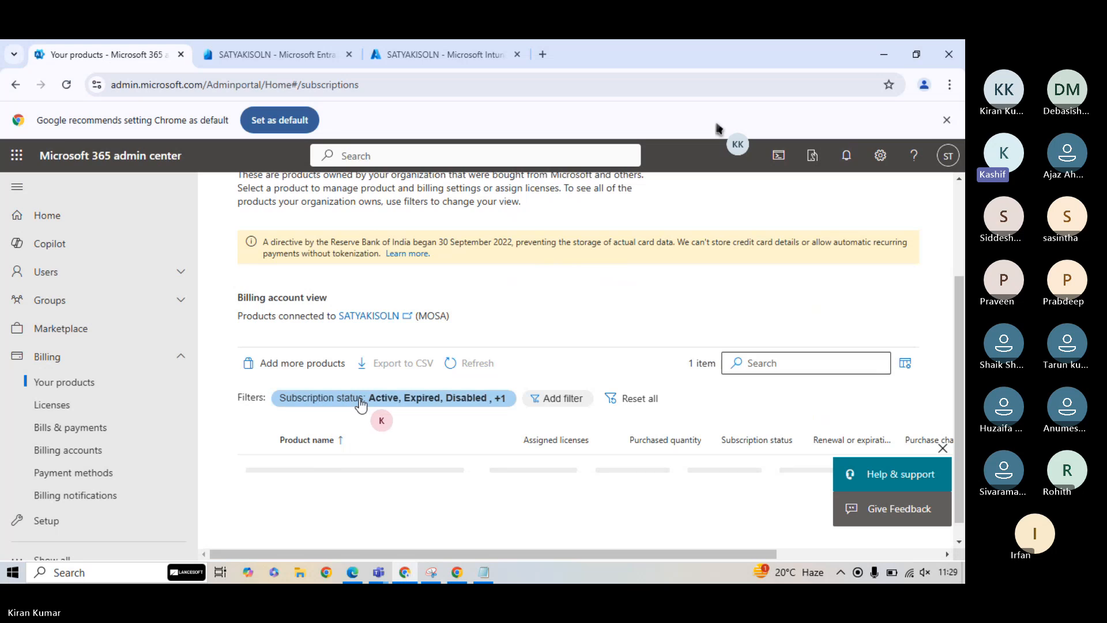
{"action": "left_click", "coordinate": [501, 406]}
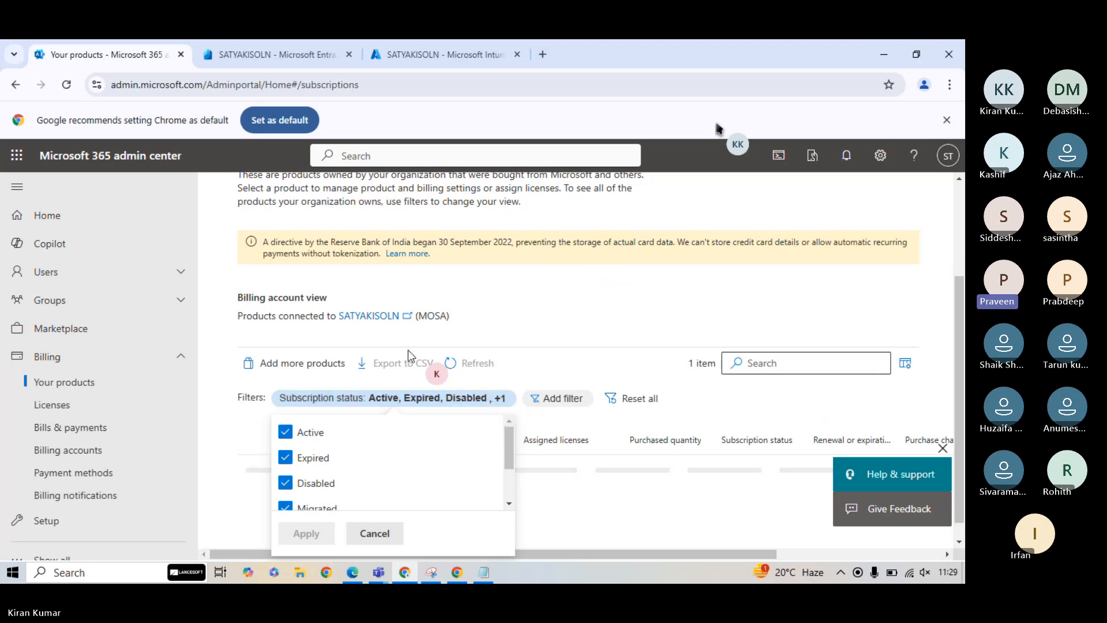
{"action": "left_click", "coordinate": [330, 346]}
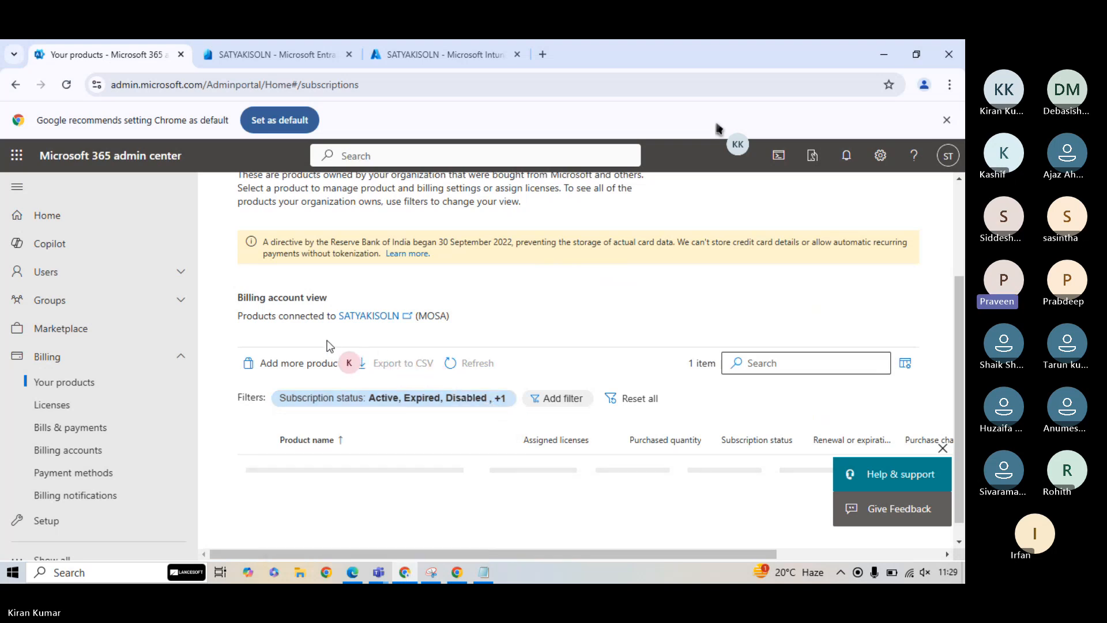
{"action": "scroll", "coordinate": [341, 392], "scroll_direction": "down", "scroll_amount": 1}
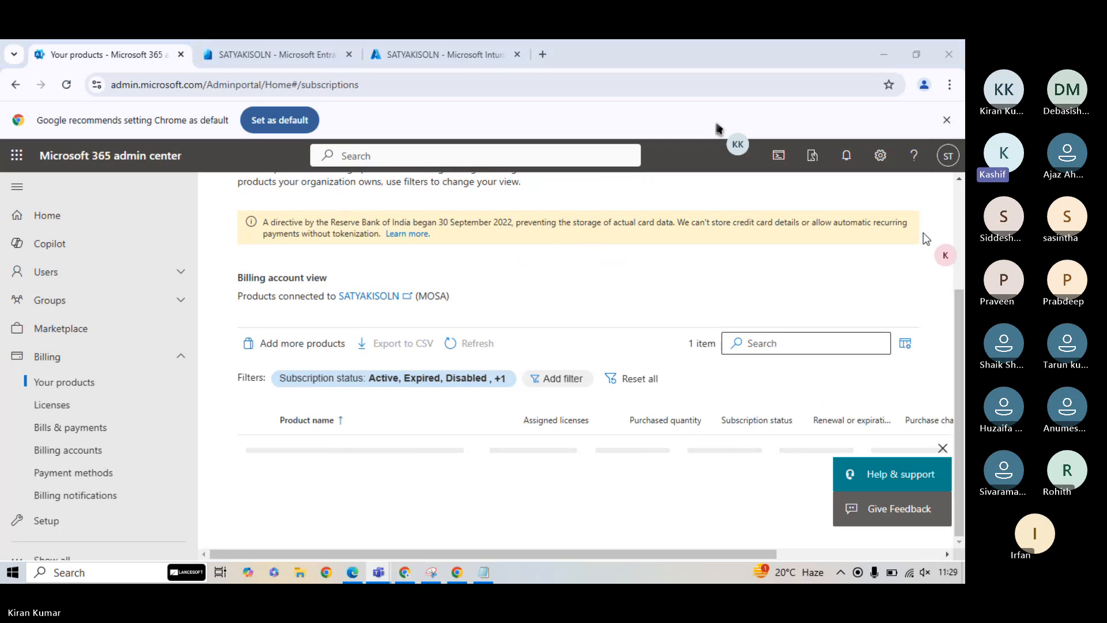
View the signed-in account's details, close them and review the Microsoft 365 E3 (no Teams) Trial entry.
{"action": "left_click", "coordinate": [938, 160]}
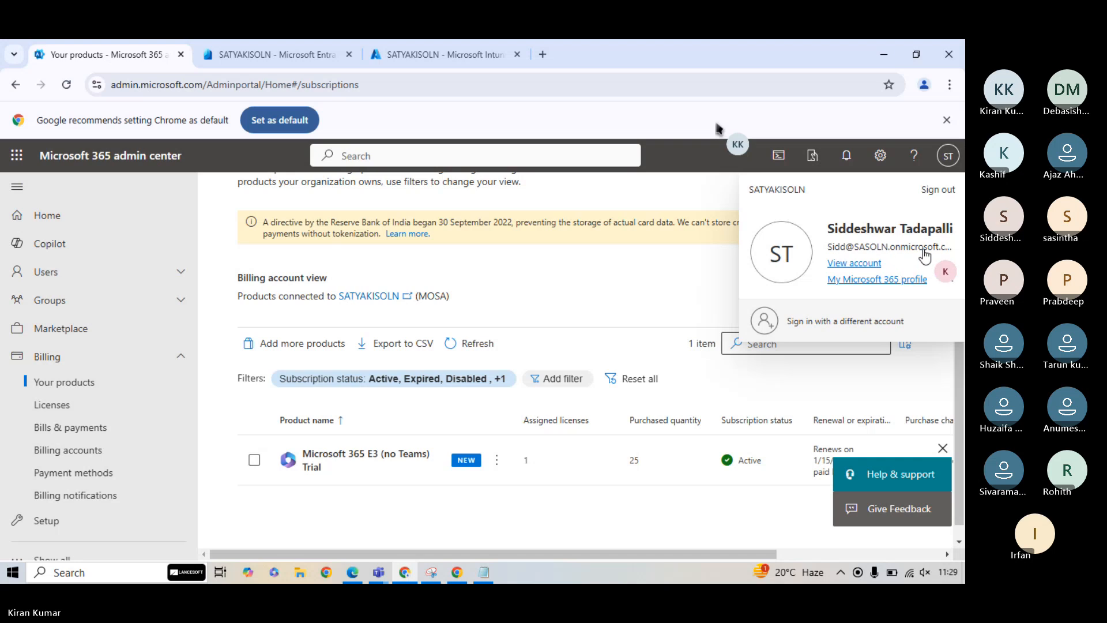
{"action": "left_click", "coordinate": [333, 513]}
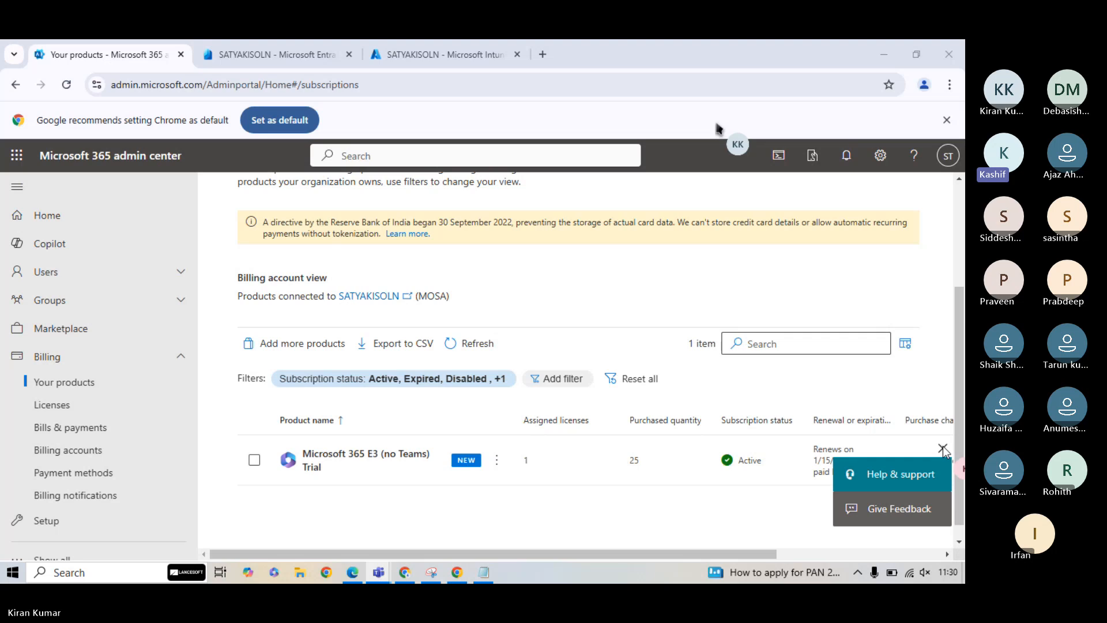
{"action": "mouse_move", "coordinate": [723, 556]}
{"action": "left_mouse_down"}
{"action": "mouse_move", "coordinate": [896, 557]}
{"action": "mouse_move", "coordinate": [729, 554]}
{"action": "left_mouse_up"}
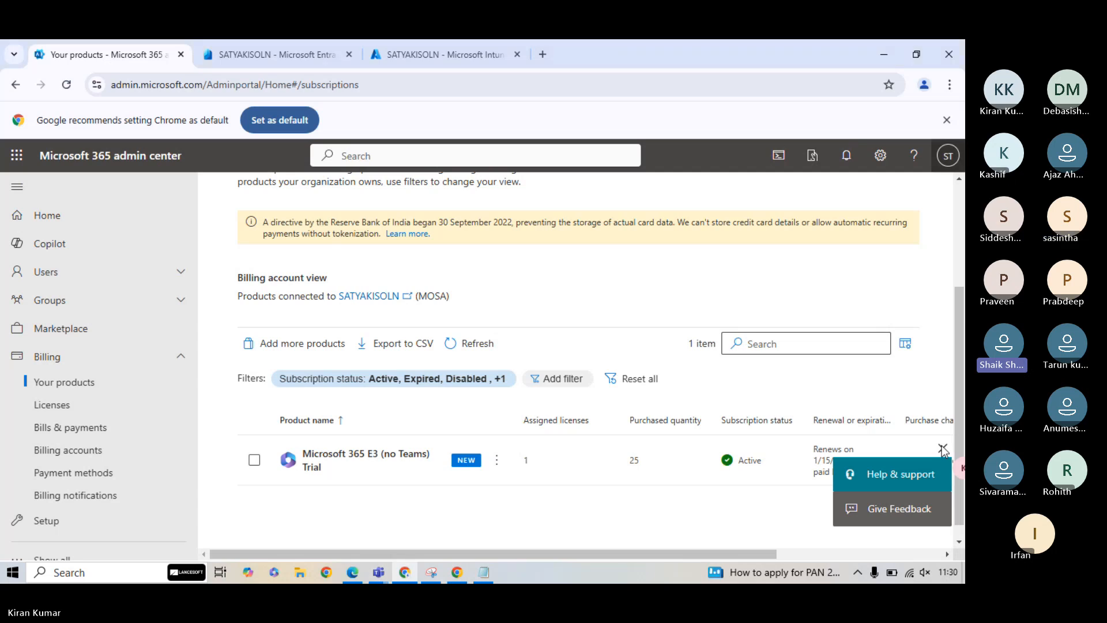
{"action": "scroll", "coordinate": [943, 450], "scroll_direction": "up", "scroll_amount": 3}
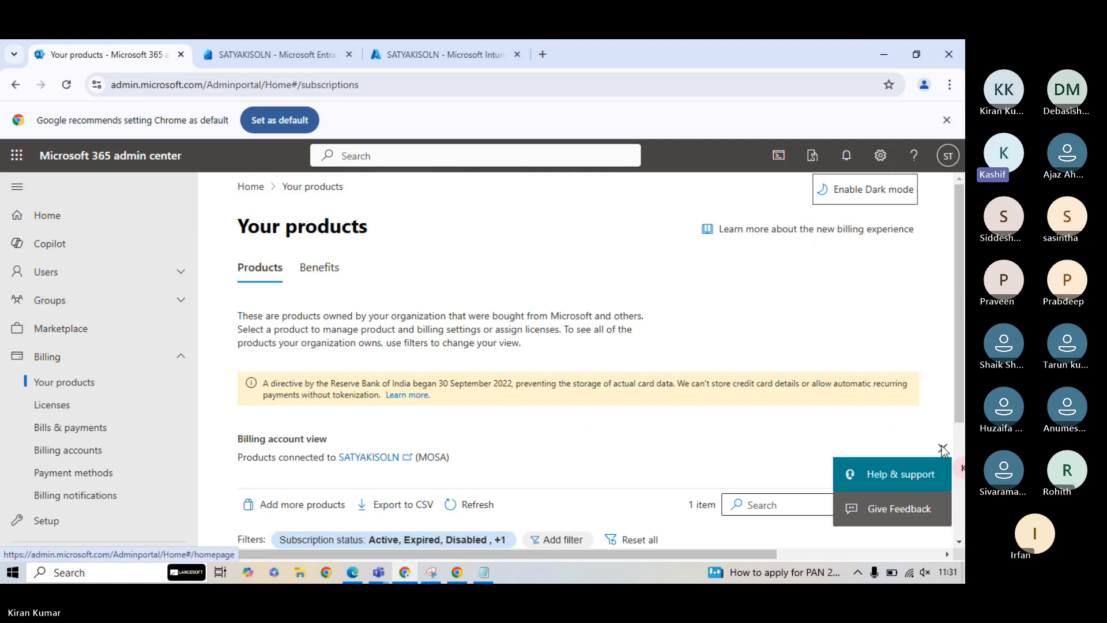
{"action": "key", "text": "Tab"}
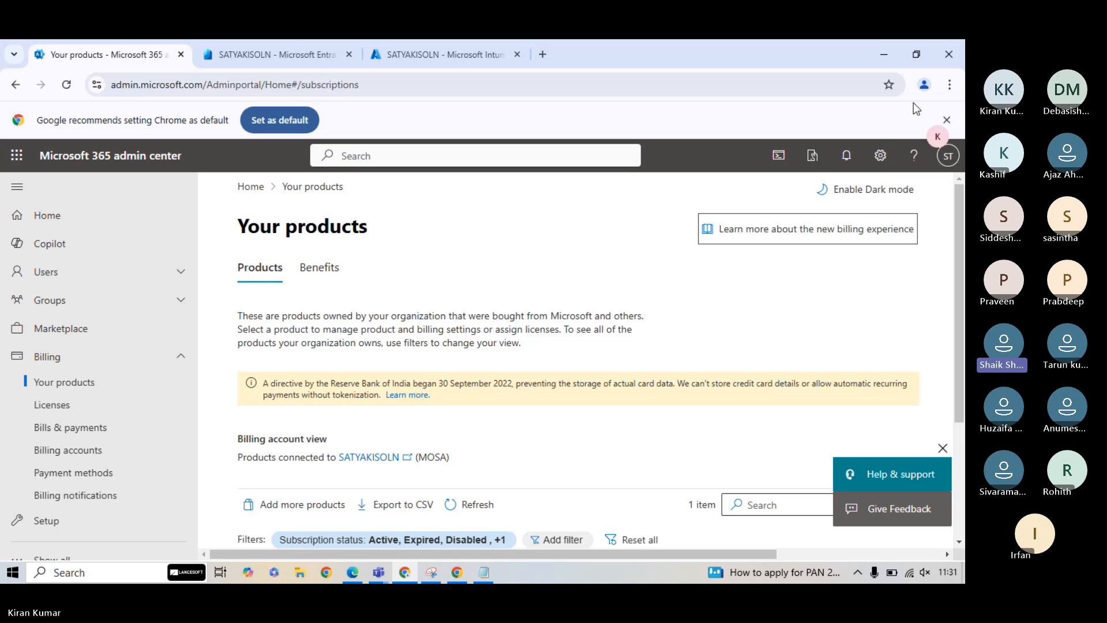
Shrink the browser window, collapse the Help & support and Give Feedback labels, and maximize the window again.
{"action": "left_click", "coordinate": [916, 55]}
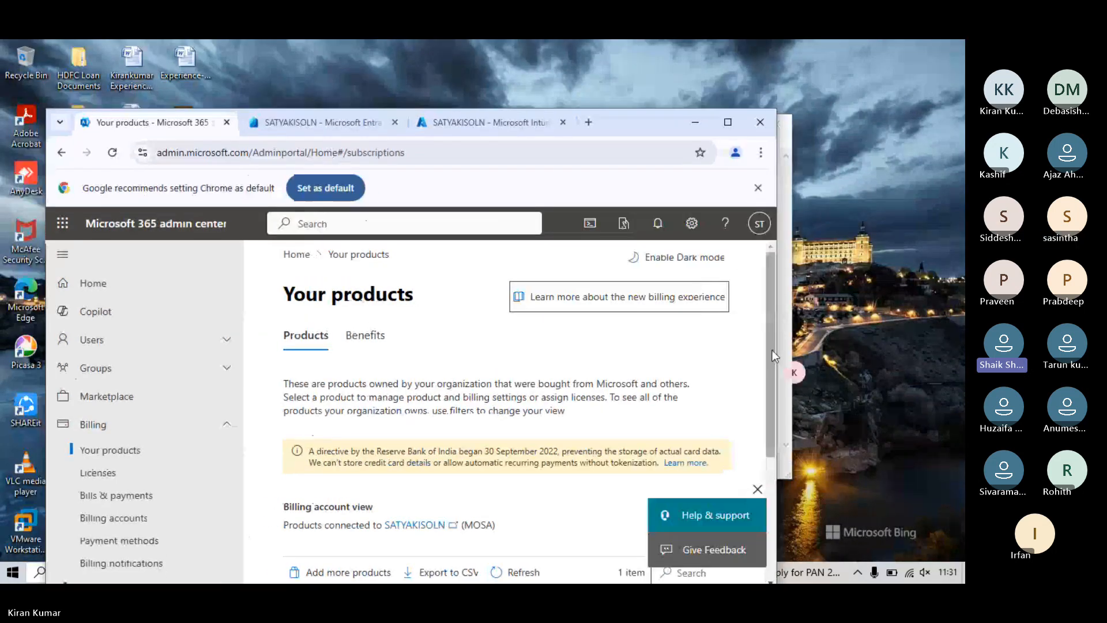
{"action": "scroll", "coordinate": [668, 430], "scroll_direction": "down", "scroll_amount": 3}
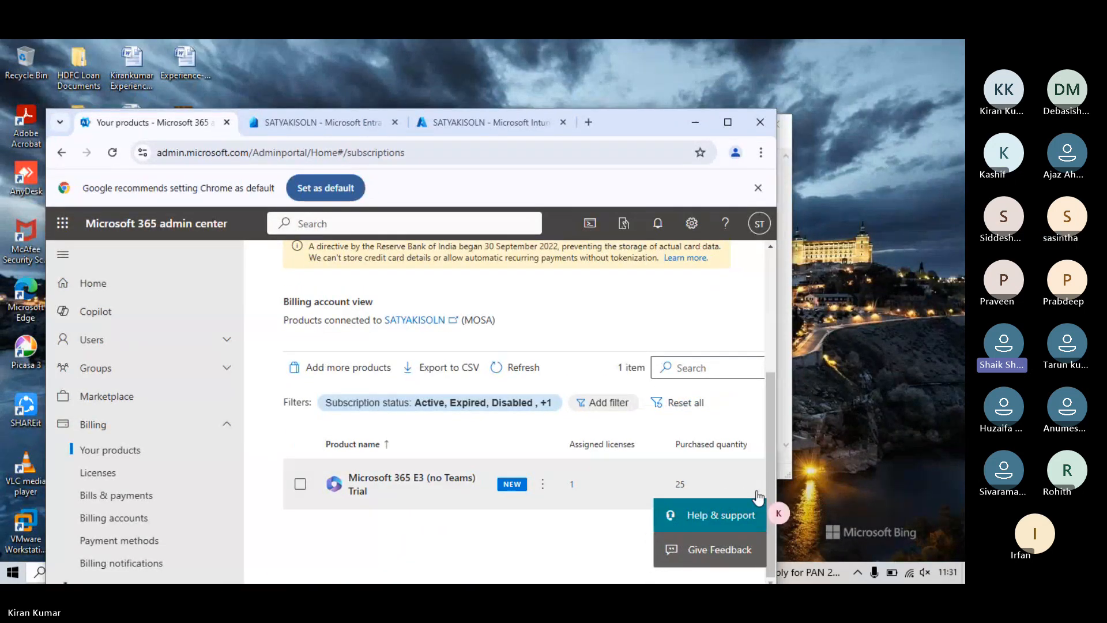
{"action": "left_click", "coordinate": [729, 121]}
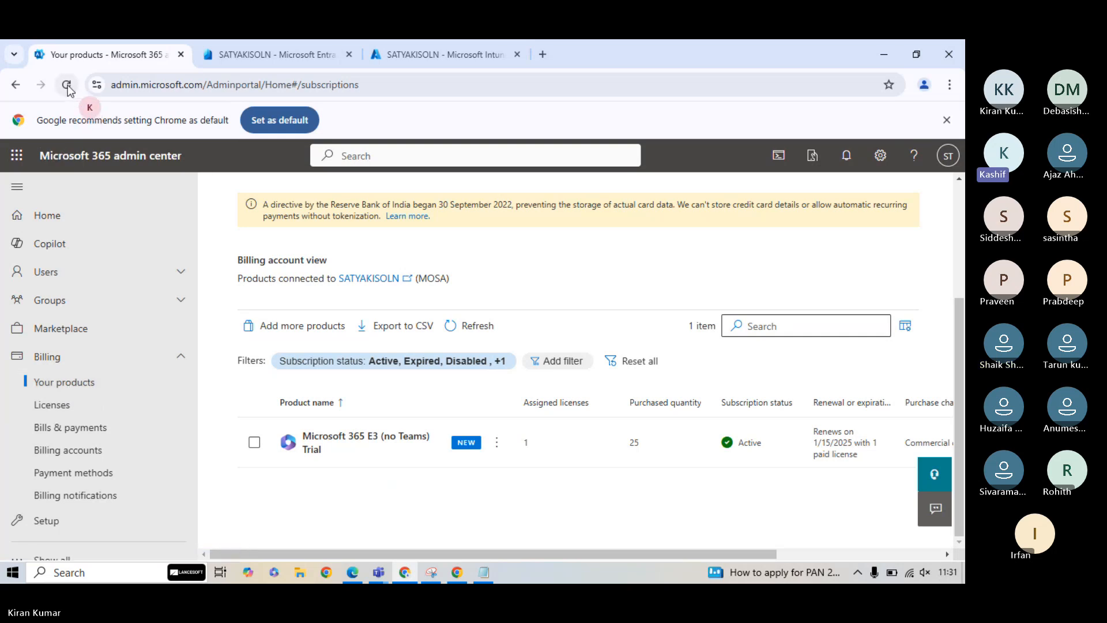
{"action": "left_click", "coordinate": [89, 359]}
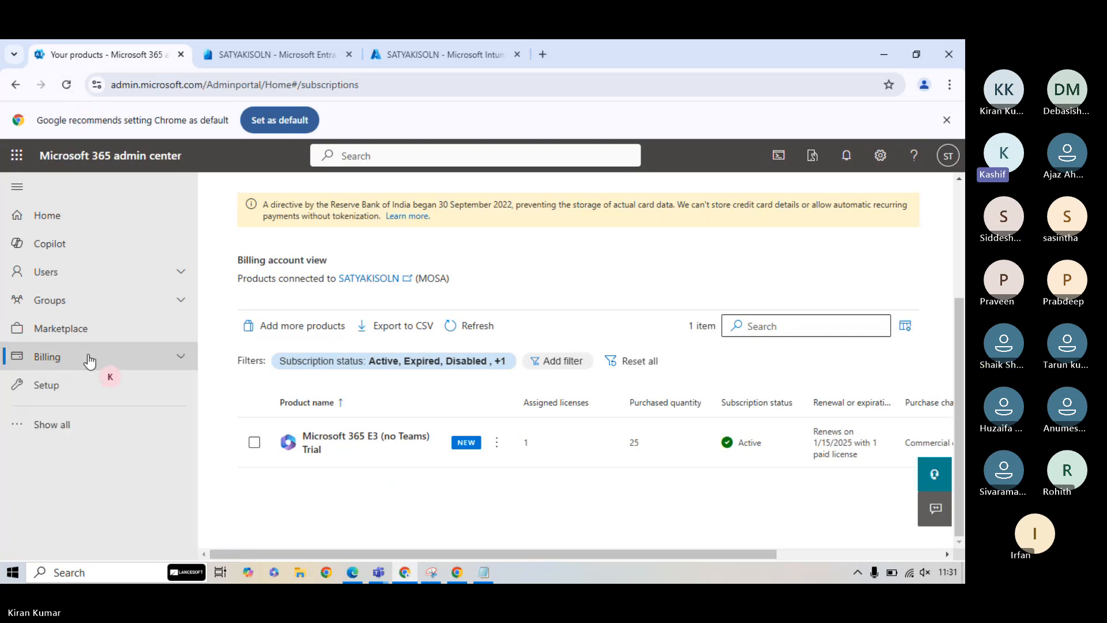
{"action": "left_click", "coordinate": [89, 358]}
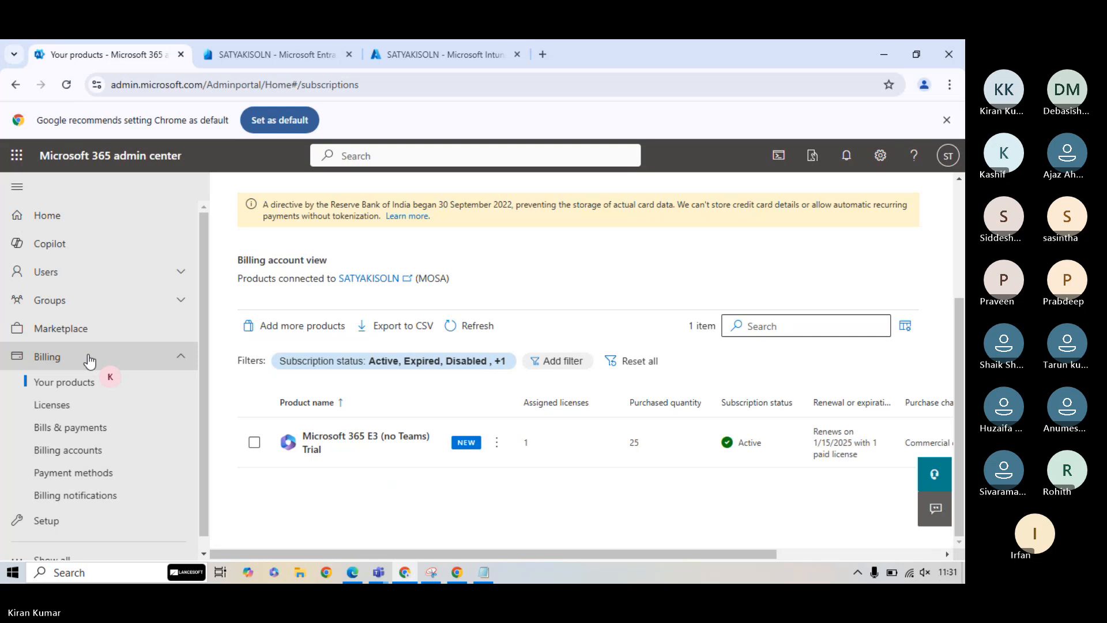
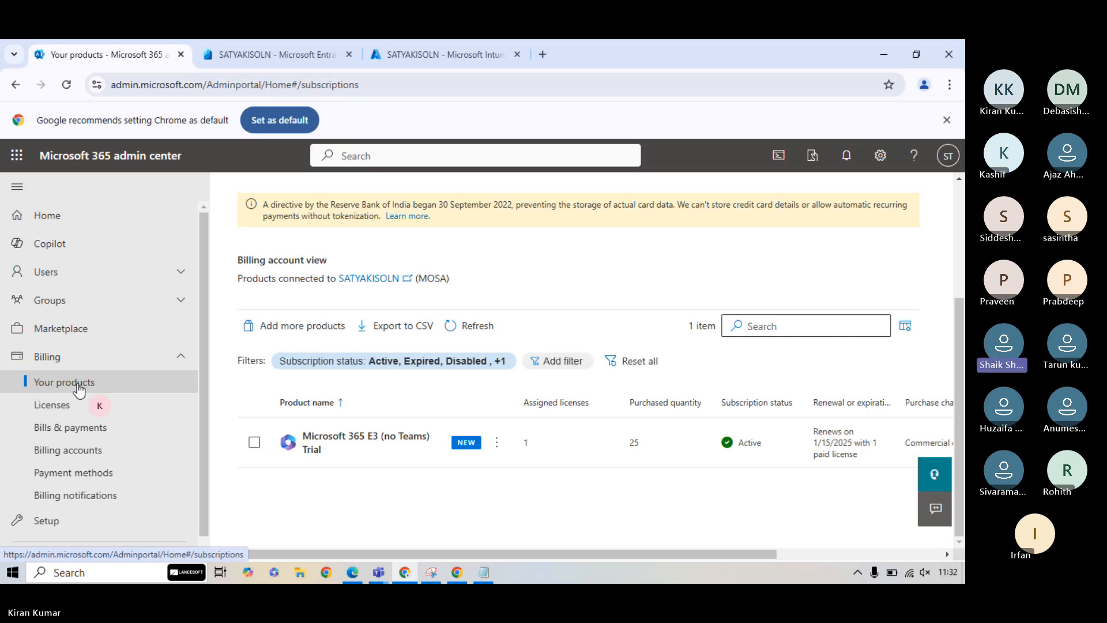
View the signed-in account's details on the Your products page and close them again.
{"action": "left_click", "coordinate": [946, 165]}
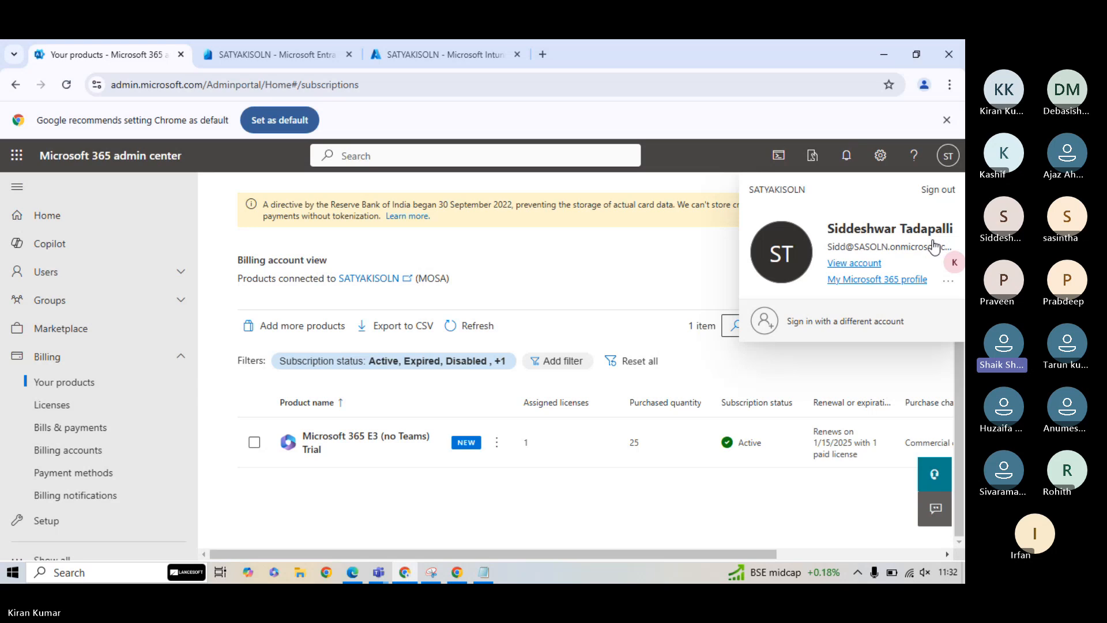
{"action": "left_click", "coordinate": [591, 499]}
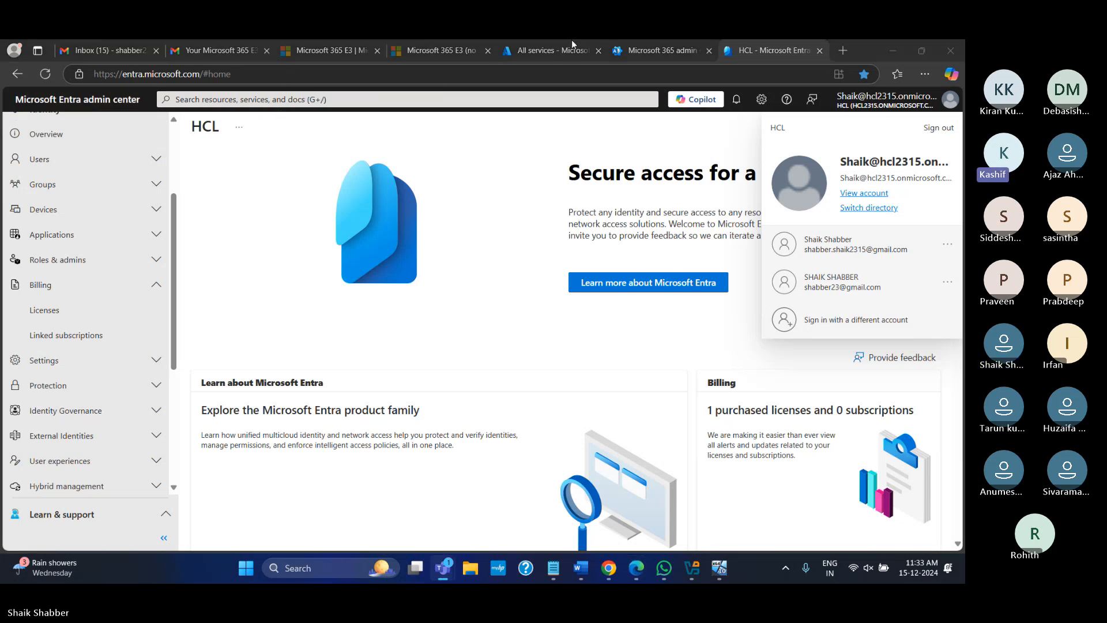
Switch to the Intune admin center's All services page of the HCL tenant and reload it.
{"action": "left_click", "coordinate": [536, 50]}
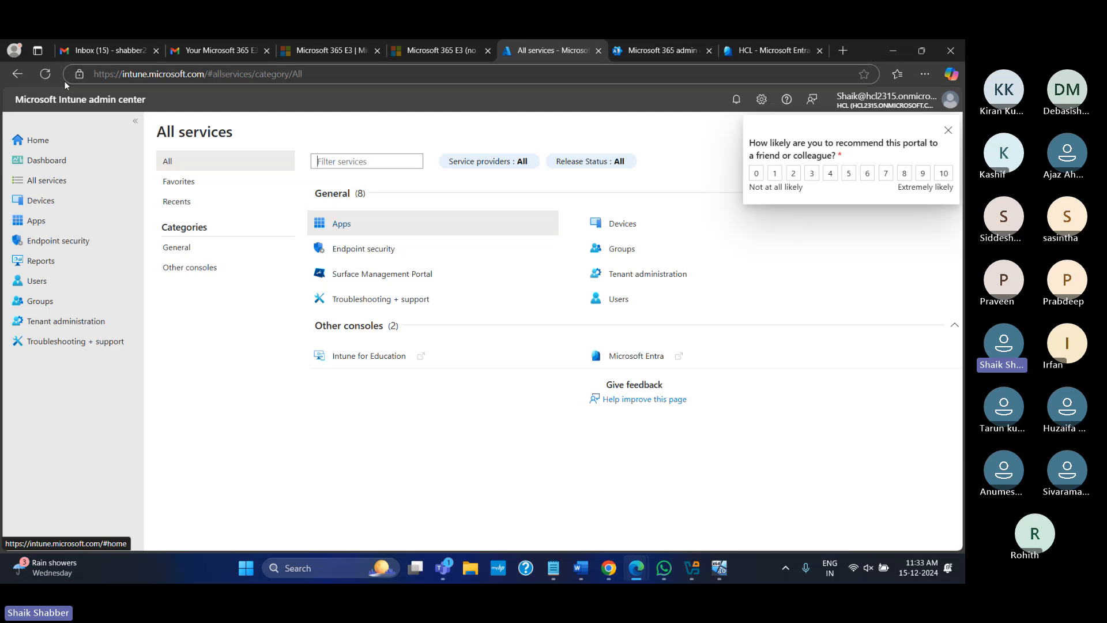
{"action": "left_click", "coordinate": [42, 74]}
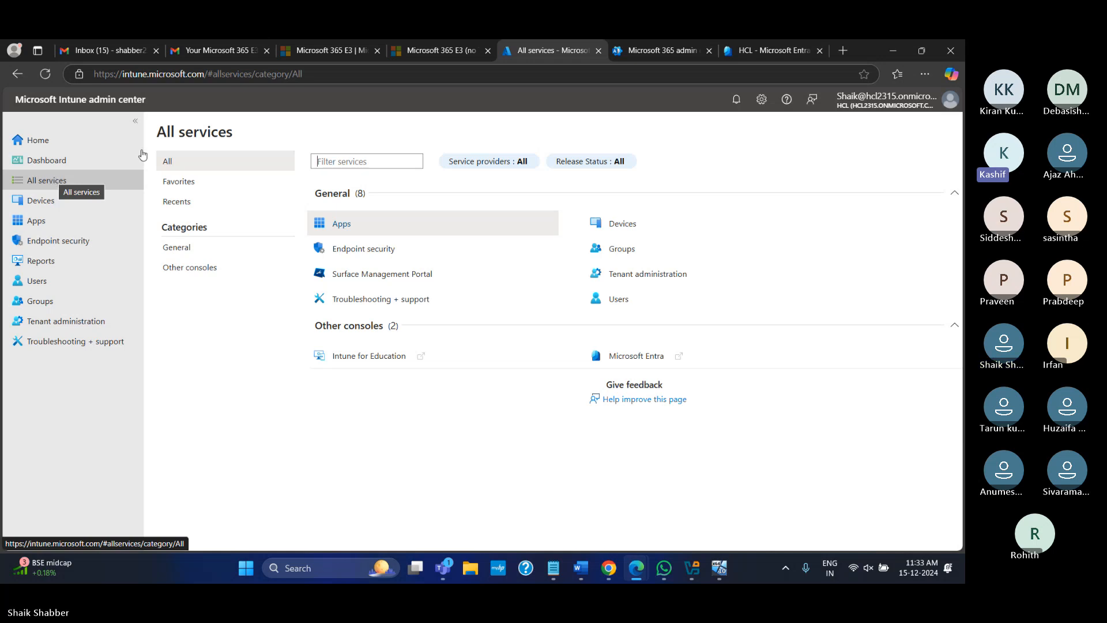
Open Your products under Billing in the HCL tenant's Microsoft 365 admin center, dismiss the billing account introduction and view the product list.
{"action": "left_click", "coordinate": [647, 52]}
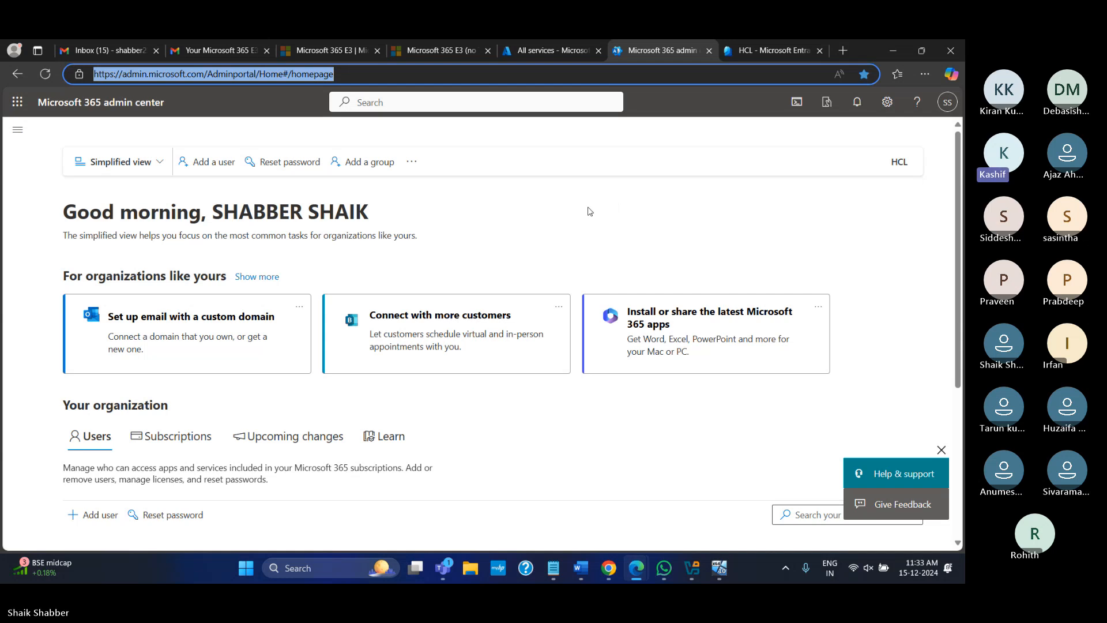
{"action": "left_click", "coordinate": [19, 130]}
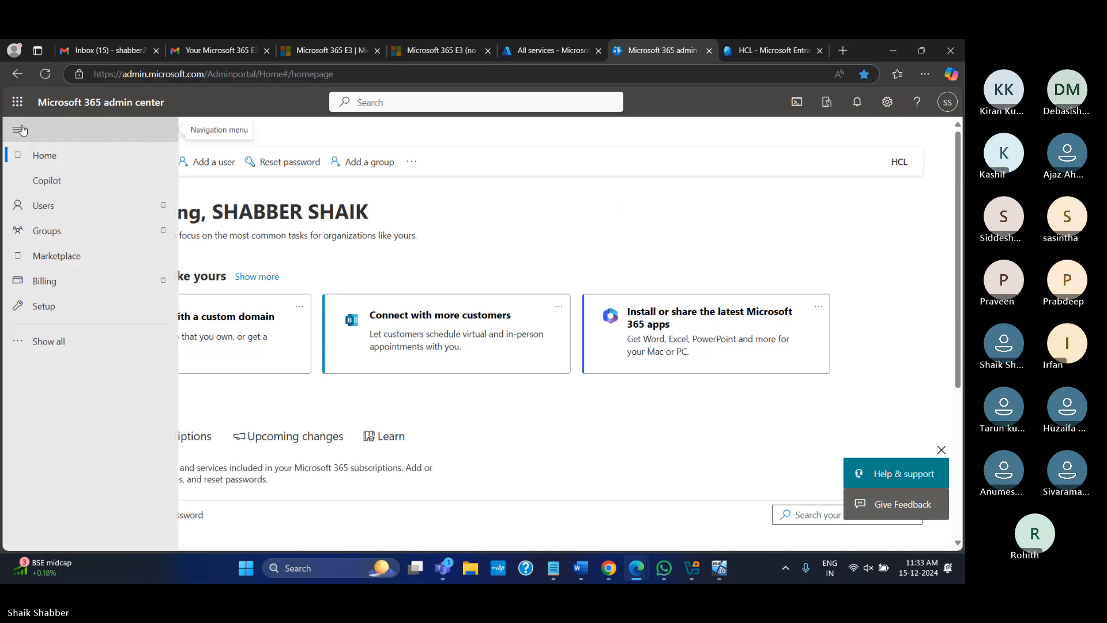
{"action": "left_click", "coordinate": [90, 281]}
{"action": "left_click", "coordinate": [71, 305]}
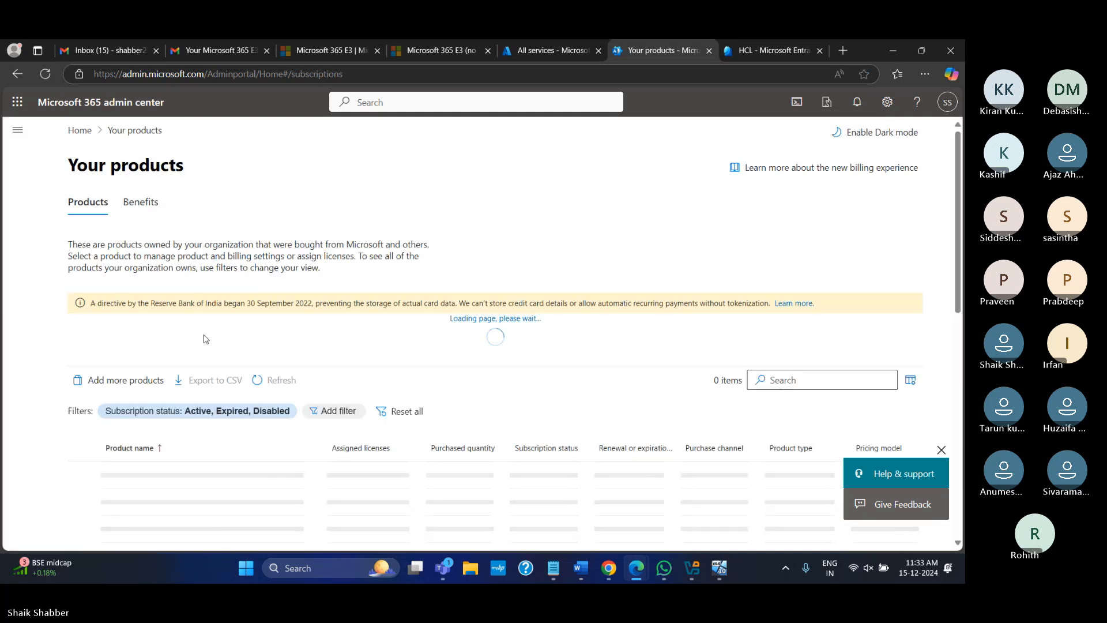
{"action": "scroll", "coordinate": [205, 339], "scroll_direction": "down", "scroll_amount": 1}
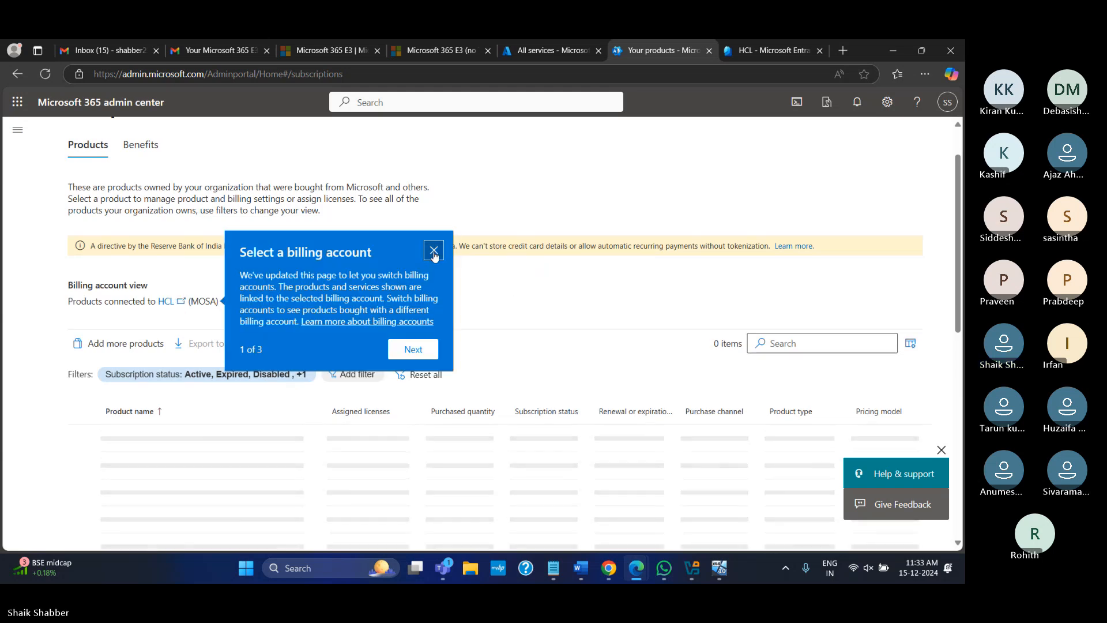
{"action": "left_click", "coordinate": [433, 251]}
{"action": "scroll", "coordinate": [422, 310], "scroll_direction": "down", "scroll_amount": 2}
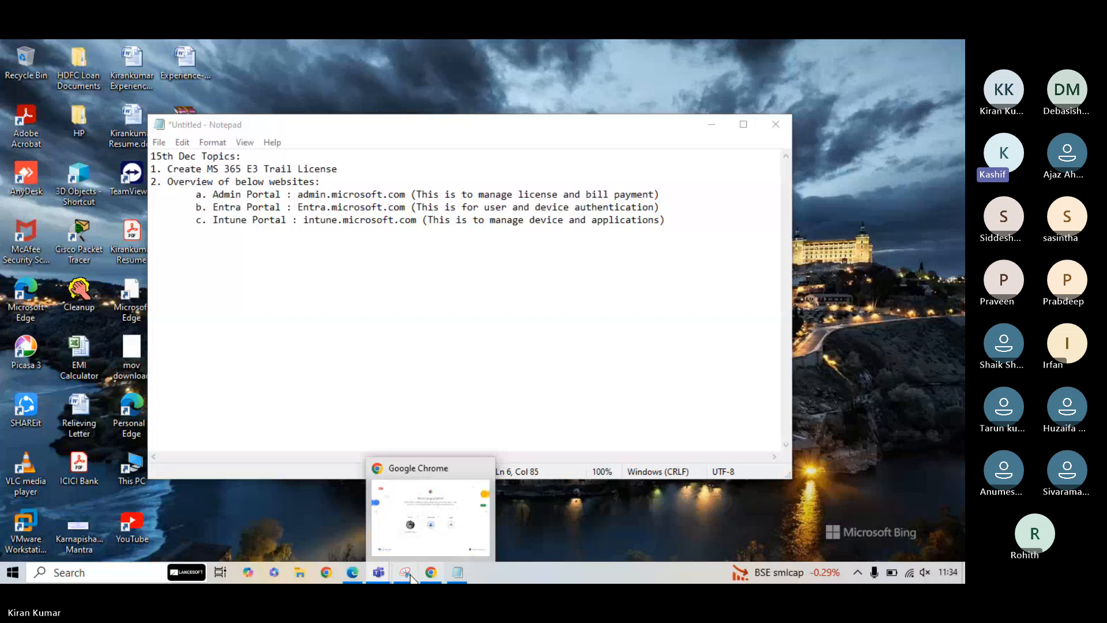
{"action": "mouse_move", "coordinate": [359, 575]}
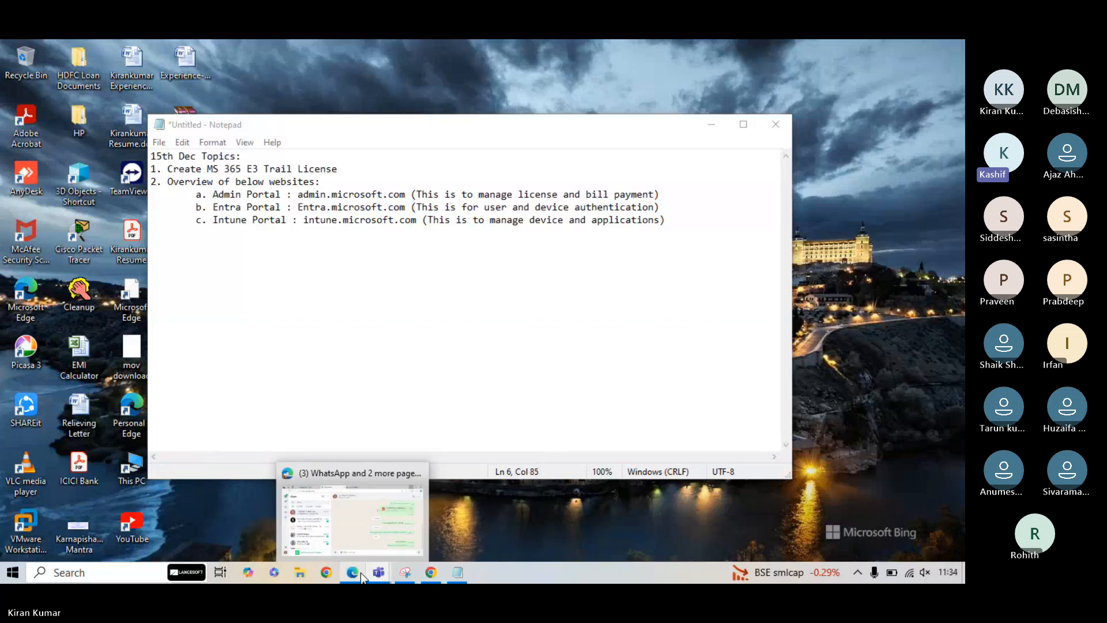
{"action": "left_click", "coordinate": [430, 573]}
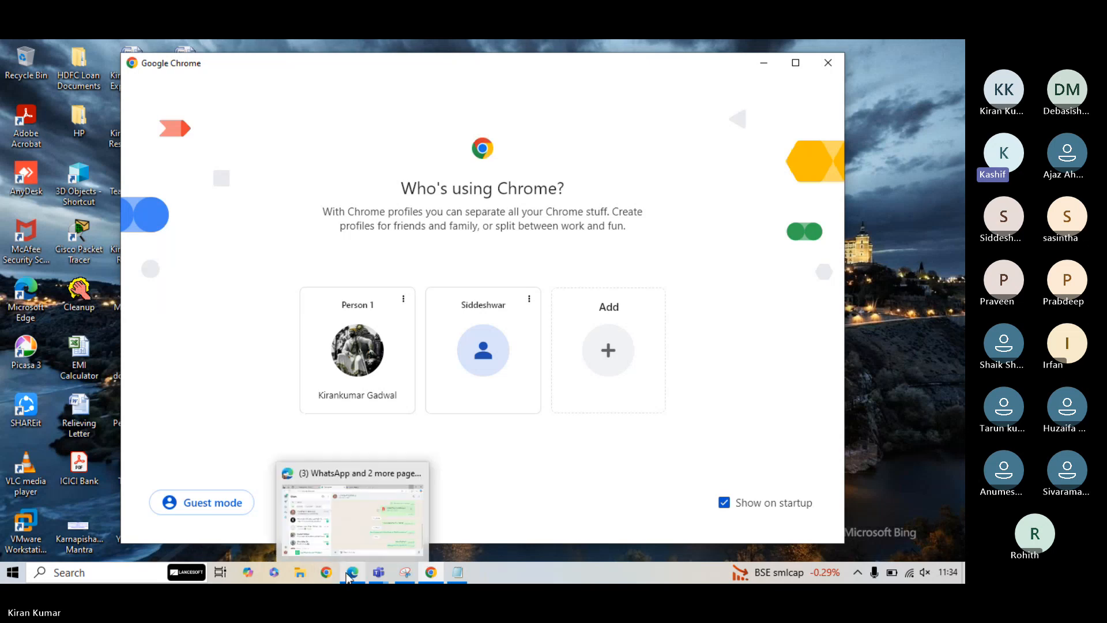
{"action": "left_click", "coordinate": [348, 576]}
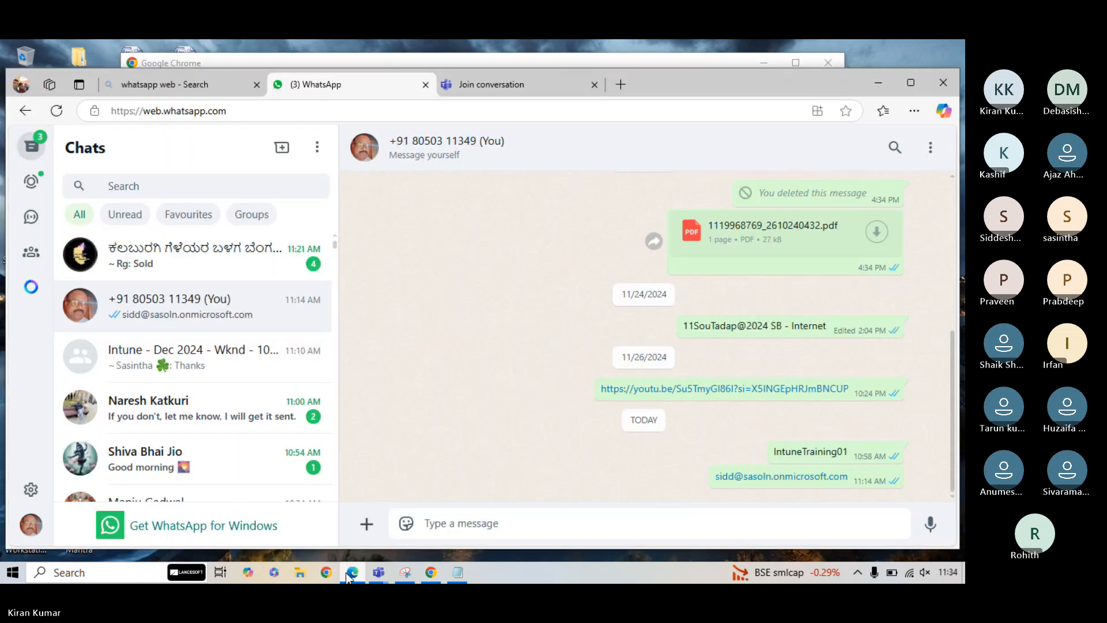
{"action": "left_click", "coordinate": [348, 577]}
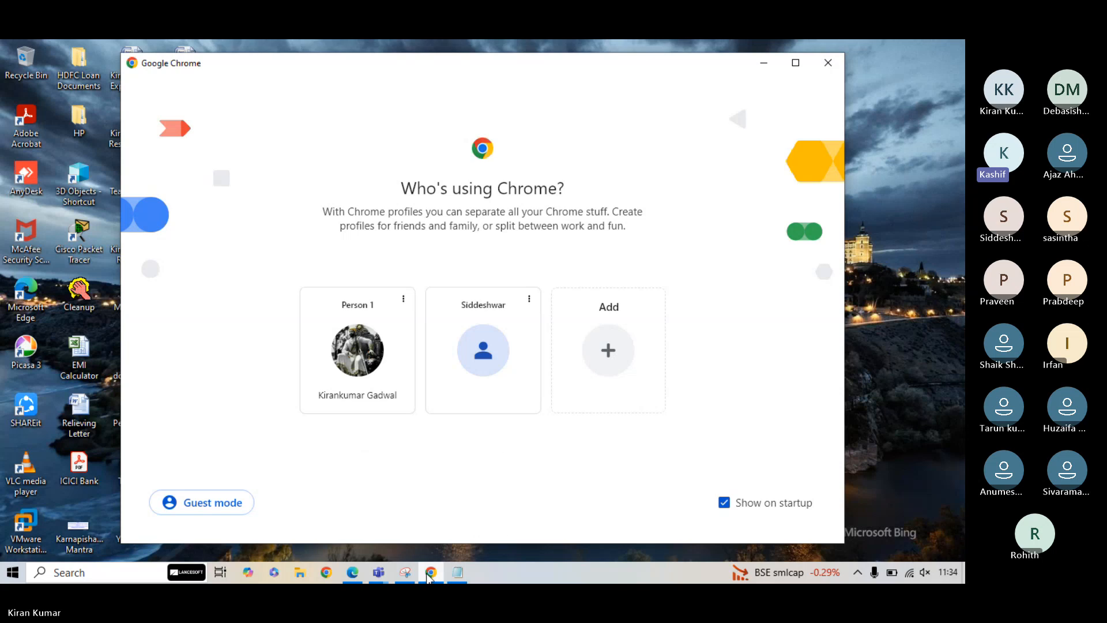
{"action": "mouse_move", "coordinate": [431, 572]}
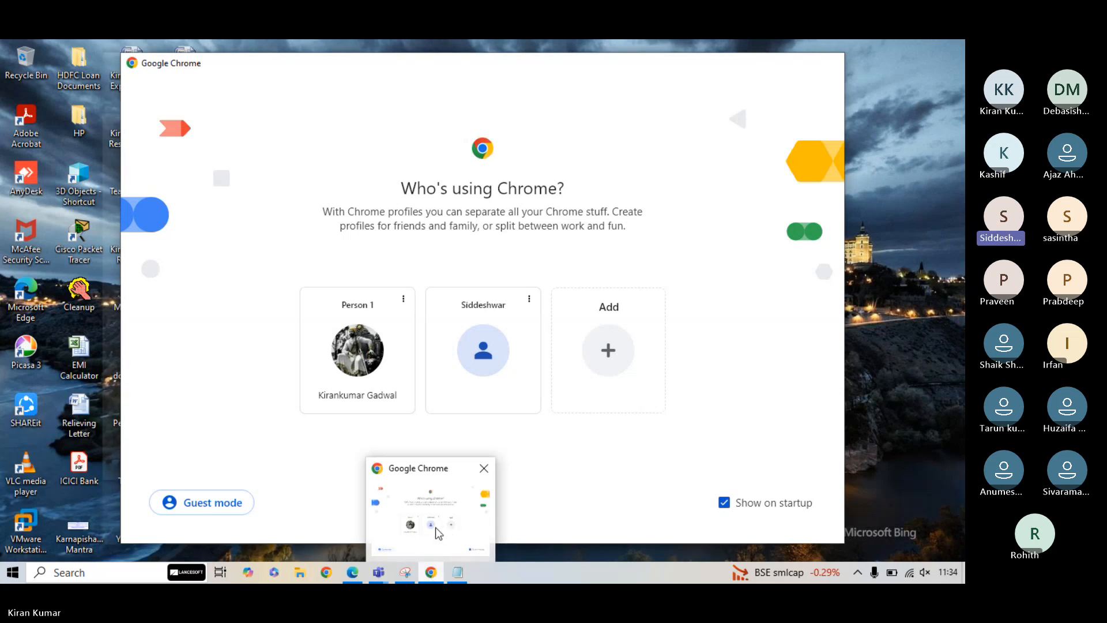
{"action": "mouse_move", "coordinate": [353, 573]}
{"action": "left_click", "coordinate": [353, 514]}
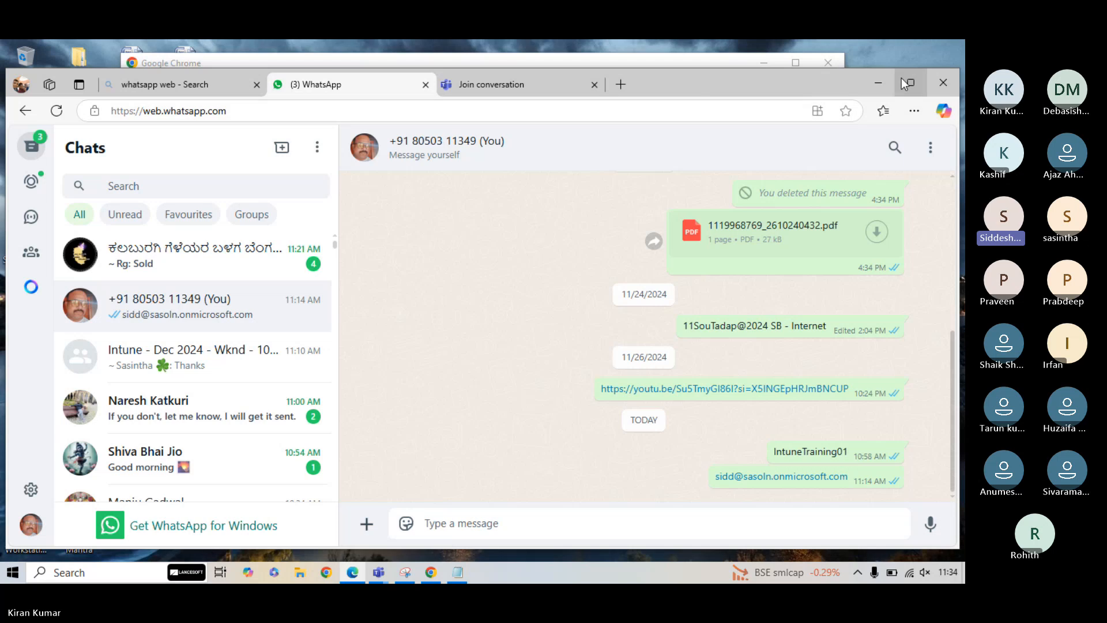
{"action": "left_click", "coordinate": [882, 82]}
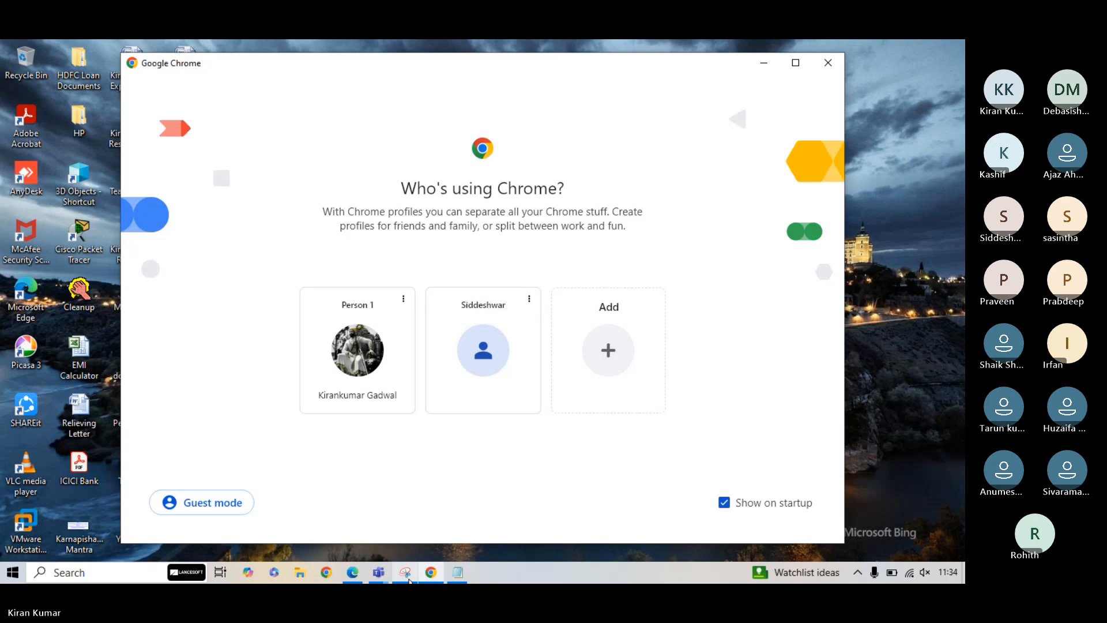
Switch to the Intune Training meeting window in Microsoft Teams.
{"action": "mouse_move", "coordinate": [374, 574]}
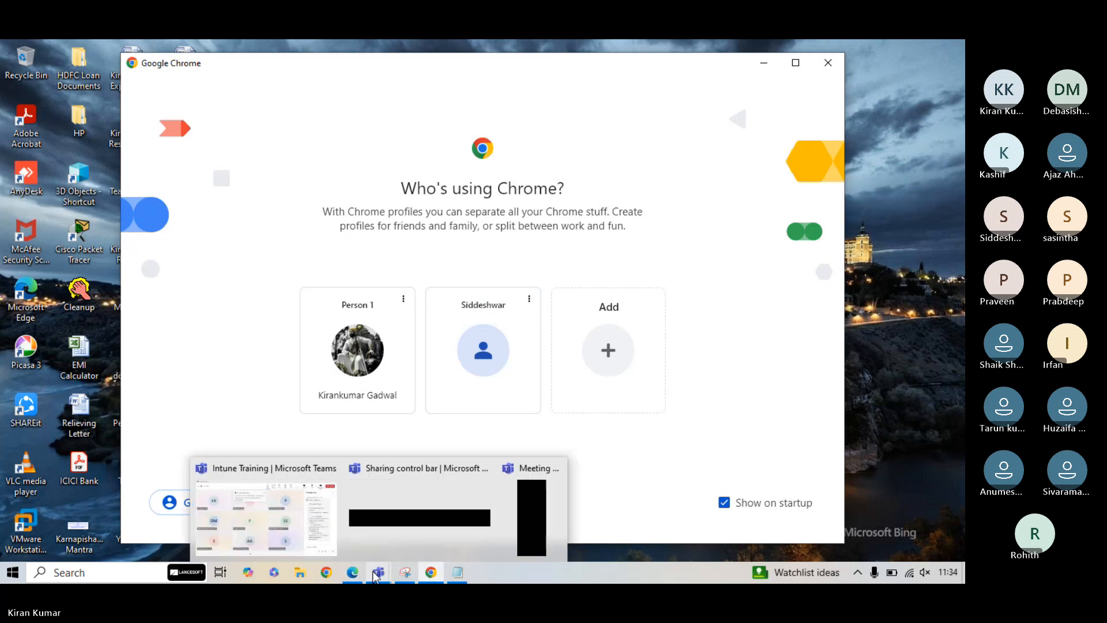
{"action": "left_click", "coordinate": [337, 524]}
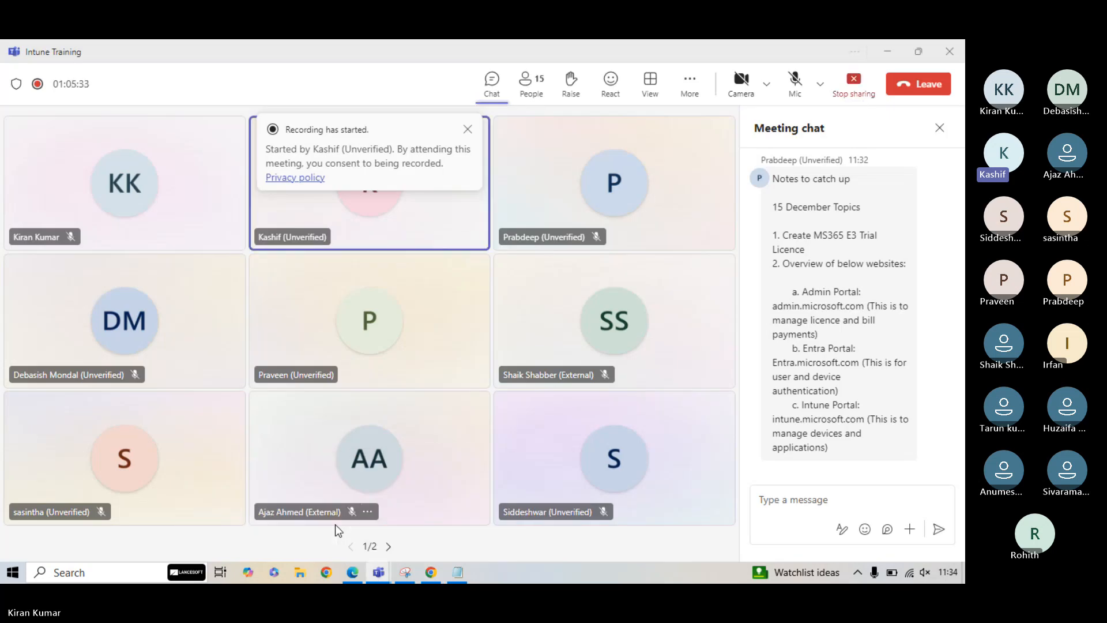
Open and close the Microsoft 365 app, and close the Chrome profile chooser window to return to the Teams meeting.
{"action": "left_click", "coordinate": [332, 571]}
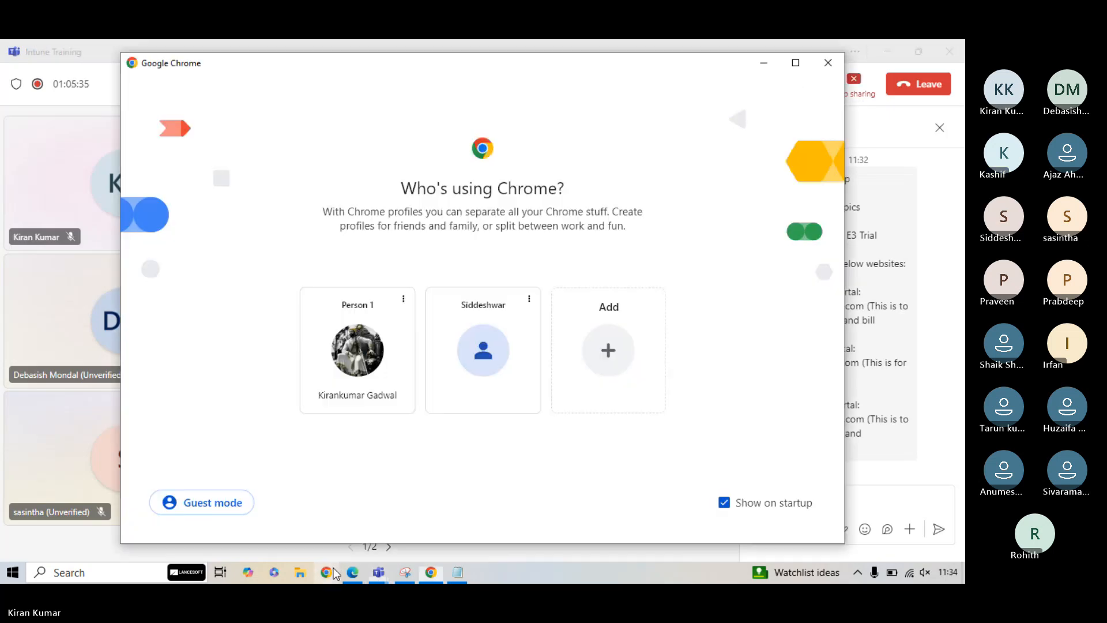
{"action": "left_click", "coordinate": [275, 572]}
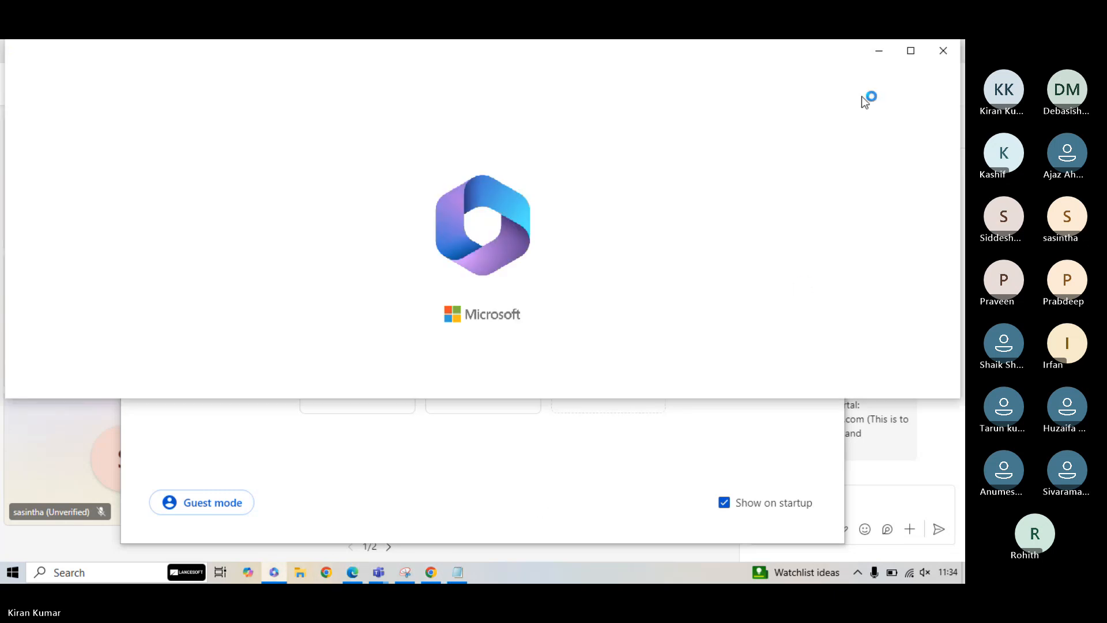
{"action": "left_click", "coordinate": [938, 52]}
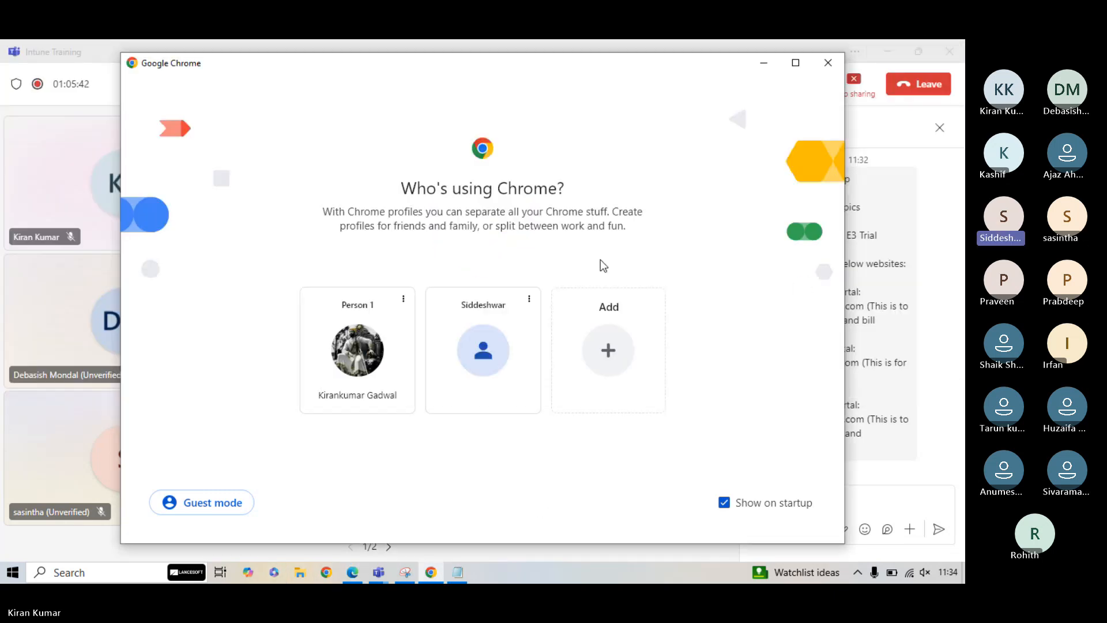
{"action": "left_click", "coordinate": [826, 63]}
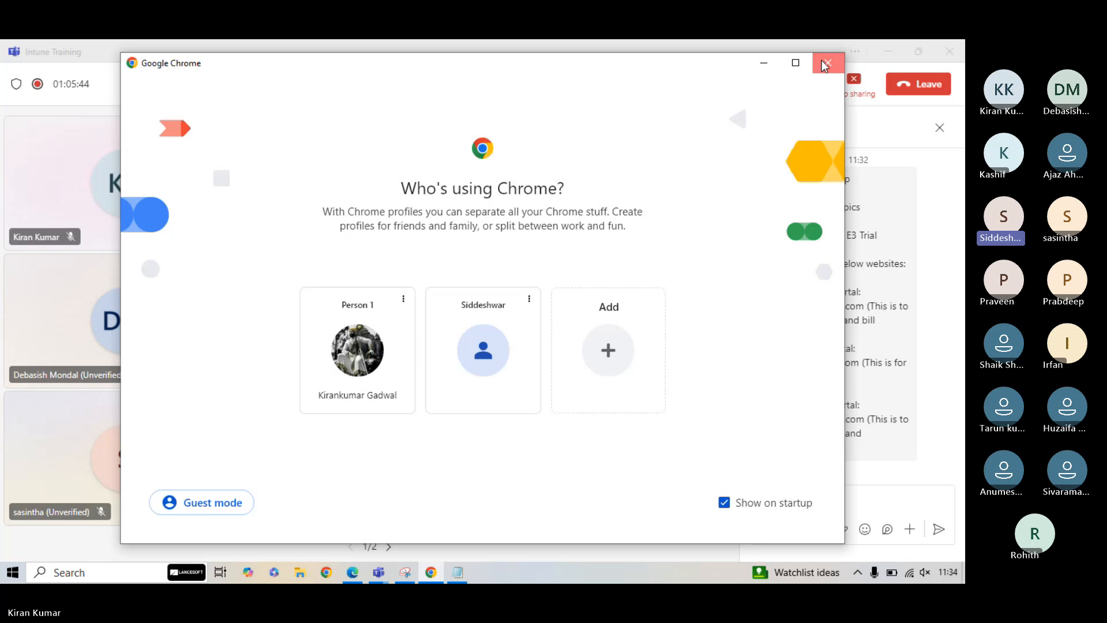
{"action": "left_click", "coordinate": [638, 439]}
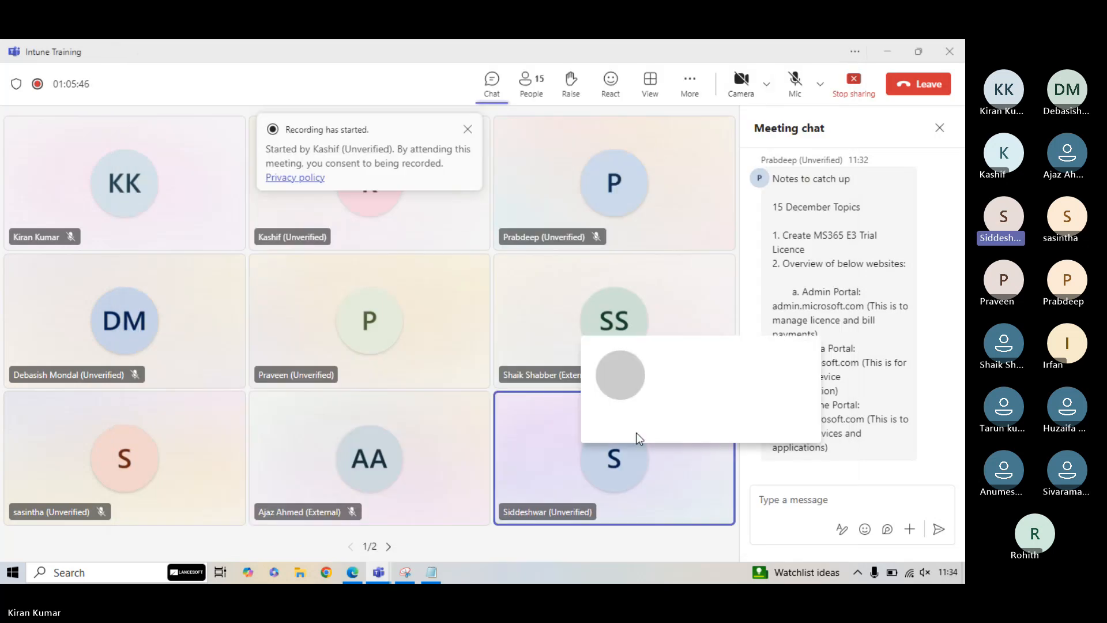
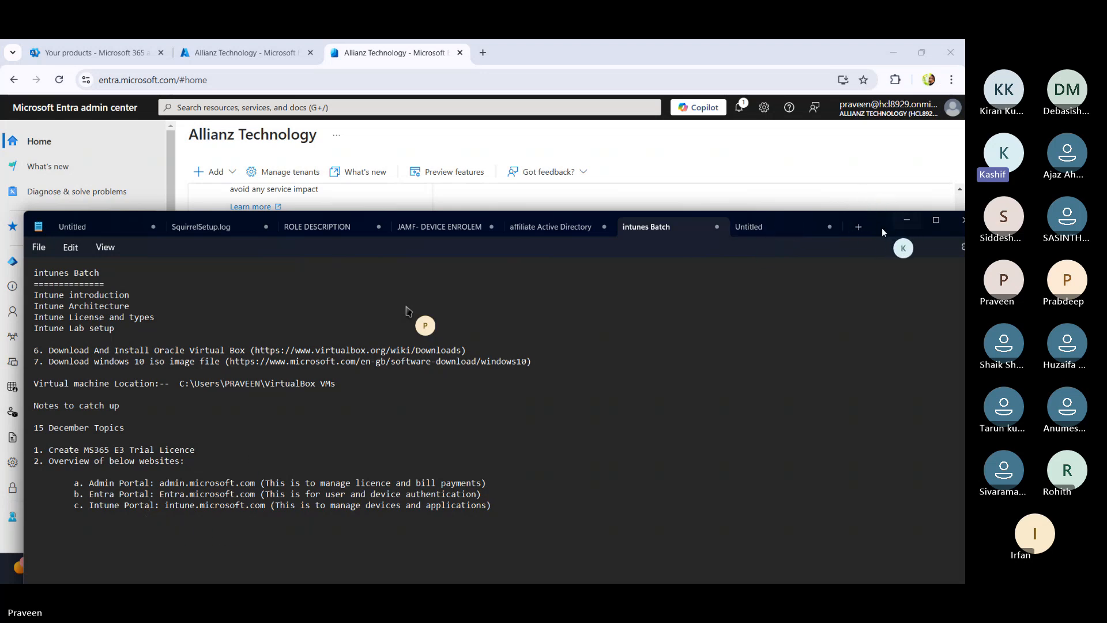
Move aside and minimize the intunes Batch notes, then view the Your products list in the Allianz Technology tenant's Microsoft 365 admin center.
{"action": "left_click_drag", "start_coordinate": [881, 227], "coordinate": [848, 123]}
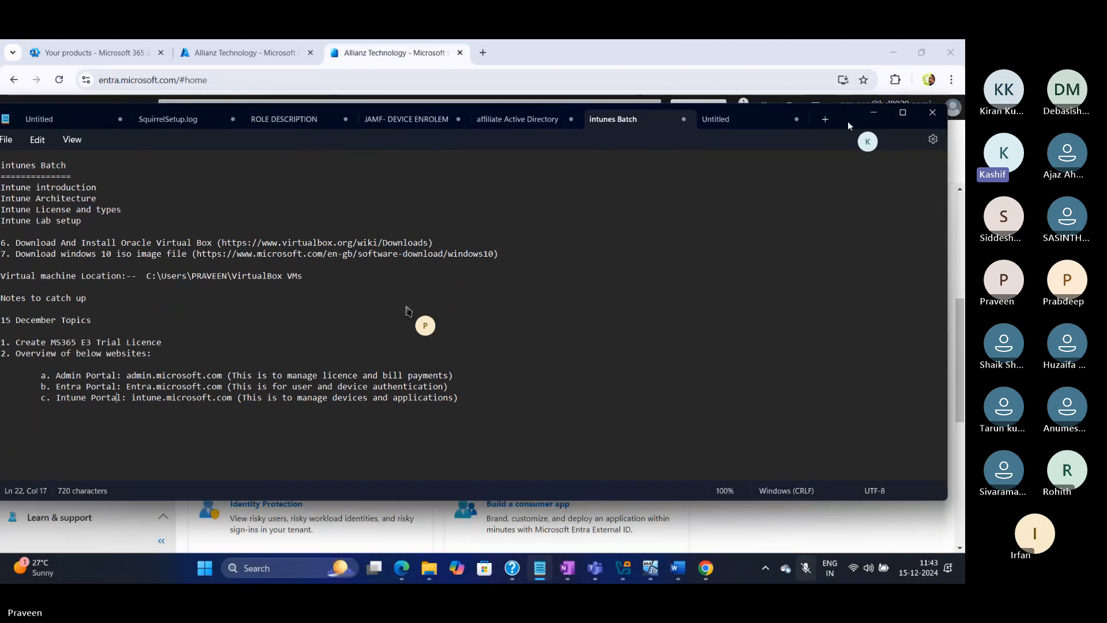
{"action": "left_click", "coordinate": [876, 112]}
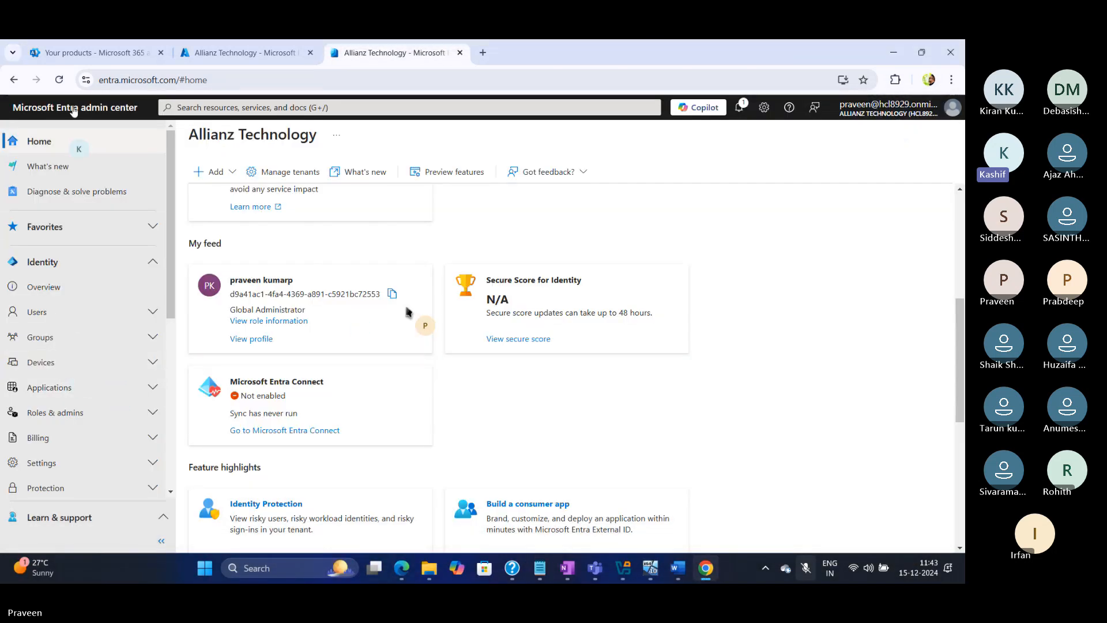
{"action": "left_click", "coordinate": [75, 53]}
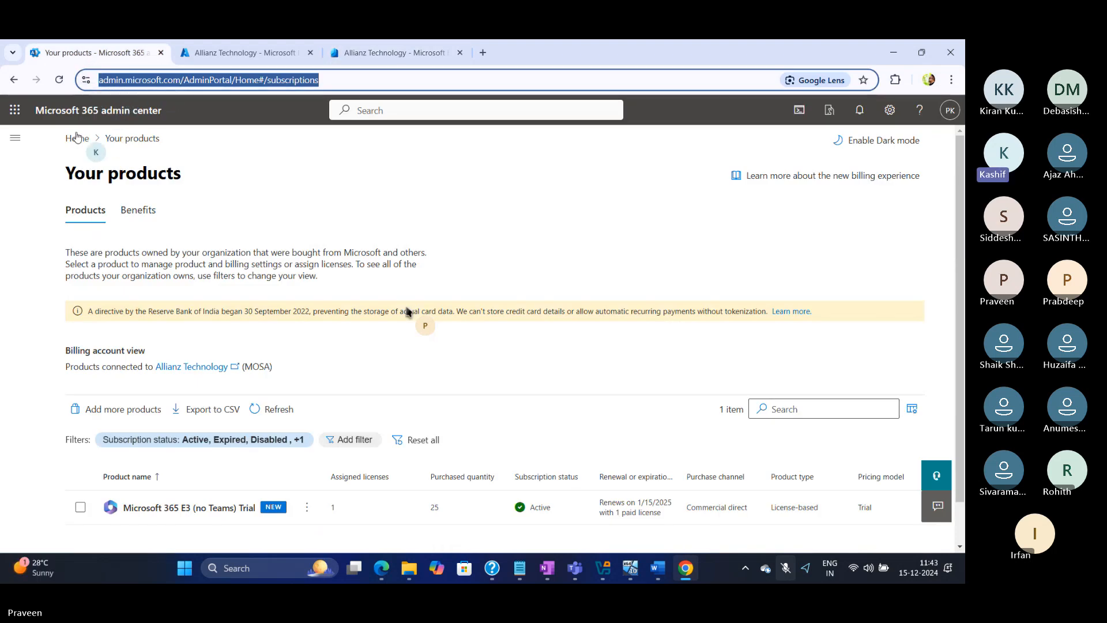
{"action": "left_click", "coordinate": [17, 140]}
{"action": "left_click", "coordinate": [16, 144]}
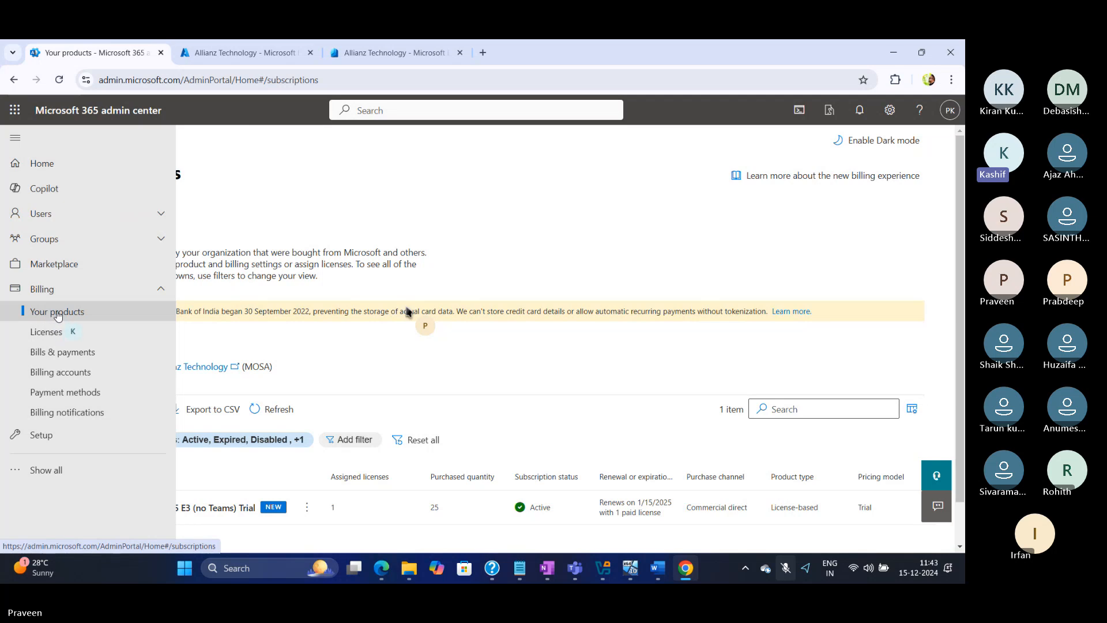
{"action": "left_click", "coordinate": [76, 316]}
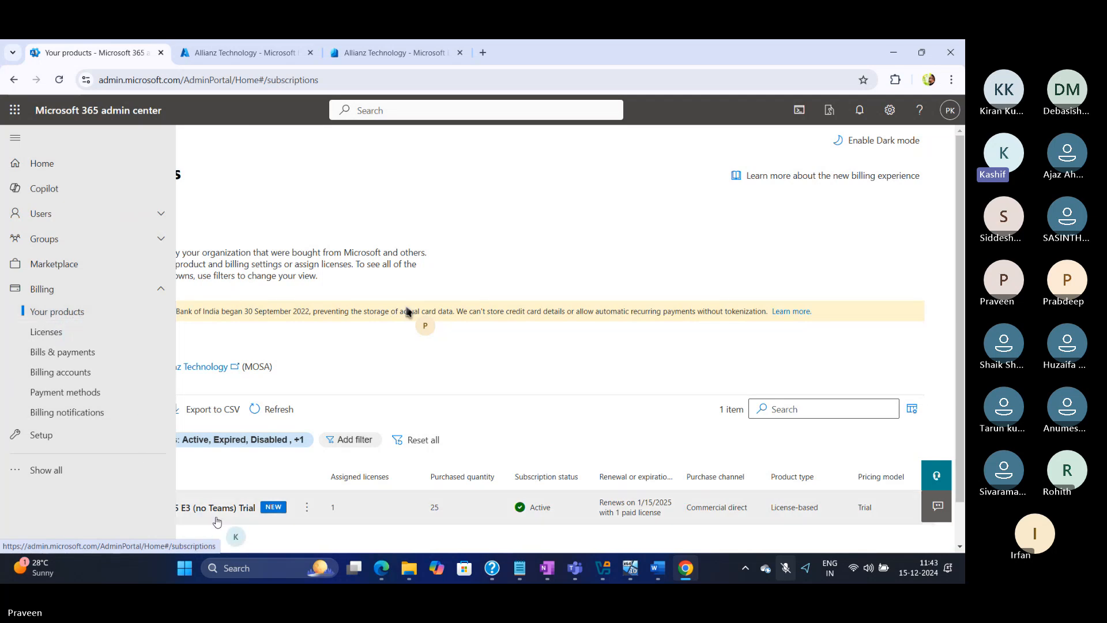
{"action": "left_click", "coordinate": [234, 483]}
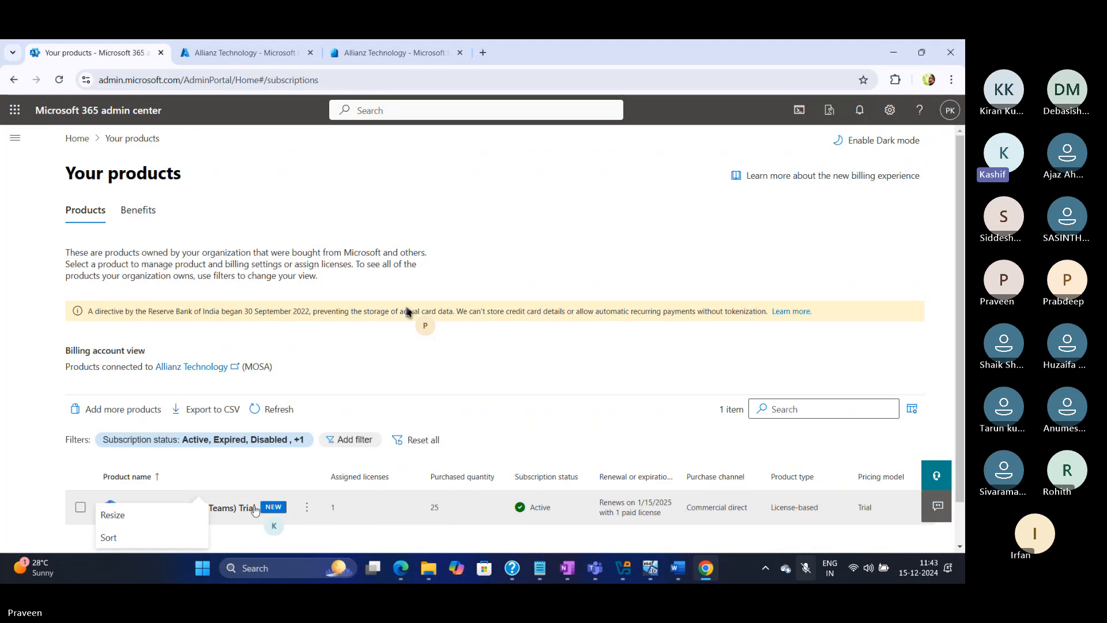
{"action": "scroll", "coordinate": [97, 535], "scroll_direction": "down", "scroll_amount": 1}
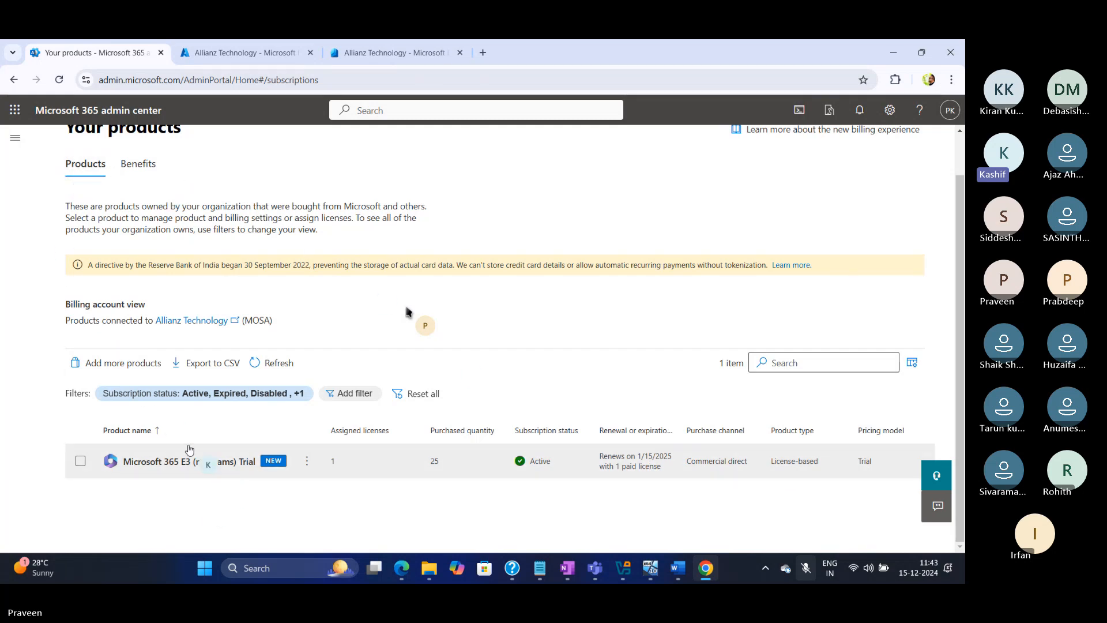
Open Bills & payments under Billing and view its invoices and payment methods.
{"action": "left_click", "coordinate": [15, 138]}
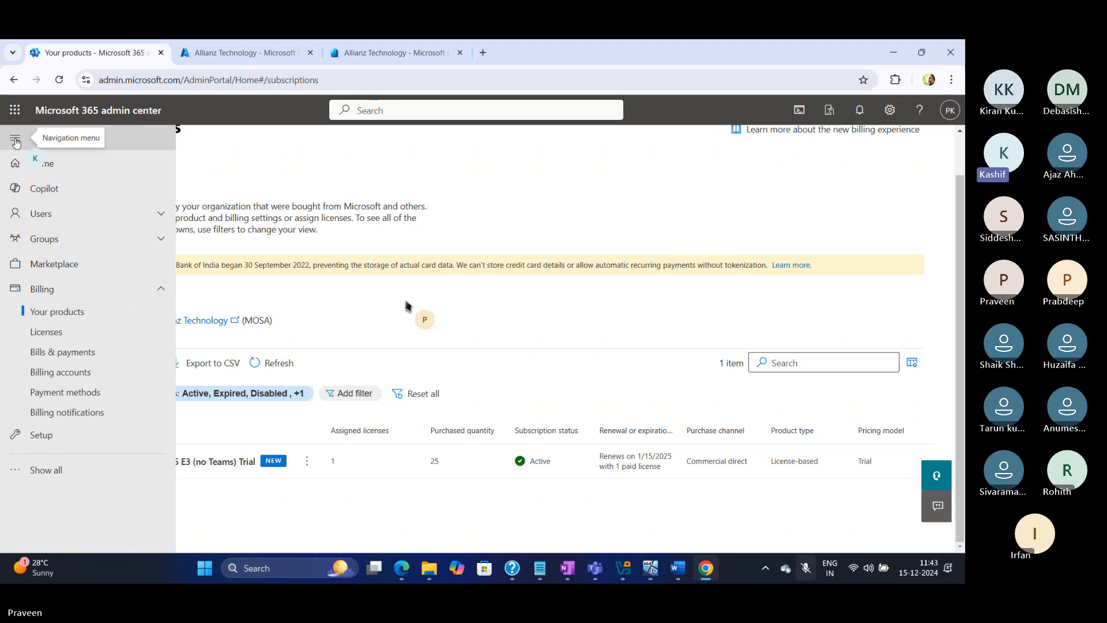
{"action": "left_click", "coordinate": [62, 356]}
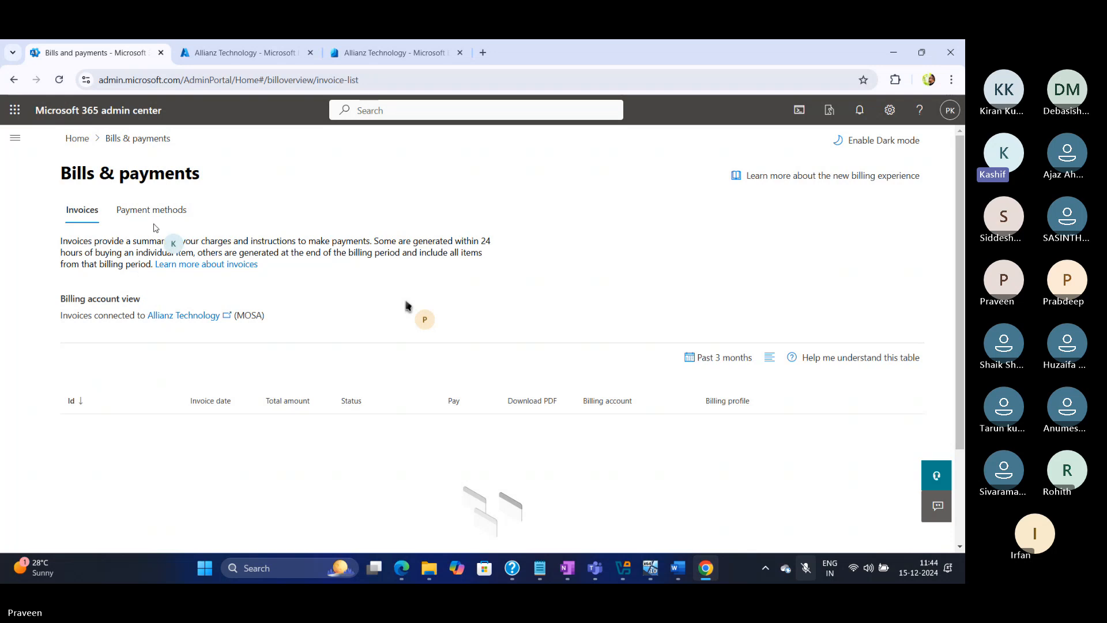
{"action": "left_click", "coordinate": [151, 218]}
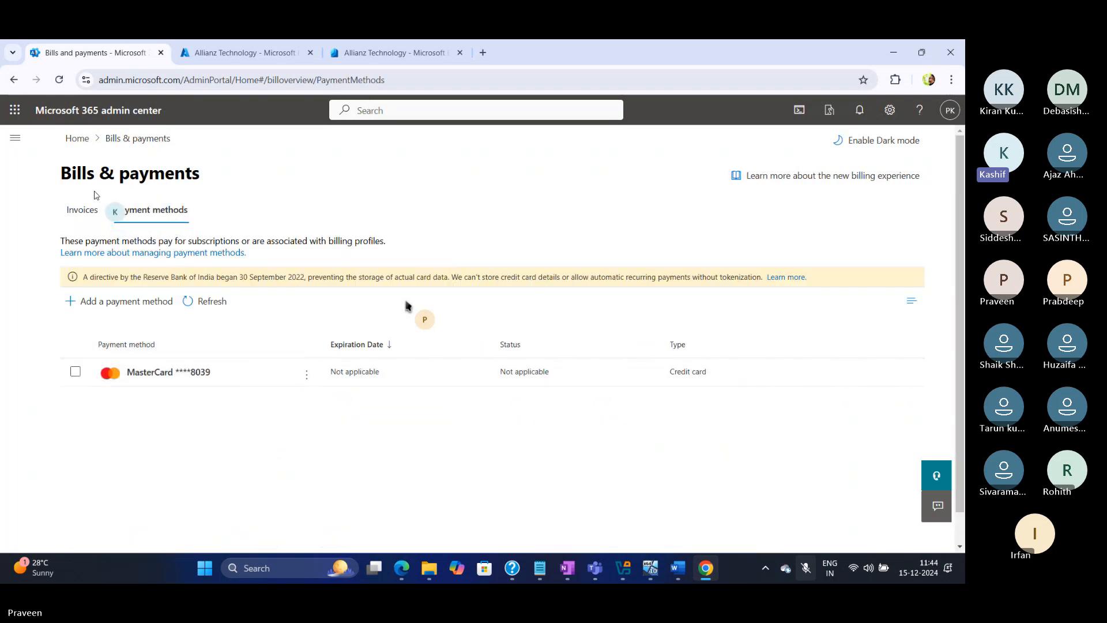
Open the Marketplace and show all products available to purchase.
{"action": "left_click", "coordinate": [15, 139]}
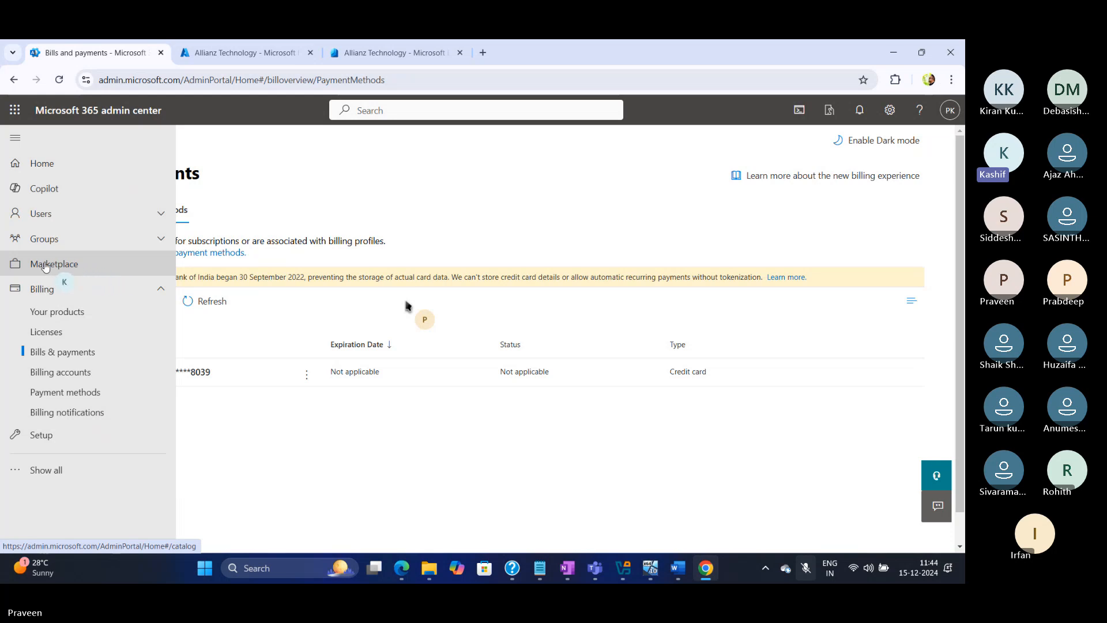
{"action": "left_click", "coordinate": [45, 265]}
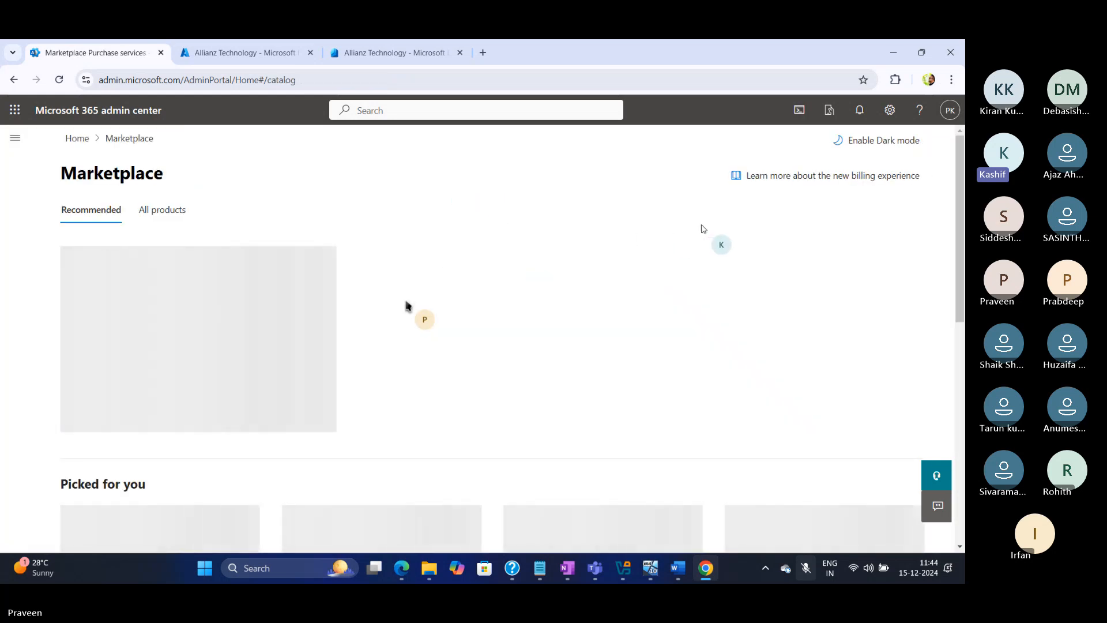
{"action": "left_click", "coordinate": [145, 212]}
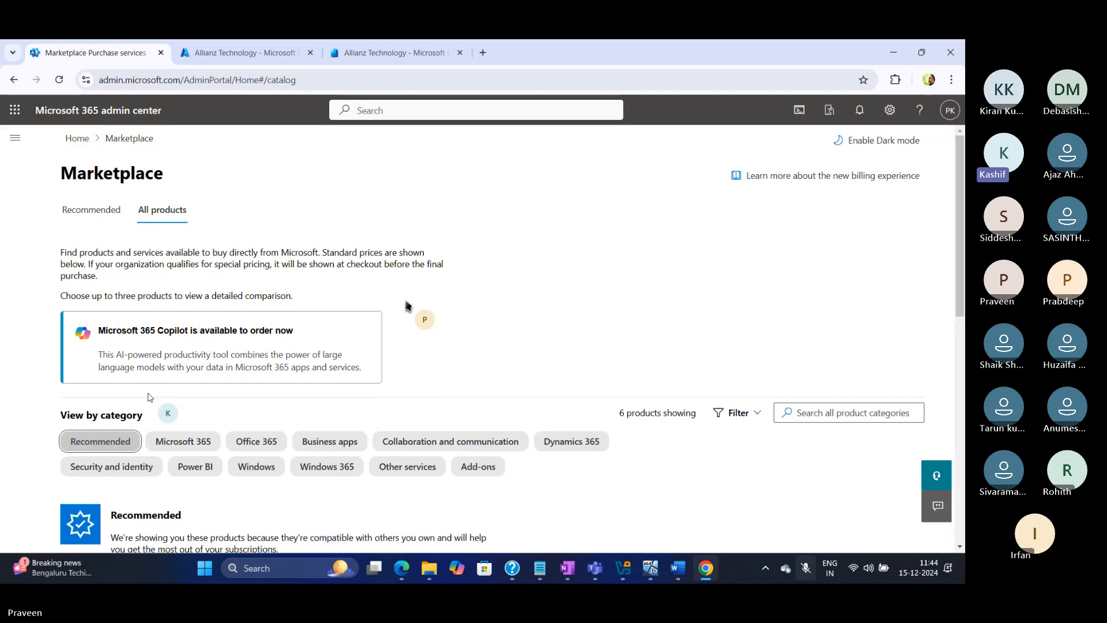
Open the active users list and show the licenses and apps assigned to the listed user.
{"action": "left_click", "coordinate": [15, 138]}
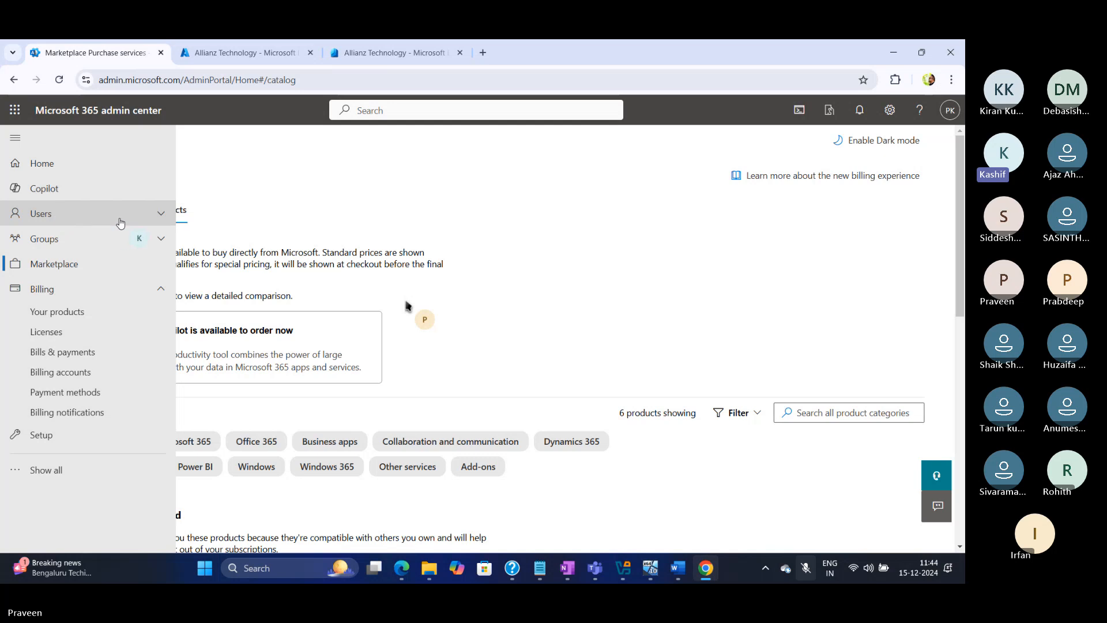
{"action": "left_click", "coordinate": [141, 214]}
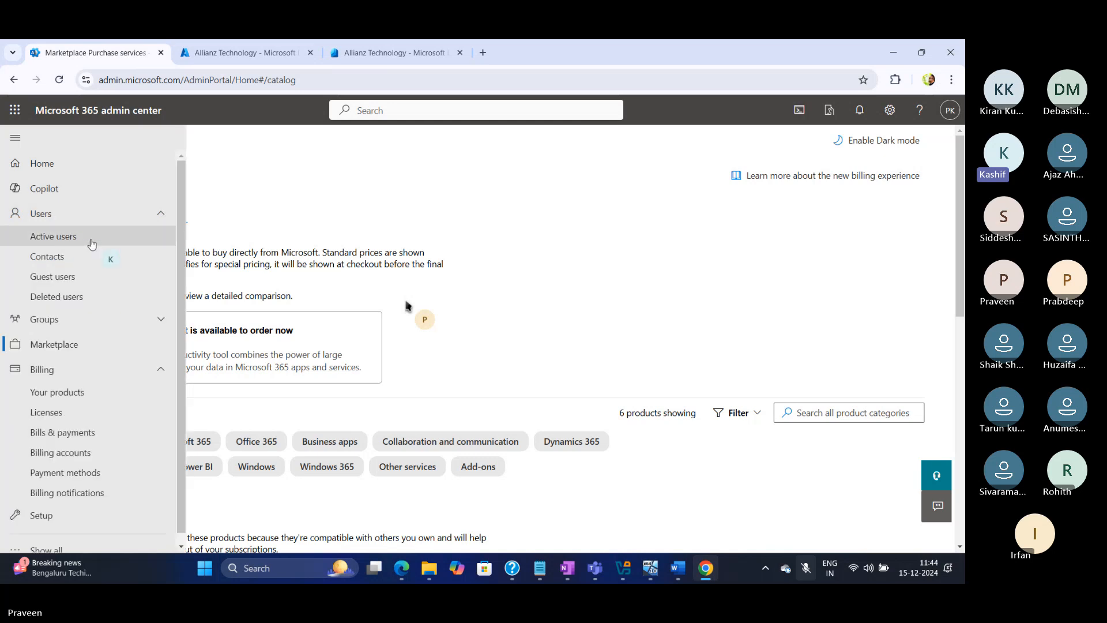
{"action": "left_click", "coordinate": [60, 237]}
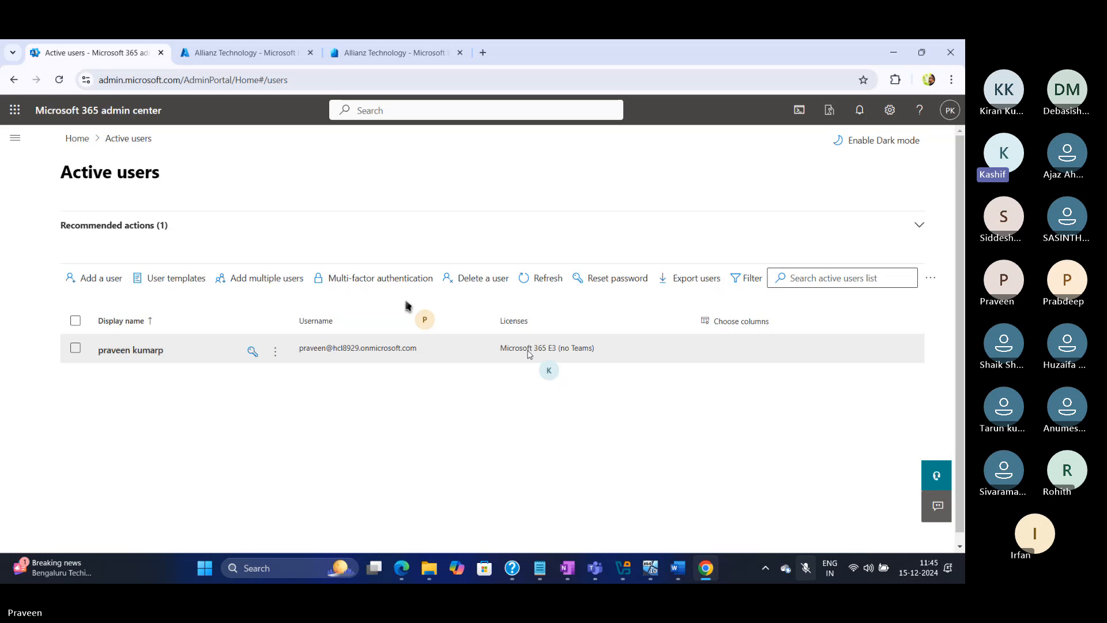
{"action": "left_click", "coordinate": [143, 351]}
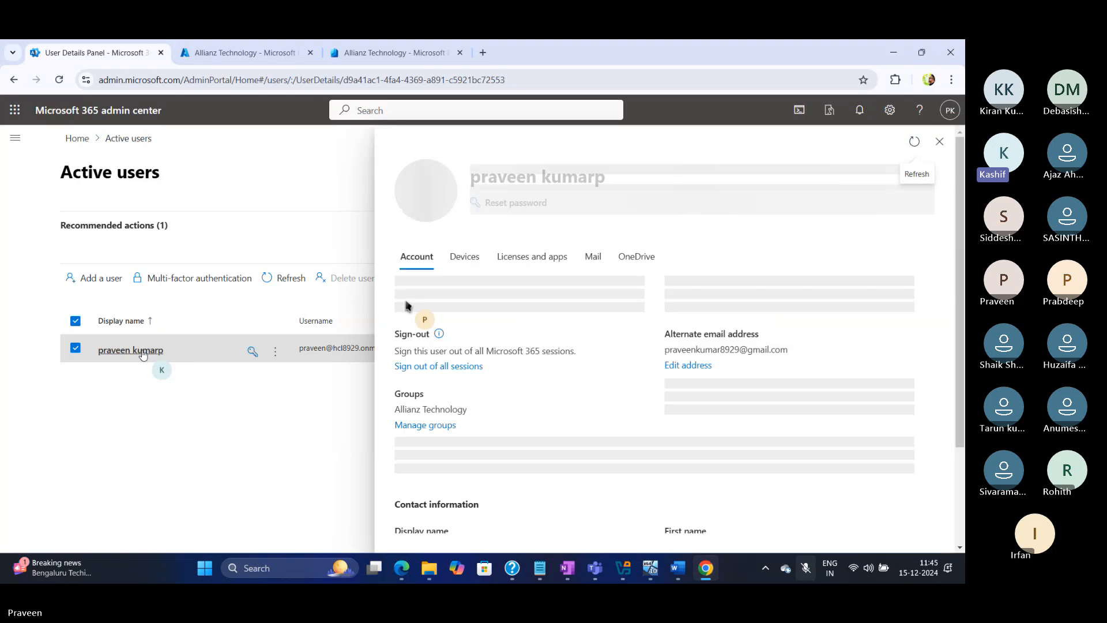
{"action": "left_click", "coordinate": [542, 272]}
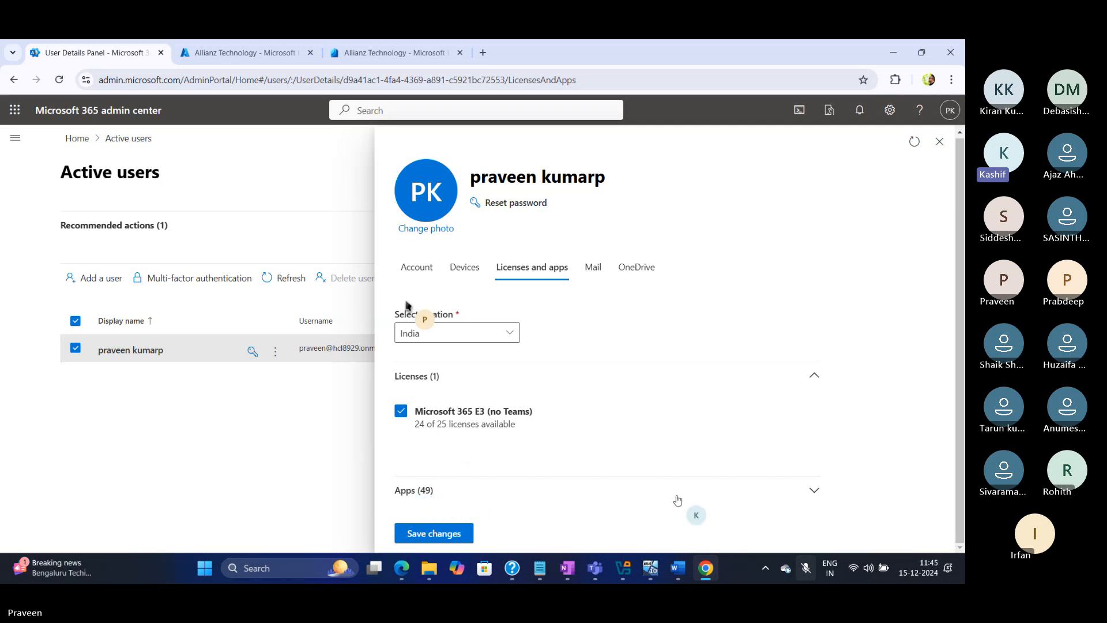
Expand the user's Apps list, examine the apps included in the Microsoft 365 E3 (no Teams) license, and close the user details.
{"action": "left_click", "coordinate": [815, 491]}
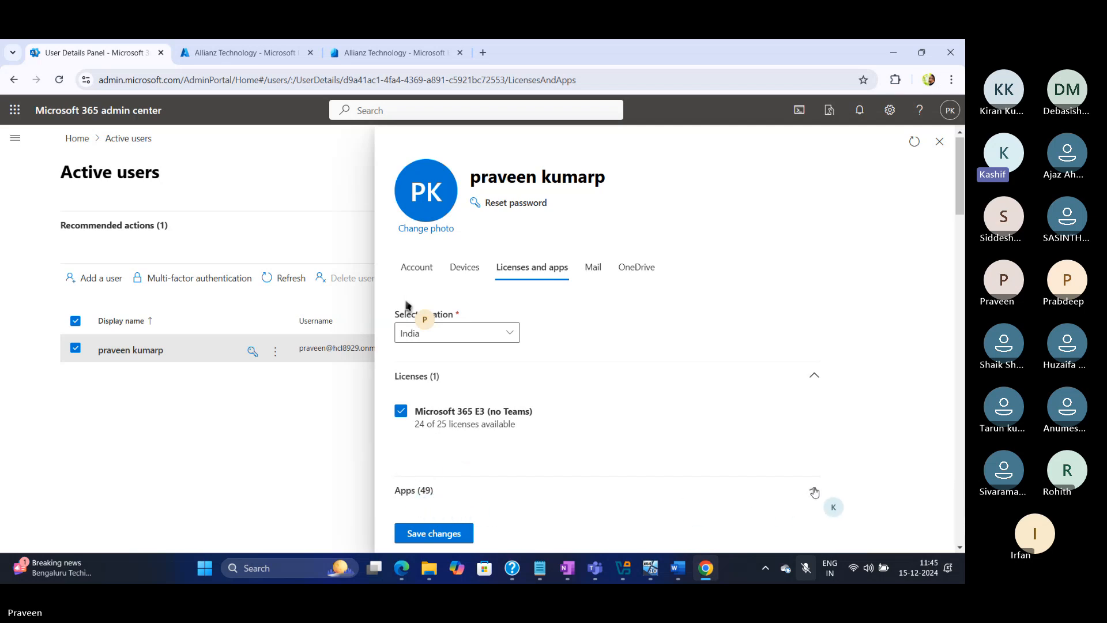
{"action": "scroll", "coordinate": [692, 470], "scroll_direction": "down", "scroll_amount": 5}
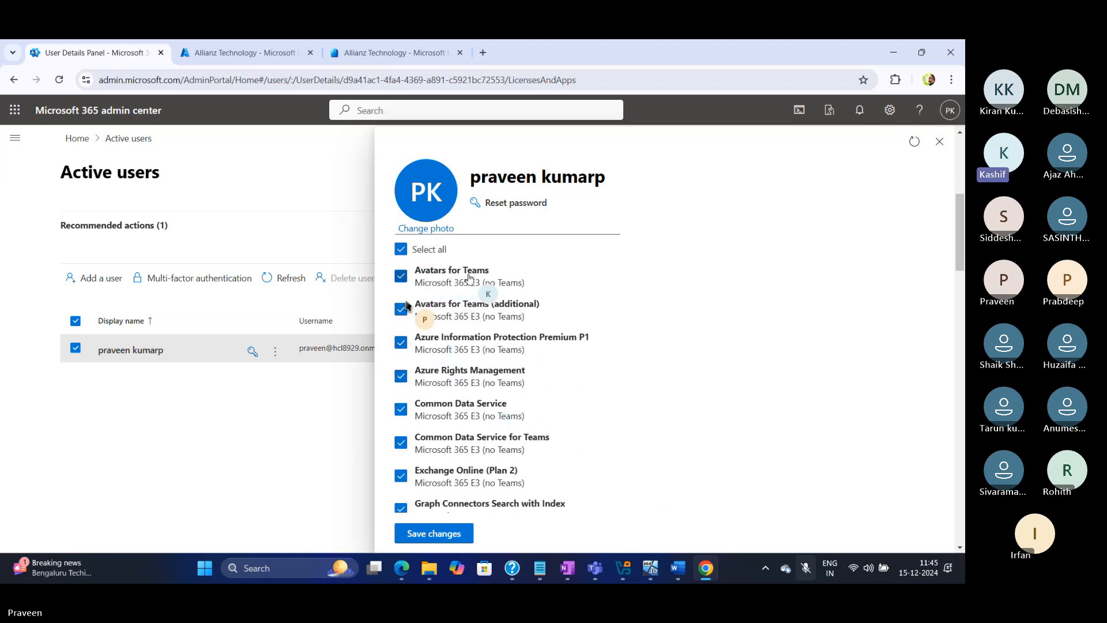
{"action": "scroll", "coordinate": [454, 289], "scroll_direction": "up", "scroll_amount": 1}
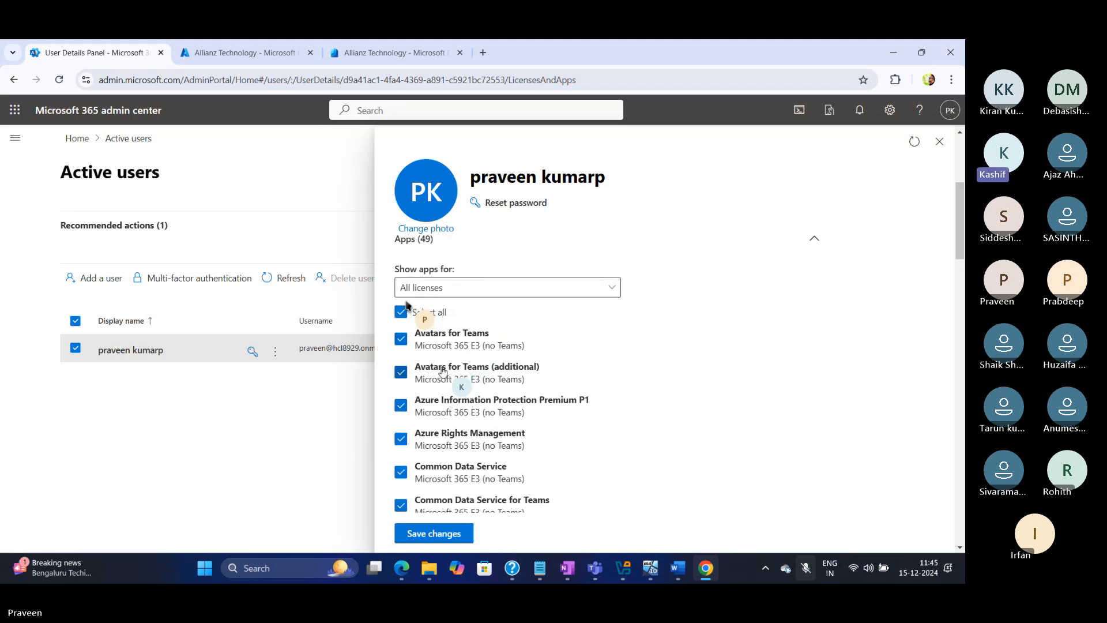
{"action": "scroll", "coordinate": [455, 404], "scroll_direction": "down", "scroll_amount": 4}
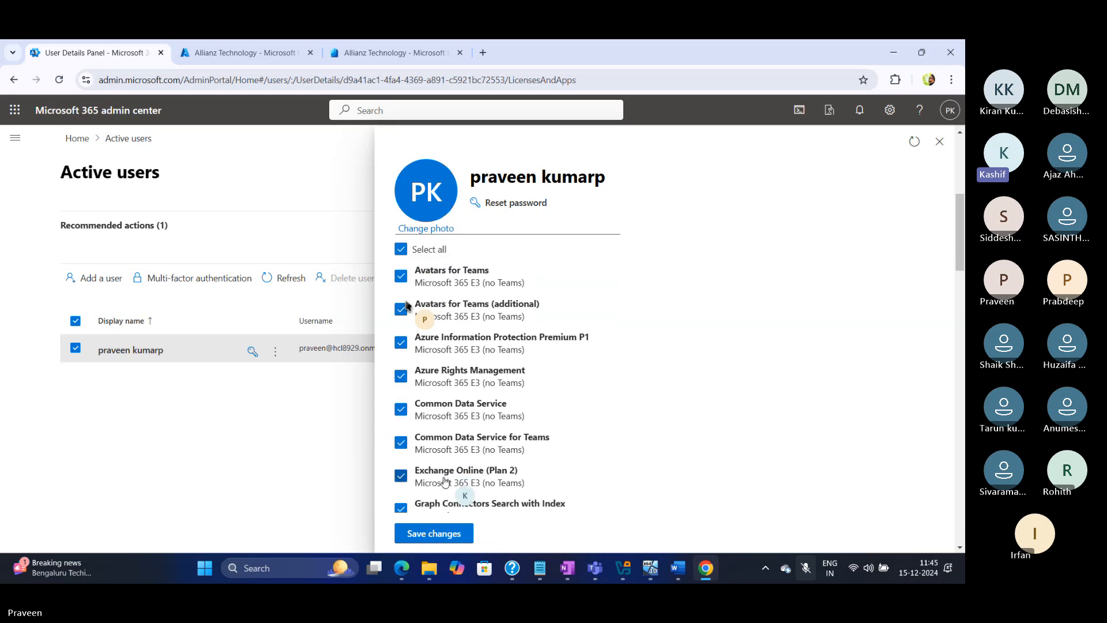
{"action": "scroll", "coordinate": [479, 447], "scroll_direction": "down", "scroll_amount": 3}
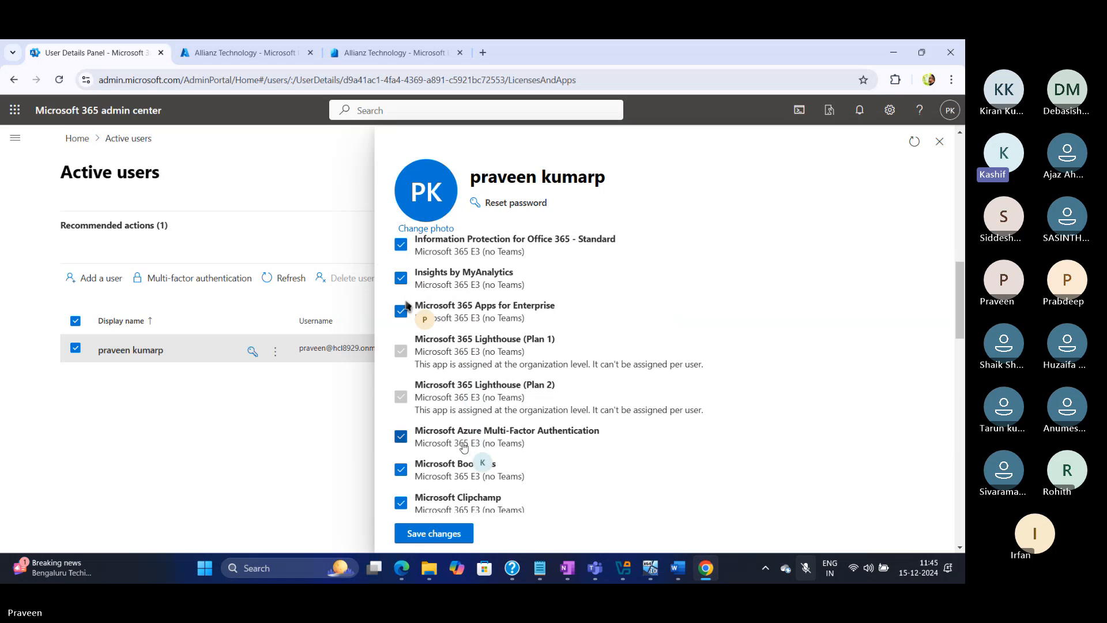
{"action": "scroll", "coordinate": [465, 446], "scroll_direction": "down", "scroll_amount": 2}
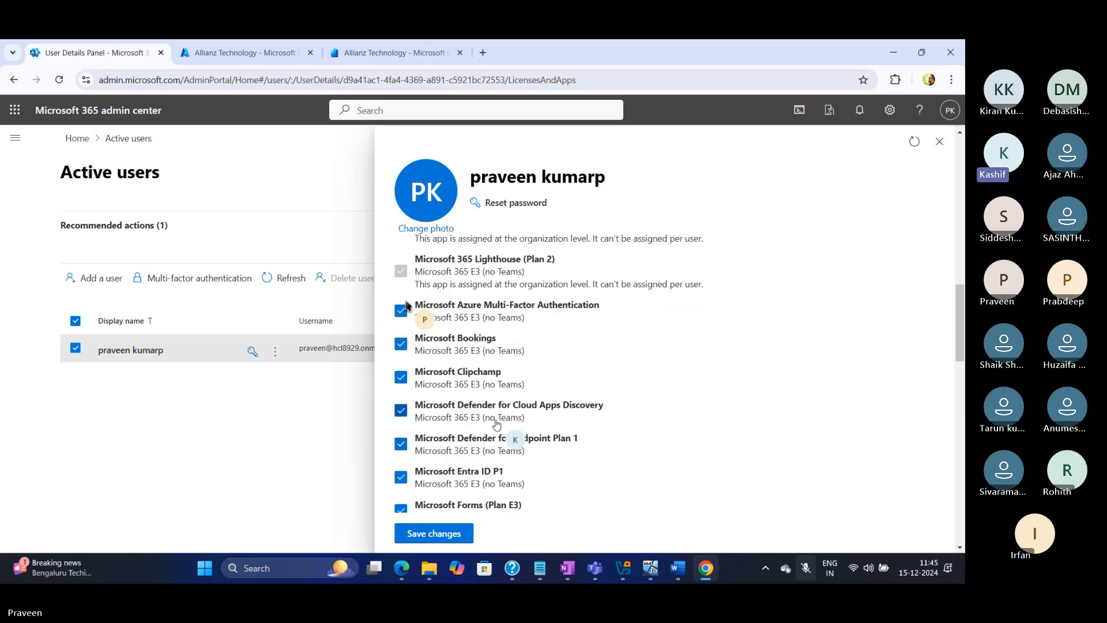
{"action": "scroll", "coordinate": [479, 450], "scroll_direction": "down", "scroll_amount": 2}
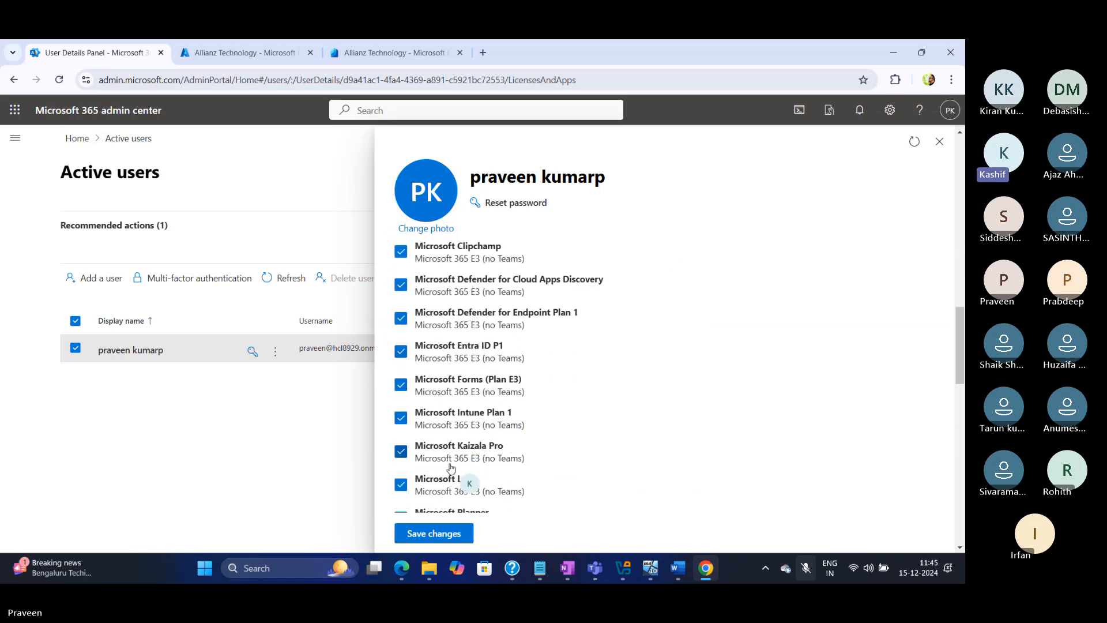
{"action": "scroll", "coordinate": [482, 435], "scroll_direction": "down", "scroll_amount": 2}
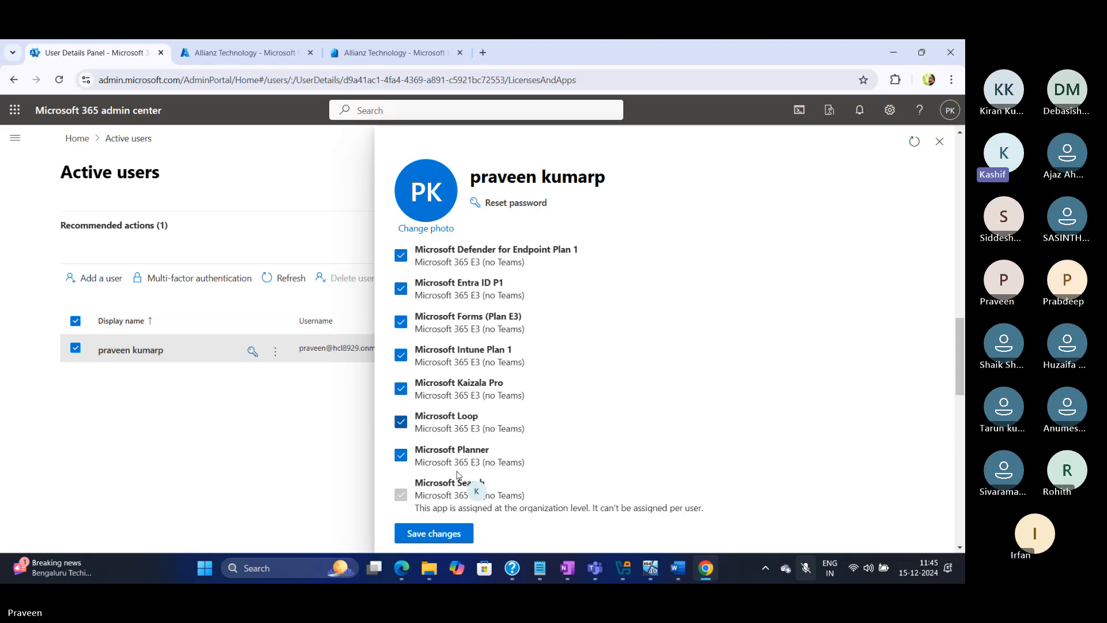
{"action": "scroll", "coordinate": [441, 457], "scroll_direction": "down", "scroll_amount": 3}
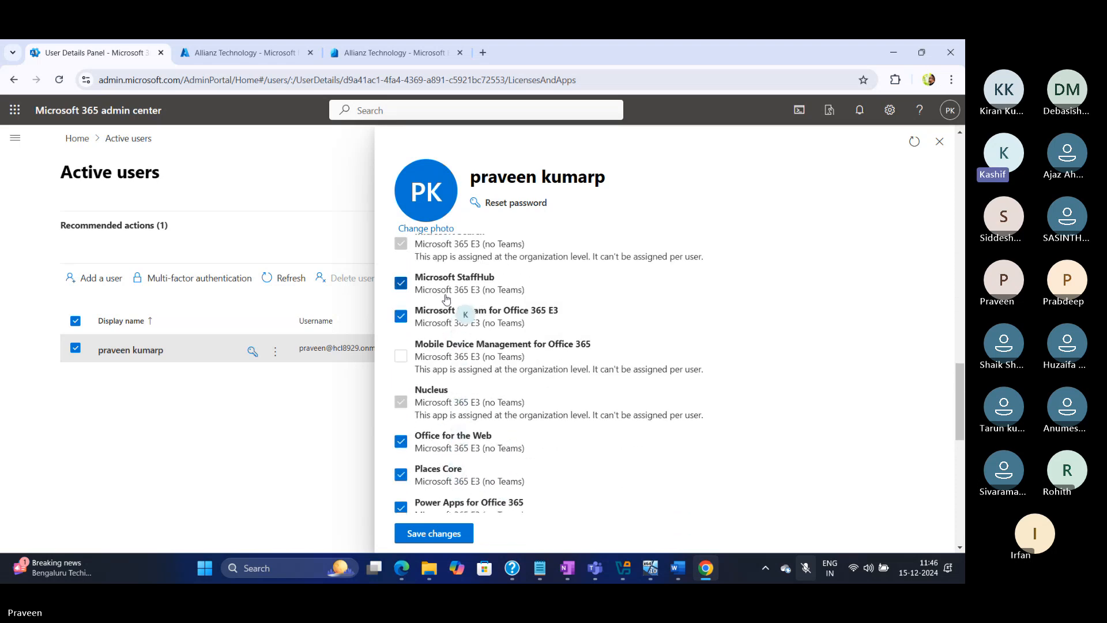
{"action": "scroll", "coordinate": [445, 329], "scroll_direction": "up", "scroll_amount": 3}
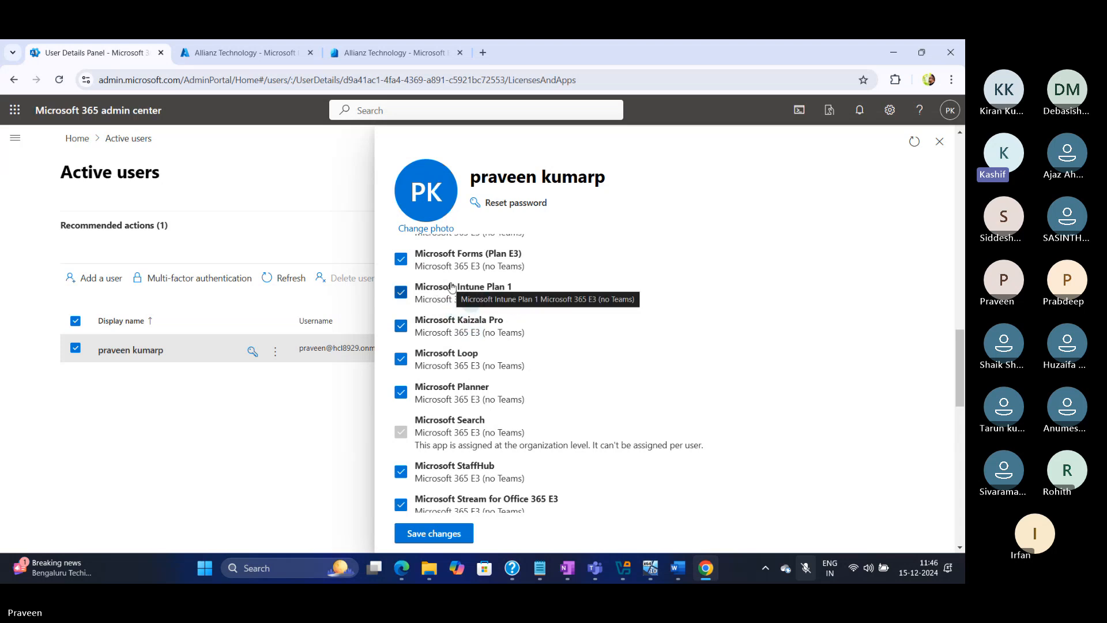
{"action": "scroll", "coordinate": [450, 288], "scroll_direction": "down", "scroll_amount": 5}
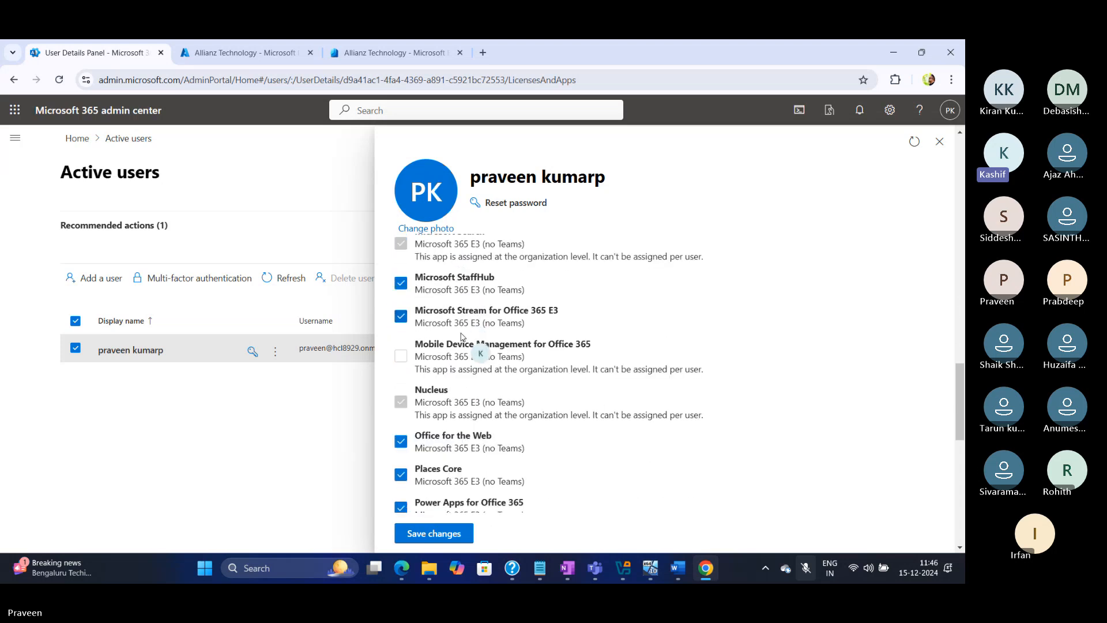
{"action": "scroll", "coordinate": [462, 338], "scroll_direction": "down", "scroll_amount": 2}
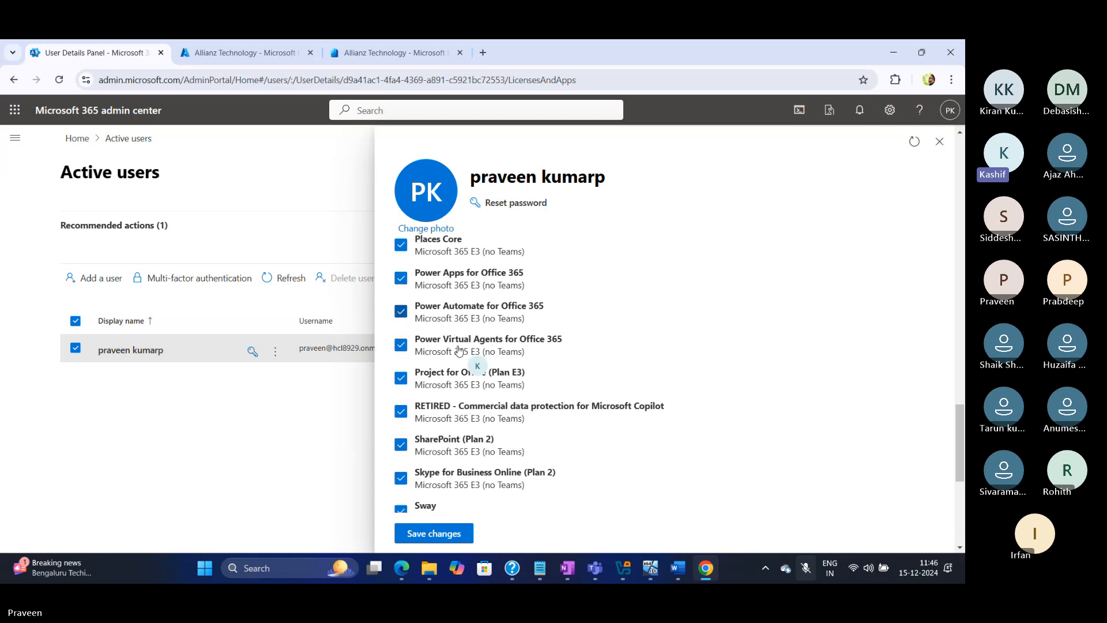
{"action": "scroll", "coordinate": [444, 456], "scroll_direction": "down", "scroll_amount": 2}
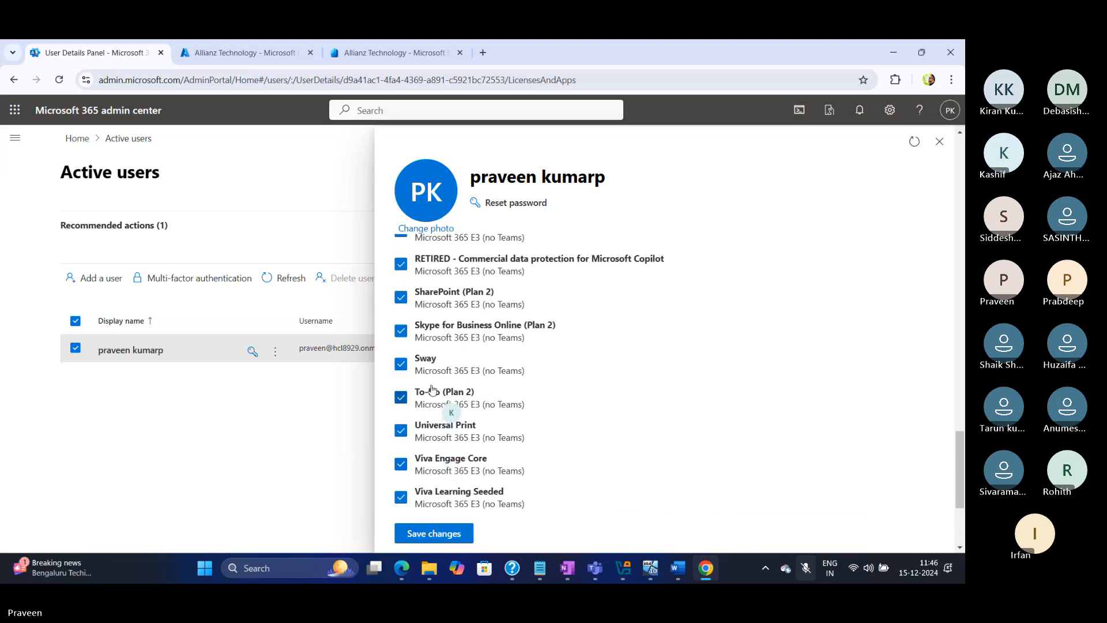
{"action": "scroll", "coordinate": [439, 445], "scroll_direction": "down", "scroll_amount": 3}
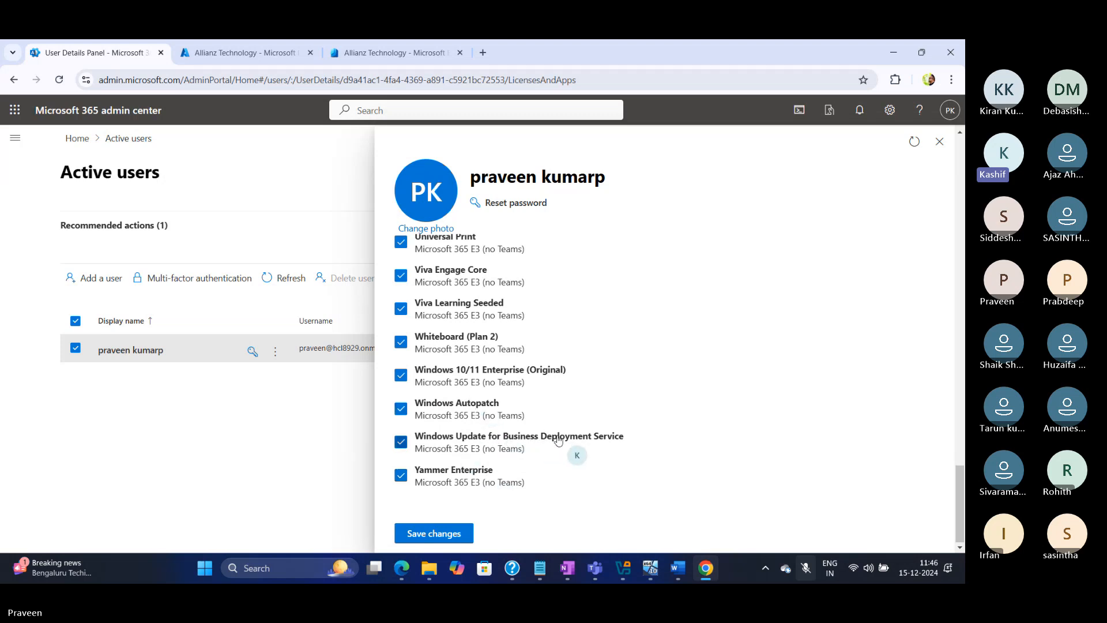
{"action": "scroll", "coordinate": [533, 383], "scroll_direction": "up", "scroll_amount": 15}
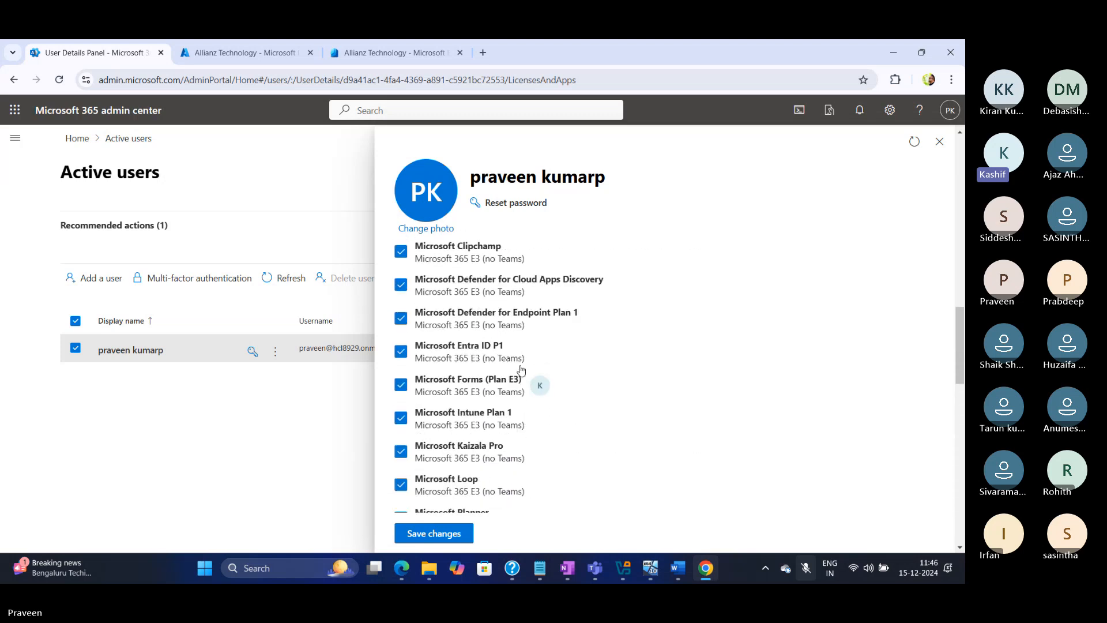
{"action": "scroll", "coordinate": [521, 369], "scroll_direction": "up", "scroll_amount": 15}
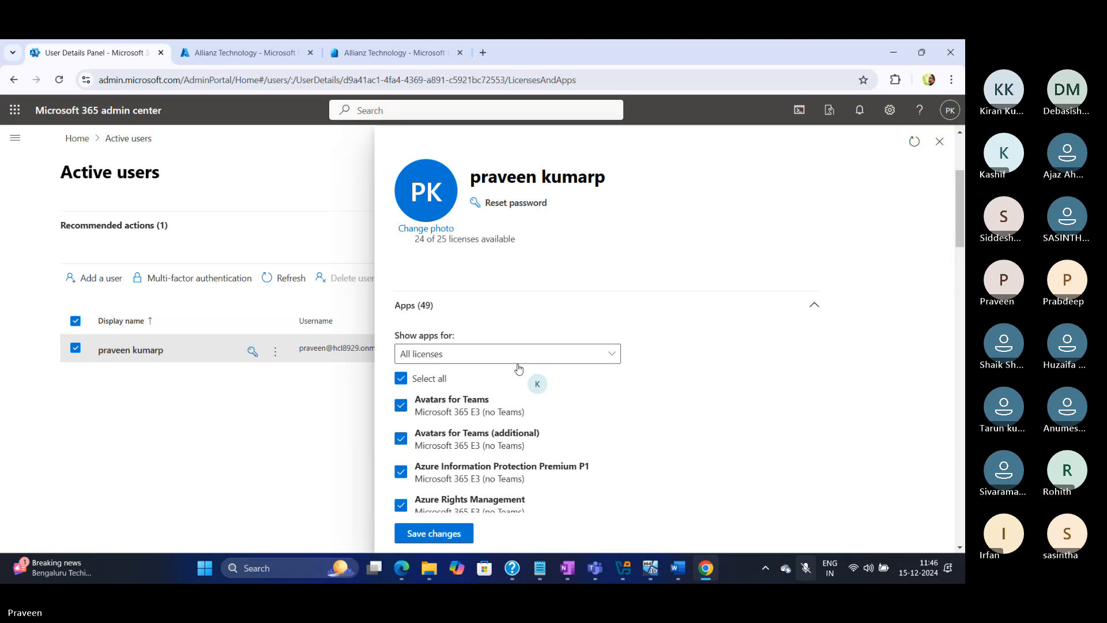
{"action": "scroll", "coordinate": [519, 370], "scroll_direction": "up", "scroll_amount": 3}
{"action": "left_click", "coordinate": [939, 143]}
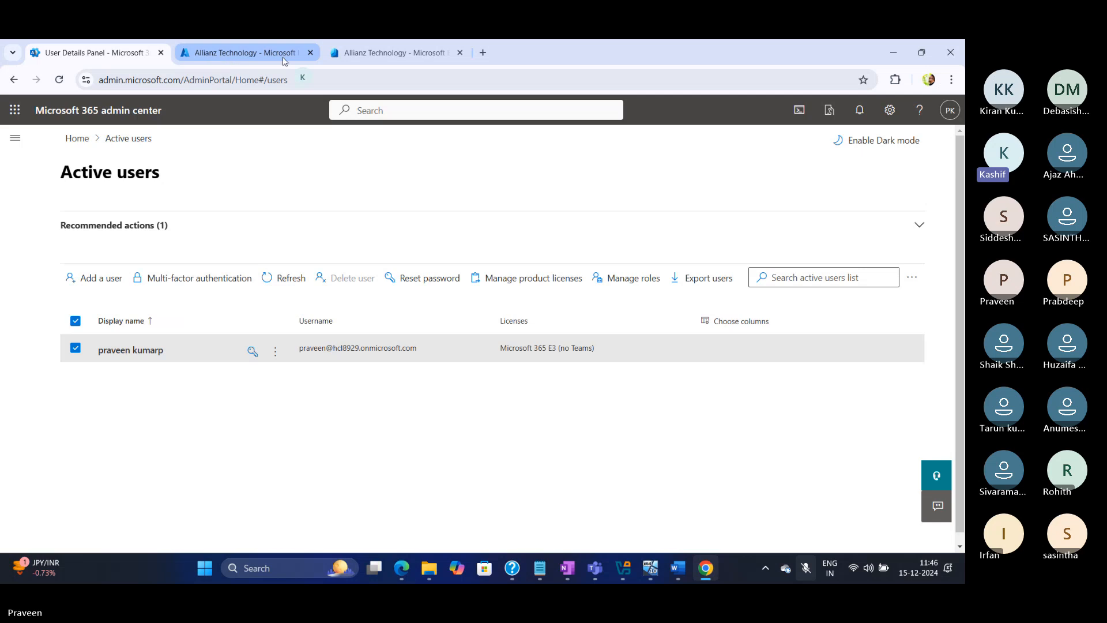
Switch to the Microsoft Entra admin center, place its tab before the Intune one, and open the list of all users.
{"action": "left_click", "coordinate": [365, 54]}
{"action": "left_click_drag", "start_coordinate": [361, 56], "coordinate": [214, 54]}
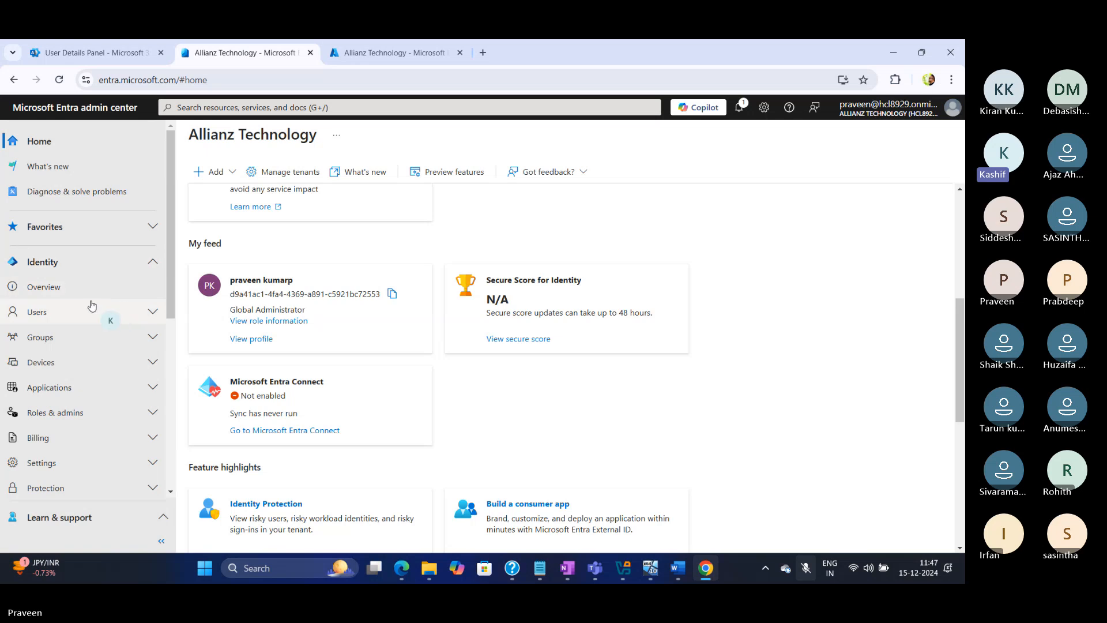
{"action": "left_click", "coordinate": [49, 314]}
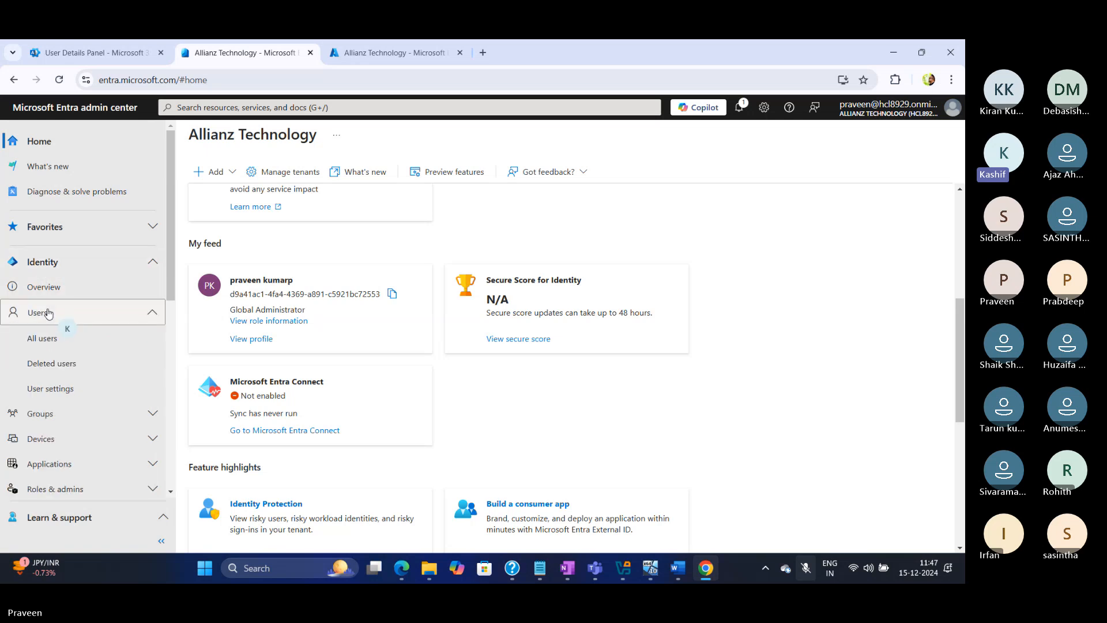
{"action": "left_click", "coordinate": [49, 339]}
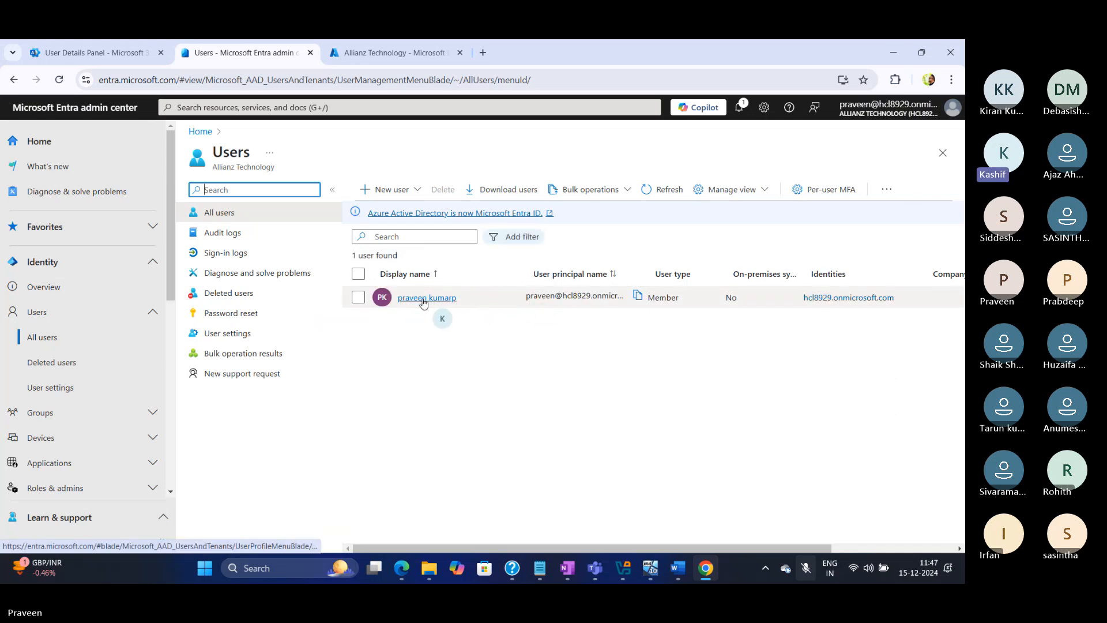
Open the users' sign-in logs and examine the interactive sign-in columns, widening the Location column to show it in full.
{"action": "left_click", "coordinate": [247, 254]}
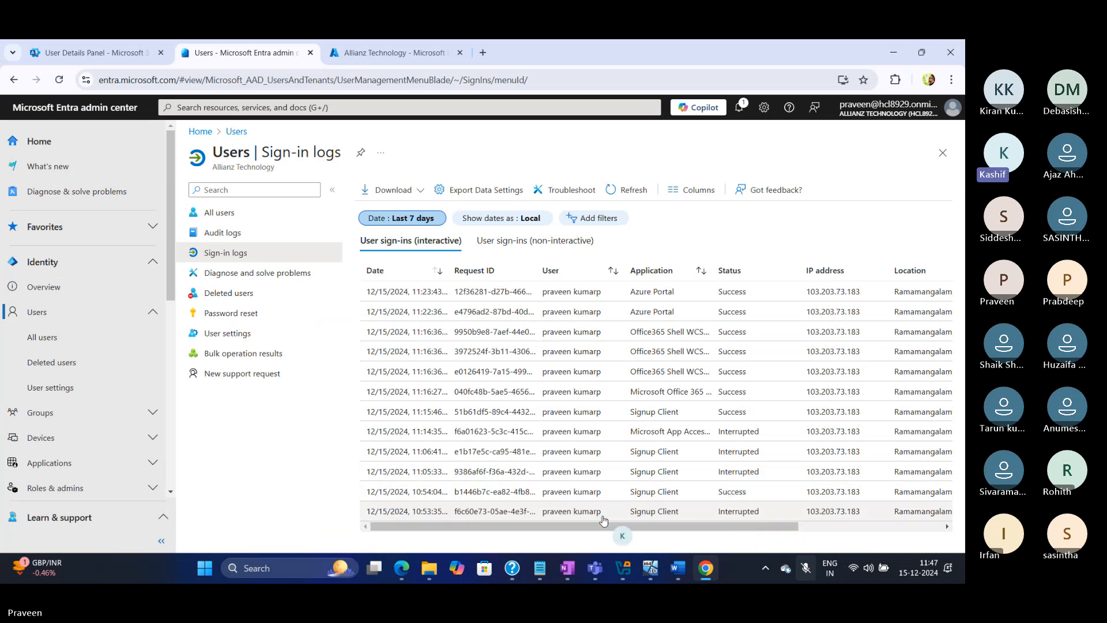
{"action": "left_click_drag", "start_coordinate": [504, 526], "coordinate": [675, 541]}
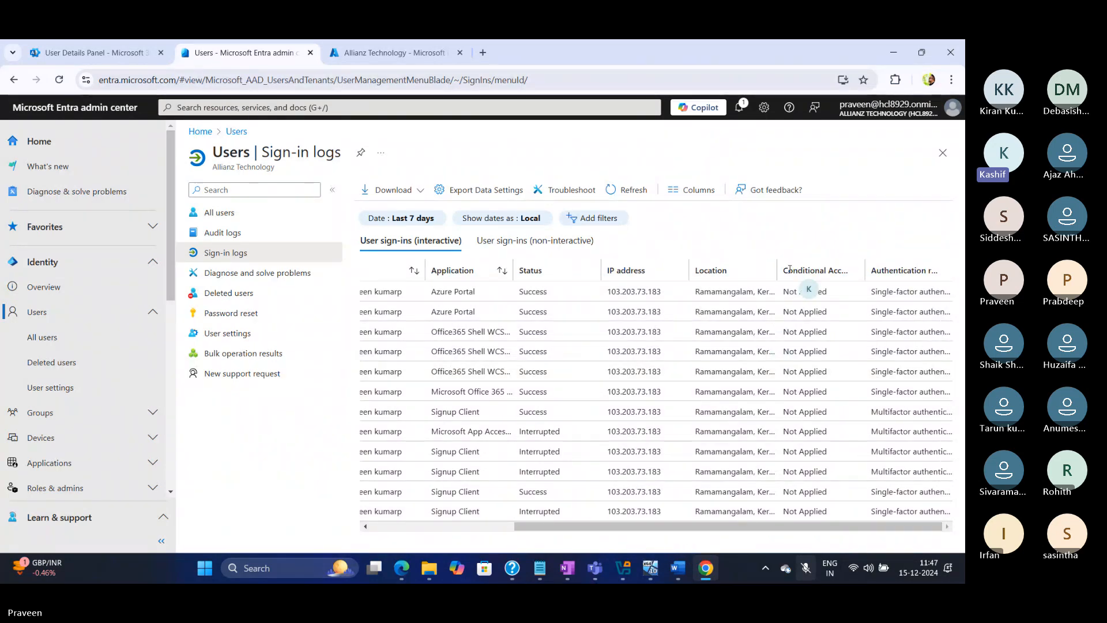
{"action": "left_click_drag", "start_coordinate": [778, 270], "coordinate": [825, 271]}
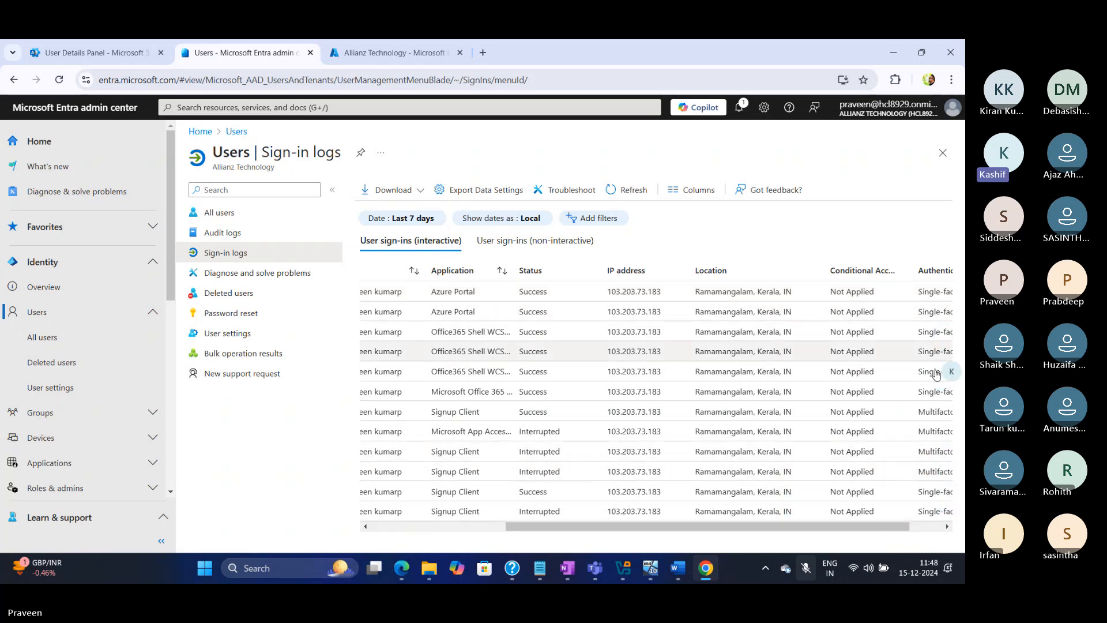
{"action": "left_click", "coordinate": [393, 528]}
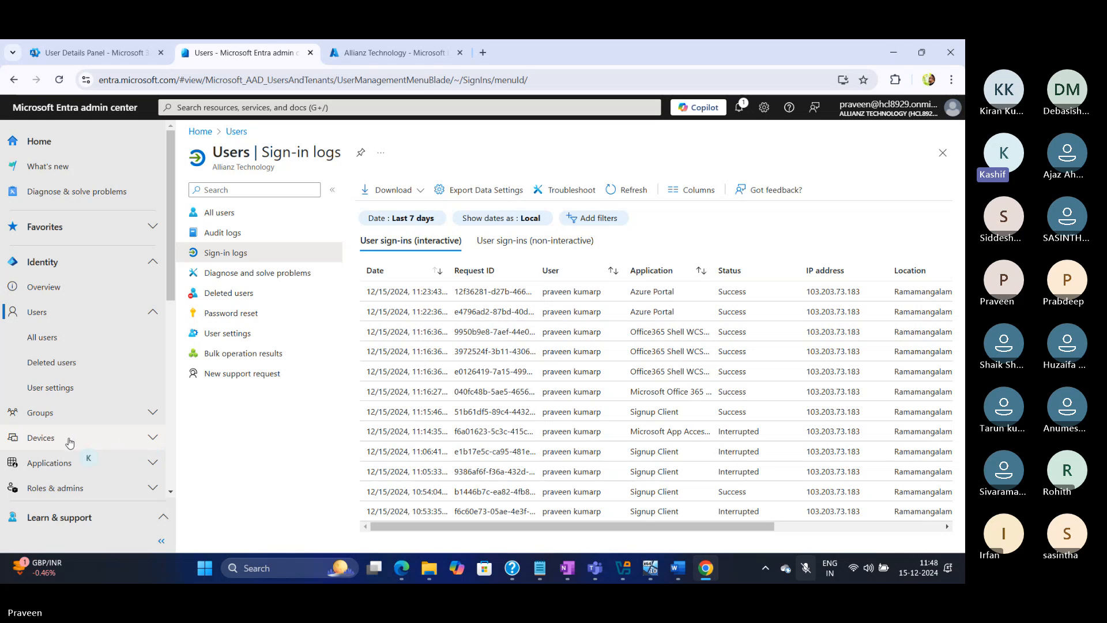
Open the list of all devices in Entra, followed by the list of all groups.
{"action": "left_click", "coordinate": [124, 441]}
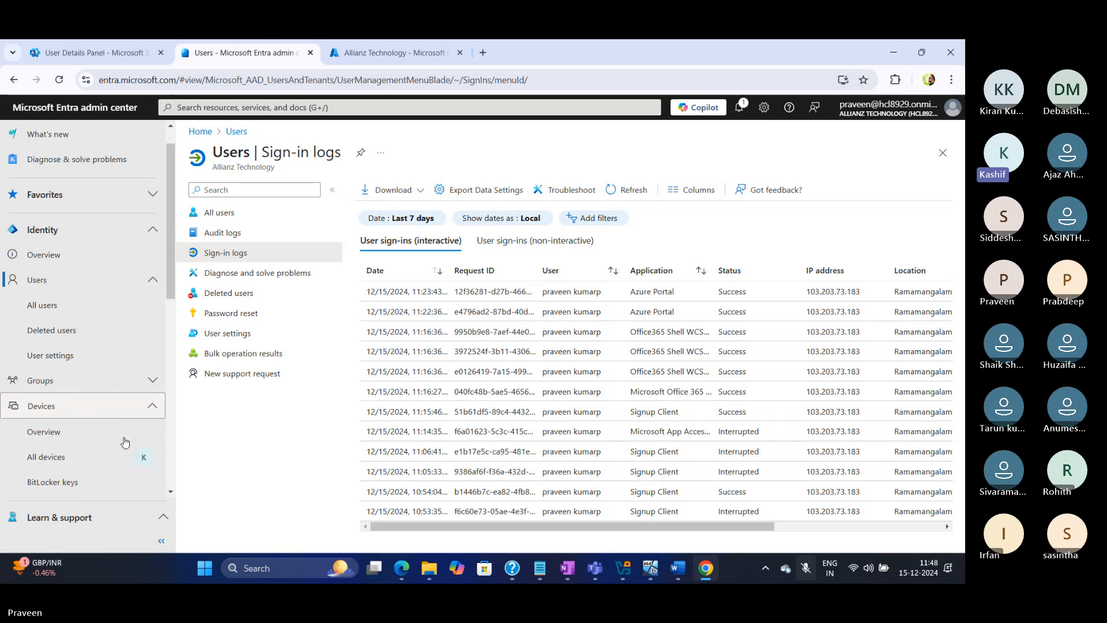
{"action": "scroll", "coordinate": [69, 438], "scroll_direction": "down", "scroll_amount": 2}
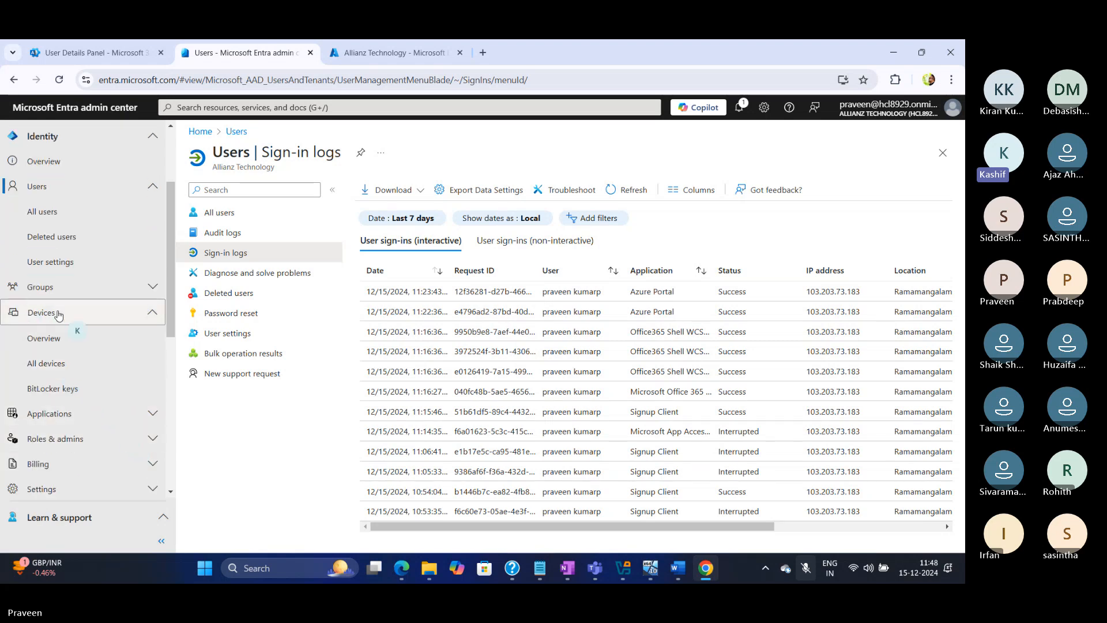
{"action": "left_click", "coordinate": [45, 363]}
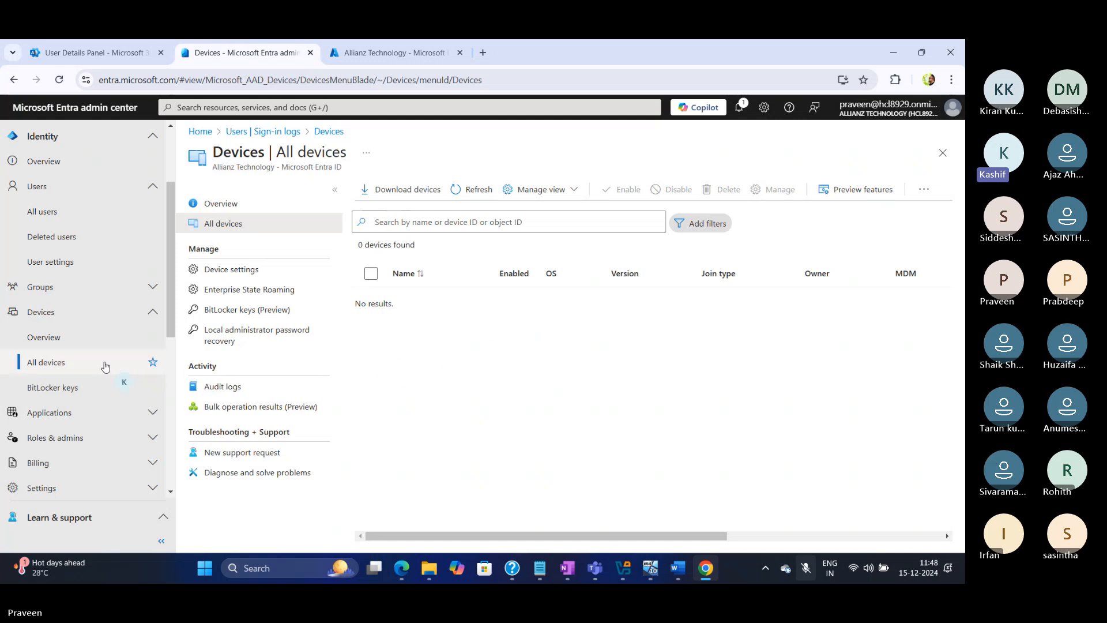
{"action": "left_click", "coordinate": [81, 286]}
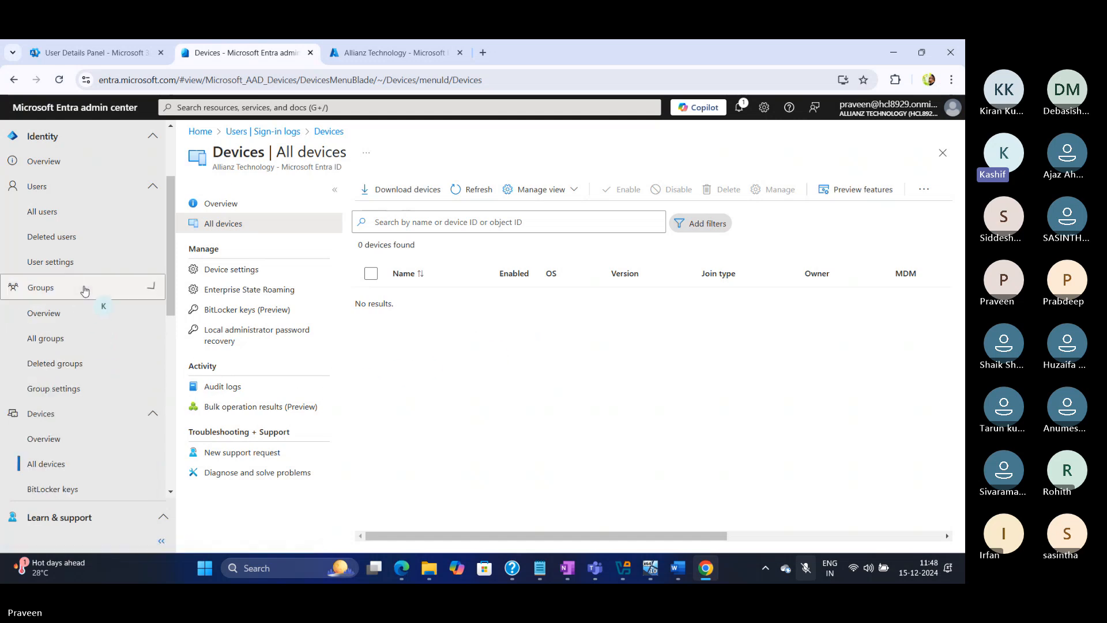
{"action": "left_click", "coordinate": [57, 338]}
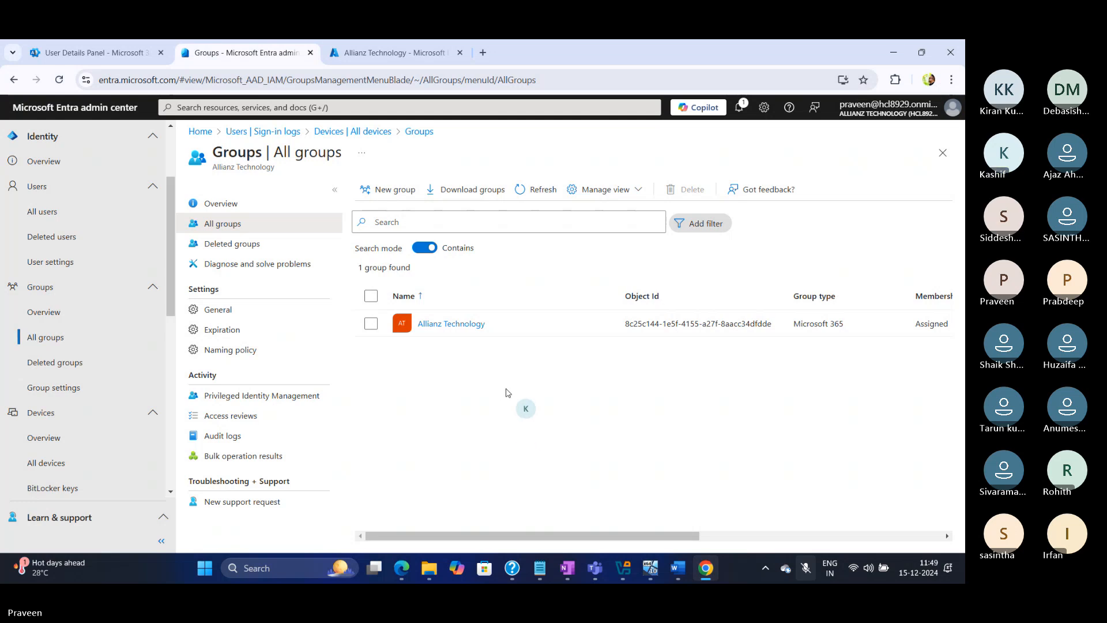
Switch to the Microsoft Intune admin center and view the devices overview by platform and the list of all devices.
{"action": "left_click", "coordinate": [346, 54]}
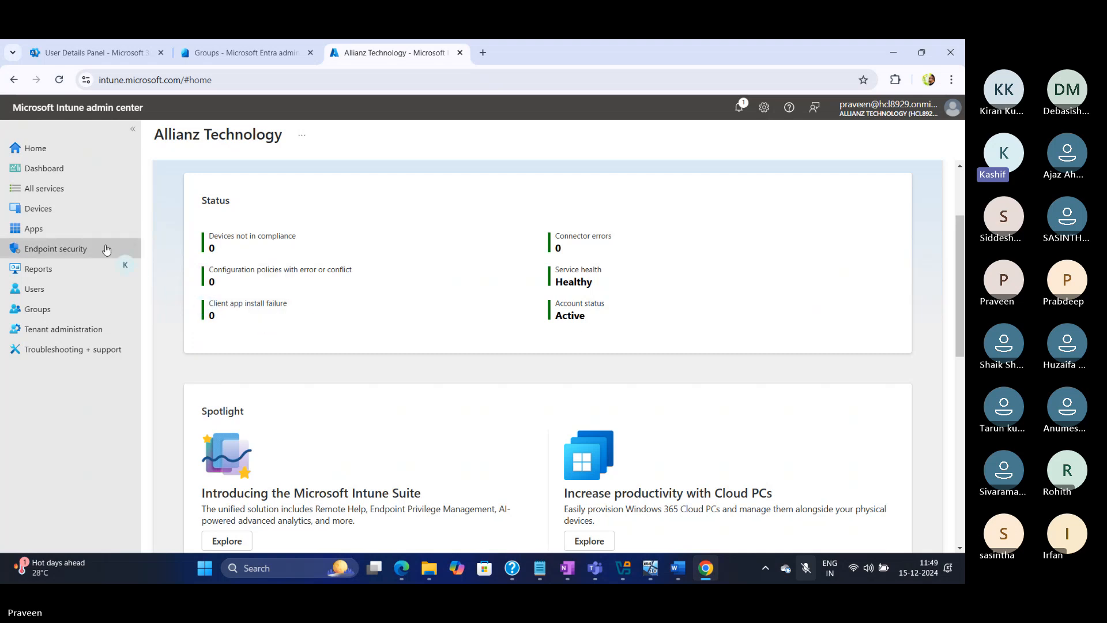
{"action": "left_click", "coordinate": [51, 228]}
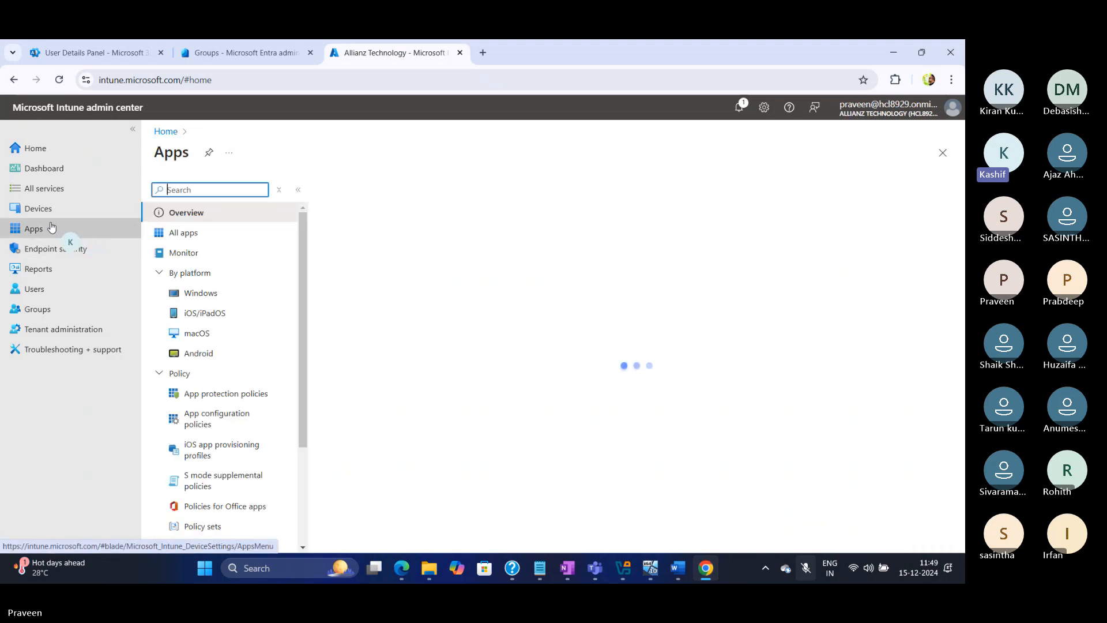
{"action": "left_click", "coordinate": [46, 210]}
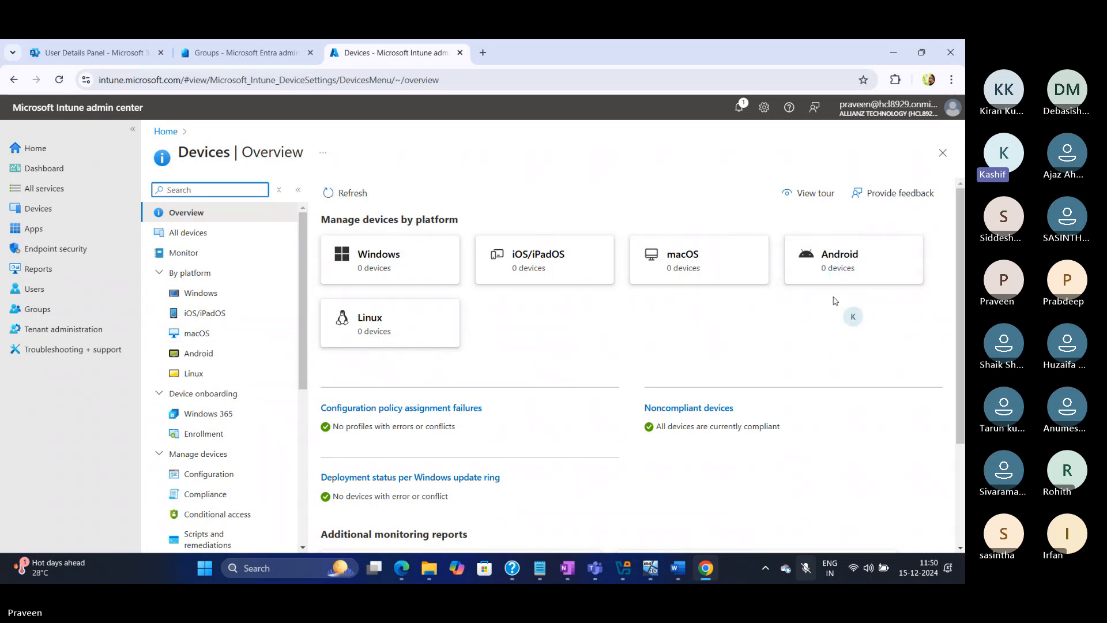
{"action": "left_click", "coordinate": [177, 234]}
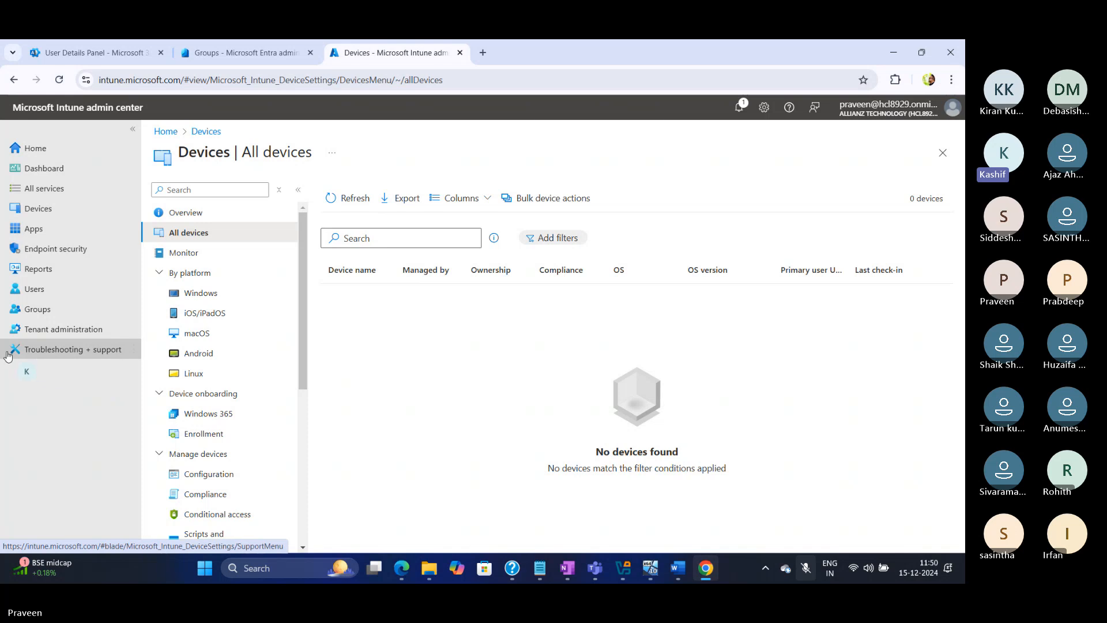
Open Intune's tenant status details and highlight the tenant name, MDM authority and total licensed users.
{"action": "left_click", "coordinate": [58, 334]}
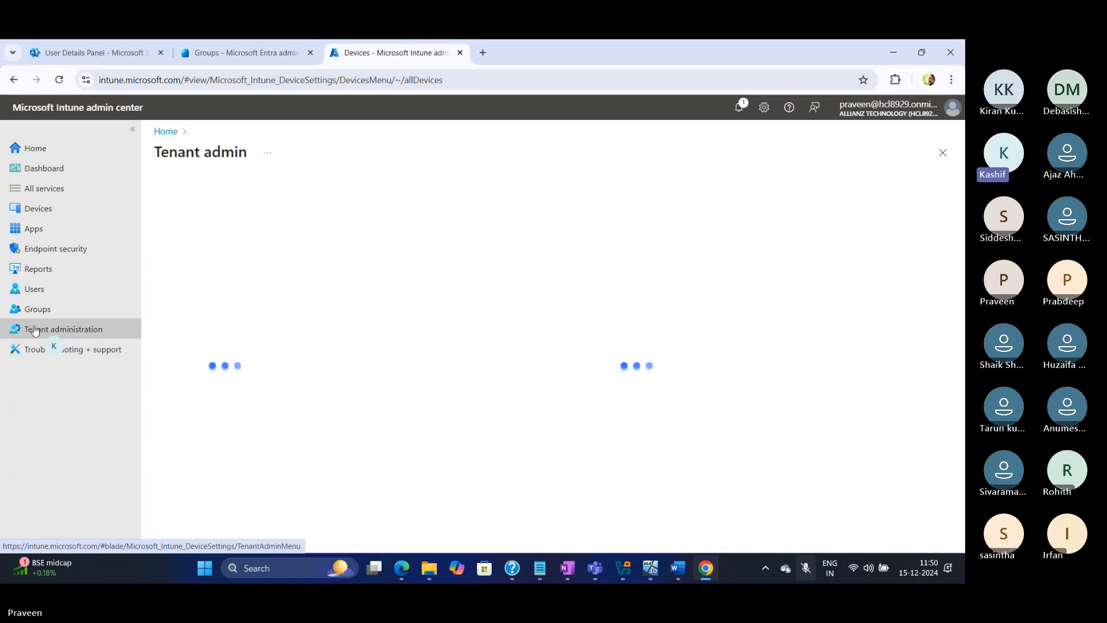
{"action": "left_click", "coordinate": [57, 333]}
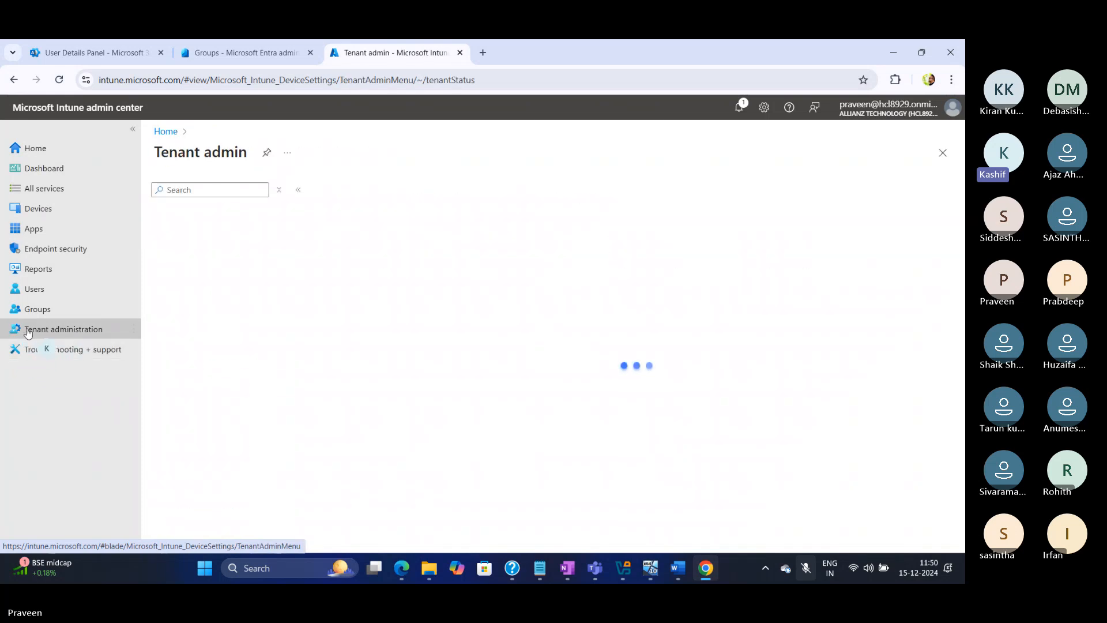
{"action": "left_click", "coordinate": [30, 334]}
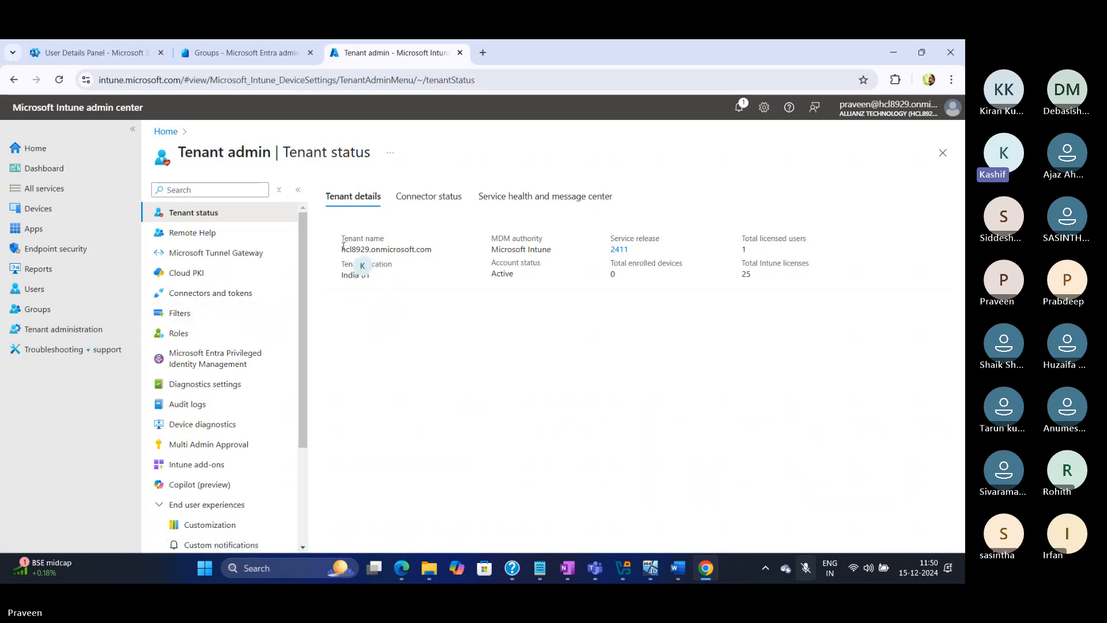
{"action": "left_click_drag", "start_coordinate": [342, 249], "coordinate": [438, 250]}
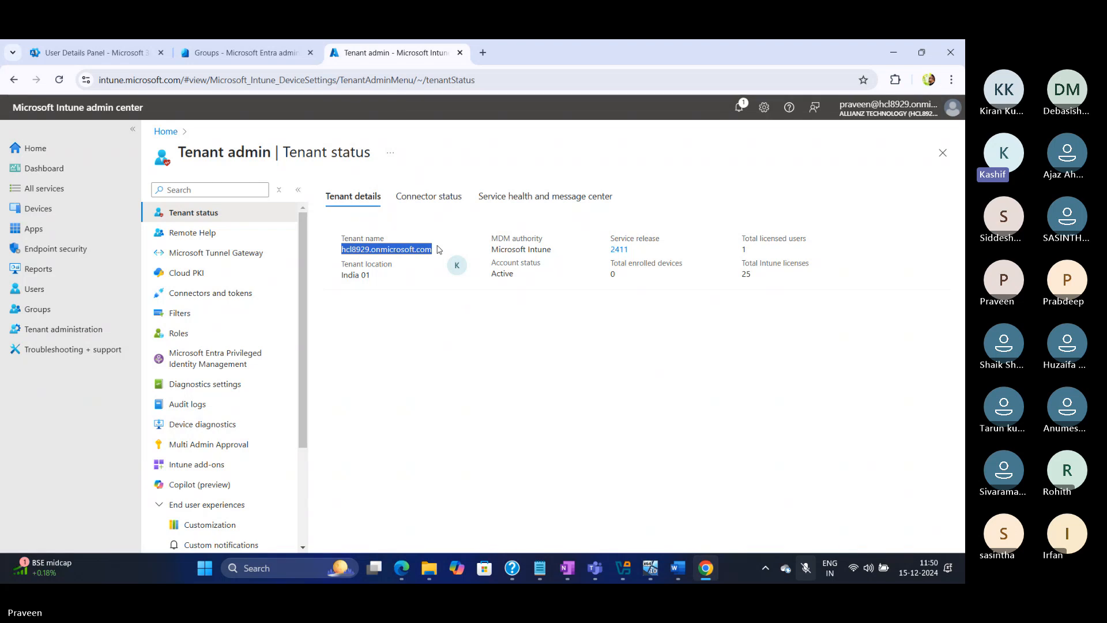
{"action": "left_click_drag", "start_coordinate": [491, 249], "coordinate": [552, 250]}
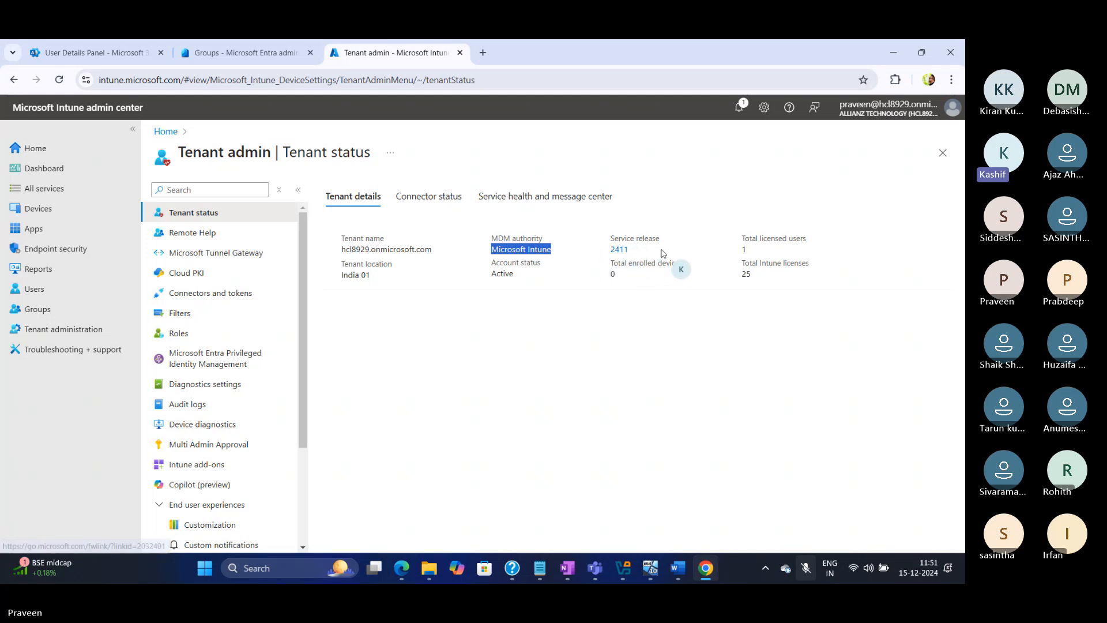
{"action": "double_click", "coordinate": [744, 248]}
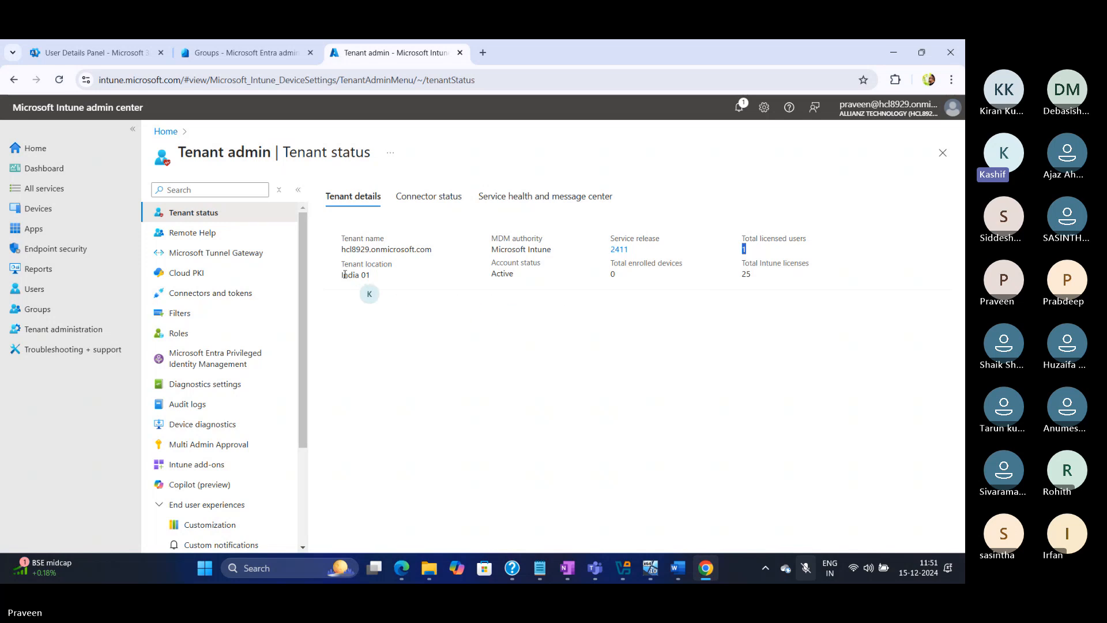
Highlight the tenant location, account status, total enrolled devices and total Intune licenses in the tenant details.
{"action": "left_click_drag", "start_coordinate": [341, 275], "coordinate": [386, 280]}
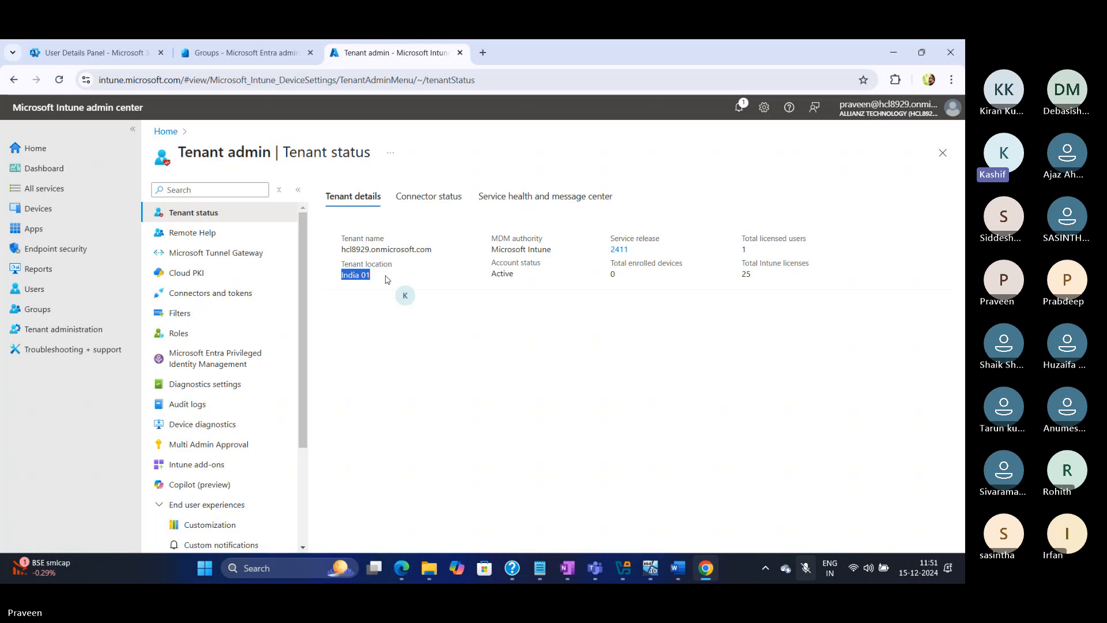
{"action": "left_click", "coordinate": [339, 276]}
{"action": "left_click_drag", "start_coordinate": [378, 275], "coordinate": [330, 277]}
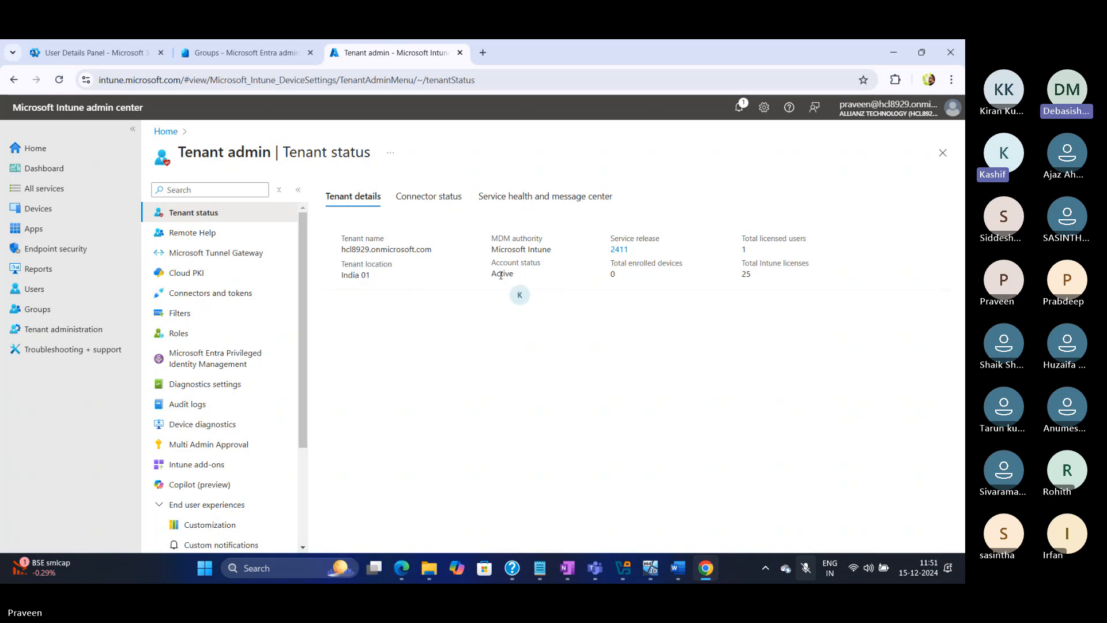
{"action": "double_click", "coordinate": [503, 275]}
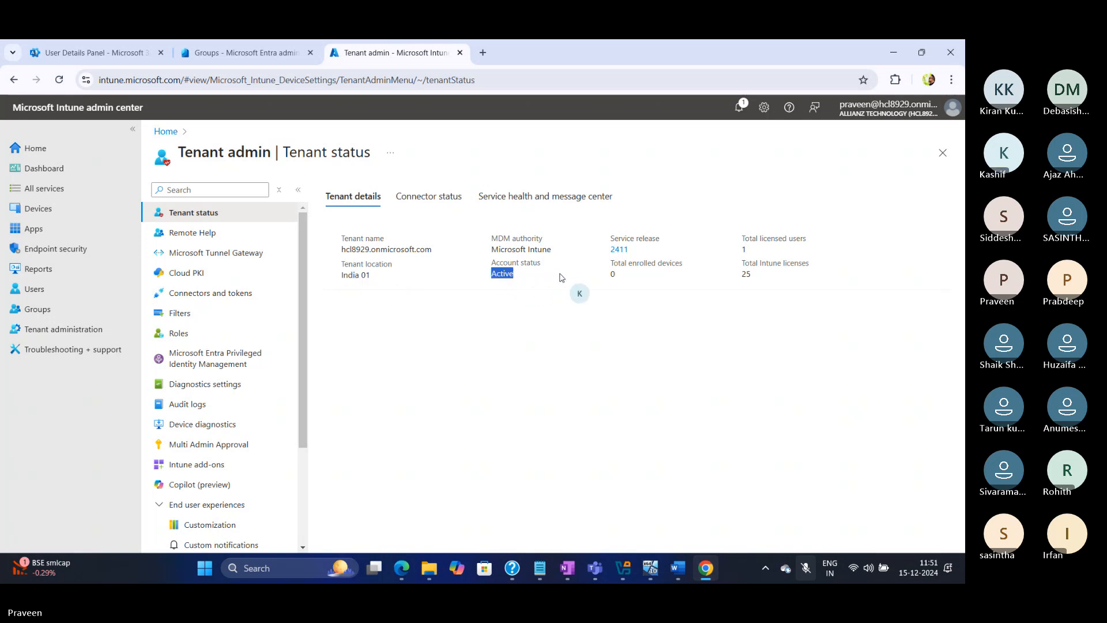
{"action": "double_click", "coordinate": [613, 274]}
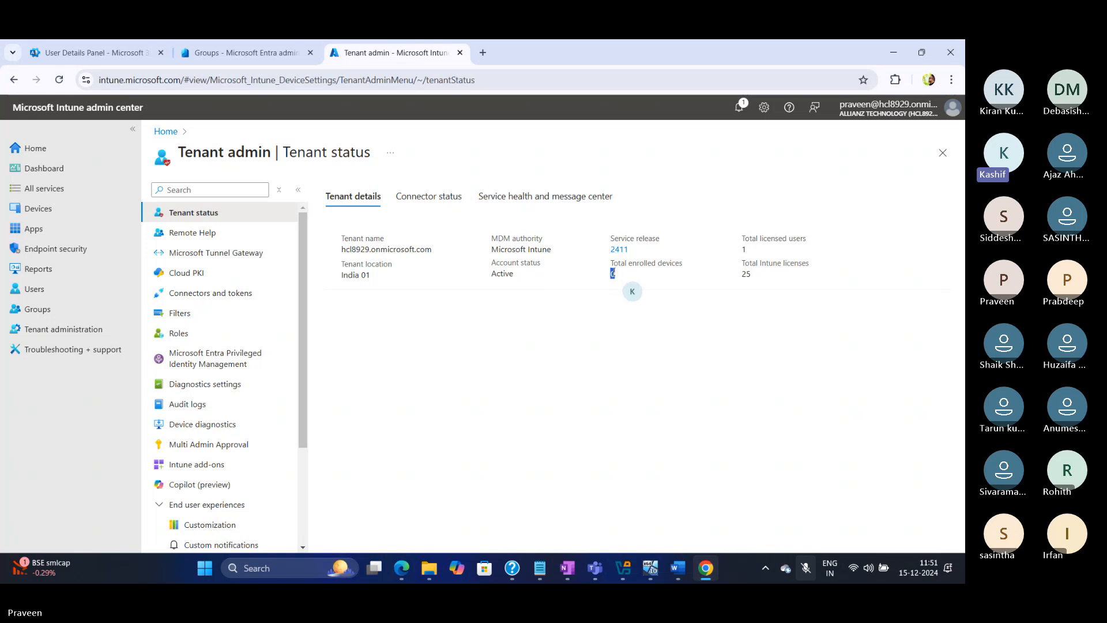
{"action": "left_click", "coordinate": [747, 273]}
{"action": "double_click", "coordinate": [746, 273]}
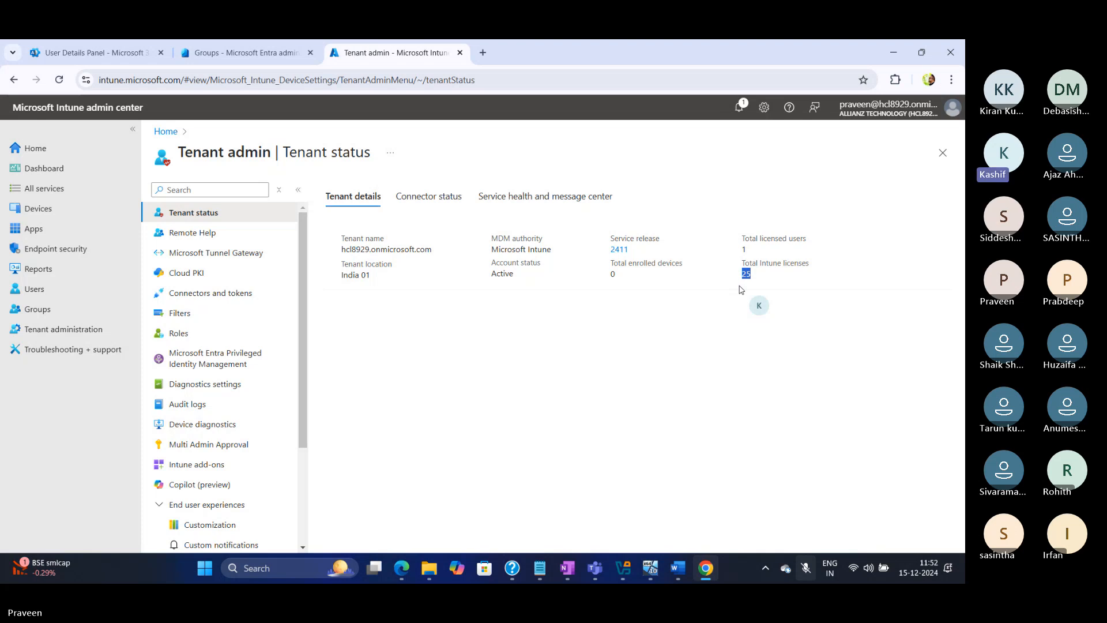
Switch to the Notepad notes and start item "3." on a new line below the Intune Portal entry.
{"action": "left_click", "coordinate": [545, 570]}
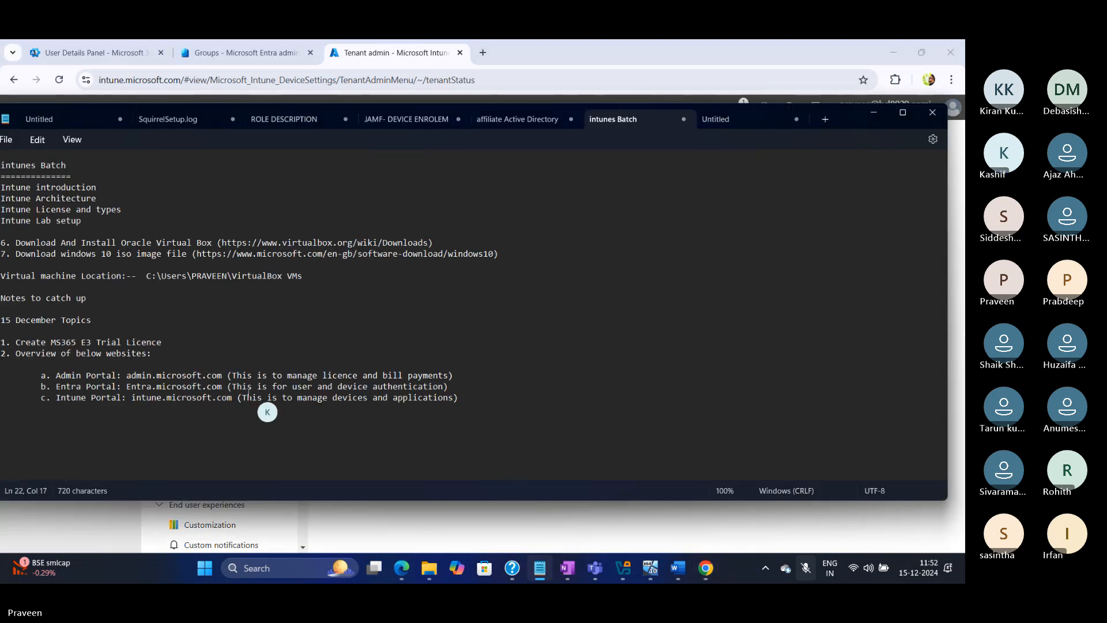
{"action": "left_click", "coordinate": [473, 400]}
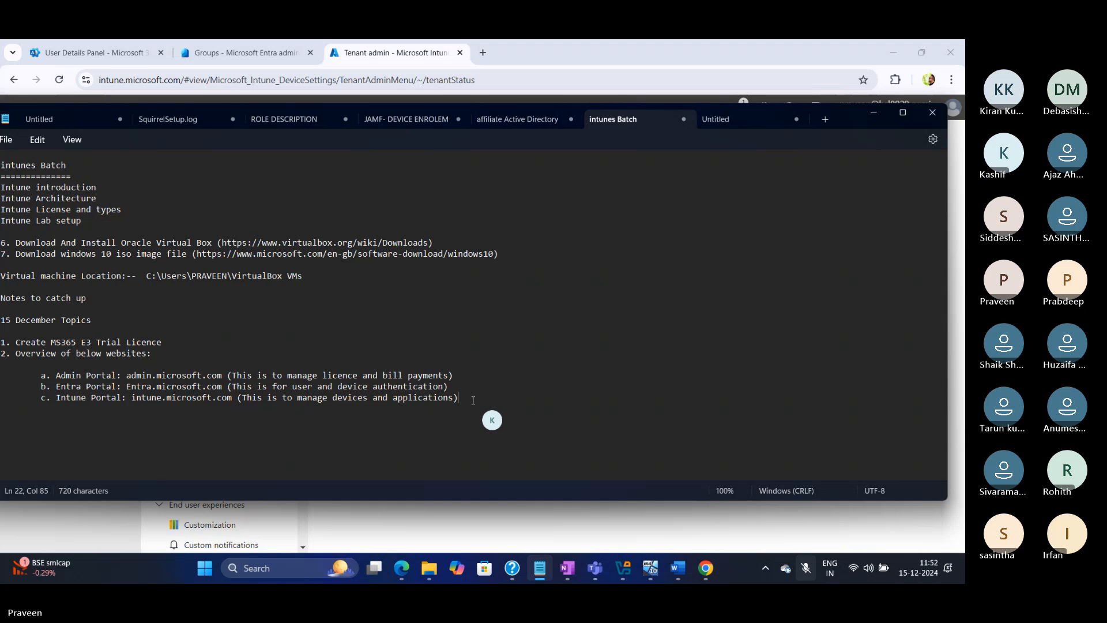
{"action": "key", "text": "Return"}
{"action": "type", "text": "3."}
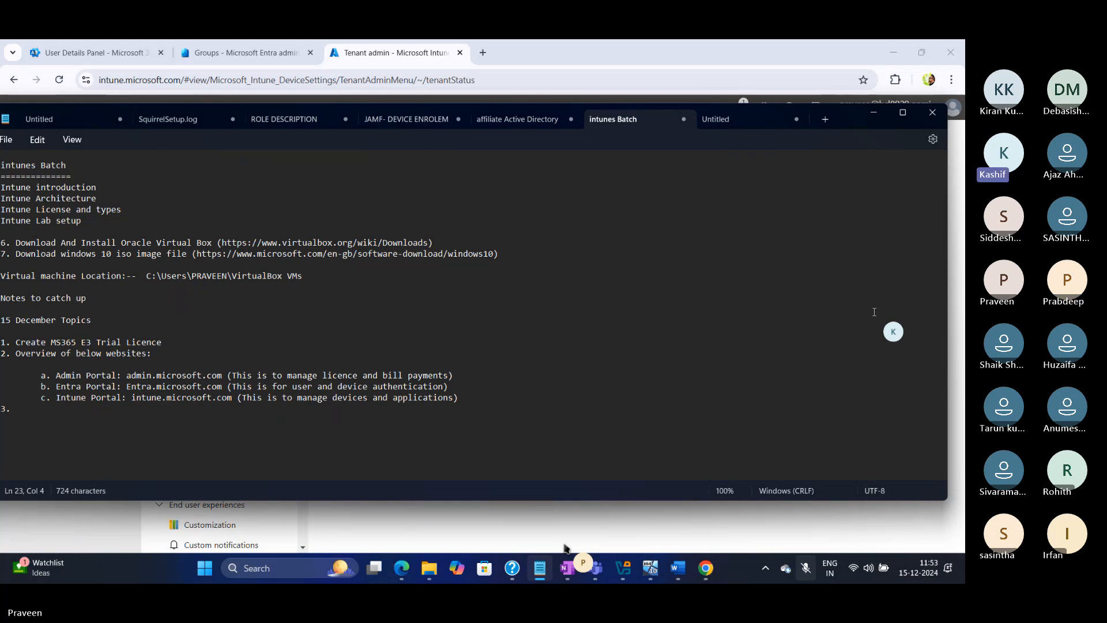
Return to Intune's tenant details in Chrome, highlight the tenant name, and open a new browser tab in the maximized window.
{"action": "left_click", "coordinate": [438, 525]}
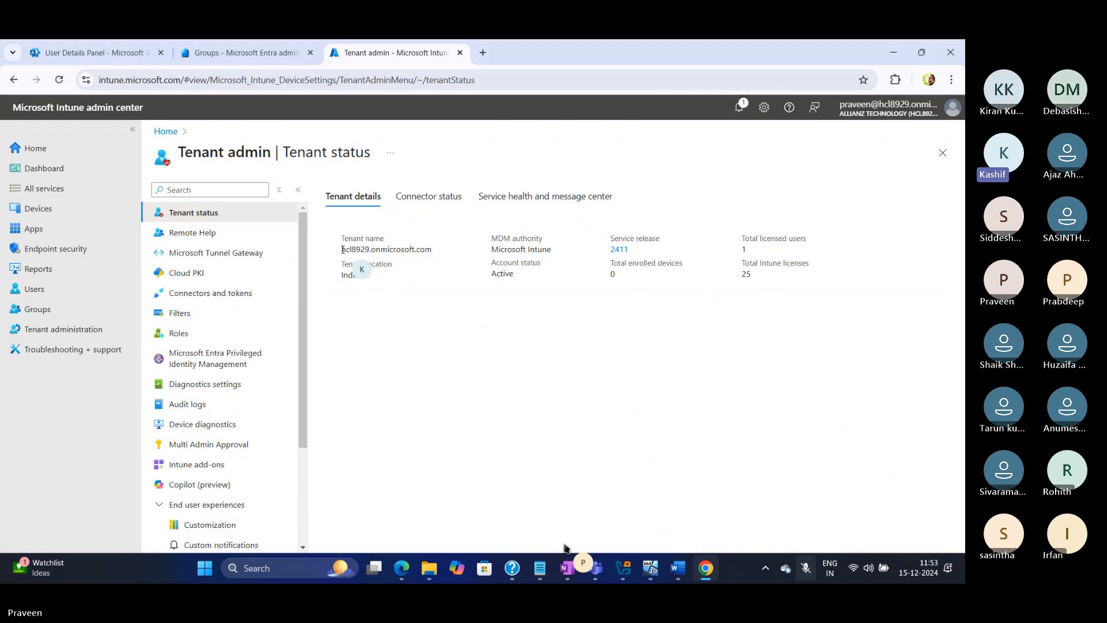
{"action": "left_click_drag", "start_coordinate": [342, 249], "coordinate": [434, 250]}
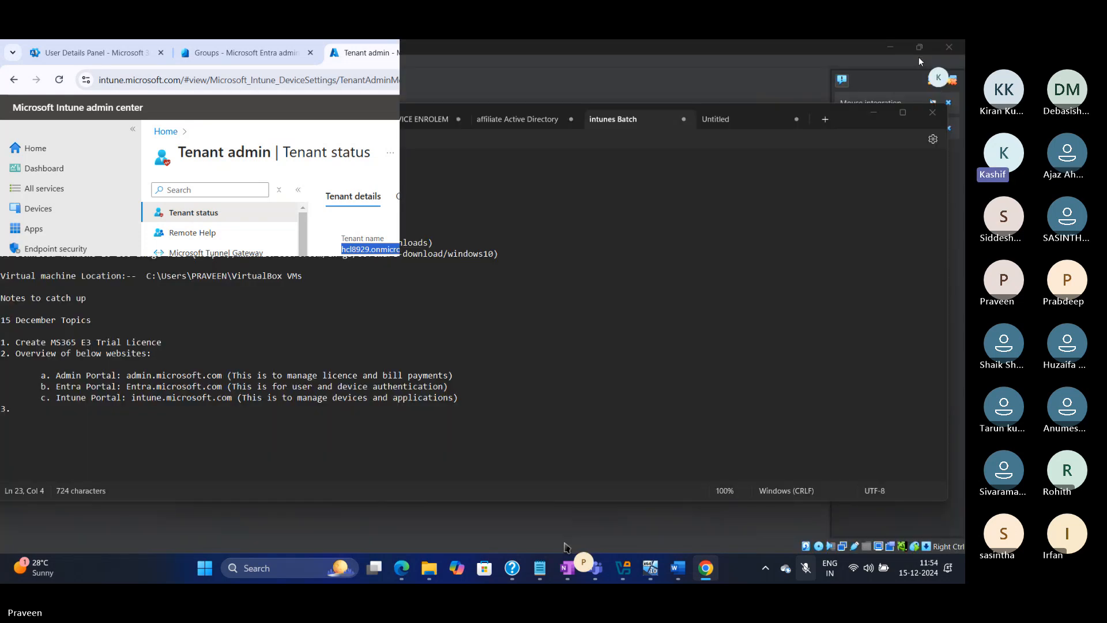
{"action": "left_click", "coordinate": [922, 52]}
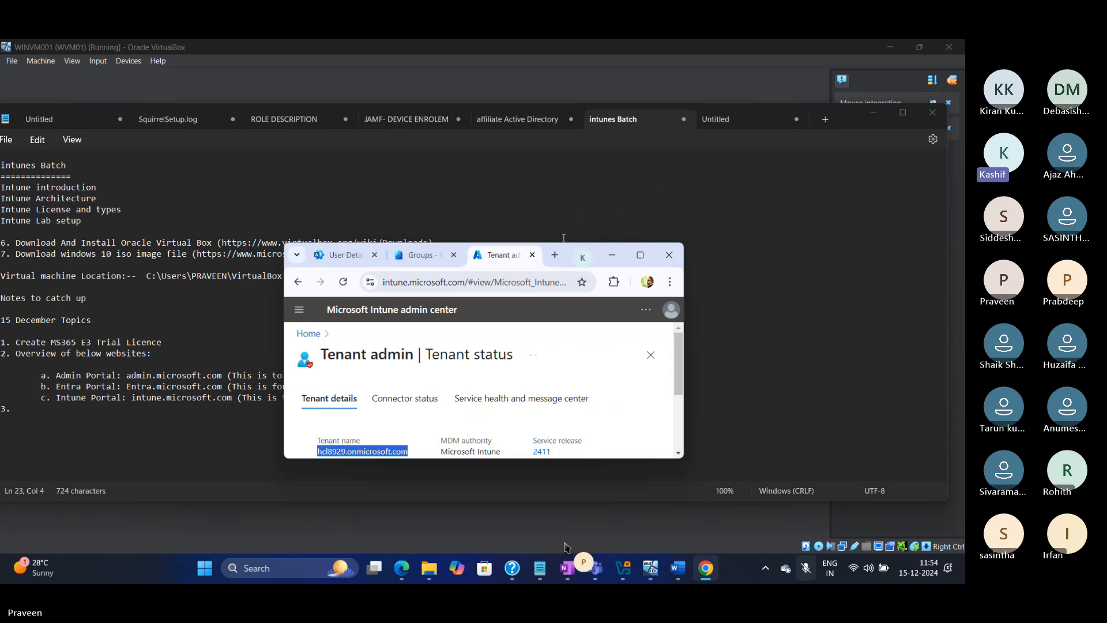
{"action": "left_click", "coordinate": [555, 254]}
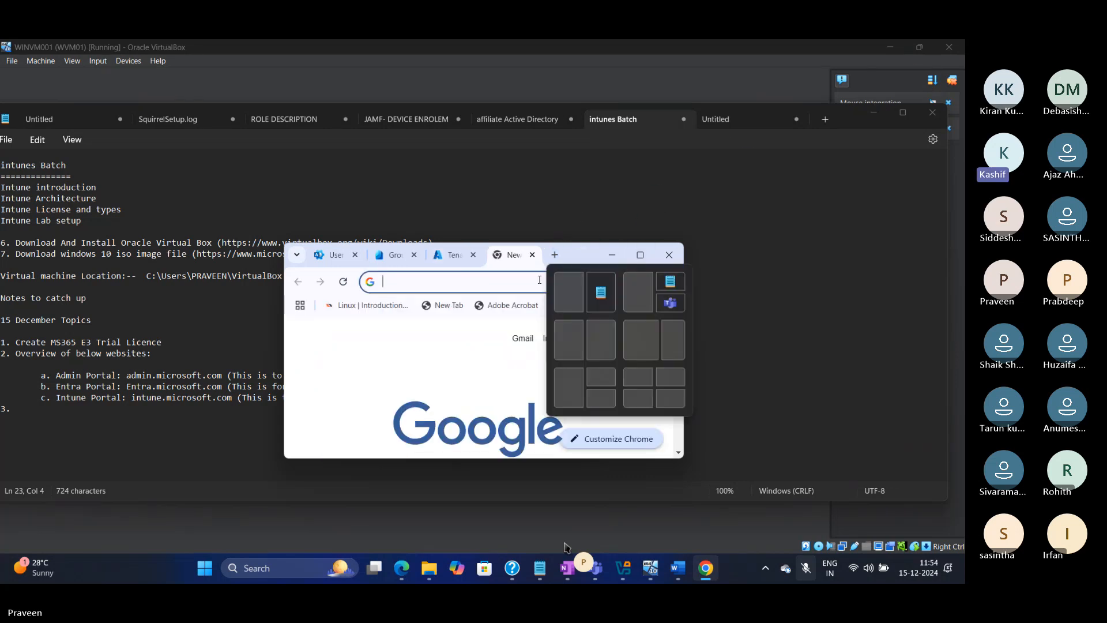
{"action": "left_click", "coordinate": [640, 254]}
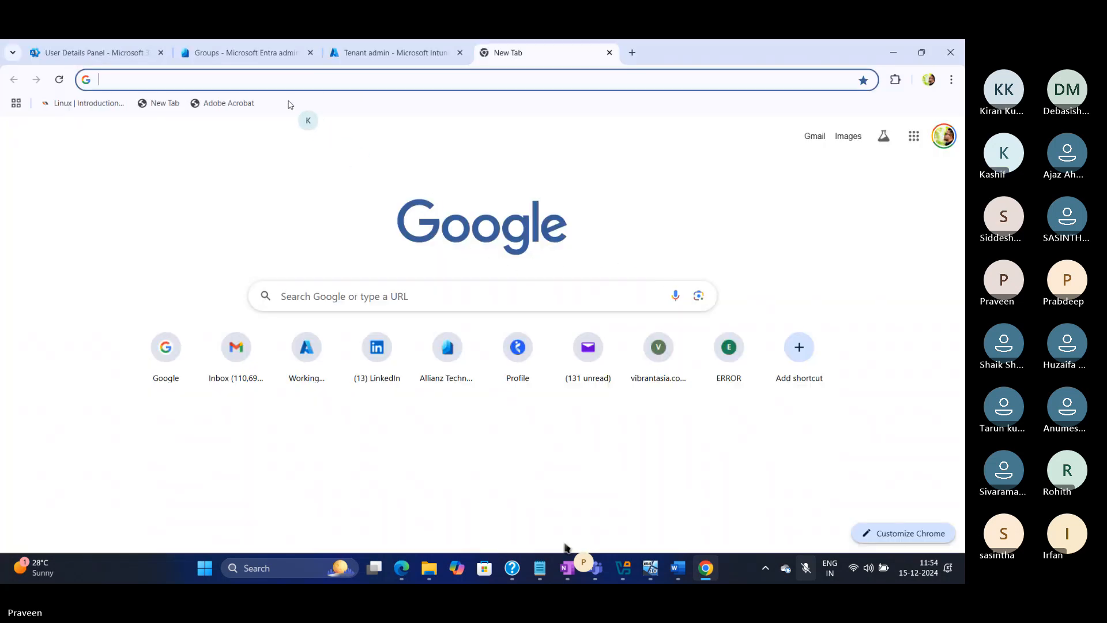
Search Google for godaddy and open the GoDaddy website from the results.
{"action": "type", "text": "godaddy"}
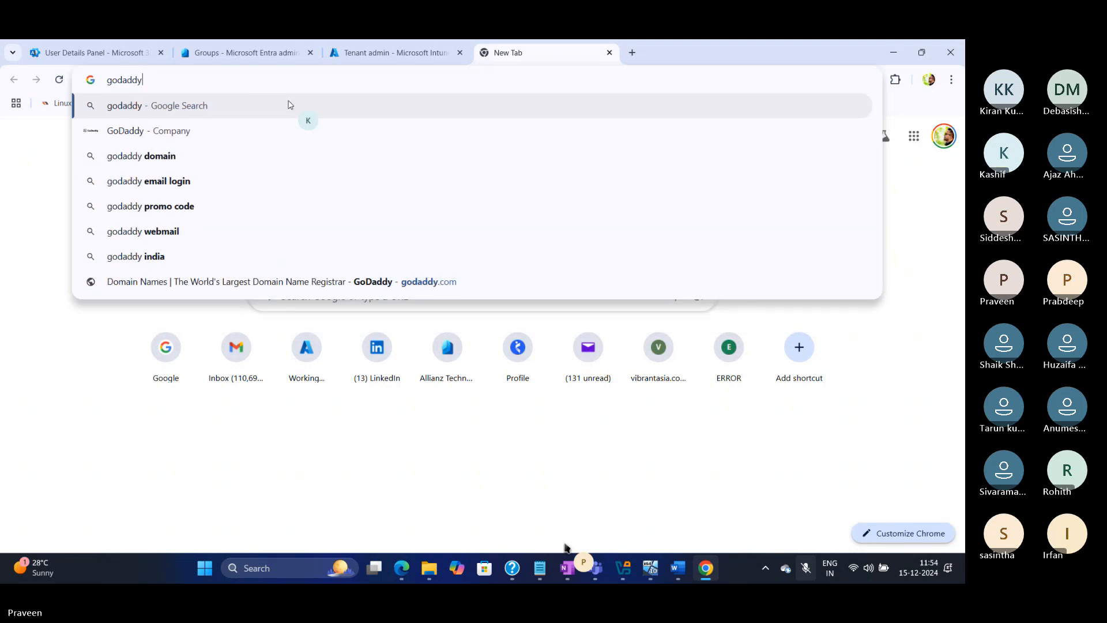
{"action": "key", "text": "Return"}
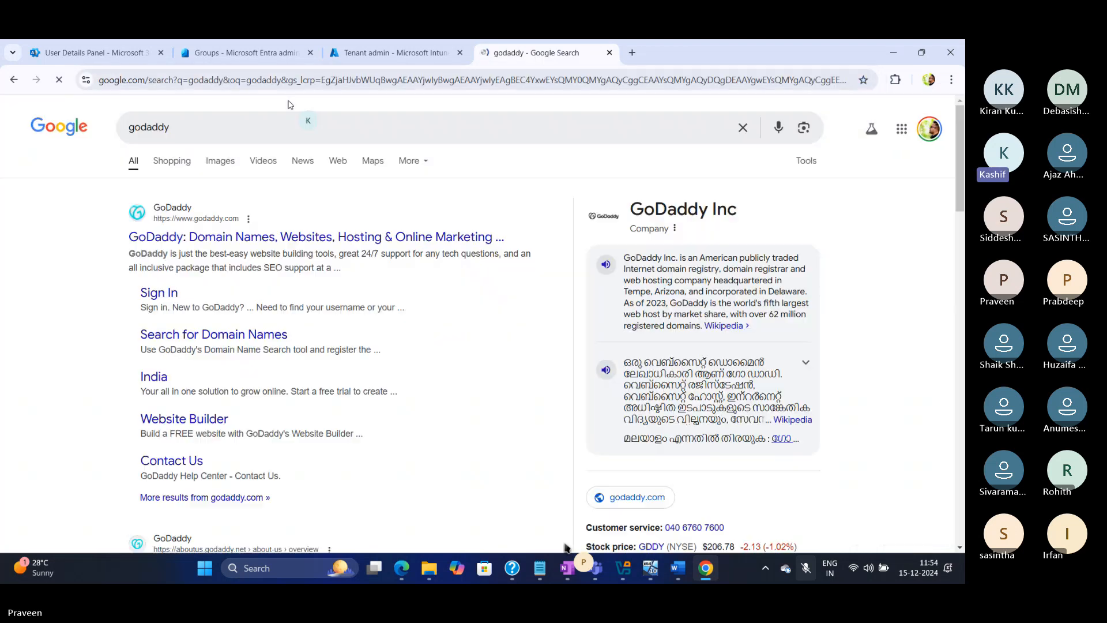
{"action": "left_click", "coordinate": [189, 238]}
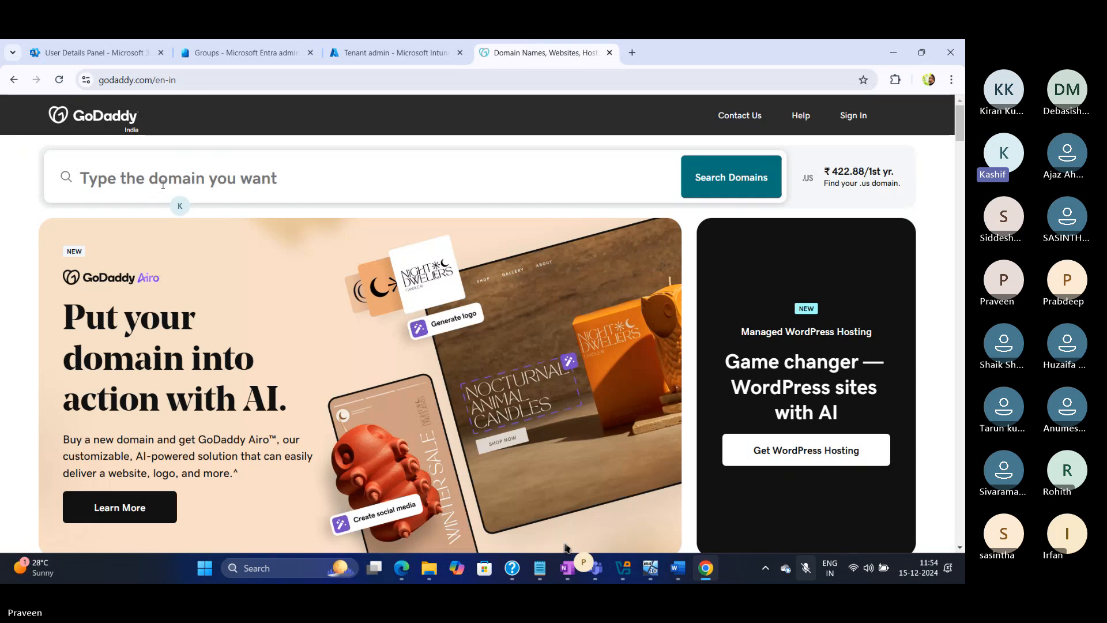
Search GoDaddy for a .com domain consisting of the presenter's first name.
{"action": "left_click", "coordinate": [165, 183]}
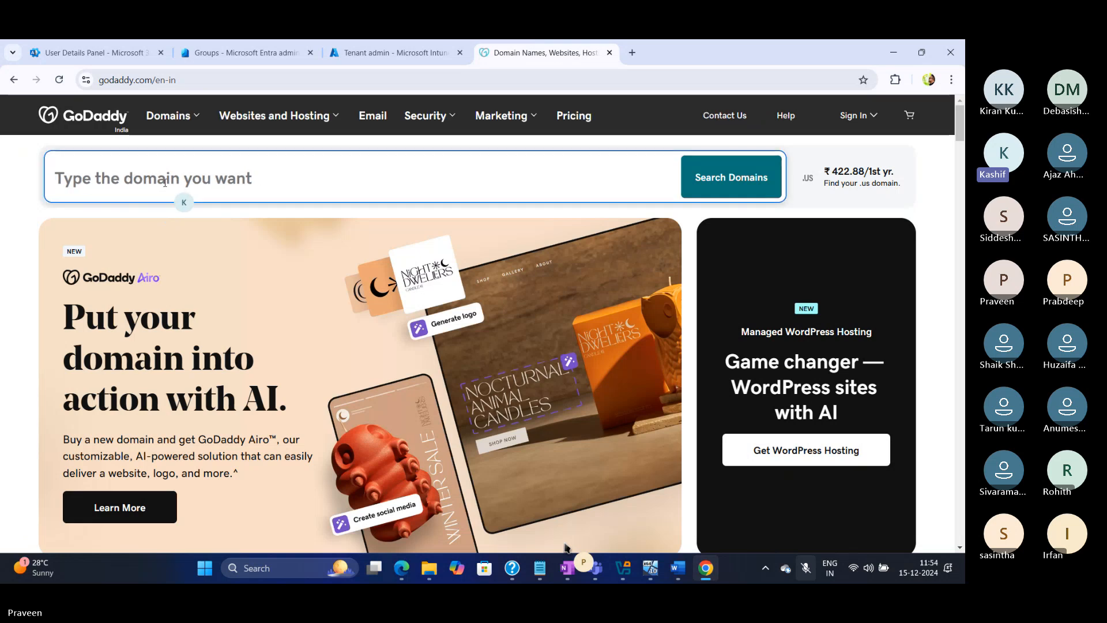
{"action": "type", "text": "kashif.com"}
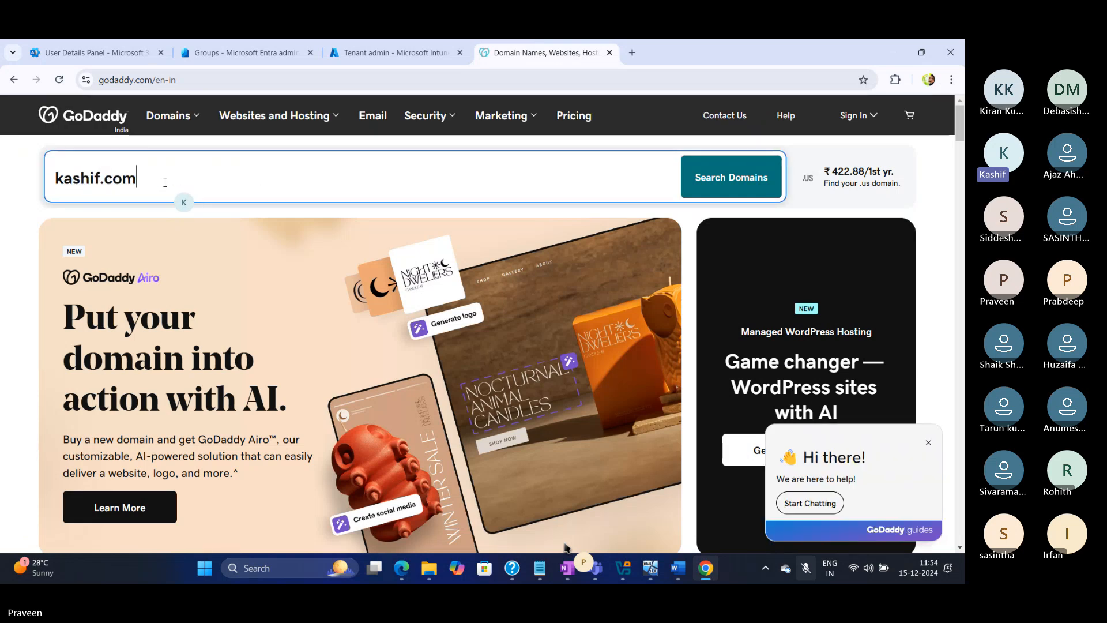
{"action": "key", "text": "Return"}
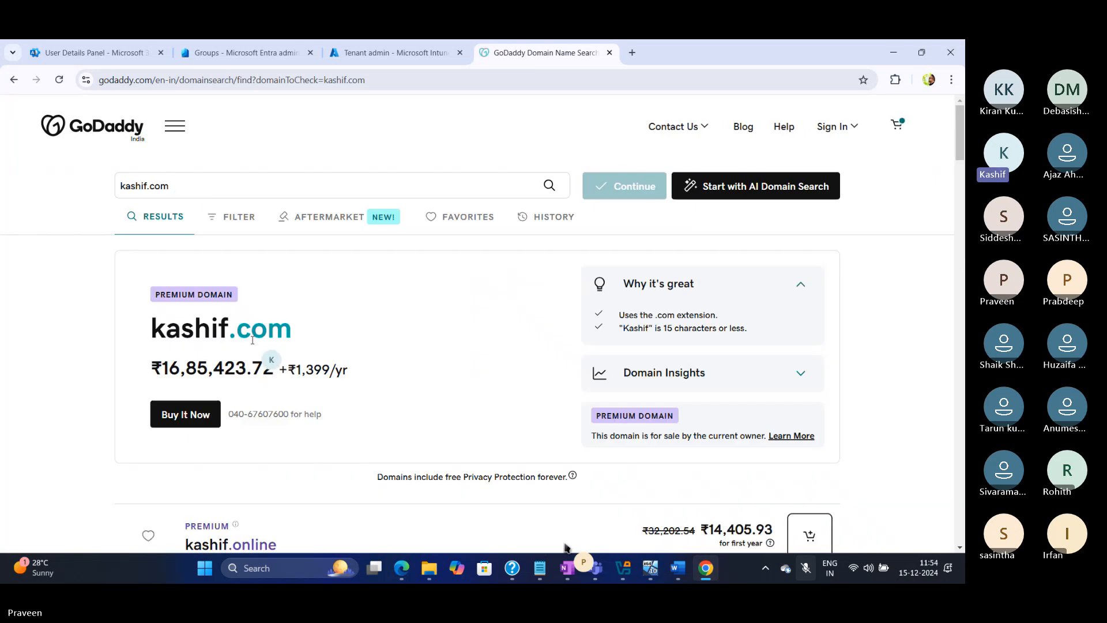
Add the suggested .com domain offered at ₹1 for the first year to the cart and continue to its registration options.
{"action": "scroll", "coordinate": [264, 260], "scroll_direction": "down", "scroll_amount": 3}
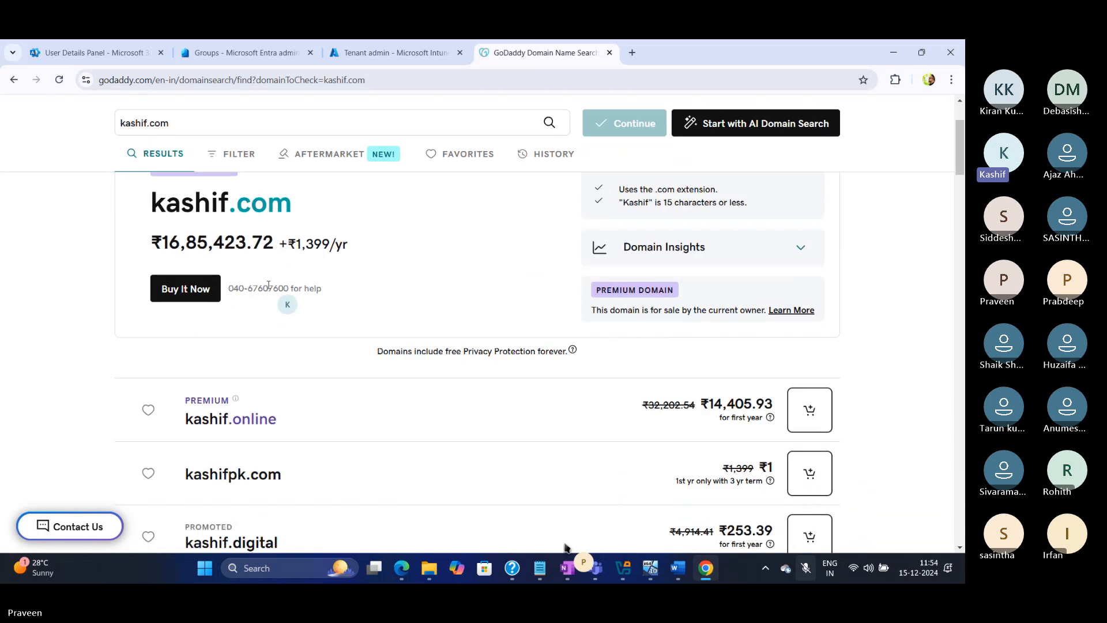
{"action": "scroll", "coordinate": [268, 294], "scroll_direction": "down", "scroll_amount": 1}
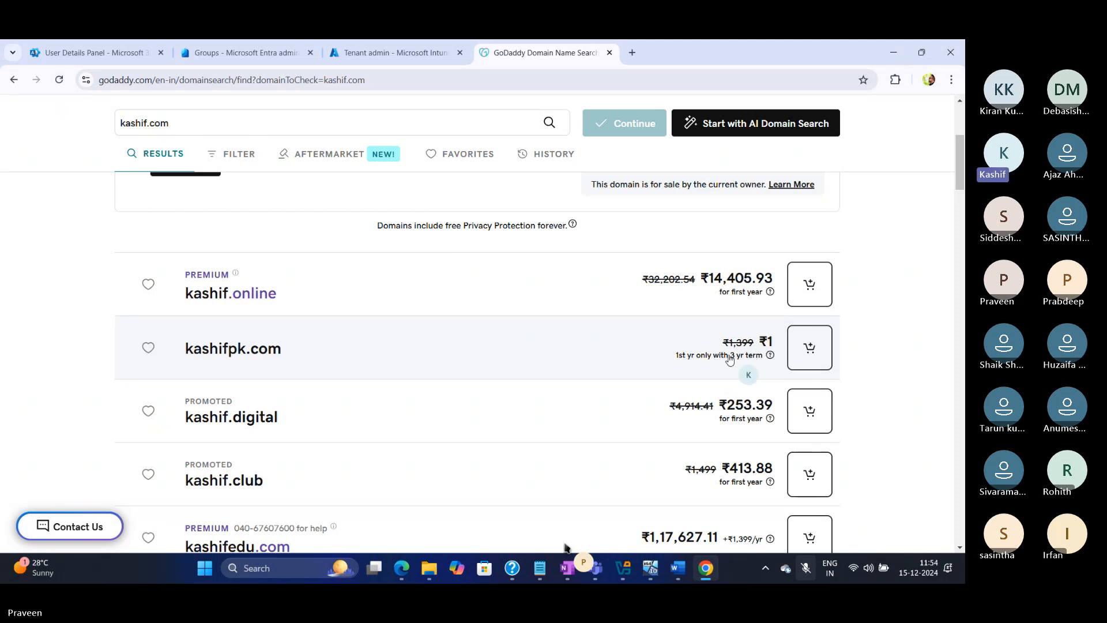
{"action": "left_click", "coordinate": [810, 349]}
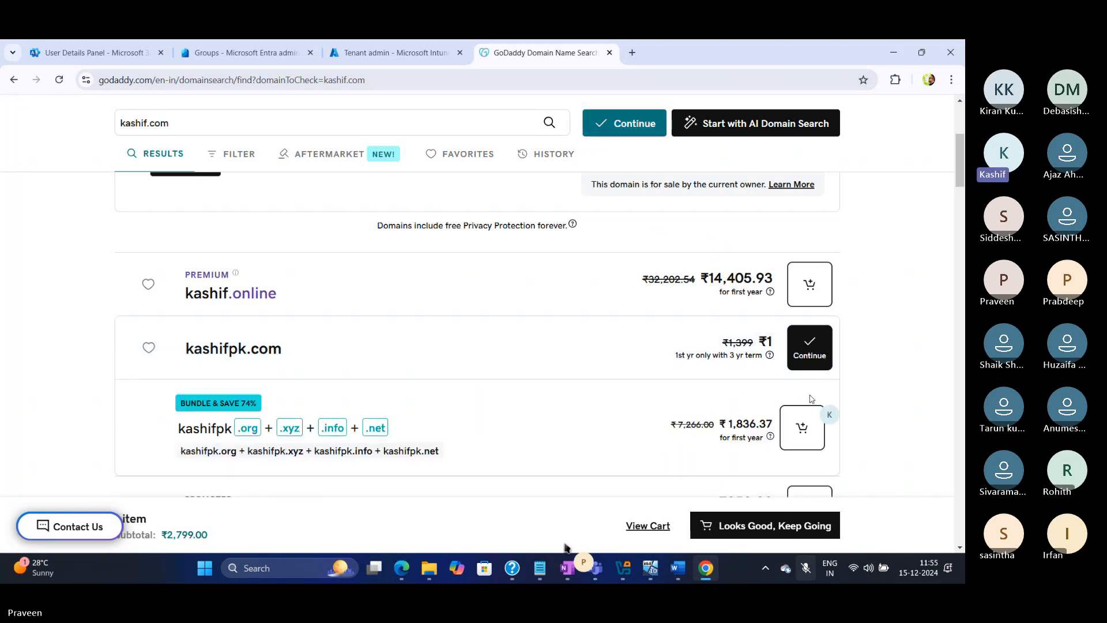
{"action": "left_click", "coordinate": [807, 356]}
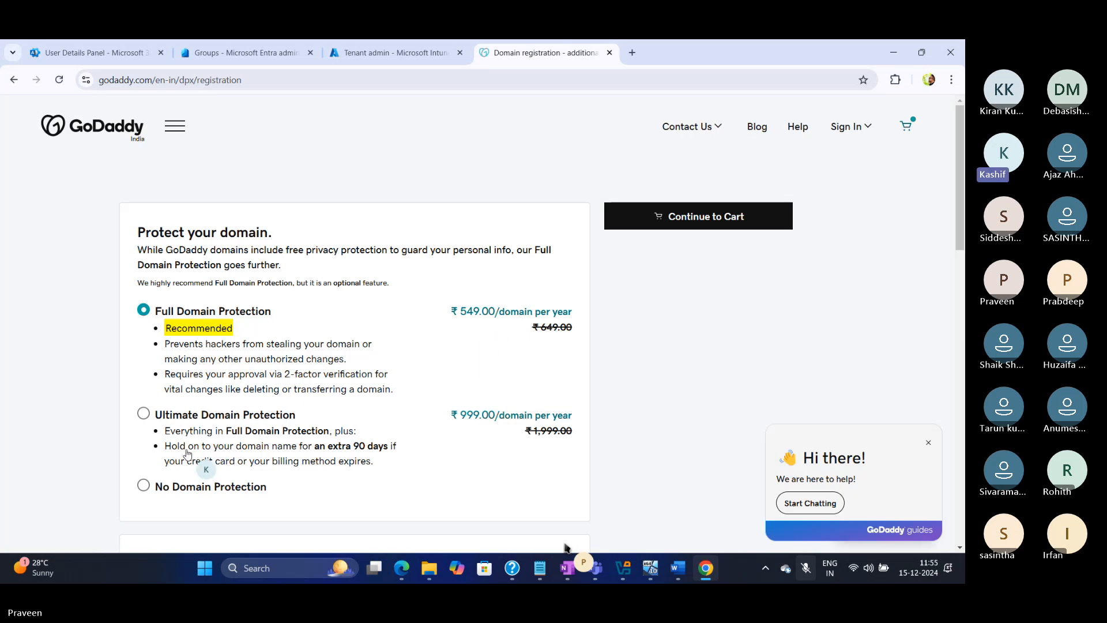
Choose No Domain Protection for the .com domain and continue to the cart.
{"action": "scroll", "coordinate": [147, 487], "scroll_direction": "down", "scroll_amount": 1}
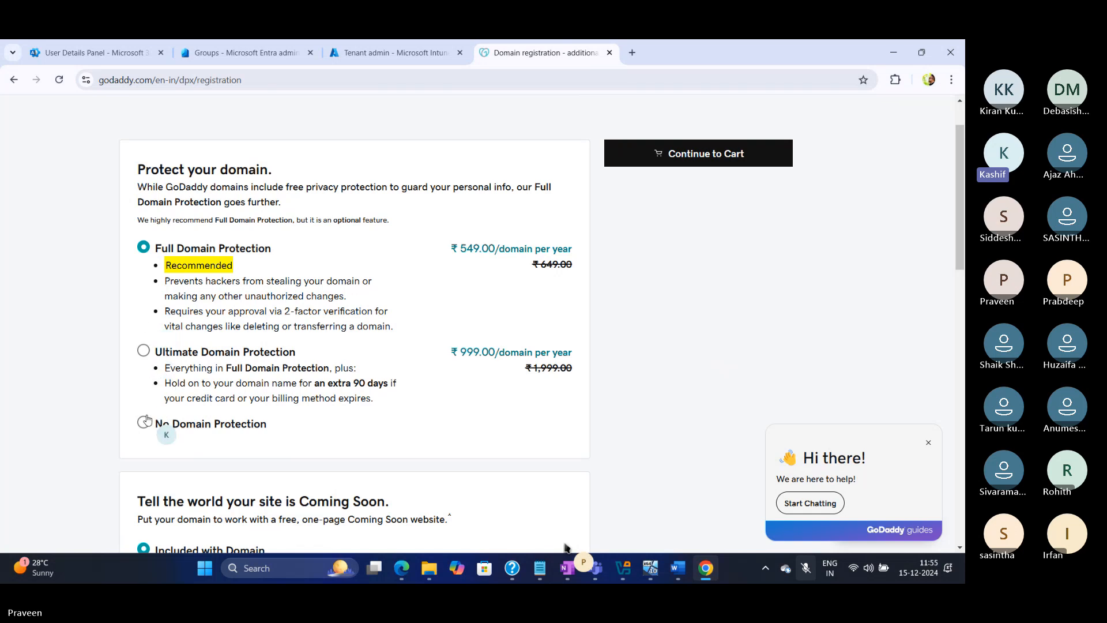
{"action": "scroll", "coordinate": [145, 435], "scroll_direction": "down", "scroll_amount": 1}
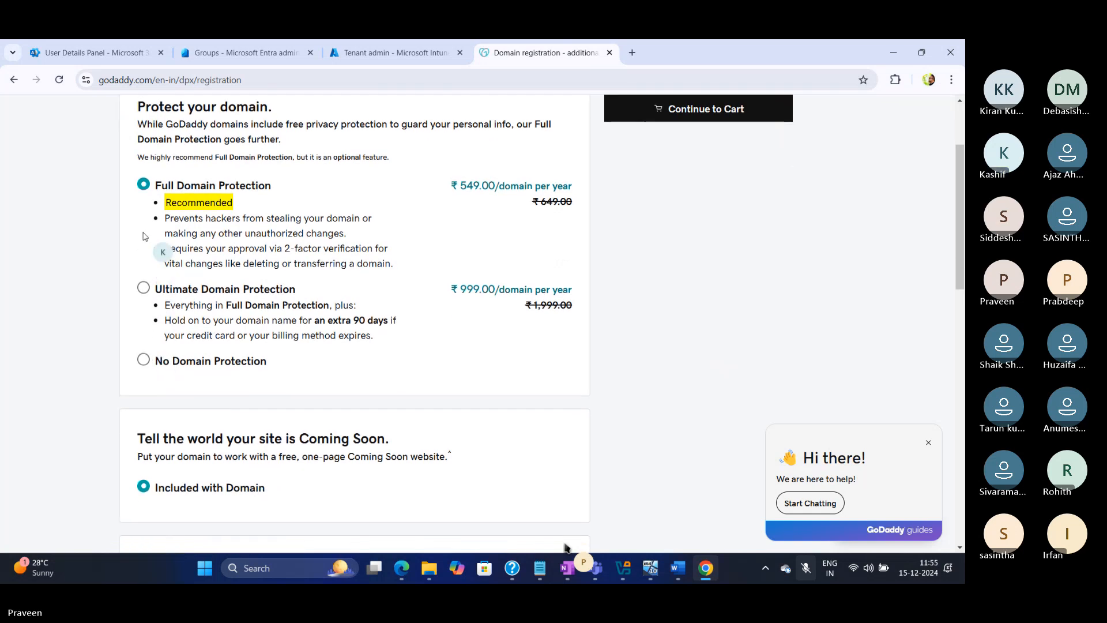
{"action": "left_click", "coordinate": [143, 362]}
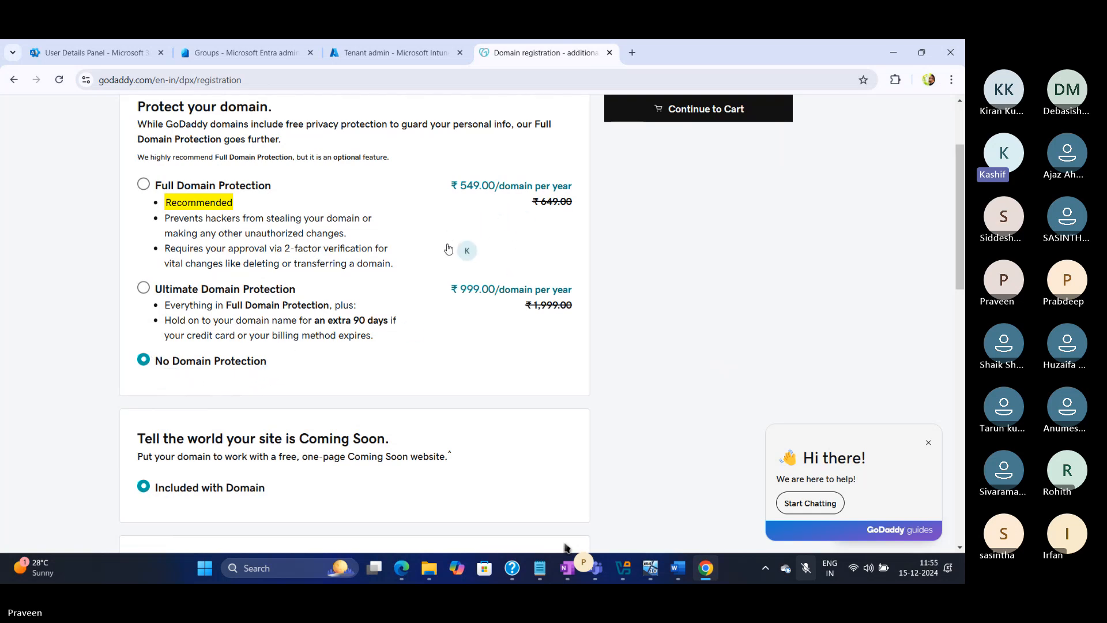
{"action": "scroll", "coordinate": [346, 410], "scroll_direction": "up", "scroll_amount": 2}
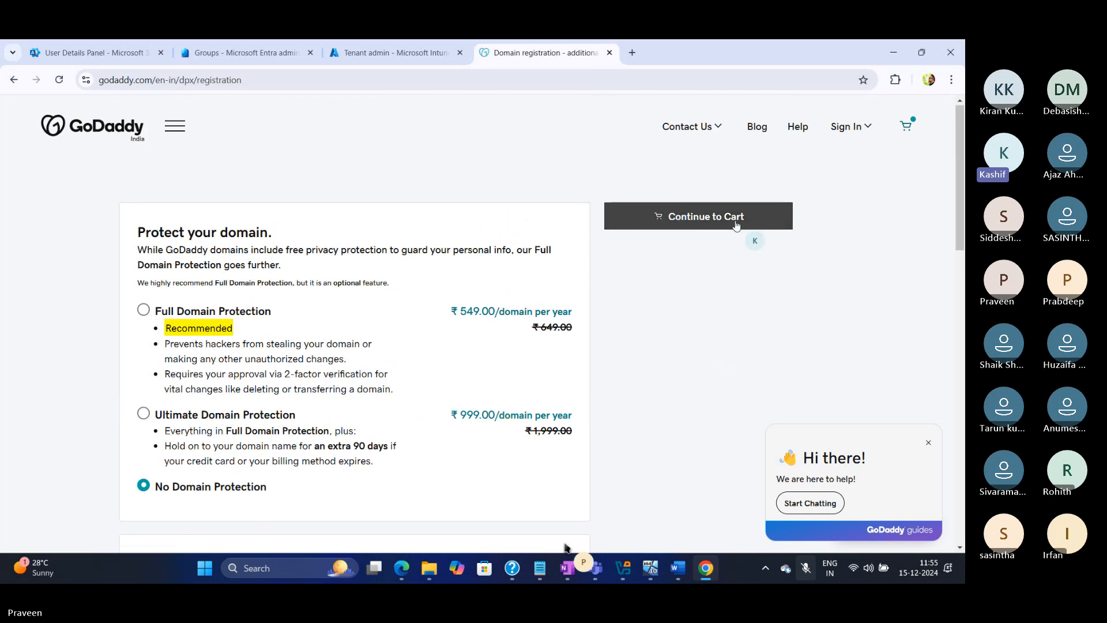
{"action": "left_click", "coordinate": [700, 225]}
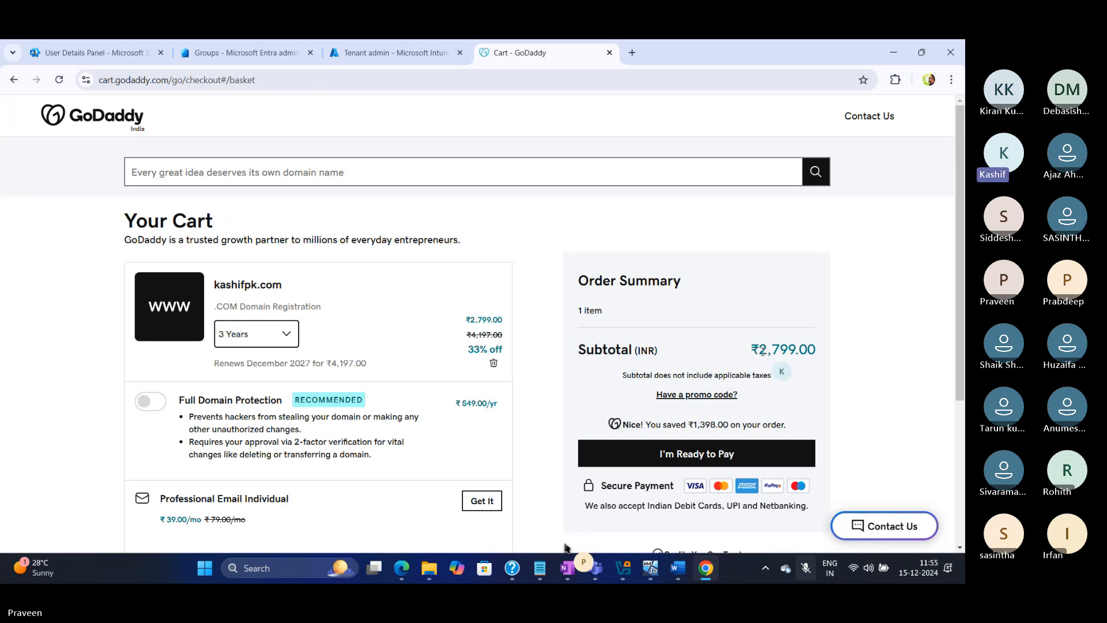
Highlight the cart subtotal, then set the .com domain's registration term to 1 Year and look over the cart.
{"action": "left_click_drag", "start_coordinate": [762, 350], "coordinate": [799, 349]}
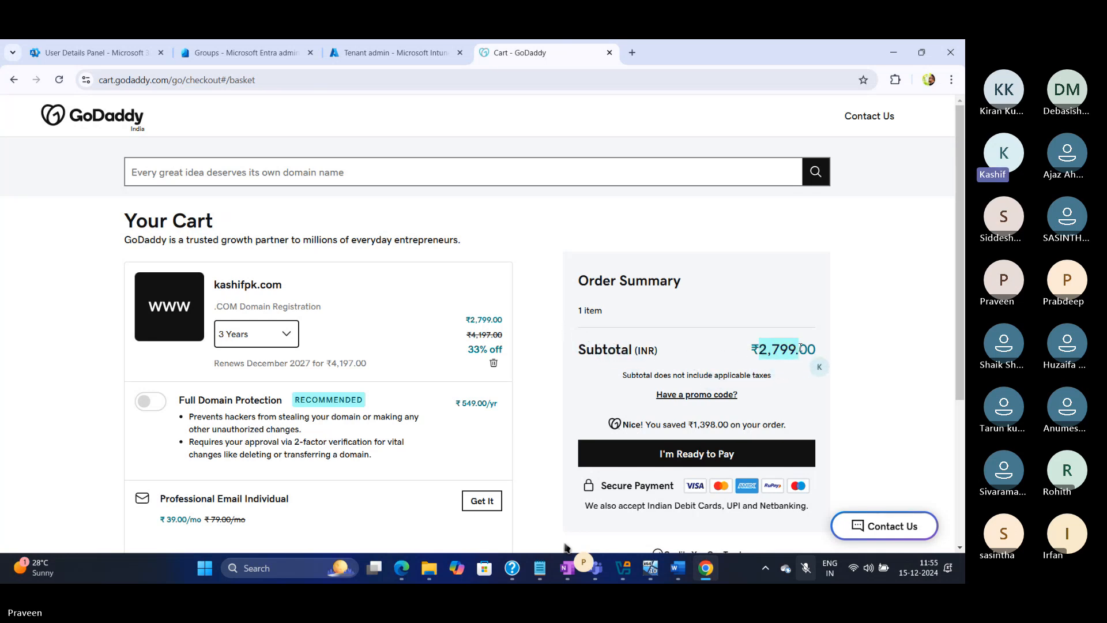
{"action": "left_click", "coordinate": [241, 334]}
{"action": "left_click", "coordinate": [241, 360]}
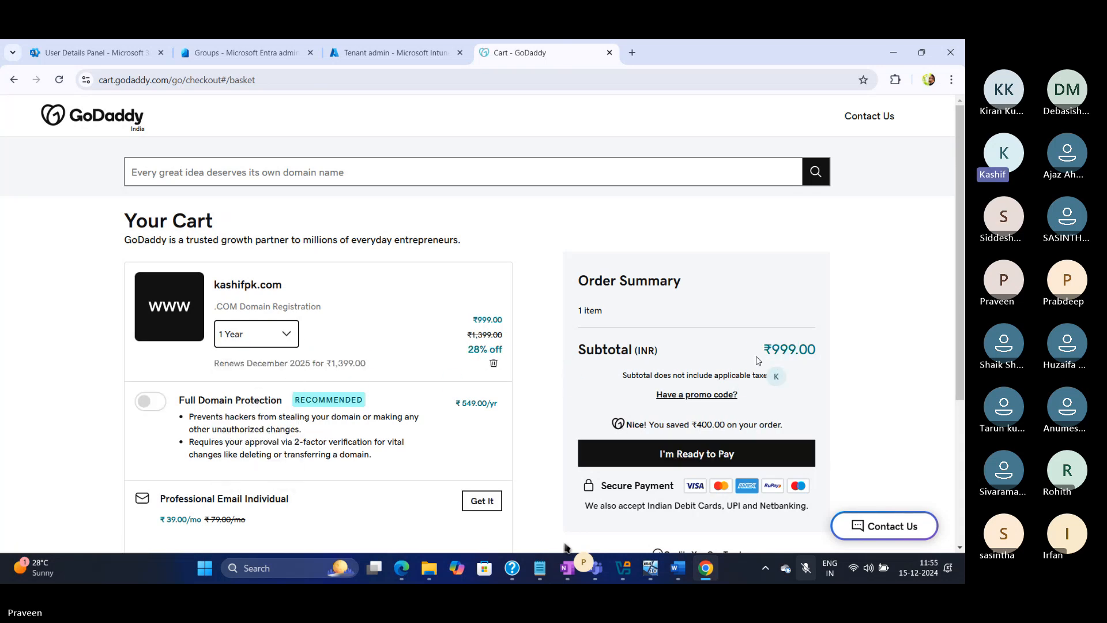
{"action": "scroll", "coordinate": [758, 356], "scroll_direction": "down", "scroll_amount": 2}
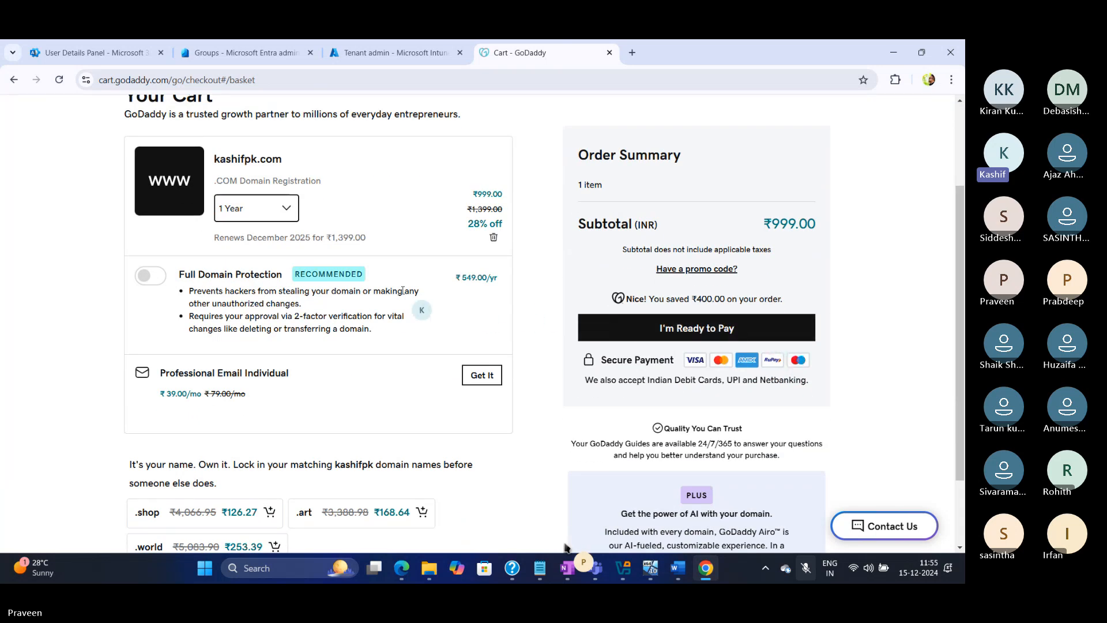
{"action": "scroll", "coordinate": [400, 294], "scroll_direction": "down", "scroll_amount": 2}
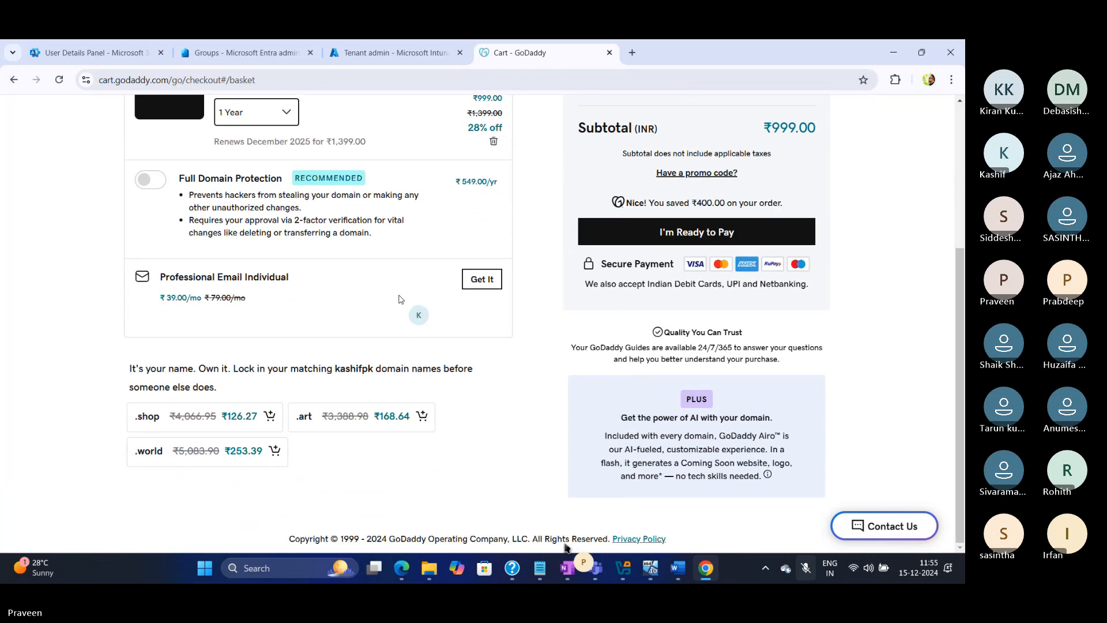
{"action": "scroll", "coordinate": [399, 299], "scroll_direction": "up", "scroll_amount": 4}
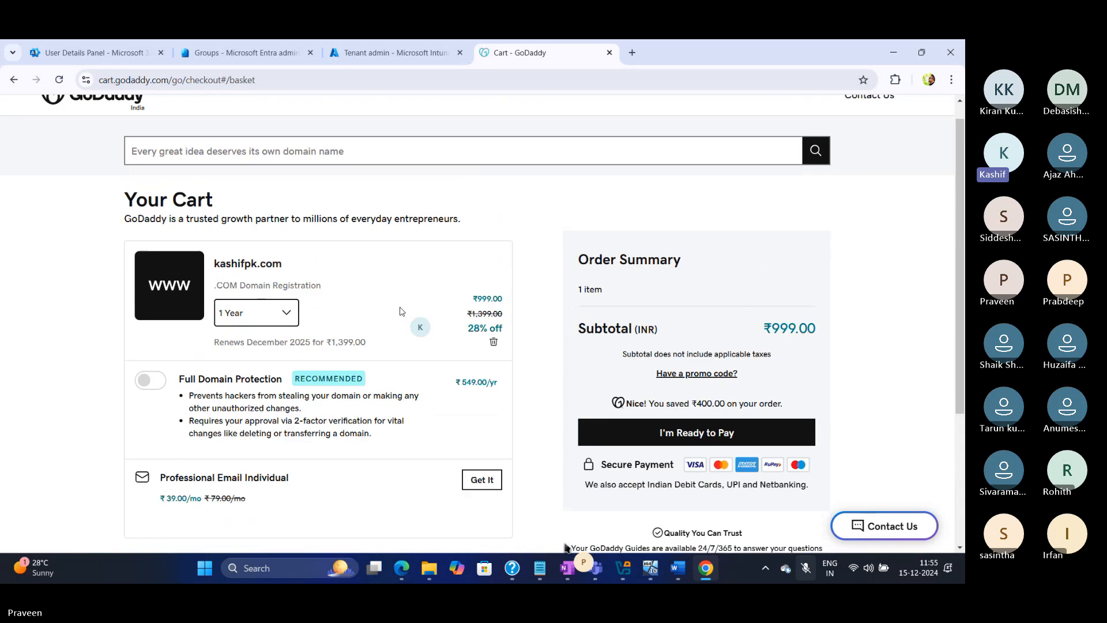
Return to the domain search results, add the promoted .digital domain with No Domain Protection, and continue to the cart.
{"action": "left_click", "coordinate": [12, 80]}
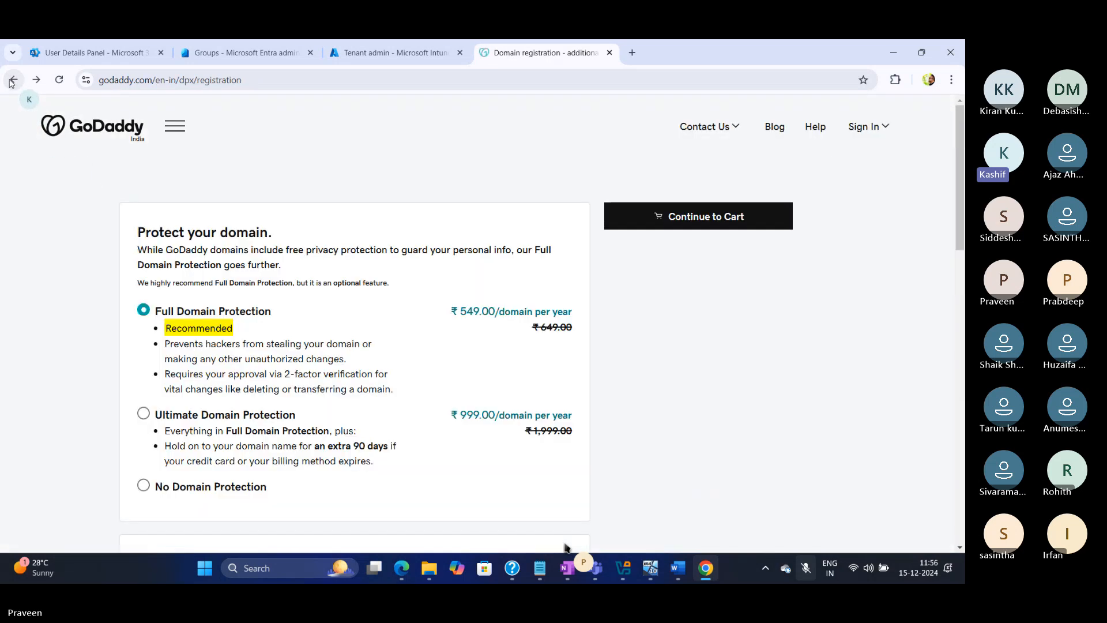
{"action": "left_click", "coordinate": [11, 81]}
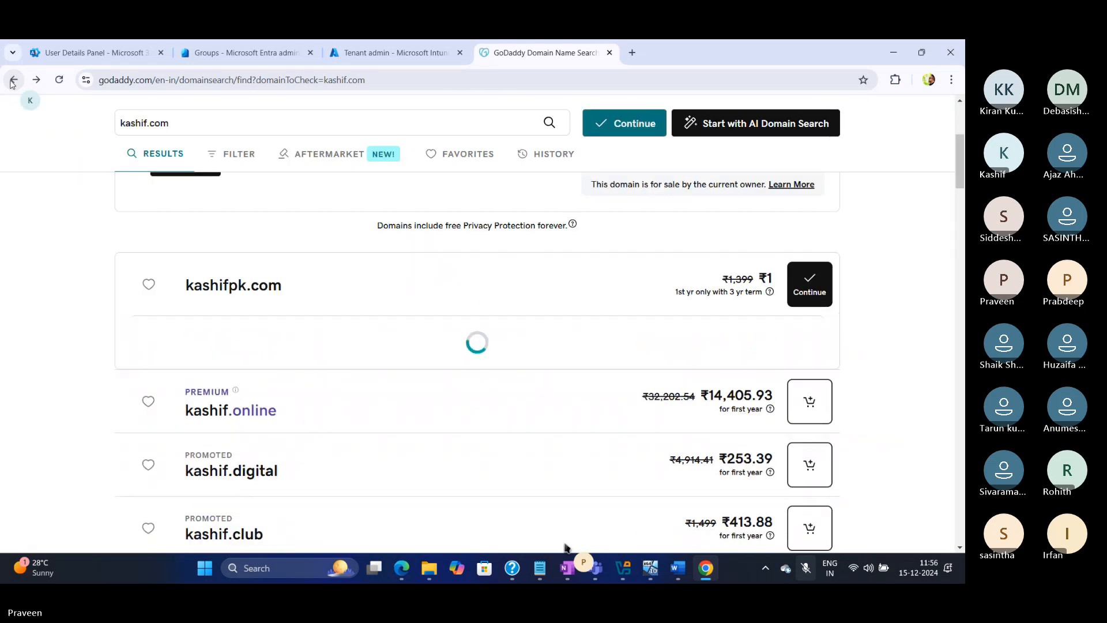
{"action": "scroll", "coordinate": [387, 314], "scroll_direction": "down", "scroll_amount": 1}
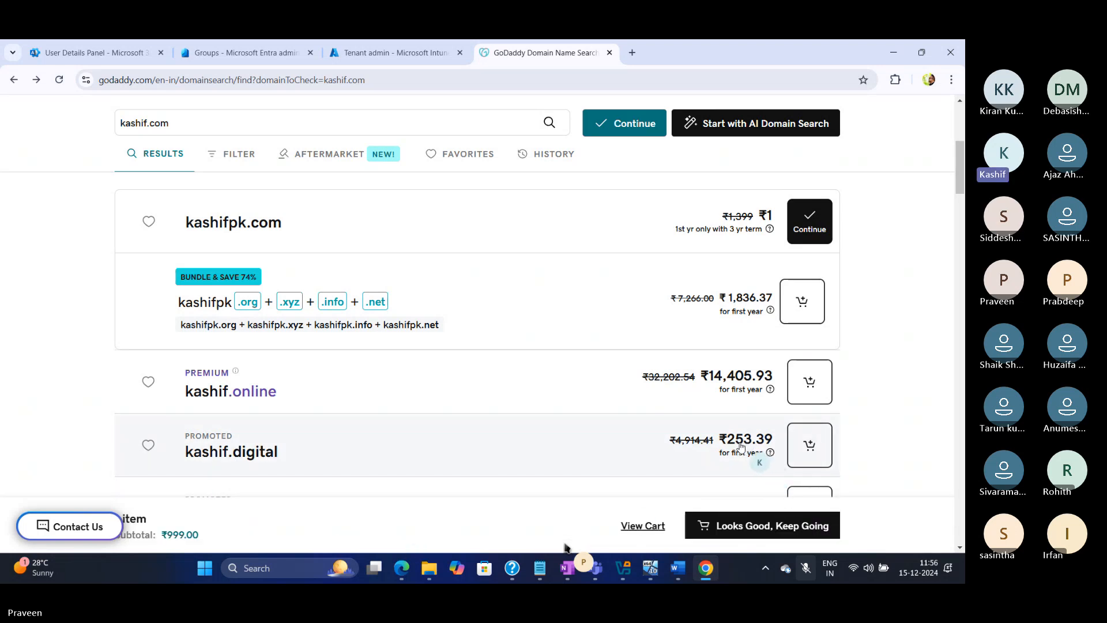
{"action": "left_click", "coordinate": [813, 449]}
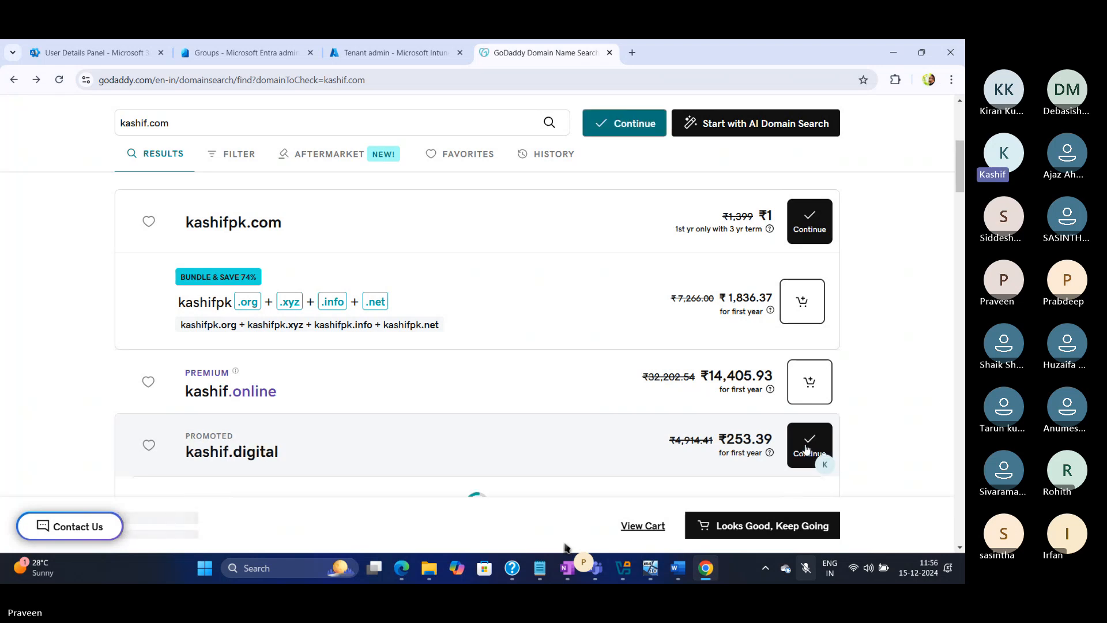
{"action": "left_click", "coordinate": [809, 449]}
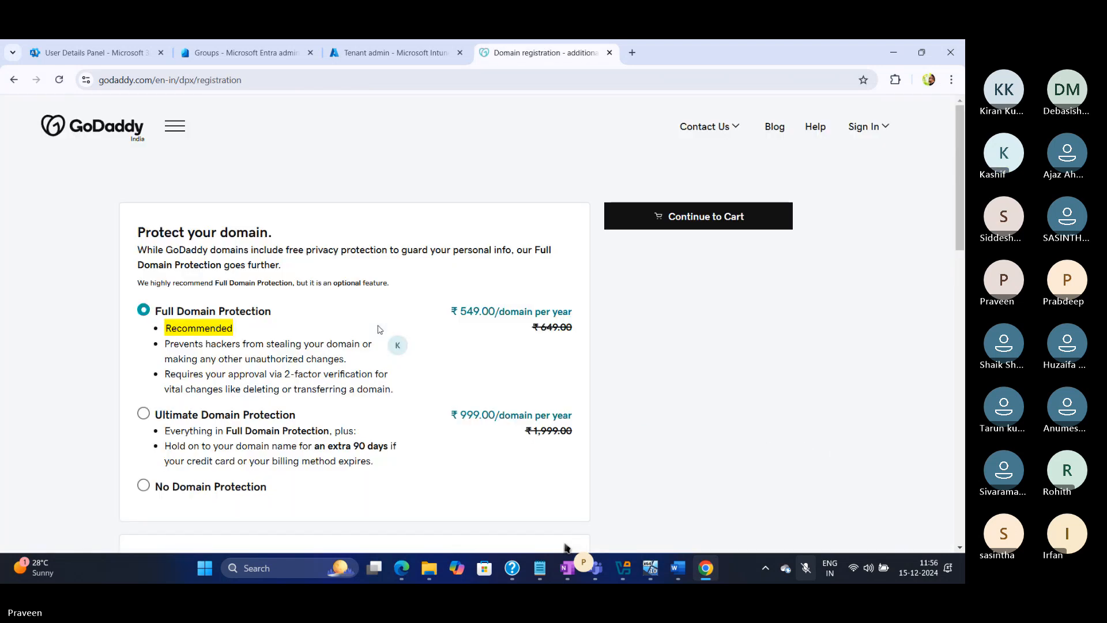
{"action": "left_click", "coordinate": [145, 486]}
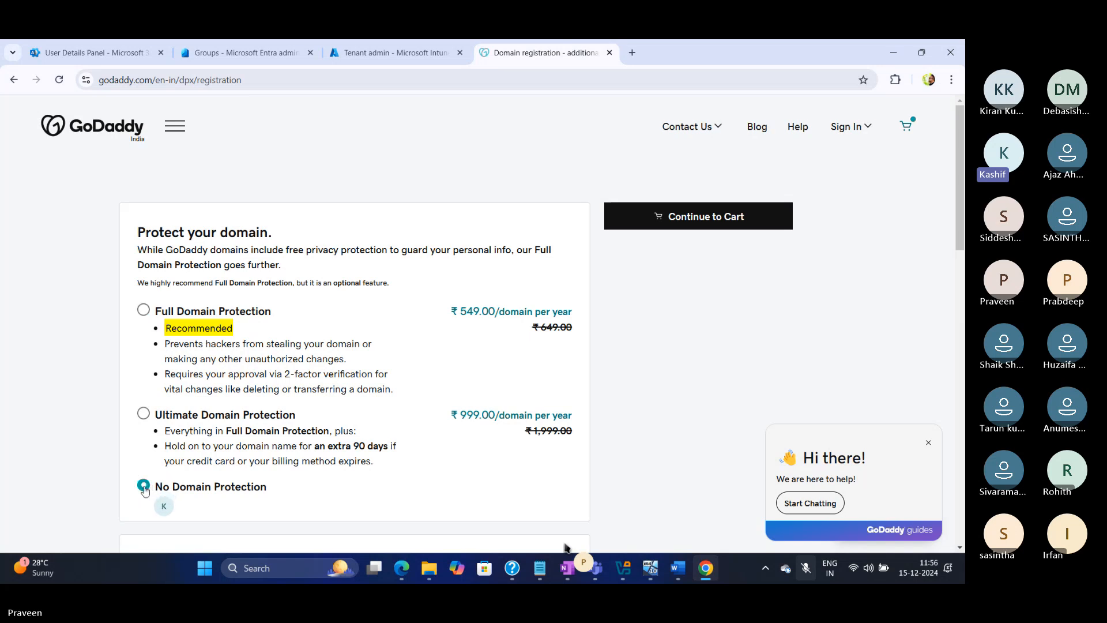
{"action": "left_click", "coordinate": [678, 222]}
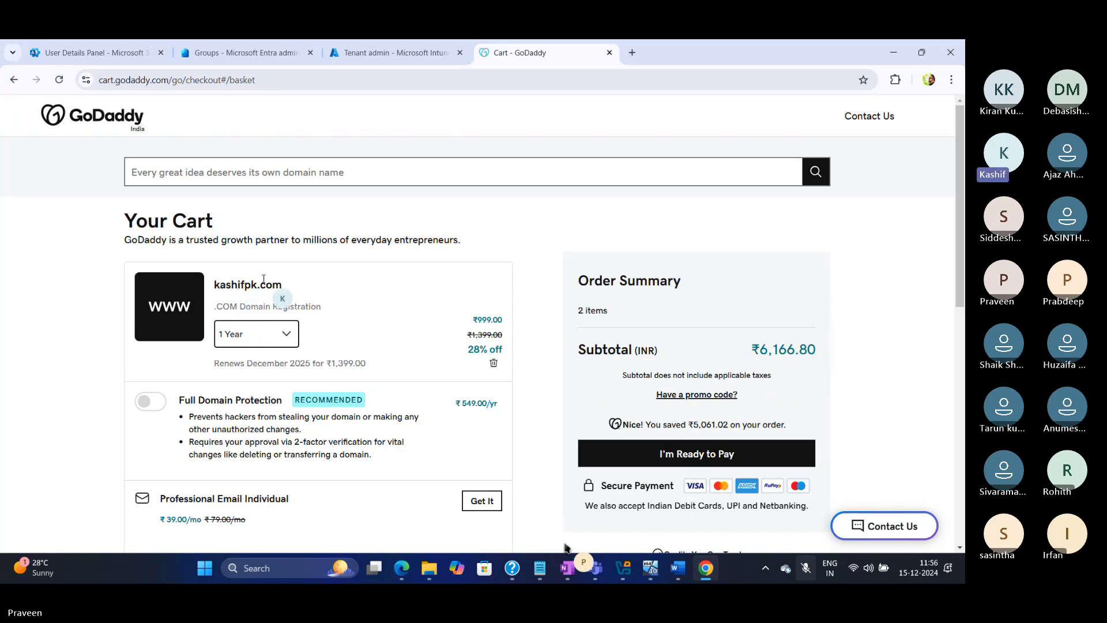
Remove the .com domain from the cart and set the .digital domain's registration term to 1 Year.
{"action": "left_click", "coordinate": [494, 362]}
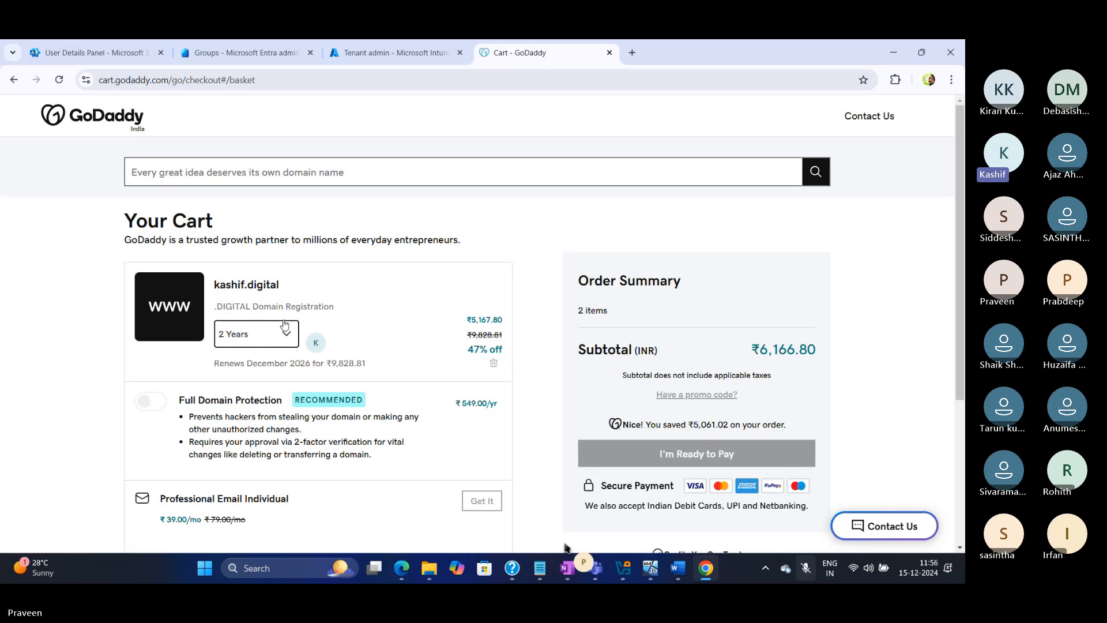
{"action": "left_click", "coordinate": [251, 335]}
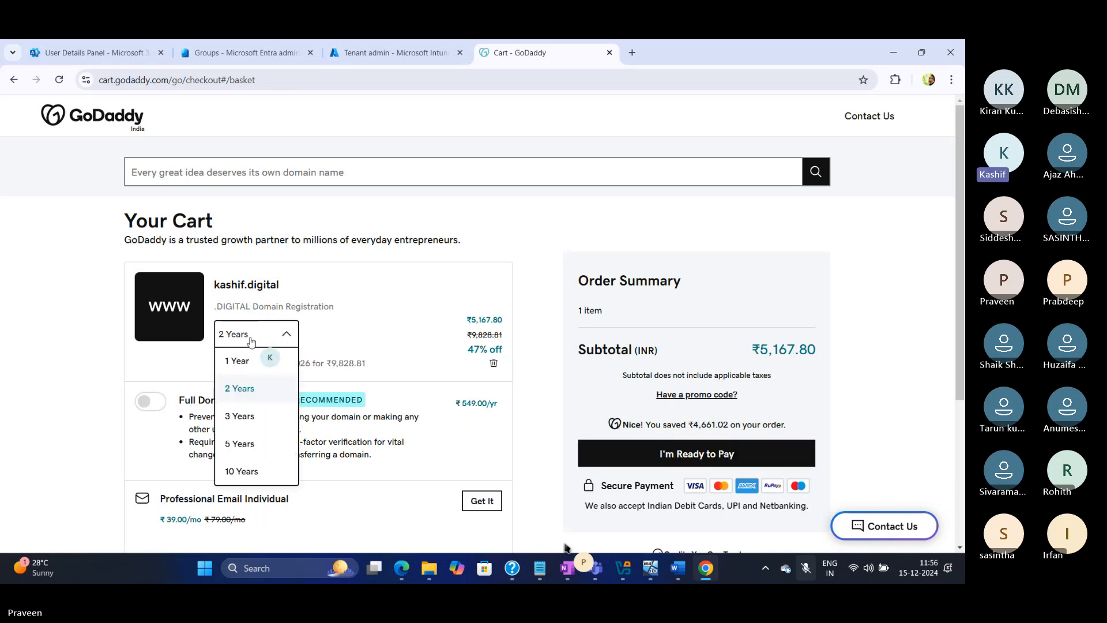
{"action": "left_click", "coordinate": [242, 361]}
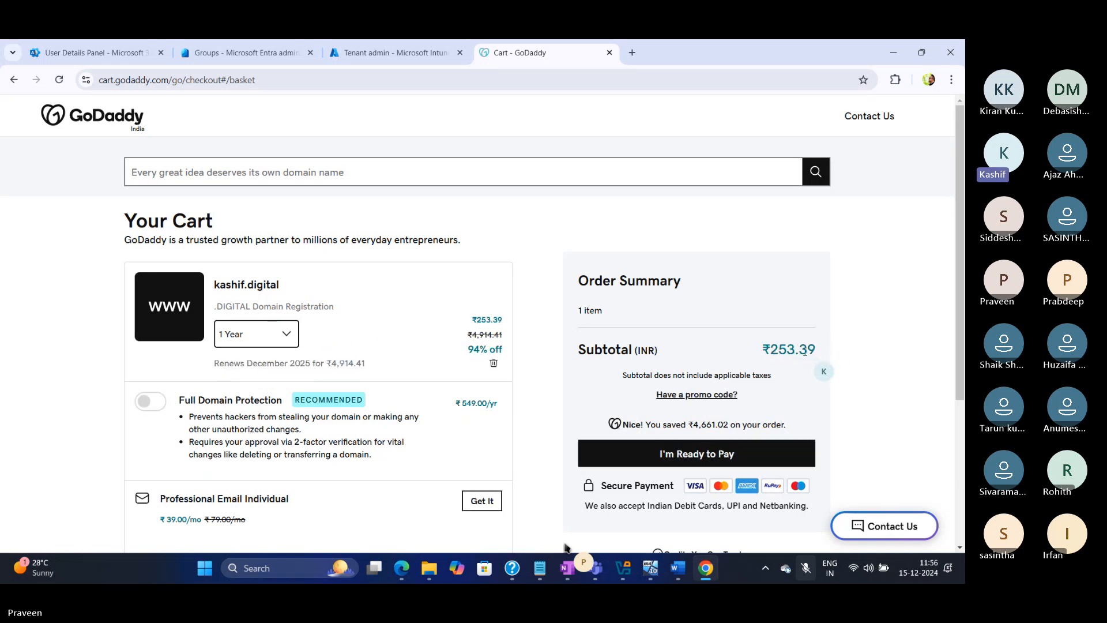
Look over the .digital domain's cart page and highlight the order subtotal and its tax note.
{"action": "scroll", "coordinate": [805, 352], "scroll_direction": "down", "scroll_amount": 2}
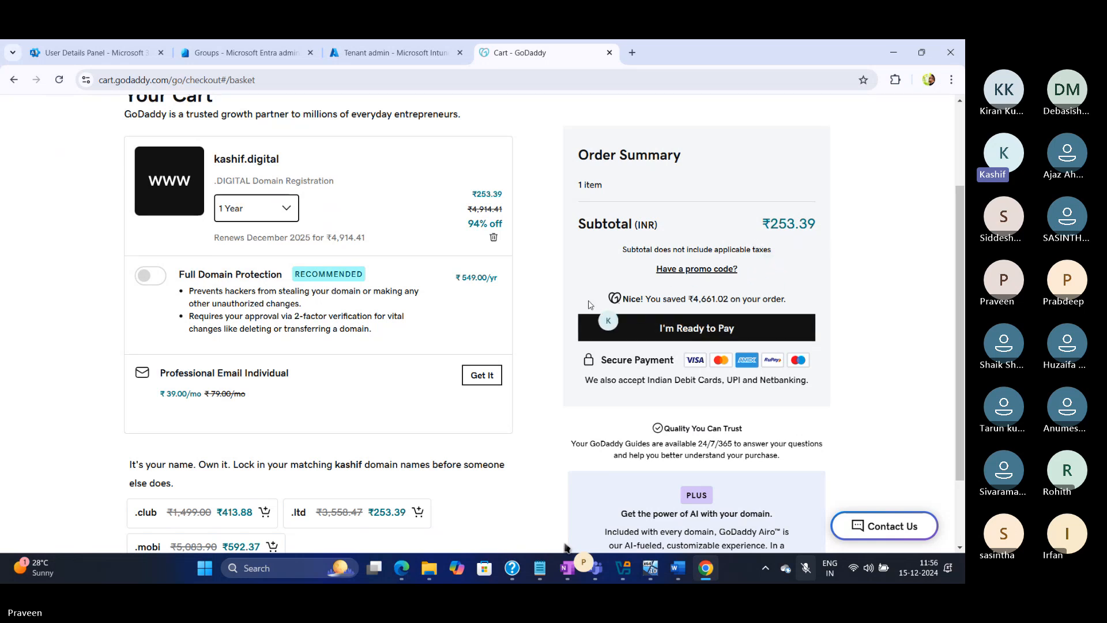
{"action": "scroll", "coordinate": [530, 346], "scroll_direction": "down", "scroll_amount": 1}
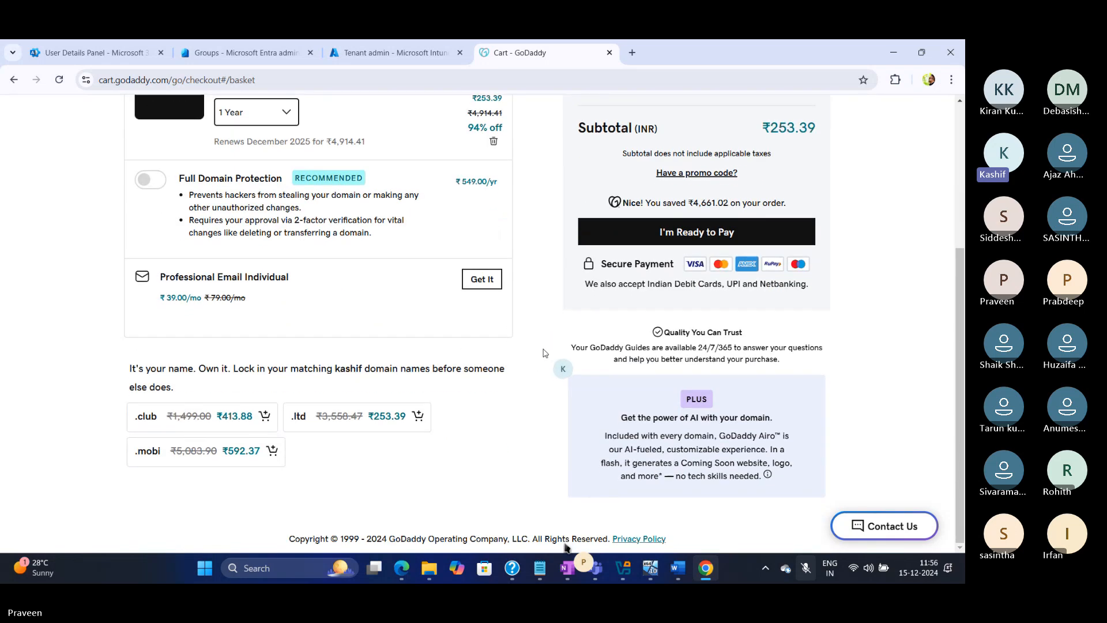
{"action": "scroll", "coordinate": [545, 353], "scroll_direction": "up", "scroll_amount": 3}
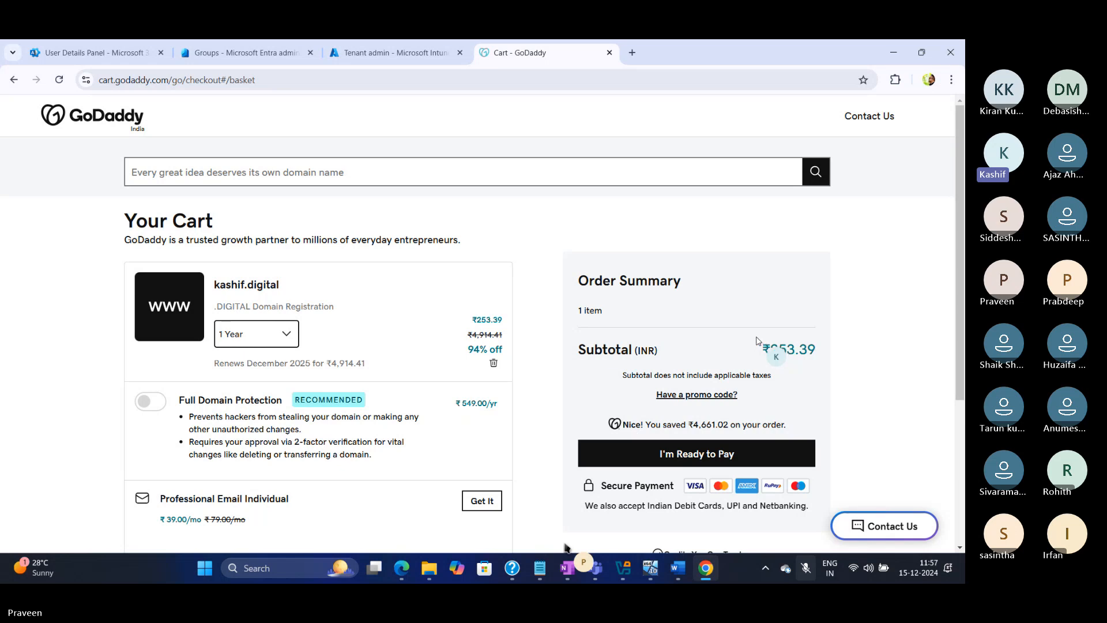
{"action": "left_click_drag", "start_coordinate": [760, 342], "coordinate": [820, 364]}
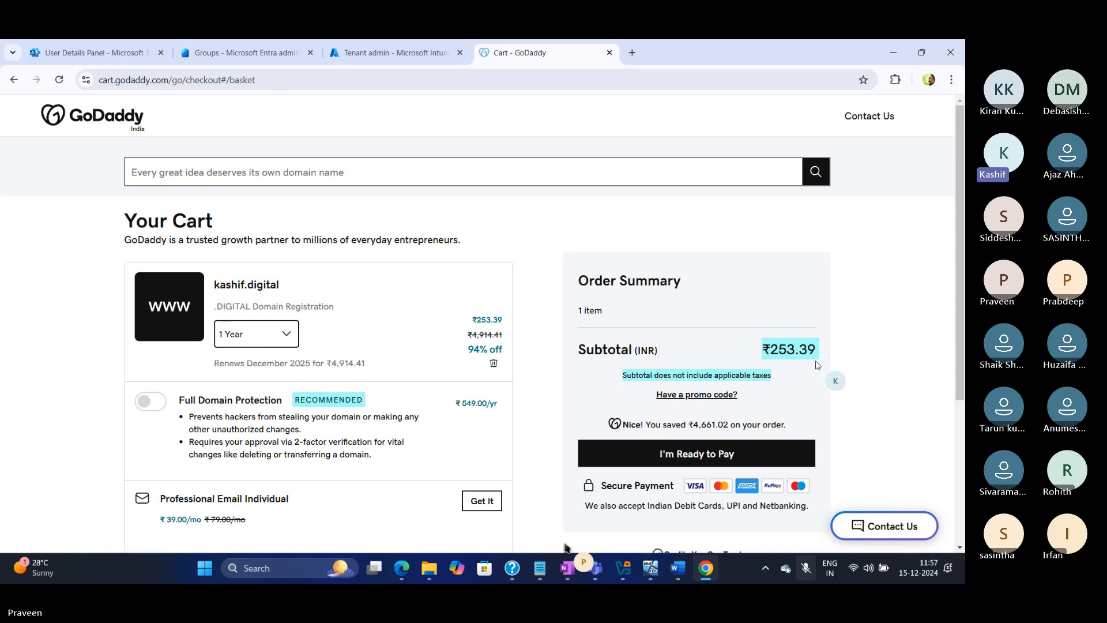
{"action": "left_click", "coordinate": [819, 365]}
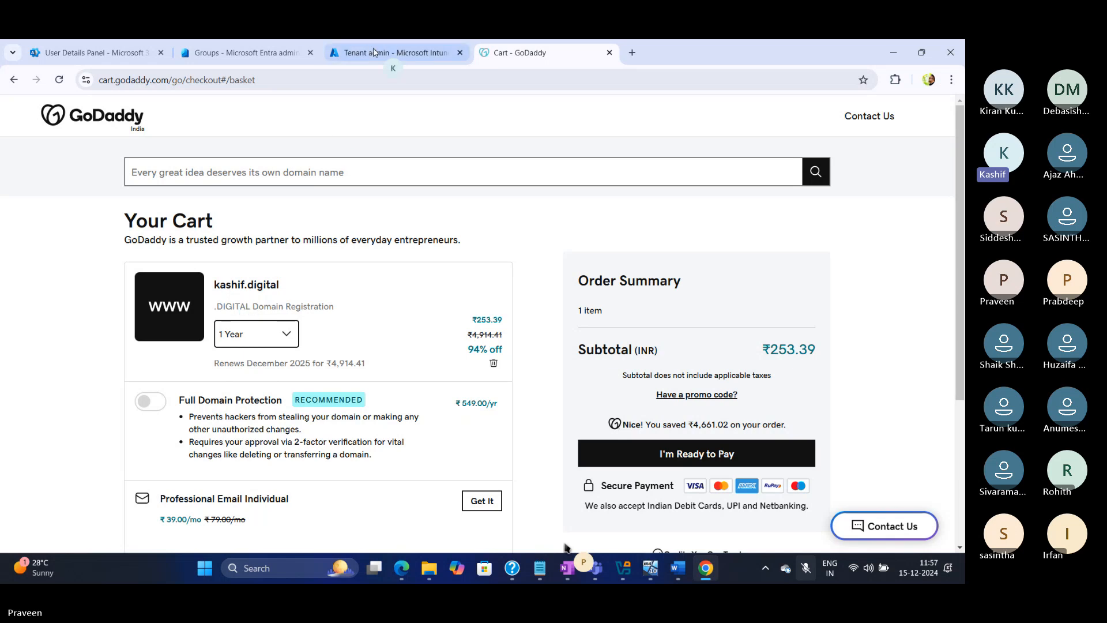
{"action": "mouse_move", "coordinate": [74, 54]}
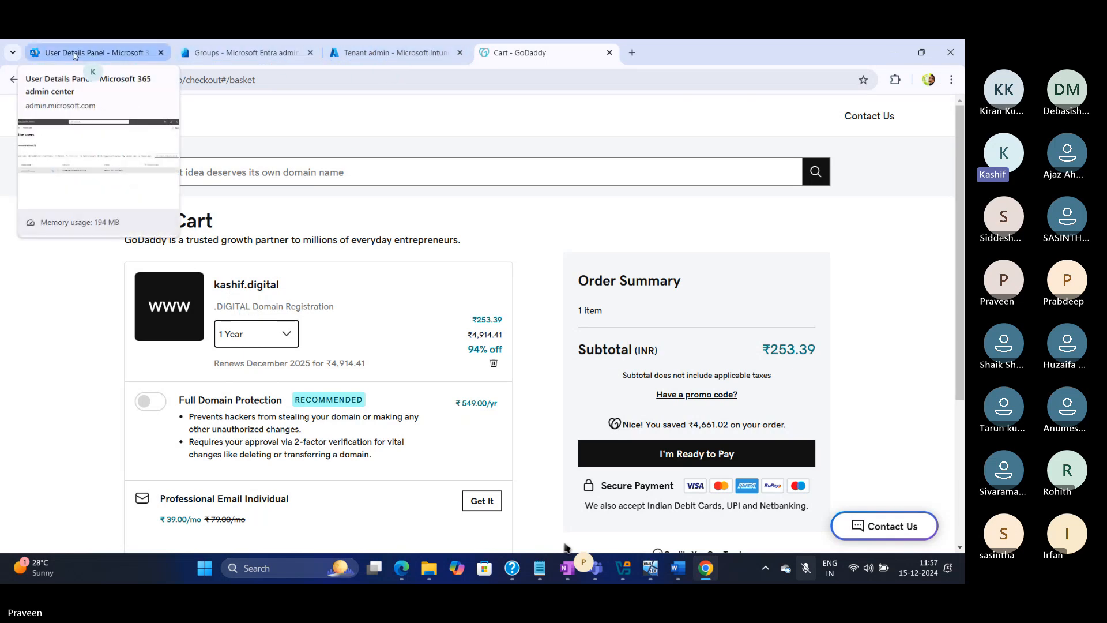
Return to the Active users page of the Microsoft 365 admin center and expand the collapsed navigation.
{"action": "left_click", "coordinate": [74, 54]}
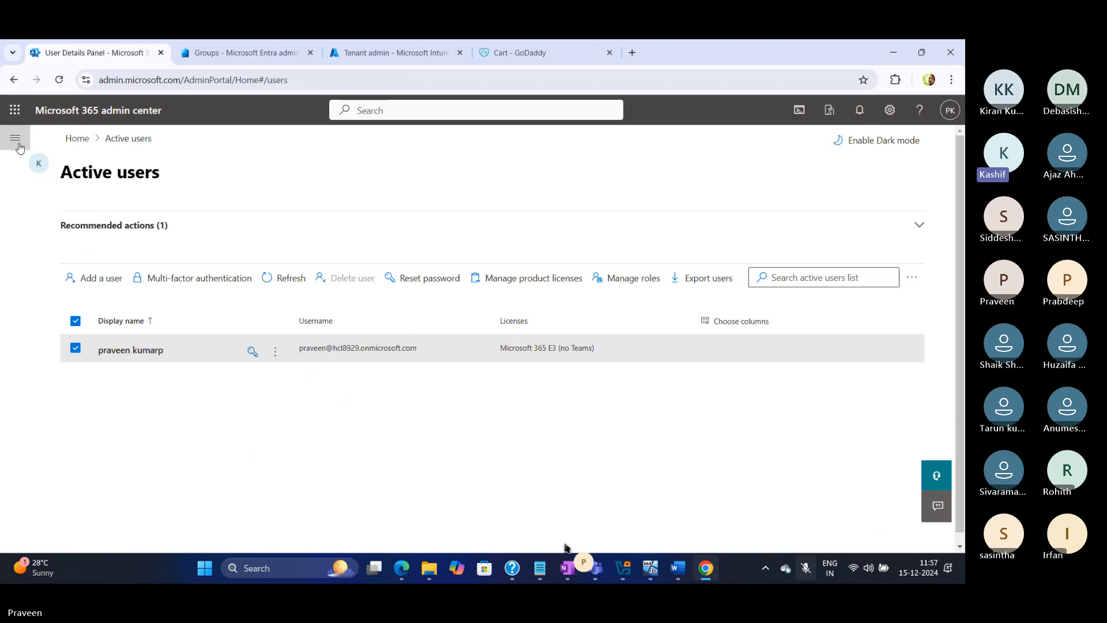
{"action": "left_click", "coordinate": [17, 141]}
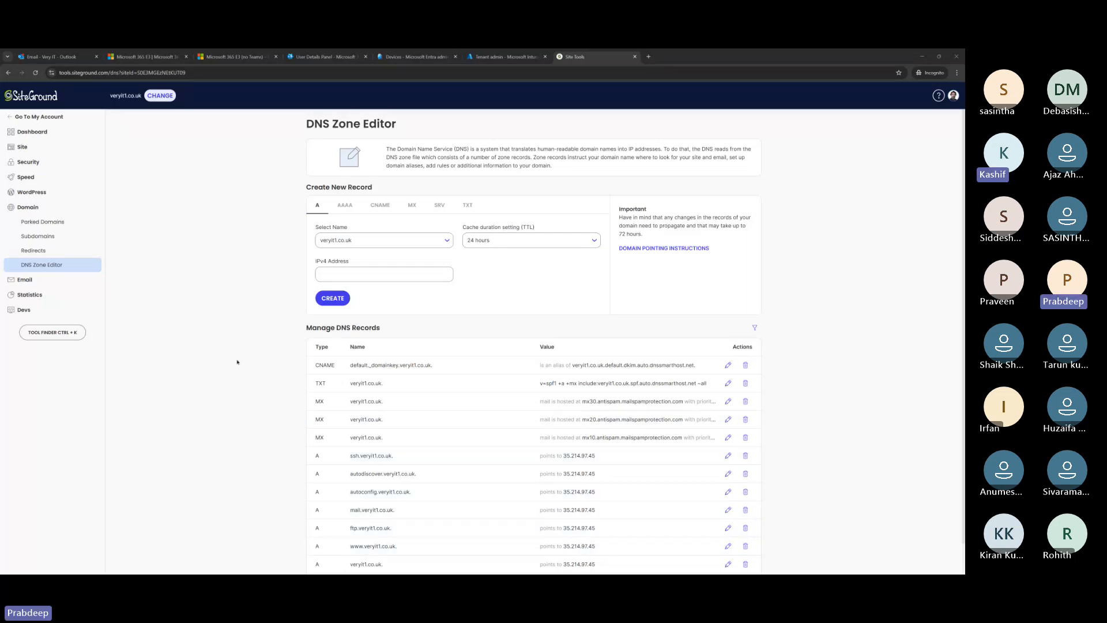
Go from the Intune tenant status to the Active users page, close the licence details and open the user's account details.
{"action": "left_click", "coordinate": [505, 57]}
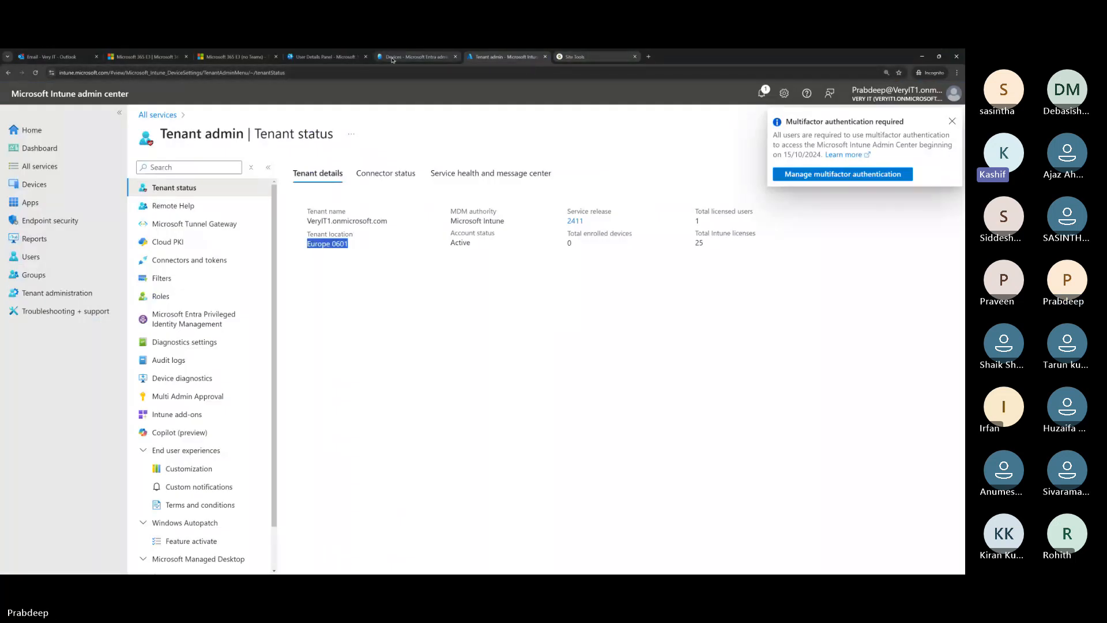
{"action": "left_click", "coordinate": [319, 57]}
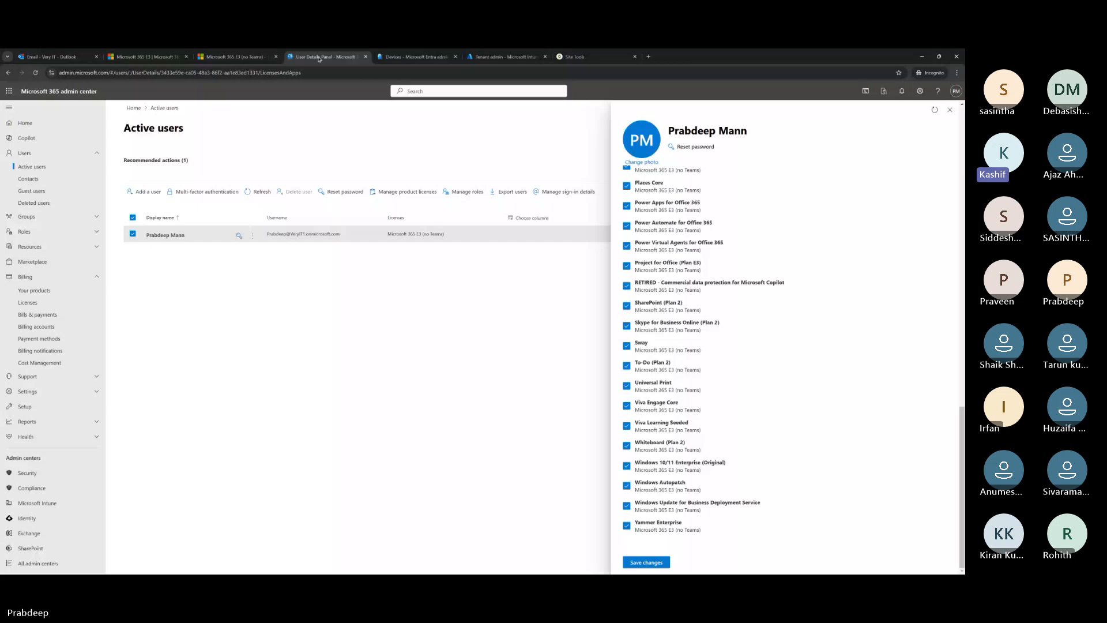
{"action": "left_click", "coordinate": [950, 109]}
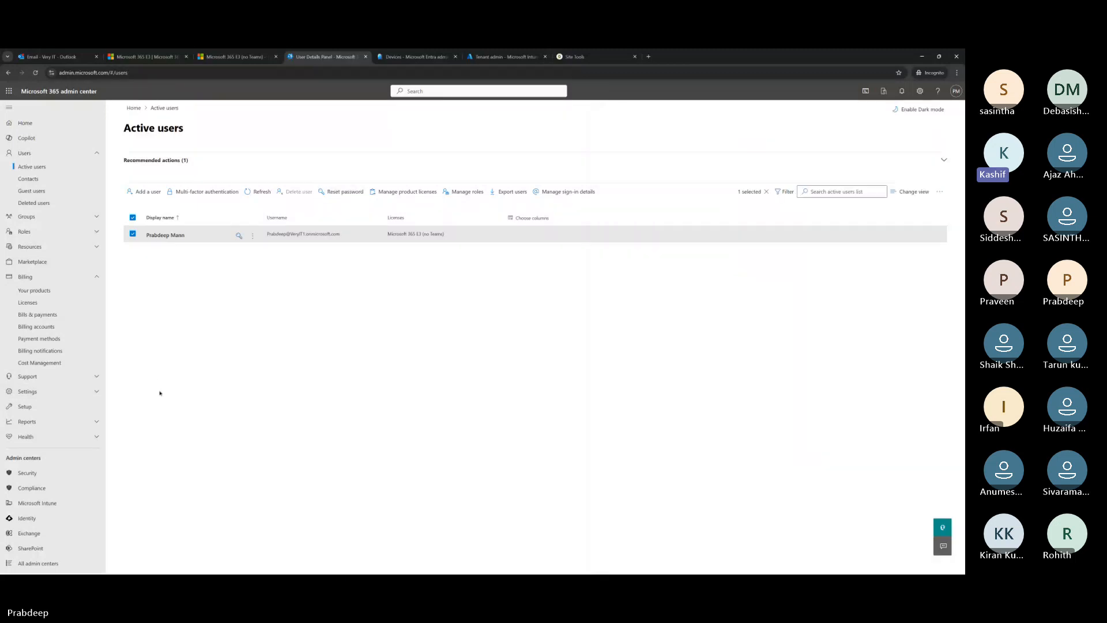
{"action": "key", "text": "ctrl+plus"}
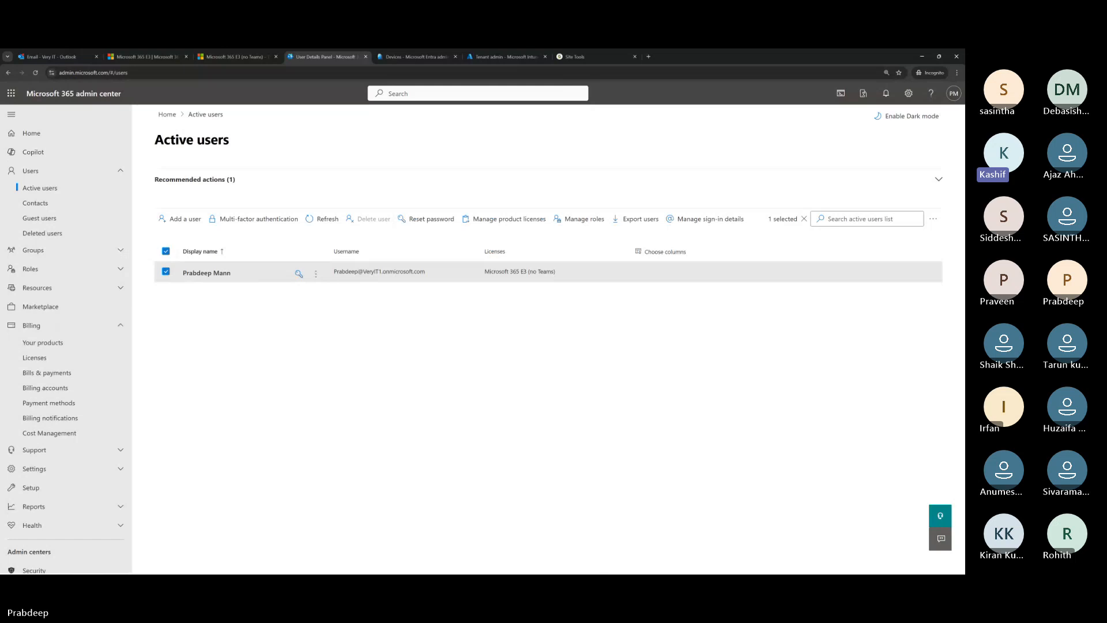
{"action": "left_click", "coordinate": [368, 274]}
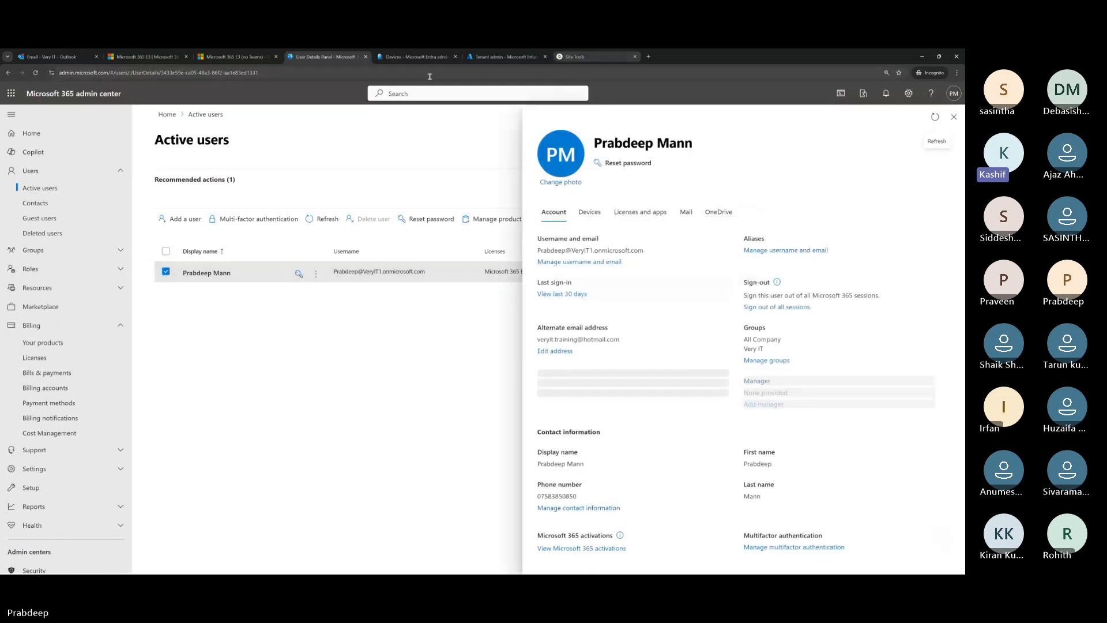
Place the admin center's browser tab beside the SiteGround tab and highlight the domain name in the DNS Zone Editor's CNAME record.
{"action": "left_click_drag", "start_coordinate": [357, 62], "coordinate": [597, 65]}
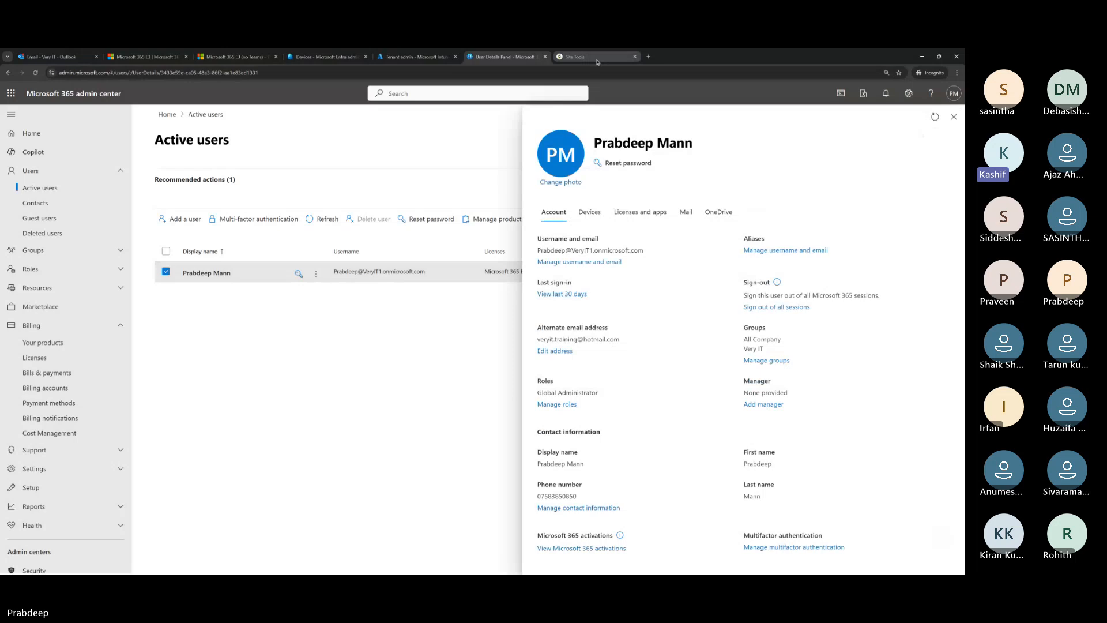
{"action": "left_click", "coordinate": [597, 63]}
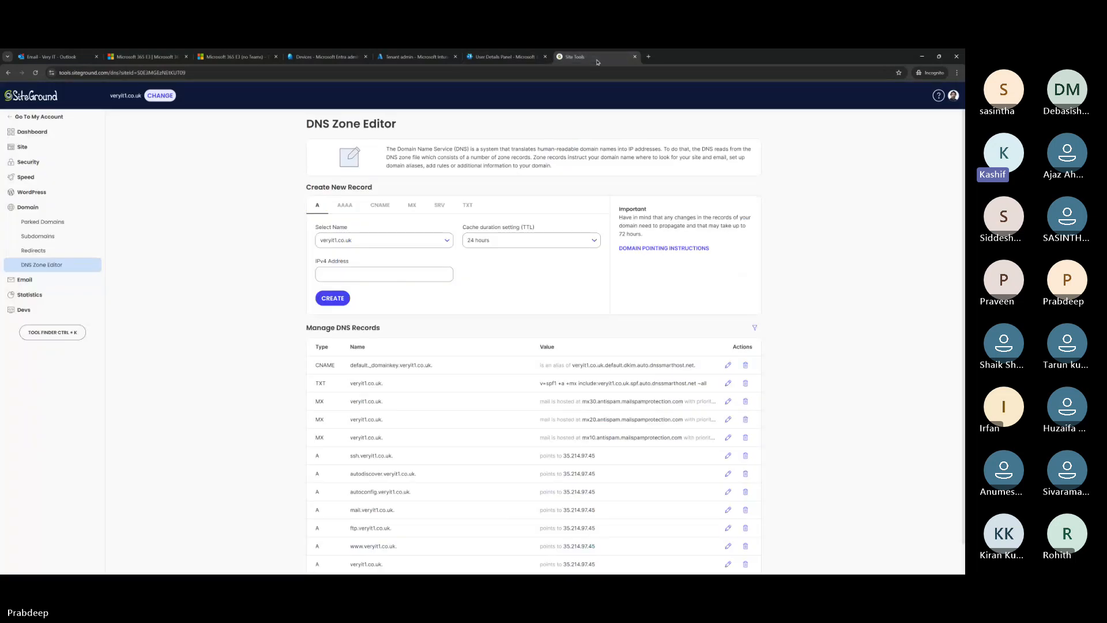
{"action": "left_click_drag", "start_coordinate": [417, 365], "coordinate": [399, 365]}
Return to the Active users page, reopen the listed user's details to look at the username's domain, and close them.
{"action": "left_click", "coordinate": [518, 58]}
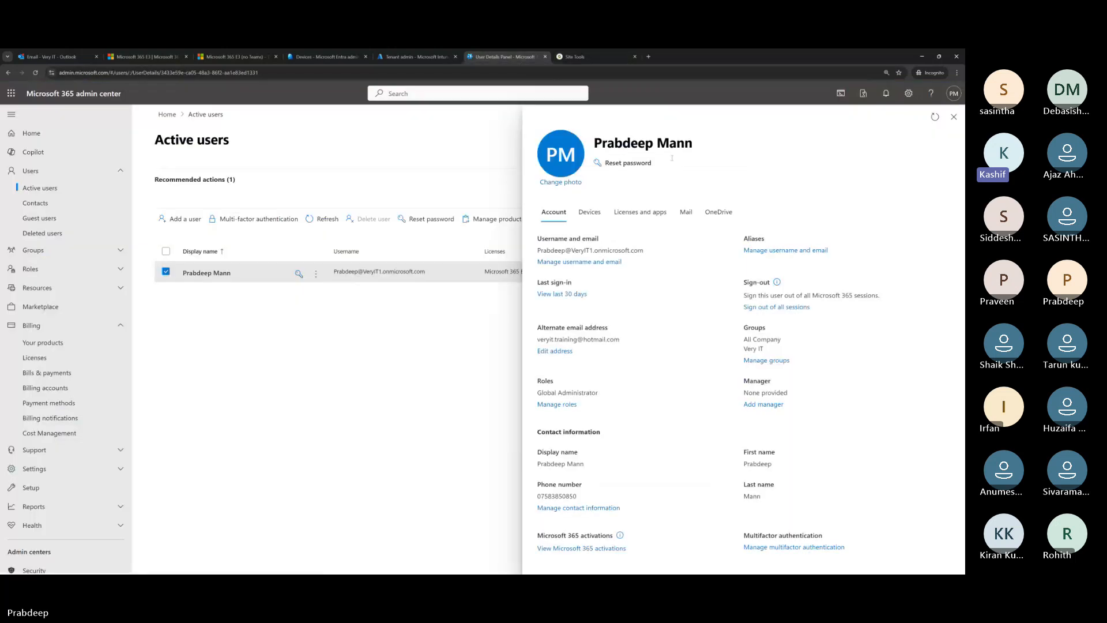
{"action": "left_click", "coordinate": [954, 117]}
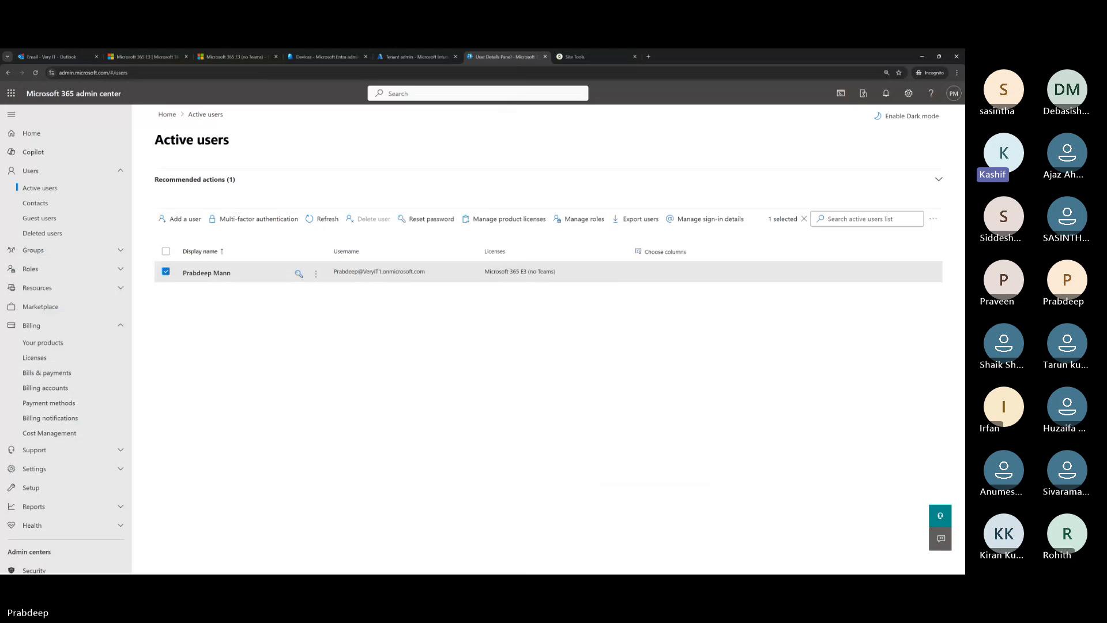
{"action": "left_click", "coordinate": [381, 276]}
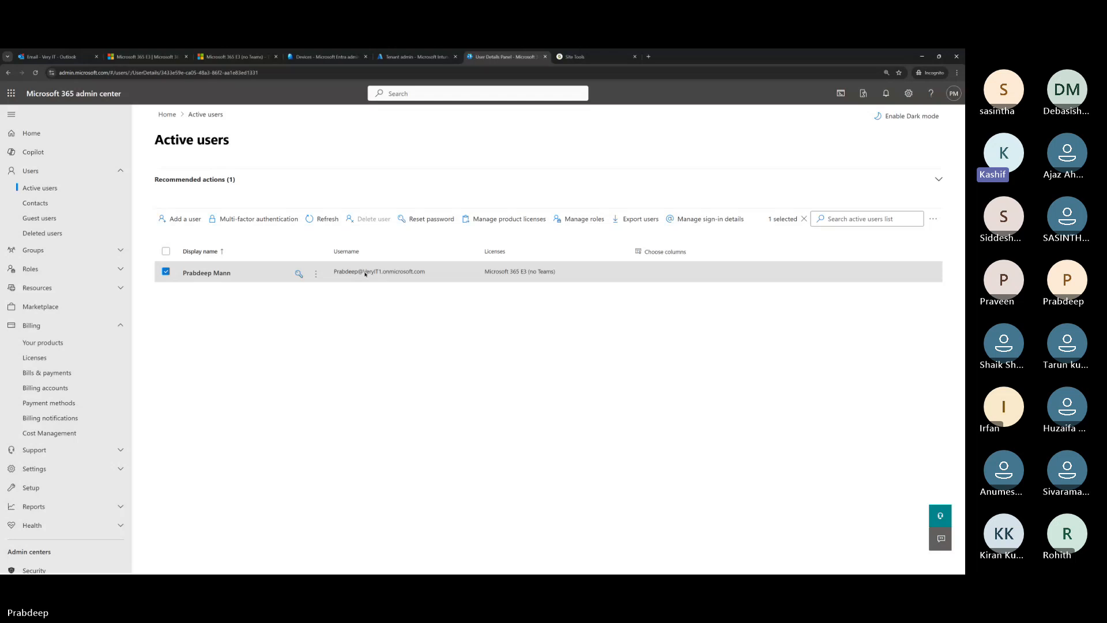
{"action": "left_click", "coordinate": [954, 117]}
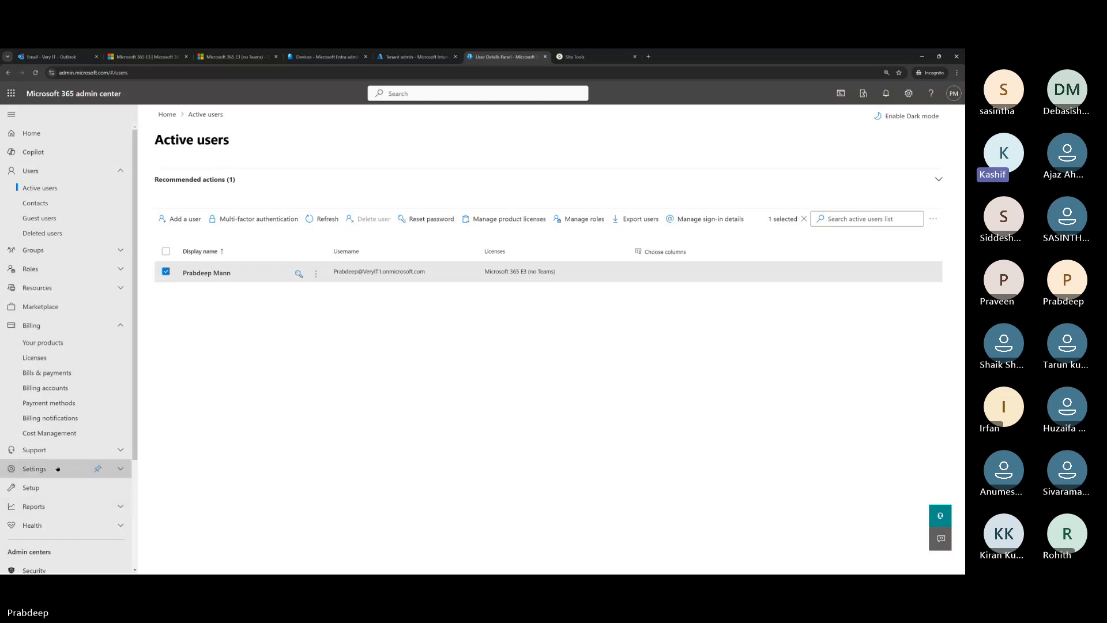
Open the tenant's Domains settings, view the overview of VeryIT1.onmicrosoft.com, and return to the domain list.
{"action": "left_click", "coordinate": [98, 468]}
{"action": "scroll", "coordinate": [68, 521], "scroll_direction": "down", "scroll_amount": 1}
{"action": "left_click", "coordinate": [48, 454]}
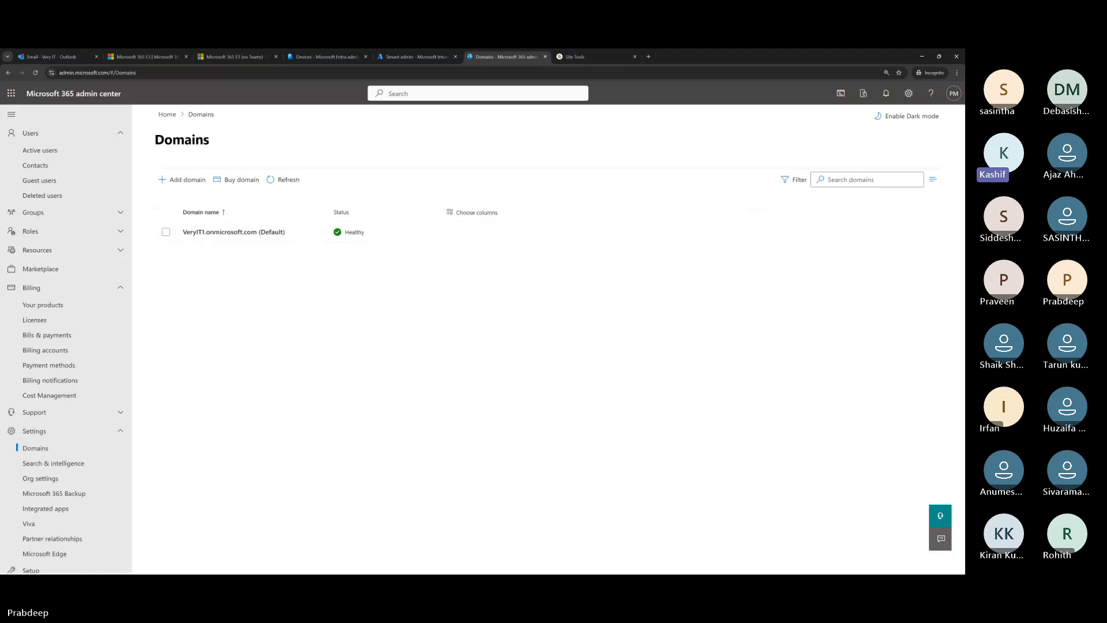
{"action": "left_click", "coordinate": [210, 233]}
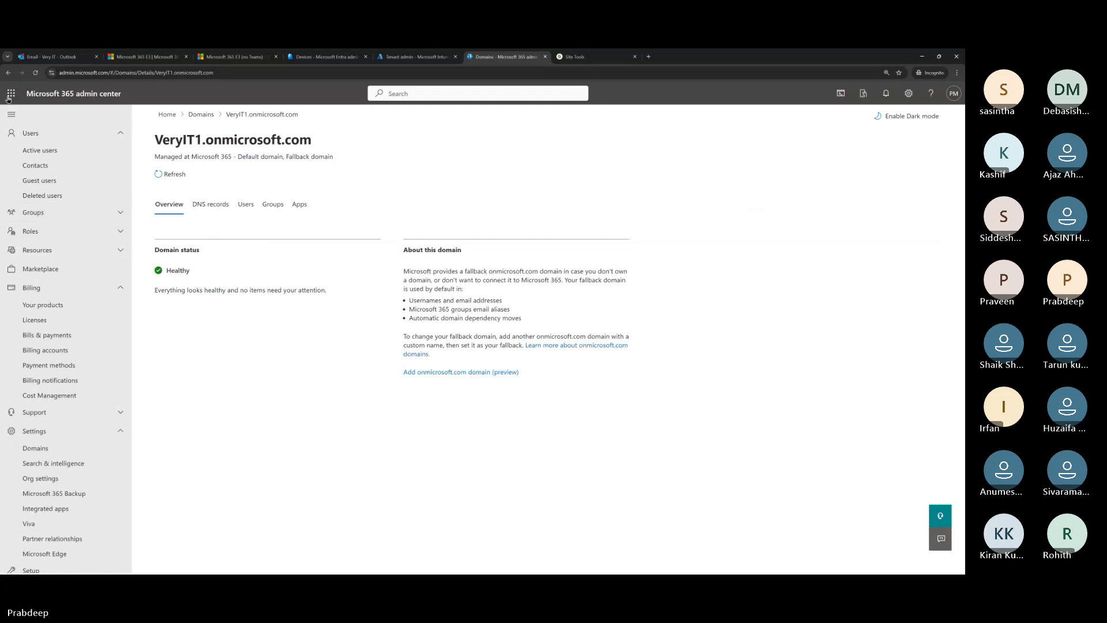
{"action": "left_click", "coordinate": [8, 73]}
Start adding a domain and fill in veryit1.co.uk as the domain name, copied from SiteGround's DNS records.
{"action": "left_click", "coordinate": [201, 183]}
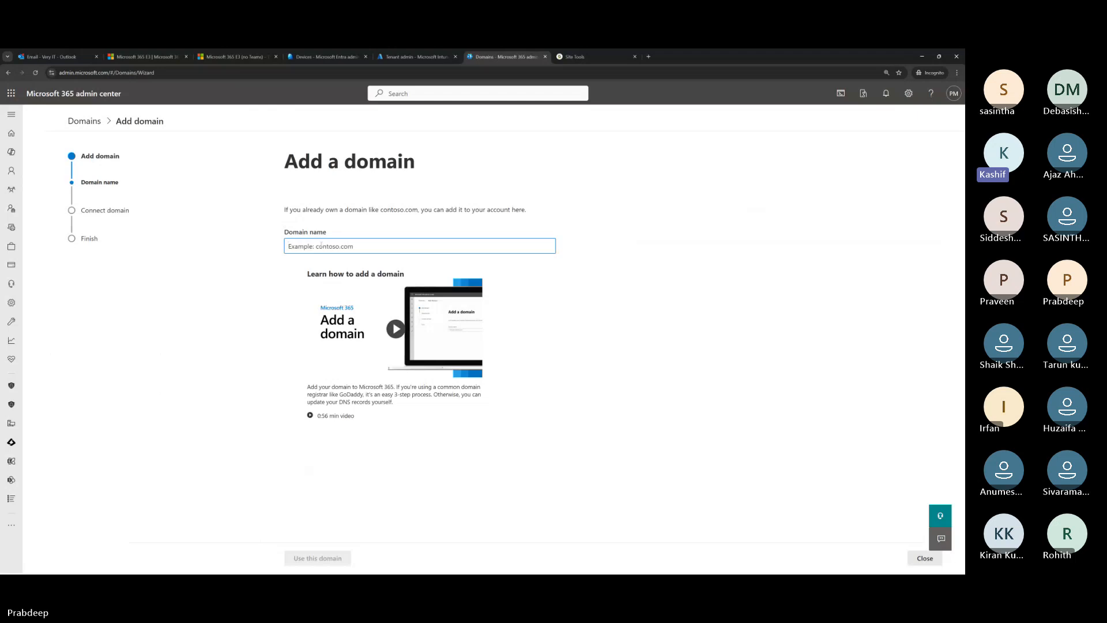
{"action": "key", "text": "ctrl+Tab"}
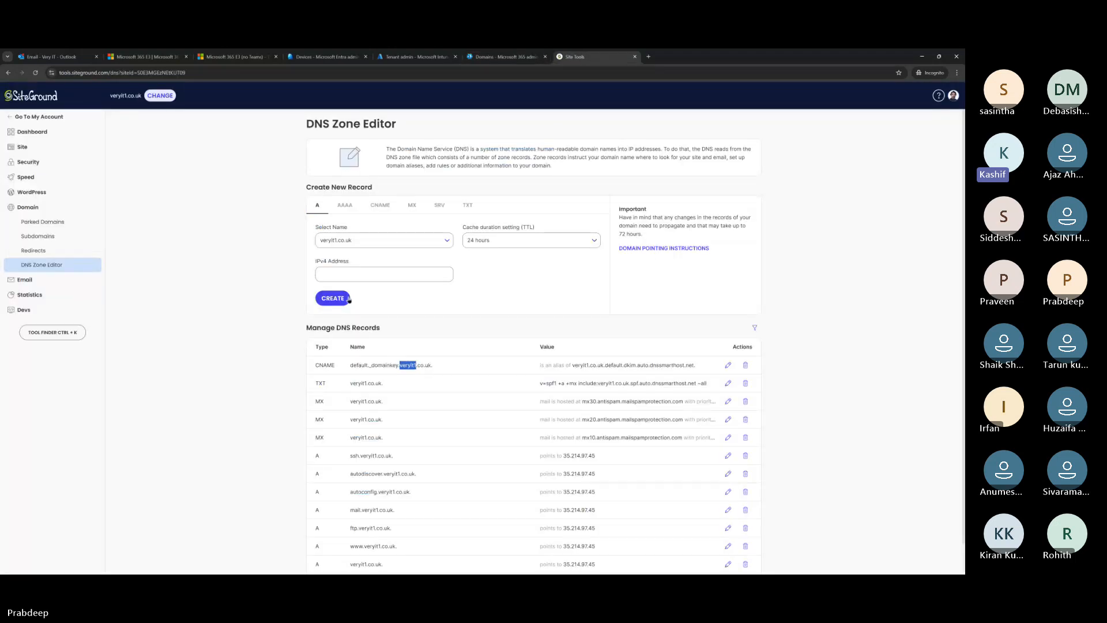
{"action": "left_click_drag", "start_coordinate": [416, 365], "coordinate": [433, 366]}
{"action": "key", "text": "ctrl+c"}
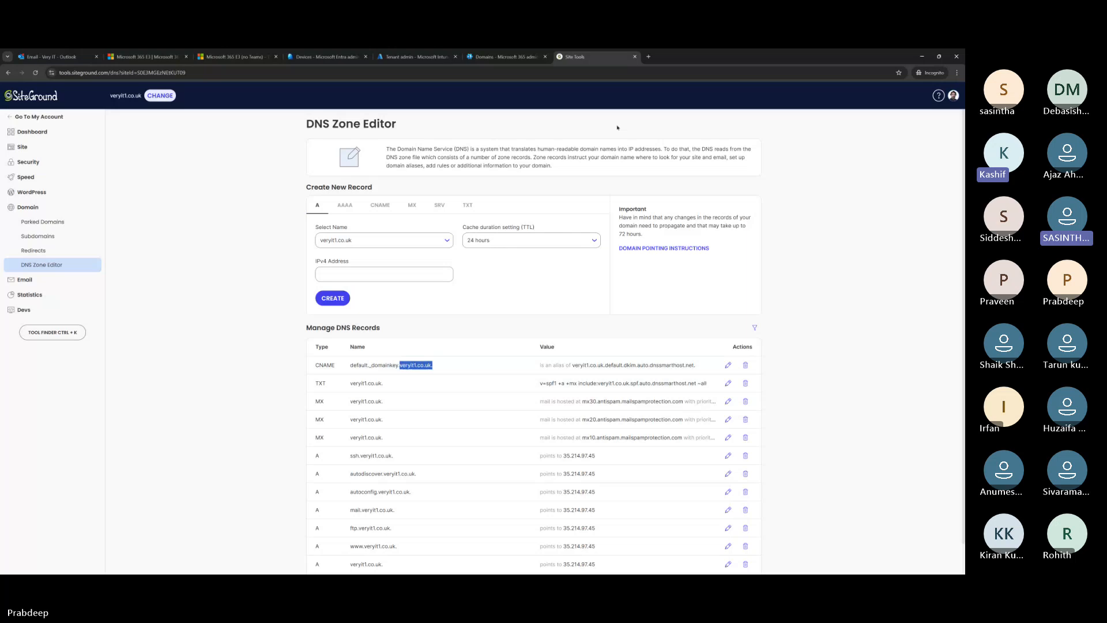
{"action": "key", "text": "ctrl+shift+Tab"}
{"action": "key", "text": "ctrl+v"}
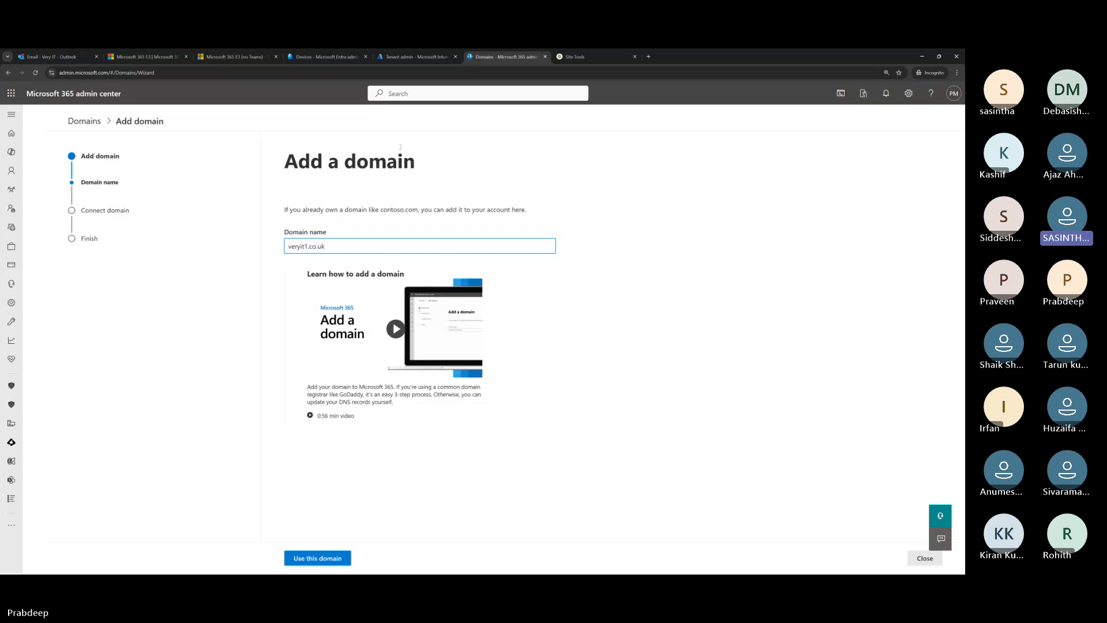
{"action": "left_click", "coordinate": [323, 58]}
{"action": "left_click", "coordinate": [511, 57]}
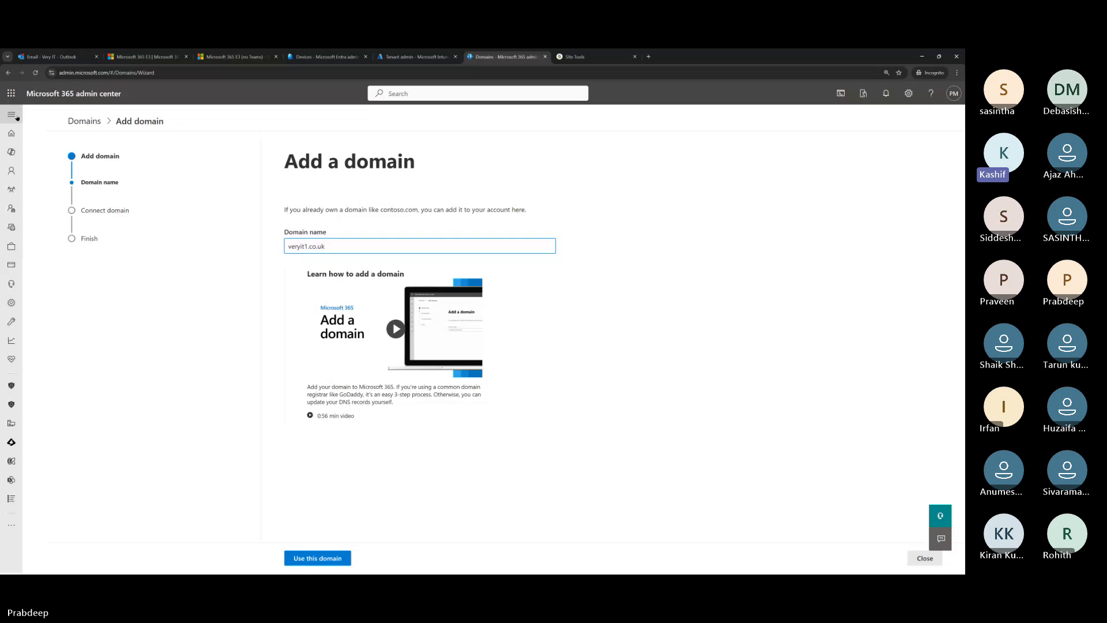
Go back to the admin center home page at admin.microsoft.com and show all navigation entries.
{"action": "left_click_drag", "start_coordinate": [127, 73], "coordinate": [574, 114]}
{"action": "key", "text": "BackSpace"}
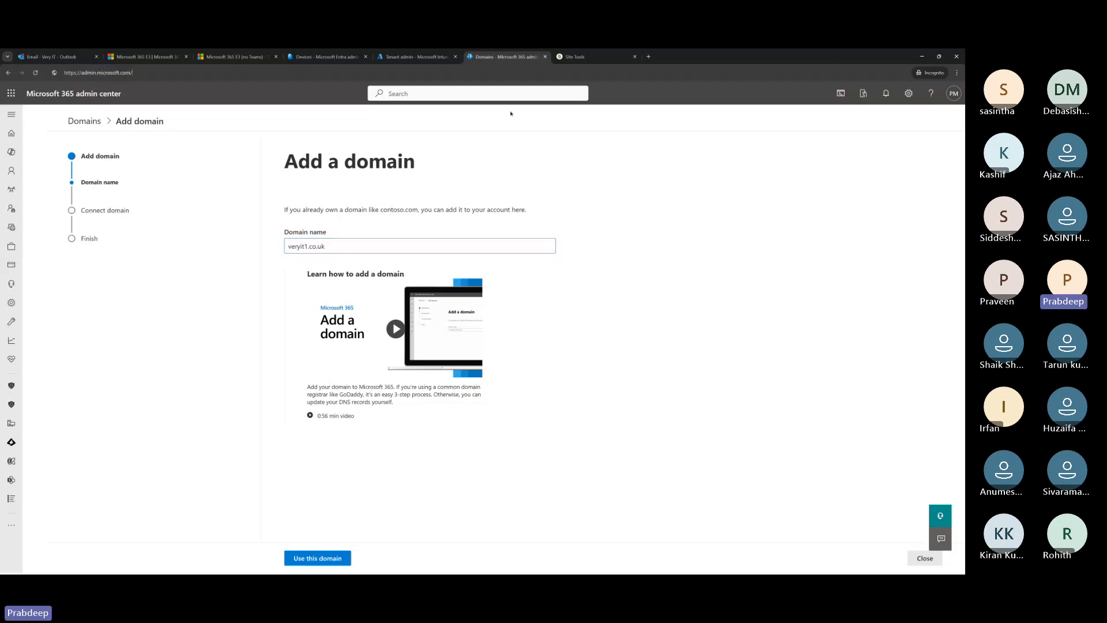
{"action": "key", "text": "Return"}
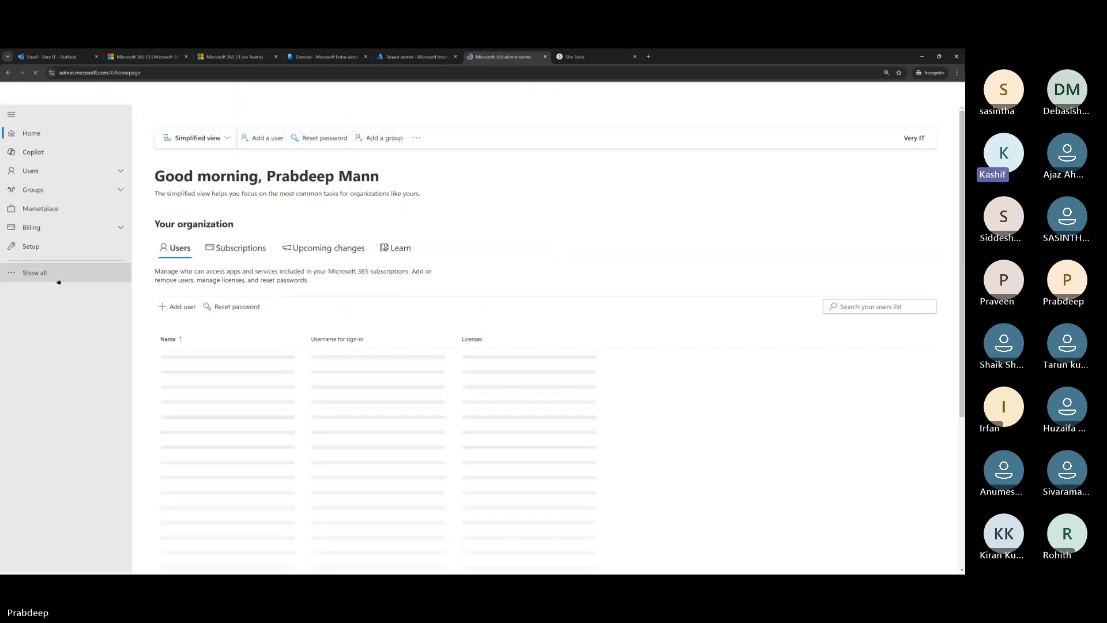
{"action": "left_click", "coordinate": [42, 275]}
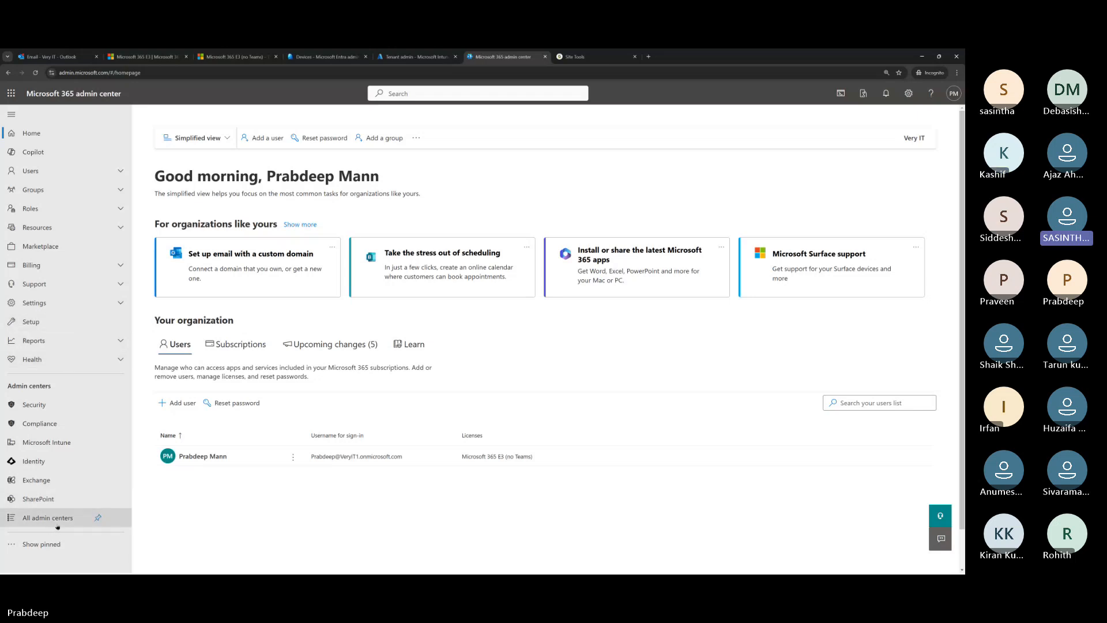
{"action": "key", "text": "ctrl+minus"}
{"action": "key", "text": "ctrl+plus"}
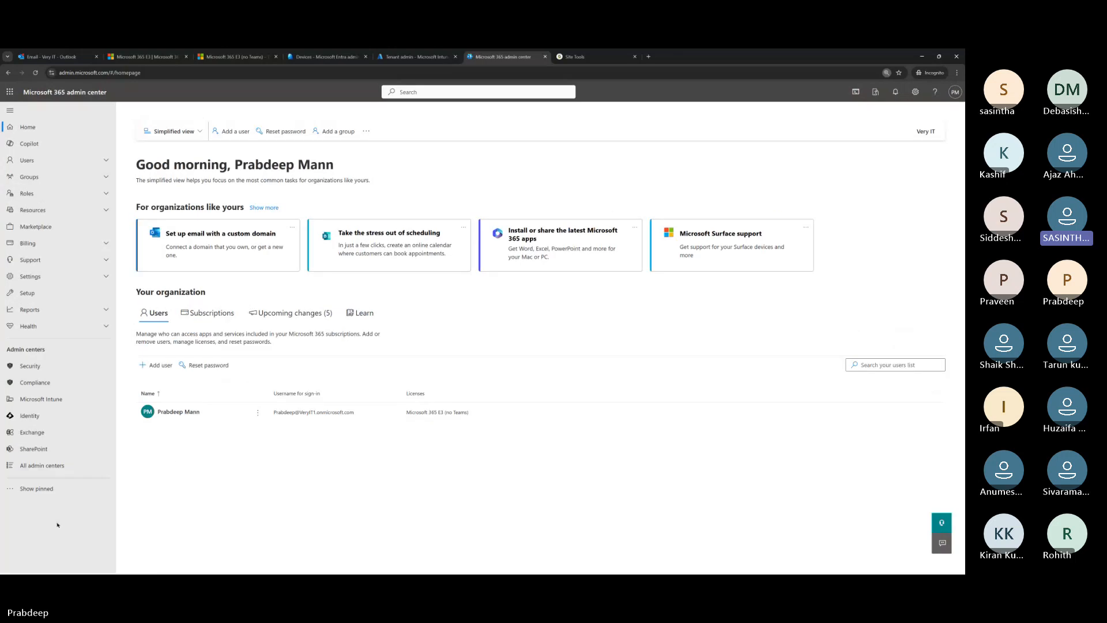
{"action": "left_click", "coordinate": [53, 74]}
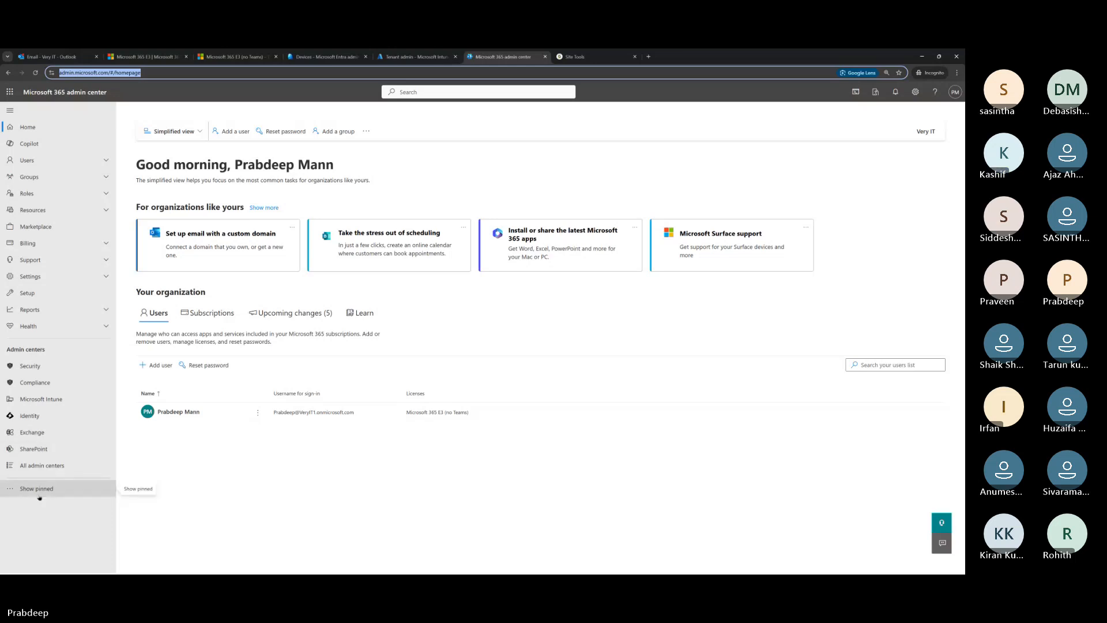
Open the Domains page in the tenant settings and start adding a domain.
{"action": "left_click", "coordinate": [46, 279]}
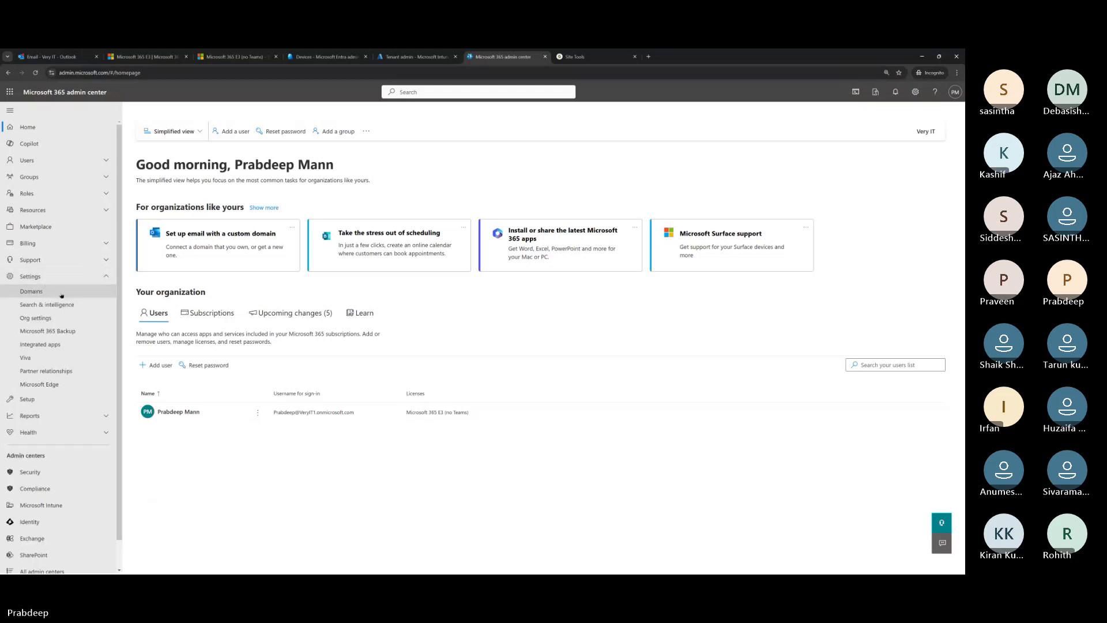
{"action": "left_click", "coordinate": [62, 294]}
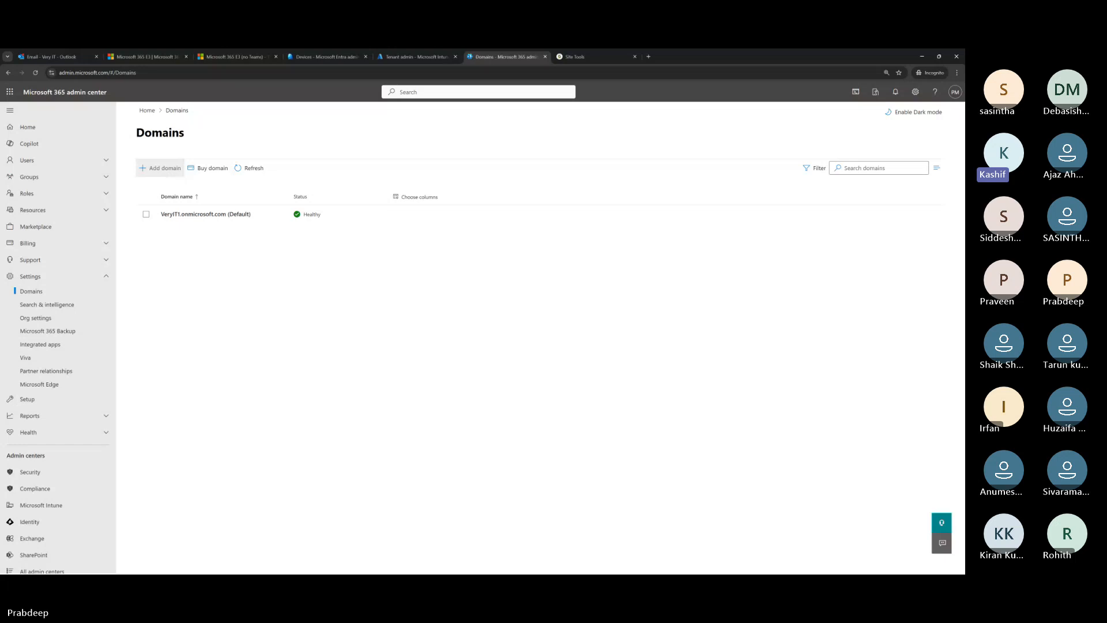
{"action": "left_click", "coordinate": [165, 169]}
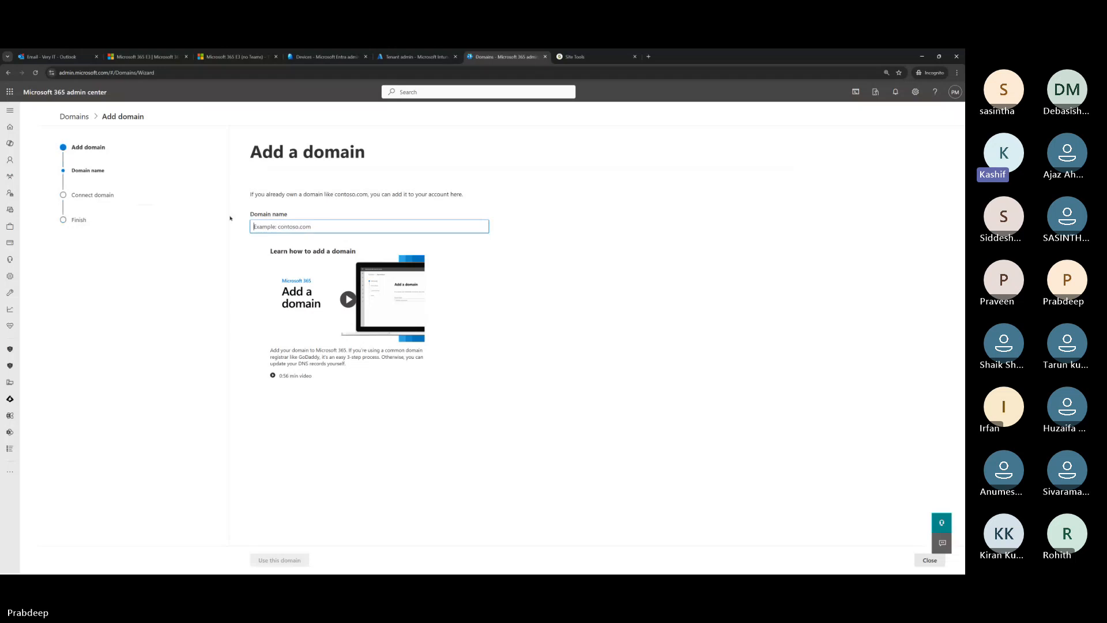
Copy the site's domain name from SiteGround and enter veryit1.co.uk as the name of the domain being added.
{"action": "left_click", "coordinate": [578, 57]}
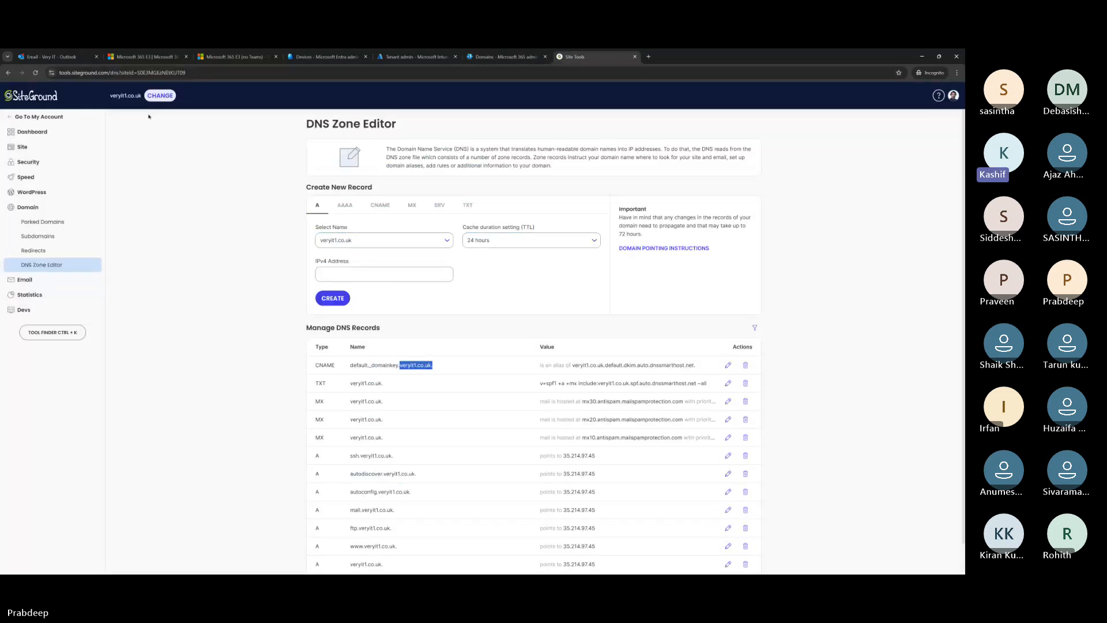
{"action": "left_click_drag", "start_coordinate": [111, 96], "coordinate": [144, 101]}
{"action": "key", "text": "ctrl+c"}
{"action": "left_click", "coordinate": [490, 57]}
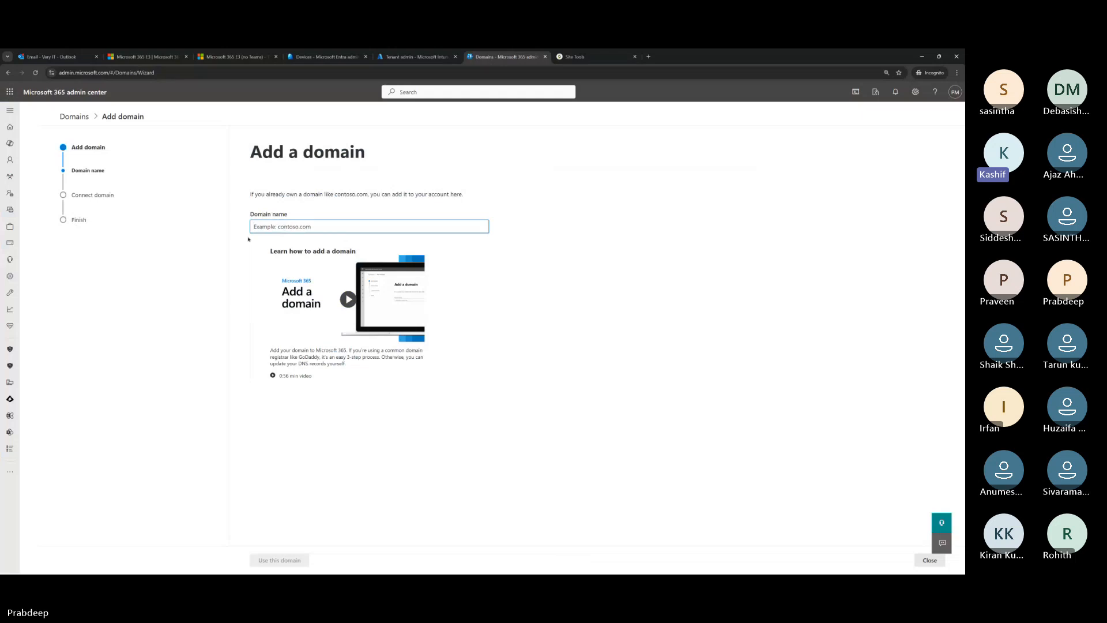
{"action": "key", "text": "ctrl+v"}
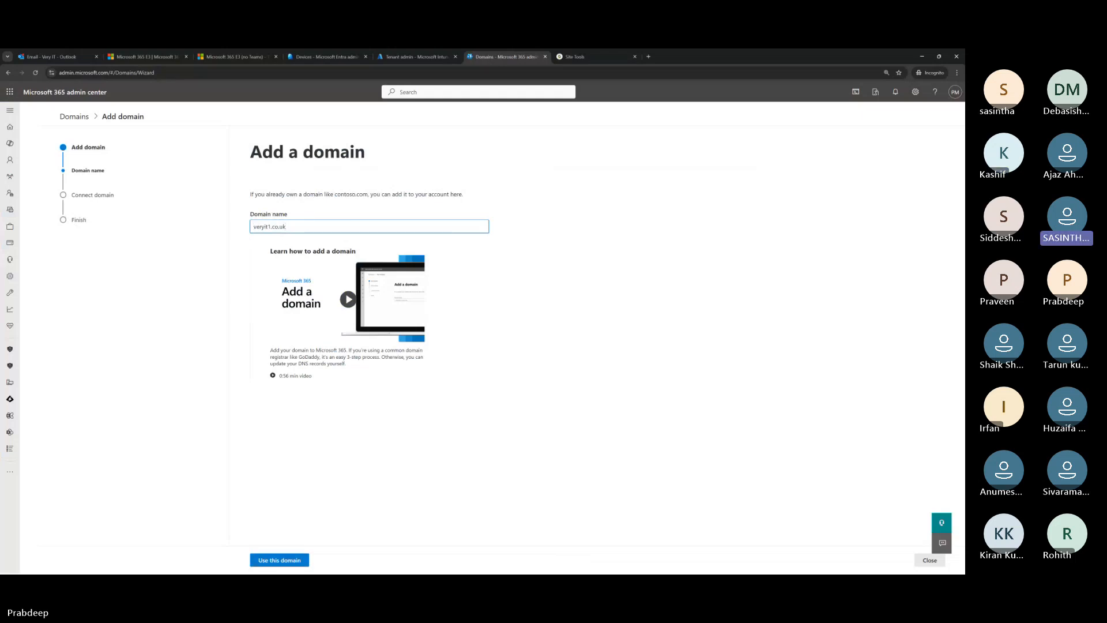
Check the domain name against SiteGround and submit veryit1.co.uk to reach the ownership verification options.
{"action": "left_click", "coordinate": [576, 56]}
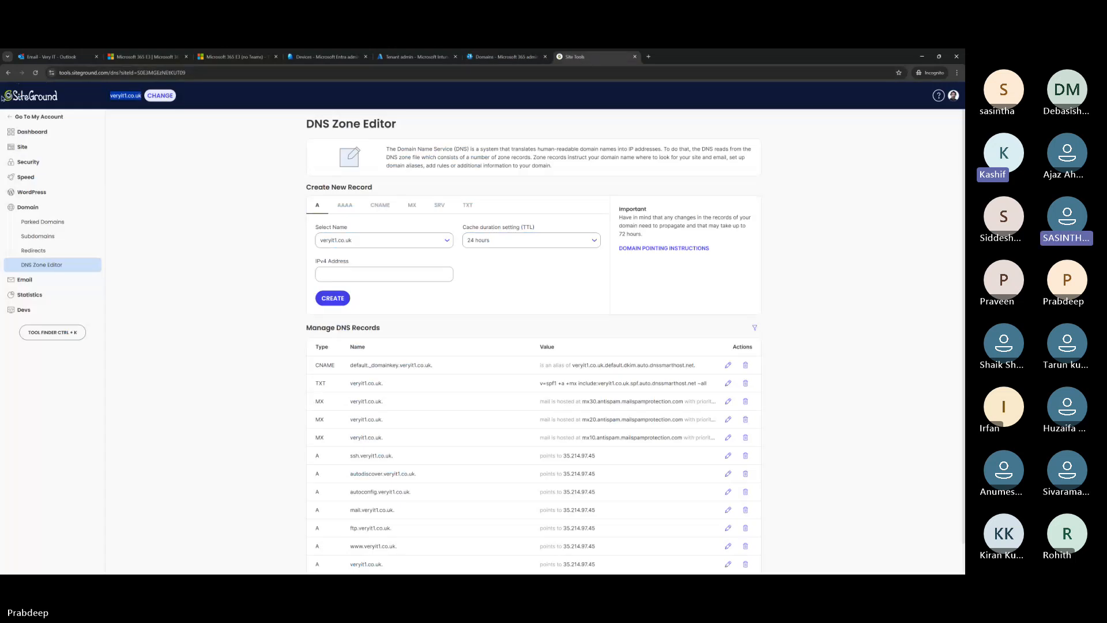
{"action": "left_click", "coordinate": [492, 57]}
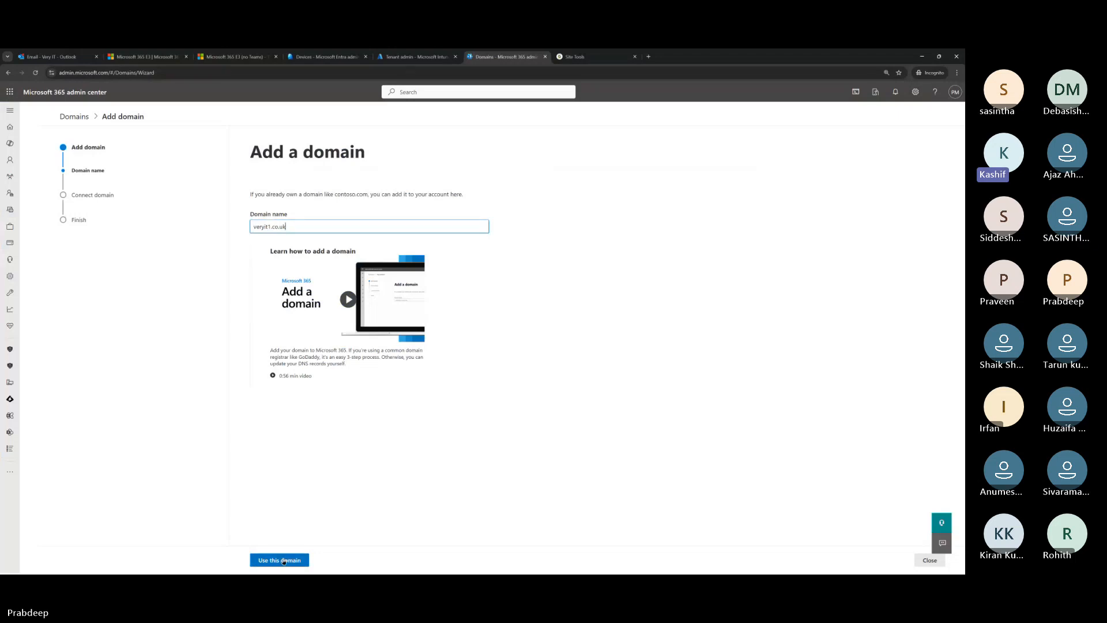
{"action": "left_click", "coordinate": [284, 561]}
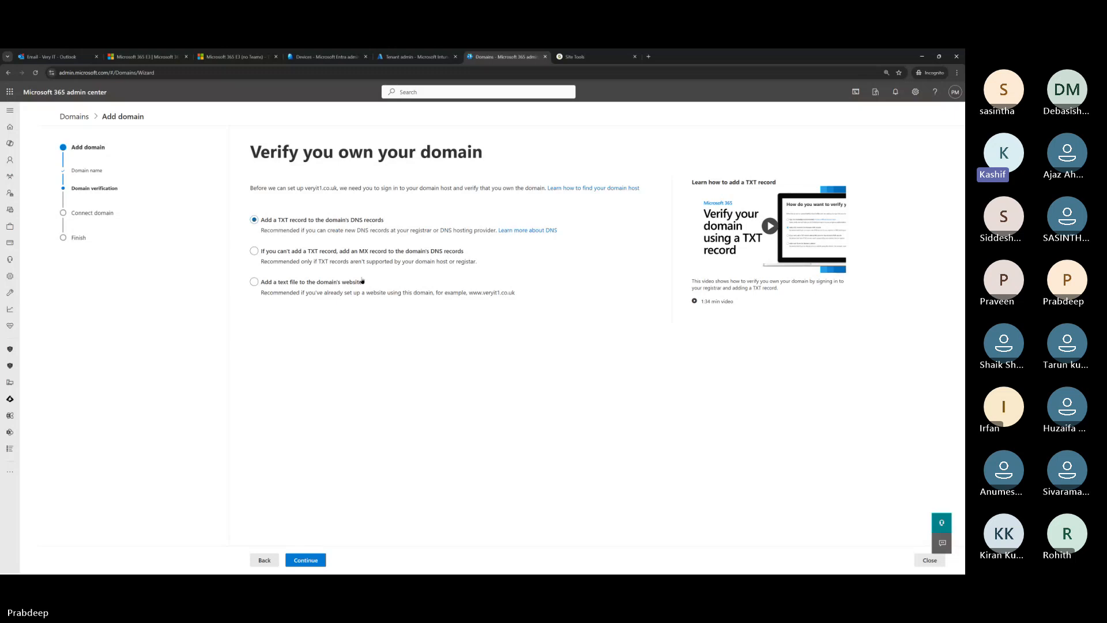
Choose verification by a TXT record in the domain's DNS and continue to the record values for veryit1.co.uk.
{"action": "left_click", "coordinate": [574, 56]}
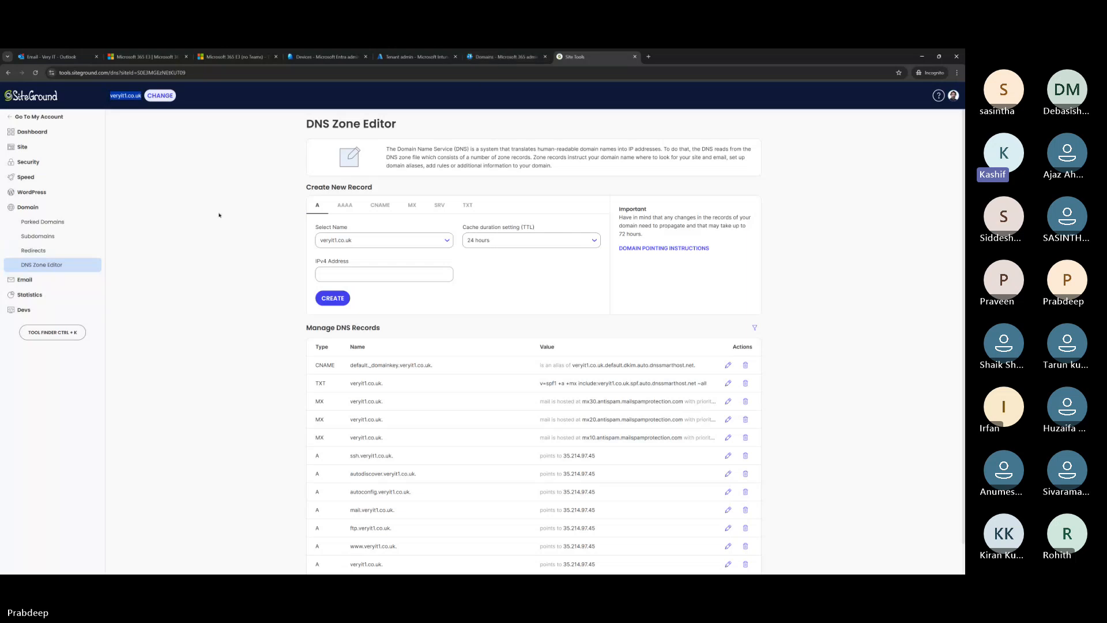
{"action": "left_click", "coordinate": [502, 57]}
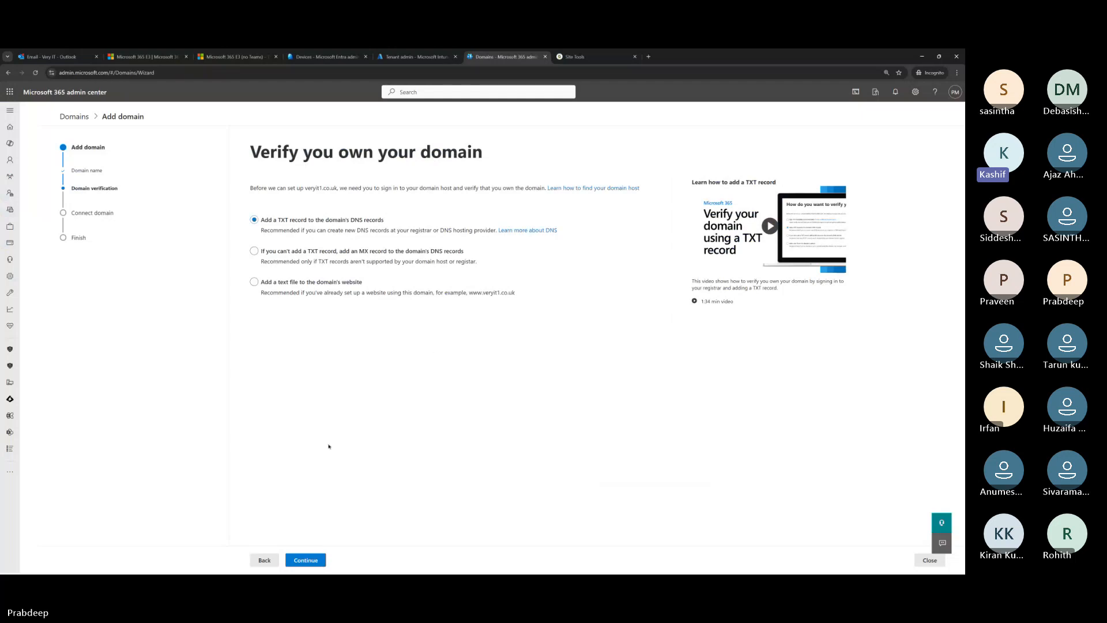
{"action": "left_click", "coordinate": [308, 561]}
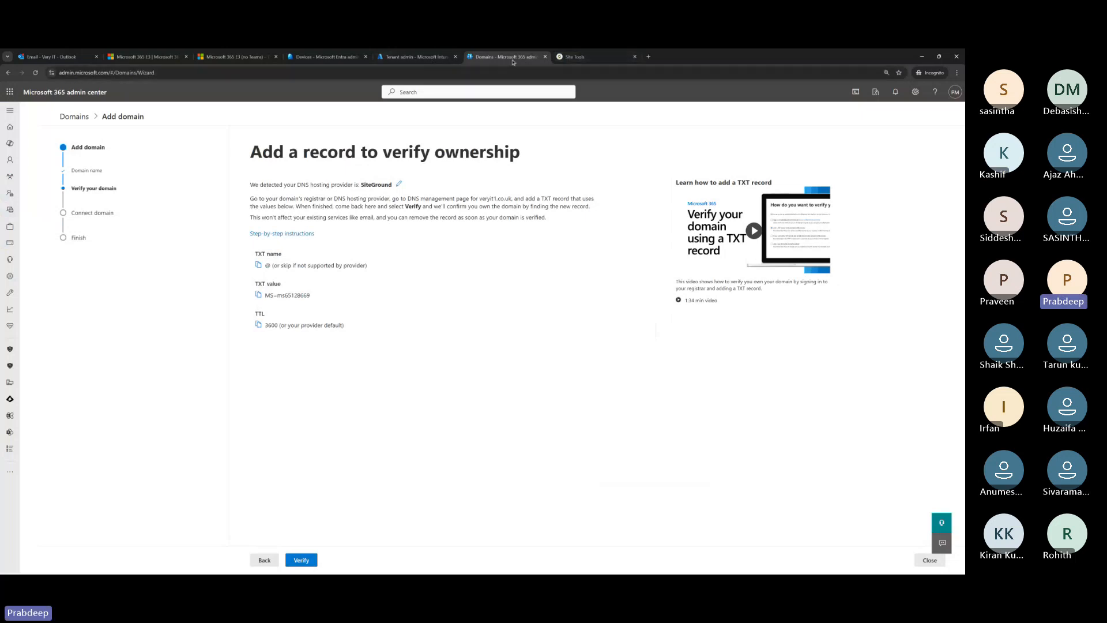
Move the domain wizard into its own window and show the SiteGround DNS Zone Editor in a half-screen window at a larger zoom.
{"action": "left_click_drag", "start_coordinate": [512, 62], "coordinate": [486, 99]}
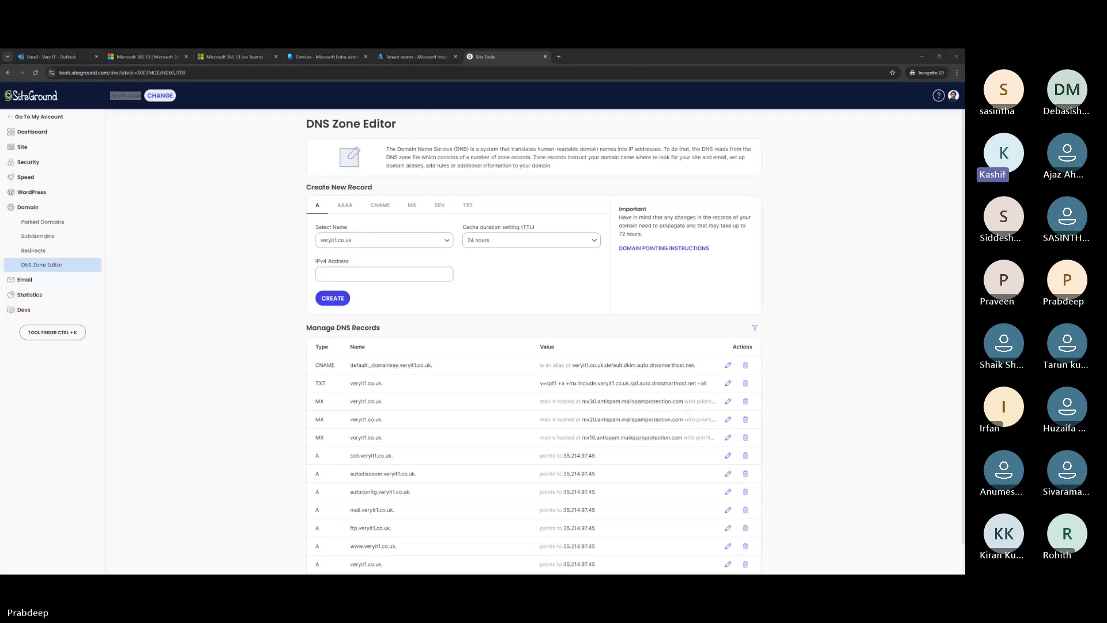
{"action": "left_click", "coordinate": [323, 164]}
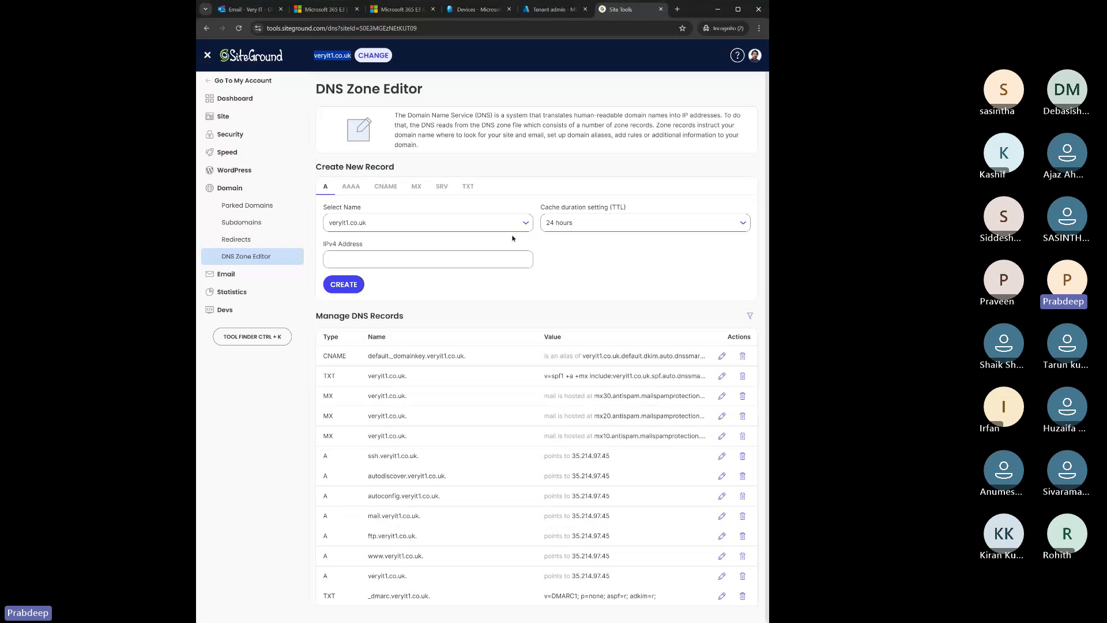
{"action": "key", "text": "ctrl+plus"}
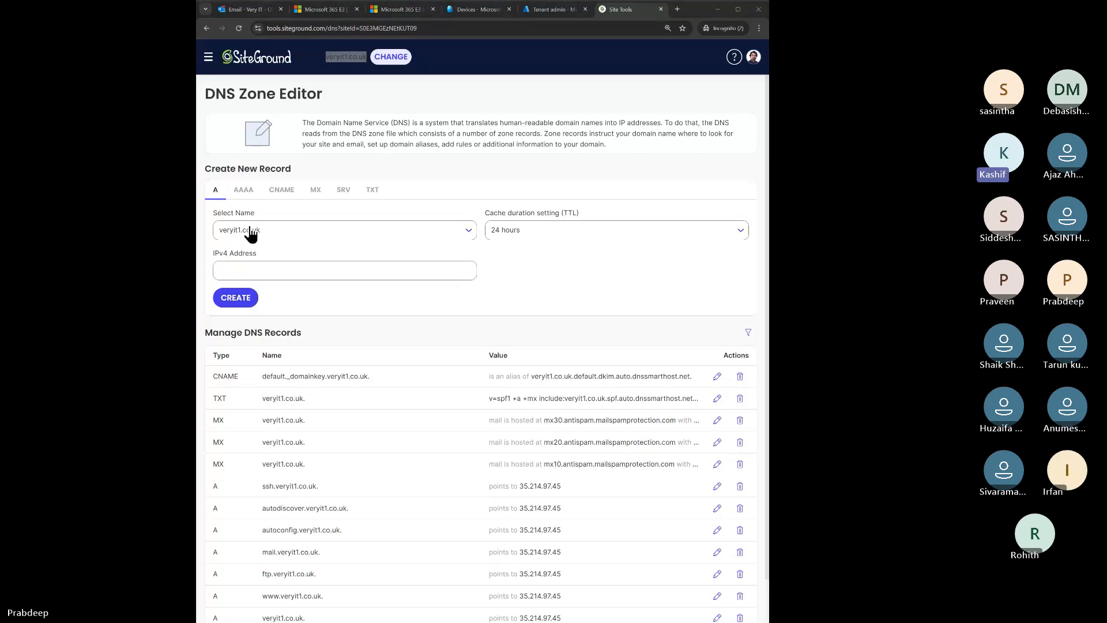
Start a new TXT record in the DNS zone, trying the verification value and TXT as its name, and clear the name.
{"action": "left_click", "coordinate": [374, 192]}
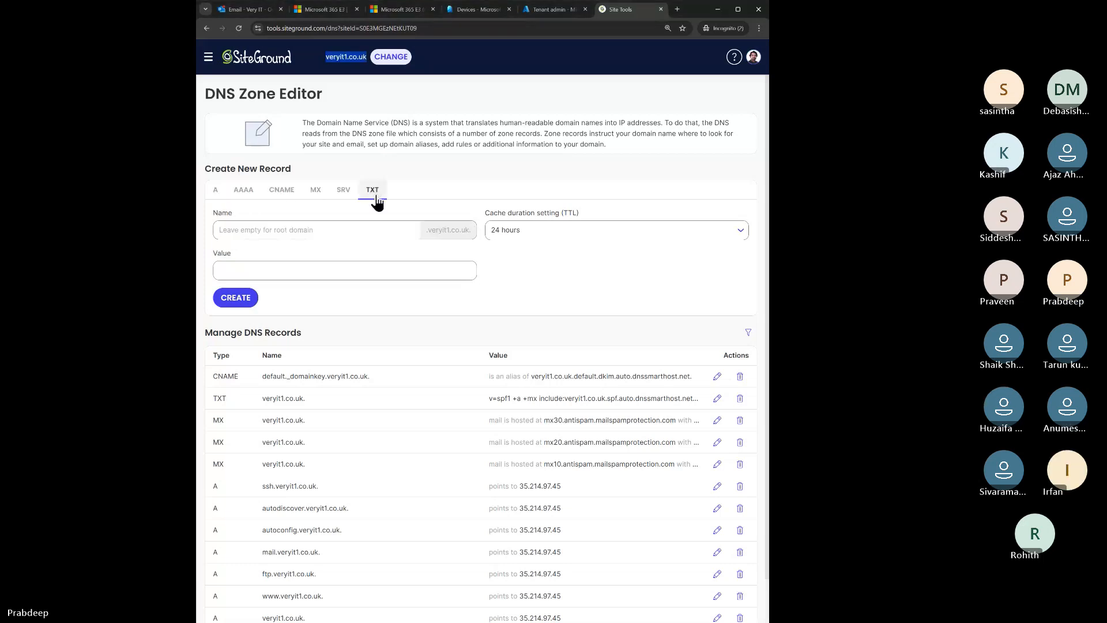
{"action": "left_click", "coordinate": [265, 230]}
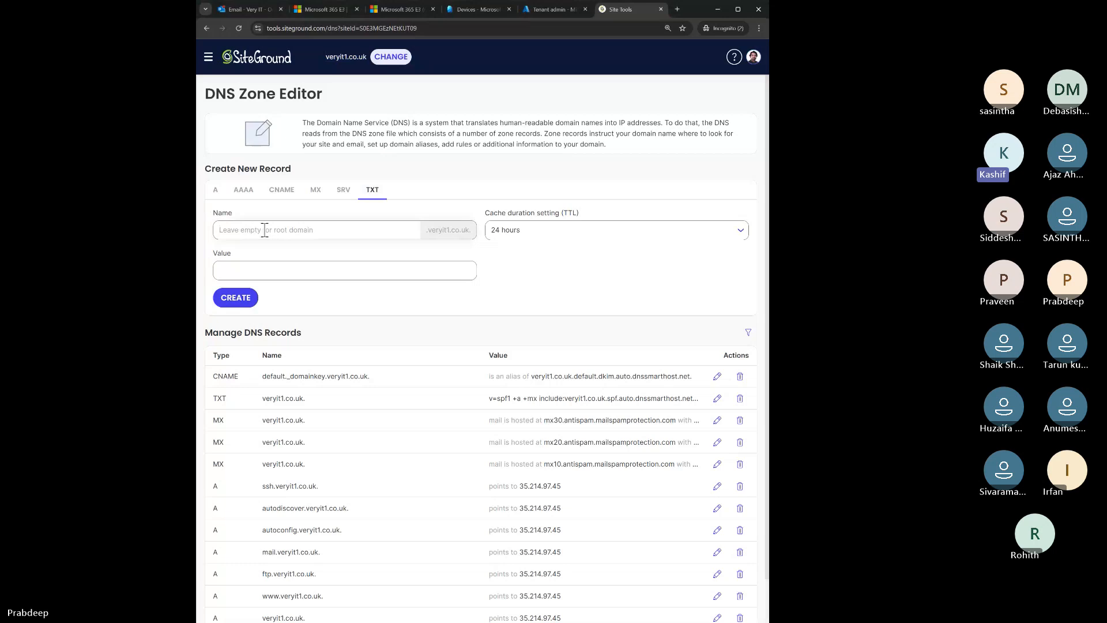
{"action": "key", "text": "ctrl+v"}
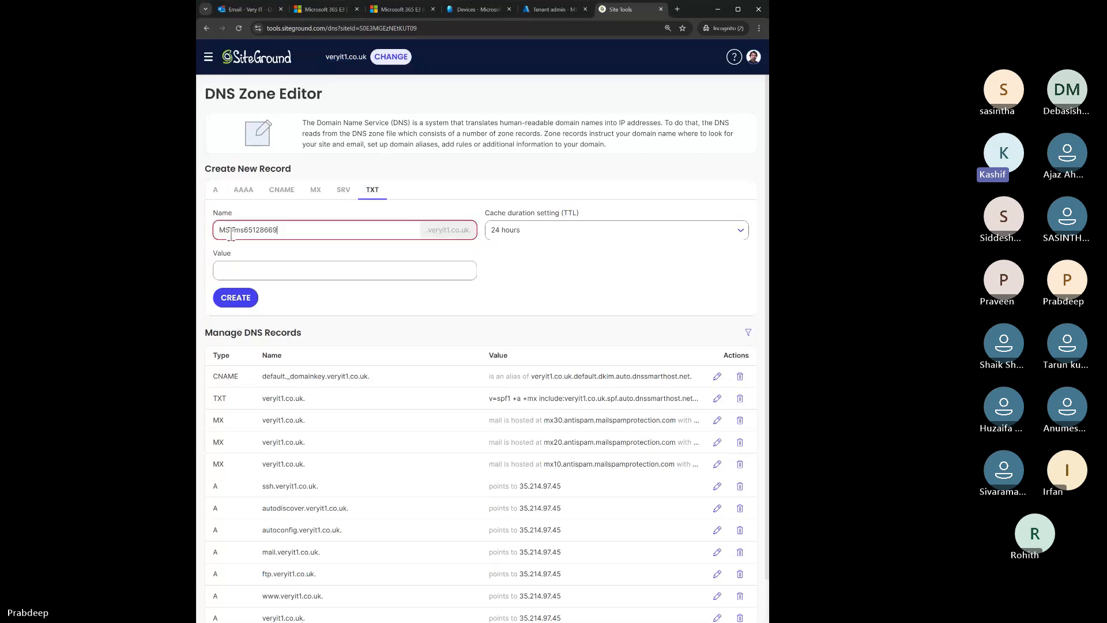
{"action": "double_click", "coordinate": [278, 229]}
{"action": "key", "text": "ctrl+a"}
{"action": "key", "text": "BackSpace"}
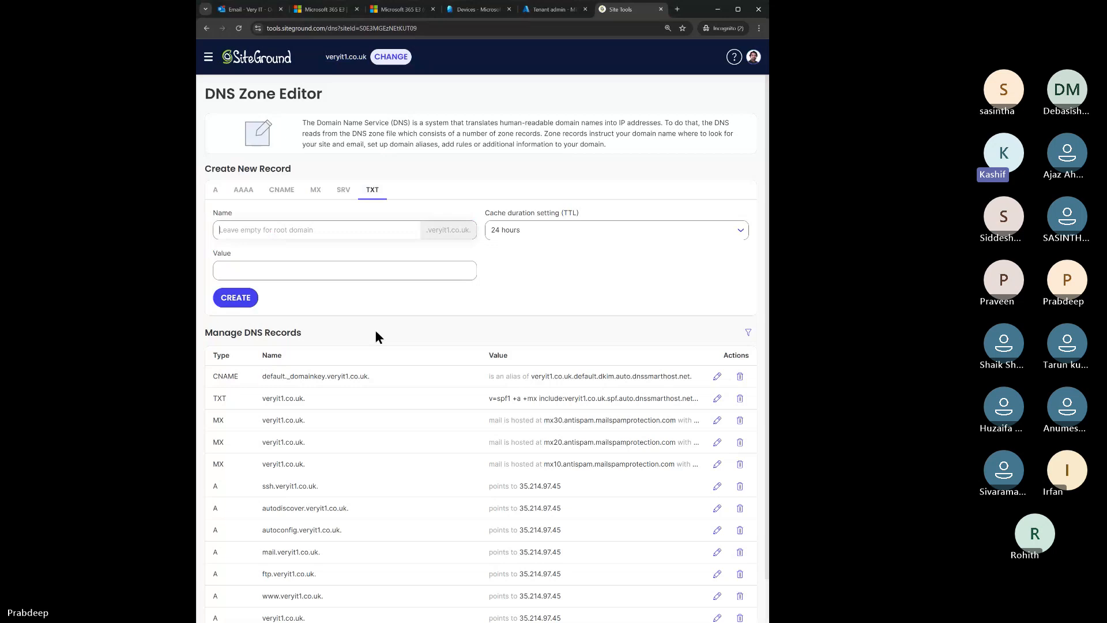
{"action": "type", "text": "TXT"}
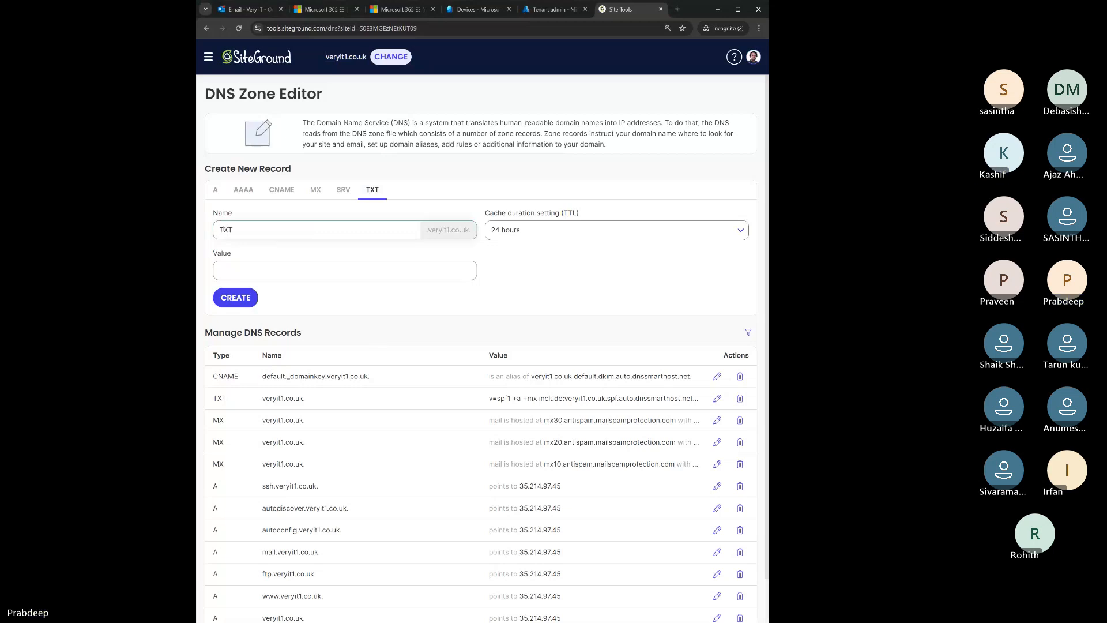
{"action": "double_click", "coordinate": [270, 229]}
{"action": "key", "text": "BackSpace"}
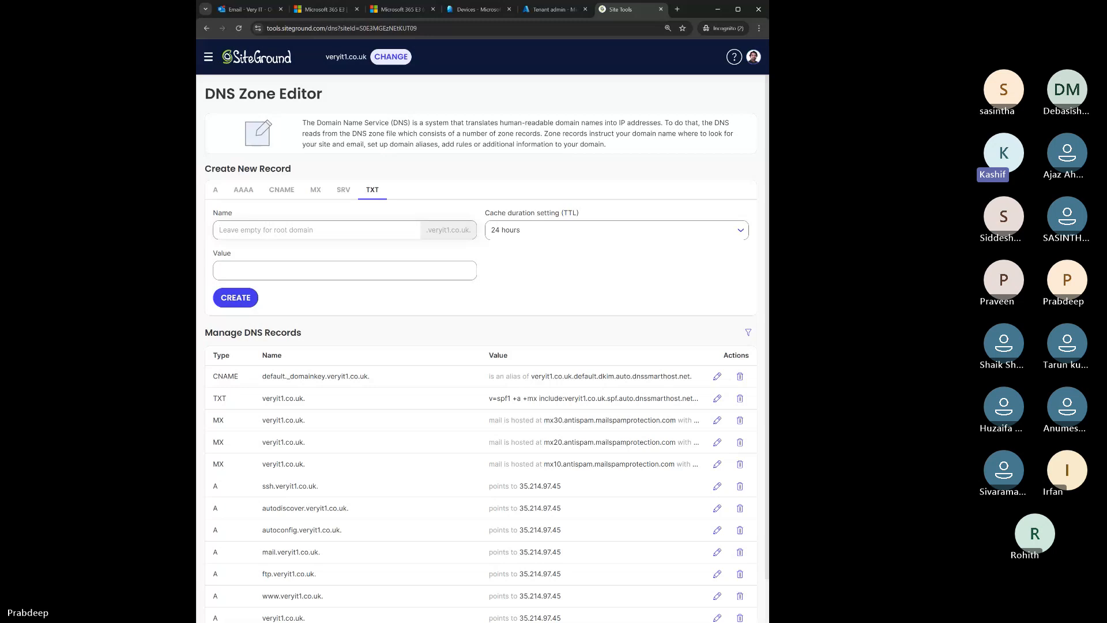
Try @ as the TXT record's name with the verification value, then clear both and attempt to create the record.
{"action": "type", "text": "@"}
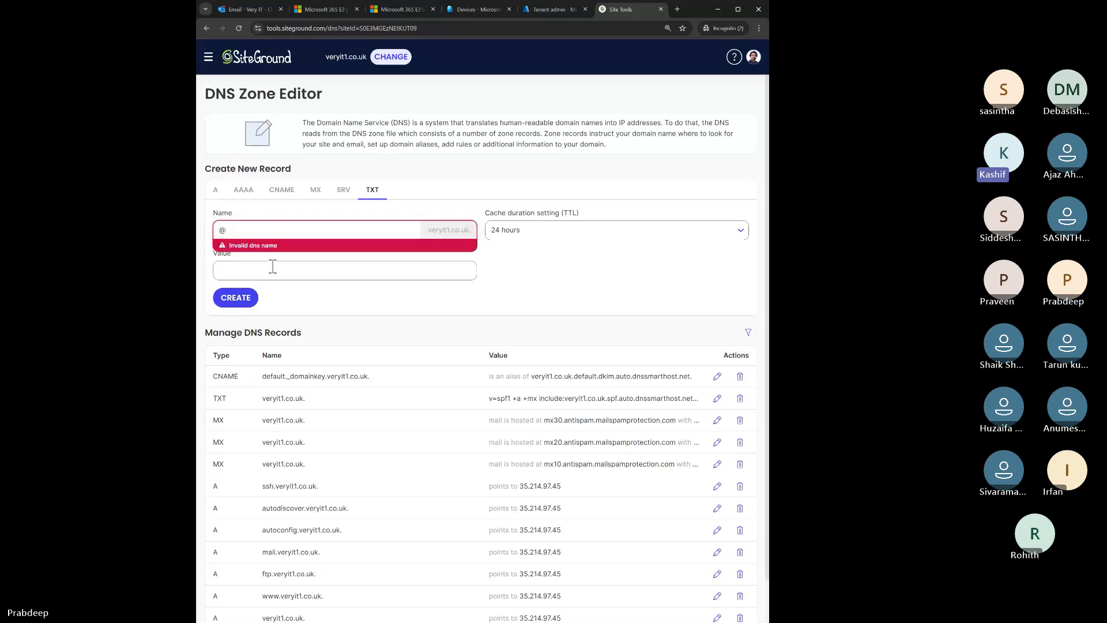
{"action": "left_click", "coordinate": [273, 269]}
{"action": "type", "text": "MS=ms65128669"}
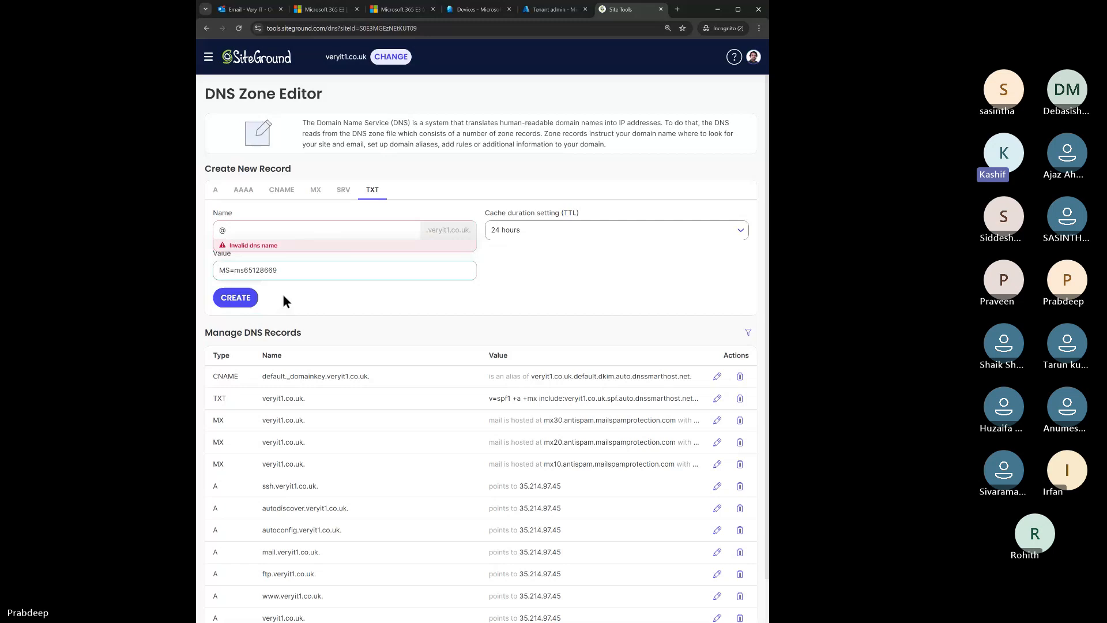
{"action": "double_click", "coordinate": [267, 232]}
{"action": "key", "text": "BackSpace"}
{"action": "triple_click", "coordinate": [248, 270]}
{"action": "key", "text": "ctrl+c"}
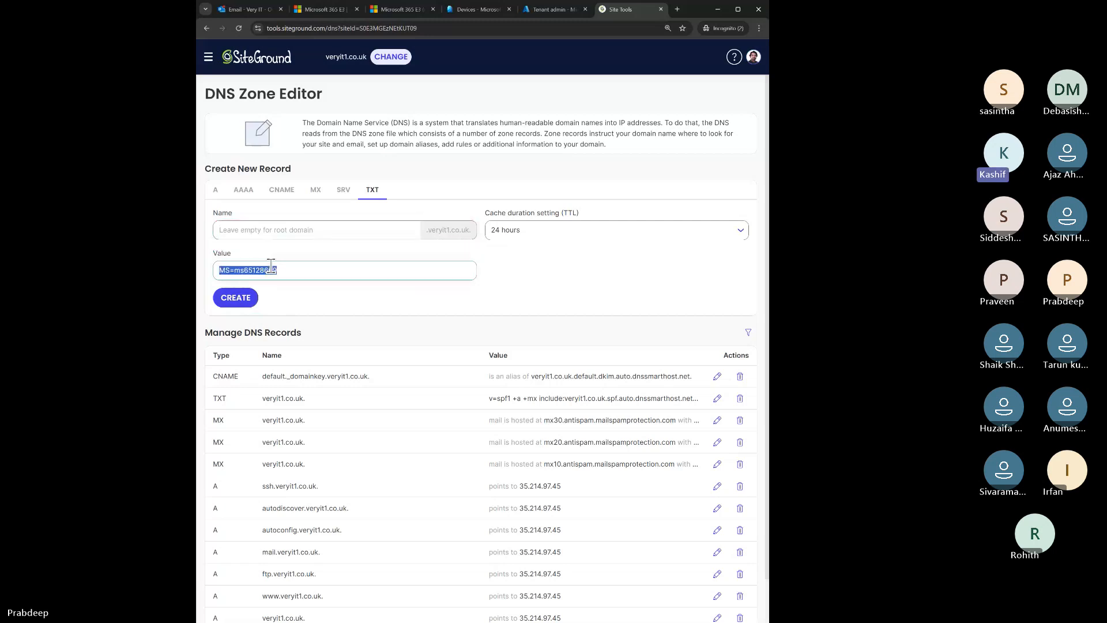
{"action": "key", "text": "BackSpace"}
{"action": "left_click", "coordinate": [234, 300]}
{"action": "left_click", "coordinate": [295, 305]}
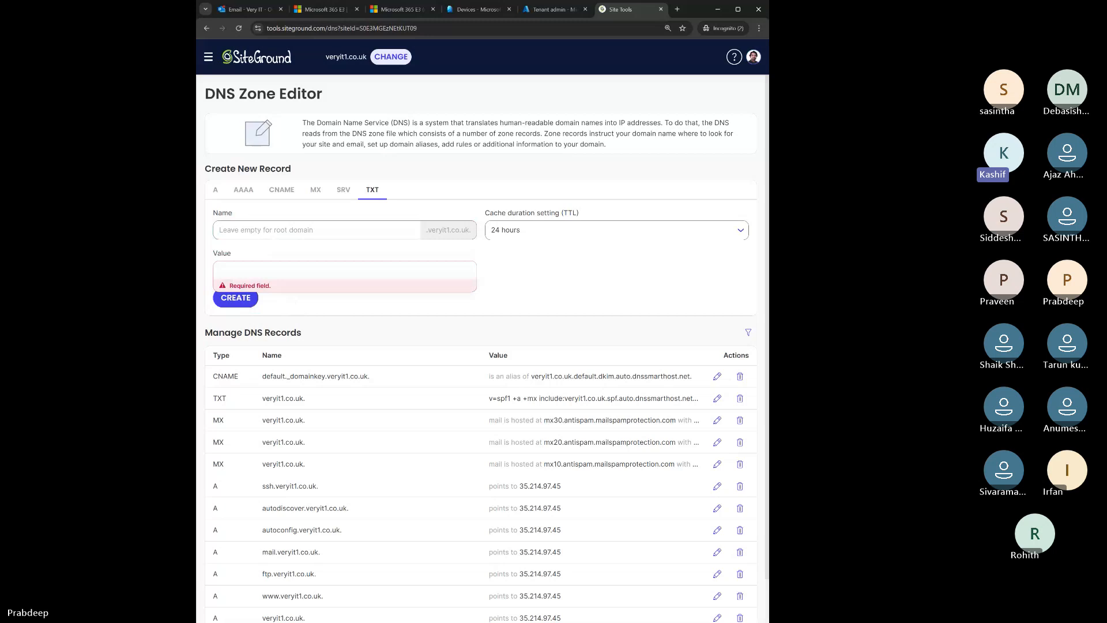
Create the TXT record for the root domain with the copied verification value and a cache duration of 1 hour.
{"action": "left_click", "coordinate": [263, 271]}
{"action": "key", "text": "ctrl+v"}
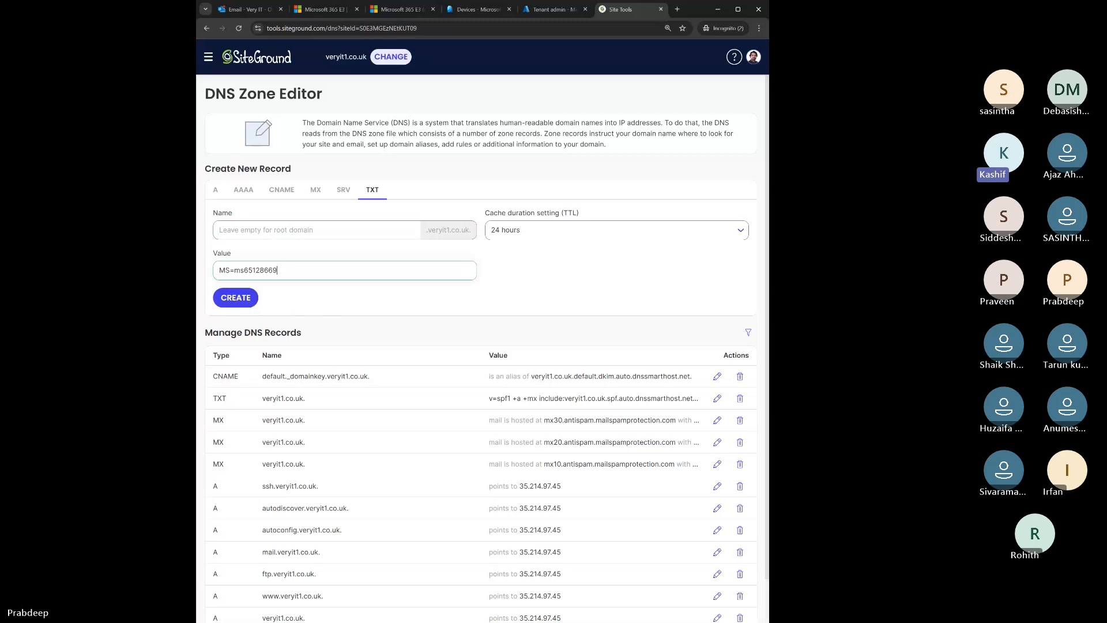
{"action": "left_click", "coordinate": [521, 236]}
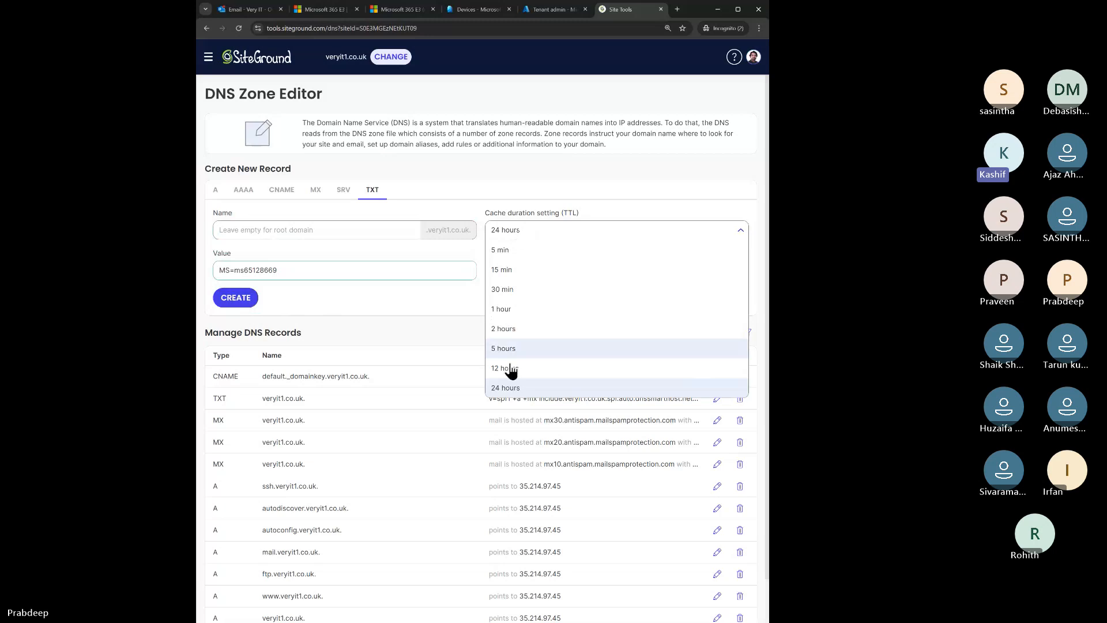
{"action": "scroll", "coordinate": [510, 364], "scroll_direction": "down", "scroll_amount": 1}
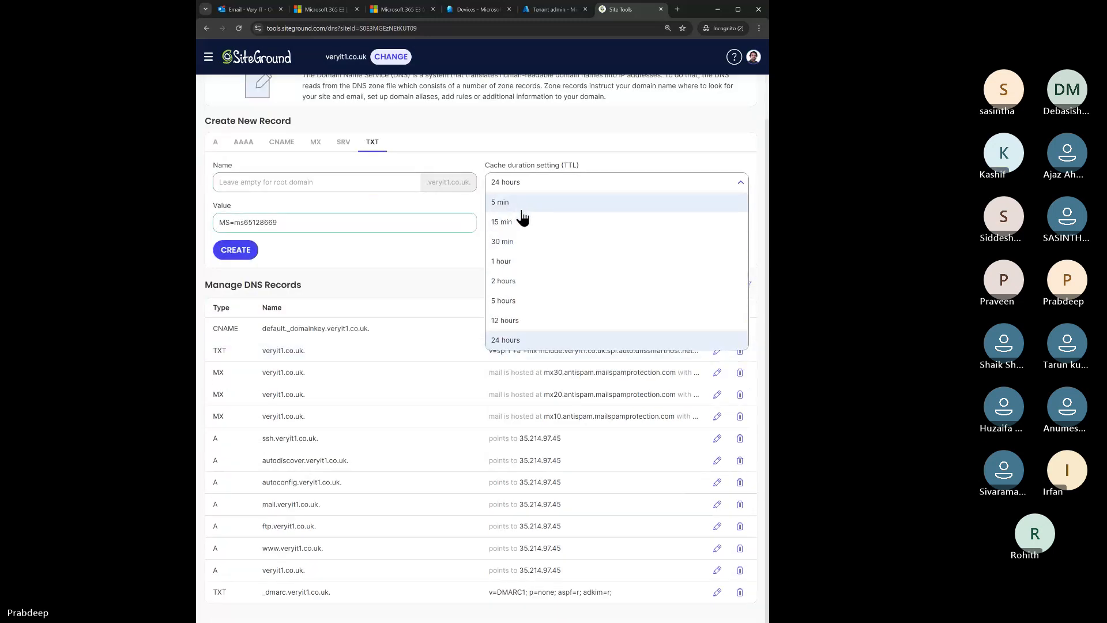
{"action": "left_click", "coordinate": [517, 263]}
{"action": "scroll", "coordinate": [513, 254], "scroll_direction": "up", "scroll_amount": 1}
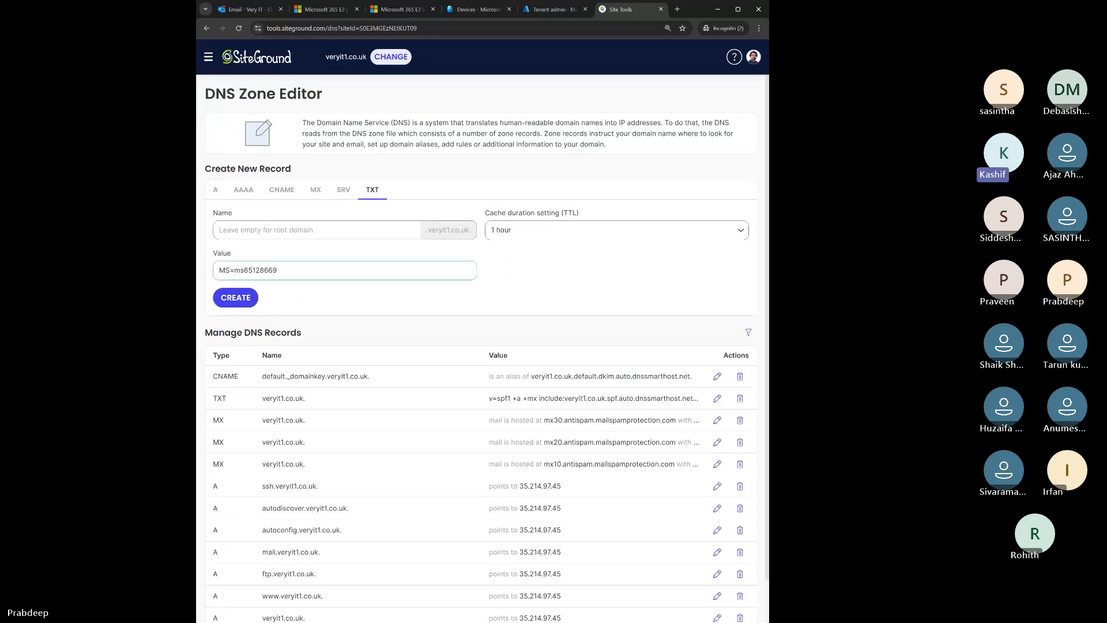
{"action": "left_click", "coordinate": [237, 303]}
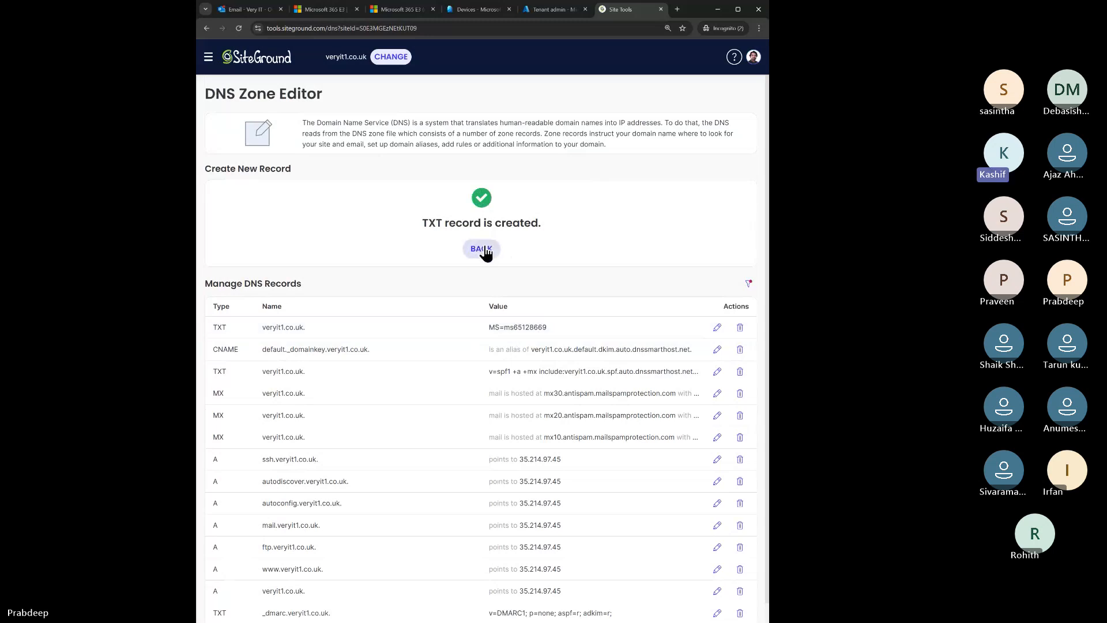
Open the new TXT record for editing, review its name, cache duration and value, and cancel.
{"action": "left_click", "coordinate": [718, 330]}
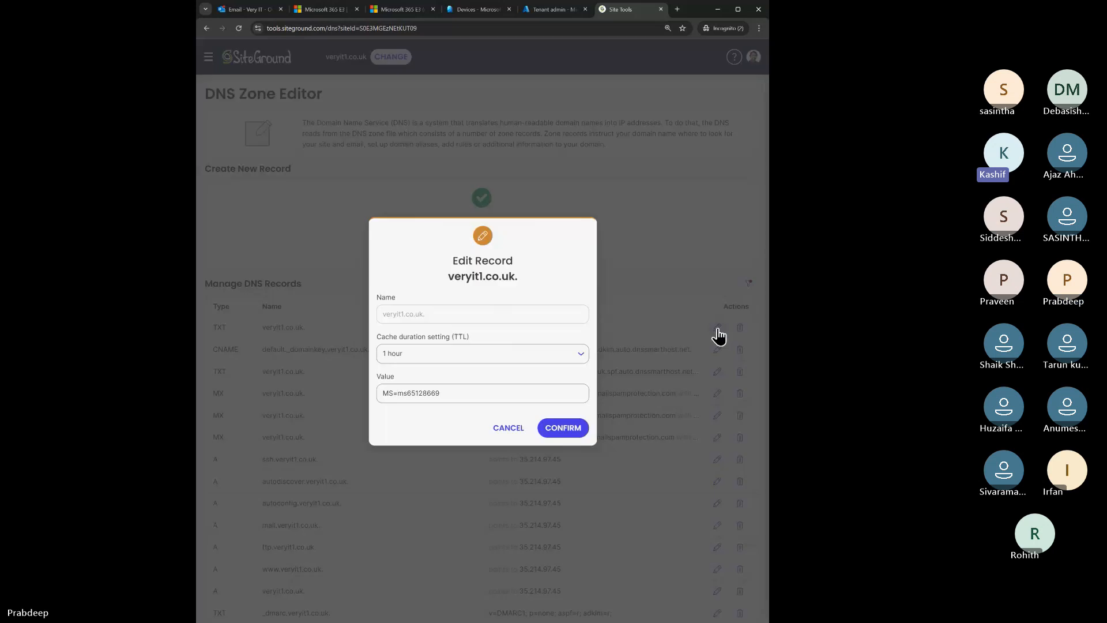
{"action": "left_click", "coordinate": [422, 365]}
{"action": "left_click", "coordinate": [489, 290]}
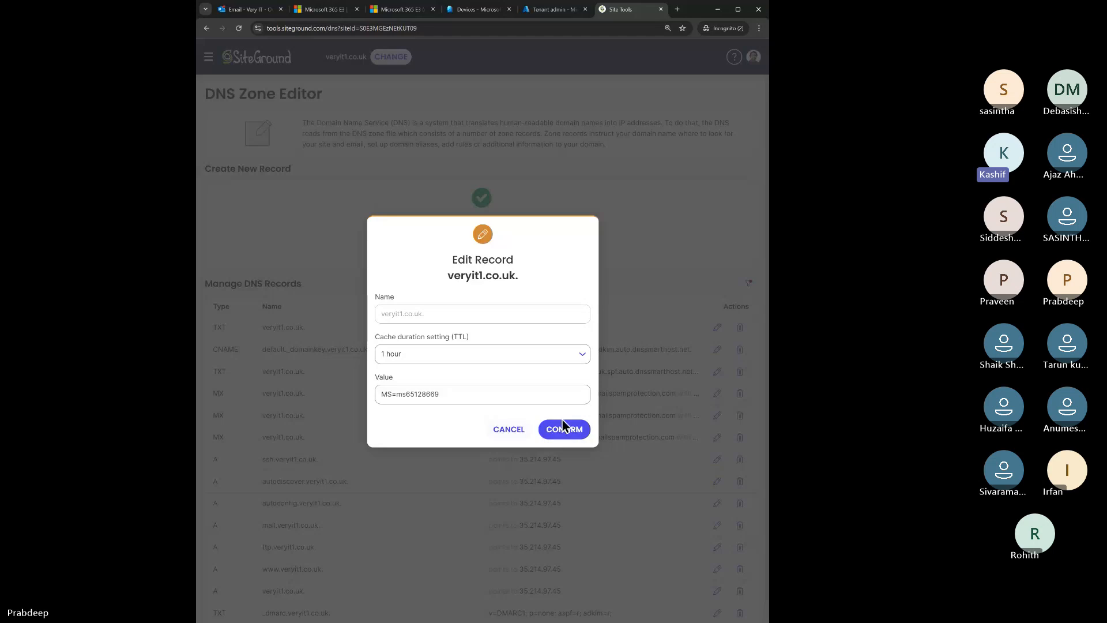
{"action": "left_click", "coordinate": [508, 430]}
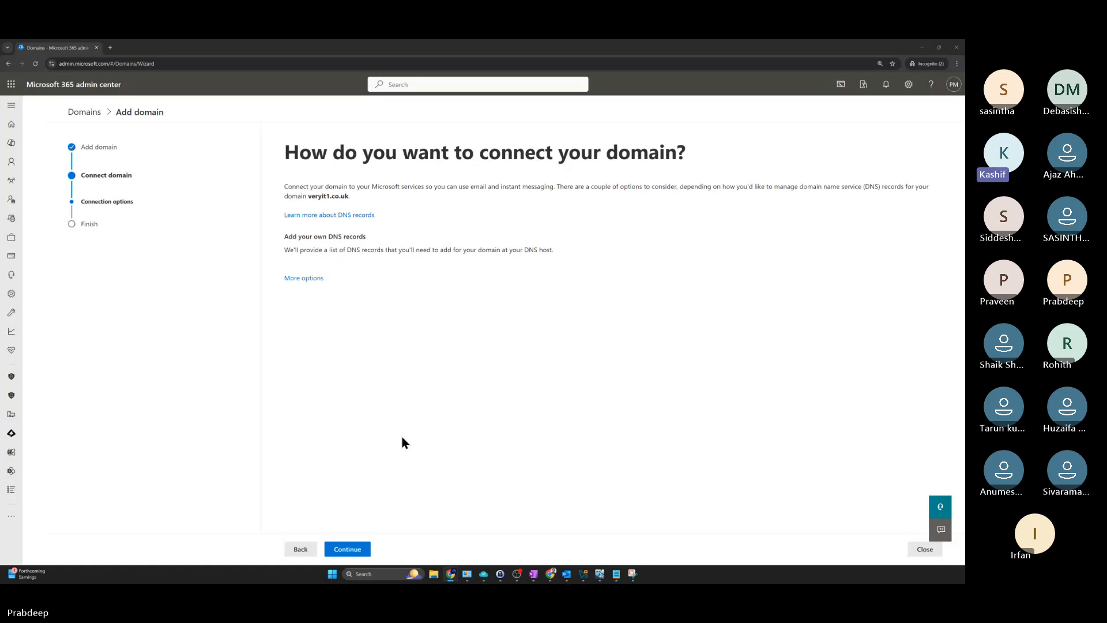
Continue to the Exchange DNS records, have the wizard check them, and examine the detection message and MX record details.
{"action": "left_click", "coordinate": [348, 550]}
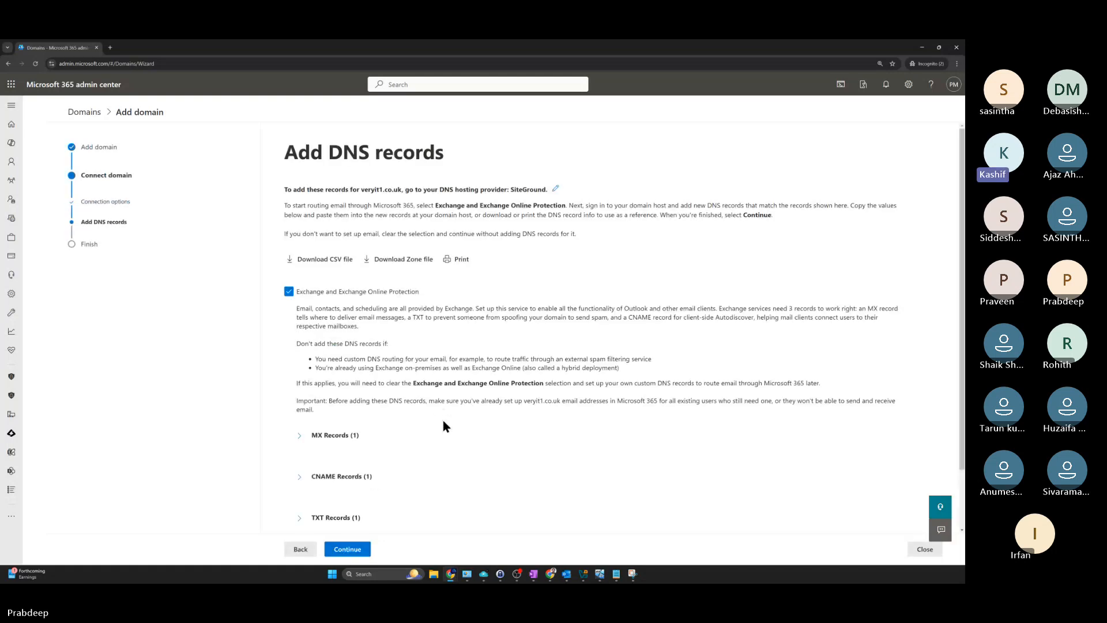
{"action": "left_click", "coordinate": [358, 549]}
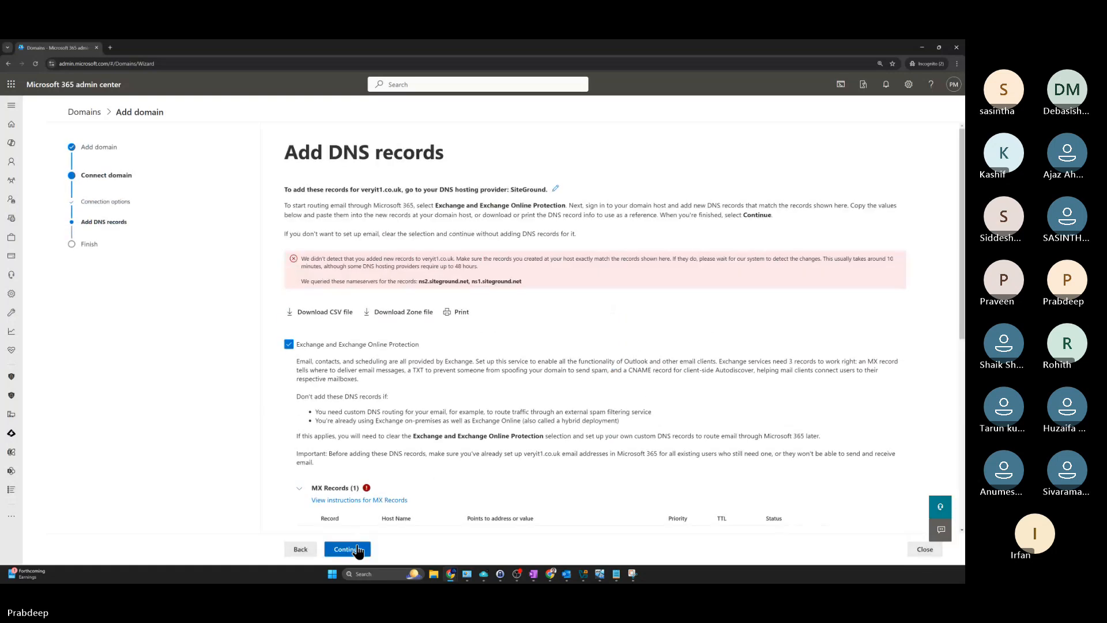
{"action": "left_click_drag", "start_coordinate": [304, 260], "coordinate": [564, 280]}
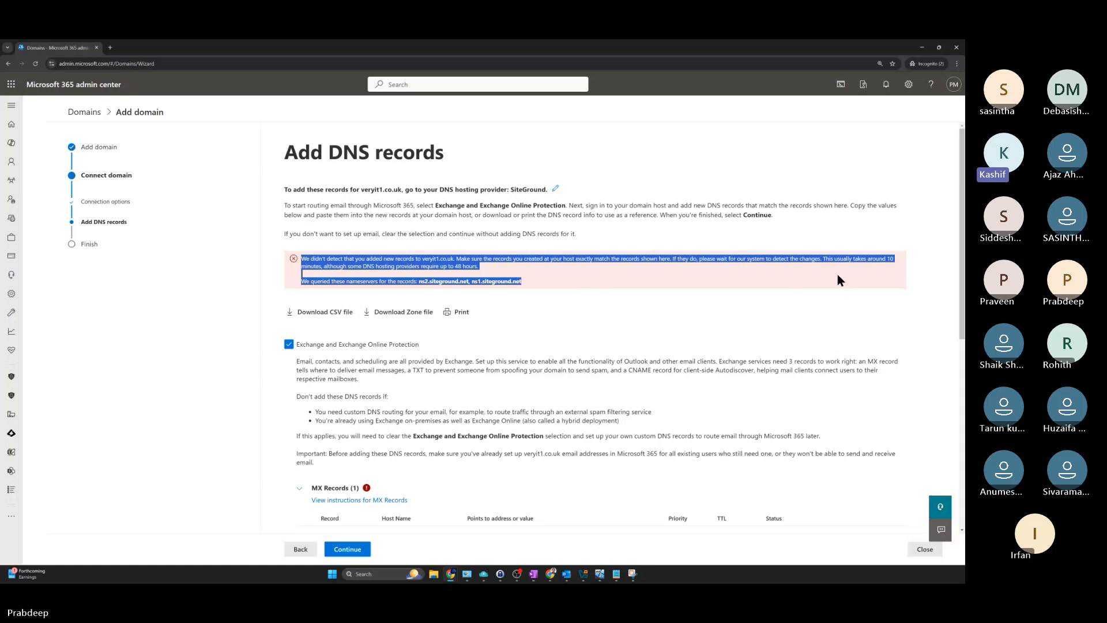
{"action": "scroll", "coordinate": [369, 472], "scroll_direction": "down", "scroll_amount": 1}
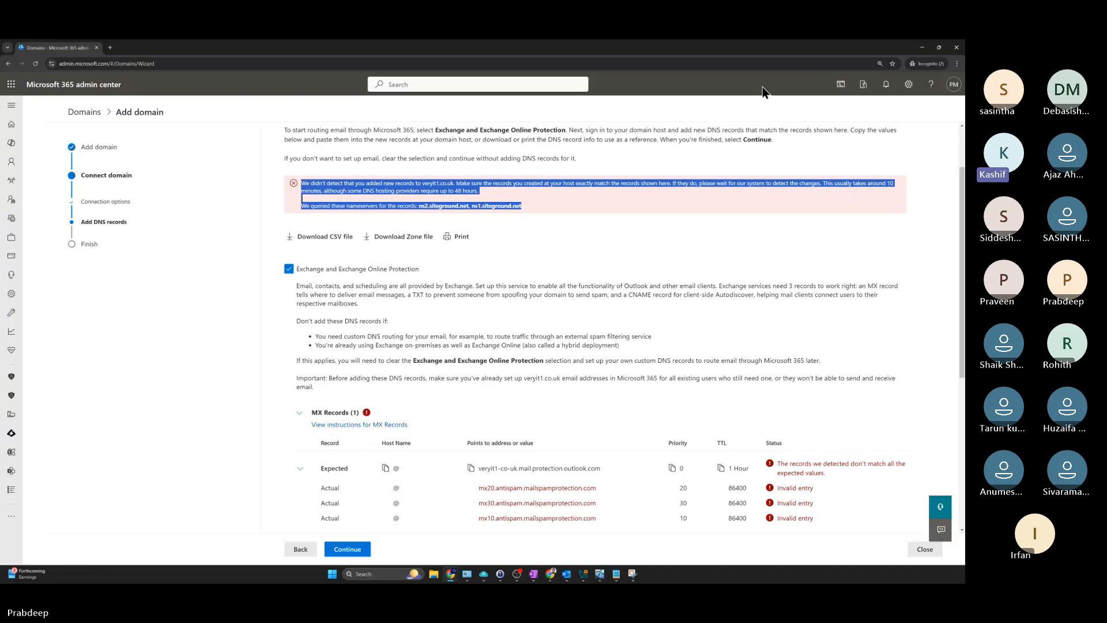
Place the domain wizard beside the SiteGround window and go back to its domain name page.
{"action": "double_click", "coordinate": [770, 50]}
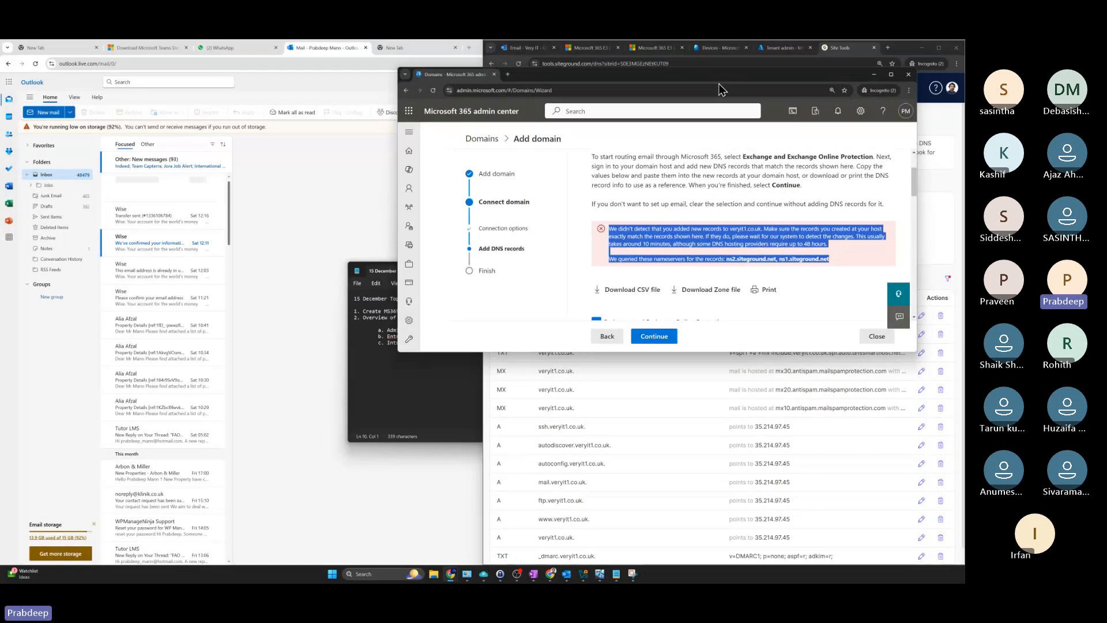
{"action": "key", "text": "super+Left"}
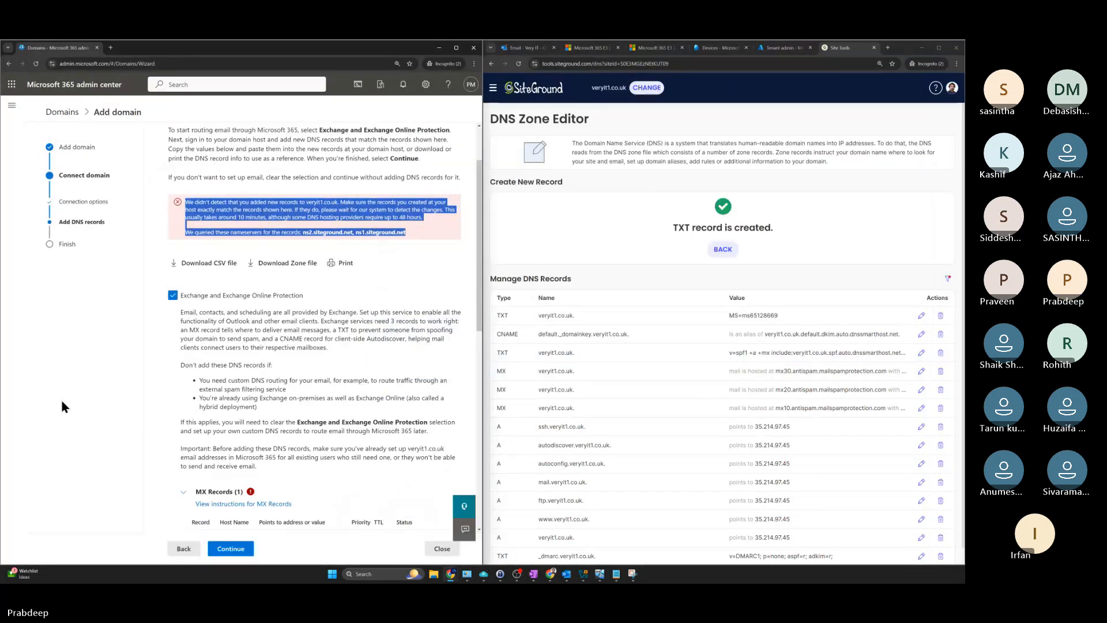
{"action": "left_click", "coordinate": [183, 549]}
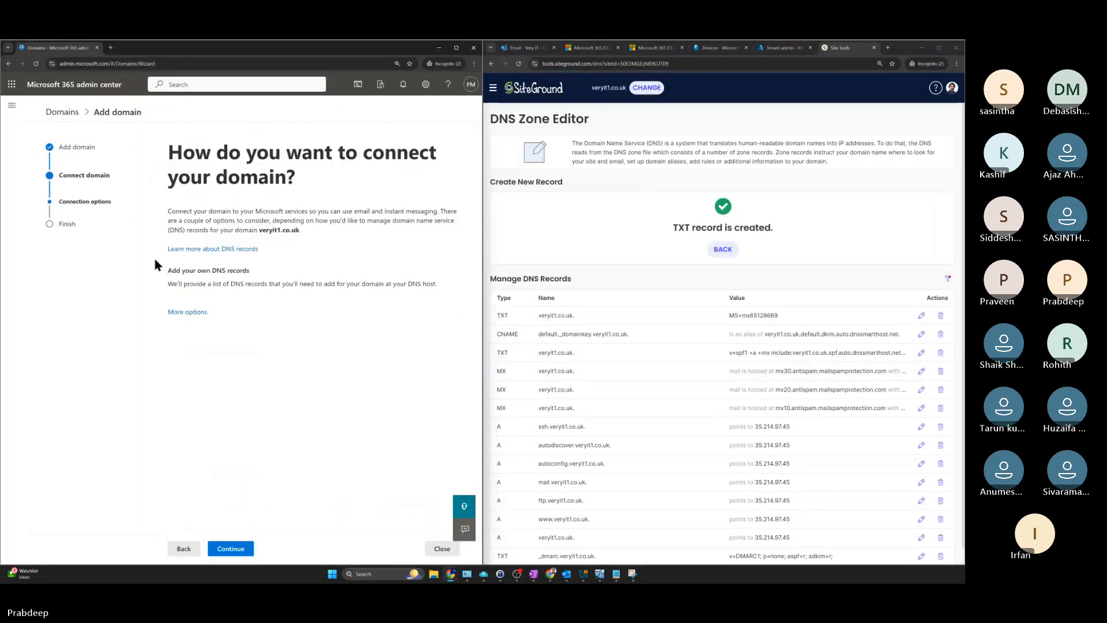
{"action": "left_click", "coordinate": [185, 548]}
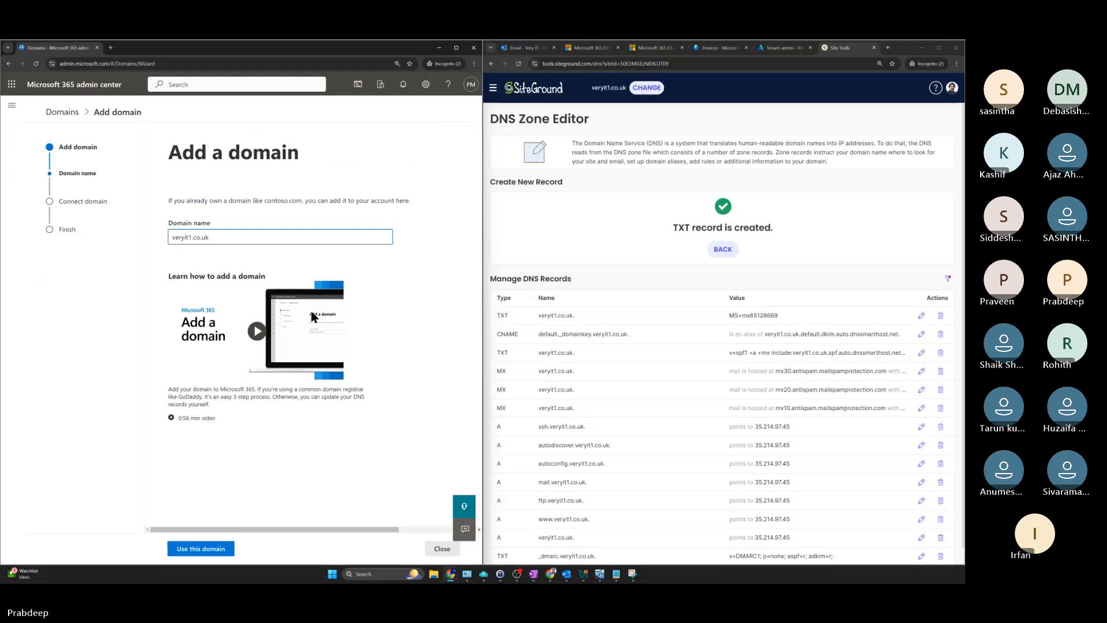
Submit veryit1.co.uk again and choose to add your own DNS records to reach the Exchange record list.
{"action": "left_click", "coordinate": [203, 549]}
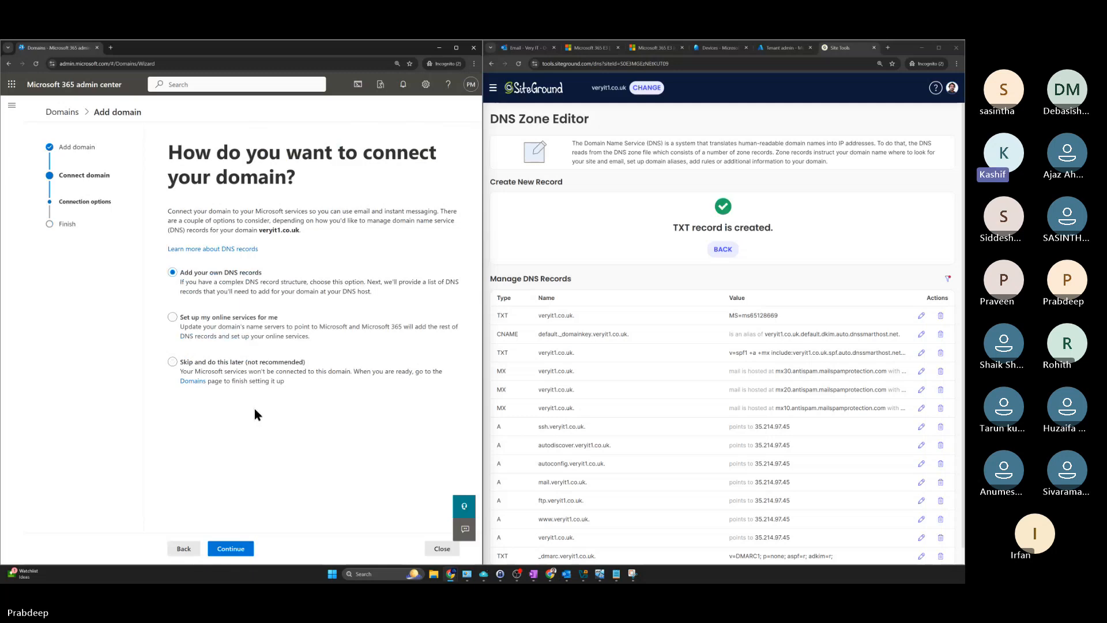
{"action": "left_click", "coordinate": [230, 548]}
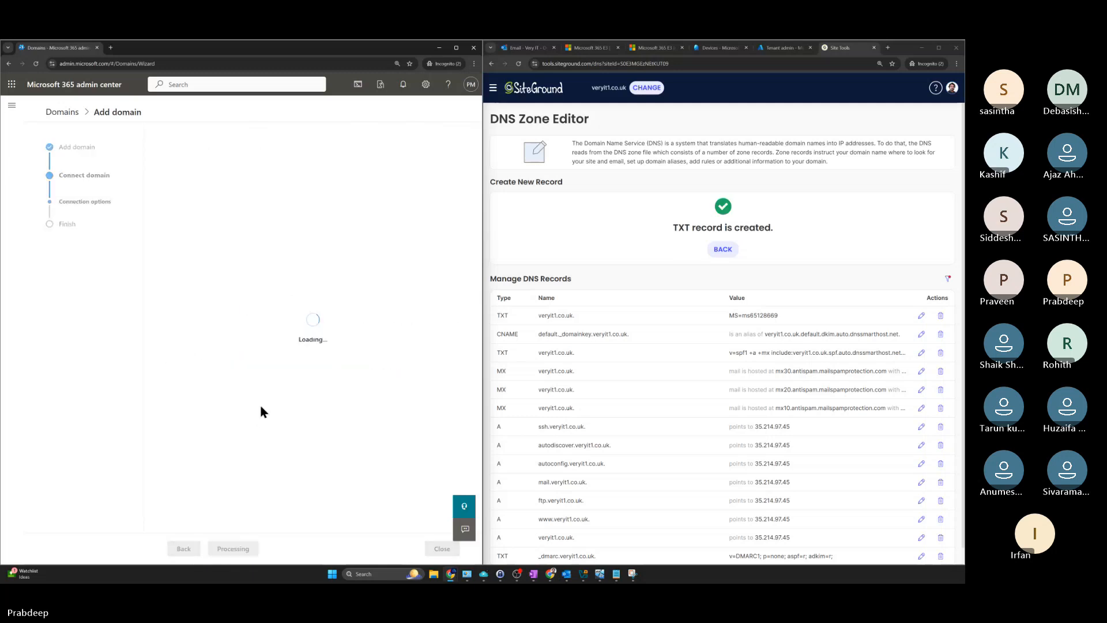
{"action": "scroll", "coordinate": [261, 406], "scroll_direction": "down", "scroll_amount": 1}
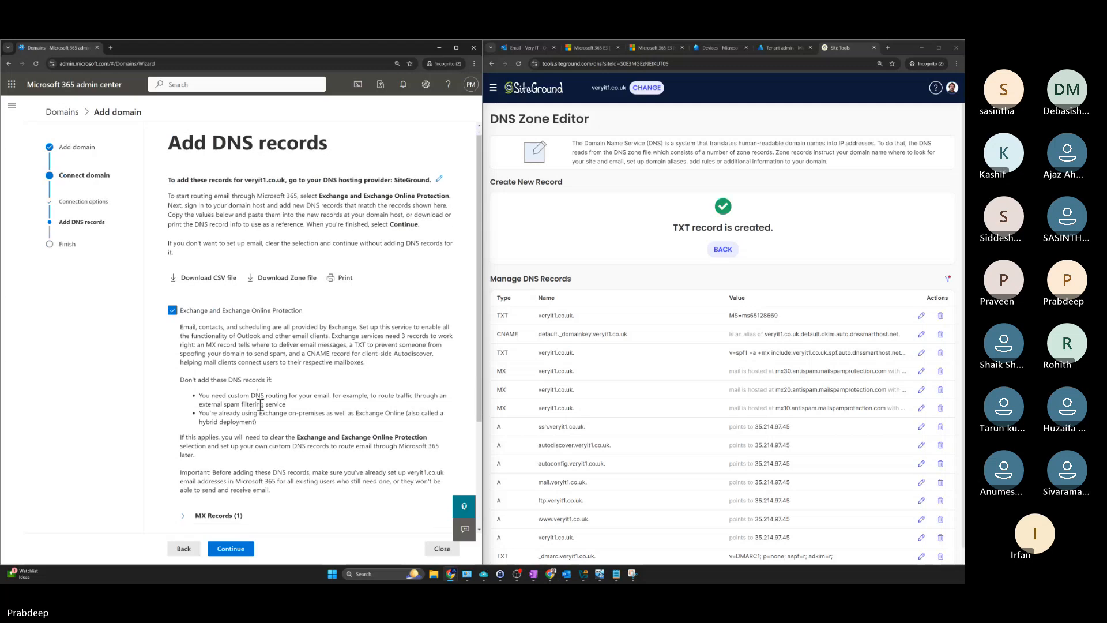
Expand the wizard's MX and CNAME record sections to review the expected values, and copy the MX record's destination address.
{"action": "left_click", "coordinate": [183, 452]}
{"action": "scroll", "coordinate": [183, 455], "scroll_direction": "down", "scroll_amount": 2}
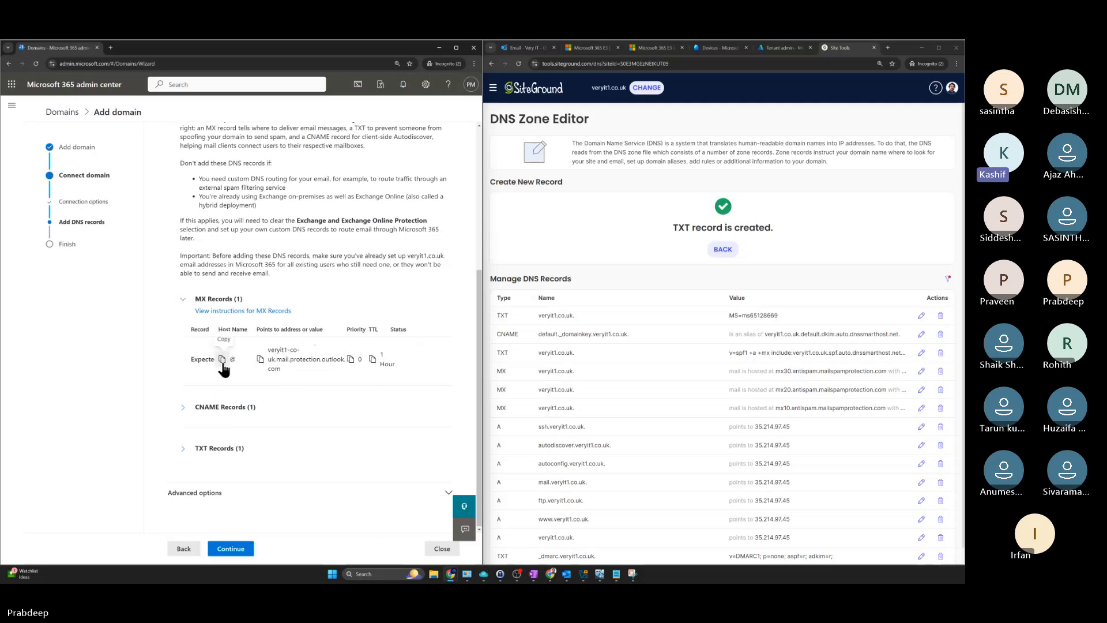
{"action": "left_click", "coordinate": [184, 415]}
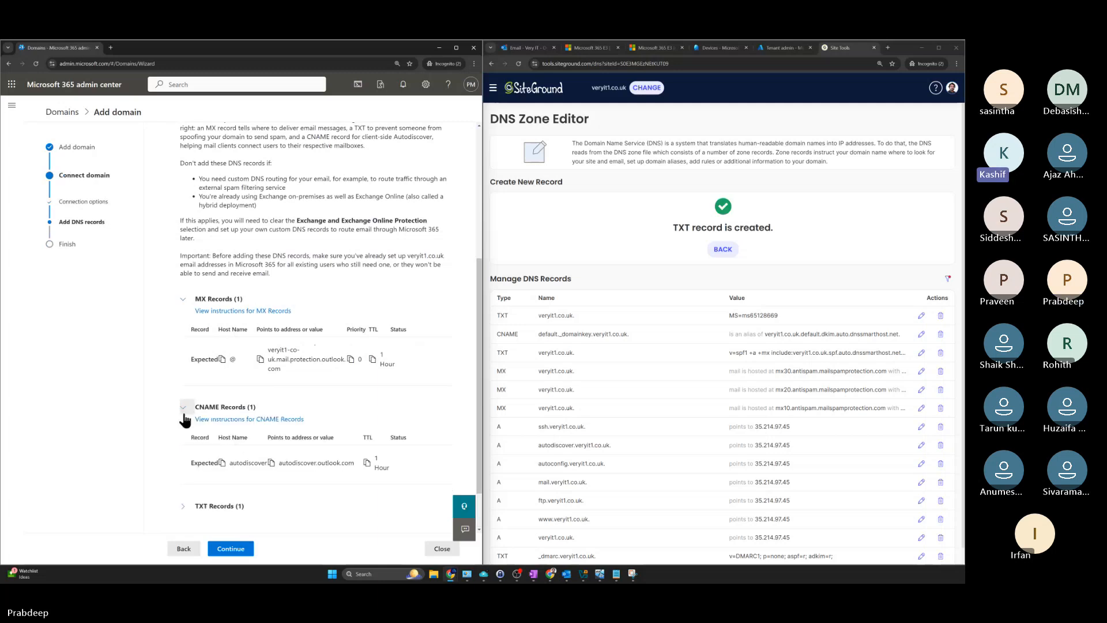
{"action": "left_click", "coordinate": [184, 411]}
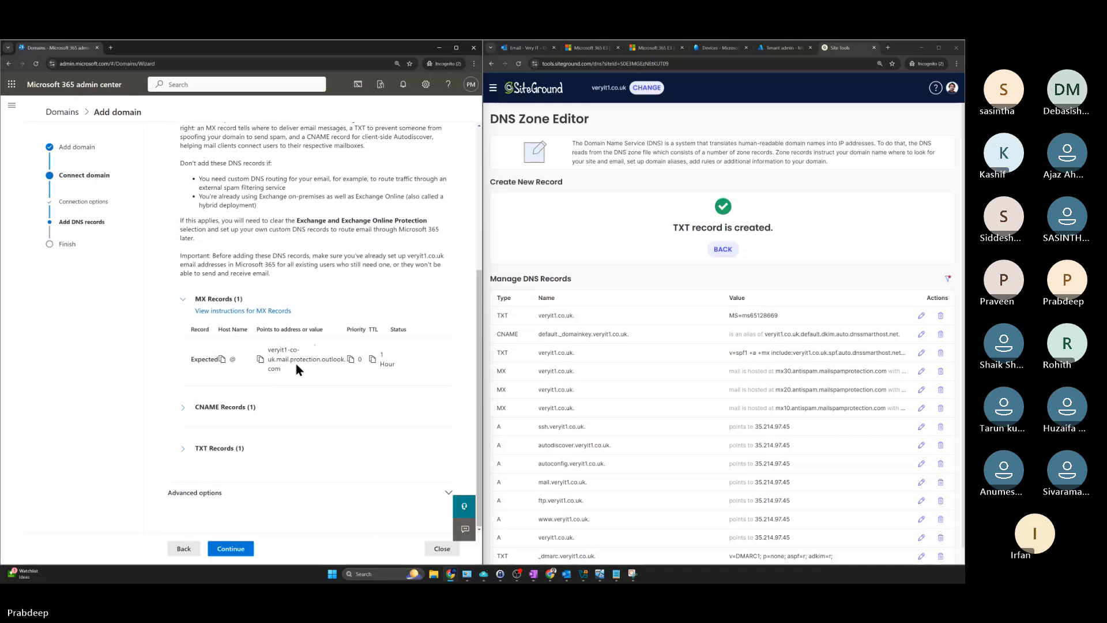
{"action": "left_click", "coordinate": [263, 358]}
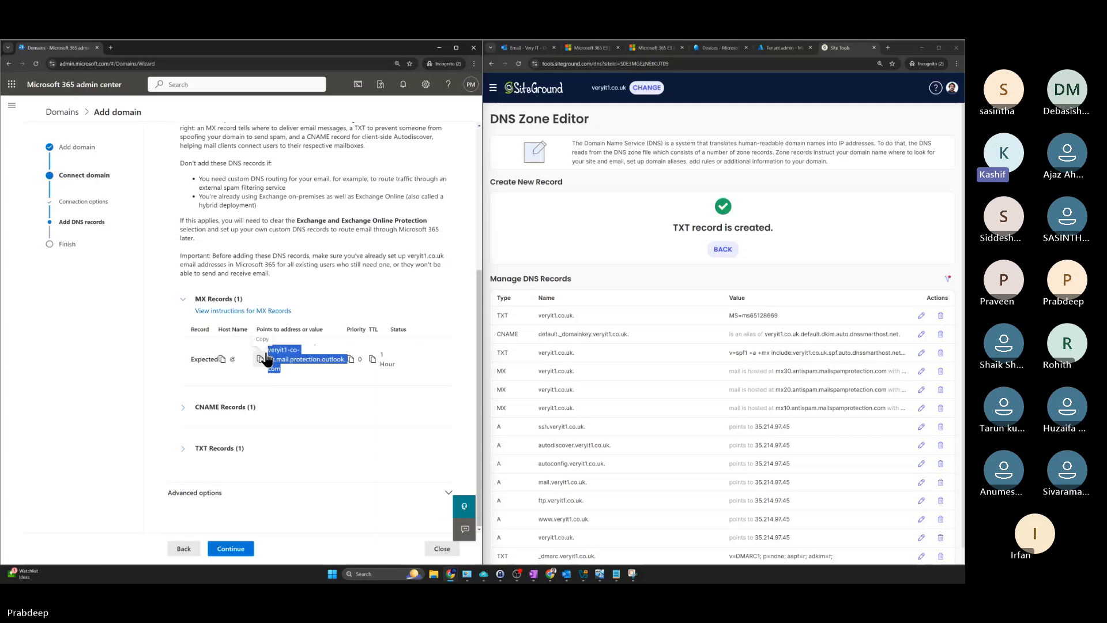
{"action": "left_click", "coordinate": [360, 358]}
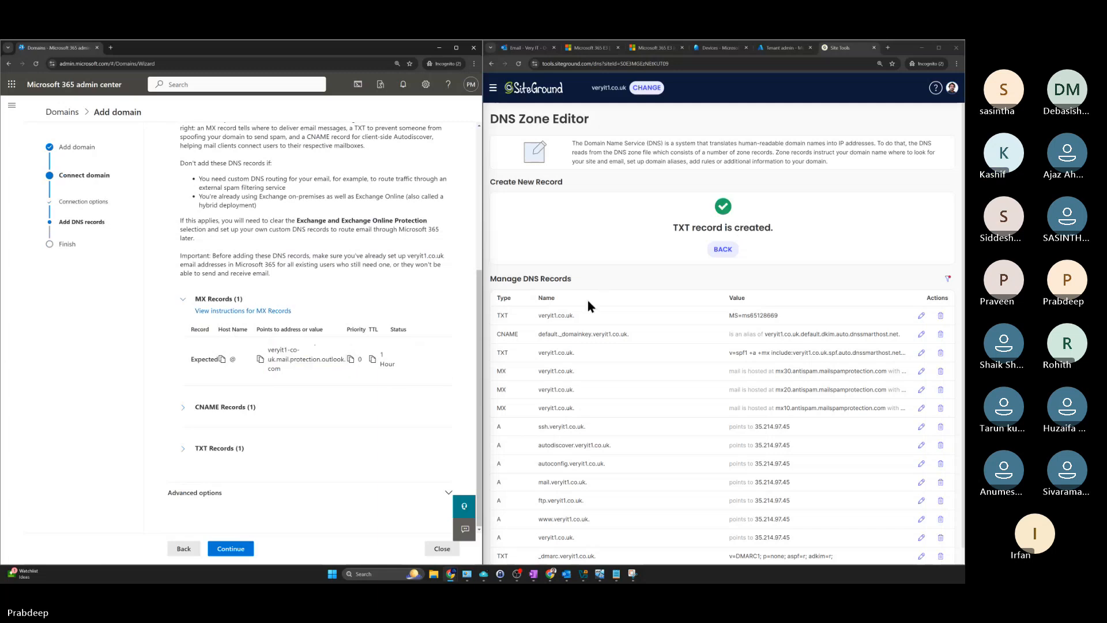
Start a custom MX record in SiteGround's DNS Zone Editor with priority 0 and a cache duration of 1 hour.
{"action": "left_click", "coordinate": [723, 252]}
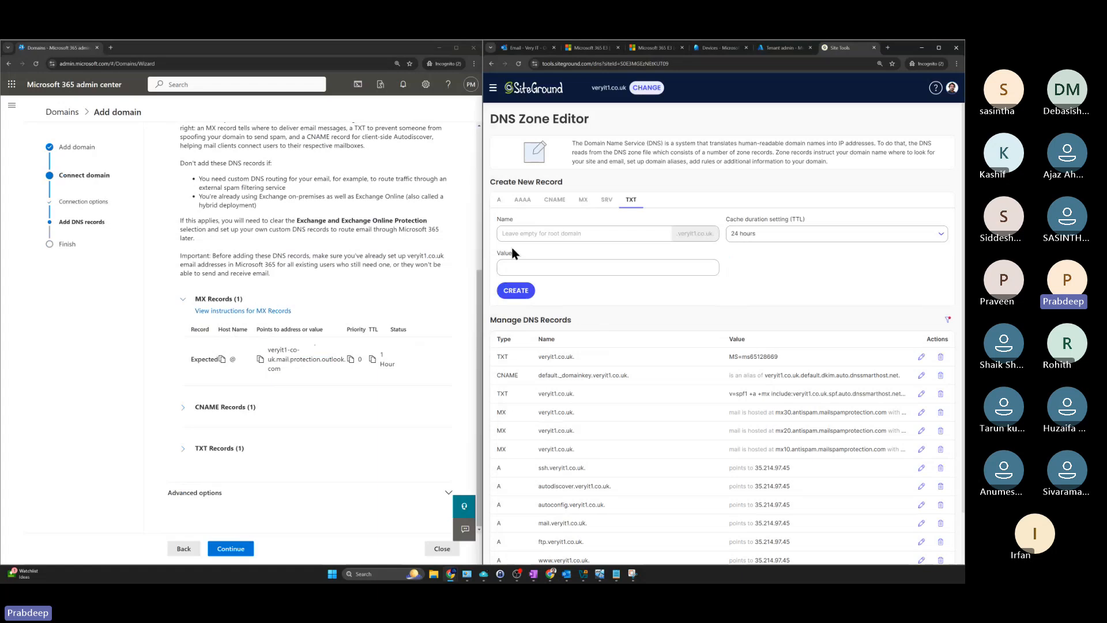
{"action": "left_click", "coordinate": [583, 200]}
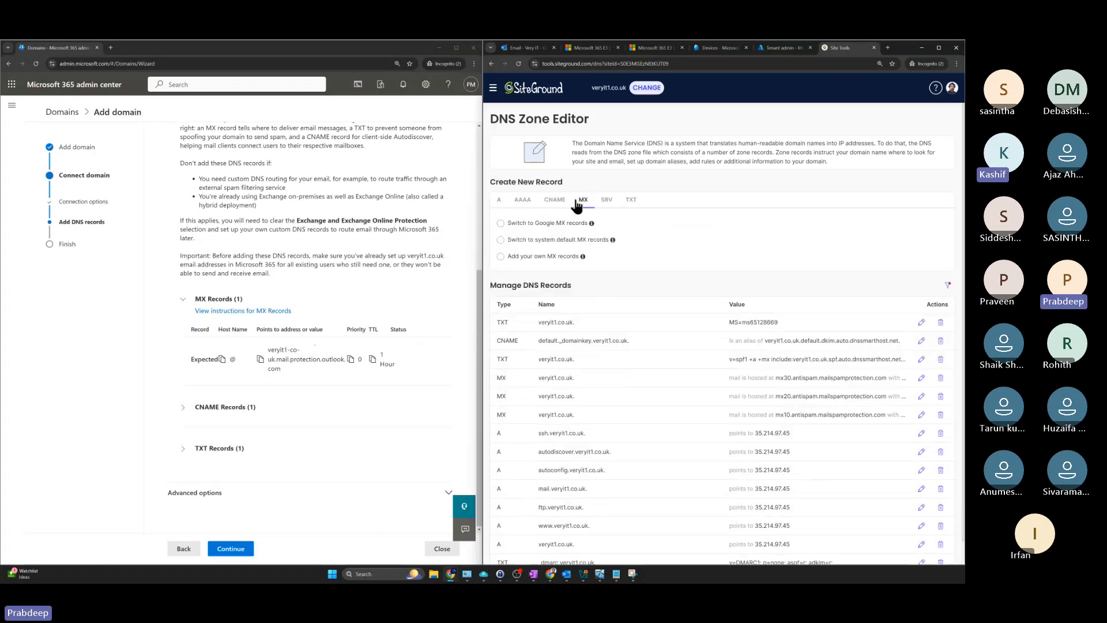
{"action": "left_click", "coordinate": [500, 258]}
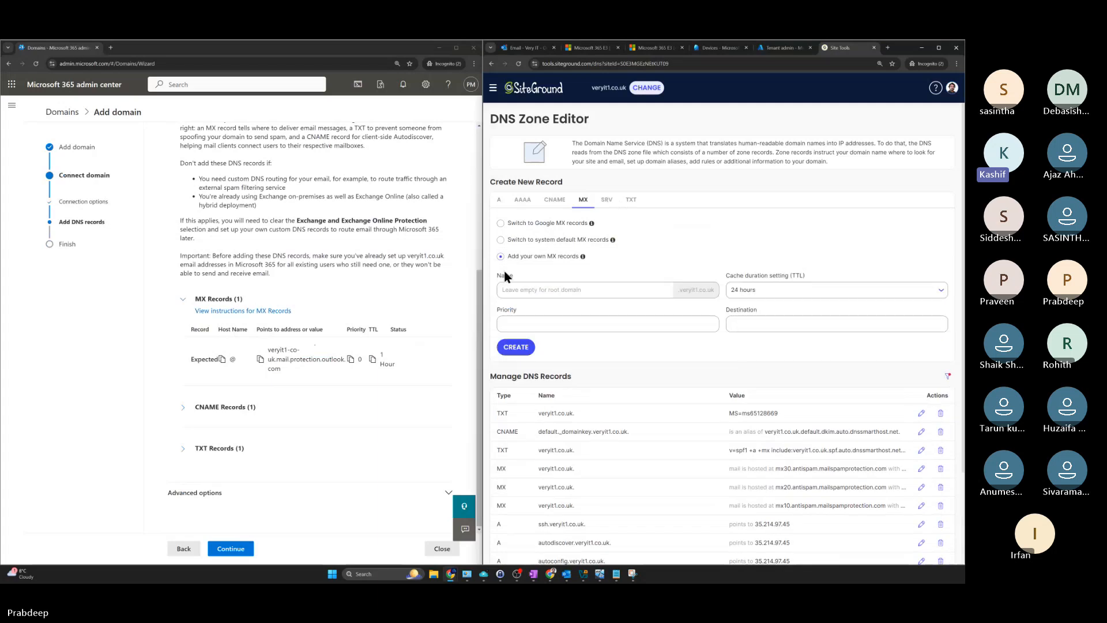
{"action": "left_click", "coordinate": [538, 321]}
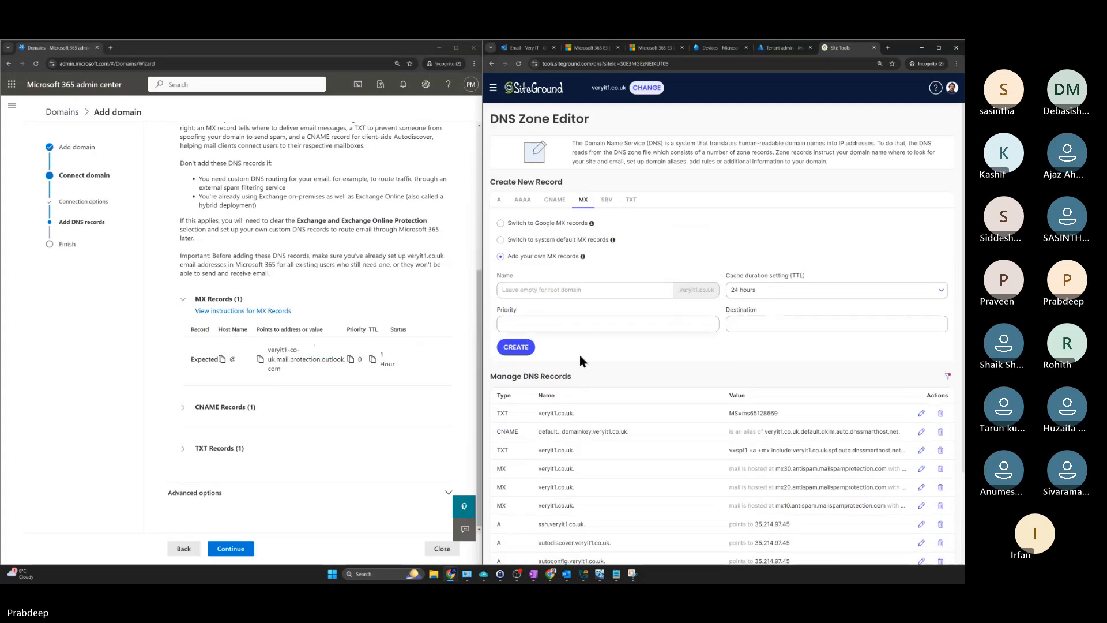
{"action": "left_click", "coordinate": [523, 351]}
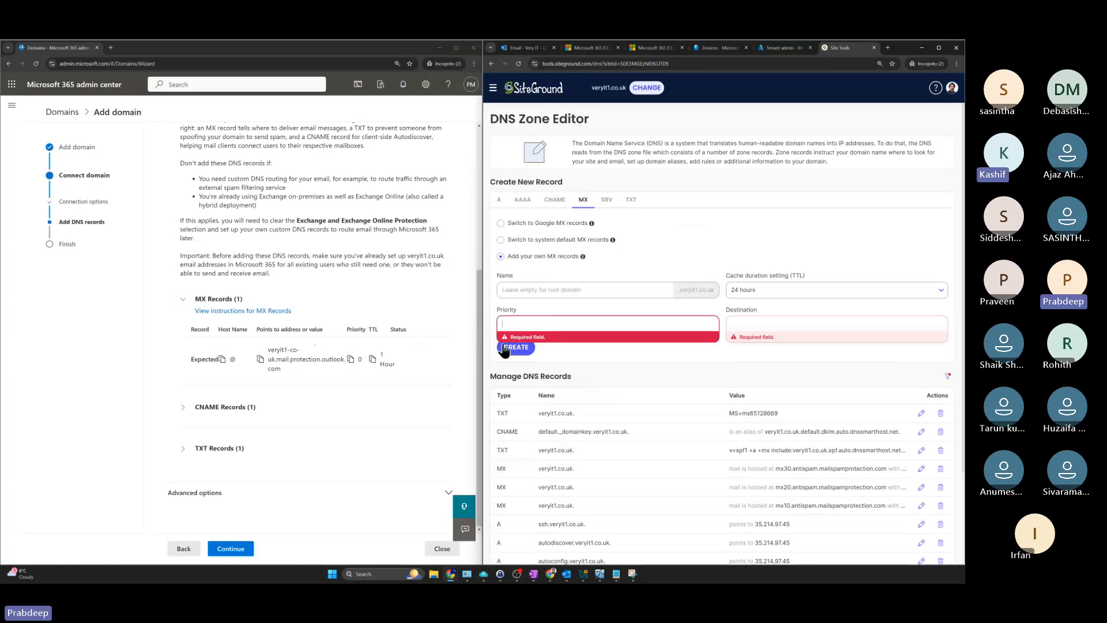
{"action": "type", "text": "0"}
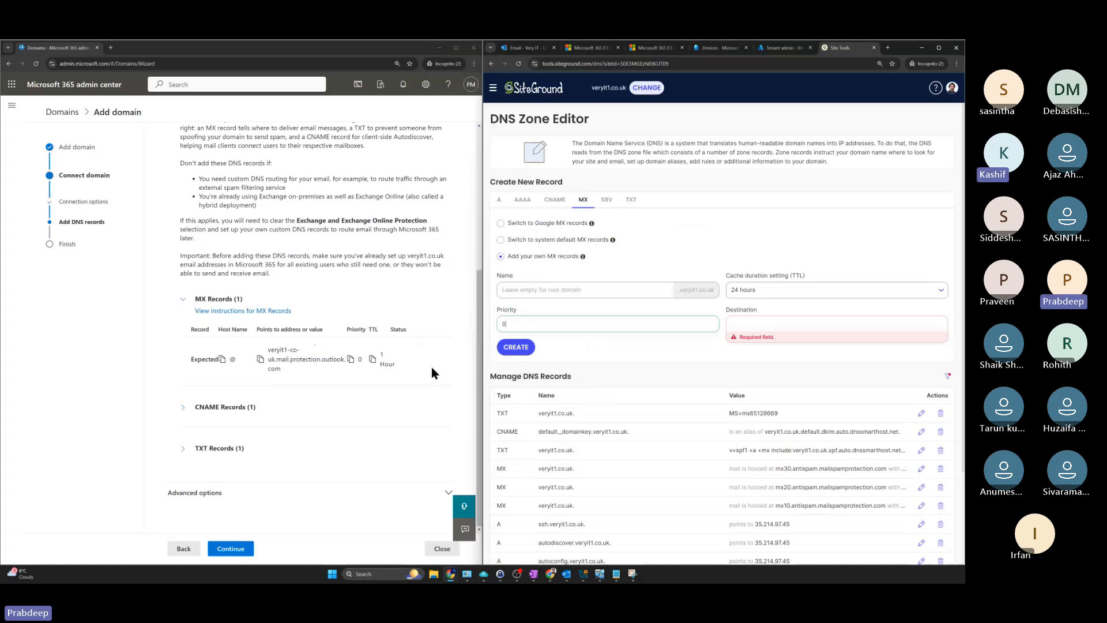
{"action": "left_click", "coordinate": [790, 298]}
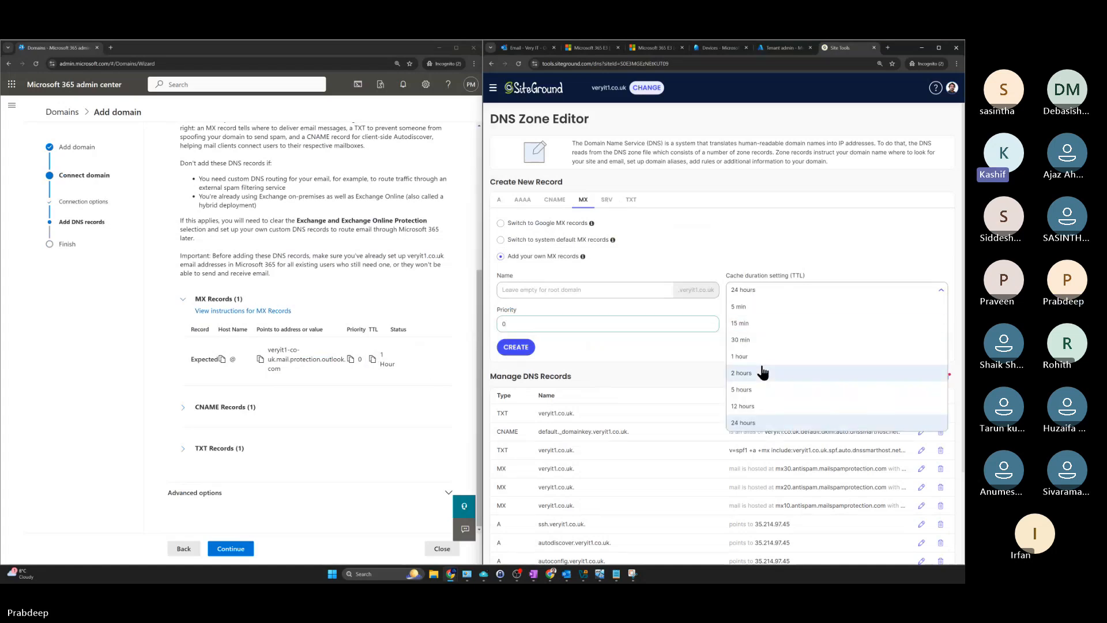
{"action": "left_click", "coordinate": [756, 356]}
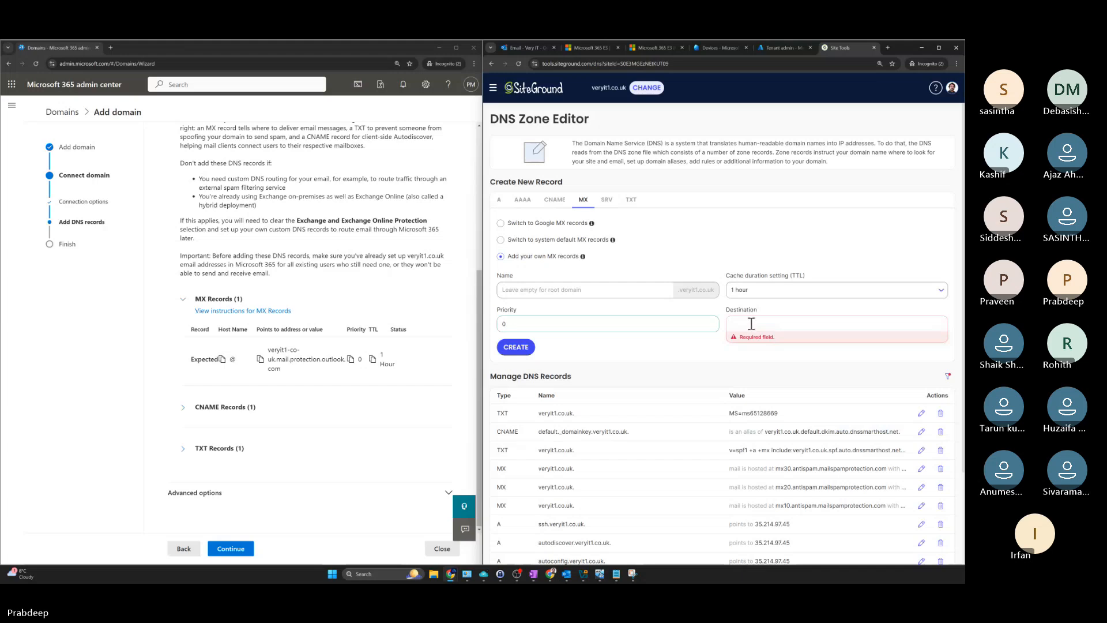
Set the MX record's destination to veryit1-co-uk.mail.protection.outlook.com, copied from the Microsoft 365 domain wizard.
{"action": "left_click", "coordinate": [751, 323]}
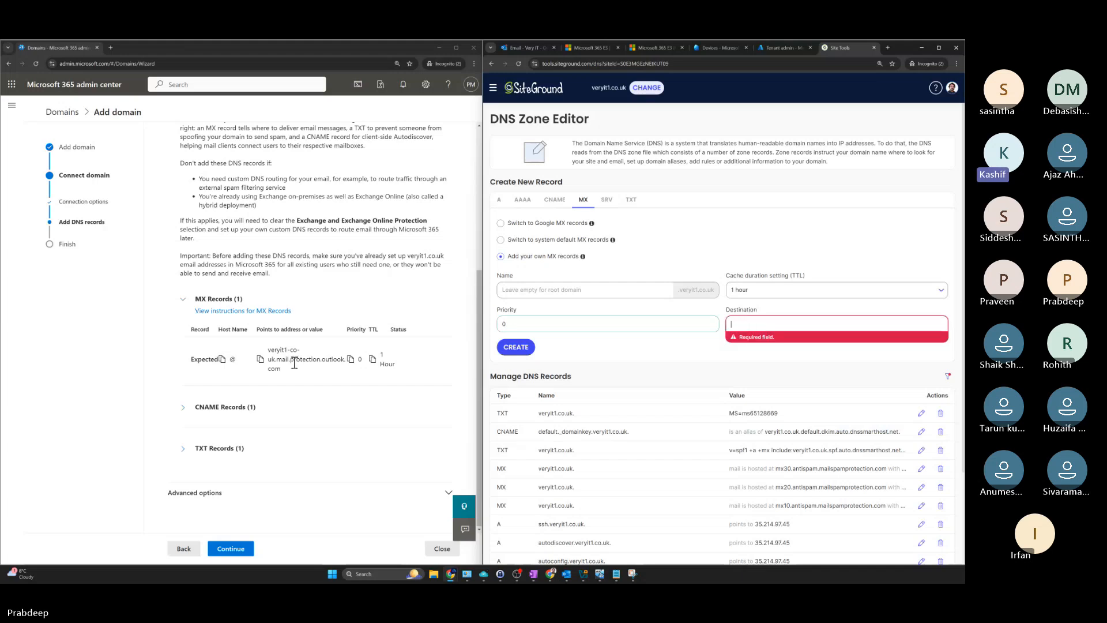
{"action": "type", "text": "0"}
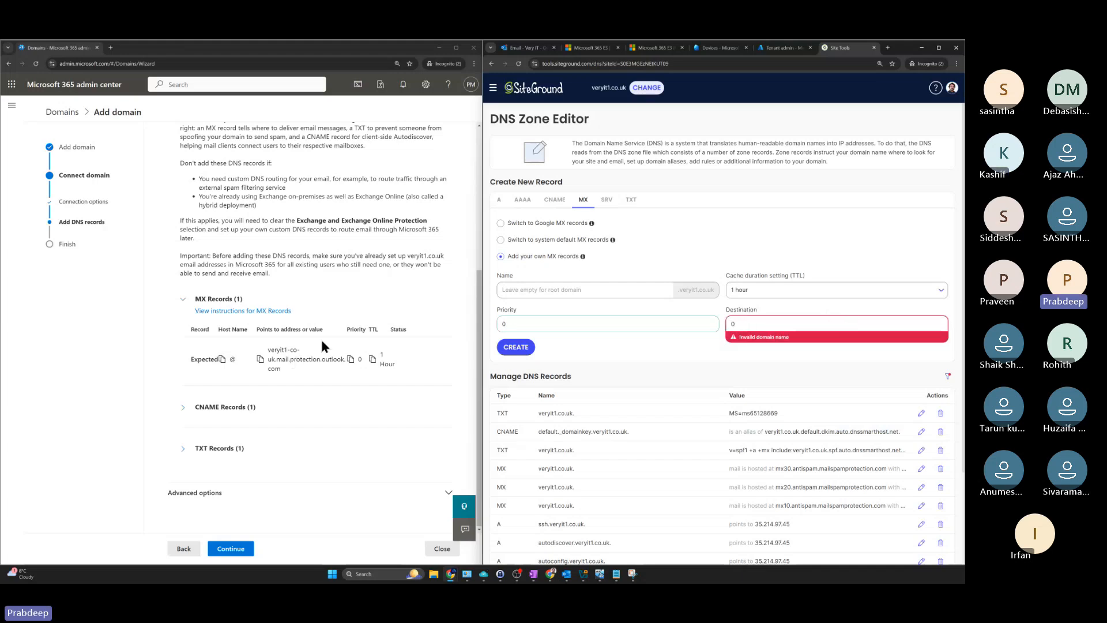
{"action": "left_click", "coordinate": [256, 362]}
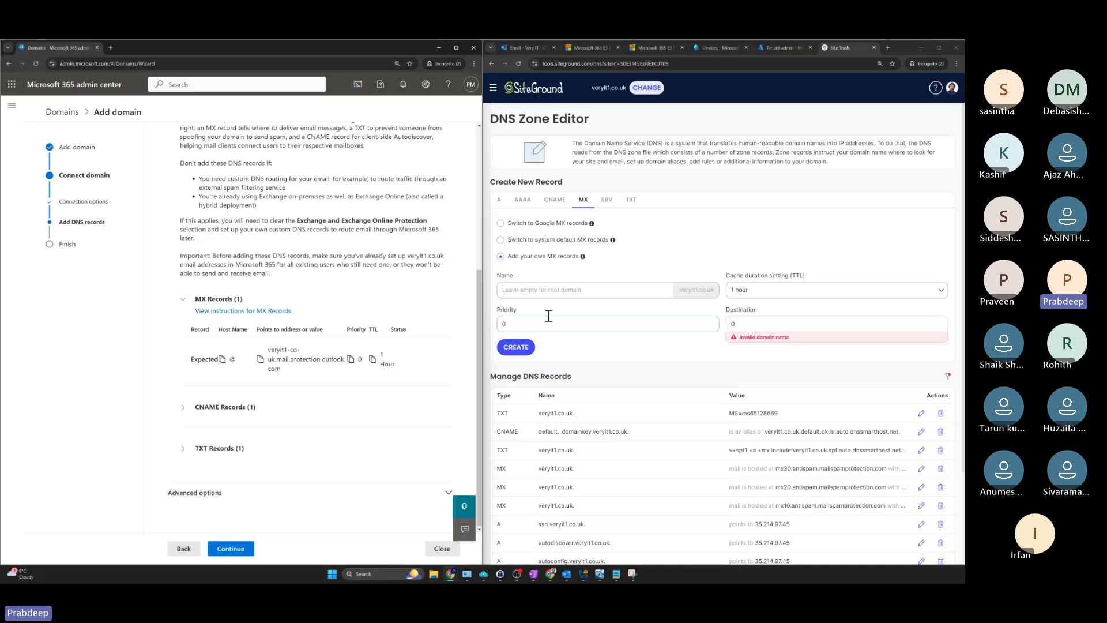
{"action": "double_click", "coordinate": [732, 323]}
{"action": "type", "text": "veryit1-co-uk.mail.protection.outlook.com"}
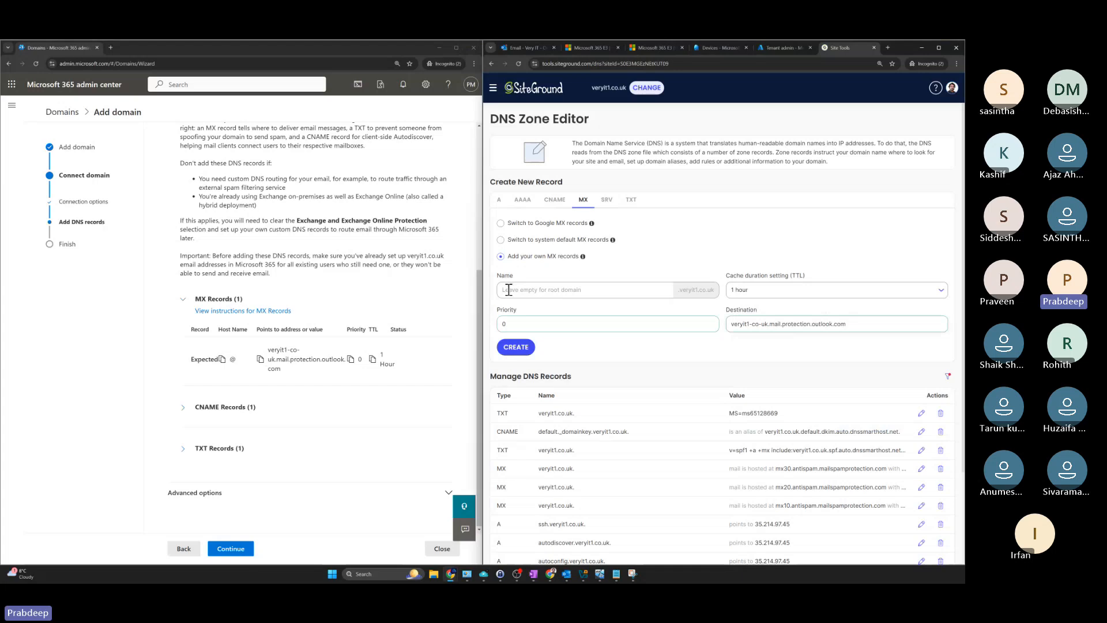
Try @ as the MX record's name, clear it to use the root domain, and create the record.
{"action": "left_click", "coordinate": [548, 290]}
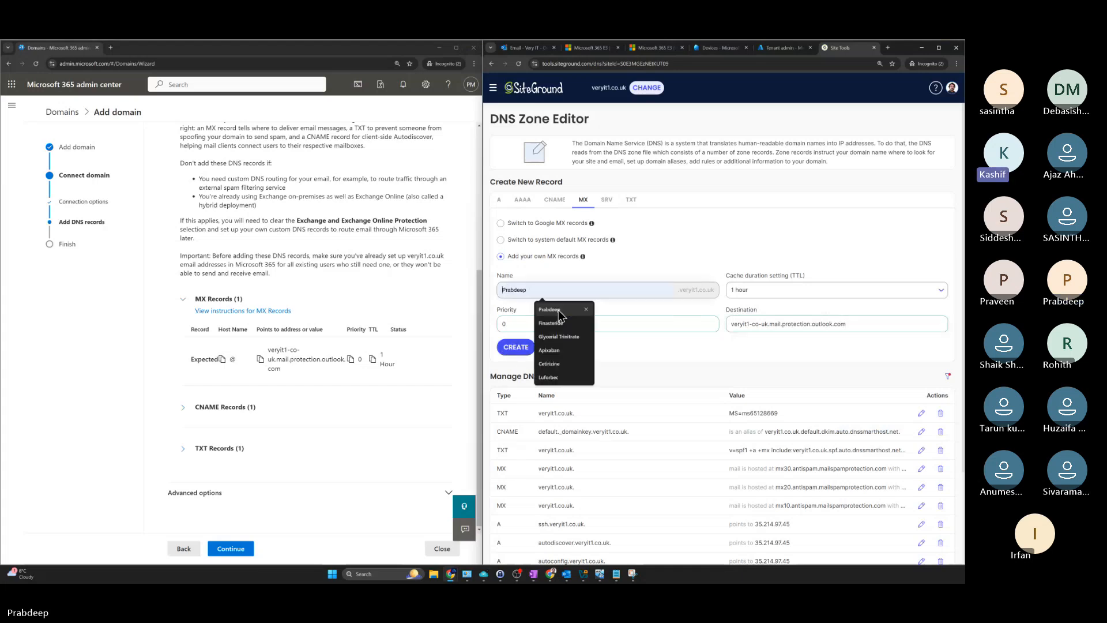
{"action": "type", "text": "@"}
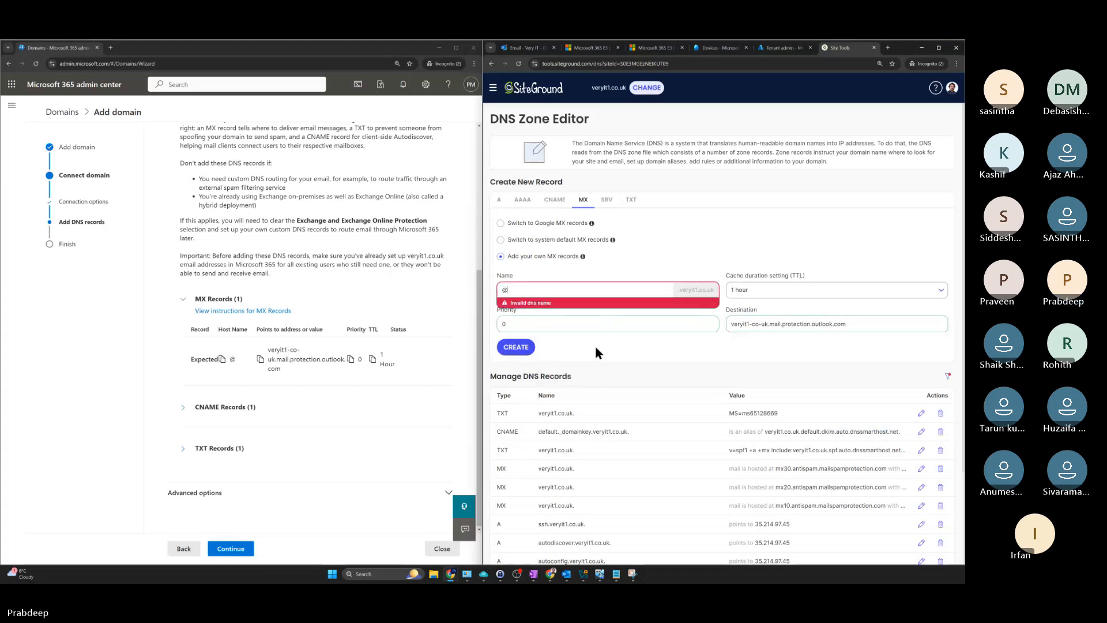
{"action": "double_click", "coordinate": [516, 289]}
{"action": "key", "text": "BackSpace"}
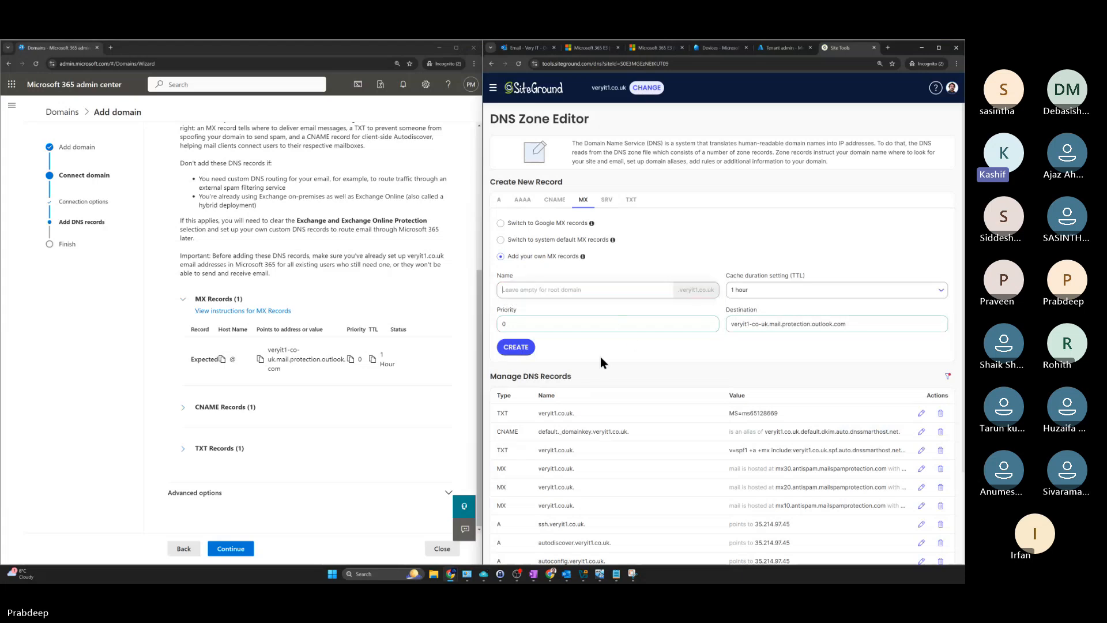
{"action": "left_click", "coordinate": [516, 347]}
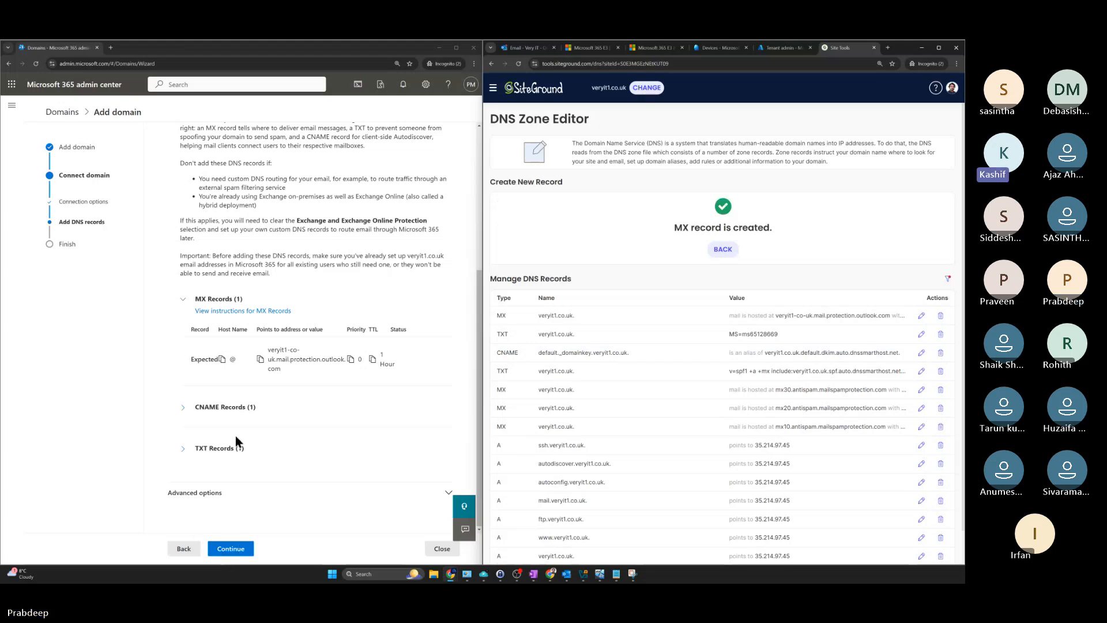
Have the Microsoft 365 wizard check the DNS records, and examine its detection message and the MX, CNAME and TXT statuses.
{"action": "left_click", "coordinate": [231, 548]}
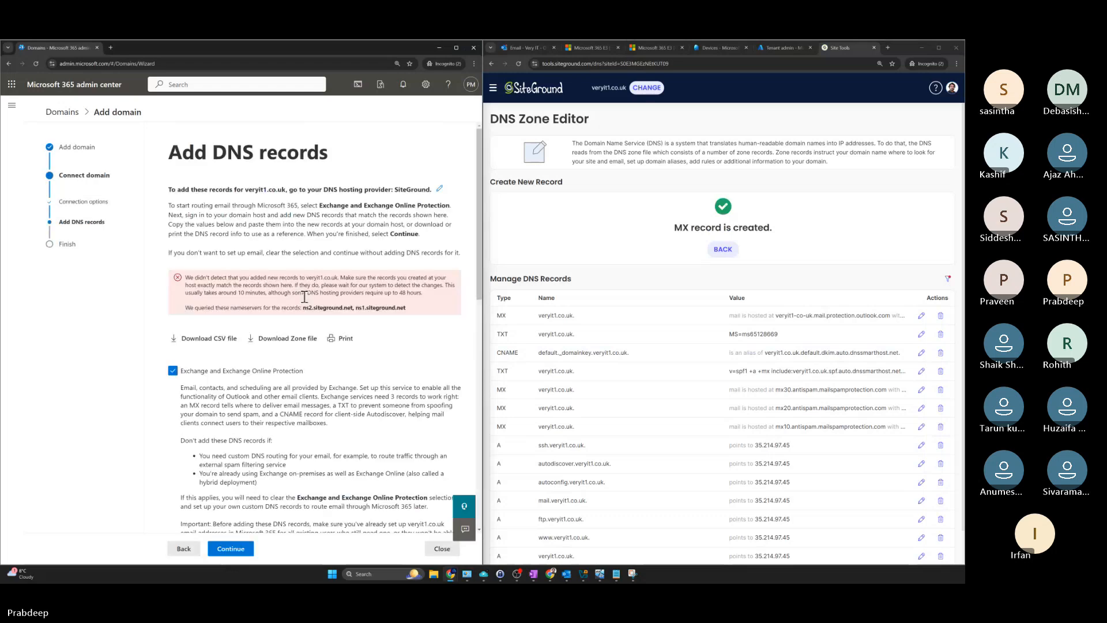
{"action": "left_click_drag", "start_coordinate": [185, 278], "coordinate": [424, 293]}
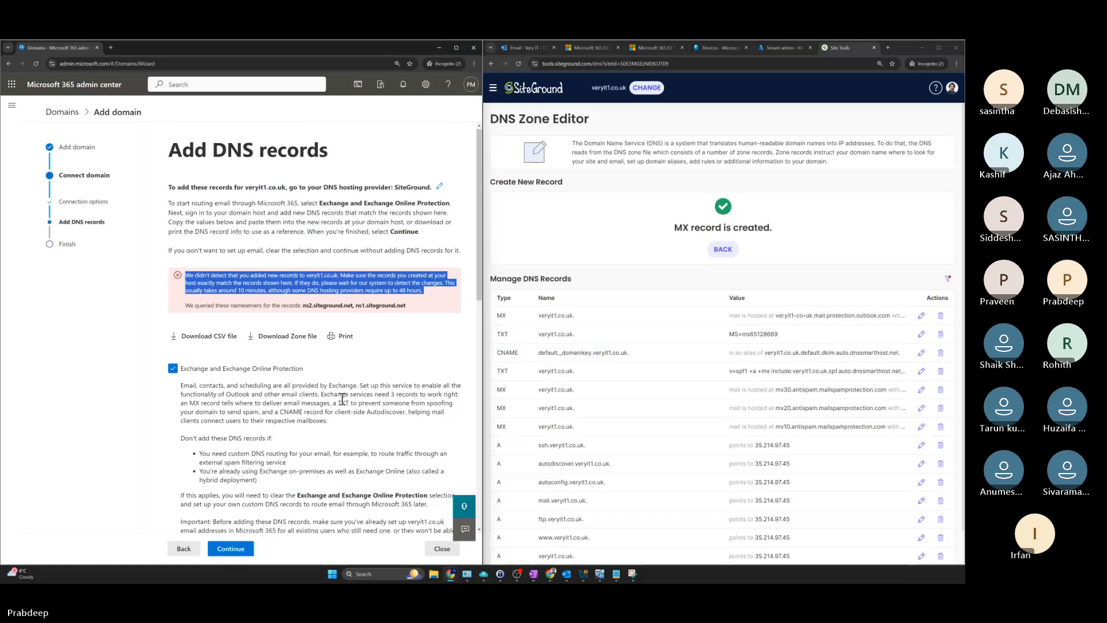
{"action": "scroll", "coordinate": [342, 399], "scroll_direction": "down", "scroll_amount": 4}
{"action": "scroll", "coordinate": [341, 400], "scroll_direction": "up", "scroll_amount": 1}
{"action": "scroll", "coordinate": [342, 400], "scroll_direction": "down", "scroll_amount": 2}
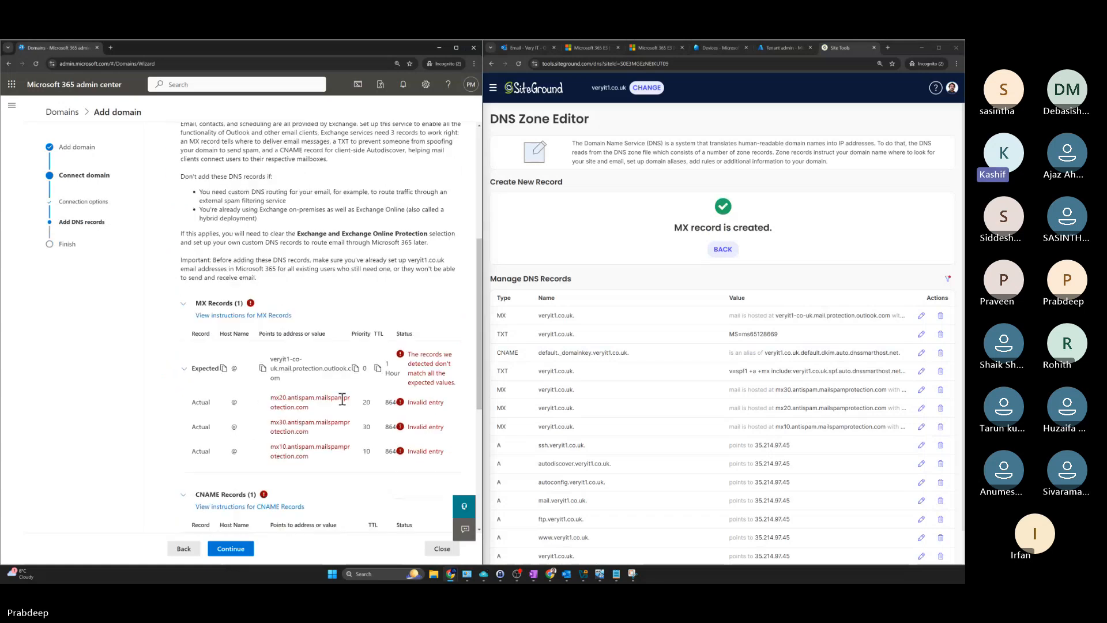
{"action": "scroll", "coordinate": [341, 400], "scroll_direction": "down", "scroll_amount": 4}
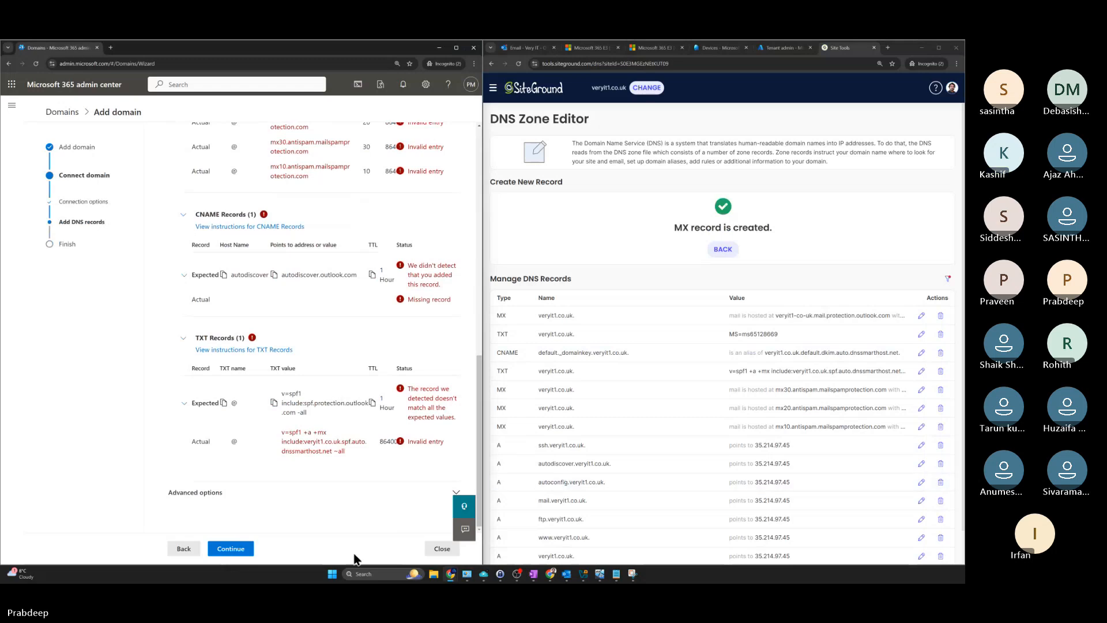
Open Command Prompt, flush the DNS resolver cache twice with ipconfig /flushdns, and minimize the window.
{"action": "left_click", "coordinate": [333, 574]}
{"action": "type", "text": "cmd"}
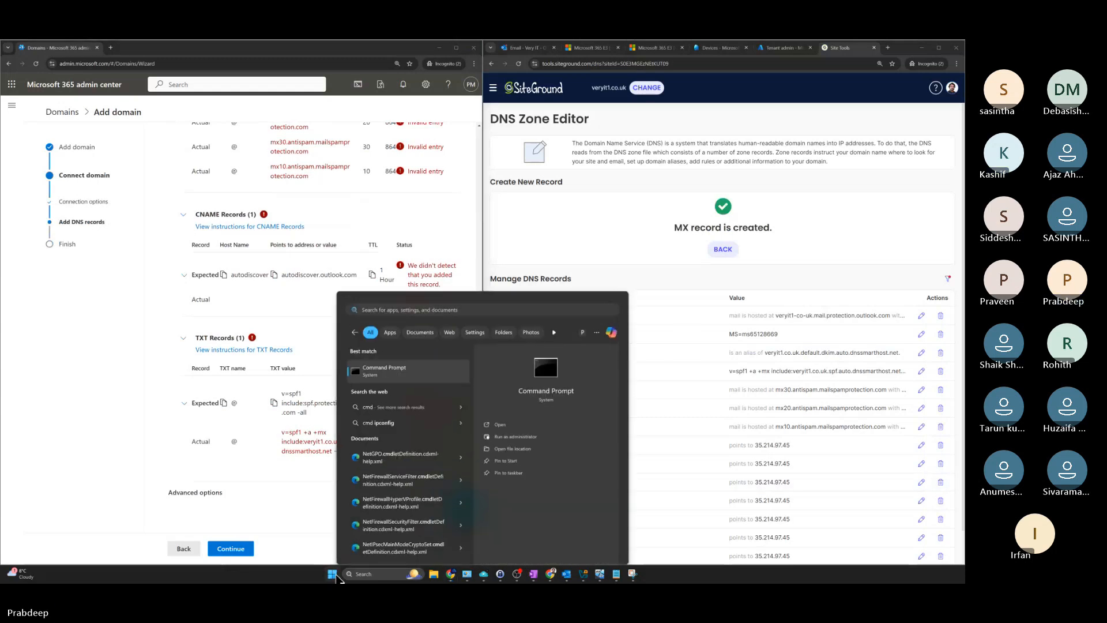
{"action": "key", "text": "Return"}
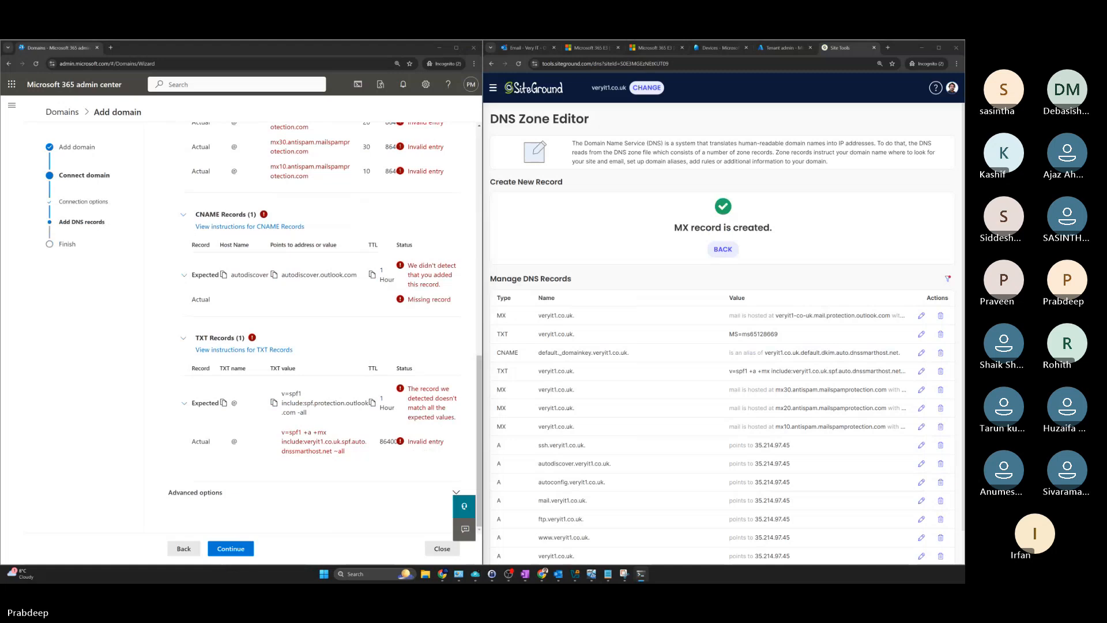
{"action": "left_click_drag", "start_coordinate": [630, 358], "coordinate": [437, 251]}
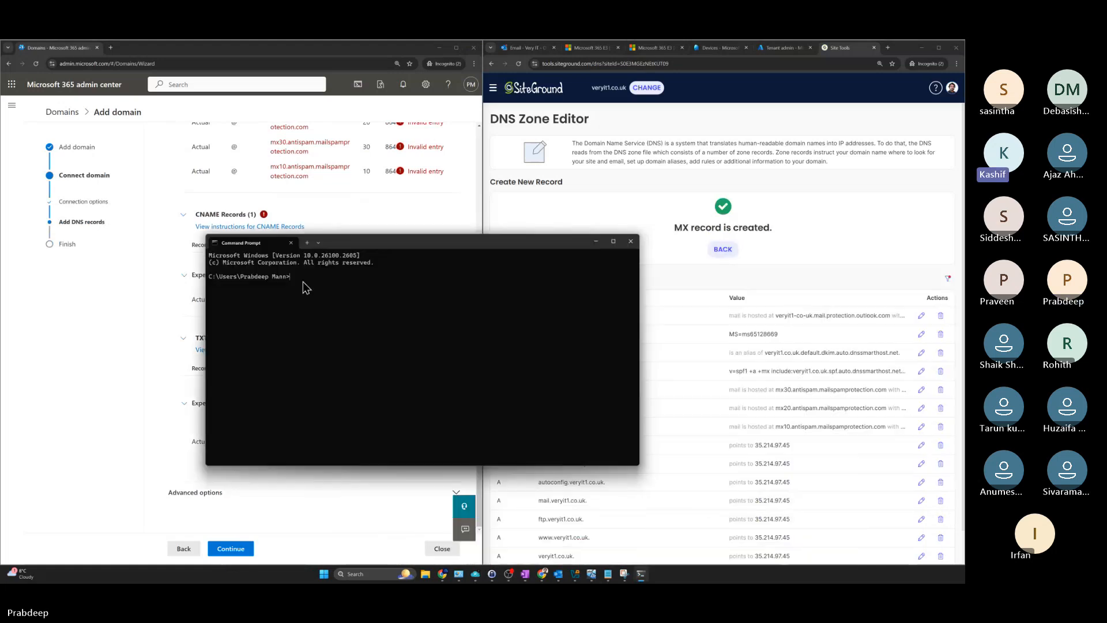
{"action": "type", "text": "ipconfig /flushdns"}
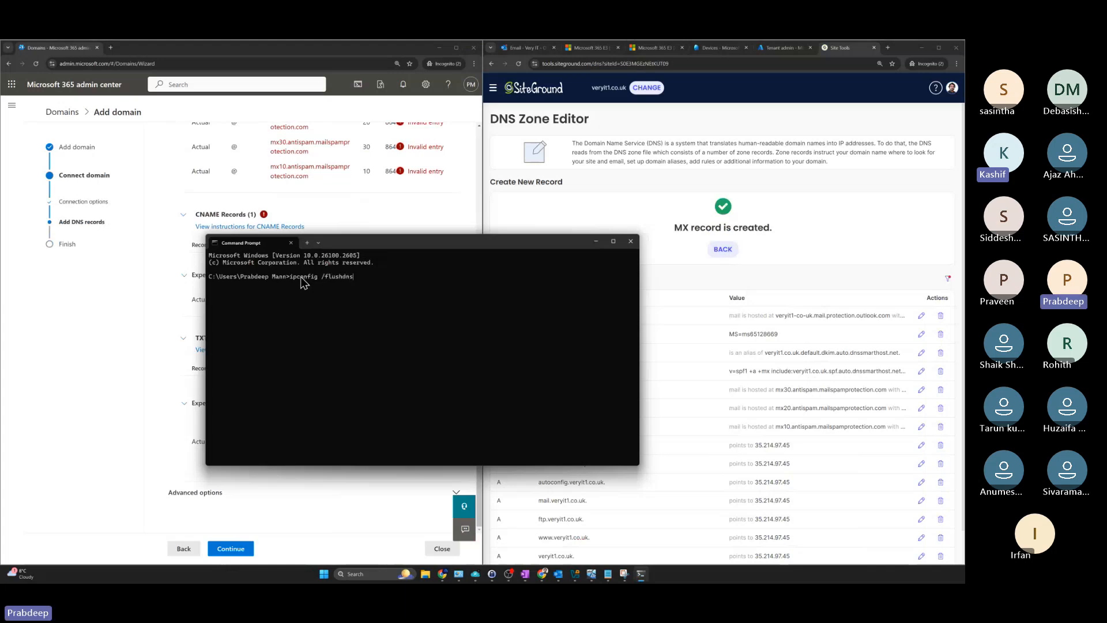
{"action": "key", "text": "Return"}
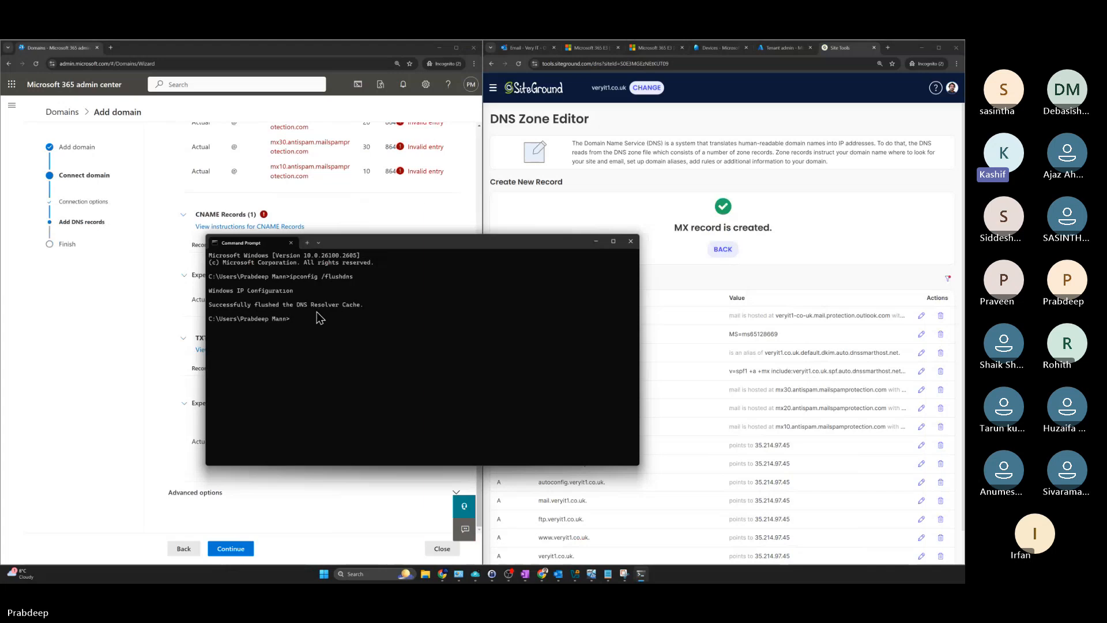
{"action": "key", "text": "Up"}
{"action": "key", "text": "Return"}
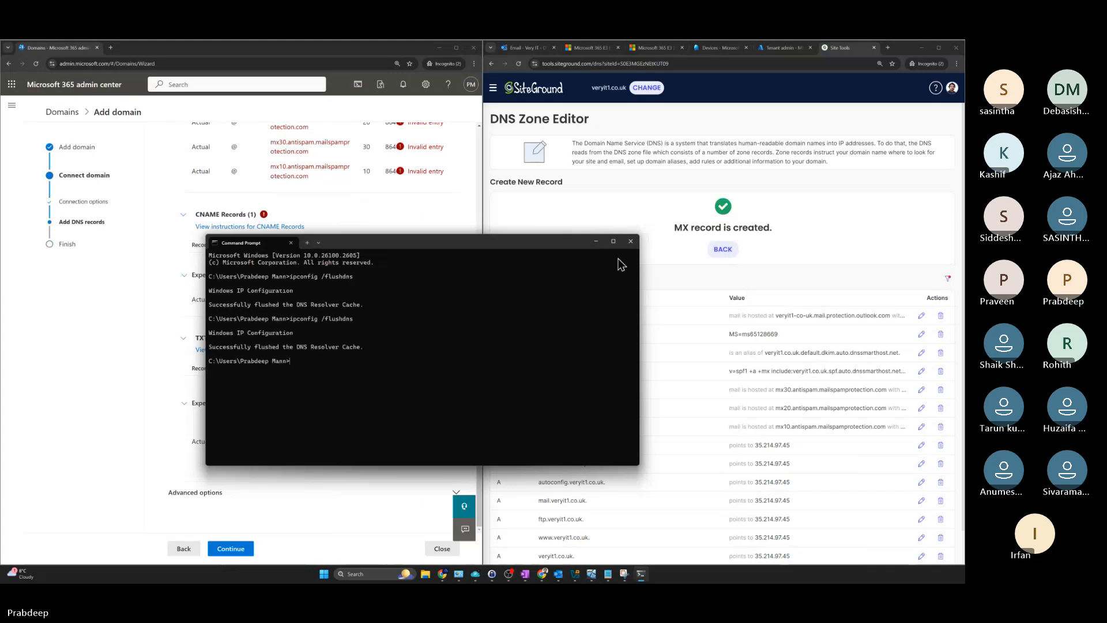
{"action": "left_click", "coordinate": [596, 241]}
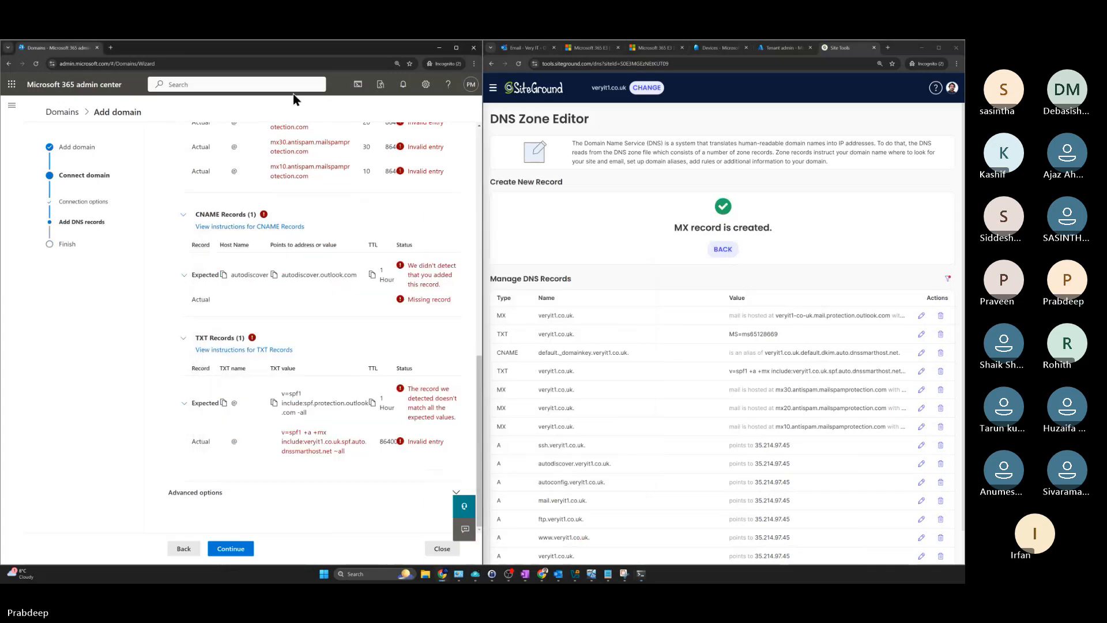
Reload both the Microsoft 365 domain wizard and the SiteGround DNS Zone Editor page.
{"action": "left_click", "coordinate": [271, 70]}
{"action": "key", "text": "Return"}
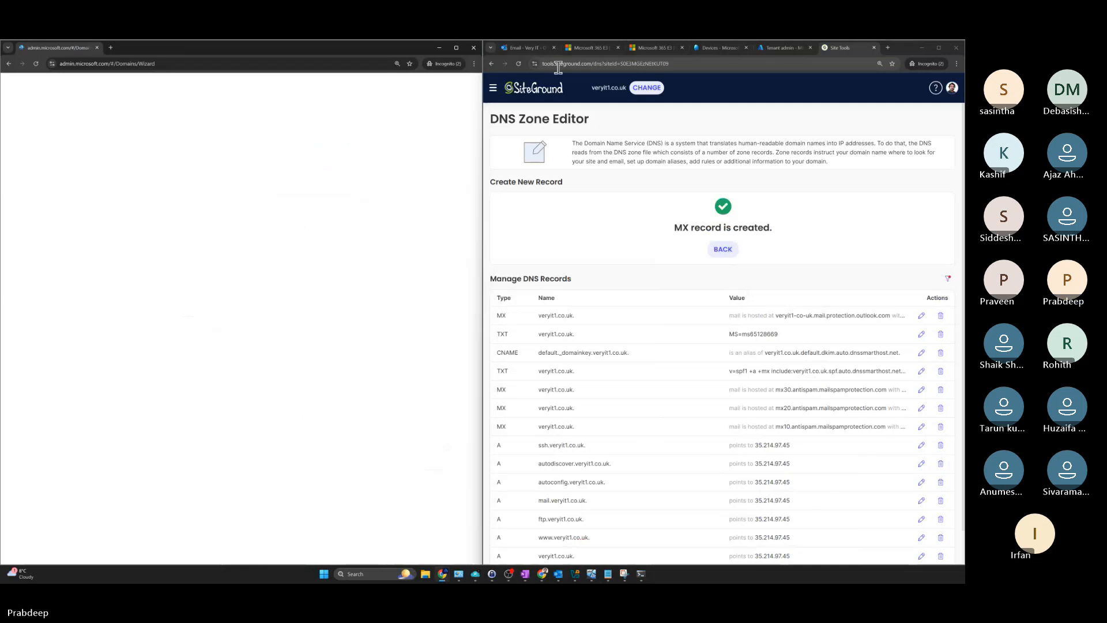
{"action": "left_click", "coordinate": [558, 68]}
{"action": "key", "text": "Return"}
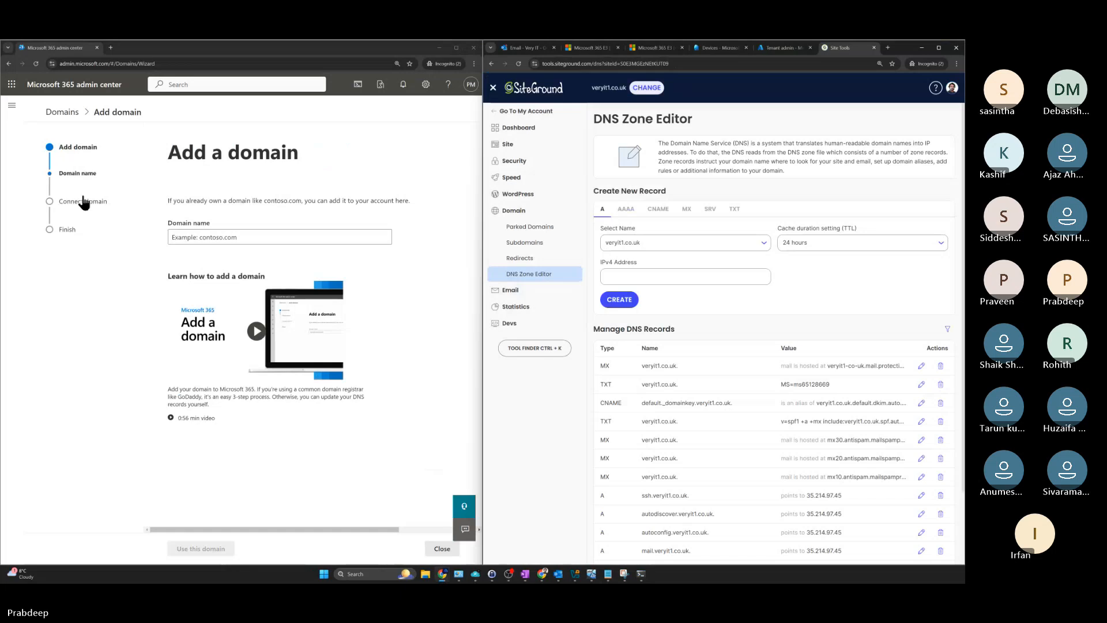
Enter veryit1.co.uk as the domain name in the Add a domain wizard and submit it.
{"action": "left_click", "coordinate": [198, 239]}
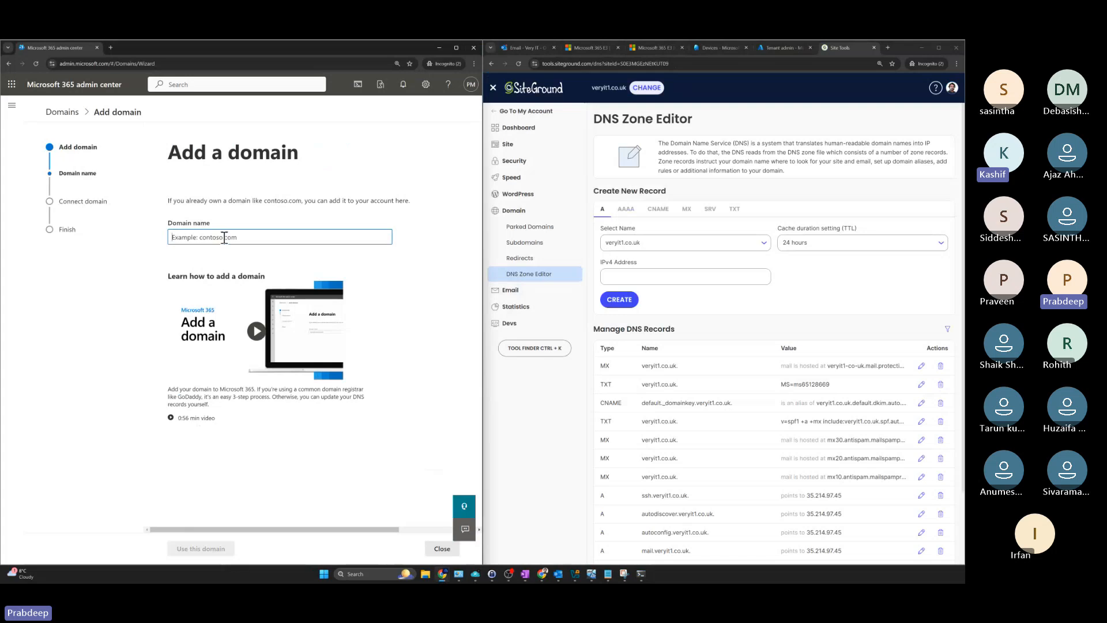
{"action": "type", "text": "ve"}
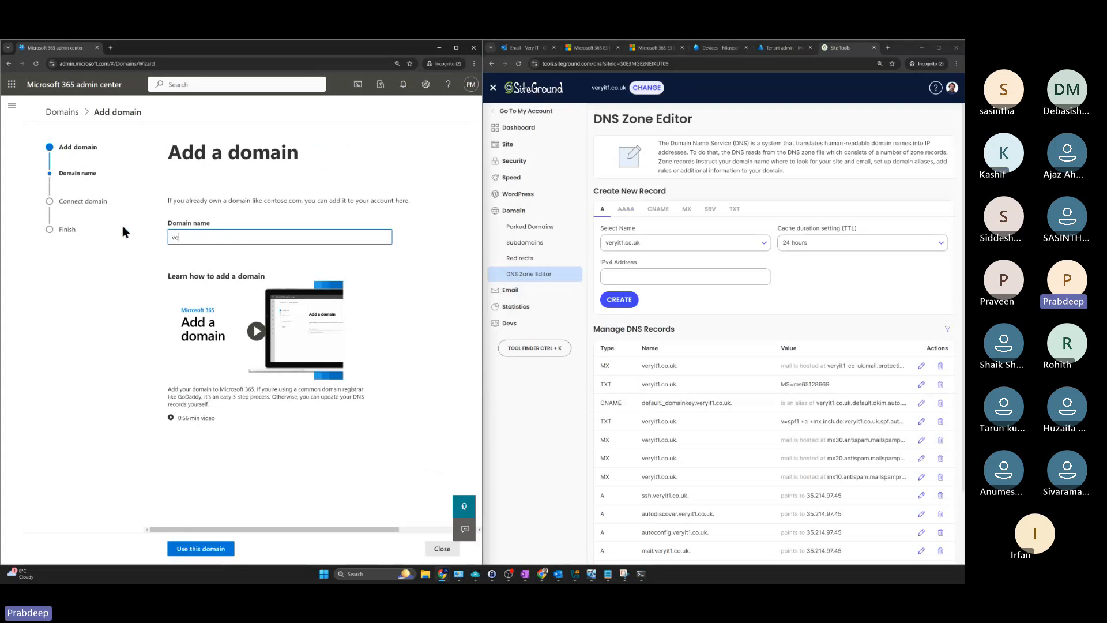
{"action": "double_click", "coordinate": [193, 236]}
{"action": "left_click", "coordinate": [188, 238]}
{"action": "type", "text": "ryi"}
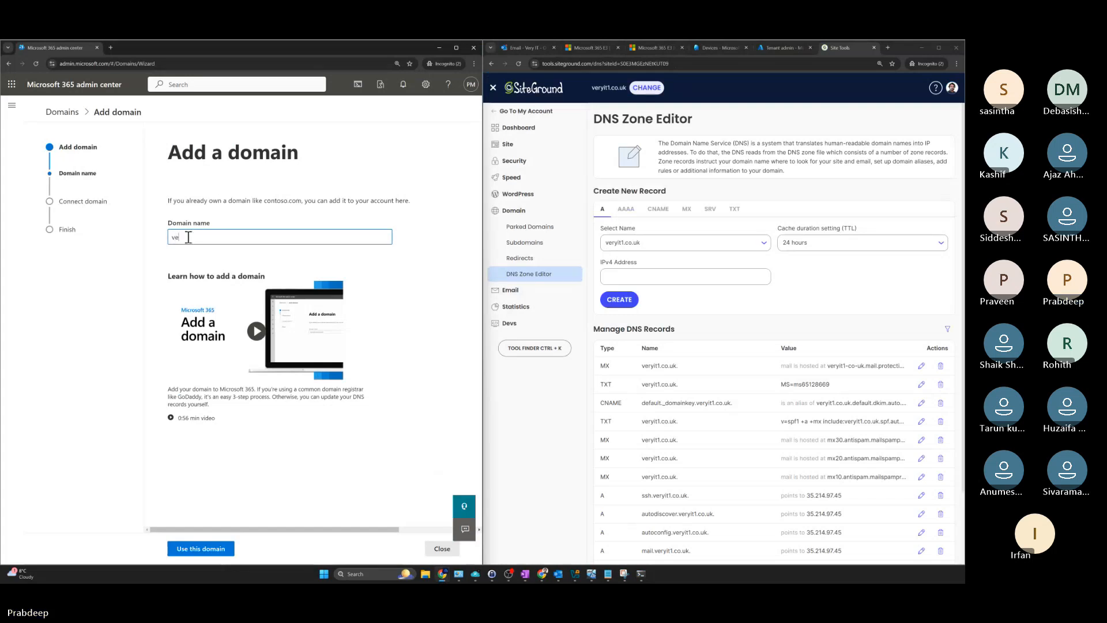
{"action": "type", "text": "t1.co.uk"}
{"action": "key", "text": "BackSpace"}
{"action": "key", "text": "BackSpace"}
{"action": "key", "text": "BackSpace"}
{"action": "key", "text": "BackSpace"}
{"action": "key", "text": "BackSpace"}
{"action": "key", "text": "BackSpace"}
{"action": "key", "text": "BackSpace"}
{"action": "type", "text": "..co.uk"}
{"action": "left_click", "coordinate": [203, 550]}
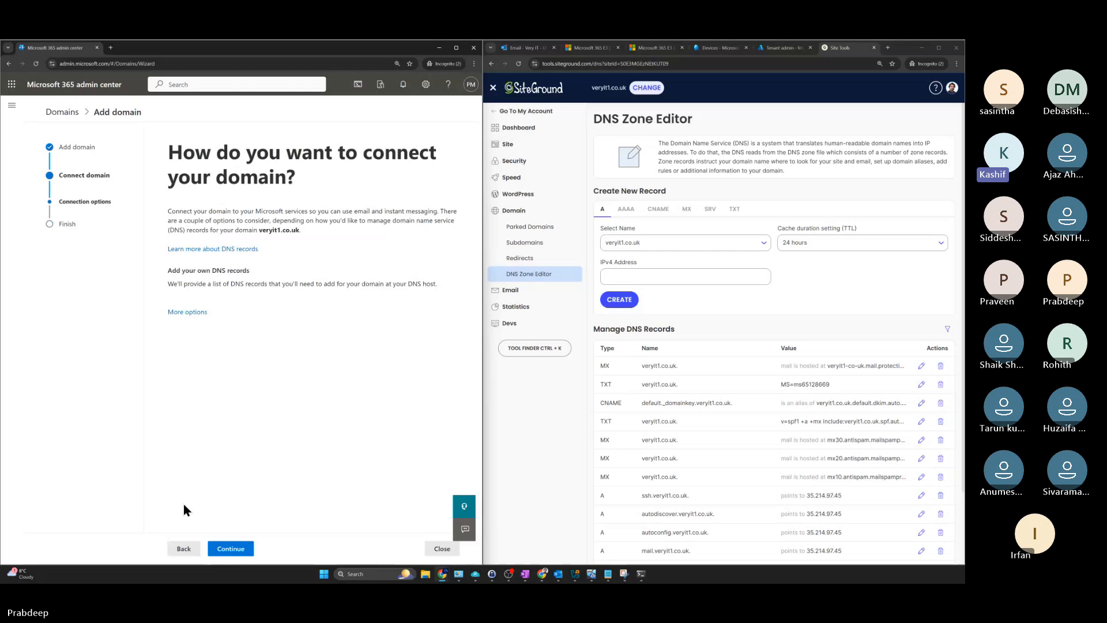
Go back and resubmit the domain, continue to its DNS records, and expand the expected MX record.
{"action": "left_click", "coordinate": [179, 550]}
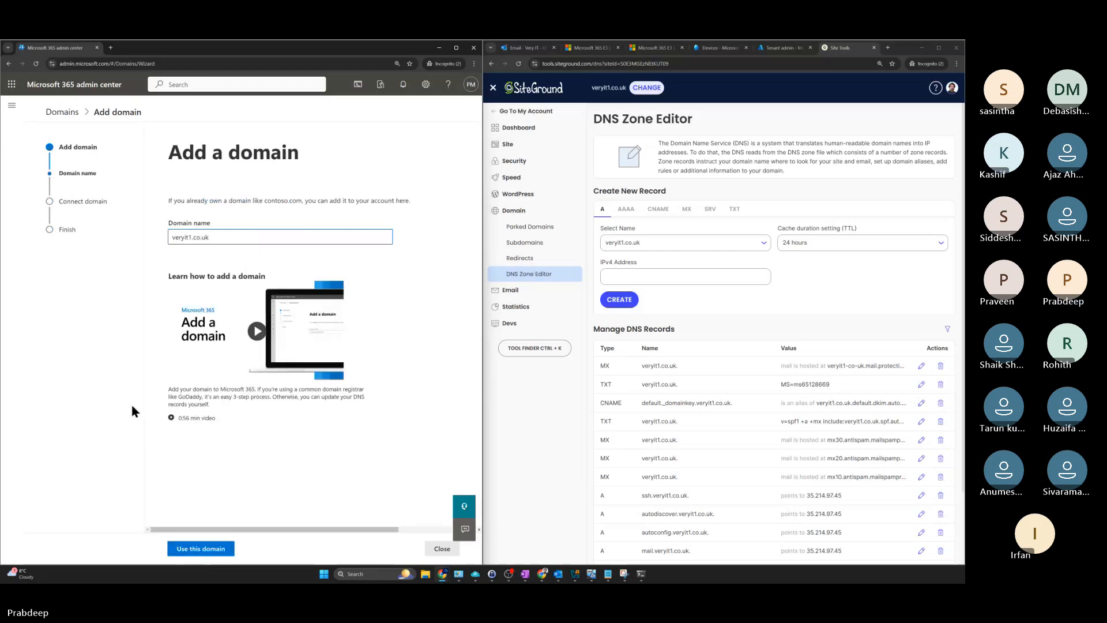
{"action": "left_click", "coordinate": [184, 548]}
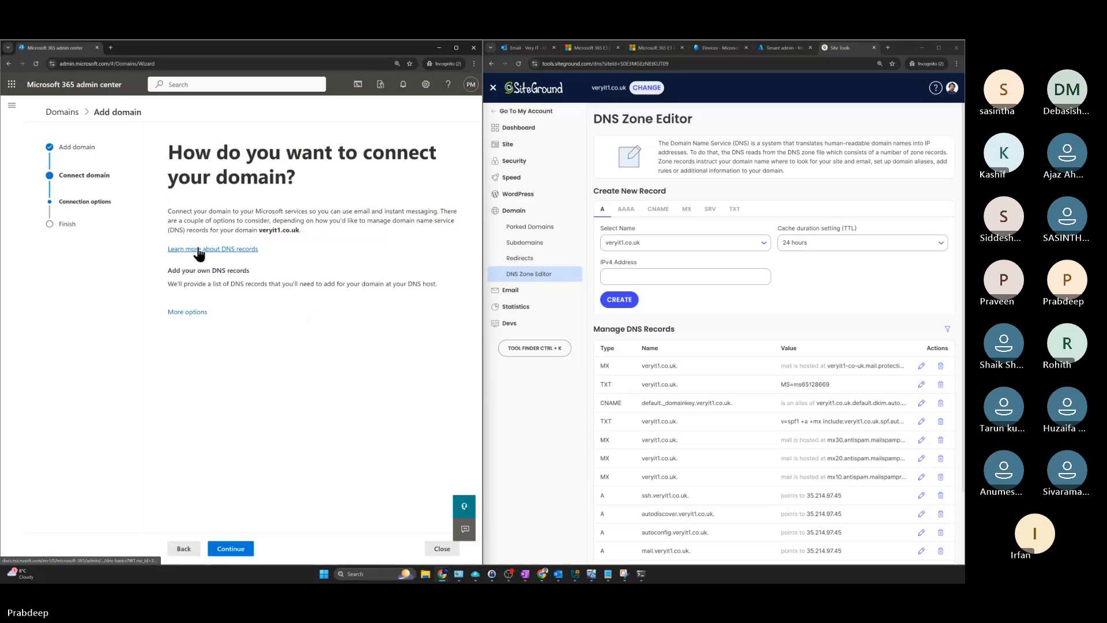
{"action": "left_click", "coordinate": [221, 548]}
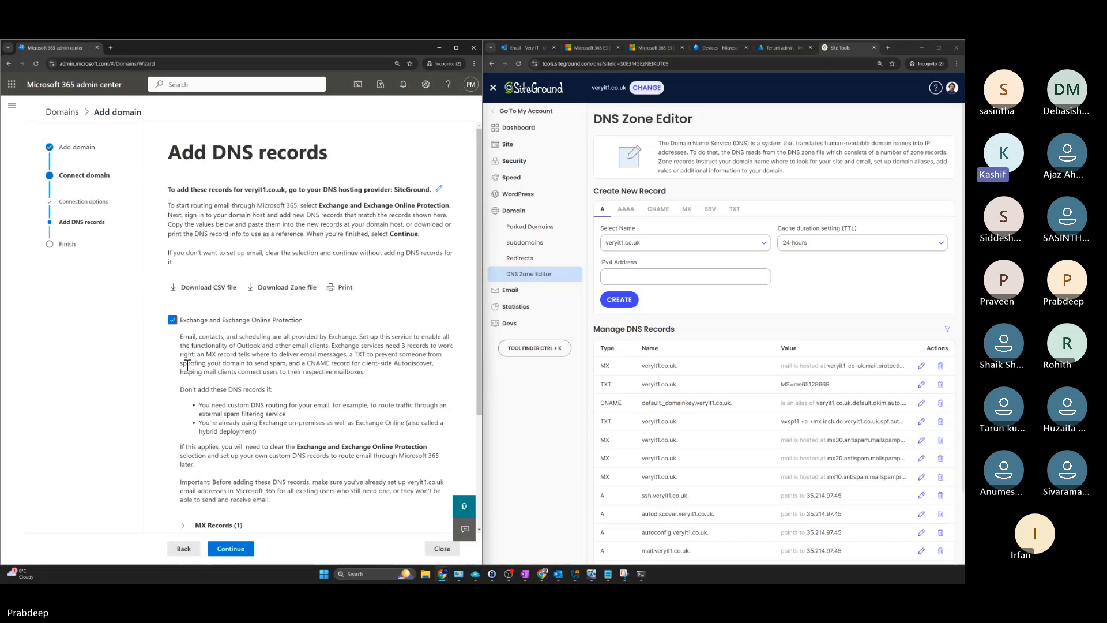
{"action": "scroll", "coordinate": [188, 365], "scroll_direction": "down", "scroll_amount": 3}
{"action": "scroll", "coordinate": [188, 369], "scroll_direction": "down", "scroll_amount": 1}
{"action": "left_click", "coordinate": [185, 369]}
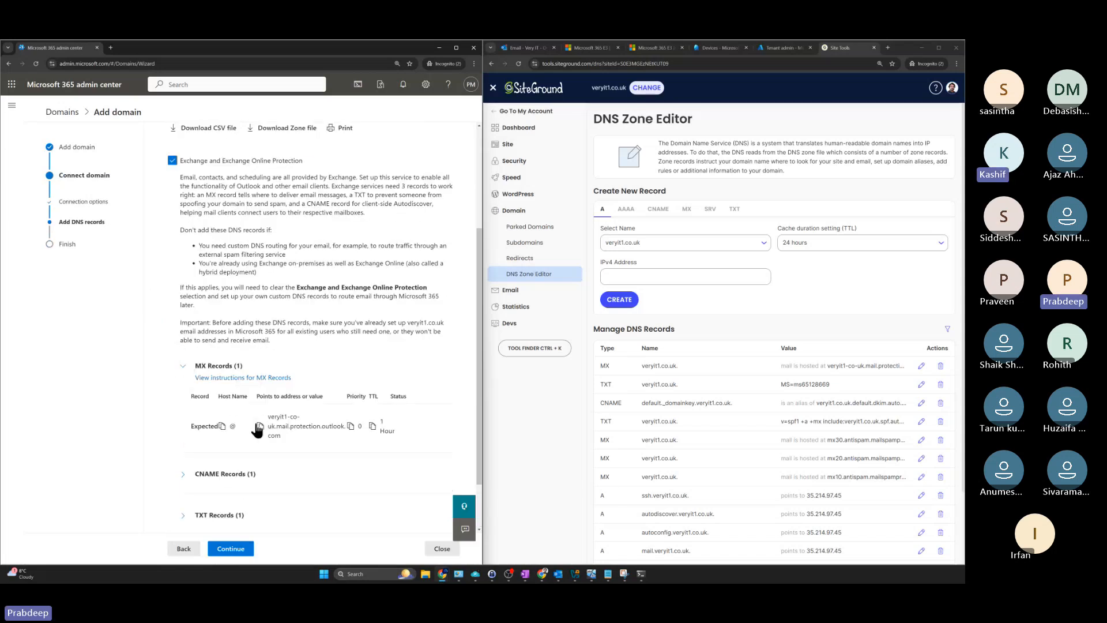
{"action": "scroll", "coordinate": [252, 420], "scroll_direction": "down", "scroll_amount": 1}
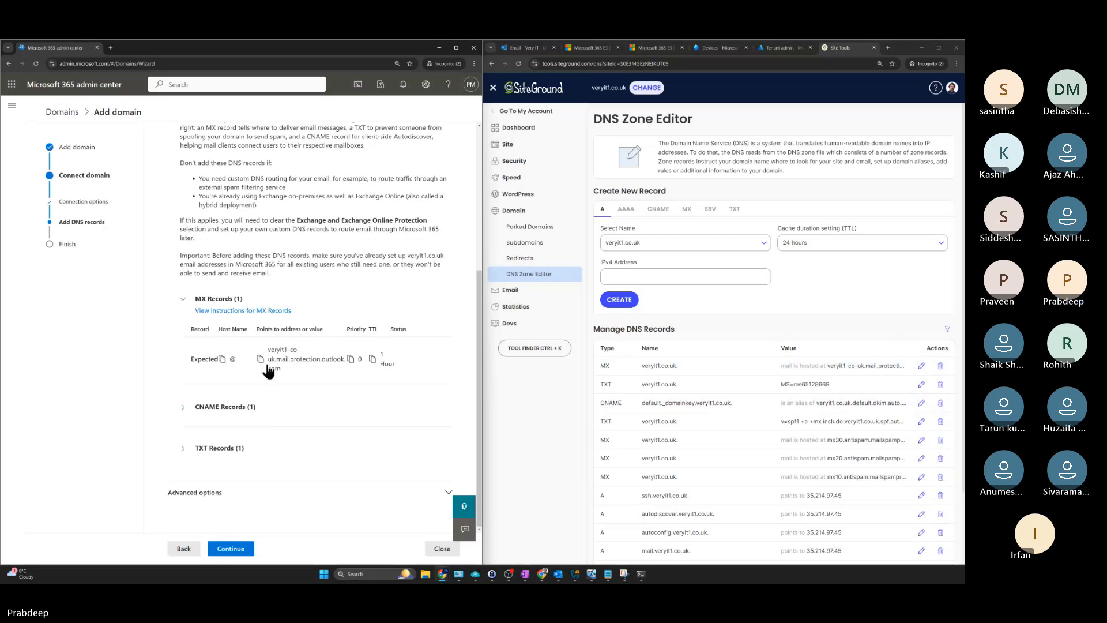
Recheck the DNS records, examine the detection message, the queried nameservers and the MX, CNAME and TXT statuses, and run the check once more.
{"action": "left_click", "coordinate": [233, 550]}
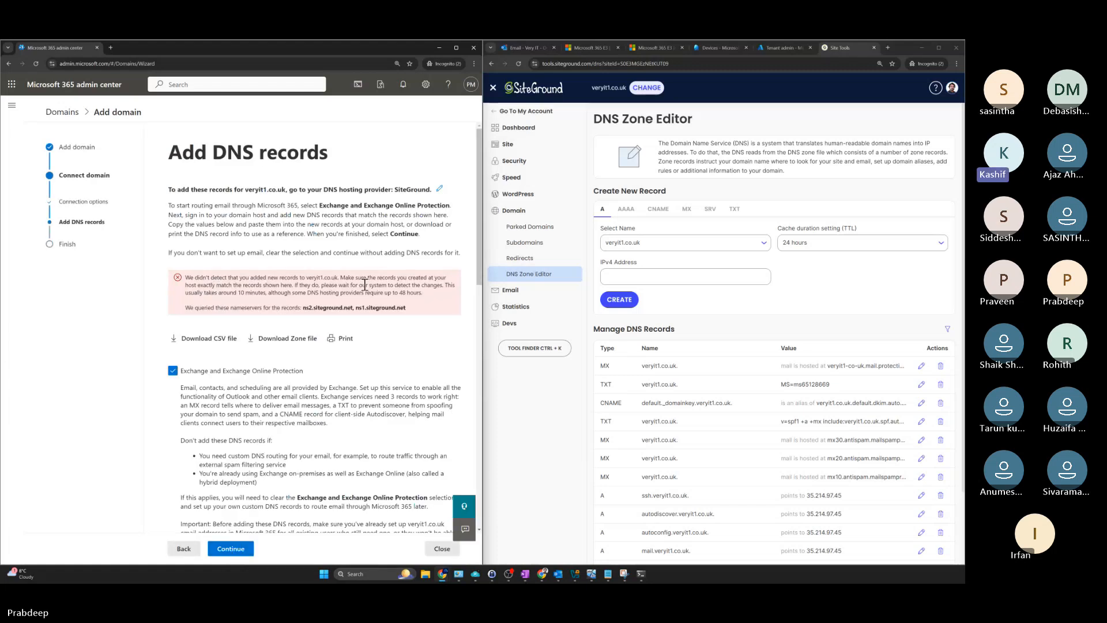
{"action": "left_click_drag", "start_coordinate": [442, 287], "coordinate": [423, 293]}
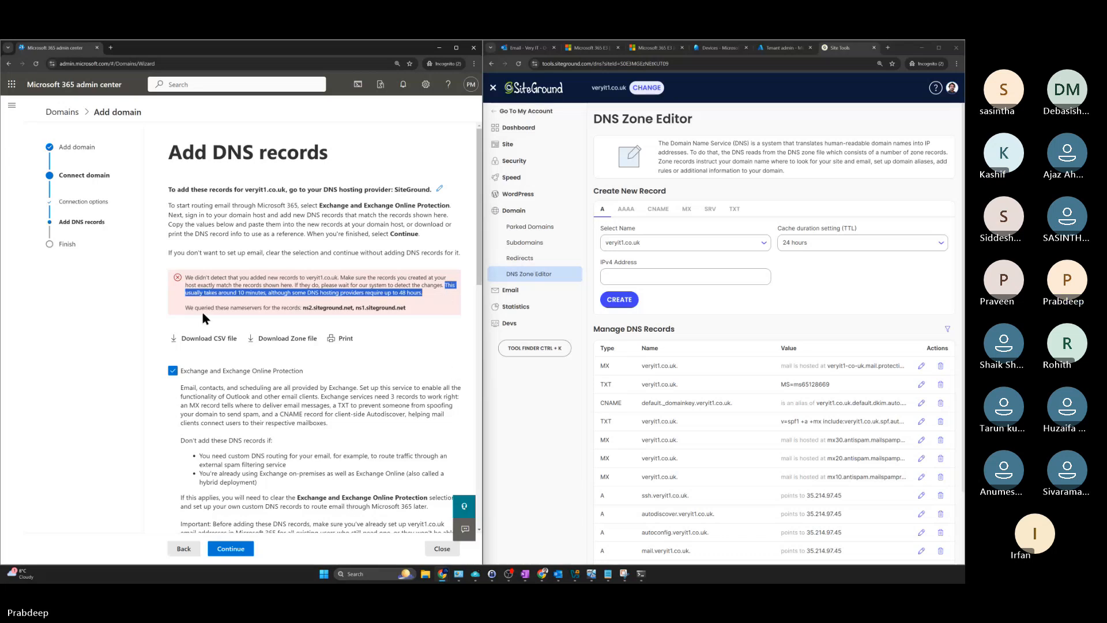
{"action": "left_click_drag", "start_coordinate": [184, 308], "coordinate": [414, 317]}
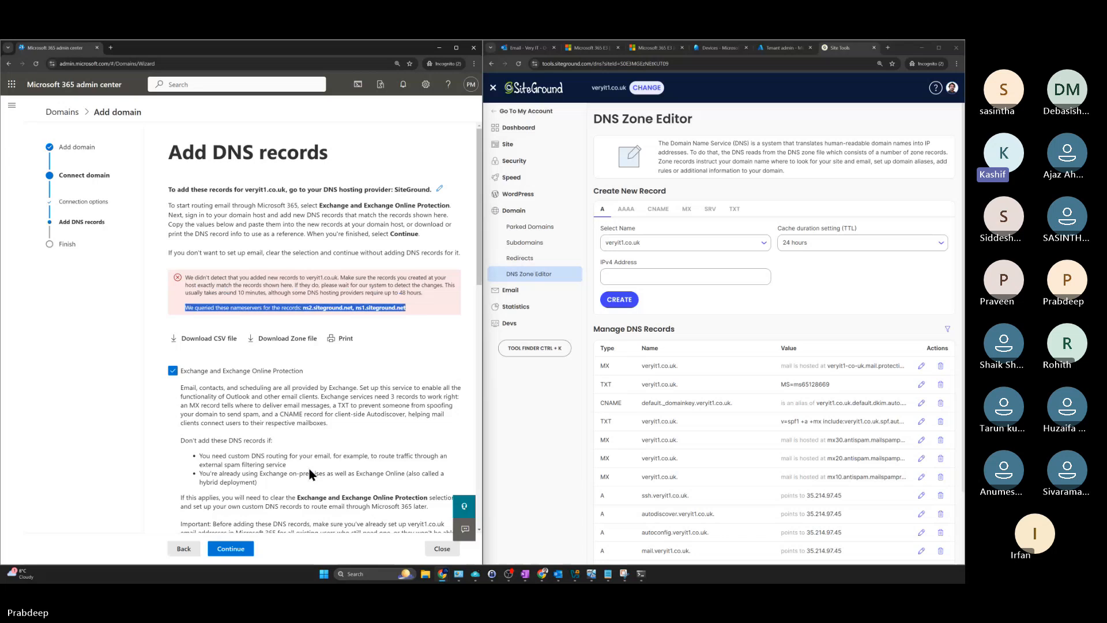
{"action": "scroll", "coordinate": [310, 474], "scroll_direction": "down", "scroll_amount": 6}
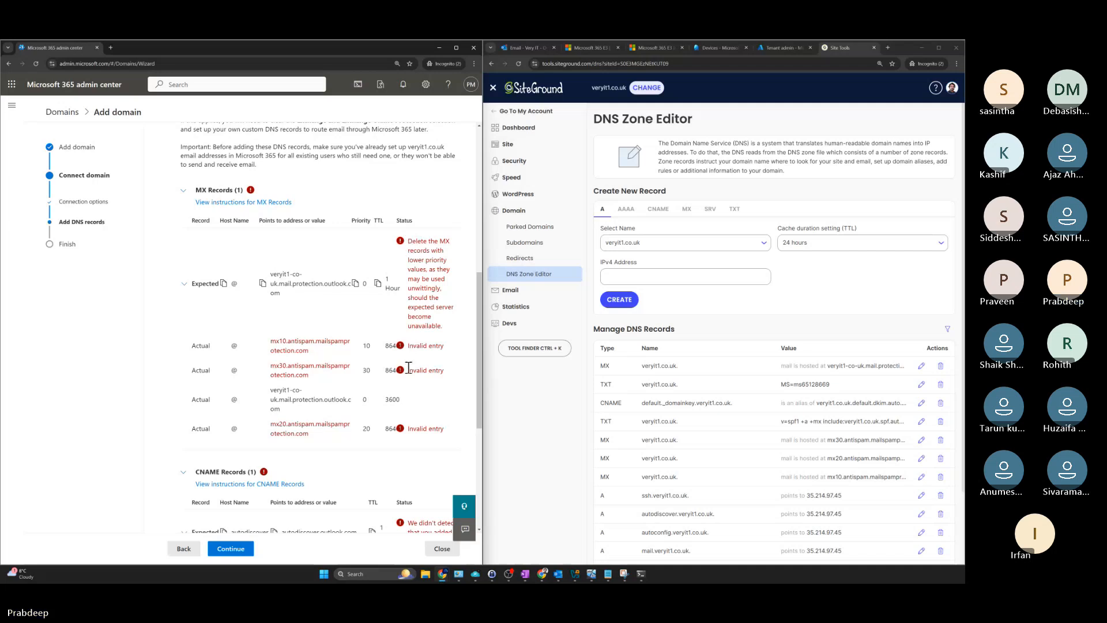
{"action": "scroll", "coordinate": [363, 496], "scroll_direction": "down", "scroll_amount": 5}
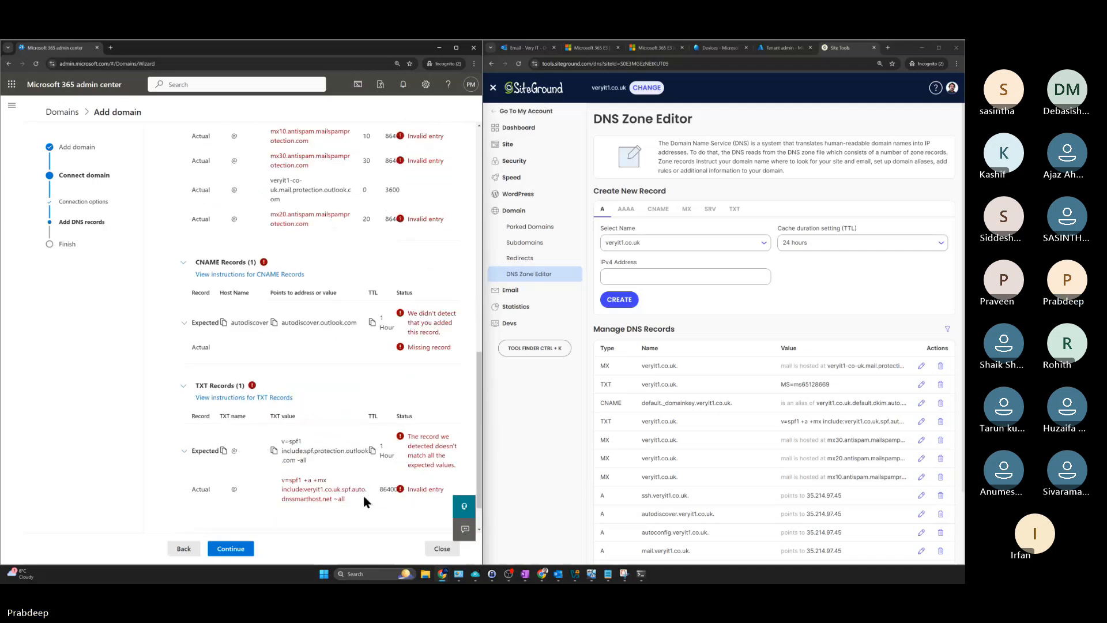
{"action": "scroll", "coordinate": [364, 497], "scroll_direction": "down", "scroll_amount": 2}
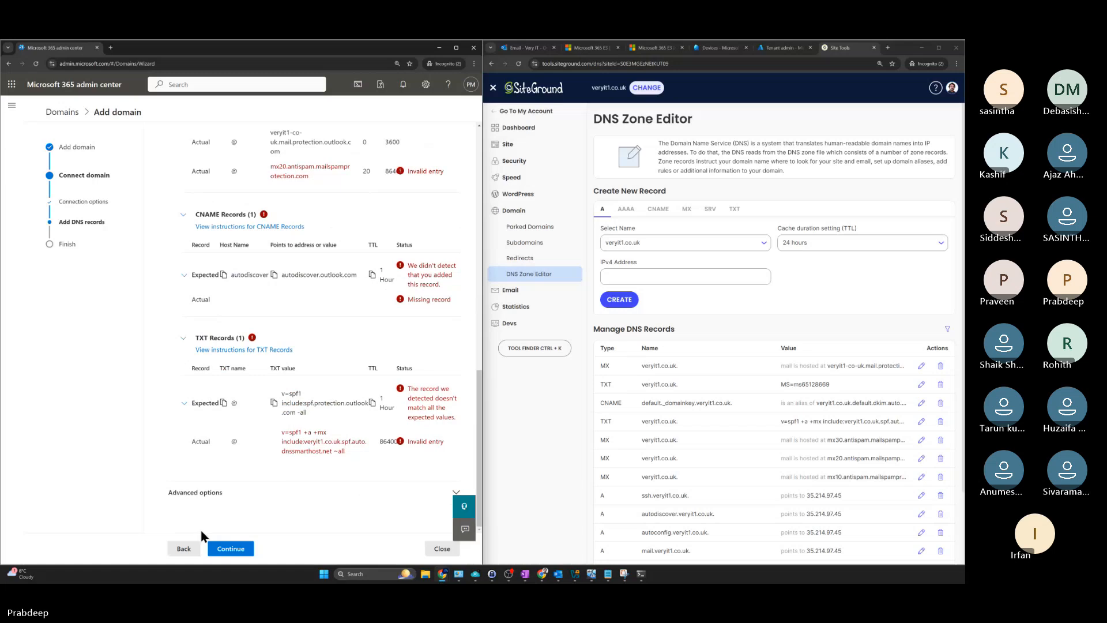
{"action": "left_click", "coordinate": [230, 549]}
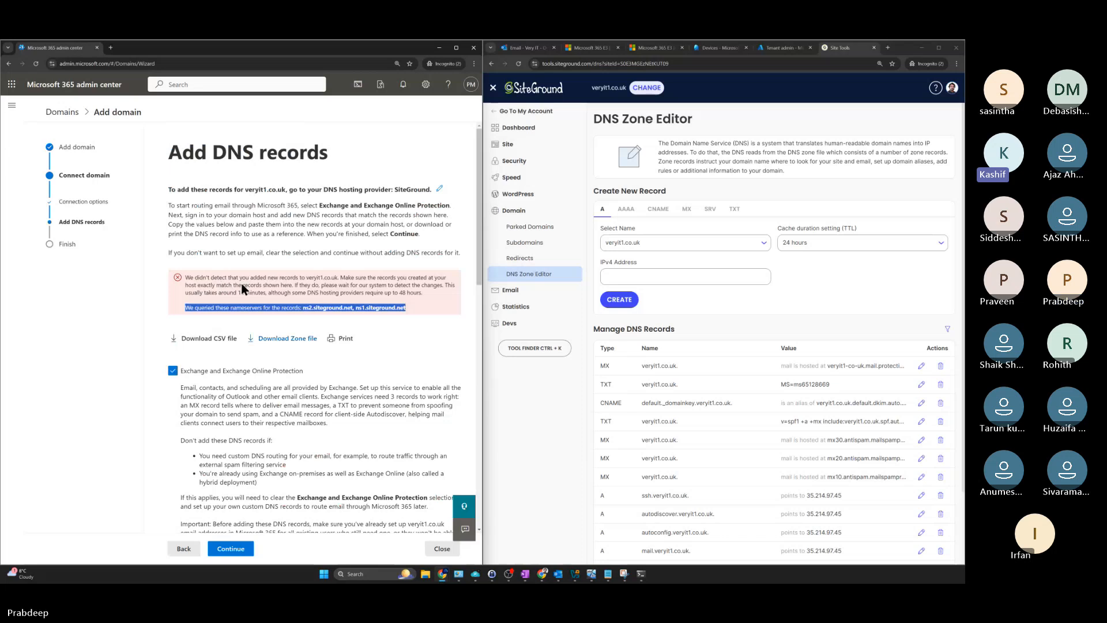
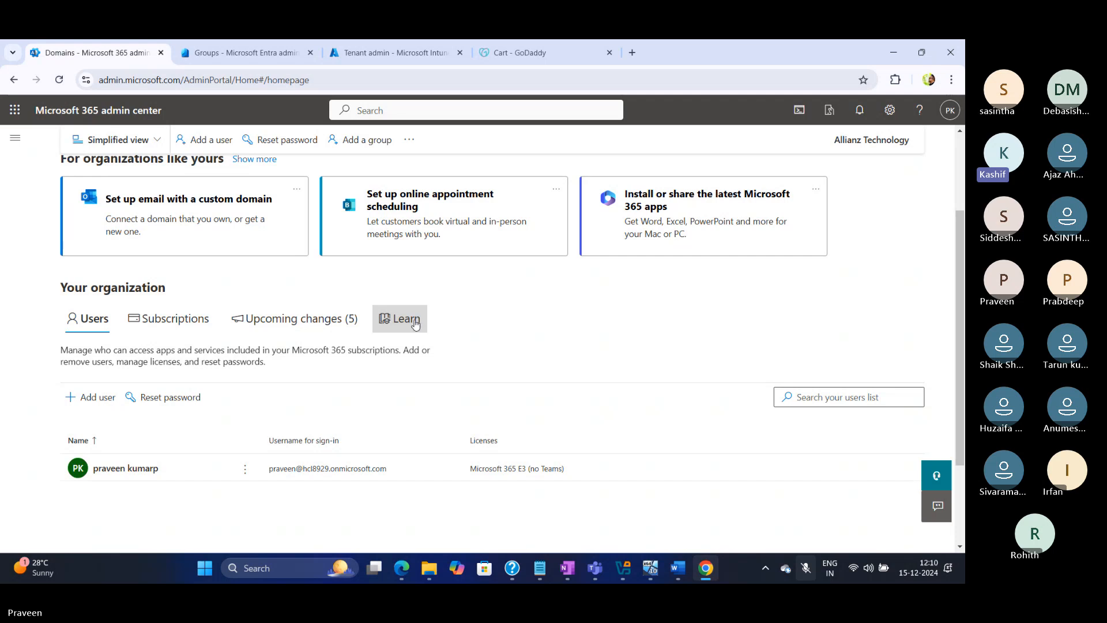
Switch to the Microsoft Entra admin center and open the list of all users.
{"action": "scroll", "coordinate": [131, 222], "scroll_direction": "up", "scroll_amount": 3}
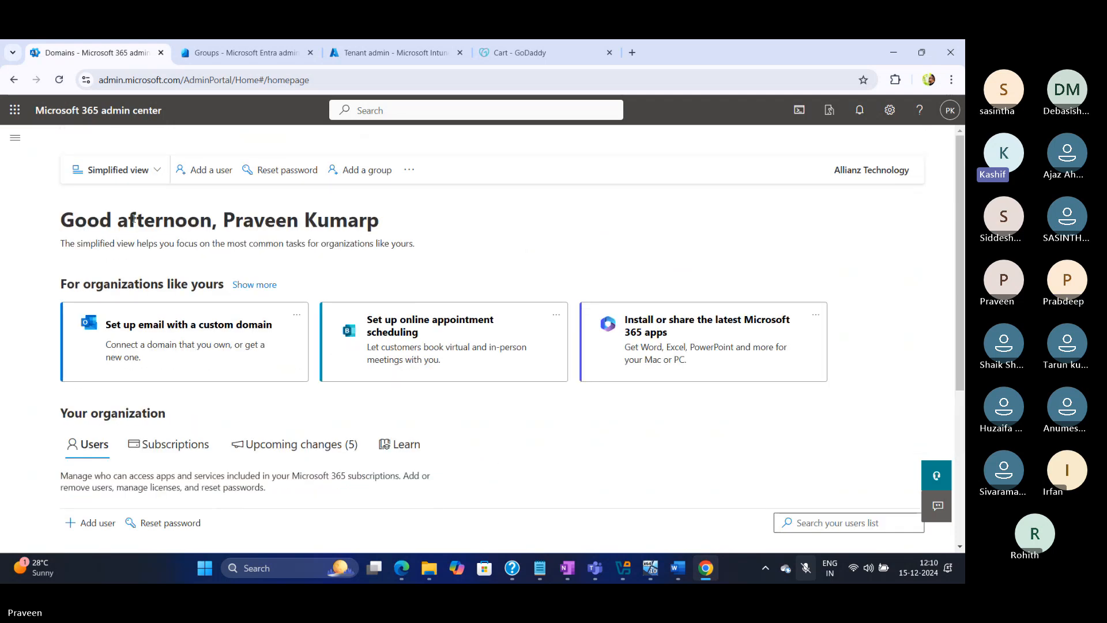
{"action": "left_click", "coordinate": [408, 57]}
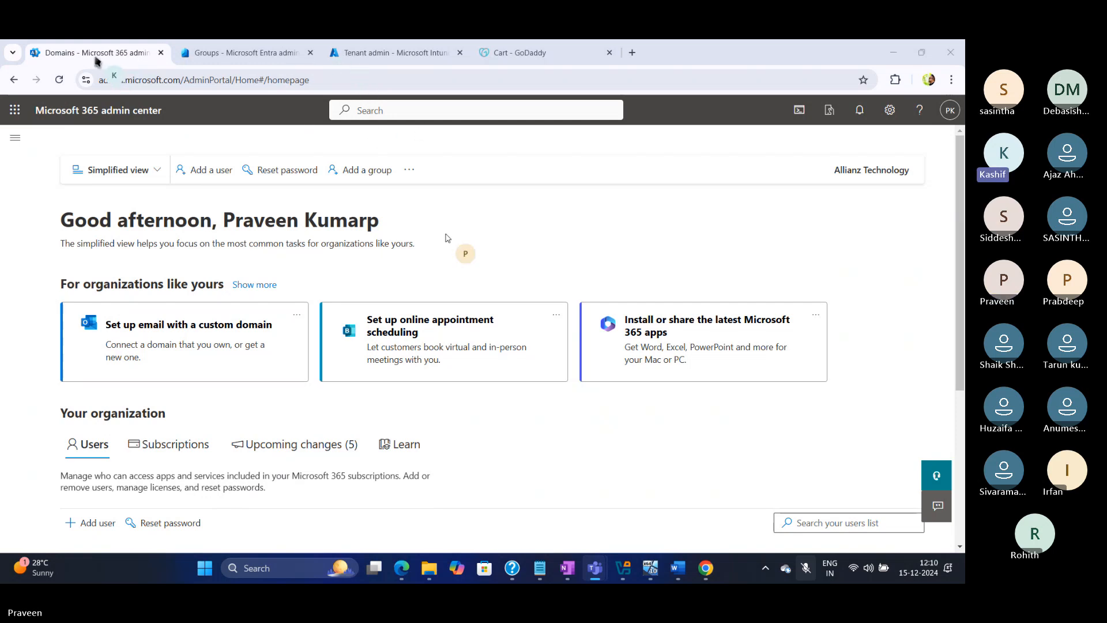
{"action": "left_click", "coordinate": [231, 53]}
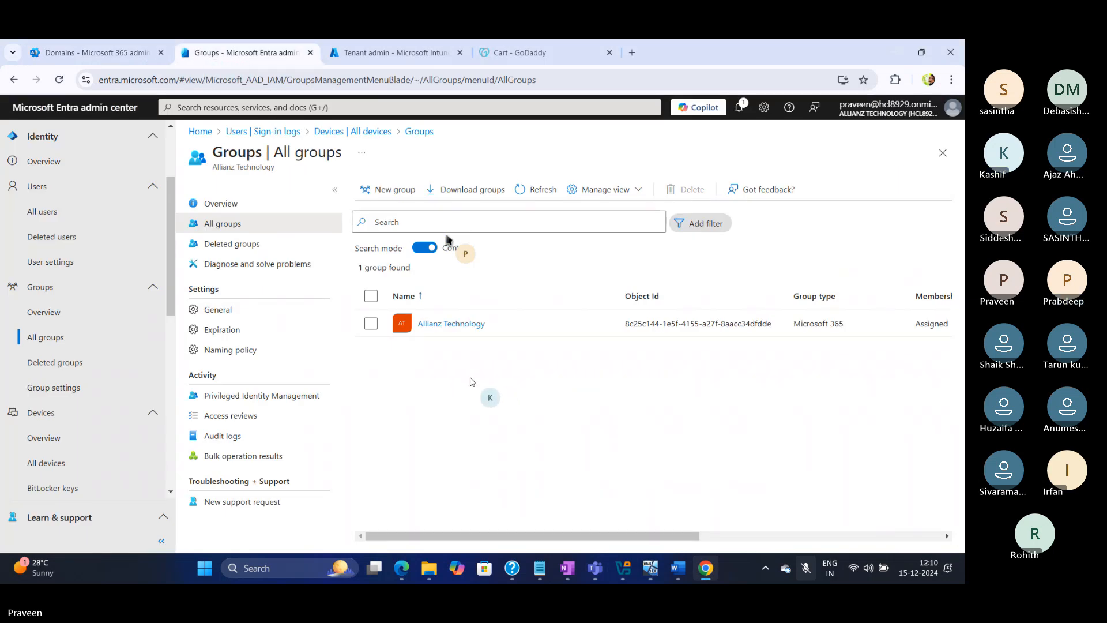
{"action": "left_click", "coordinate": [45, 212]}
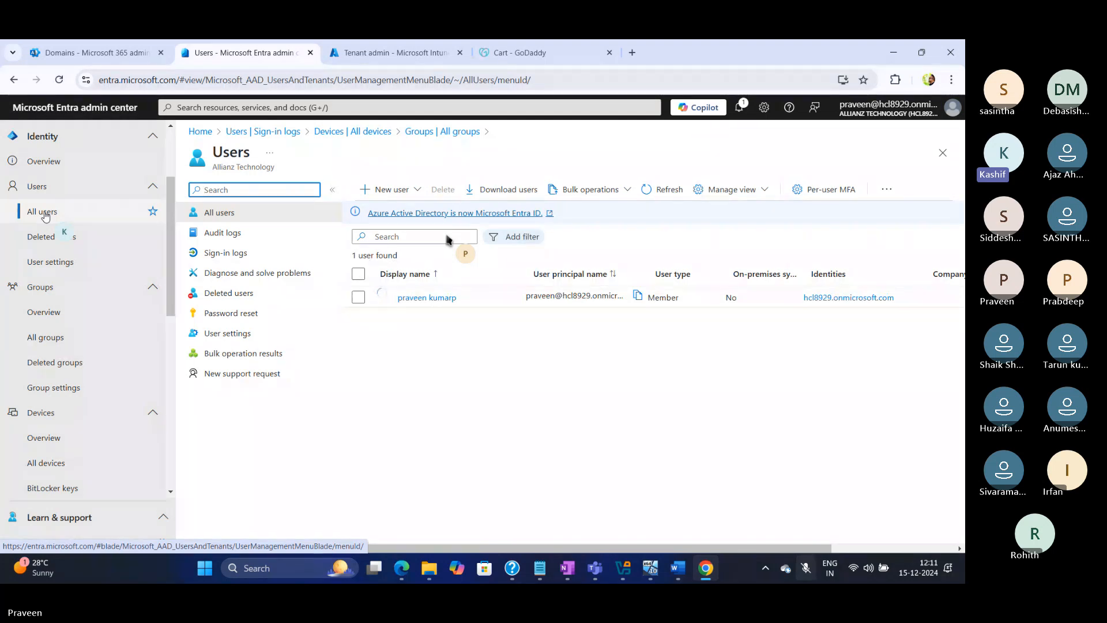
Add "Create accounts for our emplyees" as item 3 in the intunes Batch notes, and return to the Entra users list.
{"action": "left_click", "coordinate": [535, 573]}
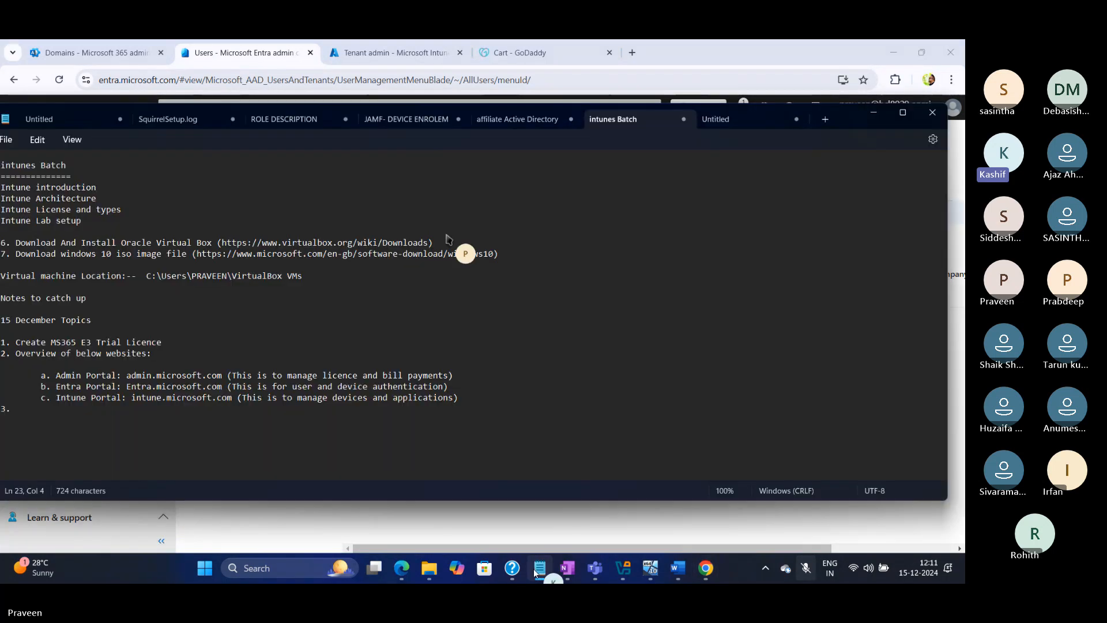
{"action": "left_click", "coordinate": [137, 402]}
{"action": "left_click", "coordinate": [122, 412]}
{"action": "type", "text": "Create "}
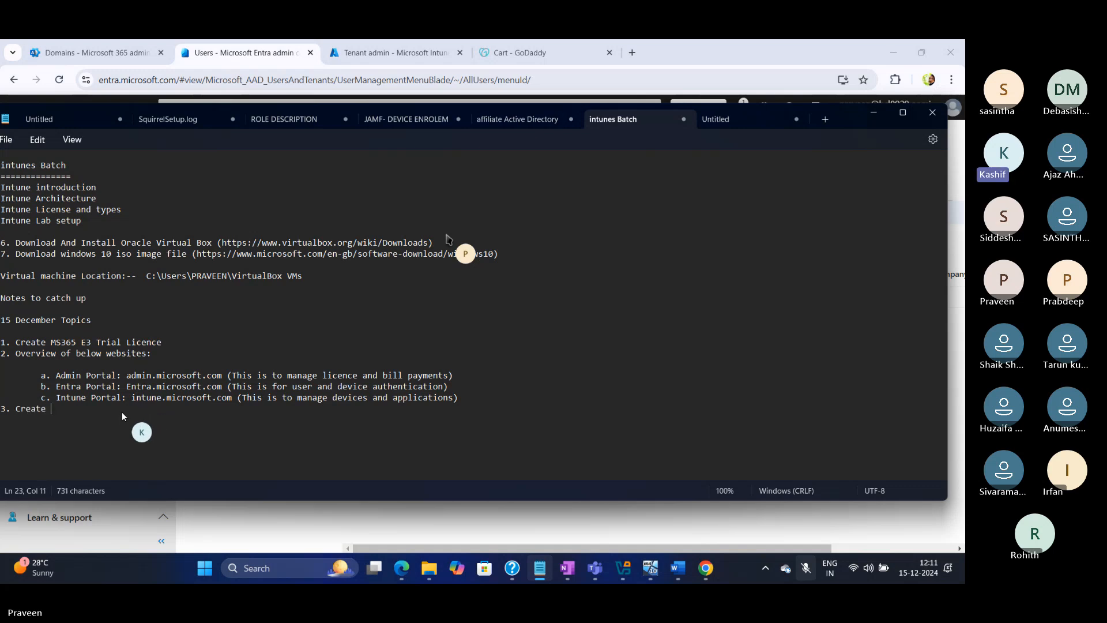
{"action": "type", "text": "accounts for our emply"}
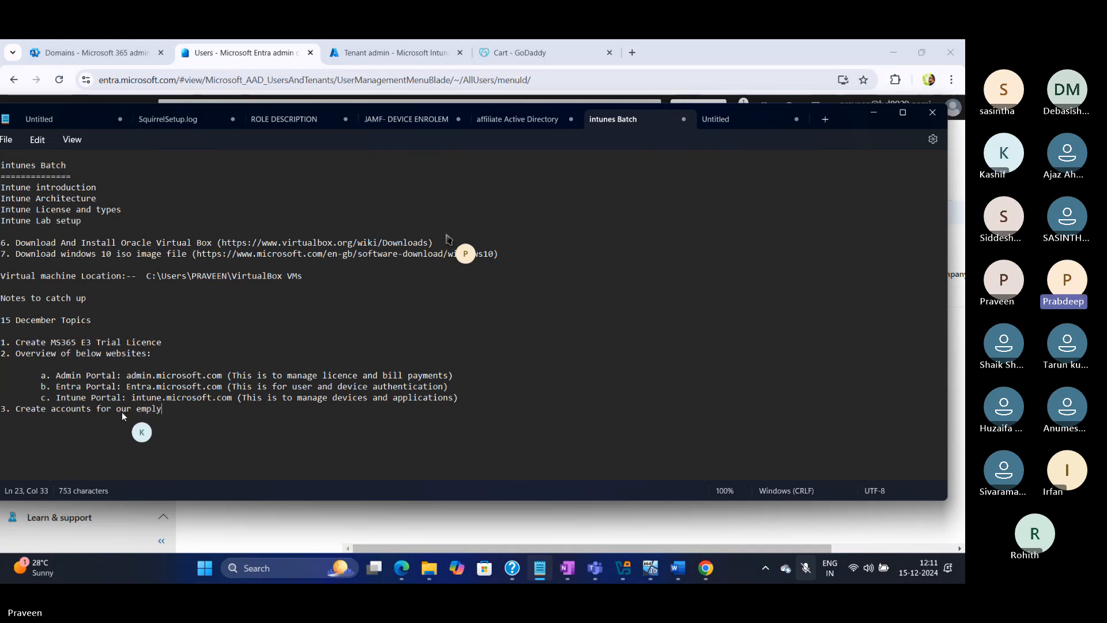
{"action": "type", "text": "ees"}
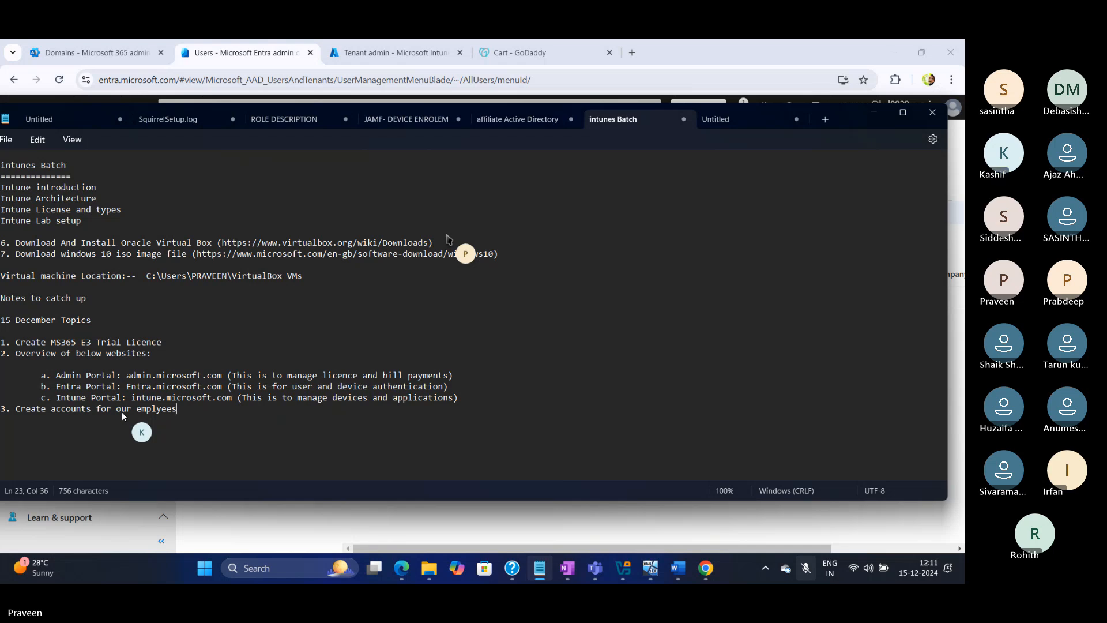
{"action": "left_click", "coordinate": [264, 517]}
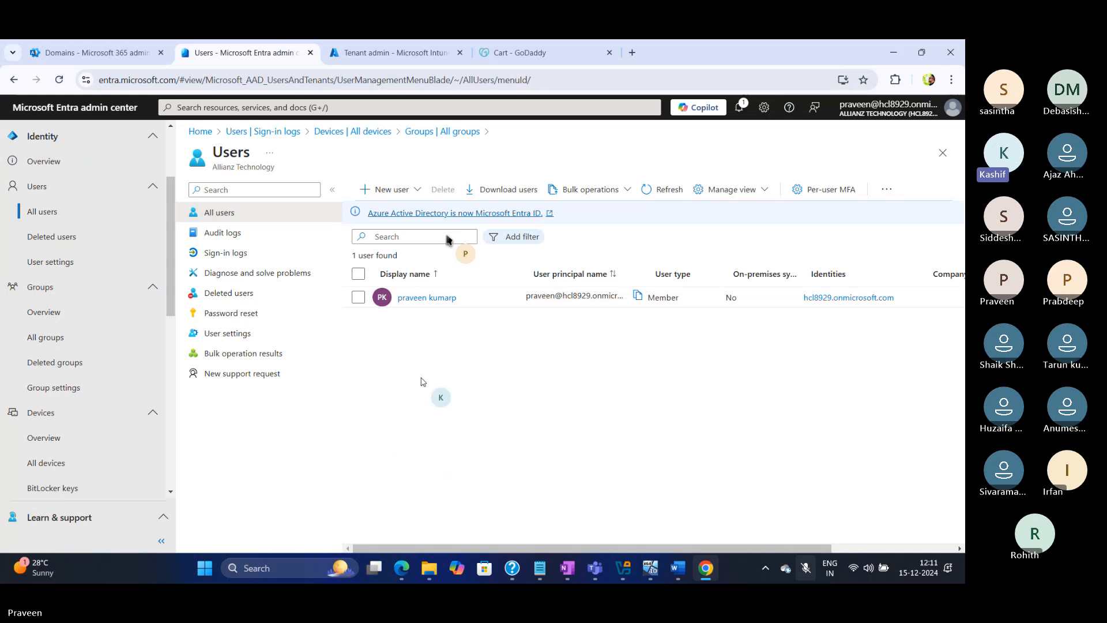
{"action": "left_click", "coordinate": [407, 192]}
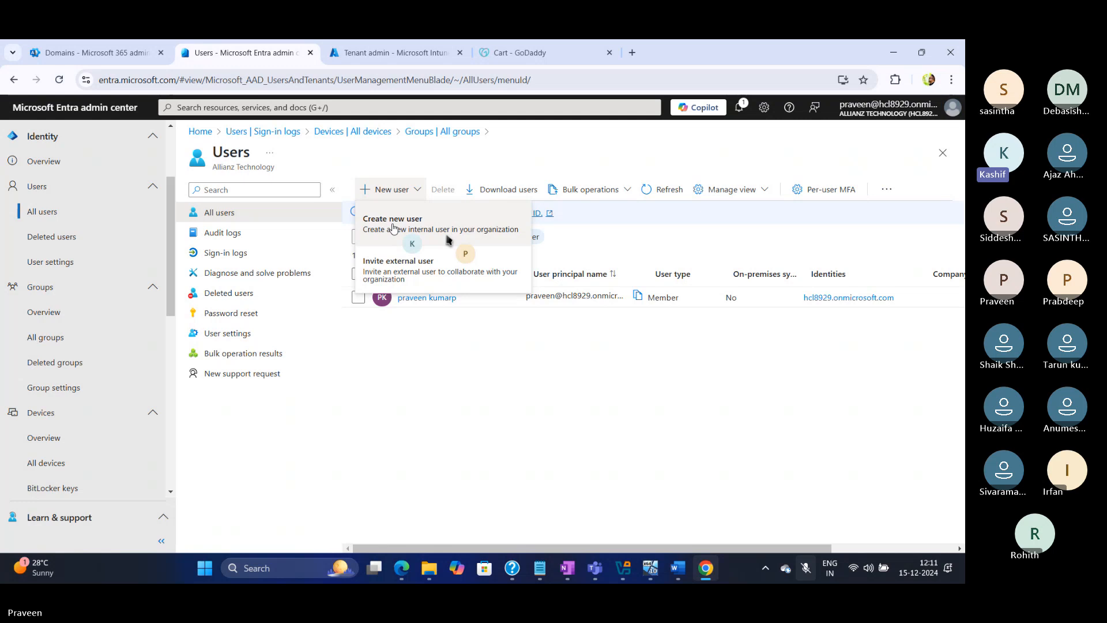
{"action": "left_click", "coordinate": [438, 389]}
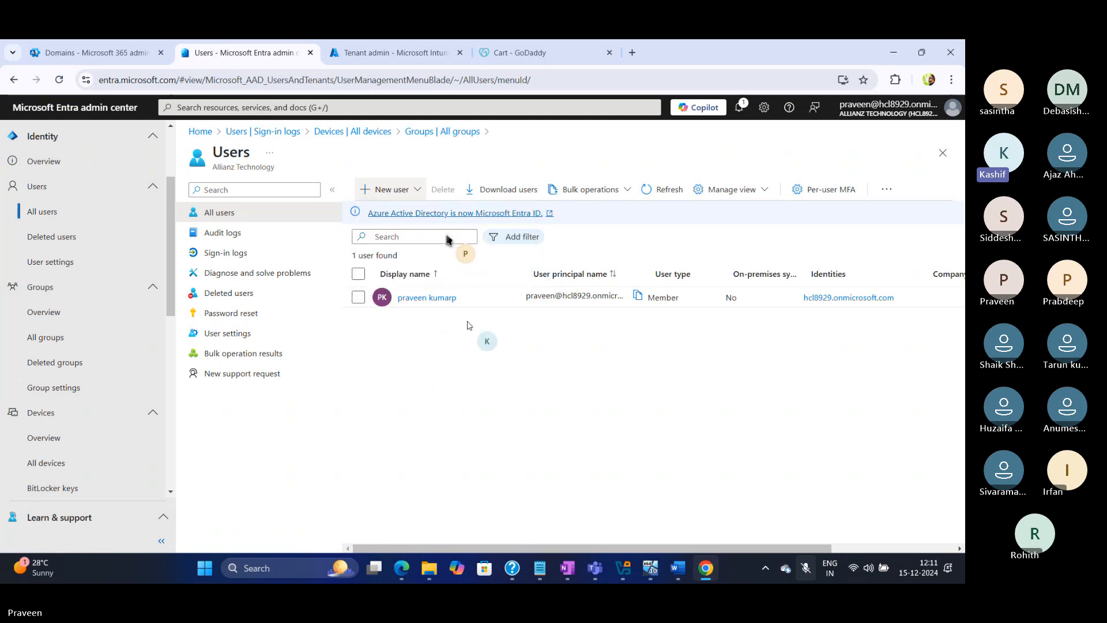
{"action": "left_click", "coordinate": [625, 194]}
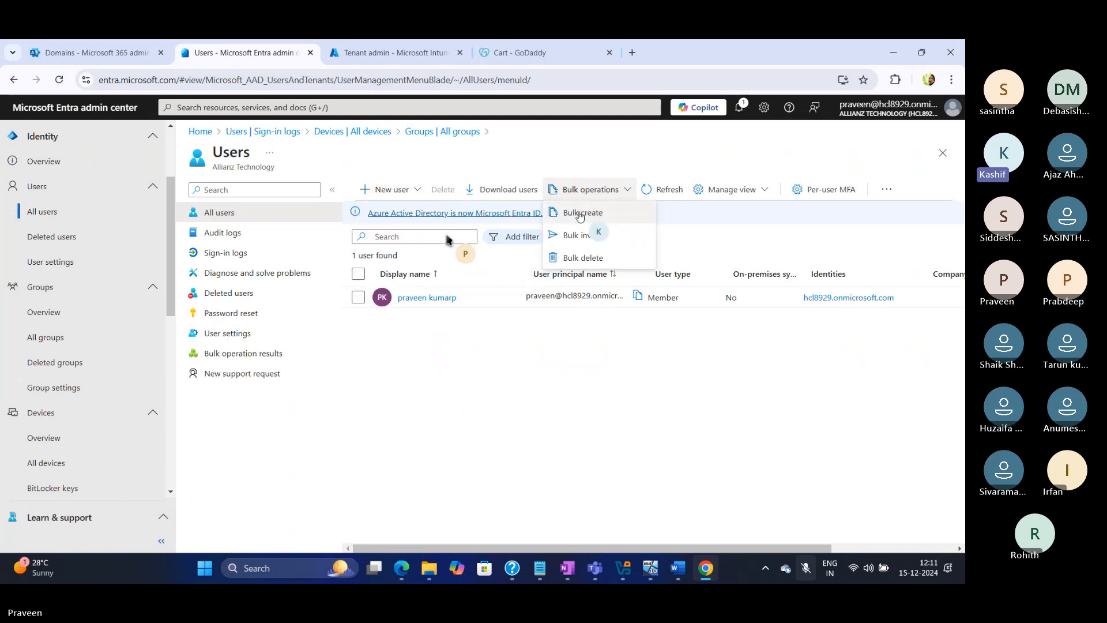
{"action": "left_click", "coordinate": [423, 344]}
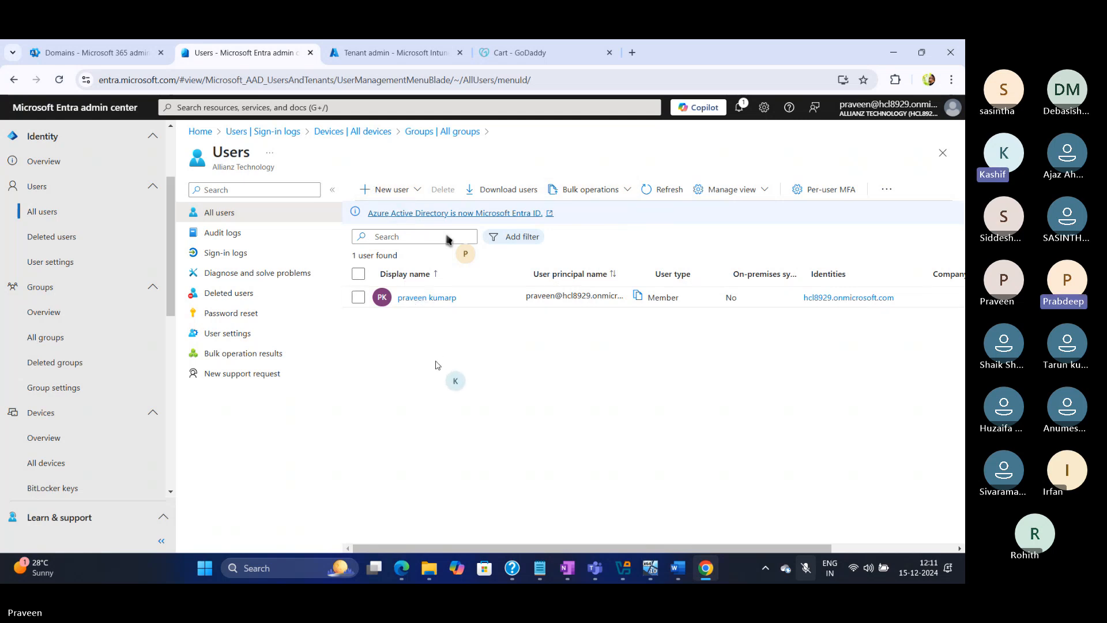
Start creating a new internal user and enter the employee's first name as user principal name and display name.
{"action": "left_click", "coordinate": [413, 191]}
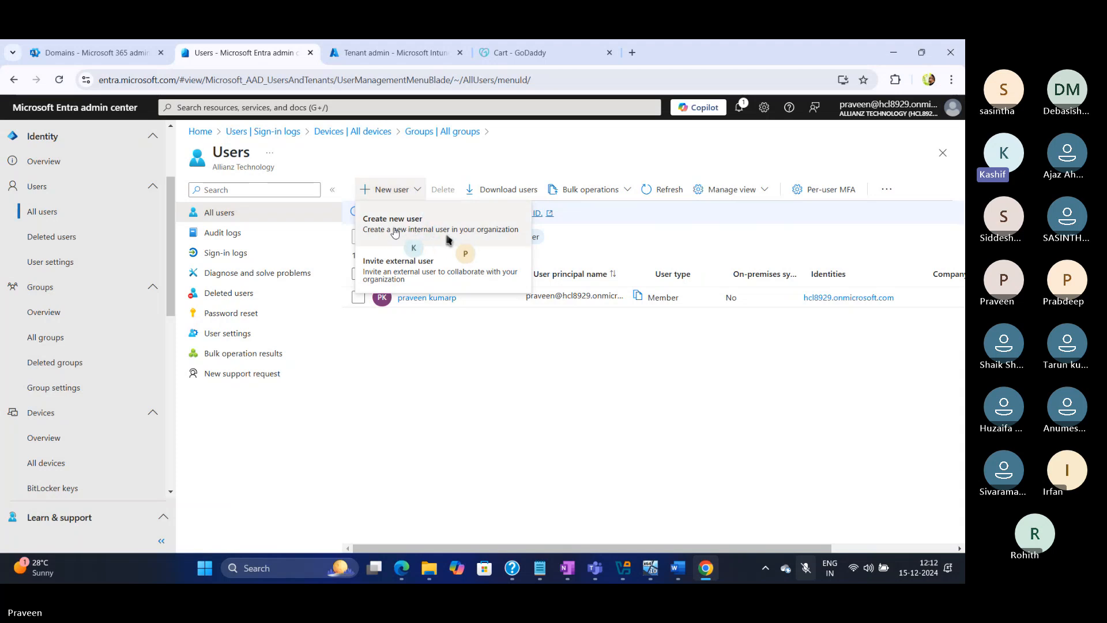
{"action": "left_click", "coordinate": [429, 230]}
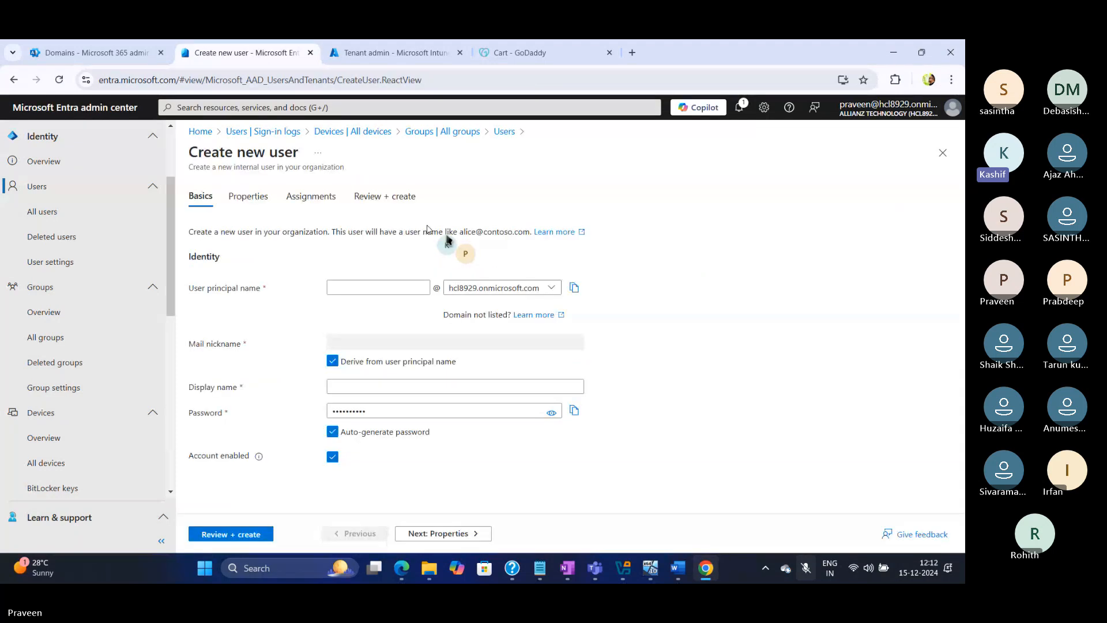
{"action": "left_click", "coordinate": [392, 286]}
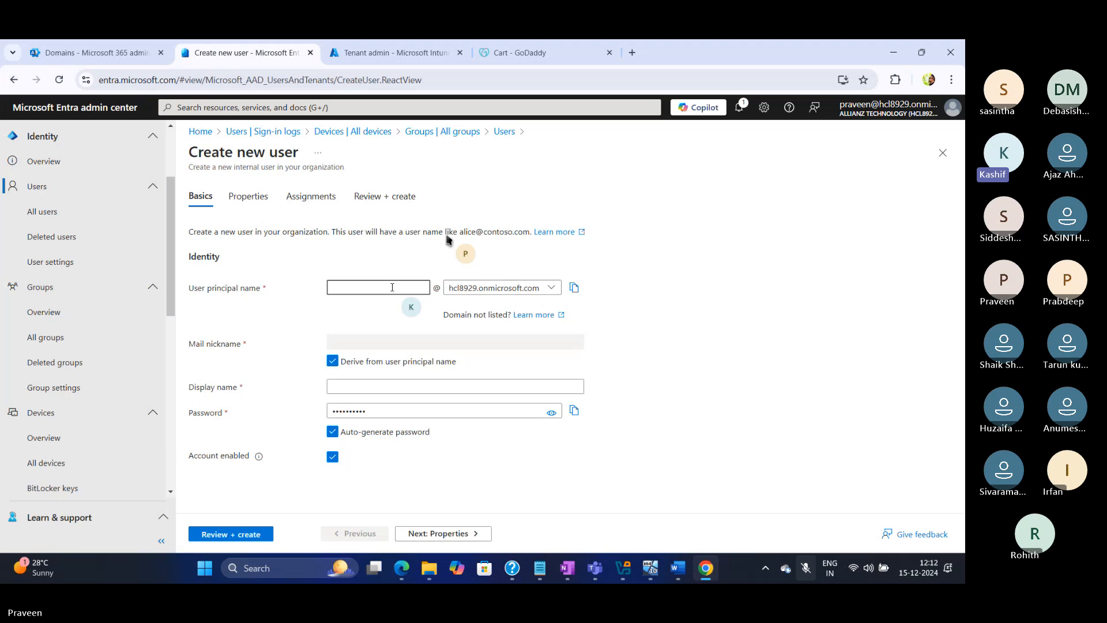
{"action": "type", "text": "Mark"}
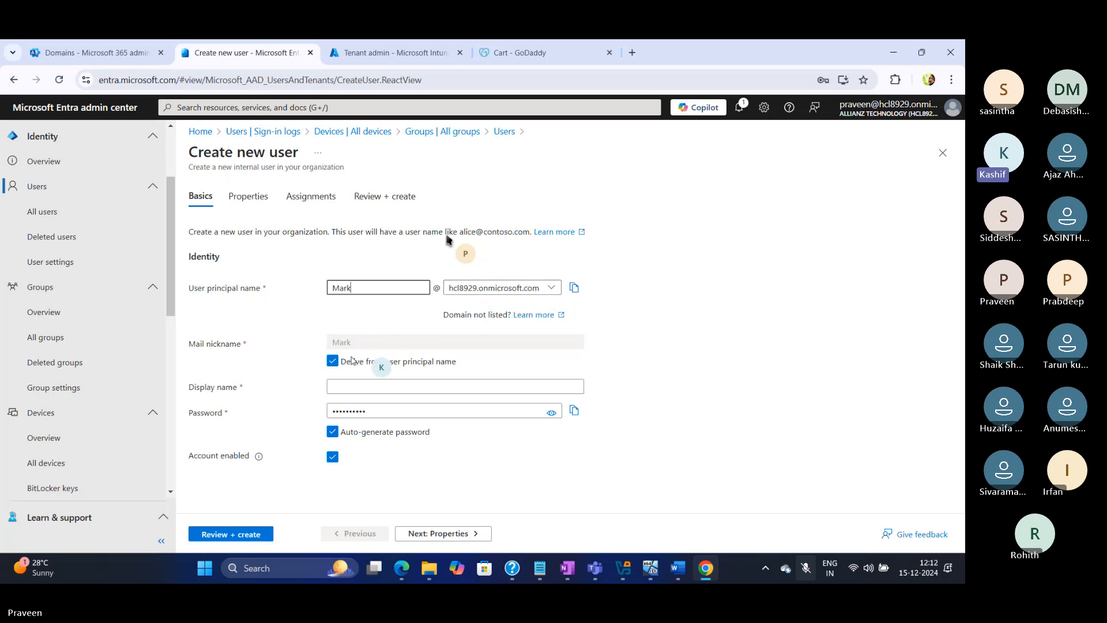
{"action": "left_click", "coordinate": [330, 386]}
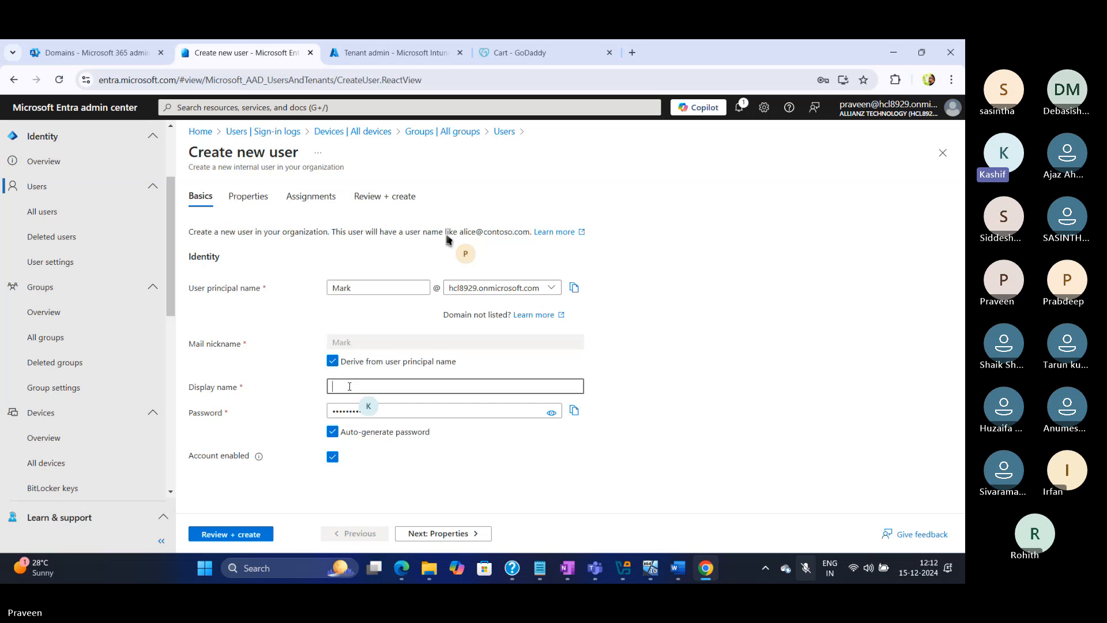
{"action": "type", "text": "Mark"}
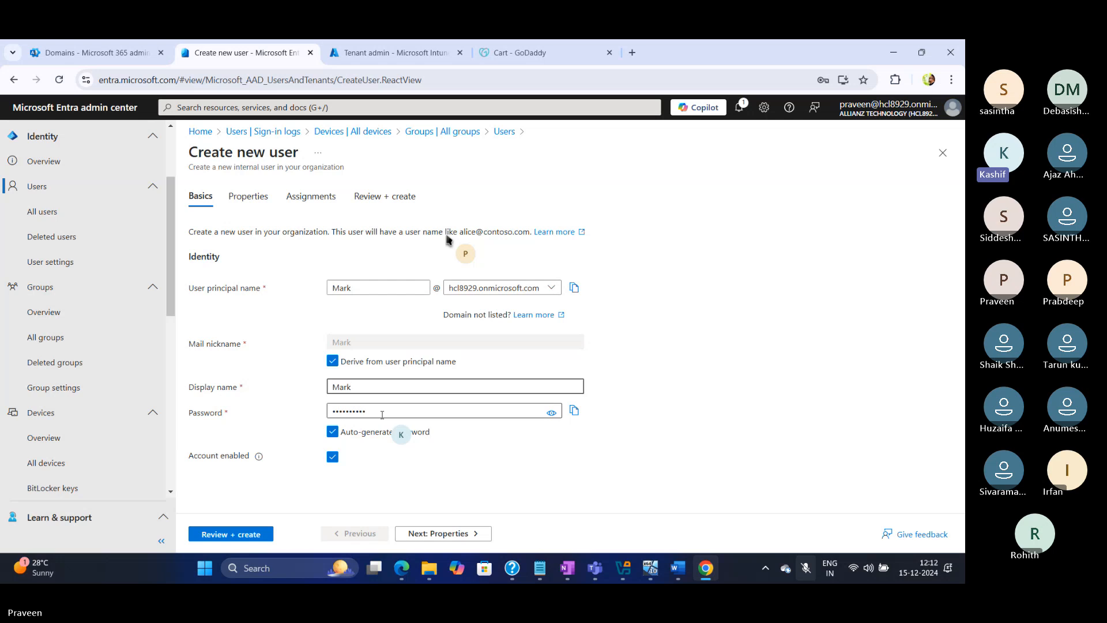
{"action": "key", "text": "Tab"}
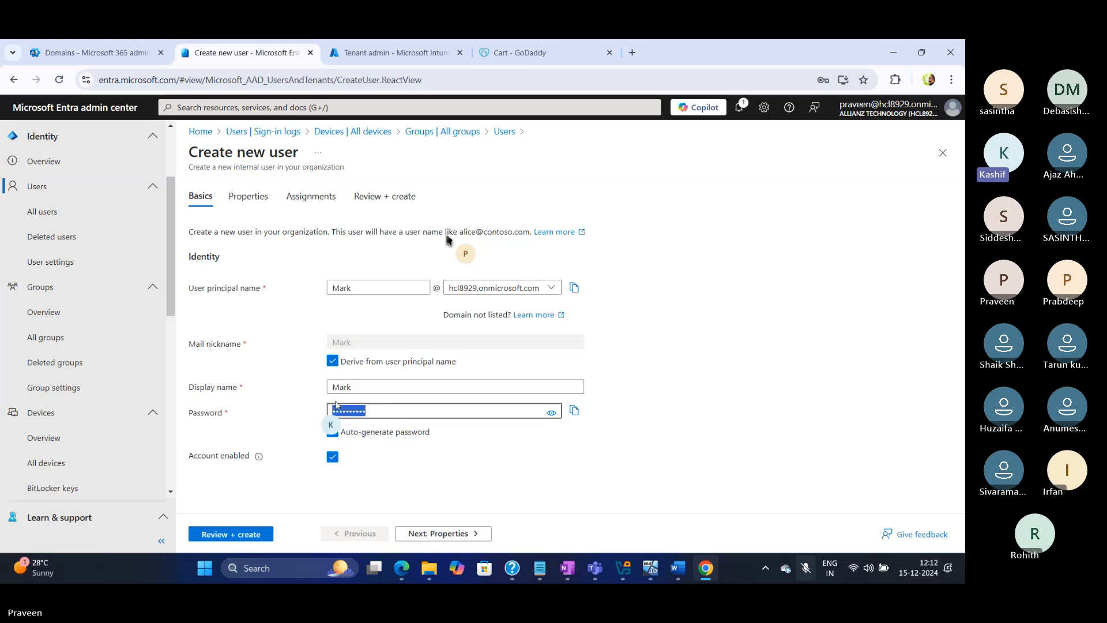
Add blank lines below item 3 in the intunes Batch notes and correct the misspelled word to "employees".
{"action": "left_click", "coordinate": [540, 568]}
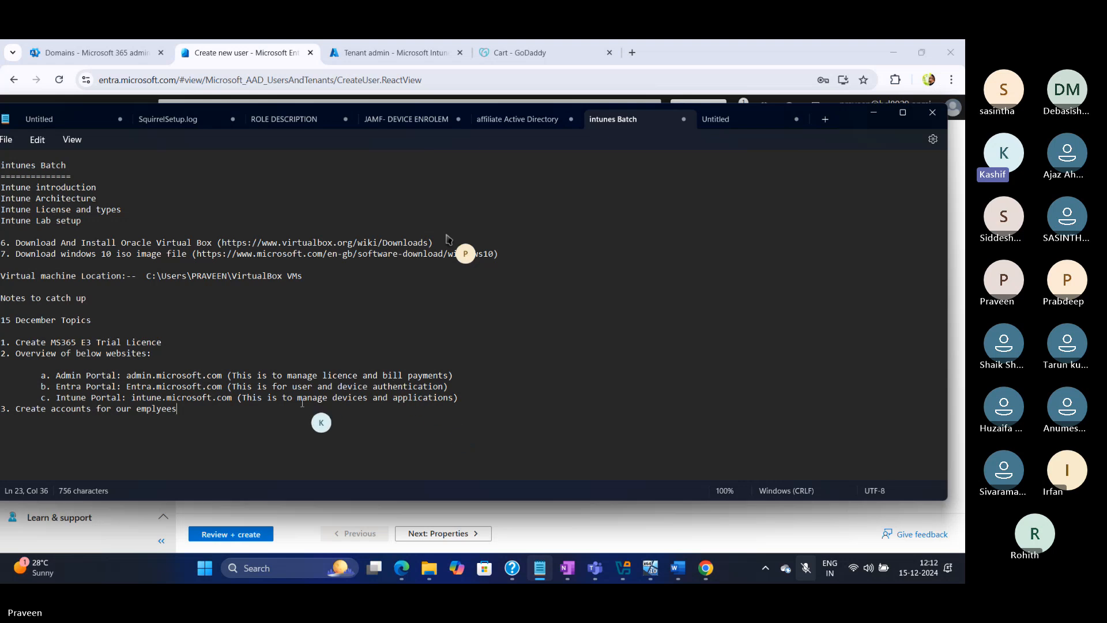
{"action": "key", "text": "Return"}
{"action": "key", "text": "Return"}
{"action": "key", "text": "Return"}
{"action": "key", "text": "Return"}
{"action": "key", "text": "Return"}
{"action": "key", "text": "Return"}
{"action": "key", "text": "Return"}
{"action": "key", "text": "Return"}
{"action": "key", "text": "Return"}
{"action": "key", "text": "Return"}
{"action": "key", "text": "Return"}
{"action": "key", "text": "Return"}
{"action": "key", "text": "Return"}
{"action": "key", "text": "Return"}
{"action": "key", "text": "Return"}
{"action": "key", "text": "Return"}
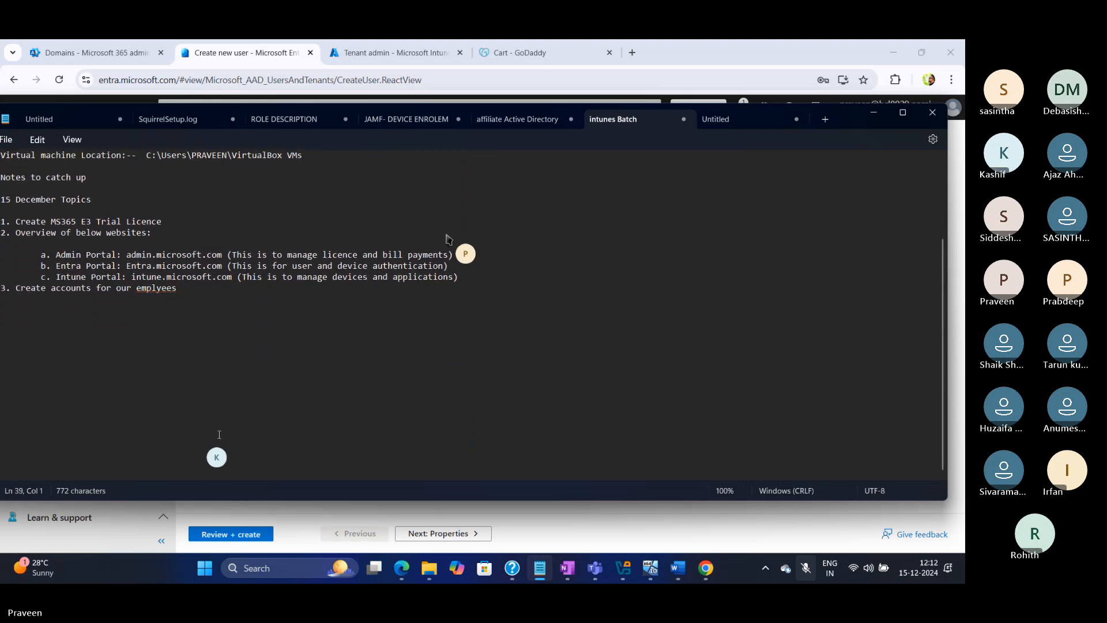
{"action": "left_click", "coordinate": [156, 289]}
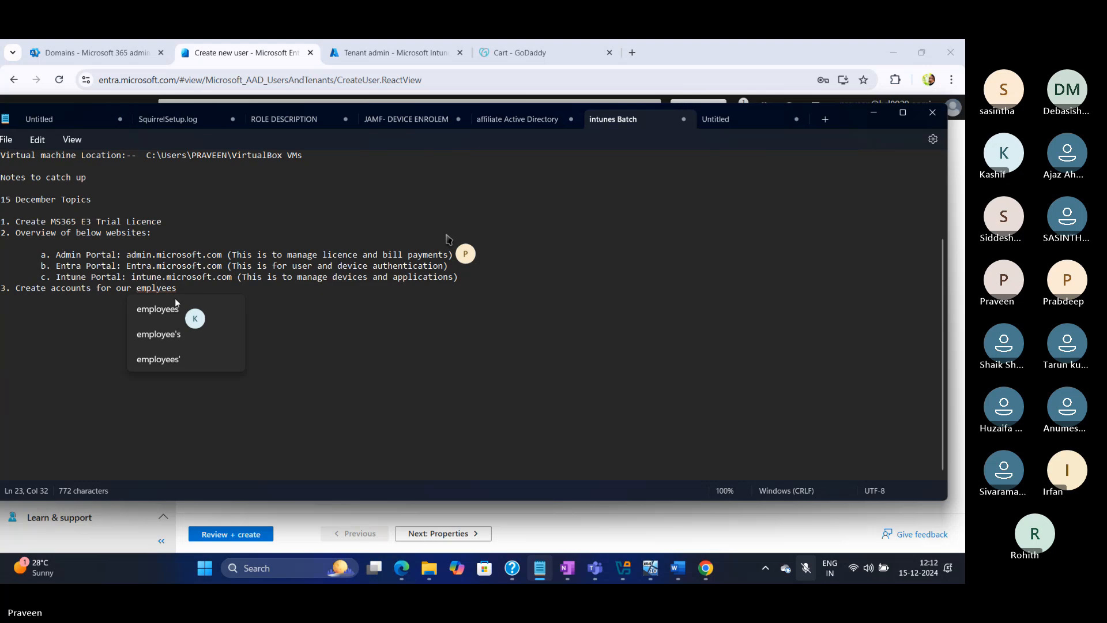
{"action": "left_click", "coordinate": [158, 310]}
{"action": "left_click", "coordinate": [247, 362]}
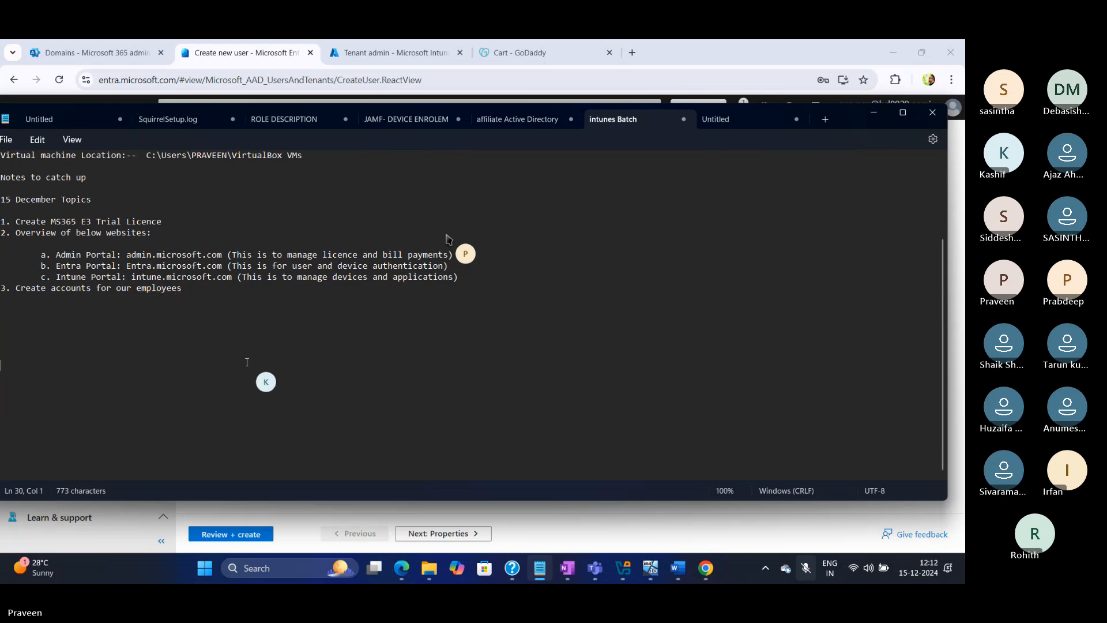
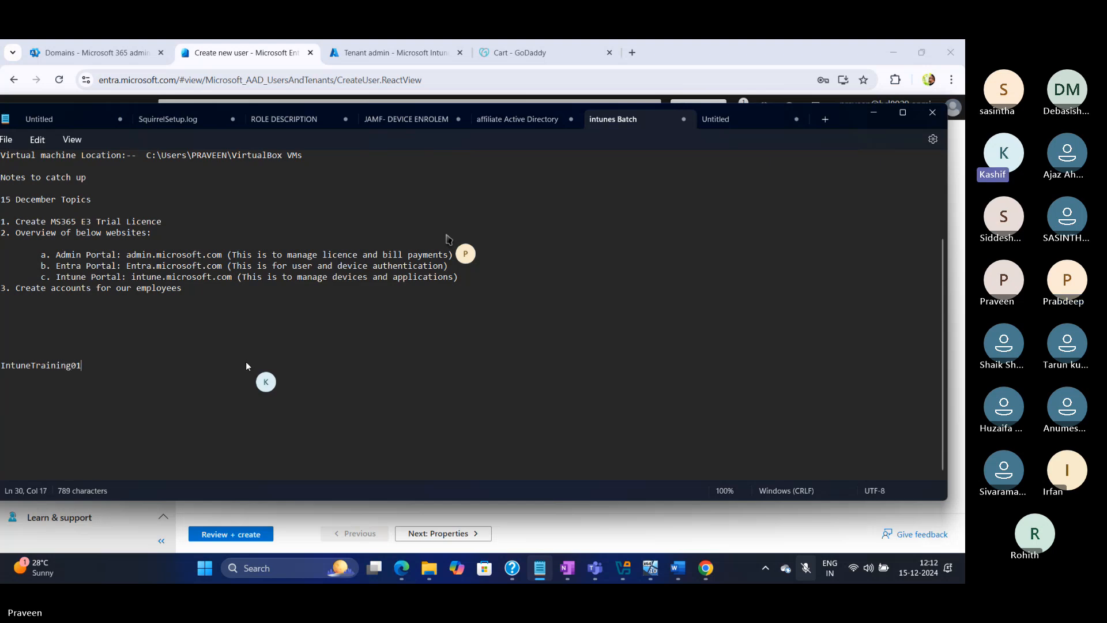
Write the new account's password on a separate line below the notes and copy it.
{"action": "left_click_drag", "start_coordinate": [81, 365], "coordinate": [1, 368]}
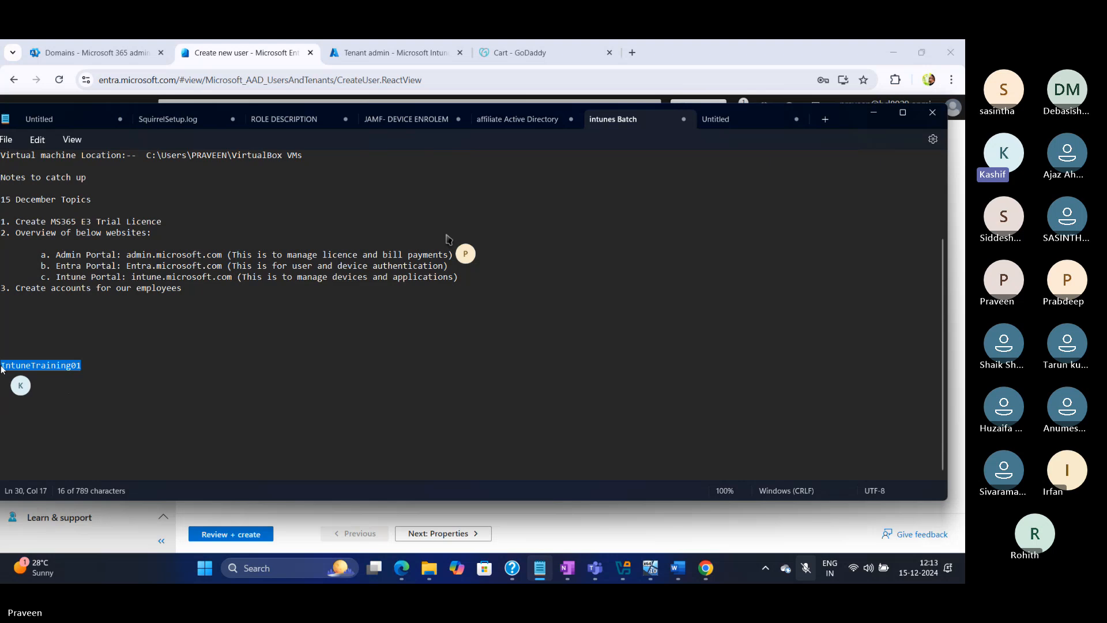
{"action": "mouse_move", "coordinate": [84, 367]}
{"action": "left_mouse_down"}
{"action": "mouse_move", "coordinate": [64, 390]}
{"action": "mouse_move", "coordinate": [222, 432]}
{"action": "mouse_move", "coordinate": [71, 367]}
{"action": "left_mouse_up"}
{"action": "double_click", "coordinate": [45, 365]}
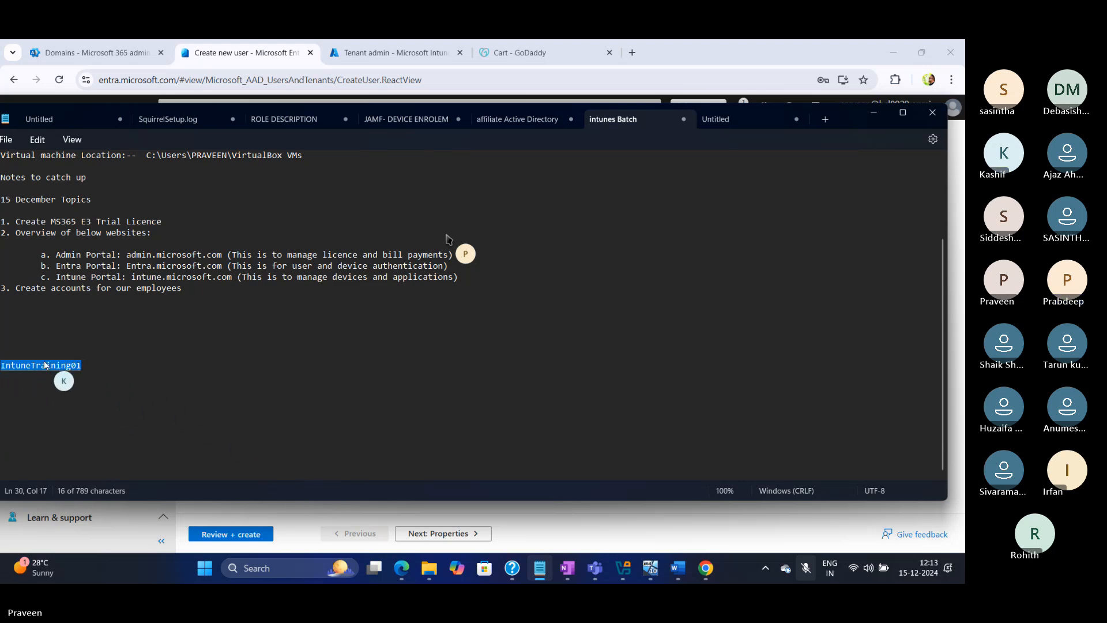
{"action": "left_click", "coordinate": [140, 368]}
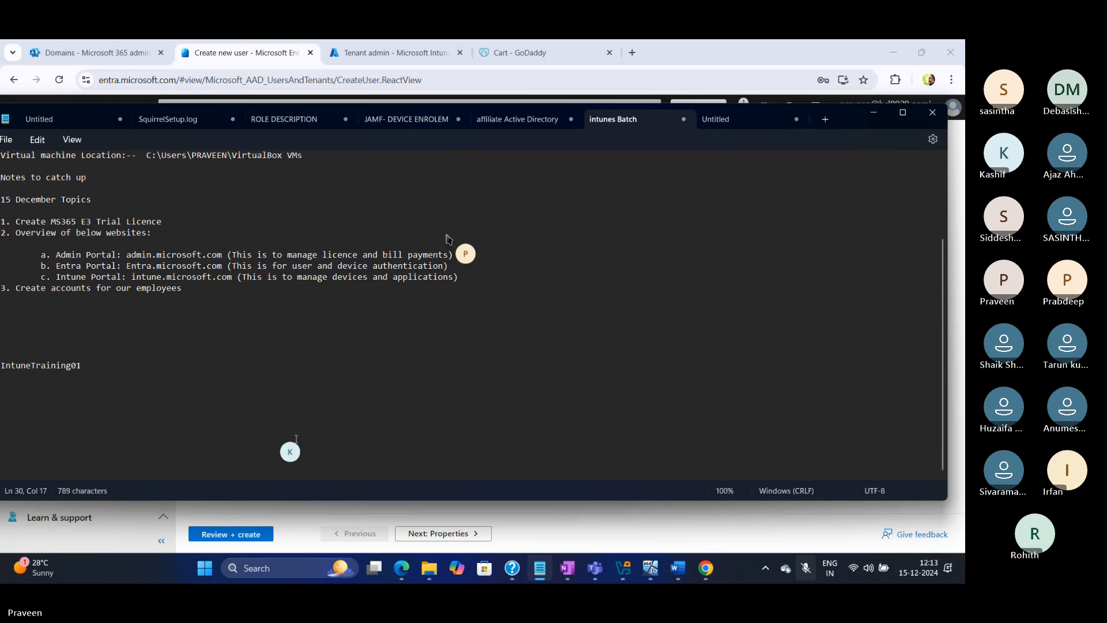
Turn off the auto-generated password for the new Entra user and paste the account password into the password field.
{"action": "left_click", "coordinate": [571, 526]}
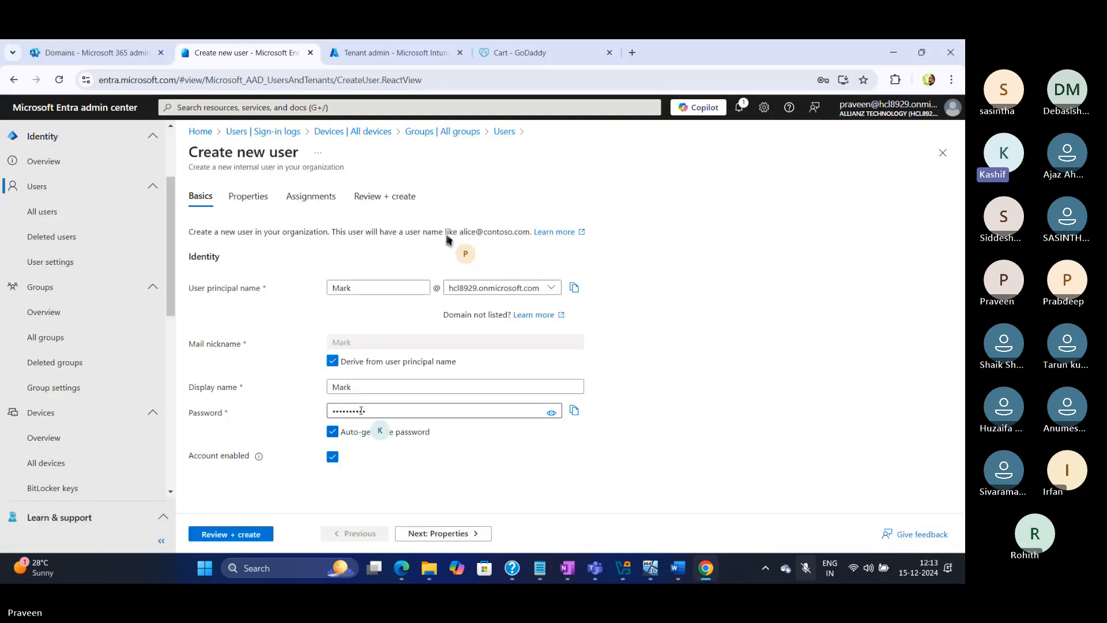
{"action": "left_click", "coordinate": [333, 434]}
{"action": "left_click", "coordinate": [379, 415]}
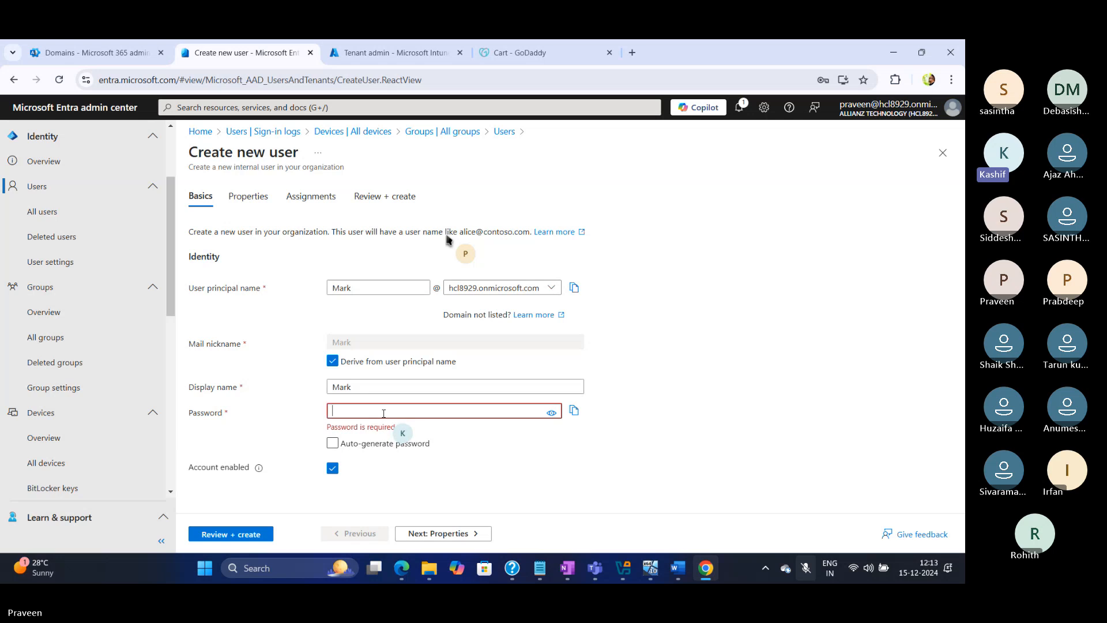
{"action": "key", "text": "ctrl+v"}
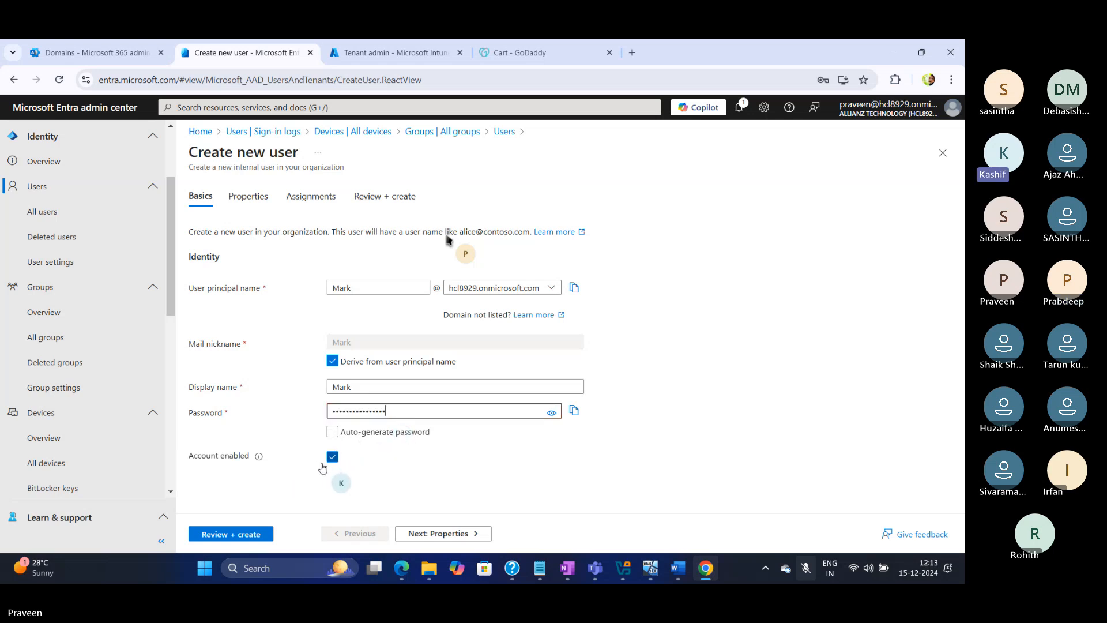
Continue to the new user's properties and enter Associate as the job title.
{"action": "left_click", "coordinate": [445, 534]}
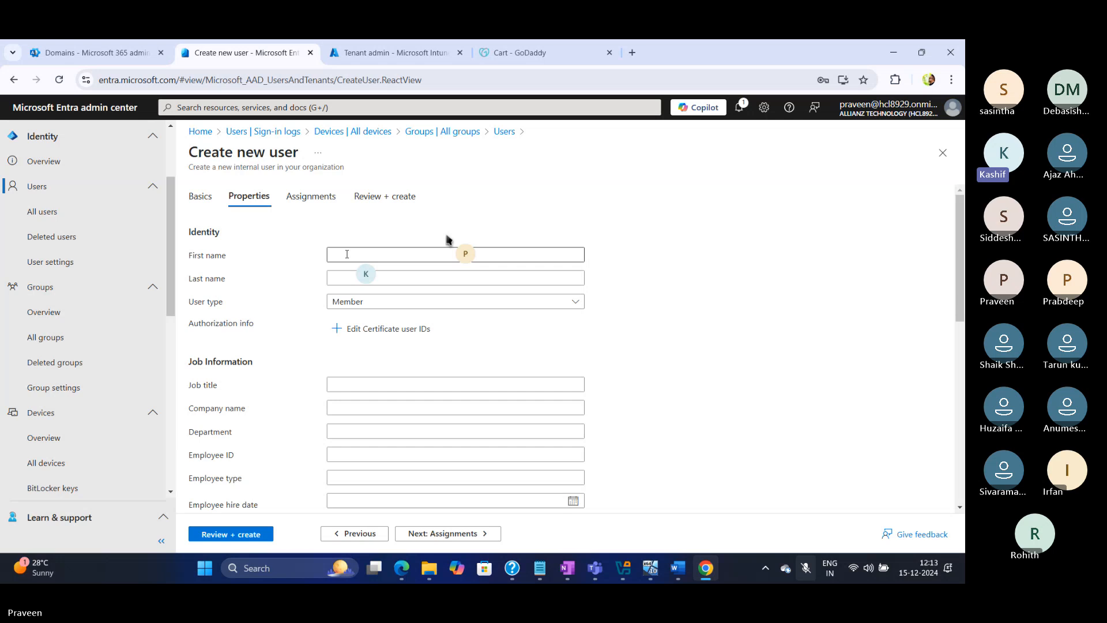
{"action": "left_click", "coordinate": [349, 382]}
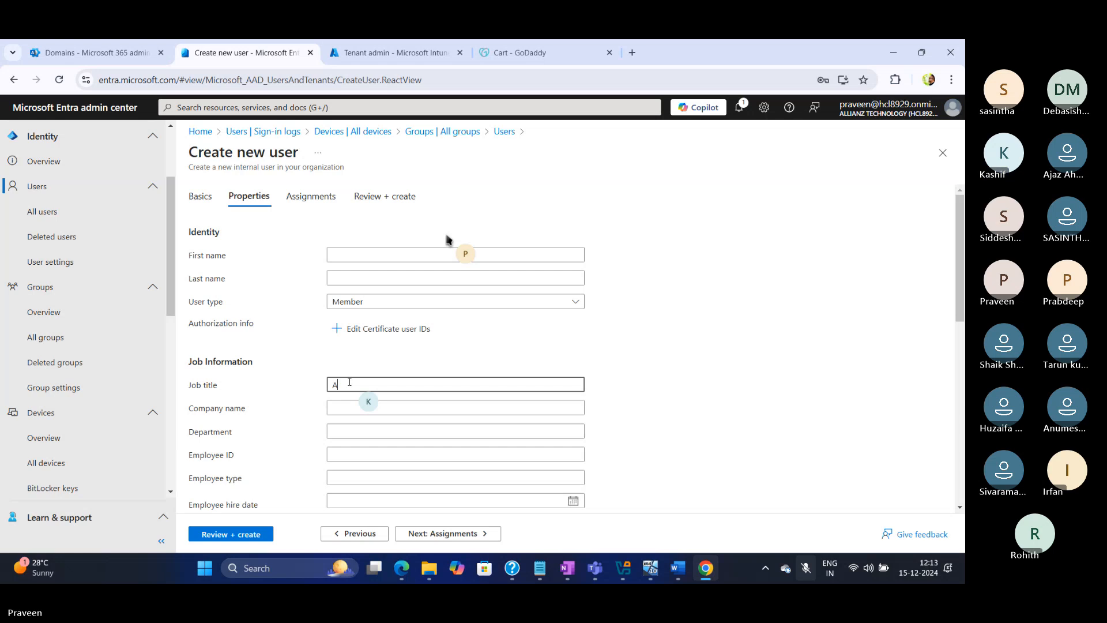
{"action": "type", "text": "Ass"}
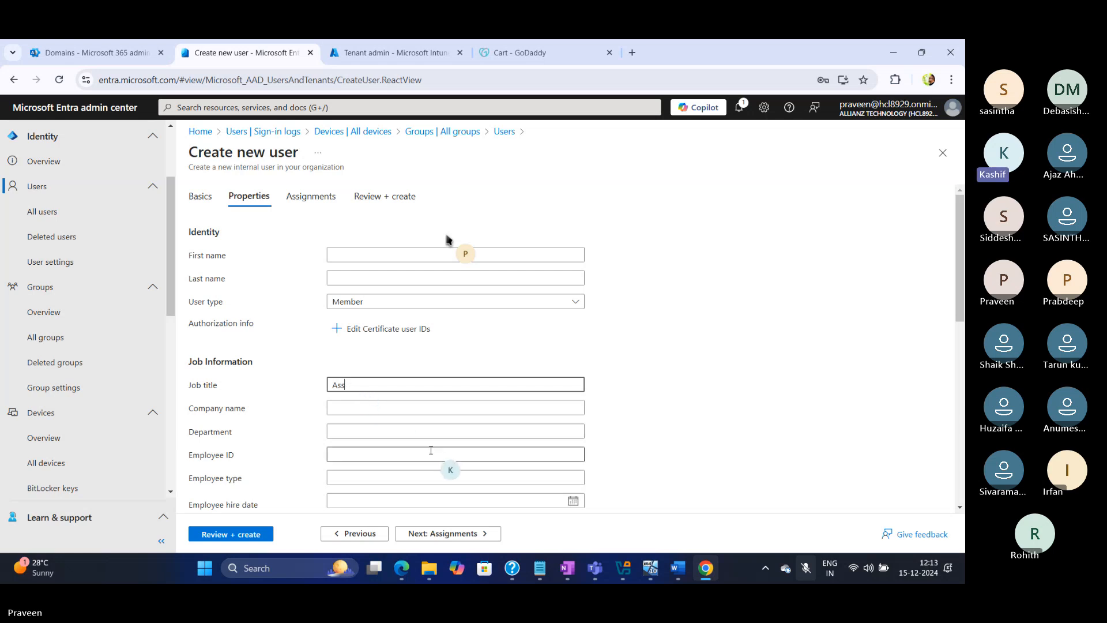
{"action": "type", "text": "oci"}
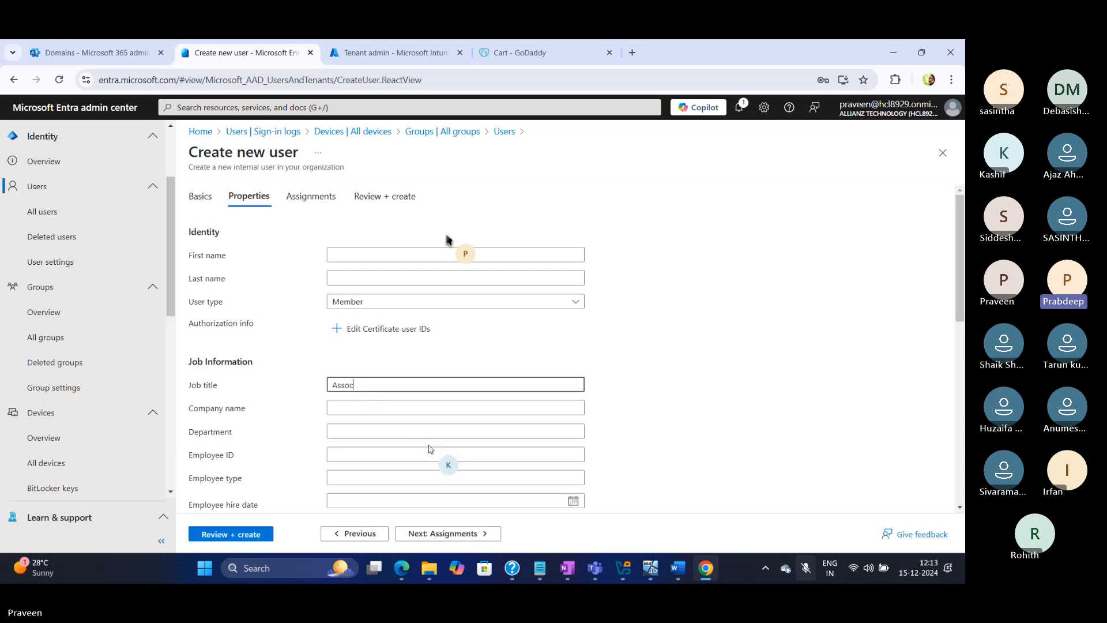
{"action": "key", "text": "BackSpace"}
{"action": "key", "text": "BackSpace"}
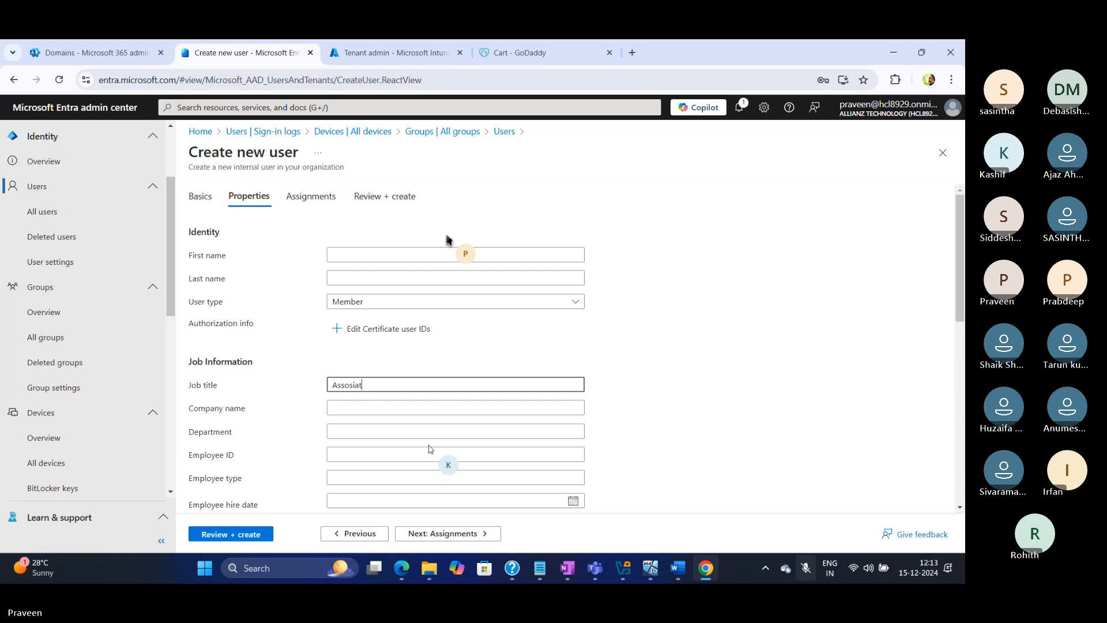
{"action": "type", "text": "siate"}
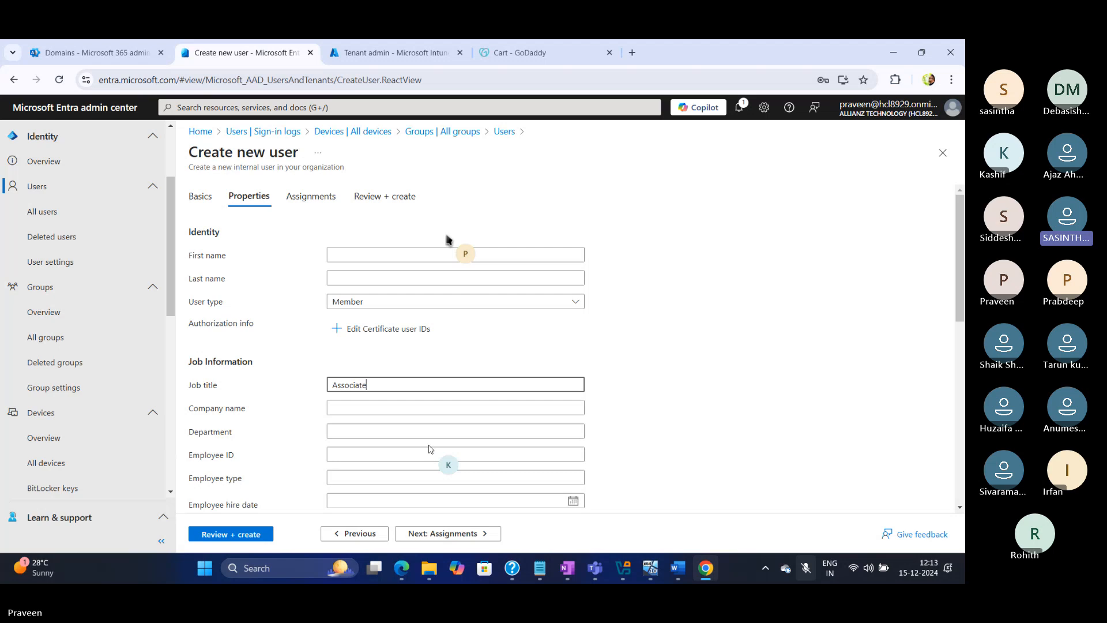
{"action": "key", "text": "BackSpace"}
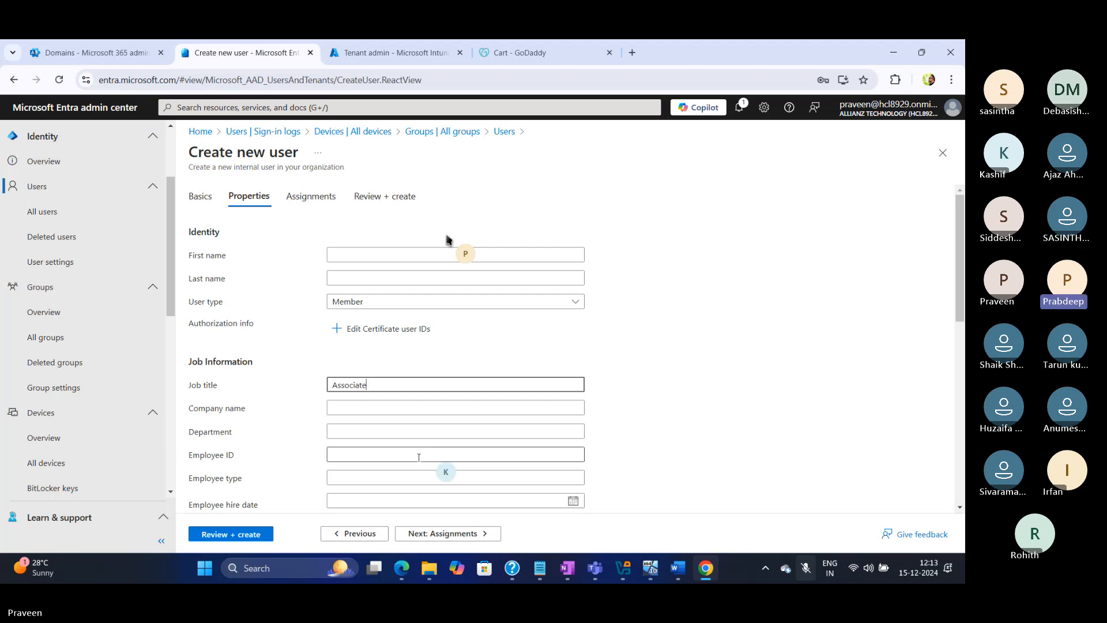
Set the new user's company name to HCL and department to IT, and fill in the employee ID.
{"action": "left_click", "coordinate": [355, 533]}
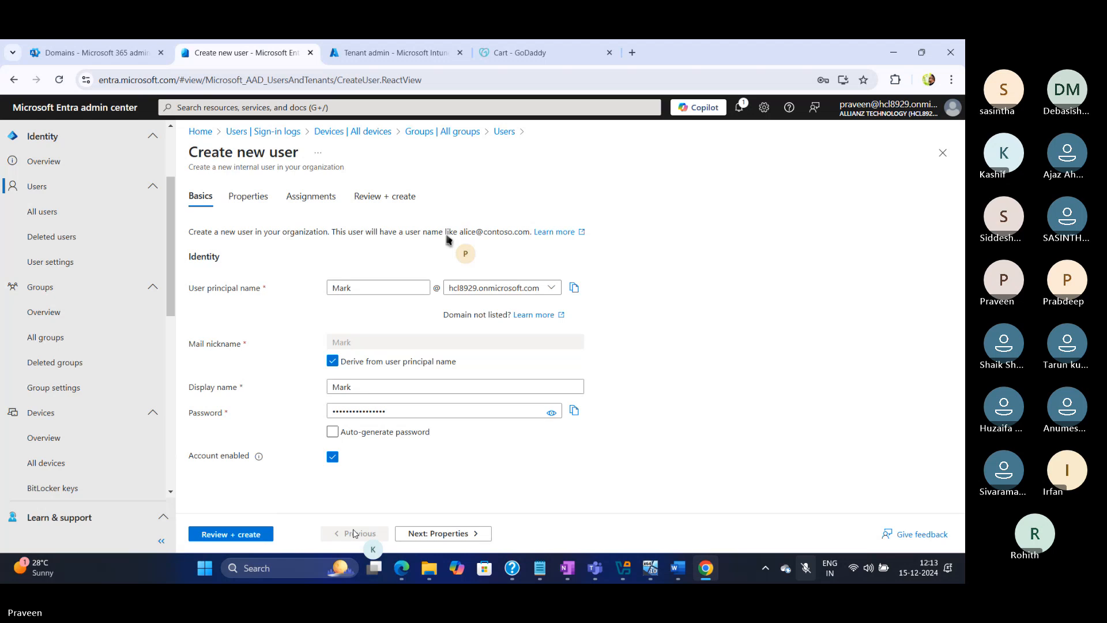
{"action": "left_click", "coordinate": [446, 534]}
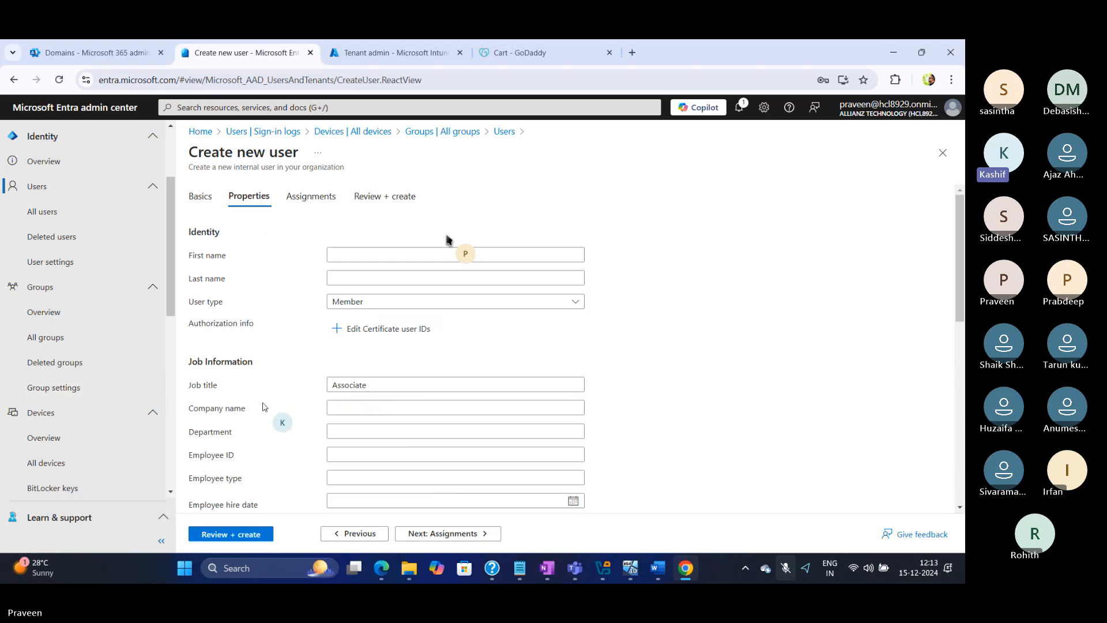
{"action": "left_click", "coordinate": [385, 407]}
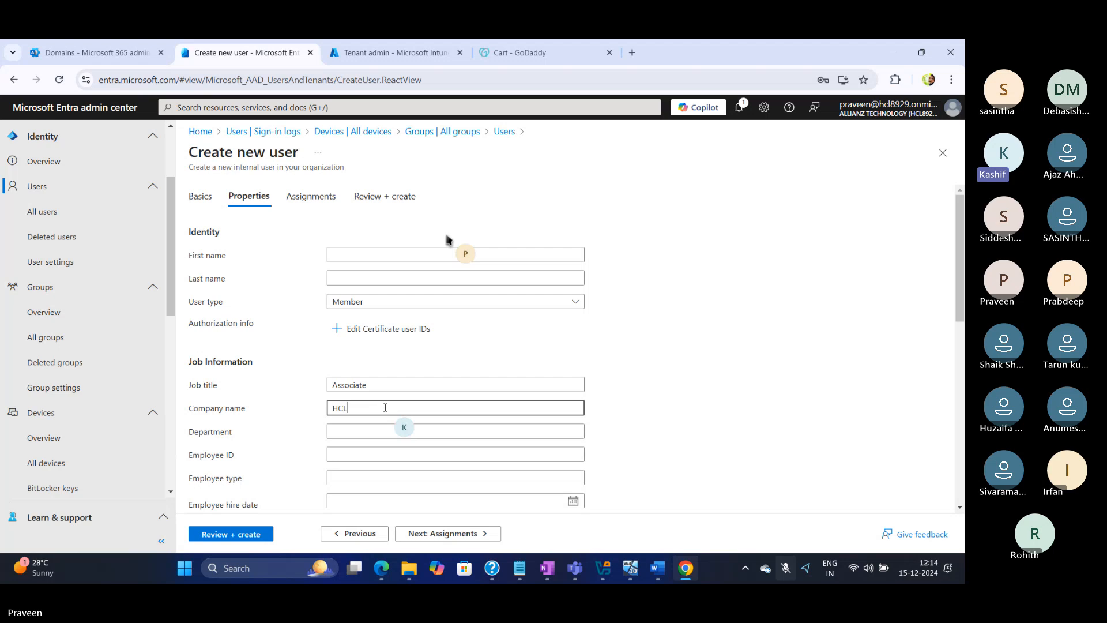
{"action": "left_click", "coordinate": [355, 428]}
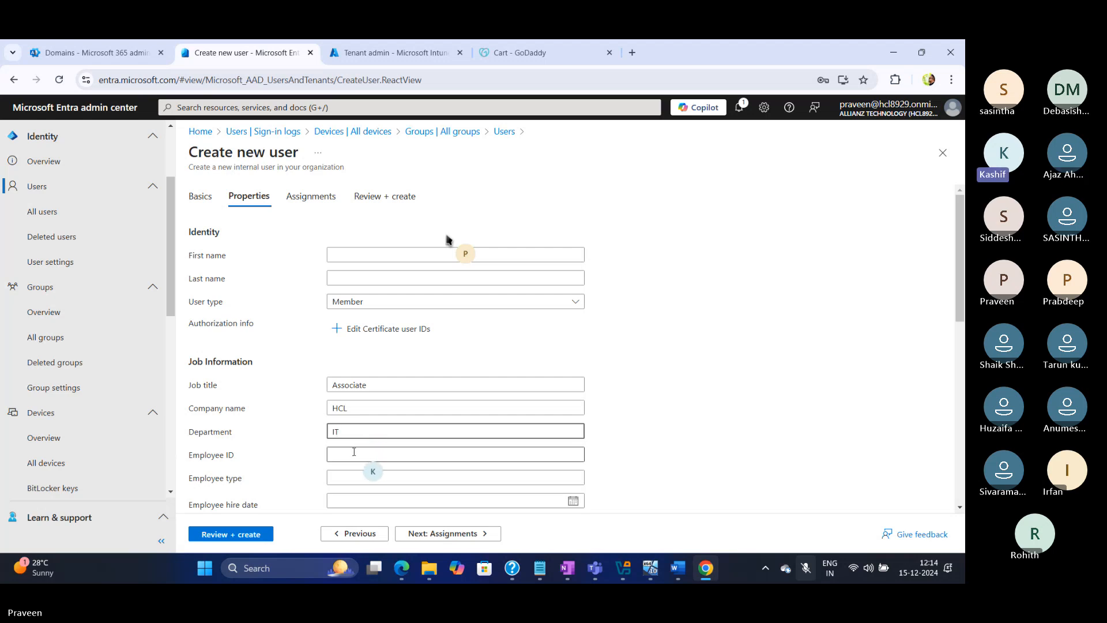
{"action": "left_click", "coordinate": [354, 452]}
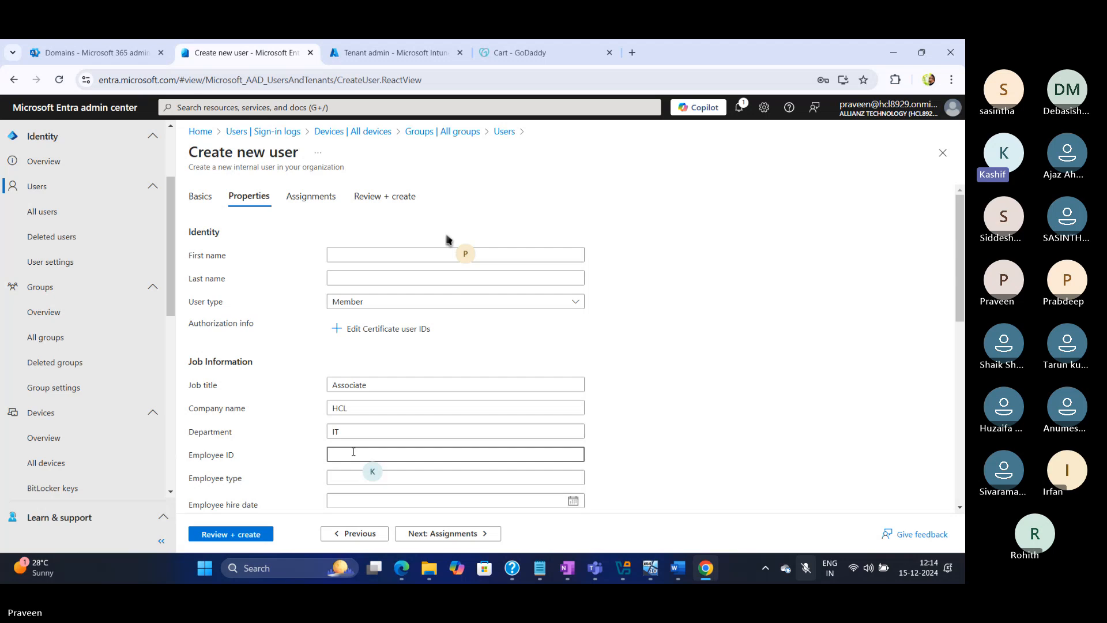
{"action": "type", "text": "0001"}
Set the employee type to Full Time and the employee hire date to Sun Dec 15 2024.
{"action": "scroll", "coordinate": [364, 445], "scroll_direction": "down", "scroll_amount": 1}
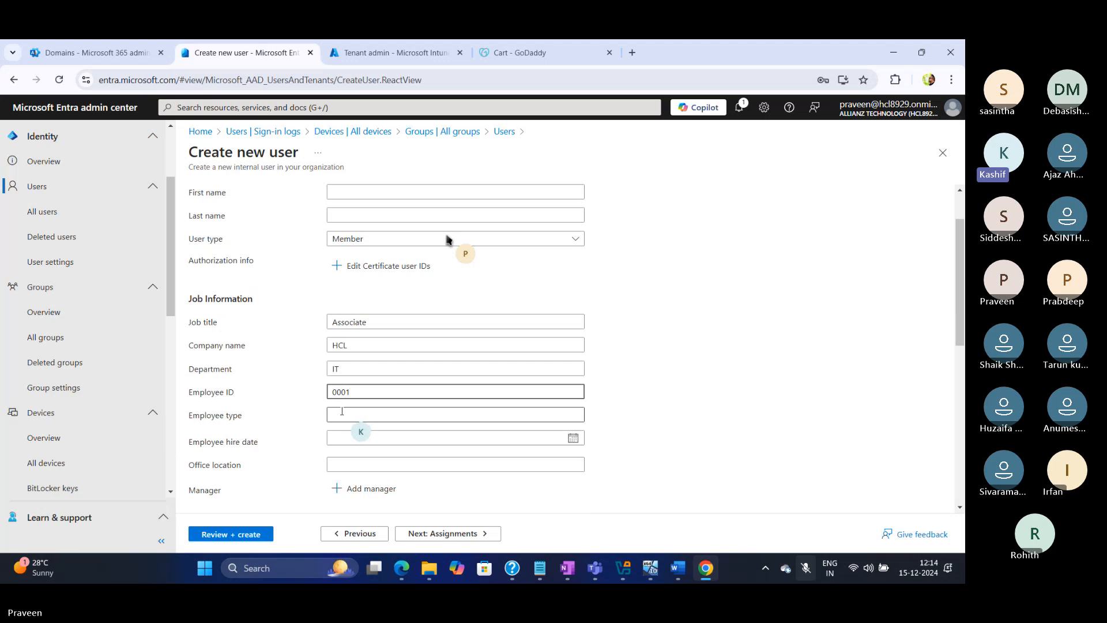
{"action": "left_click", "coordinate": [342, 411]}
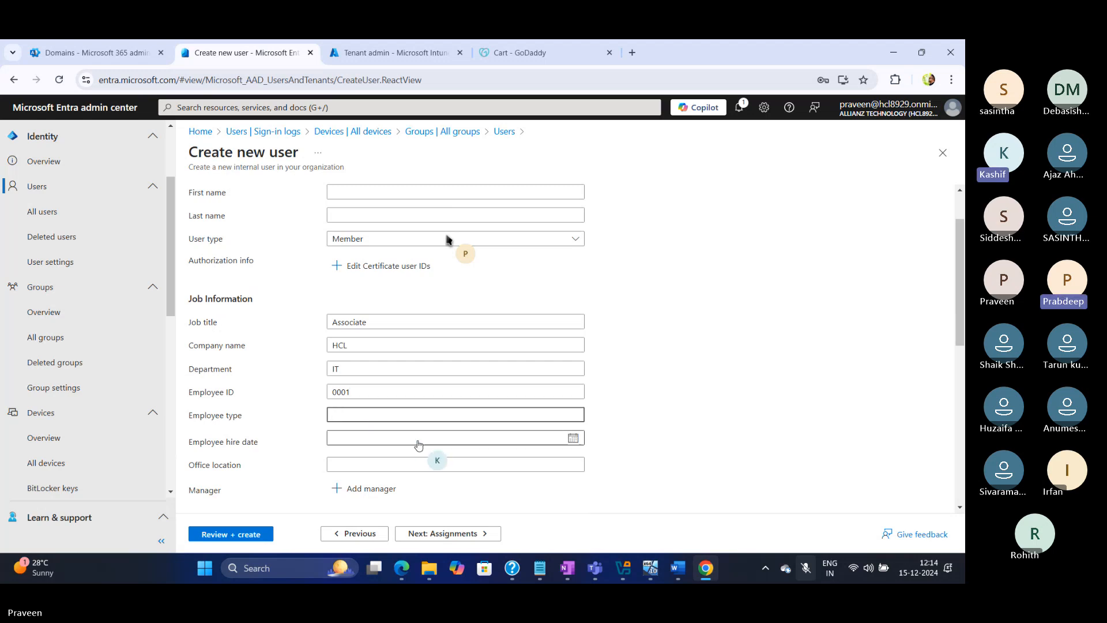
{"action": "type", "text": "Full"}
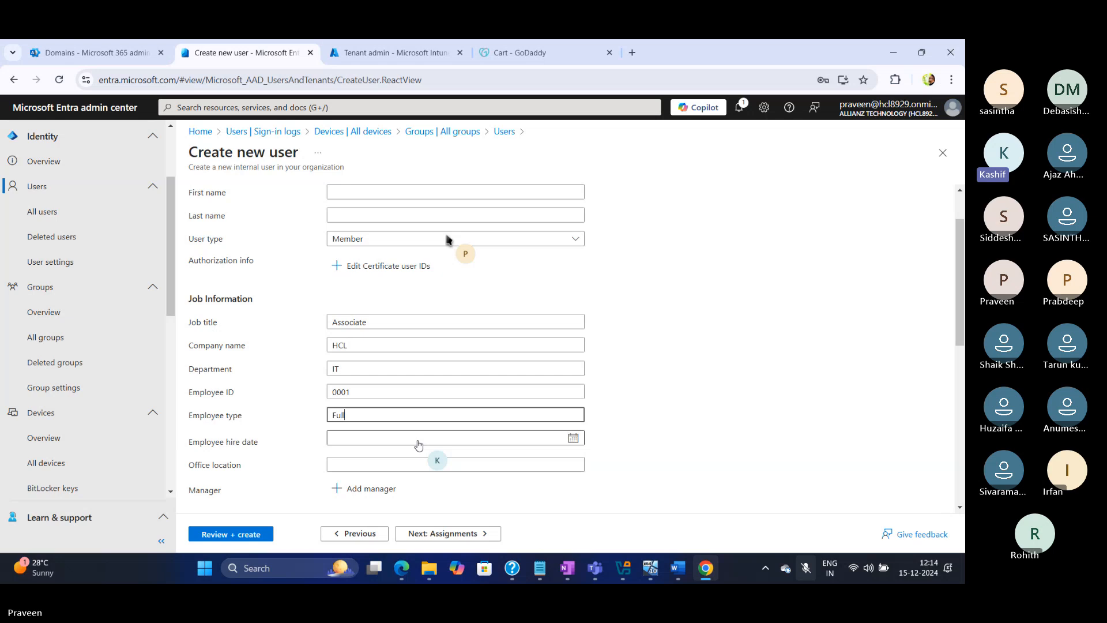
{"action": "type", "text": " Time"}
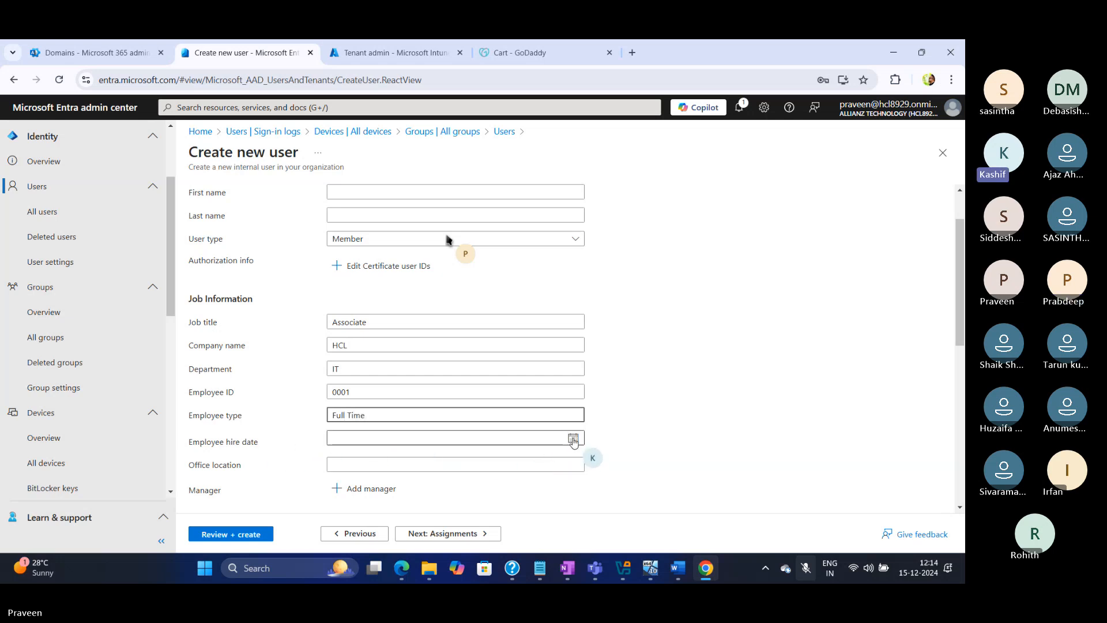
{"action": "left_click", "coordinate": [573, 440]}
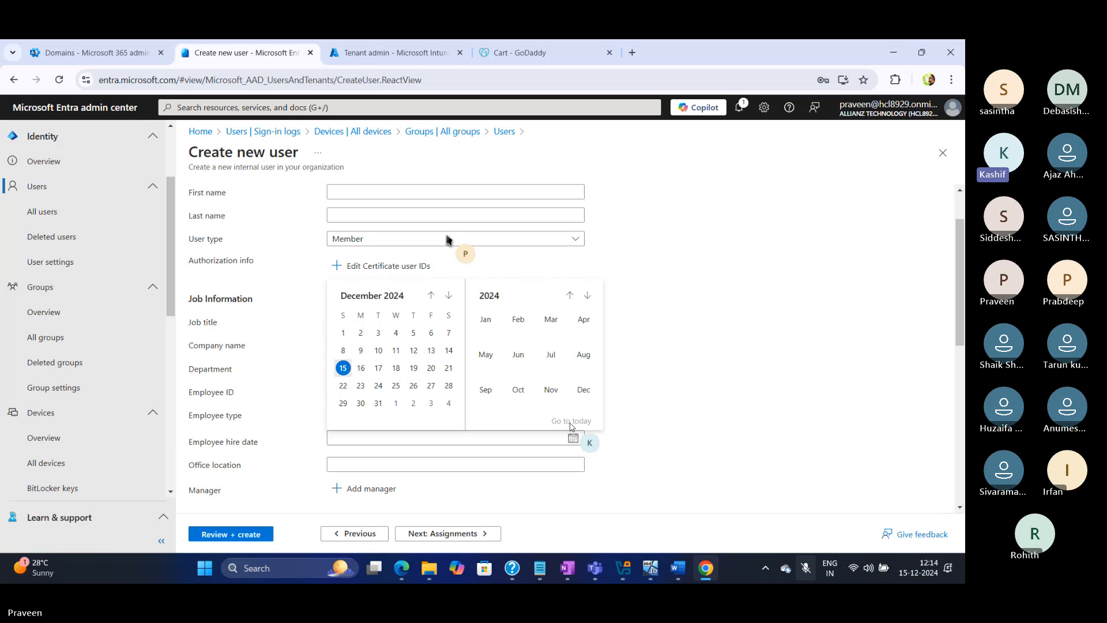
{"action": "left_click", "coordinate": [343, 367]}
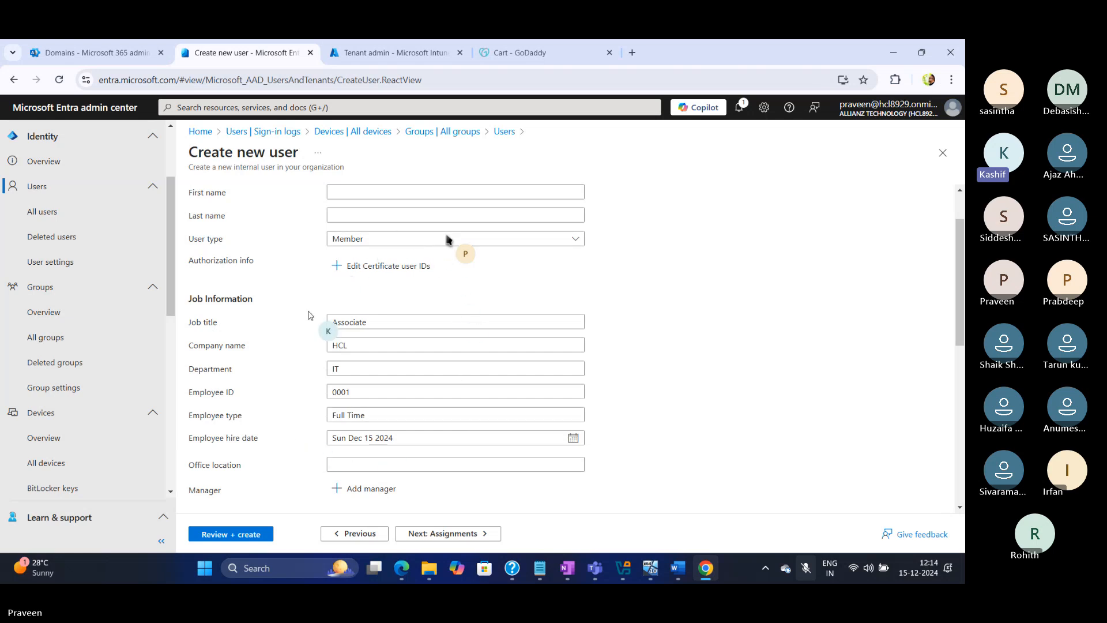
Enter Mumbai as the city in the new user's contact information.
{"action": "scroll", "coordinate": [305, 378], "scroll_direction": "down", "scroll_amount": 1}
{"action": "scroll", "coordinate": [305, 378], "scroll_direction": "down", "scroll_amount": 3}
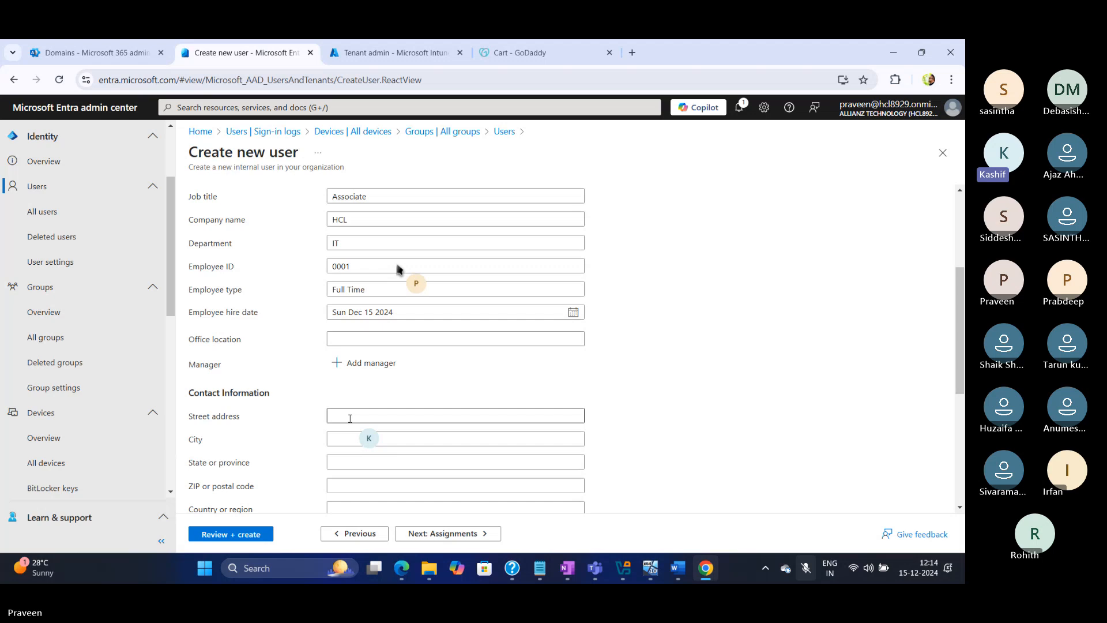
{"action": "scroll", "coordinate": [350, 418], "scroll_direction": "down", "scroll_amount": 2}
{"action": "scroll", "coordinate": [347, 314], "scroll_direction": "up", "scroll_amount": 5}
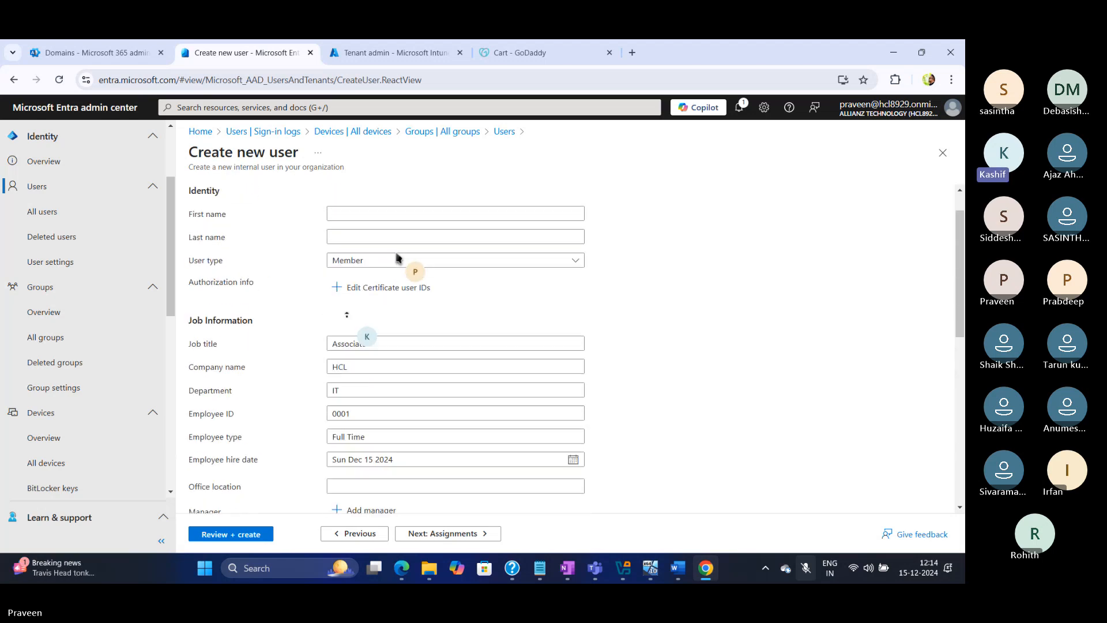
{"action": "scroll", "coordinate": [346, 315], "scroll_direction": "up", "scroll_amount": 1}
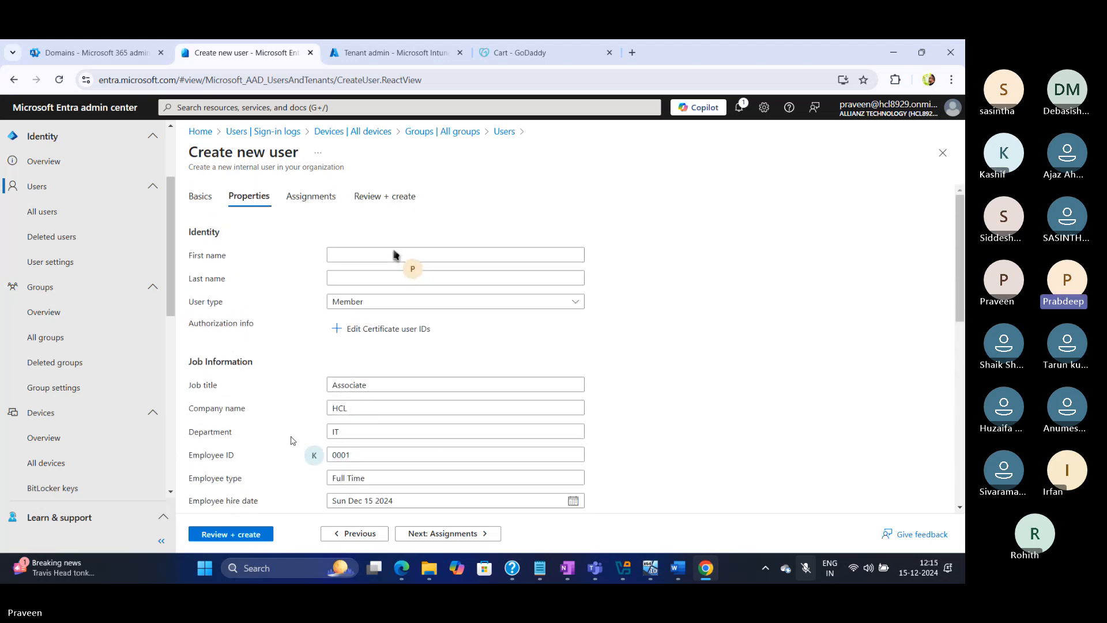
{"action": "scroll", "coordinate": [320, 441], "scroll_direction": "down", "scroll_amount": 6}
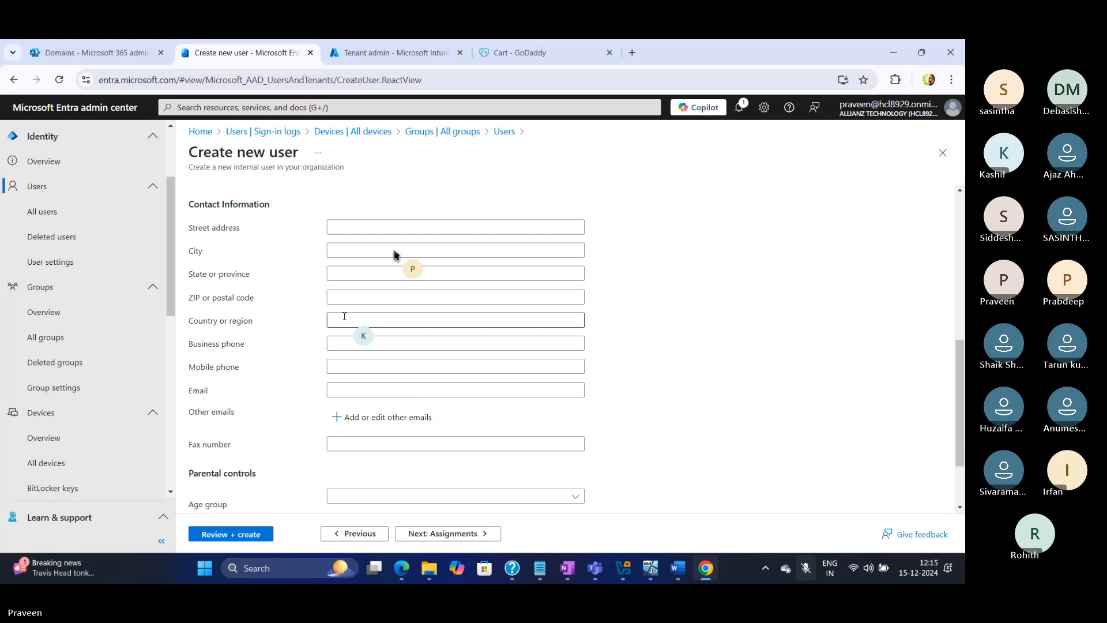
{"action": "left_click", "coordinate": [358, 250]}
{"action": "scroll", "coordinate": [357, 251], "scroll_direction": "down", "scroll_amount": 1}
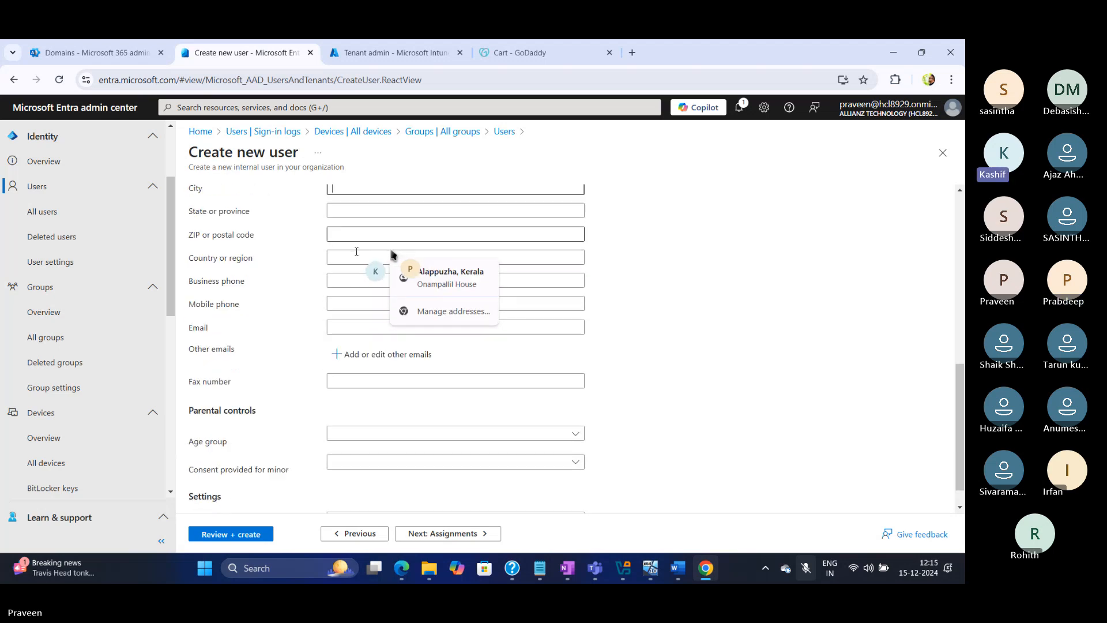
{"action": "scroll", "coordinate": [321, 278], "scroll_direction": "up", "scroll_amount": 2}
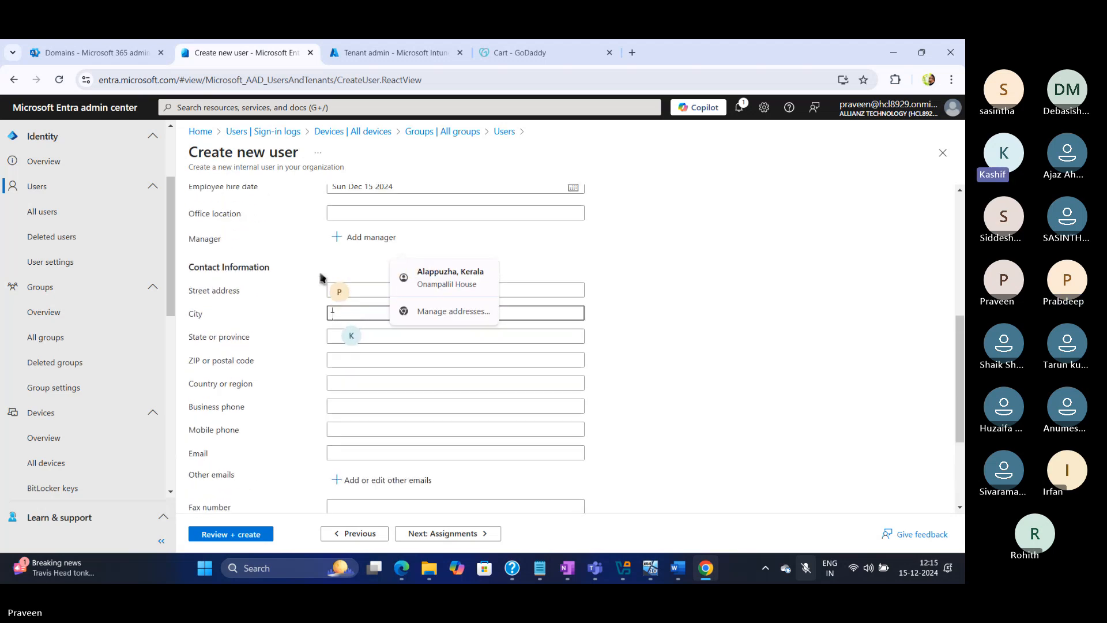
{"action": "left_click", "coordinate": [344, 312]}
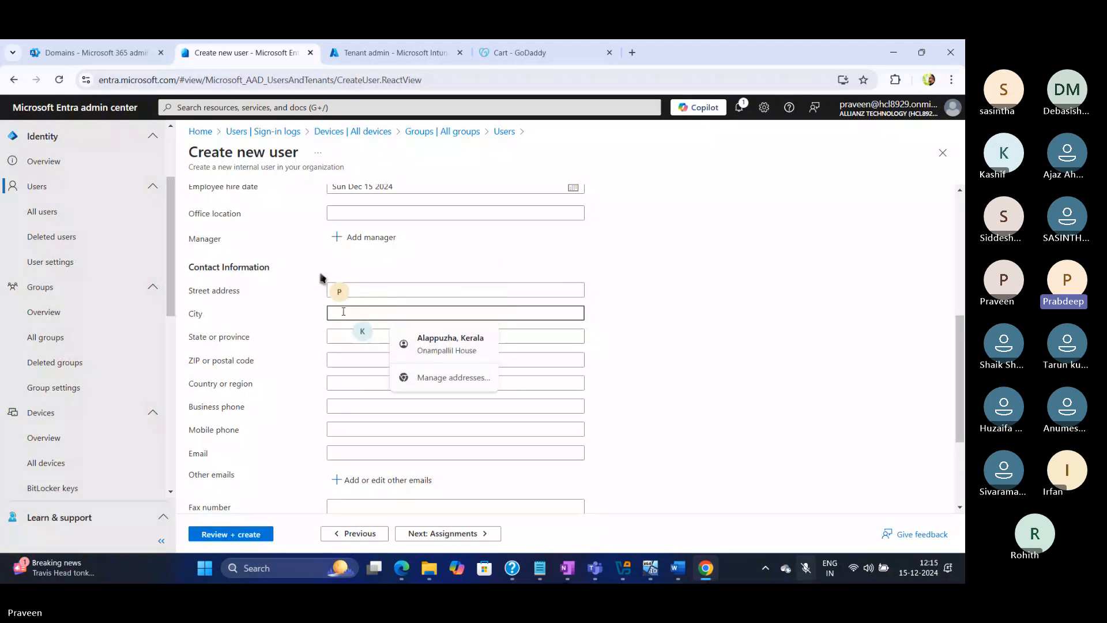
{"action": "type", "text": "Mumba"}
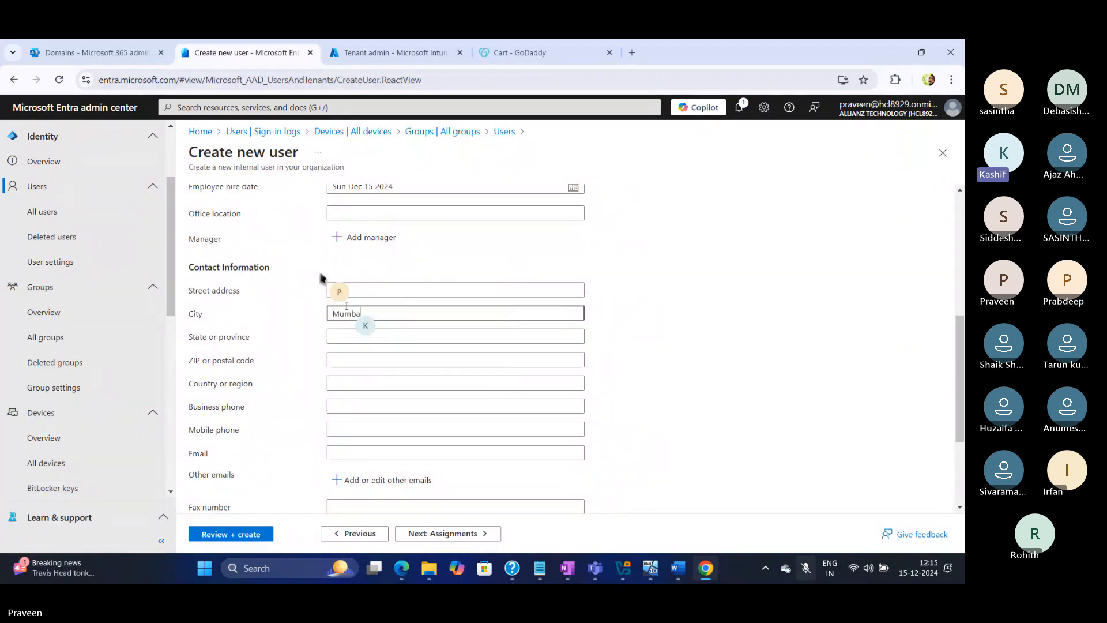
{"action": "type", "text": "i"}
{"action": "left_click", "coordinate": [349, 336]}
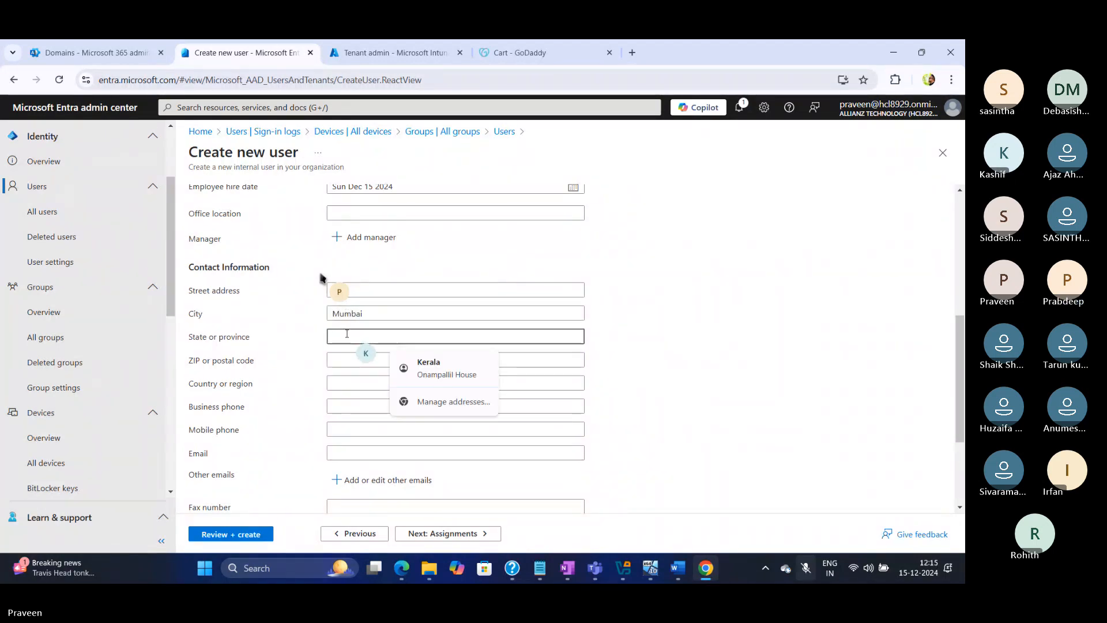
Set the new user's usage location to India.
{"action": "scroll", "coordinate": [322, 278], "scroll_direction": "down", "scroll_amount": 2}
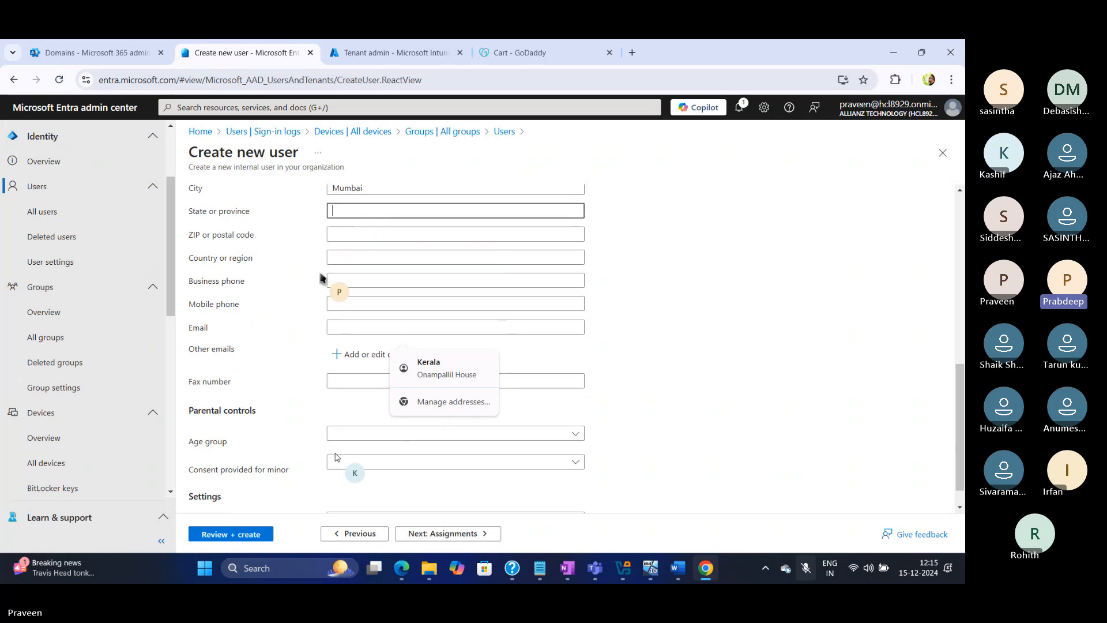
{"action": "scroll", "coordinate": [322, 279], "scroll_direction": "down", "scroll_amount": 1}
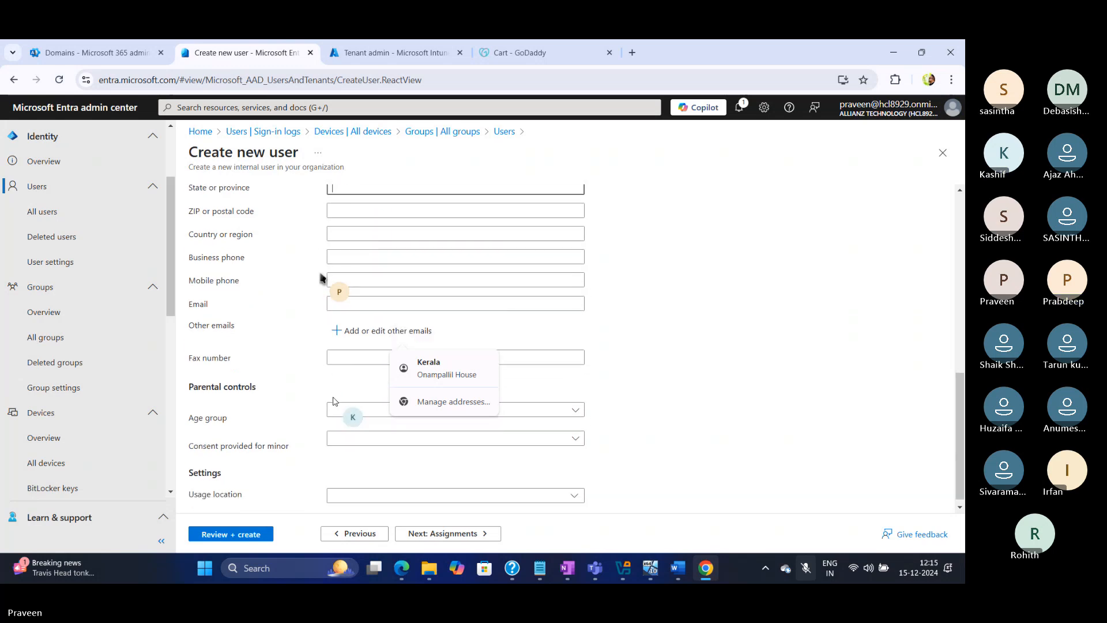
{"action": "left_click", "coordinate": [264, 491]}
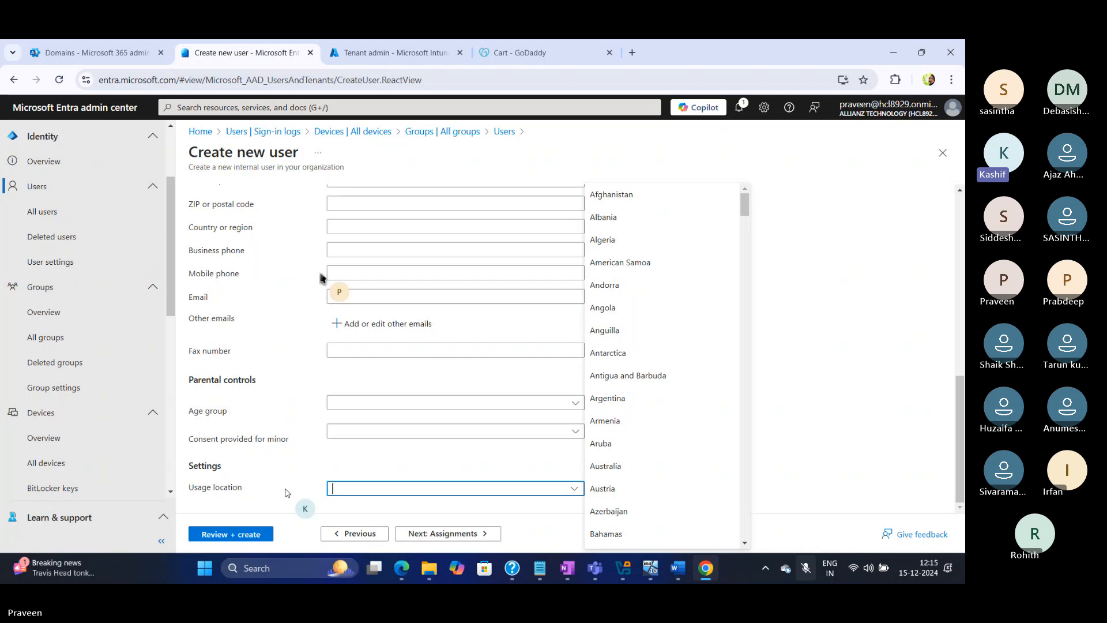
{"action": "scroll", "coordinate": [668, 427], "scroll_direction": "down", "scroll_amount": 8}
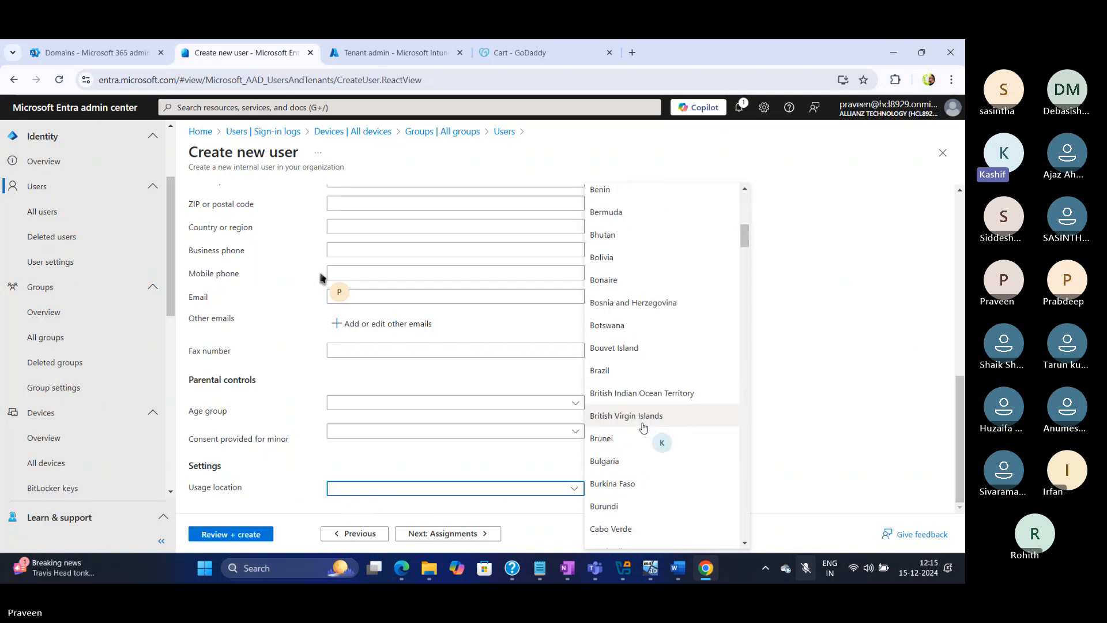
{"action": "scroll", "coordinate": [644, 427], "scroll_direction": "down", "scroll_amount": 8}
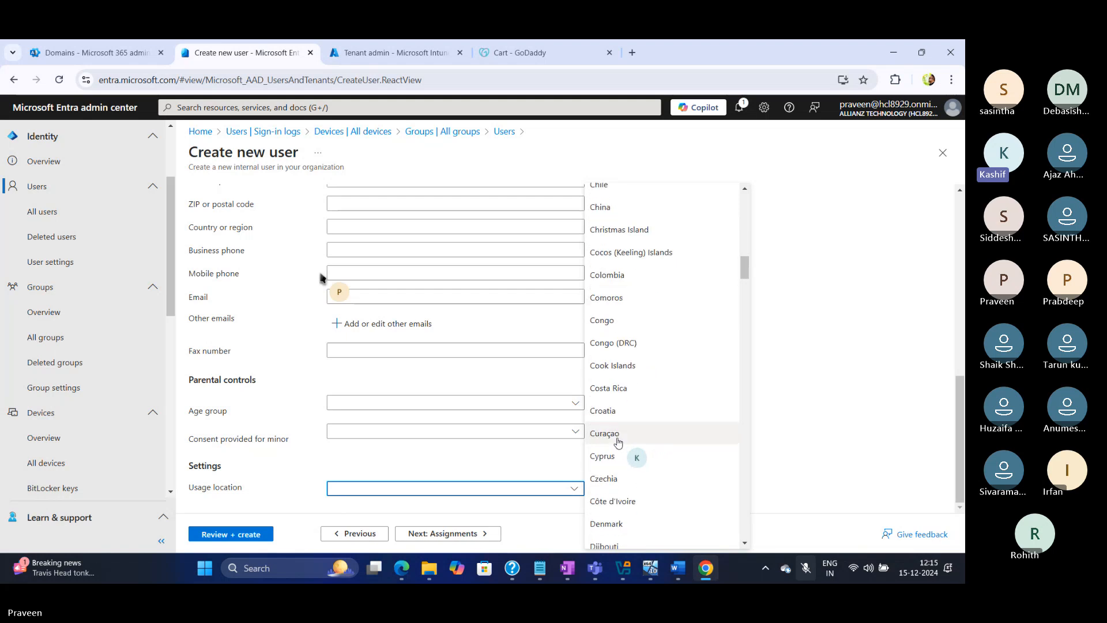
{"action": "scroll", "coordinate": [615, 445], "scroll_direction": "down", "scroll_amount": 10}
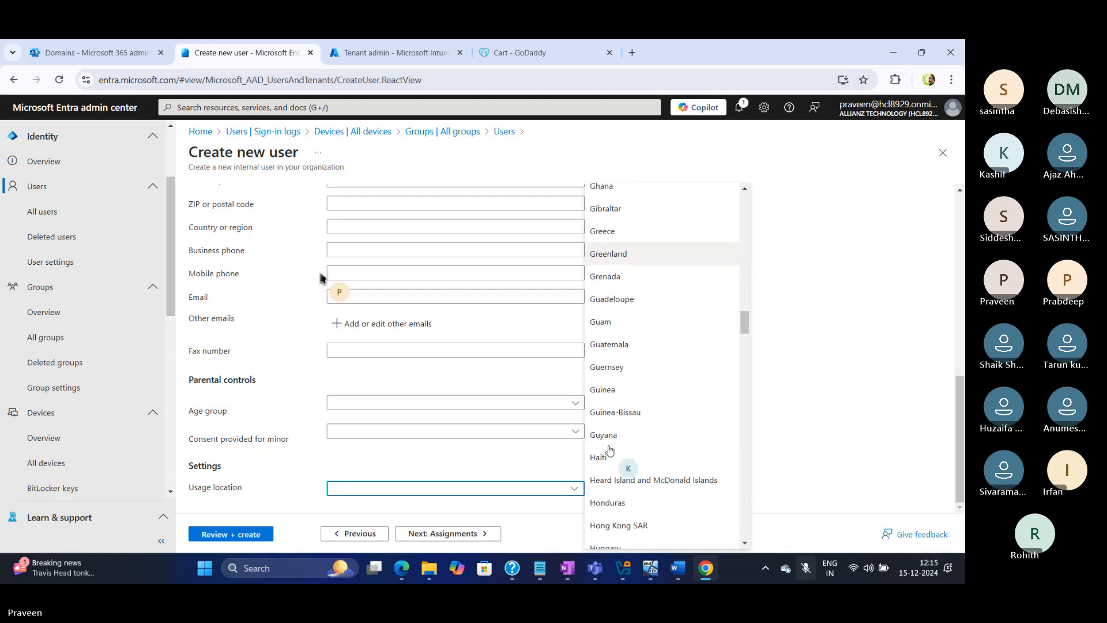
{"action": "scroll", "coordinate": [610, 449], "scroll_direction": "down", "scroll_amount": 6}
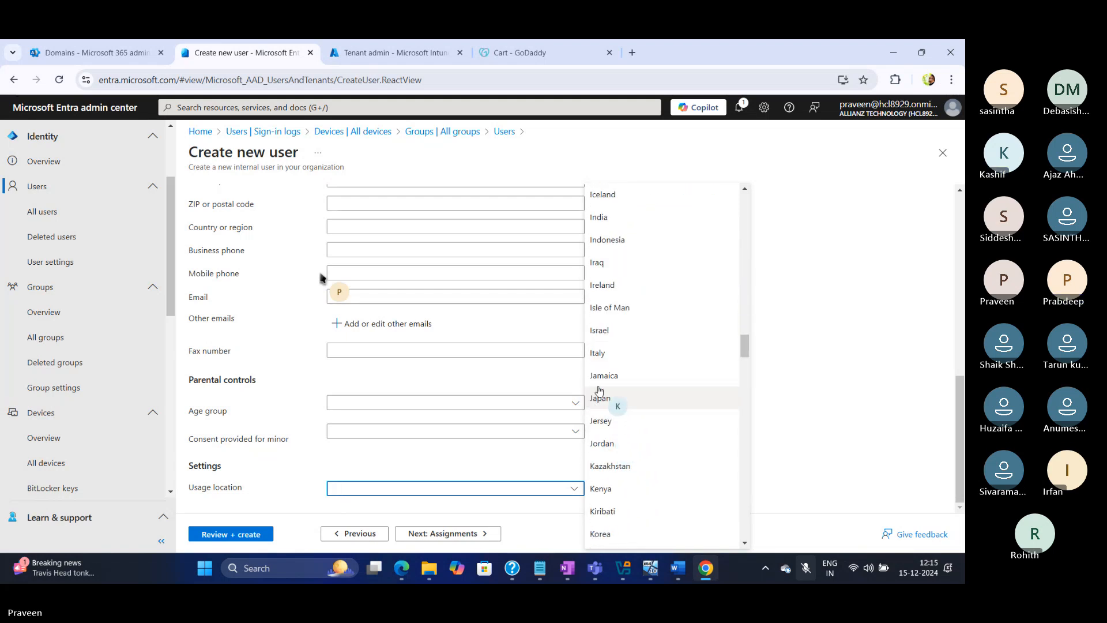
{"action": "left_click", "coordinate": [599, 217]}
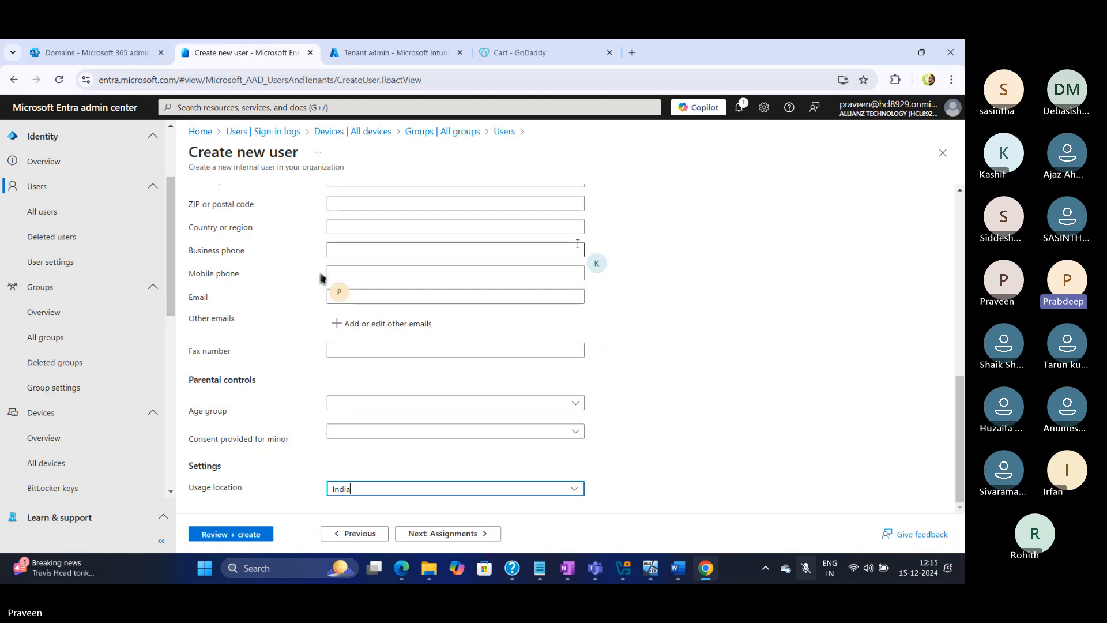
Create the new user account without any group or role assignments and refresh the user list.
{"action": "left_click", "coordinate": [404, 454]}
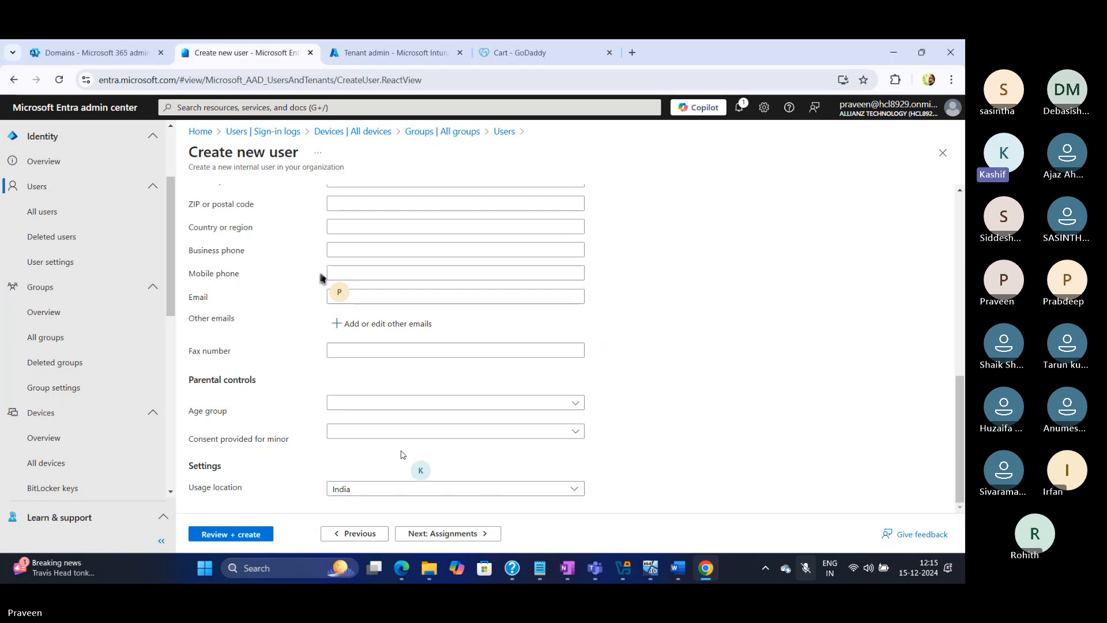
{"action": "left_click", "coordinate": [431, 534]}
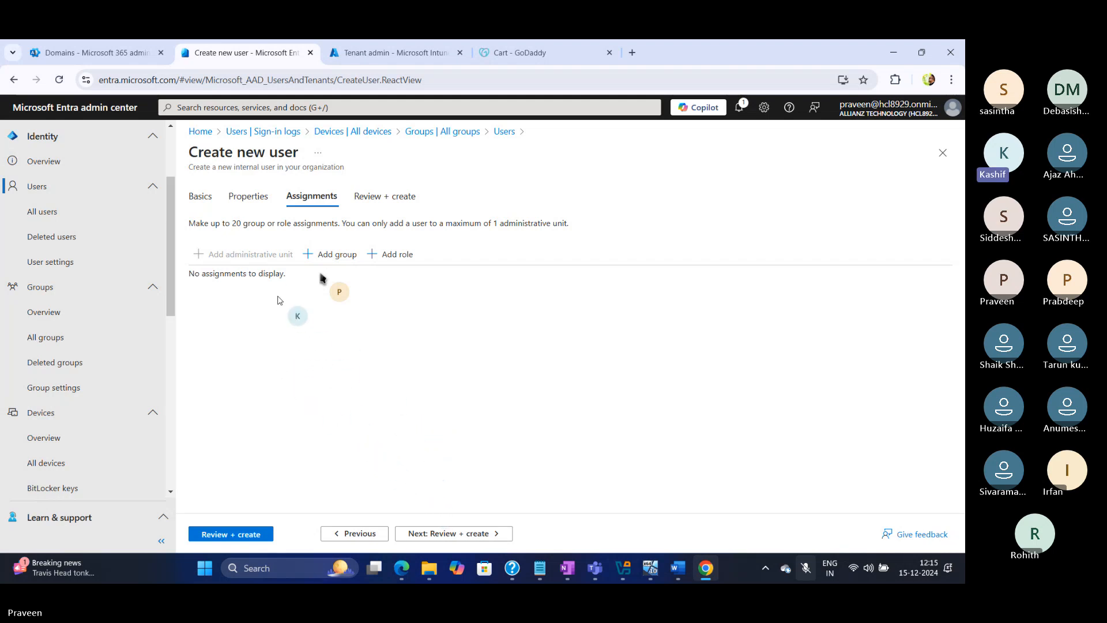
{"action": "left_click", "coordinate": [441, 533]}
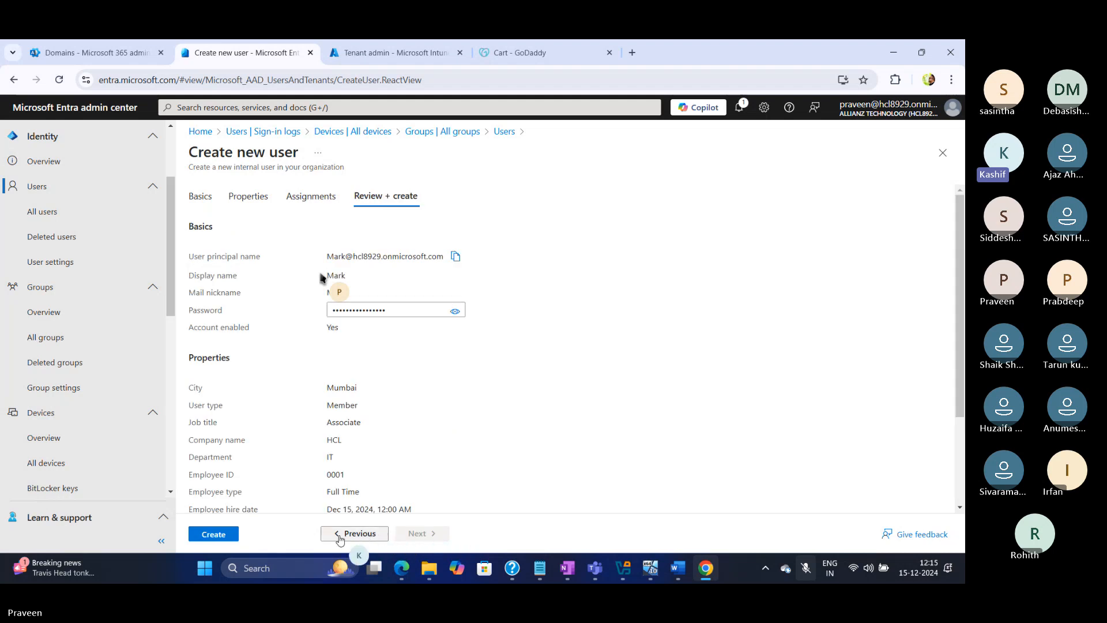
{"action": "left_click", "coordinate": [213, 534]}
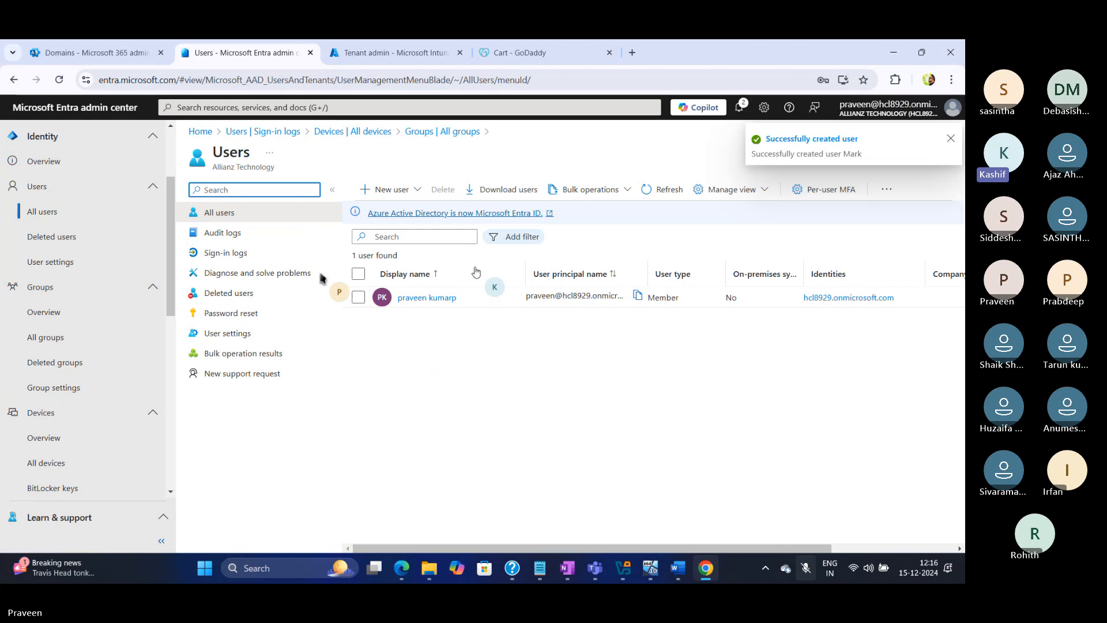
{"action": "left_click", "coordinate": [648, 191]}
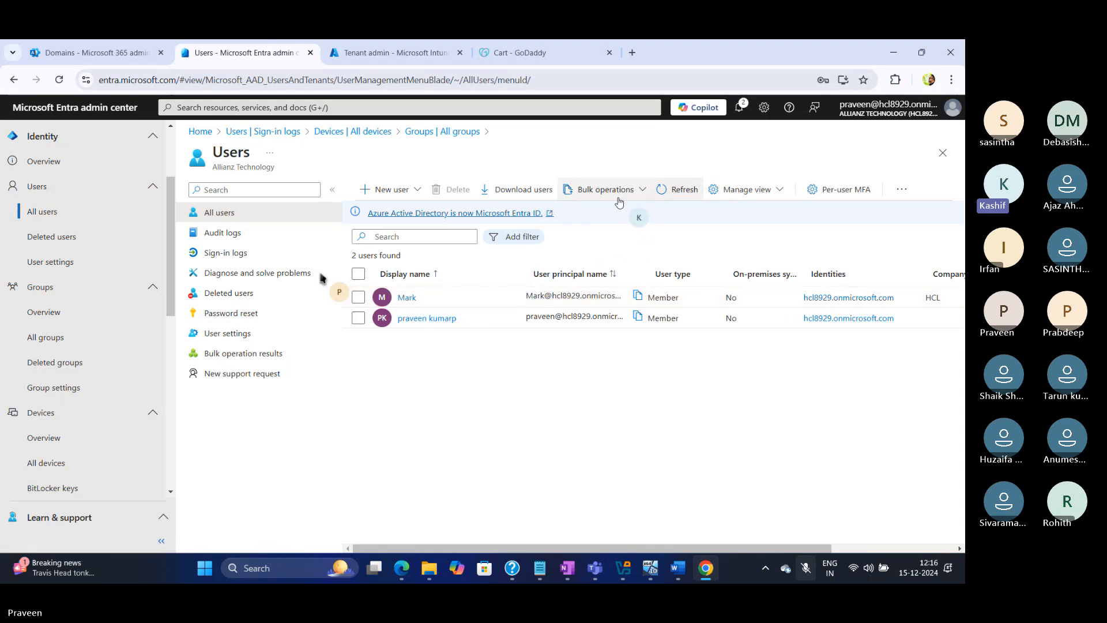
{"action": "left_click", "coordinate": [676, 191]}
Download the CSV template for bulk creating users and open it in Excel.
{"action": "left_click", "coordinate": [643, 193]}
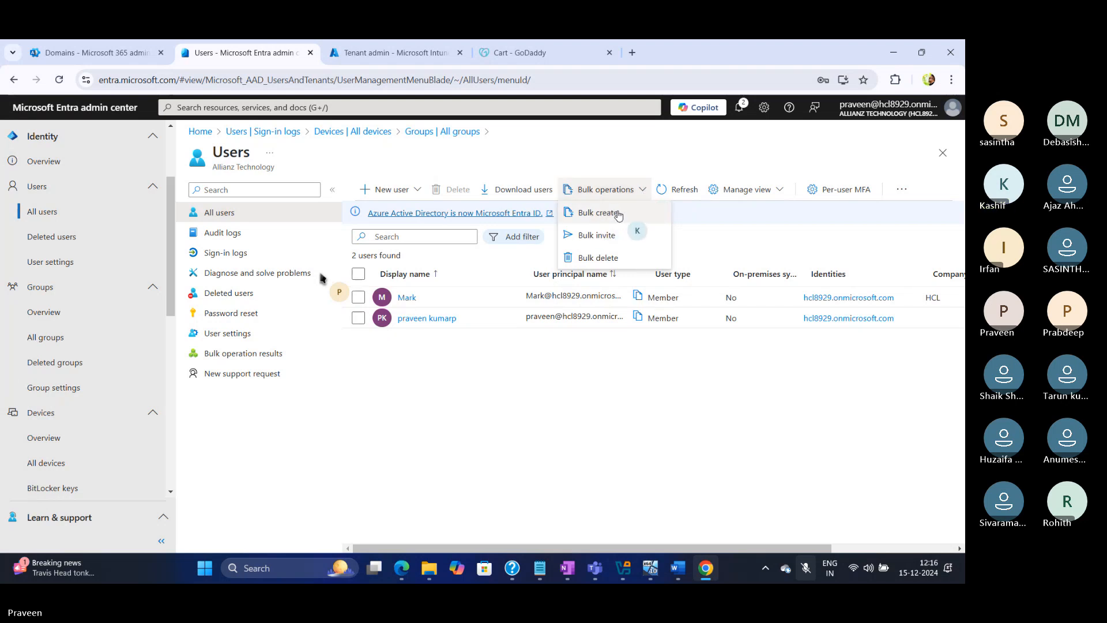
{"action": "left_click", "coordinate": [619, 216]}
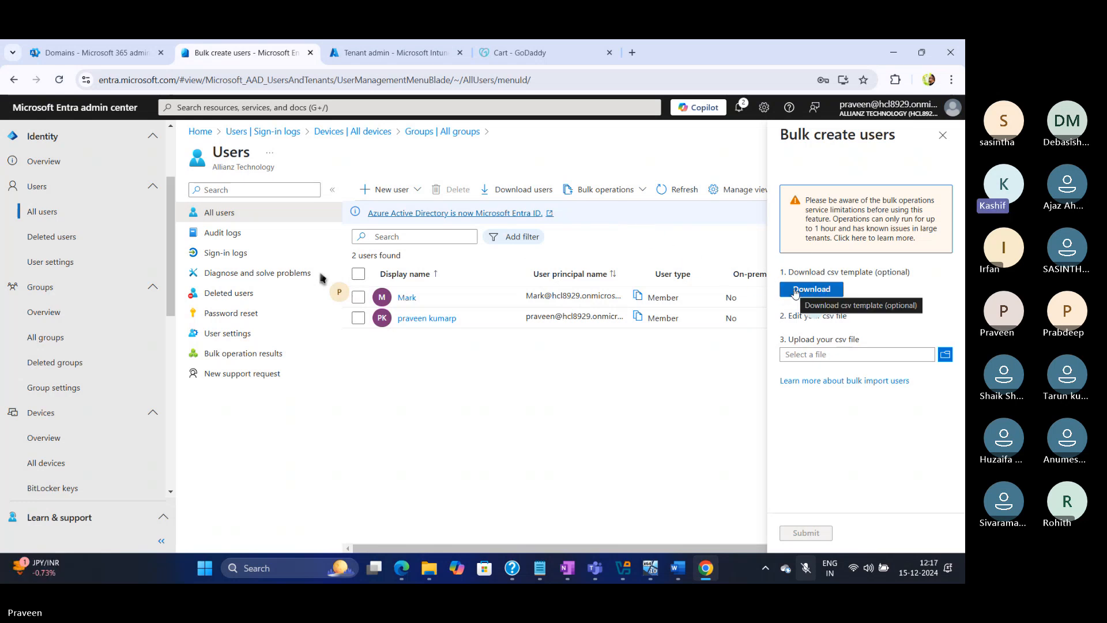
{"action": "left_click", "coordinate": [816, 290]}
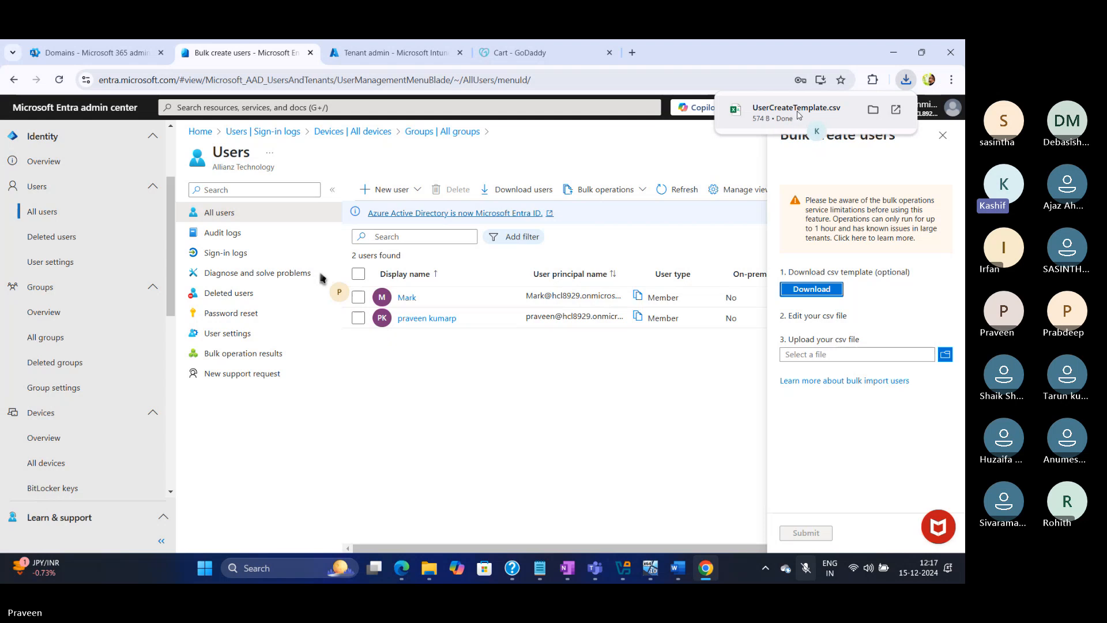
{"action": "left_click", "coordinate": [829, 113]}
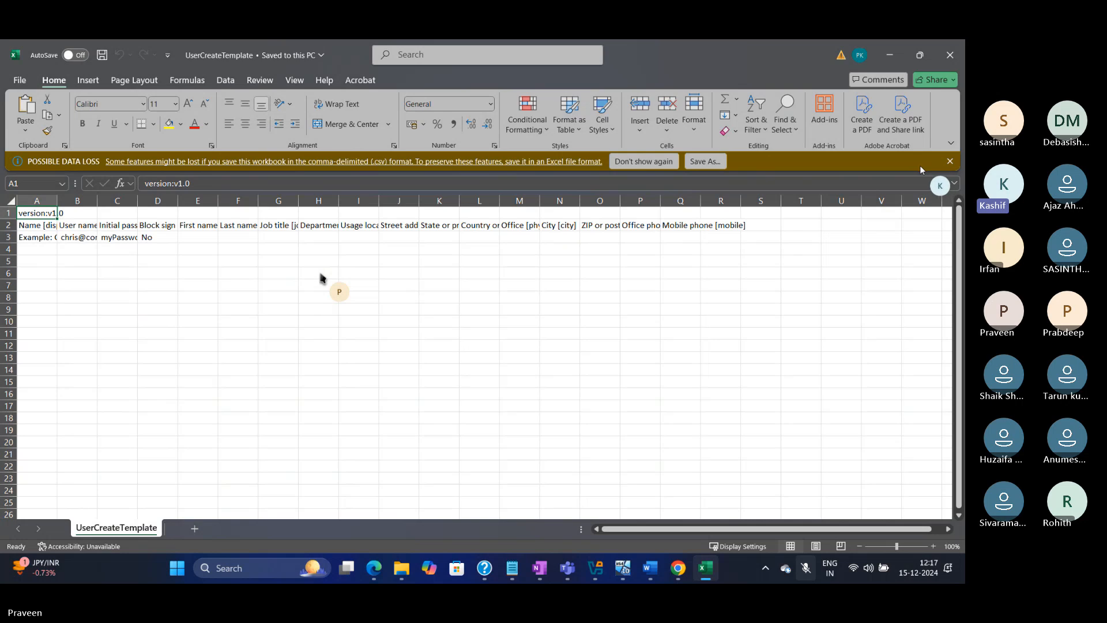
Close the template in Excel without saving changes and exit bulk user creation in the Entra admin center.
{"action": "left_click", "coordinate": [660, 164]}
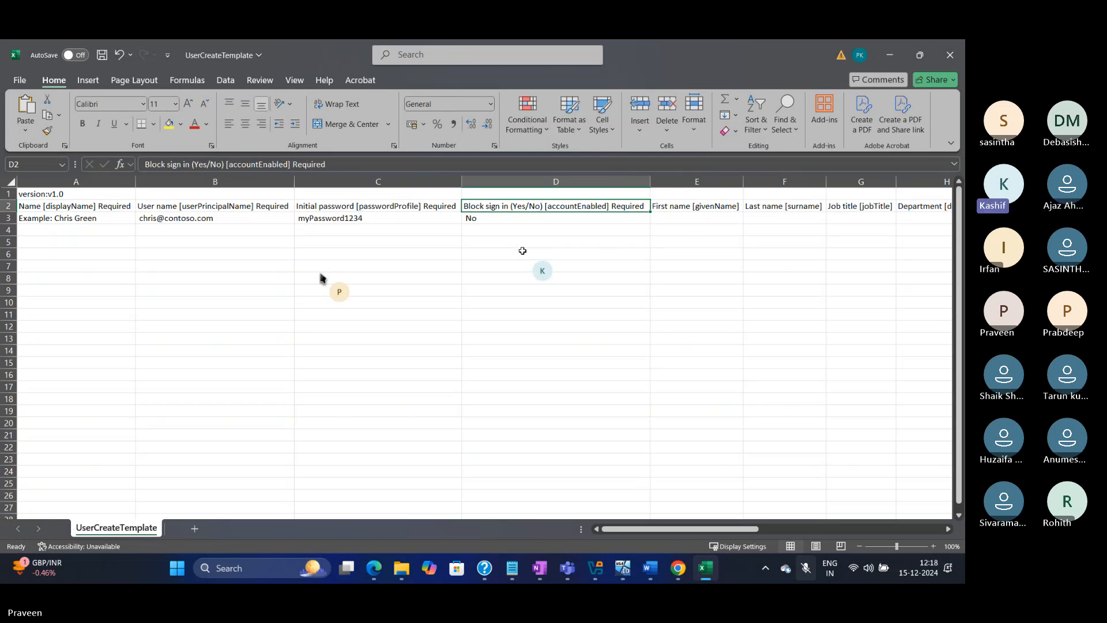
{"action": "left_click", "coordinate": [949, 57]}
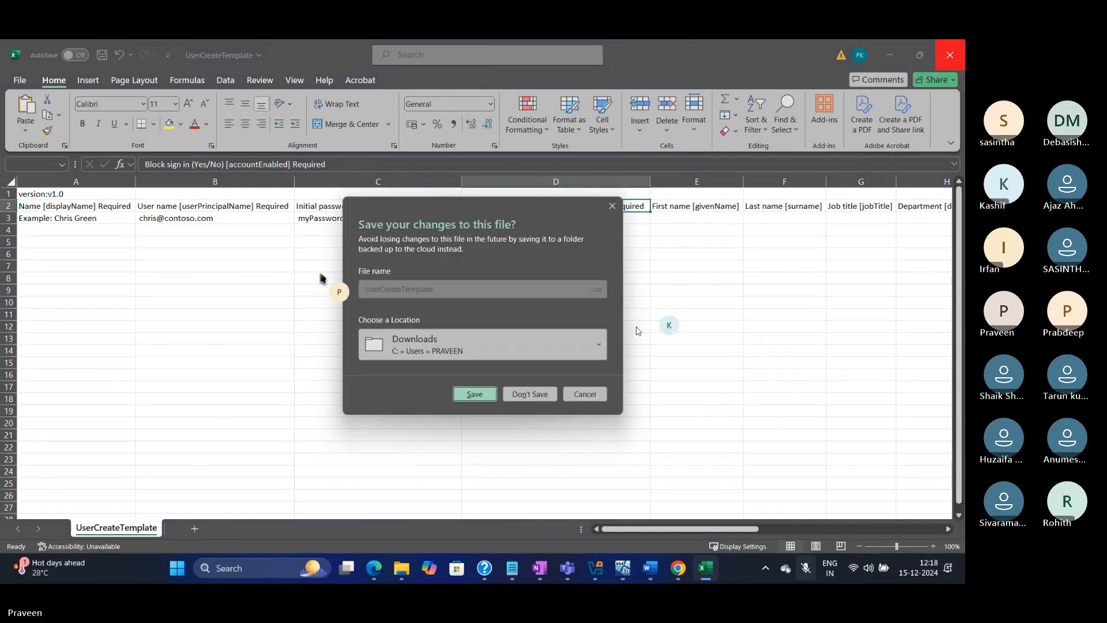
{"action": "left_click", "coordinate": [534, 394]}
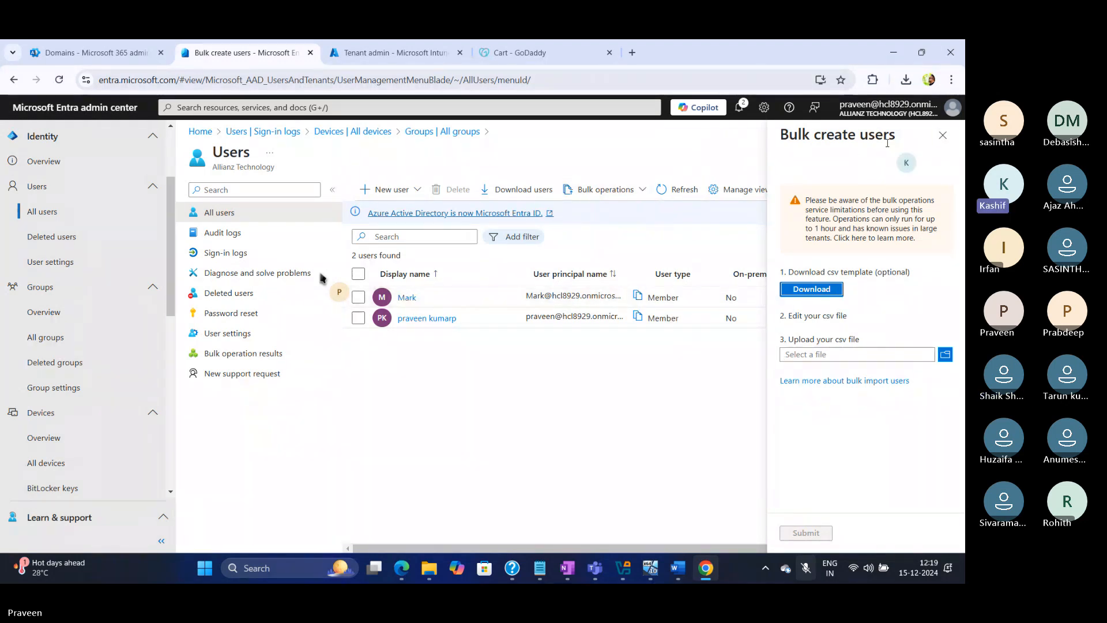
{"action": "left_click", "coordinate": [944, 135]}
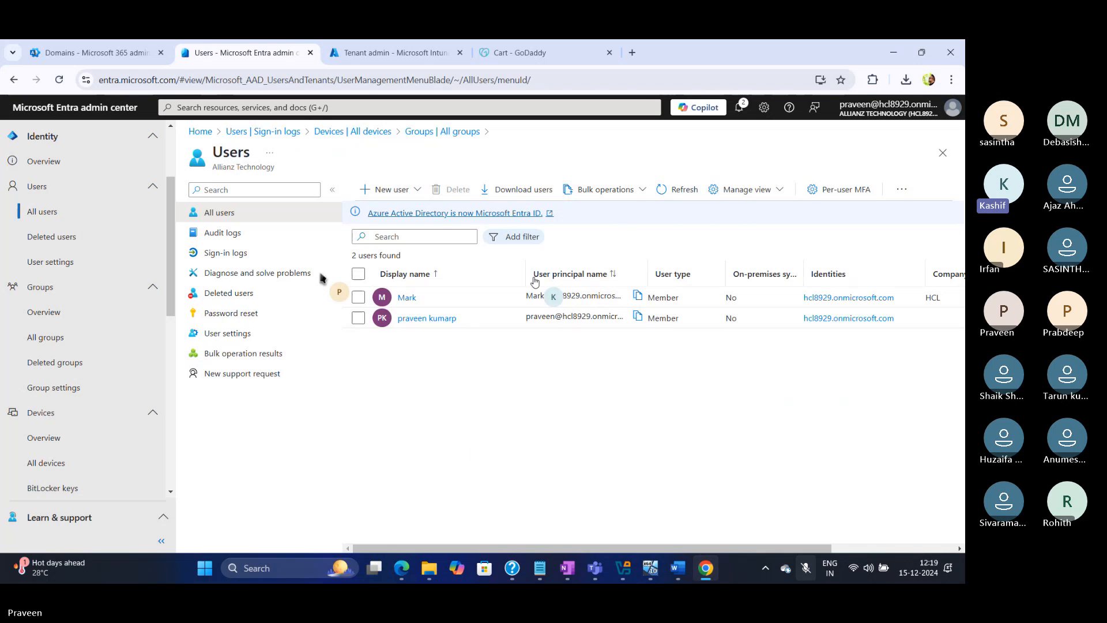
Download the bulk create template again and open UserCreateTemplate.csv from the recent downloads in Excel.
{"action": "left_click", "coordinate": [647, 199]}
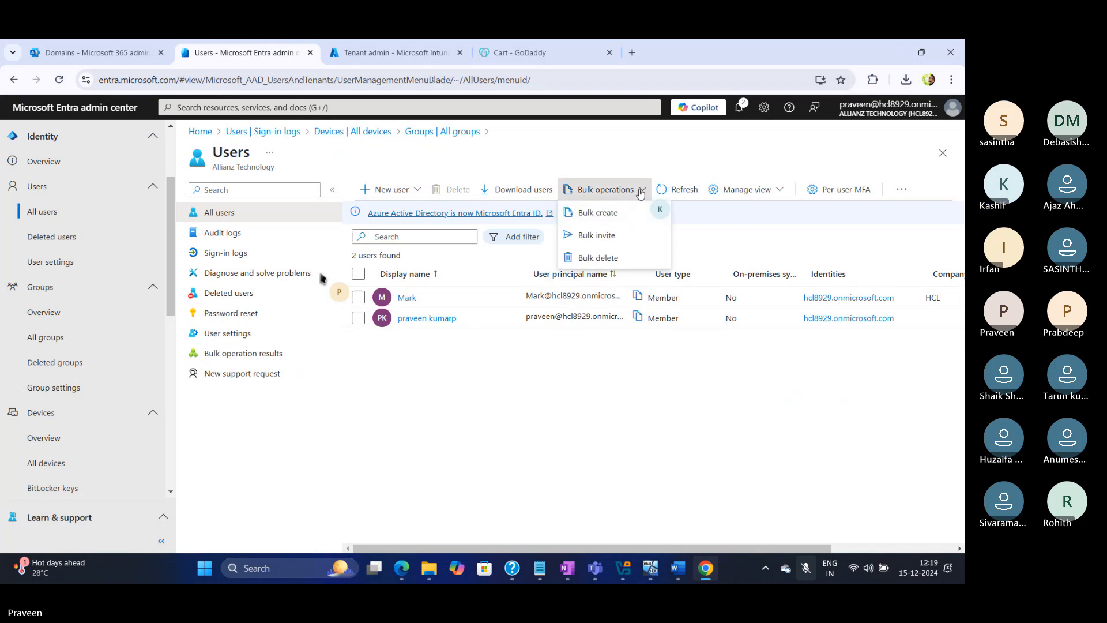
{"action": "left_click", "coordinate": [594, 213]}
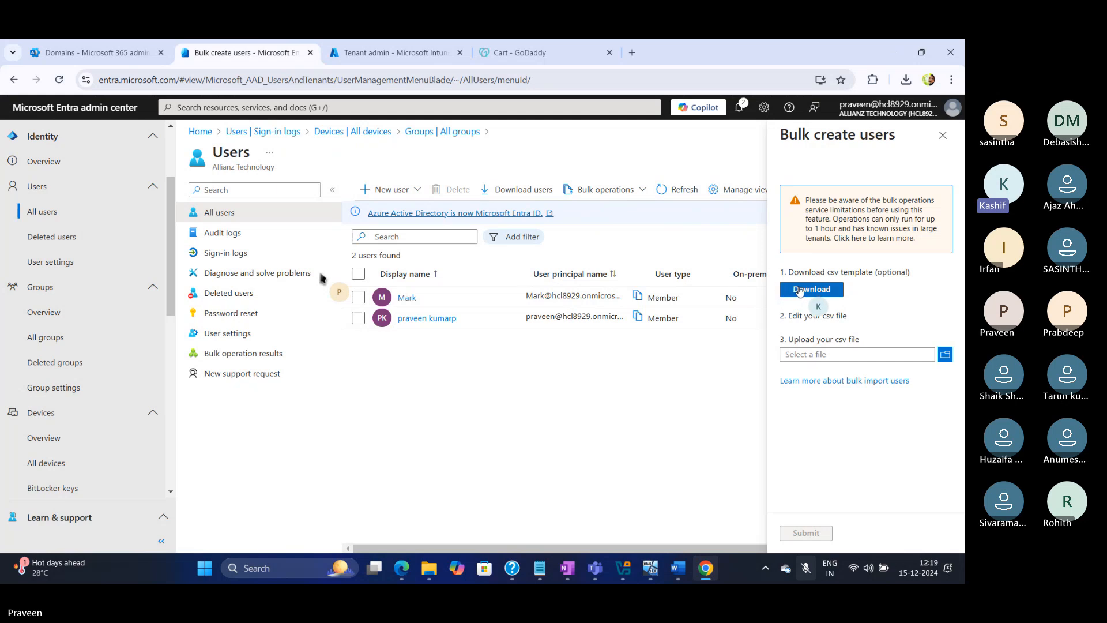
{"action": "left_click", "coordinate": [810, 290]}
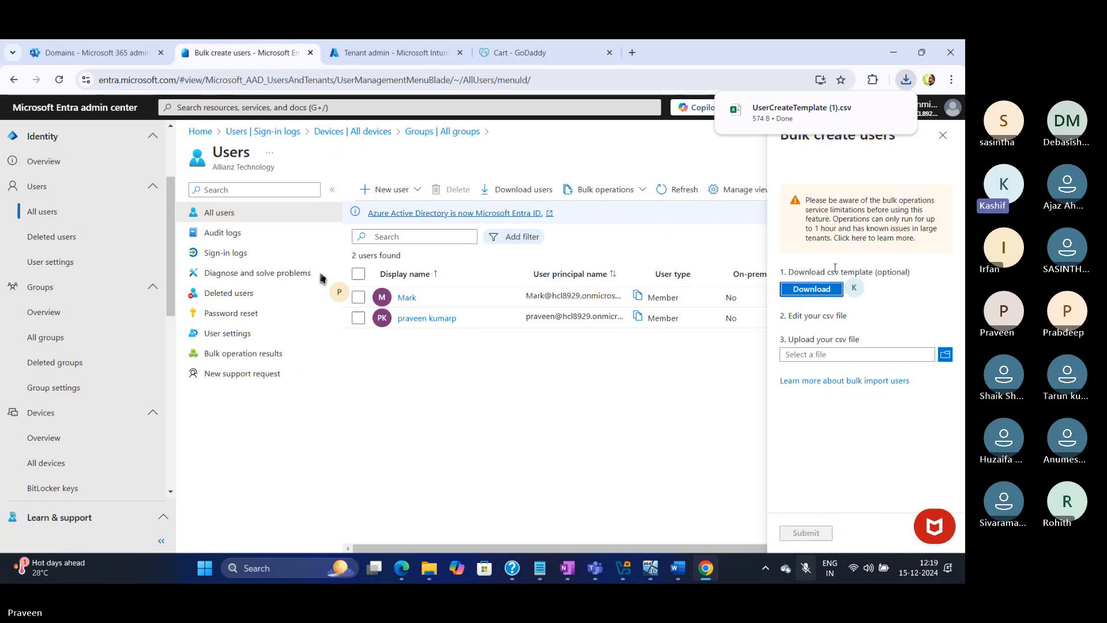
{"action": "left_click", "coordinate": [905, 82]}
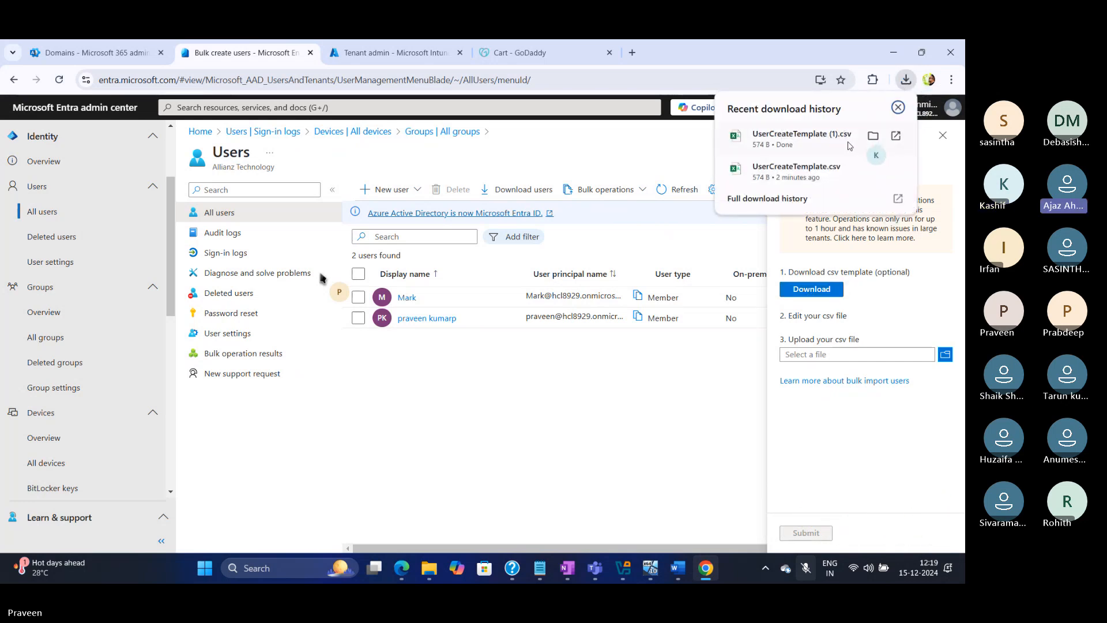
{"action": "left_click", "coordinate": [833, 176]}
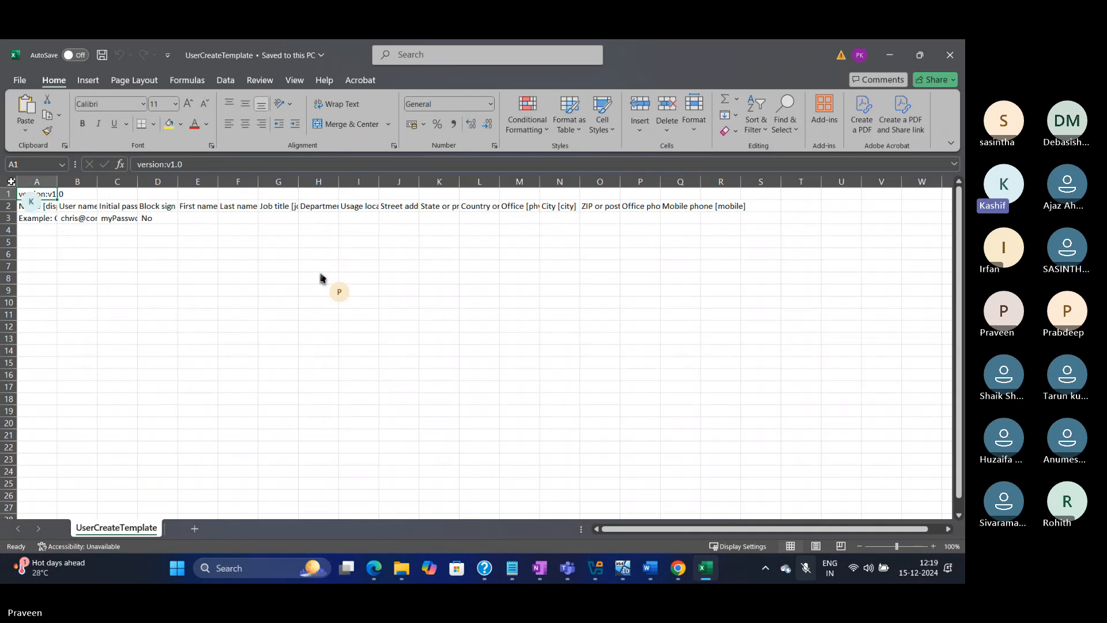
Fit the width of all template columns to their contents.
{"action": "left_click", "coordinate": [33, 180]}
{"action": "left_click", "coordinate": [11, 181]}
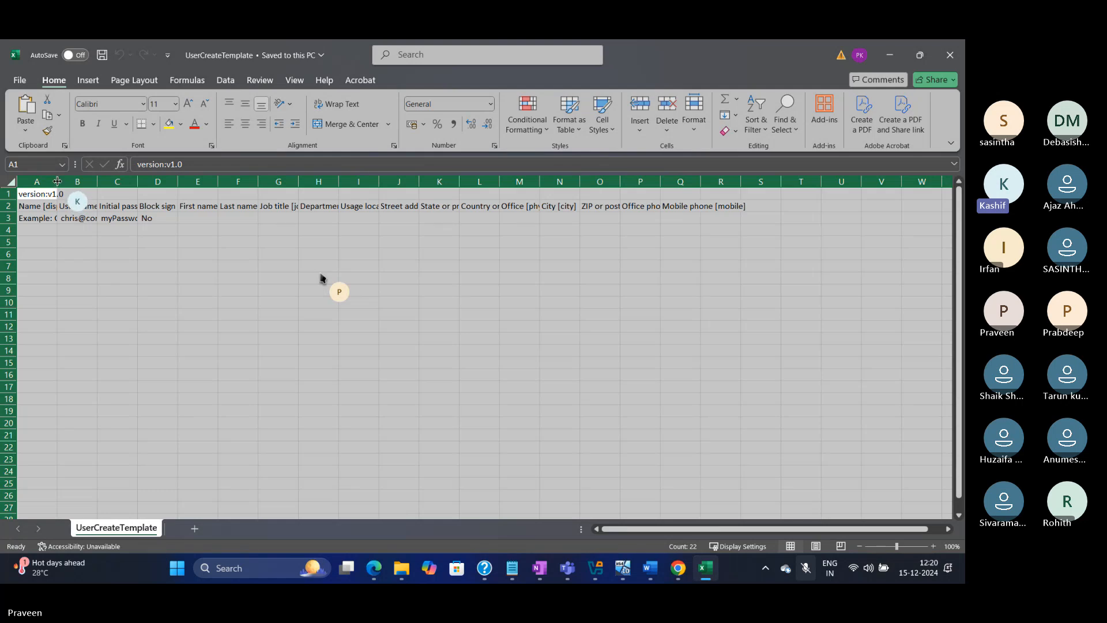
{"action": "double_click", "coordinate": [57, 181]}
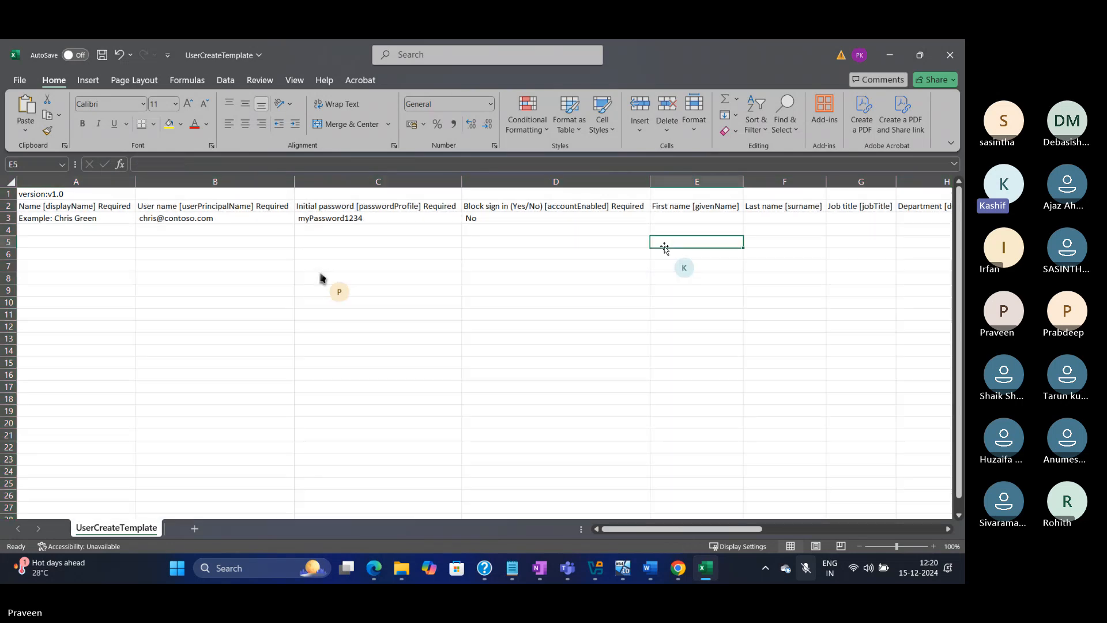
{"action": "left_click", "coordinate": [661, 243]}
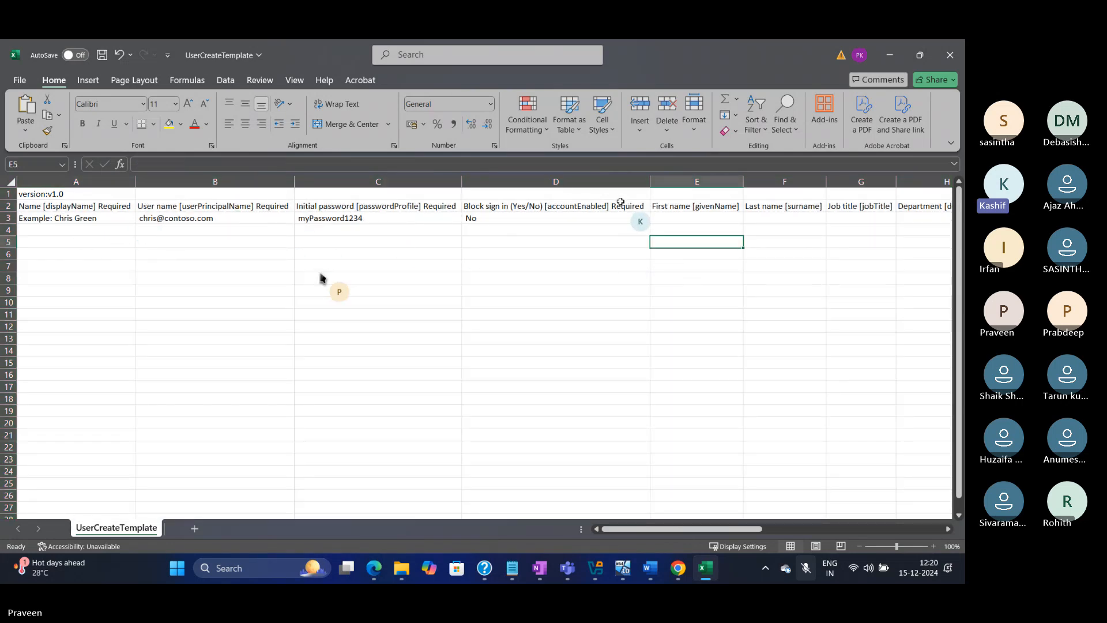
Examine the example row's display name, user name, initial password and block sign-in entries.
{"action": "left_click", "coordinate": [62, 217]}
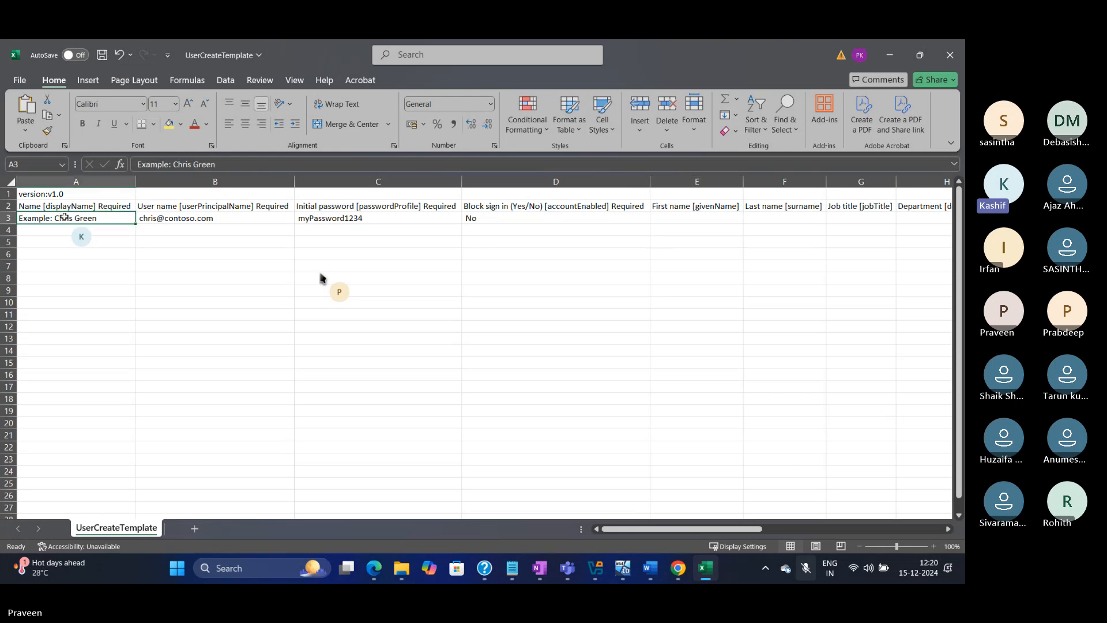
{"action": "left_click", "coordinate": [186, 215]}
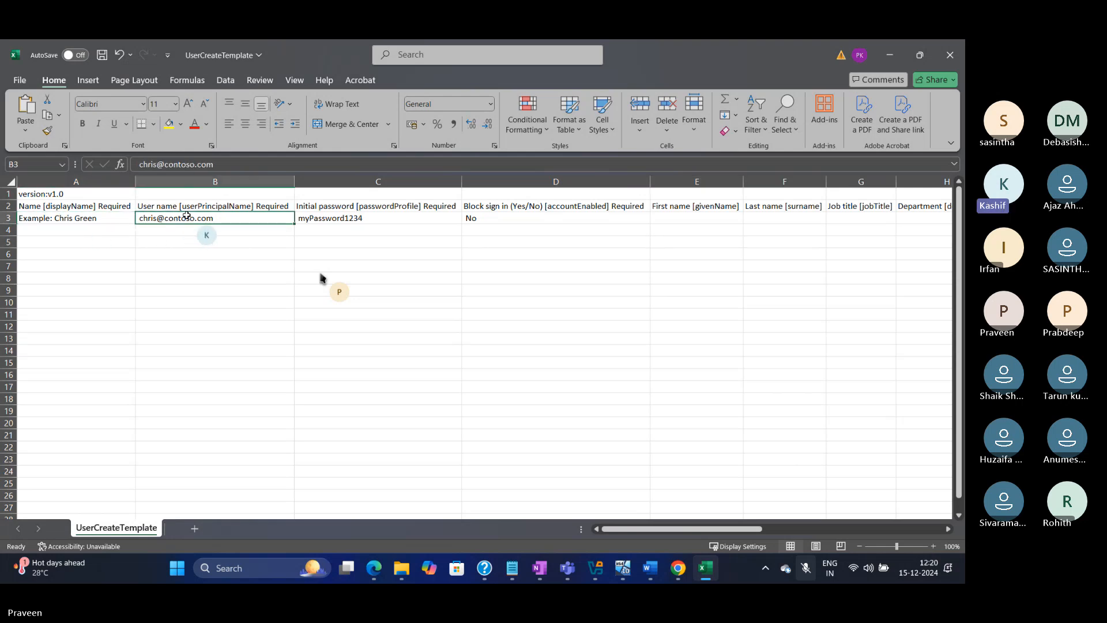
{"action": "left_click", "coordinate": [348, 217]}
{"action": "left_click", "coordinate": [494, 220]}
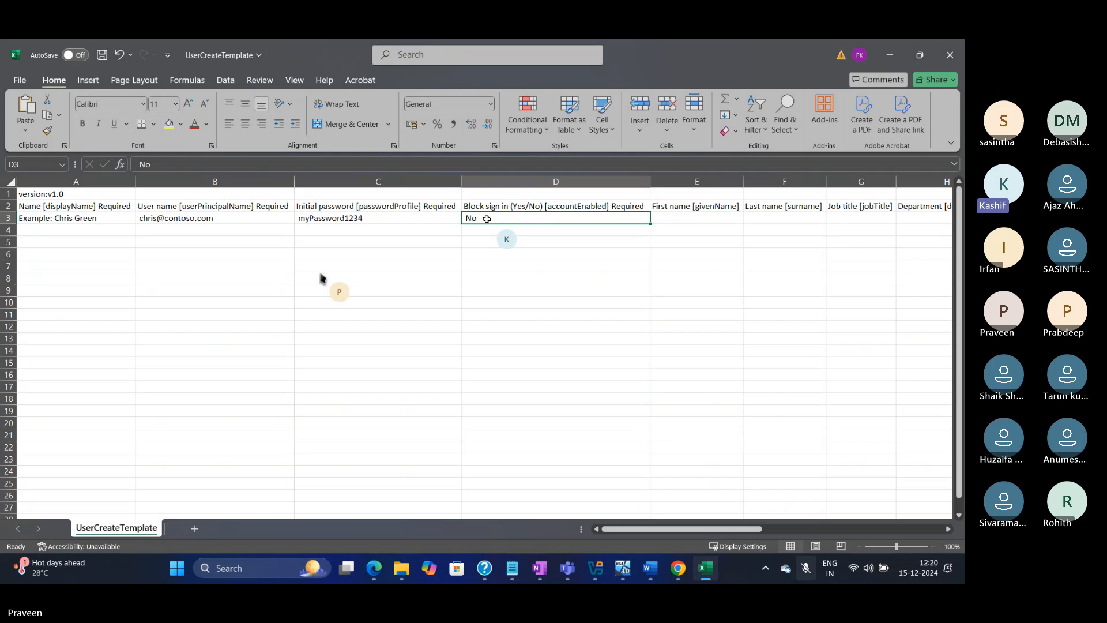
{"action": "left_click", "coordinate": [87, 219]}
{"action": "left_click_drag", "start_coordinate": [106, 219], "coordinate": [495, 219]}
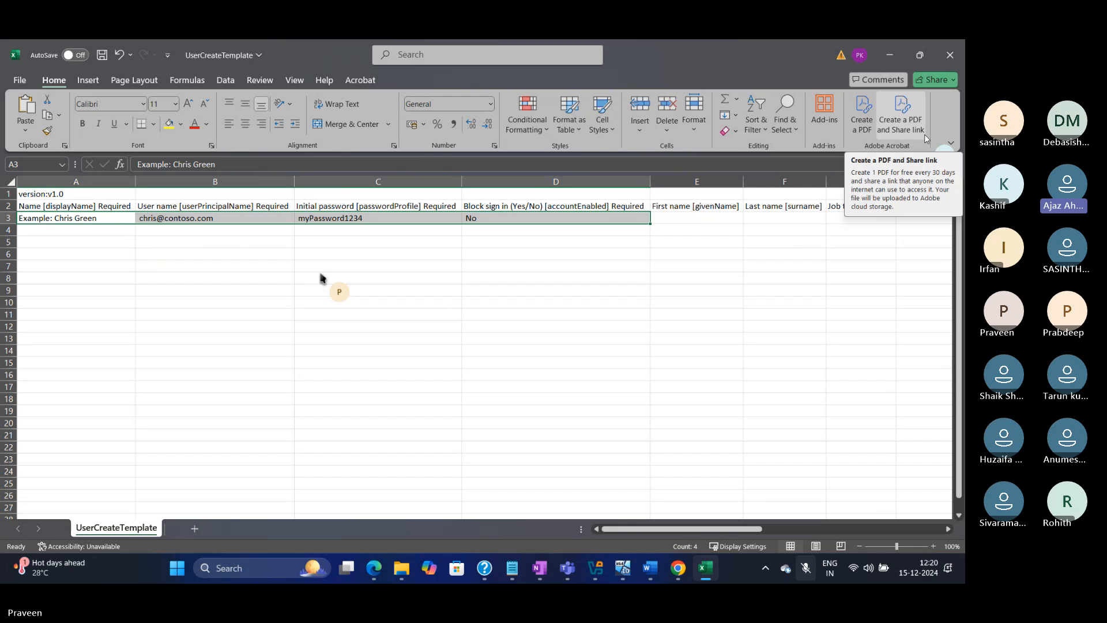
{"action": "left_click", "coordinate": [113, 289]}
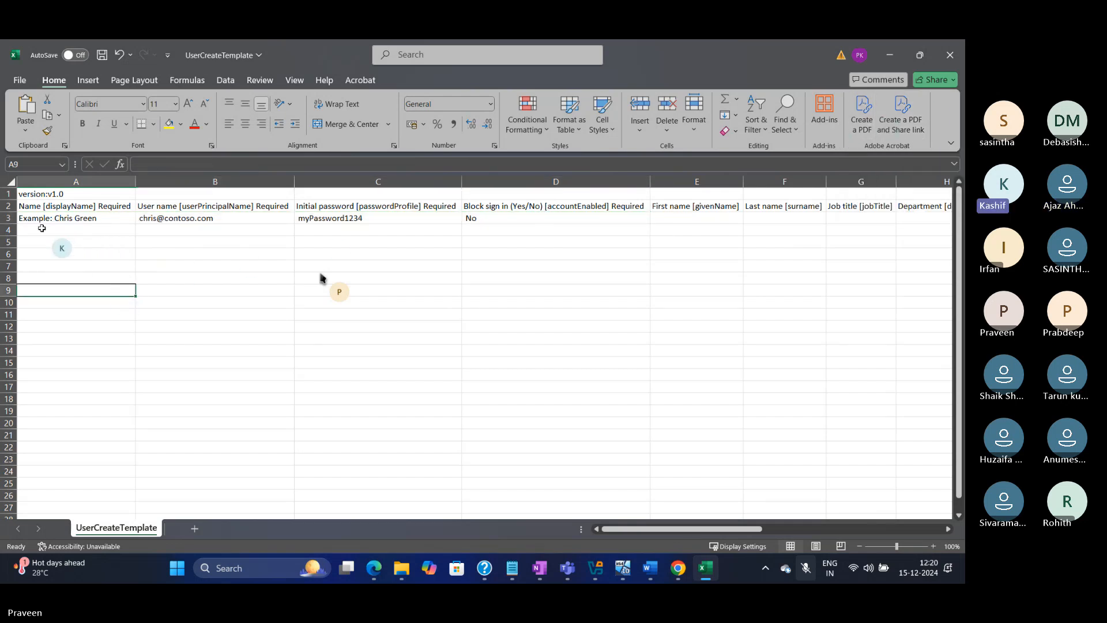
{"action": "left_click", "coordinate": [70, 216]}
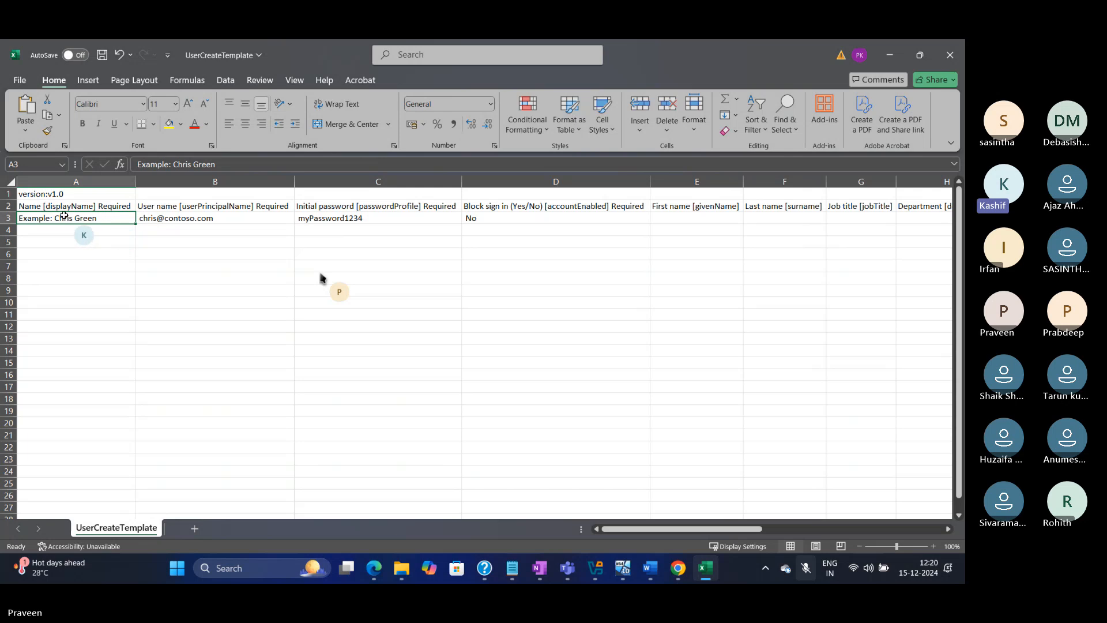
{"action": "left_click", "coordinate": [180, 216]}
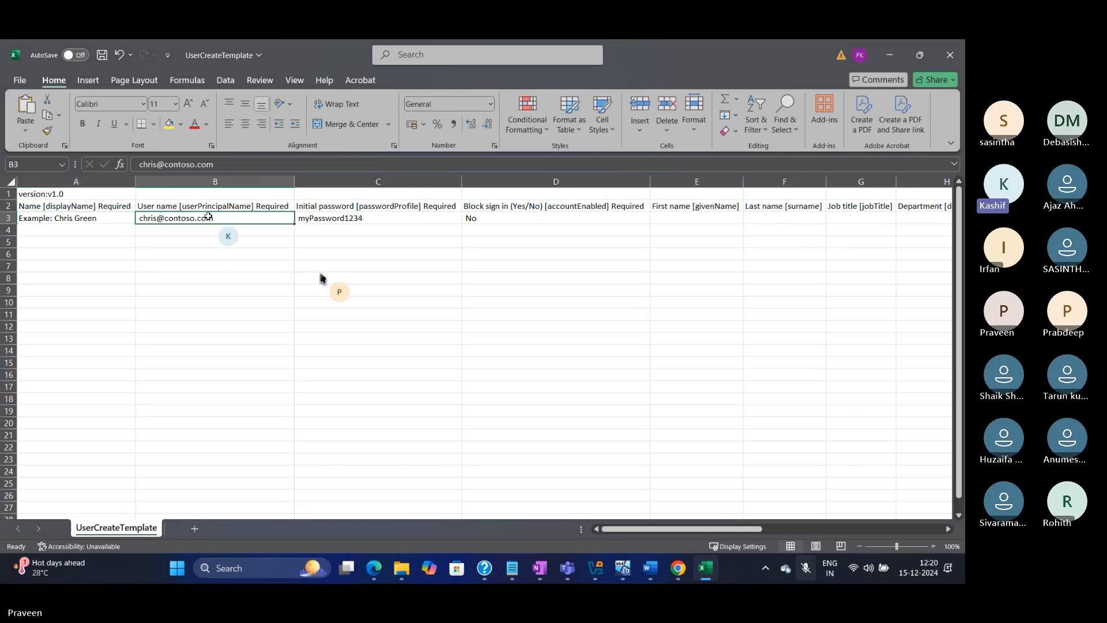
{"action": "left_click", "coordinate": [381, 218]}
{"action": "left_click", "coordinate": [495, 218]}
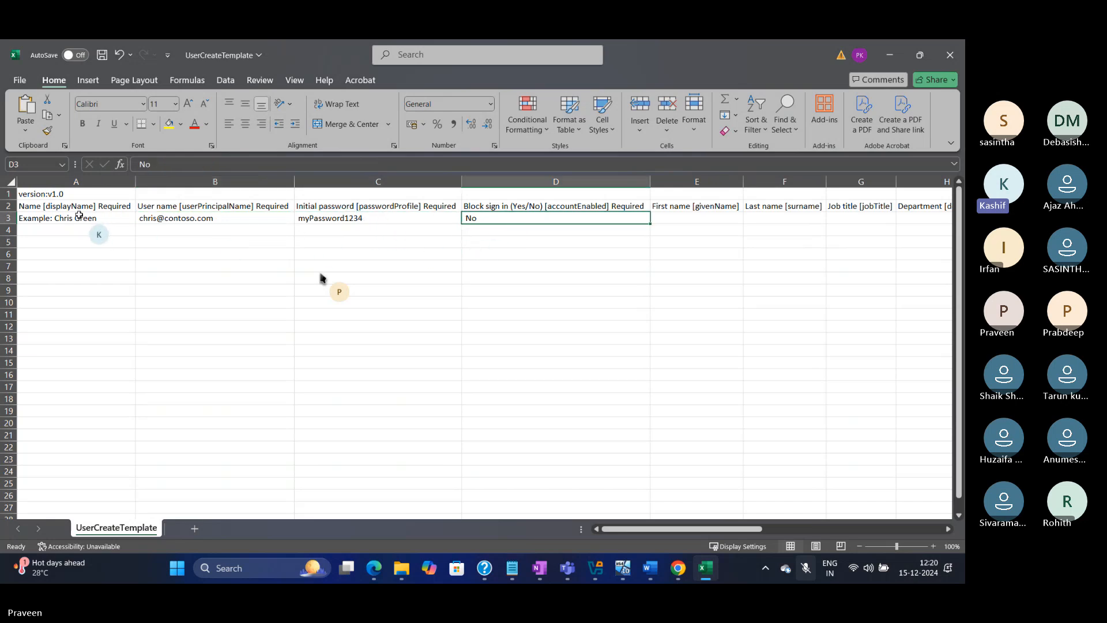
Clear the example user's entries from cells A3 to D3.
{"action": "left_click_drag", "start_coordinate": [77, 218], "coordinate": [499, 220]}
{"action": "key", "text": "Delete"}
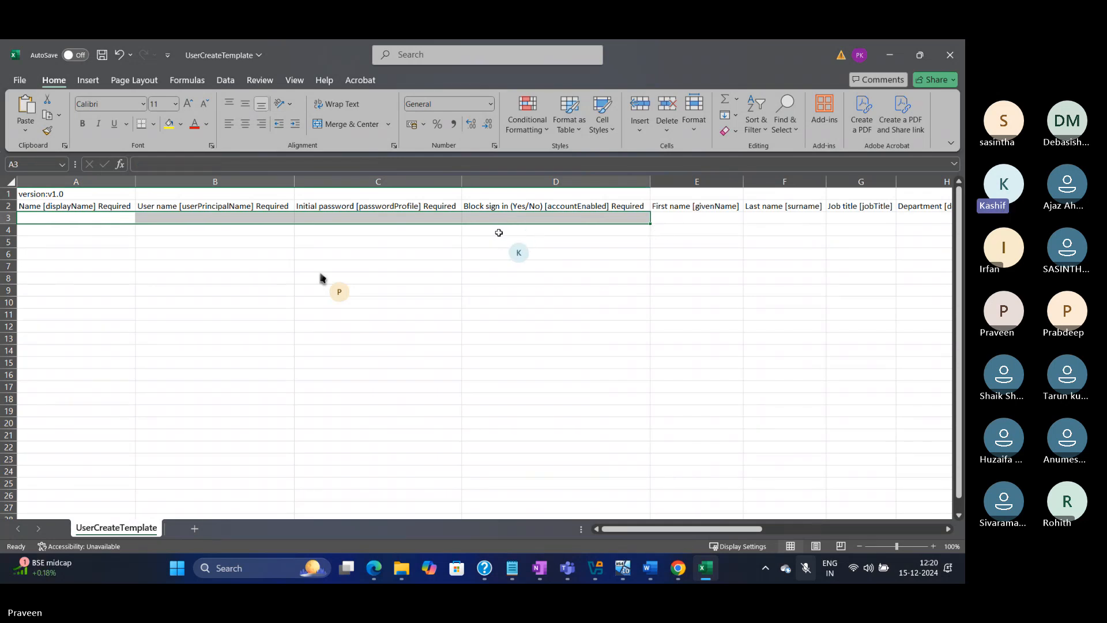
{"action": "left_click", "coordinate": [288, 303]}
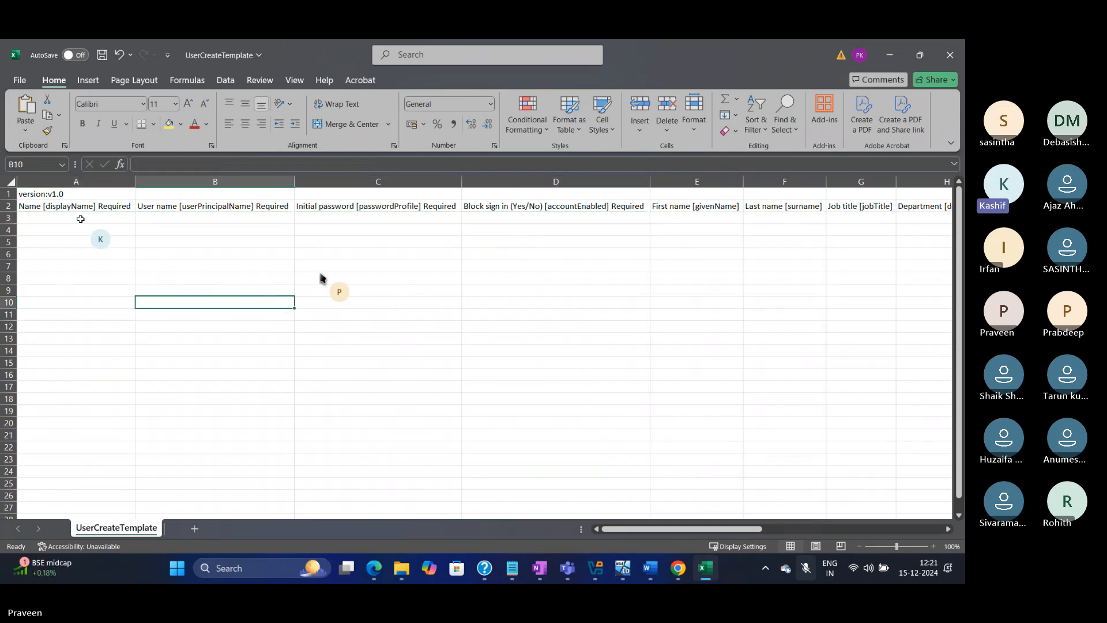
Enter the first two employees' display names in cells A3 and A4 of the Name column.
{"action": "left_click", "coordinate": [80, 219]}
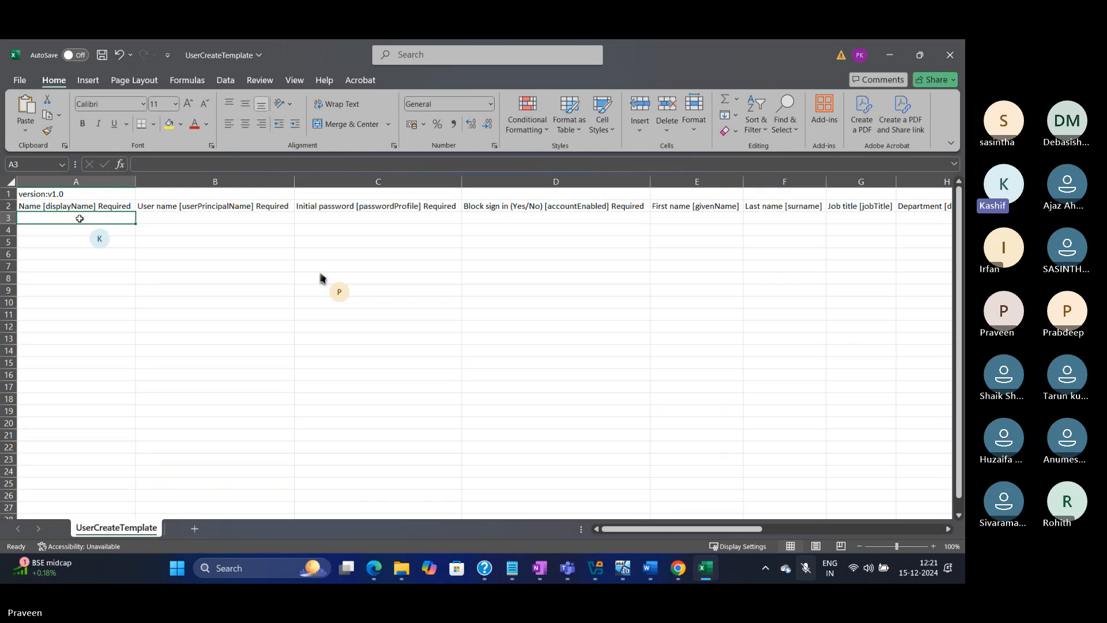
{"action": "type", "text": "prave"}
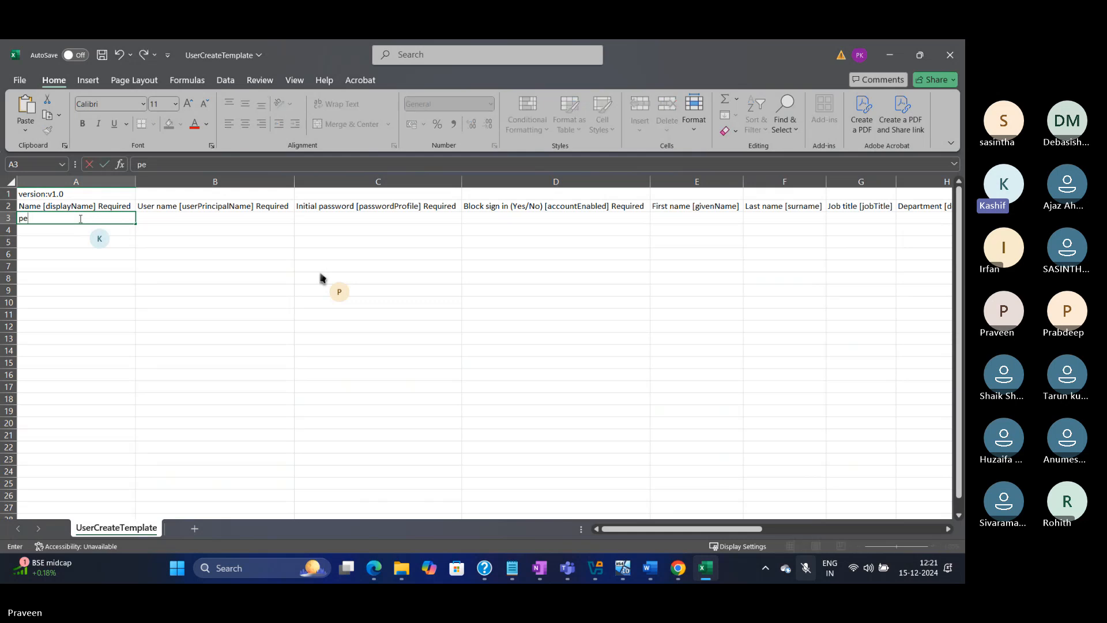
{"action": "key", "text": "BackSpace"}
{"action": "key", "text": "BackSpace"}
{"action": "key", "text": "BackSpace"}
{"action": "key", "text": "BackSpace"}
{"action": "key", "text": "BackSpace"}
{"action": "type", "text": "Petr"}
{"action": "key", "text": "Return"}
{"action": "type", "text": "John"}
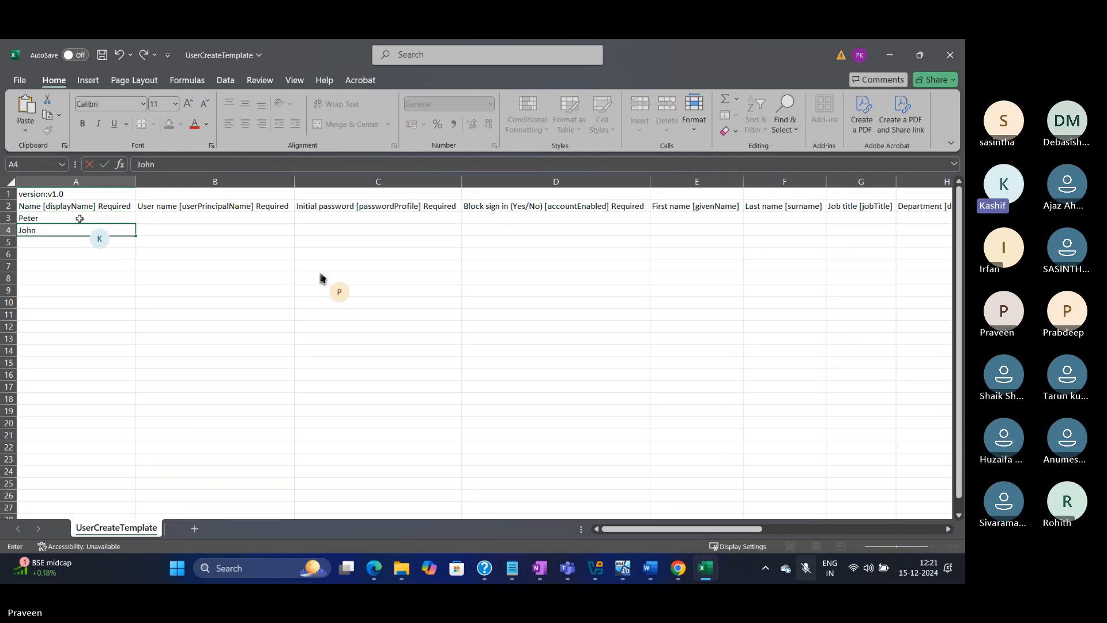
{"action": "key", "text": "Return"}
Enter three more employees' display names in cells A5 to A7 of the Name column.
{"action": "type", "text": "Johnm"}
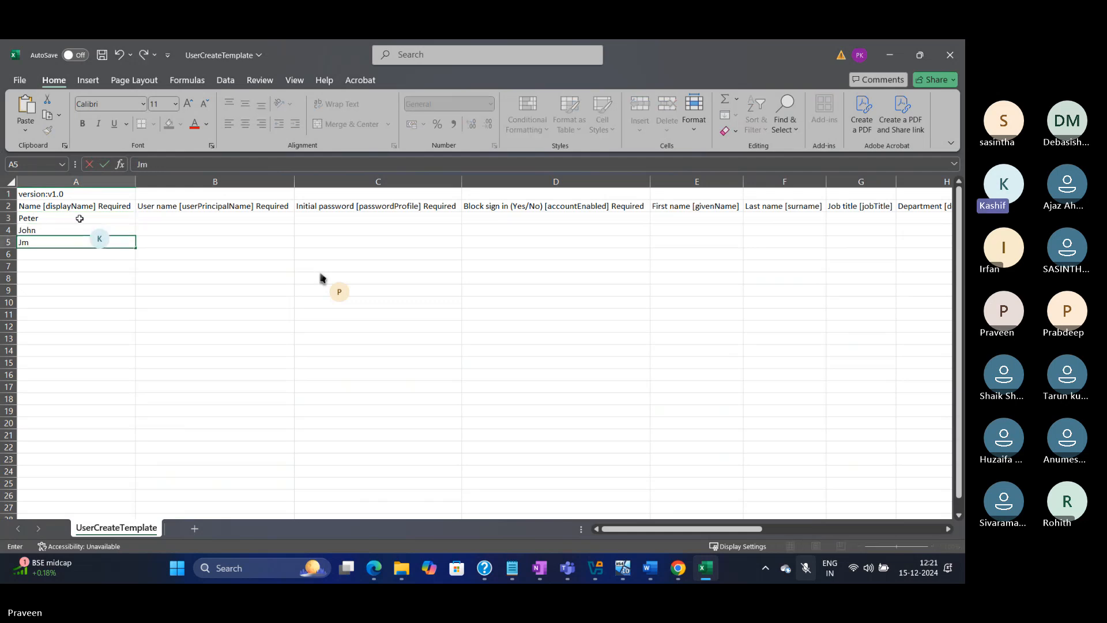
{"action": "key", "text": "BackSpace"}
{"action": "key", "text": "BackSpace"}
{"action": "type", "text": "James"}
{"action": "key", "text": "Return"}
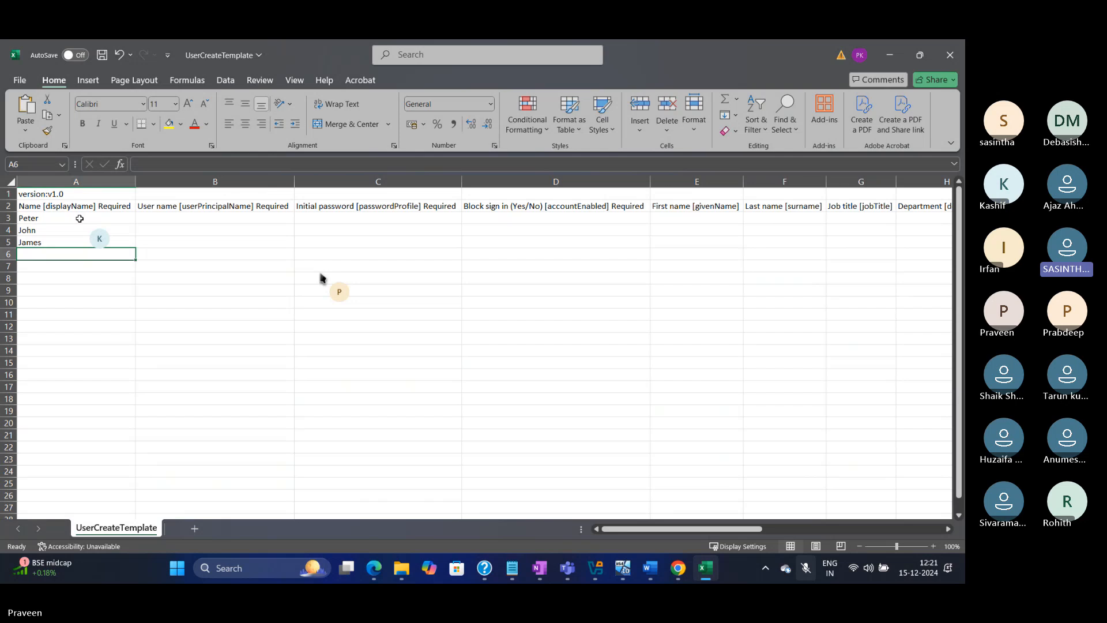
{"action": "type", "text": "Rohan"}
{"action": "key", "text": "Return"}
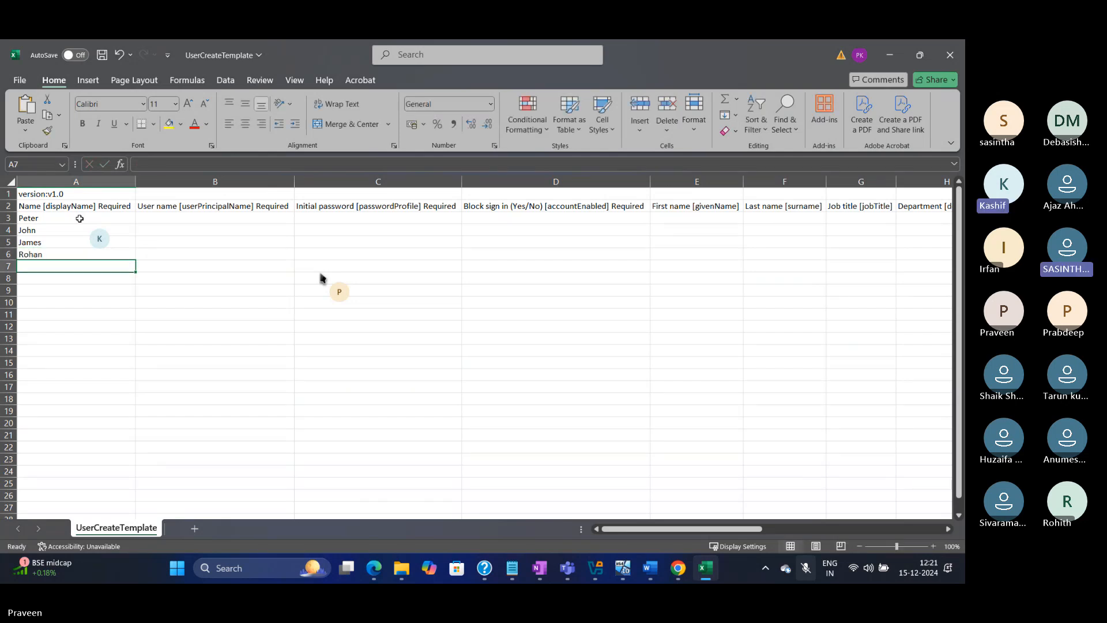
{"action": "type", "text": "Sau"}
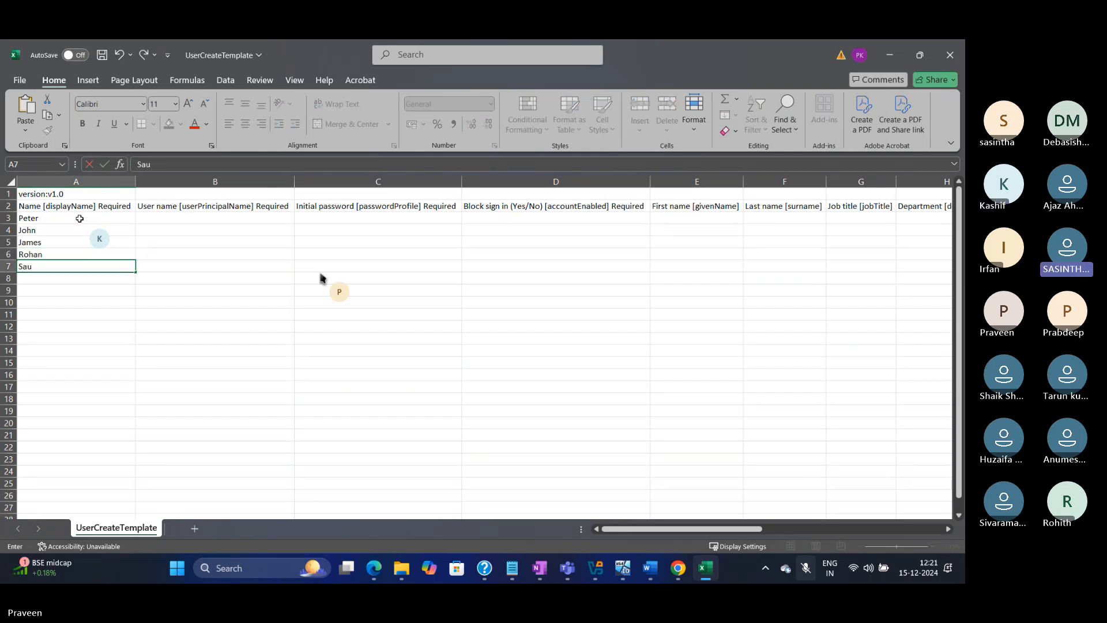
{"action": "type", "text": "rabh"}
{"action": "key", "text": "Return"}
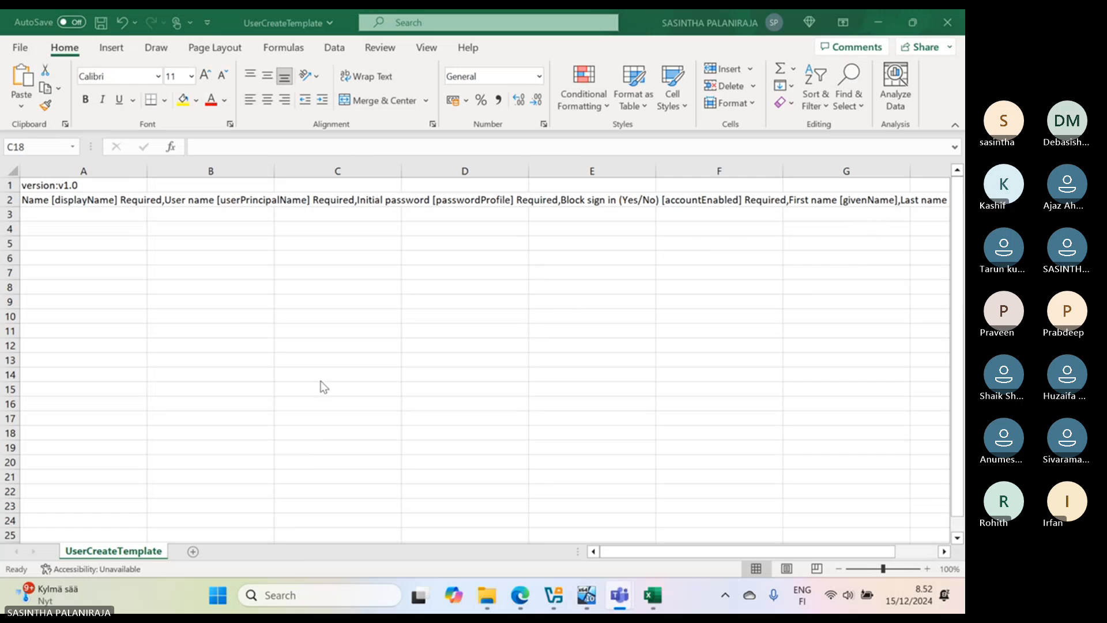
Close the template without saving and reopen UserCreateTemplate.csv from the browser's downloads, dismissing the introductory notices and the data loss warning.
{"action": "left_click", "coordinate": [948, 23]}
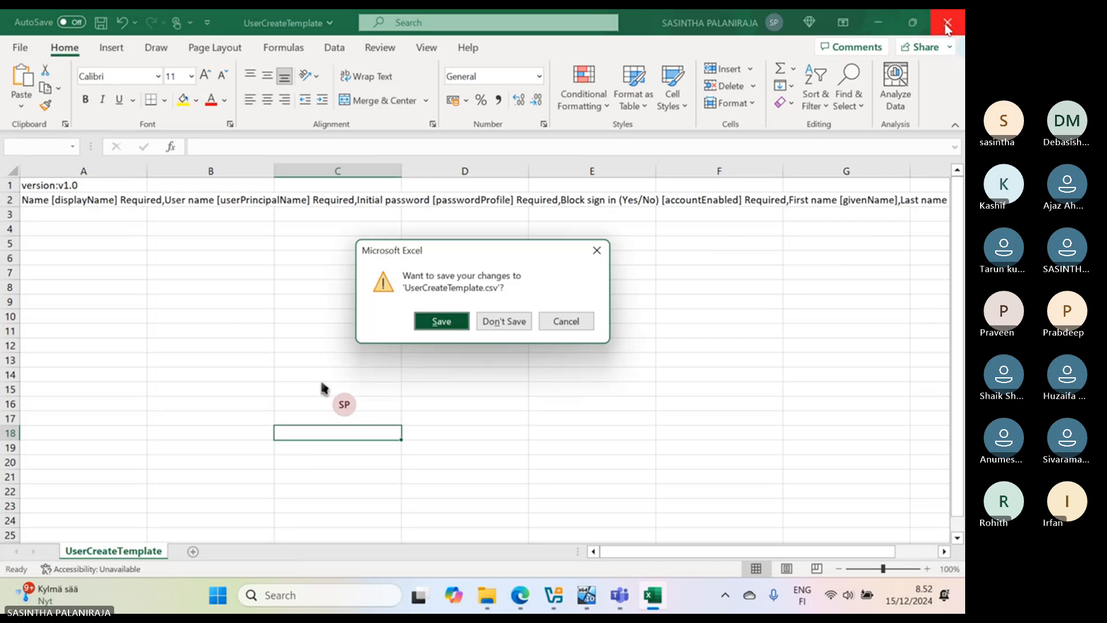
{"action": "left_click", "coordinate": [504, 321]}
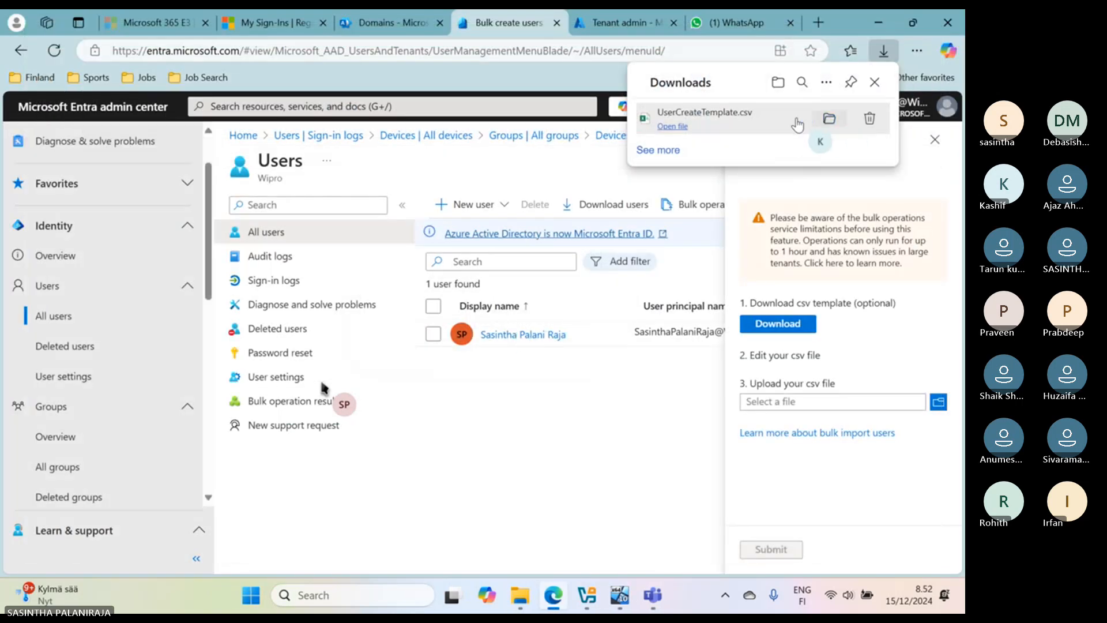
{"action": "left_click", "coordinate": [759, 123]}
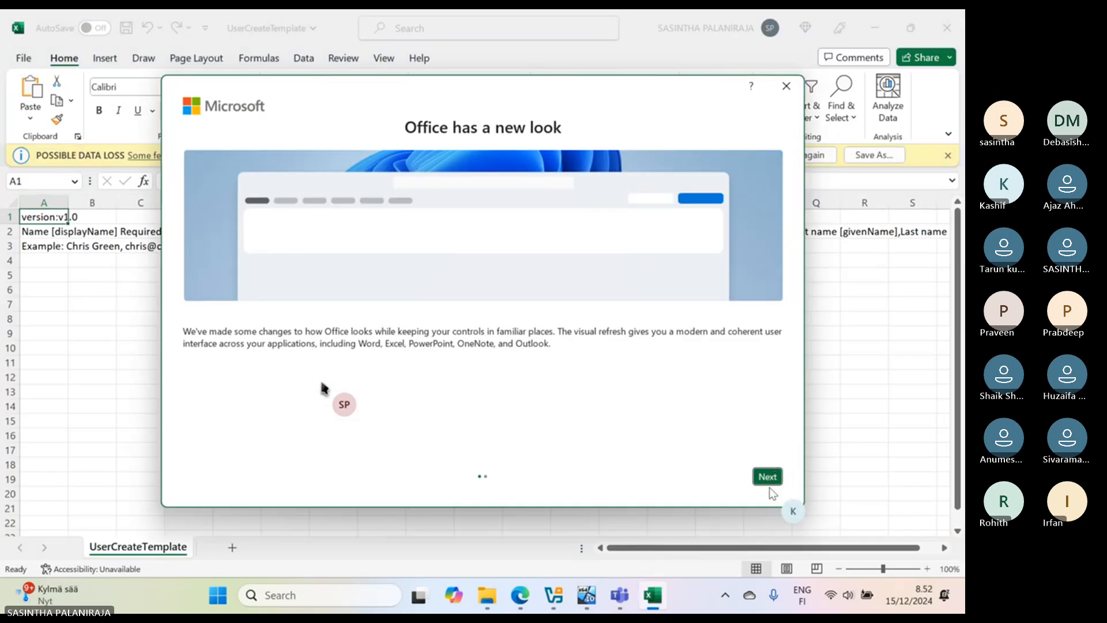
{"action": "left_click", "coordinate": [794, 92]}
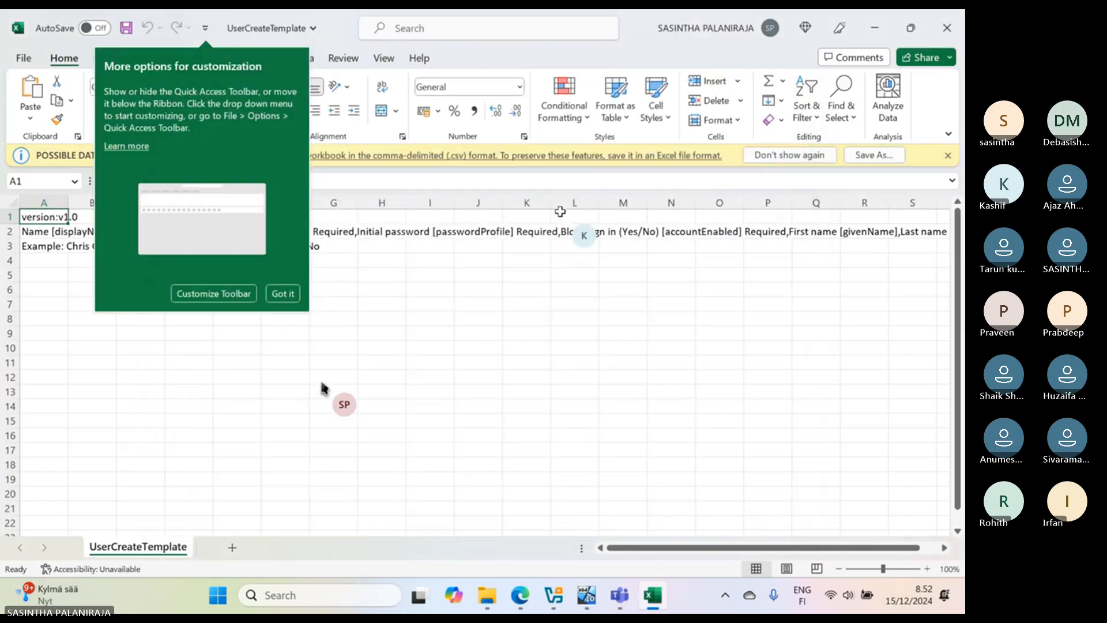
{"action": "left_click", "coordinate": [288, 293]}
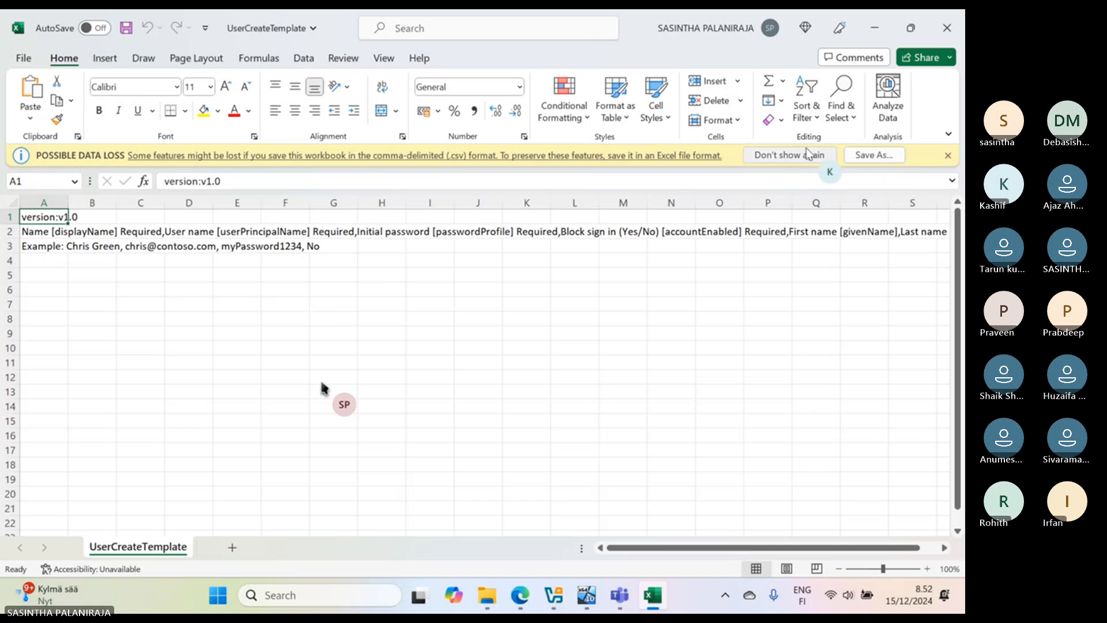
{"action": "left_click", "coordinate": [790, 155]}
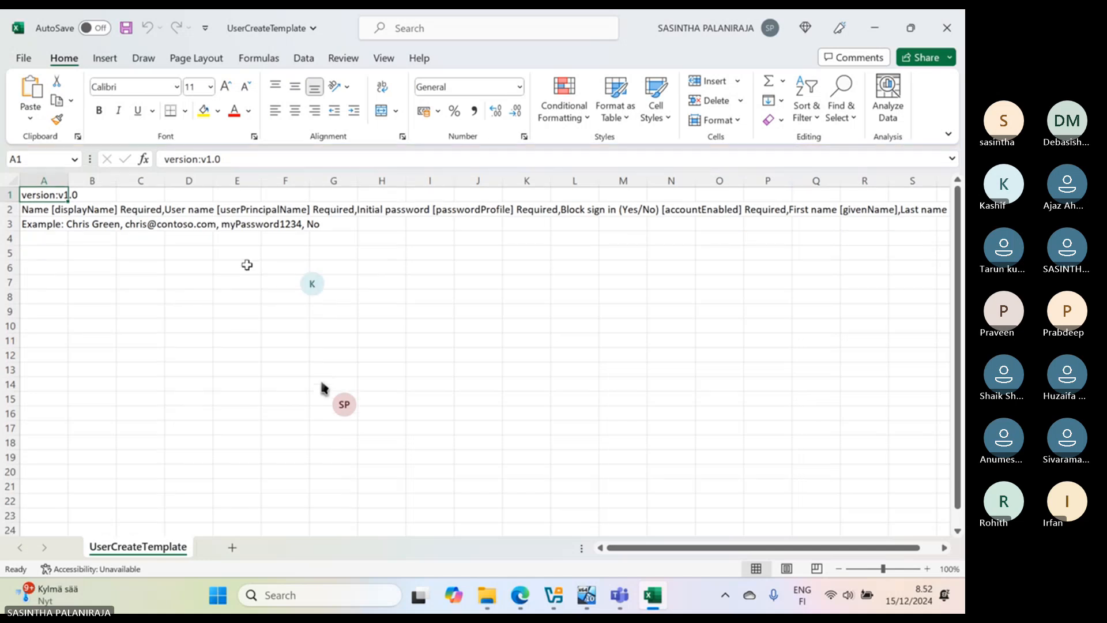
Try fitting all column widths to their contents, and close the template without saving.
{"action": "left_click", "coordinate": [11, 177]}
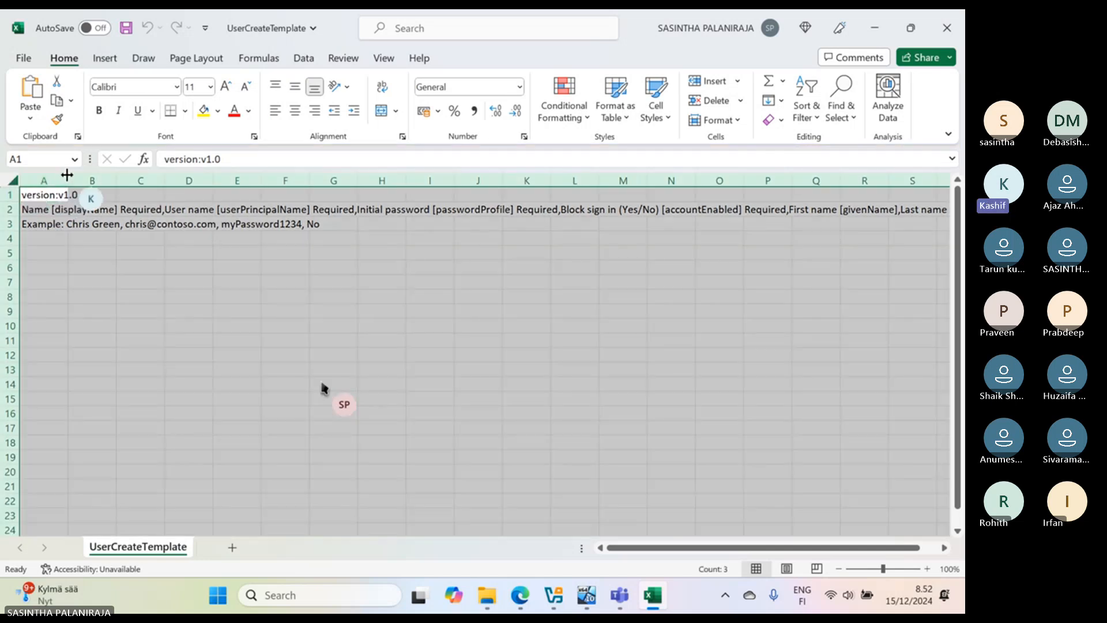
{"action": "double_click", "coordinate": [68, 178]}
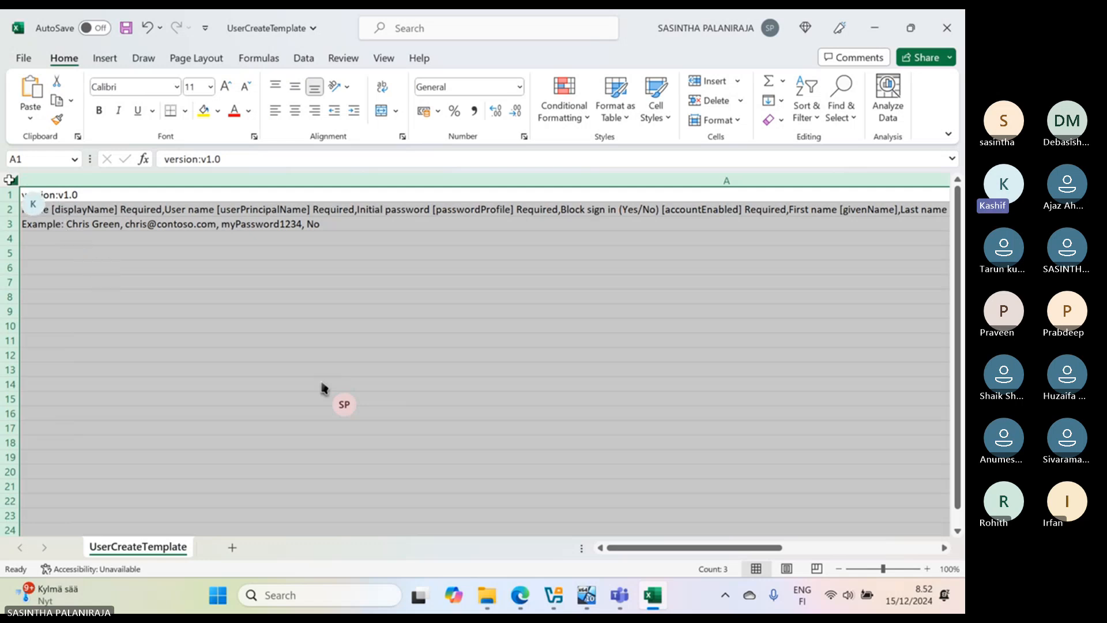
{"action": "left_click", "coordinate": [947, 29]}
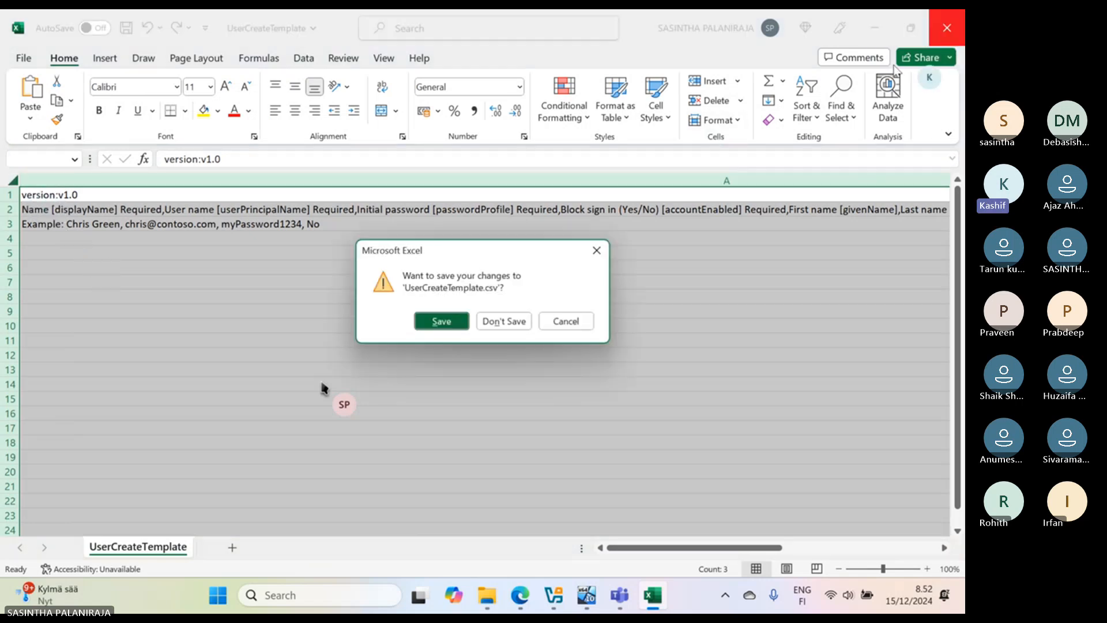
{"action": "left_click", "coordinate": [505, 322]}
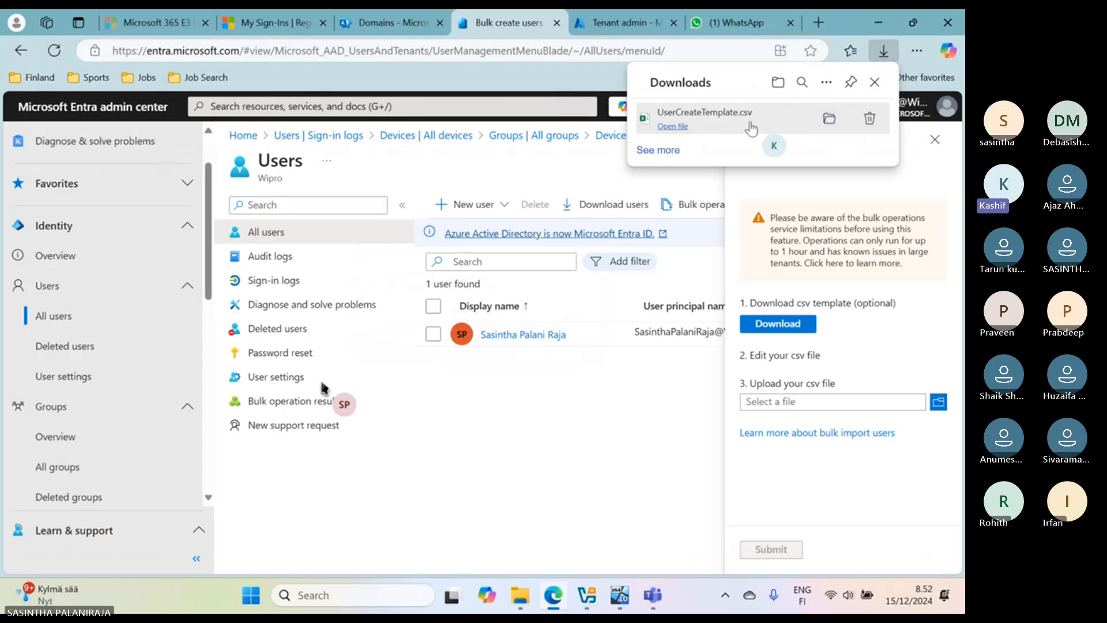
Reopen UserCreateTemplate.csv from the downloads and fit column A's width to its contents.
{"action": "left_click", "coordinate": [737, 122]}
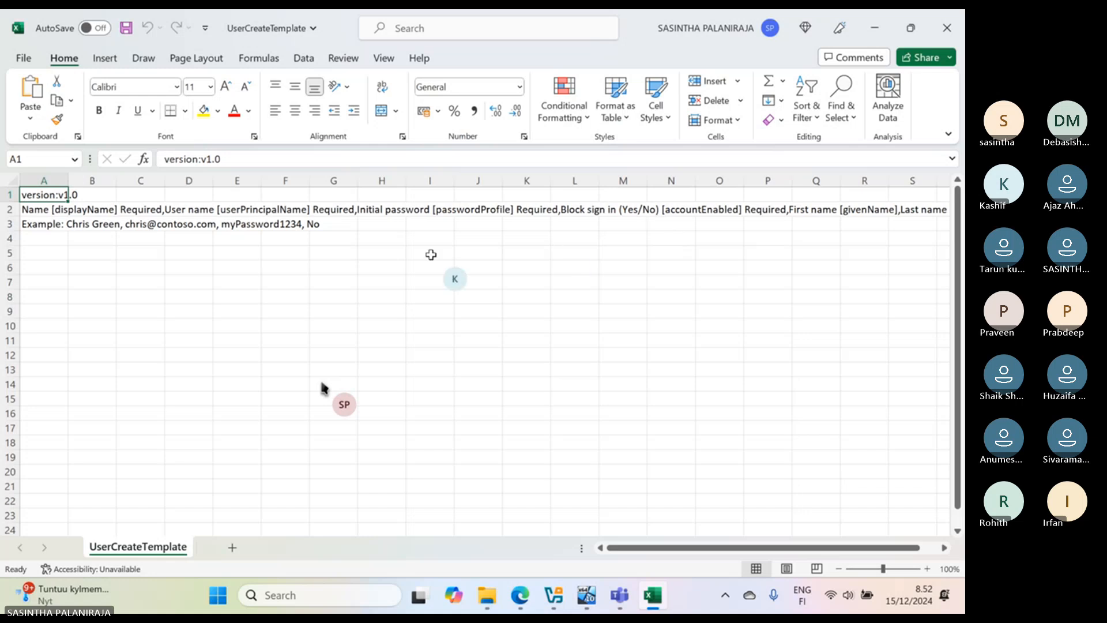
{"action": "left_click", "coordinate": [180, 266]}
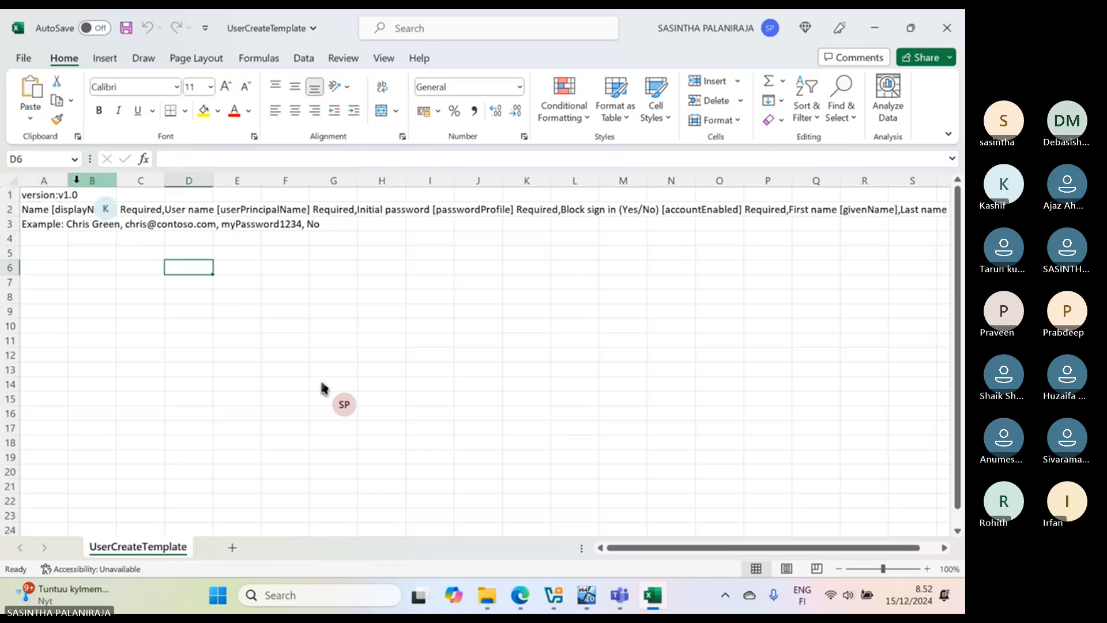
{"action": "left_click_drag", "start_coordinate": [70, 182], "coordinate": [70, 182]}
{"action": "double_click", "coordinate": [70, 181]}
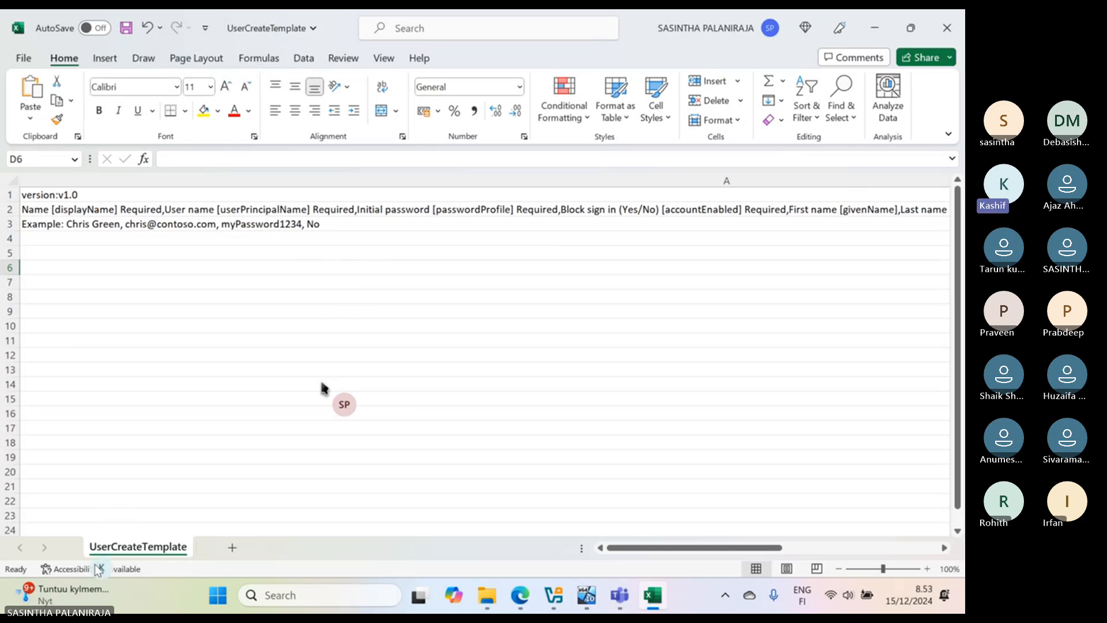
{"action": "left_click", "coordinate": [221, 596]}
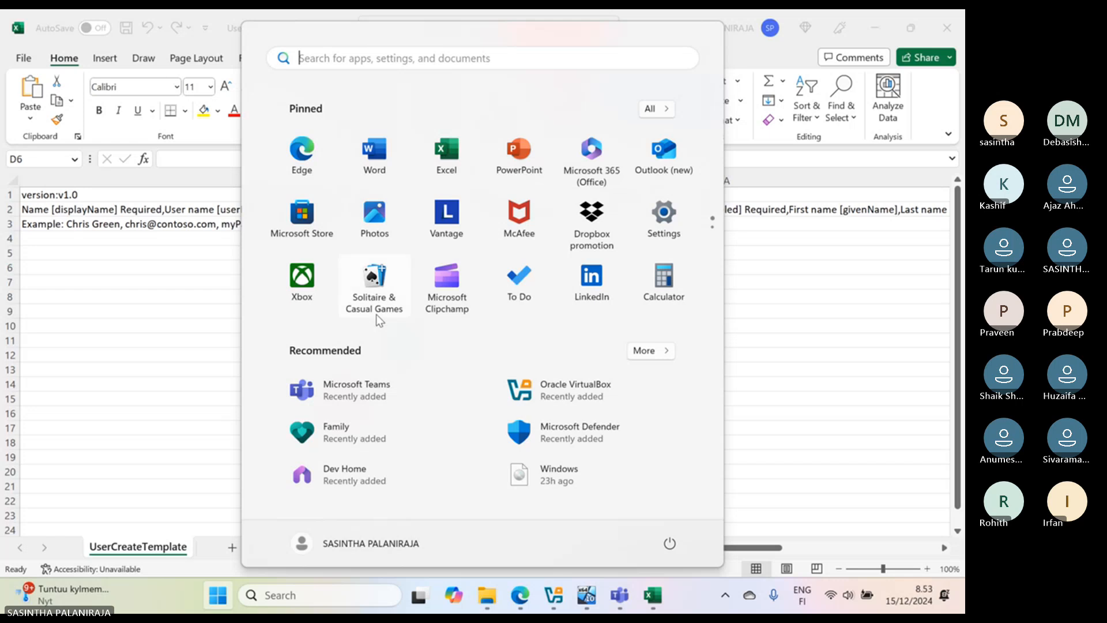
{"action": "left_click", "coordinate": [23, 61]}
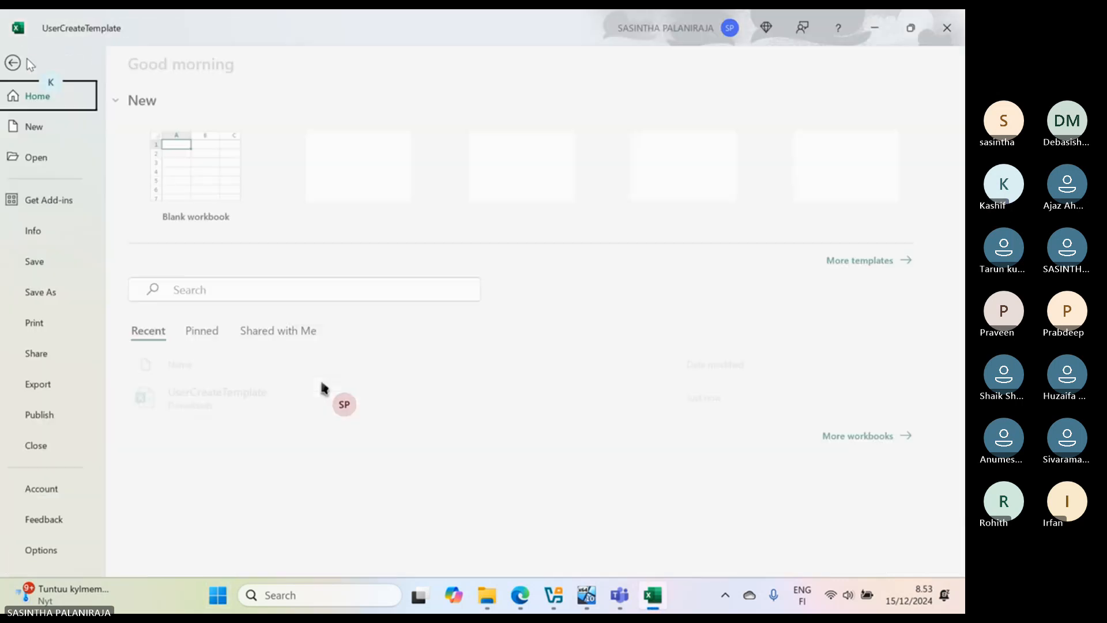
{"action": "left_click", "coordinate": [23, 59]}
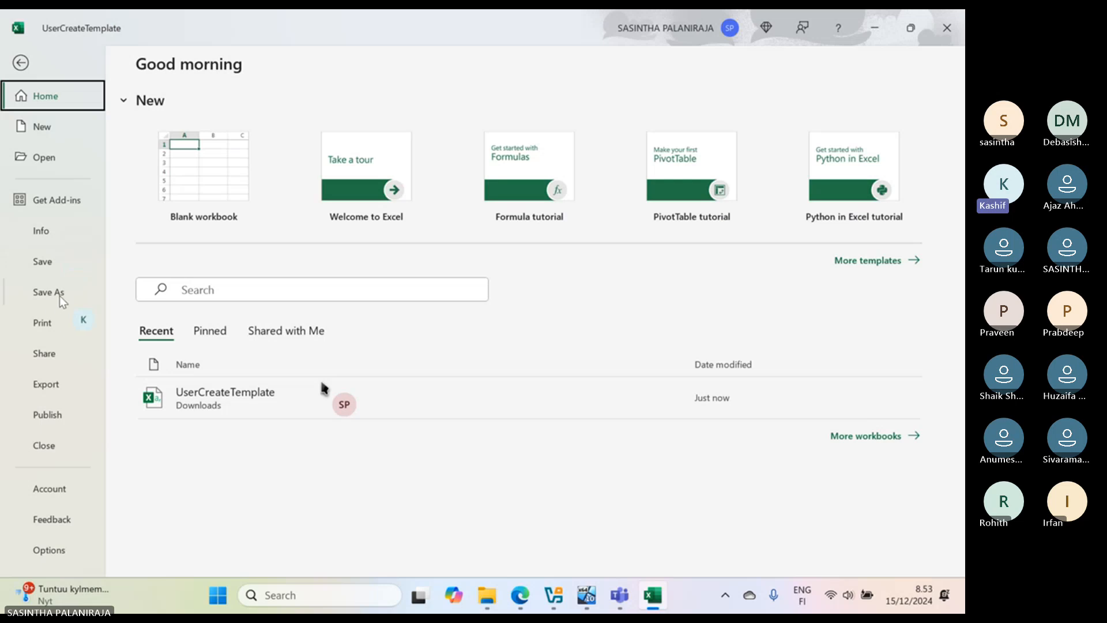
{"action": "left_click", "coordinate": [53, 494]}
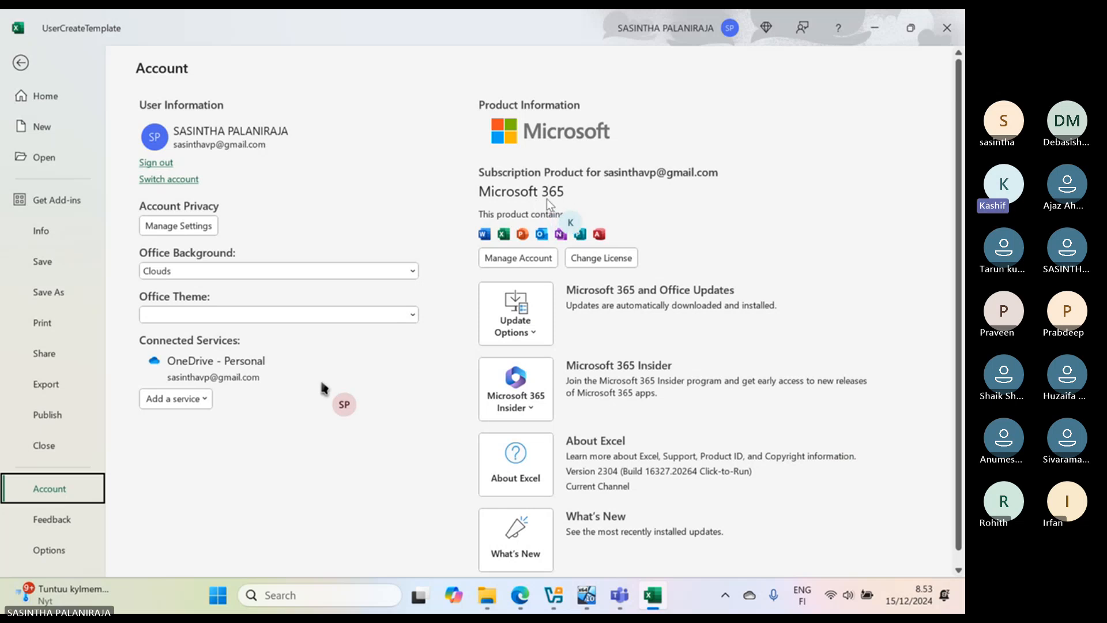
Close UserCreateTemplate.csv without saving the changes.
{"action": "left_click", "coordinate": [946, 28]}
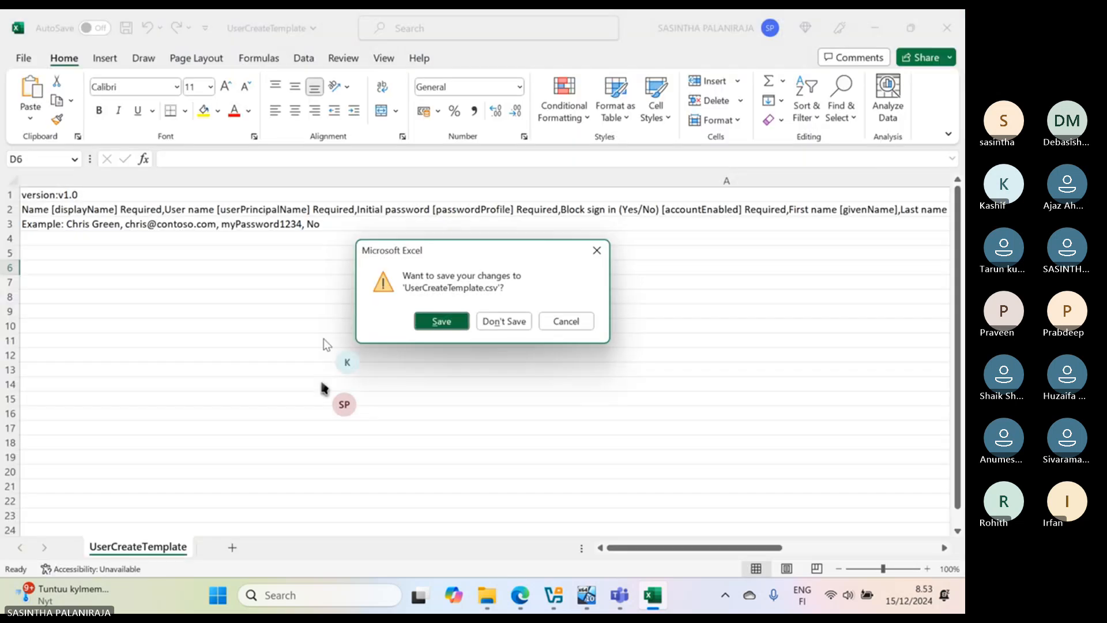
{"action": "left_click", "coordinate": [597, 251]}
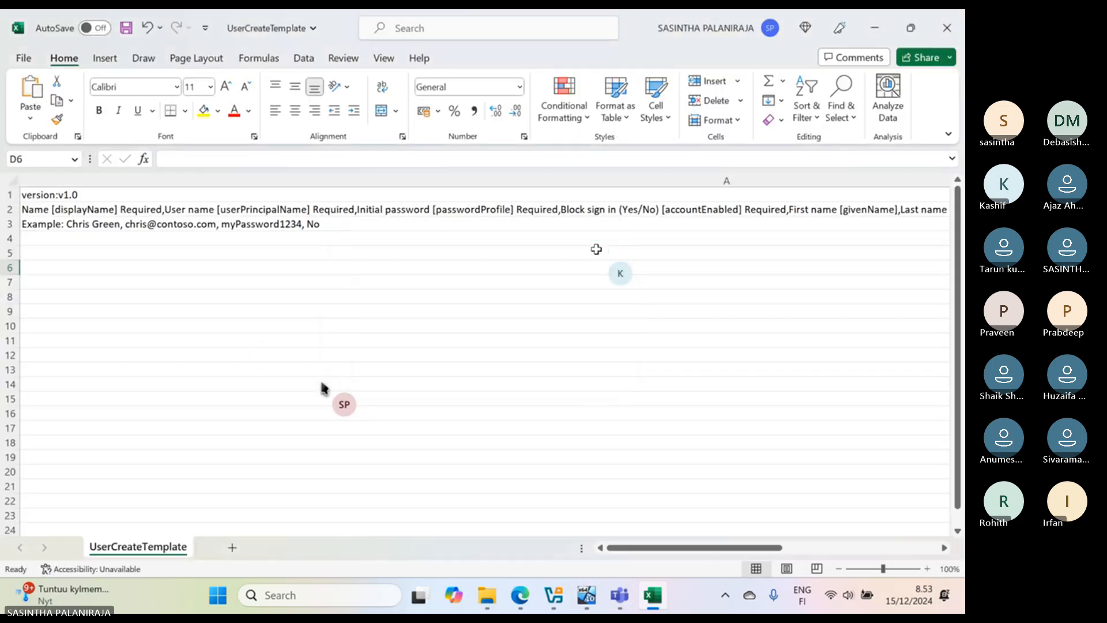
{"action": "left_click", "coordinate": [947, 27]}
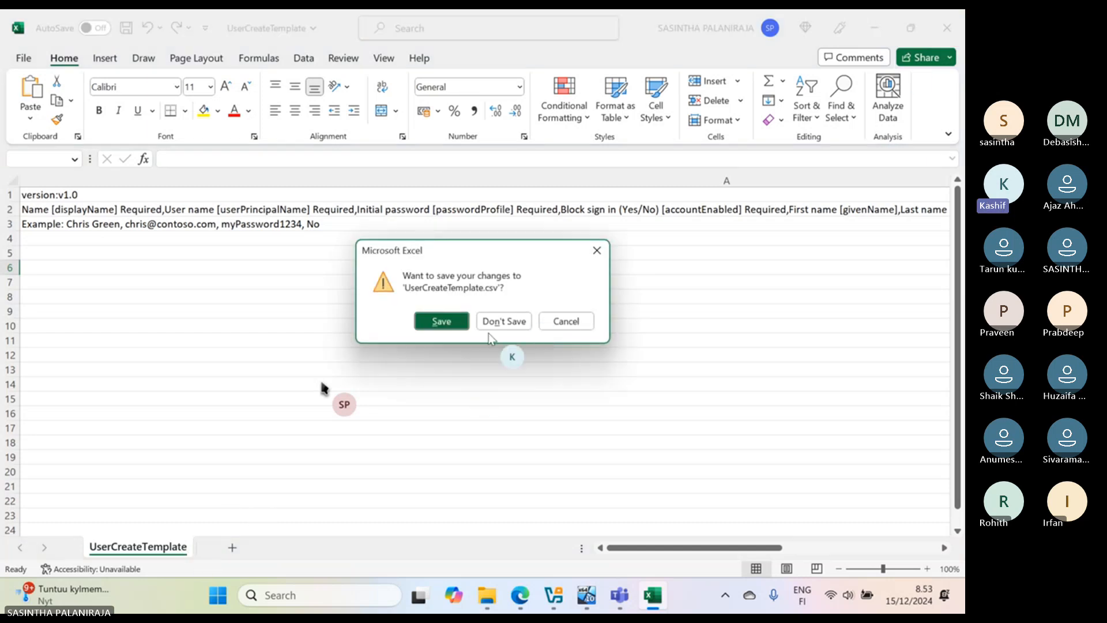
{"action": "left_click", "coordinate": [518, 321]}
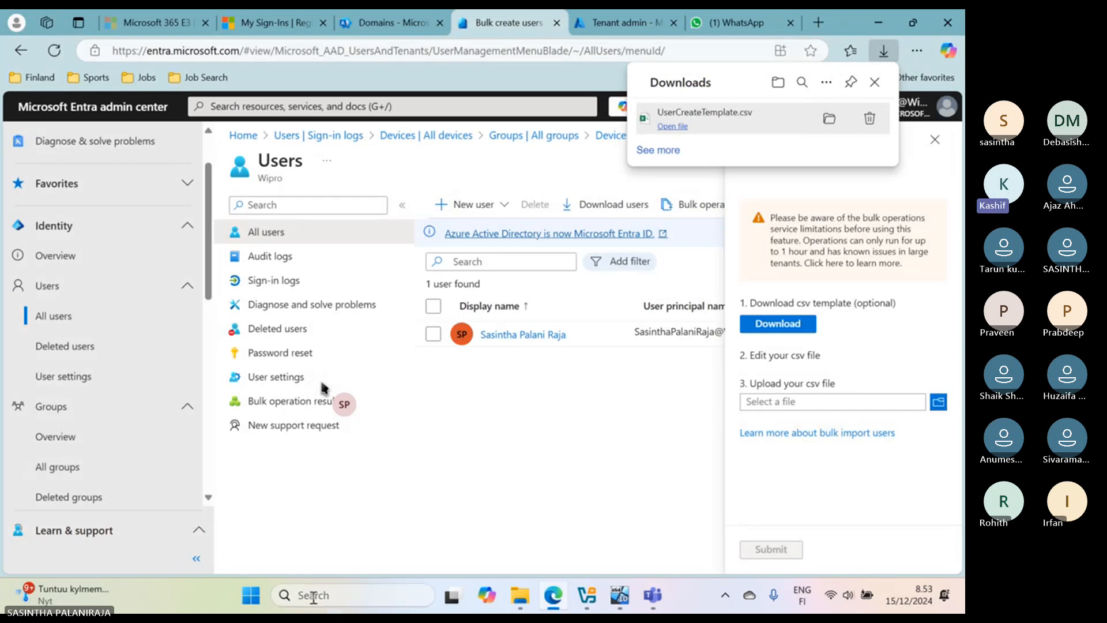
Find and launch Excel from Windows search, and open the recent UserCreateTemplate file.
{"action": "left_click", "coordinate": [320, 595]}
{"action": "type", "text": "excel"}
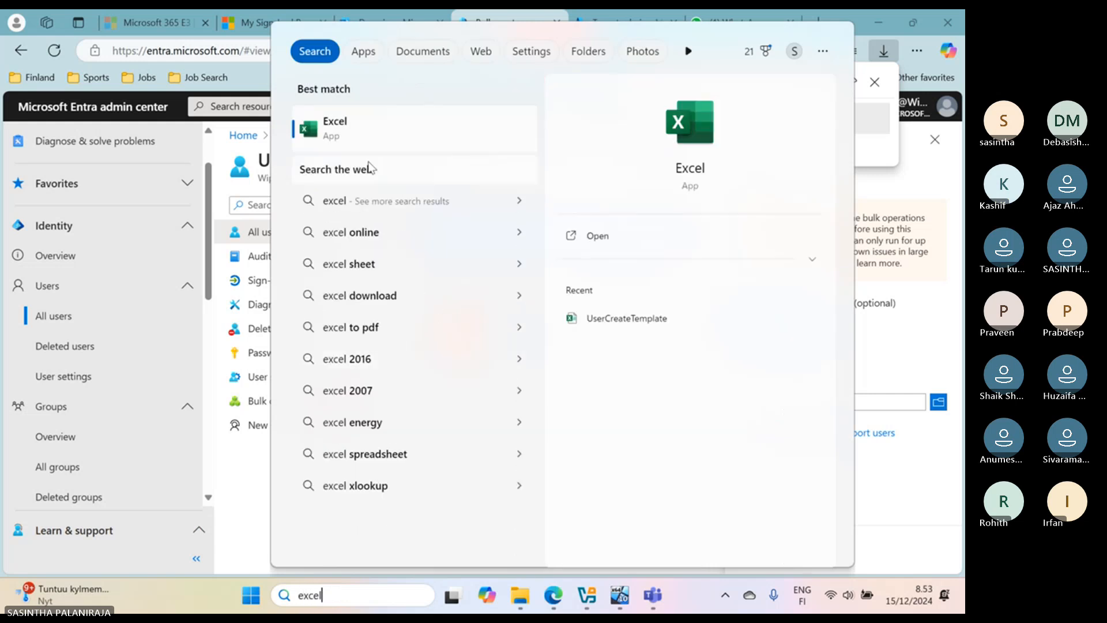
{"action": "left_click", "coordinate": [365, 138]}
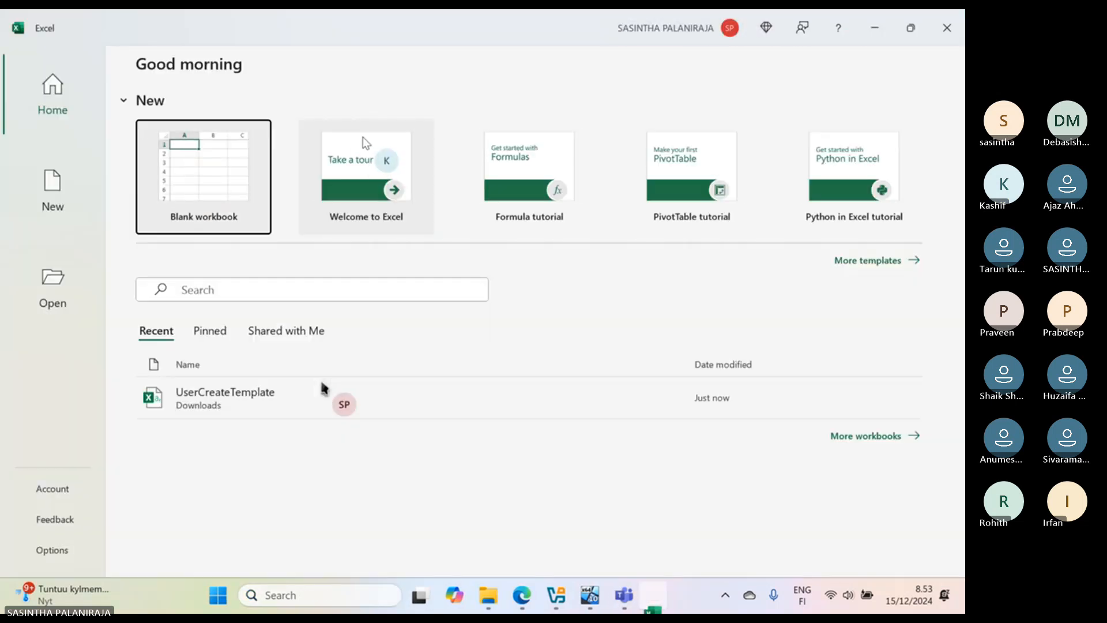
{"action": "left_click", "coordinate": [322, 393]}
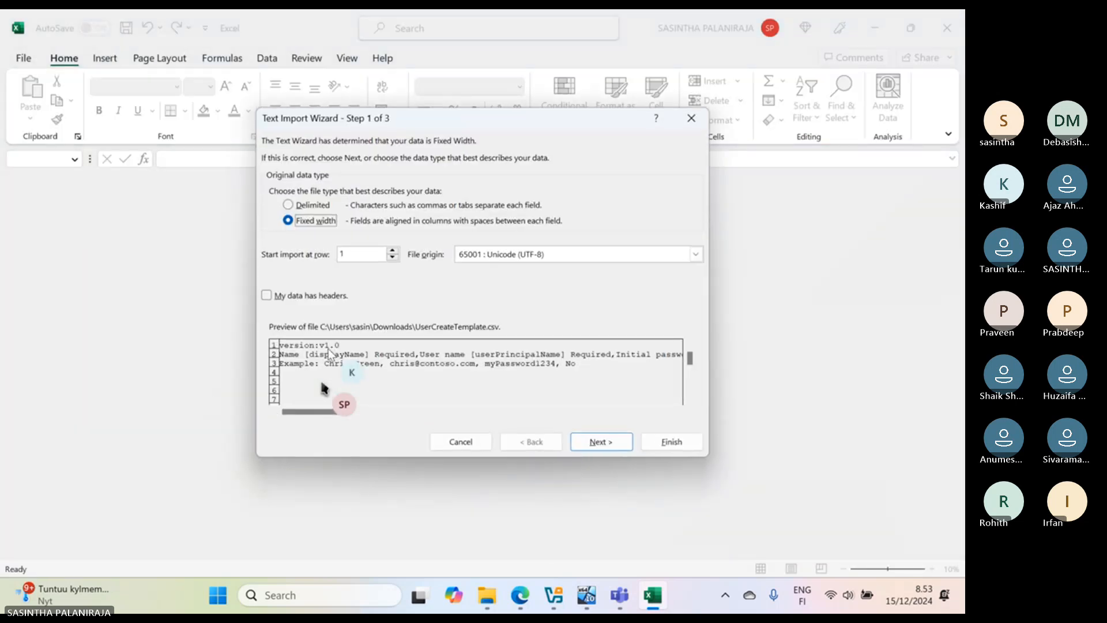
Import UserCreateTemplate.csv as delimited text with comma as the only delimiter and the General column format.
{"action": "left_click", "coordinate": [288, 206]}
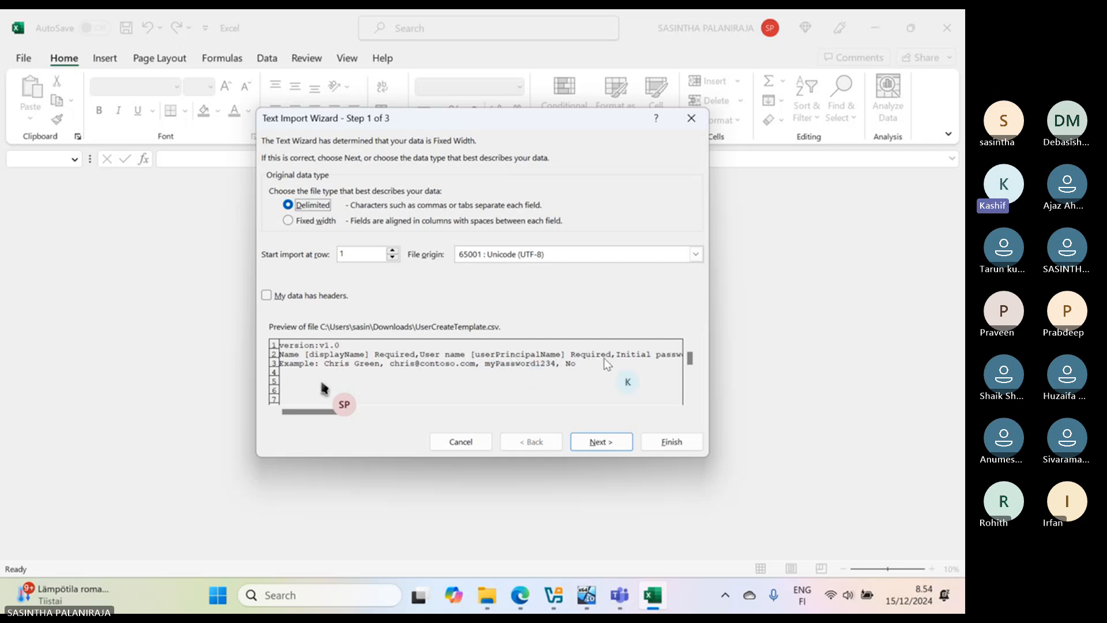
{"action": "left_click", "coordinate": [599, 448]}
{"action": "left_click", "coordinate": [418, 219]}
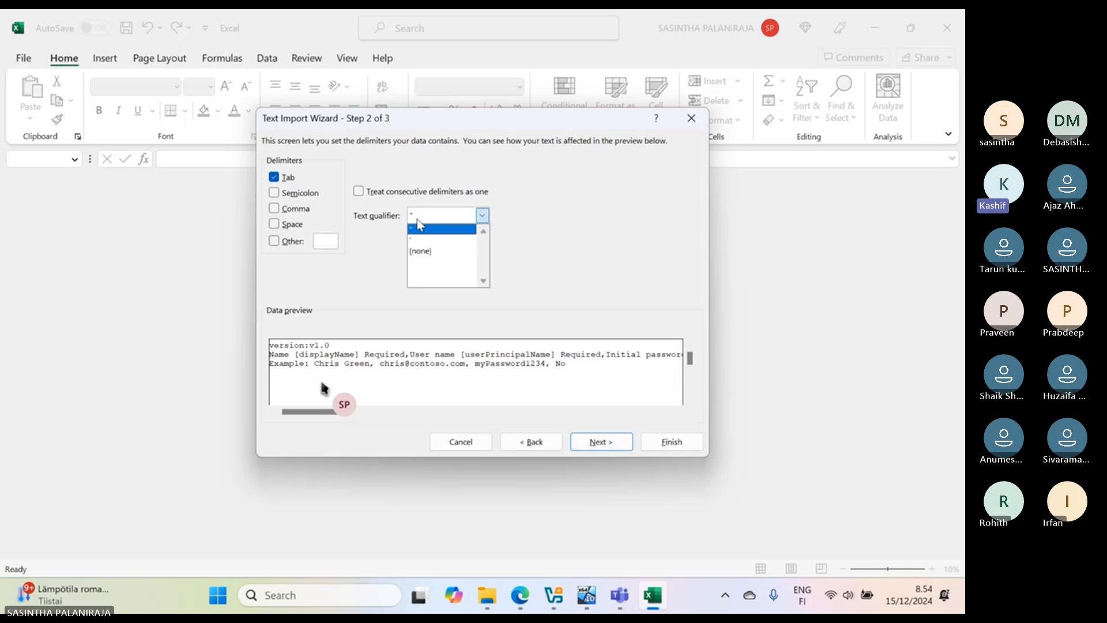
{"action": "left_click", "coordinate": [419, 228]}
{"action": "left_click", "coordinate": [274, 209]}
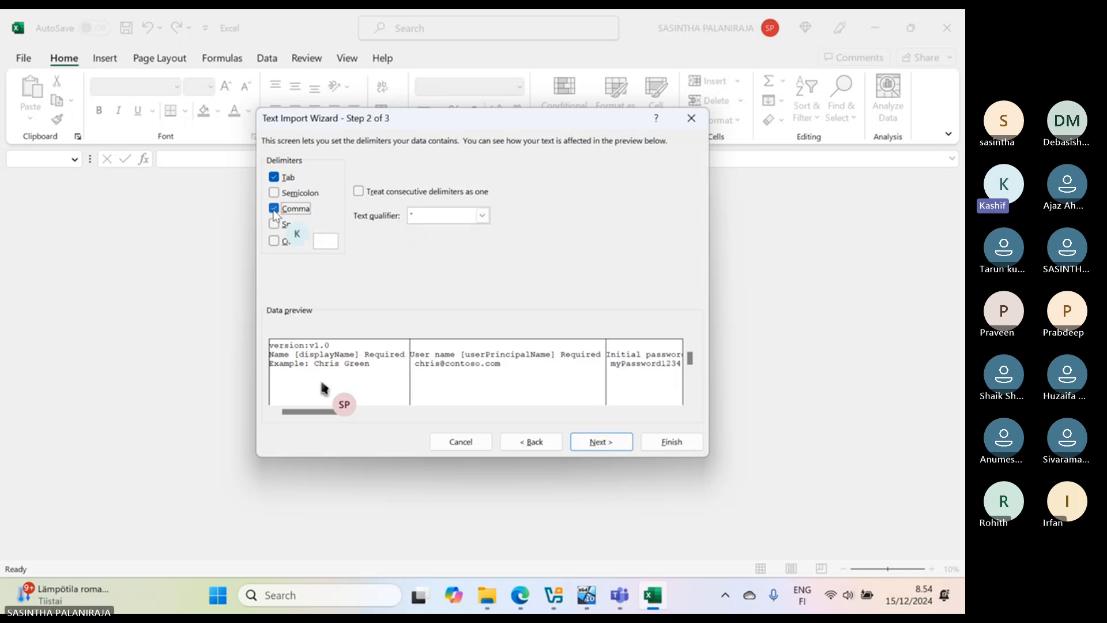
{"action": "left_click", "coordinate": [275, 177]}
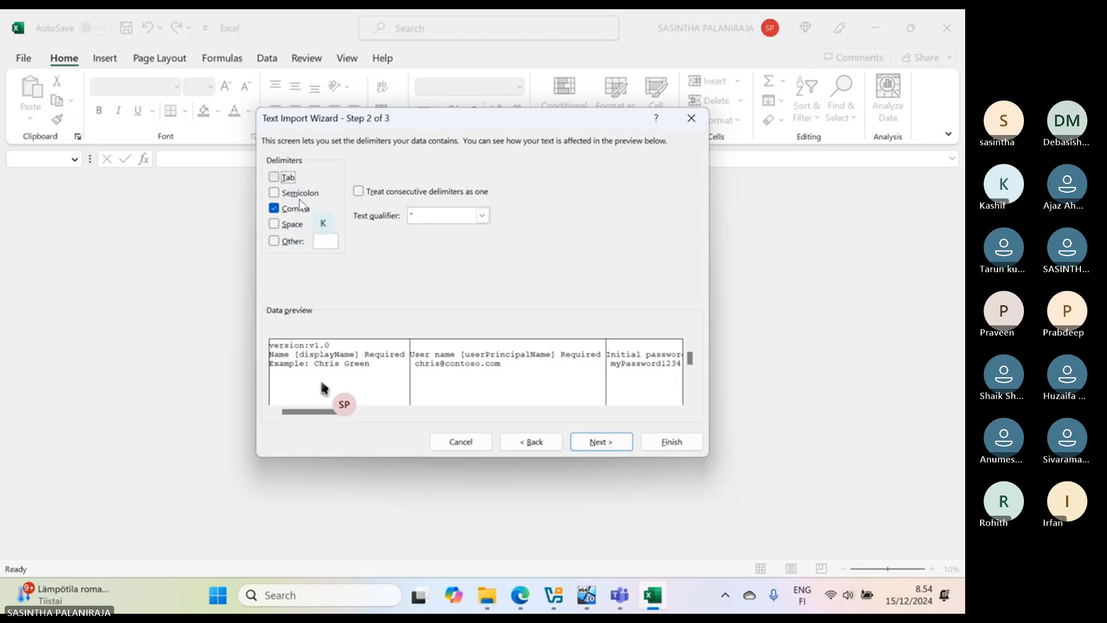
{"action": "left_click", "coordinate": [597, 445]}
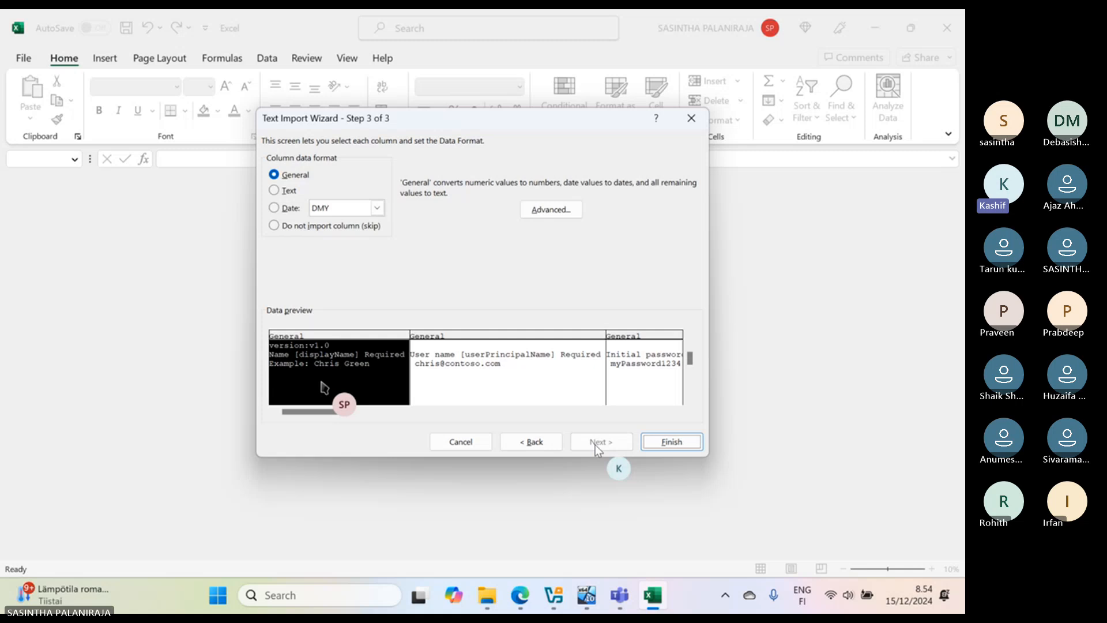
{"action": "left_click", "coordinate": [672, 441]}
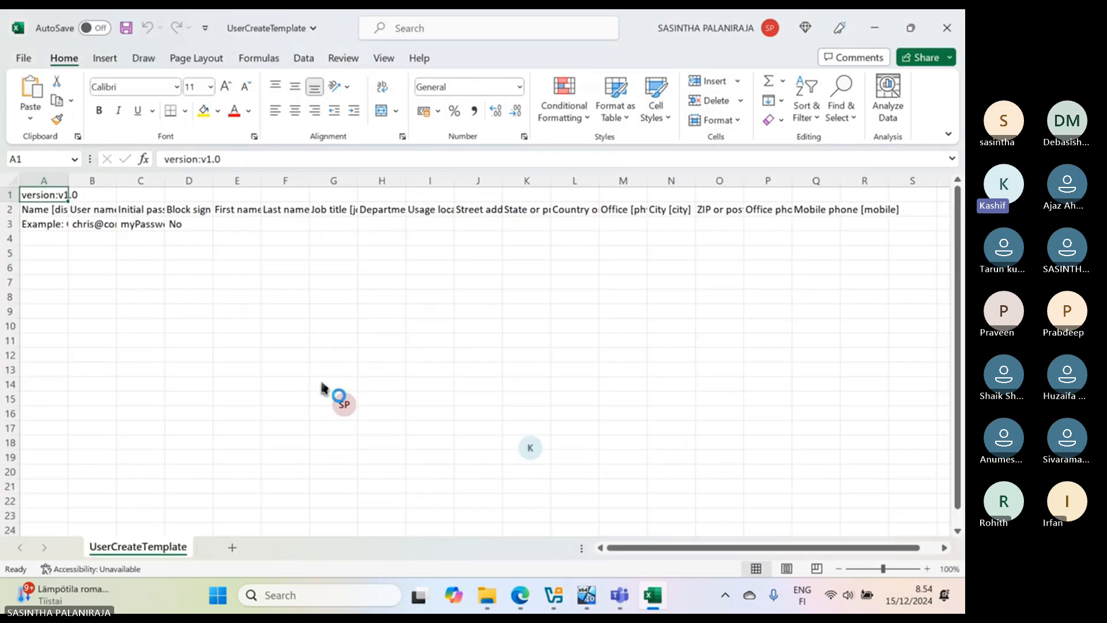
Fit the widths of all columns in the UserCreateTemplate sheet to their contents.
{"action": "left_click", "coordinate": [12, 180]}
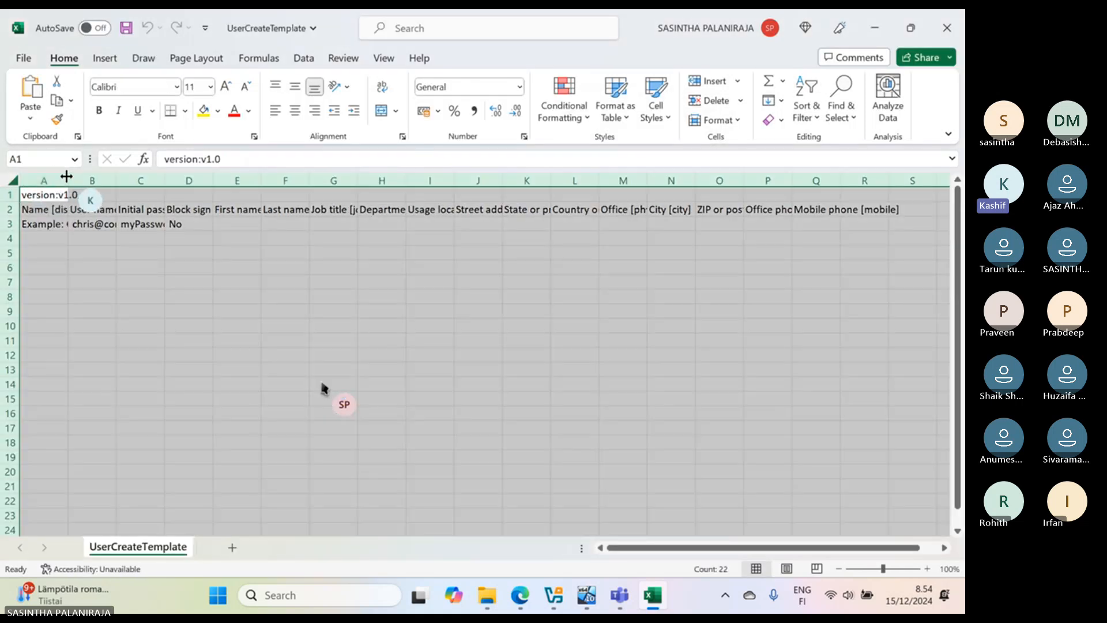
{"action": "double_click", "coordinate": [67, 176]}
{"action": "left_click", "coordinate": [134, 307]}
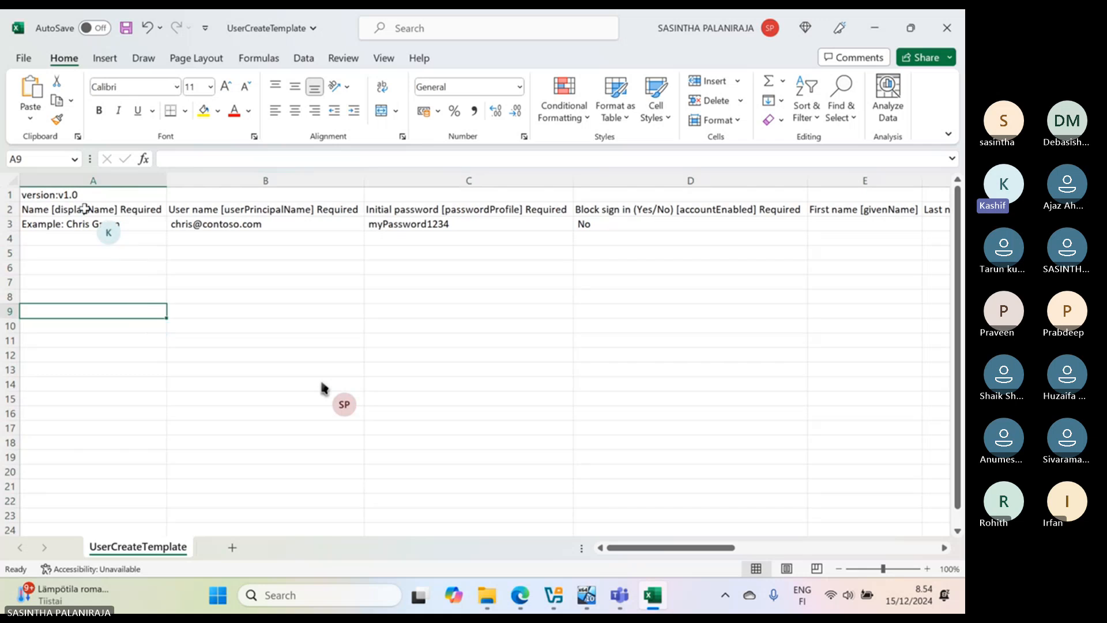
Clear the example user's data from cells A3 to D3.
{"action": "left_click", "coordinate": [63, 222]}
{"action": "key", "text": "shift+Right"}
{"action": "key", "text": "shift+Right"}
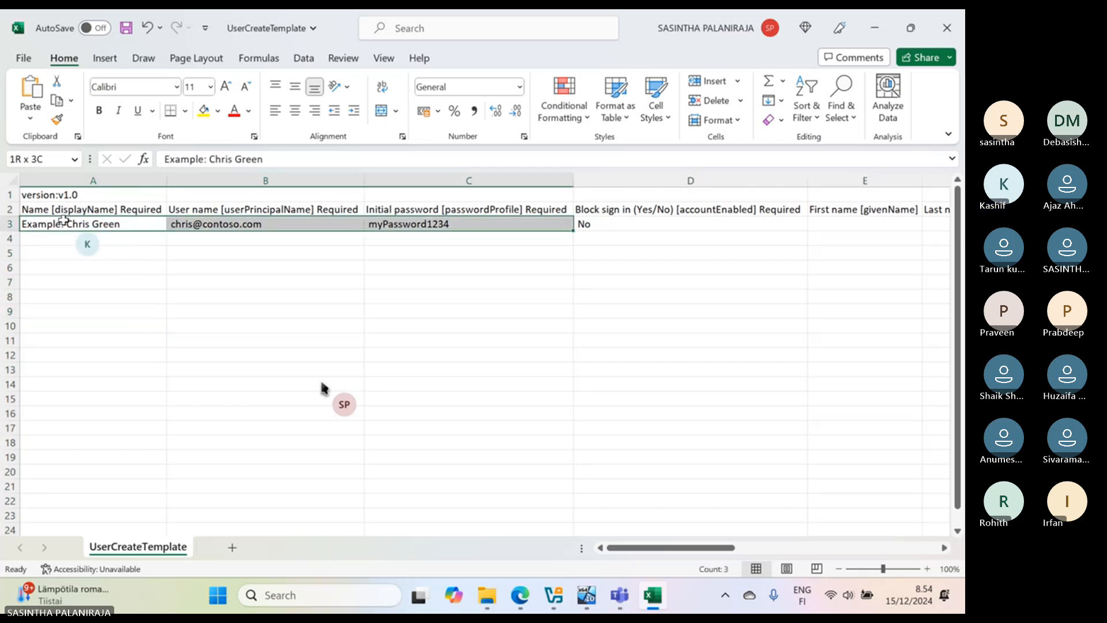
{"action": "key", "text": "shift+Right"}
{"action": "key", "text": "Delete"}
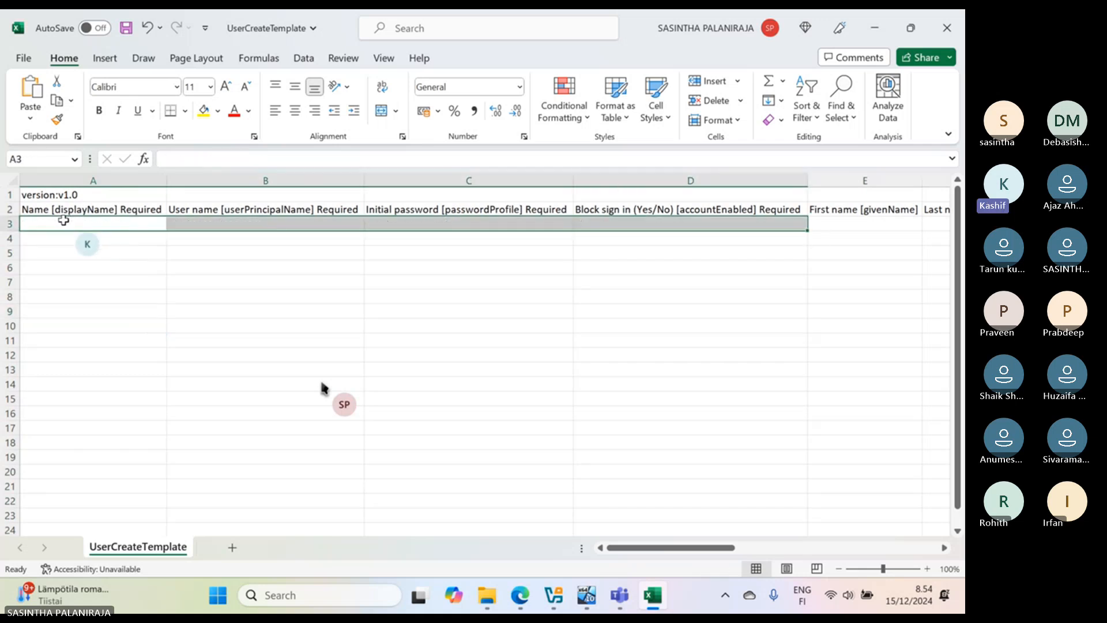
{"action": "left_click", "coordinate": [153, 315]}
Review the row 3 entry cells under the display name, user name, initial password, block sign-in and first name headings.
{"action": "left_click", "coordinate": [77, 224]}
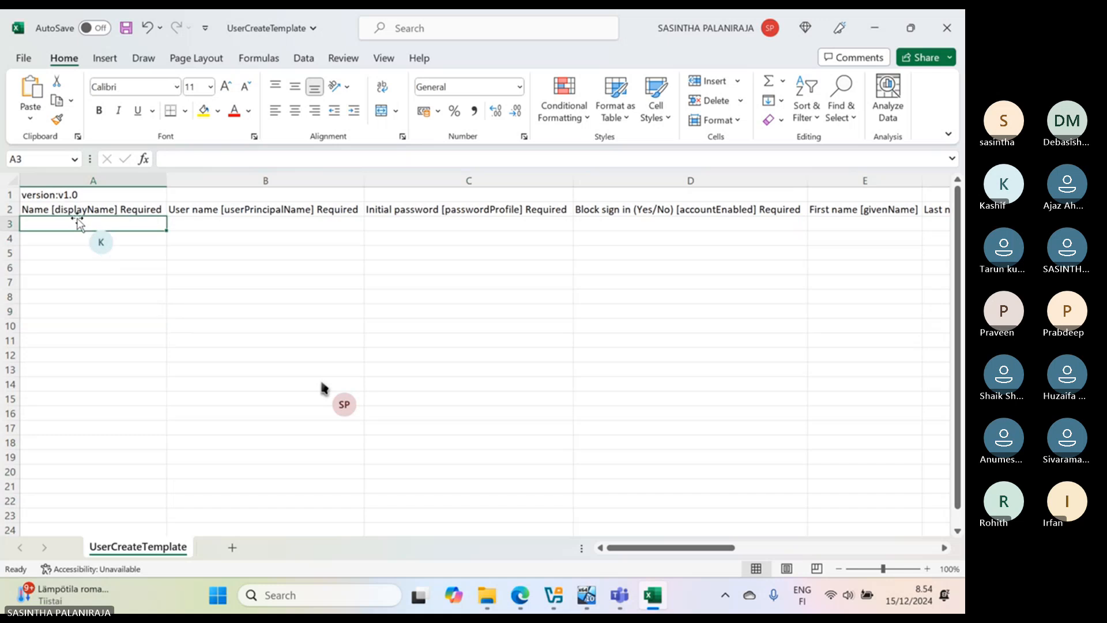
{"action": "left_click", "coordinate": [152, 282]}
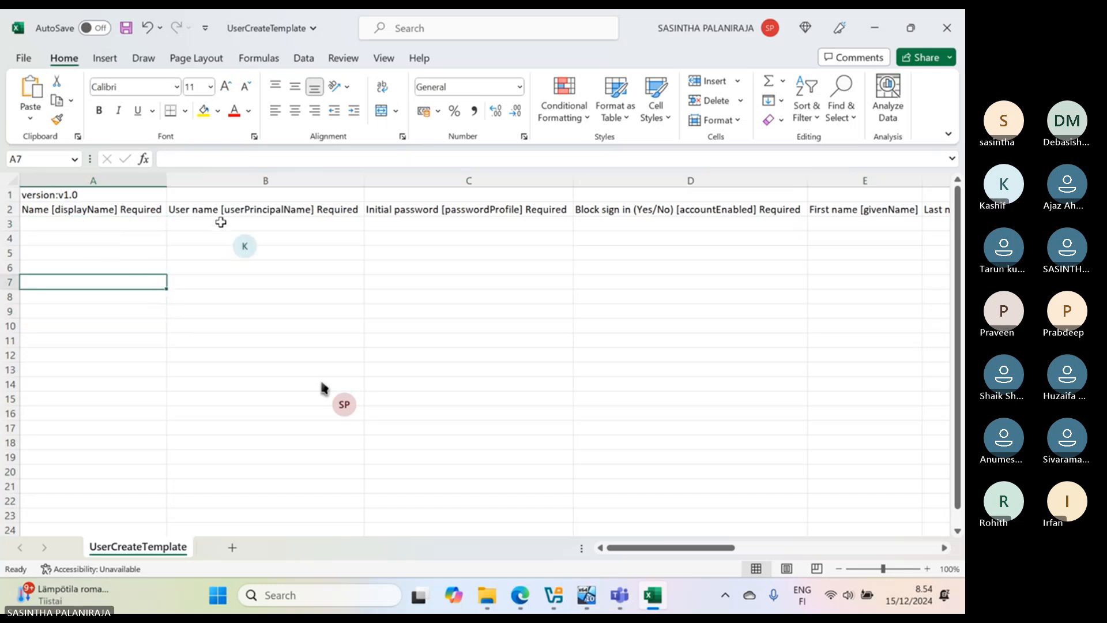
{"action": "left_click", "coordinate": [280, 222]}
{"action": "left_click", "coordinate": [424, 223]}
{"action": "left_click", "coordinate": [646, 223]}
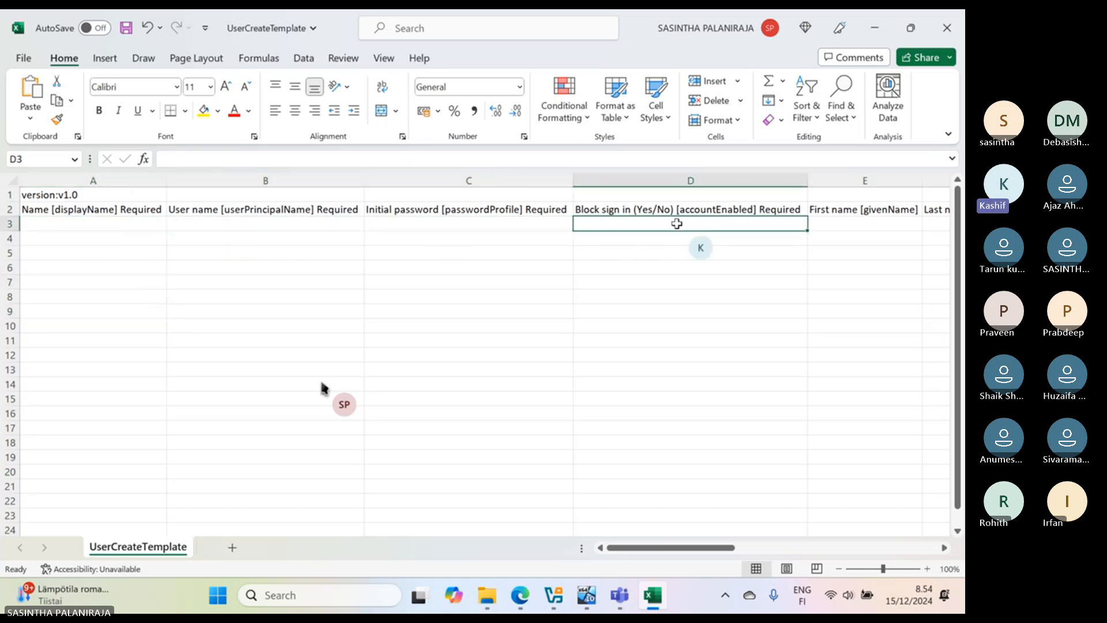
{"action": "left_click", "coordinate": [843, 222]}
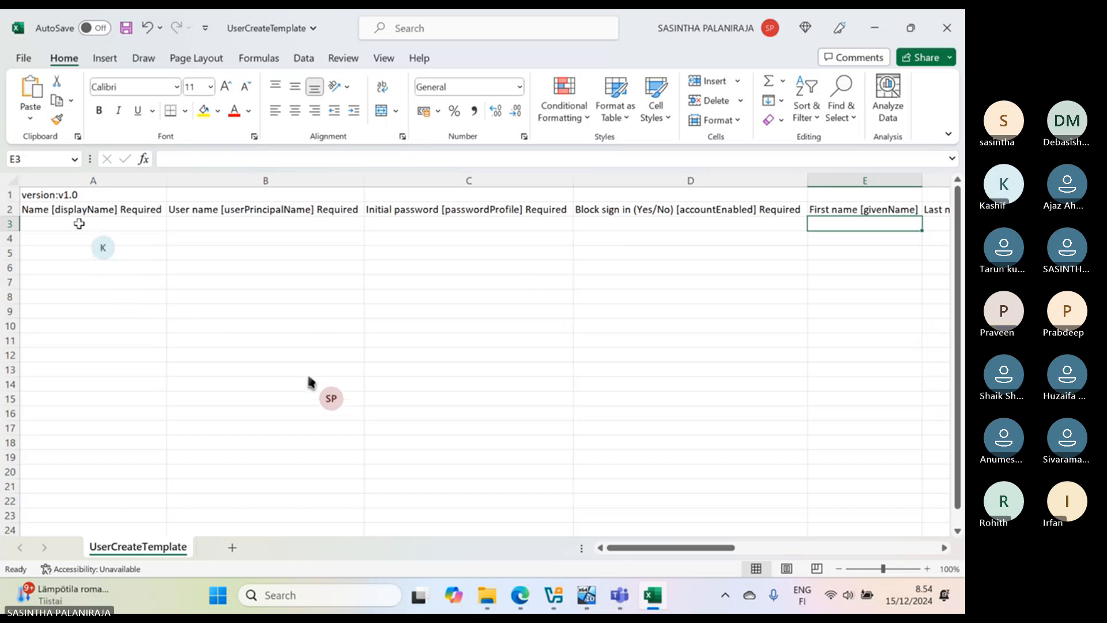
{"action": "left_click", "coordinate": [78, 224]}
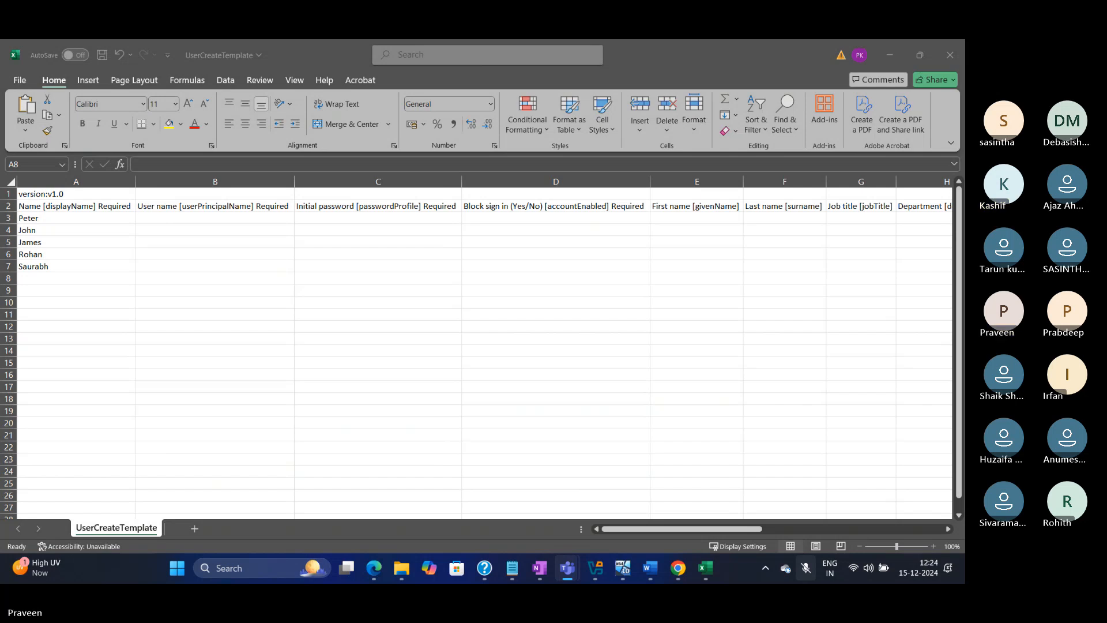
Enter the display names of three more users in cells A8 to A10 of the Name column.
{"action": "left_click", "coordinate": [86, 279]}
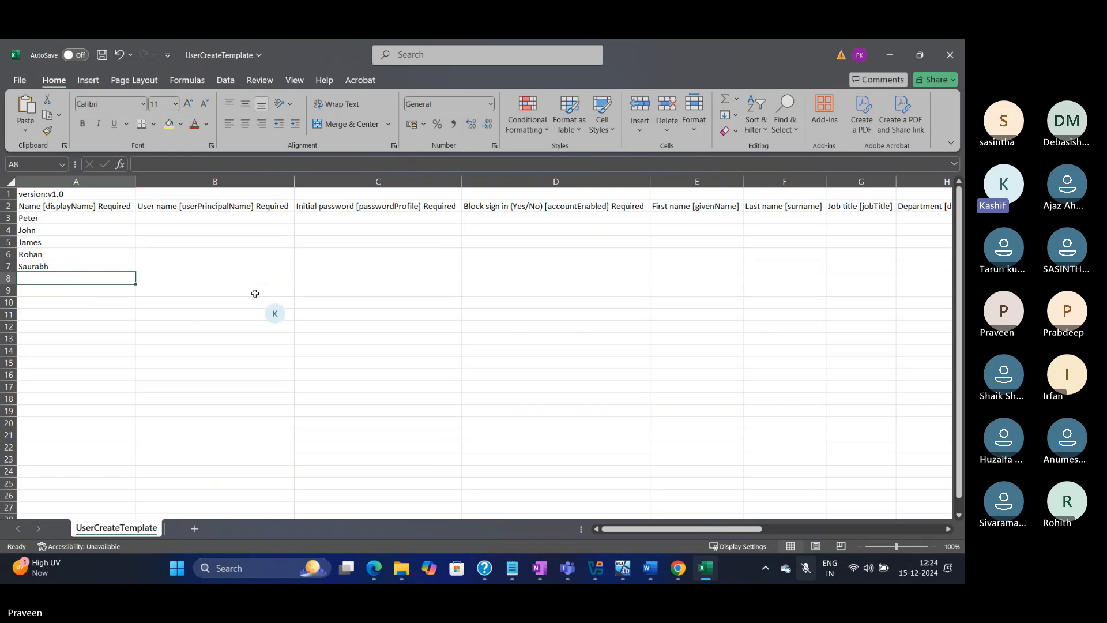
{"action": "type", "text": "Ajaz"}
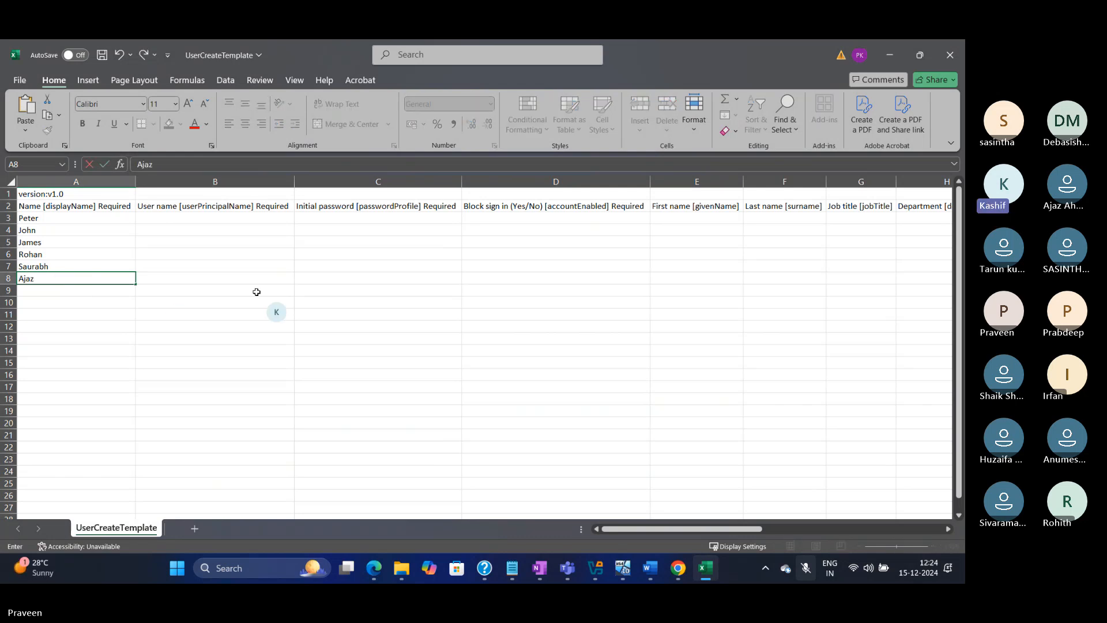
{"action": "key", "text": "Return"}
{"action": "type", "text": "Sa"}
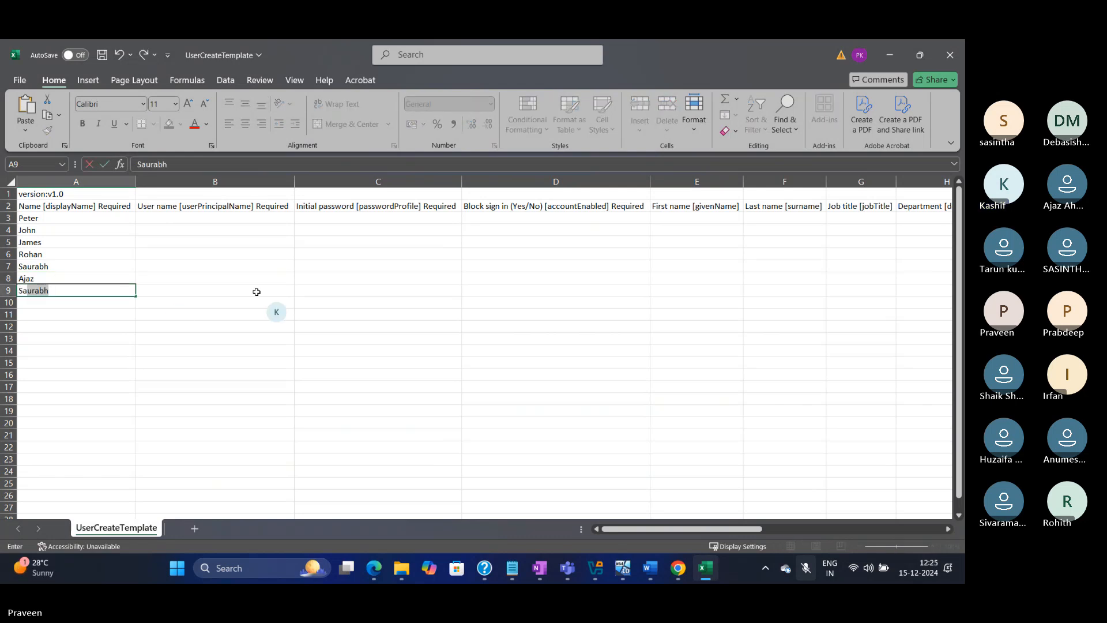
{"action": "type", "text": "sintha"}
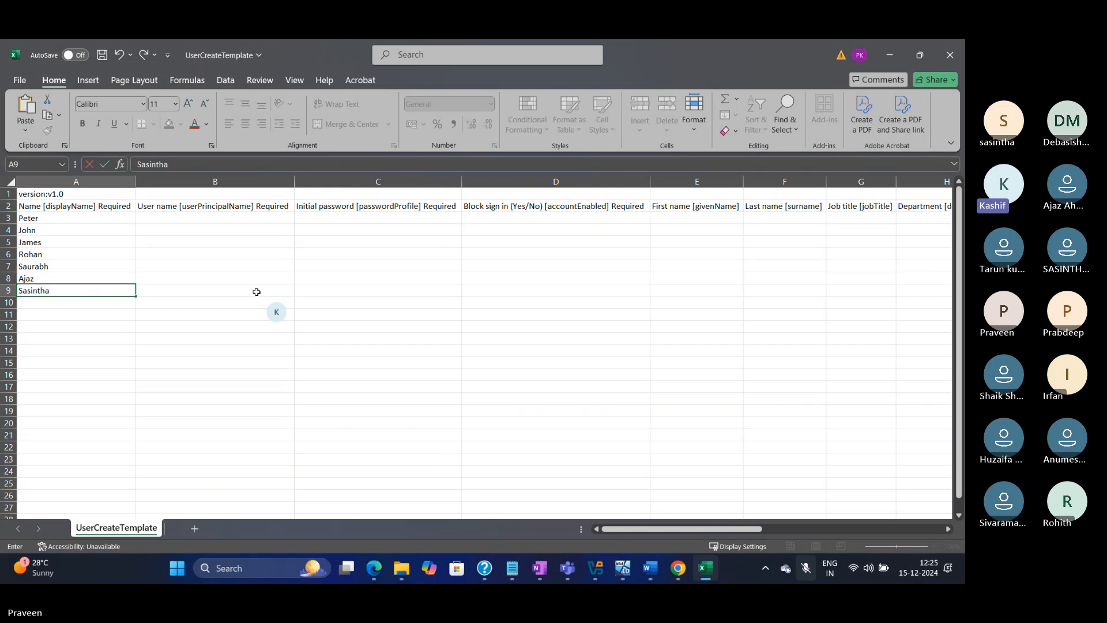
{"action": "key", "text": "Return"}
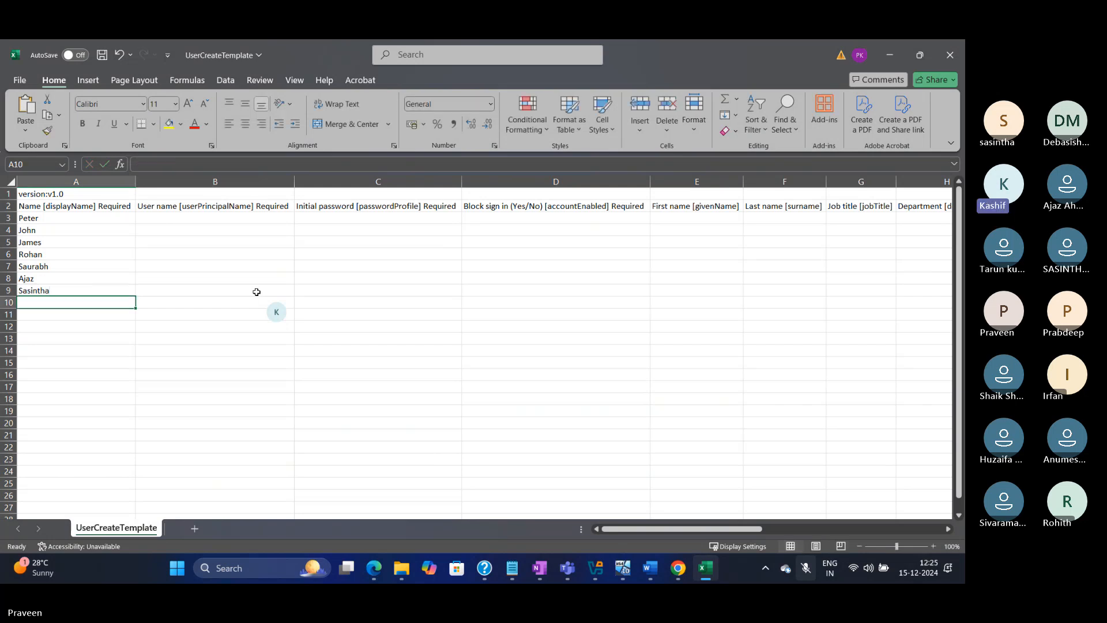
{"action": "type", "text": "P"}
{"action": "key", "text": "BackSpace"}
{"action": "key", "text": "BackSpace"}
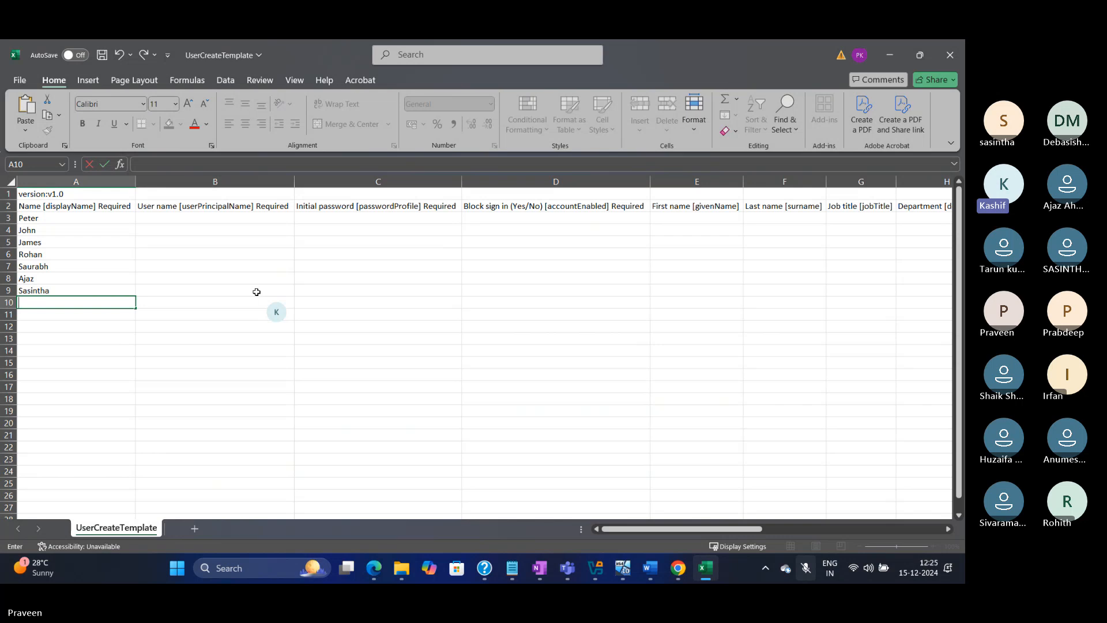
{"action": "type", "text": "Tarun"}
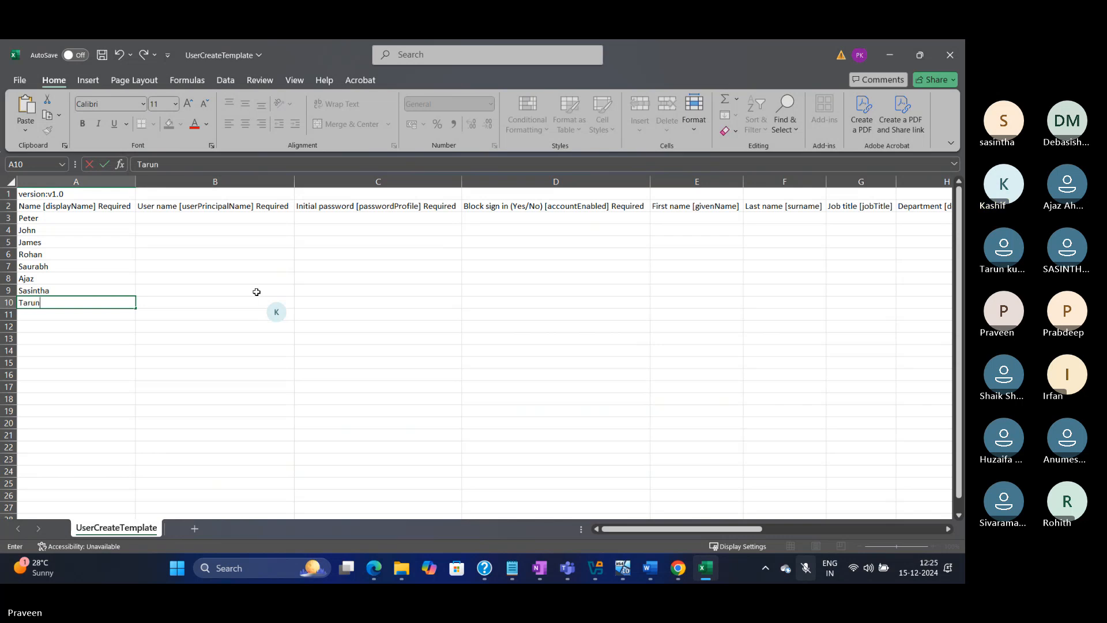
{"action": "key", "text": "Return"}
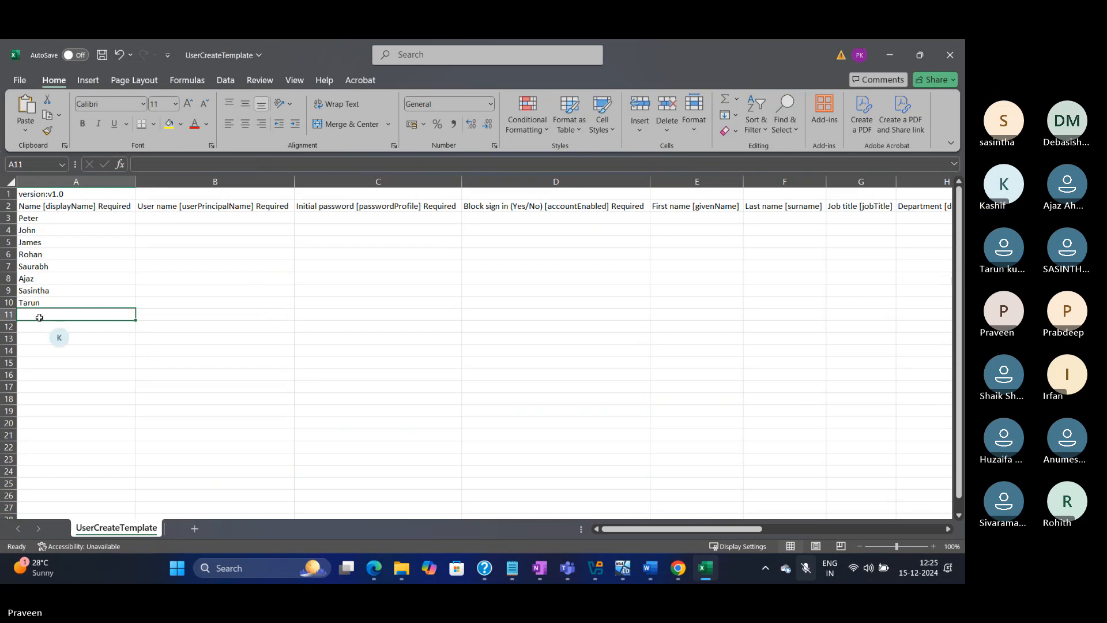
Add three users' display names to the Name column in cells A11 to A13.
{"action": "type", "text": "Huzaifa"}
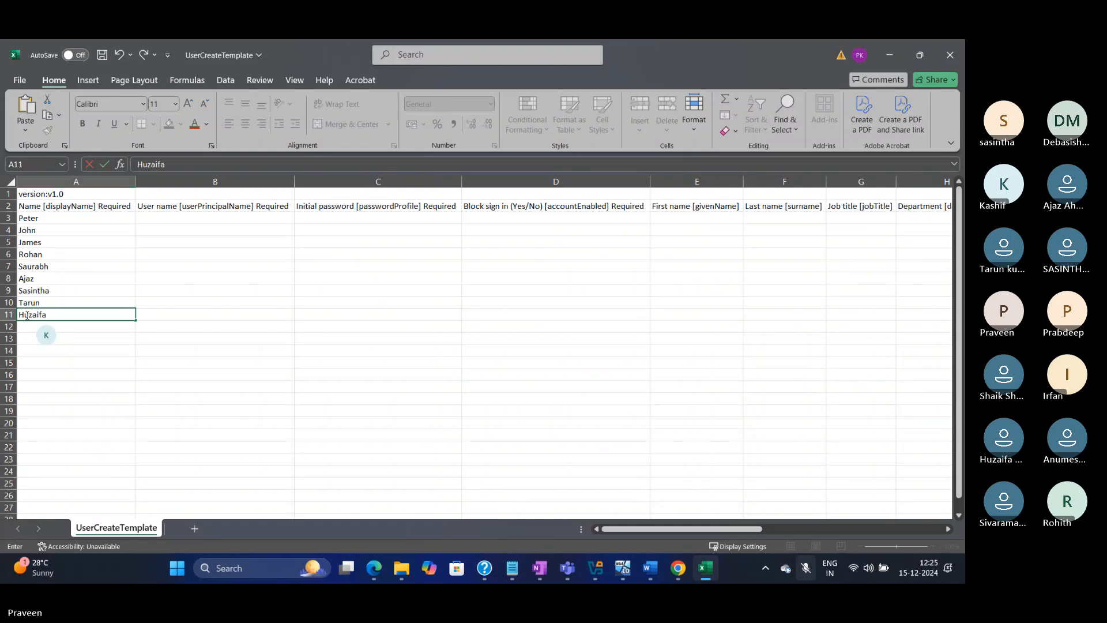
{"action": "key", "text": "Return"}
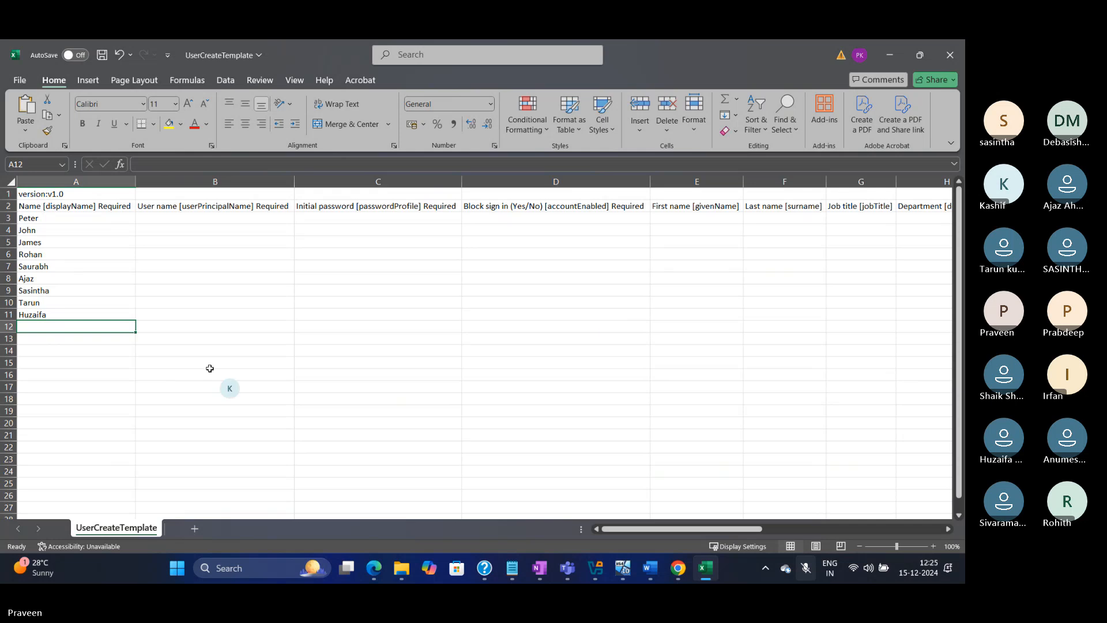
{"action": "left_click", "coordinate": [58, 339]}
{"action": "left_click", "coordinate": [49, 325]}
{"action": "type", "text": "P"}
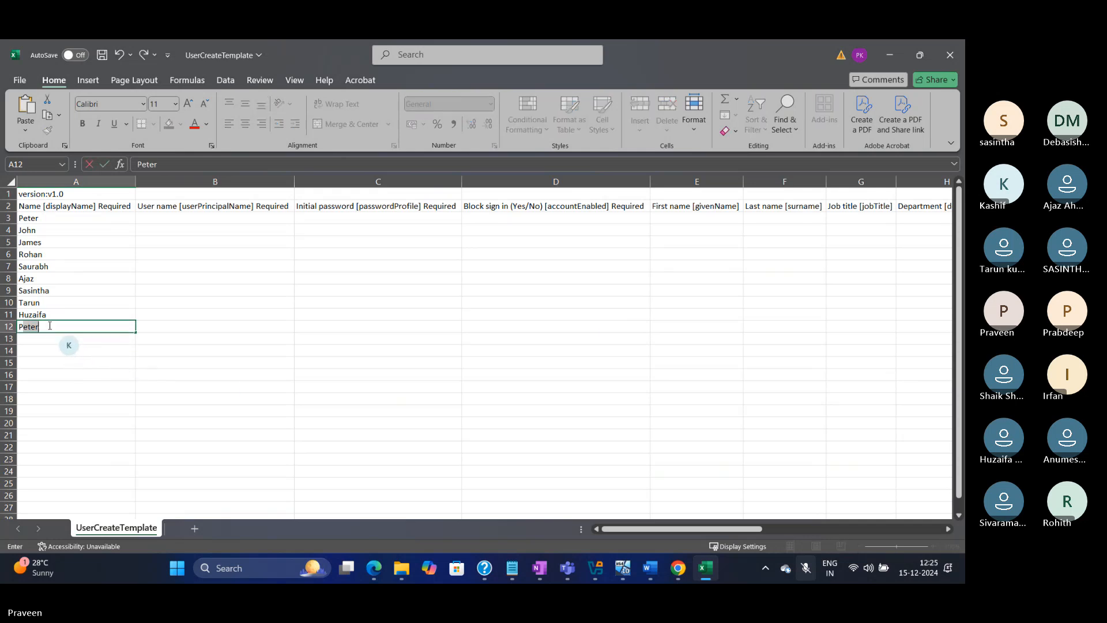
{"action": "type", "text": "radeep"}
{"action": "key", "text": "Return"}
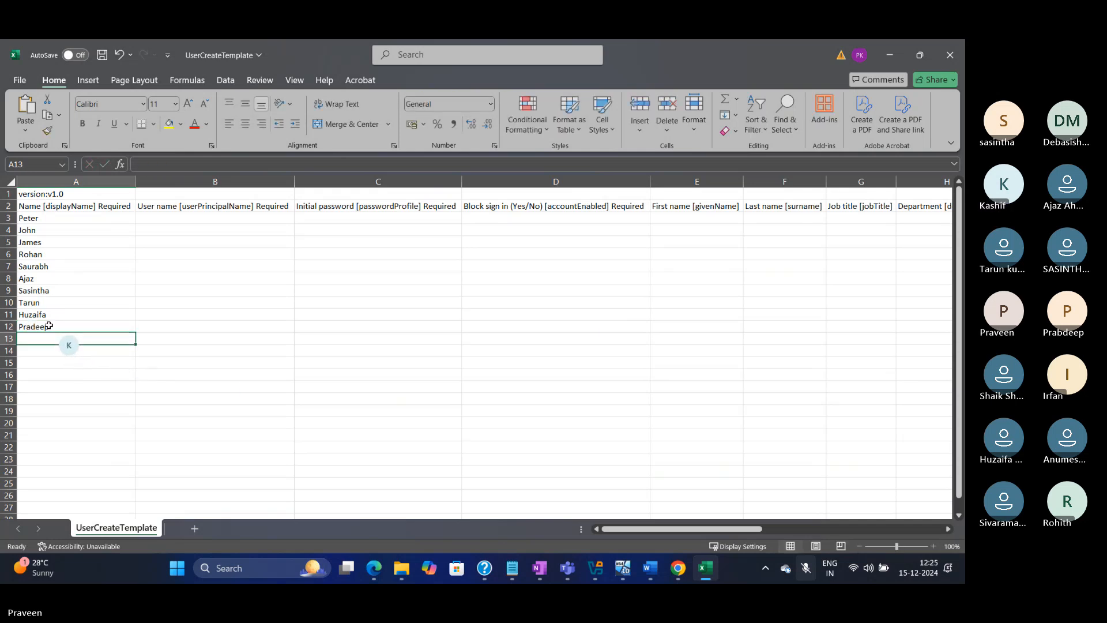
{"action": "type", "text": "Kashif"}
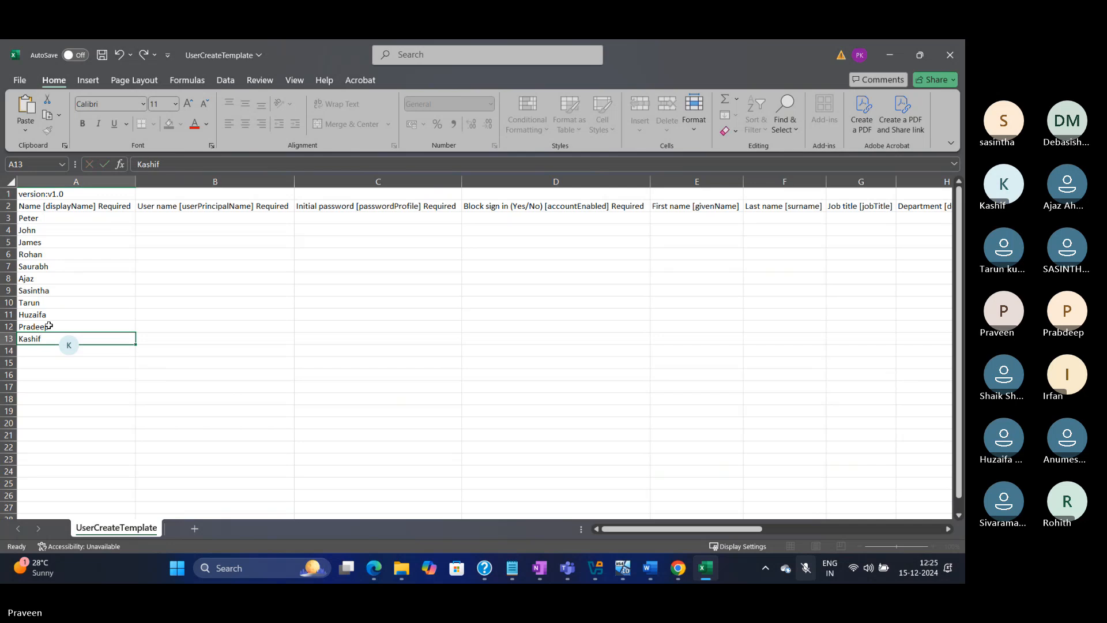
{"action": "key", "text": "Return"}
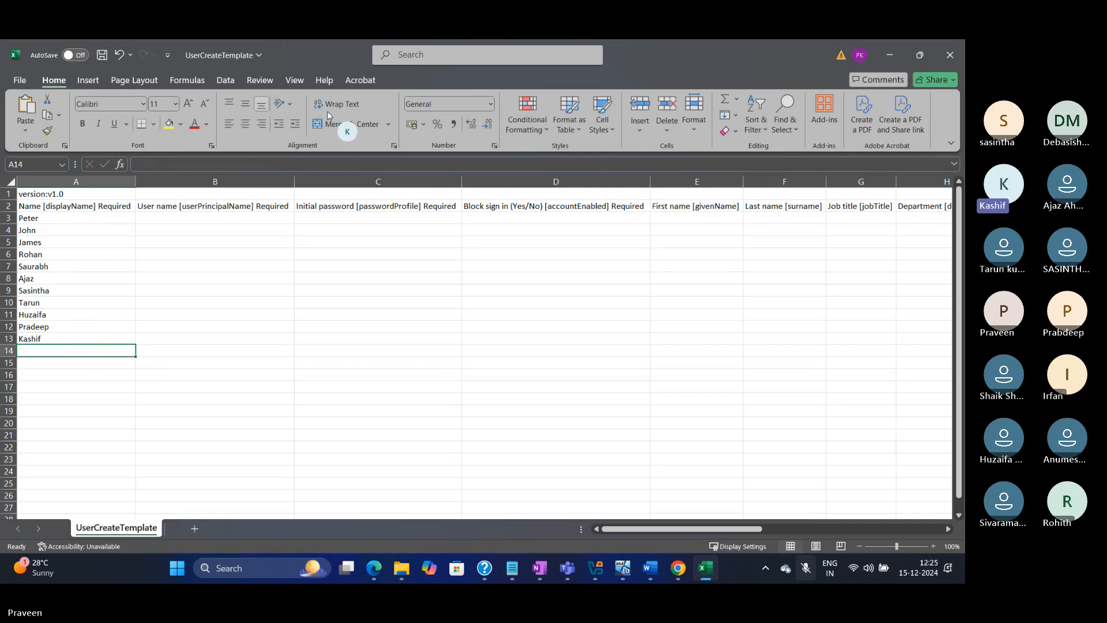
Enter the display names of two more users in cells A14 and A15 of the Name column.
{"action": "left_click", "coordinate": [78, 364]}
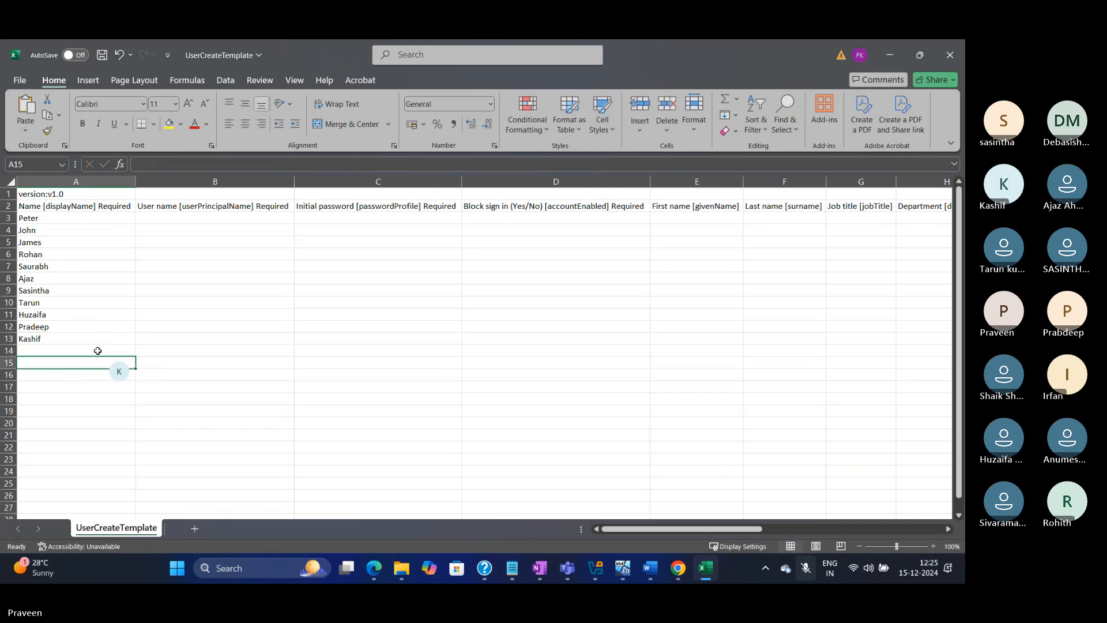
{"action": "left_click", "coordinate": [98, 350]}
{"action": "type", "text": "Deb"}
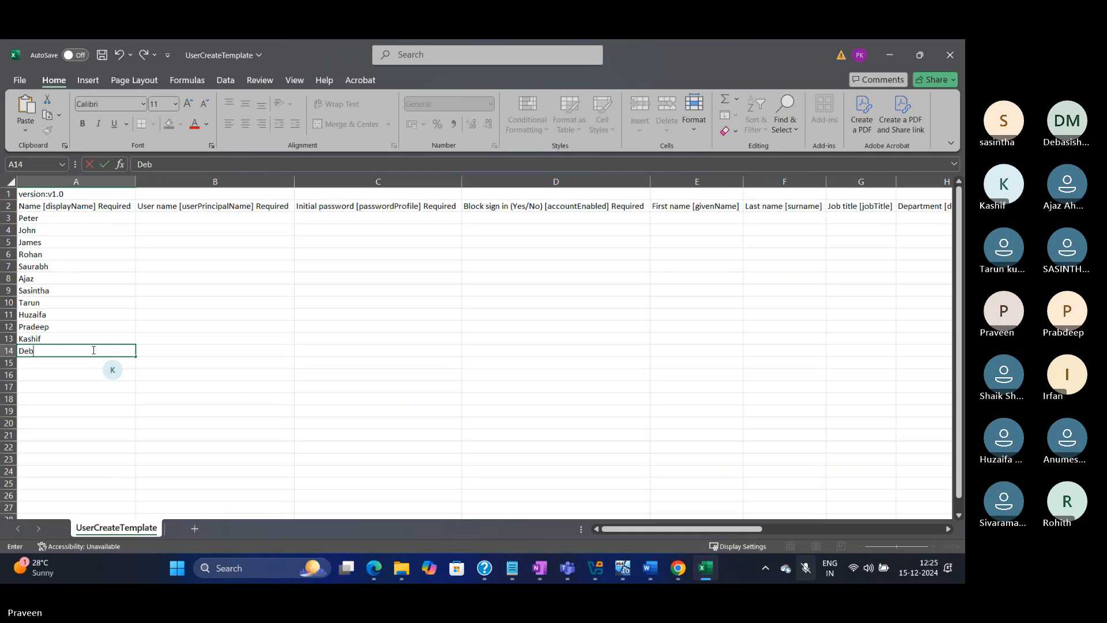
{"action": "type", "text": "assi"}
{"action": "type", "text": "sis"}
{"action": "key", "text": "Return"}
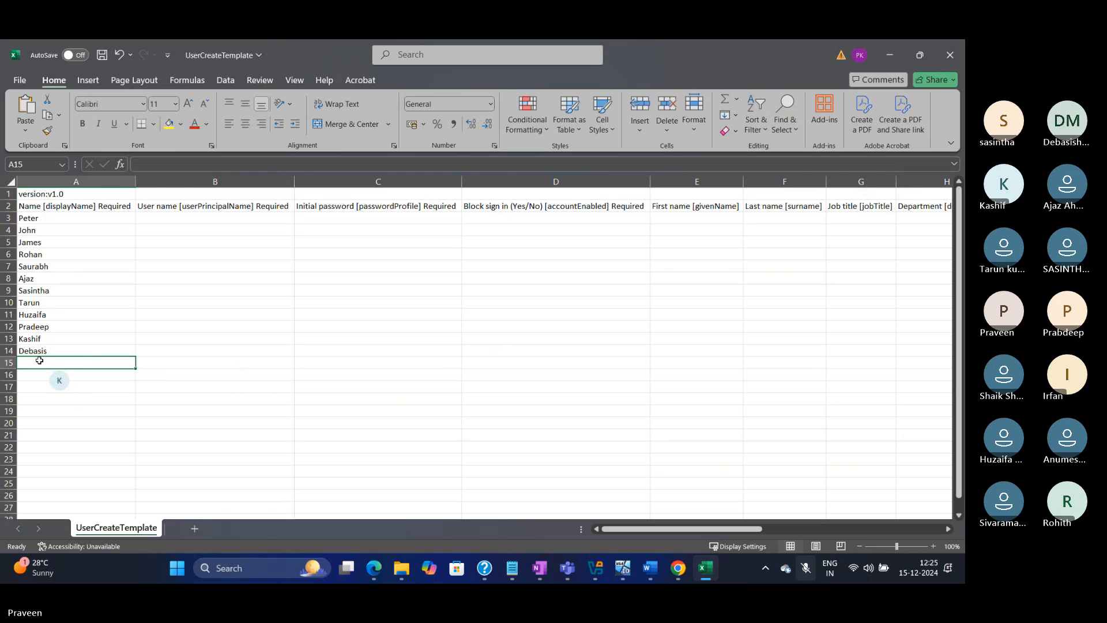
{"action": "type", "text": "Shabber"}
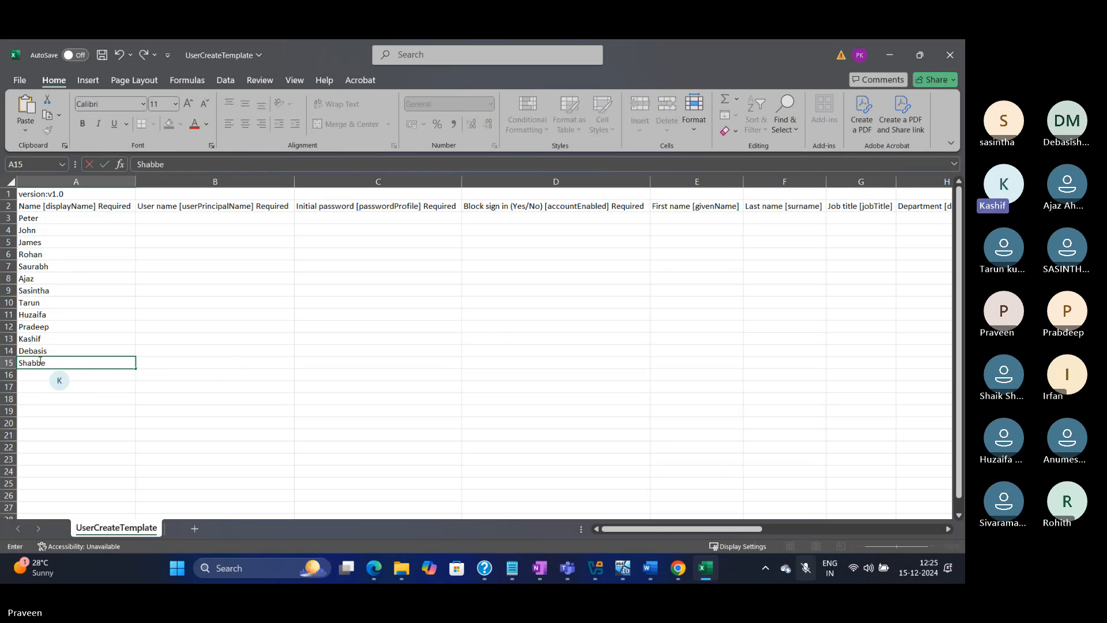
{"action": "key", "text": "Return"}
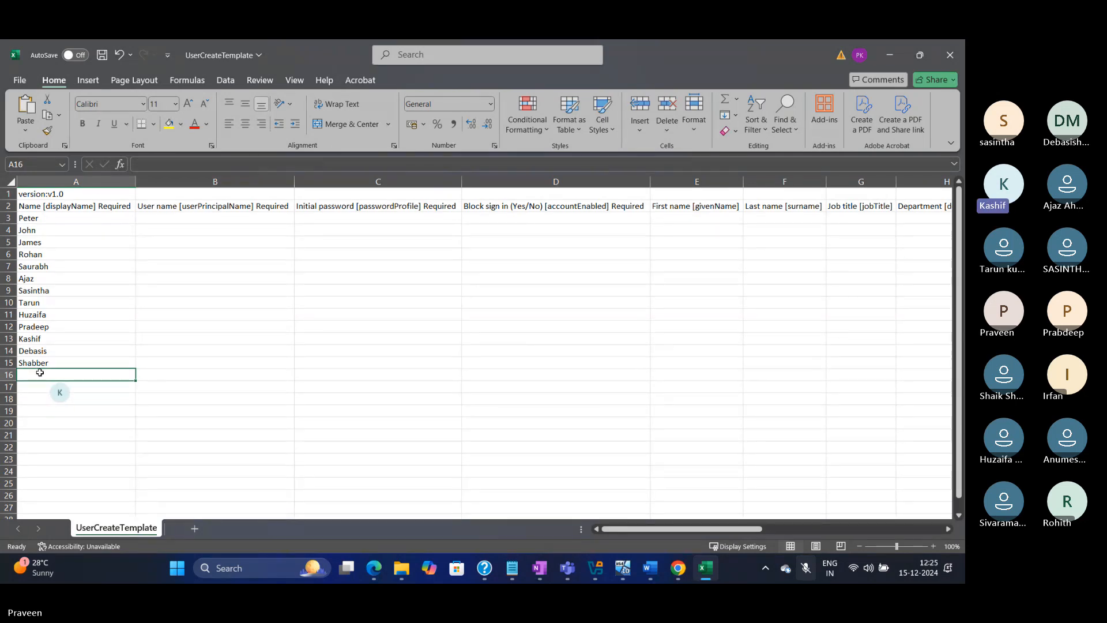
Add two further users' display names to the Name column in cells A16 and A17.
{"action": "type", "text": "Irfan"}
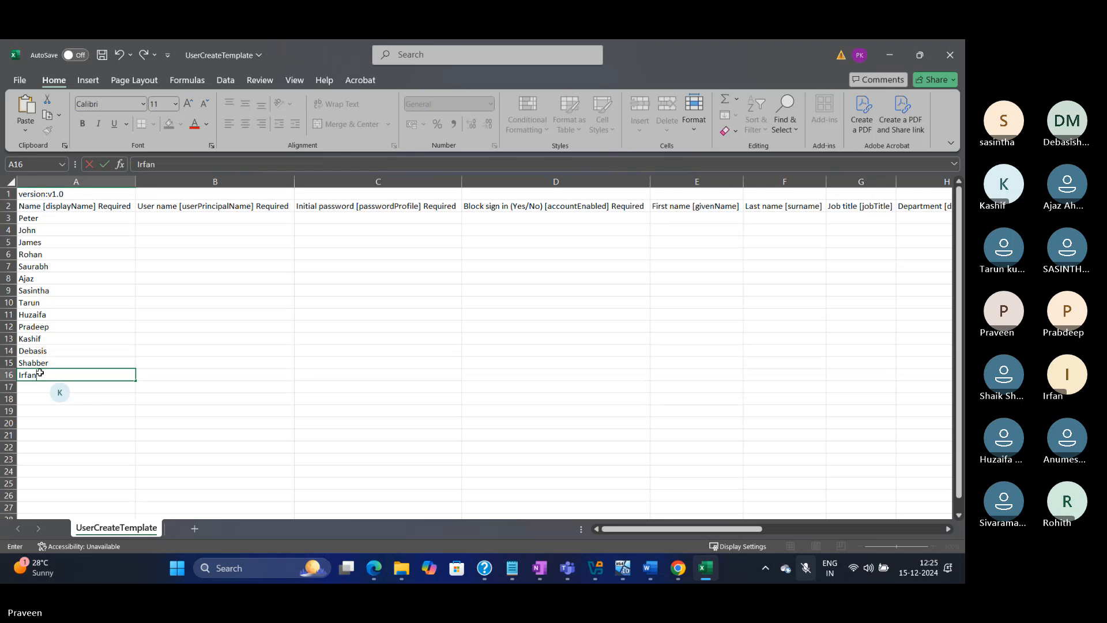
{"action": "key", "text": "Return"}
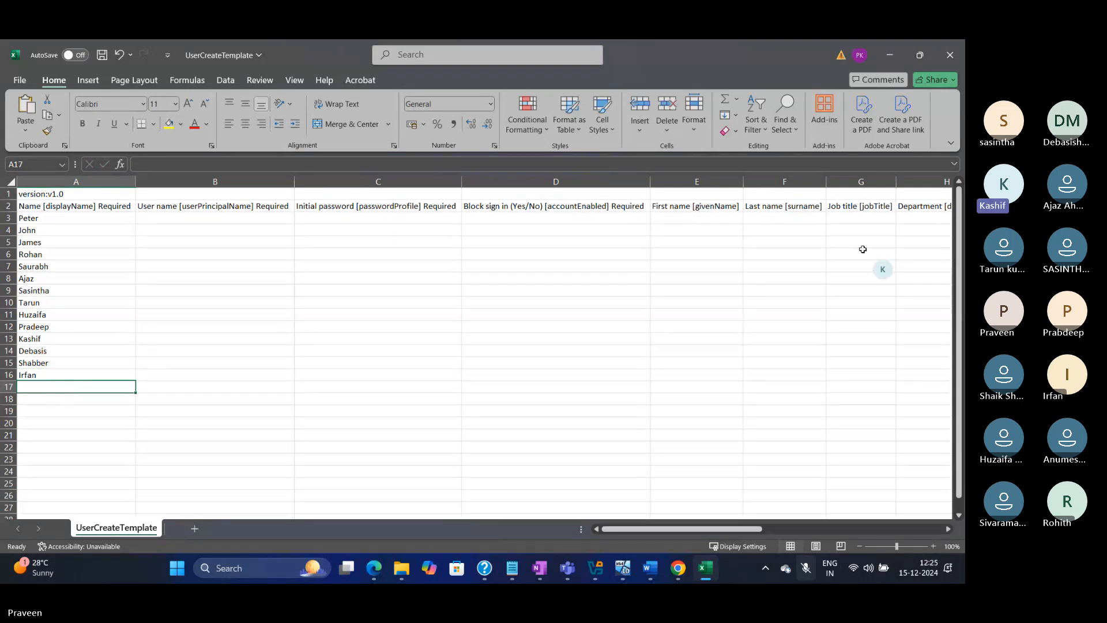
{"action": "type", "text": "Siv"}
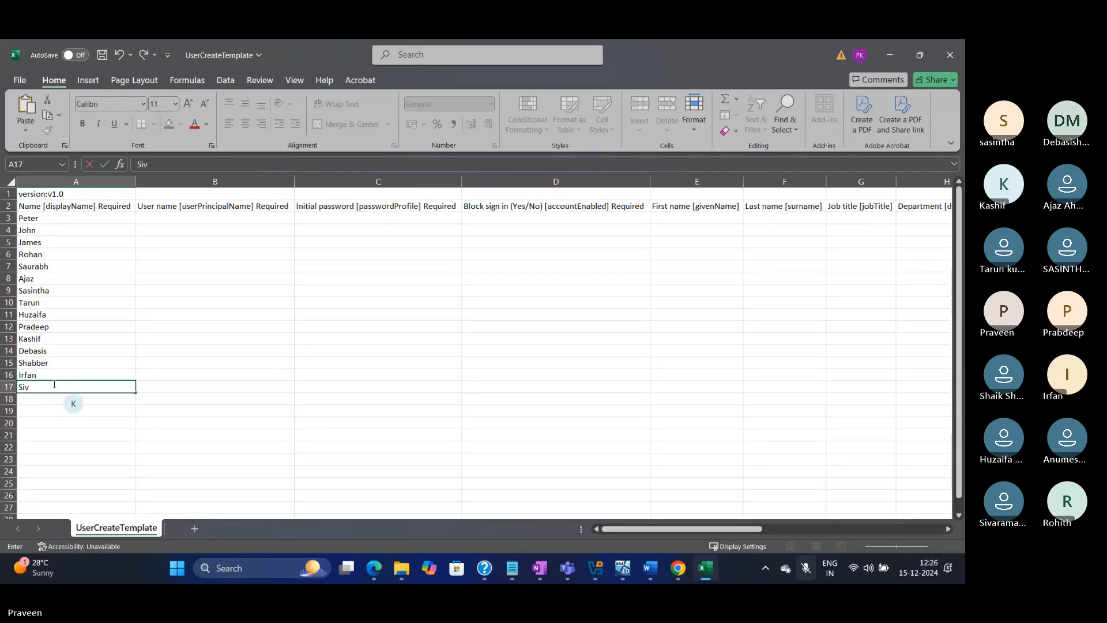
{"action": "type", "text": "araman"}
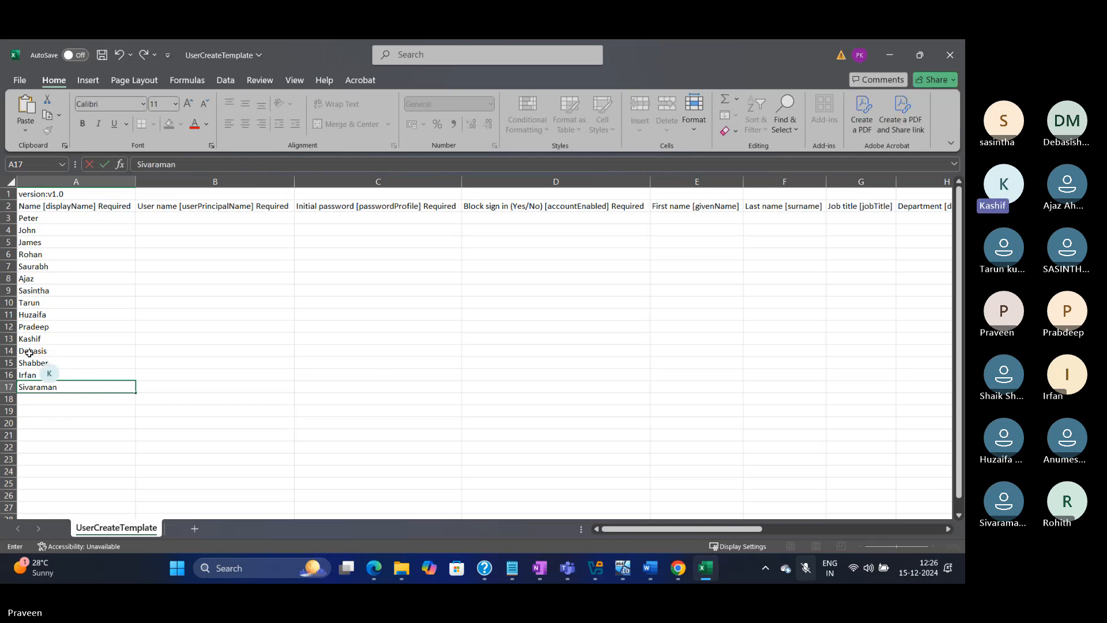
{"action": "key", "text": "Return"}
{"action": "left_click", "coordinate": [35, 392]}
{"action": "type", "text": "R"}
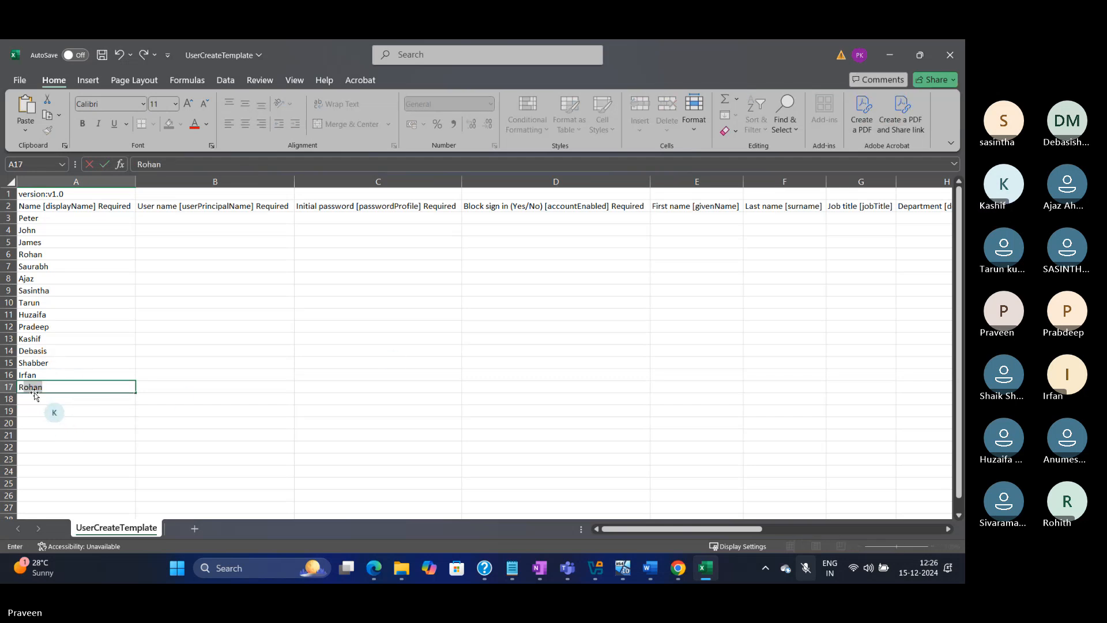
{"action": "key", "text": "BackSpace"}
{"action": "key", "text": "Return"}
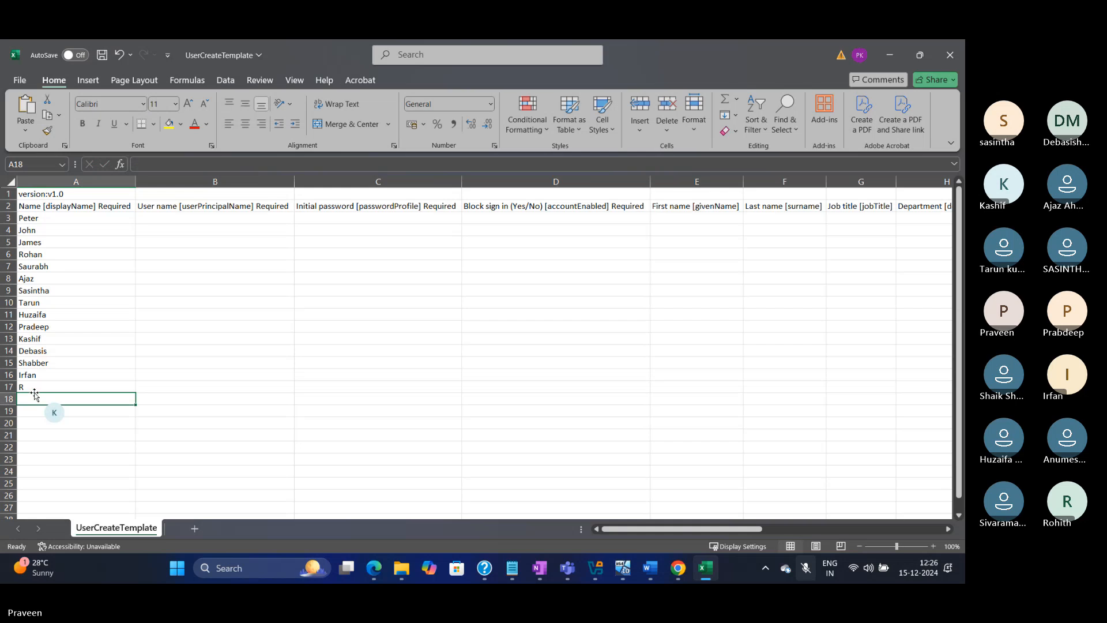
{"action": "key", "text": "ctrl+z"}
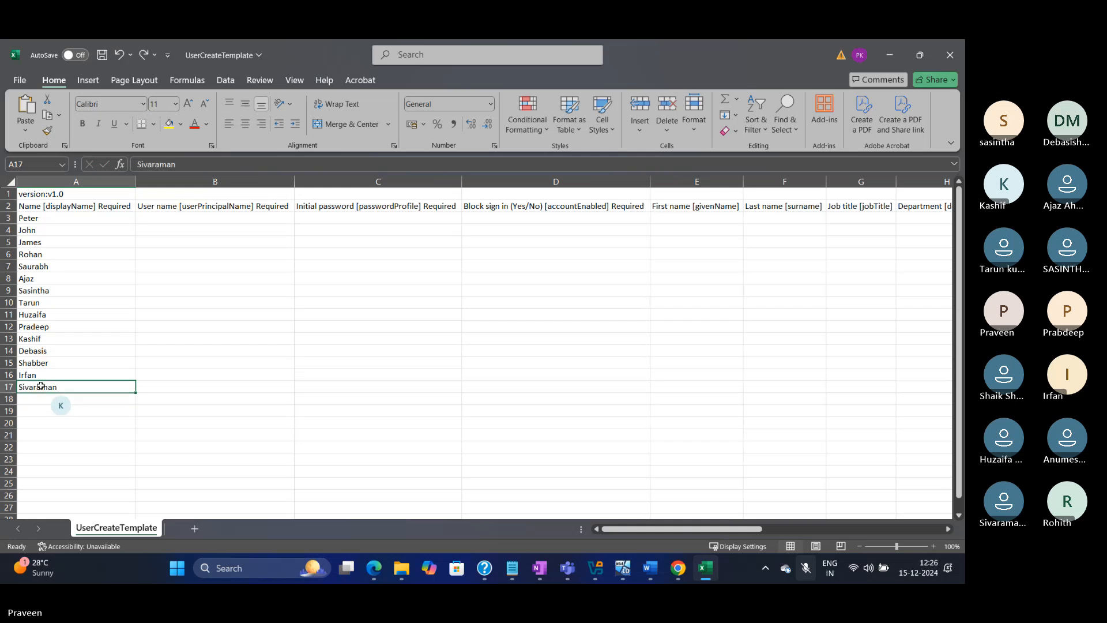
Enter the last user's display name in cell A18 of the Name column.
{"action": "left_click", "coordinate": [25, 398]}
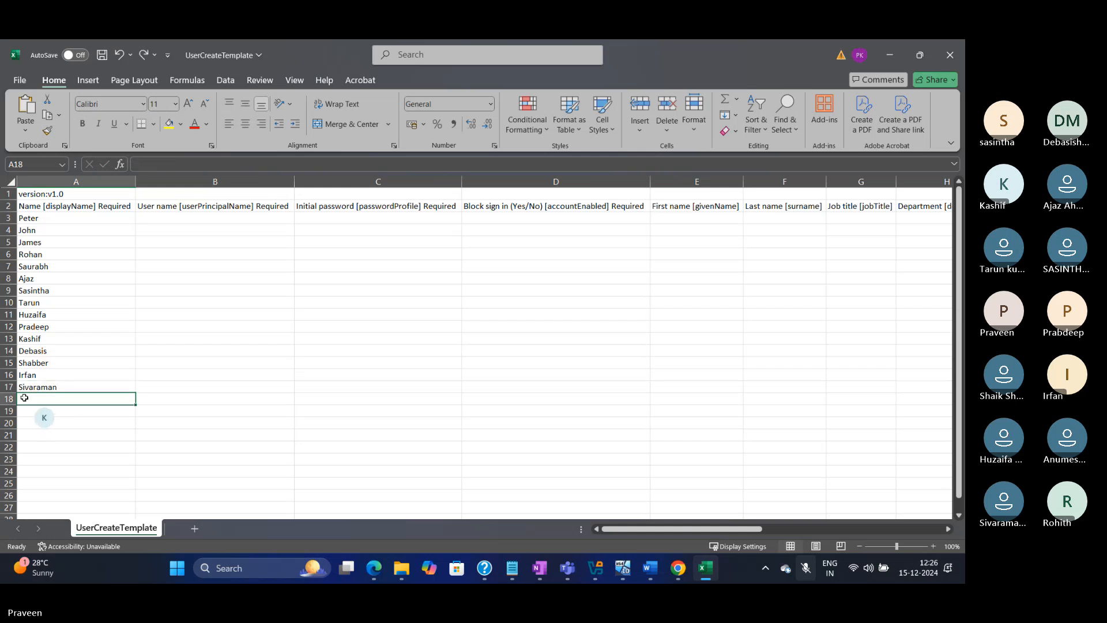
{"action": "type", "text": "Rohith"}
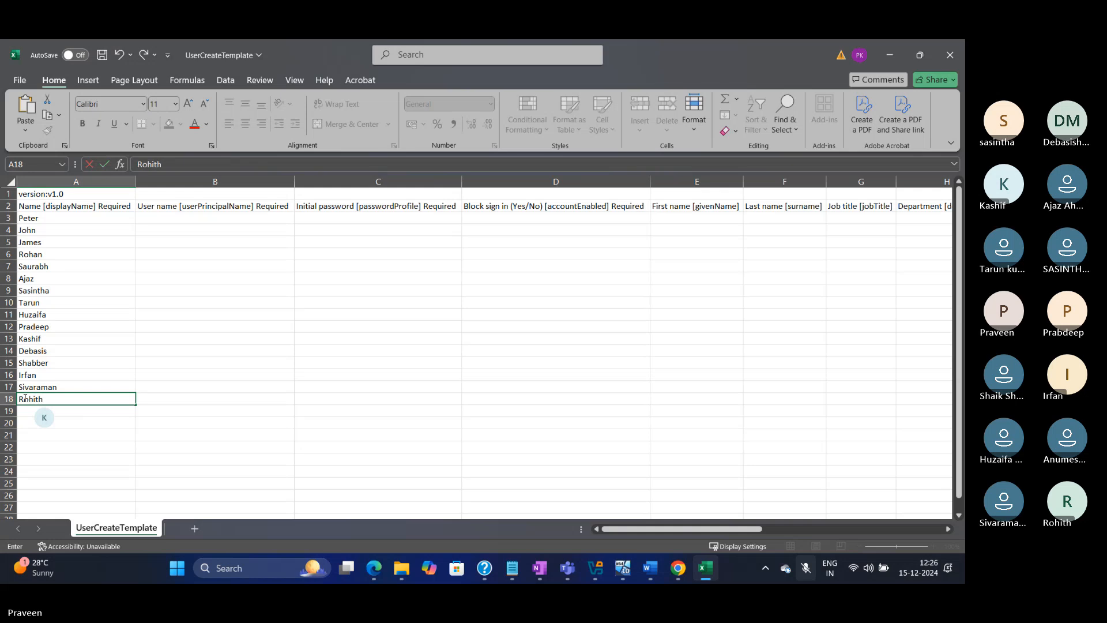
{"action": "key", "text": "Return"}
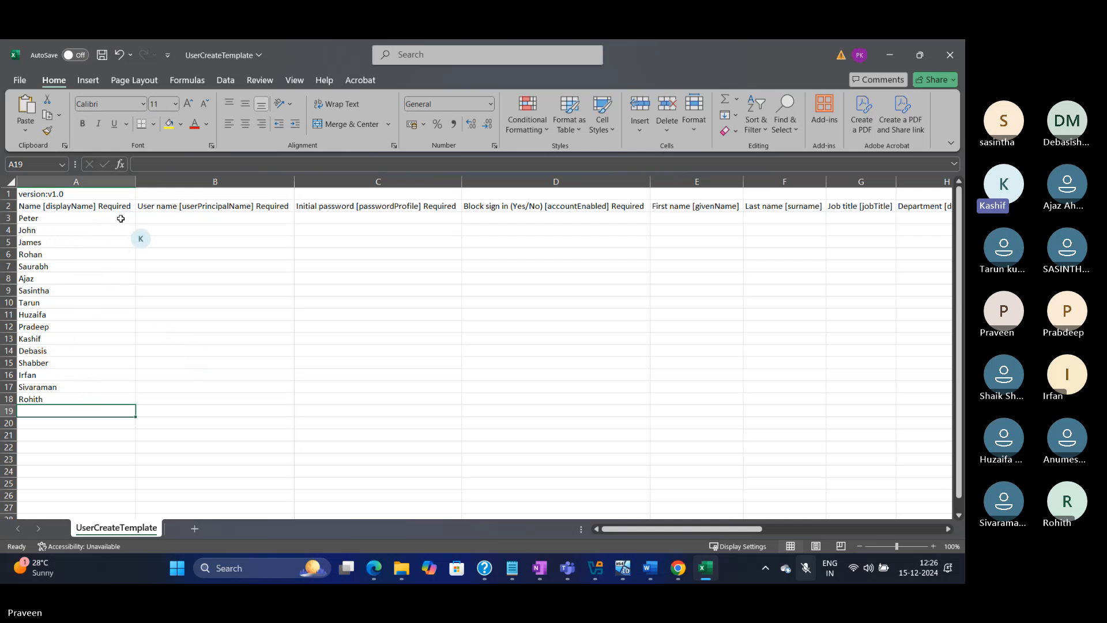
Copy all display names from cells A3 to A18 into the User name column starting at cell B3.
{"action": "left_click", "coordinate": [184, 215]}
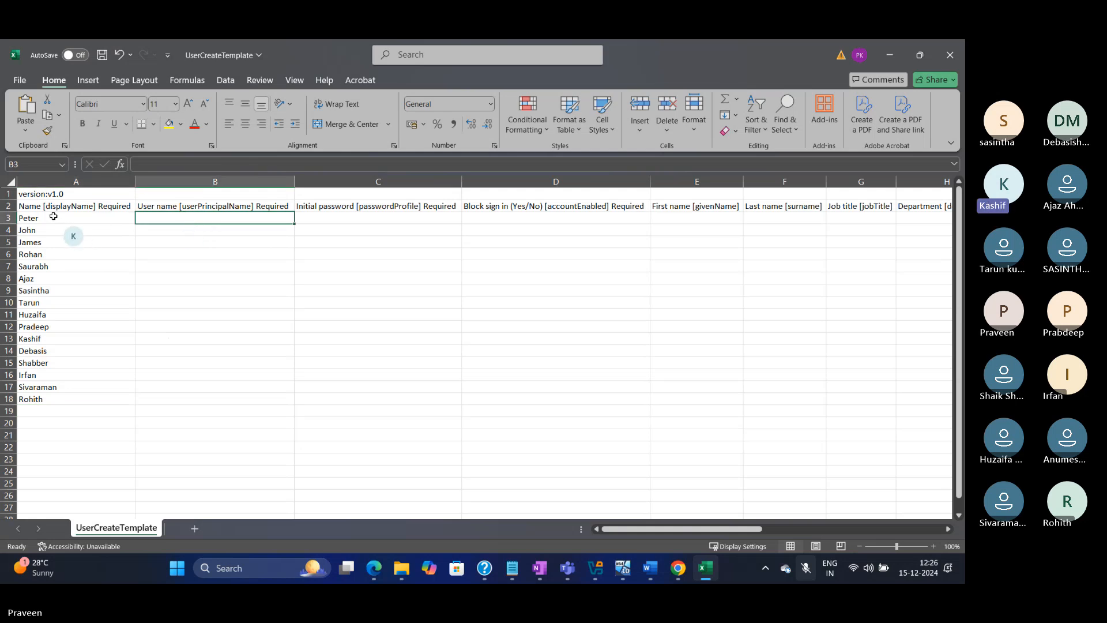
{"action": "left_click_drag", "start_coordinate": [53, 217], "coordinate": [51, 398]}
{"action": "key", "text": "ctrl+c"}
{"action": "key", "text": "ctrl+v"}
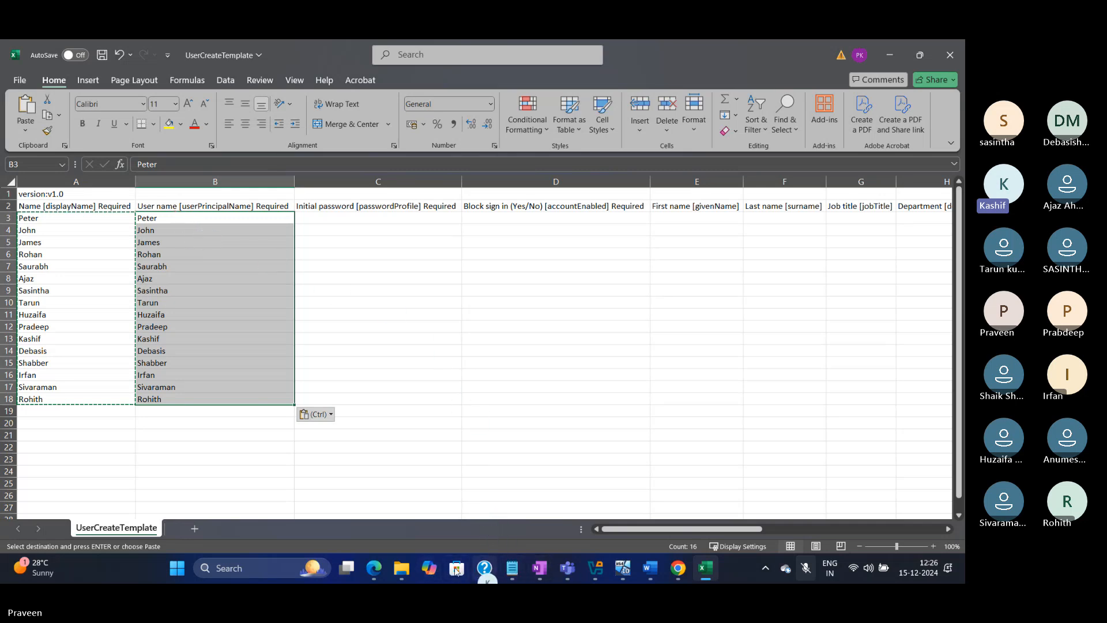
Switch to the Entra admin center in Chrome, close the bulk create pane and copy the hcl8929.onmicrosoft.com domain from the users' Identities column.
{"action": "mouse_move", "coordinate": [376, 573]}
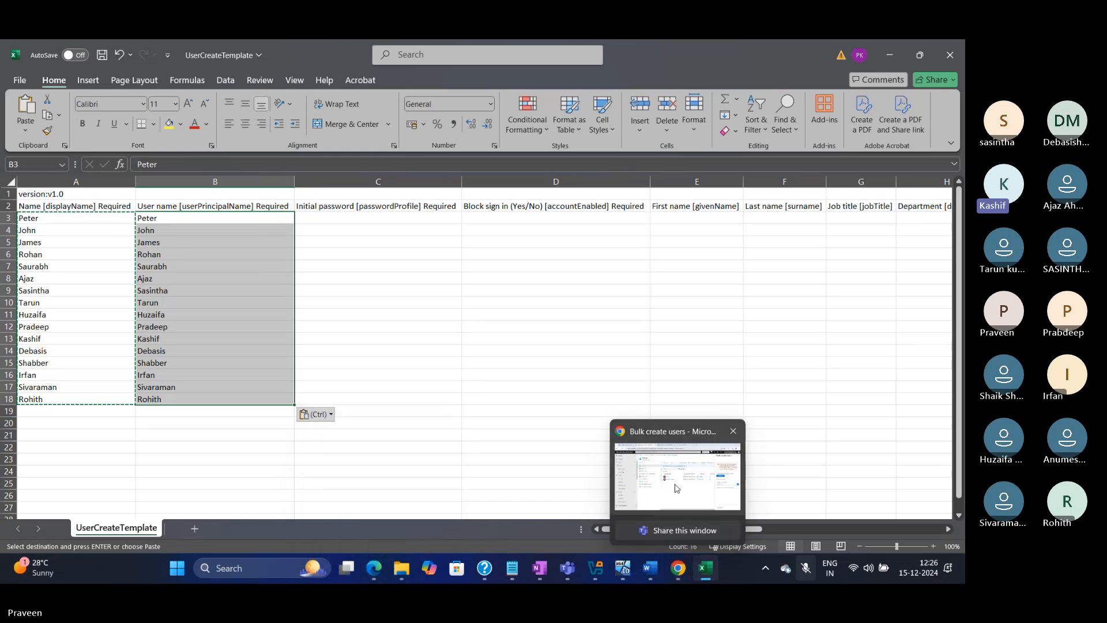
{"action": "left_click", "coordinate": [676, 570]}
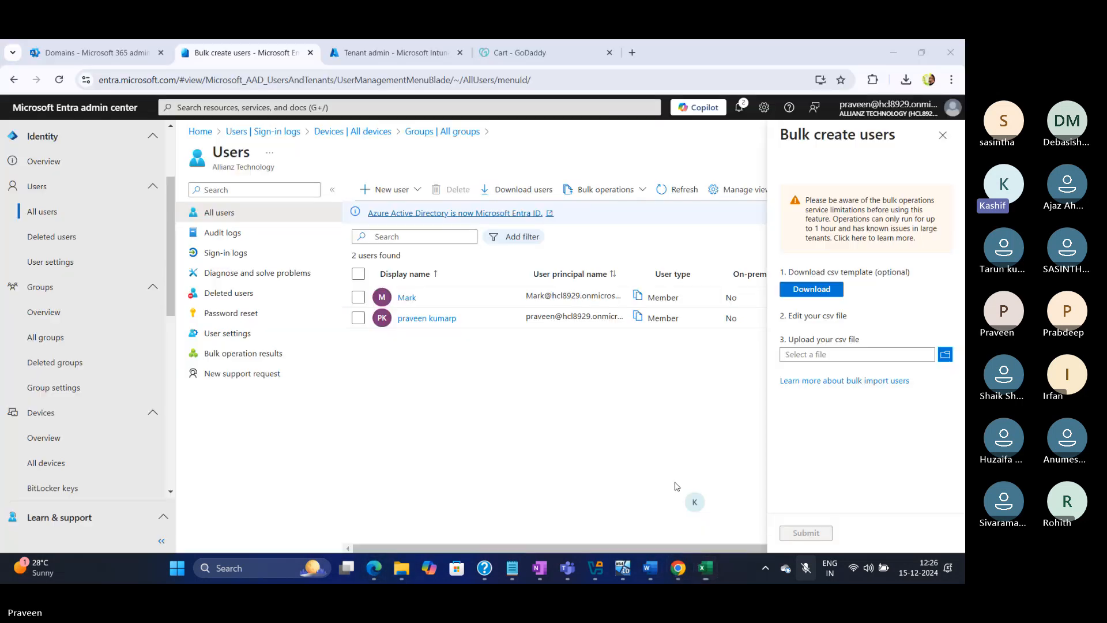
{"action": "left_click", "coordinate": [553, 298]}
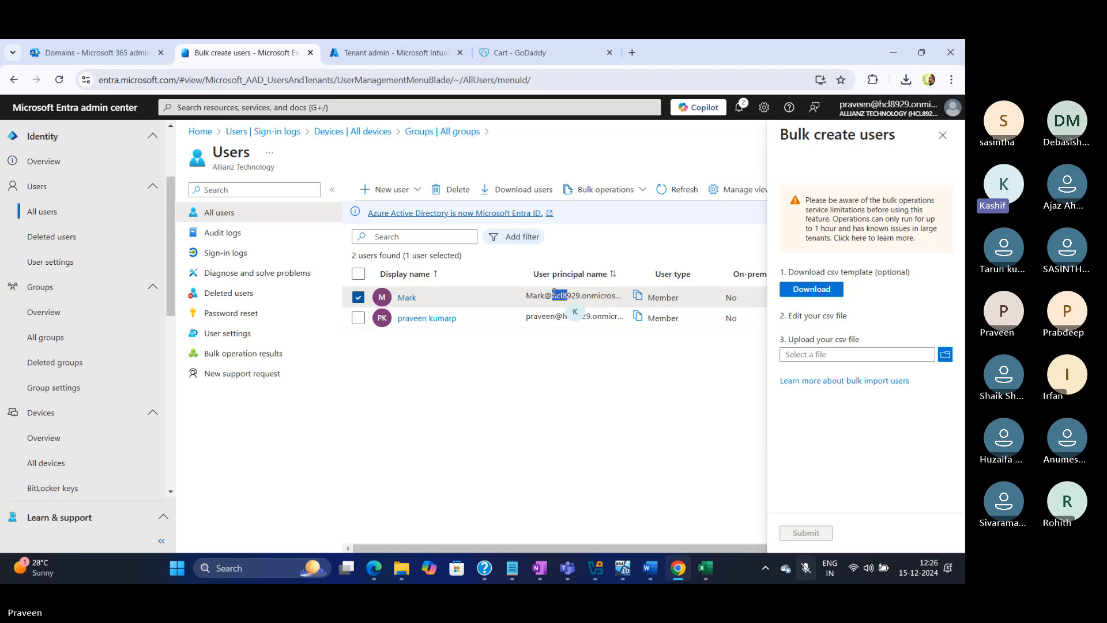
{"action": "left_click", "coordinate": [637, 295]}
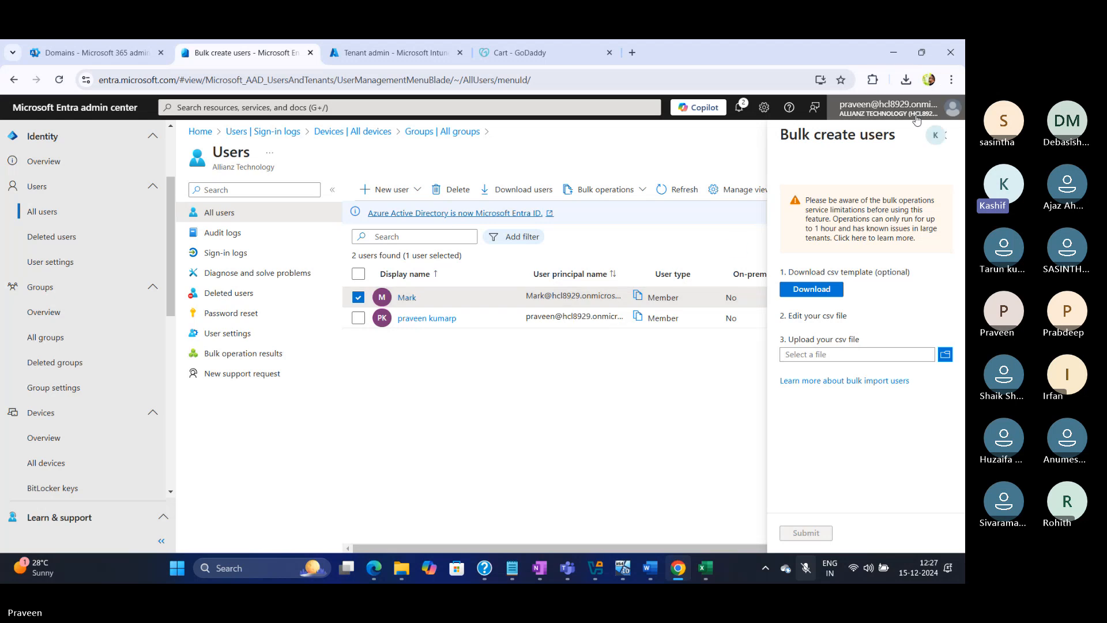
{"action": "left_click", "coordinate": [943, 136]}
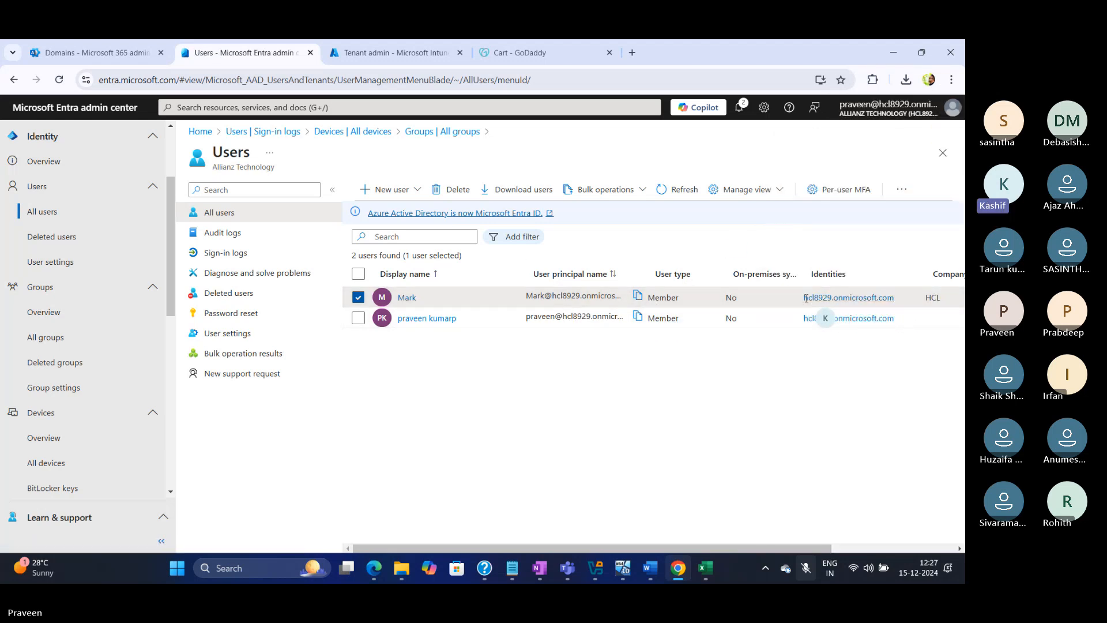
{"action": "left_click_drag", "start_coordinate": [806, 297], "coordinate": [898, 298]}
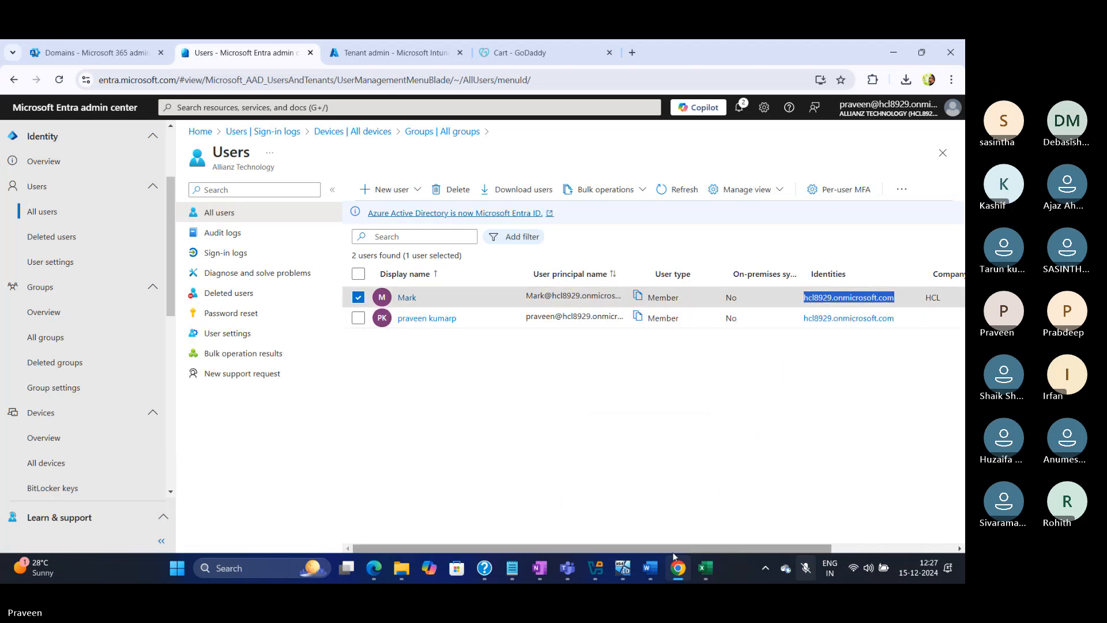
{"action": "mouse_move", "coordinate": [563, 572]}
{"action": "left_click", "coordinate": [513, 570]}
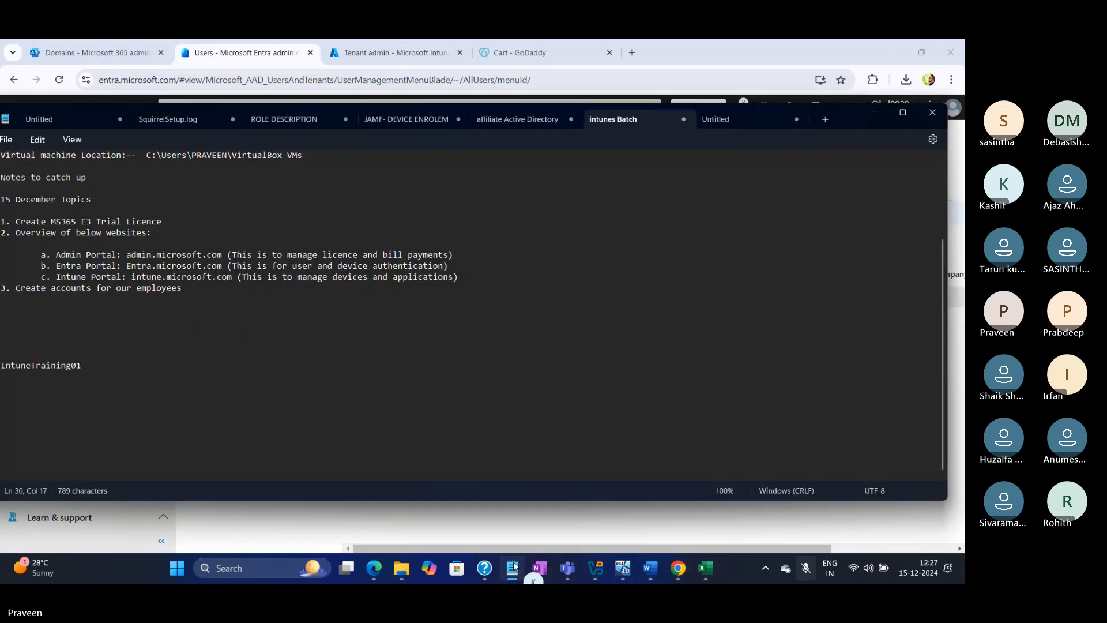
{"action": "key", "text": "Return"}
{"action": "key", "text": "Return"}
{"action": "key", "text": "Return"}
{"action": "key", "text": "Return"}
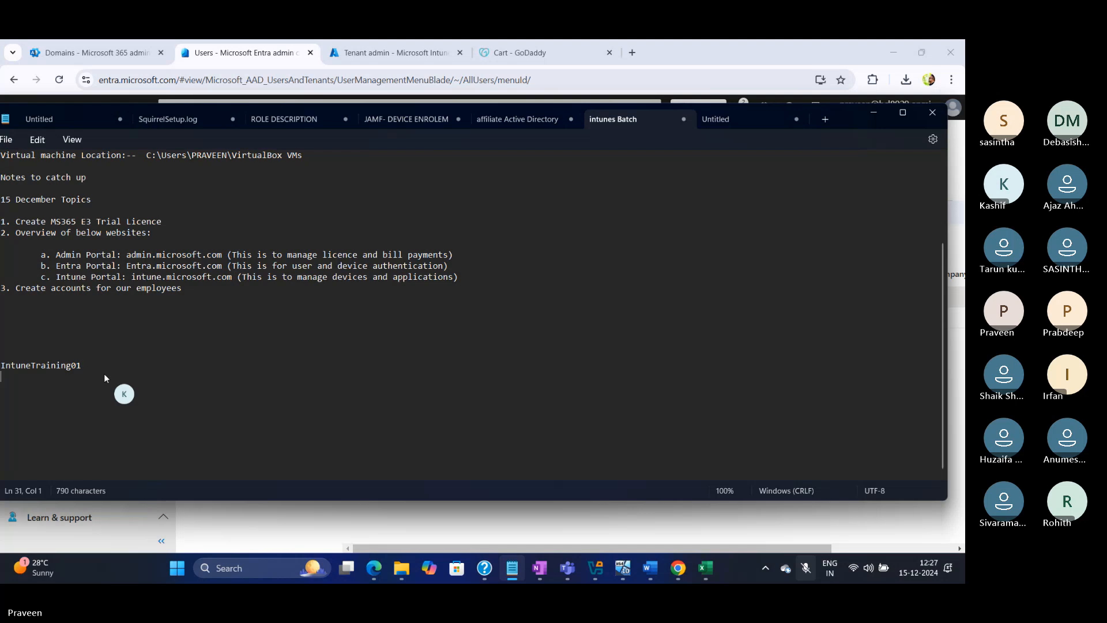
{"action": "key", "text": "ctrl+v"}
{"action": "left_click", "coordinate": [16, 409]}
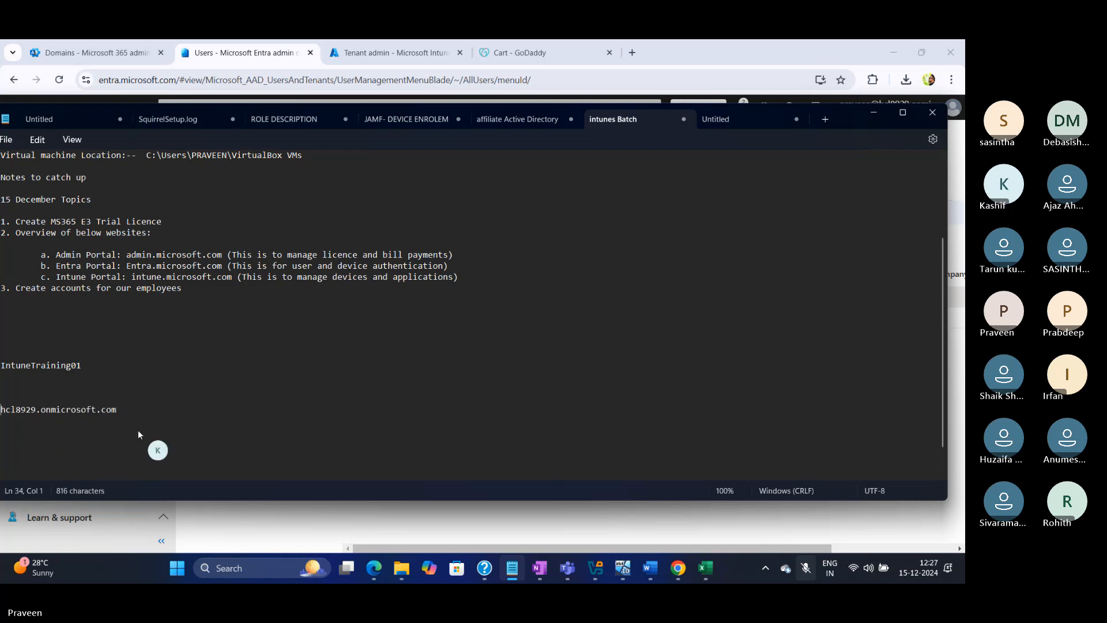
{"action": "type", "text": "@"}
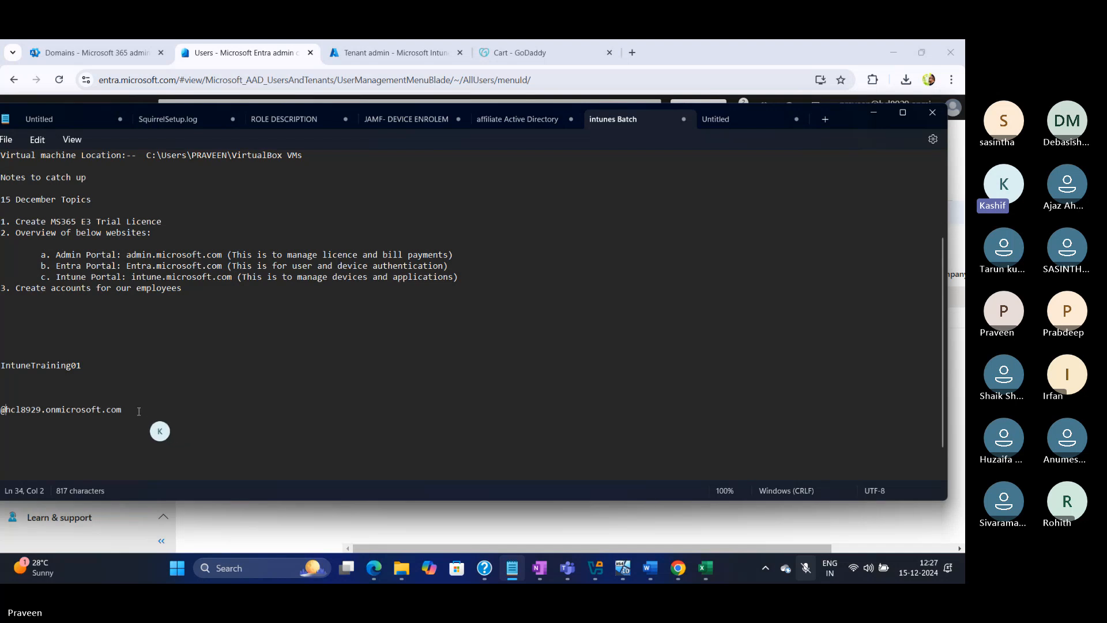
{"action": "left_click_drag", "start_coordinate": [131, 410], "coordinate": [619, 533]}
{"action": "left_click", "coordinate": [703, 573]}
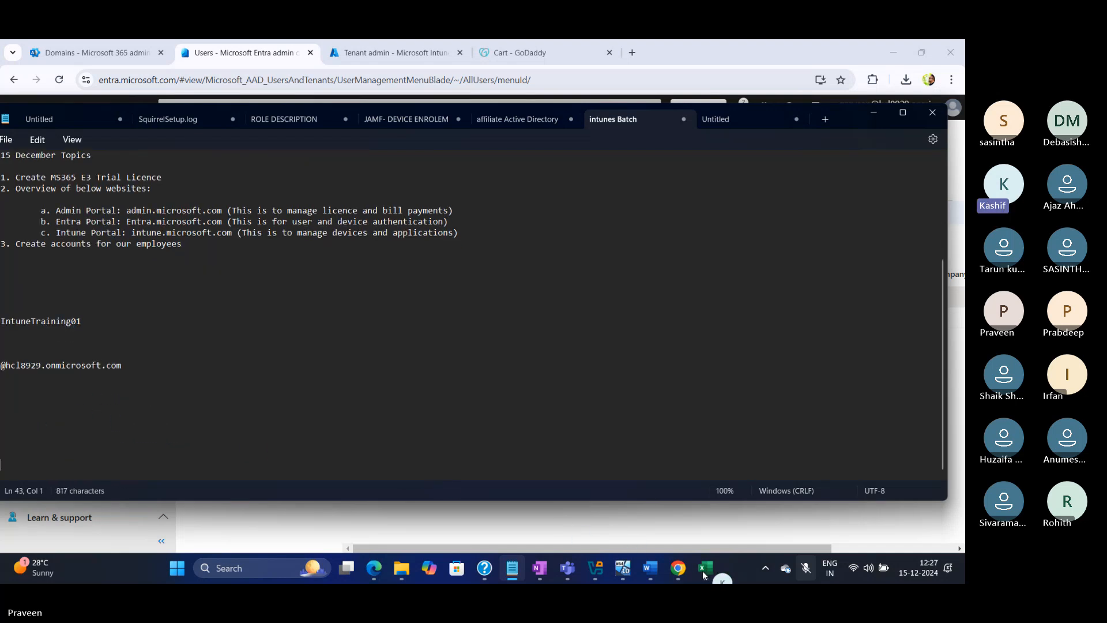
{"action": "triple_click", "coordinate": [101, 367]}
{"action": "key", "text": "ctrl+c"}
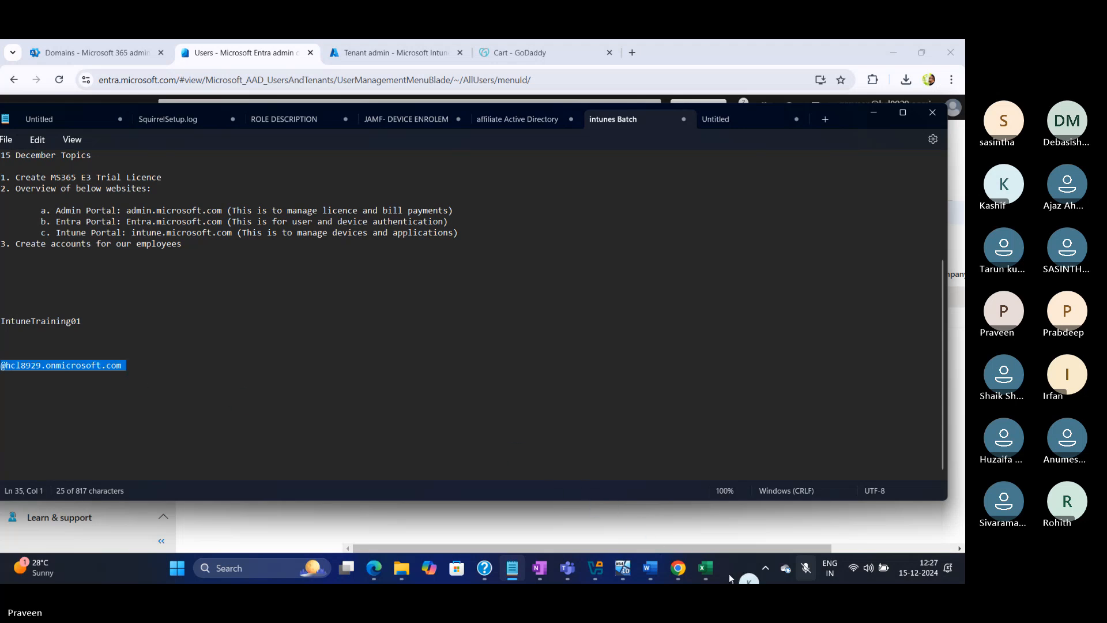
{"action": "left_click", "coordinate": [708, 570]}
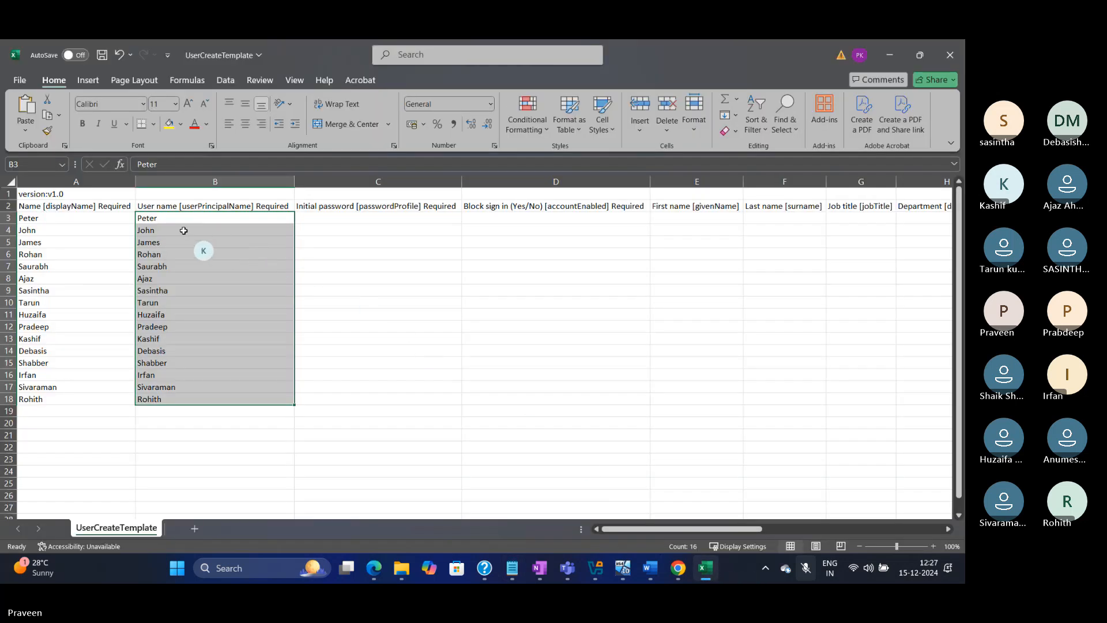
{"action": "left_click", "coordinate": [172, 218]}
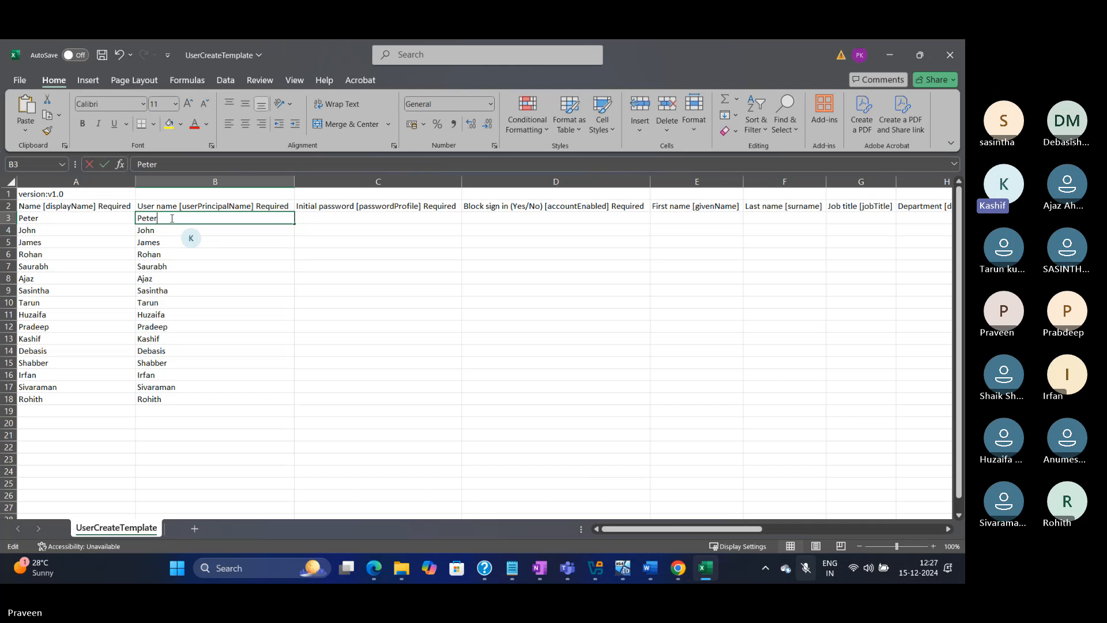
{"action": "key", "text": "ctrl+v"}
{"action": "key", "text": "Return"}
{"action": "double_click", "coordinate": [164, 229]}
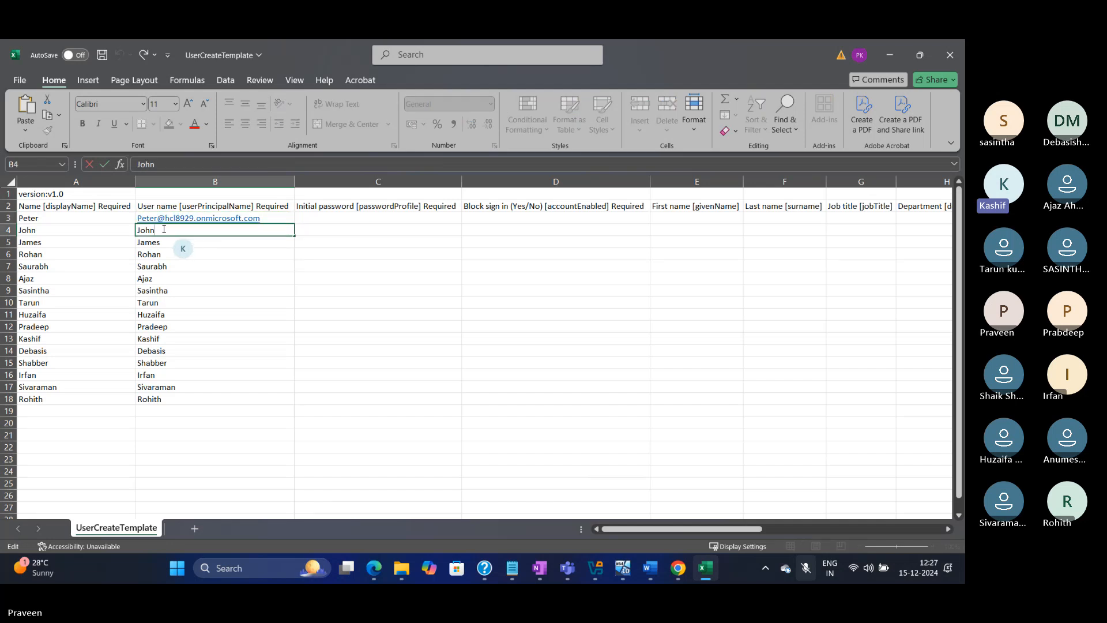
{"action": "key", "text": "ctrl+v"}
{"action": "key", "text": "Return"}
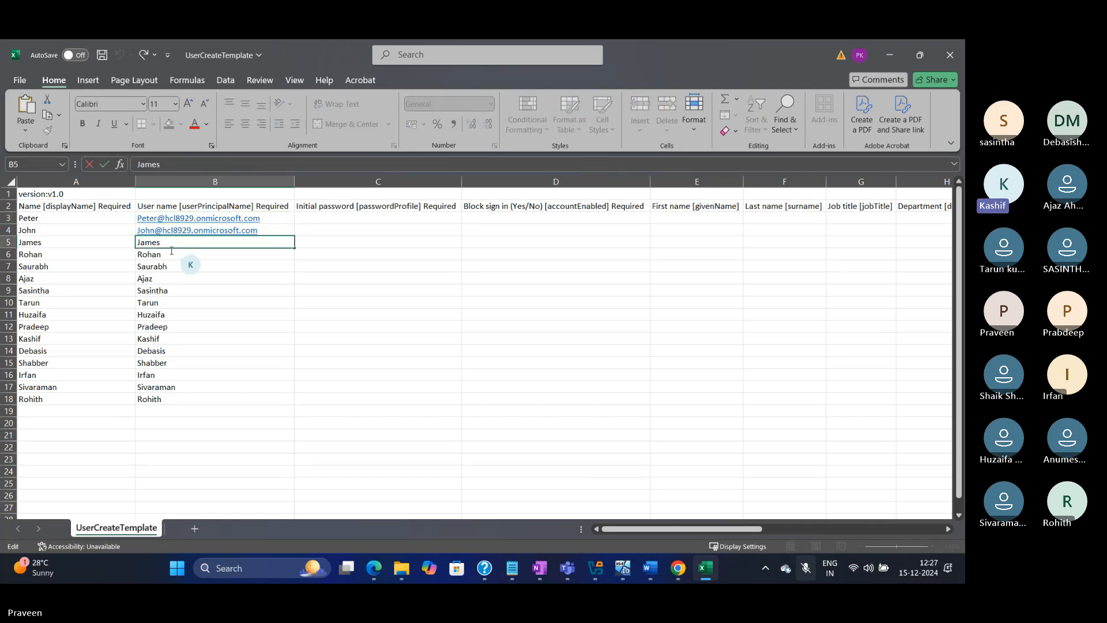
{"action": "key", "text": "ctrl+v"}
{"action": "key", "text": "Return"}
{"action": "double_click", "coordinate": [172, 254]}
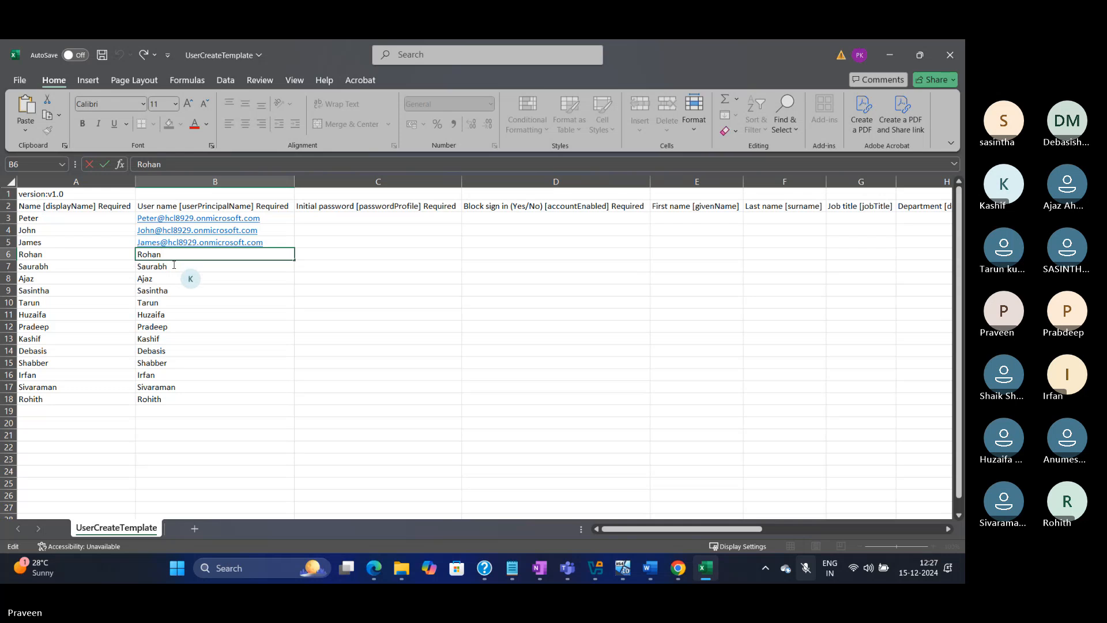
{"action": "key", "text": "ctrl+v"}
{"action": "key", "text": "Return"}
{"action": "double_click", "coordinate": [183, 266]}
{"action": "key", "text": "ctrl+v"}
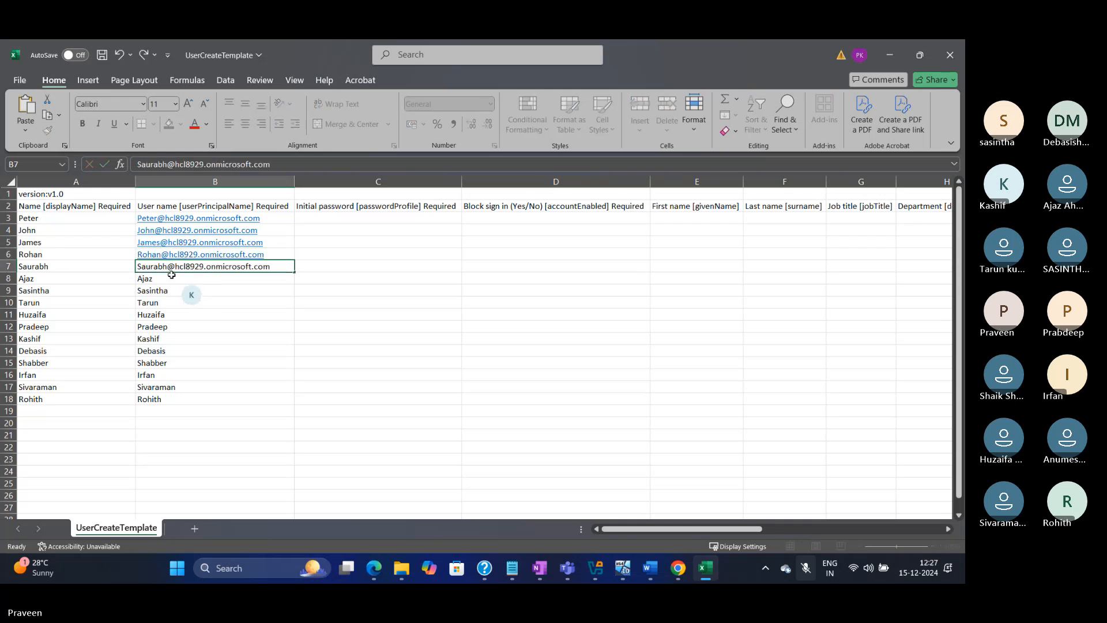
{"action": "key", "text": "Return"}
{"action": "double_click", "coordinate": [173, 277]}
{"action": "key", "text": "ctrl+v"}
{"action": "key", "text": "Return"}
{"action": "double_click", "coordinate": [178, 291]}
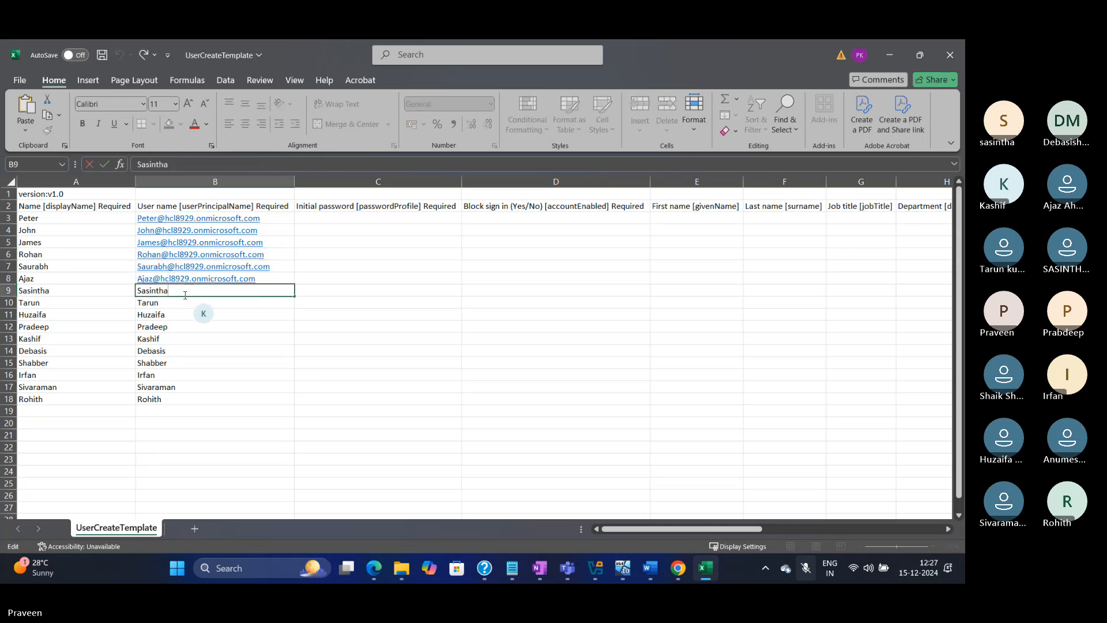
{"action": "type", "text": "@hcl8929.onmicrosoft.com"}
{"action": "key", "text": "Return"}
{"action": "double_click", "coordinate": [174, 303]}
{"action": "type", "text": "@hcl8929.onmicrosoft.com"}
{"action": "key", "text": "Return"}
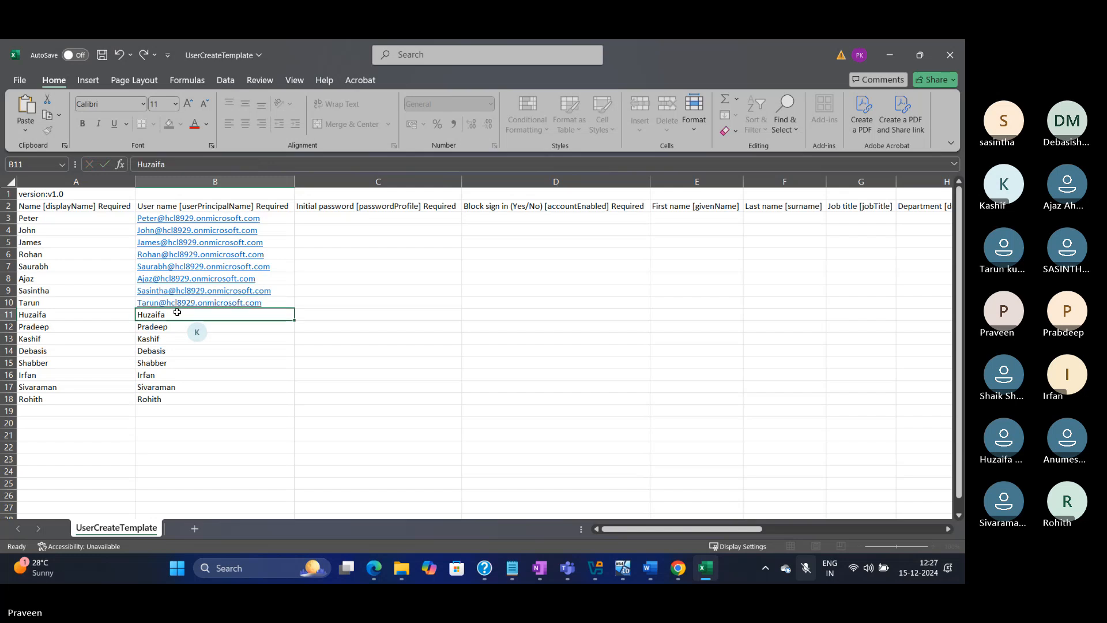
{"action": "double_click", "coordinate": [178, 313]}
{"action": "type", "text": "@hcl8929.onmicrosoft.com"}
{"action": "key", "text": "Return"}
{"action": "double_click", "coordinate": [179, 327]}
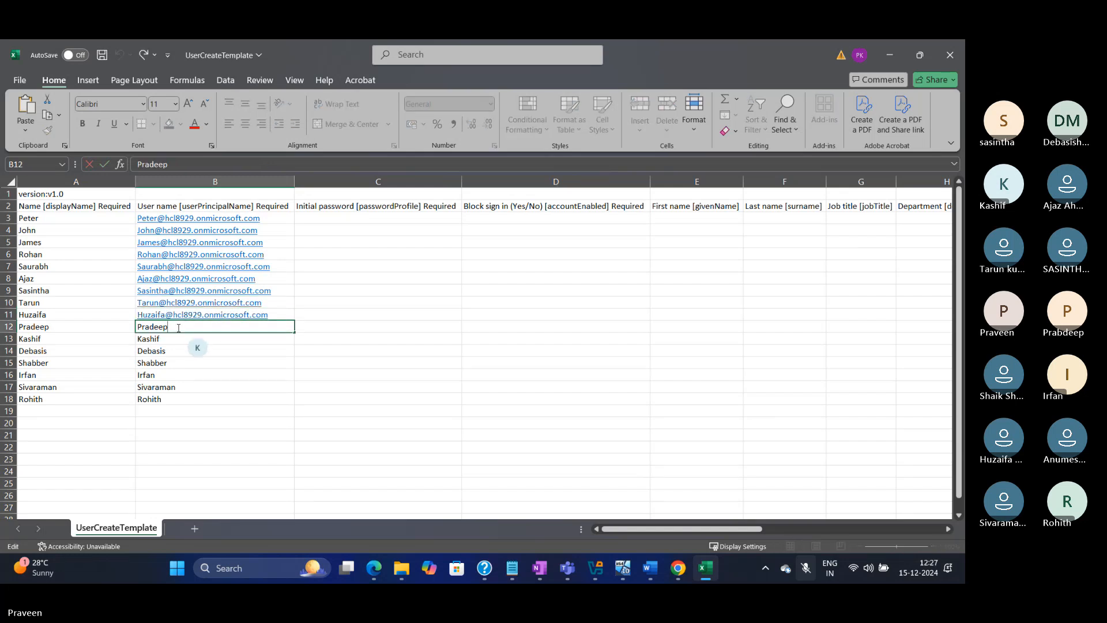
{"action": "type", "text": "@hcl8929.onmicrosoft.com"}
{"action": "key", "text": "Return"}
{"action": "double_click", "coordinate": [178, 339]}
{"action": "type", "text": "@hcl8929.onmicrosoft.com"}
{"action": "key", "text": "Return"}
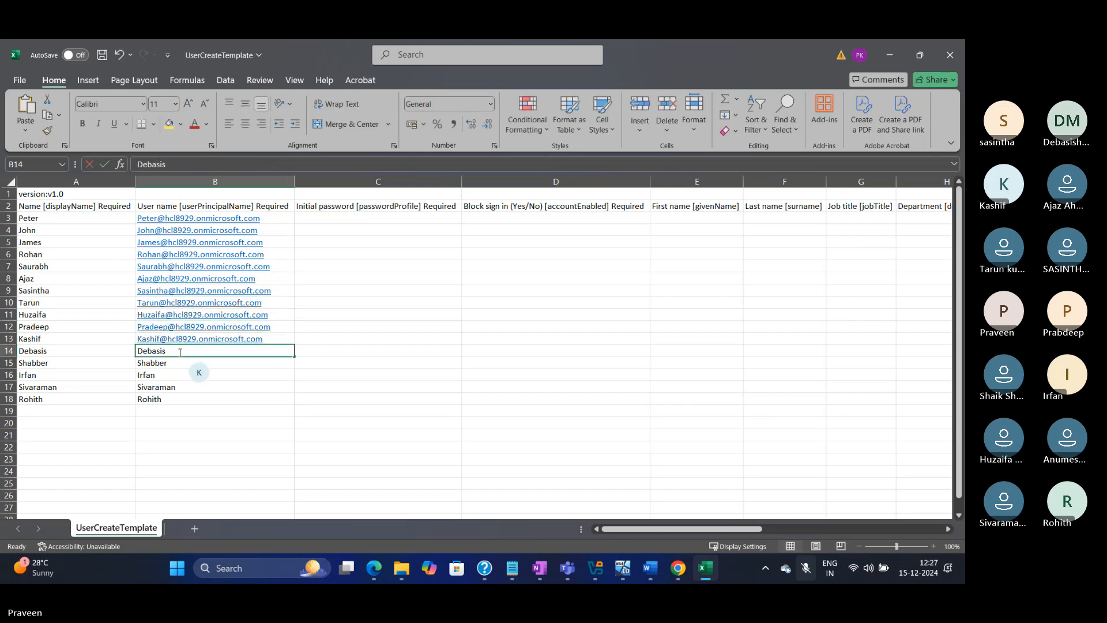
{"action": "double_click", "coordinate": [180, 353]}
{"action": "type", "text": "@hcl8929.onmicrosoft.com"}
{"action": "key", "text": "Return"}
{"action": "double_click", "coordinate": [176, 364]}
{"action": "type", "text": "@hcl8929.onmicrosoft.com"}
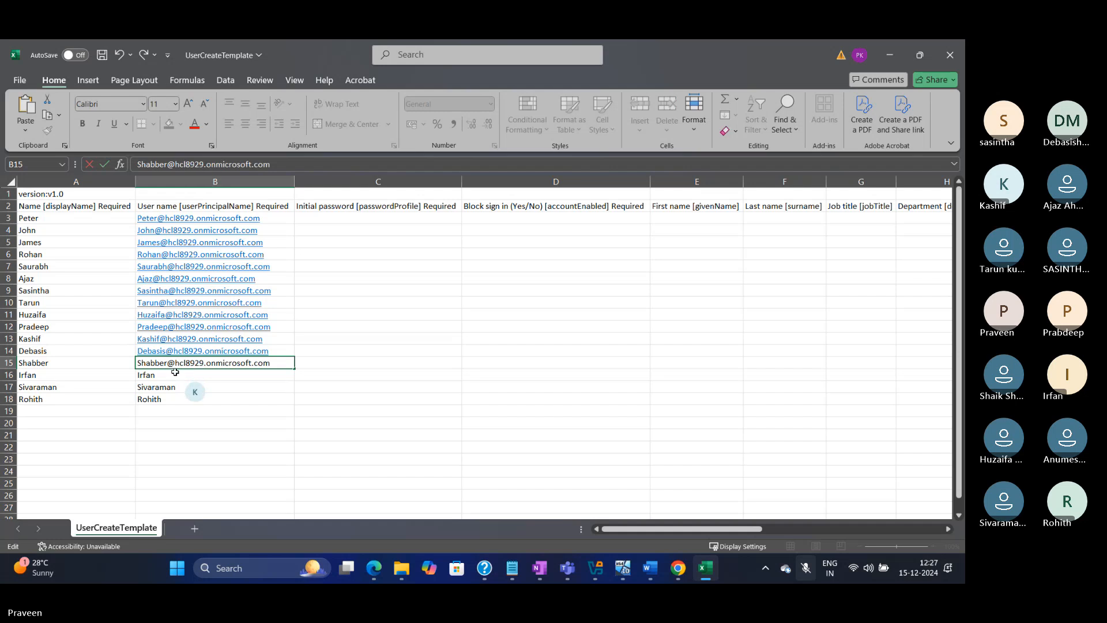
{"action": "key", "text": "Return"}
{"action": "double_click", "coordinate": [173, 373]}
{"action": "type", "text": "@hcl8929.onmicrosoft.com"}
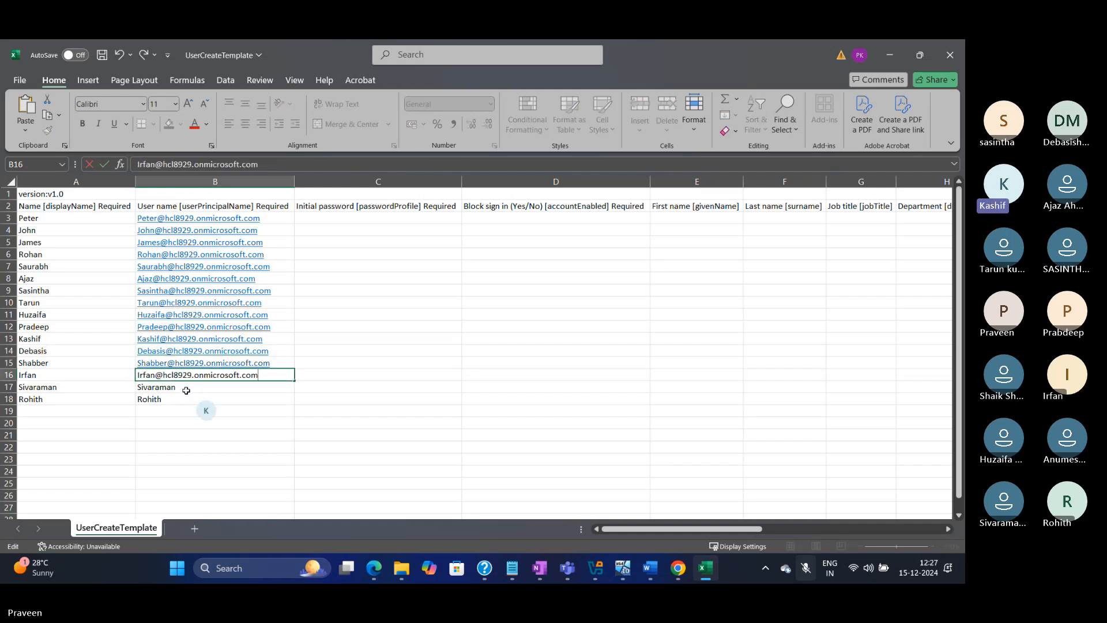
{"action": "key", "text": "Return"}
{"action": "double_click", "coordinate": [188, 387]}
{"action": "type", "text": "@hcl8929.onmicrosoft.com"}
{"action": "key", "text": "Return"}
{"action": "double_click", "coordinate": [179, 398]}
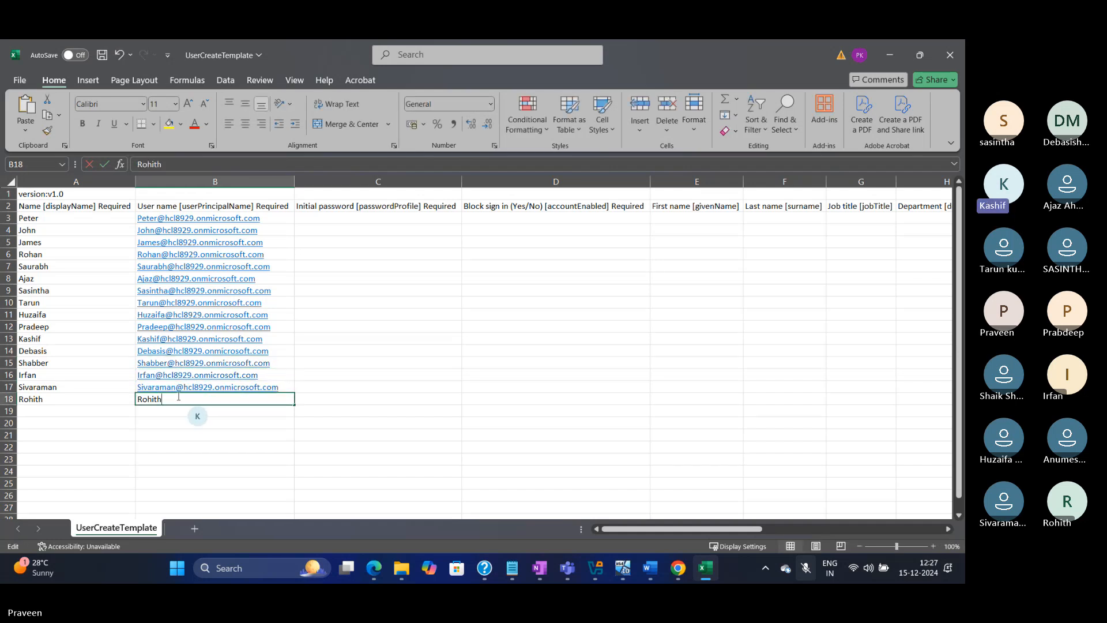
{"action": "type", "text": "@hcl8929.onmicrosoft.com"}
{"action": "left_click", "coordinate": [360, 349]}
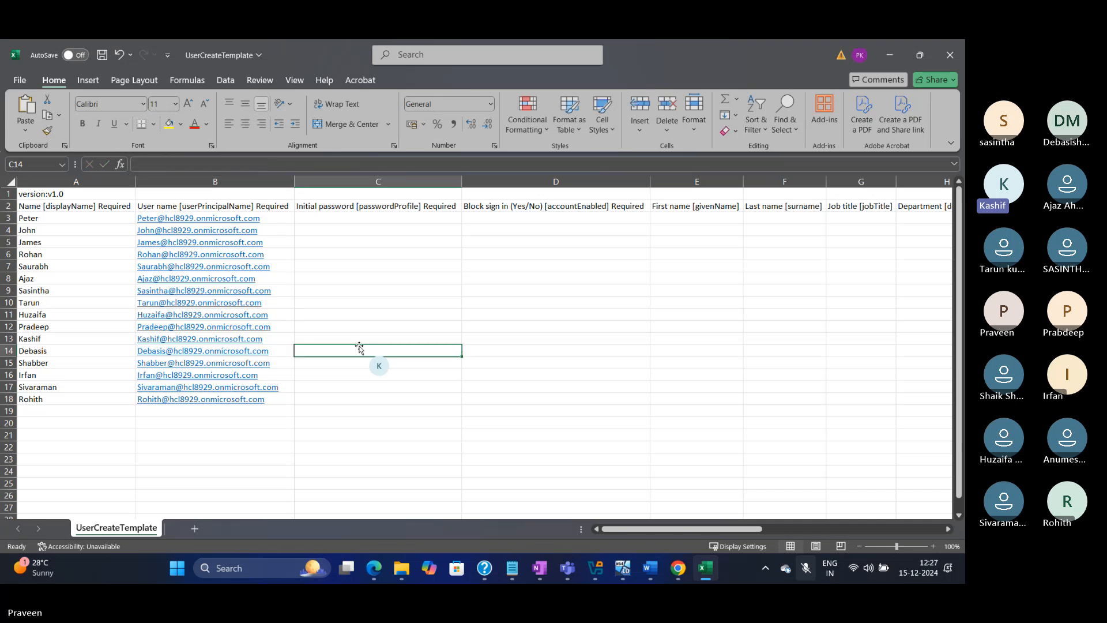
Copy the initial password from the intunes Batch notes in Notepad and paste it into cell C3 of the UserCreateTemplate workbook in Excel.
{"action": "left_click", "coordinate": [515, 571]}
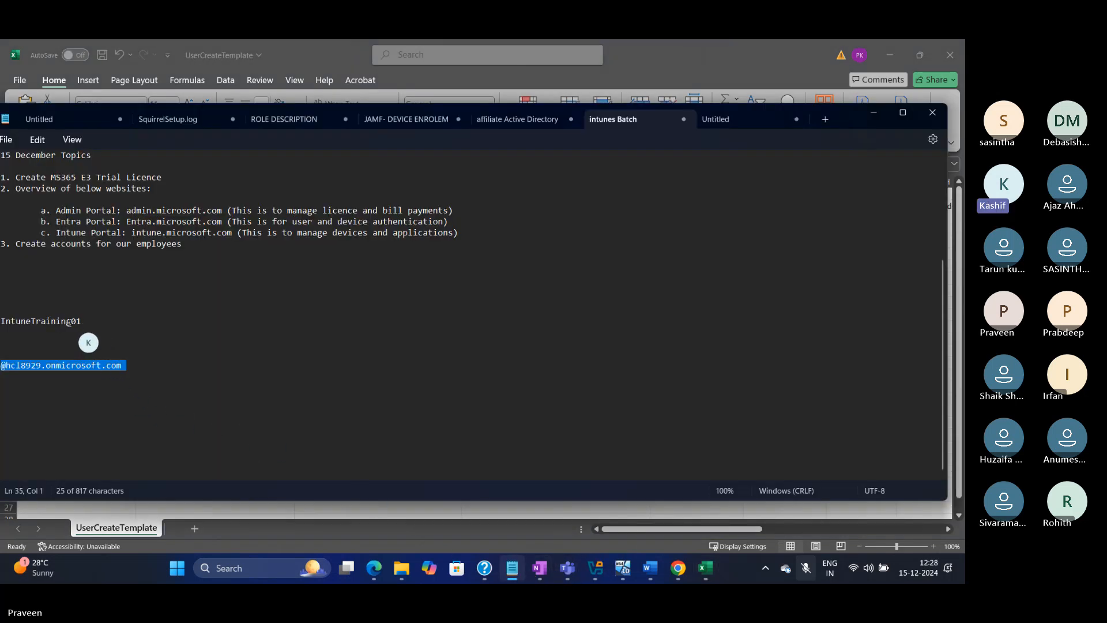
{"action": "double_click", "coordinate": [106, 323]}
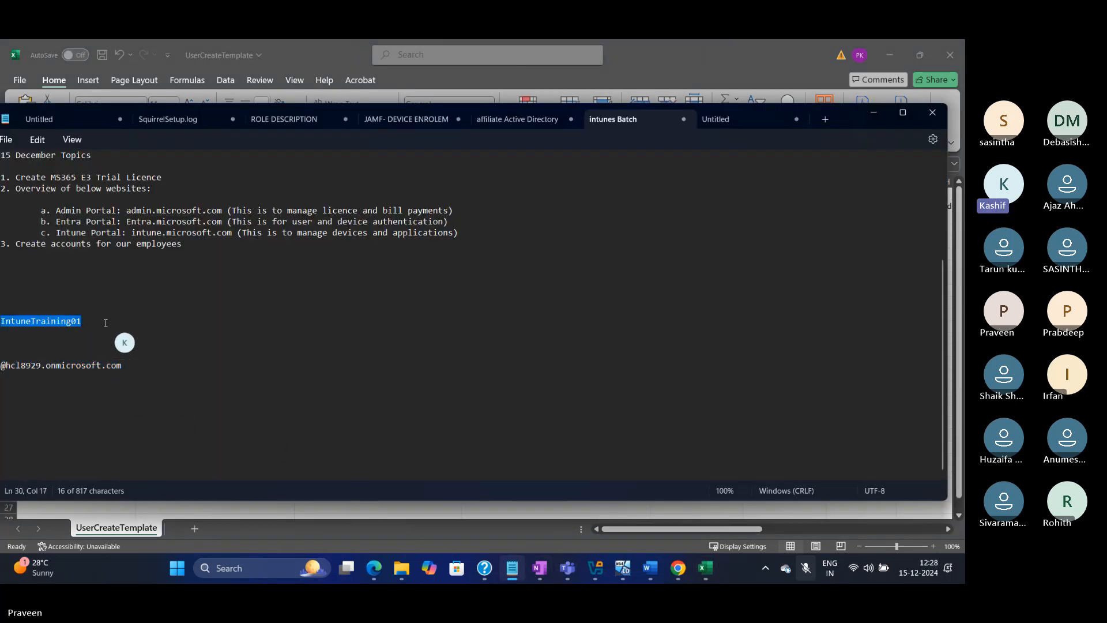
{"action": "left_click", "coordinate": [873, 113]}
{"action": "left_click_drag", "start_coordinate": [323, 218], "coordinate": [323, 399]}
{"action": "key", "text": "ctrl+v"}
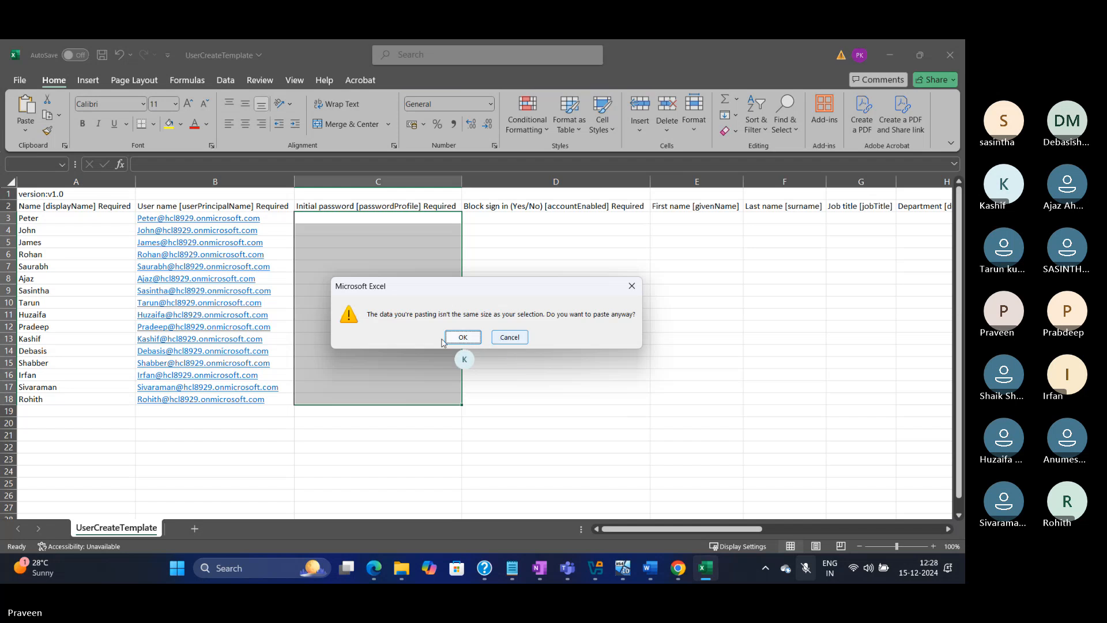
{"action": "left_click", "coordinate": [462, 338]}
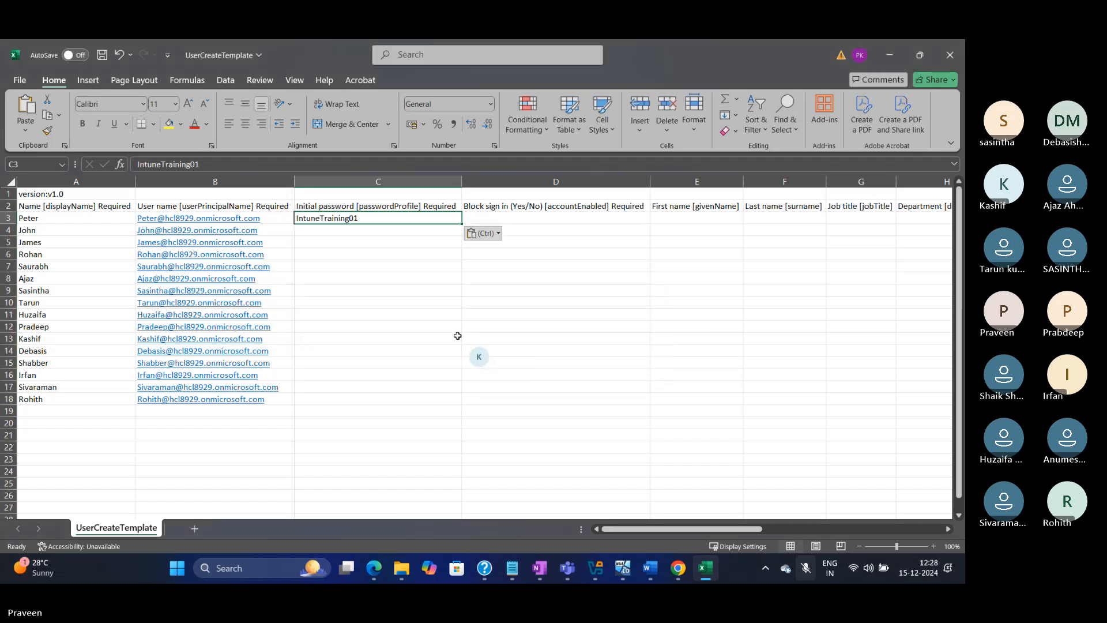
Copy the initial password from cell C3 to cells C4 through C18 for the remaining employees.
{"action": "left_click", "coordinate": [396, 302]}
{"action": "left_click", "coordinate": [370, 223]}
{"action": "key", "text": "ctrl+c"}
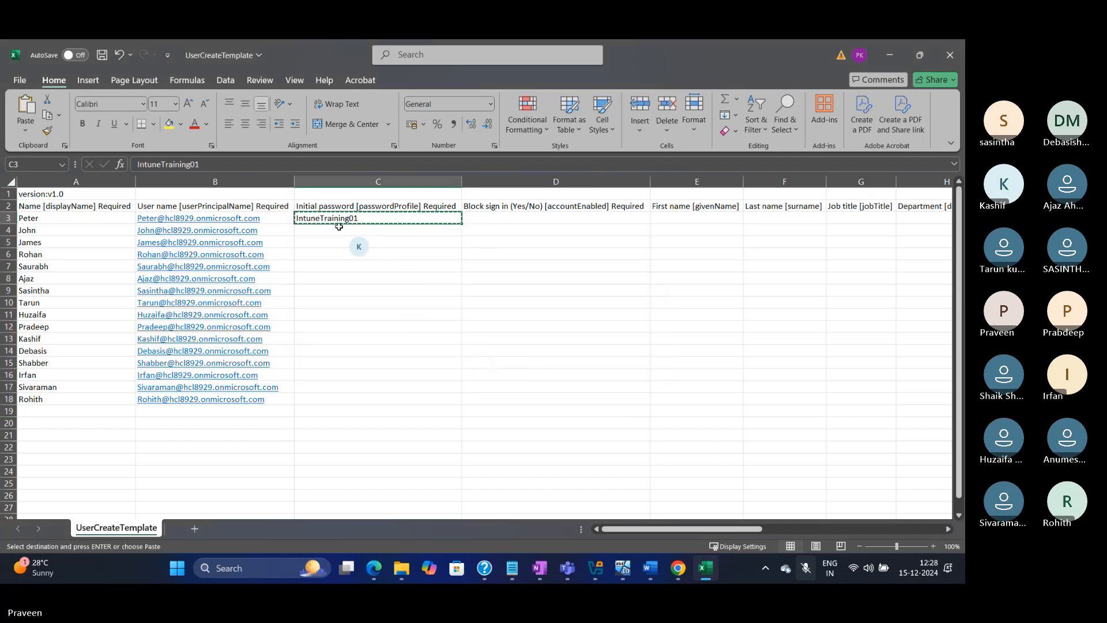
{"action": "left_click_drag", "start_coordinate": [353, 230], "coordinate": [332, 400]}
{"action": "key", "text": "ctrl+v"}
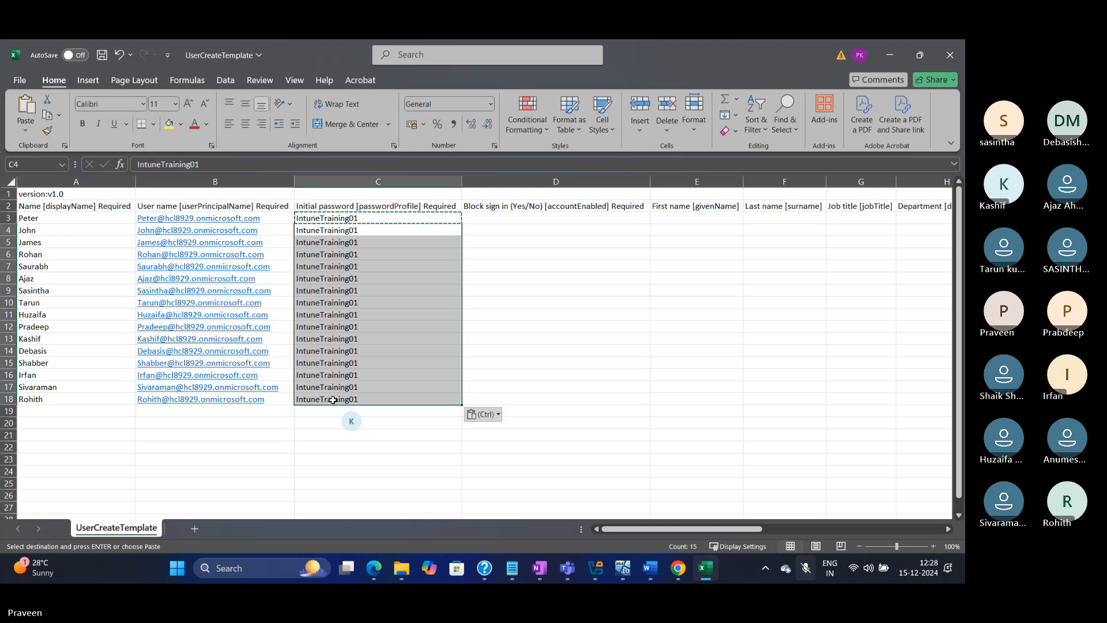
Enter No under Block sign in at cell D3 and copy it to cells D4 through D18.
{"action": "left_click", "coordinate": [525, 260]}
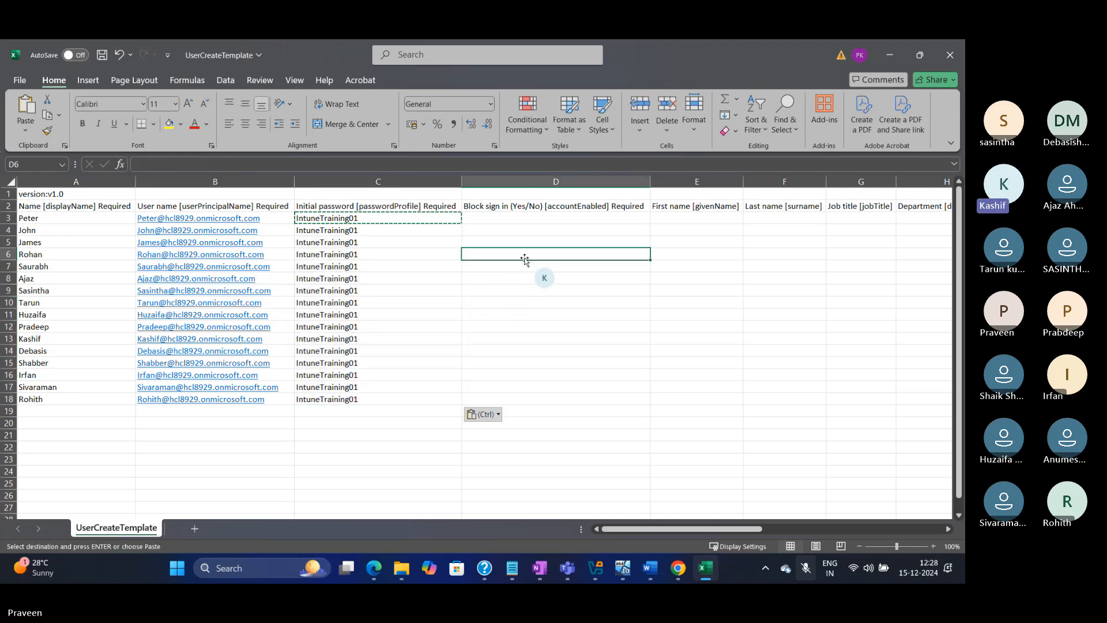
{"action": "left_click", "coordinate": [511, 217]}
{"action": "type", "text": "No"}
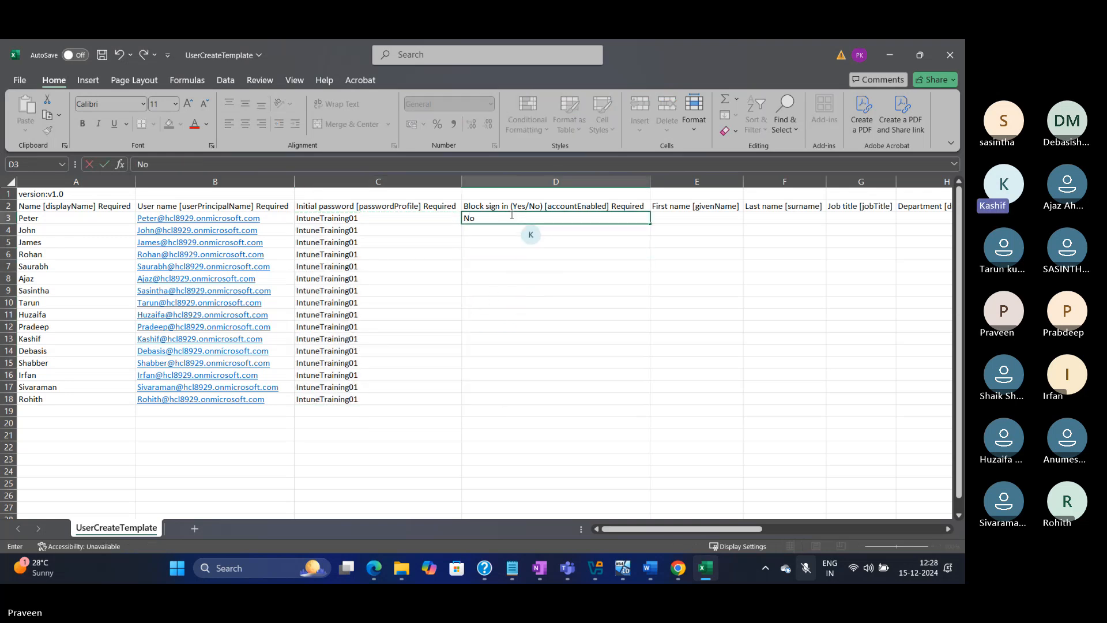
{"action": "key", "text": "Return"}
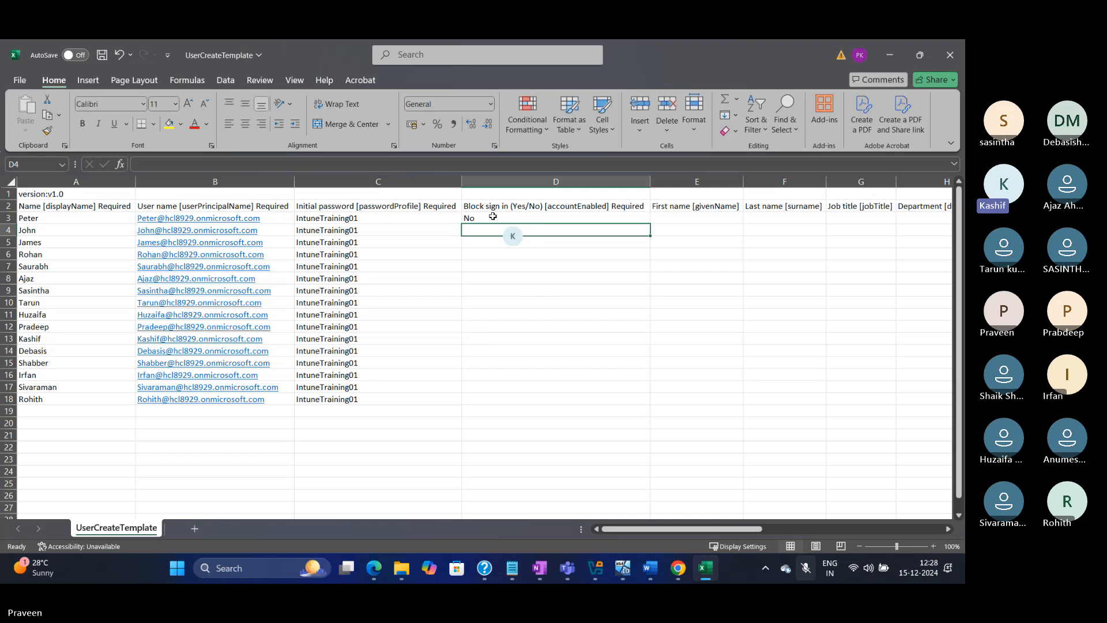
{"action": "left_click", "coordinate": [502, 219]}
{"action": "key", "text": "ctrl+c"}
{"action": "left_click", "coordinate": [478, 234]}
{"action": "left_click_drag", "start_coordinate": [479, 234], "coordinate": [487, 398]}
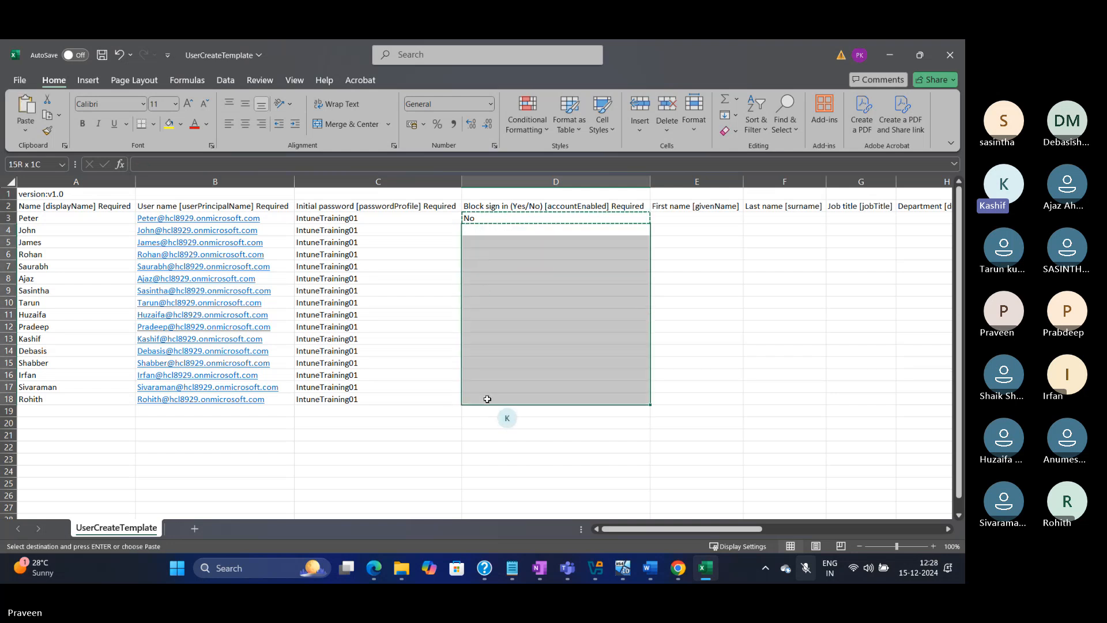
{"action": "key", "text": "ctrl+v"}
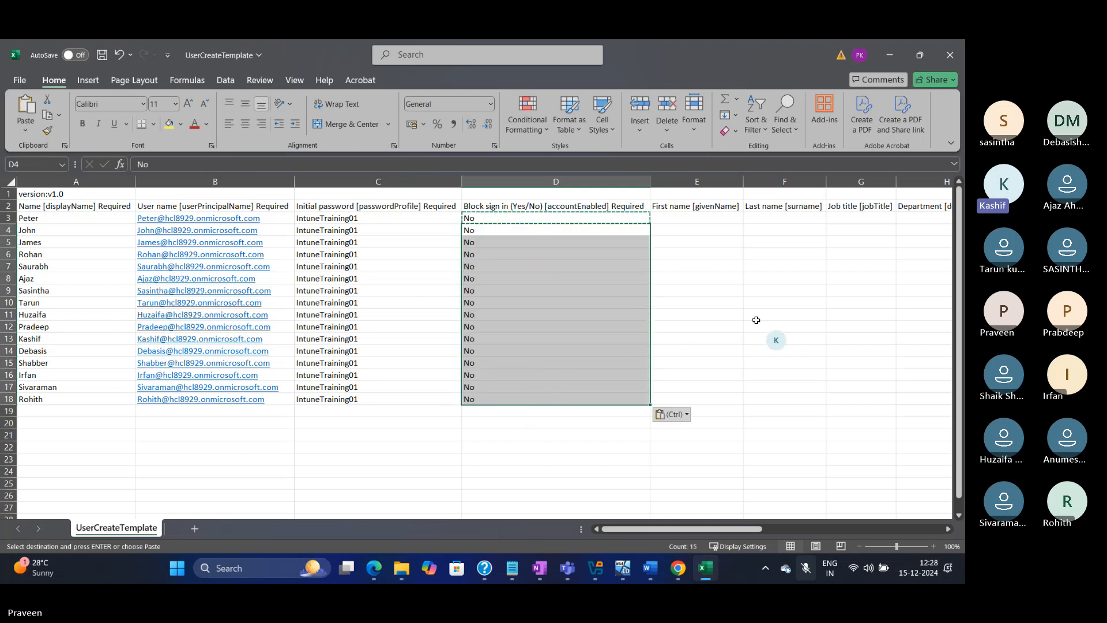
{"action": "left_click", "coordinate": [776, 315]}
{"action": "left_click", "coordinate": [692, 218]}
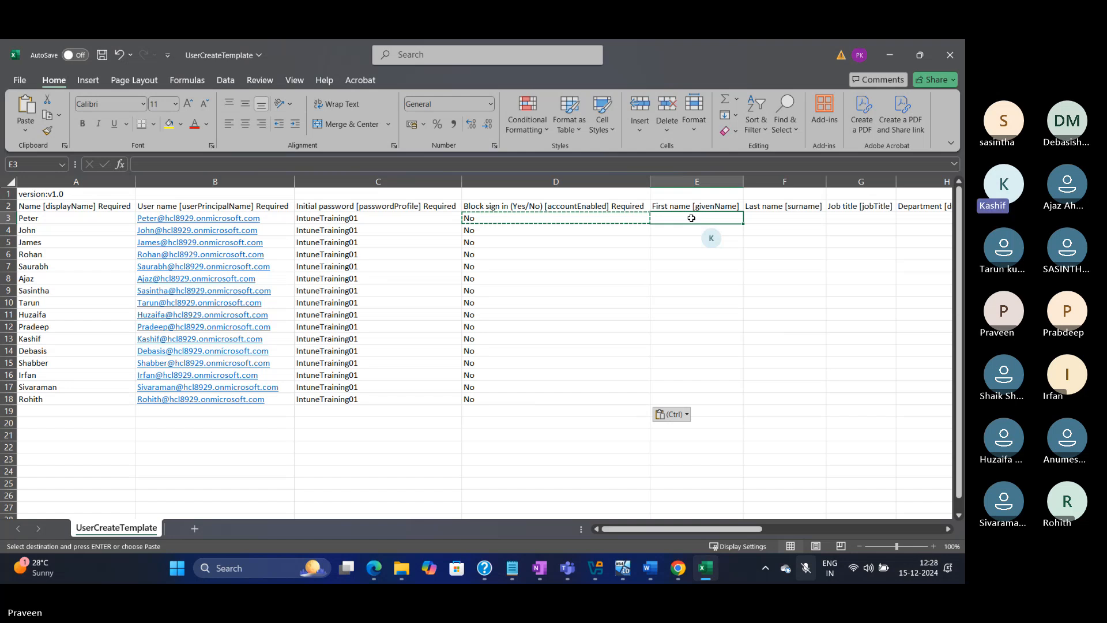
{"action": "left_click", "coordinate": [837, 214]}
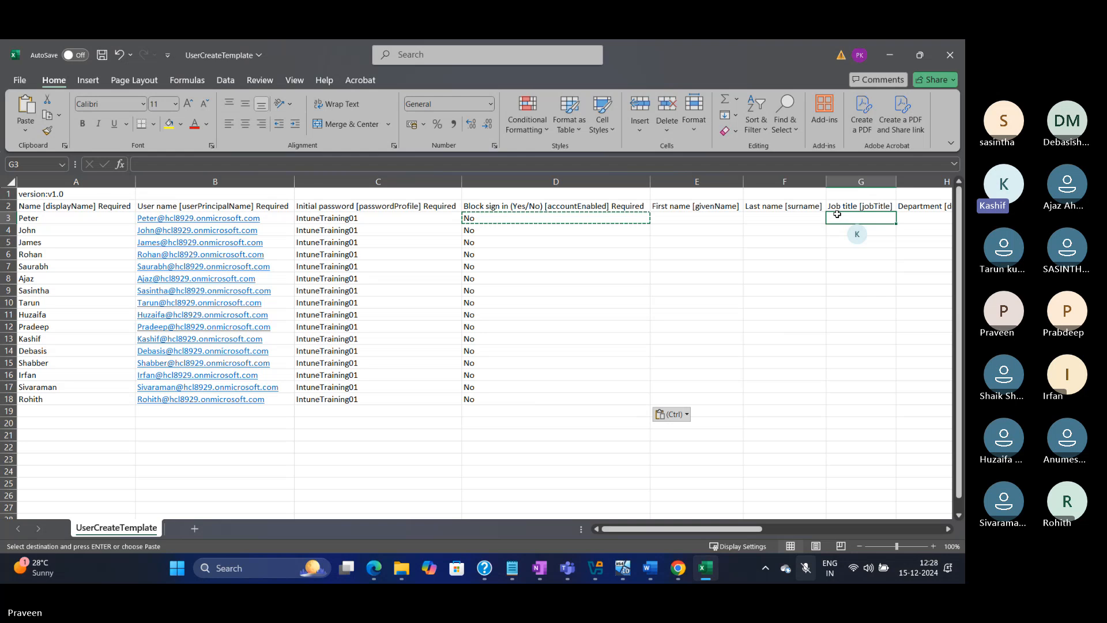
Enter the job titles VP, ED, MD, VP and ED in cells G3 through G7.
{"action": "type", "text": "VP"}
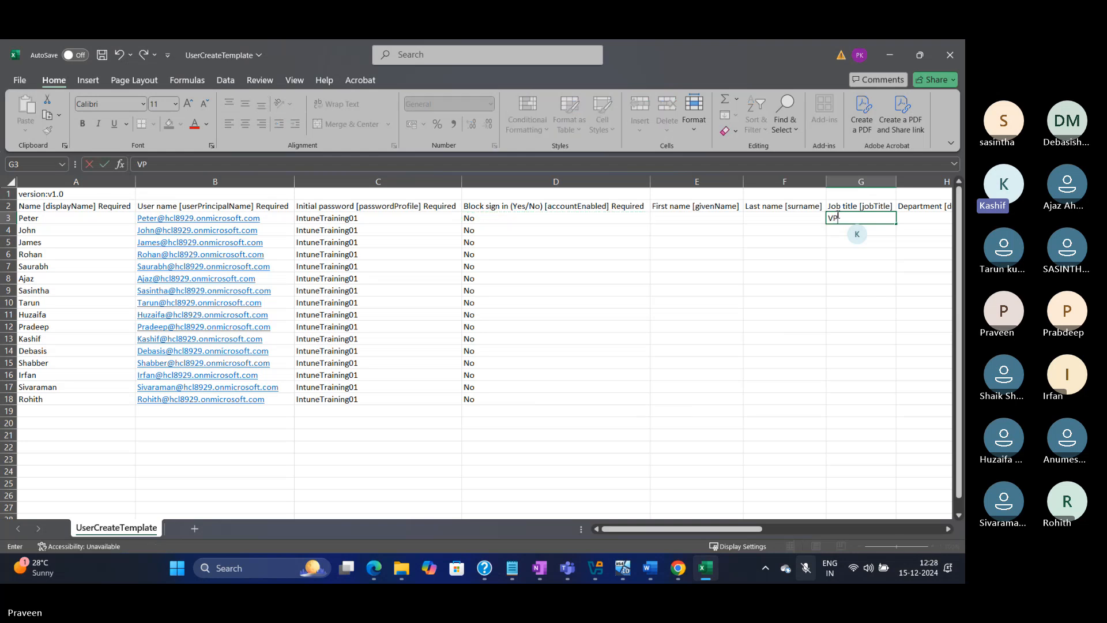
{"action": "key", "text": "Return"}
{"action": "type", "text": "ED"}
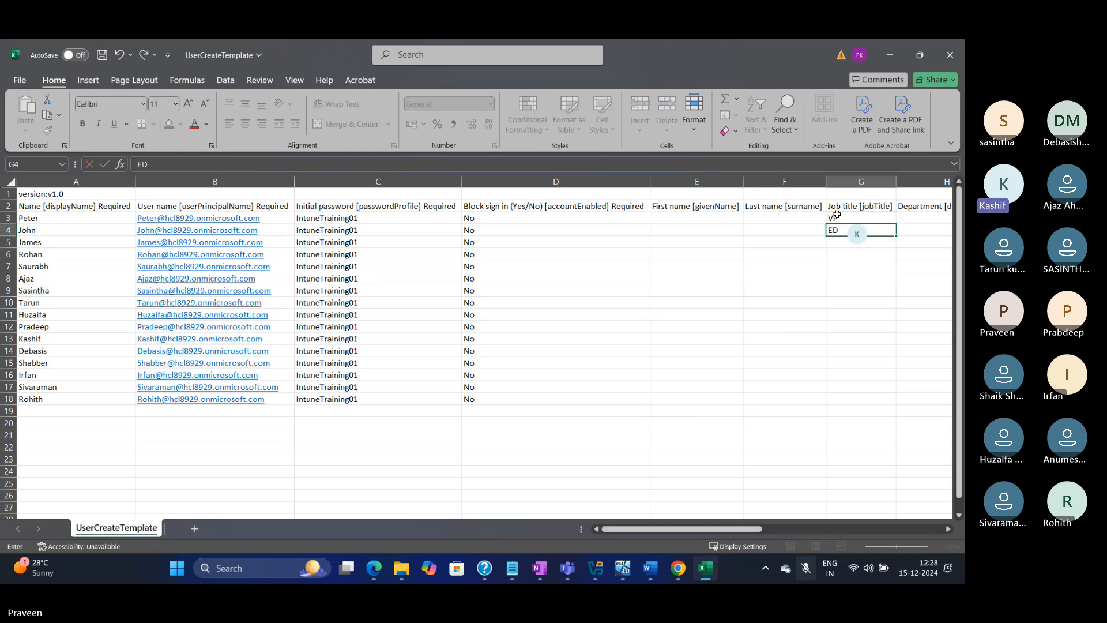
{"action": "key", "text": "Return"}
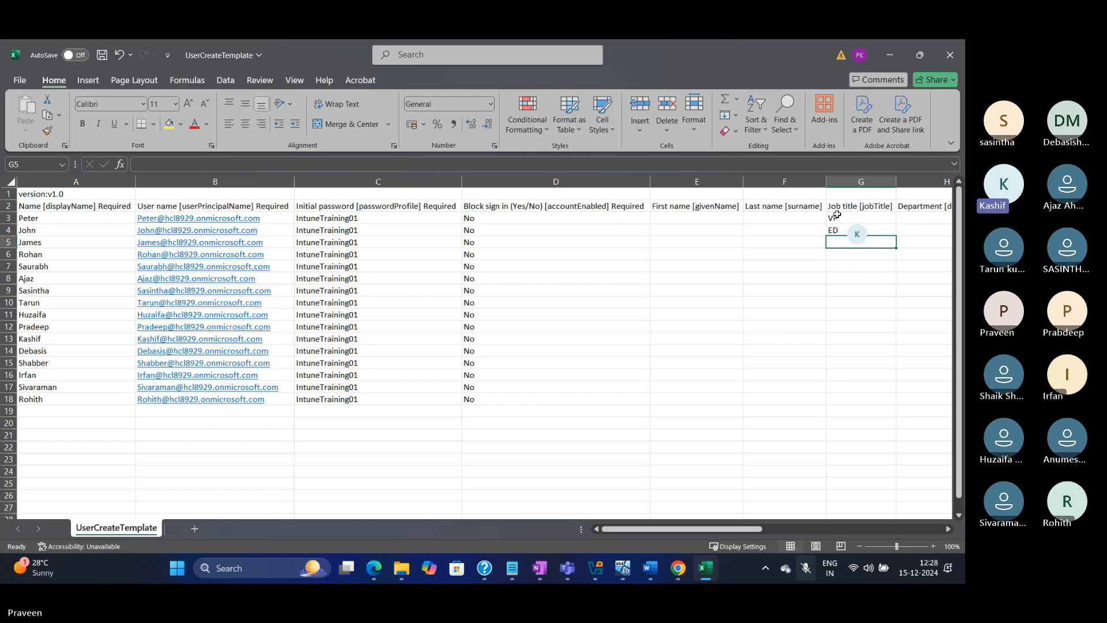
{"action": "type", "text": "MD"}
{"action": "key", "text": "Return"}
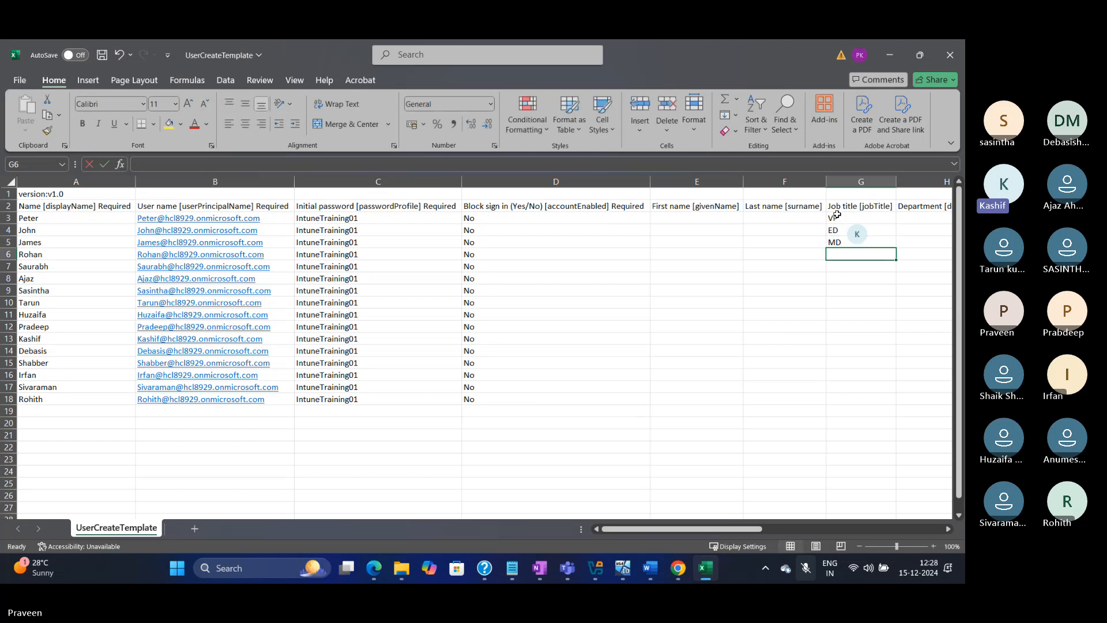
{"action": "type", "text": "VP"}
{"action": "key", "text": "Return"}
{"action": "type", "text": "ED"}
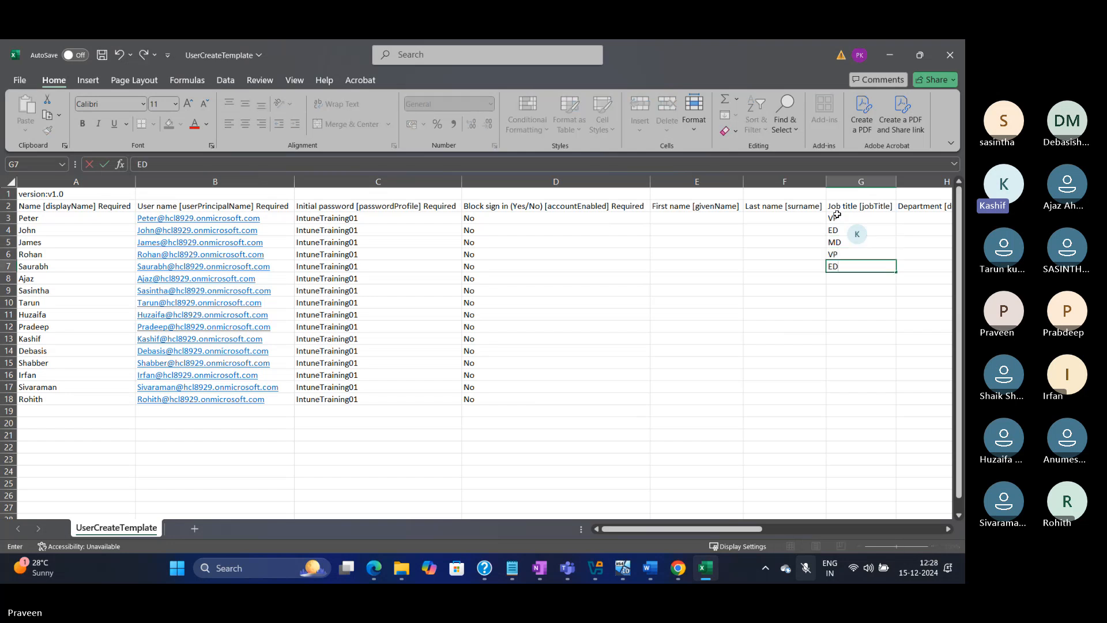
{"action": "key", "text": "Return"}
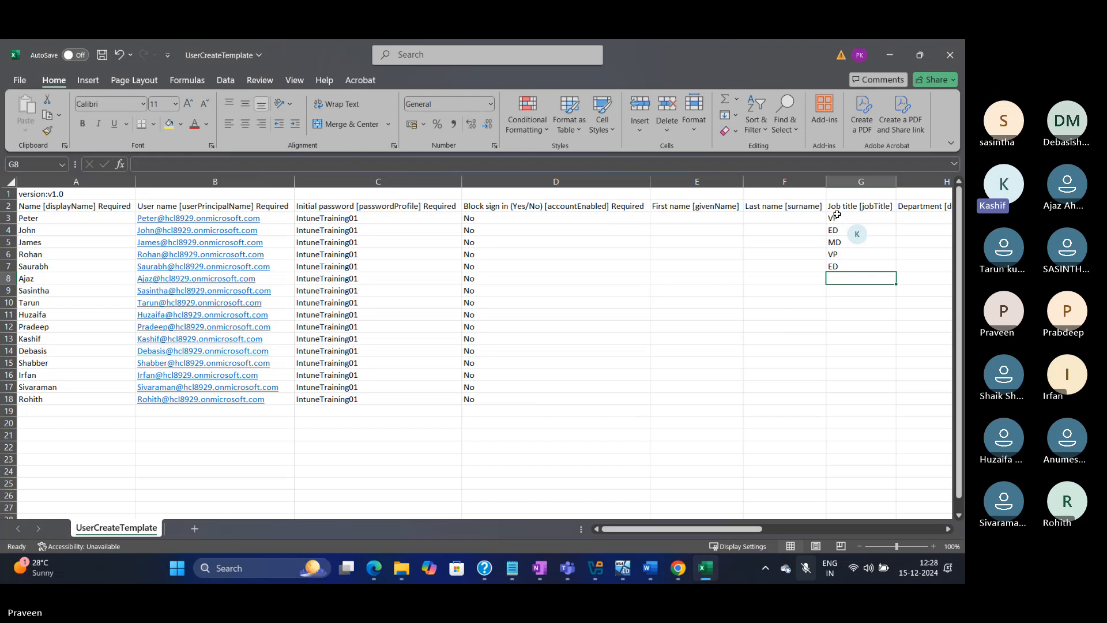
Fill in the job titles Analyst in cell G8 and Sr. Analyst in cell G9.
{"action": "type", "text": "An"}
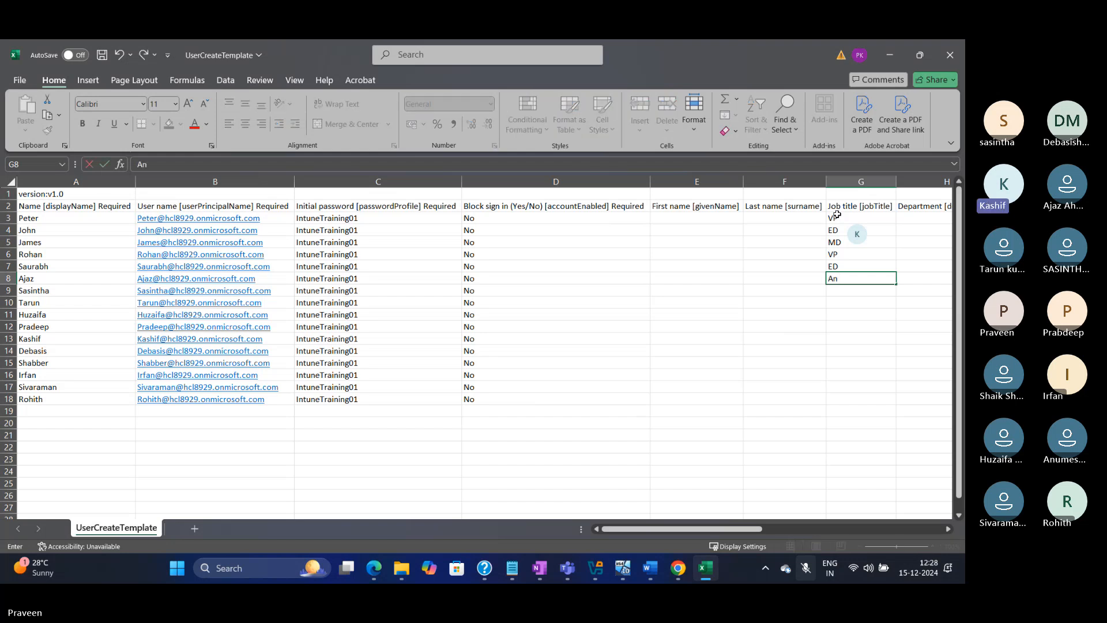
{"action": "type", "text": "alyst"}
{"action": "key", "text": "Return"}
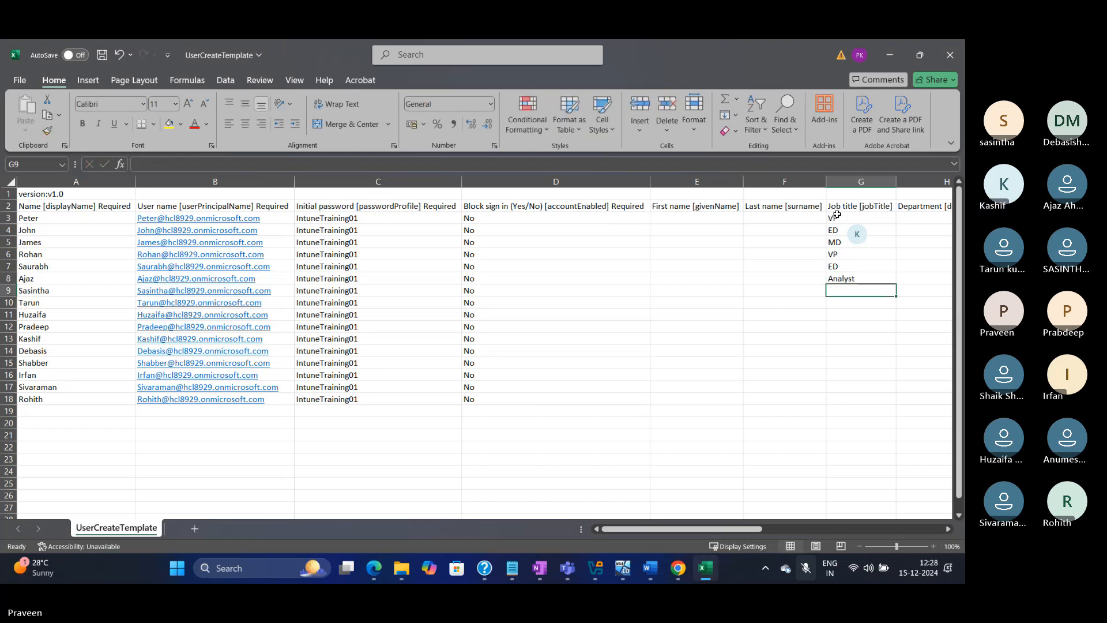
{"action": "type", "text": "Sr. A"}
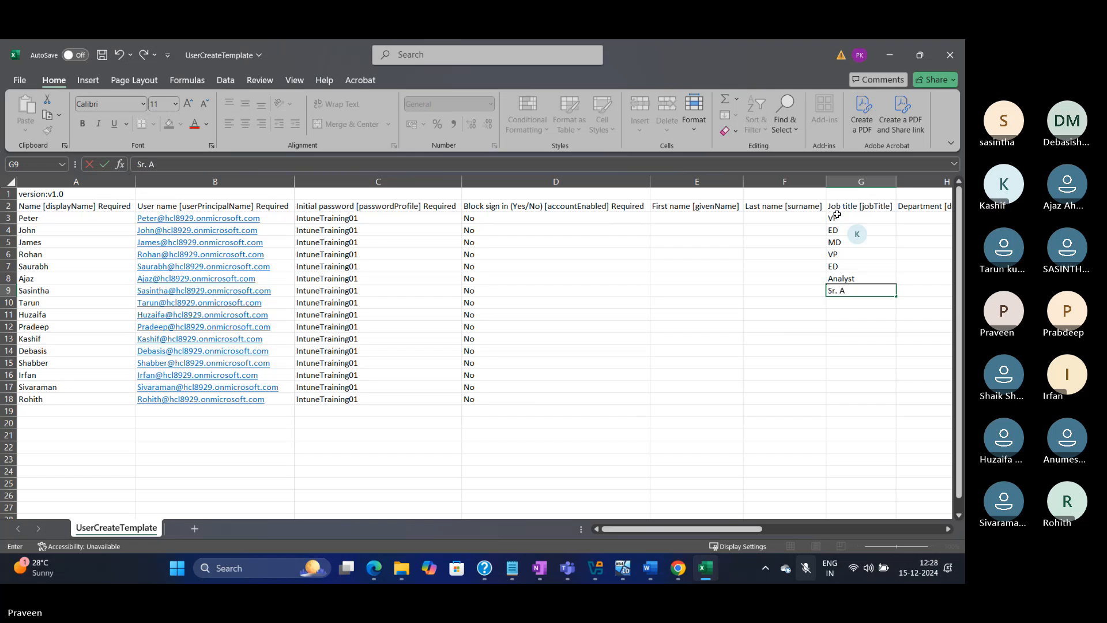
{"action": "type", "text": "nalyst"}
{"action": "key", "text": "Return"}
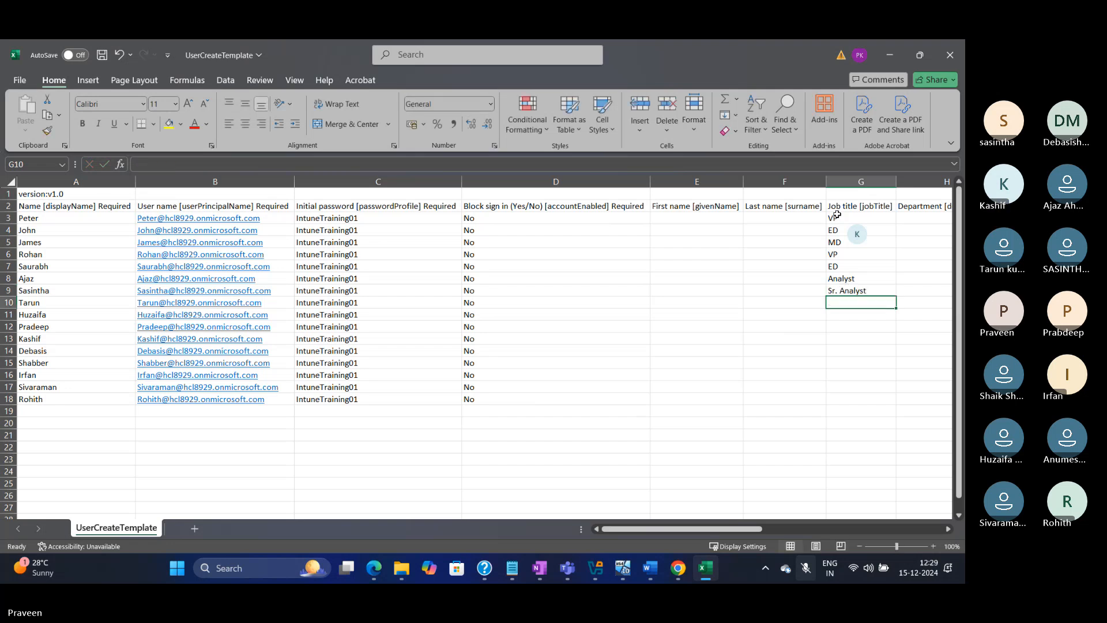
Fill in the job titles Associate in cell G10 and Sr. Associate in cell G11.
{"action": "type", "text": "Associate"}
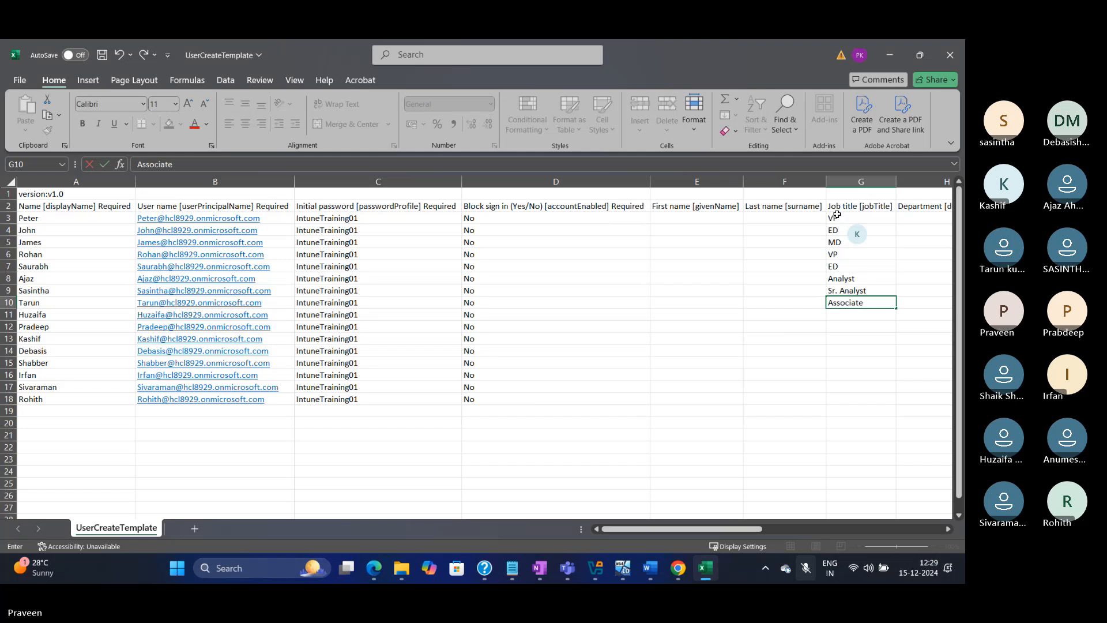
{"action": "key", "text": "Return"}
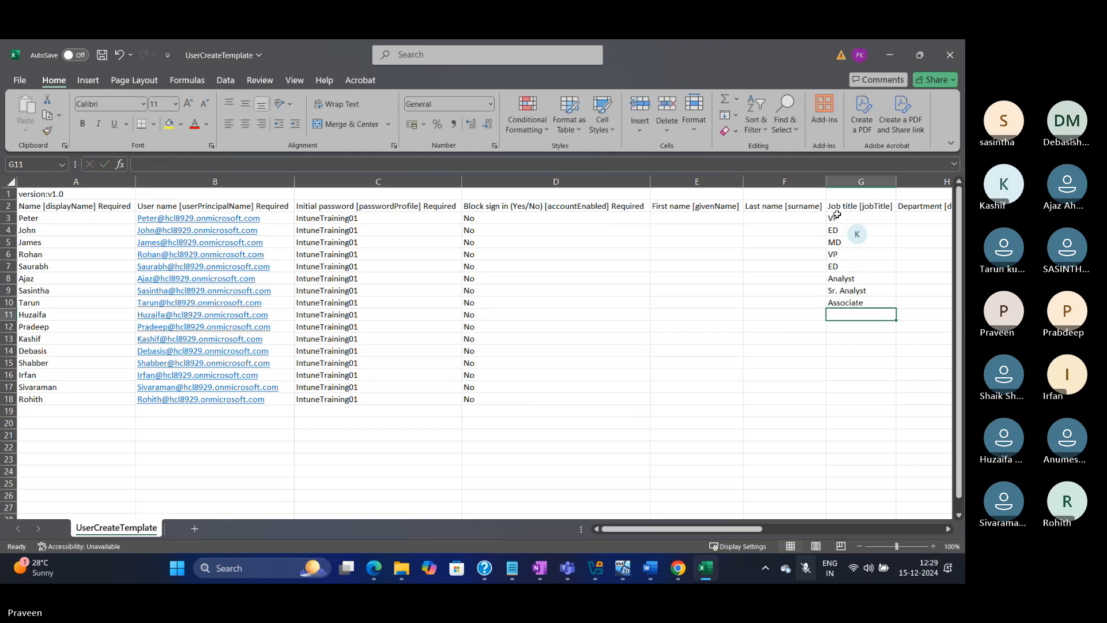
{"action": "type", "text": "Sr. "}
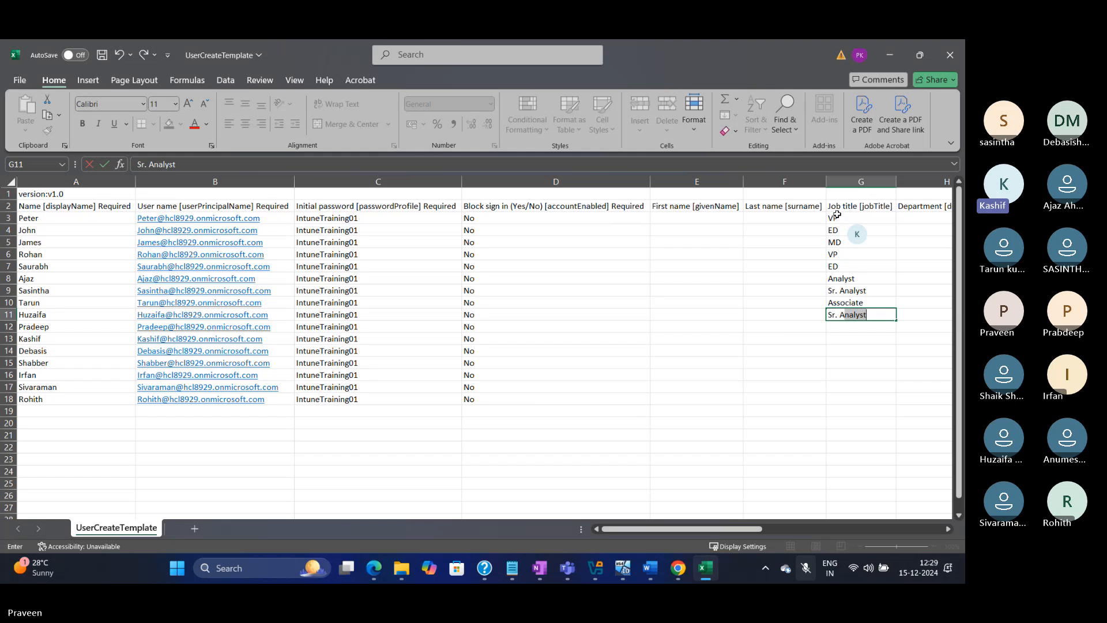
{"action": "type", "text": "Associate"}
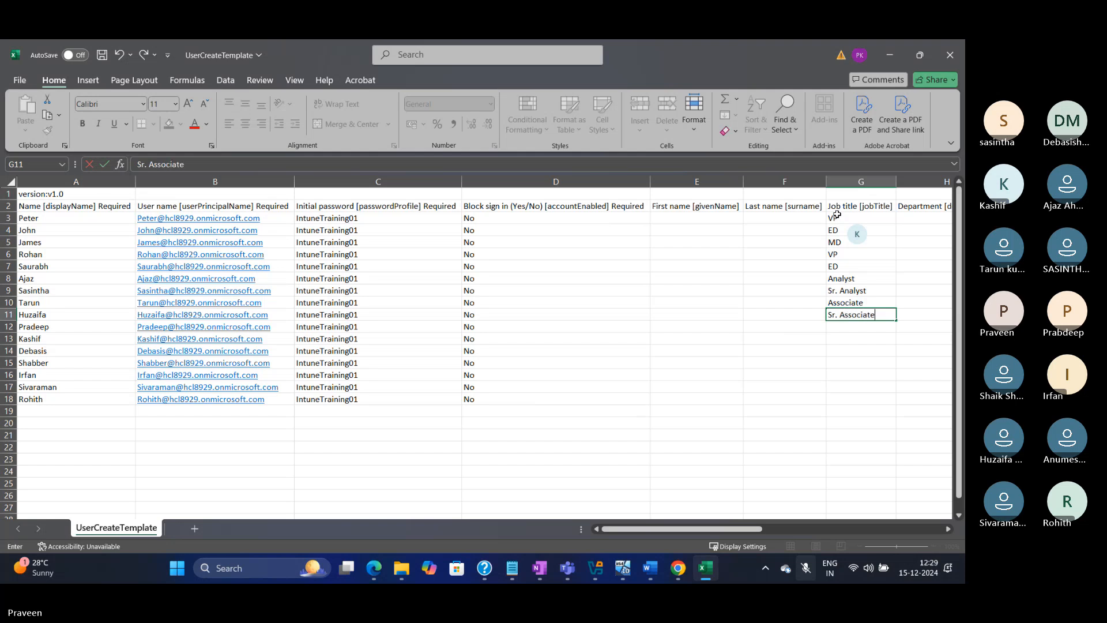
{"action": "key", "text": "Return"}
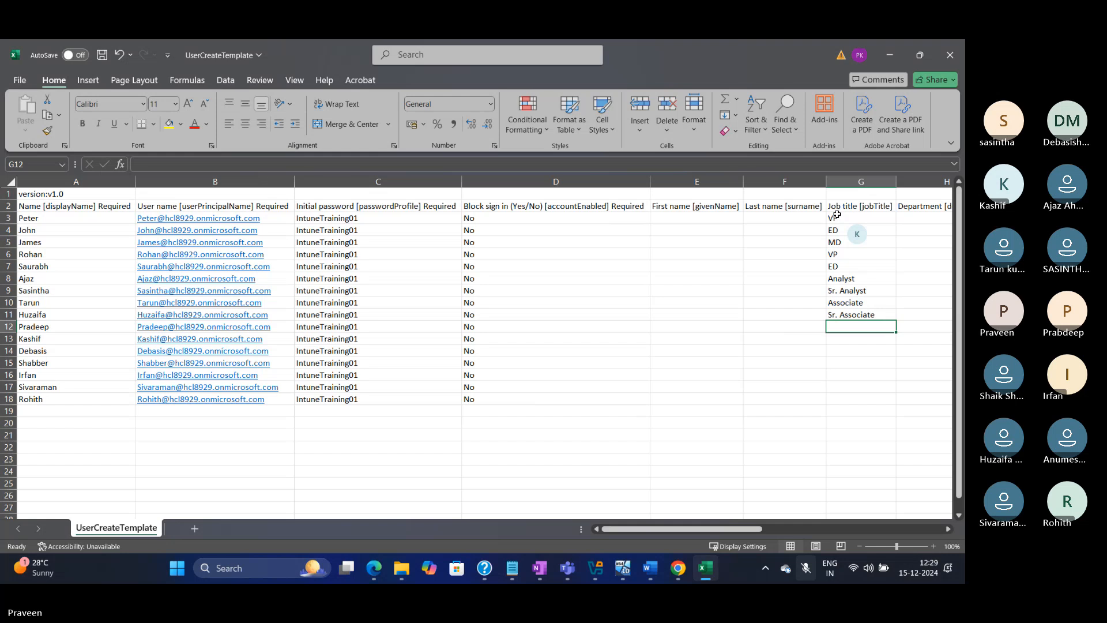
Fill in the job titles Sr. VP in cell G12 and MD in cell G13.
{"action": "type", "text": "Sr. VP"}
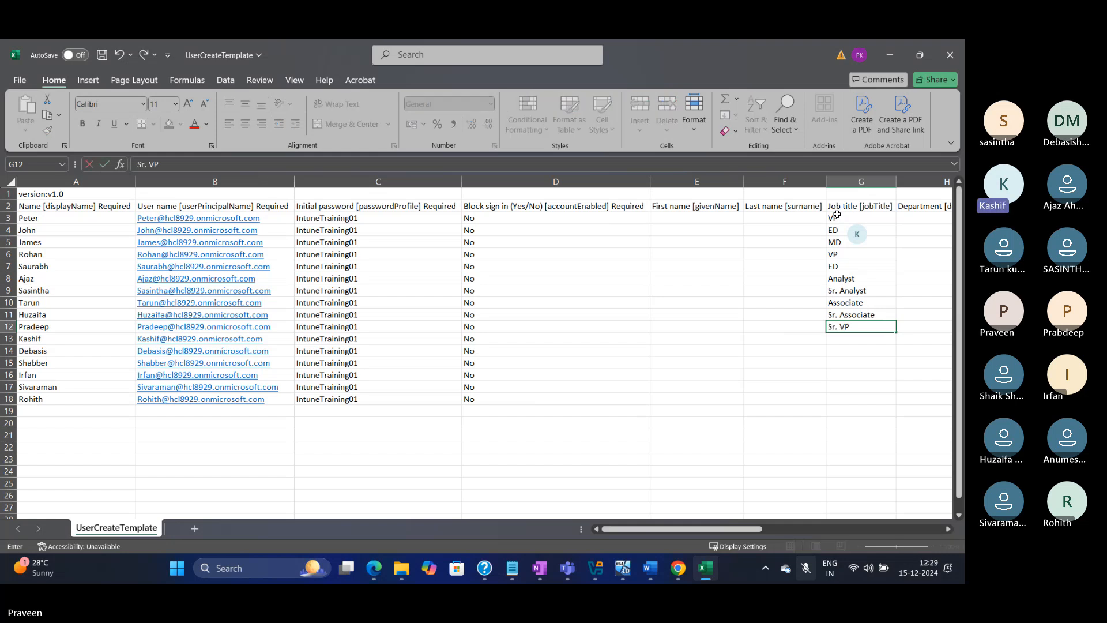
{"action": "key", "text": "Return"}
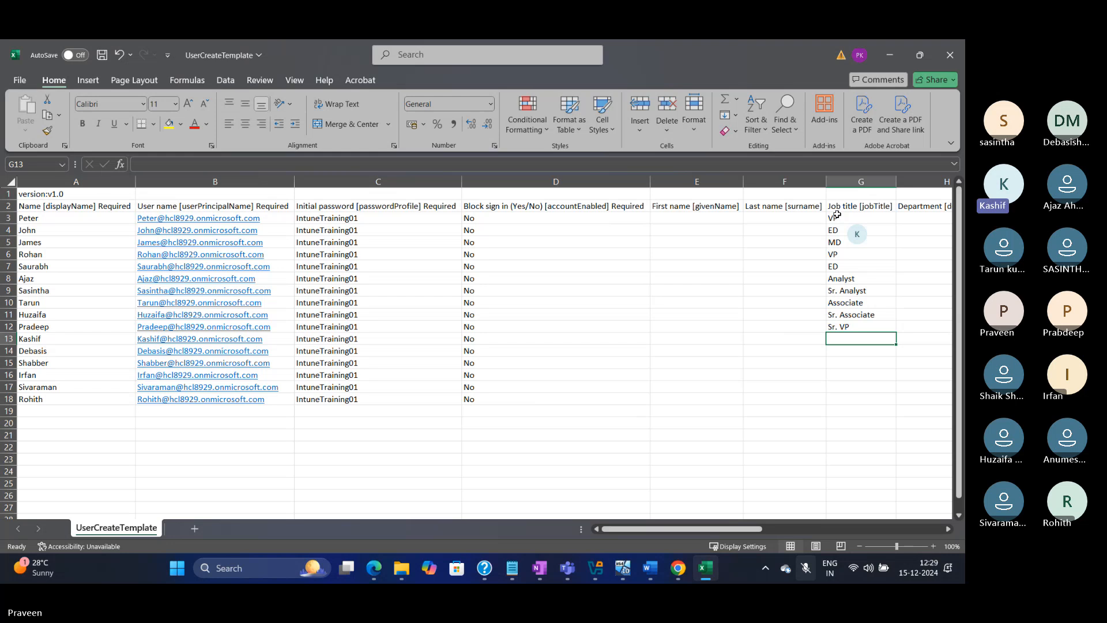
{"action": "type", "text": "MD"}
{"action": "key", "text": "Return"}
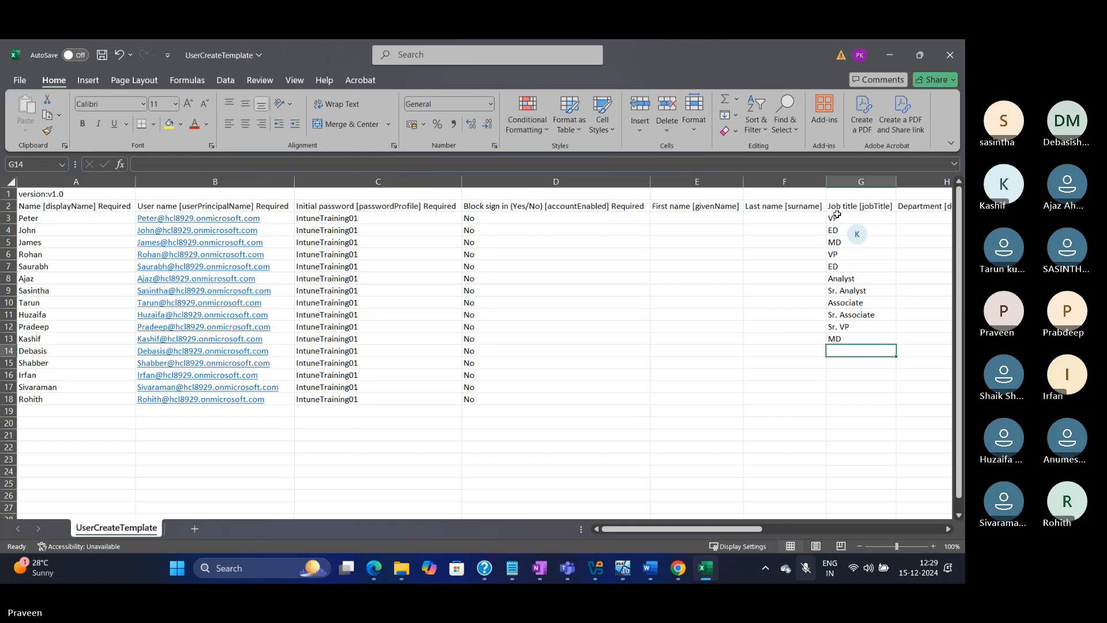
Enter VP as the job title in cell G14.
{"action": "type", "text": "M"}
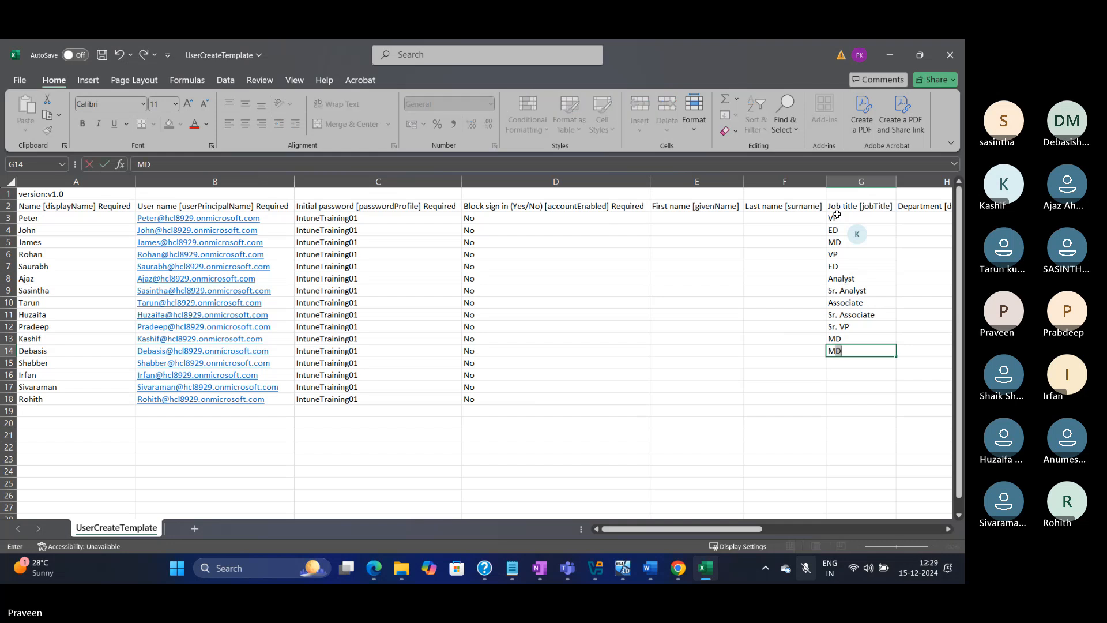
{"action": "key", "text": "BackSpace"}
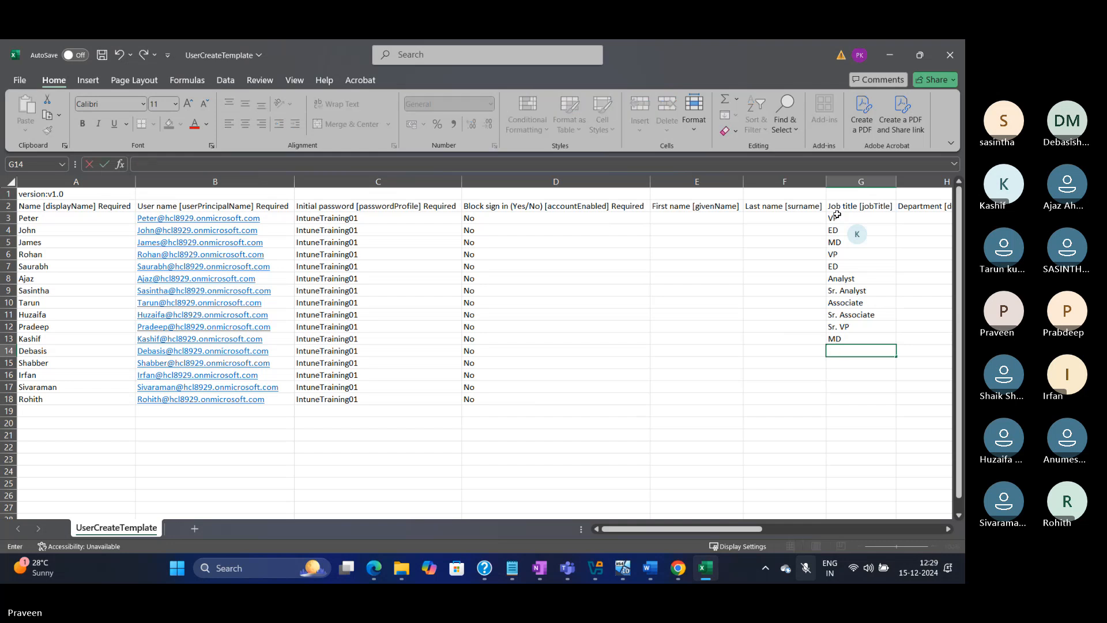
{"action": "left_click", "coordinate": [946, 531]}
{"action": "left_click", "coordinate": [946, 530]}
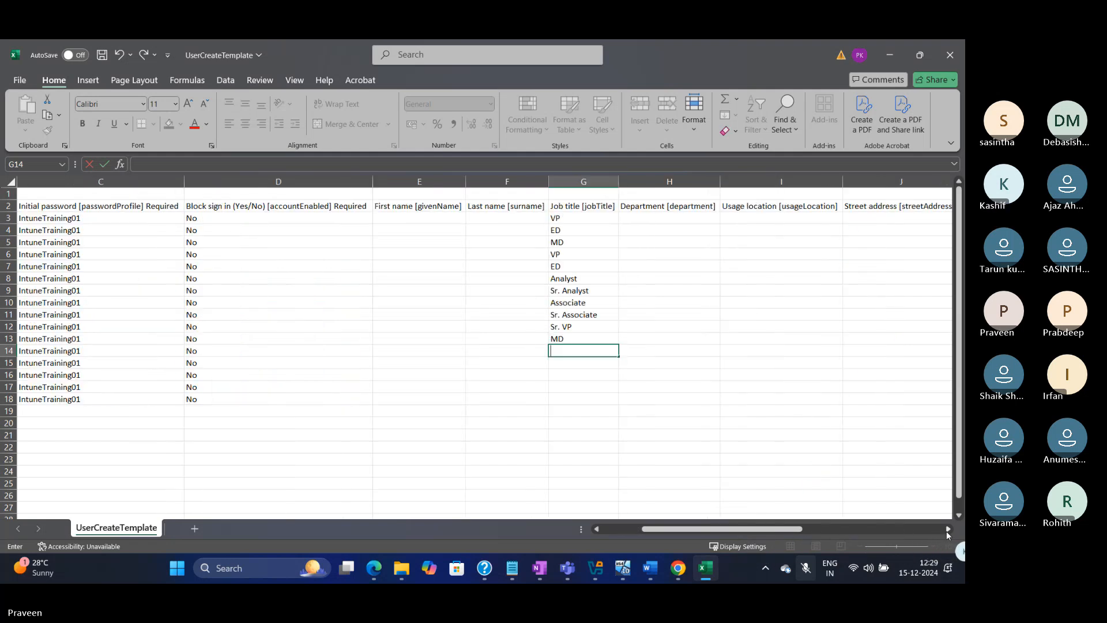
{"action": "left_click", "coordinate": [557, 361]}
{"action": "left_click", "coordinate": [559, 351]}
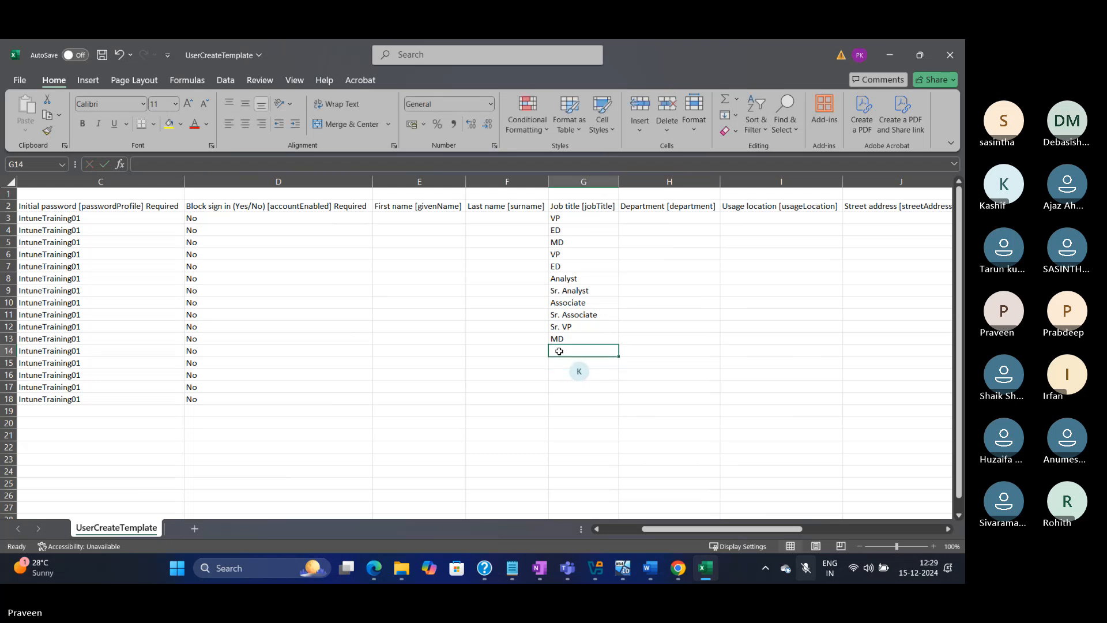
{"action": "type", "text": "VP"}
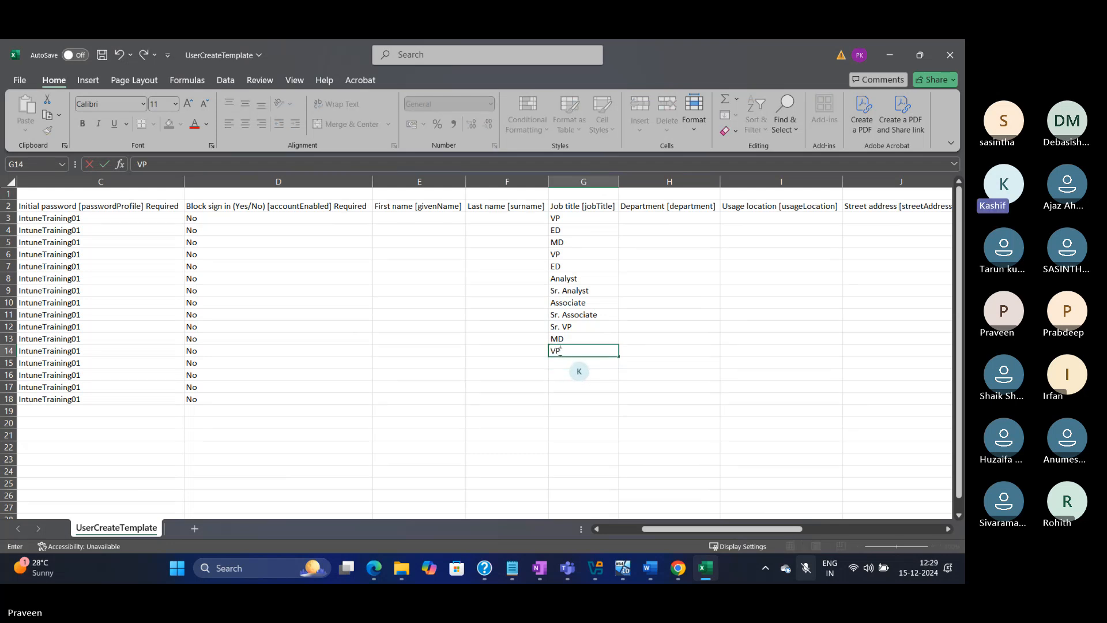
{"action": "key", "text": "Return"}
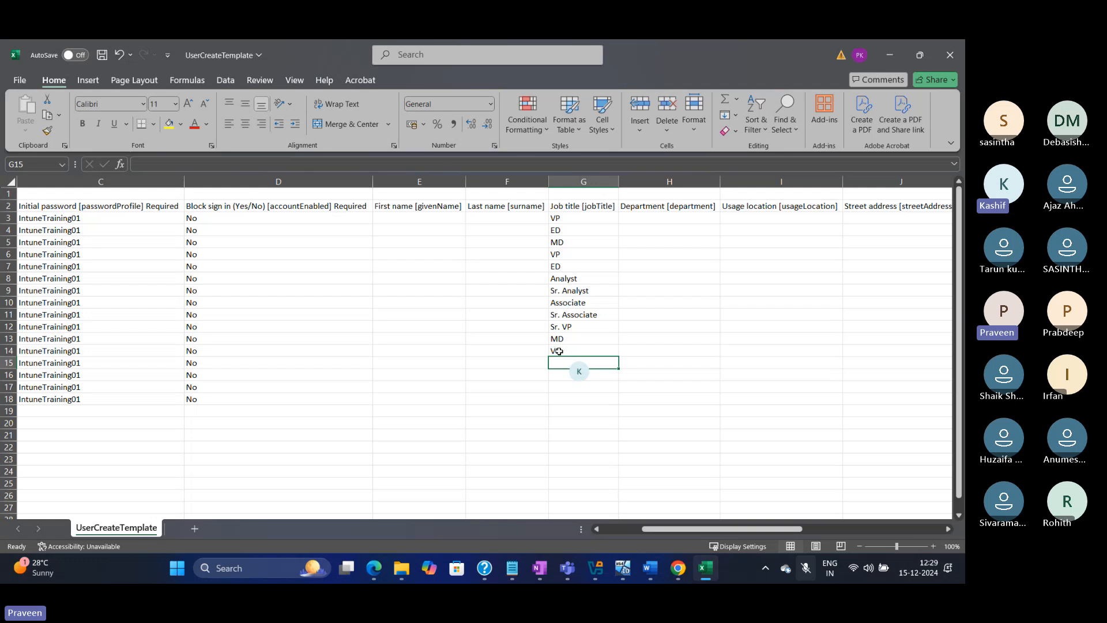
Fill in the job titles Consultant in cell G15 and Intern in cell G16.
{"action": "type", "text": "C"}
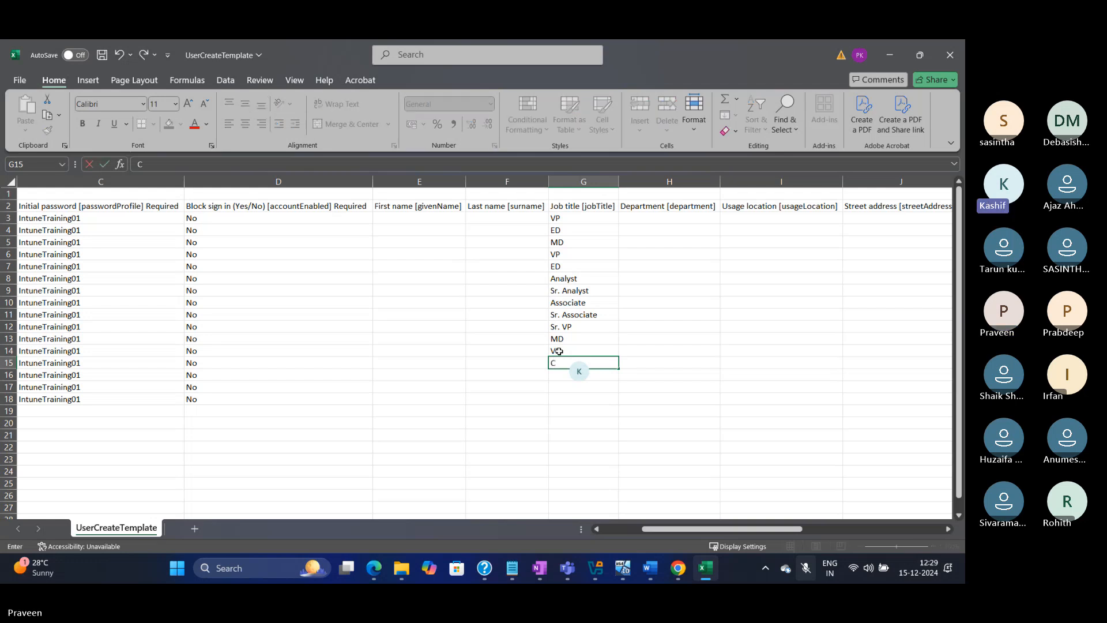
{"action": "type", "text": "onsul"}
{"action": "type", "text": "tant"}
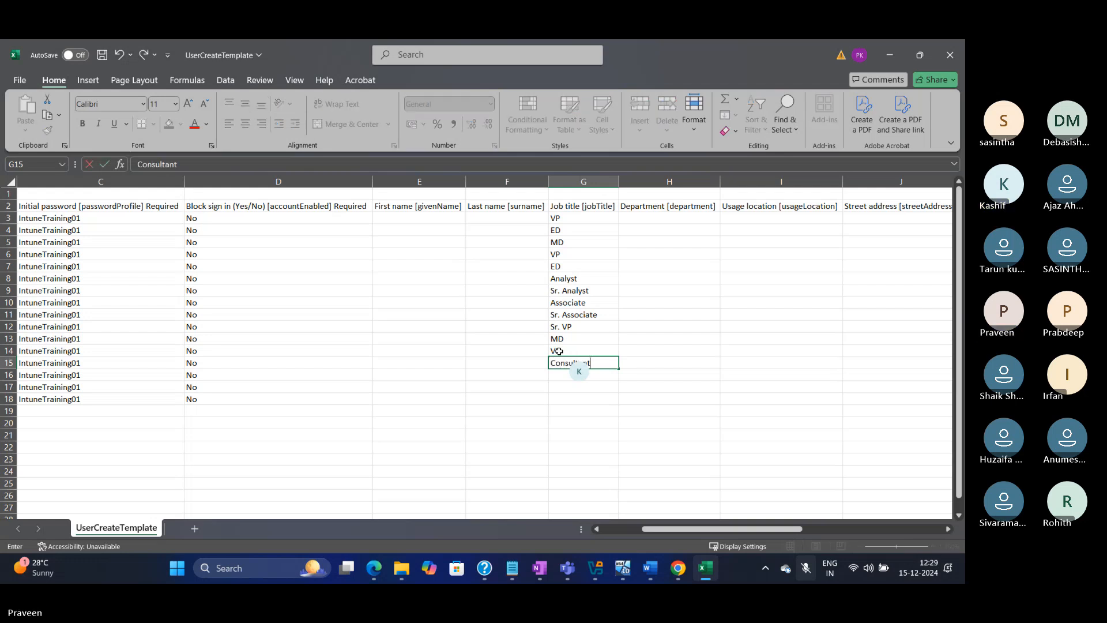
{"action": "key", "text": "Return"}
{"action": "type", "text": "Inter"}
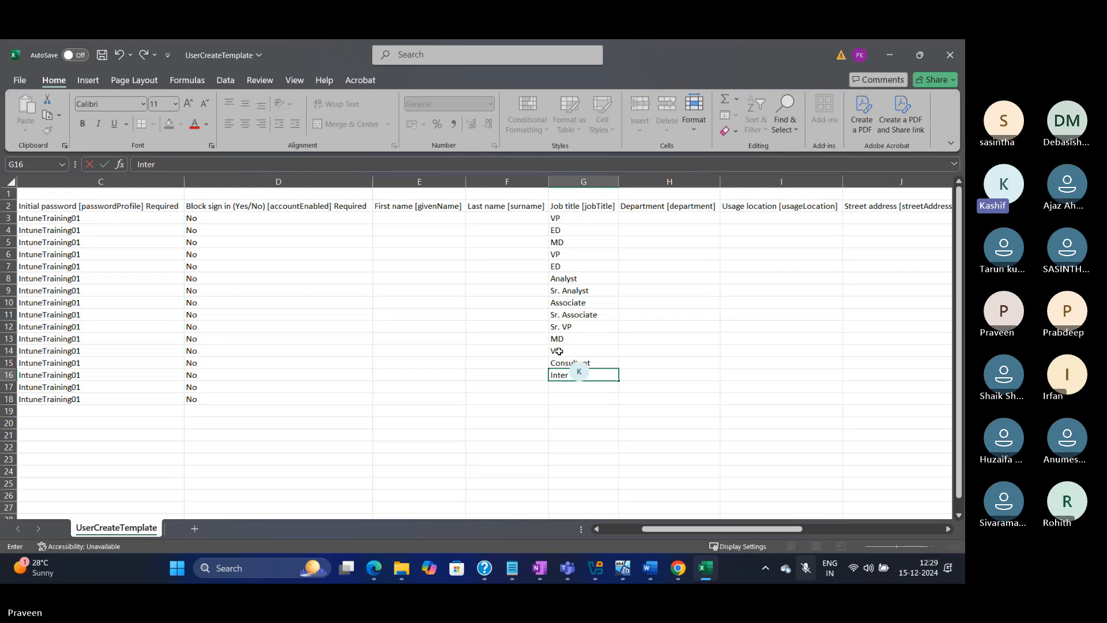
{"action": "type", "text": "n"}
{"action": "key", "text": "Return"}
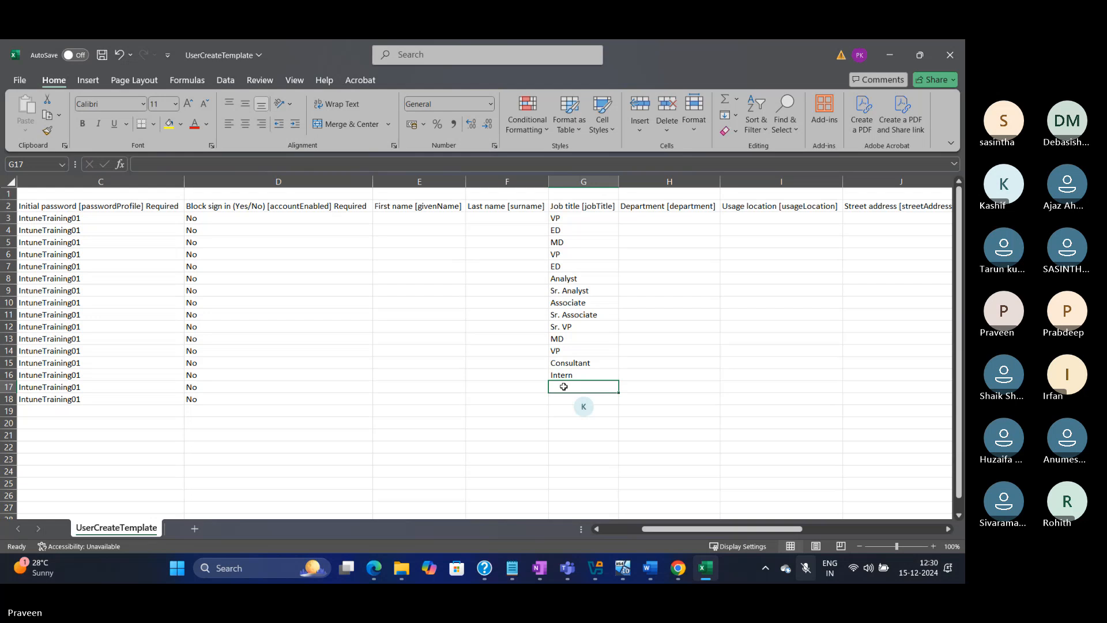
Complete the job title column with Analyst in cell G17 and SME in cell G18.
{"action": "type", "text": "Analyst"}
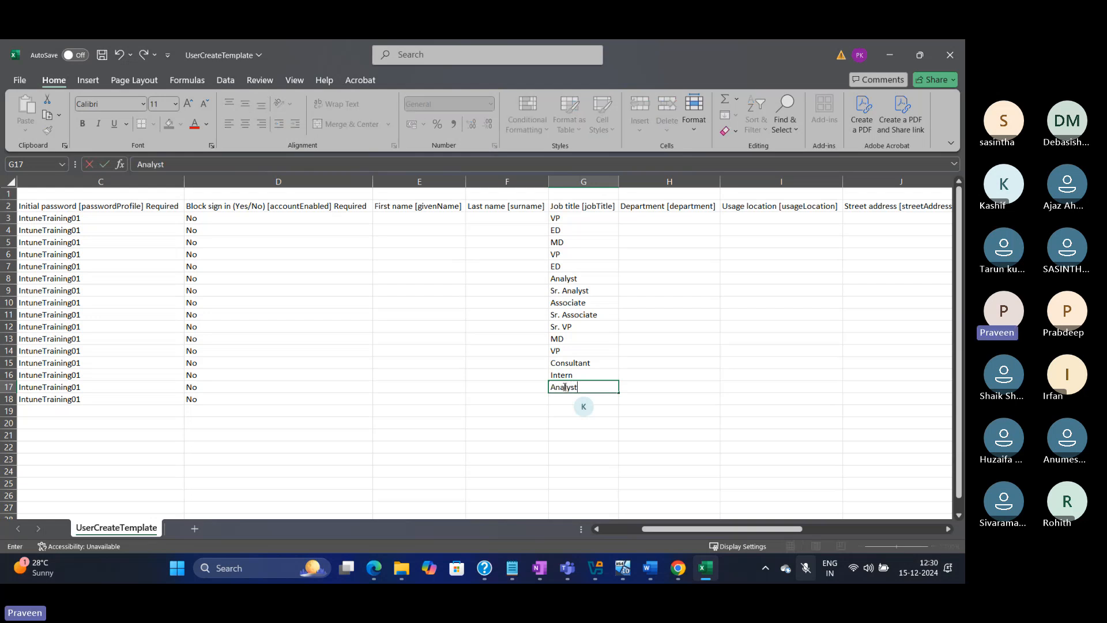
{"action": "key", "text": "Return"}
{"action": "type", "text": "SME"}
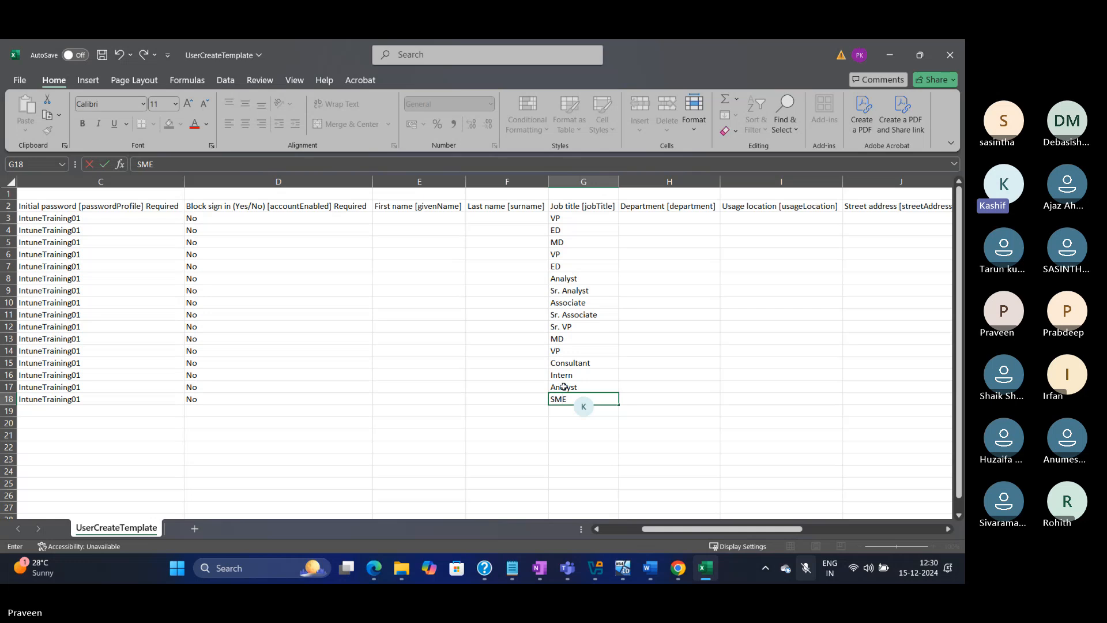
{"action": "key", "text": "ctrl+Return"}
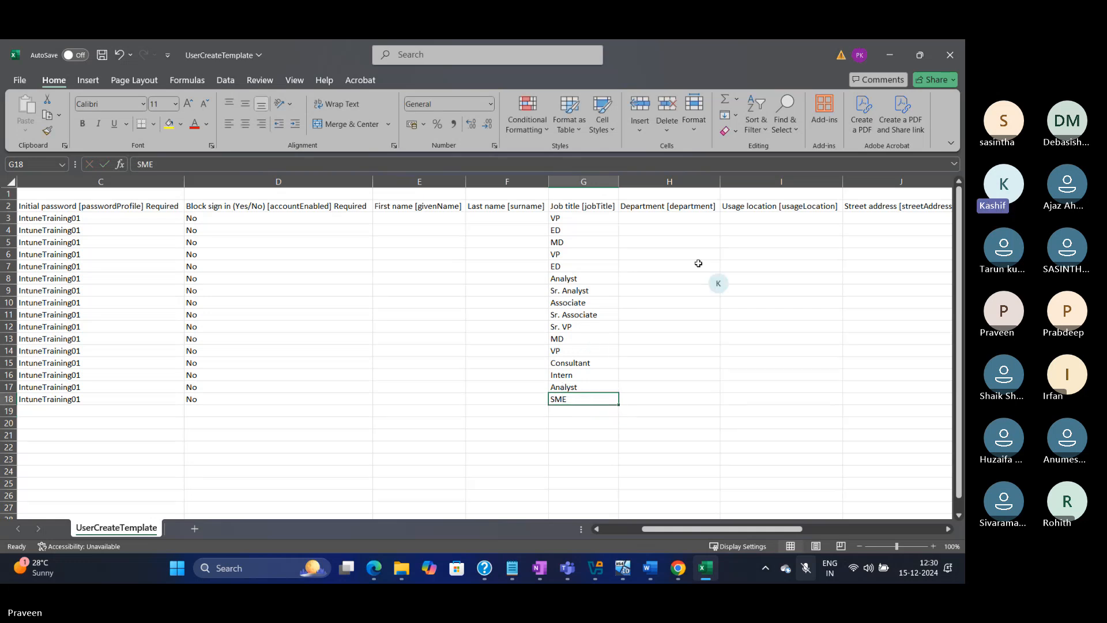
Enter the department HR in cells H3 through H5 and IT in cell H6.
{"action": "left_click_drag", "start_coordinate": [658, 207], "coordinate": [653, 215]}
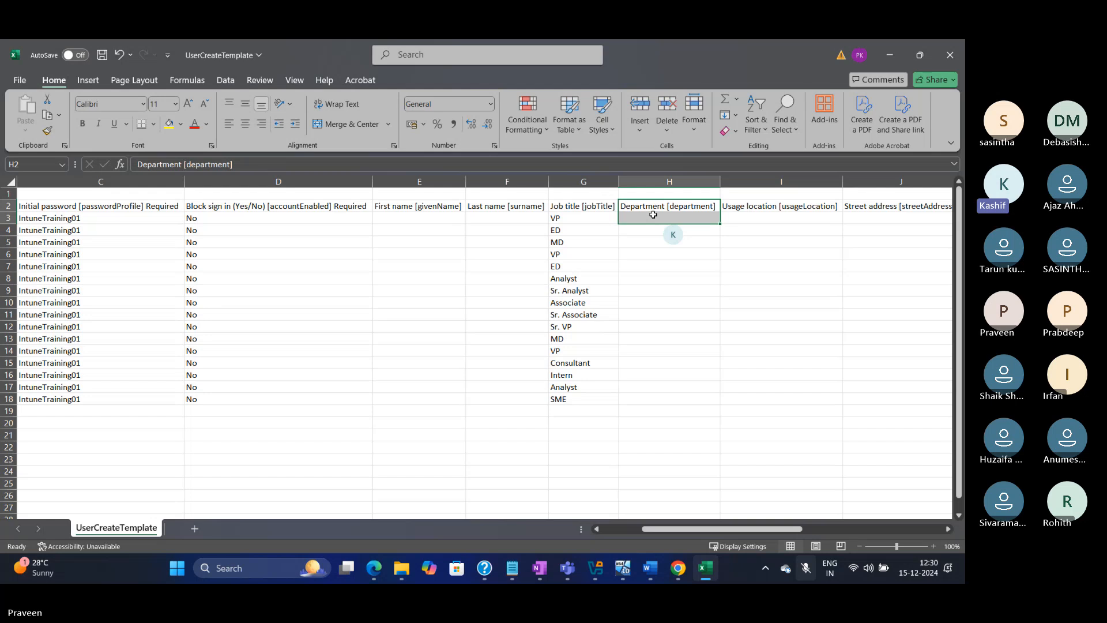
{"action": "left_click", "coordinate": [654, 214]}
{"action": "type", "text": "HR"}
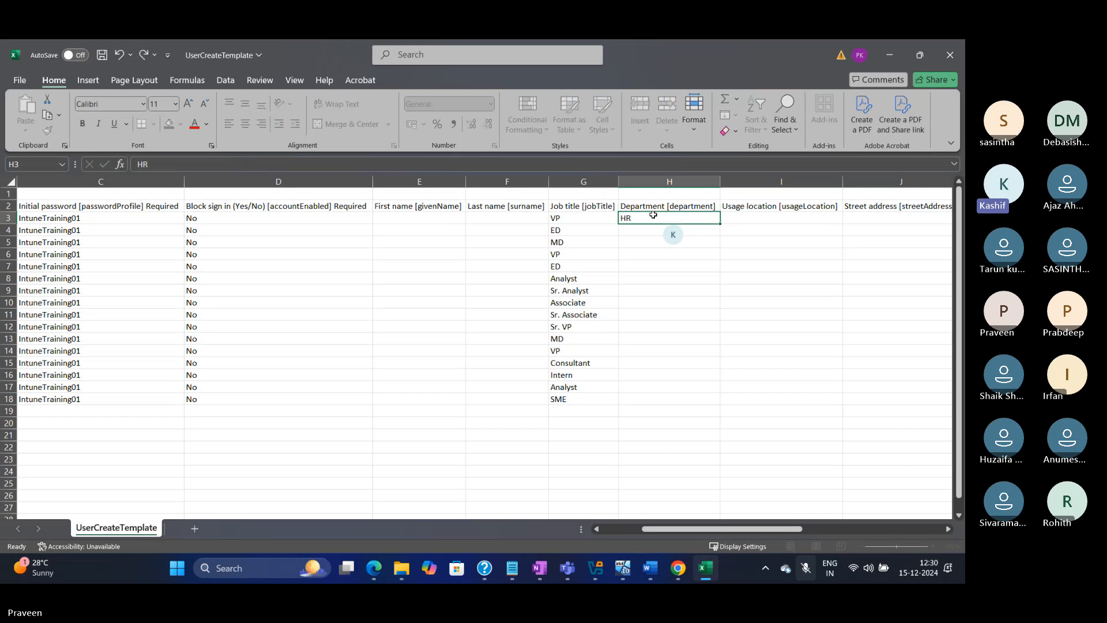
{"action": "key", "text": "Return"}
{"action": "type", "text": "HR"}
{"action": "key", "text": "Return"}
{"action": "type", "text": "HR"}
{"action": "key", "text": "Return"}
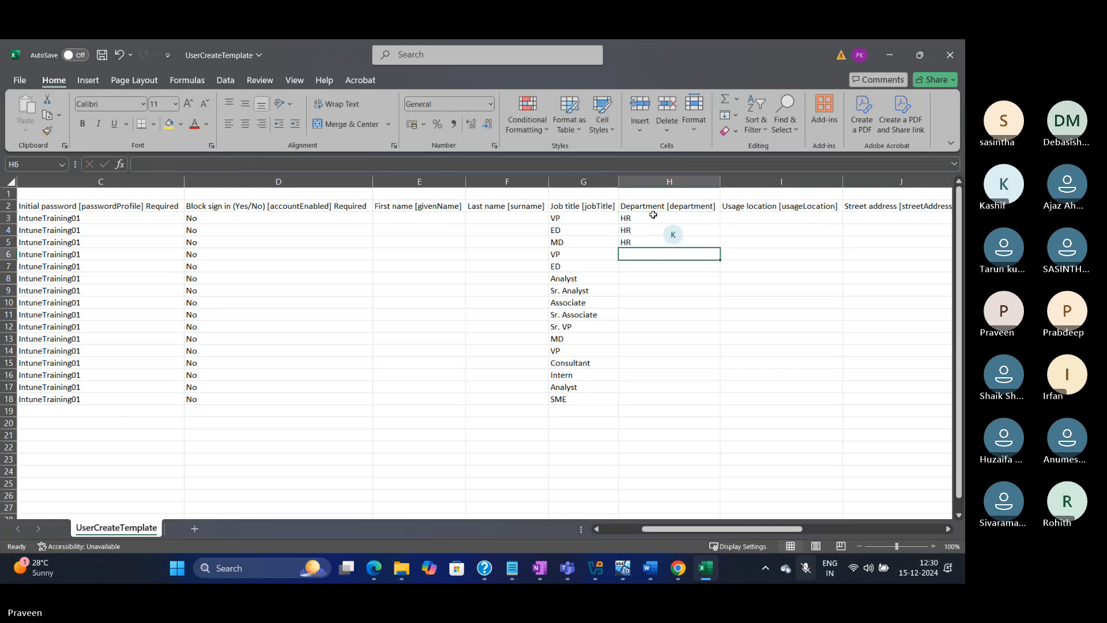
{"action": "type", "text": "IT"}
{"action": "key", "text": "Return"}
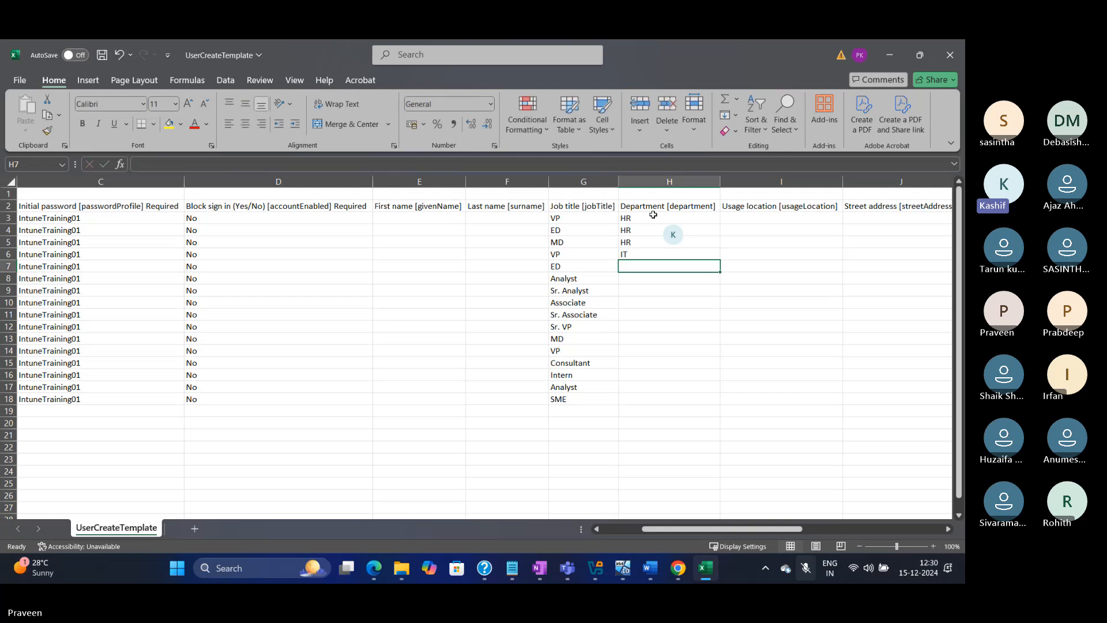
Enter the department IT in cells H7 and H8.
{"action": "type", "text": "IT"}
{"action": "key", "text": "Return"}
{"action": "type", "text": "IT"}
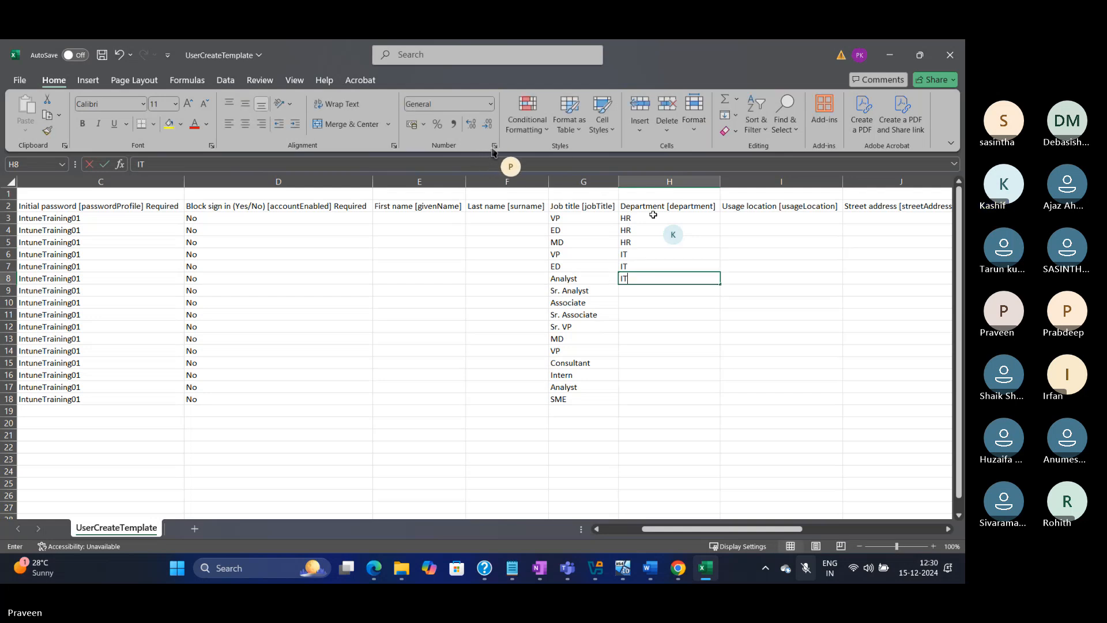
{"action": "key", "text": "Return"}
Fill in the department Finance for the users in cells H9 through H11.
{"action": "type", "text": "Fi"}
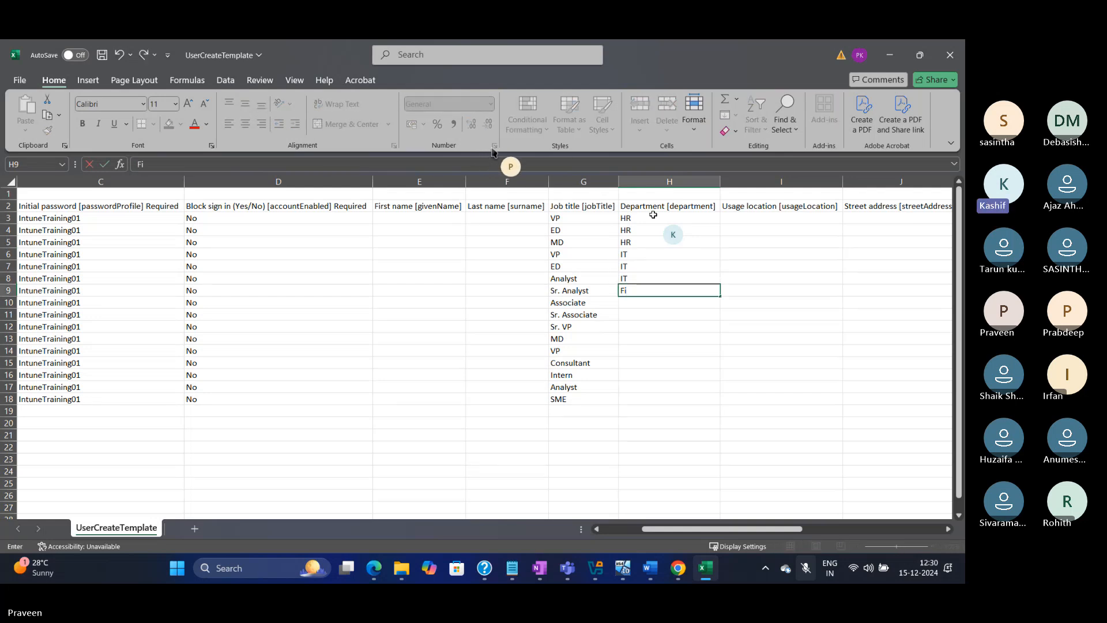
{"action": "type", "text": "nance"}
{"action": "key", "text": "Return"}
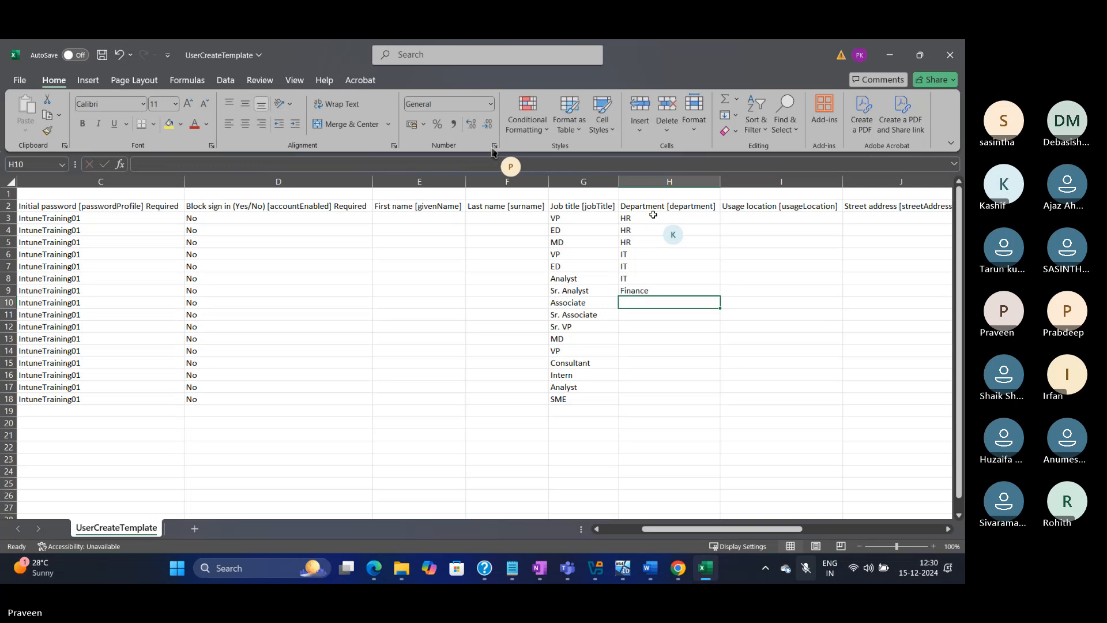
{"action": "type", "text": "F"}
{"action": "key", "text": "Return"}
{"action": "type", "text": "F"}
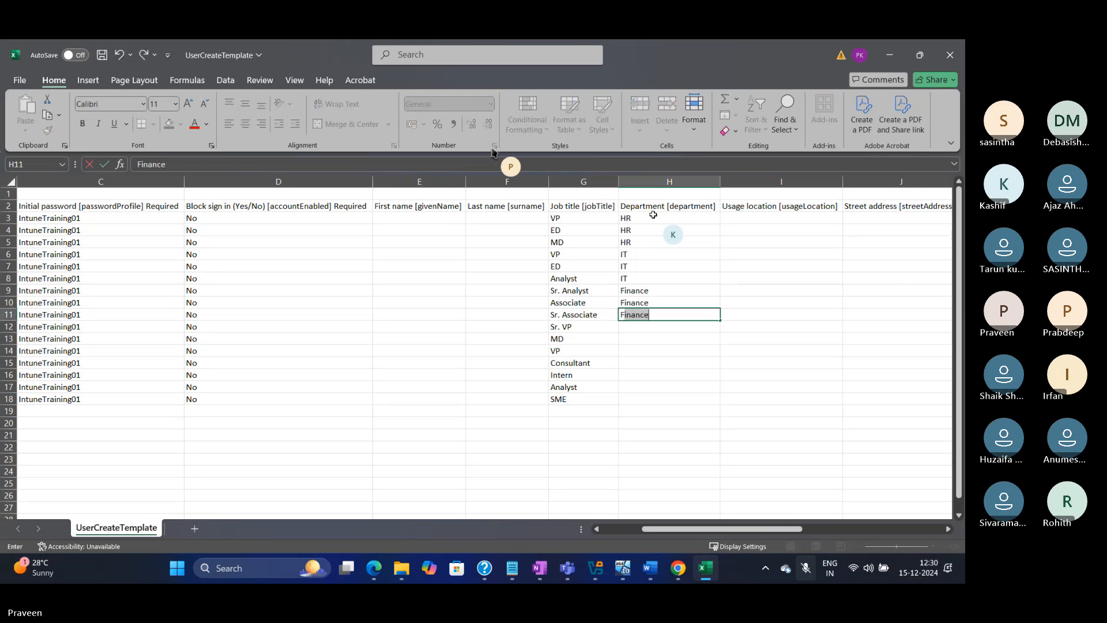
{"action": "key", "text": "Return"}
Fill in the department Sales for the users in cells H12 through H14.
{"action": "type", "text": "Sales"}
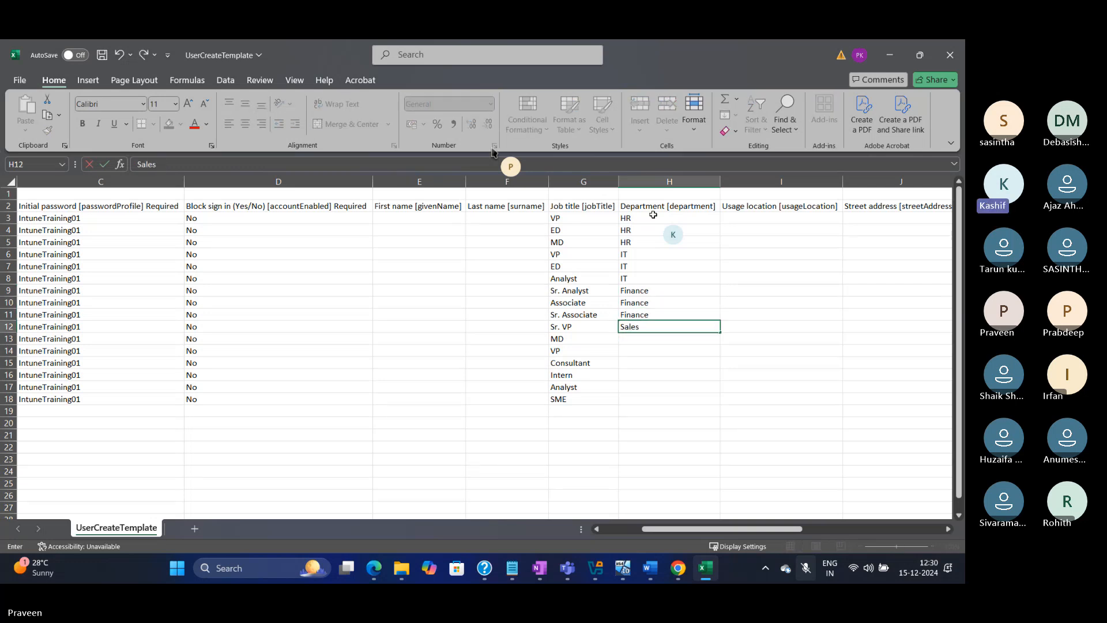
{"action": "key", "text": "Return"}
{"action": "type", "text": "Sales"}
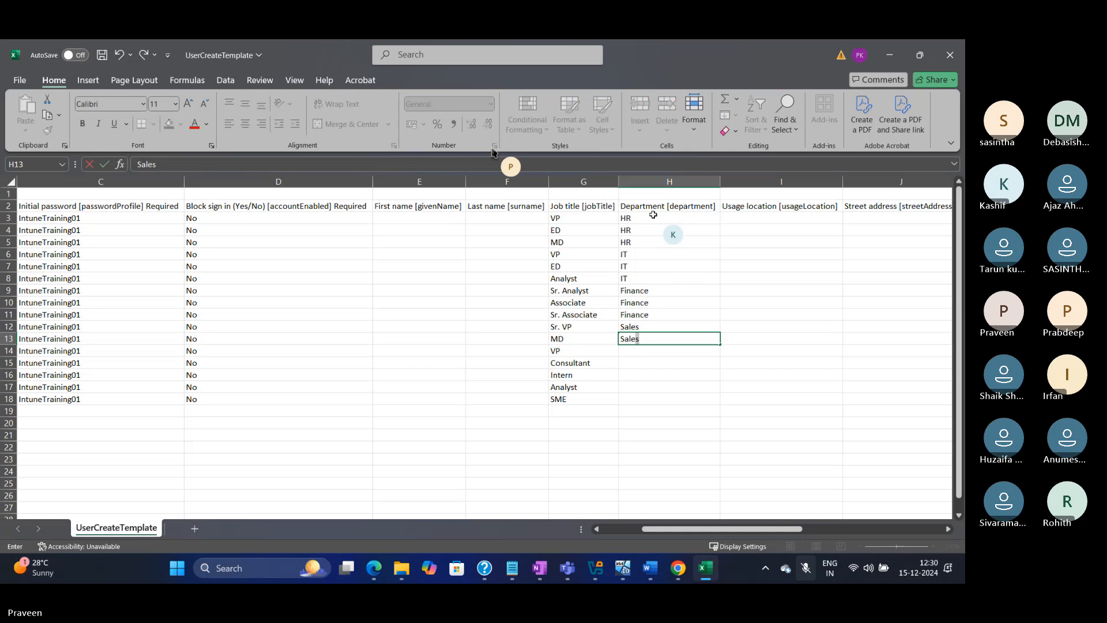
{"action": "key", "text": "Return"}
{"action": "type", "text": "Sales"}
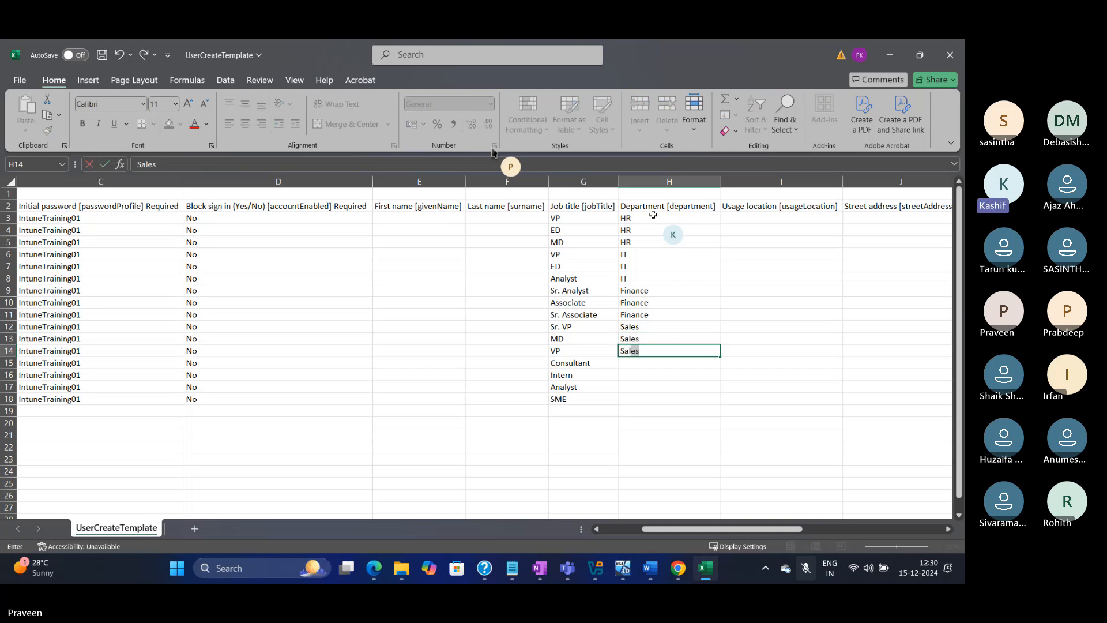
{"action": "key", "text": "Return"}
Complete the department column with Research in cells H15 through H18.
{"action": "type", "text": "Res"}
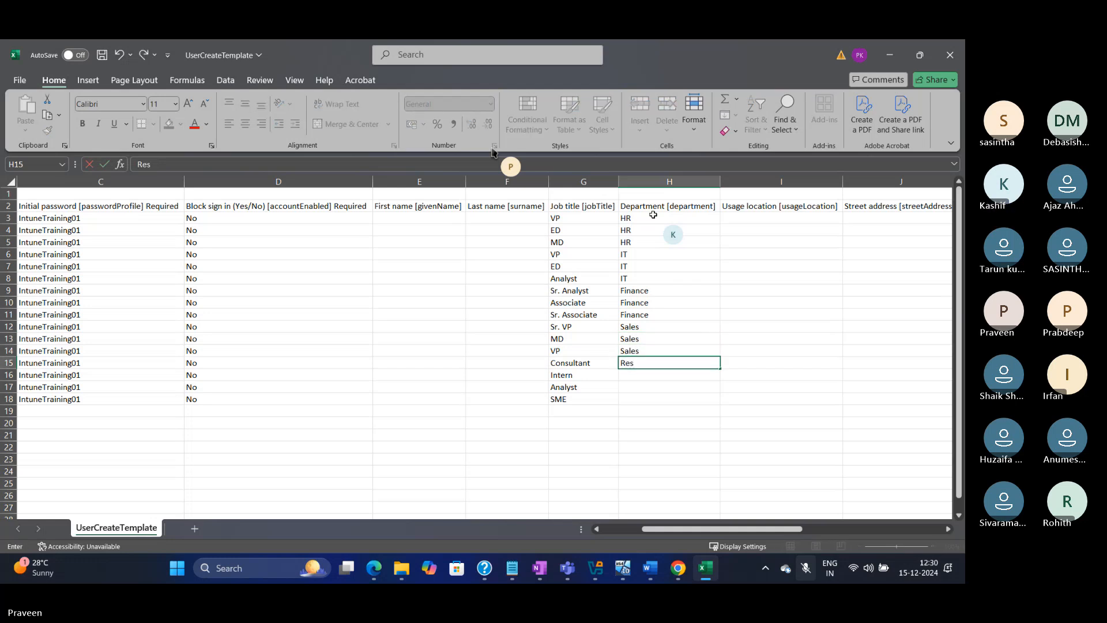
{"action": "type", "text": "earch"}
{"action": "key", "text": "Return"}
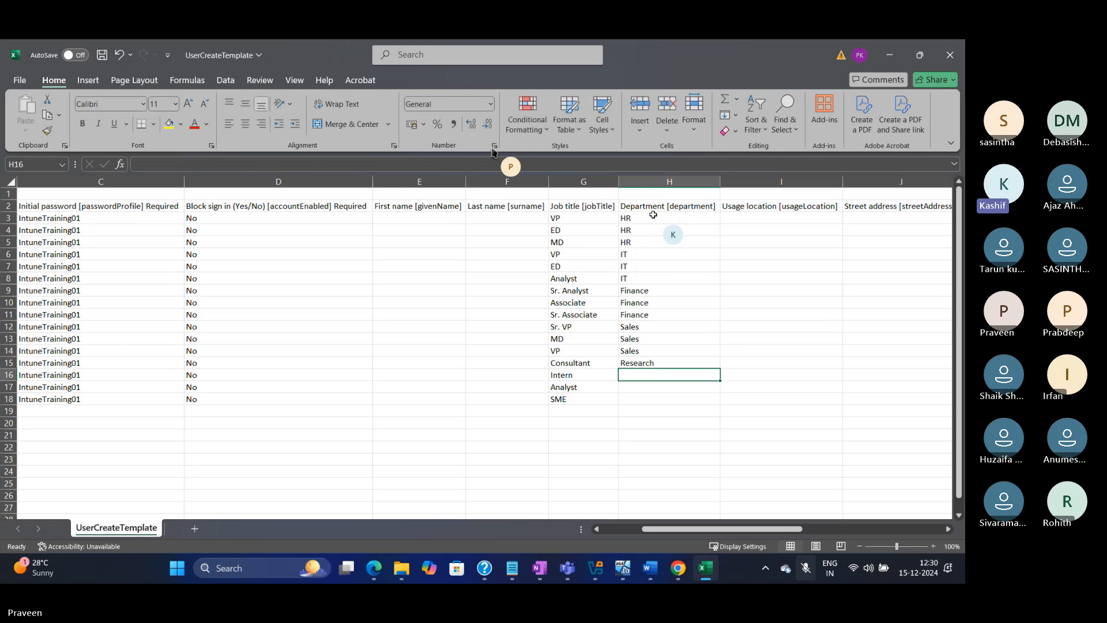
{"action": "type", "text": "Research"}
{"action": "key", "text": "Return"}
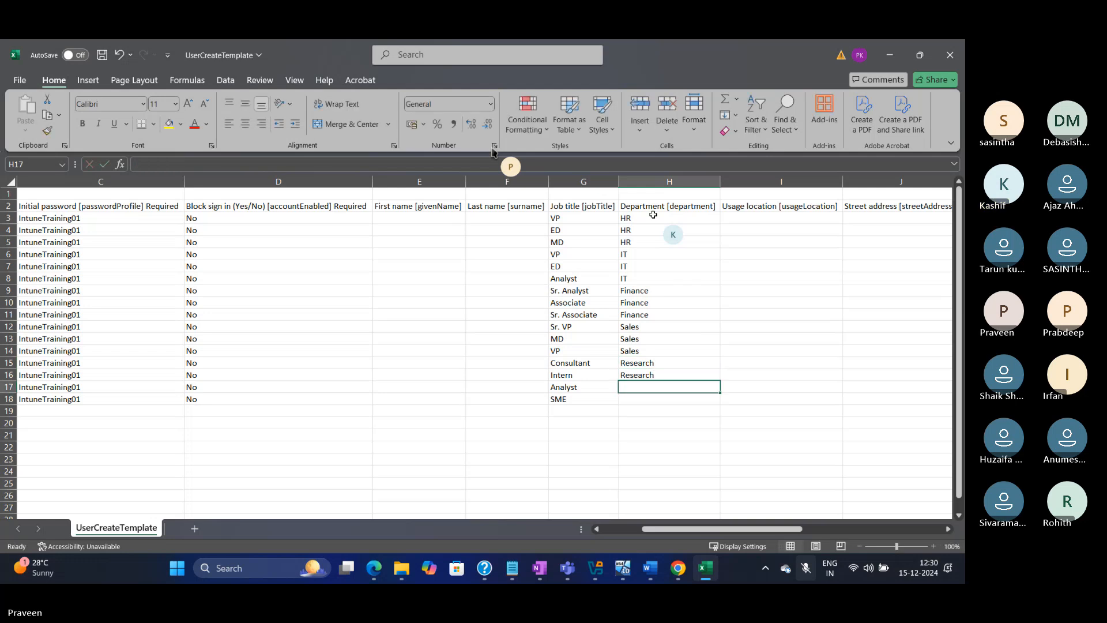
{"action": "type", "text": "Research"}
{"action": "key", "text": "Tab"}
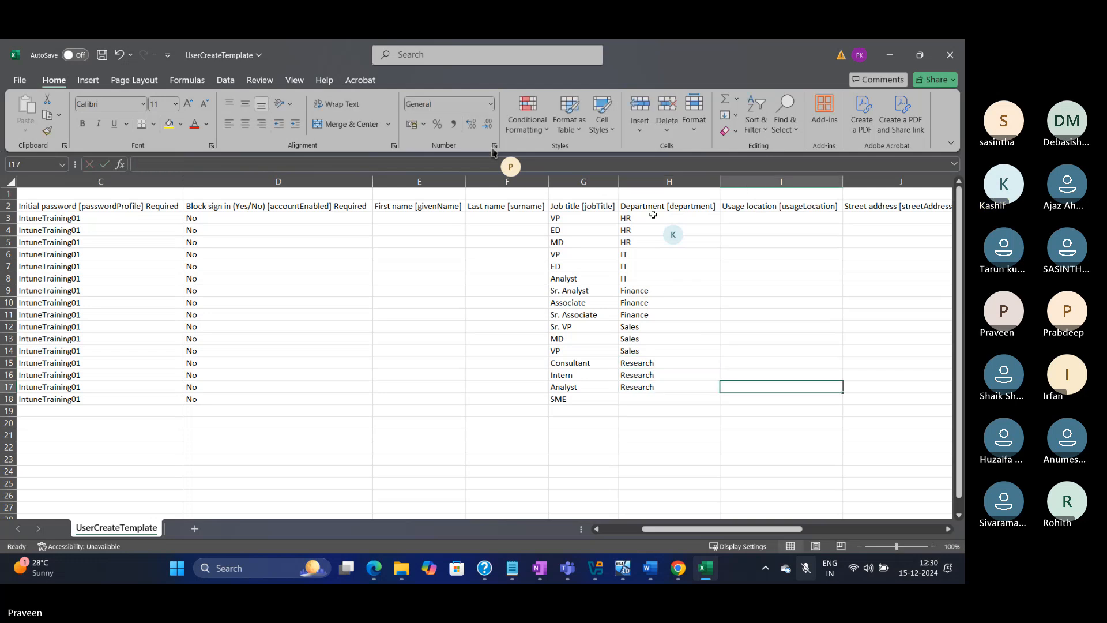
{"action": "key", "text": "Left"}
{"action": "key", "text": "Return"}
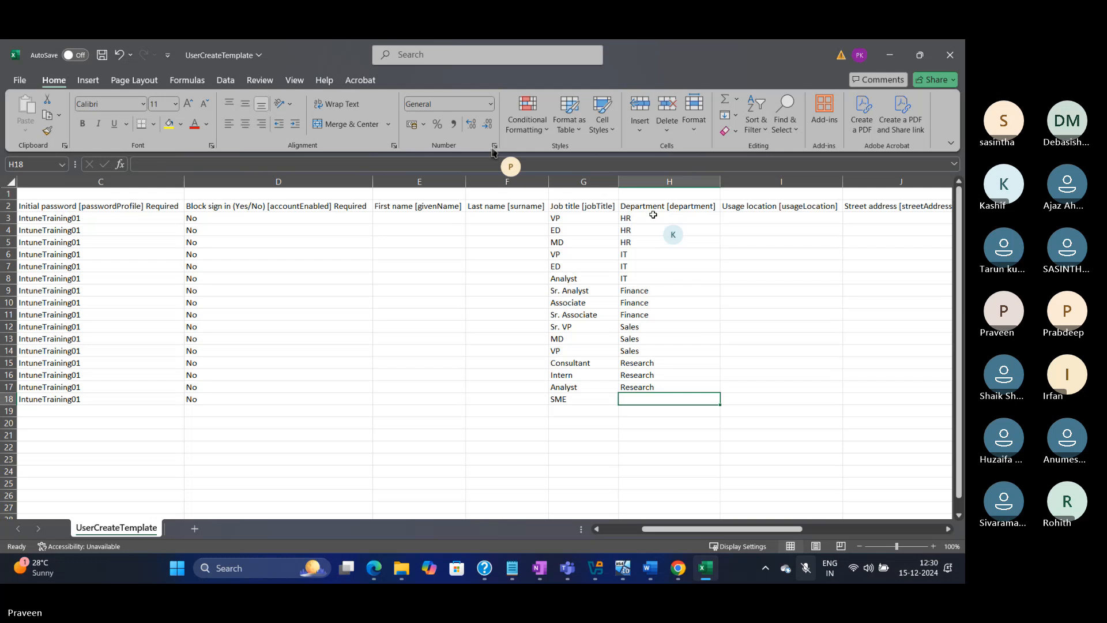
{"action": "type", "text": "Research"}
{"action": "key", "text": "Return"}
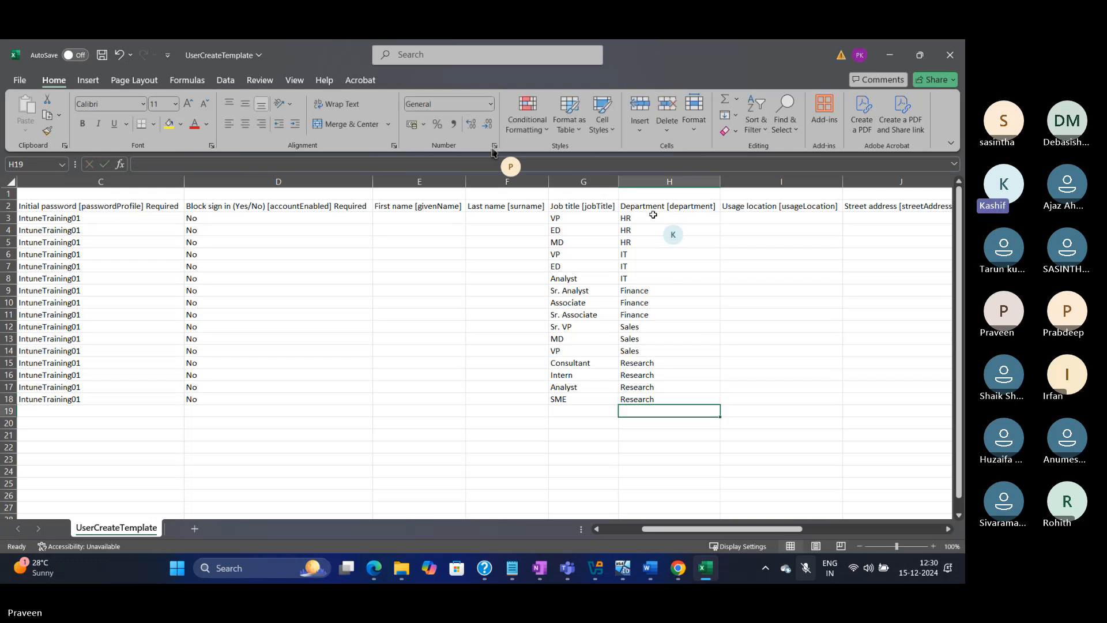
Enter India as the usage location in cells I3 through I5.
{"action": "key", "text": "Up"}
{"action": "key", "text": "Up"}
{"action": "key", "text": "Up"}
{"action": "key", "text": "Up"}
{"action": "key", "text": "Up"}
{"action": "key", "text": "Up"}
{"action": "key", "text": "Up"}
{"action": "key", "text": "Up"}
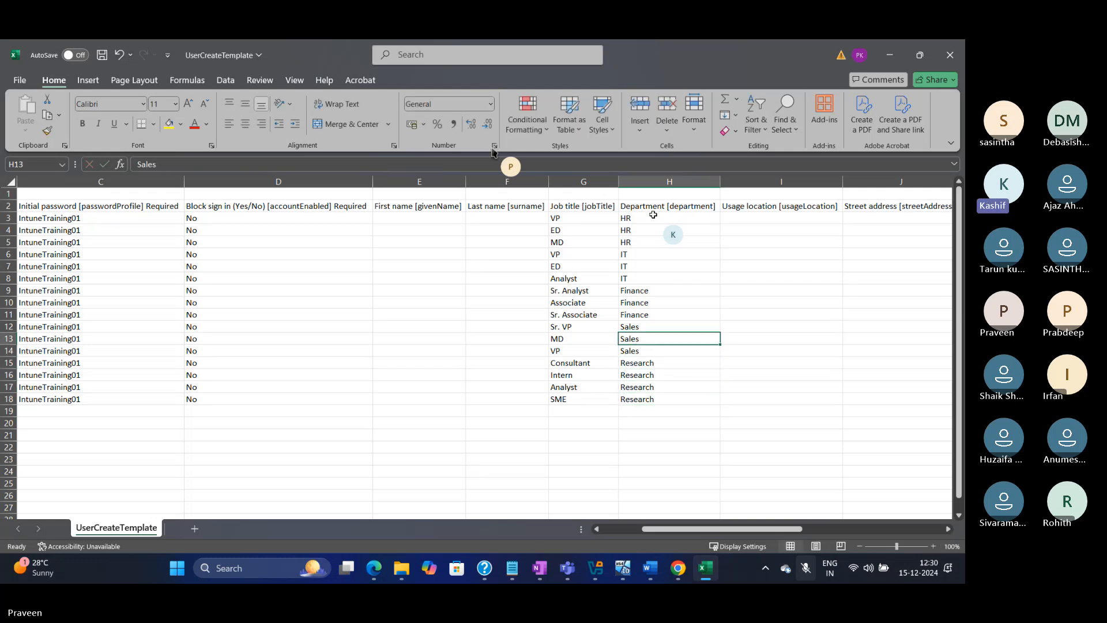
{"action": "key", "text": "Up"}
{"action": "key", "text": "Up"}
{"action": "key", "text": "Right"}
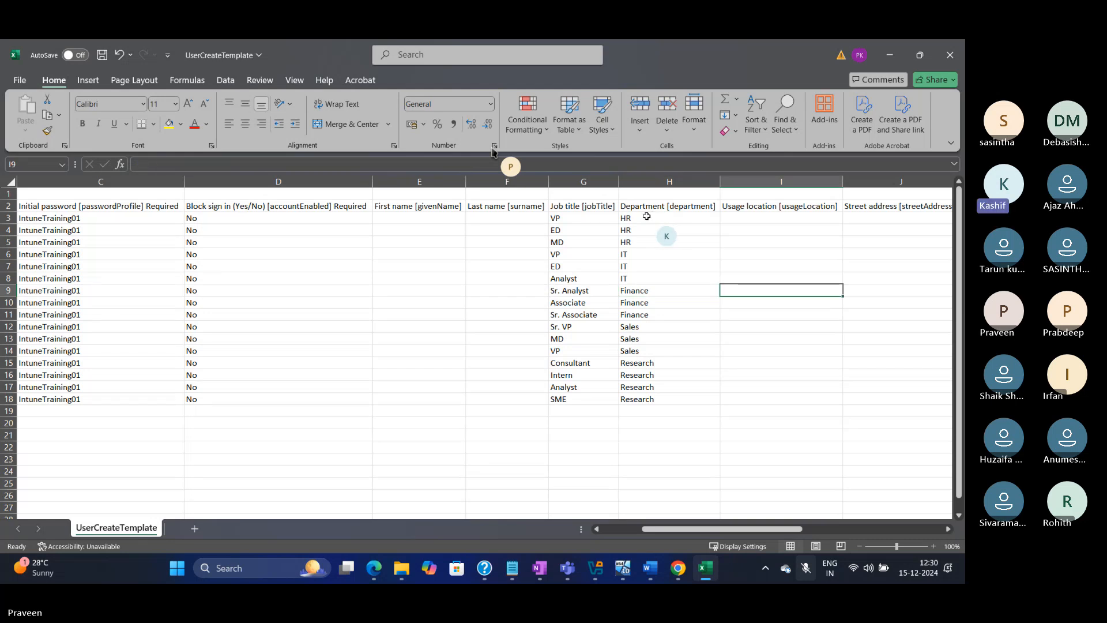
{"action": "left_click", "coordinate": [745, 216]}
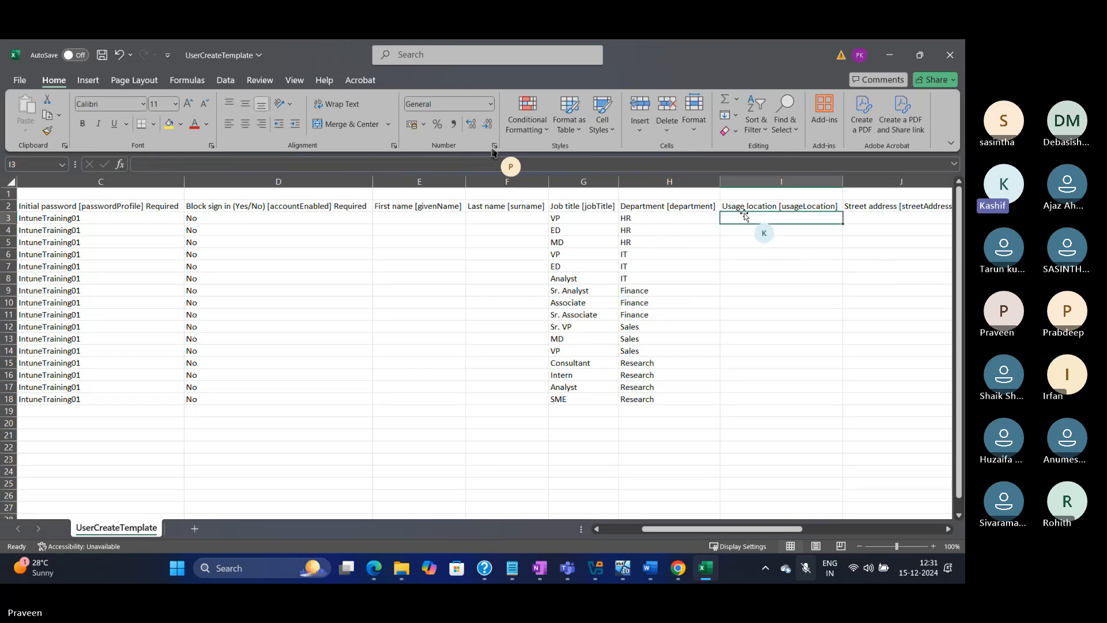
{"action": "type", "text": "India"}
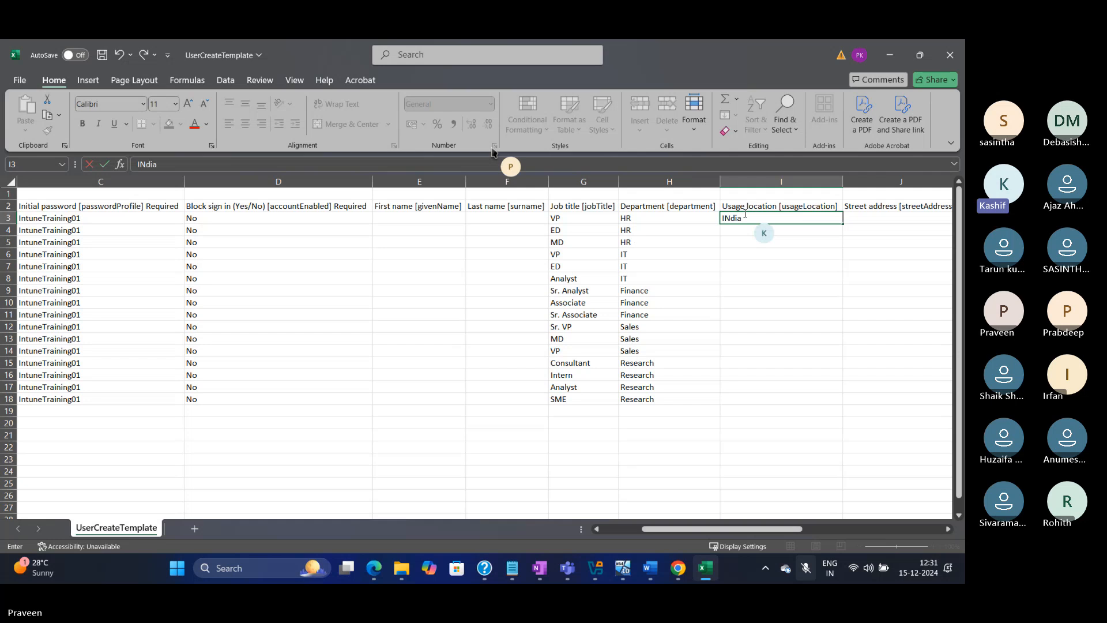
{"action": "key", "text": "Return"}
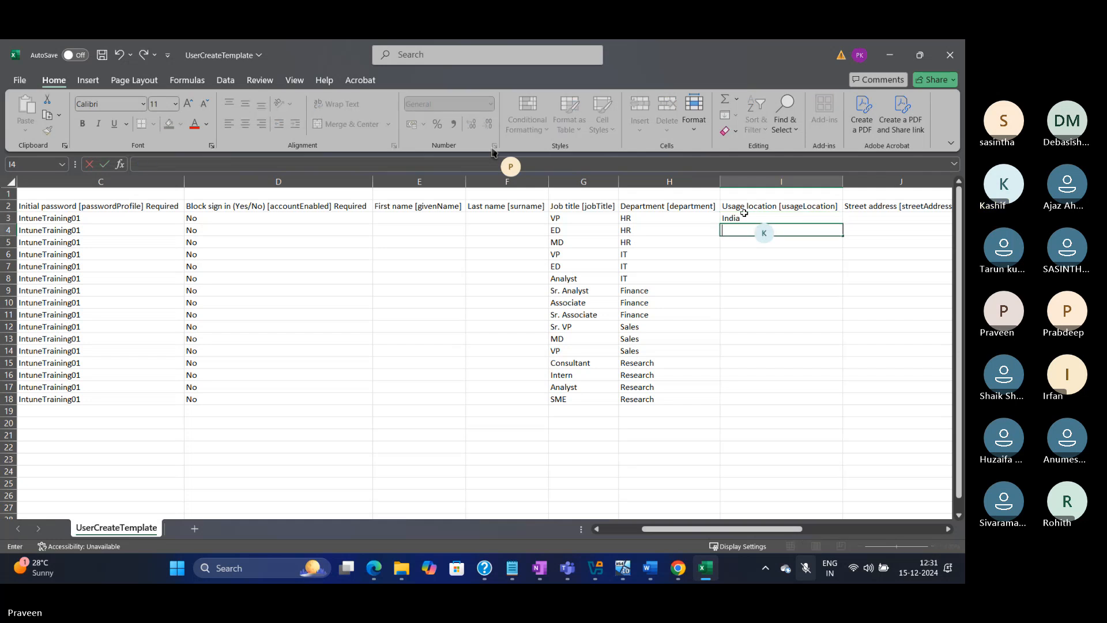
{"action": "type", "text": "India"}
{"action": "key", "text": "Return"}
{"action": "type", "text": "IN"}
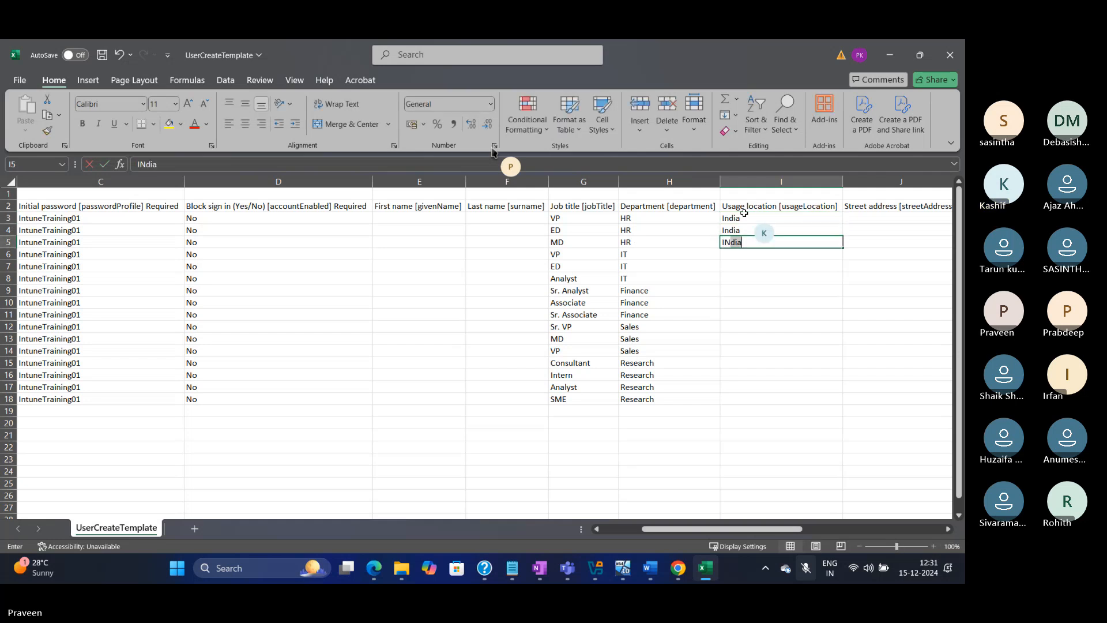
{"action": "key", "text": "Return"}
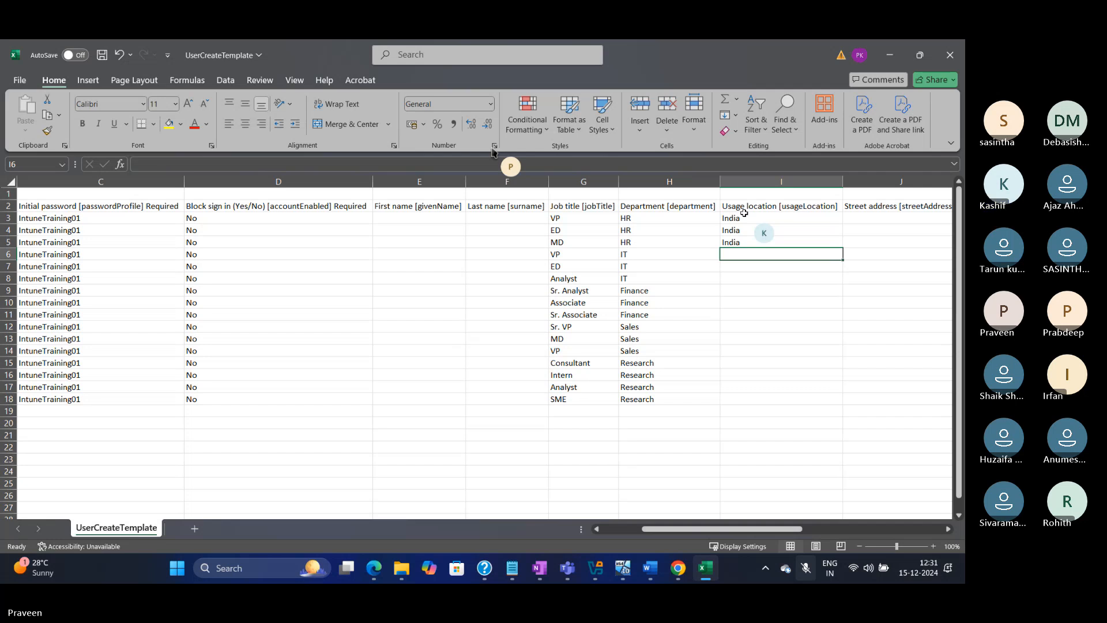
Enter United States as the usage location in cells I6 through I8.
{"action": "type", "text": "Unitd"}
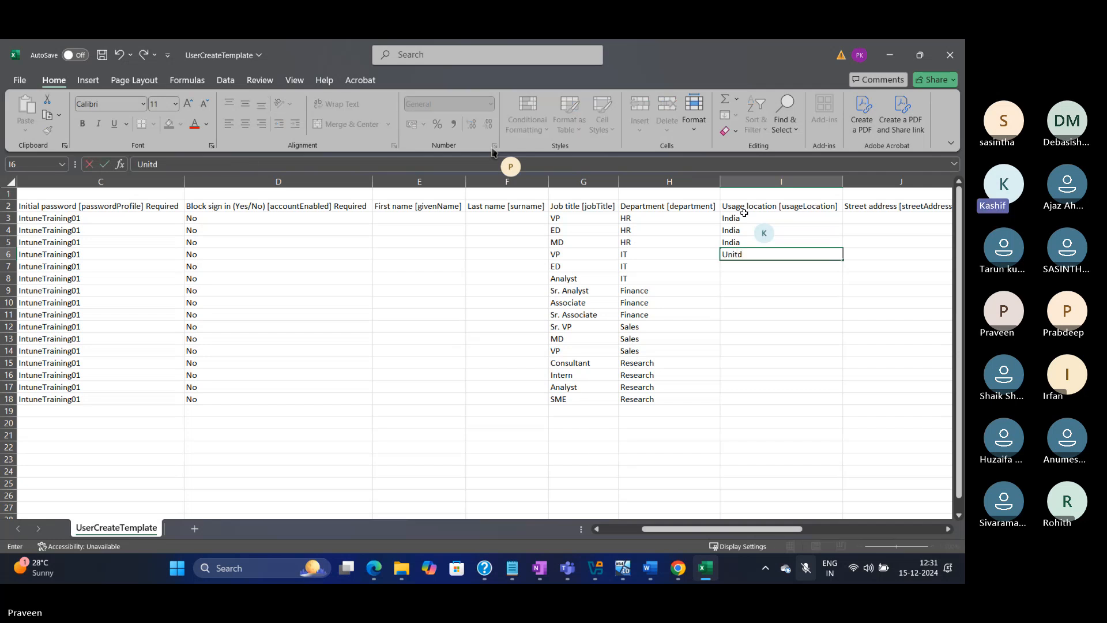
{"action": "key", "text": "BackSpace"}
{"action": "type", "text": "ed States"}
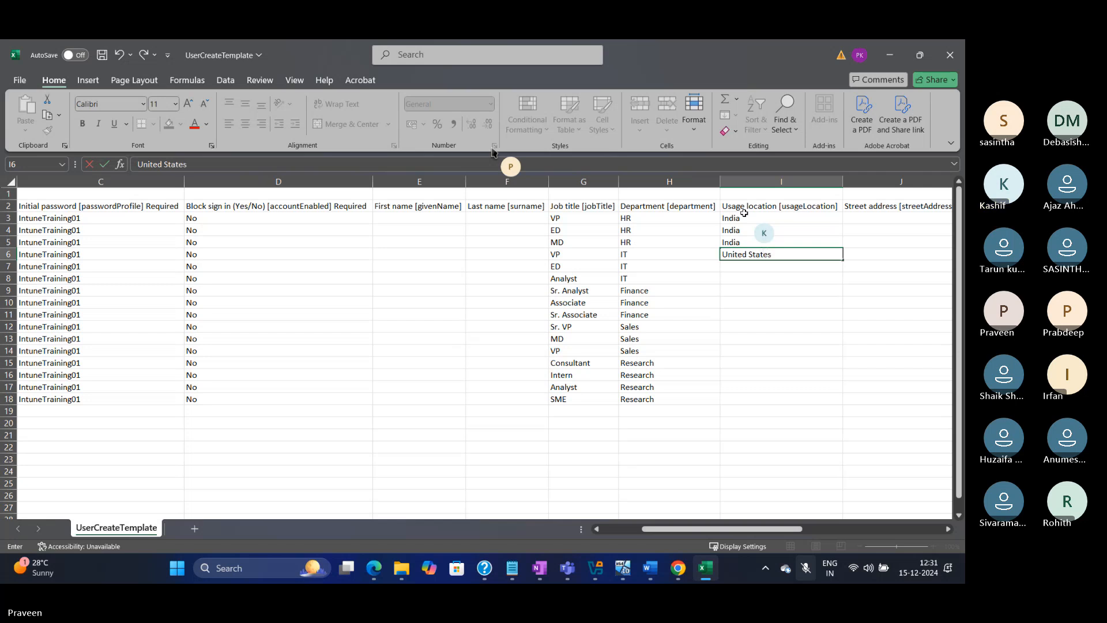
{"action": "key", "text": "Return"}
{"action": "type", "text": "U"}
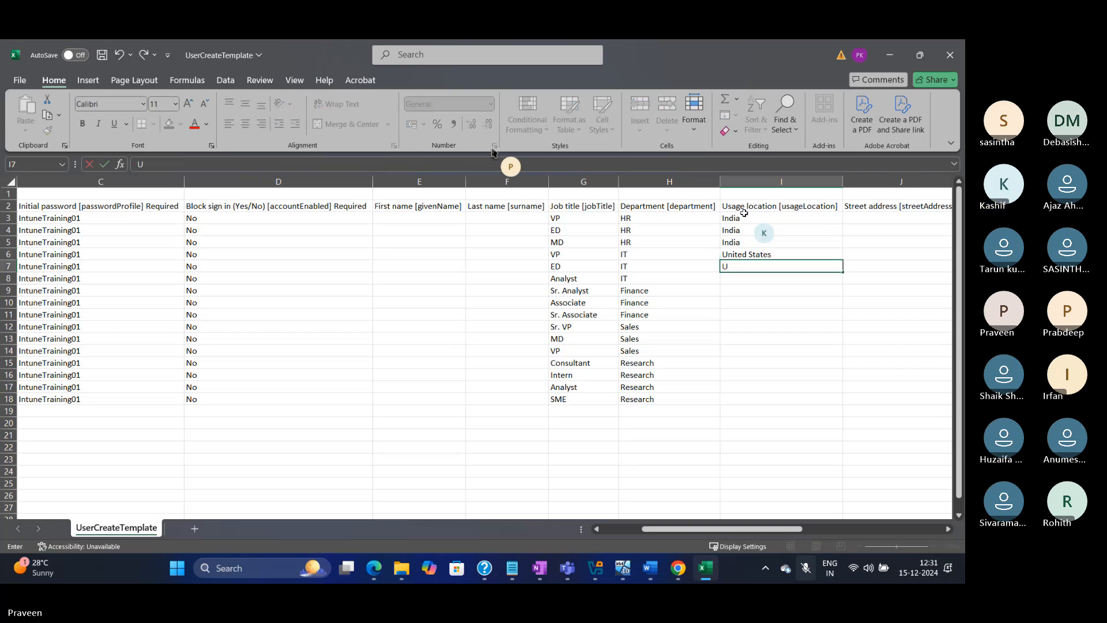
{"action": "key", "text": "Return"}
{"action": "key", "text": "Up"}
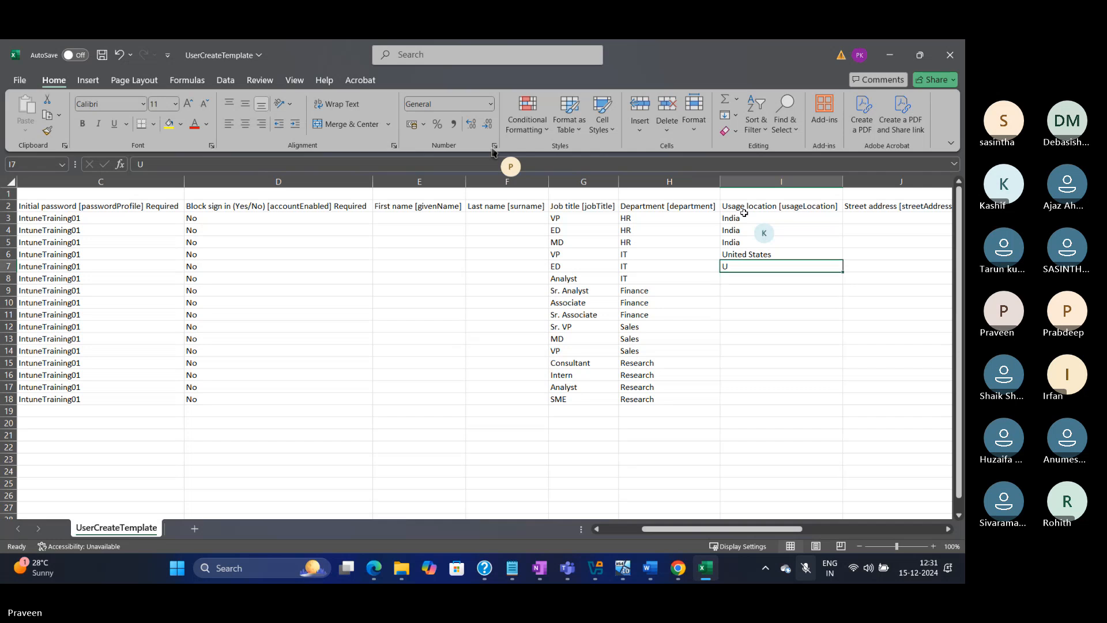
{"action": "type", "text": "united States"}
{"action": "key", "text": "Return"}
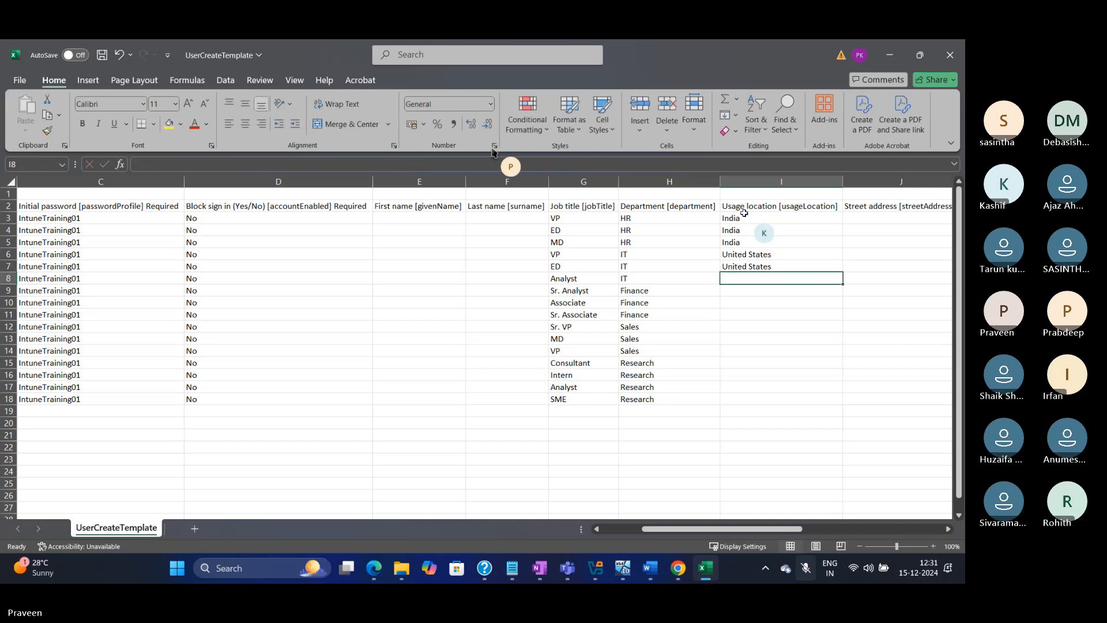
{"action": "type", "text": "uni"}
{"action": "key", "text": "Return"}
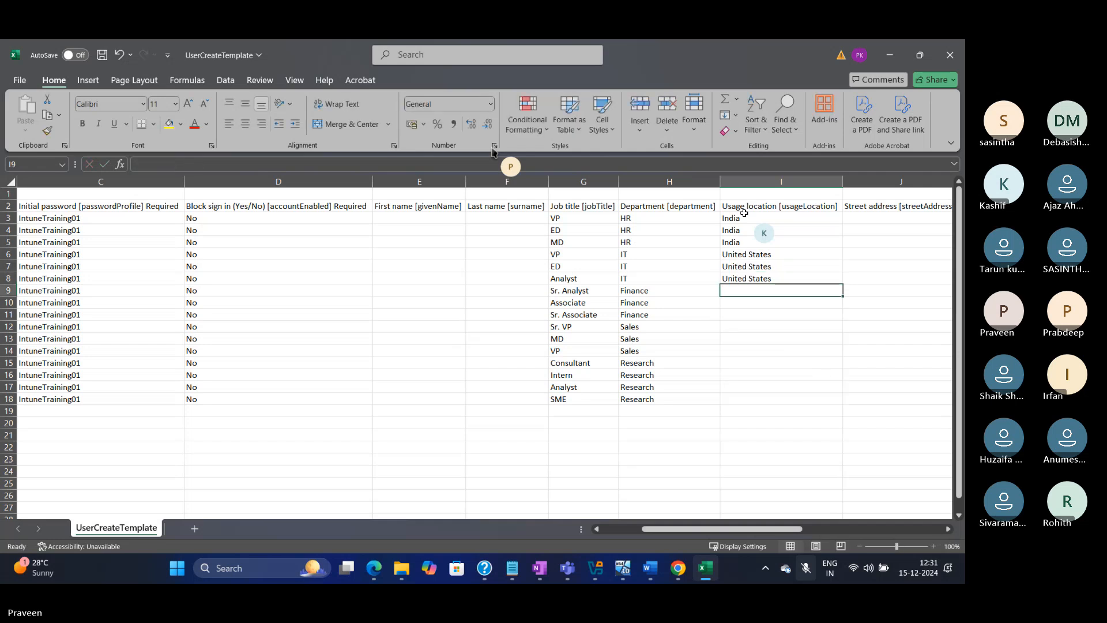
Enter Canada as the usage location in cells I9 through I11.
{"action": "type", "text": "Canada"}
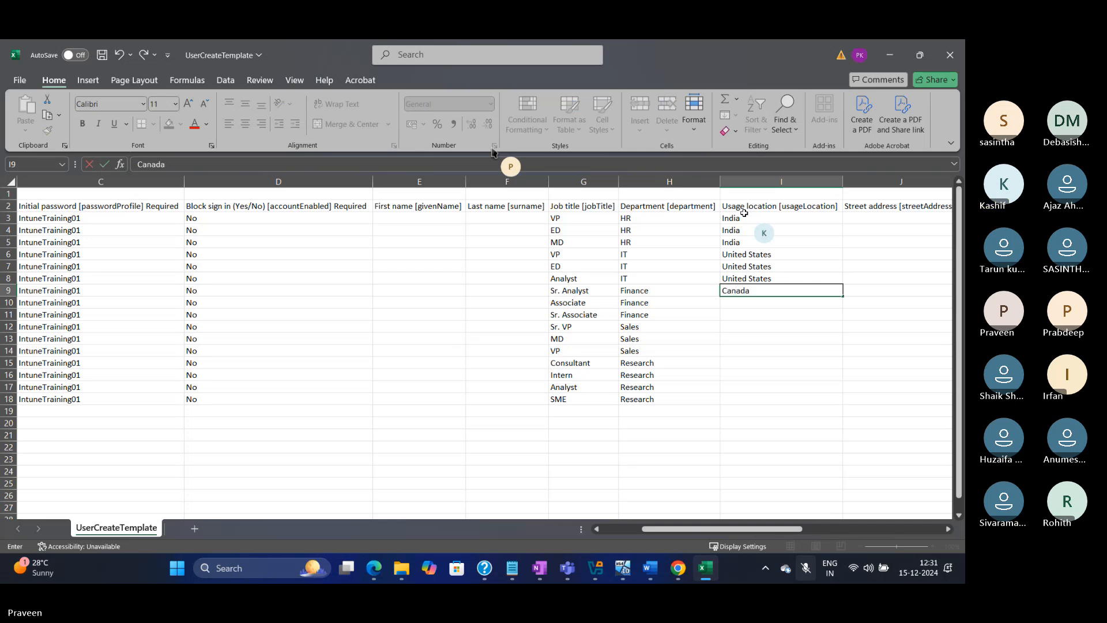
{"action": "key", "text": "Return"}
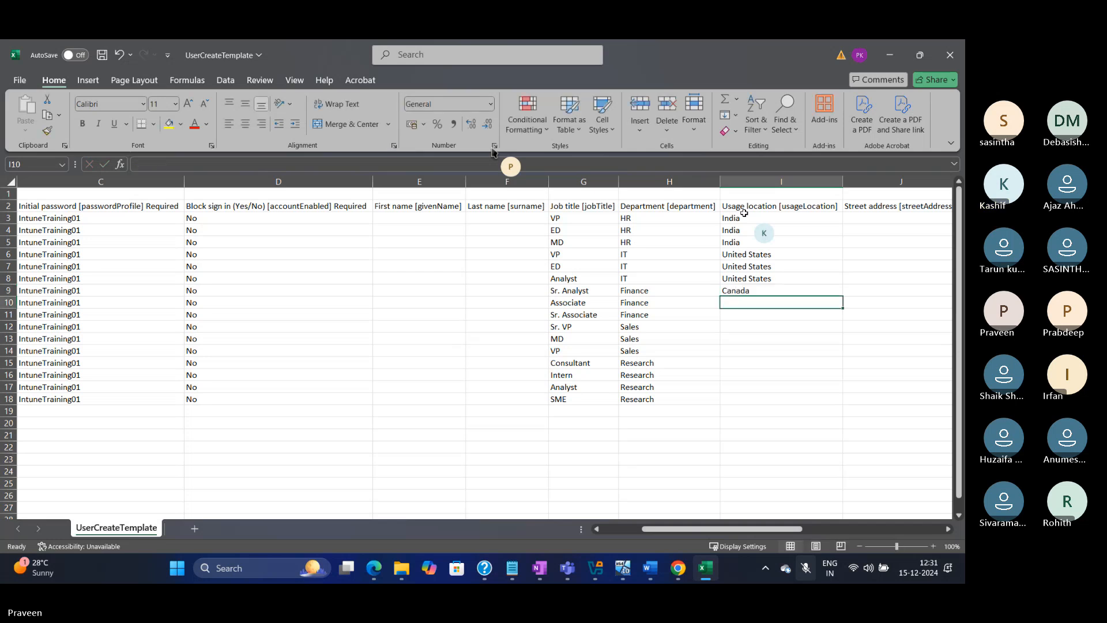
{"action": "type", "text": "C"}
{"action": "key", "text": "Return"}
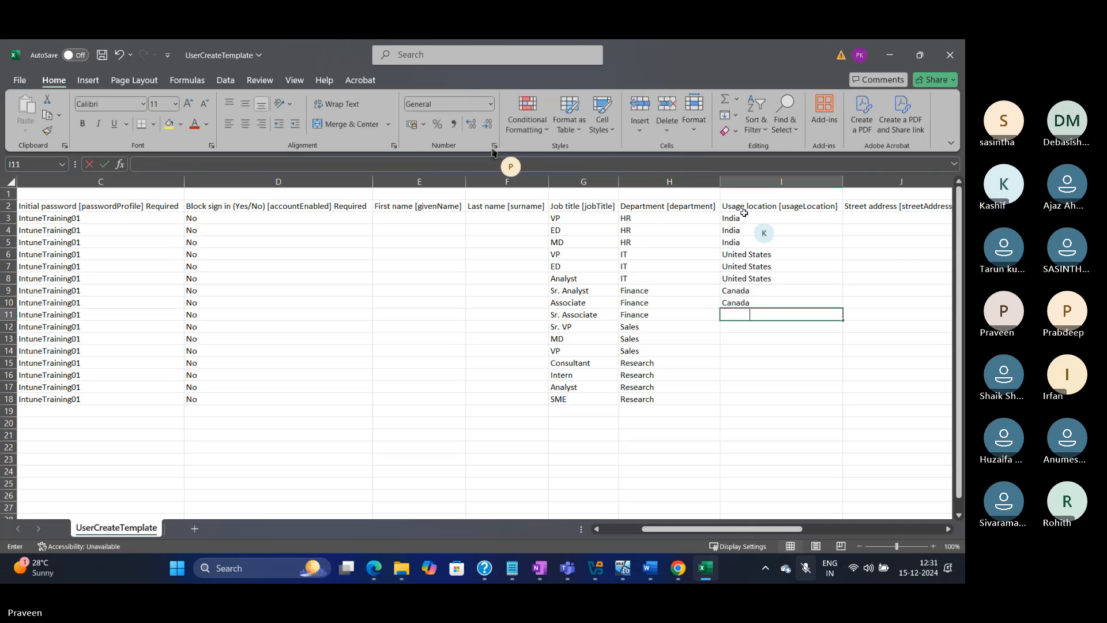
{"action": "type", "text": "Canada"}
{"action": "key", "text": "Return"}
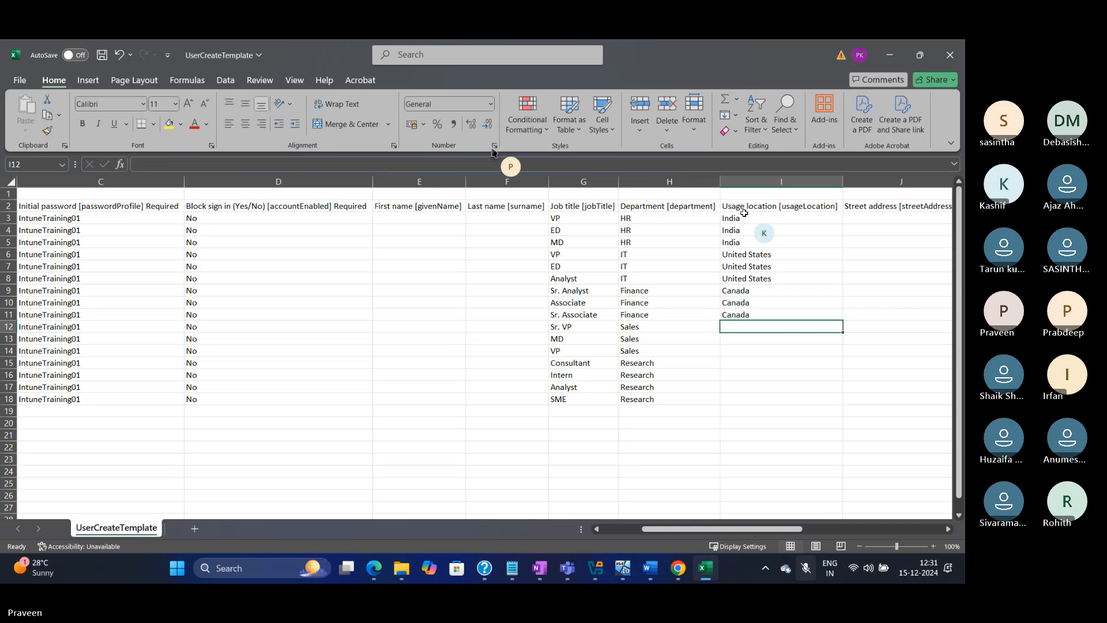
Enter Australia as the usage location in cells I12 through I14.
{"action": "type", "text": "A"}
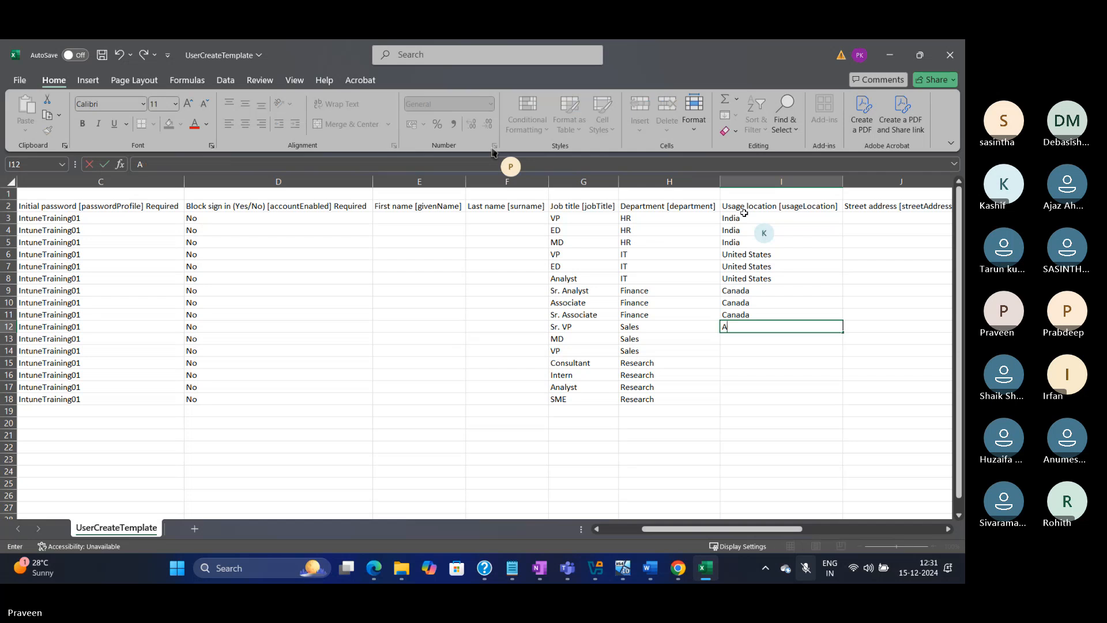
{"action": "type", "text": "ustralia"}
{"action": "key", "text": "Return"}
{"action": "type", "text": "As"}
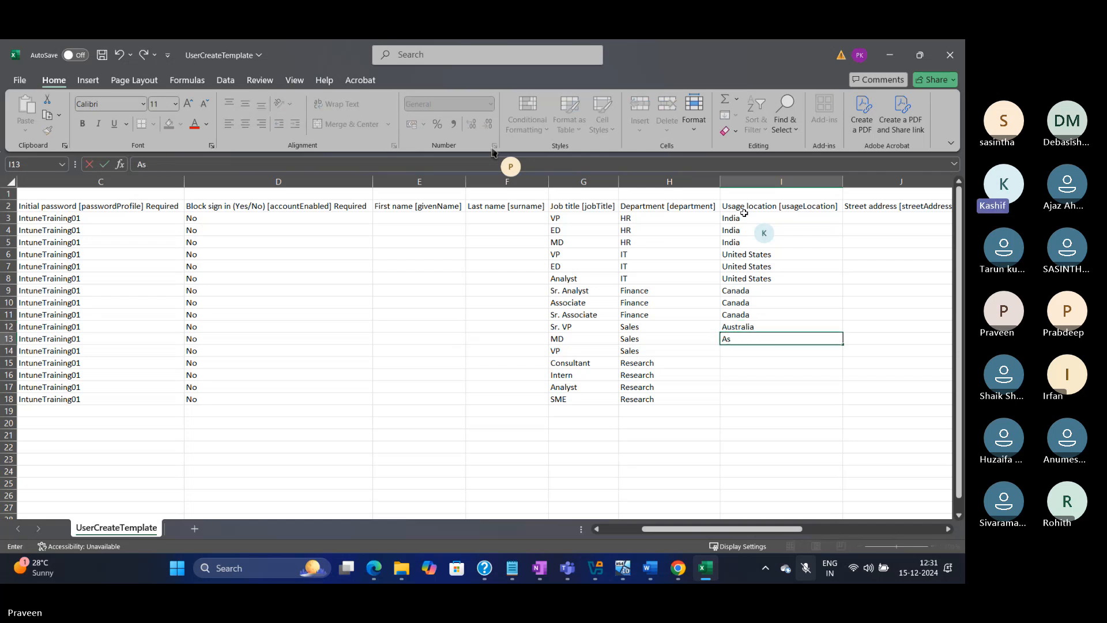
{"action": "key", "text": "BackSpace"}
{"action": "type", "text": "us"}
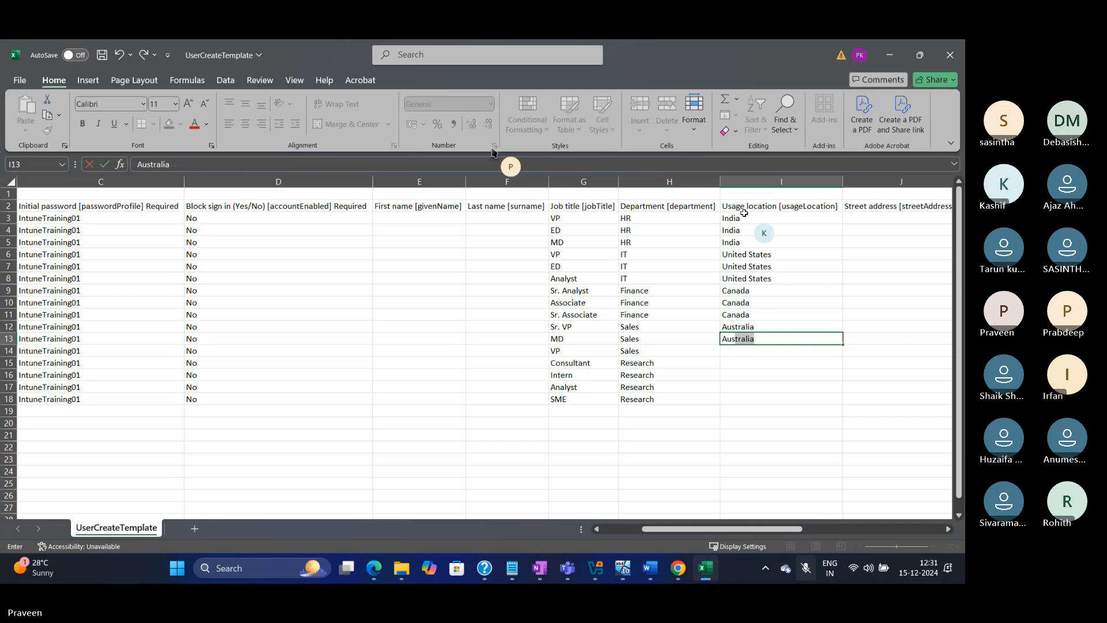
{"action": "key", "text": "Return"}
{"action": "type", "text": "Australia"}
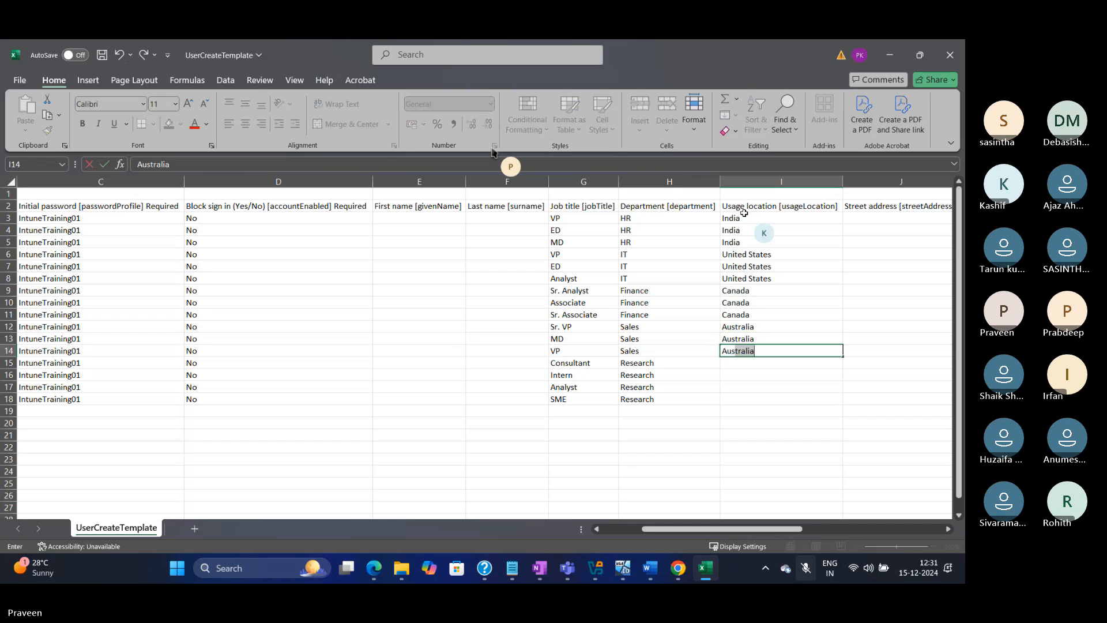
{"action": "key", "text": "Return"}
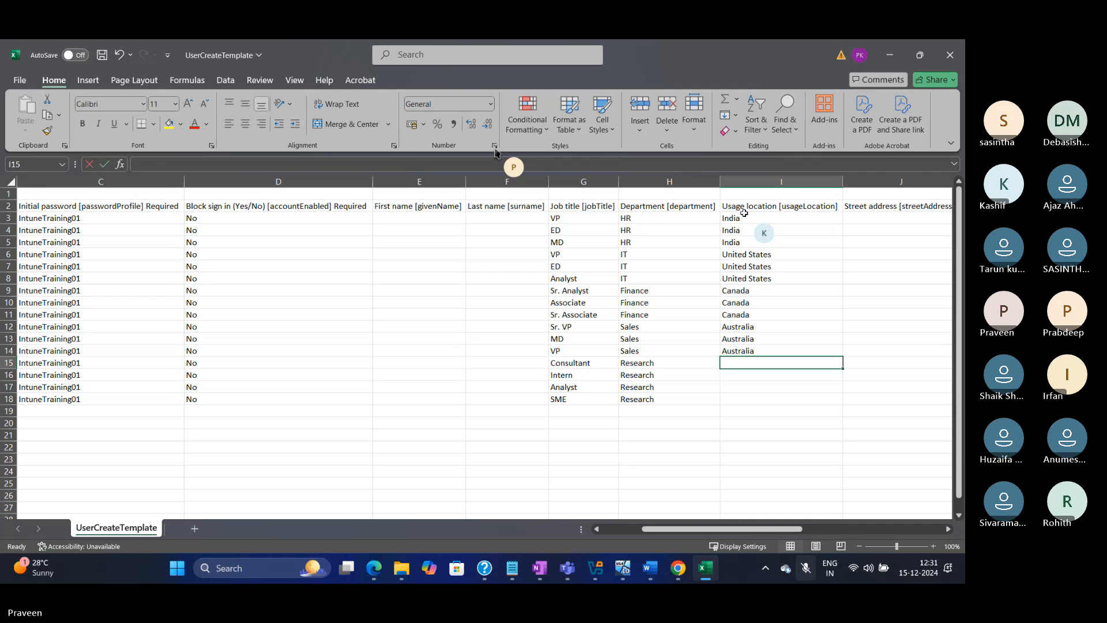
Enter Finland as the usage location in cells I15 and I16.
{"action": "type", "text": "Finland"}
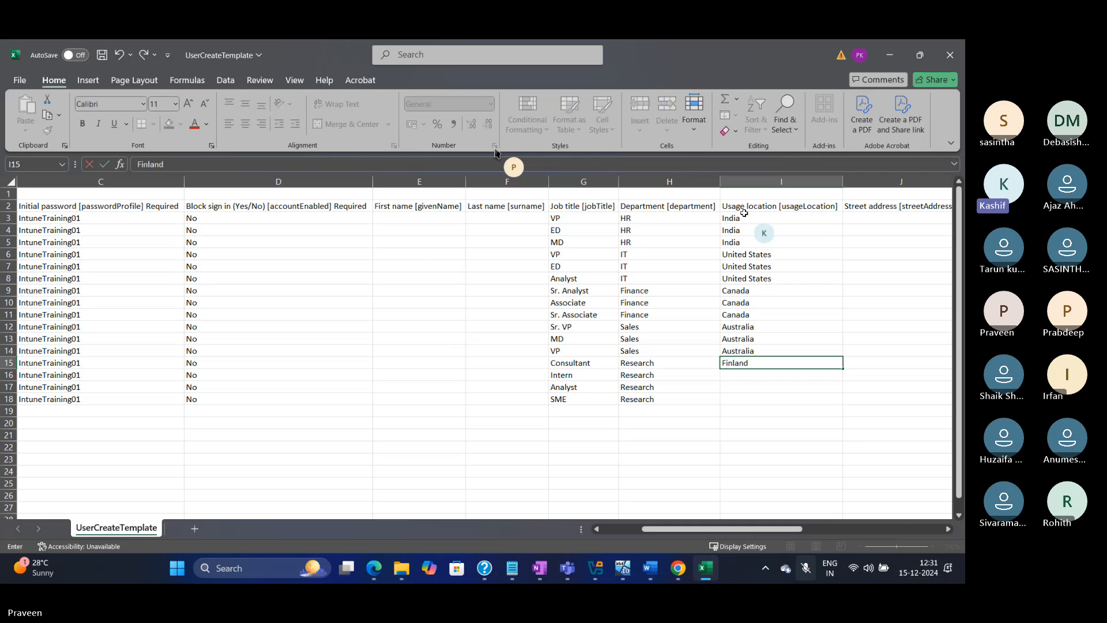
{"action": "key", "text": "Return"}
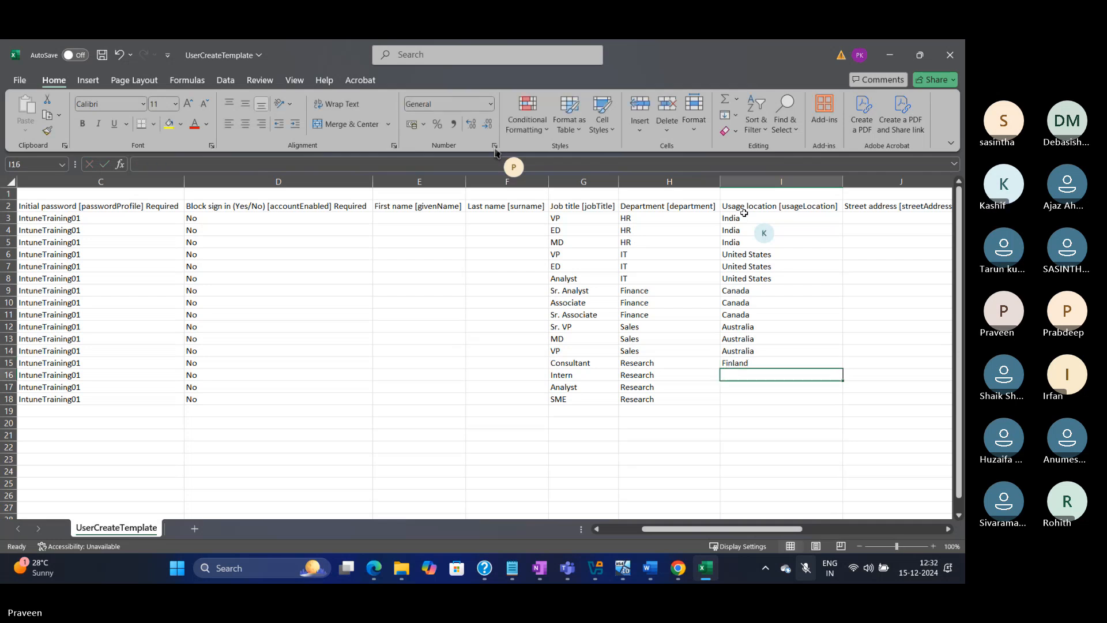
{"action": "type", "text": "Finland"}
{"action": "key", "text": "Return"}
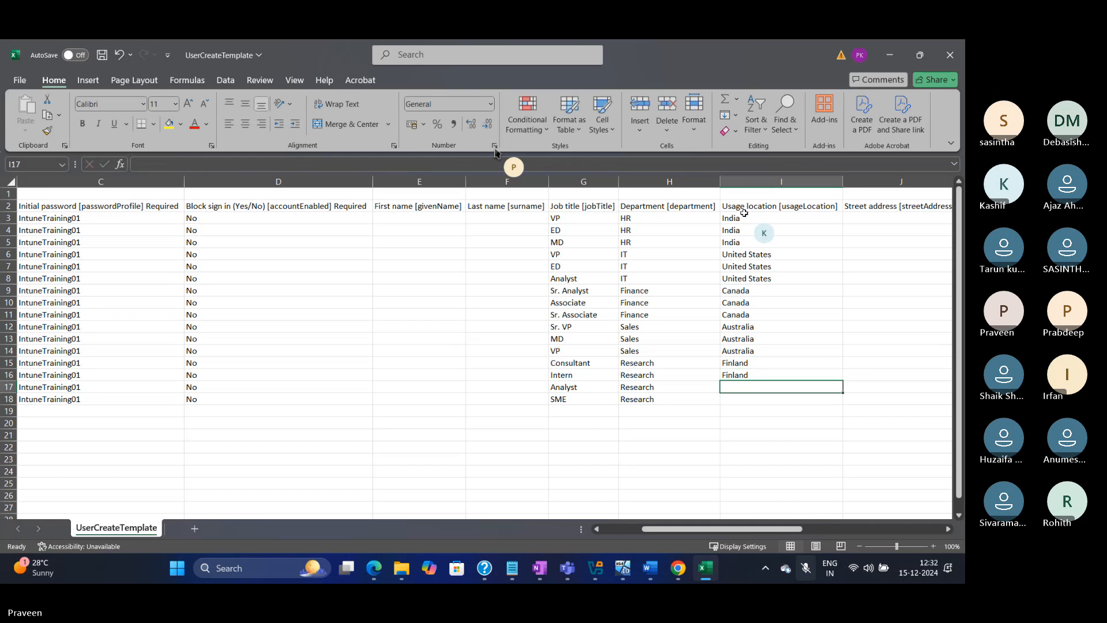
Enter Germany as the usage location in cell I17 and France in cell I18.
{"action": "type", "text": "Ger"}
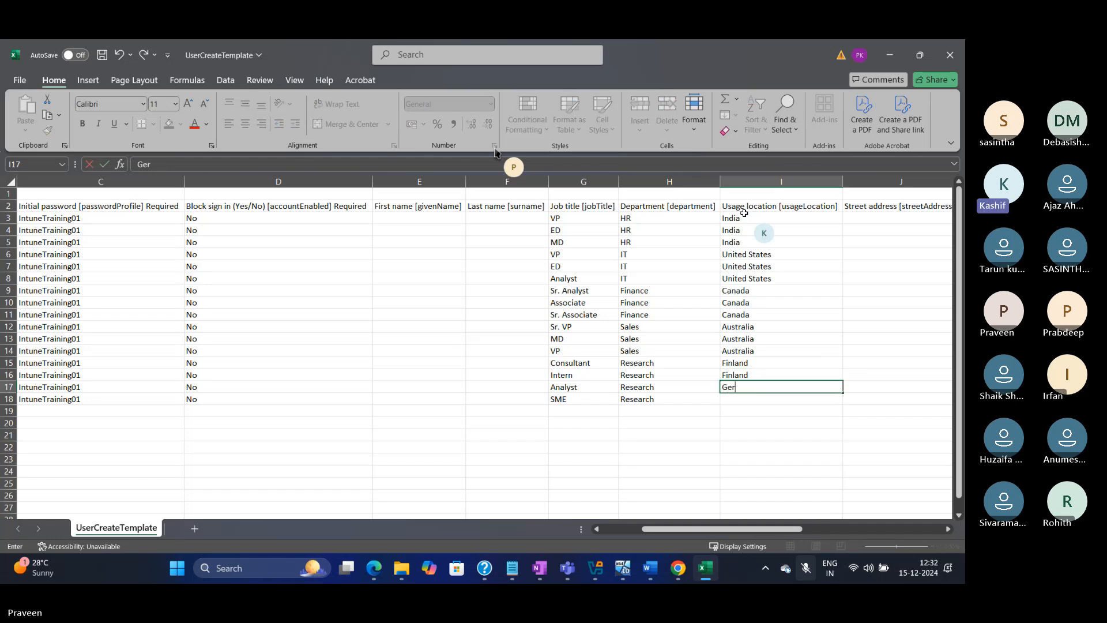
{"action": "type", "text": "many"}
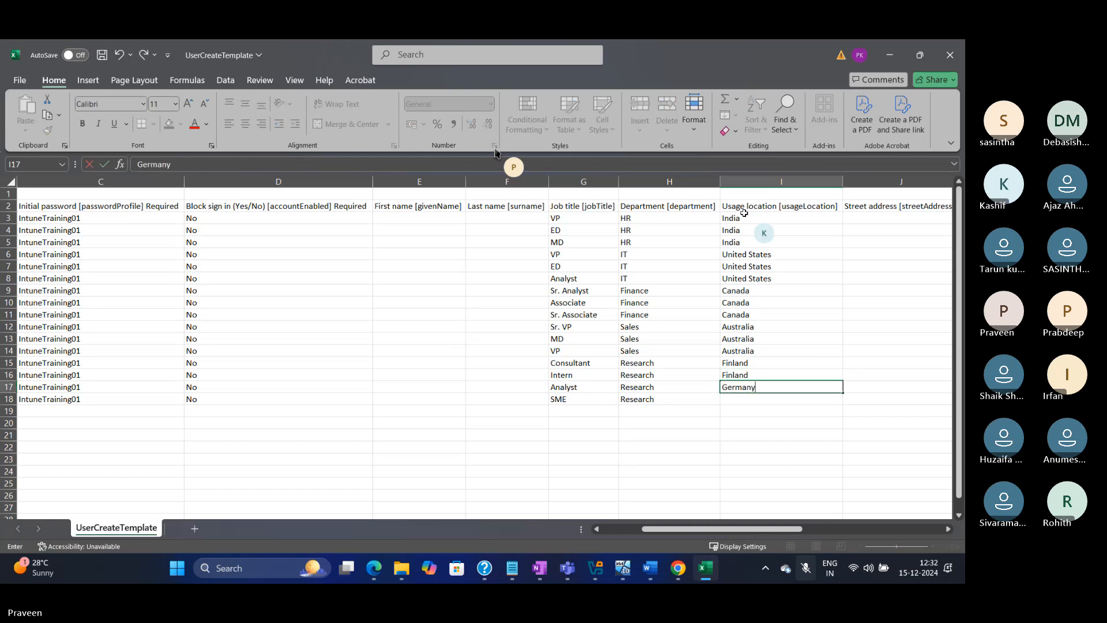
{"action": "key", "text": "Return"}
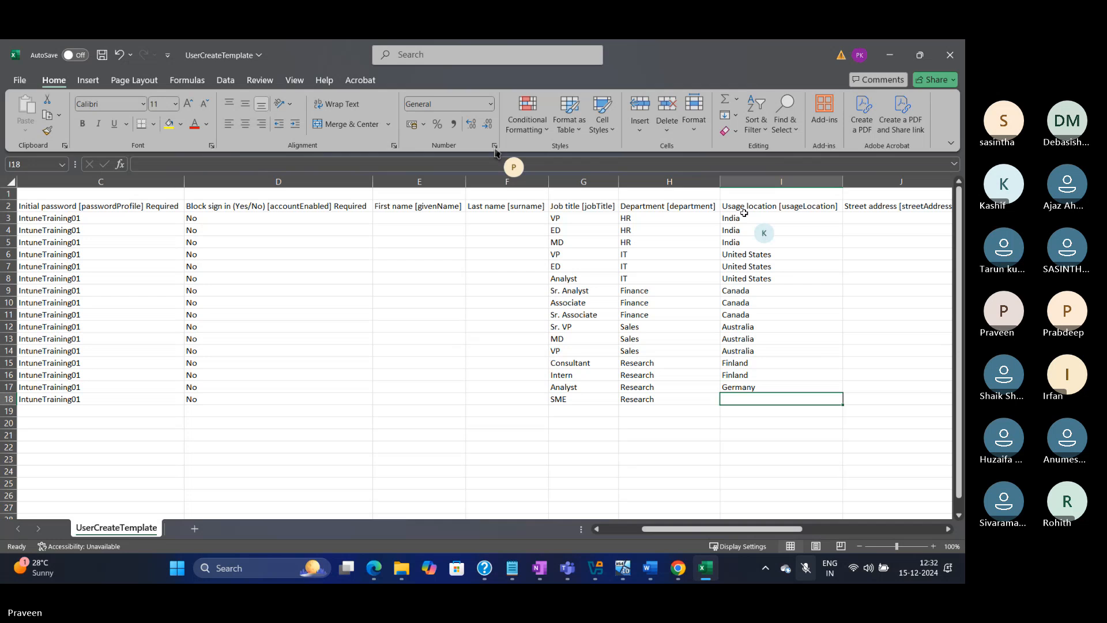
{"action": "type", "text": "France"}
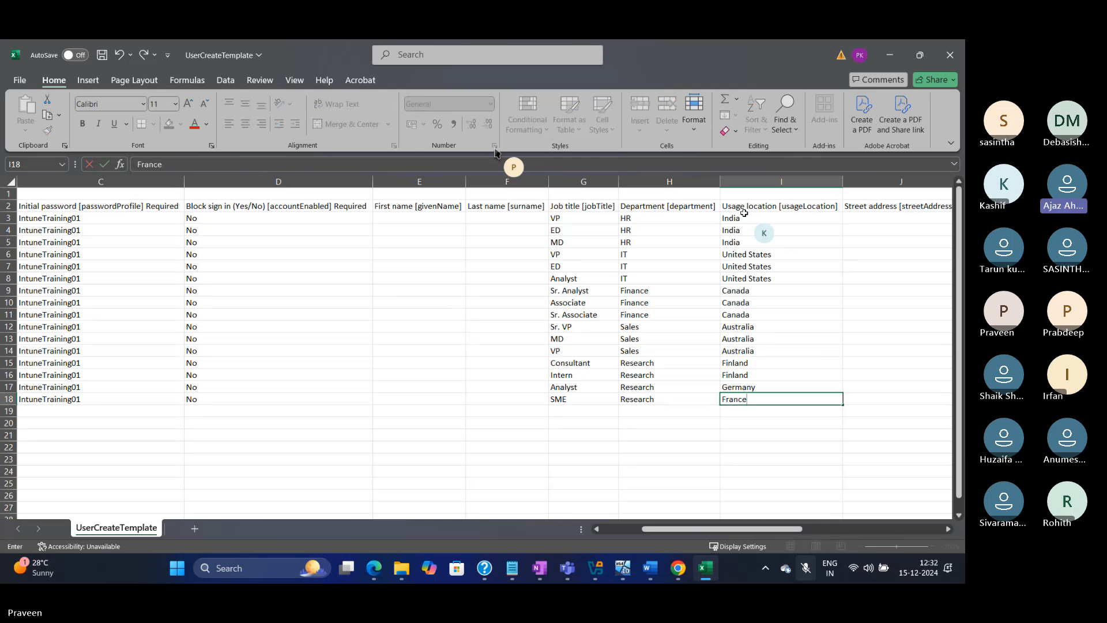
{"action": "key", "text": "Tab"}
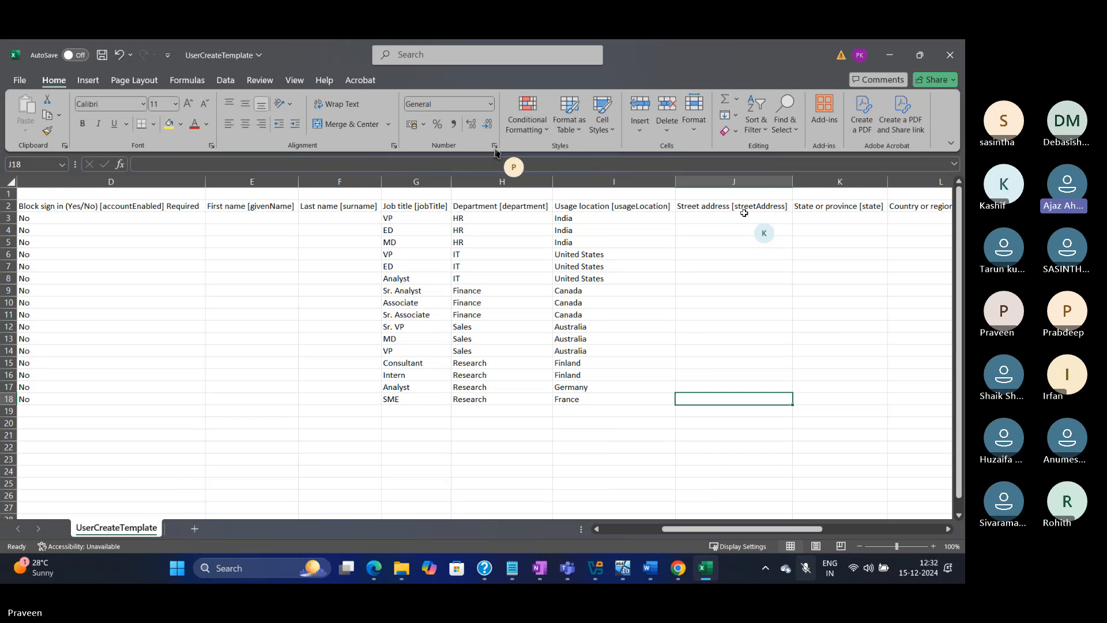
Copy the usage locations in cells I3 through I18.
{"action": "key", "text": "Tab"}
{"action": "key", "text": "Tab"}
{"action": "key", "text": "Tab"}
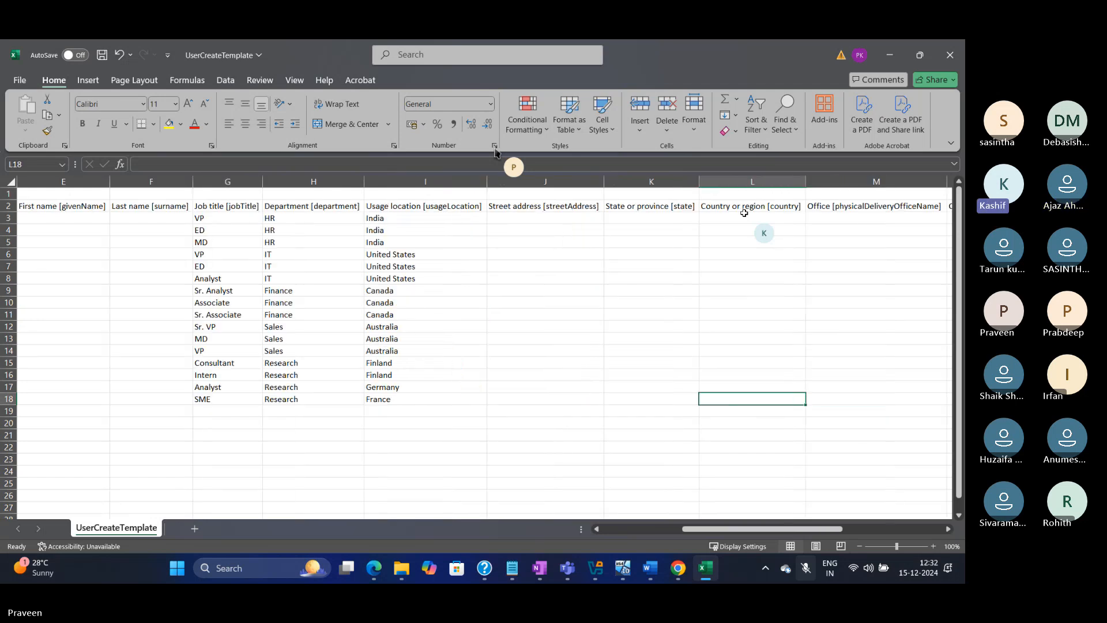
{"action": "key", "text": "Tab"}
{"action": "key", "text": "Tab"}
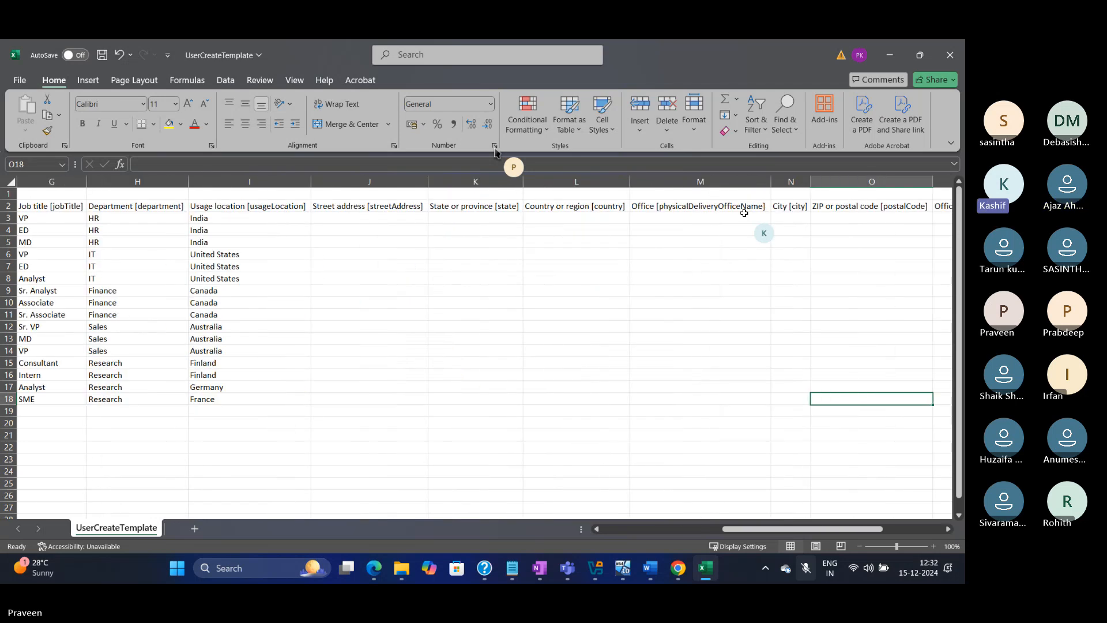
{"action": "key", "text": "Up"}
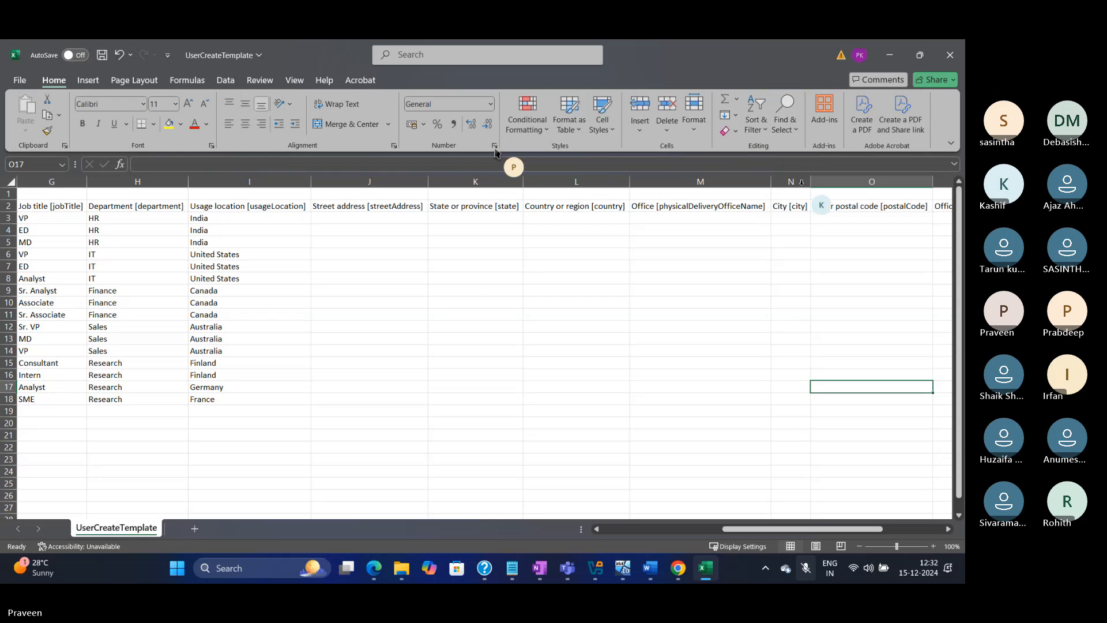
{"action": "left_click", "coordinate": [792, 221]}
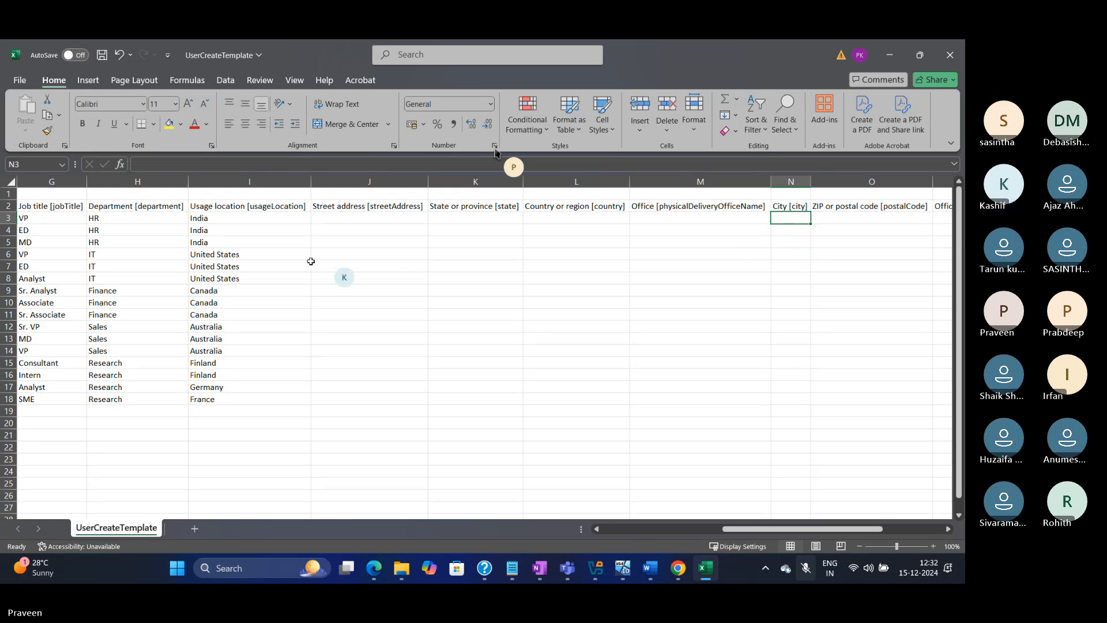
{"action": "left_click_drag", "start_coordinate": [216, 218], "coordinate": [214, 399]}
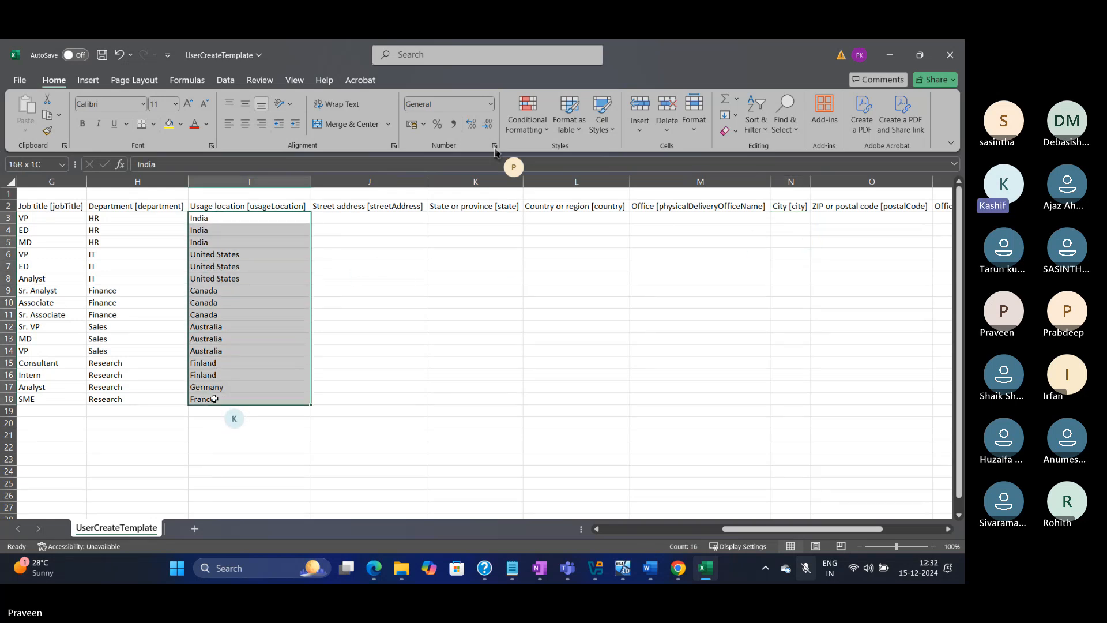
{"action": "key", "text": "ctrl+c"}
{"action": "left_click", "coordinate": [580, 208]}
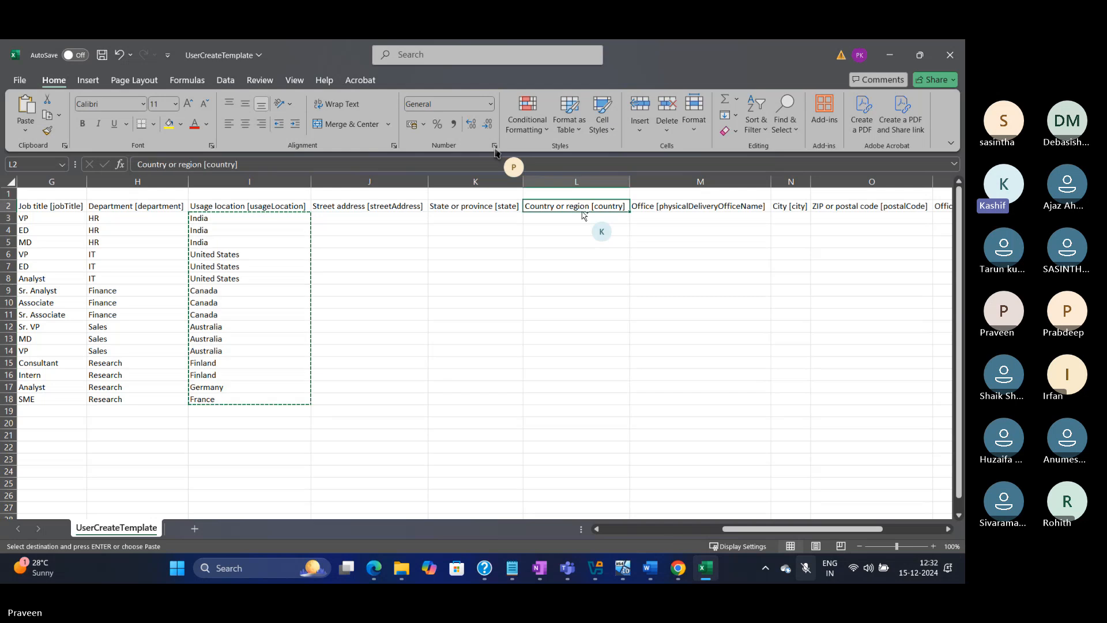
{"action": "key", "text": "ctrl+v"}
{"action": "key", "text": "ctrl+z"}
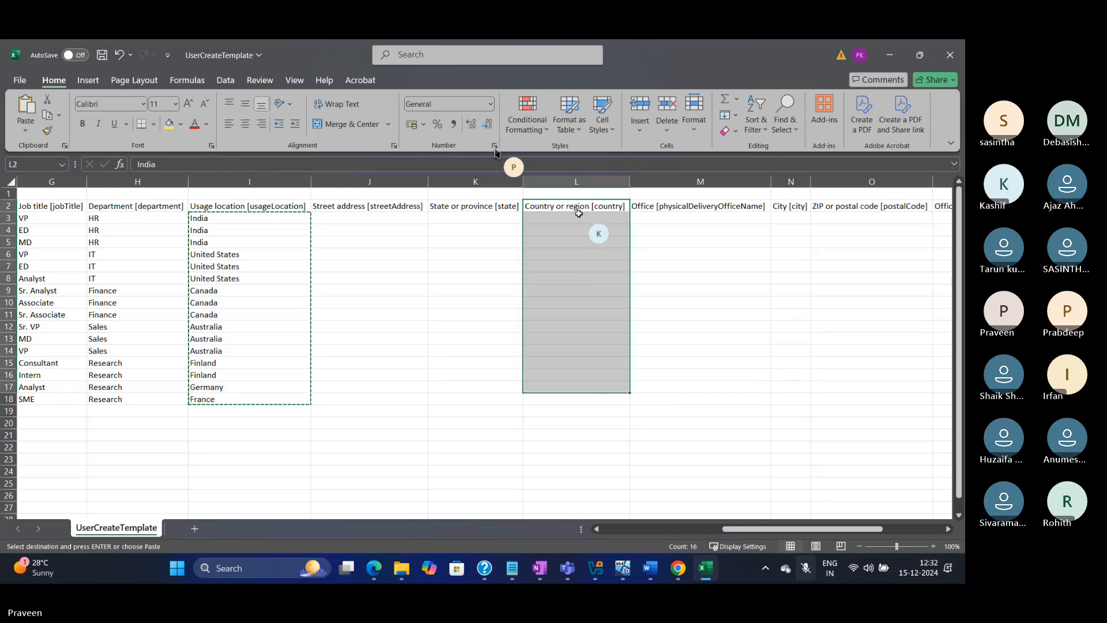
Paste the copied usage locations into the Country or region column, starting at cell L3.
{"action": "left_click", "coordinate": [560, 218]}
{"action": "key", "text": "ctrl+v"}
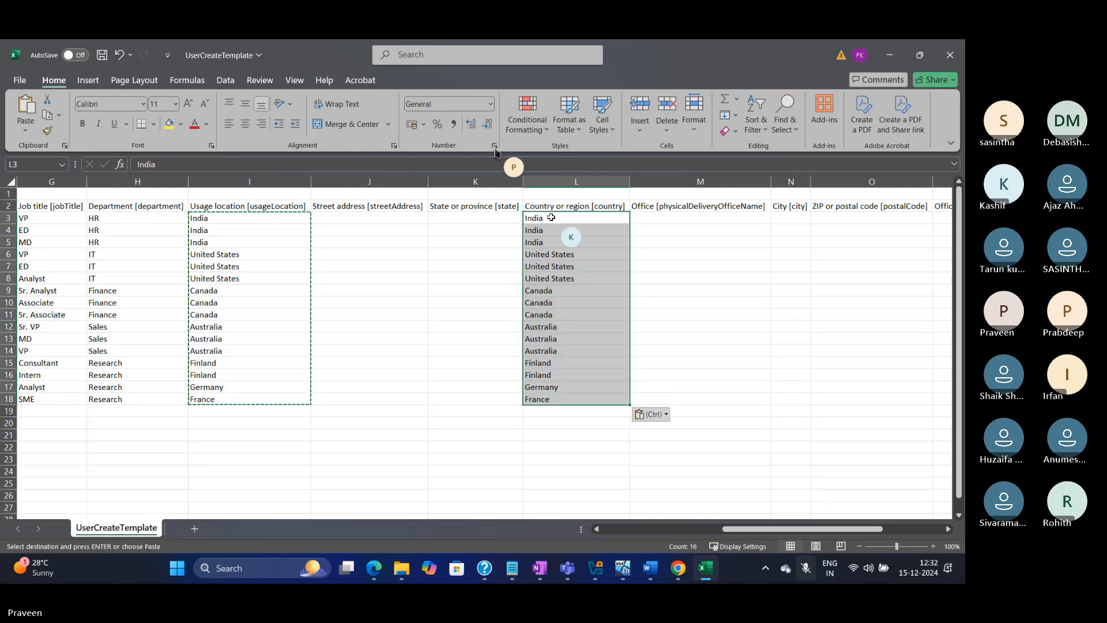
{"action": "left_click", "coordinate": [678, 209]}
Enter Mumbai as the city in cells N3 through N5.
{"action": "left_click", "coordinate": [789, 218]}
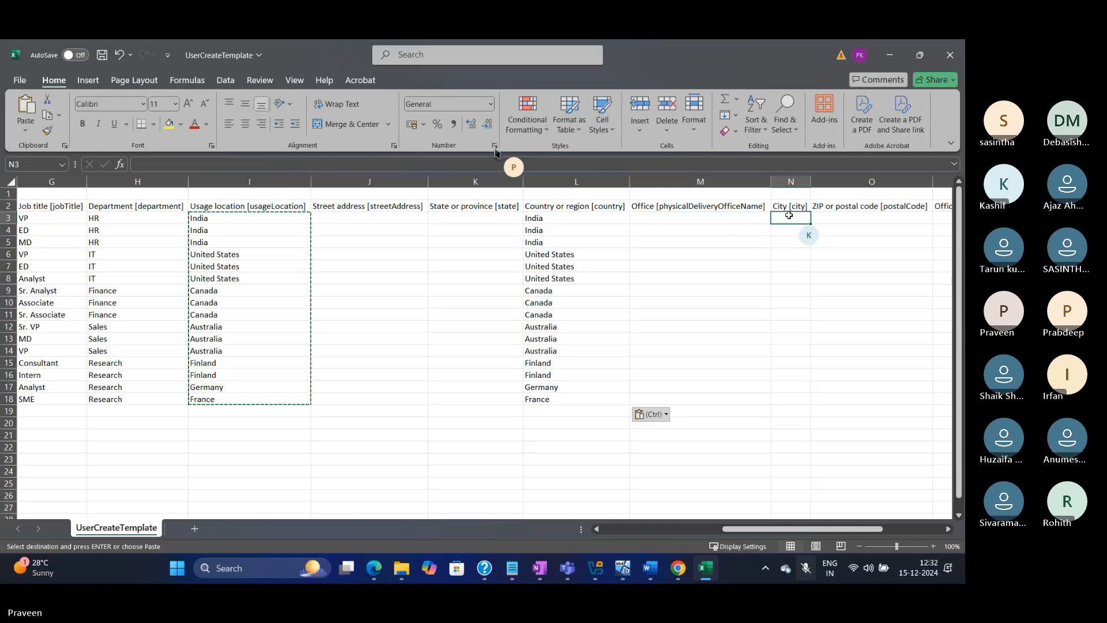
{"action": "type", "text": "Mumbai"}
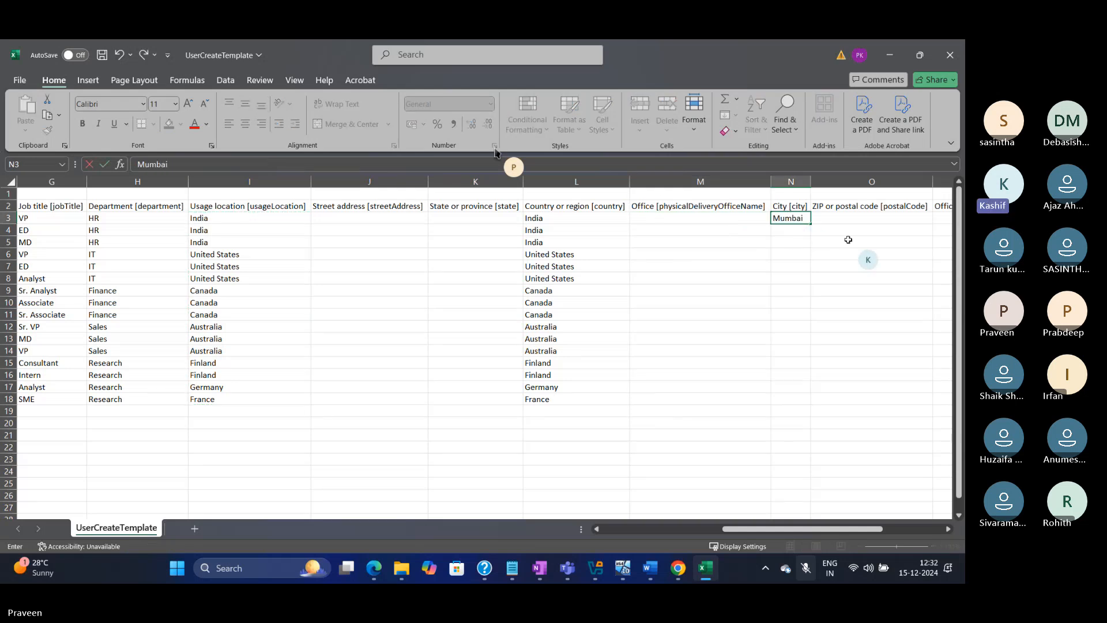
{"action": "key", "text": "Return"}
{"action": "type", "text": "Mumbai"}
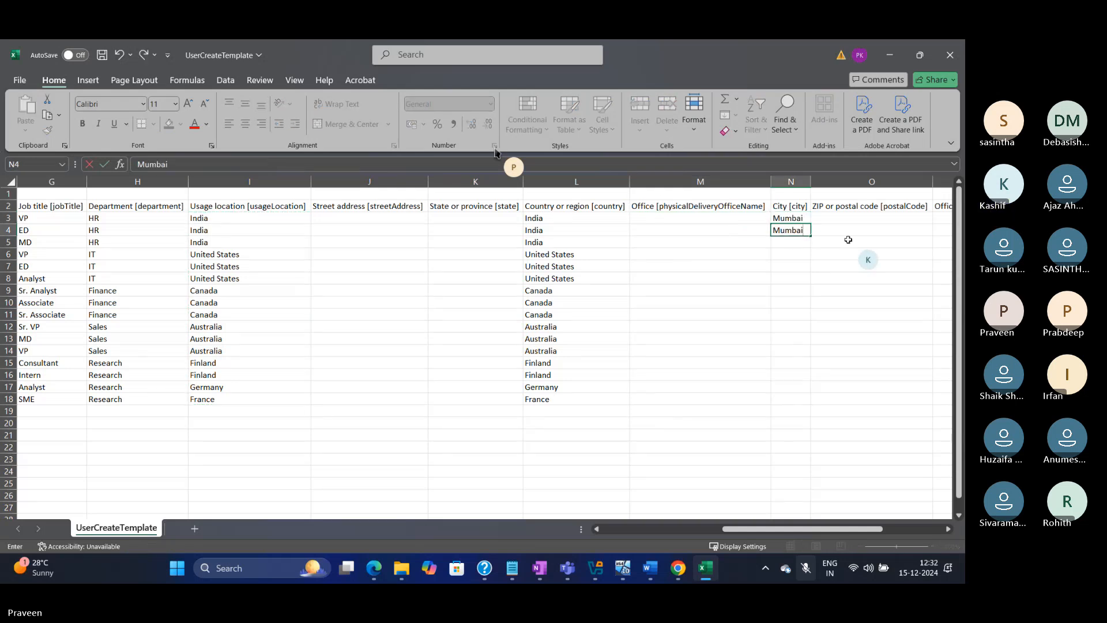
{"action": "key", "text": "Return"}
{"action": "type", "text": "Mumbai"}
{"action": "key", "text": "Return"}
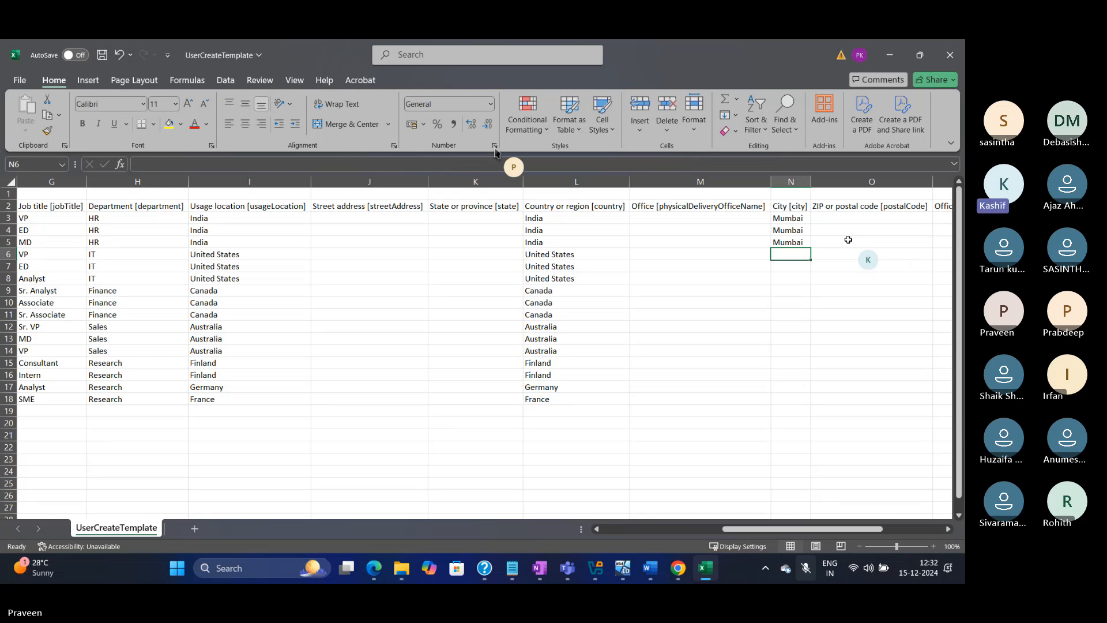
Enter New York as the city in cells N6 through N8.
{"action": "type", "text": "New"}
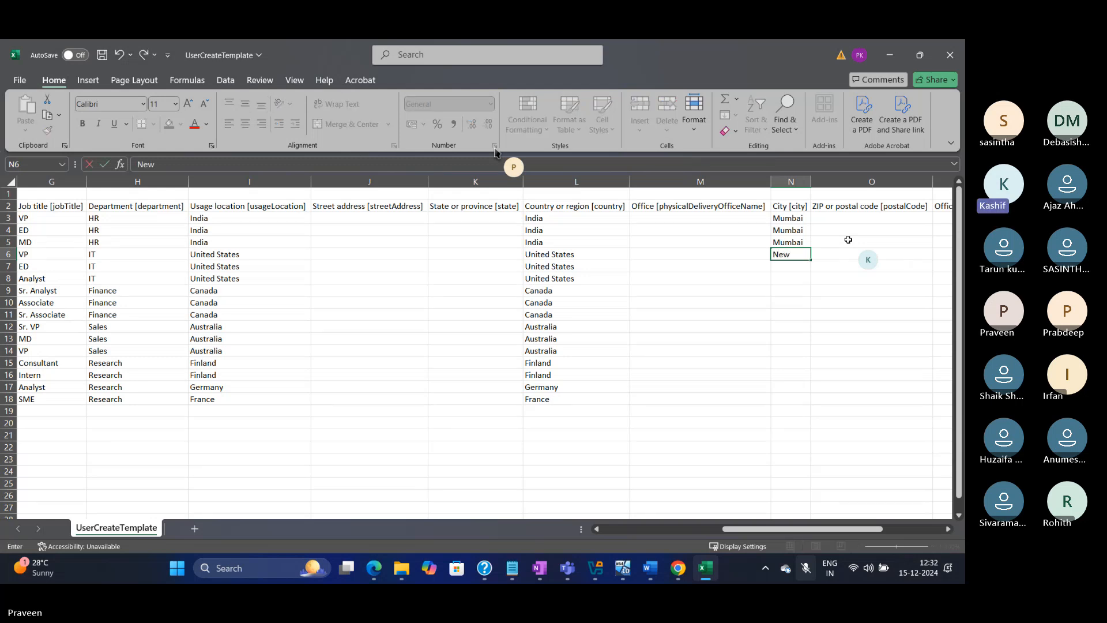
{"action": "type", "text": " York"}
{"action": "key", "text": "Return"}
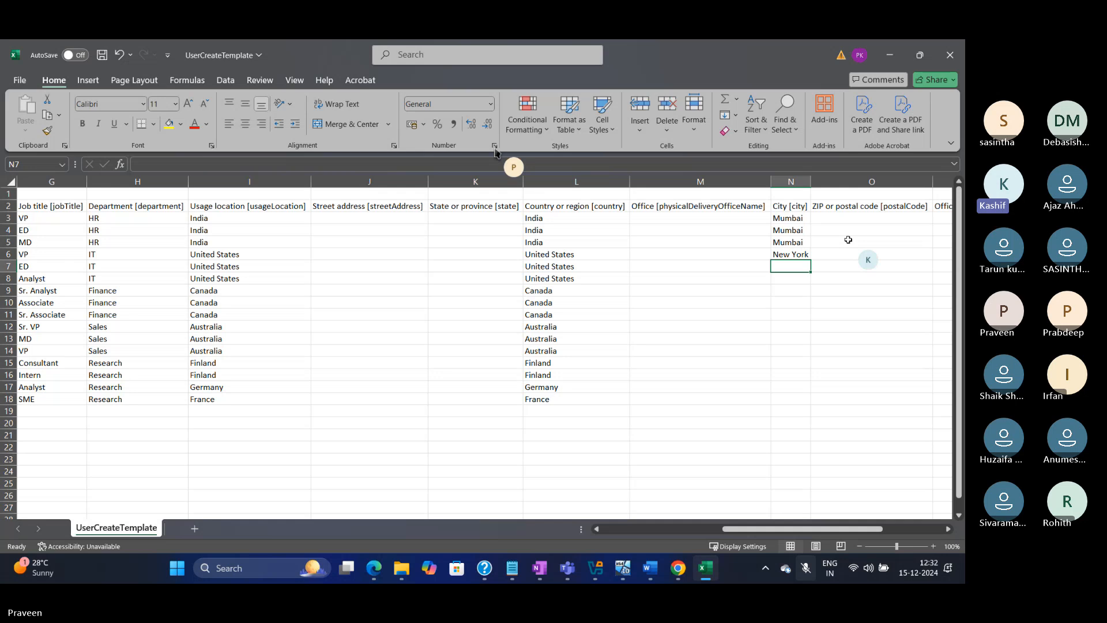
{"action": "type", "text": "New York"}
{"action": "key", "text": "Return"}
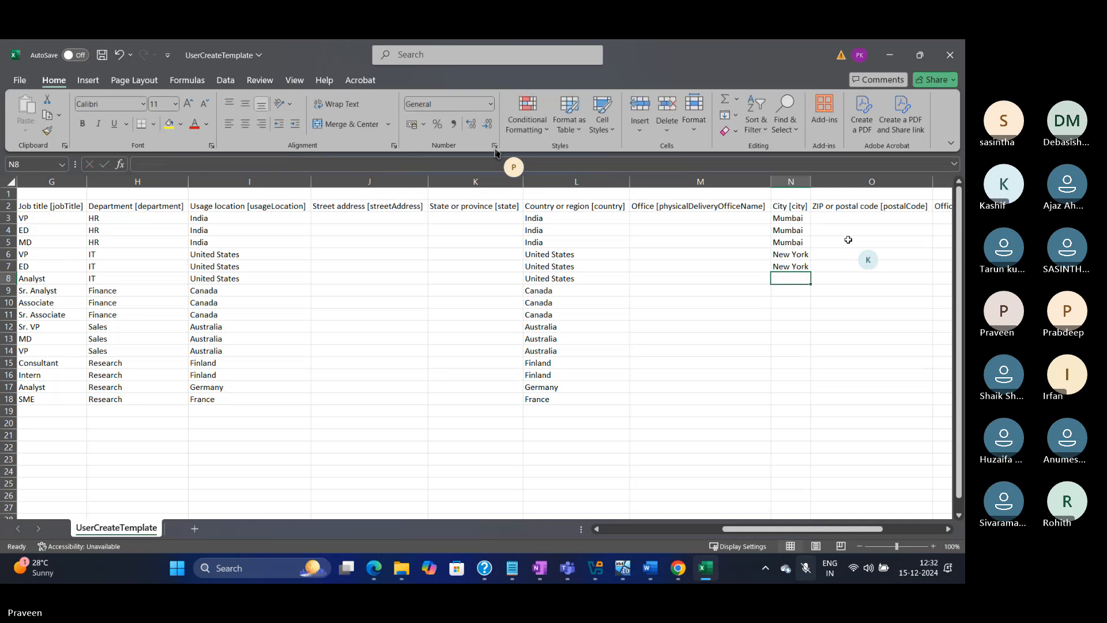
{"action": "type", "text": "New York"}
{"action": "key", "text": "Return"}
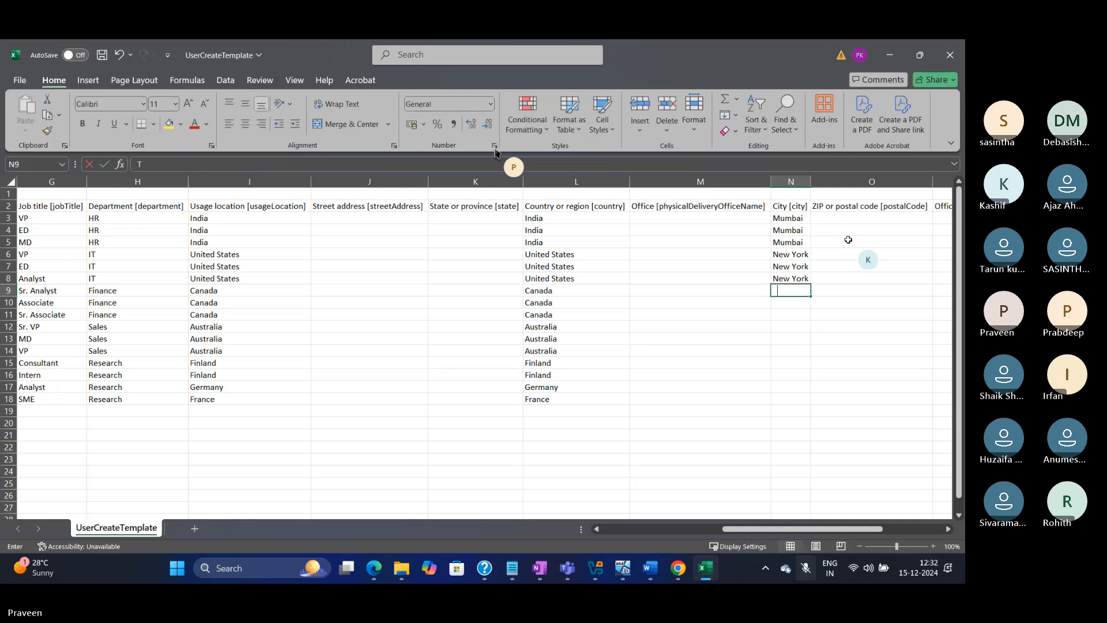
Enter Toronto as the city in cells N9 through N11.
{"action": "type", "text": "Toronto"}
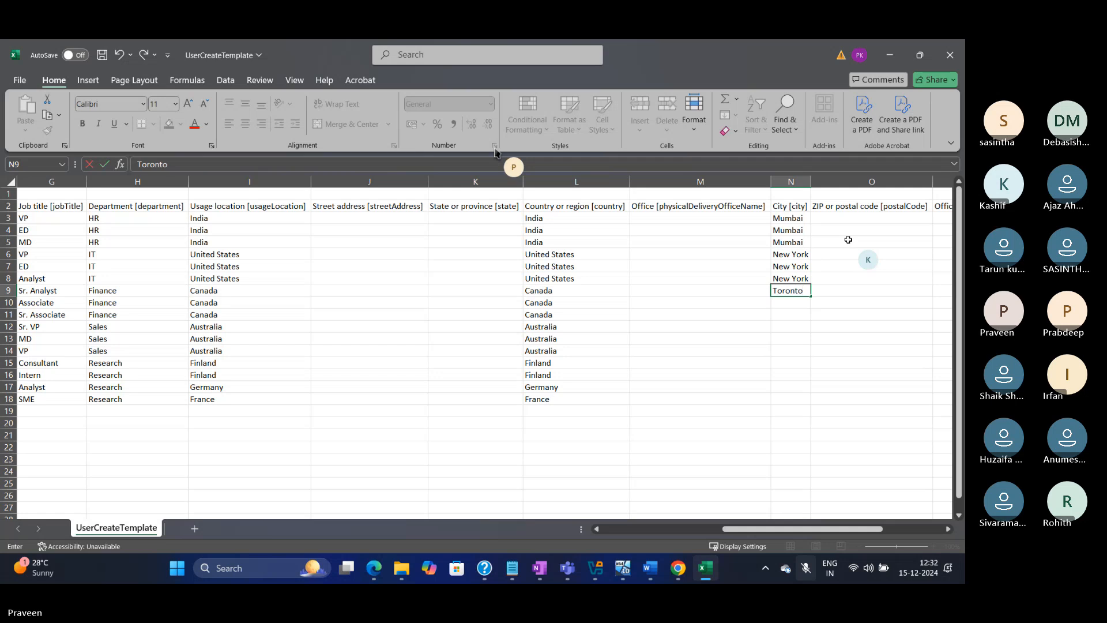
{"action": "key", "text": "Return"}
{"action": "type", "text": "Tor"}
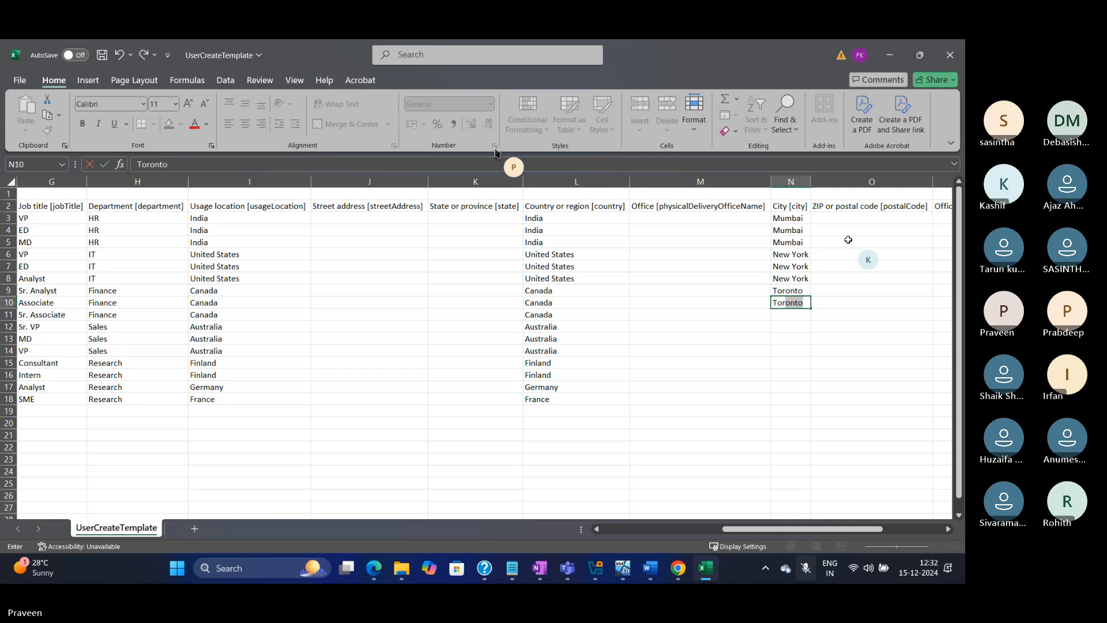
{"action": "key", "text": "Return"}
{"action": "type", "text": "Tor"}
{"action": "key", "text": "Return"}
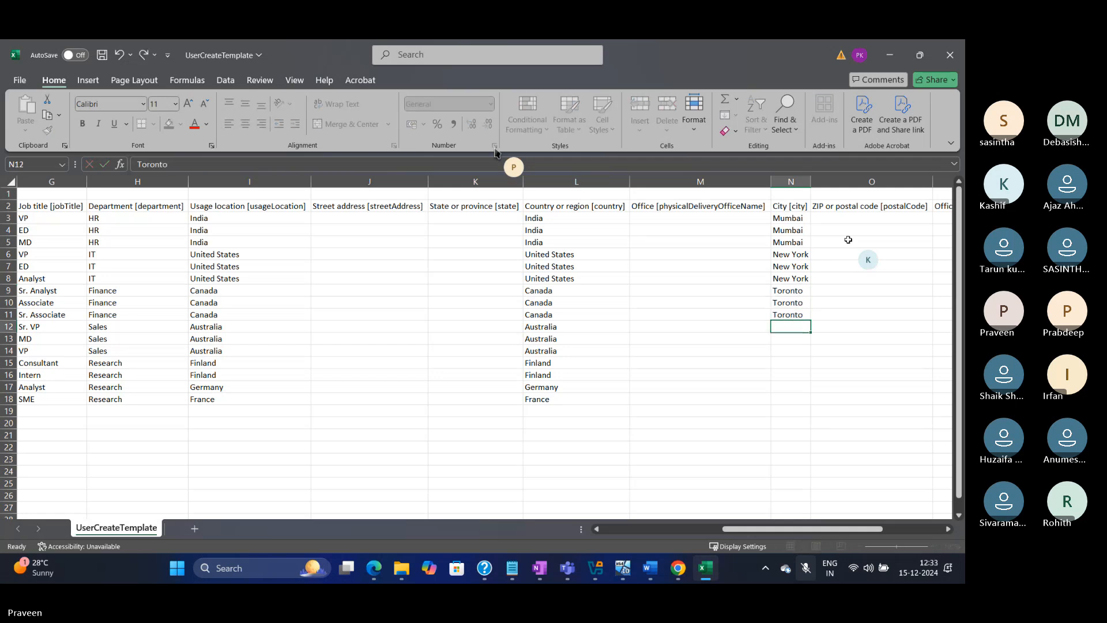
Enter Sydney as the city in cells N12 through N14.
{"action": "type", "text": "Sydney"}
{"action": "key", "text": "Return"}
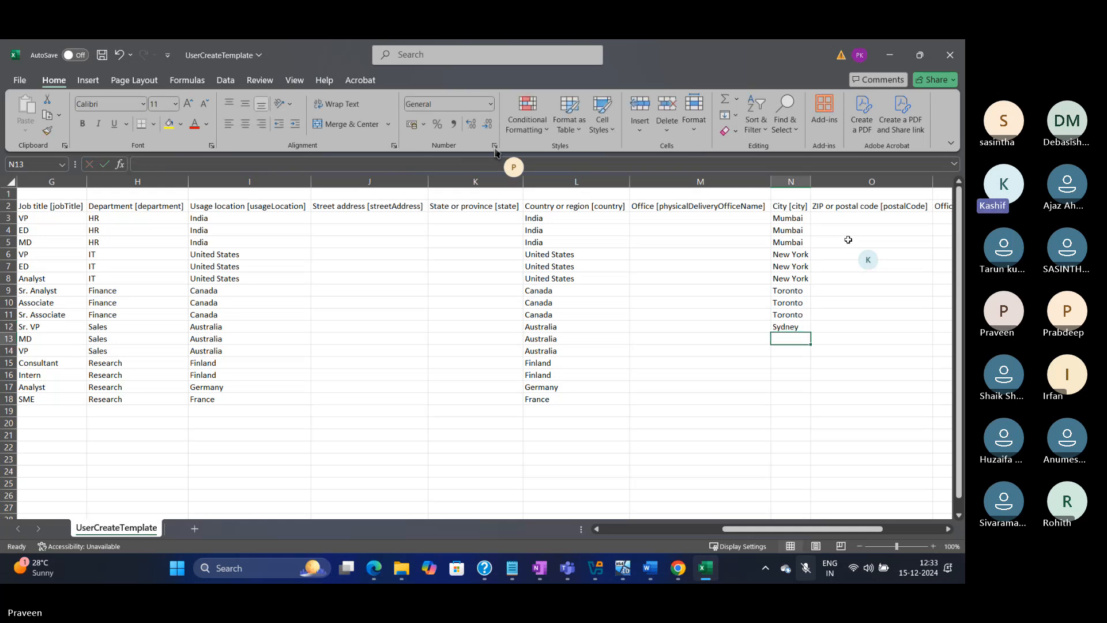
{"action": "type", "text": "Sydney"}
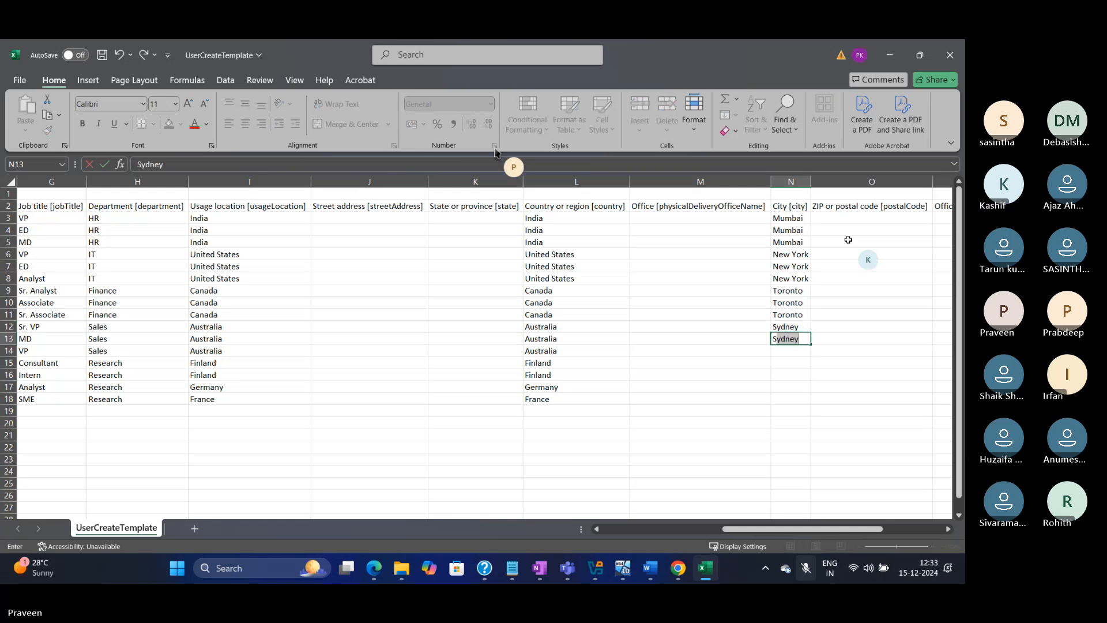
{"action": "key", "text": "Return"}
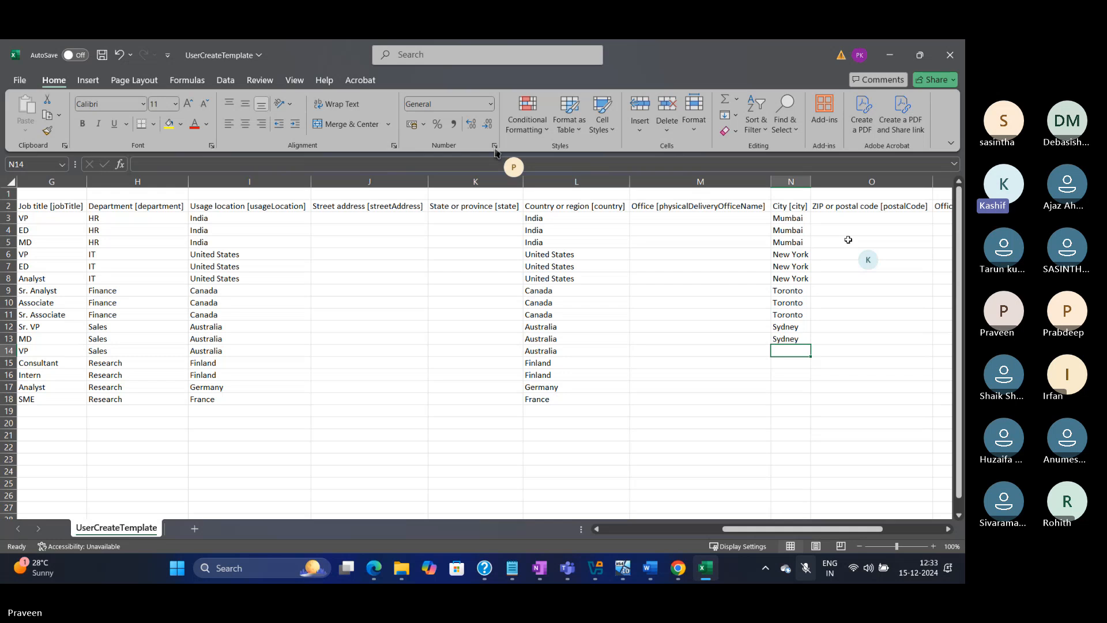
{"action": "type", "text": "Sydney"}
{"action": "key", "text": "Return"}
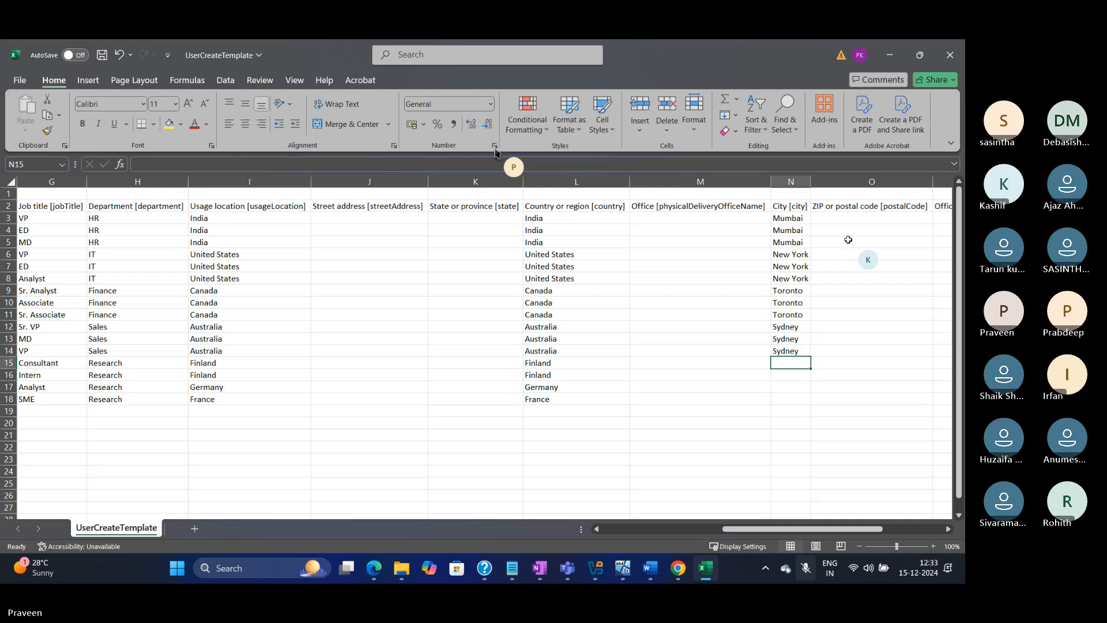
Enter Helsinki as the city in cell N15.
{"action": "key", "text": "Down"}
{"action": "key", "text": "Up"}
{"action": "type", "text": "H"}
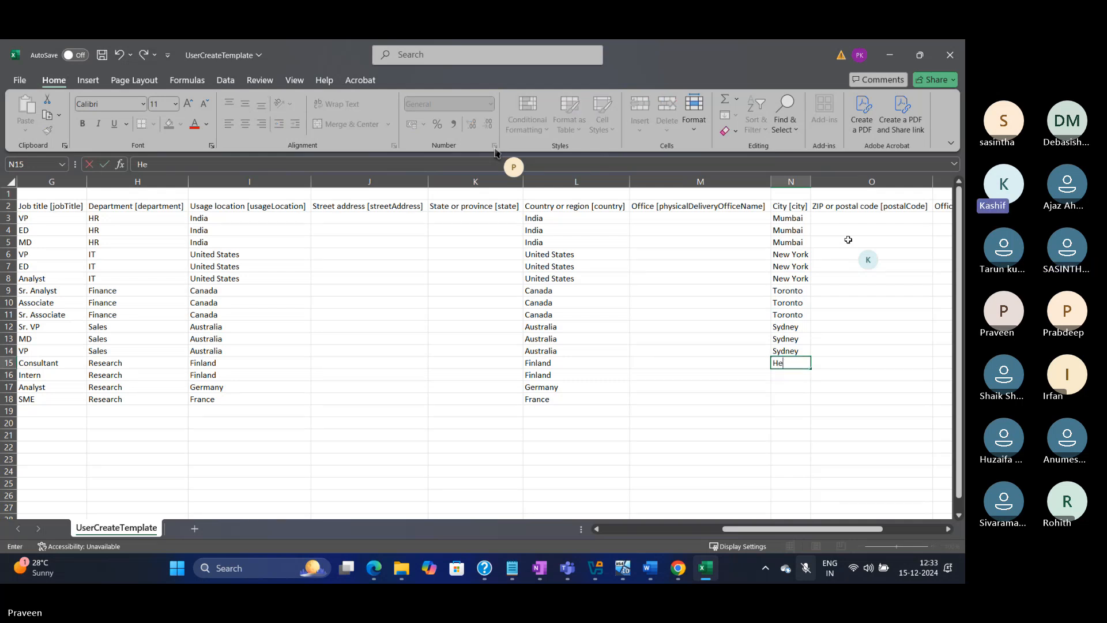
{"action": "type", "text": "elsin"}
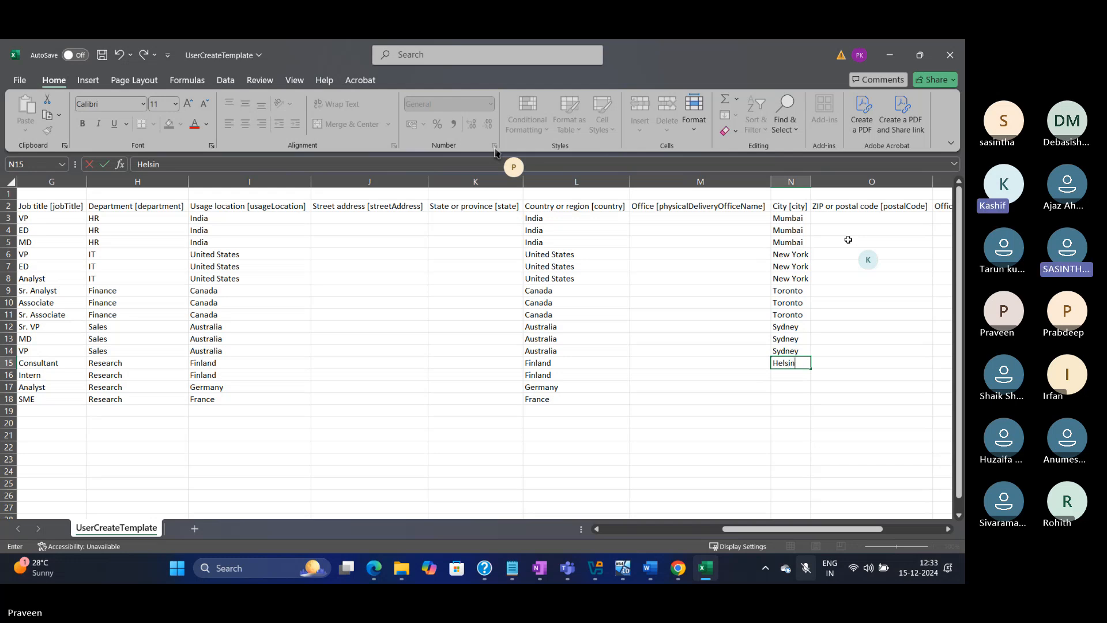
{"action": "type", "text": "k"}
{"action": "type", "text": "i"}
{"action": "key", "text": "Return"}
Enter Helsinki as the city in cell N16.
{"action": "type", "text": "Hi"}
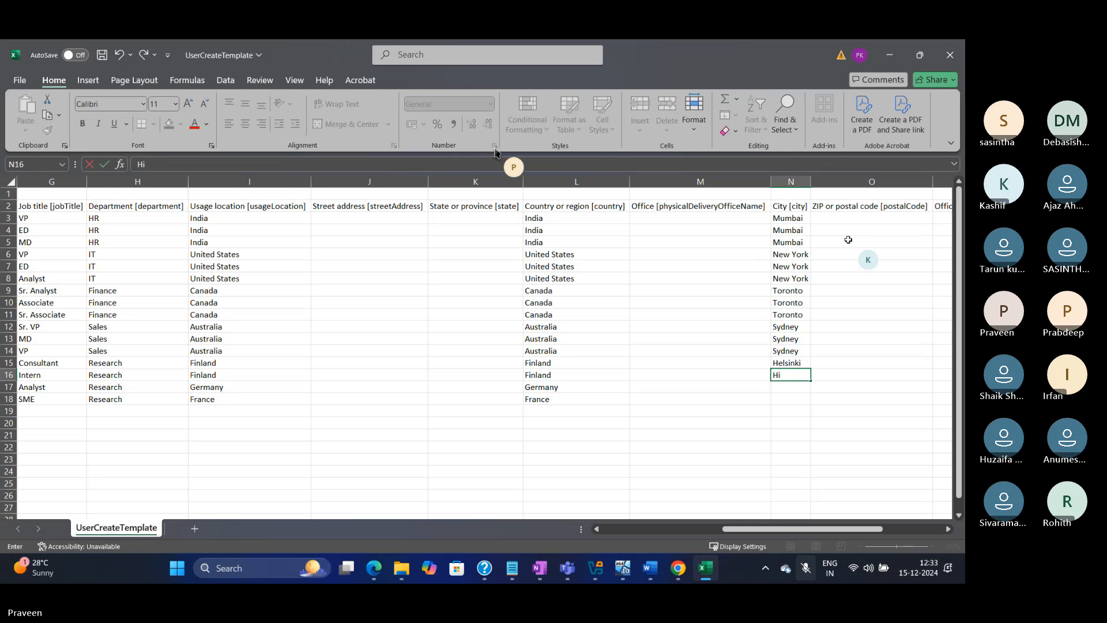
{"action": "key", "text": "Return"}
{"action": "key", "text": "Up"}
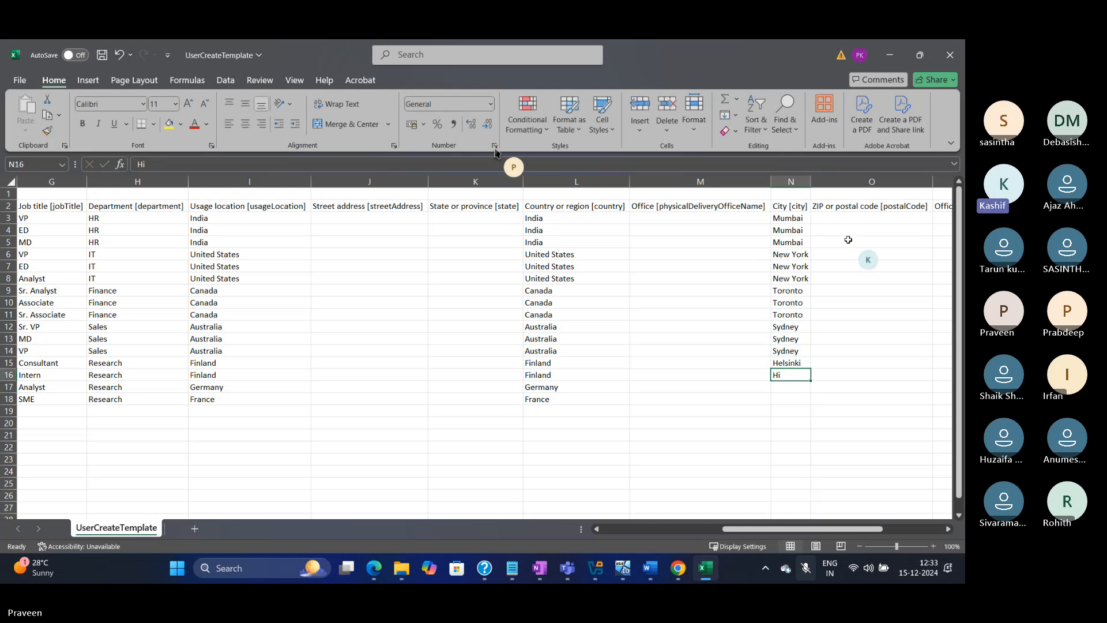
{"action": "type", "text": "Helsinki"}
{"action": "key", "text": "Return"}
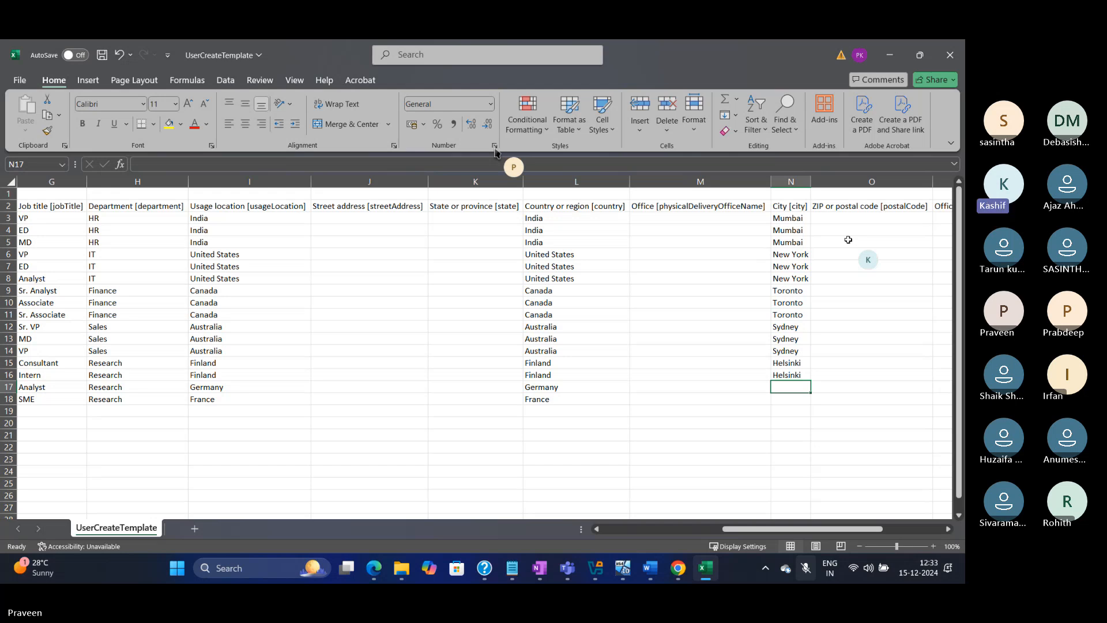
Enter Paris as the city in cell N18 and Berlin in cell N17.
{"action": "key", "text": "Down"}
{"action": "type", "text": "Par"}
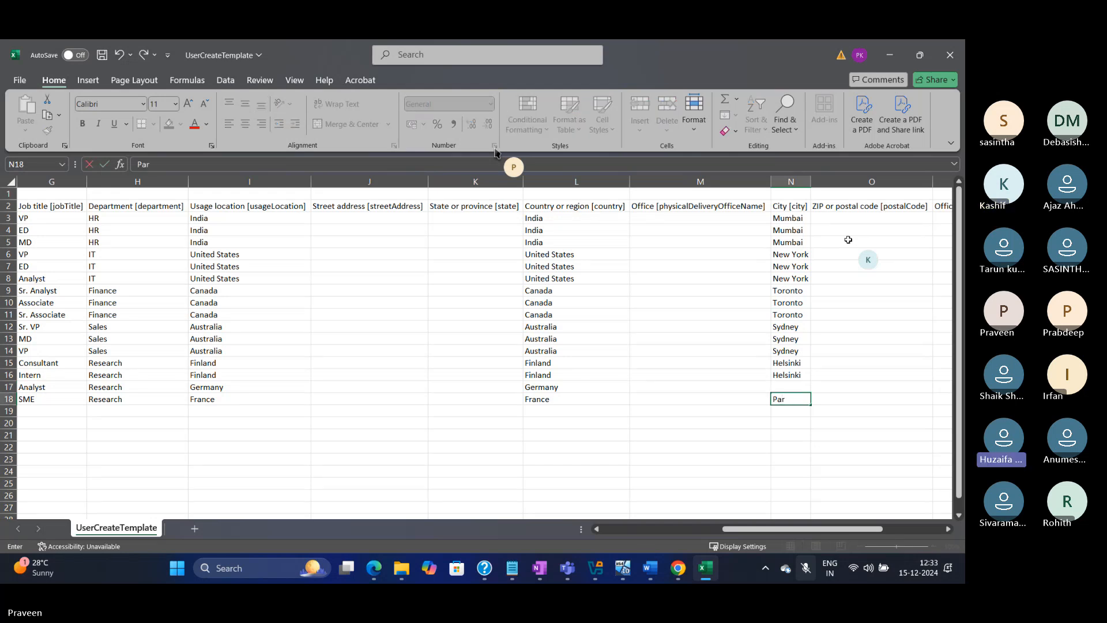
{"action": "type", "text": "is"}
{"action": "key", "text": "Up"}
{"action": "type", "text": "B"}
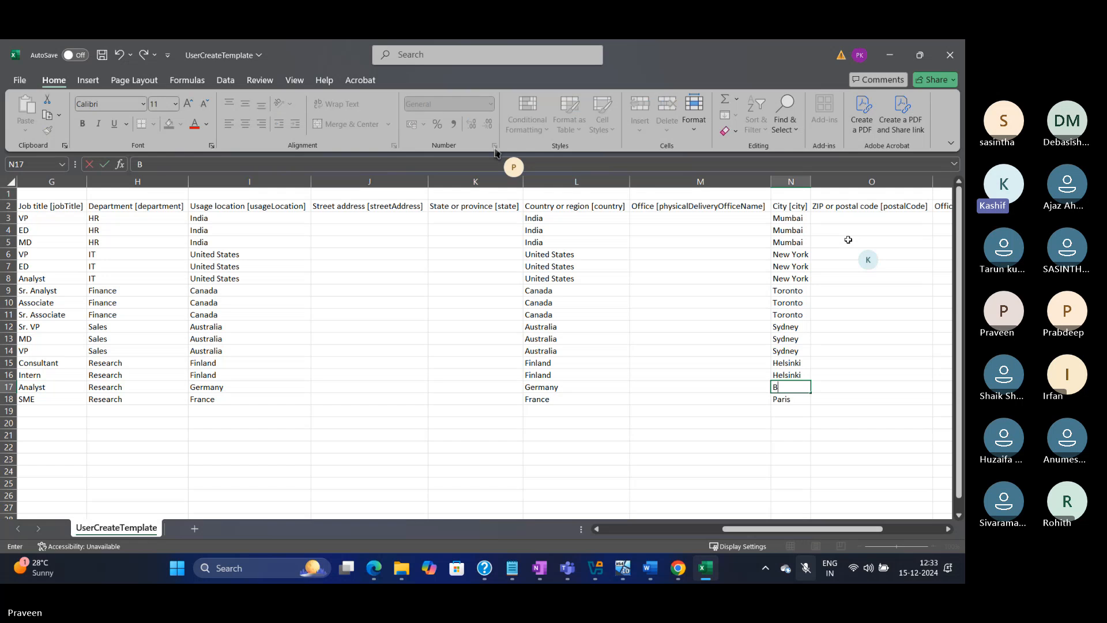
{"action": "type", "text": "erlin"}
{"action": "key", "text": "Tab"}
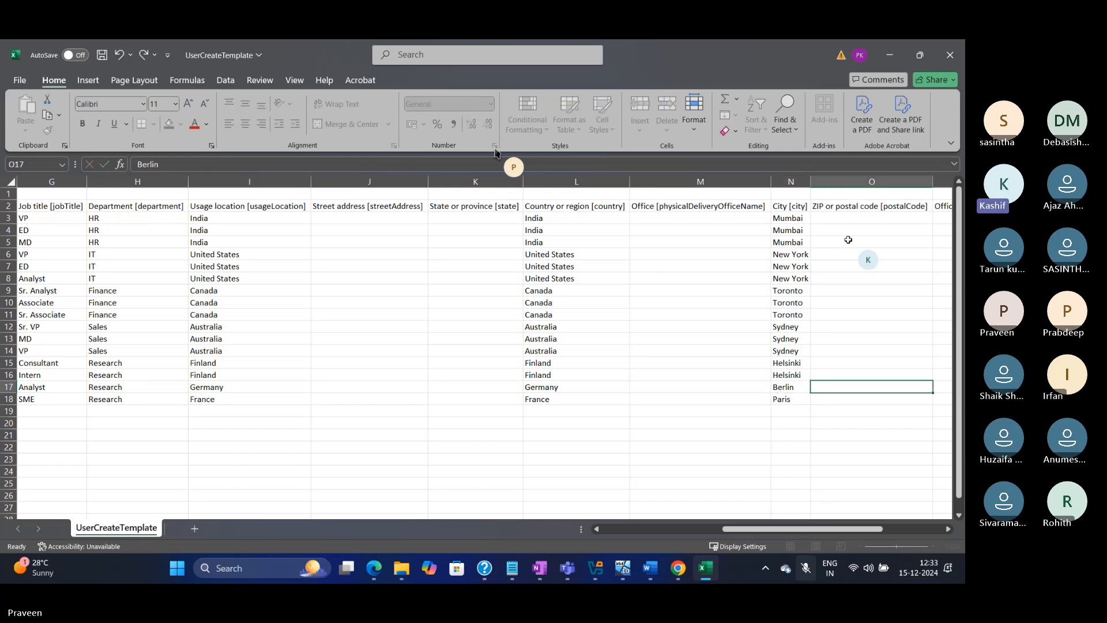
Review the template's columns, checking the required name, user name, initial password and block sign-in fields and the optional fields beside them.
{"action": "key", "text": "Tab"}
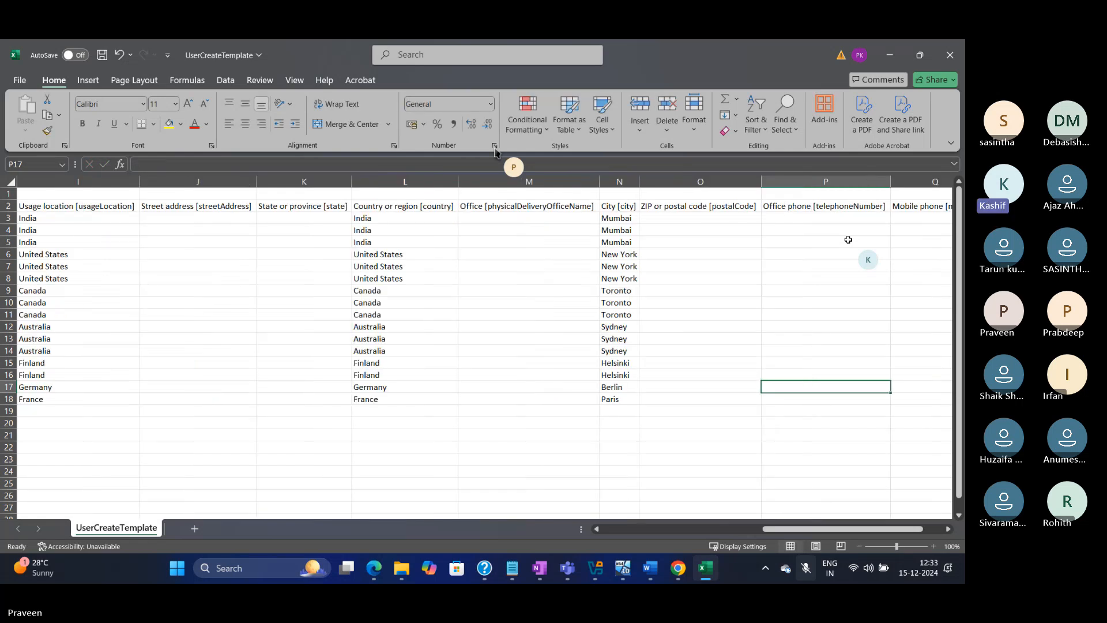
{"action": "key", "text": "Tab"}
{"action": "key", "text": "Left"}
{"action": "key", "text": "Left"}
{"action": "key", "text": "Left"}
{"action": "key", "text": "Left"}
{"action": "key", "text": "Left"}
{"action": "key", "text": "Left"}
{"action": "key", "text": "Left"}
{"action": "key", "text": "Left"}
{"action": "key", "text": "Left"}
{"action": "key", "text": "Left"}
{"action": "key", "text": "Left"}
{"action": "key", "text": "Left"}
{"action": "key", "text": "Left"}
{"action": "key", "text": "Left"}
{"action": "key", "text": "Left"}
{"action": "key", "text": "Left"}
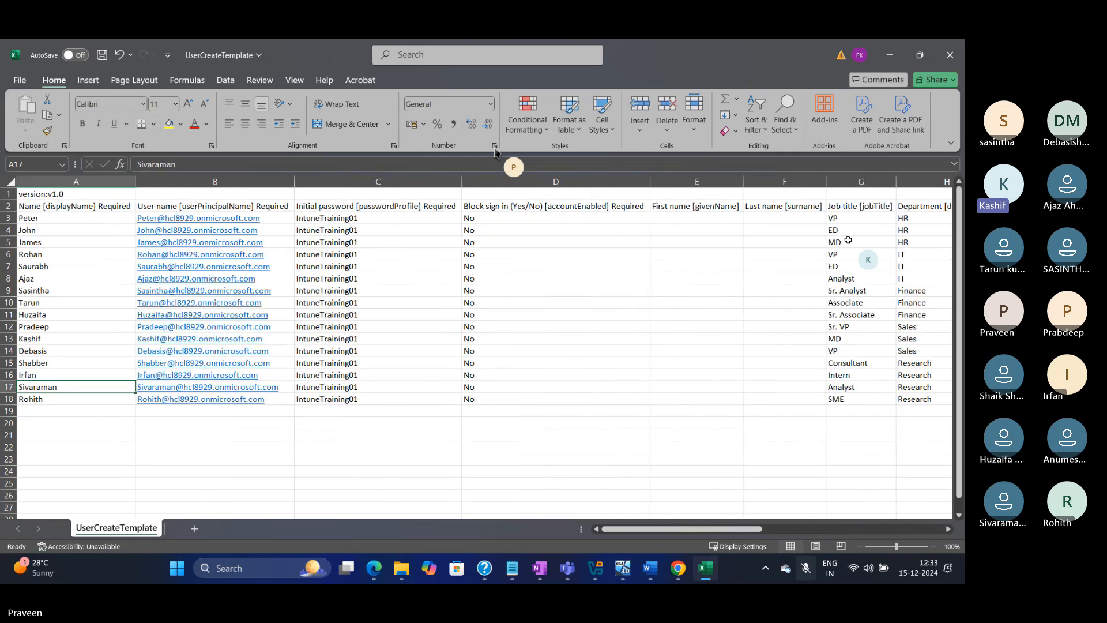
{"action": "left_click", "coordinate": [124, 180]}
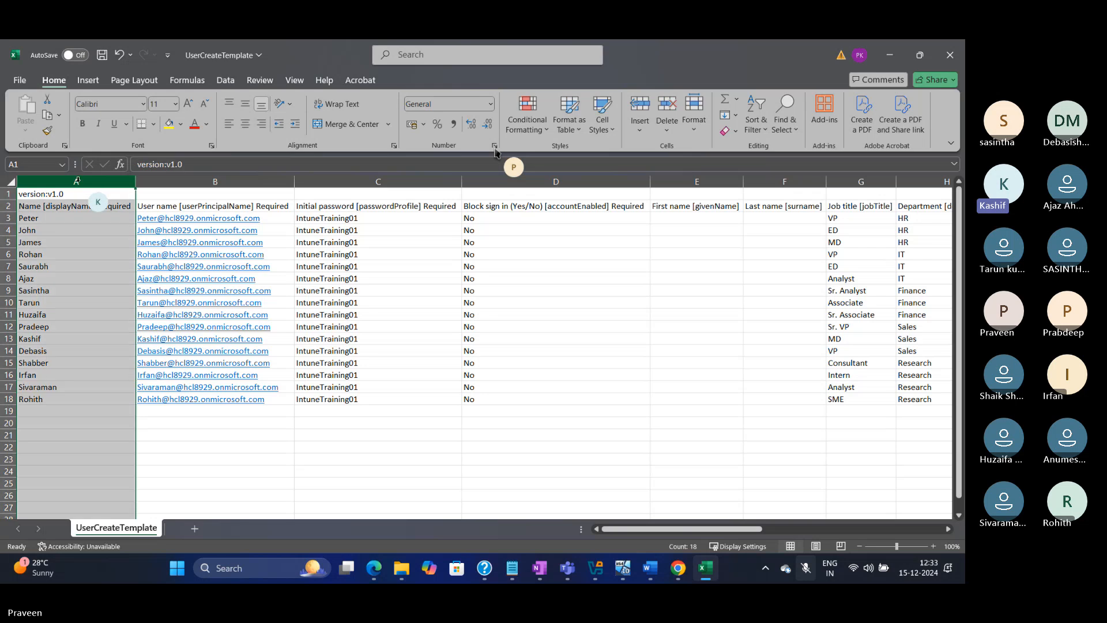
{"action": "left_click", "coordinate": [186, 182]}
{"action": "left_click", "coordinate": [357, 180]}
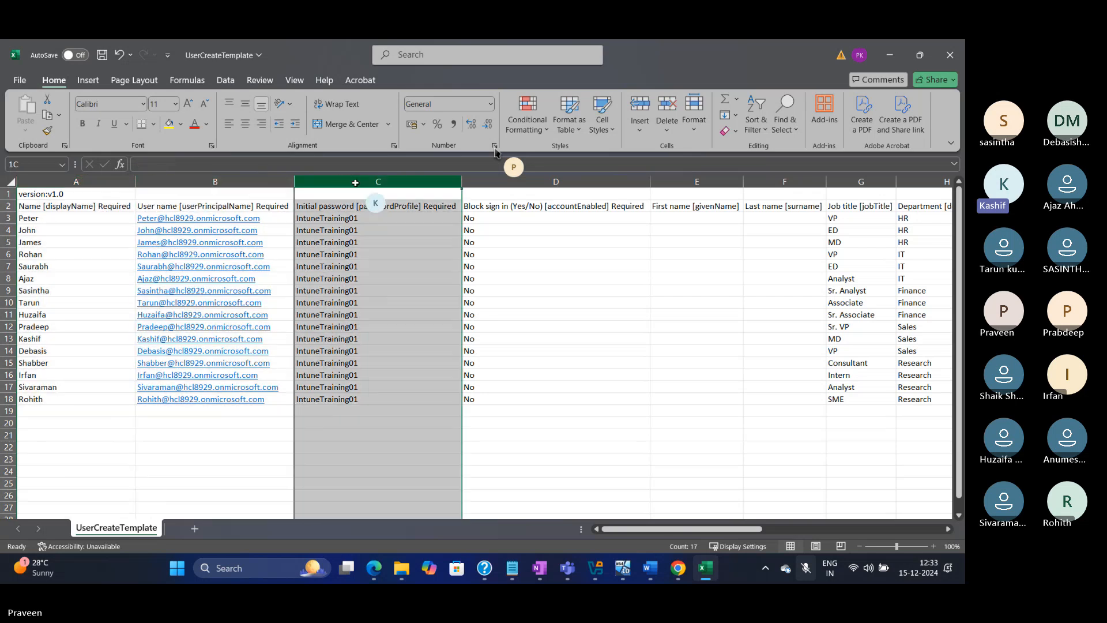
{"action": "left_click", "coordinate": [546, 178]}
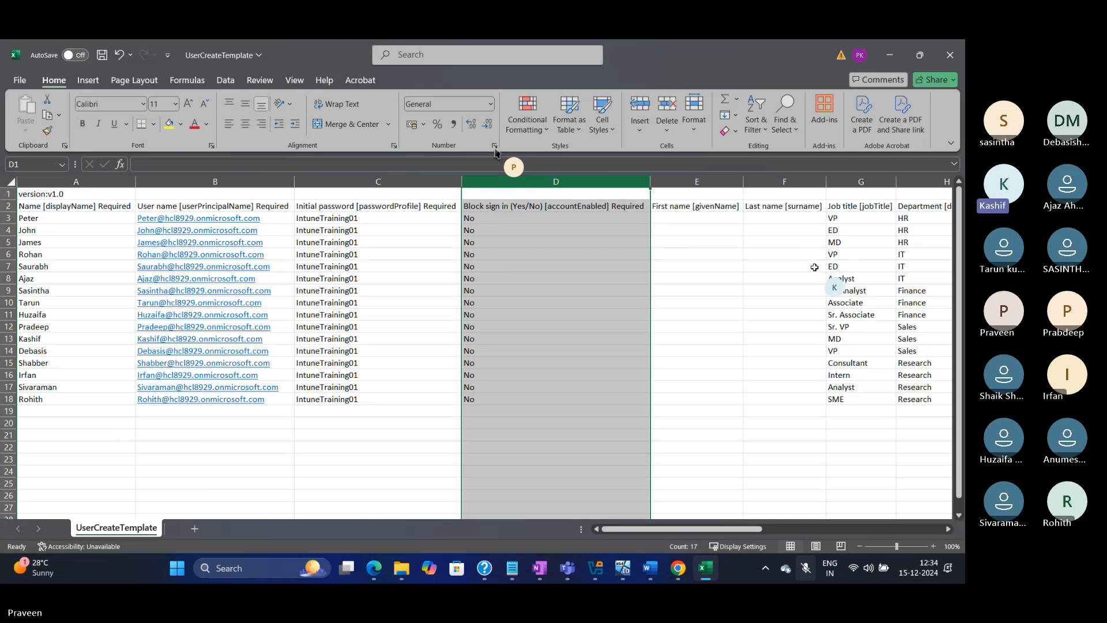
{"action": "key", "text": "Right"}
{"action": "key", "text": "Right"}
{"action": "key", "text": "Right"}
{"action": "key", "text": "Right"}
{"action": "key", "text": "Right"}
{"action": "key", "text": "Right"}
{"action": "key", "text": "Right"}
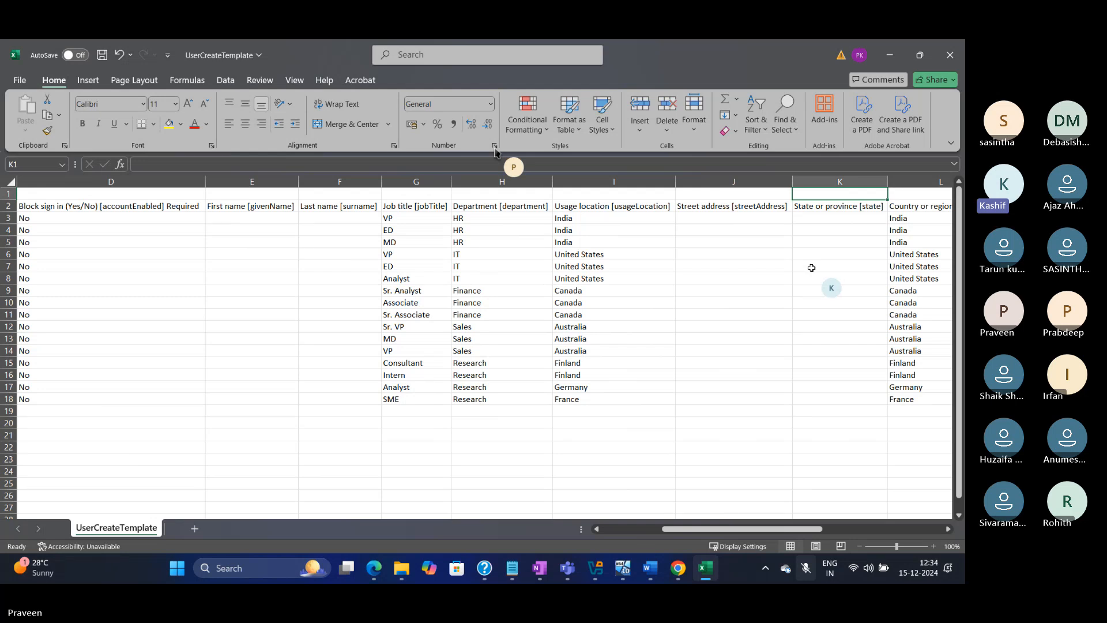
Save the UserCreateTemplate file and switch to the Entra admin center's Users page in Chrome, clearing the user selection there.
{"action": "left_click", "coordinate": [24, 82]}
{"action": "left_click", "coordinate": [44, 251]}
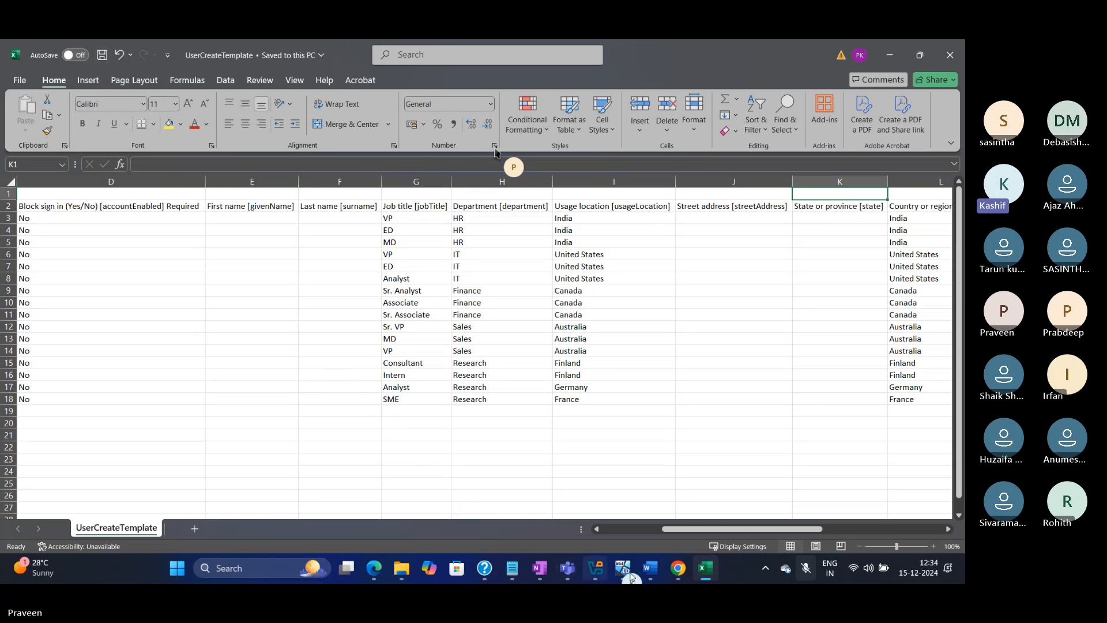
{"action": "left_click", "coordinate": [679, 568]}
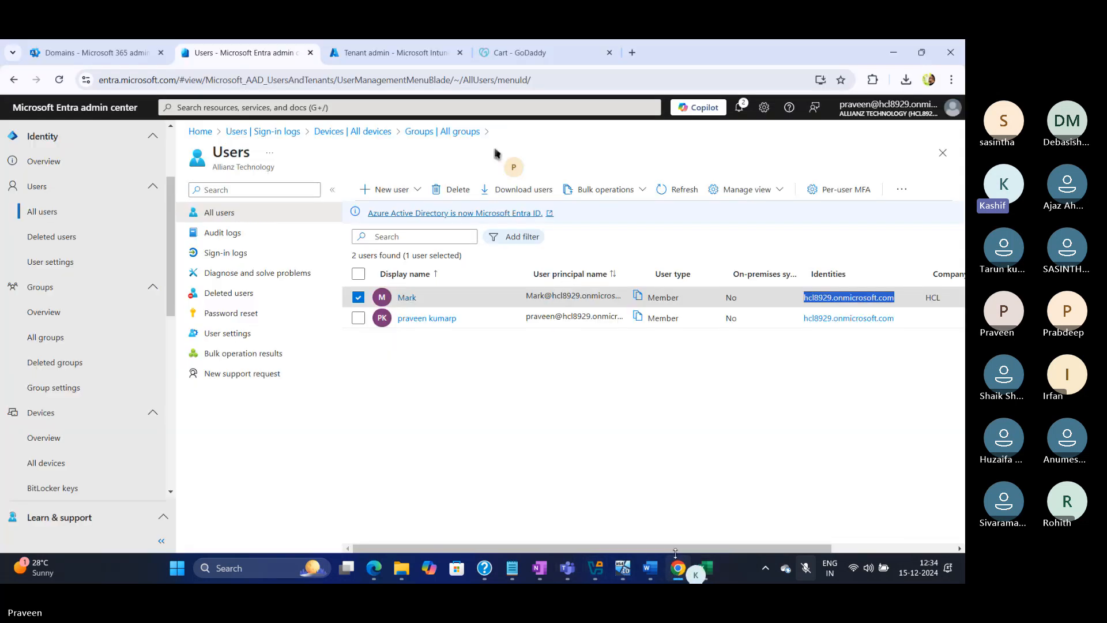
{"action": "left_click", "coordinate": [518, 436]}
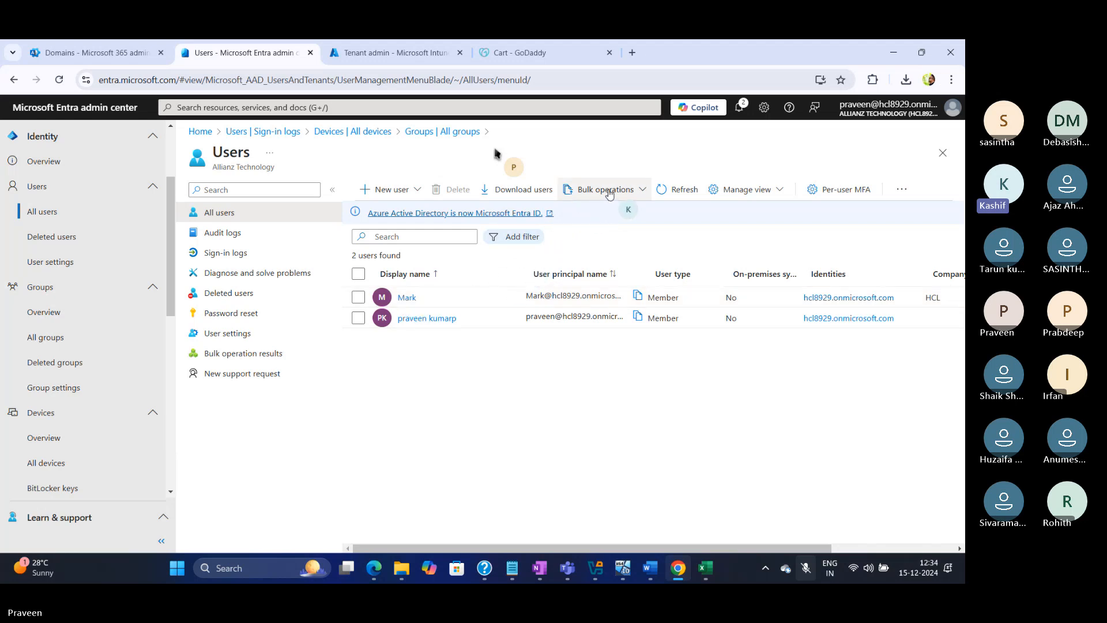
Start a bulk create of users, upload UserCreateTemplate from the Downloads folder as the CSV file and submit it.
{"action": "left_click", "coordinate": [606, 190]}
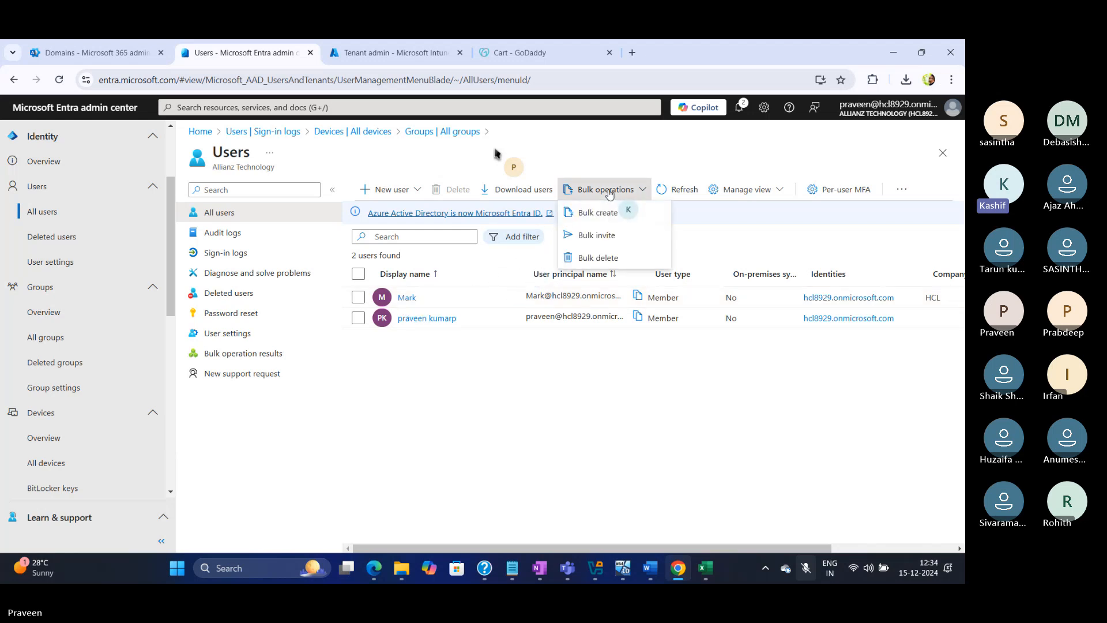
{"action": "left_click", "coordinate": [597, 213]}
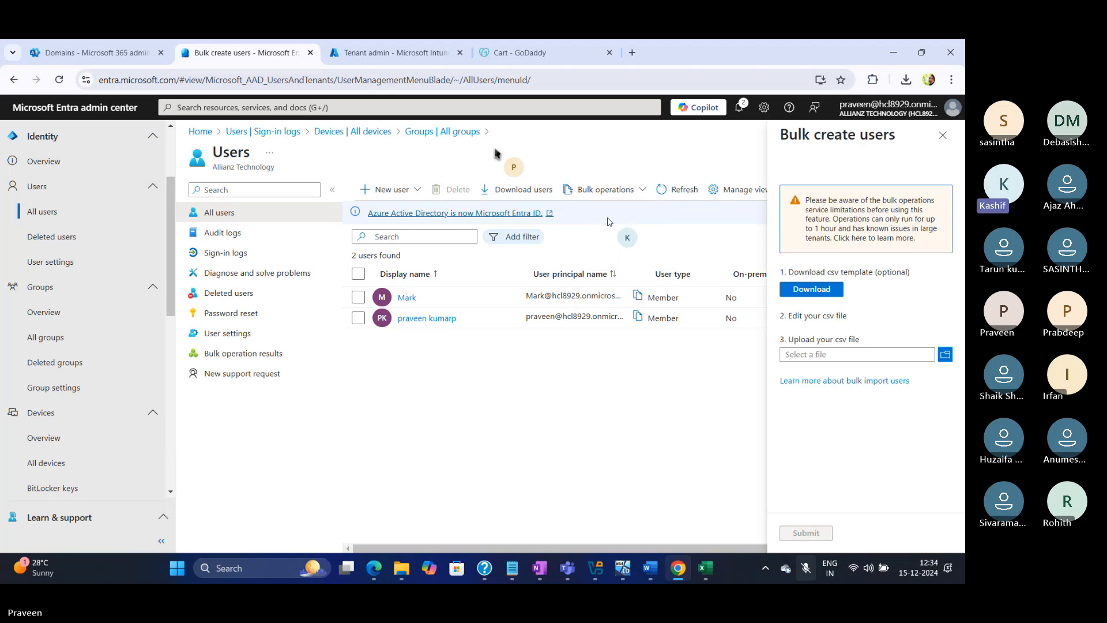
{"action": "left_click_drag", "start_coordinate": [780, 340], "coordinate": [856, 339]}
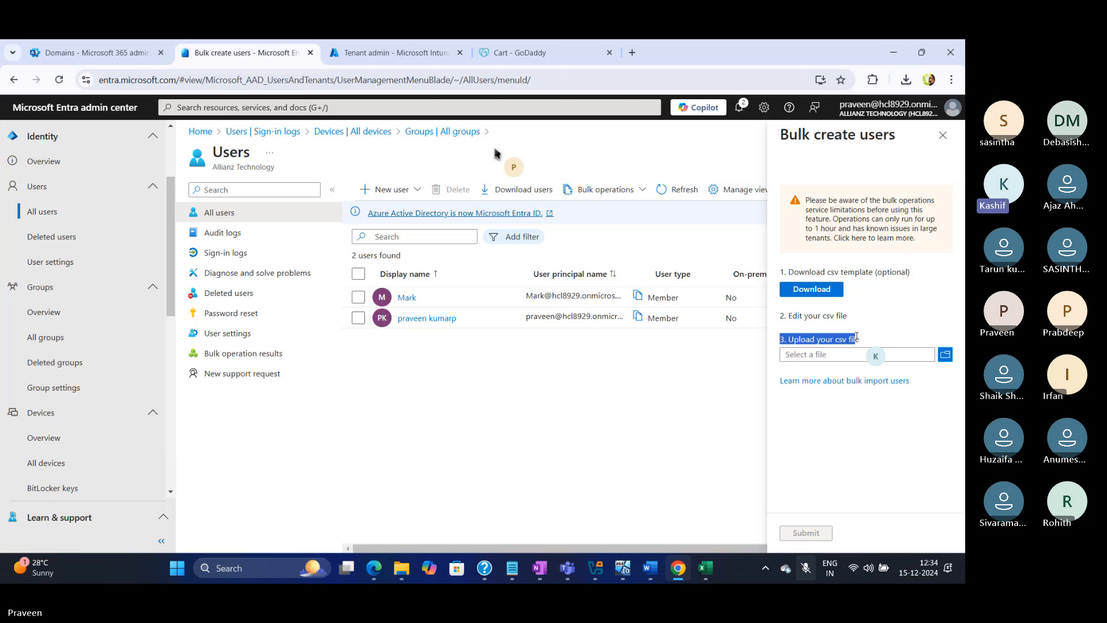
{"action": "left_click", "coordinate": [945, 354]}
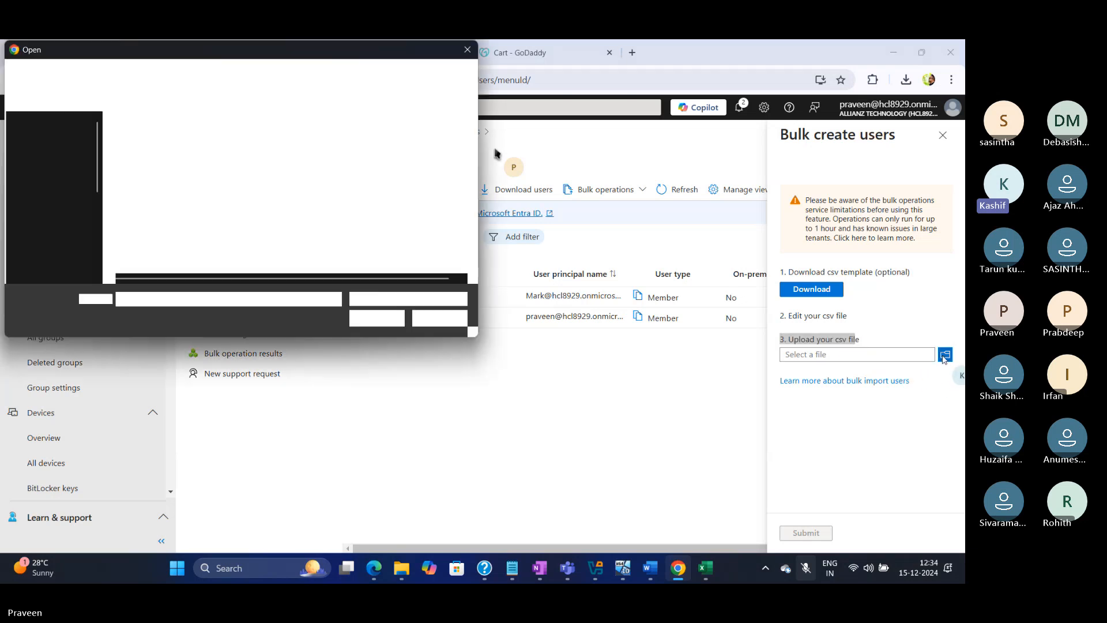
{"action": "left_click", "coordinate": [181, 159]}
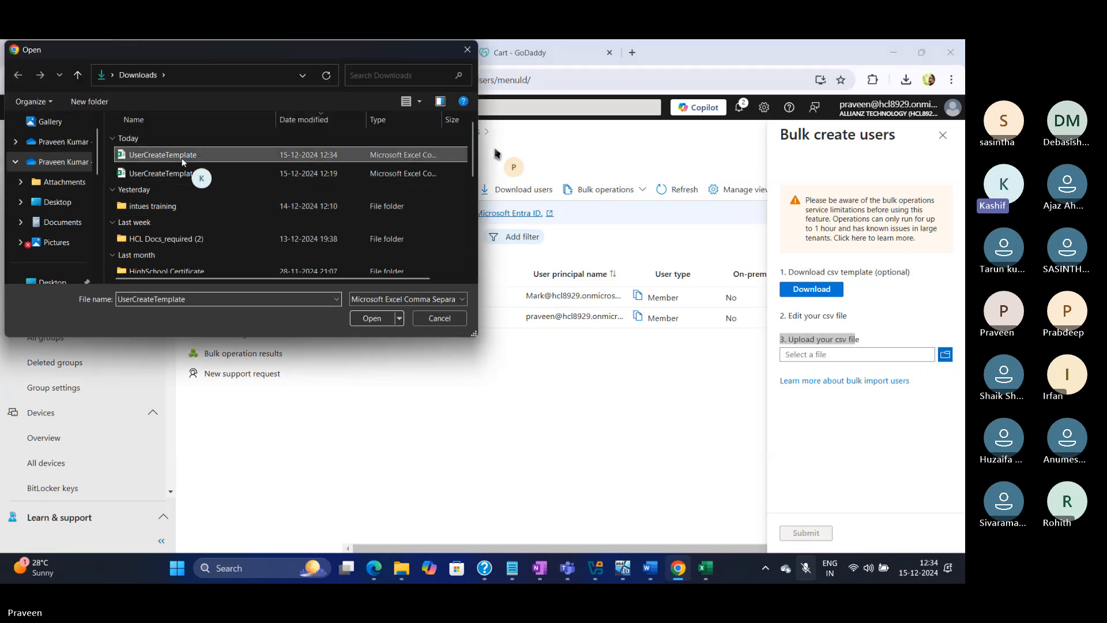
{"action": "left_click", "coordinate": [371, 318]}
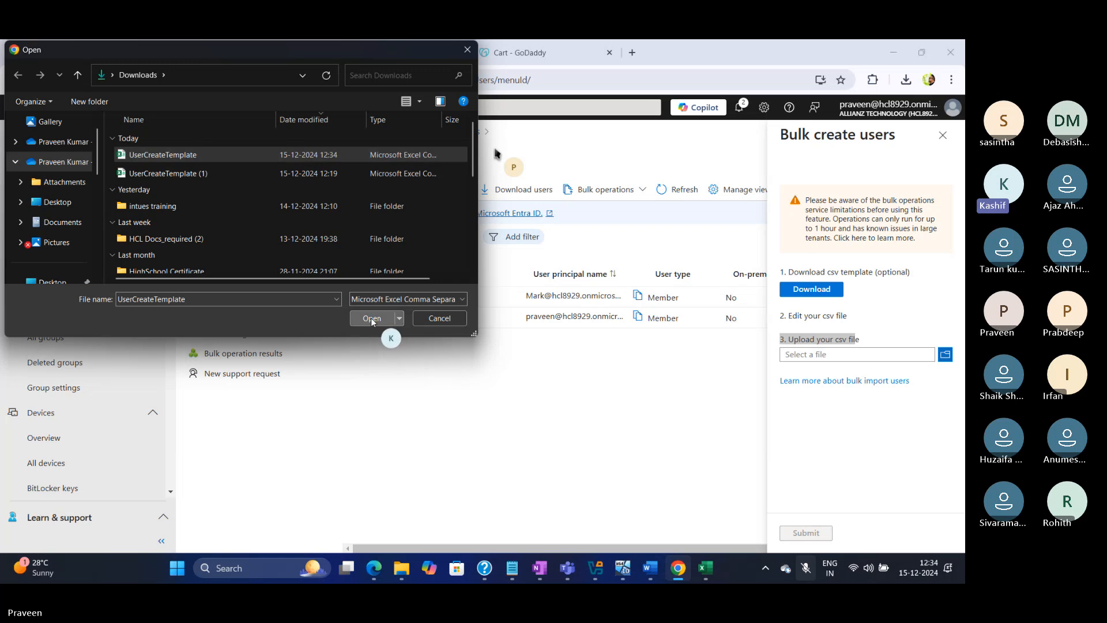
{"action": "left_click", "coordinate": [792, 534]}
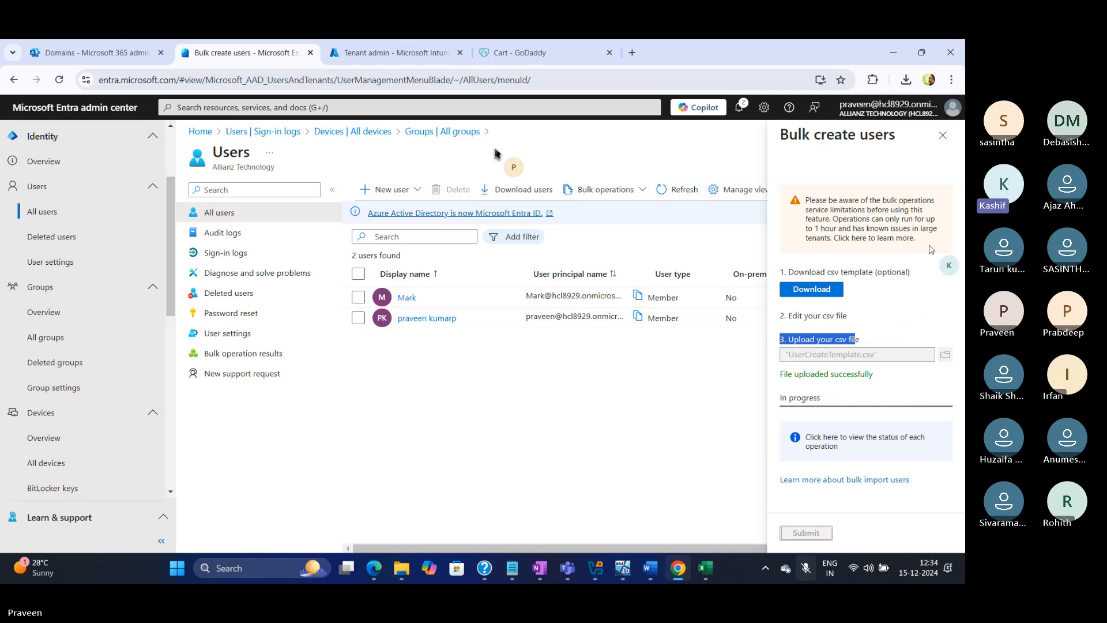
Close the Bulk create users pane, refresh the user list and look through all of its entries.
{"action": "left_click", "coordinate": [942, 137]}
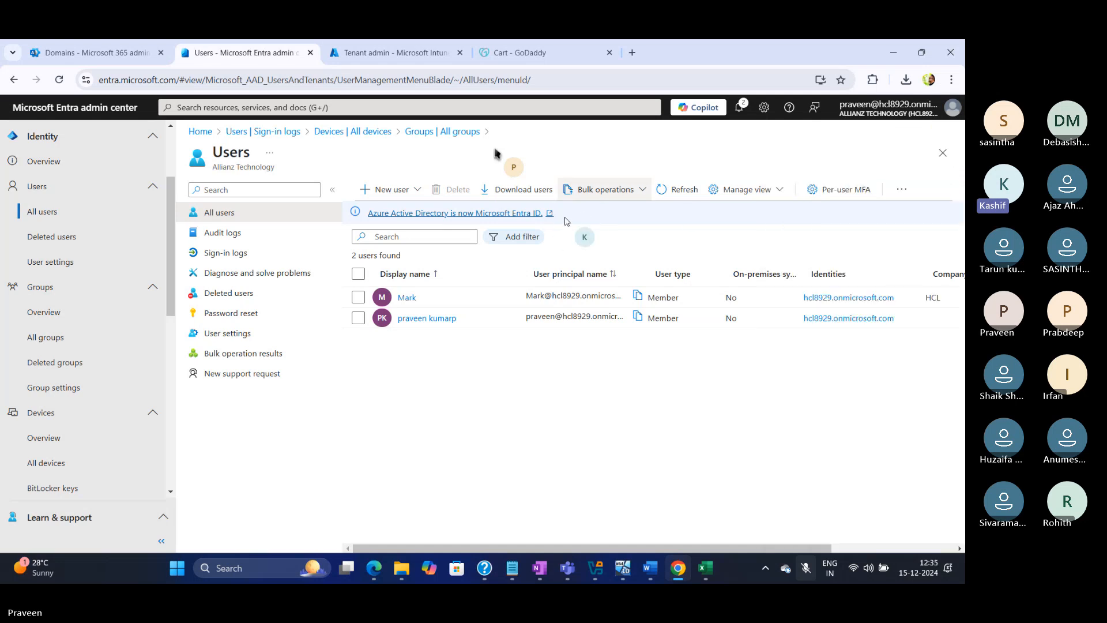
{"action": "left_click", "coordinate": [677, 193]}
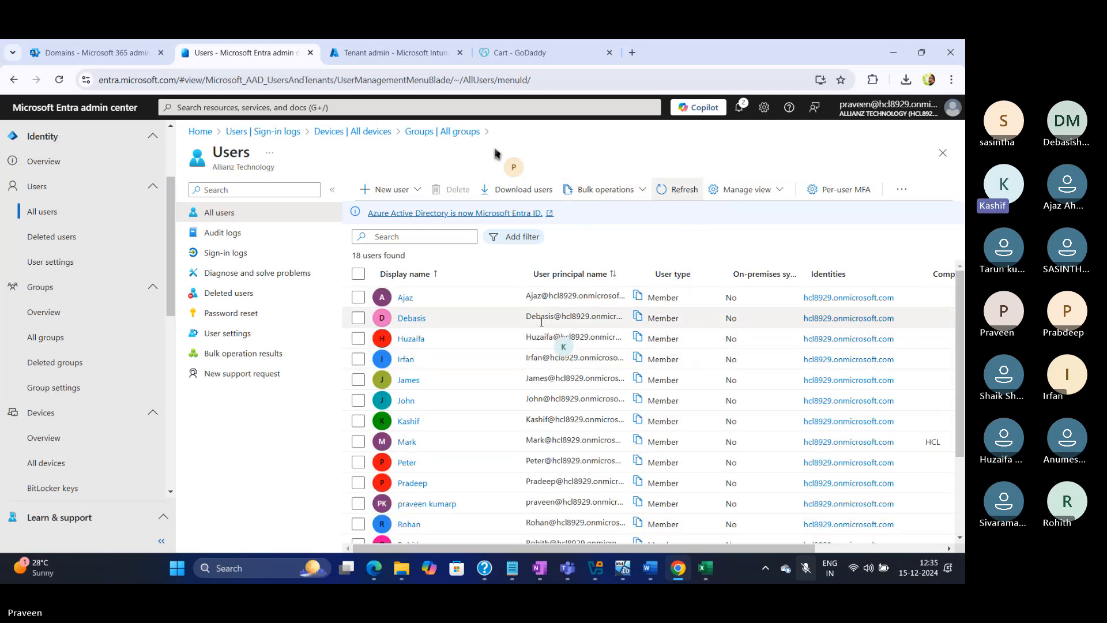
{"action": "scroll", "coordinate": [418, 494], "scroll_direction": "down", "scroll_amount": 2}
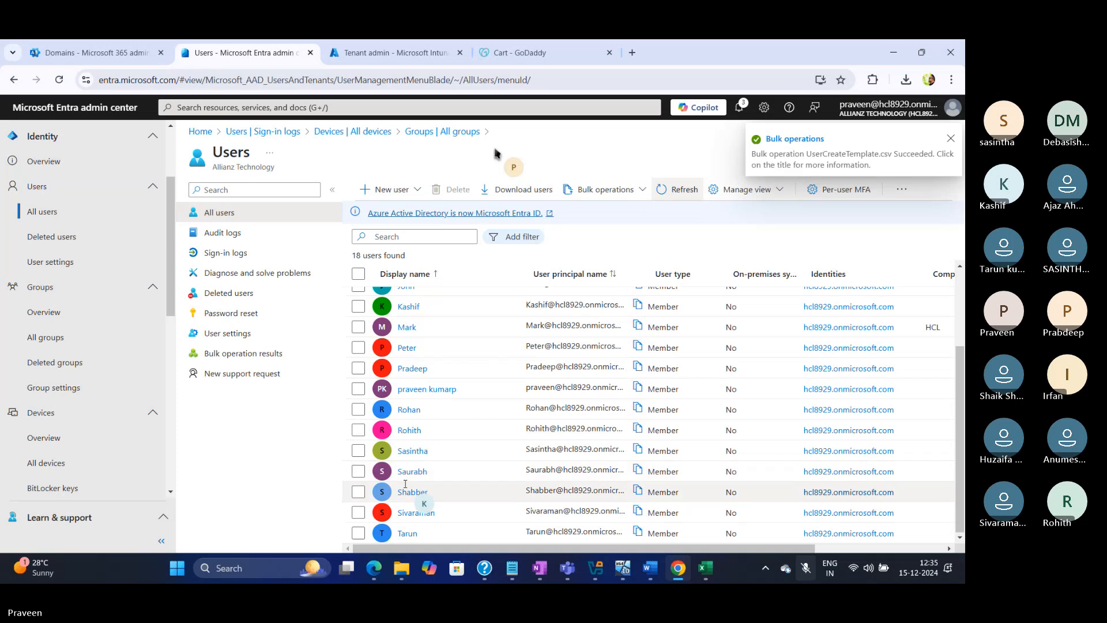
{"action": "scroll", "coordinate": [404, 512], "scroll_direction": "up", "scroll_amount": 3}
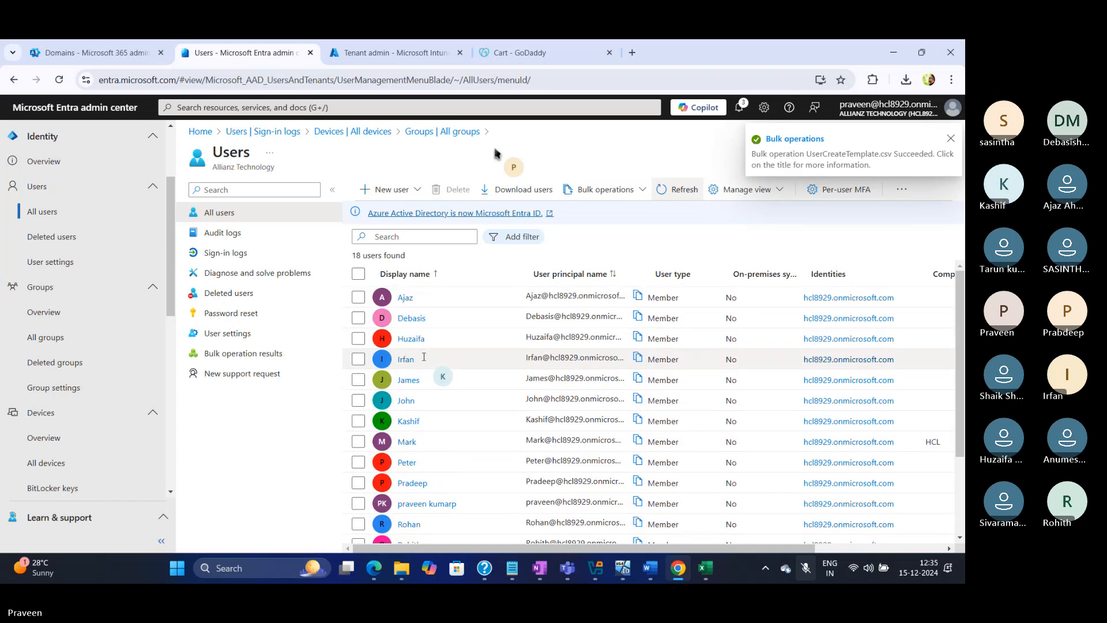
{"action": "scroll", "coordinate": [424, 357], "scroll_direction": "down", "scroll_amount": 3}
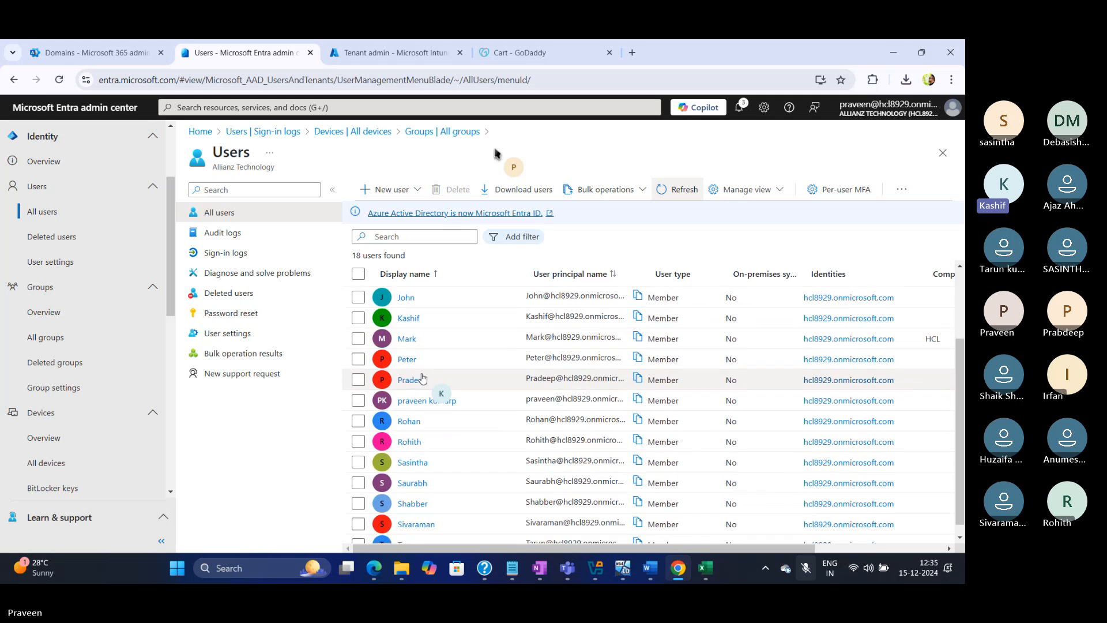
{"action": "scroll", "coordinate": [422, 378], "scroll_direction": "down", "scroll_amount": 1}
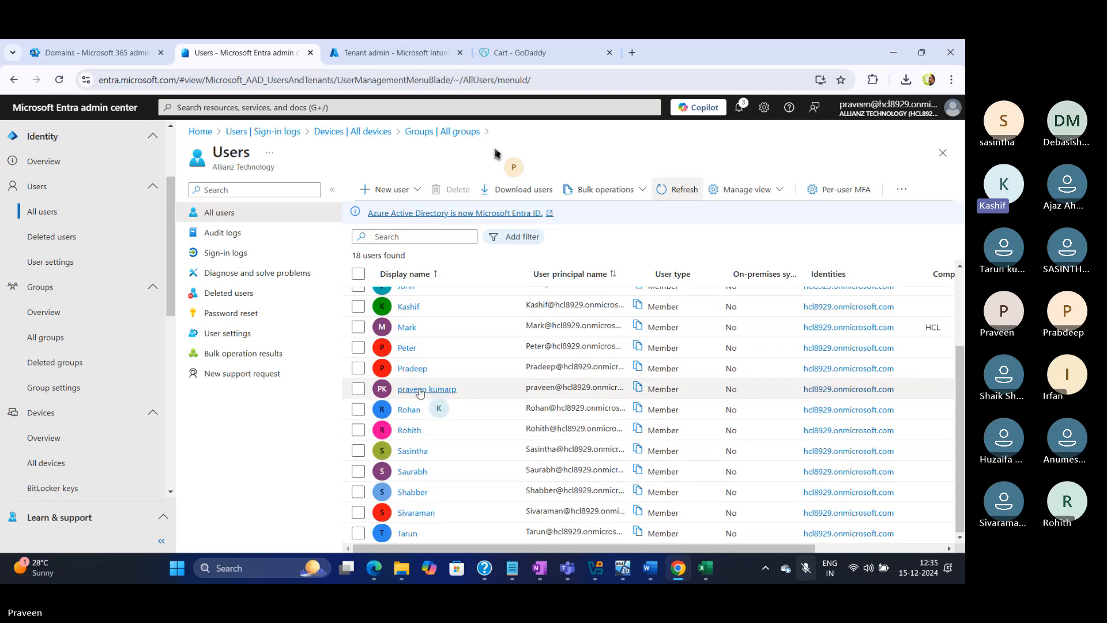
Open the properties of the last user in the list and check all of them, including job title, department, city and country.
{"action": "left_click", "coordinate": [407, 534]}
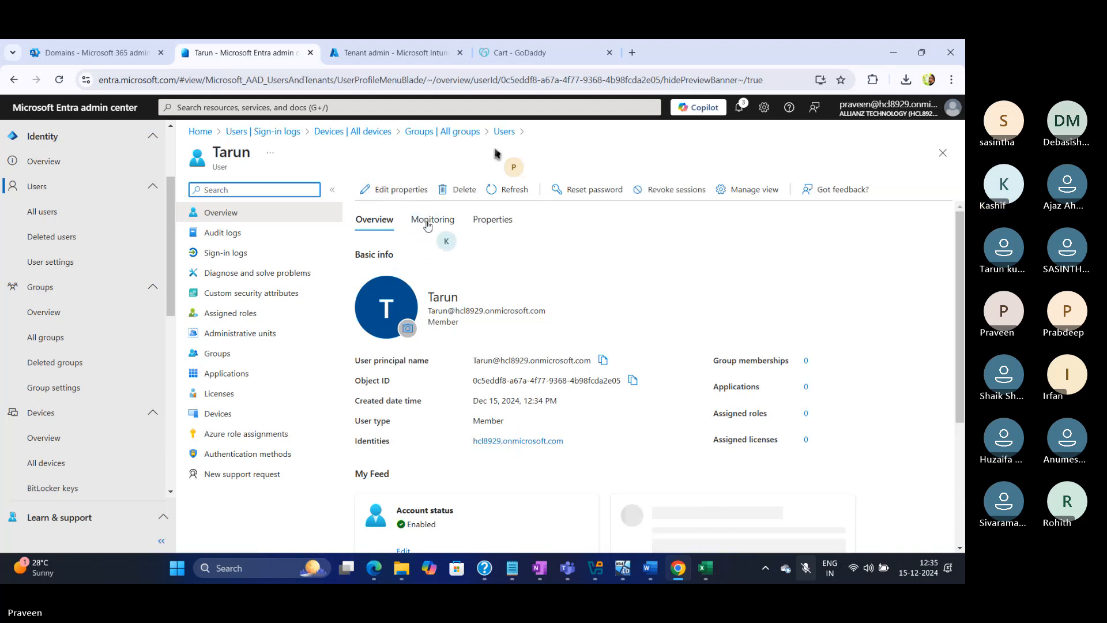
{"action": "left_click", "coordinate": [404, 191]}
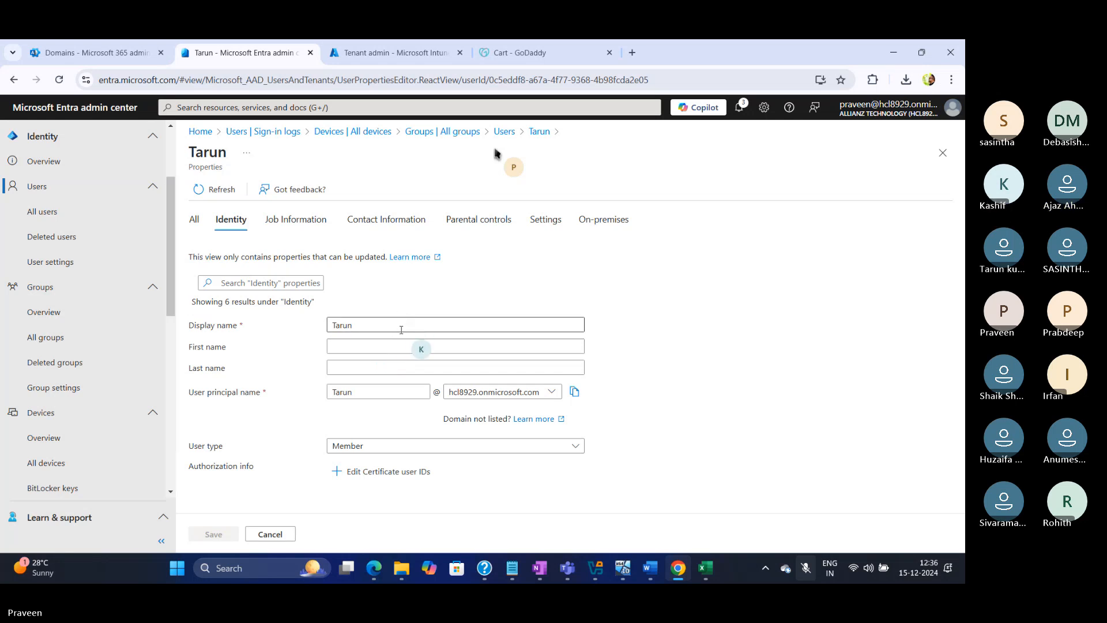
{"action": "left_click", "coordinate": [195, 221]}
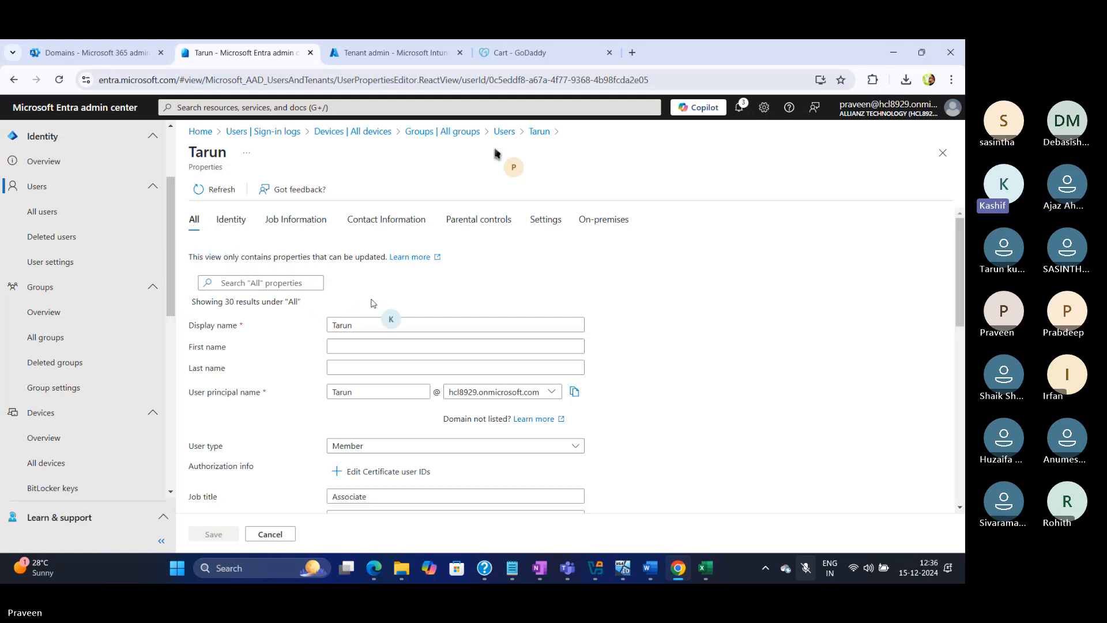
{"action": "scroll", "coordinate": [381, 404], "scroll_direction": "down", "scroll_amount": 2}
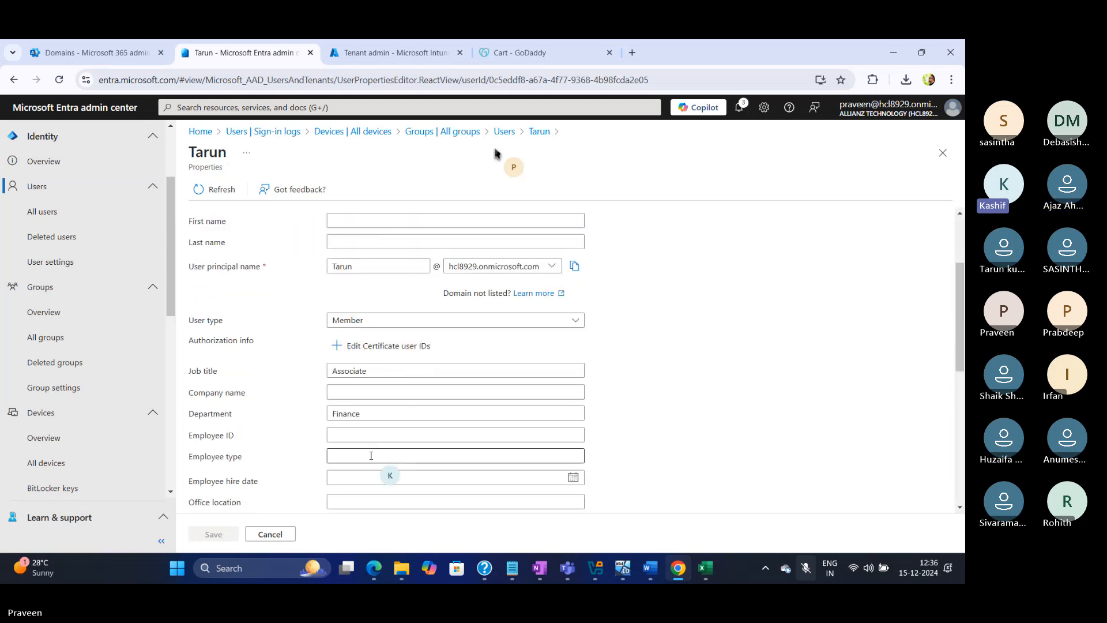
{"action": "double_click", "coordinate": [362, 370]}
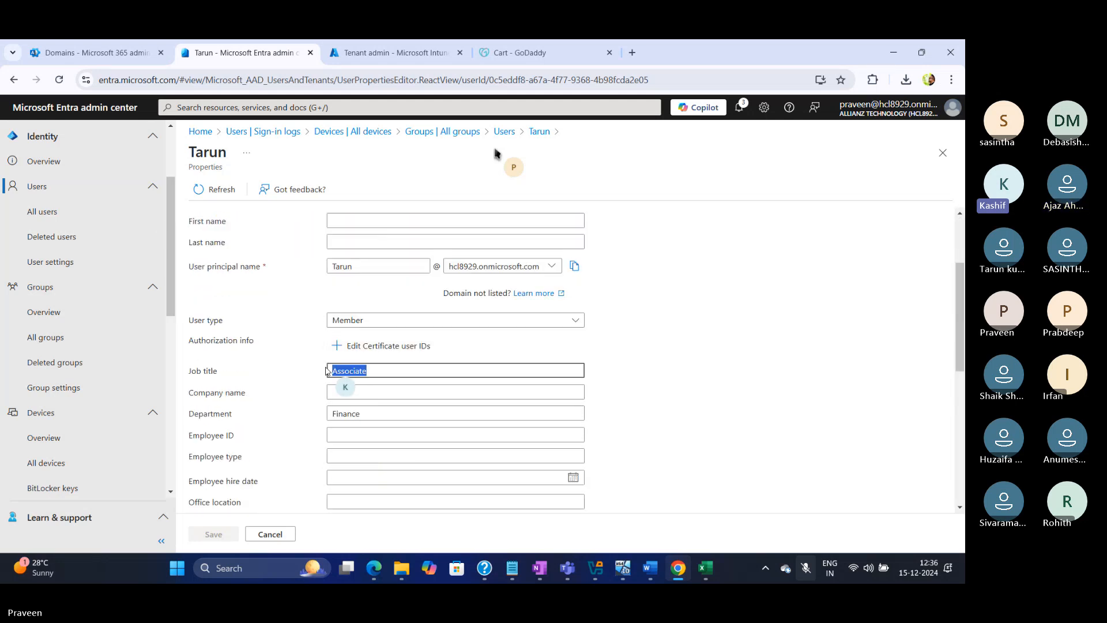
{"action": "double_click", "coordinate": [363, 414]}
{"action": "scroll", "coordinate": [320, 419], "scroll_direction": "down", "scroll_amount": 4}
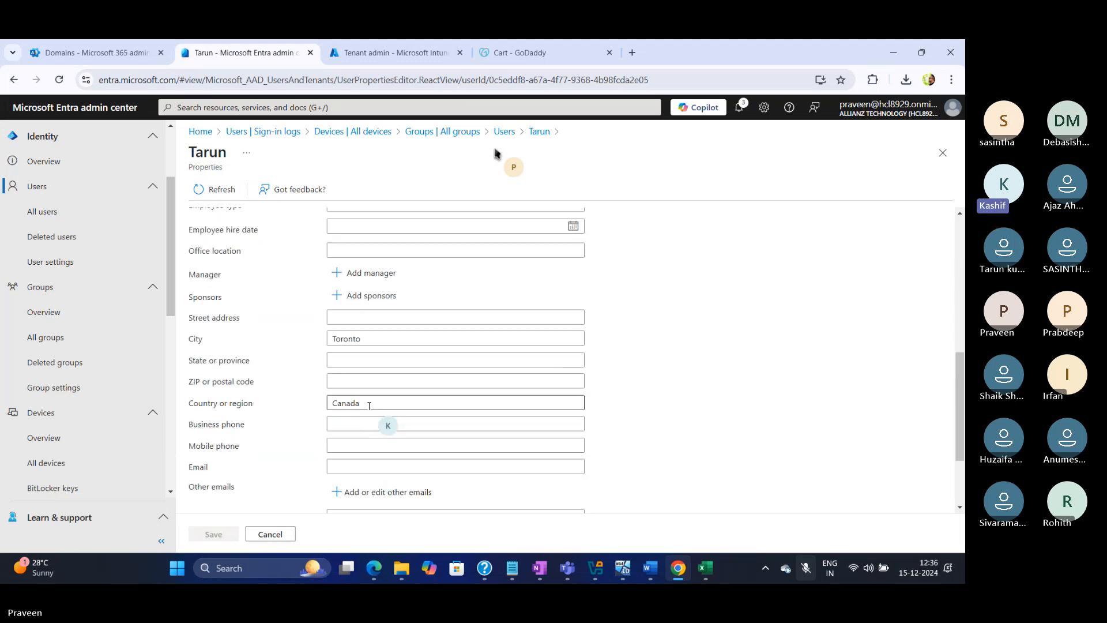
{"action": "left_click_drag", "start_coordinate": [361, 340], "coordinate": [321, 338]}
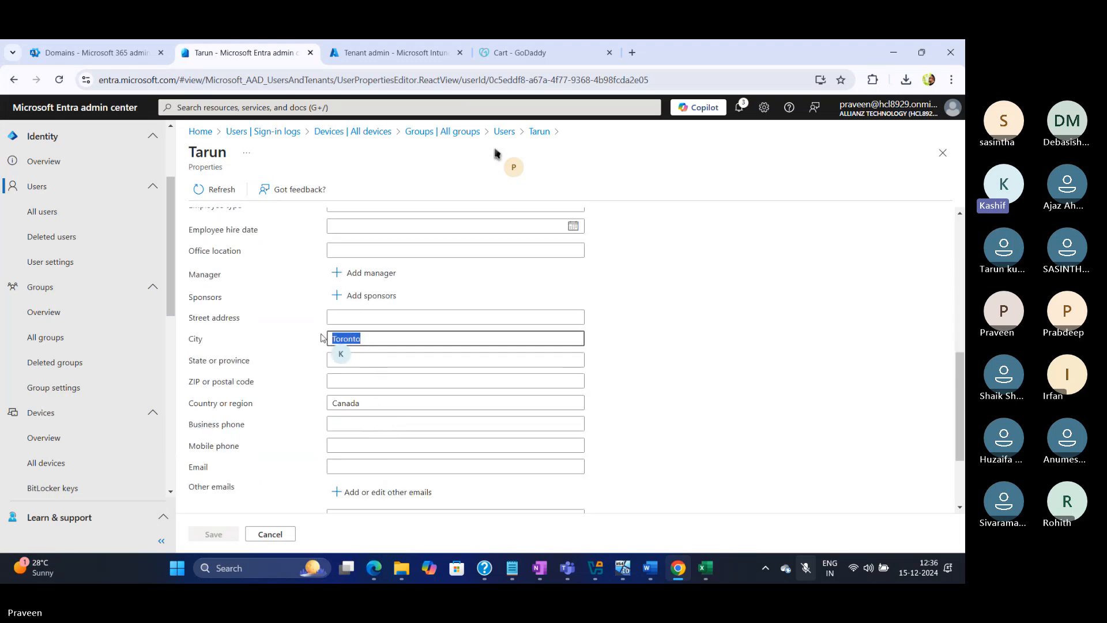
{"action": "double_click", "coordinate": [350, 402]}
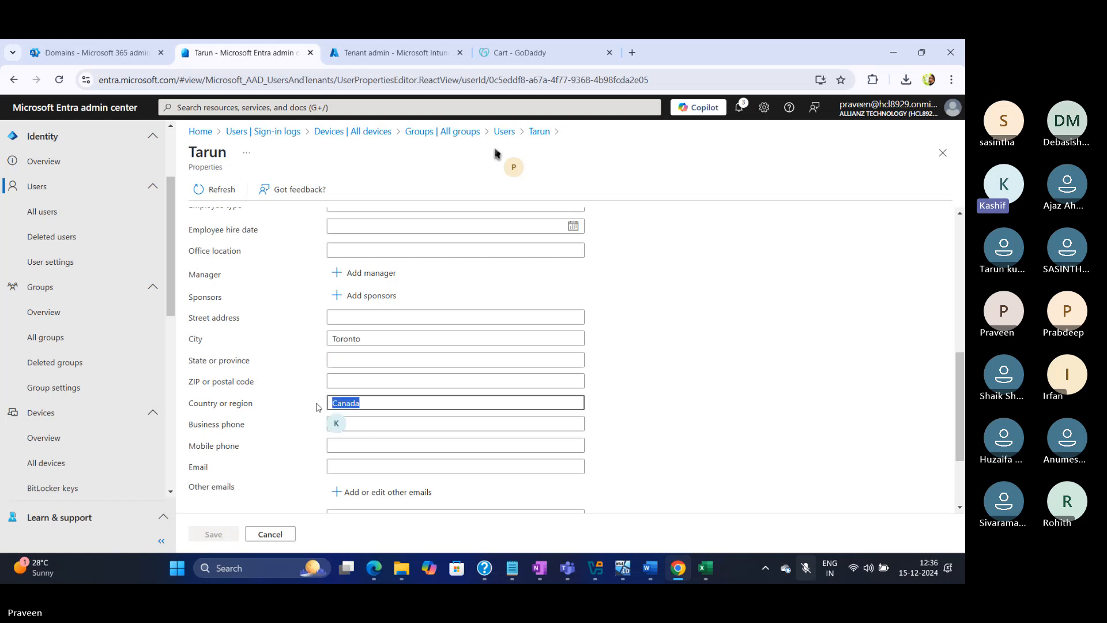
{"action": "scroll", "coordinate": [316, 408], "scroll_direction": "down", "scroll_amount": 2}
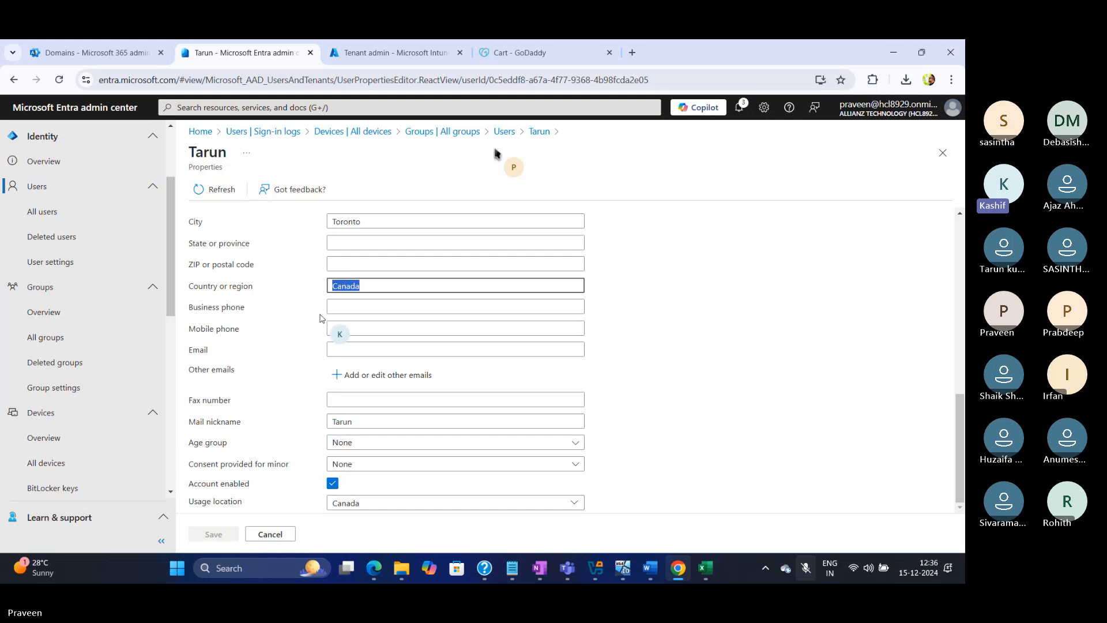
{"action": "scroll", "coordinate": [317, 339], "scroll_direction": "up", "scroll_amount": 2}
{"action": "scroll", "coordinate": [315, 337], "scroll_direction": "up", "scroll_amount": 5}
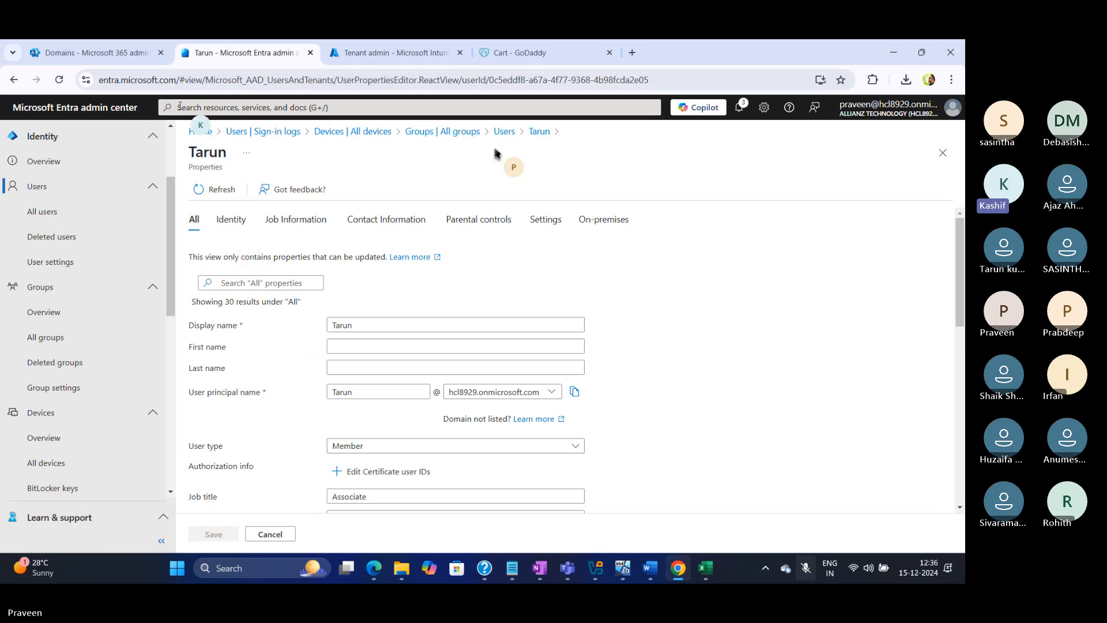
Return to the all users list, check the options for adding a new user and look over the listed accounts.
{"action": "left_click", "coordinate": [41, 212]}
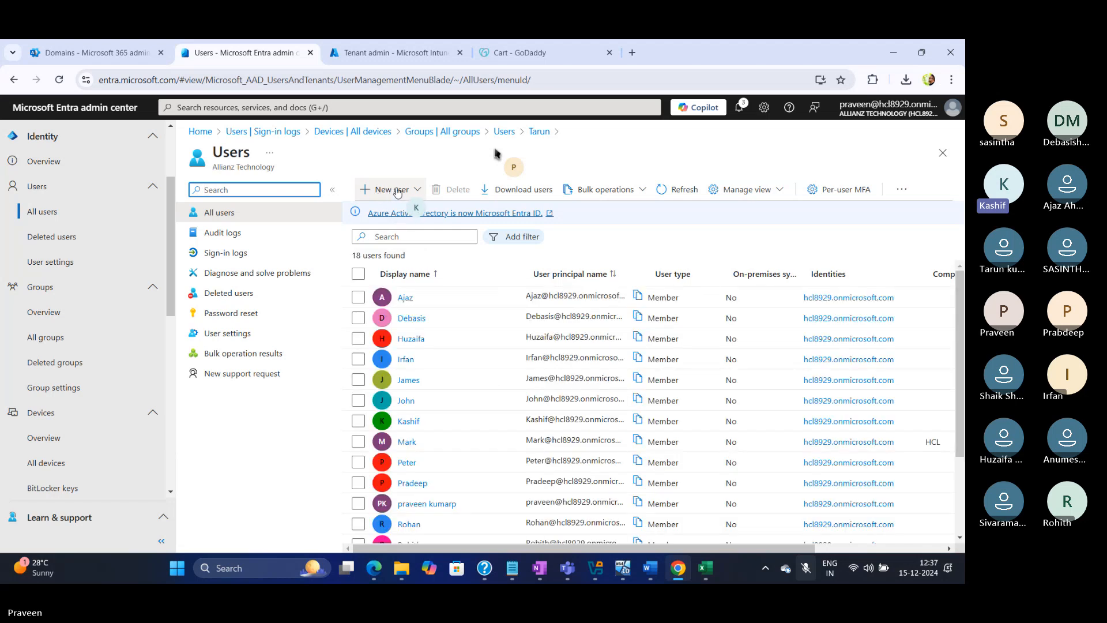
{"action": "left_click", "coordinate": [416, 191]}
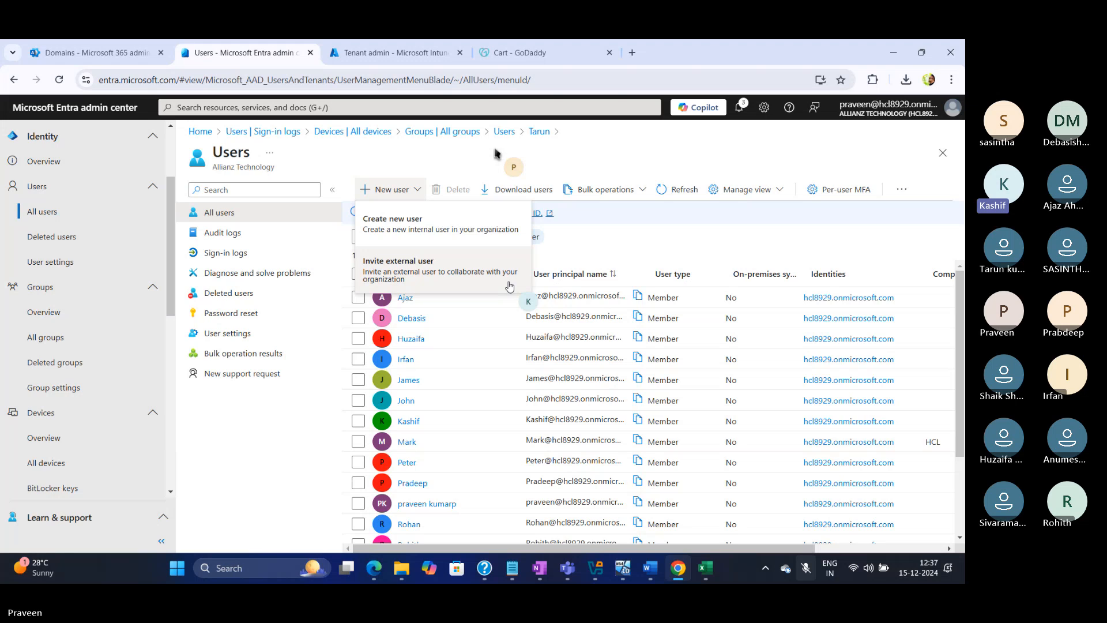
{"action": "left_click", "coordinate": [588, 241]}
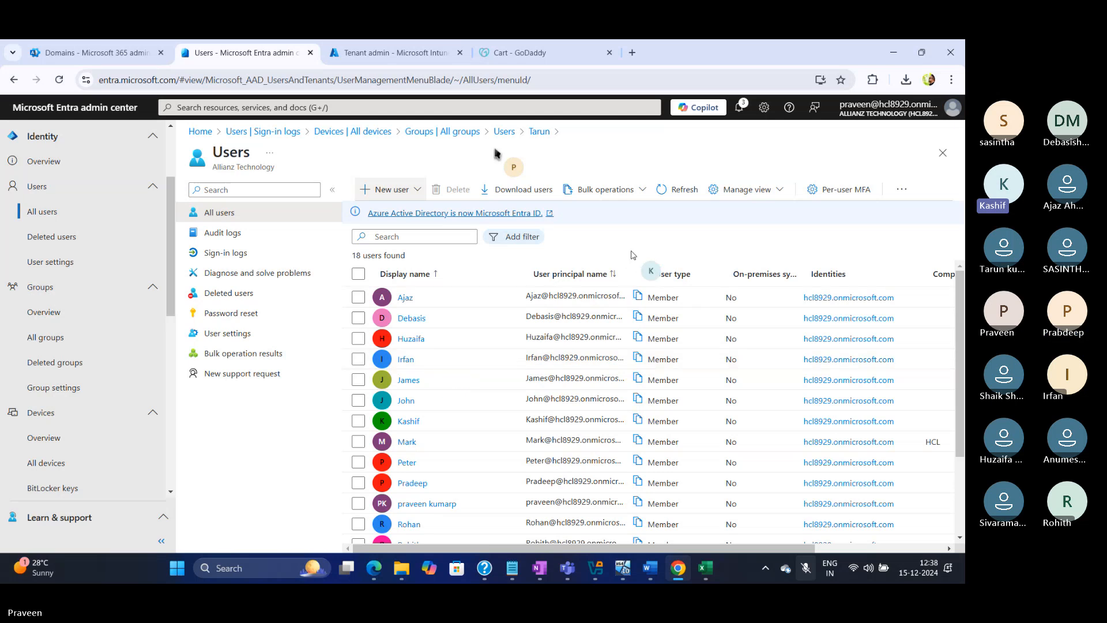
{"action": "scroll", "coordinate": [534, 404], "scroll_direction": "down", "scroll_amount": 2}
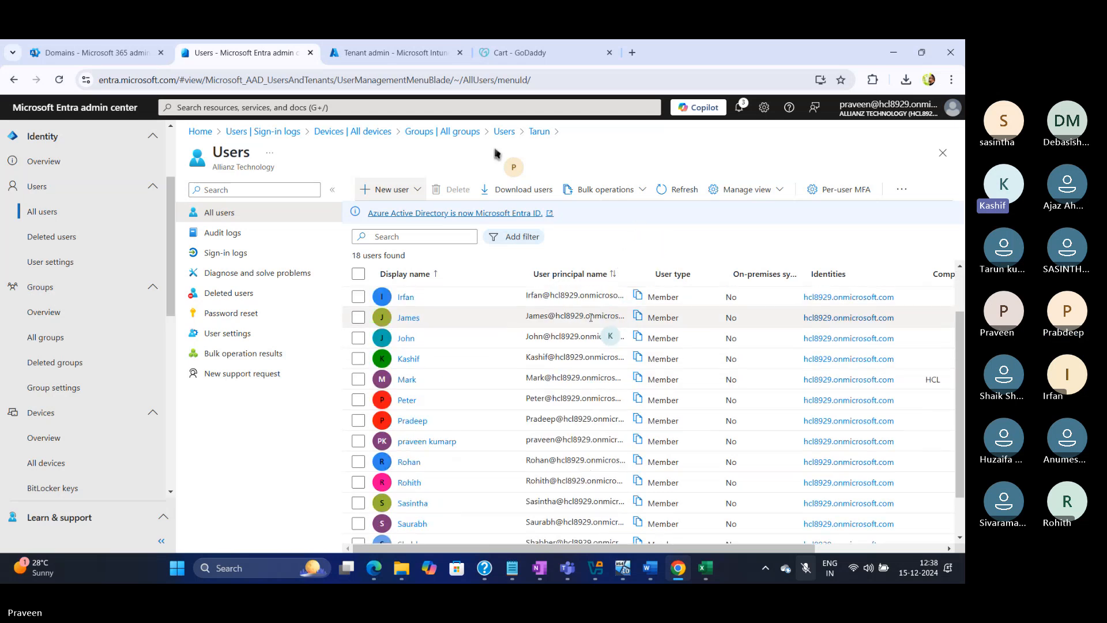
{"action": "scroll", "coordinate": [533, 450], "scroll_direction": "up", "scroll_amount": 2}
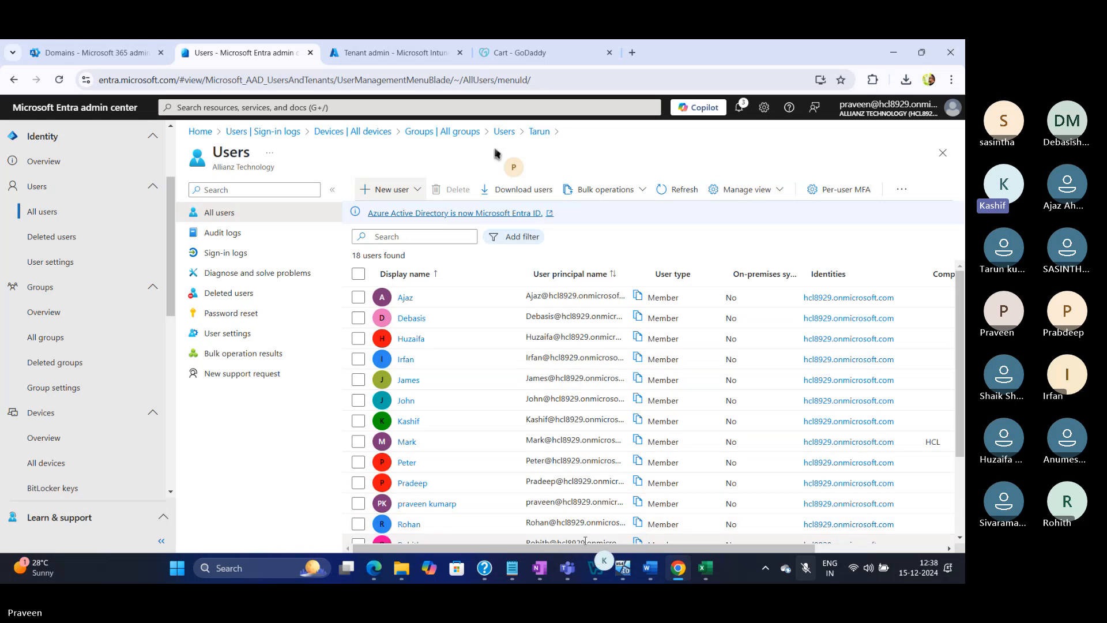
Switch to the intunes Batch note in Notepad, add the topic "4. Assign License to some of the users" below item 3, and minimize it.
{"action": "left_click", "coordinate": [513, 570]}
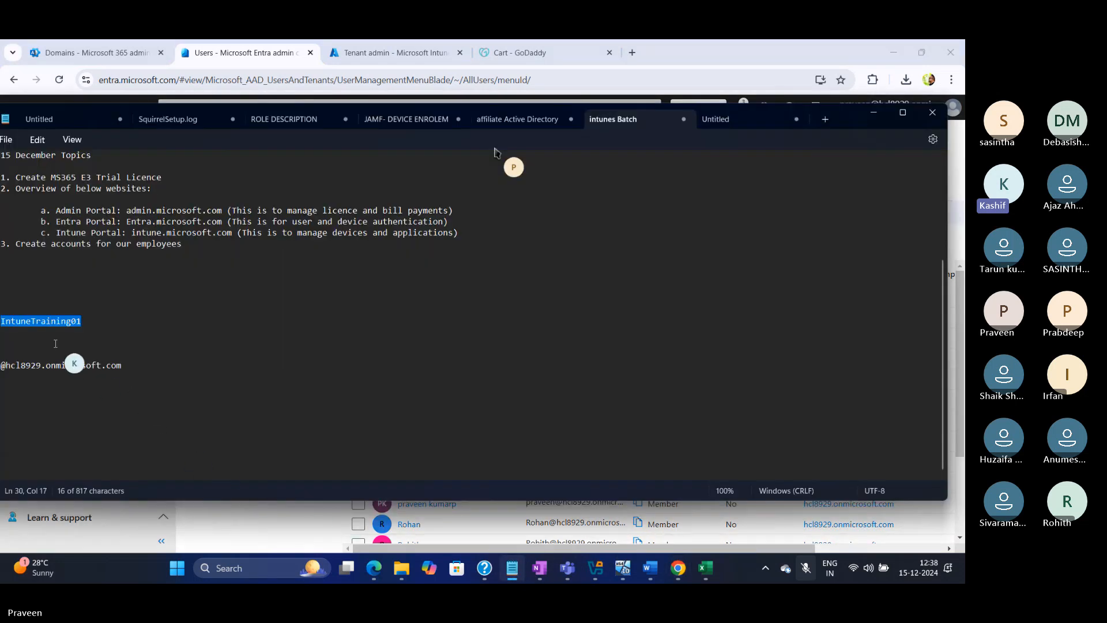
{"action": "left_click", "coordinate": [219, 244]}
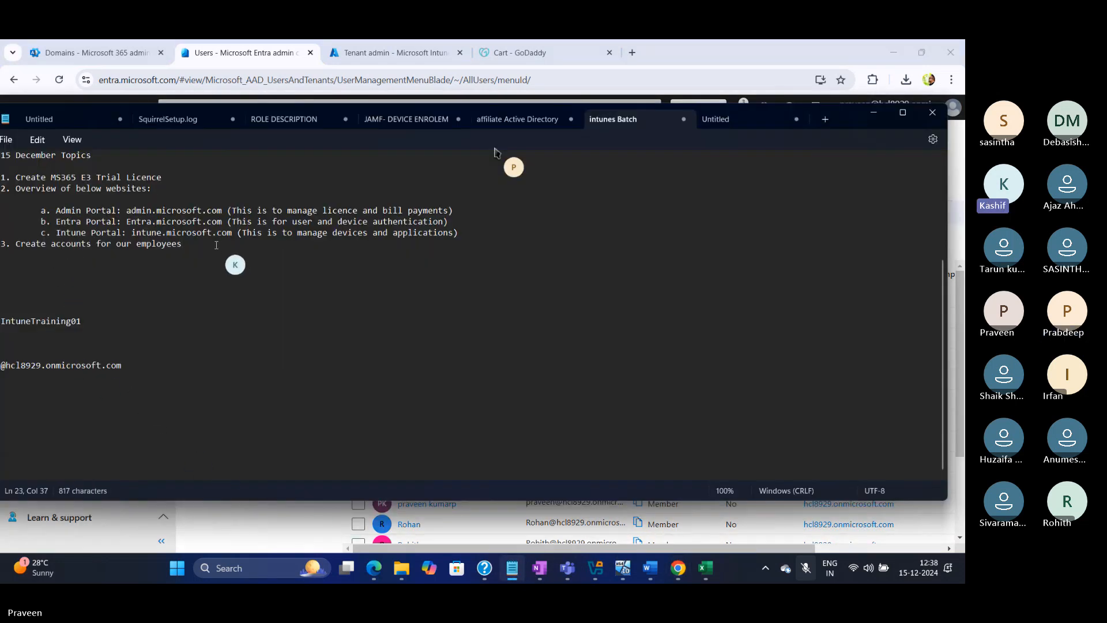
{"action": "key", "text": "Return"}
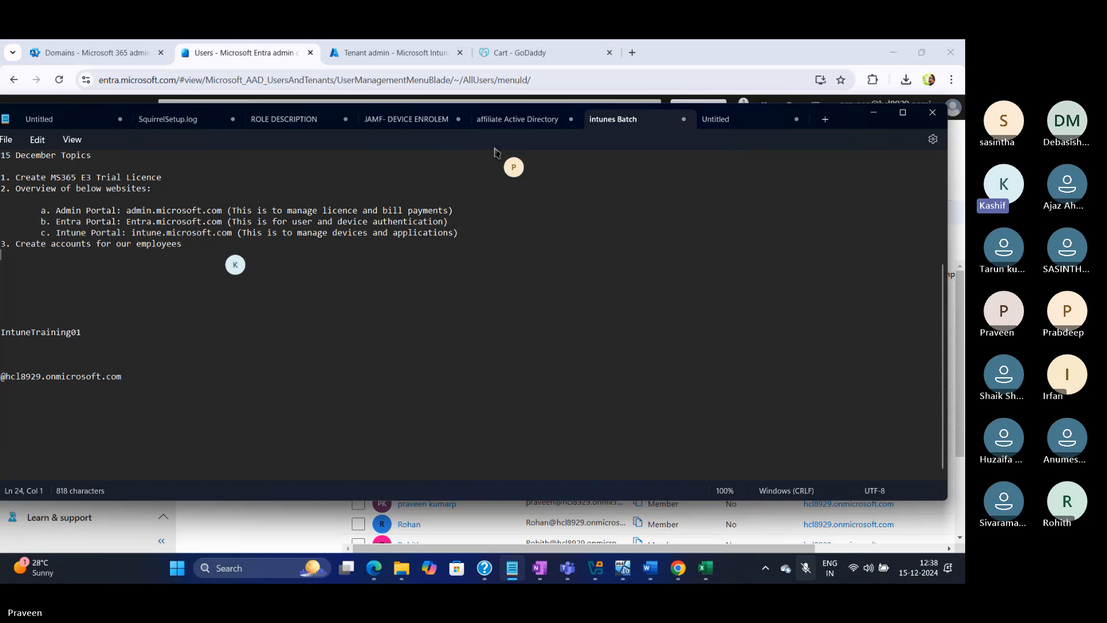
{"action": "type", "text": "4. Assign Lic"}
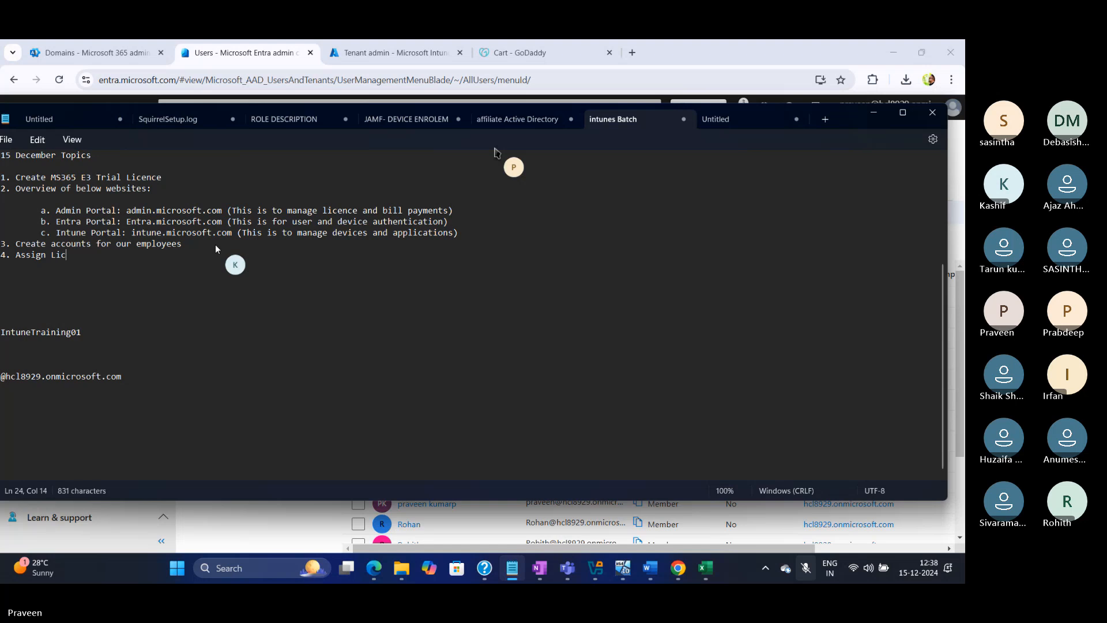
{"action": "type", "text": "ense to some o"}
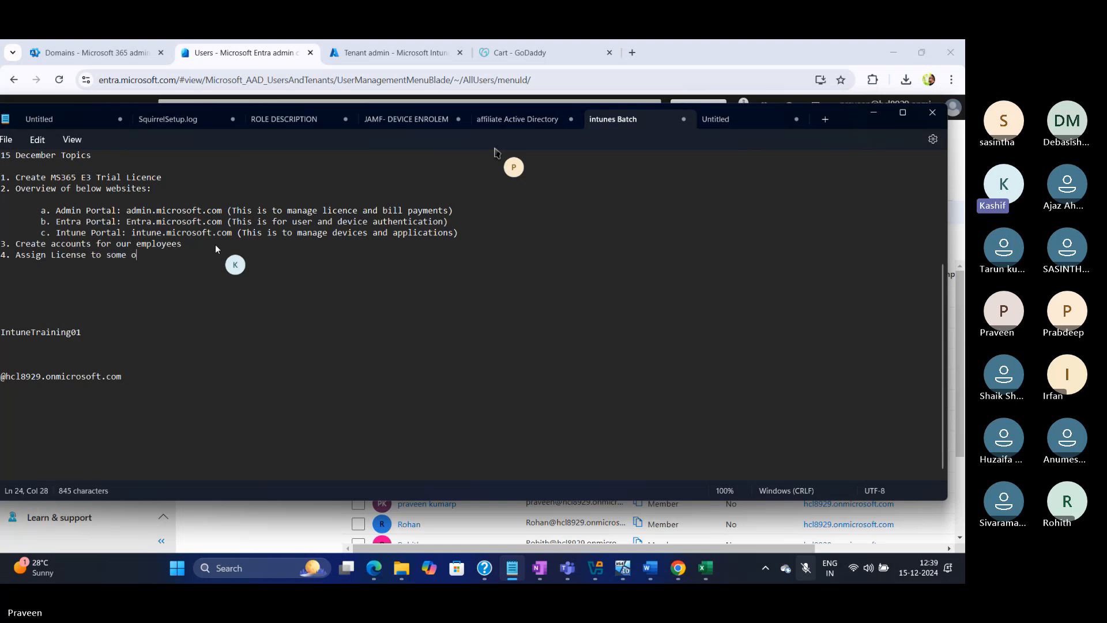
{"action": "type", "text": "f the users"}
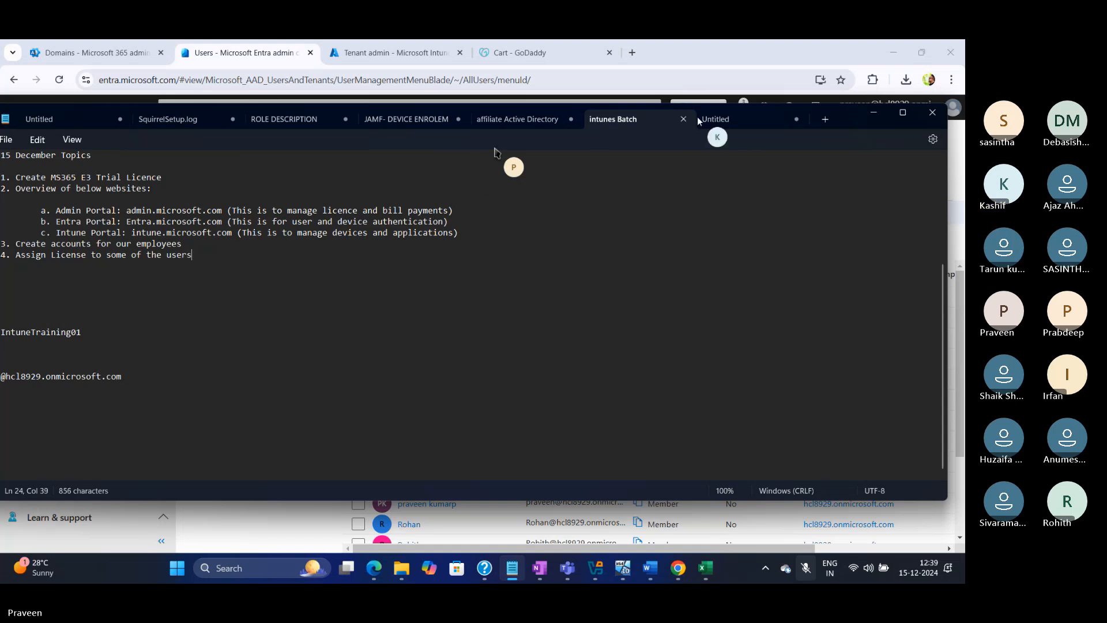
{"action": "left_click", "coordinate": [873, 114]}
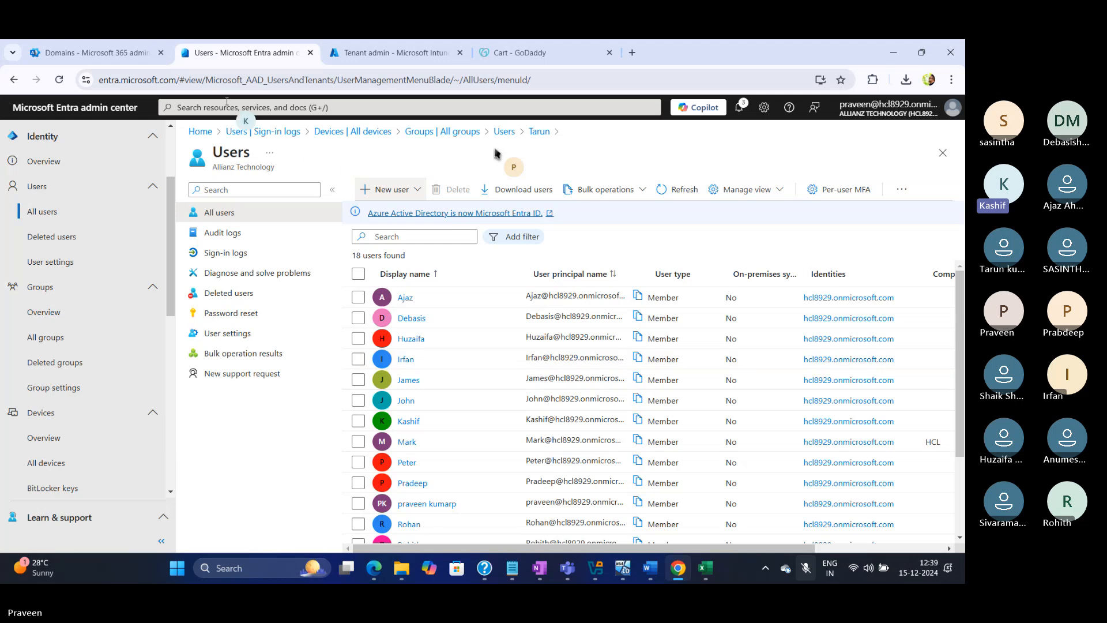
Switch to the Microsoft 365 admin center, open the active users list and look through the users' license assignments.
{"action": "left_click", "coordinate": [51, 54]}
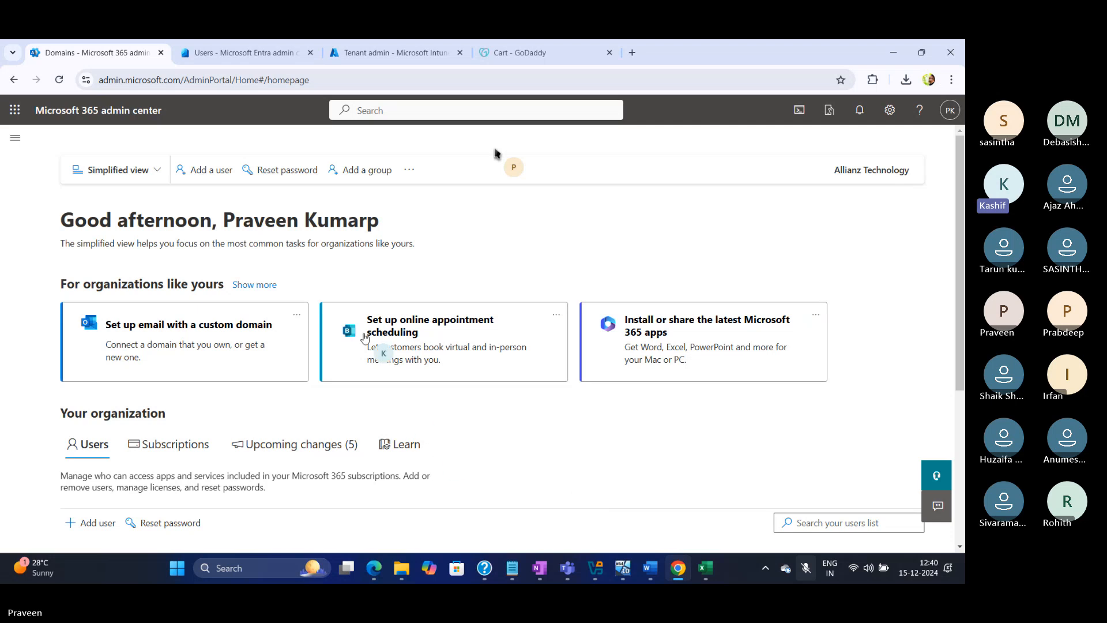
{"action": "left_click", "coordinate": [13, 140]}
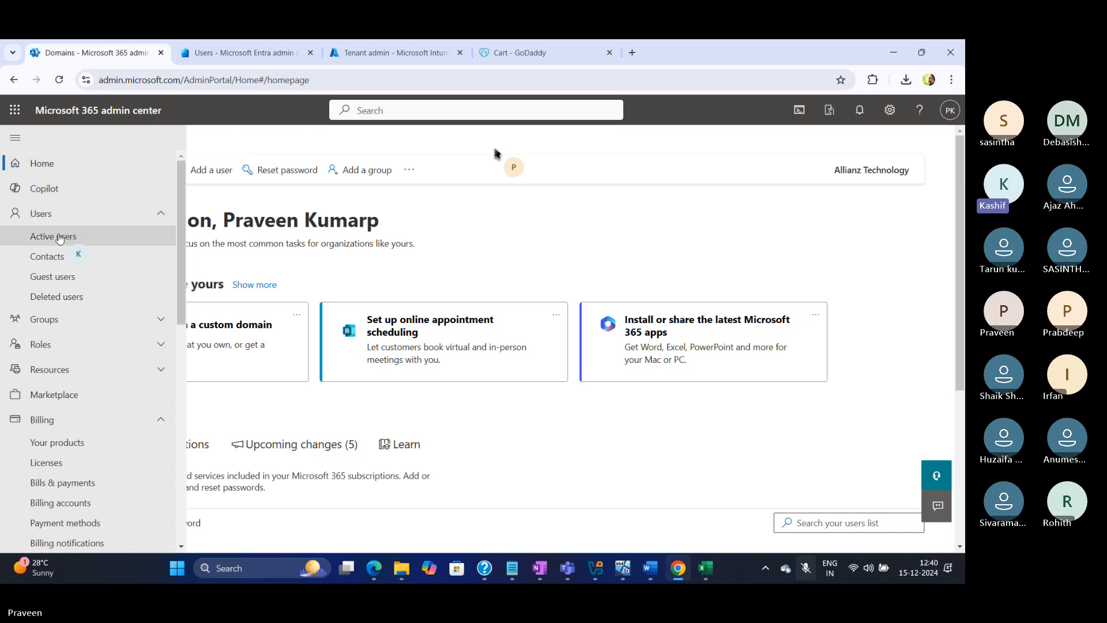
{"action": "left_click", "coordinate": [80, 241]}
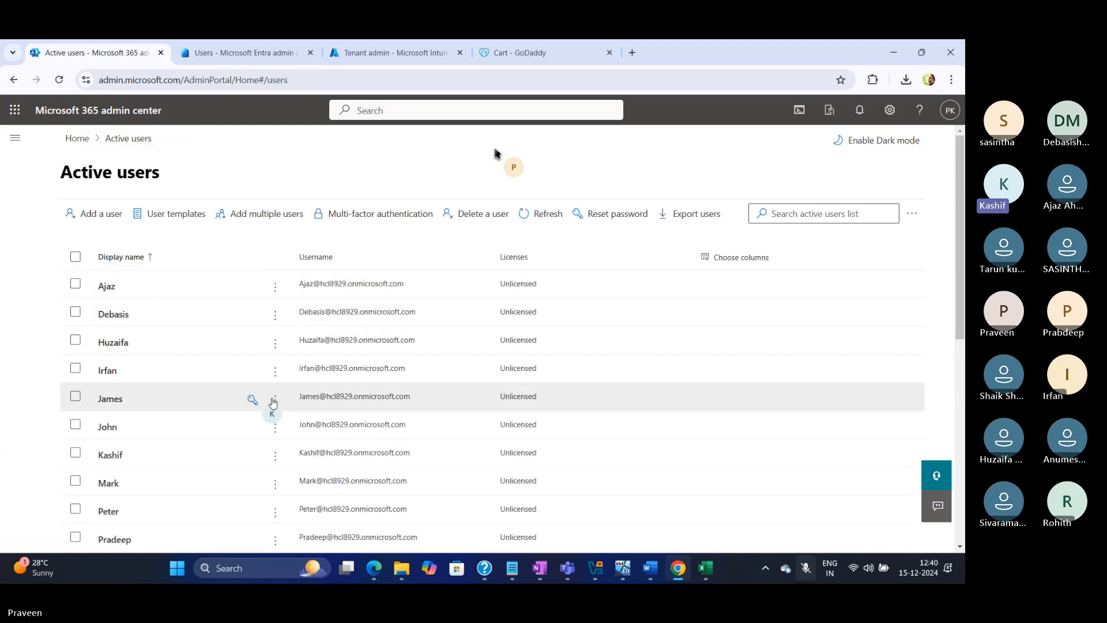
{"action": "scroll", "coordinate": [495, 153], "scroll_direction": "down", "scroll_amount": 8}
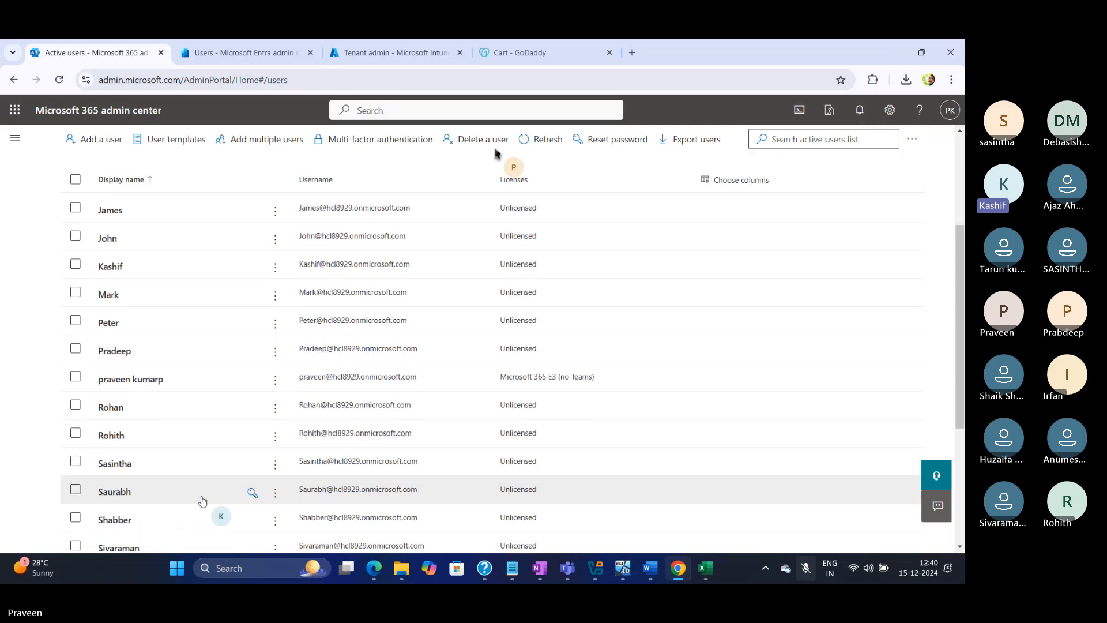
{"action": "scroll", "coordinate": [496, 153], "scroll_direction": "up", "scroll_amount": 10}
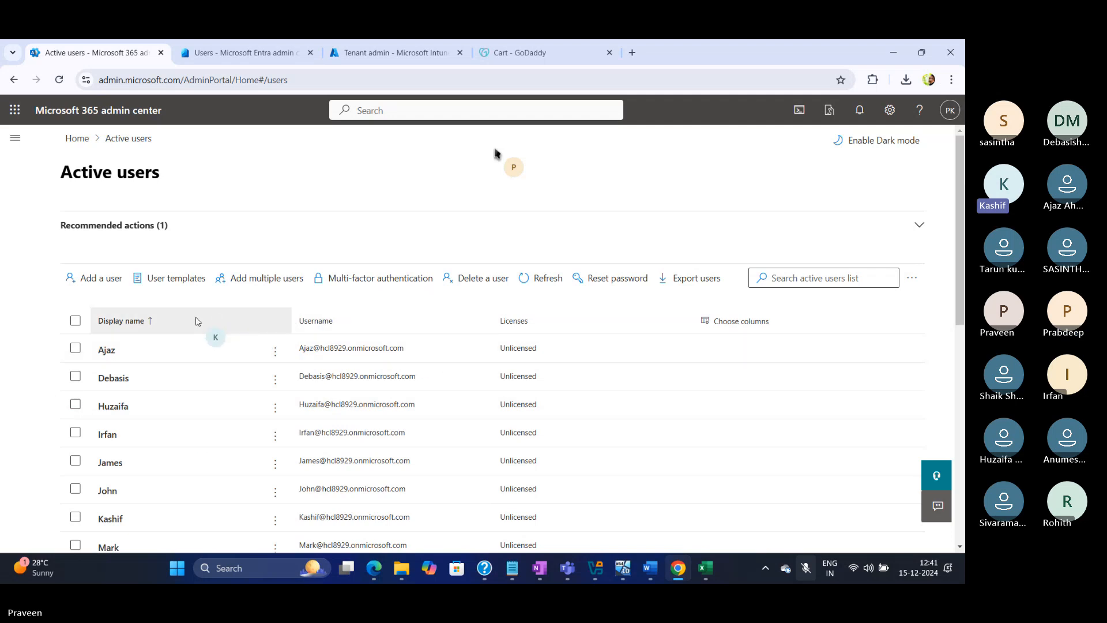
{"action": "scroll", "coordinate": [173, 334], "scroll_direction": "down", "scroll_amount": 4}
{"action": "scroll", "coordinate": [118, 361], "scroll_direction": "down", "scroll_amount": 4}
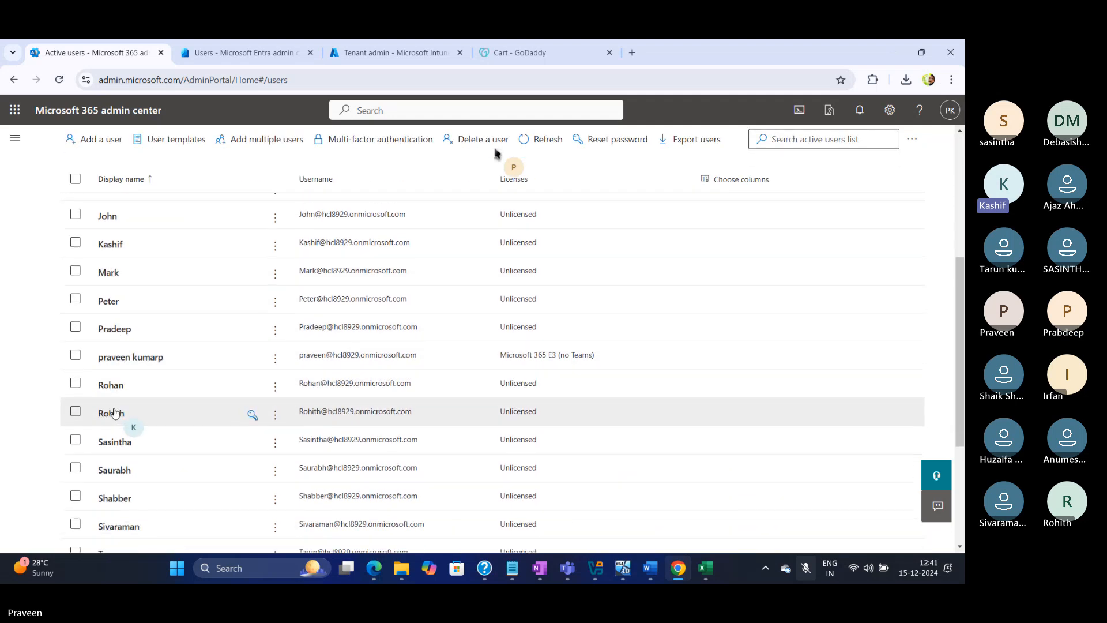
{"action": "scroll", "coordinate": [112, 440], "scroll_direction": "up", "scroll_amount": 5}
{"action": "scroll", "coordinate": [113, 440], "scroll_direction": "up", "scroll_amount": 5}
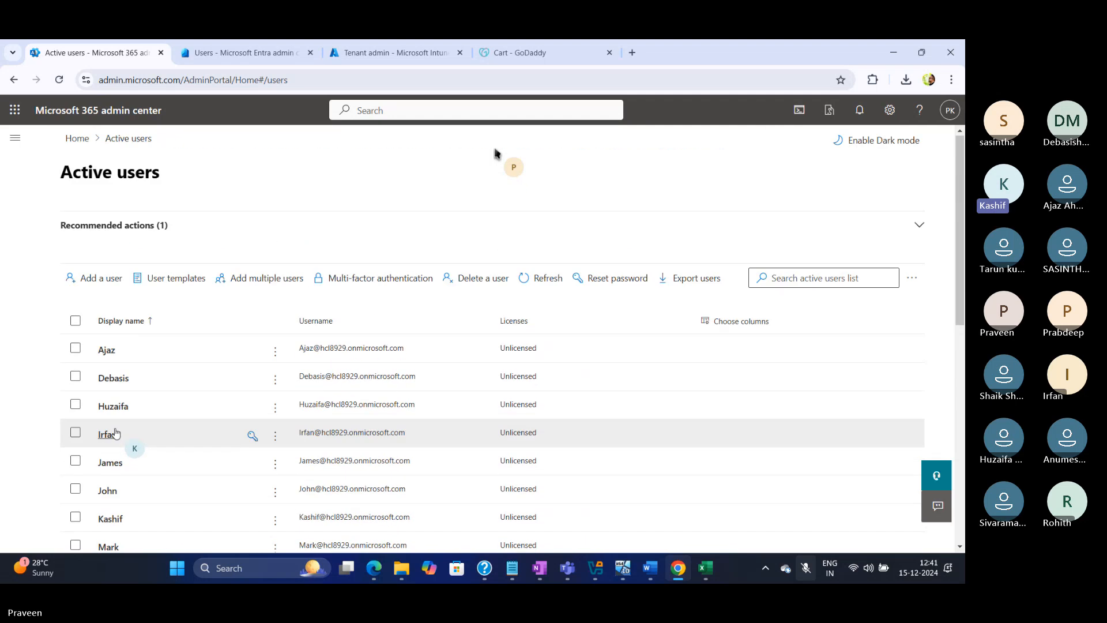
Select only the first eight users in the active users list.
{"action": "left_click", "coordinate": [75, 322]}
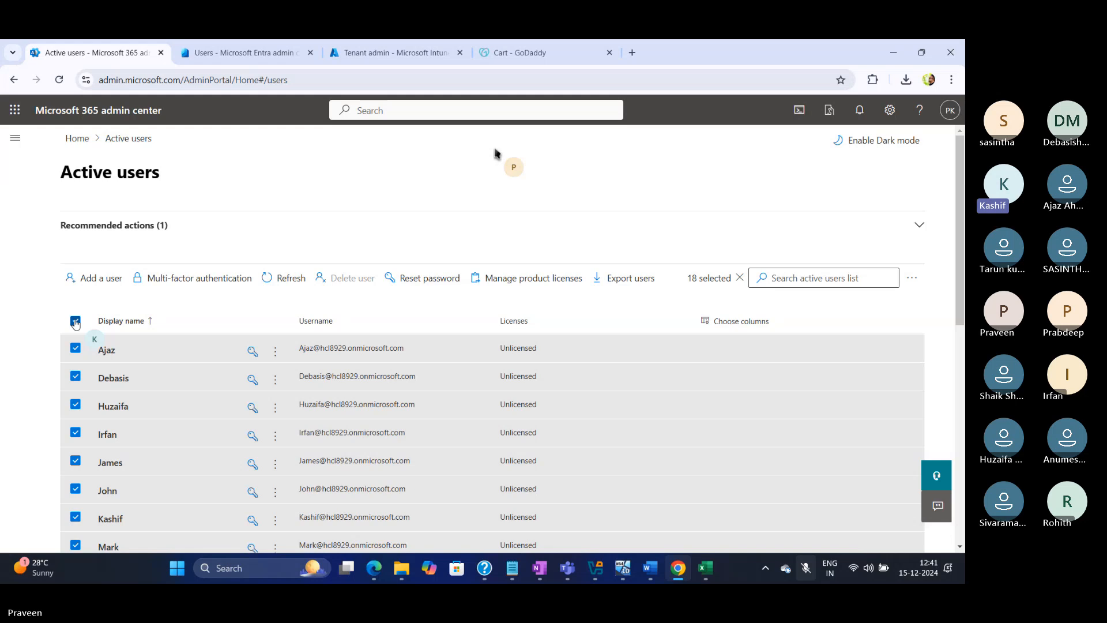
{"action": "left_click", "coordinate": [75, 321]}
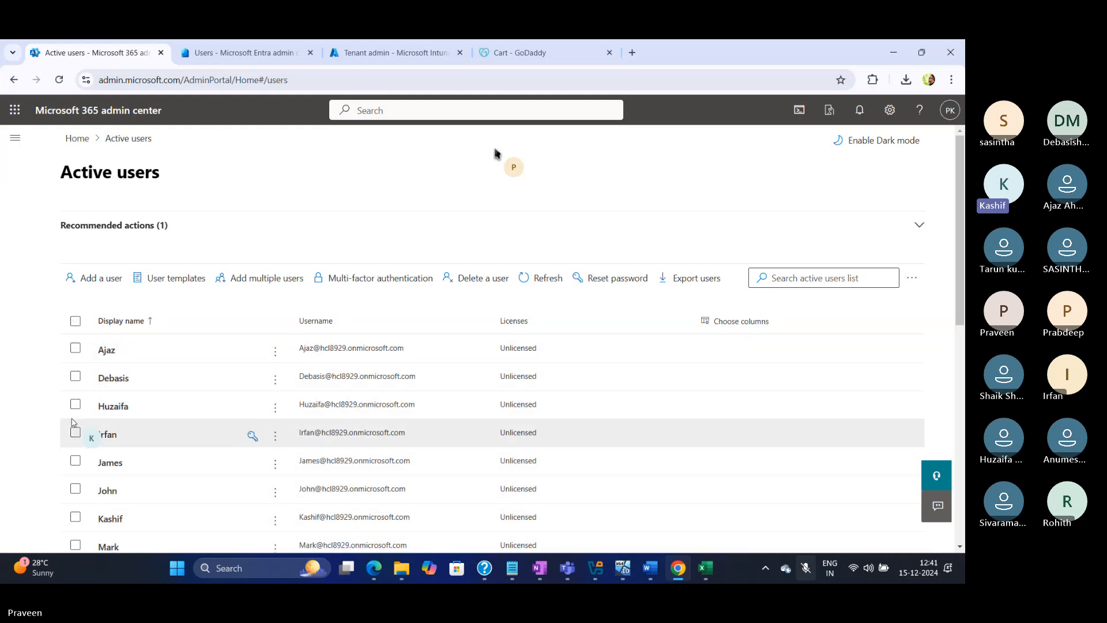
{"action": "scroll", "coordinate": [74, 422], "scroll_direction": "down", "scroll_amount": 2}
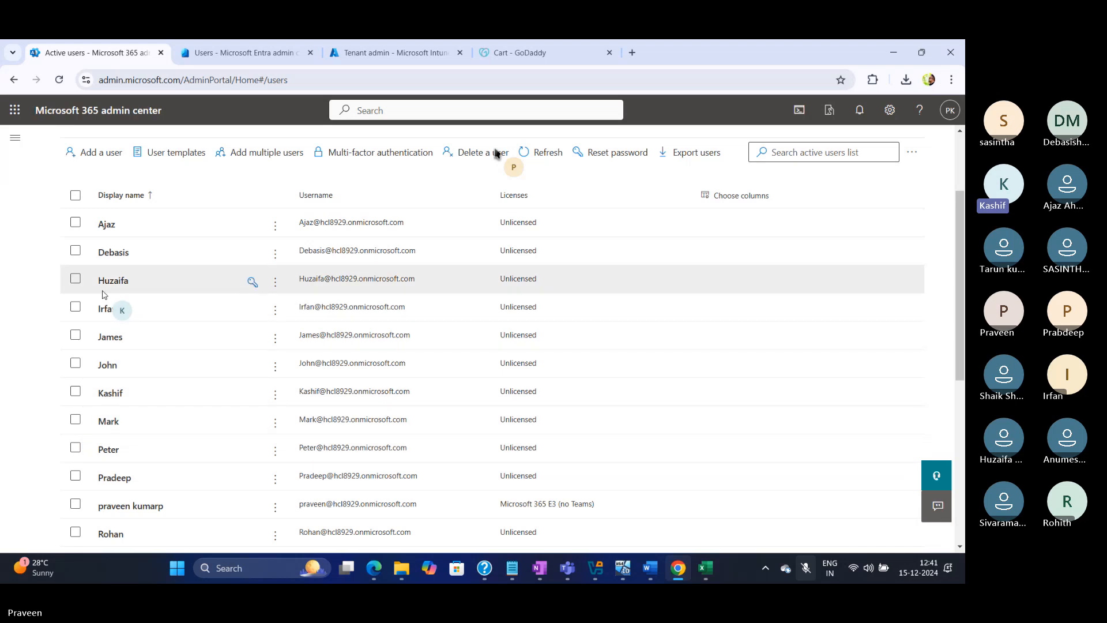
{"action": "left_click", "coordinate": [75, 222]}
{"action": "left_click", "coordinate": [75, 250]}
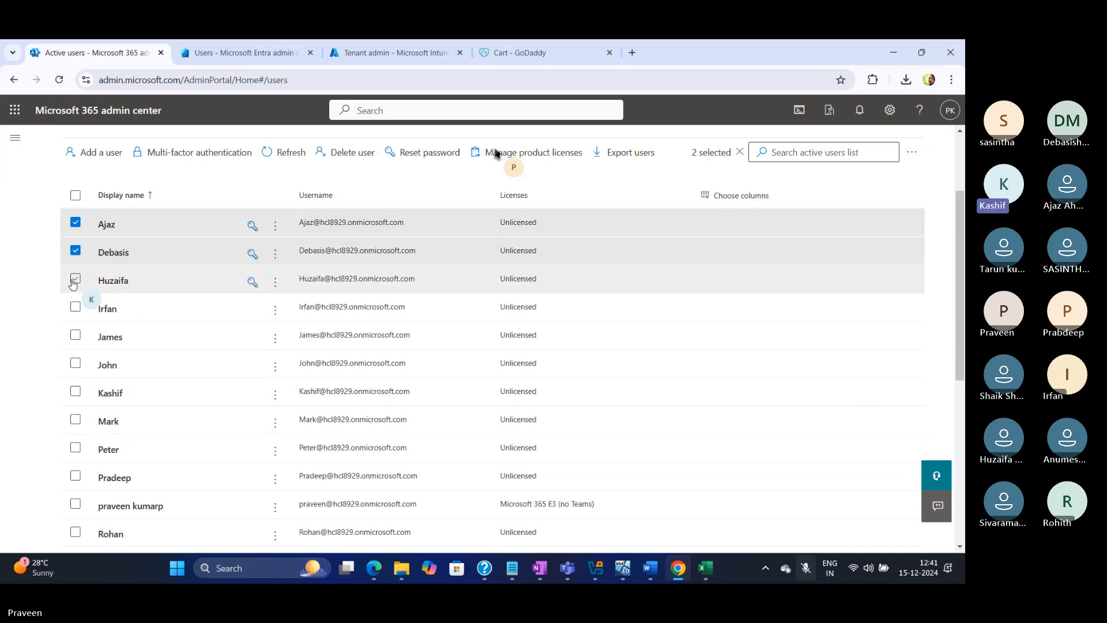
{"action": "left_click", "coordinate": [75, 279]}
{"action": "left_click", "coordinate": [75, 307]}
{"action": "left_click", "coordinate": [75, 335]}
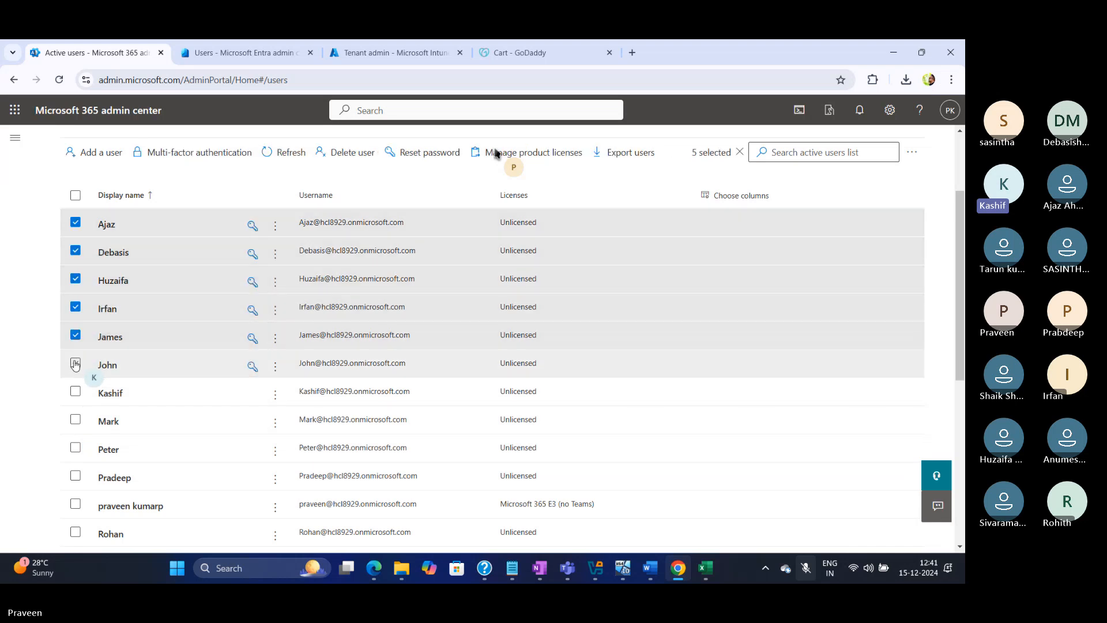
{"action": "left_click", "coordinate": [75, 364]}
{"action": "left_click", "coordinate": [75, 391]}
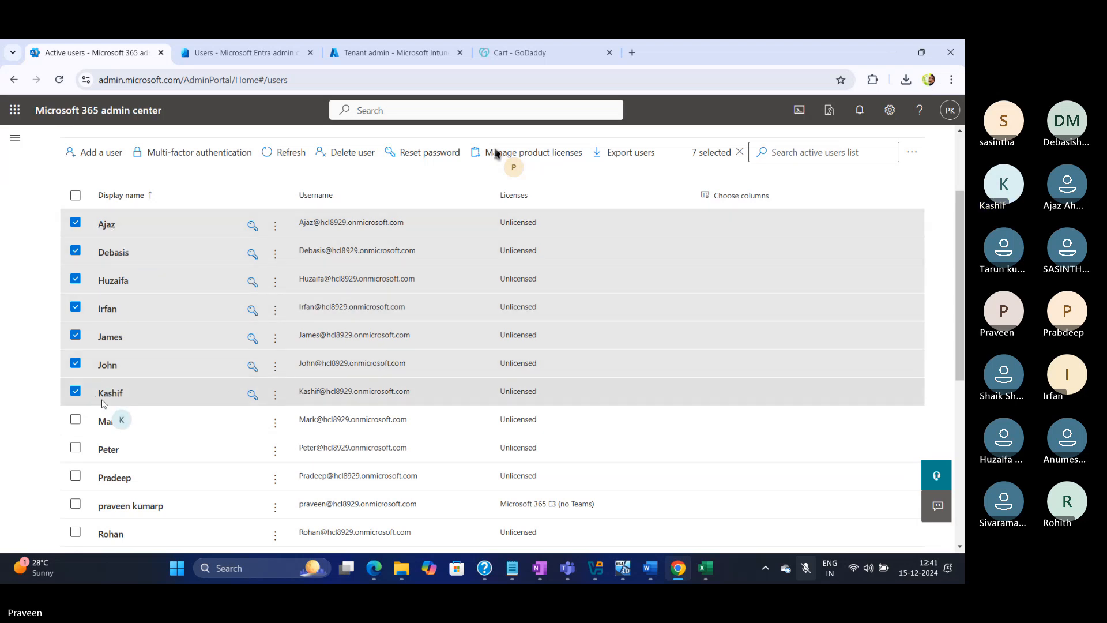
{"action": "left_click", "coordinate": [75, 420]}
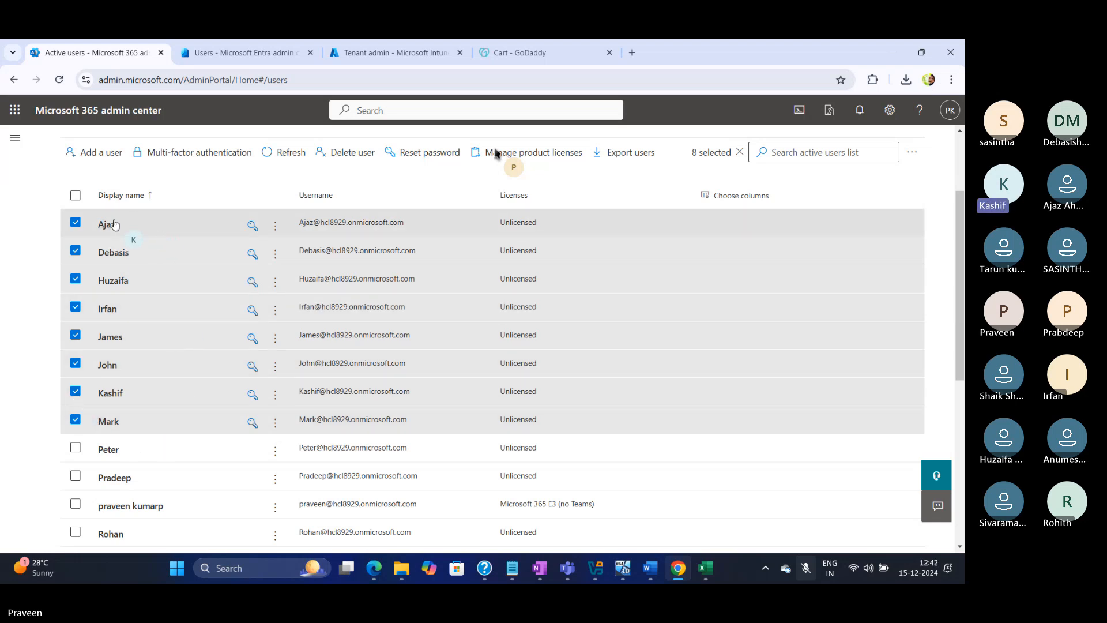
Assign the Microsoft 365 E3 (no Teams) license to the selected users, keeping any existing licenses, and close the license pane.
{"action": "left_click", "coordinate": [558, 154]}
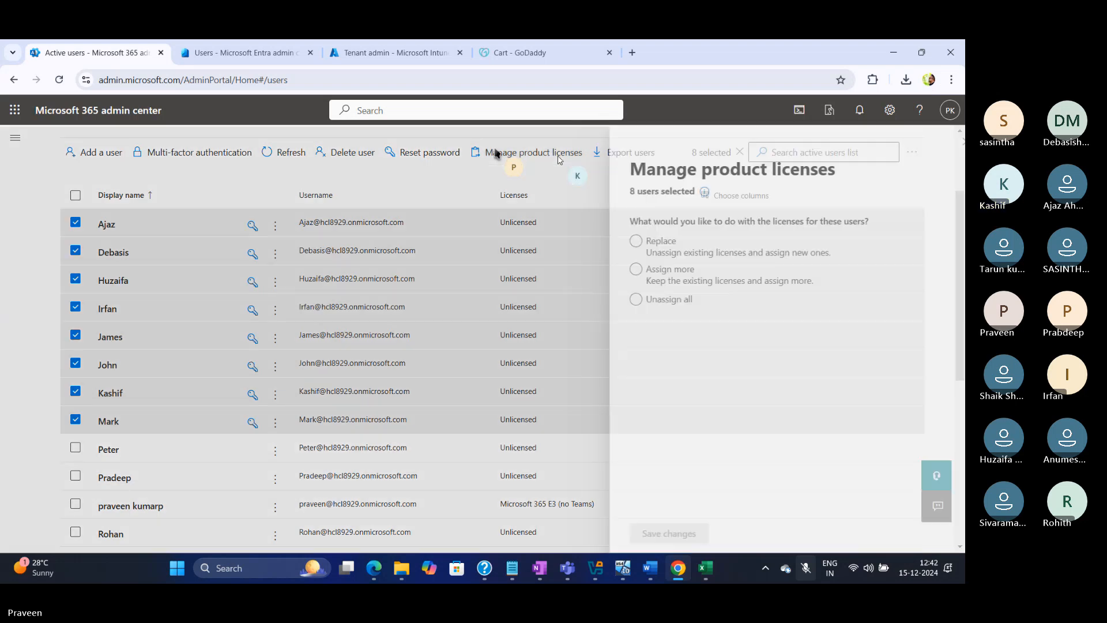
{"action": "left_click", "coordinate": [650, 284]}
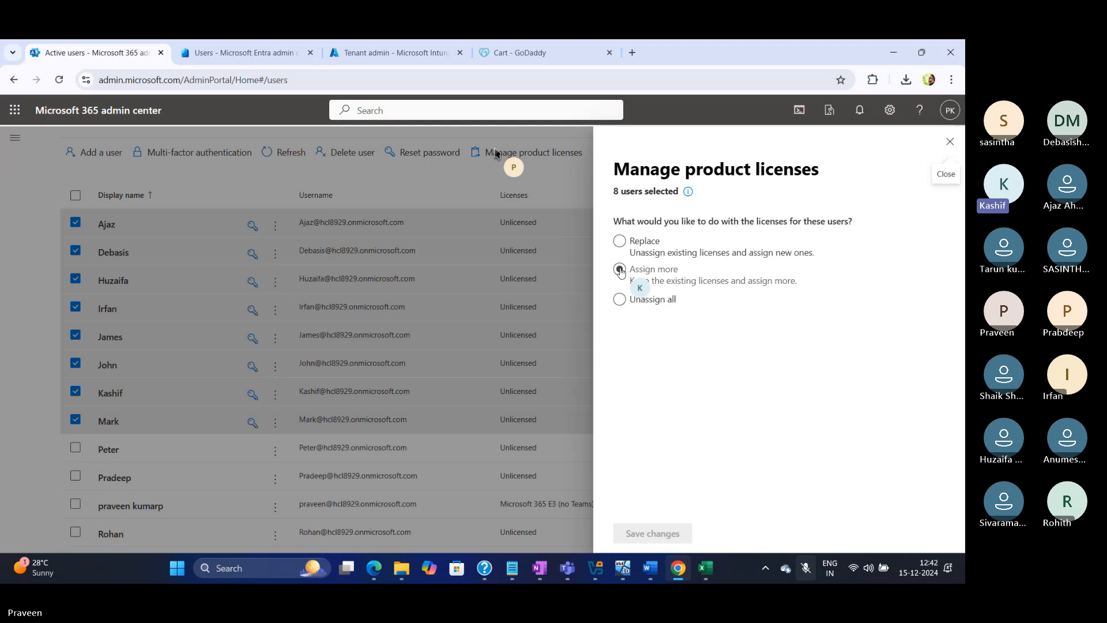
{"action": "left_click", "coordinate": [619, 242]}
{"action": "left_click", "coordinate": [620, 270]}
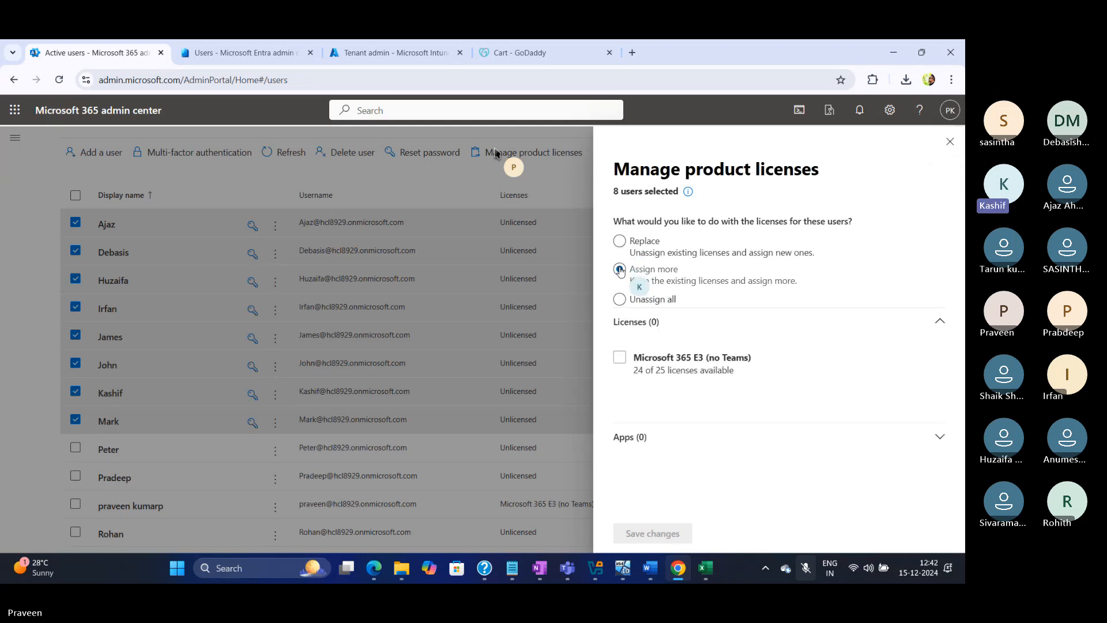
{"action": "left_click", "coordinate": [619, 357]}
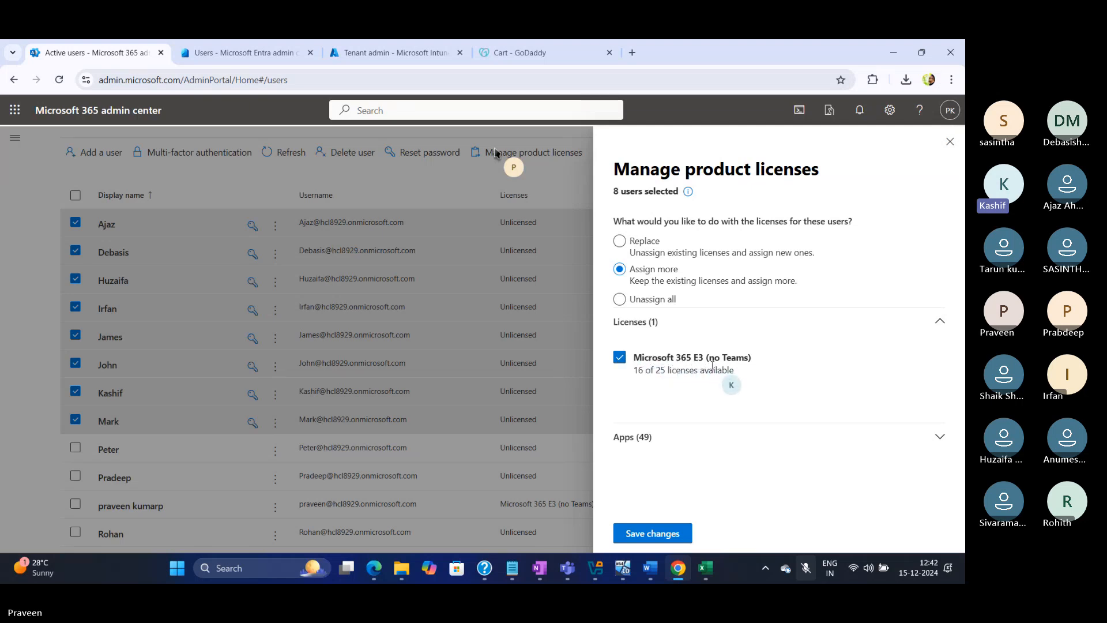
{"action": "left_click", "coordinate": [630, 538]}
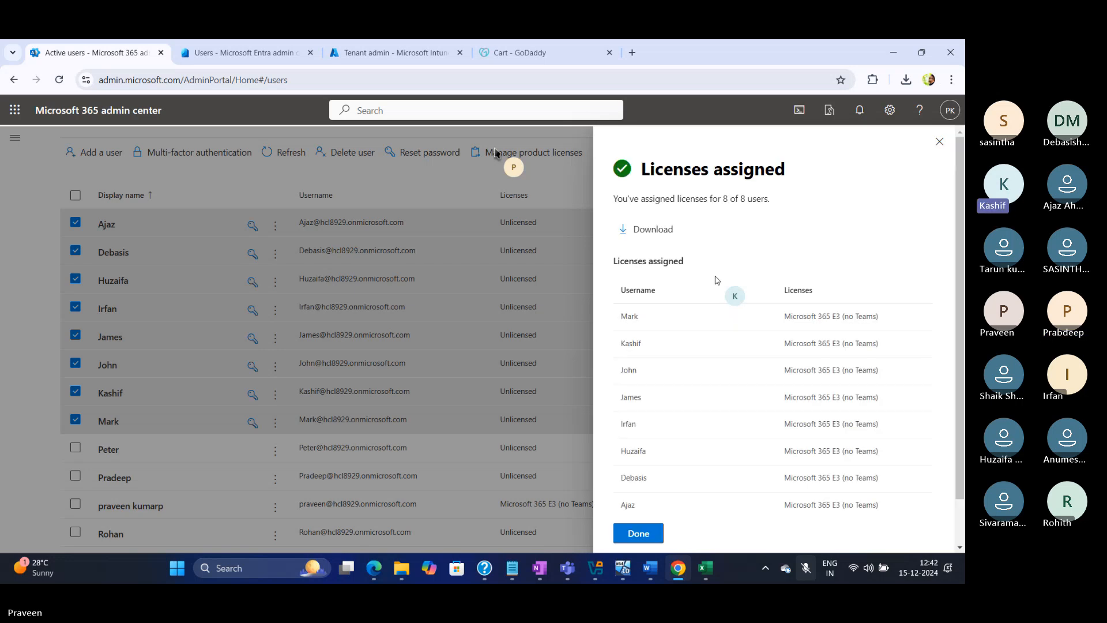
{"action": "left_click", "coordinate": [939, 142]}
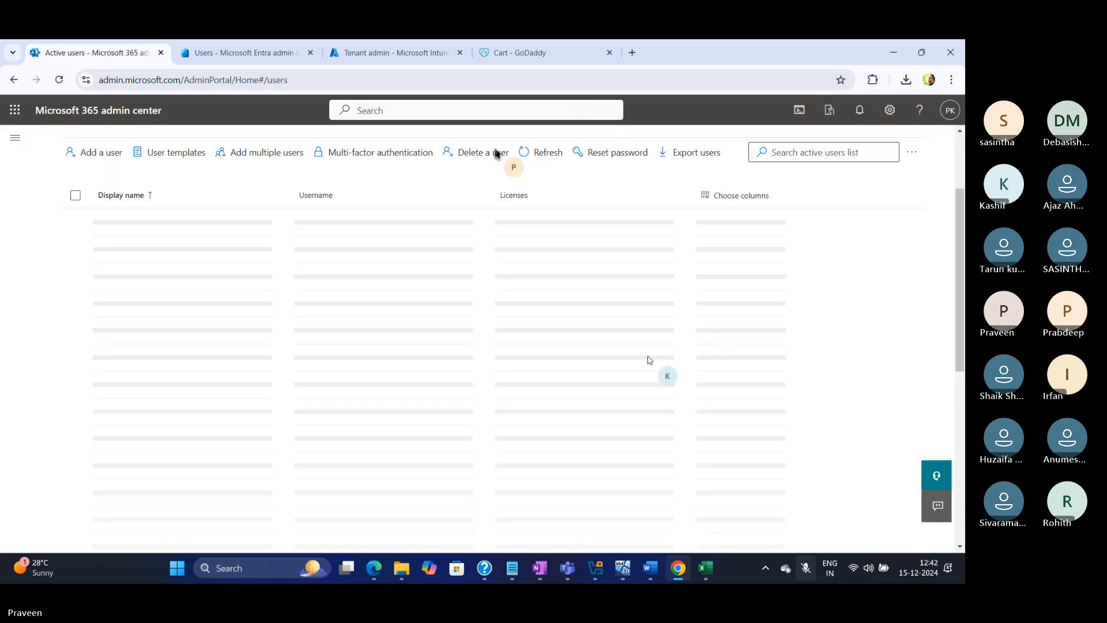
Look through the active users list and check which accounts have a license assigned.
{"action": "scroll", "coordinate": [519, 407], "scroll_direction": "down", "scroll_amount": 5}
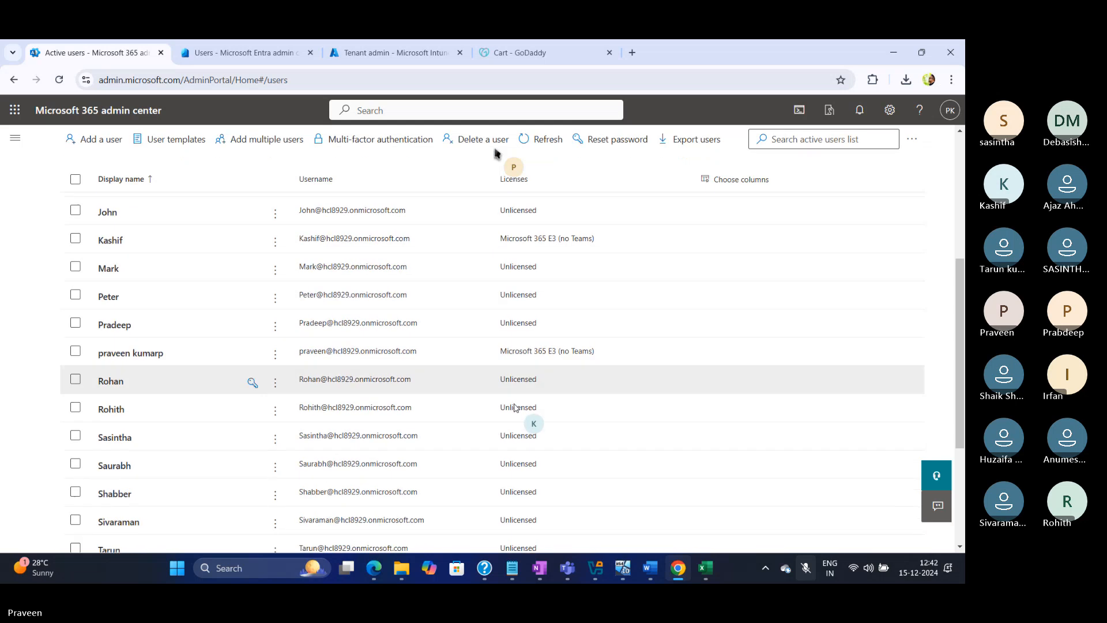
{"action": "scroll", "coordinate": [515, 411], "scroll_direction": "up", "scroll_amount": 10}
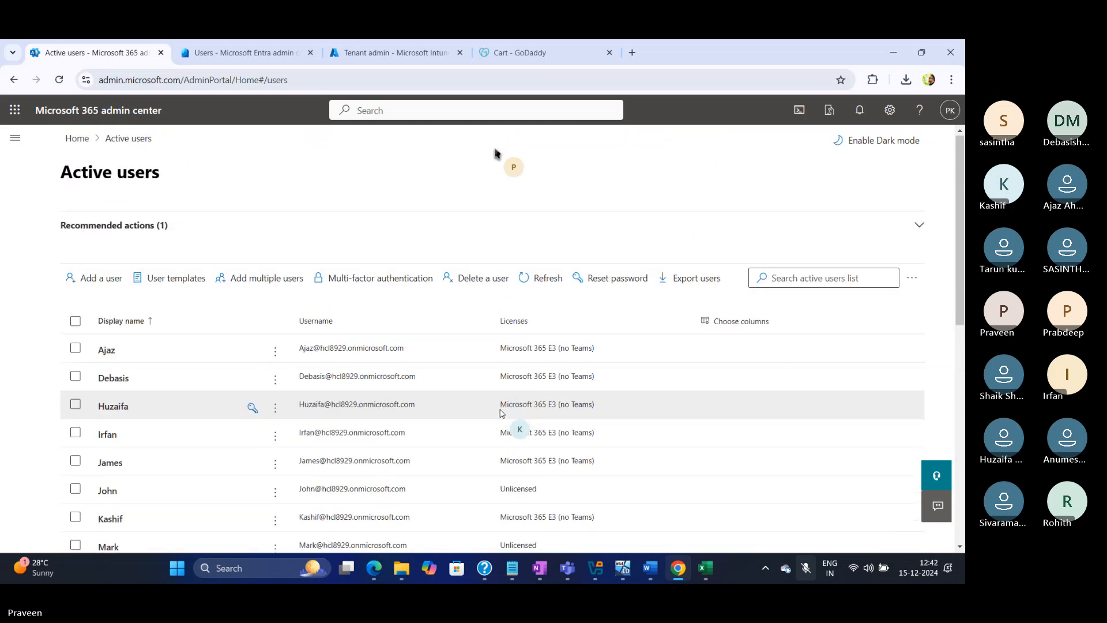
{"action": "scroll", "coordinate": [513, 385], "scroll_direction": "down", "scroll_amount": 2}
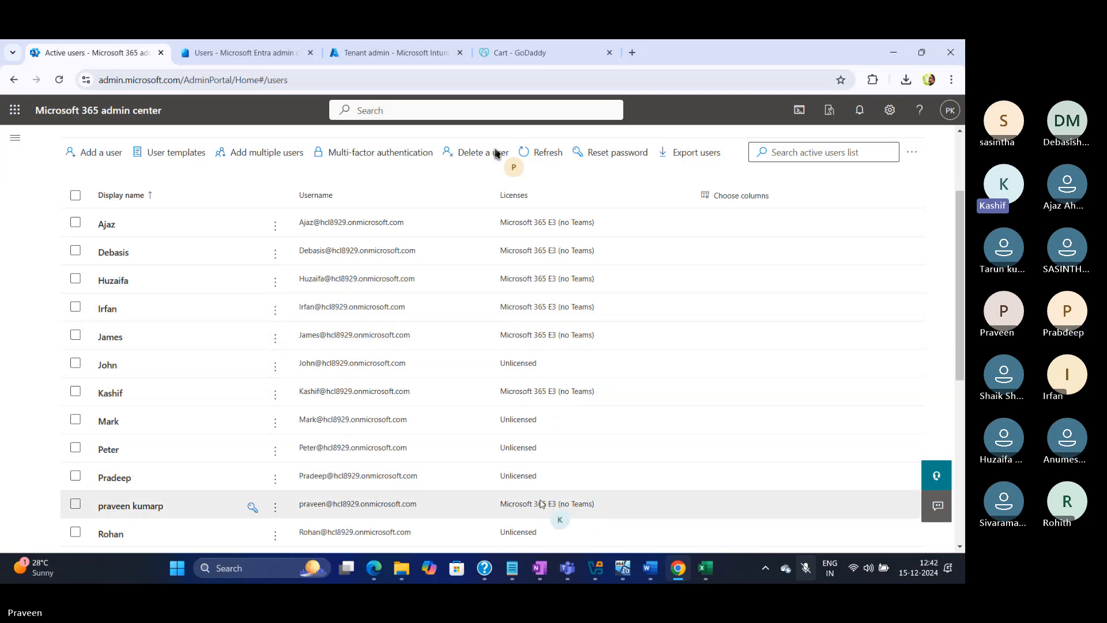
{"action": "scroll", "coordinate": [541, 504], "scroll_direction": "down", "scroll_amount": 5}
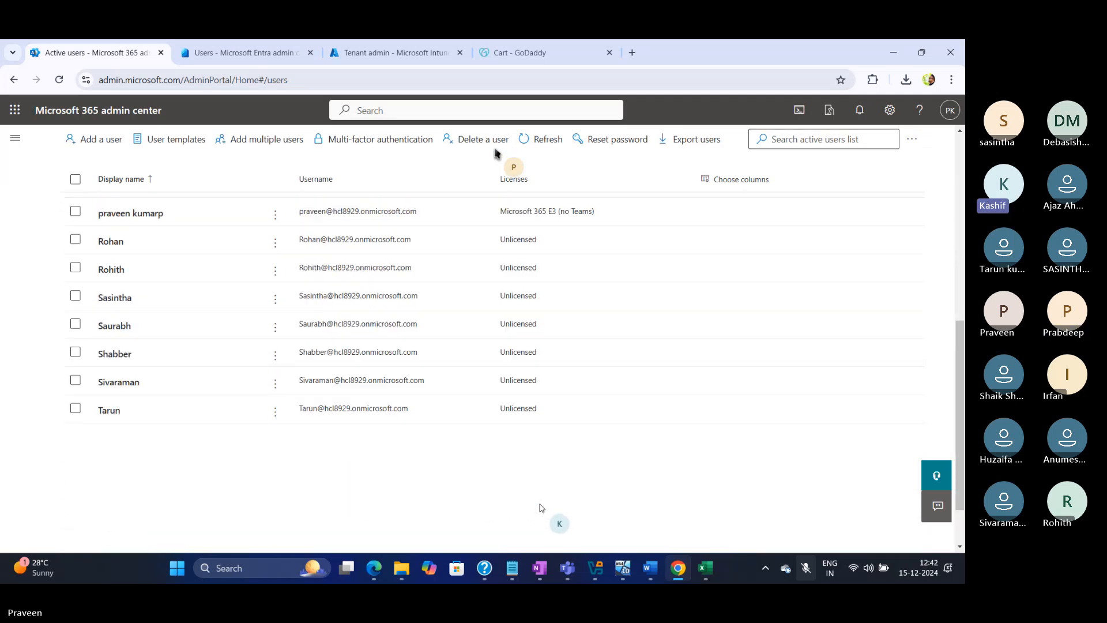
{"action": "scroll", "coordinate": [541, 506], "scroll_direction": "up", "scroll_amount": 5}
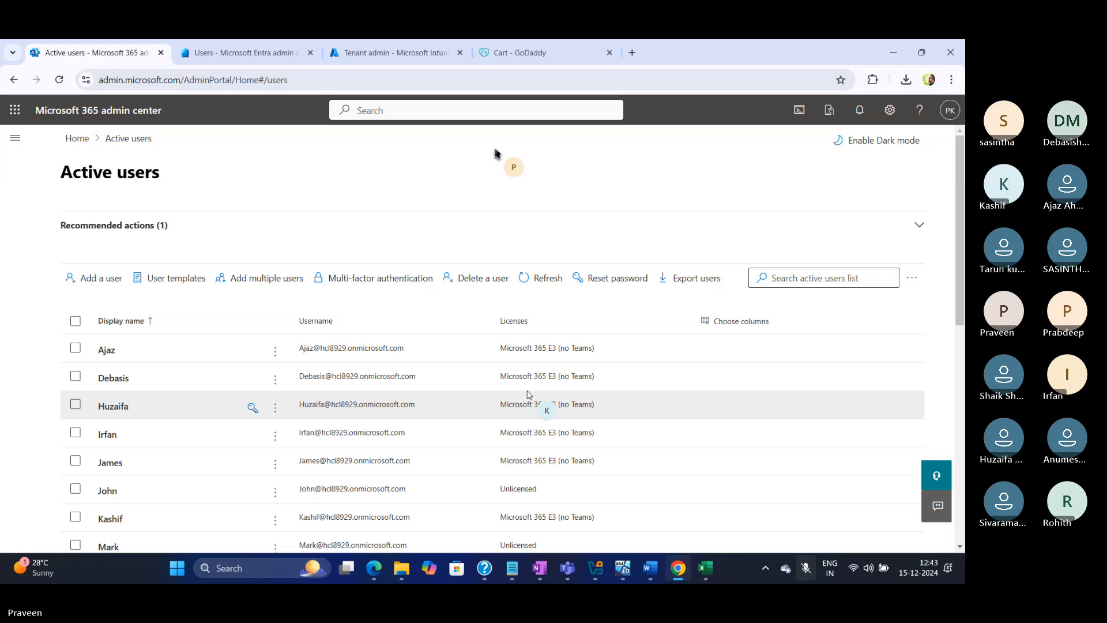
{"action": "scroll", "coordinate": [529, 395], "scroll_direction": "down", "scroll_amount": 1}
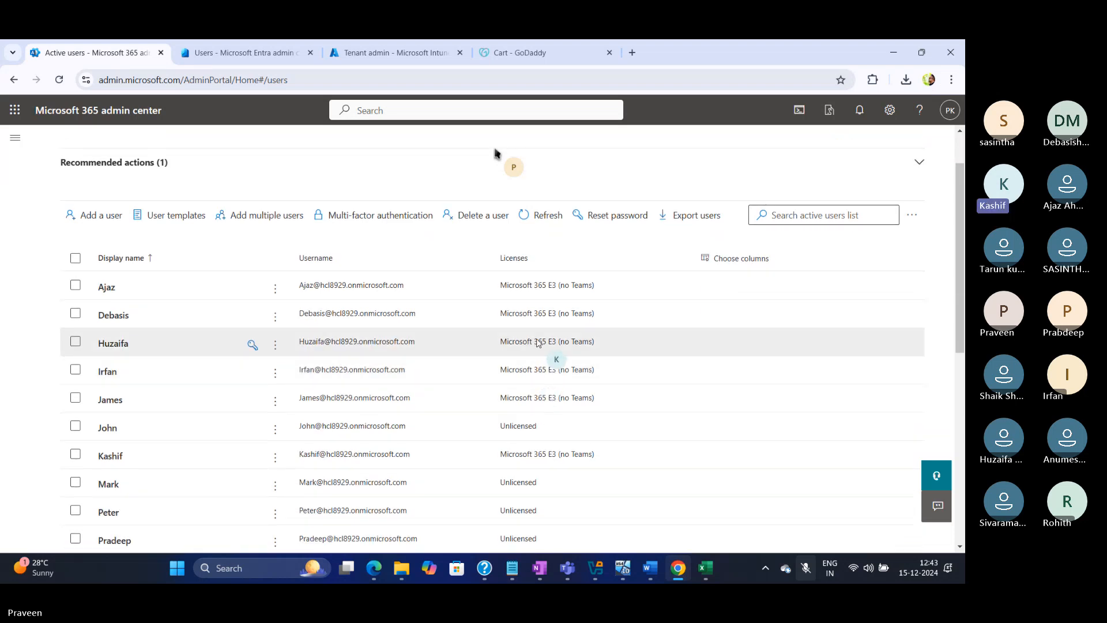
{"action": "scroll", "coordinate": [202, 424], "scroll_direction": "up", "scroll_amount": 1}
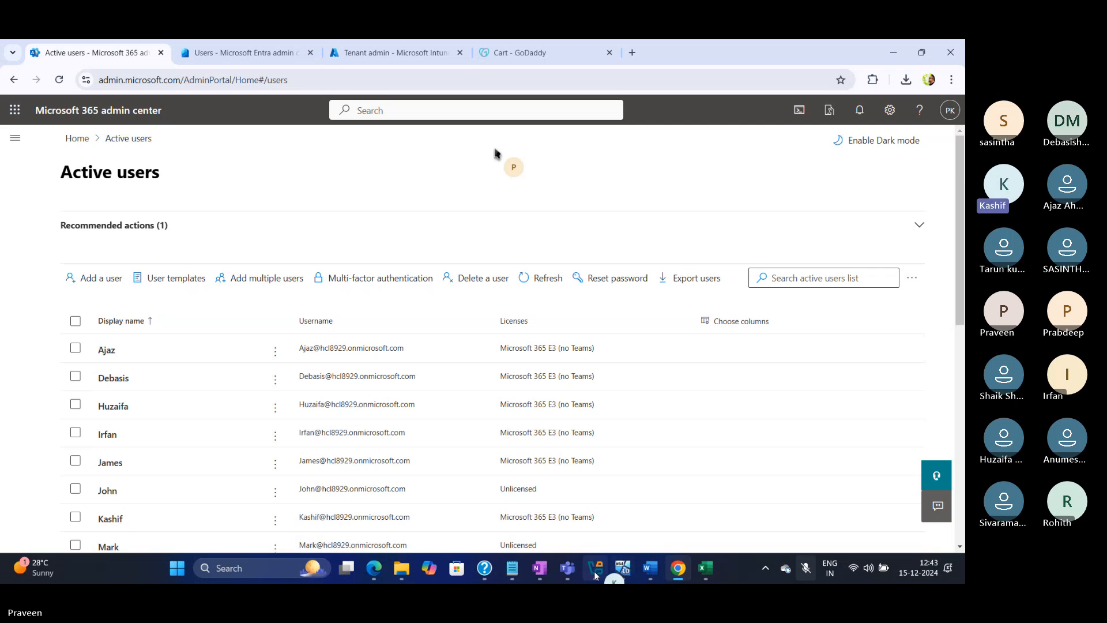
Switch to the intunes Batch note in Notepad and add the topic "5. Configure Company Branding Page" below item 4.
{"action": "left_click", "coordinate": [512, 570]}
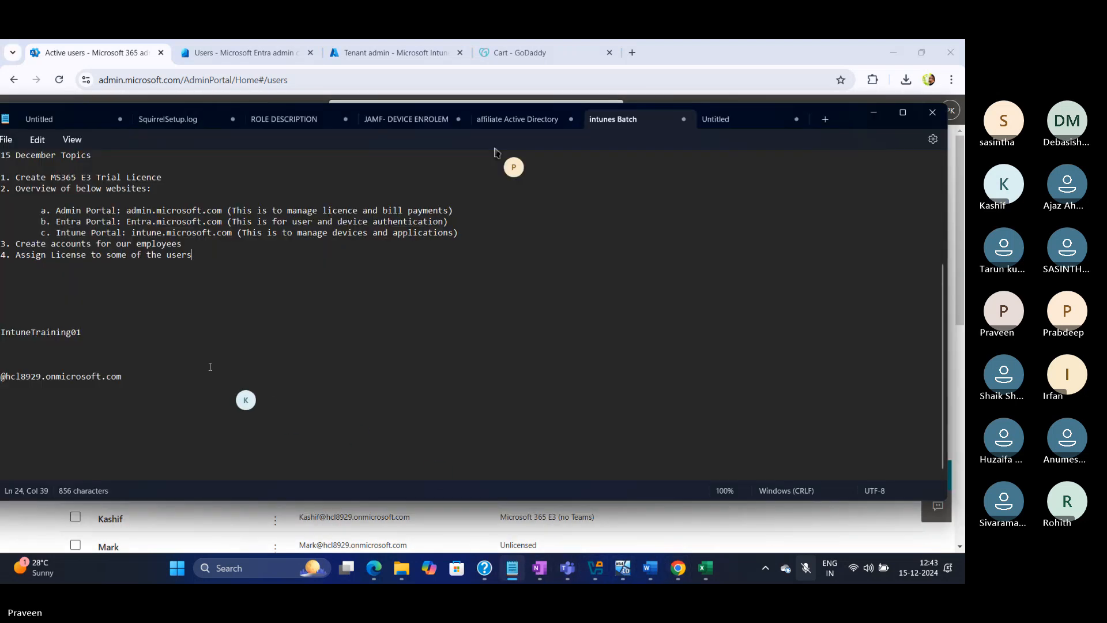
{"action": "left_click", "coordinate": [206, 261]}
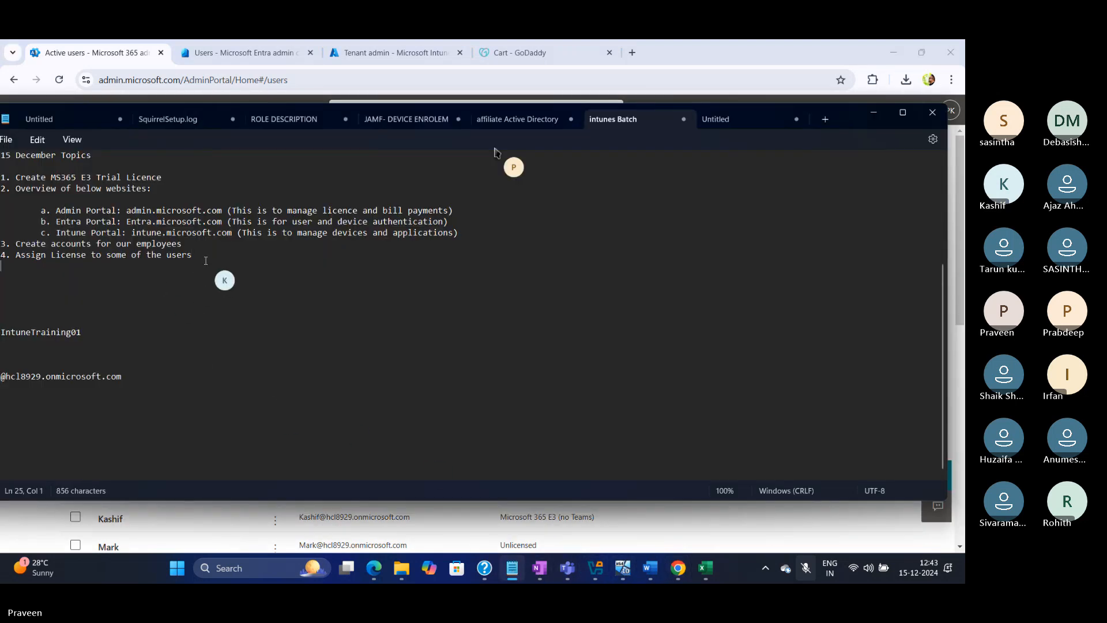
{"action": "key", "text": "Return"}
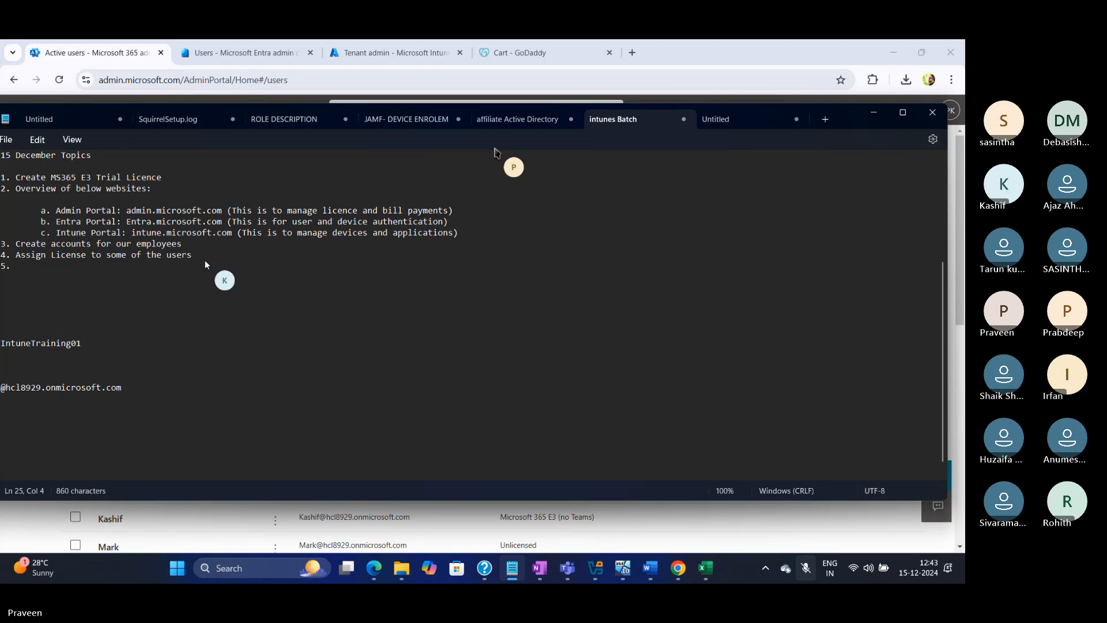
{"action": "type", "text": "5. Configure Com"}
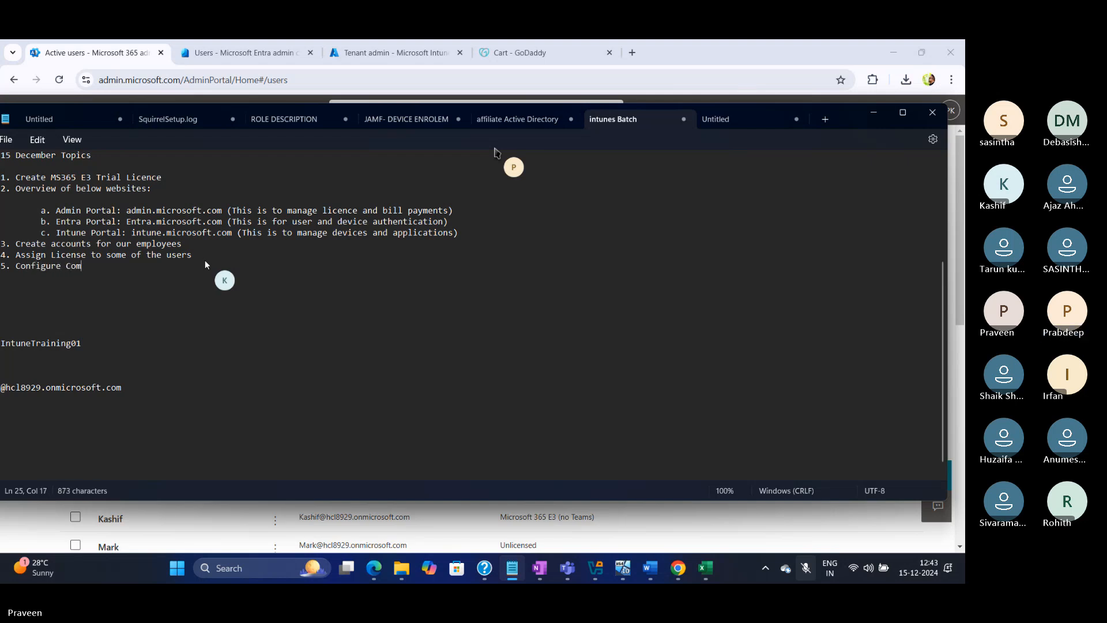
{"action": "type", "text": "pany "}
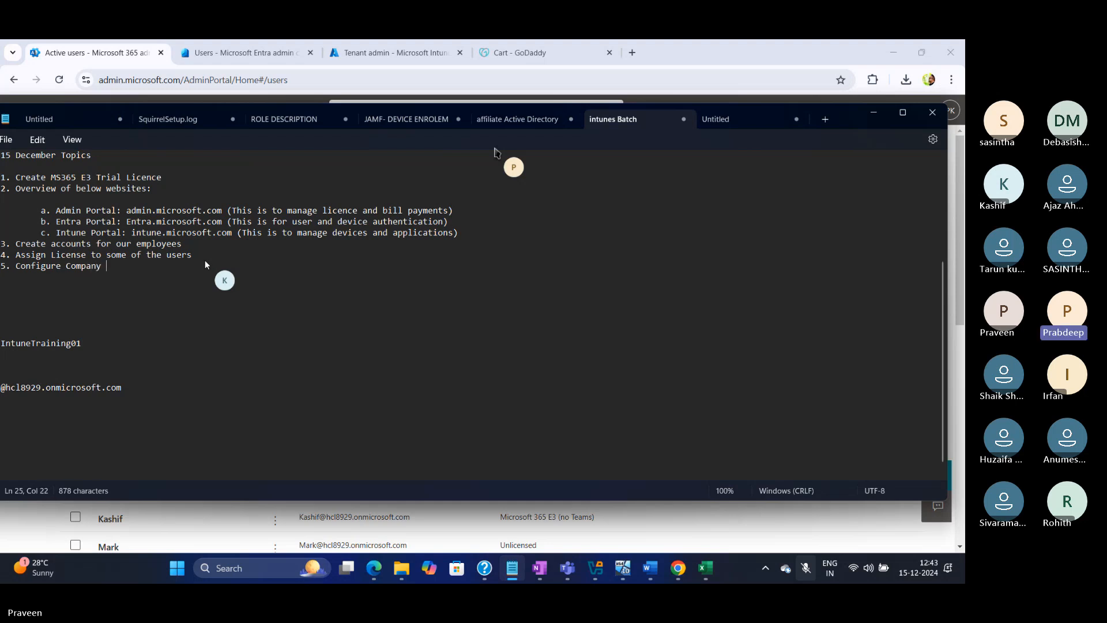
{"action": "type", "text": "Branding Page"}
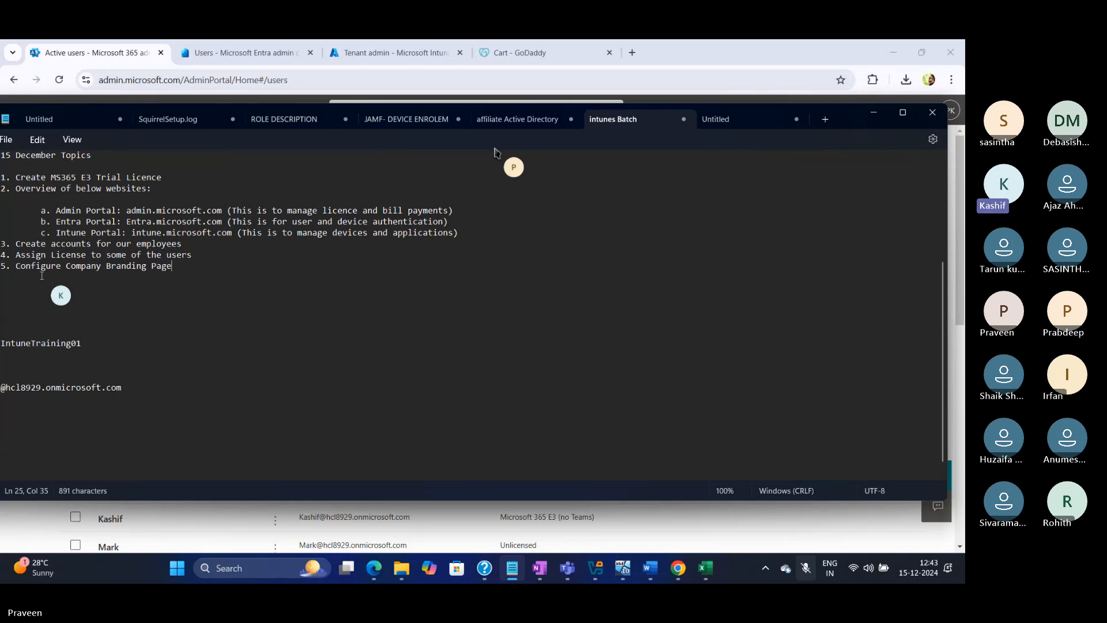
Switch to the Microsoft Entra admin center, search for Company Branding and start customizing the default sign-in experience.
{"action": "left_click", "coordinate": [32, 523]}
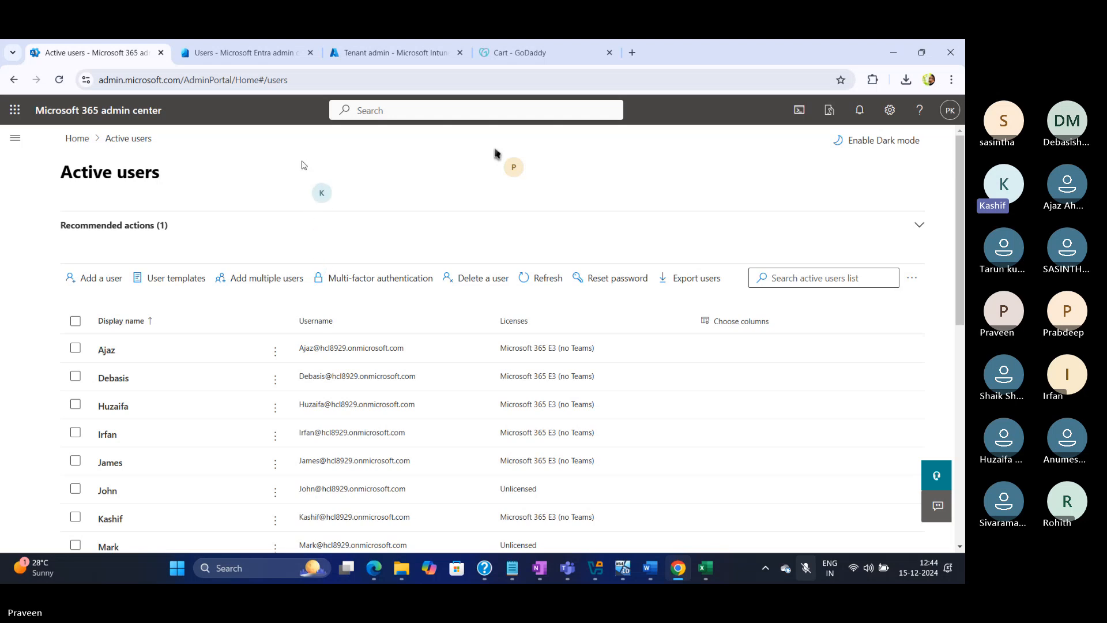
{"action": "left_click", "coordinate": [224, 56]}
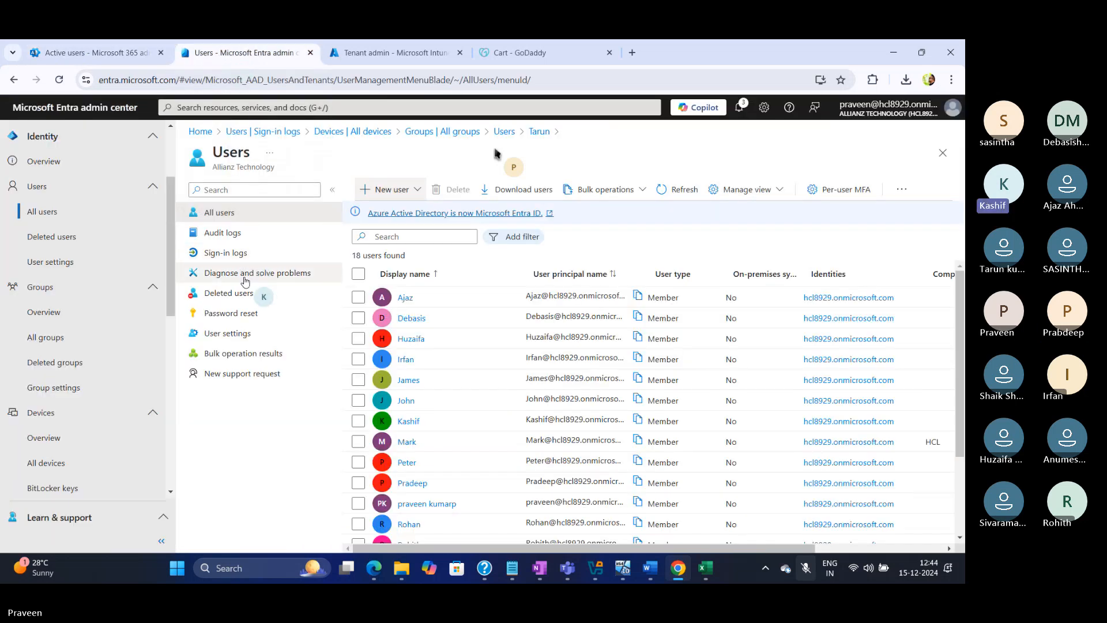
{"action": "left_click", "coordinate": [291, 107]}
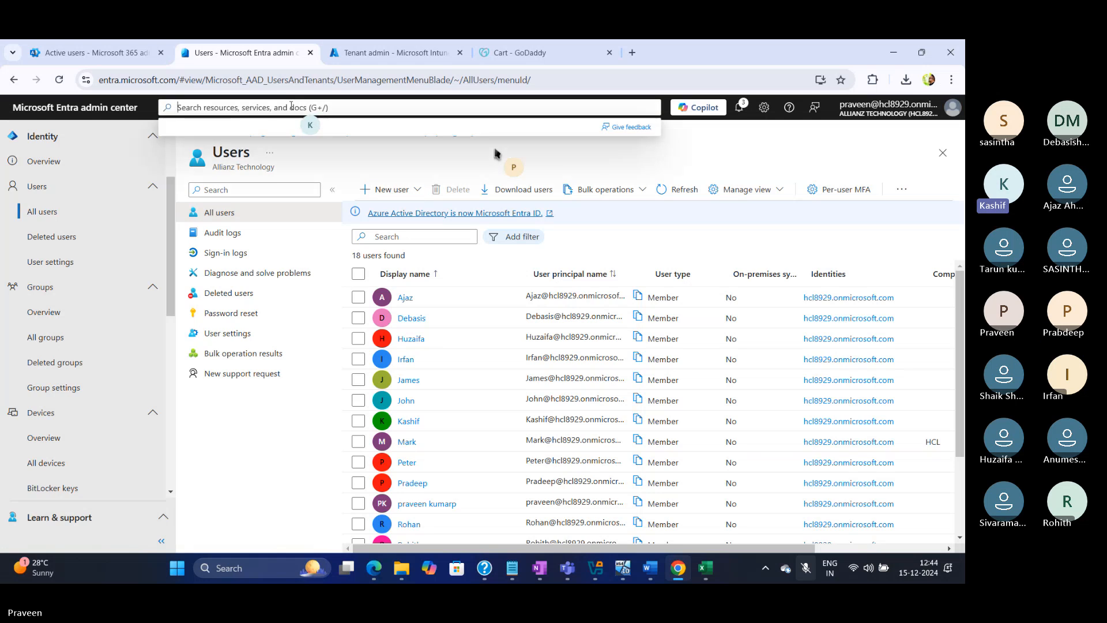
{"action": "type", "text": "com"}
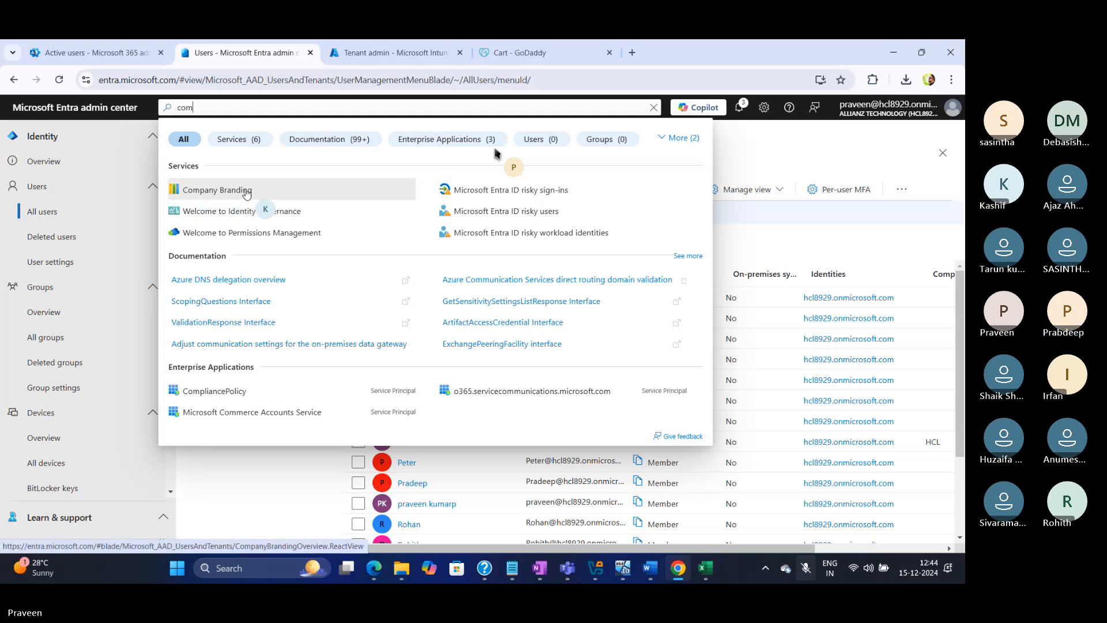
{"action": "left_click", "coordinate": [247, 192]}
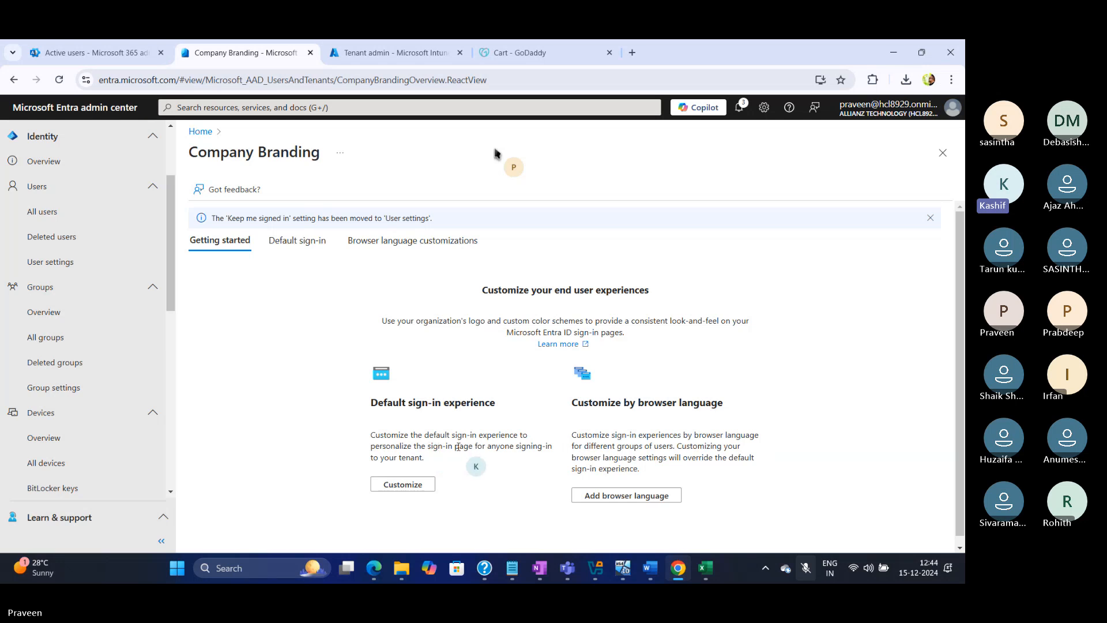
{"action": "left_click", "coordinate": [403, 485]}
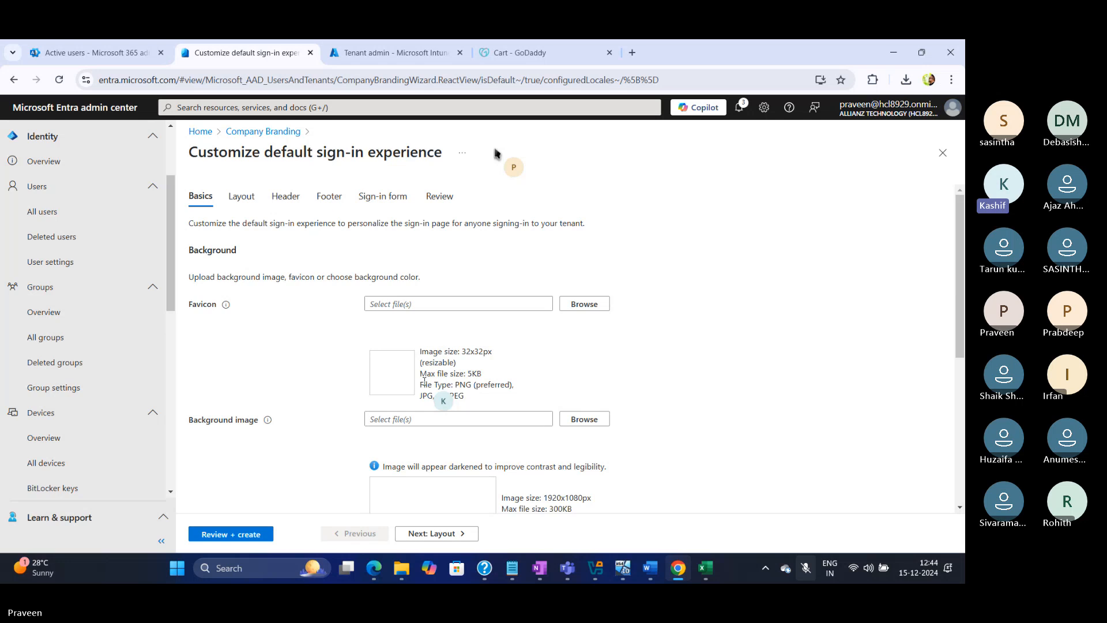
Look over the basic background settings and highlight the required image size for the favicon.
{"action": "scroll", "coordinate": [424, 381], "scroll_direction": "down", "scroll_amount": 5}
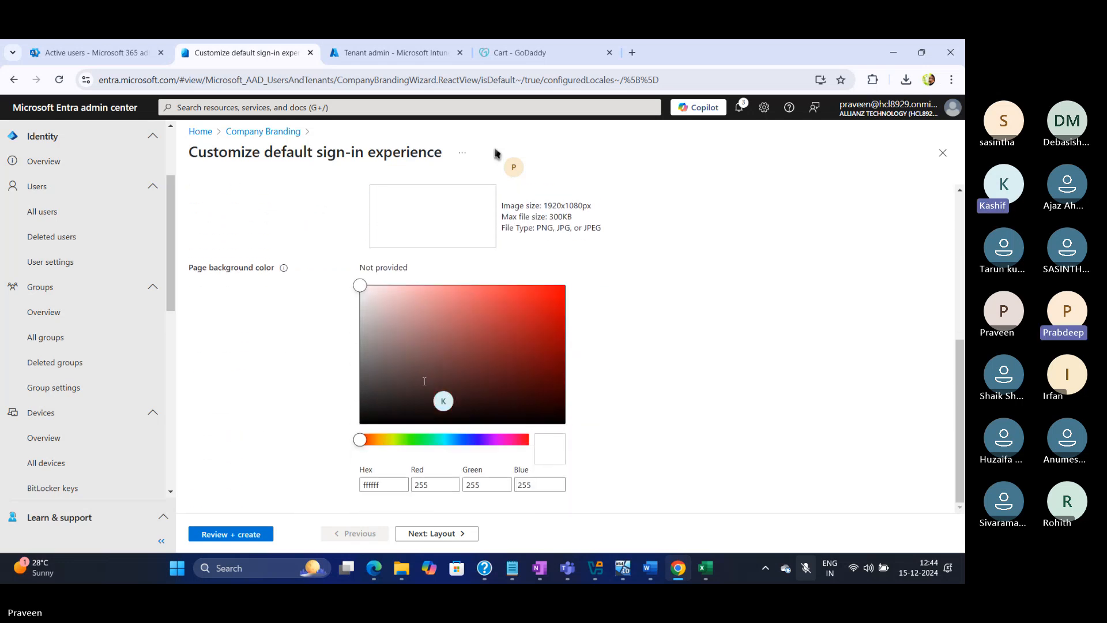
{"action": "scroll", "coordinate": [425, 382], "scroll_direction": "up", "scroll_amount": 5}
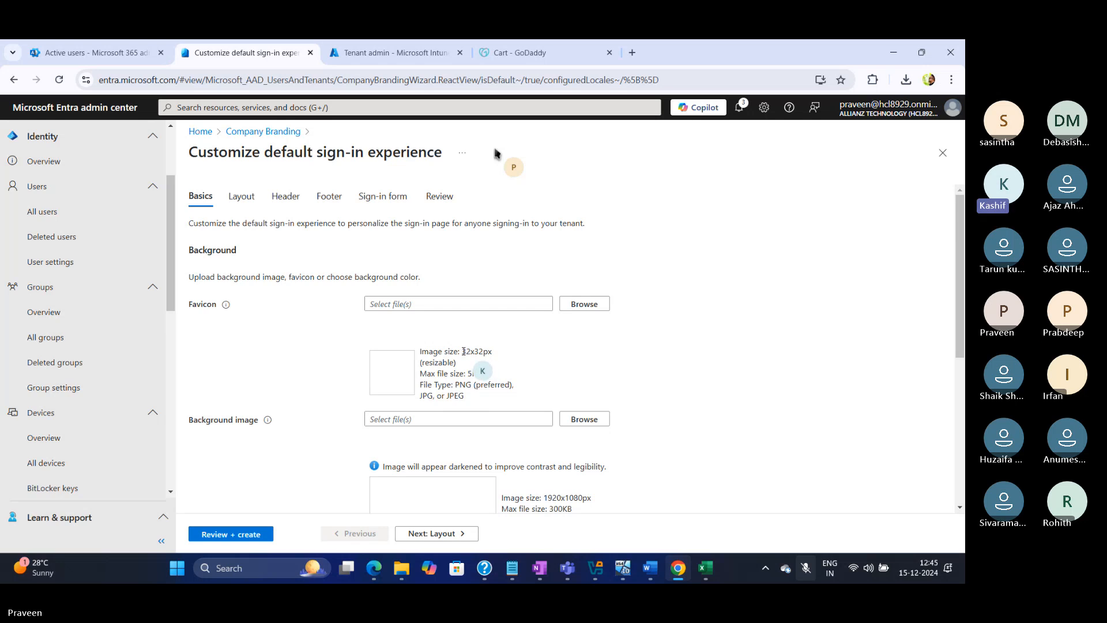
{"action": "left_click_drag", "start_coordinate": [462, 352], "coordinate": [493, 352]}
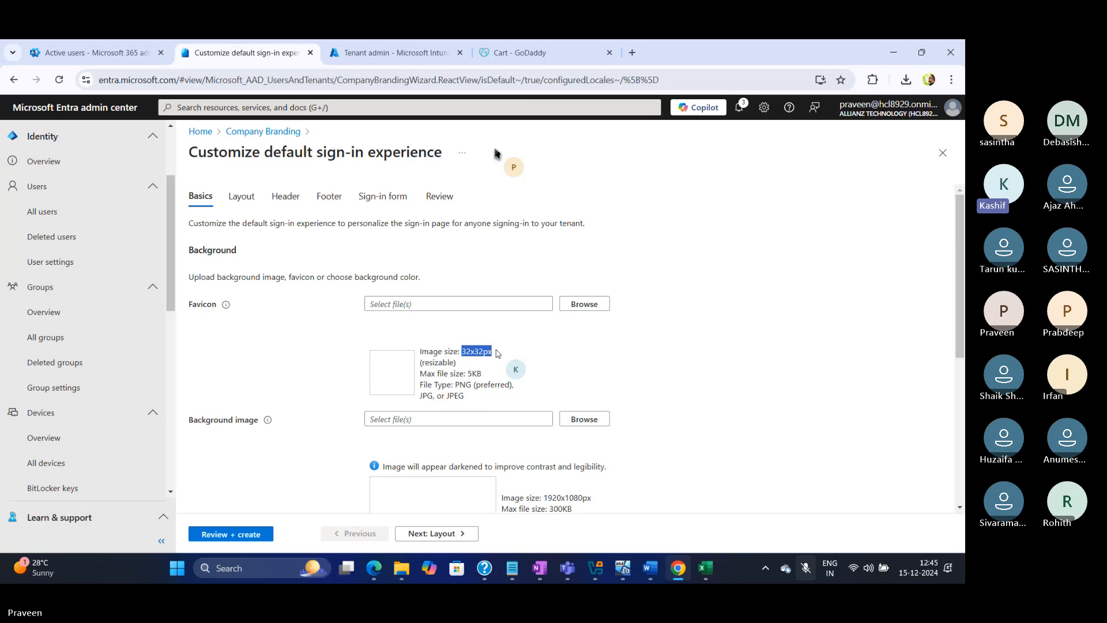
Search Windows for mspaint and switch to a new blank Paint canvas.
{"action": "left_click", "coordinate": [248, 569]}
{"action": "type", "text": "ms"}
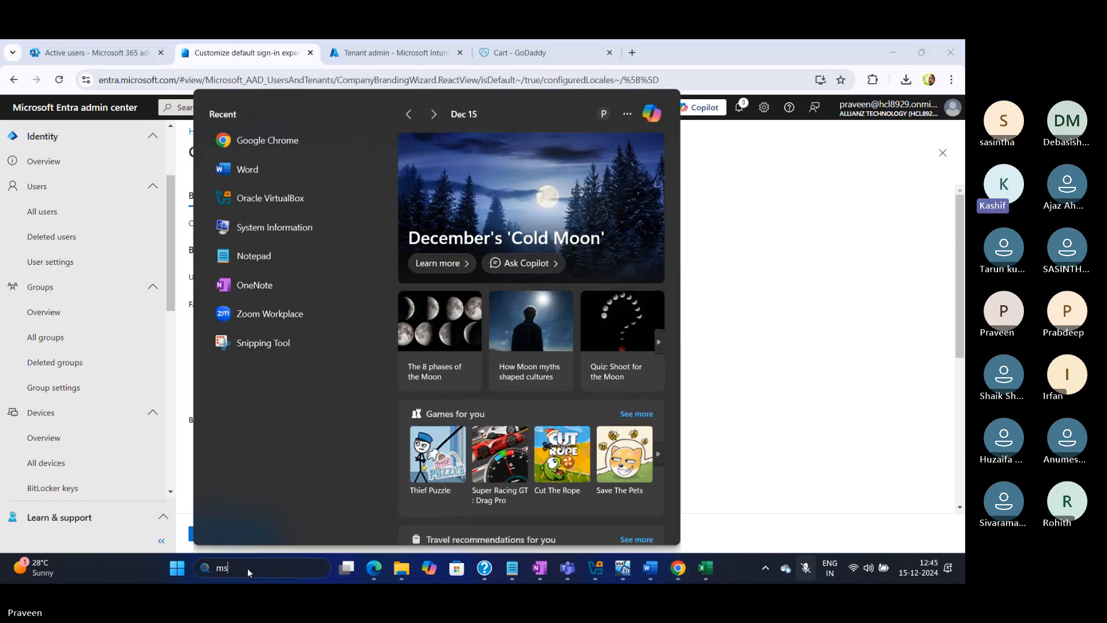
{"action": "type", "text": "paint"}
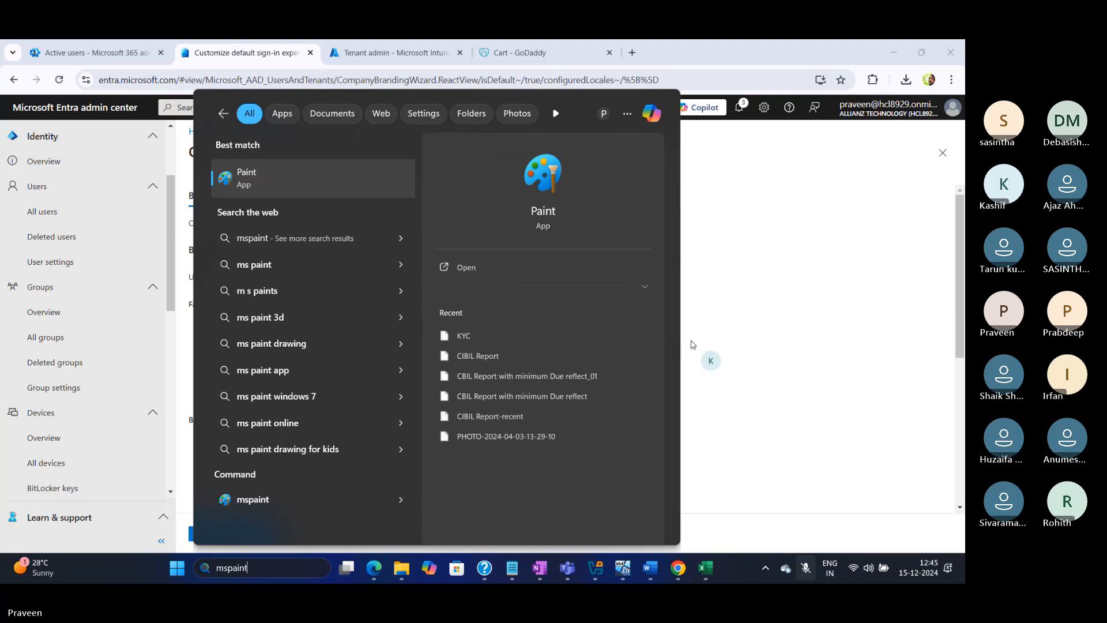
{"action": "left_click", "coordinate": [298, 179]}
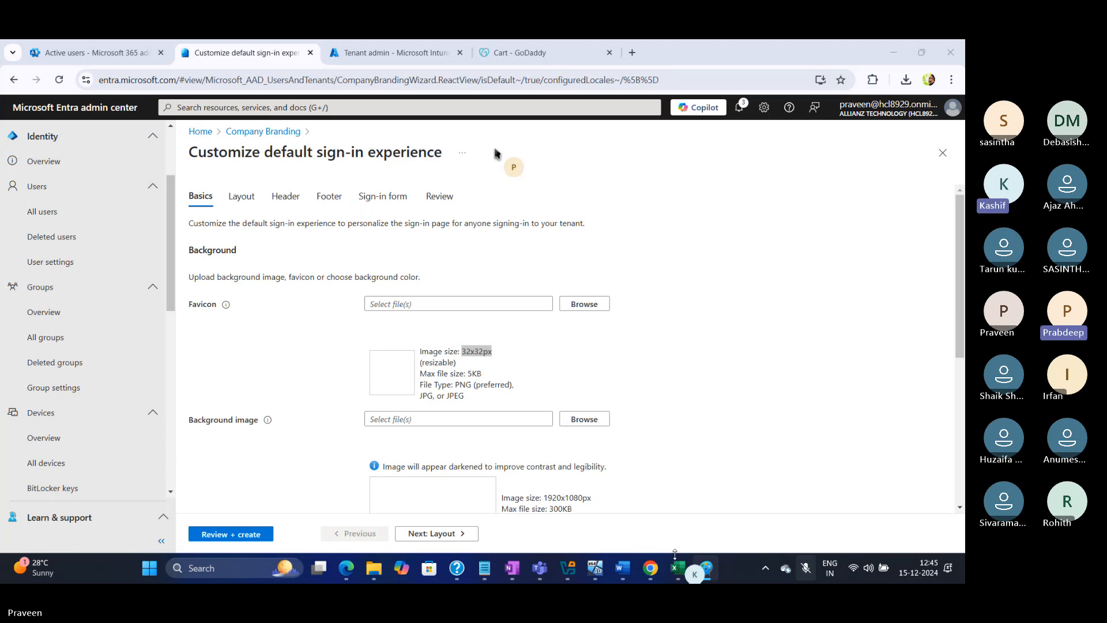
{"action": "mouse_move", "coordinate": [709, 577]}
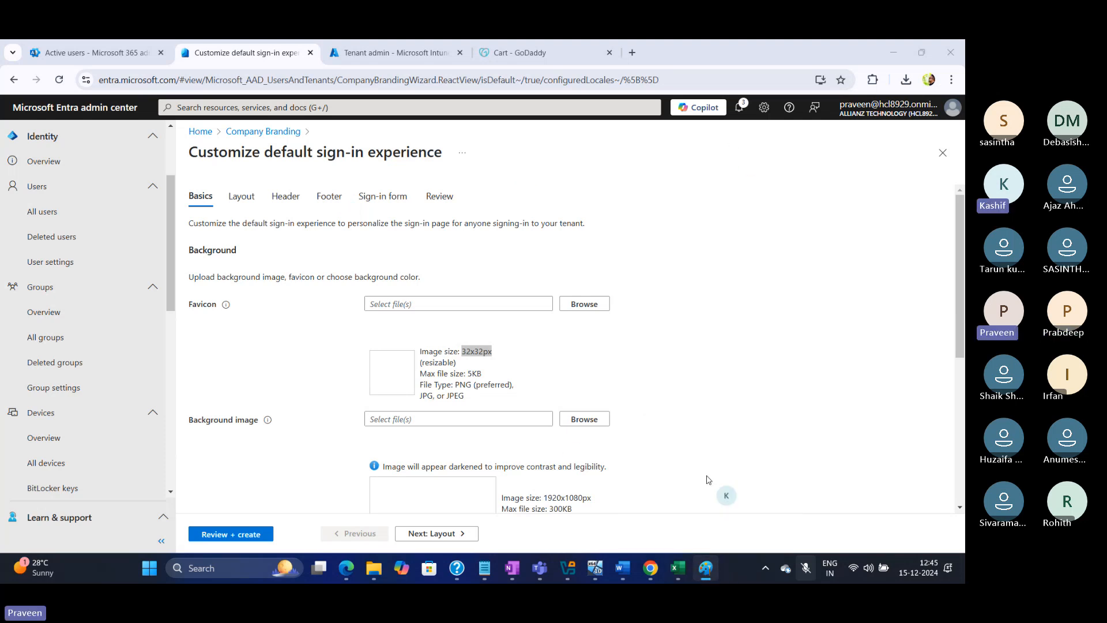
{"action": "mouse_move", "coordinate": [965, 138]}
{"action": "left_mouse_down"}
{"action": "mouse_move", "coordinate": [438, 137]}
{"action": "mouse_move", "coordinate": [965, 116]}
{"action": "left_mouse_up"}
{"action": "mouse_move", "coordinate": [965, 311]}
{"action": "left_mouse_down"}
{"action": "mouse_move", "coordinate": [929, 315]}
{"action": "mouse_move", "coordinate": [810, 259]}
{"action": "mouse_move", "coordinate": [853, 251]}
{"action": "mouse_move", "coordinate": [825, 246]}
{"action": "left_mouse_up"}
{"action": "left_click", "coordinate": [934, 240]}
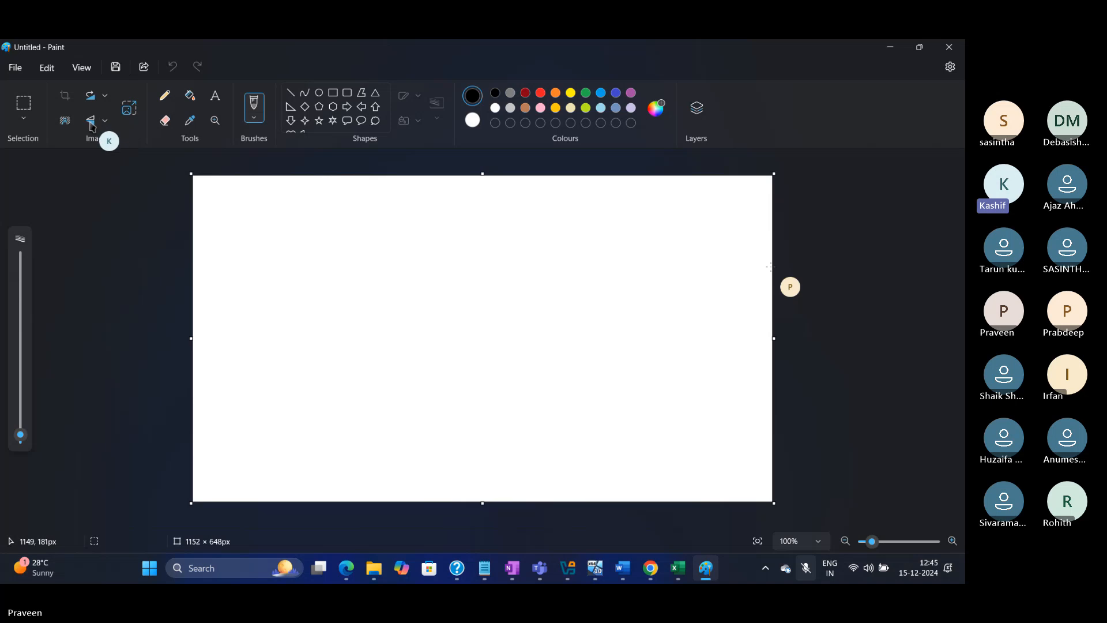
Resize the blank canvas to 100 × 100 pixels with the aspect ratio unlocked.
{"action": "left_click", "coordinate": [130, 109]}
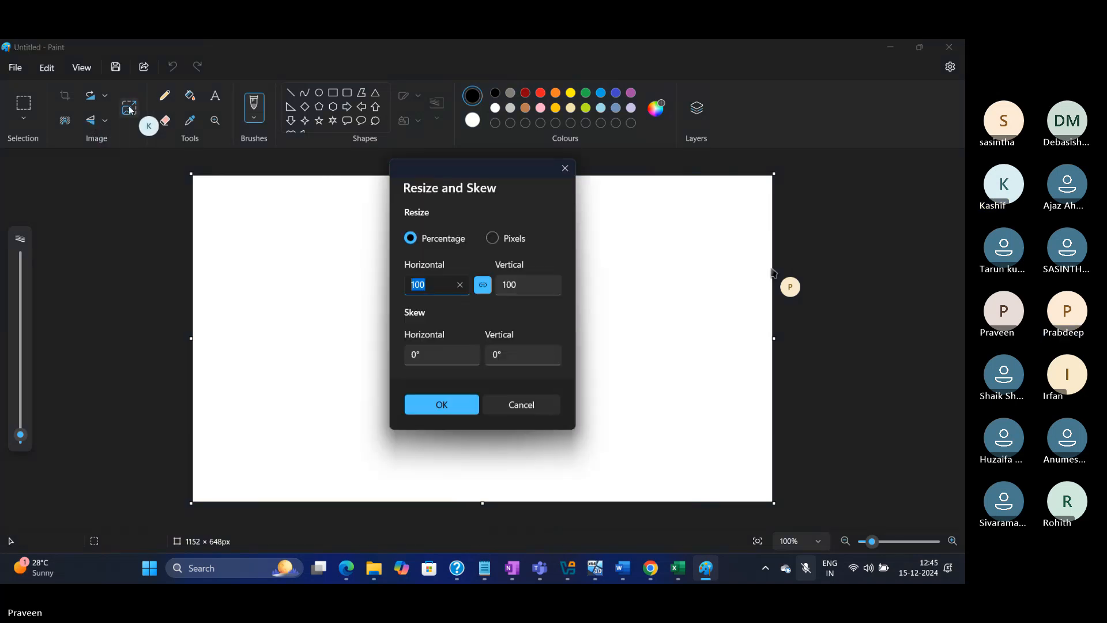
{"action": "left_click", "coordinate": [494, 238]}
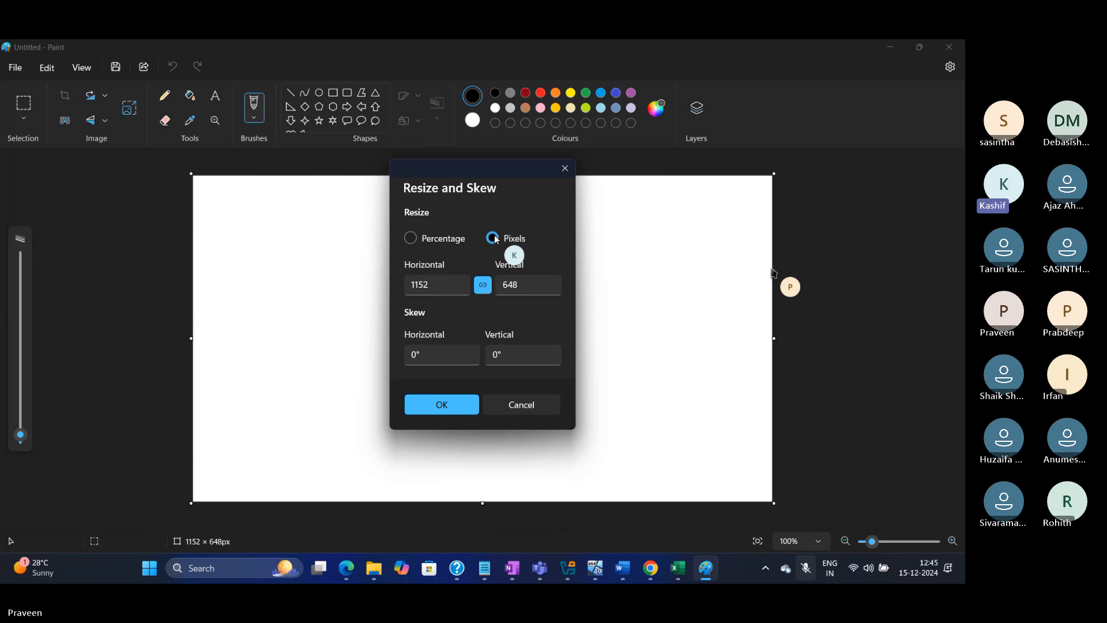
{"action": "left_click", "coordinate": [483, 285]}
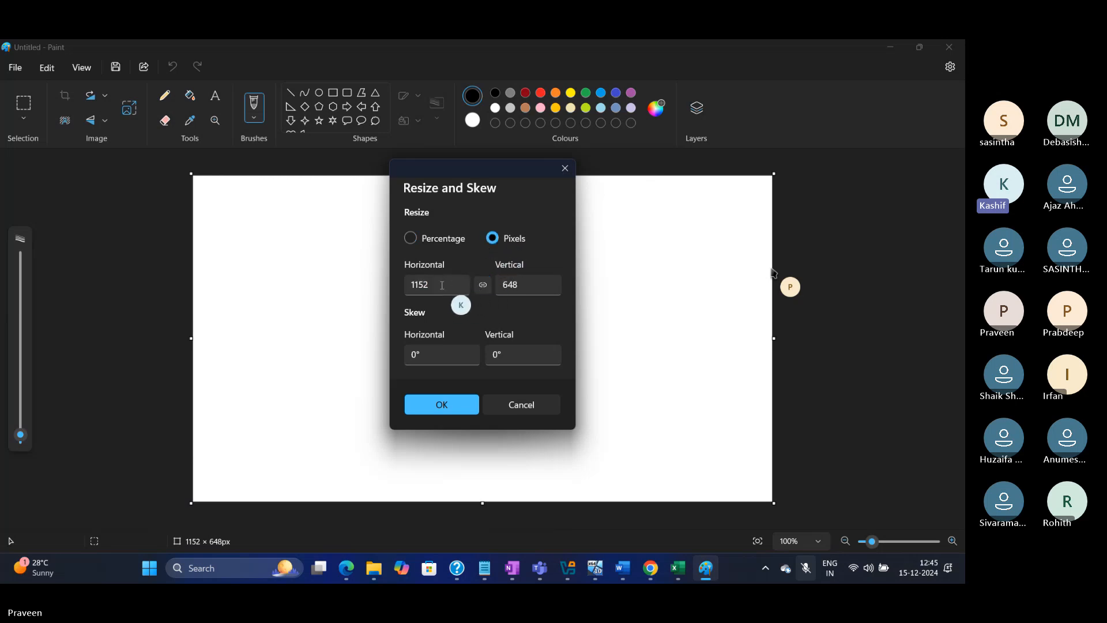
{"action": "left_click", "coordinate": [482, 286]}
{"action": "left_click", "coordinate": [411, 284]}
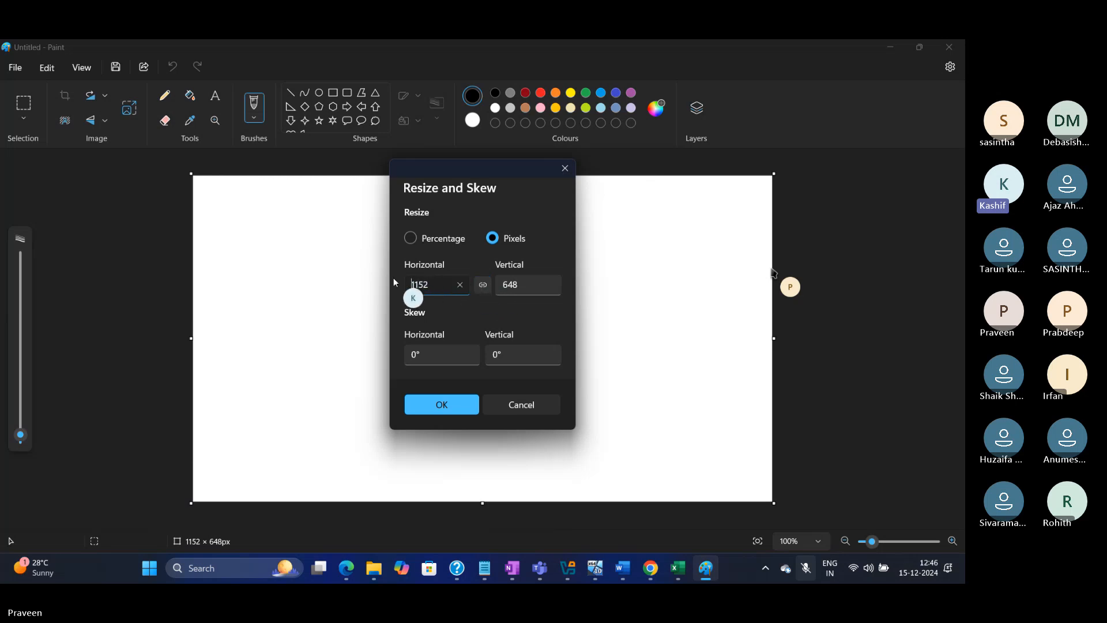
{"action": "key", "text": "Delete"}
{"action": "key", "text": "Delete"}
{"action": "key", "text": "Delete"}
{"action": "type", "text": "100"}
{"action": "left_click", "coordinate": [499, 285]}
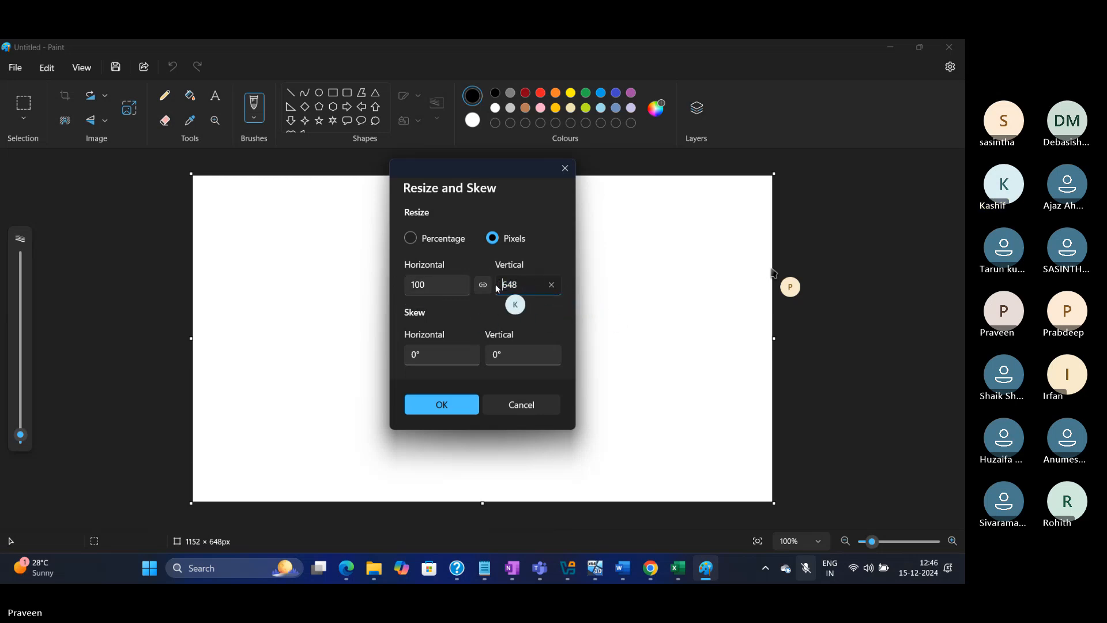
{"action": "key", "text": "Delete"}
{"action": "key", "text": "Delete"}
{"action": "key", "text": "Delete"}
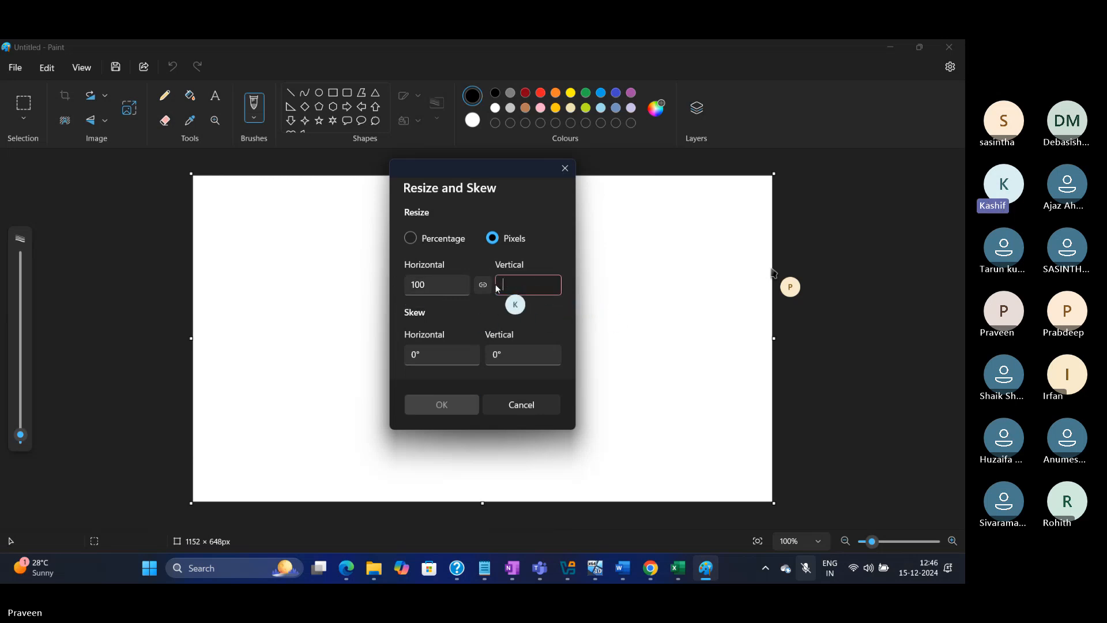
{"action": "type", "text": "100"}
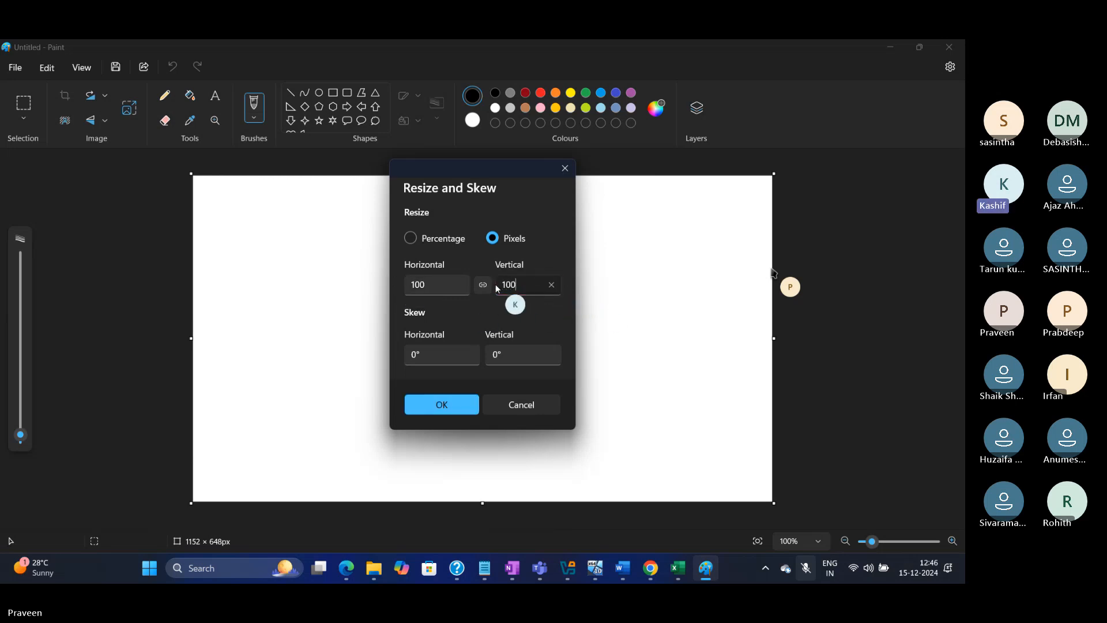
{"action": "left_click", "coordinate": [447, 406]}
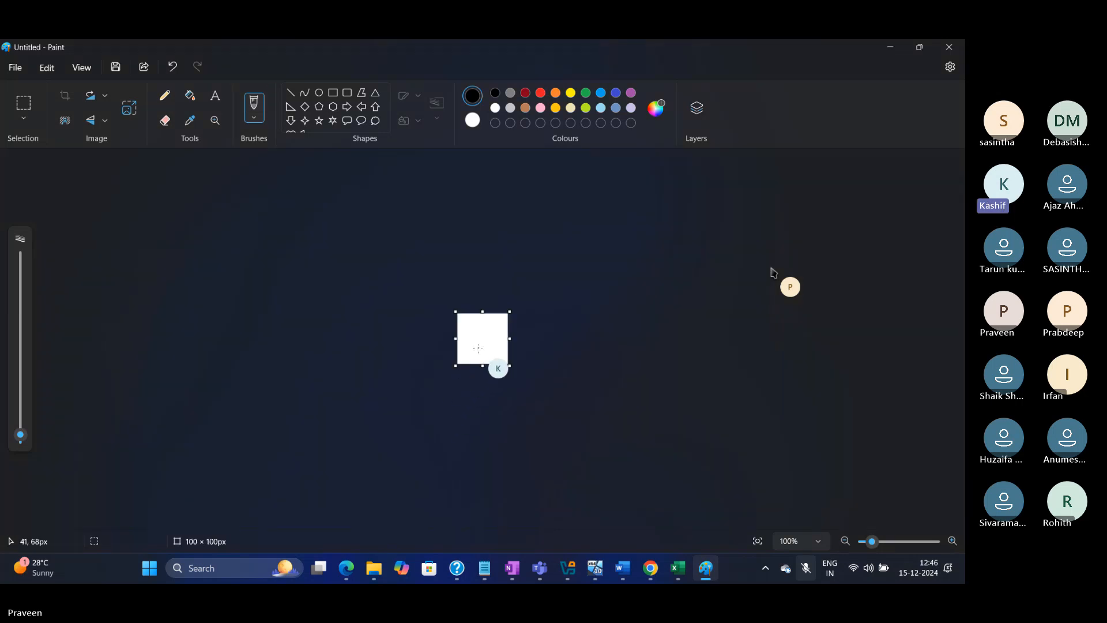
Add the bold text "HCL" in Calibri 11 at the center of the canvas.
{"action": "left_click", "coordinate": [217, 101]}
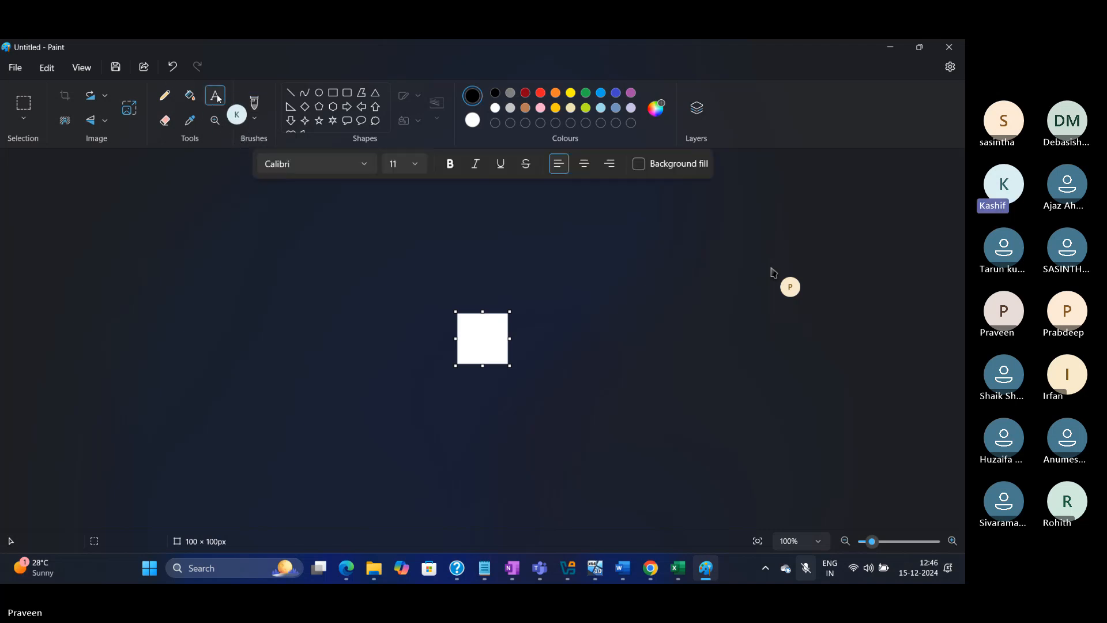
{"action": "left_click", "coordinate": [474, 339]}
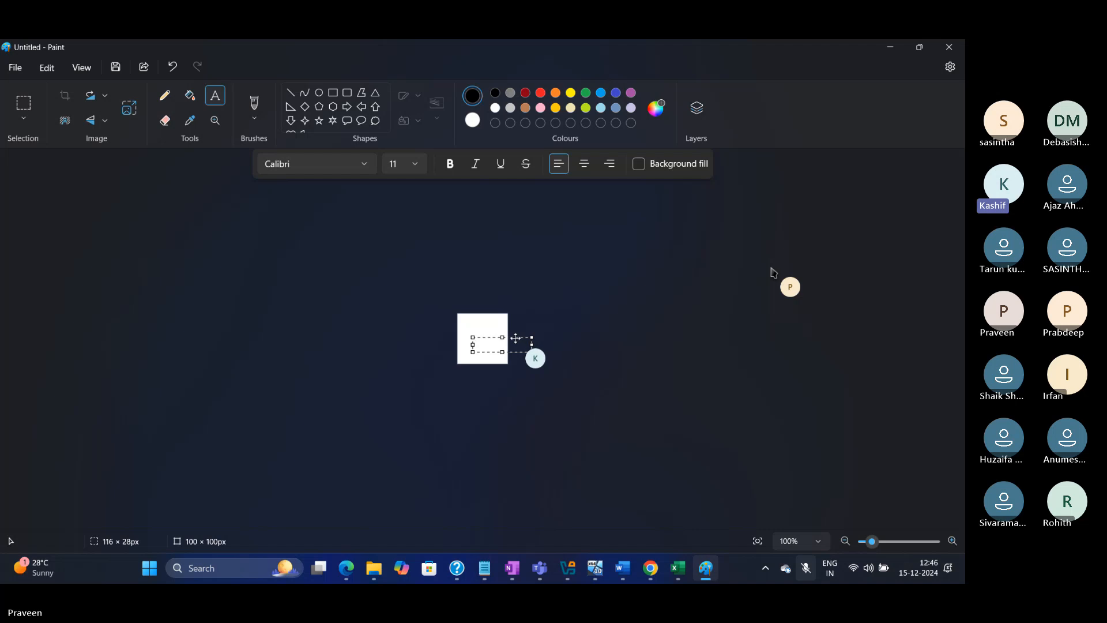
{"action": "left_click_drag", "start_coordinate": [517, 338], "coordinate": [516, 329]}
{"action": "left_click_drag", "start_coordinate": [516, 329], "coordinate": [510, 333]}
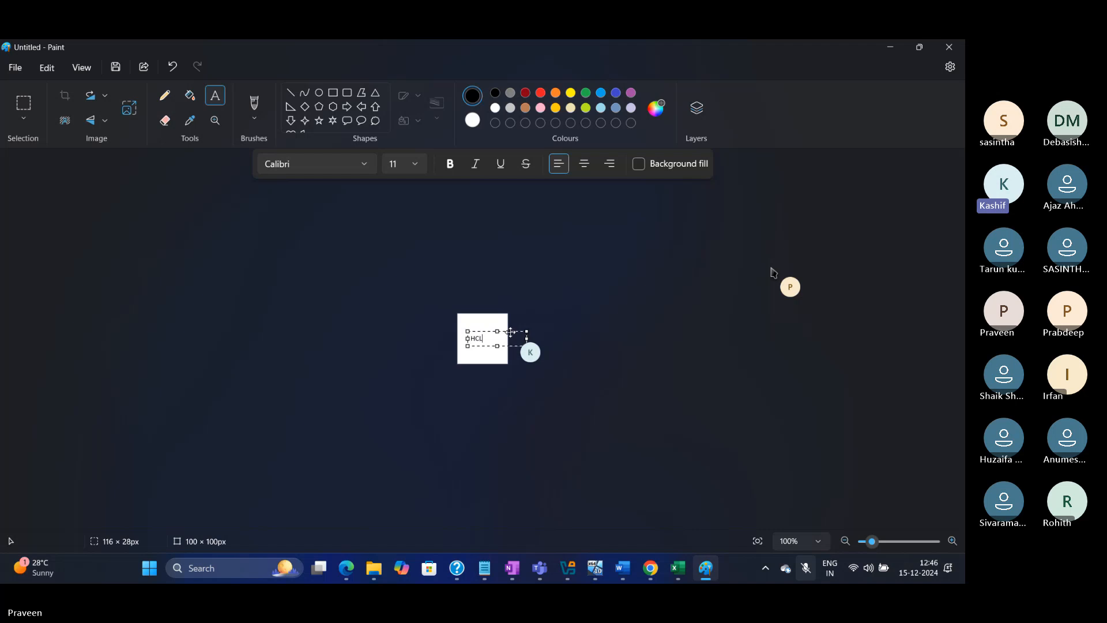
{"action": "left_click_drag", "start_coordinate": [511, 331], "coordinate": [517, 332]}
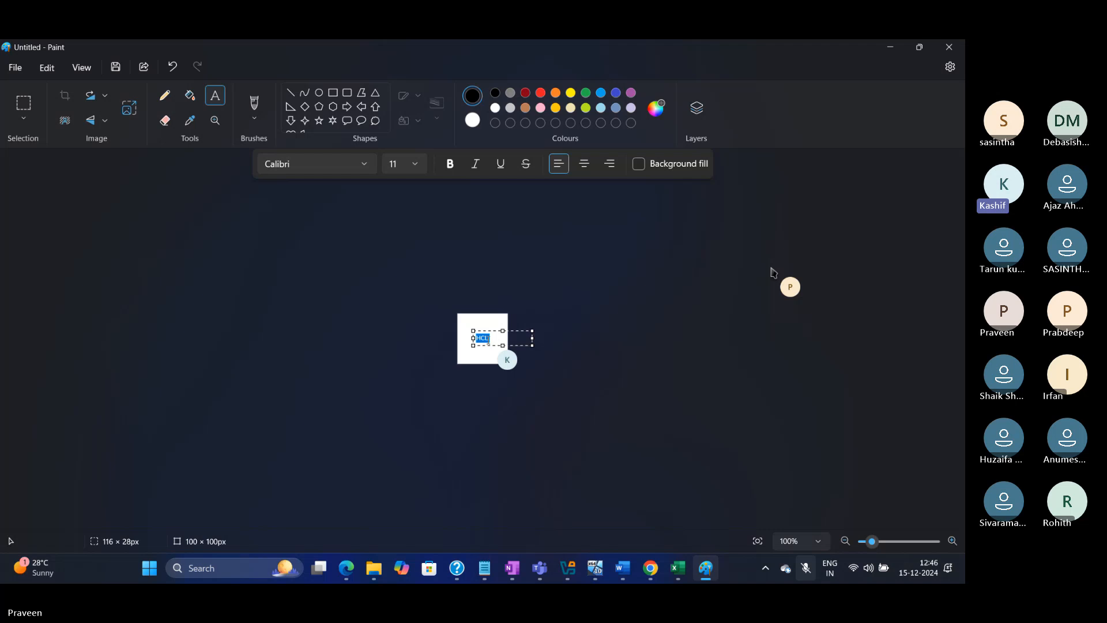
{"action": "key", "text": "ctrl+b"}
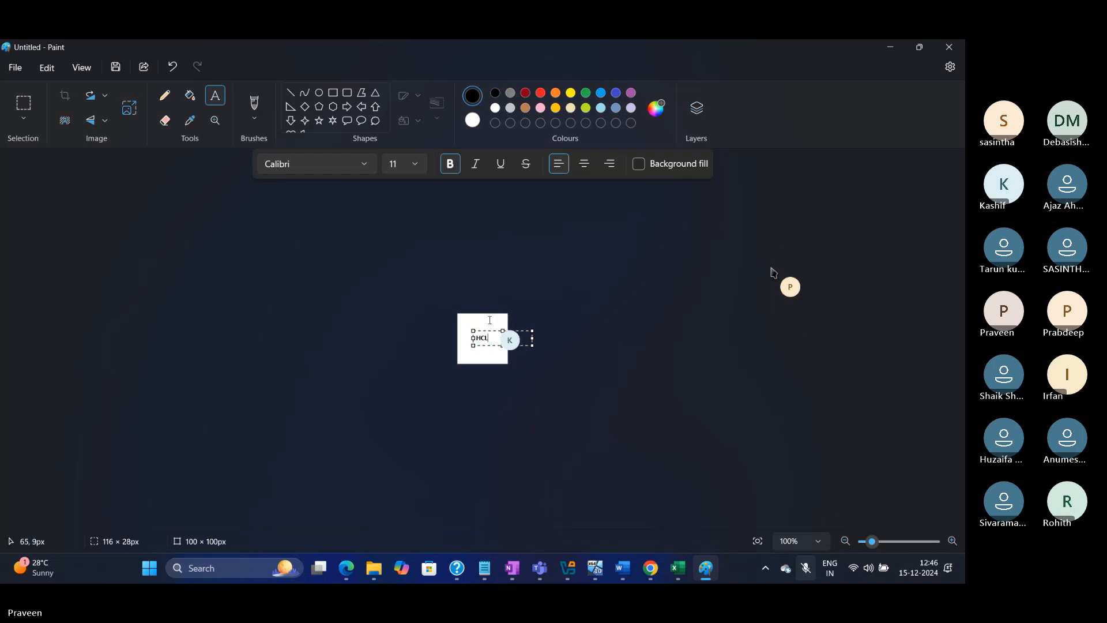
{"action": "left_click", "coordinate": [598, 318]}
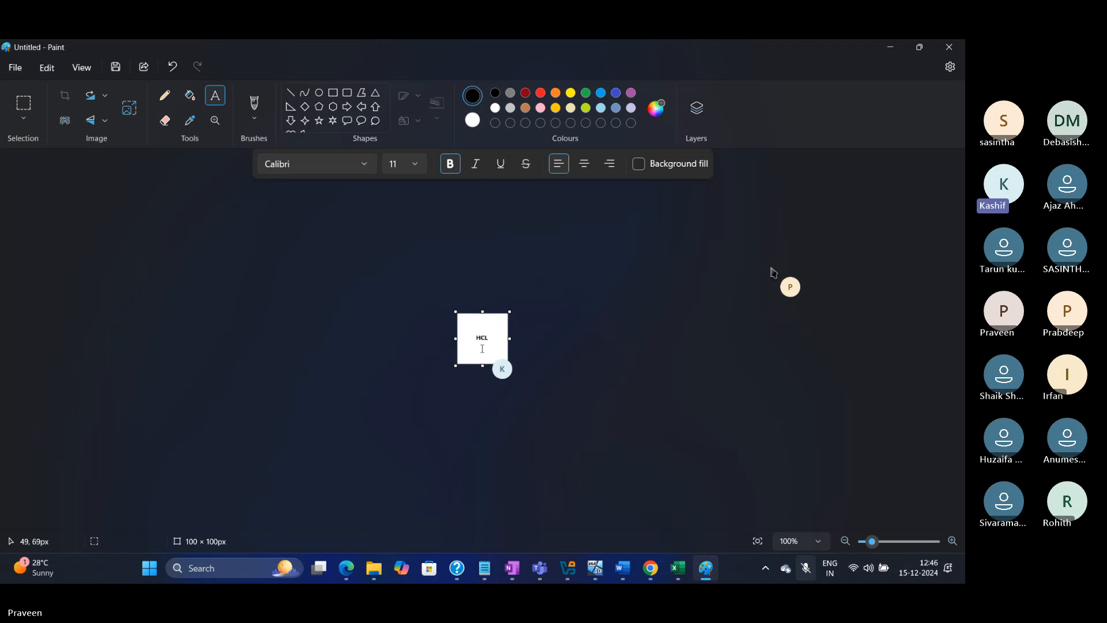
Resize the HCL image to 32 × 32 pixels.
{"action": "left_click", "coordinate": [131, 113]}
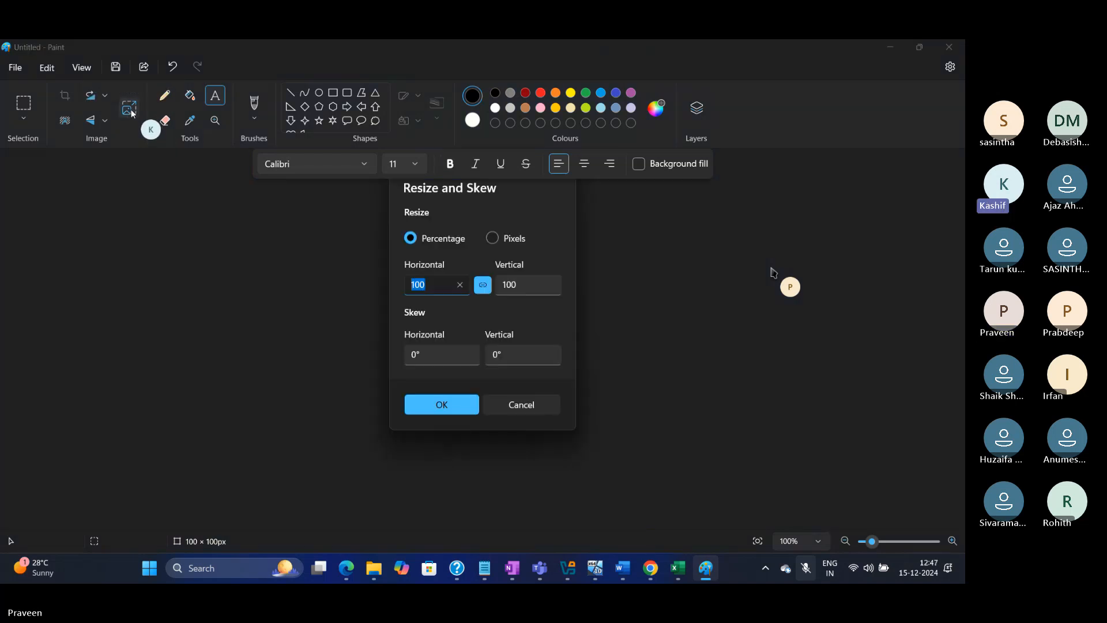
{"action": "left_click", "coordinate": [494, 238]}
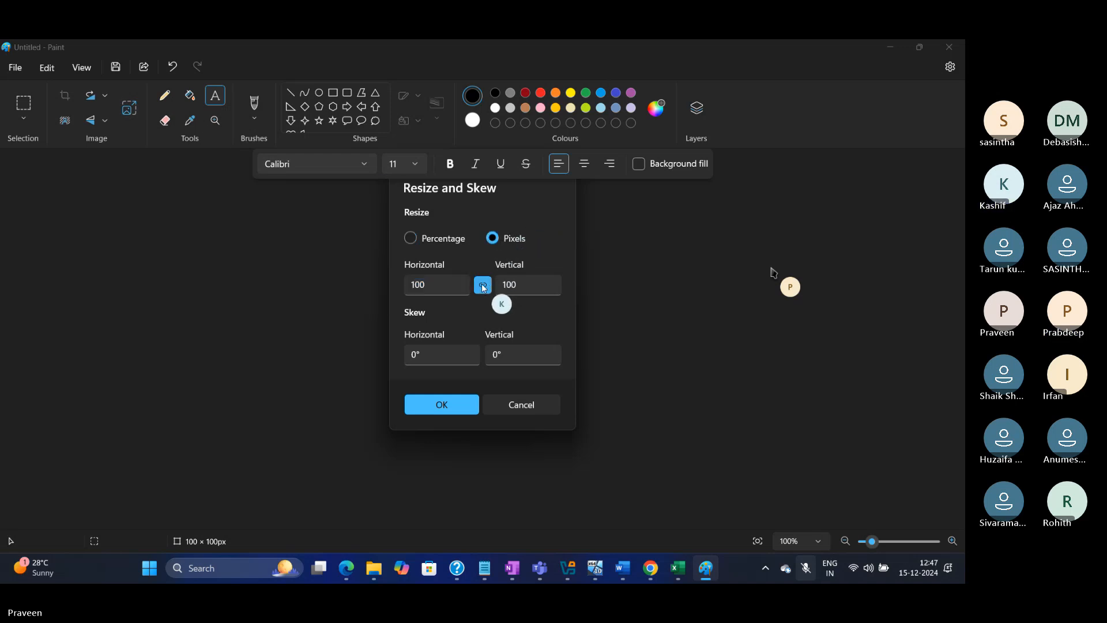
{"action": "left_click", "coordinate": [408, 285]}
{"action": "type", "text": "32"}
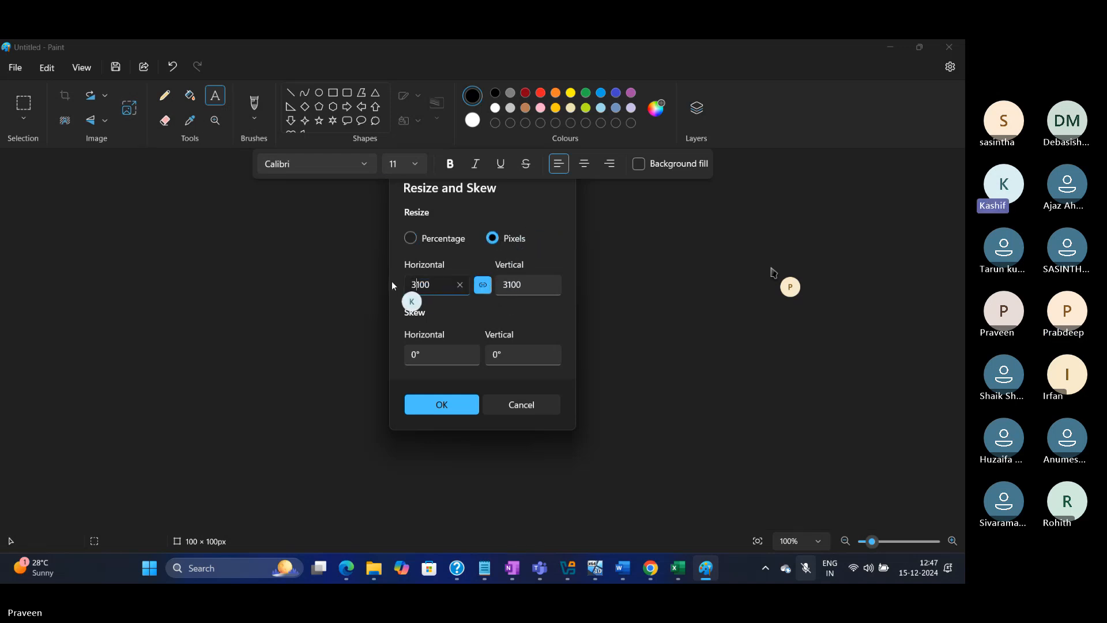
{"action": "left_click_drag", "start_coordinate": [442, 286], "coordinate": [399, 284]}
{"action": "type", "text": "32"}
{"action": "left_click", "coordinate": [446, 403]}
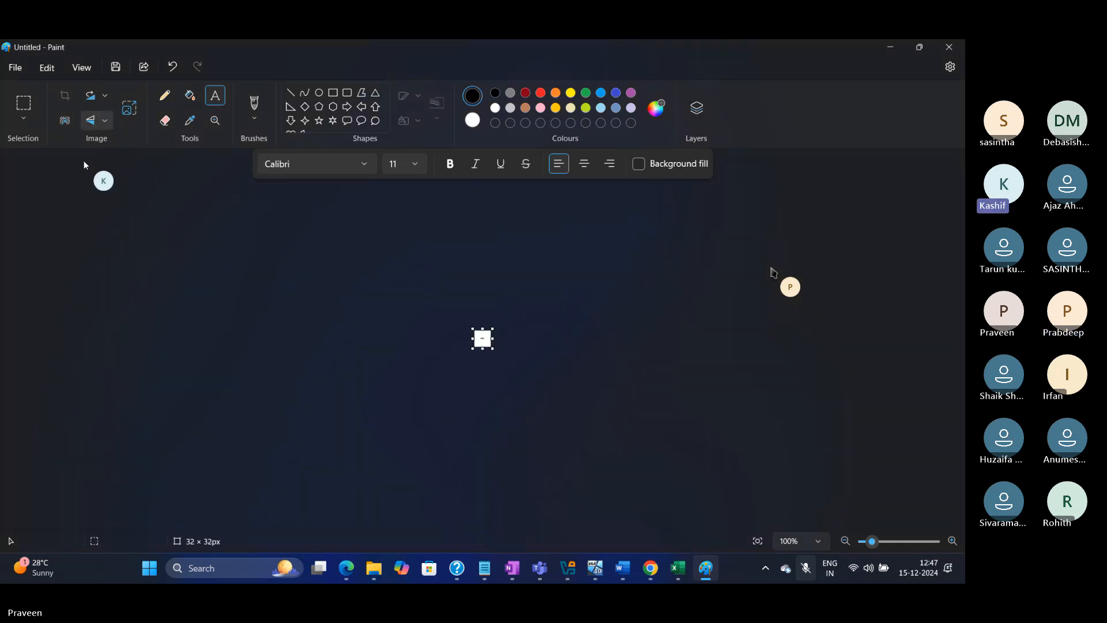
Save the image as a PNG picture named logo1 in a new Desktop folder named Logo.
{"action": "left_click", "coordinate": [16, 67]}
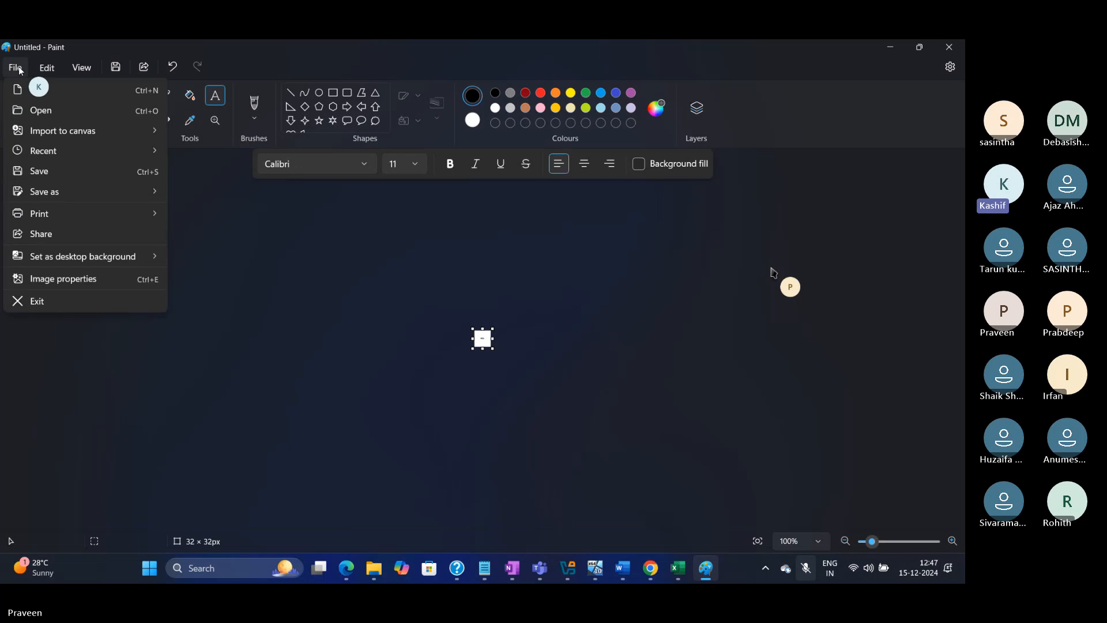
{"action": "mouse_move", "coordinate": [56, 194]}
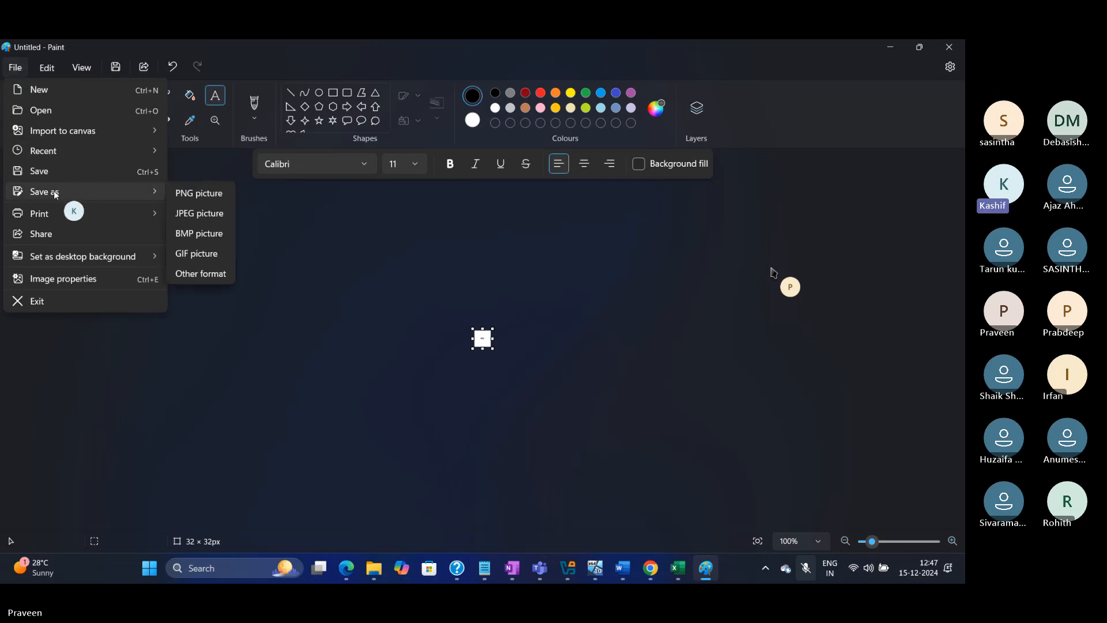
{"action": "left_click", "coordinate": [195, 194]}
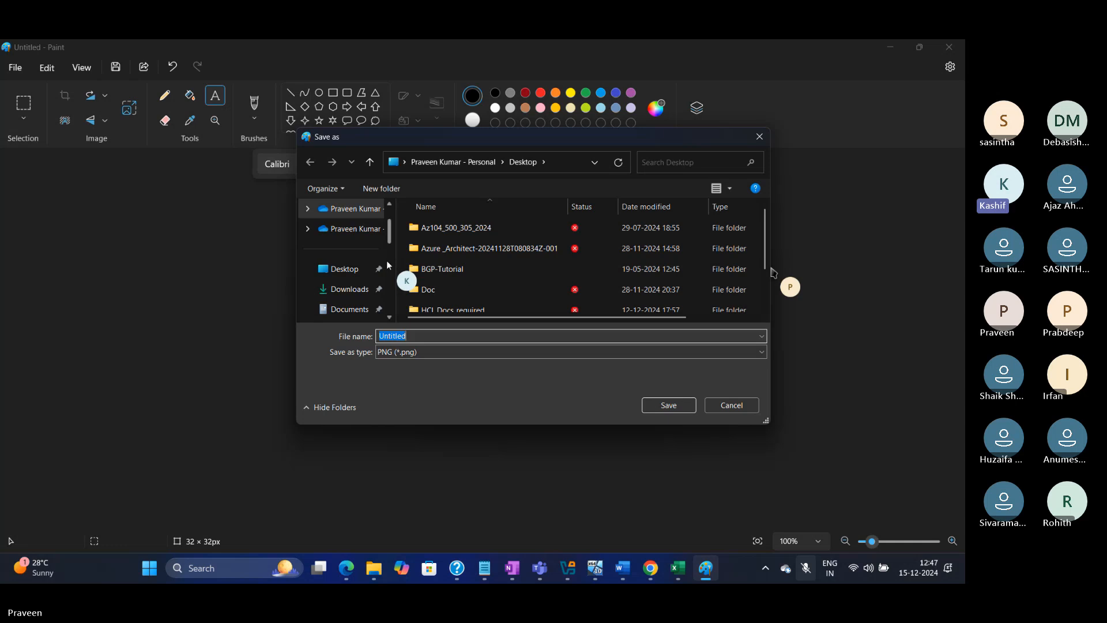
{"action": "left_click", "coordinate": [351, 270]}
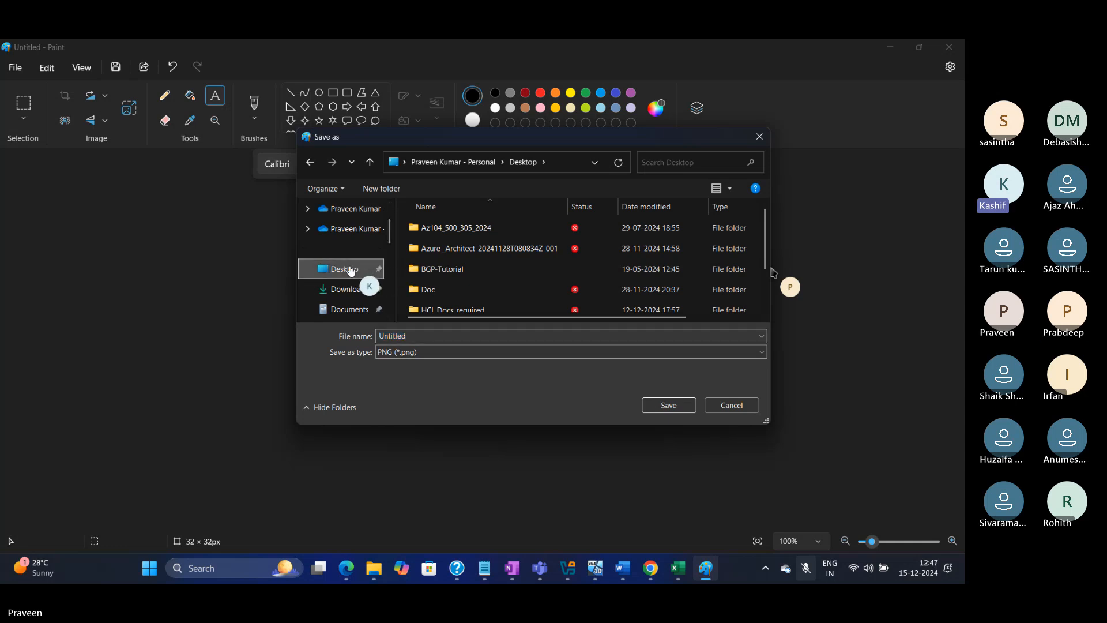
{"action": "left_click", "coordinate": [381, 189]}
{"action": "type", "text": "Logo"}
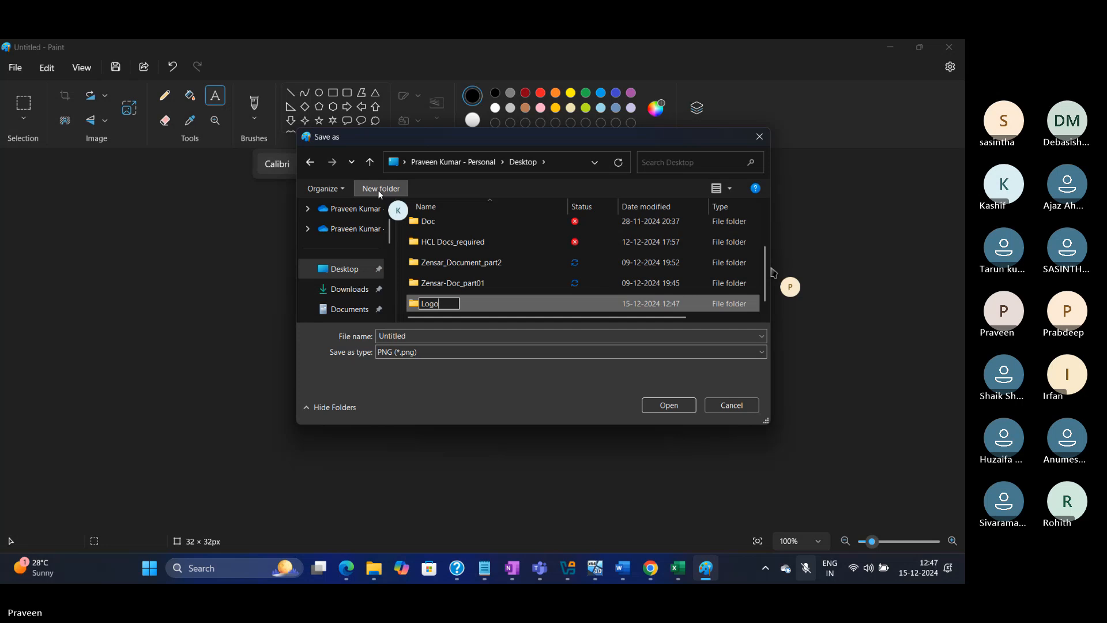
{"action": "key", "text": "Return"}
{"action": "key", "text": "Return"}
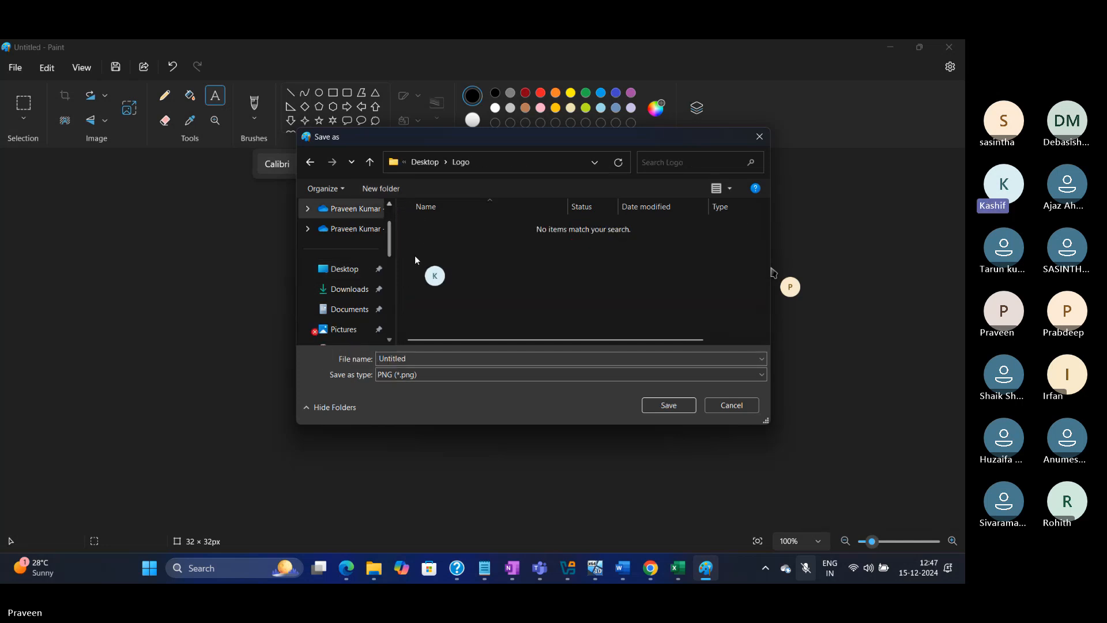
{"action": "double_click", "coordinate": [420, 359]}
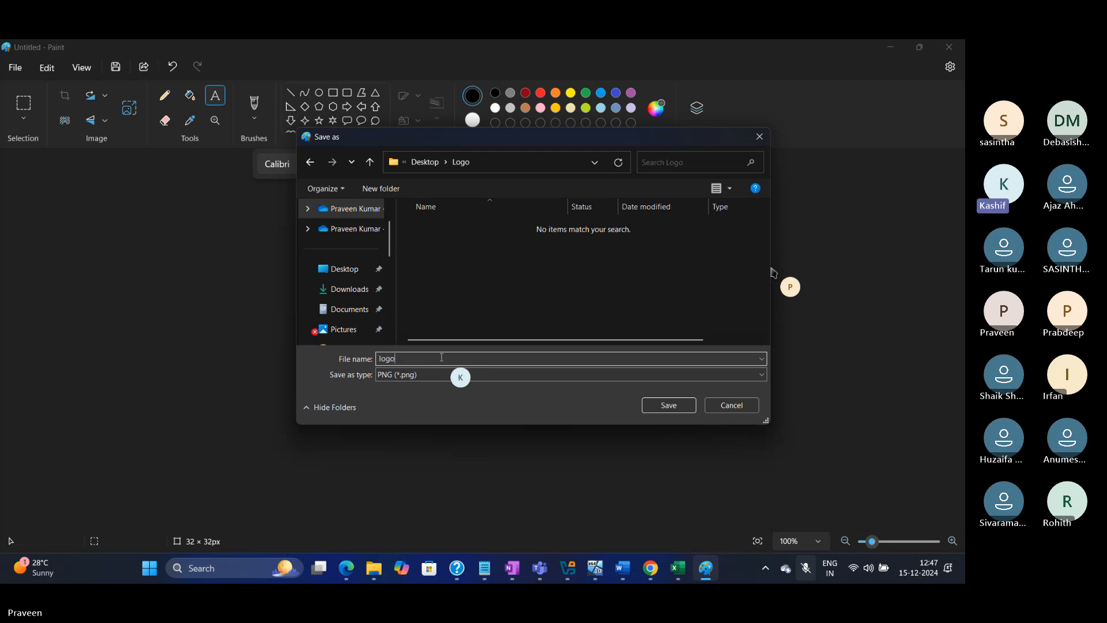
{"action": "left_click", "coordinate": [672, 409]}
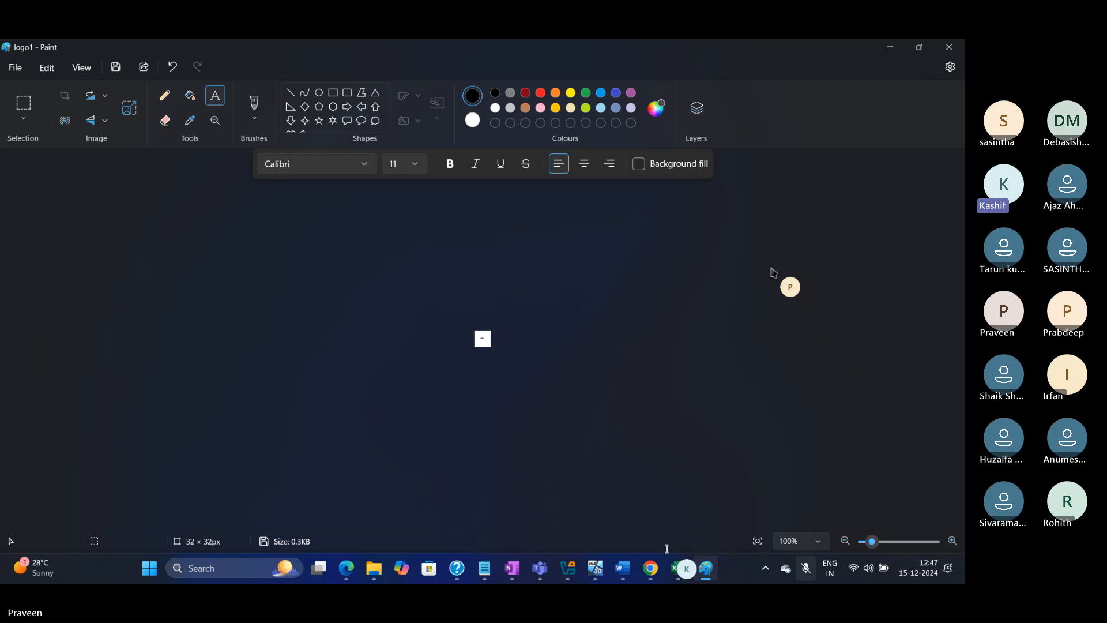
Switch to the Microsoft Entra admin center and upload logo1.png from the Desktop's Logo folder as the favicon.
{"action": "left_click", "coordinate": [651, 569]}
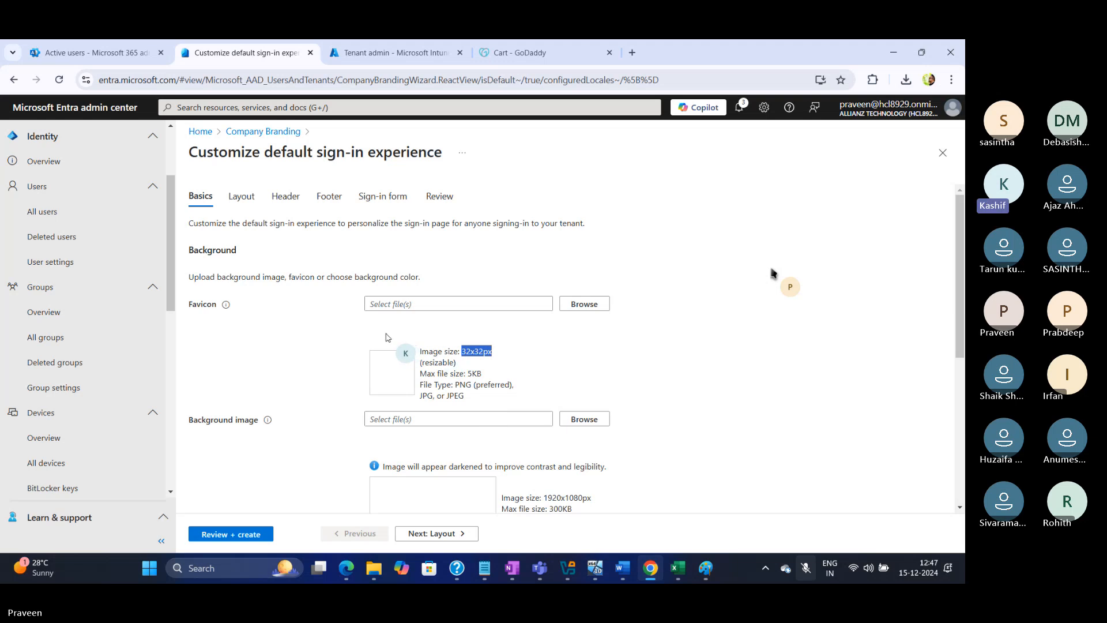
{"action": "left_click", "coordinate": [474, 365]}
{"action": "left_click", "coordinate": [586, 306]}
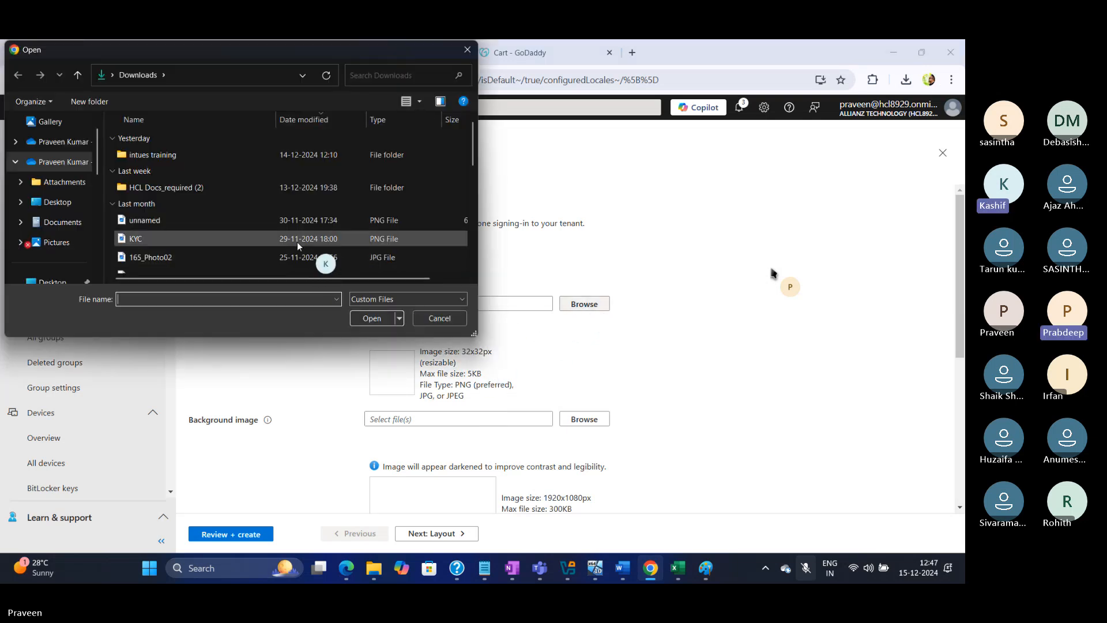
{"action": "left_click", "coordinate": [58, 202]}
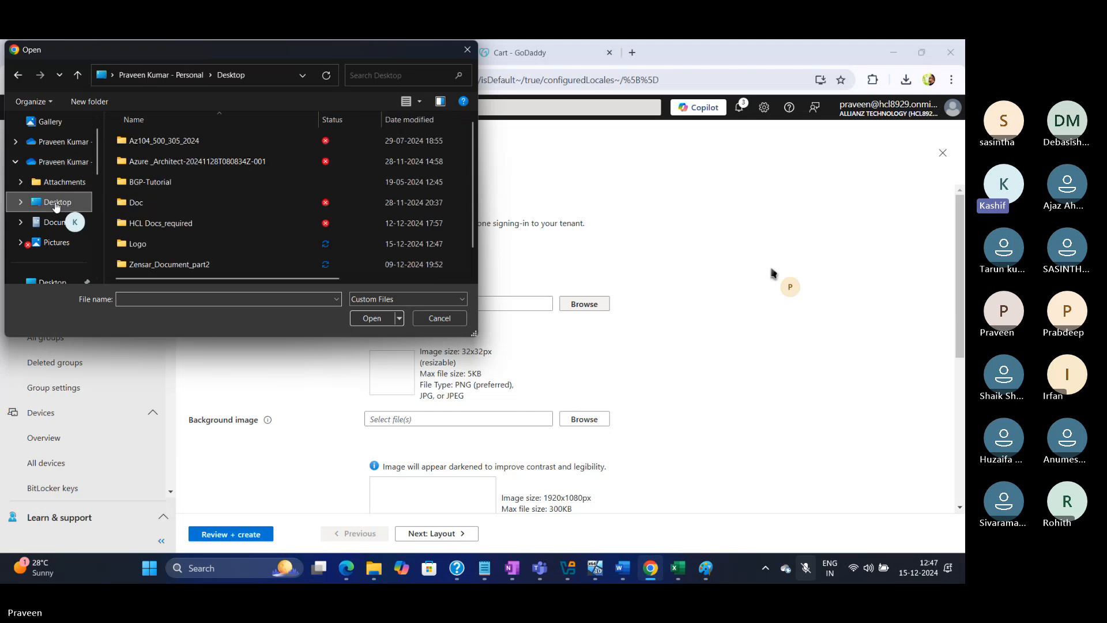
{"action": "double_click", "coordinate": [151, 244]}
{"action": "double_click", "coordinate": [155, 138]}
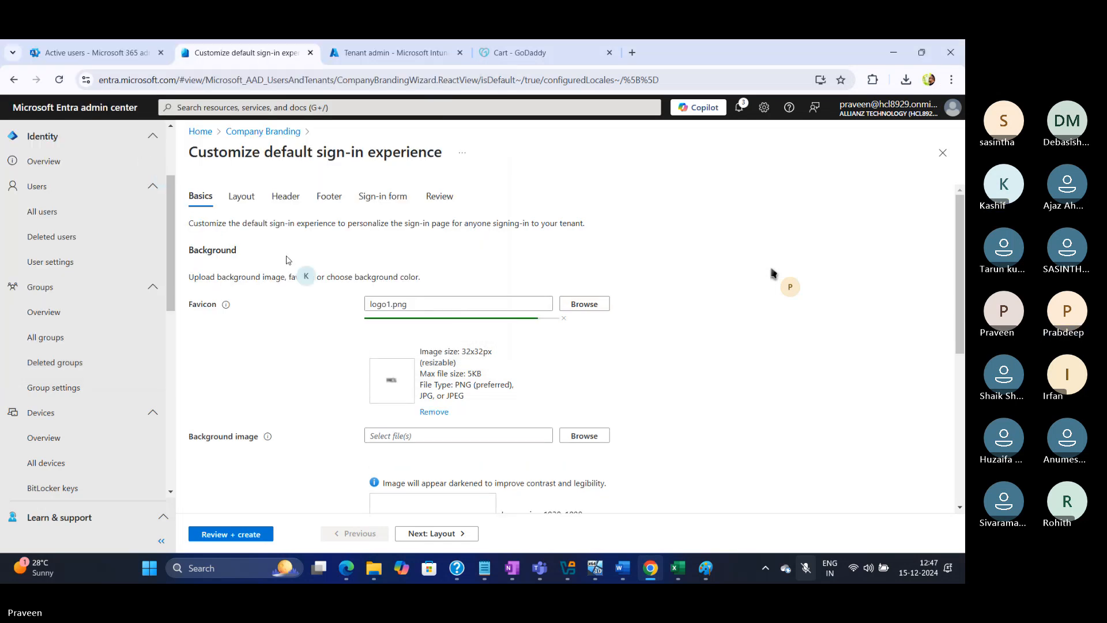
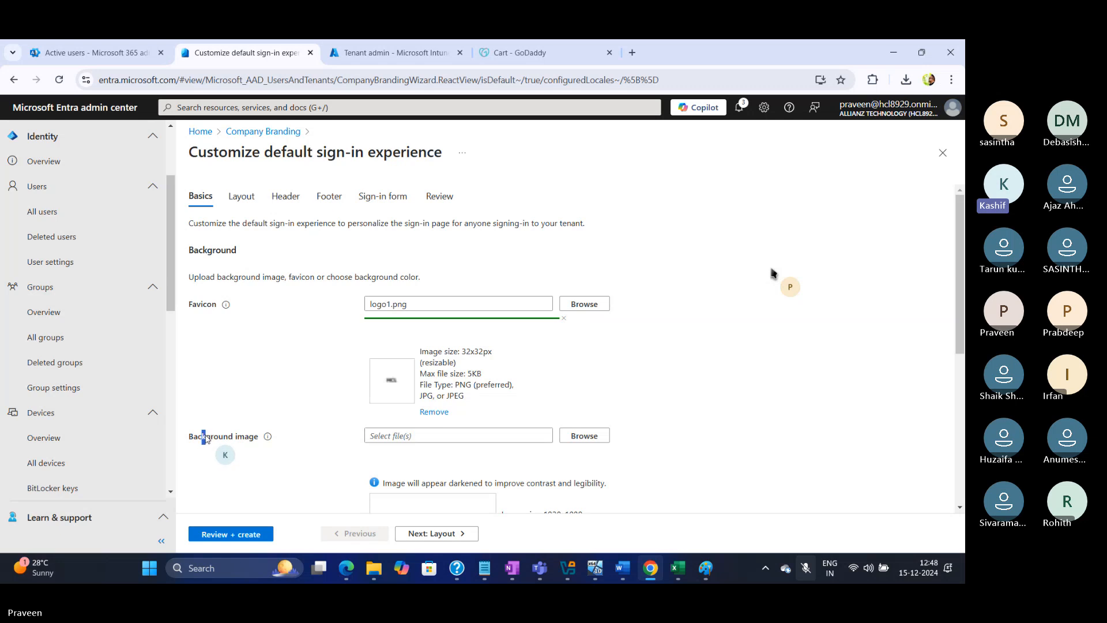
Check the required image size for the sign-in page's background image.
{"action": "left_click_drag", "start_coordinate": [206, 439], "coordinate": [269, 446]}
{"action": "scroll", "coordinate": [269, 445], "scroll_direction": "down", "scroll_amount": 2}
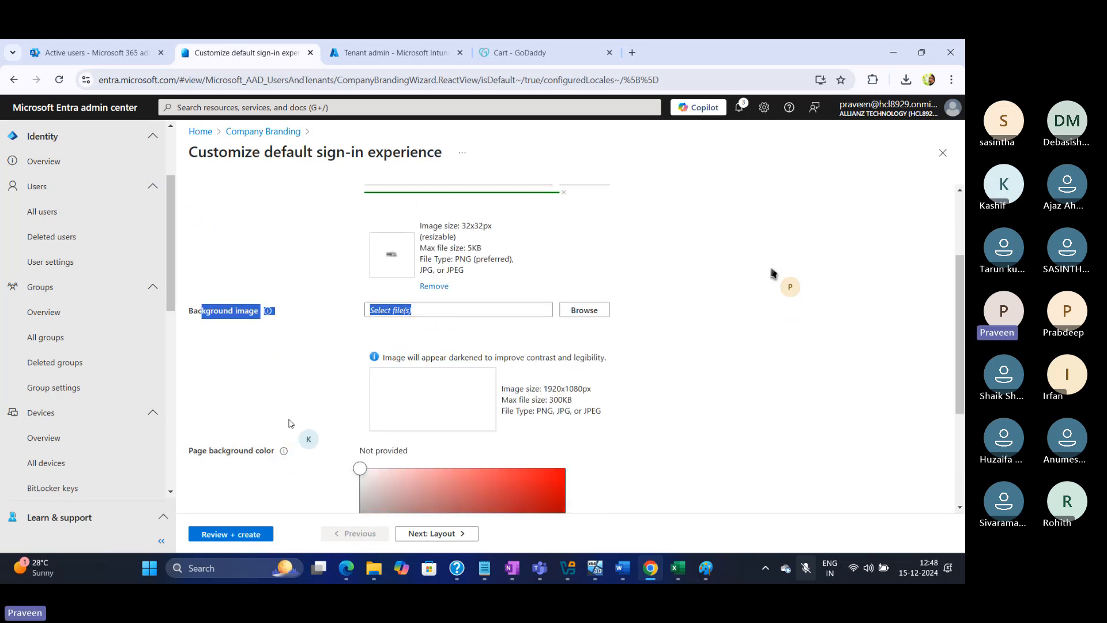
{"action": "left_click", "coordinate": [432, 341]}
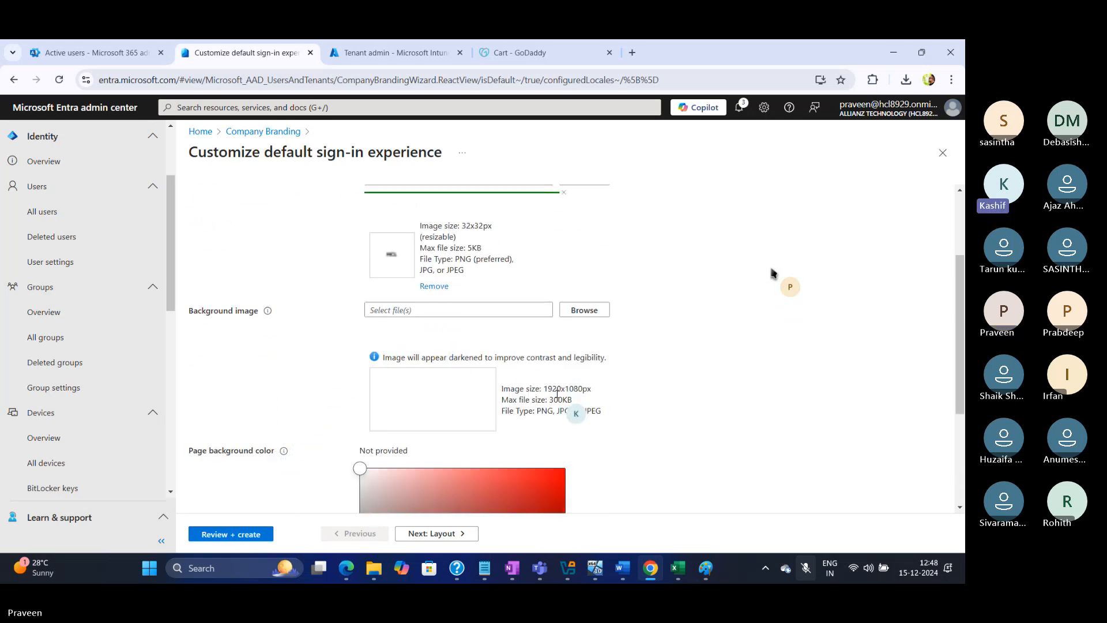
{"action": "left_click_drag", "start_coordinate": [546, 388], "coordinate": [593, 390]}
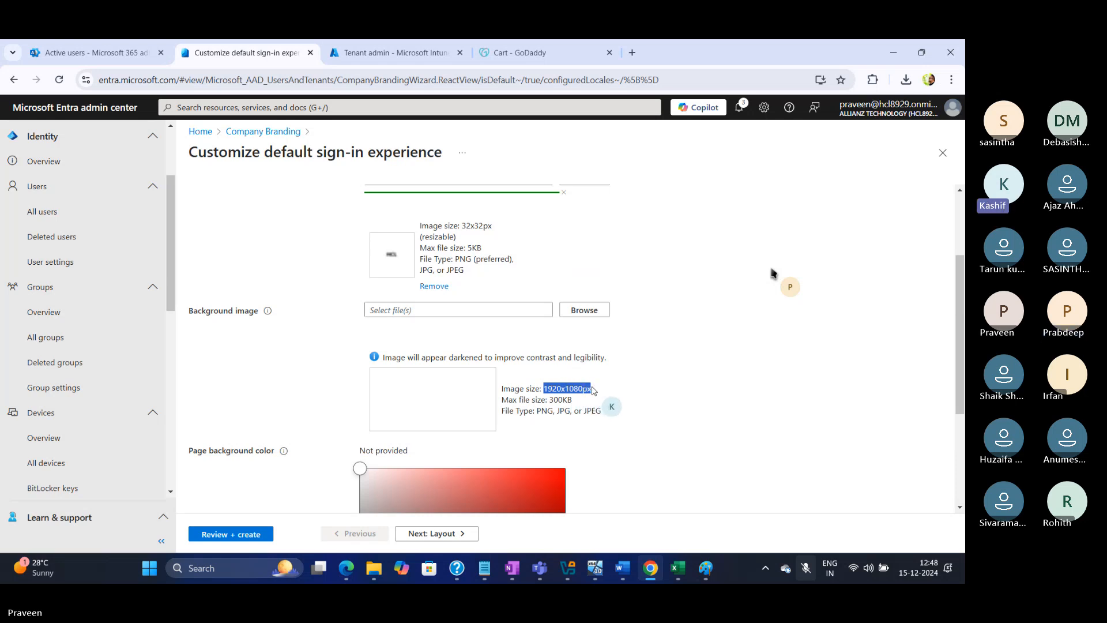
Switch to Paint and start a new blank image.
{"action": "left_click", "coordinate": [704, 573]}
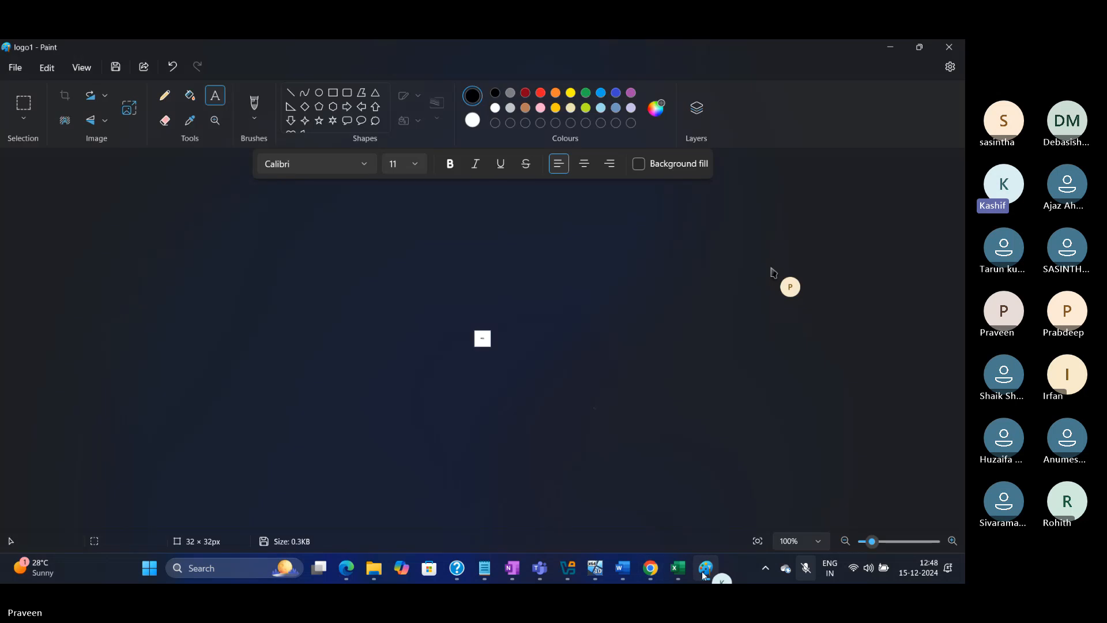
{"action": "left_click", "coordinate": [15, 68]}
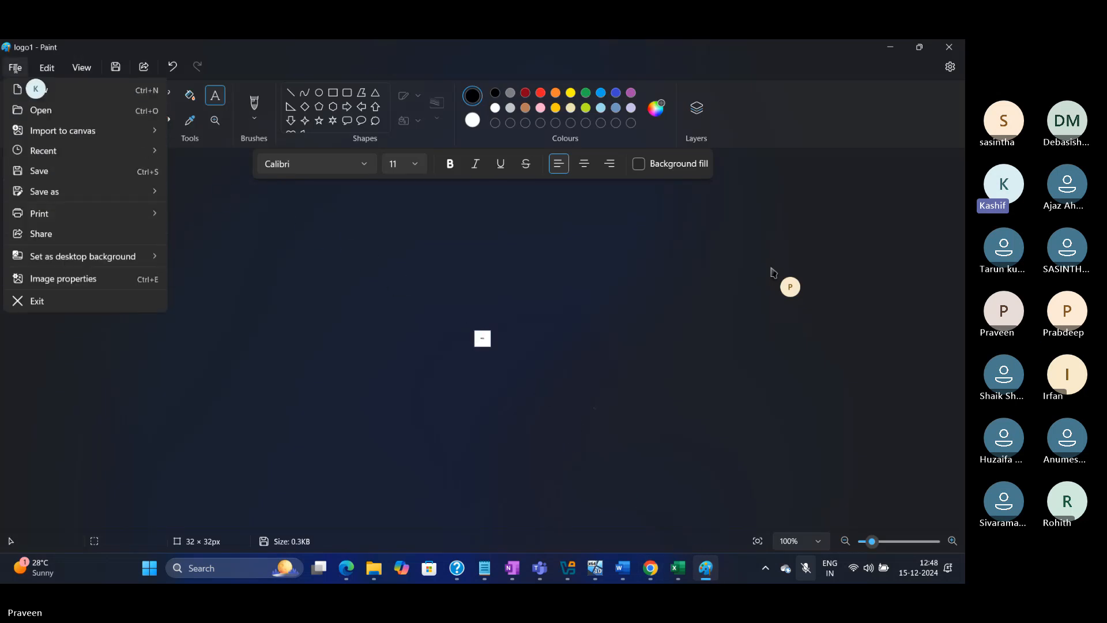
{"action": "left_click", "coordinate": [61, 89]}
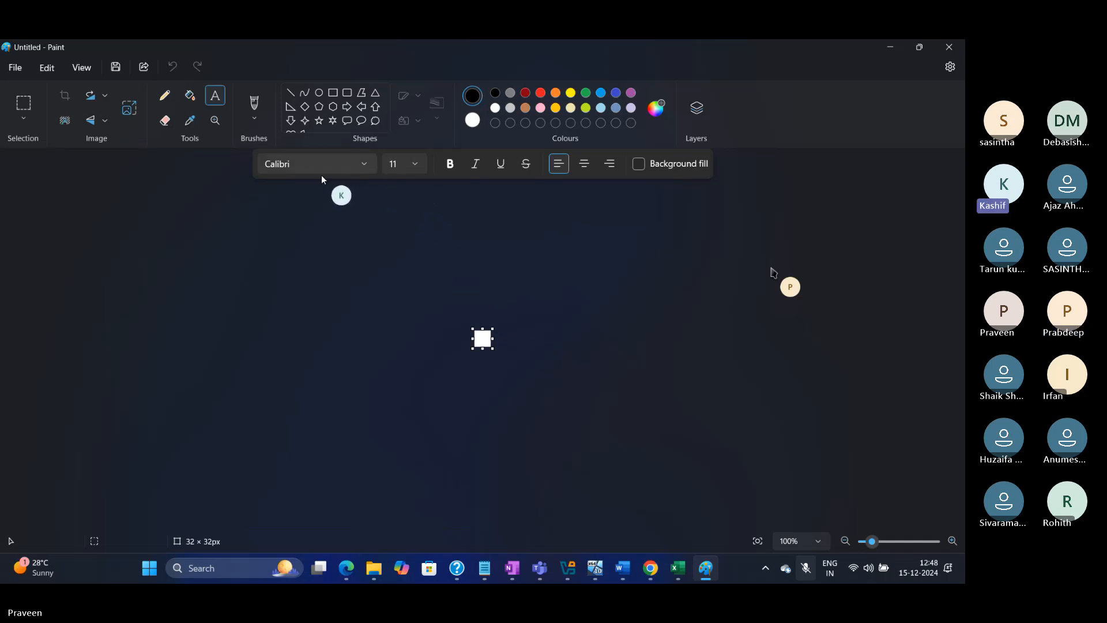
Resize the blank canvas to 1920 × 1080 pixels without keeping the aspect ratio.
{"action": "left_click", "coordinate": [125, 108]}
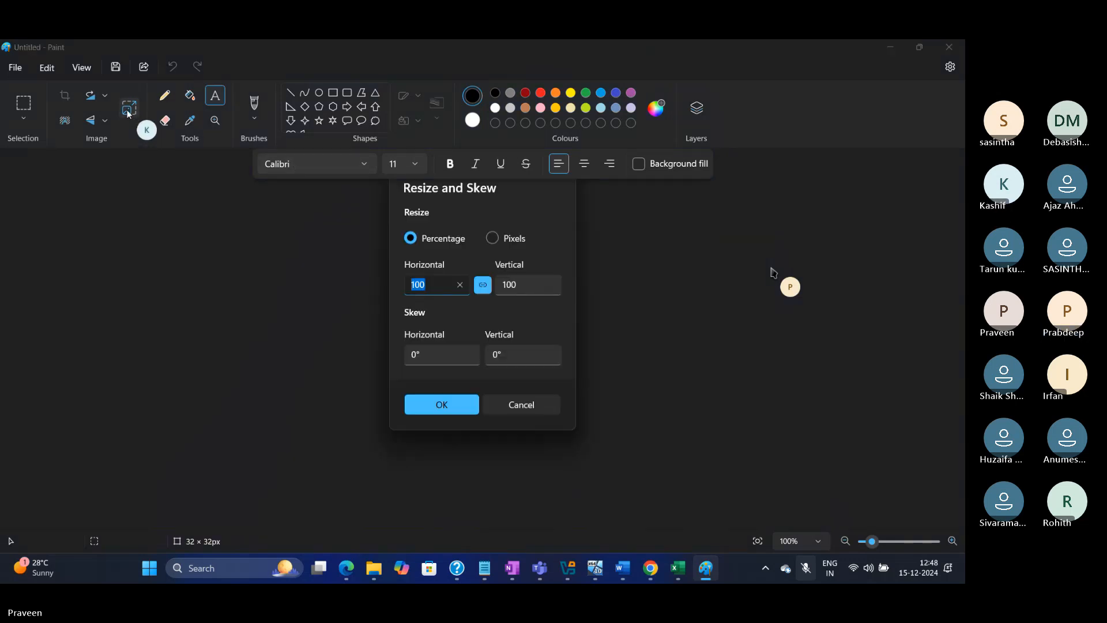
{"action": "left_click", "coordinate": [493, 238]}
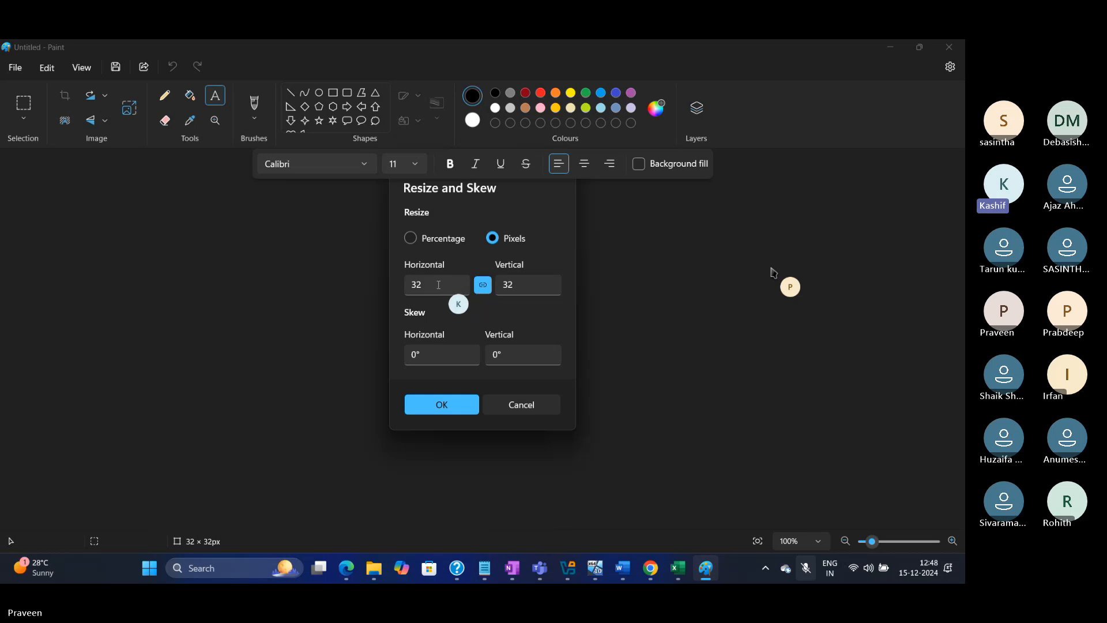
{"action": "left_click", "coordinate": [482, 284]}
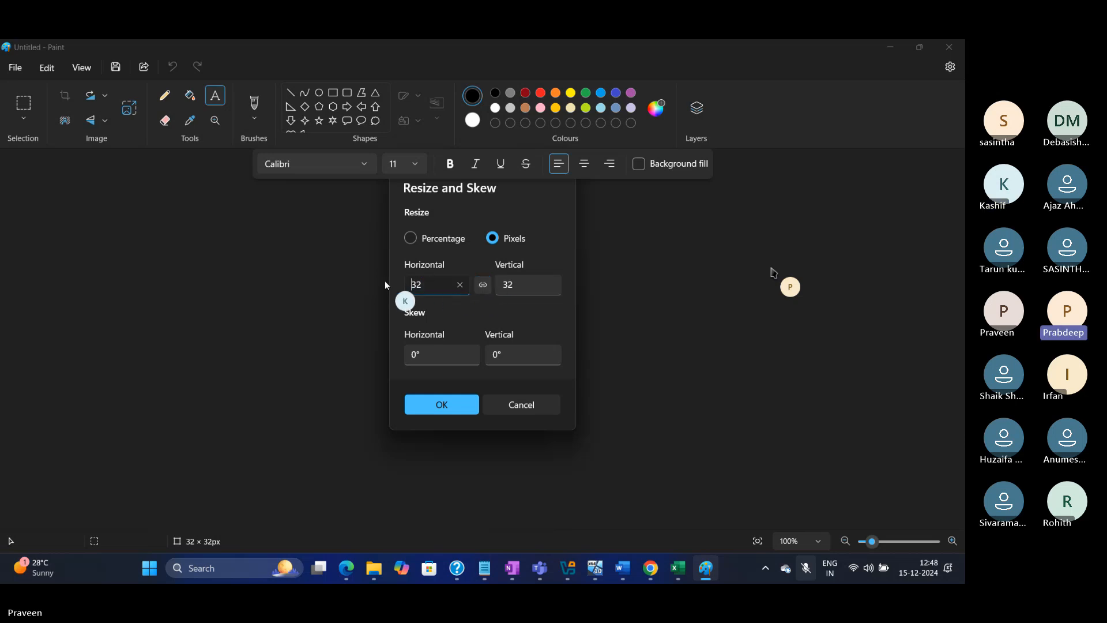
{"action": "key", "text": "Delete"}
{"action": "key", "text": "Delete"}
{"action": "type", "text": "19"}
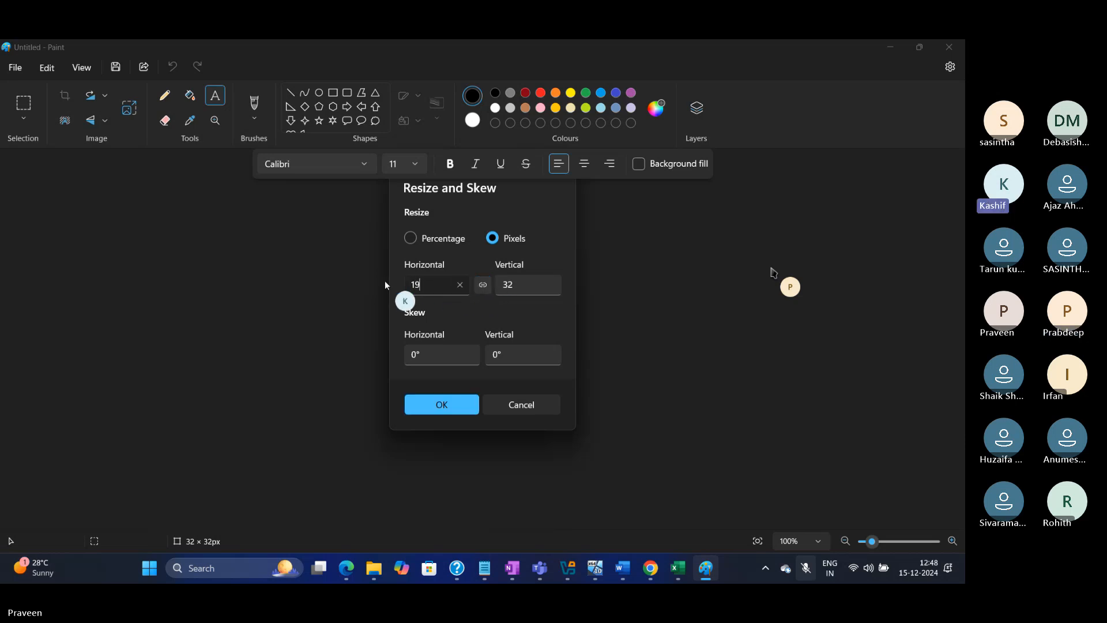
{"action": "type", "text": "2"}
{"action": "left_click", "coordinate": [651, 577]}
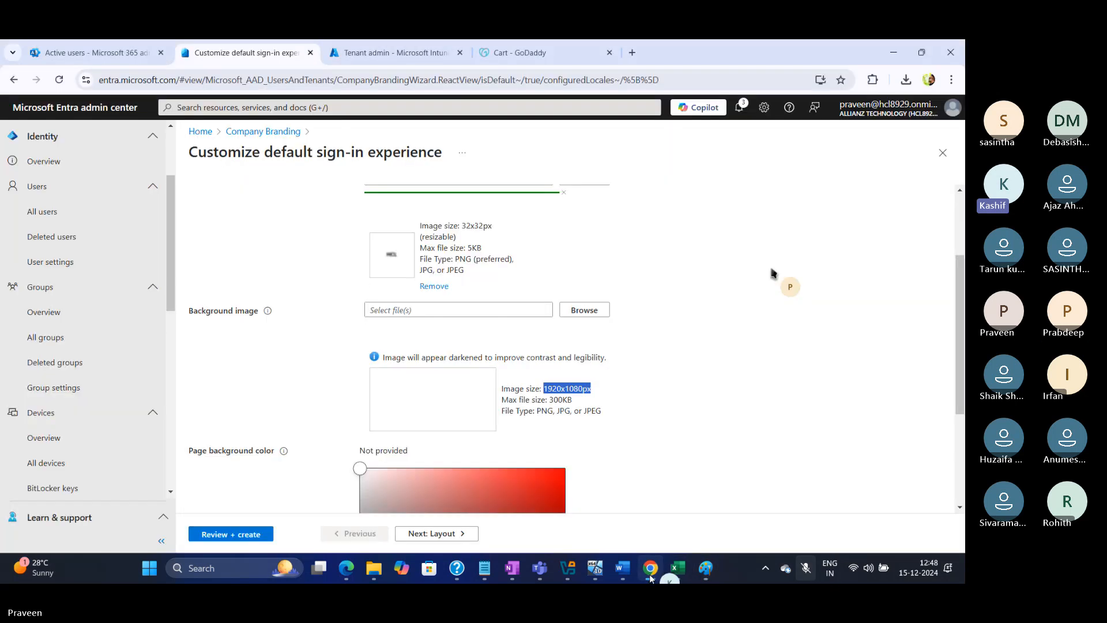
{"action": "left_click", "coordinate": [650, 577]}
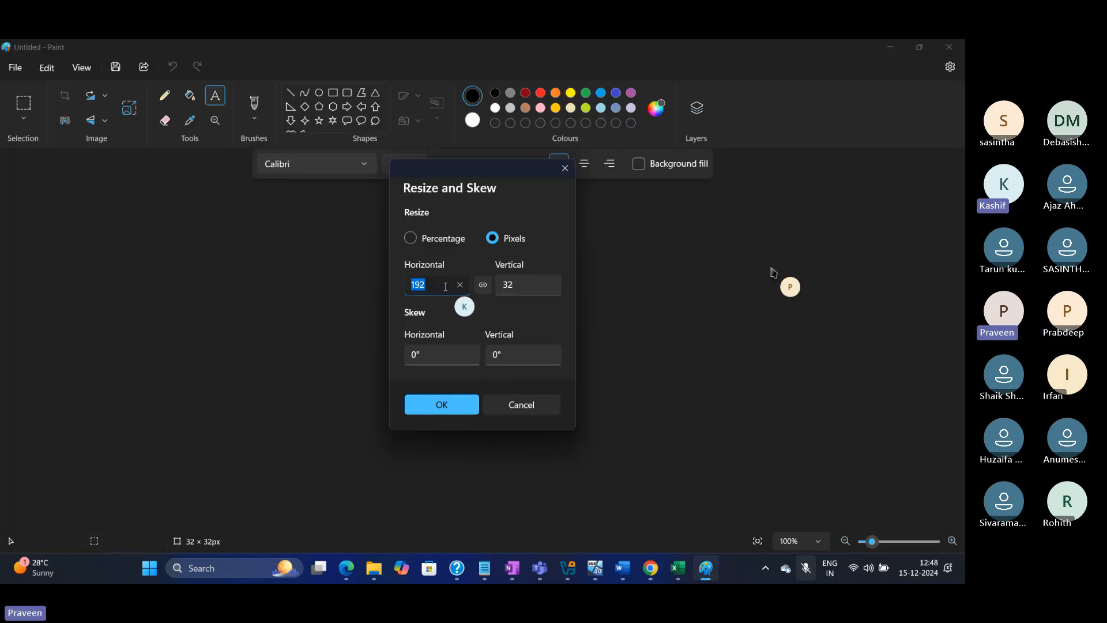
{"action": "type", "text": "0"}
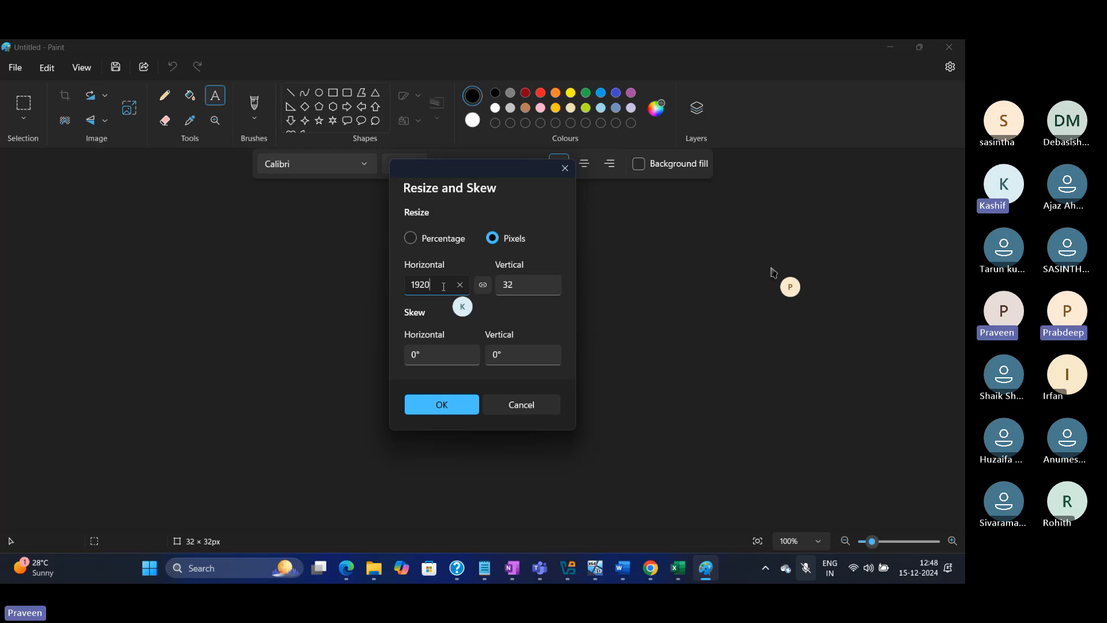
{"action": "left_click", "coordinate": [523, 285]}
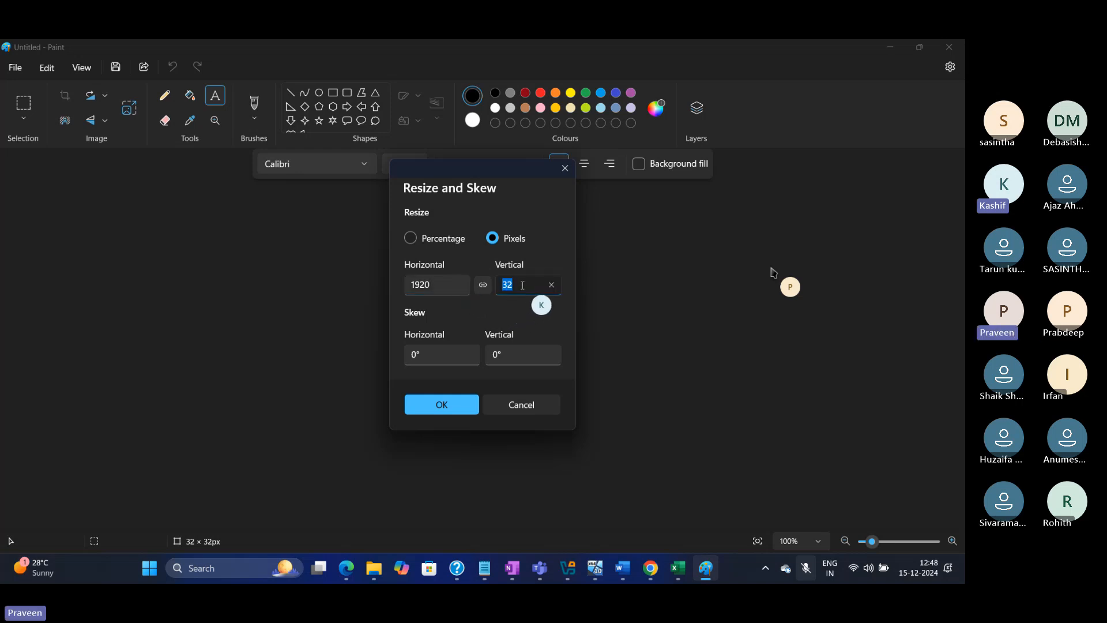
{"action": "type", "text": "1080"}
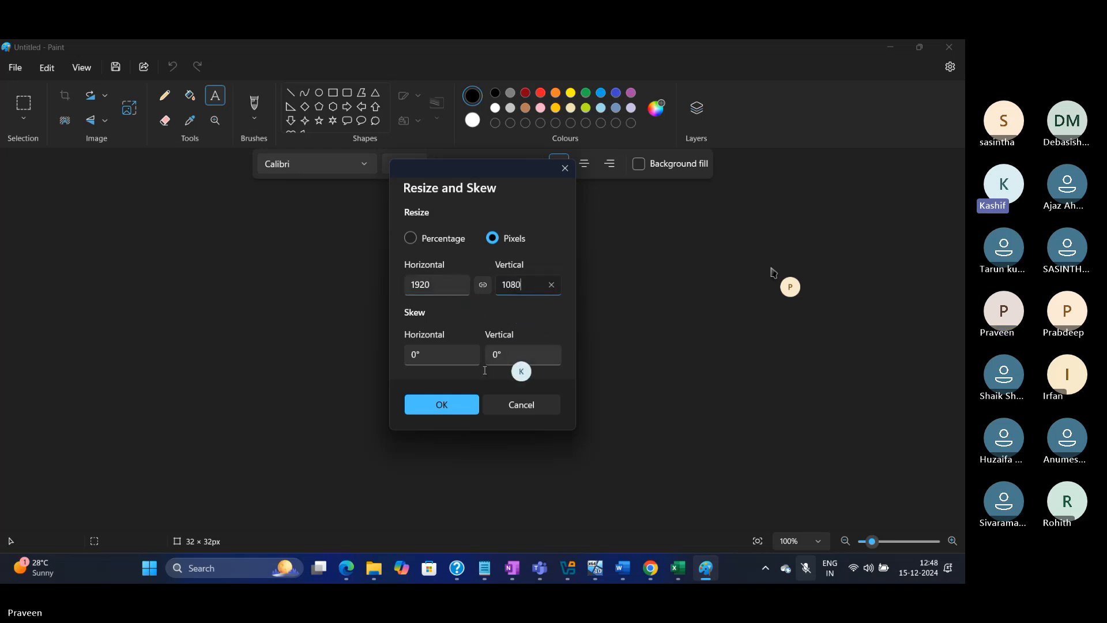
{"action": "left_click", "coordinate": [448, 403]}
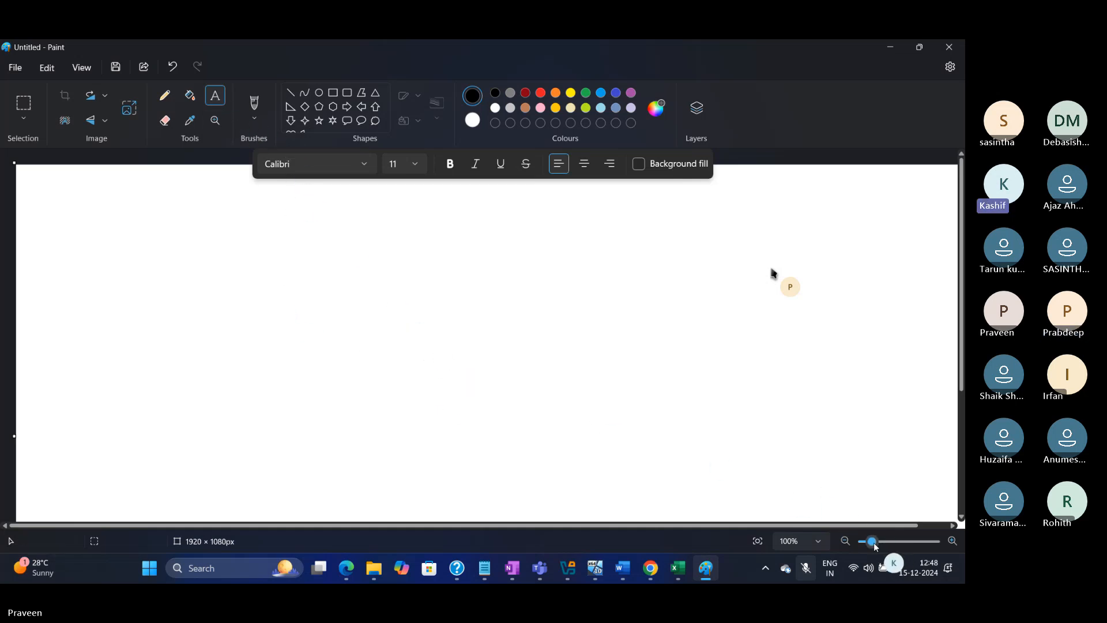
Add the text "HCL Private Limited" to the canvas and enlarge its text box to about 1566 × 236 pixels.
{"action": "left_click_drag", "start_coordinate": [872, 543], "coordinate": [871, 545]}
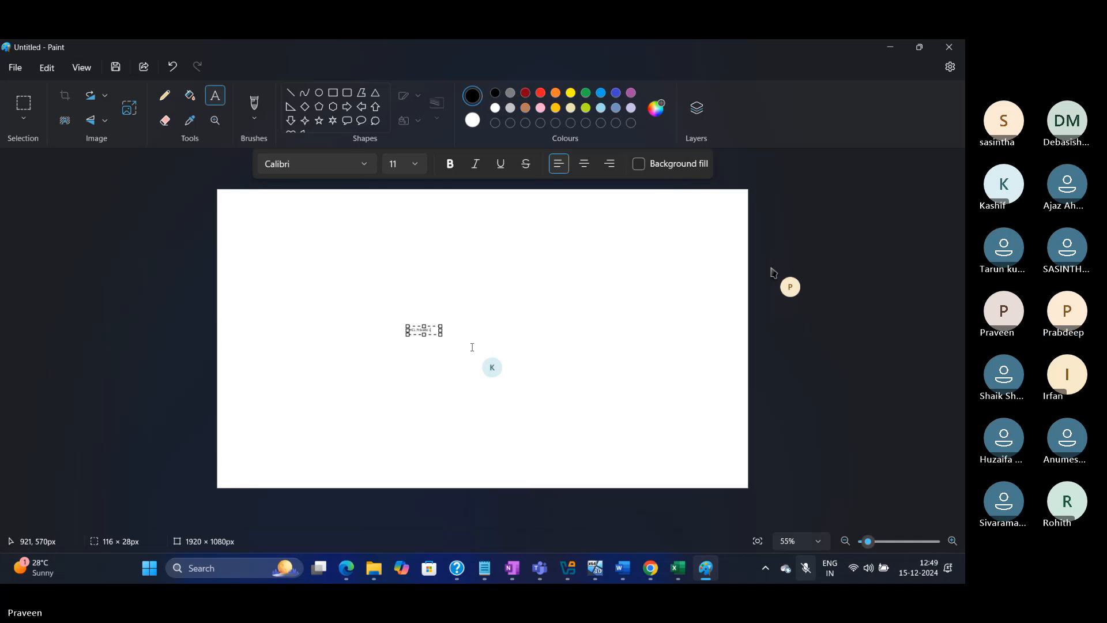
{"action": "type", "text": "ed"}
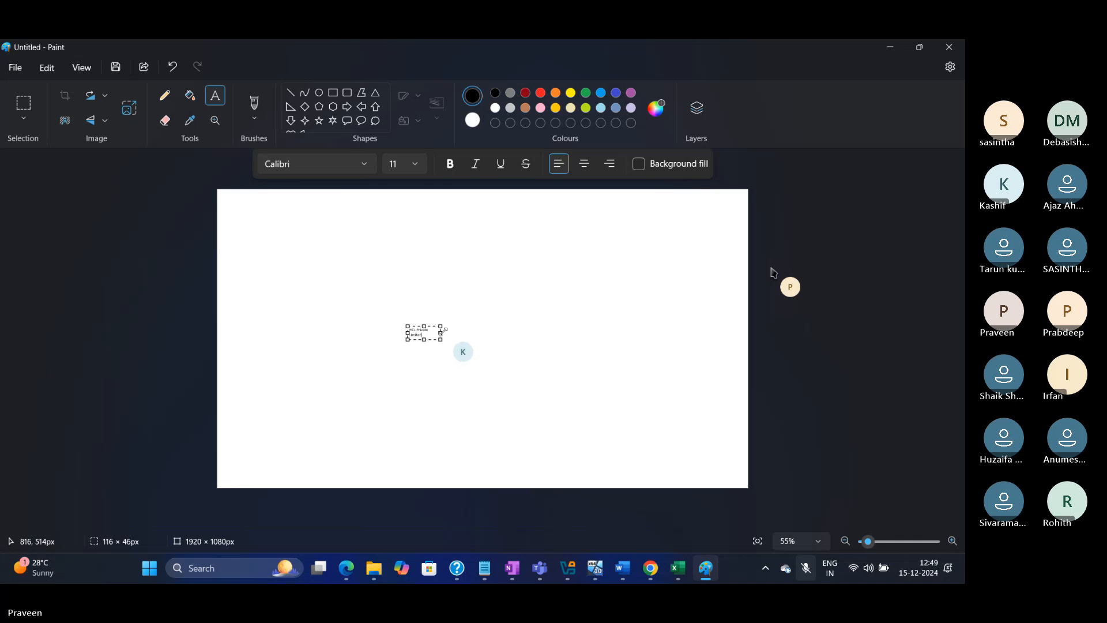
{"action": "left_click_drag", "start_coordinate": [442, 332], "coordinate": [670, 330]}
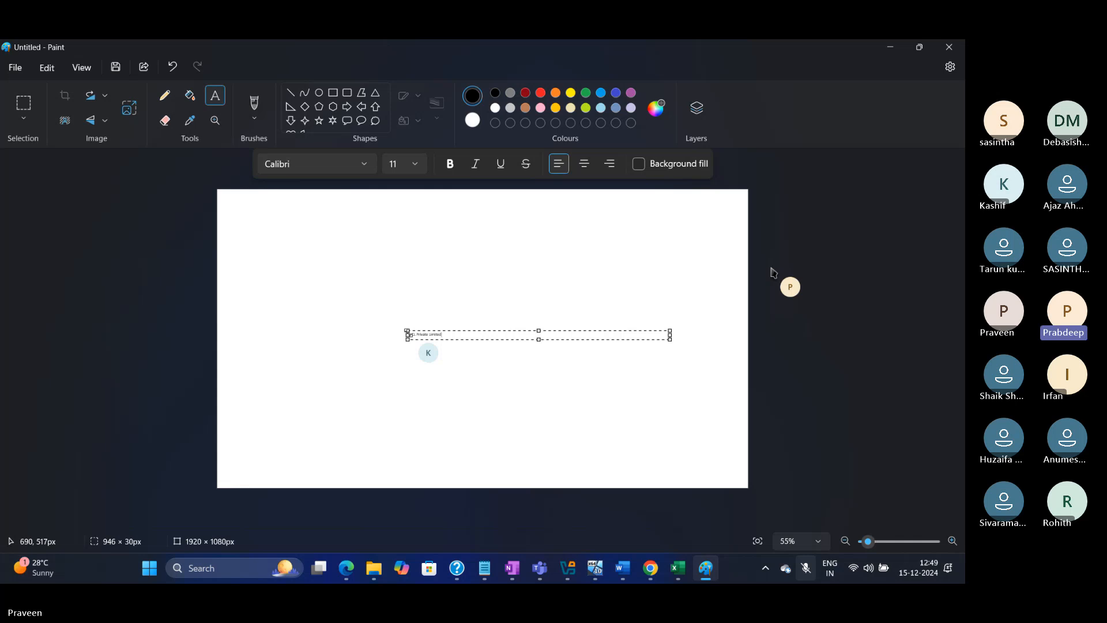
{"action": "left_click_drag", "start_coordinate": [407, 331], "coordinate": [236, 307]}
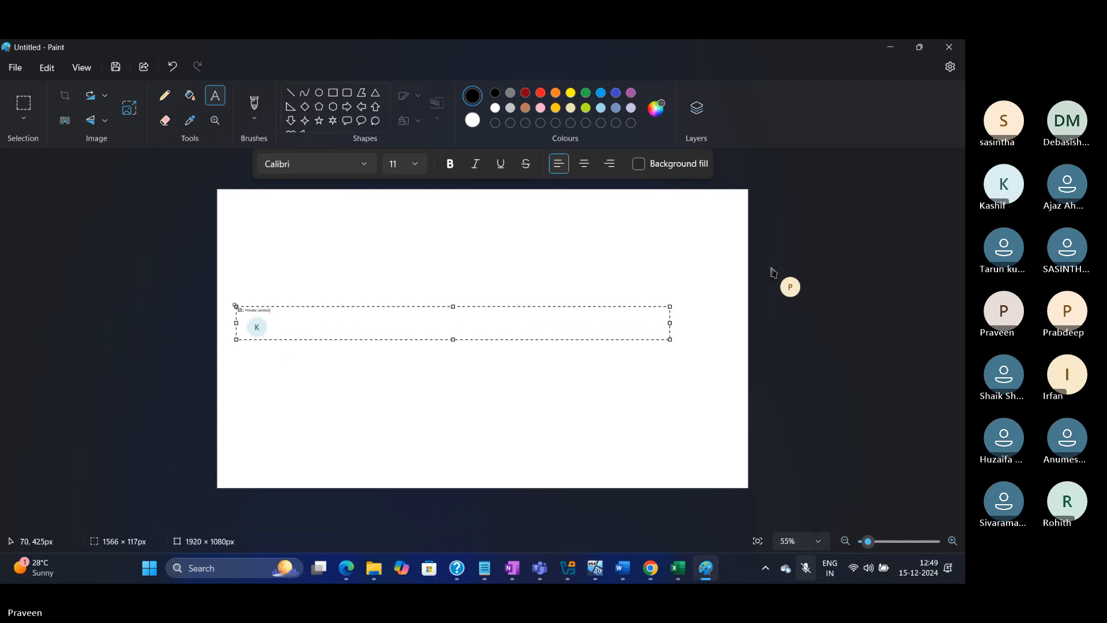
{"action": "left_click_drag", "start_coordinate": [453, 339], "coordinate": [453, 372]}
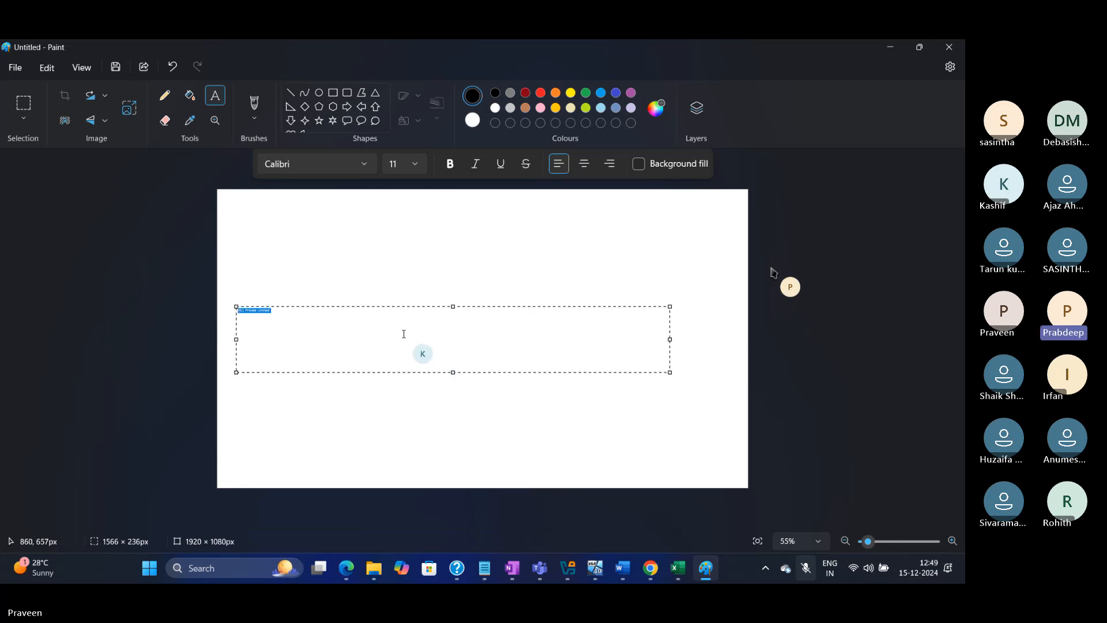
Set the "HCL Private Limited" text to font size 120 and make it bold.
{"action": "left_click", "coordinate": [416, 165]}
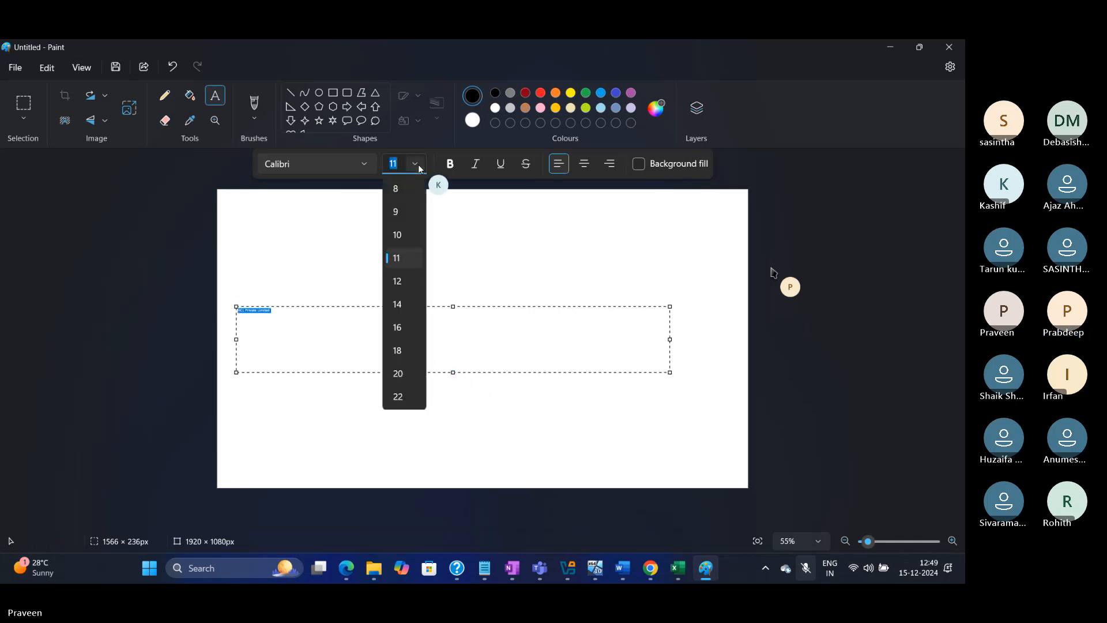
{"action": "scroll", "coordinate": [411, 346], "scroll_direction": "down", "scroll_amount": 3}
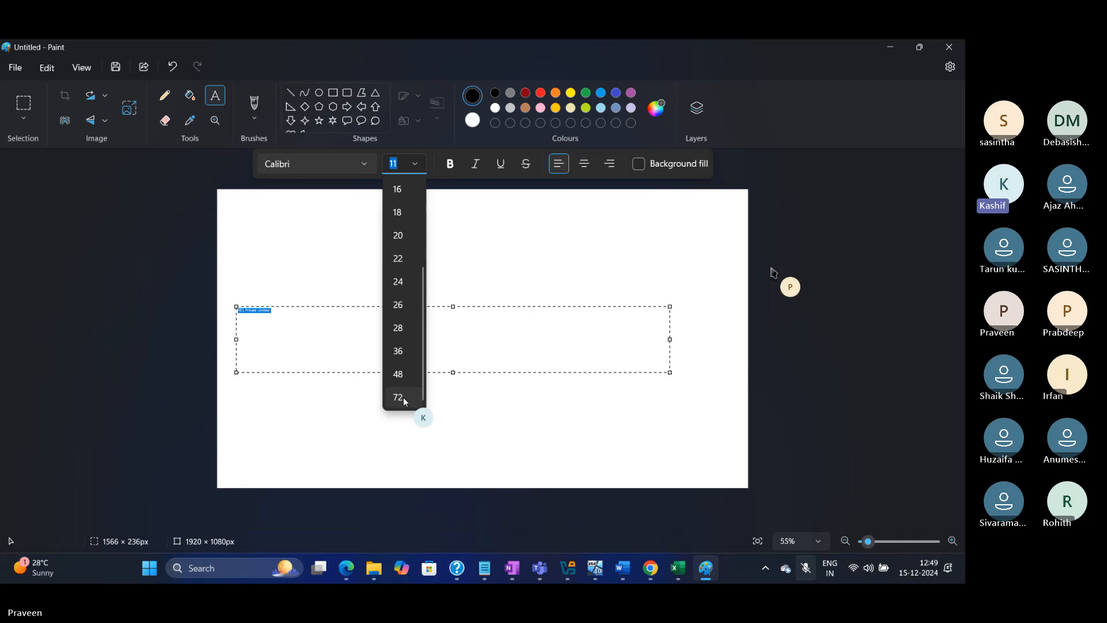
{"action": "left_click", "coordinate": [403, 397]}
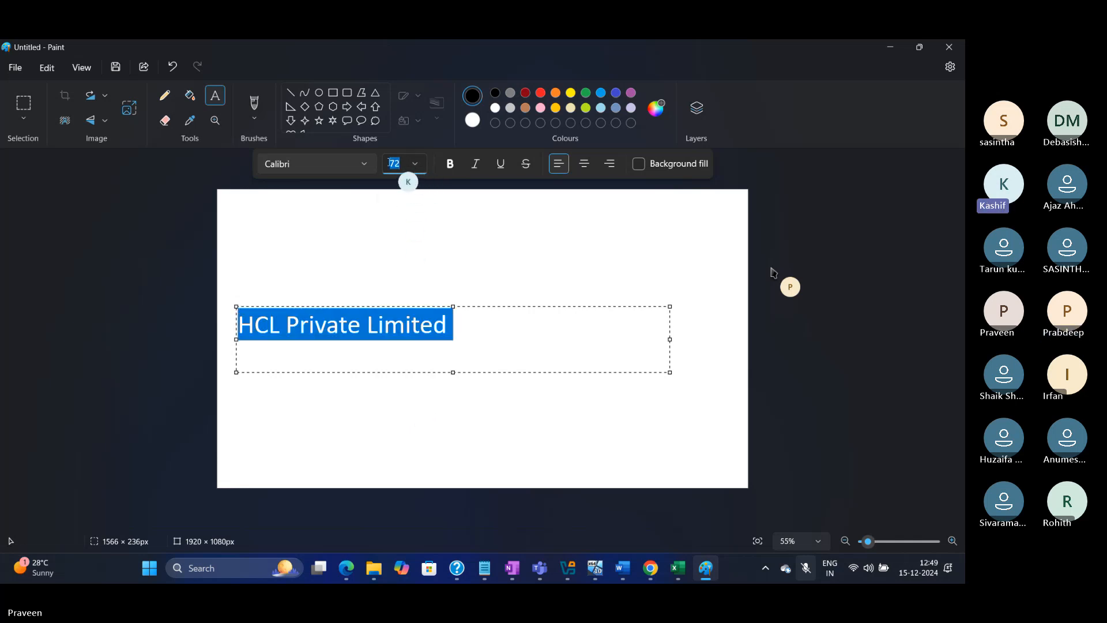
{"action": "type", "text": "120"}
{"action": "key", "text": "Return"}
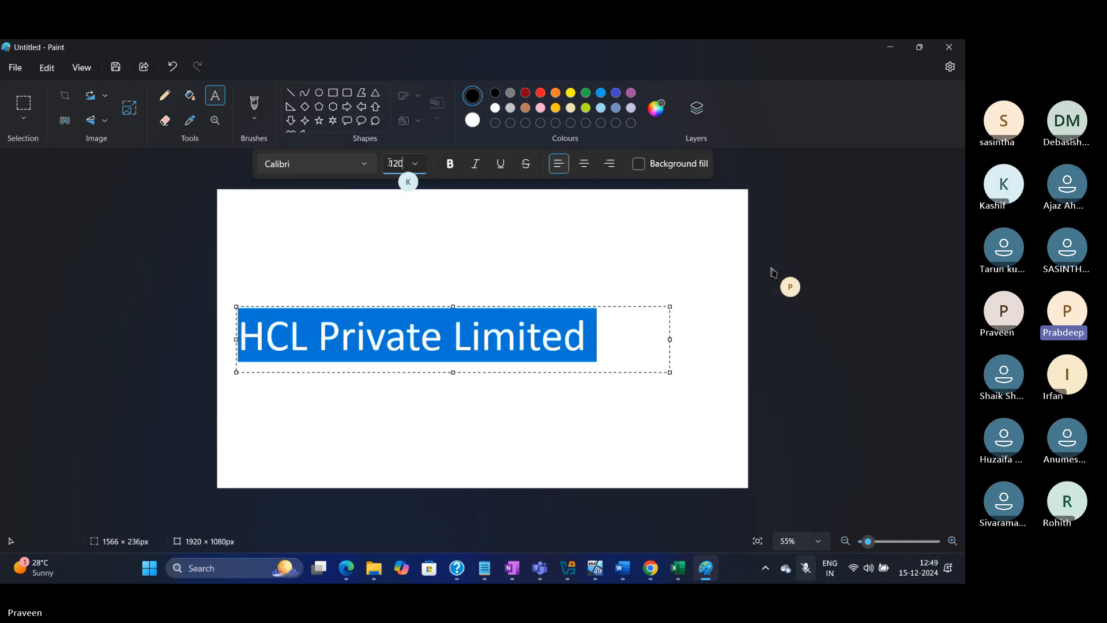
{"action": "left_click", "coordinate": [526, 335]}
{"action": "left_click", "coordinate": [552, 337]}
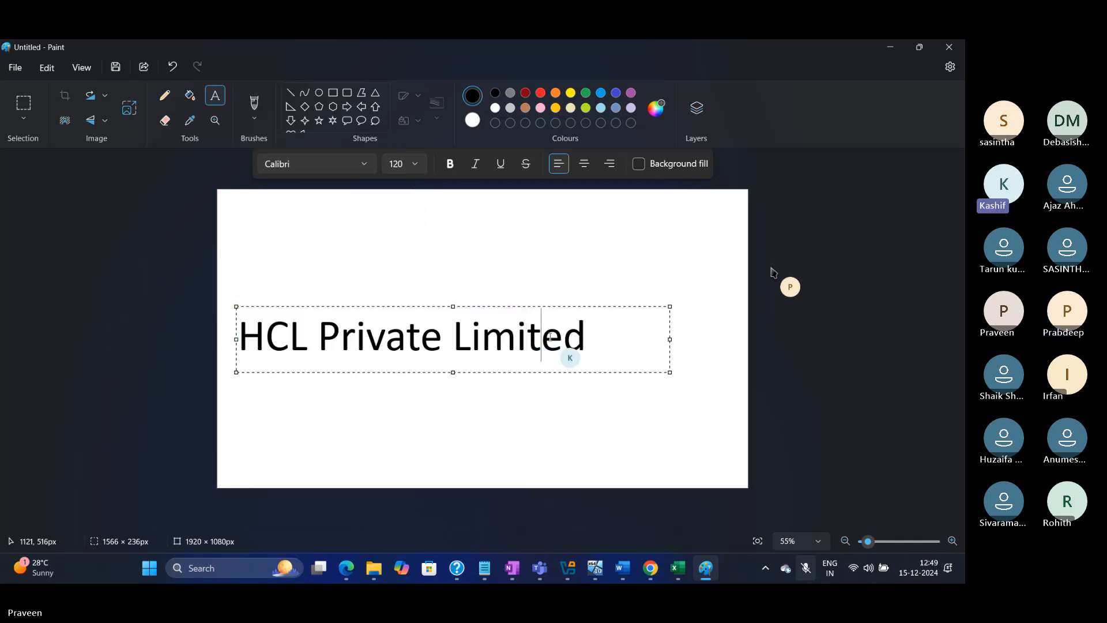
{"action": "key", "text": "ctrl+a"}
{"action": "key", "text": "ctrl+b"}
{"action": "left_click", "coordinate": [551, 338]}
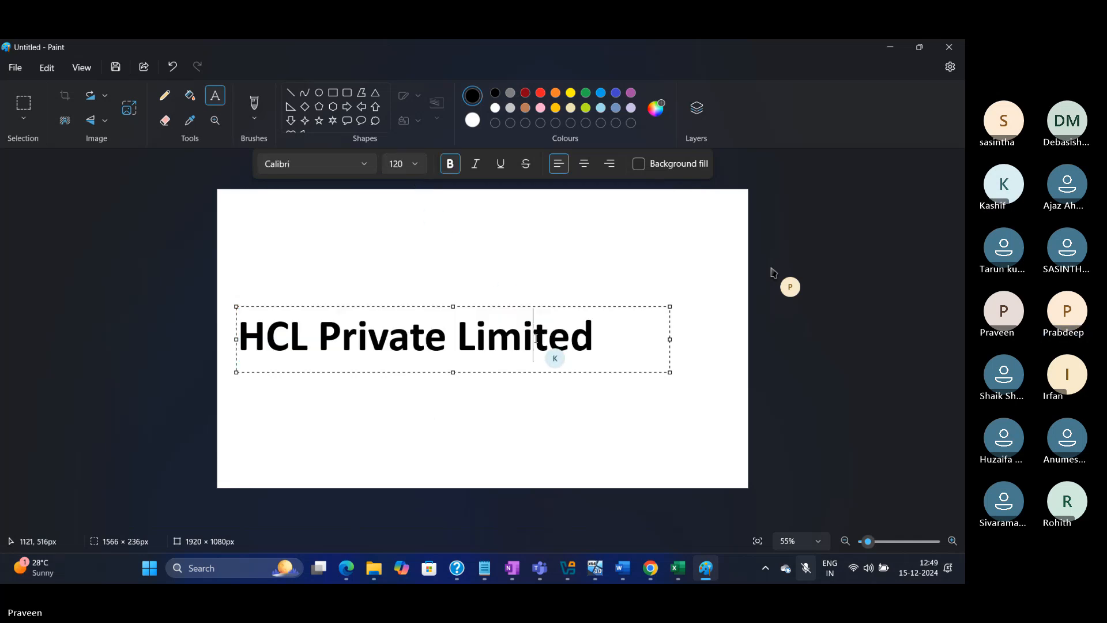
{"action": "left_click", "coordinate": [600, 337]}
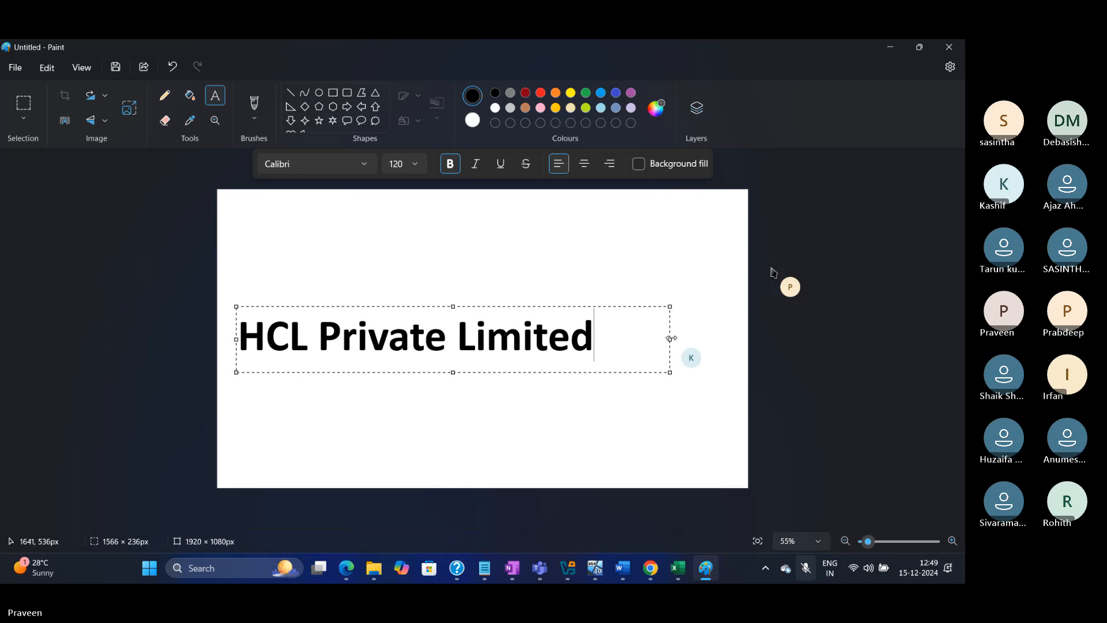
Narrow the text box to about 1340 pixels, place the text, and move the selected lettering to the center of the canvas.
{"action": "left_click_drag", "start_coordinate": [670, 339], "coordinate": [608, 333]}
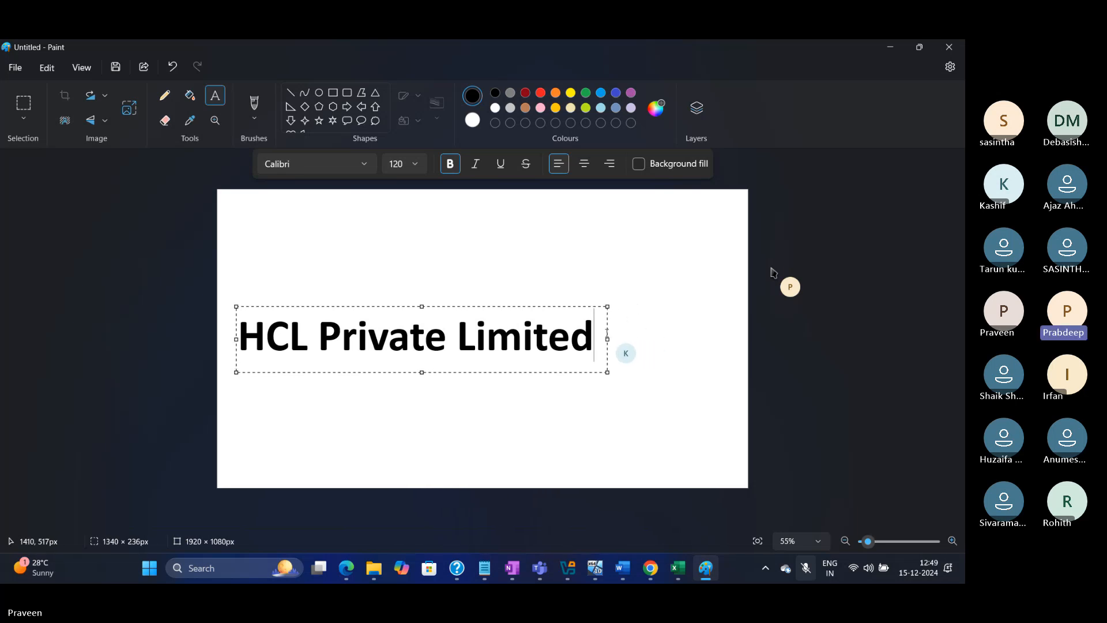
{"action": "left_click", "coordinate": [447, 304]}
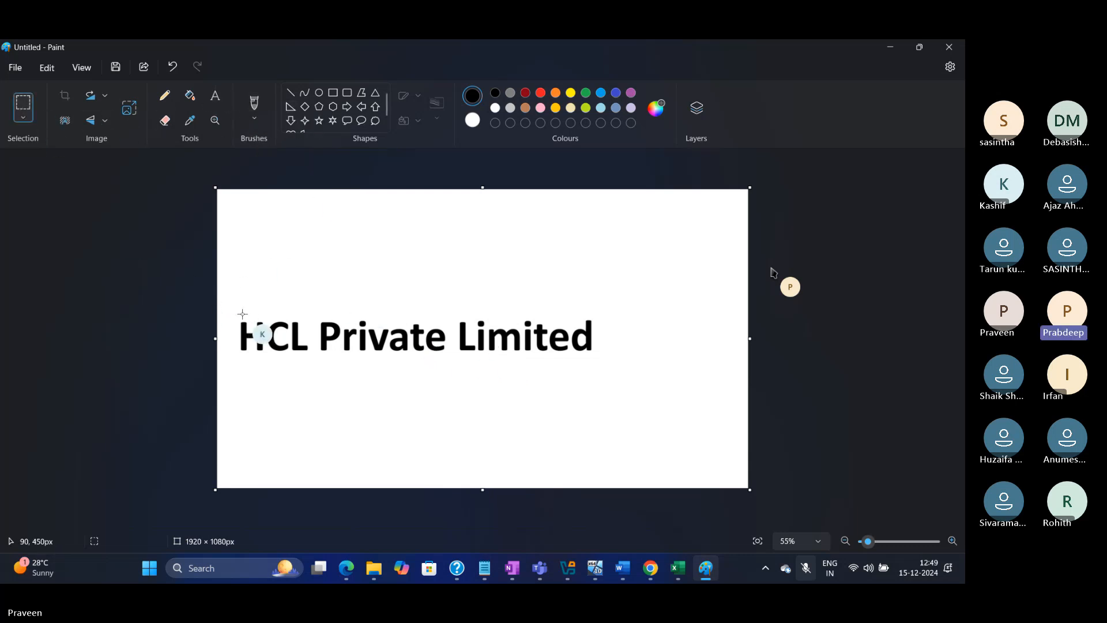
{"action": "left_click_drag", "start_coordinate": [235, 312], "coordinate": [599, 357]}
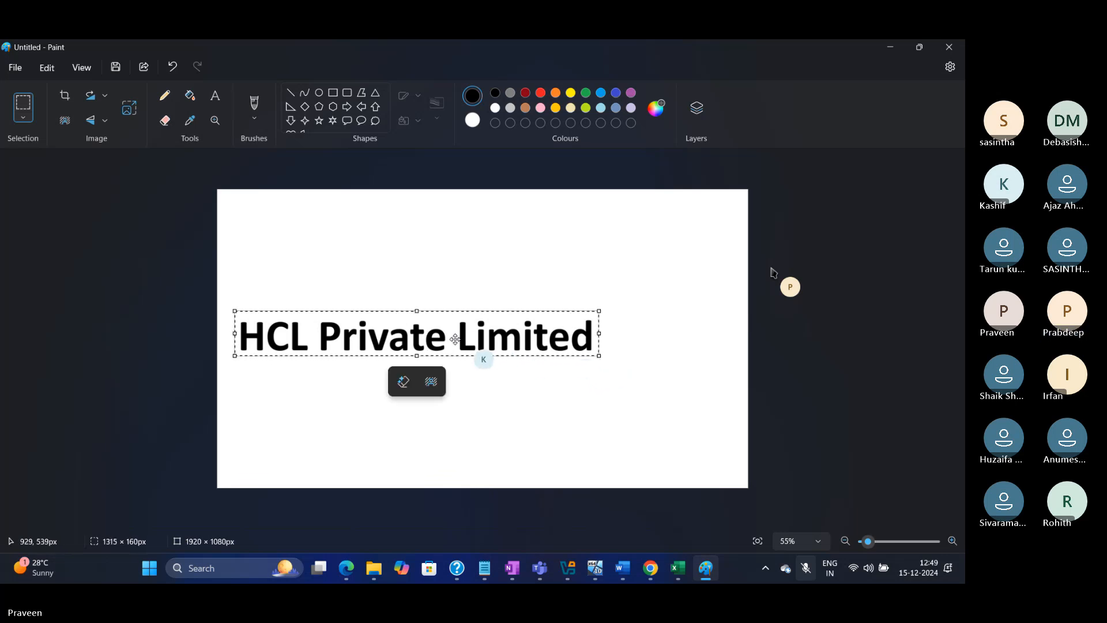
{"action": "left_click_drag", "start_coordinate": [453, 337], "coordinate": [511, 338]}
{"action": "left_click", "coordinate": [563, 280]}
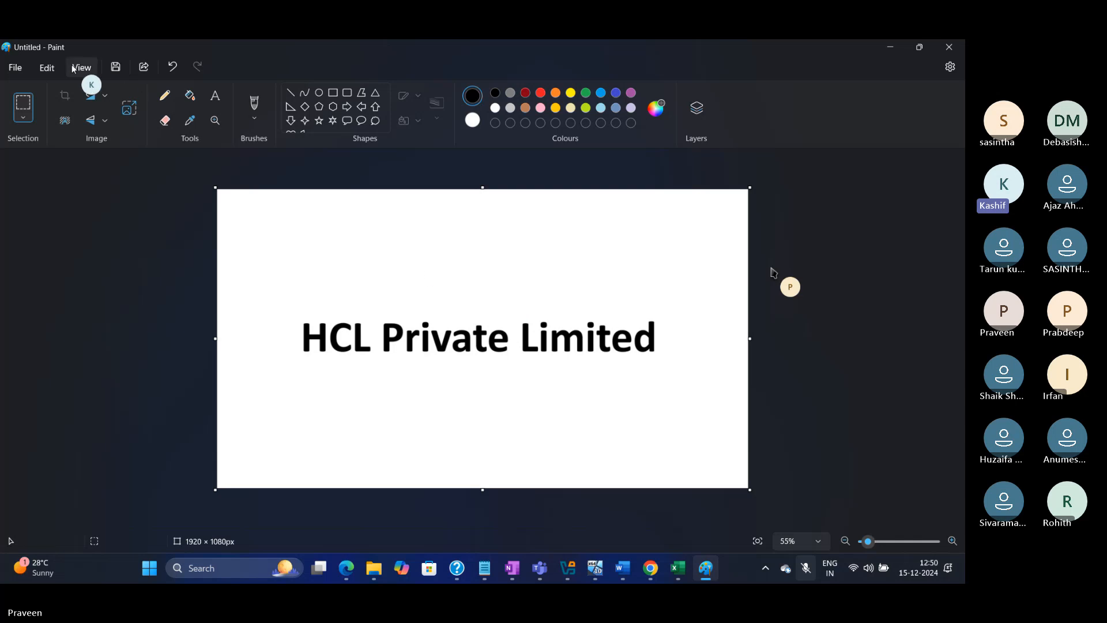
Save the finished background image as a PNG picture named logo2 in the Logo folder.
{"action": "left_click", "coordinate": [16, 68]}
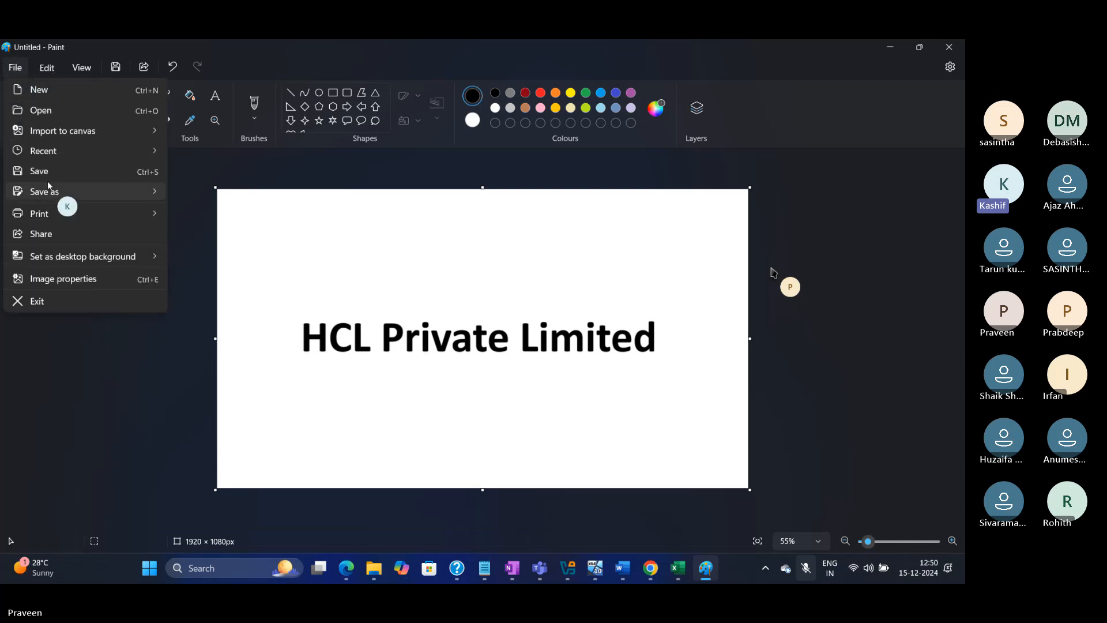
{"action": "mouse_move", "coordinate": [70, 192]}
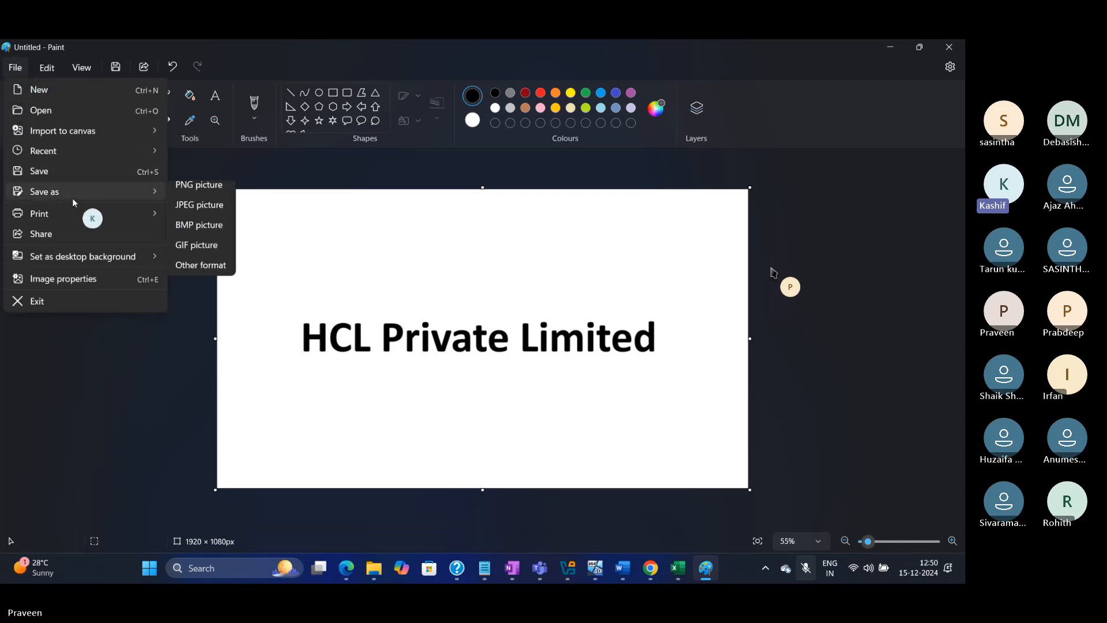
{"action": "left_click", "coordinate": [199, 192]}
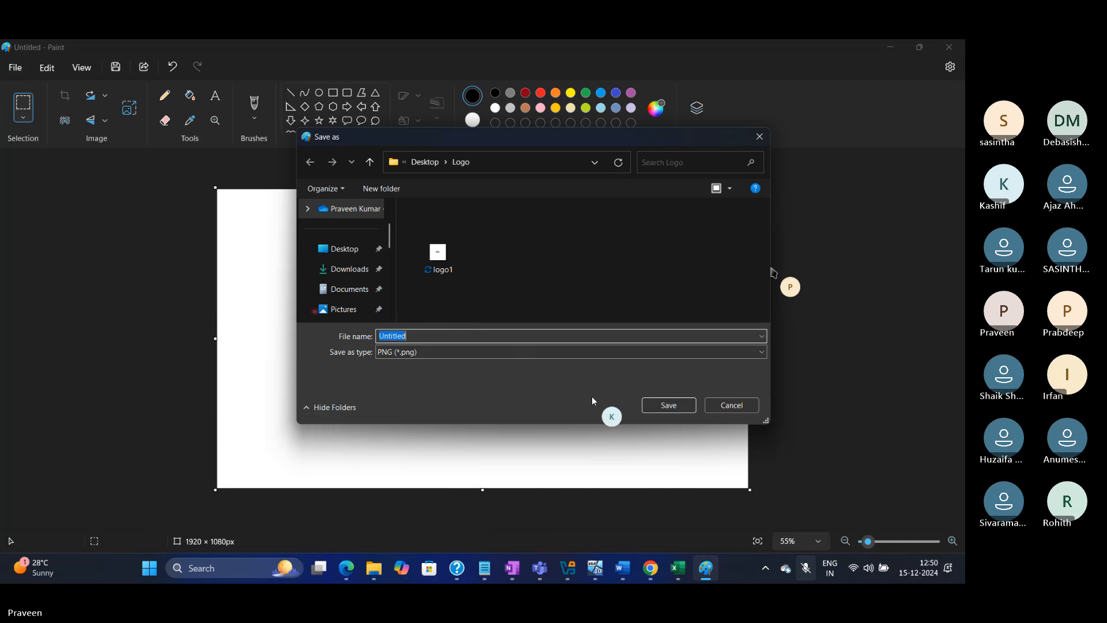
{"action": "type", "text": "logo2"}
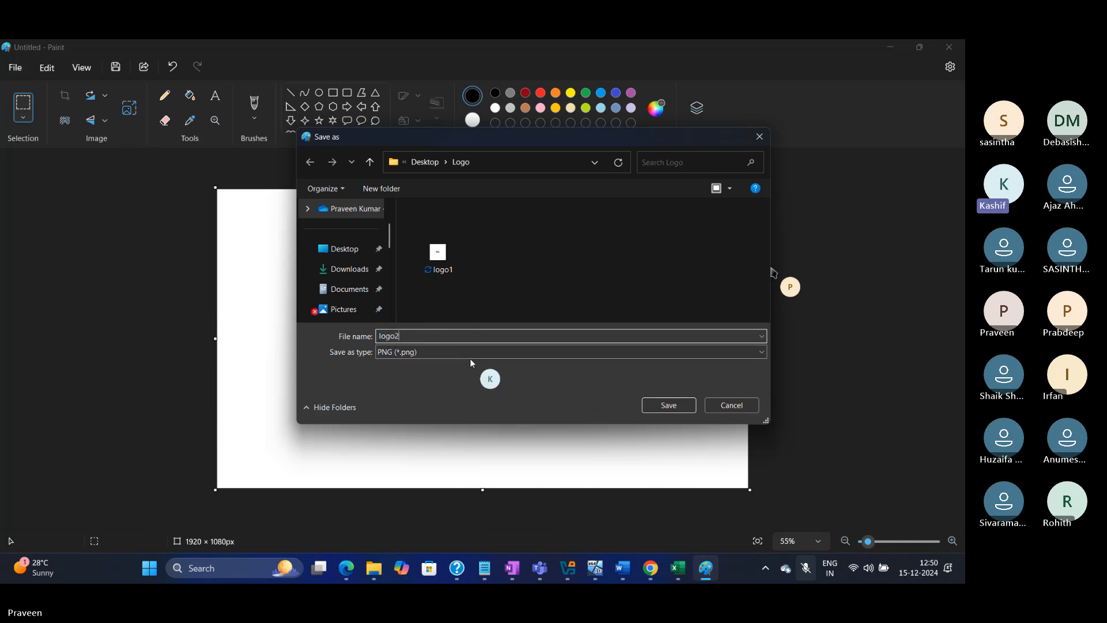
{"action": "key", "text": "Return"}
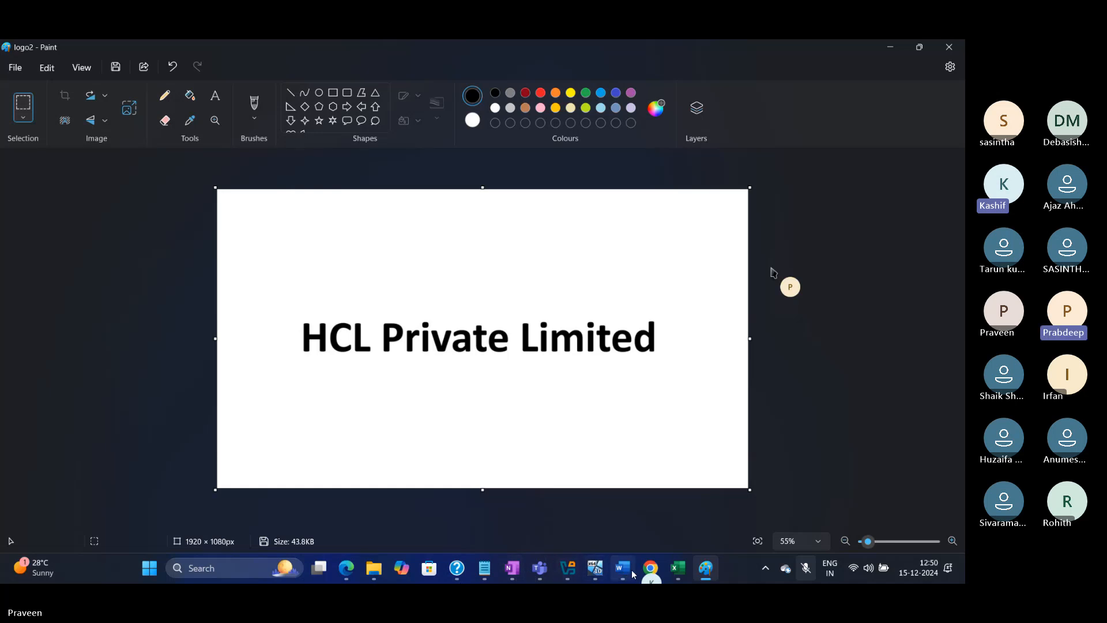
Switch to the Entra admin center in Chrome and upload logo2.png as the sign-in background image.
{"action": "left_click", "coordinate": [649, 571]}
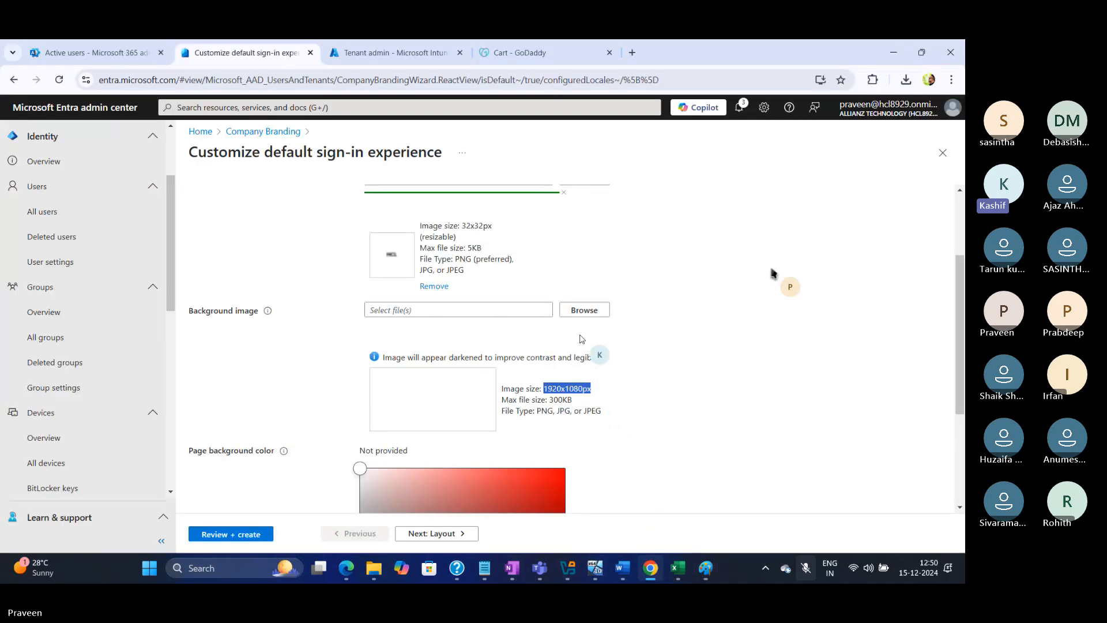
{"action": "left_click", "coordinate": [584, 312]}
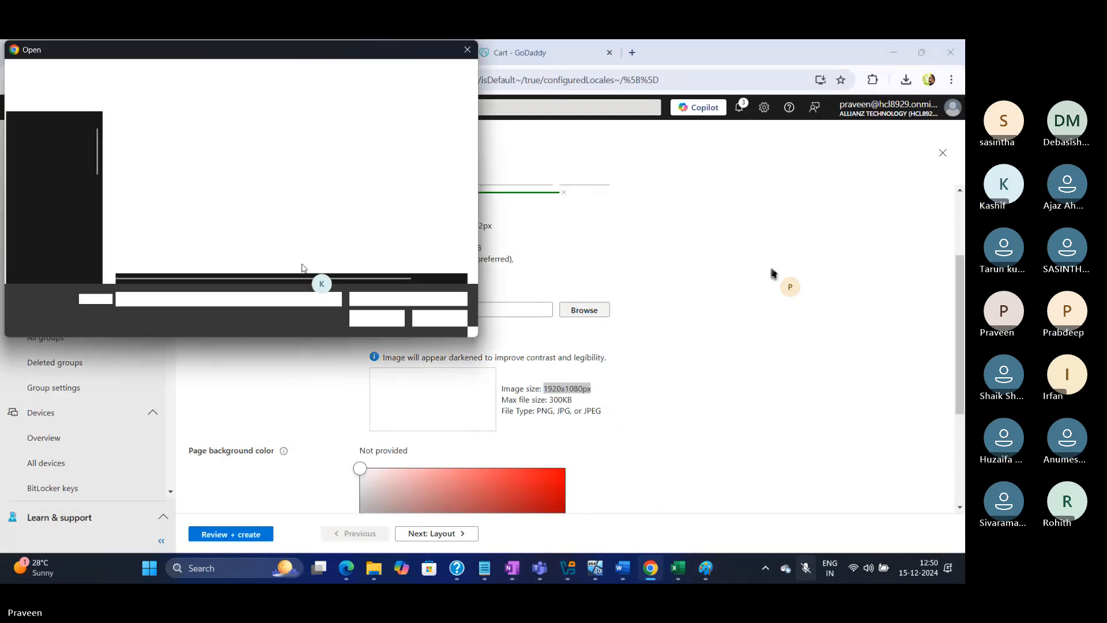
{"action": "double_click", "coordinate": [210, 168]}
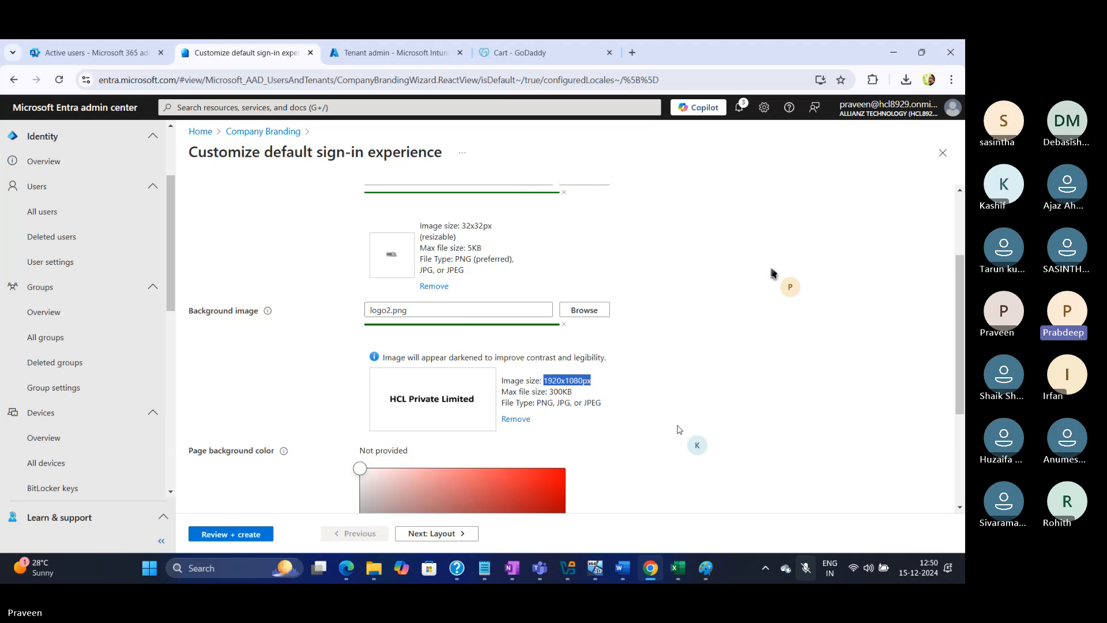
Set the page background color to the bright red #fc0303.
{"action": "scroll", "coordinate": [670, 423], "scroll_direction": "down", "scroll_amount": 1}
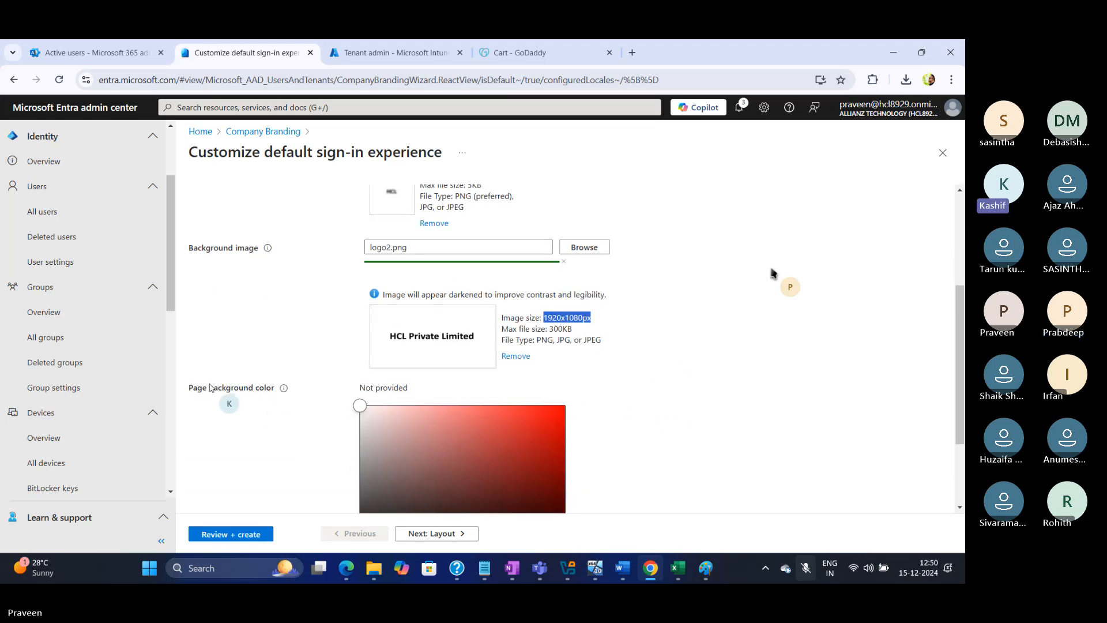
{"action": "scroll", "coordinate": [249, 399], "scroll_direction": "down", "scroll_amount": 2}
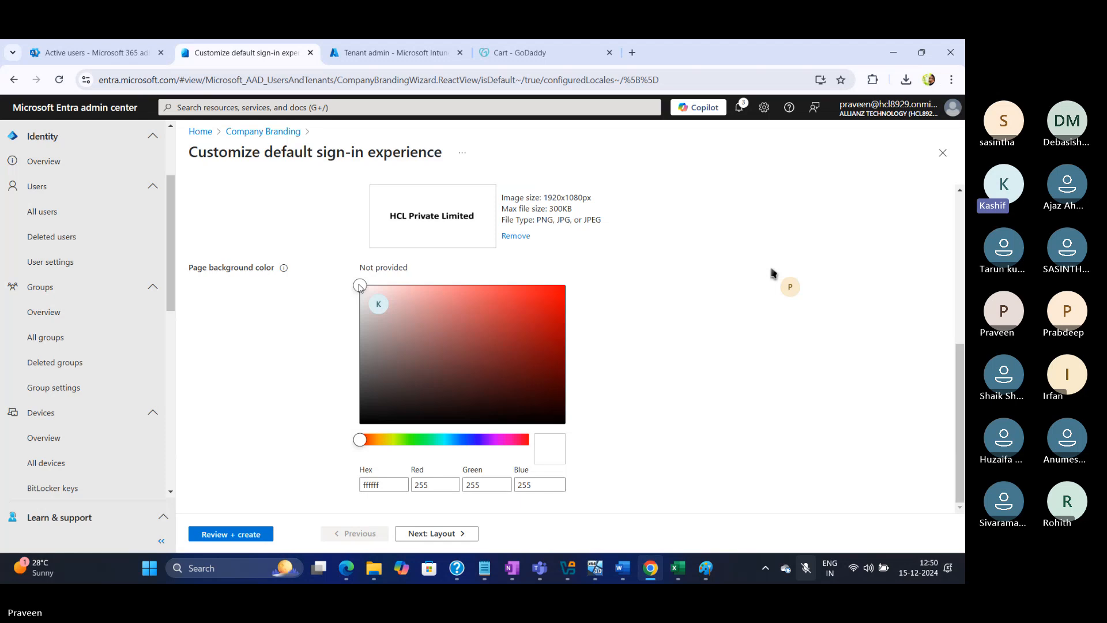
{"action": "left_click_drag", "start_coordinate": [359, 287], "coordinate": [565, 288]}
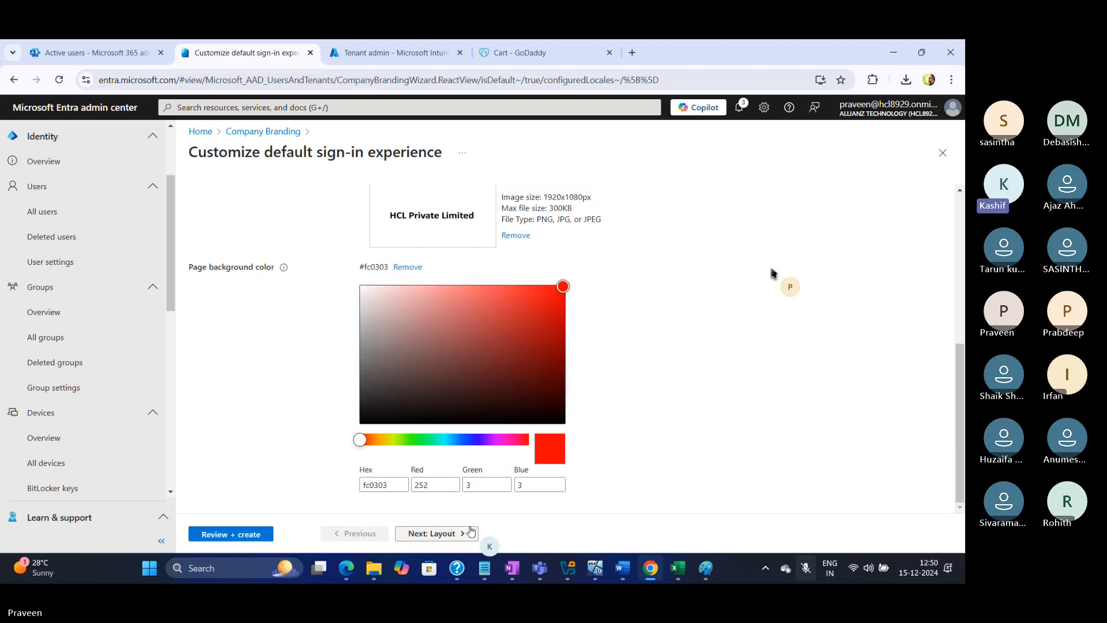
{"action": "scroll", "coordinate": [453, 383], "scroll_direction": "up", "scroll_amount": 5}
{"action": "scroll", "coordinate": [410, 439], "scroll_direction": "down", "scroll_amount": 5}
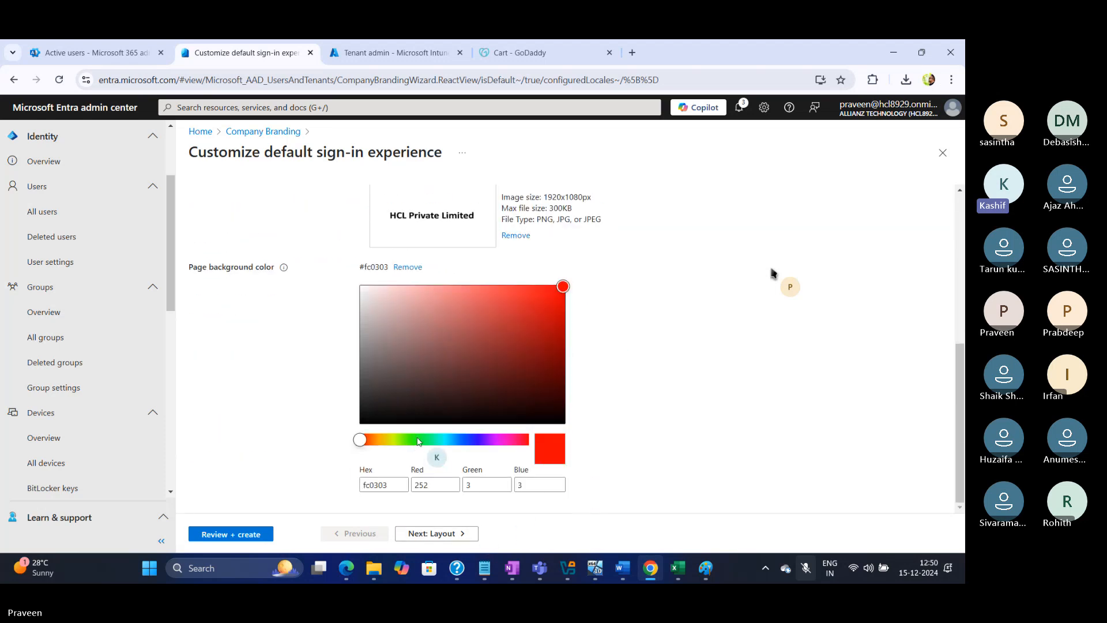
In the sign-in layout settings, choose the Partial-screen background template and show the header.
{"action": "left_click", "coordinate": [465, 540]}
{"action": "scroll", "coordinate": [522, 406], "scroll_direction": "up", "scroll_amount": 3}
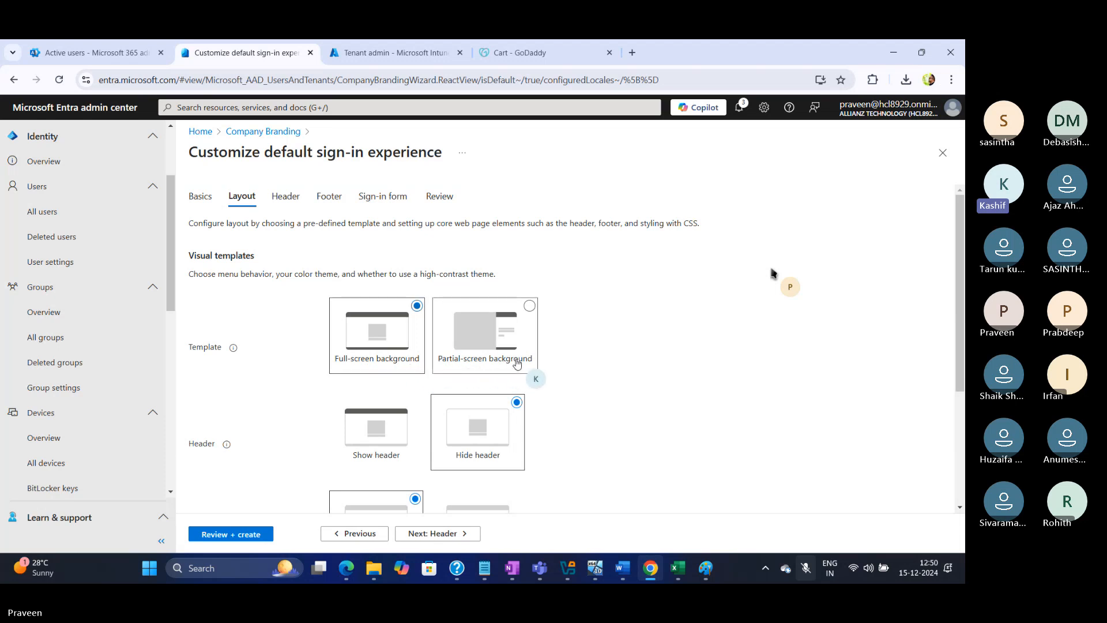
{"action": "left_click", "coordinate": [529, 307]}
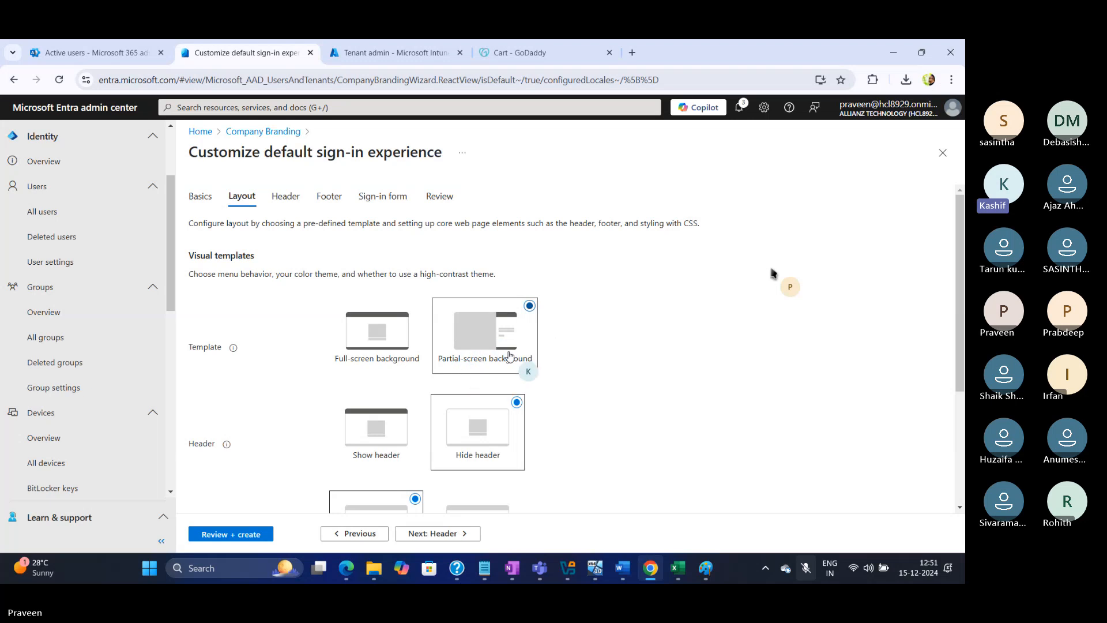
{"action": "scroll", "coordinate": [513, 335], "scroll_direction": "down", "scroll_amount": 1}
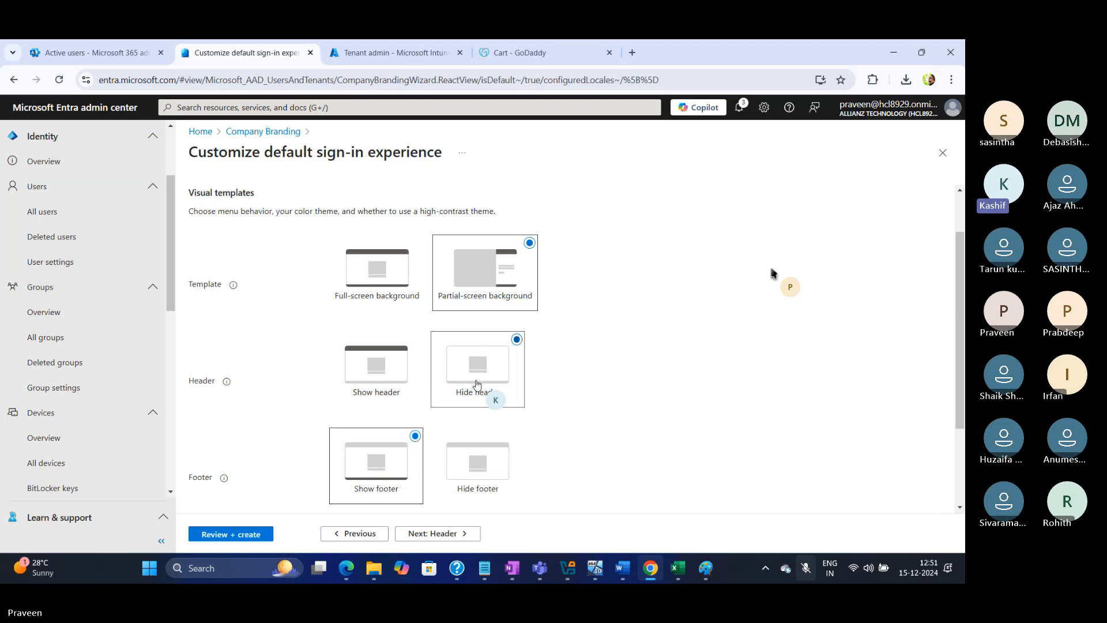
{"action": "left_click", "coordinate": [416, 340]}
{"action": "scroll", "coordinate": [415, 343], "scroll_direction": "down", "scroll_amount": 2}
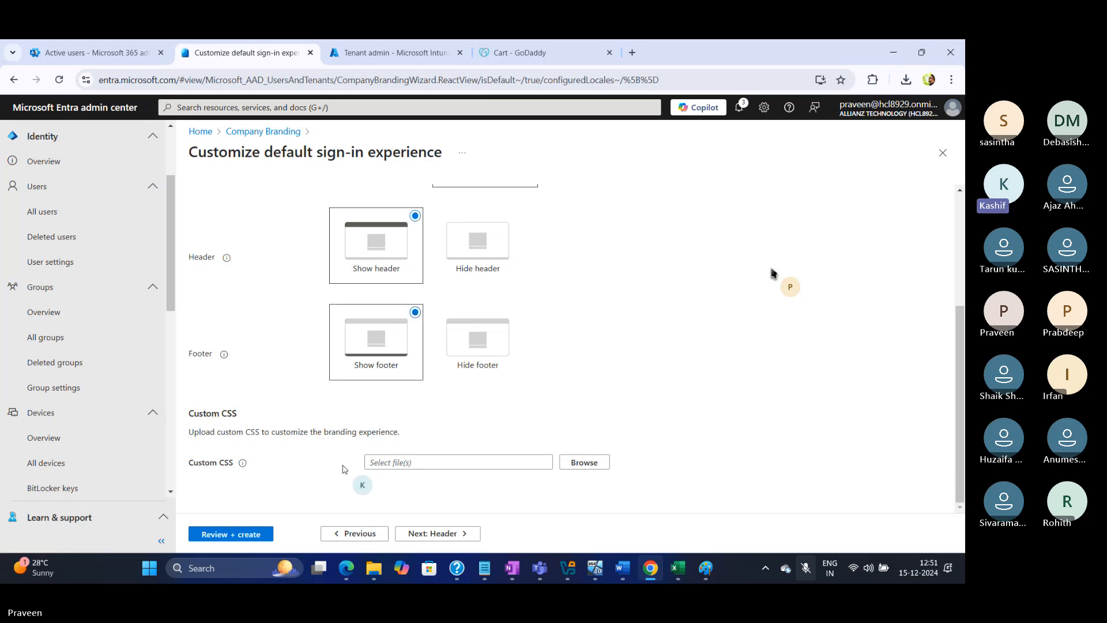
{"action": "scroll", "coordinate": [345, 469], "scroll_direction": "up", "scroll_amount": 3}
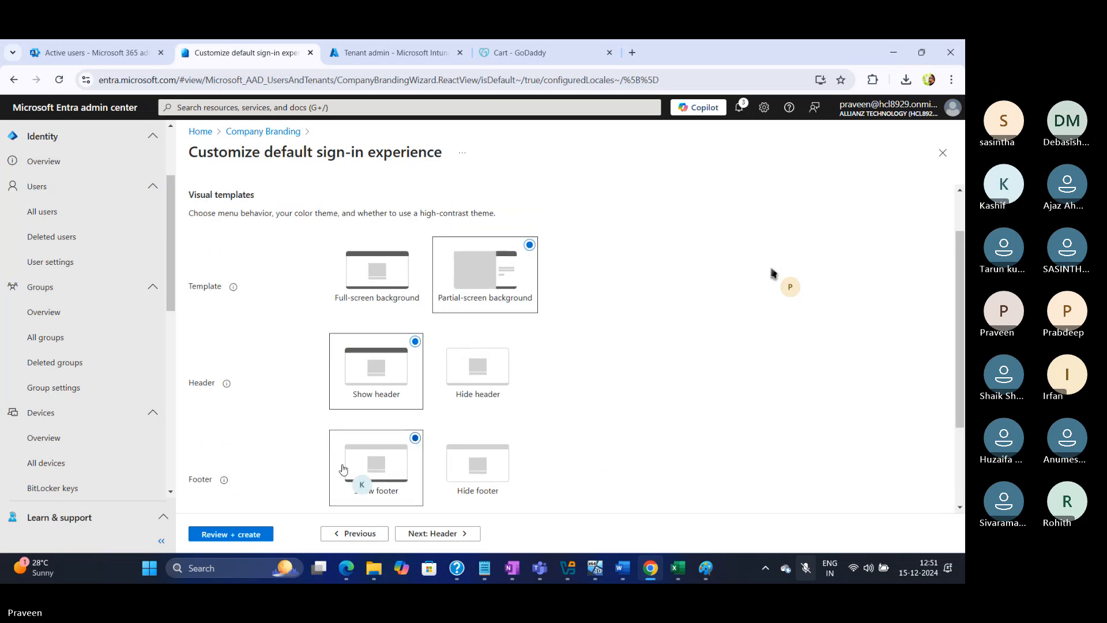
Look up the required image size for the header logo and start a new blank image in Paint.
{"action": "left_click", "coordinate": [462, 533]}
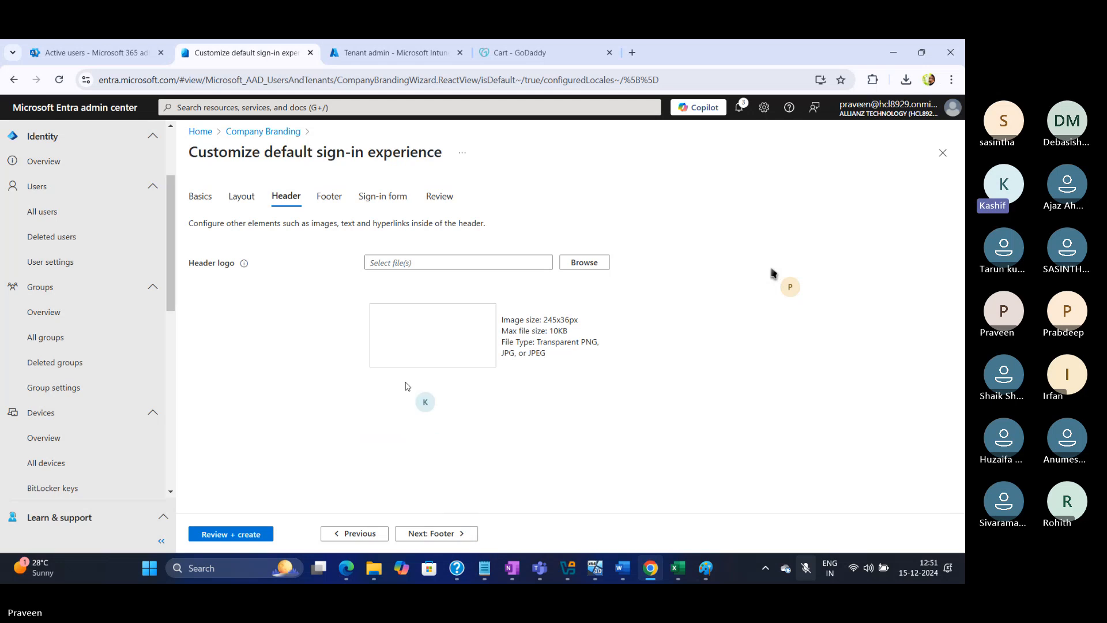
{"action": "left_click_drag", "start_coordinate": [579, 320], "coordinate": [546, 321]}
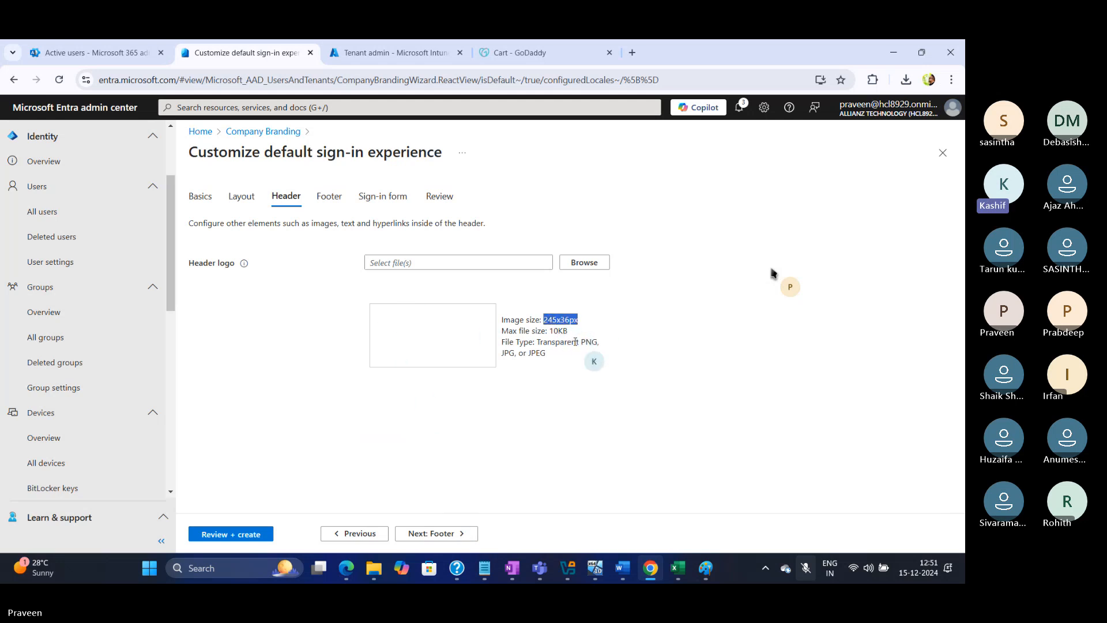
{"action": "left_click", "coordinate": [710, 575]}
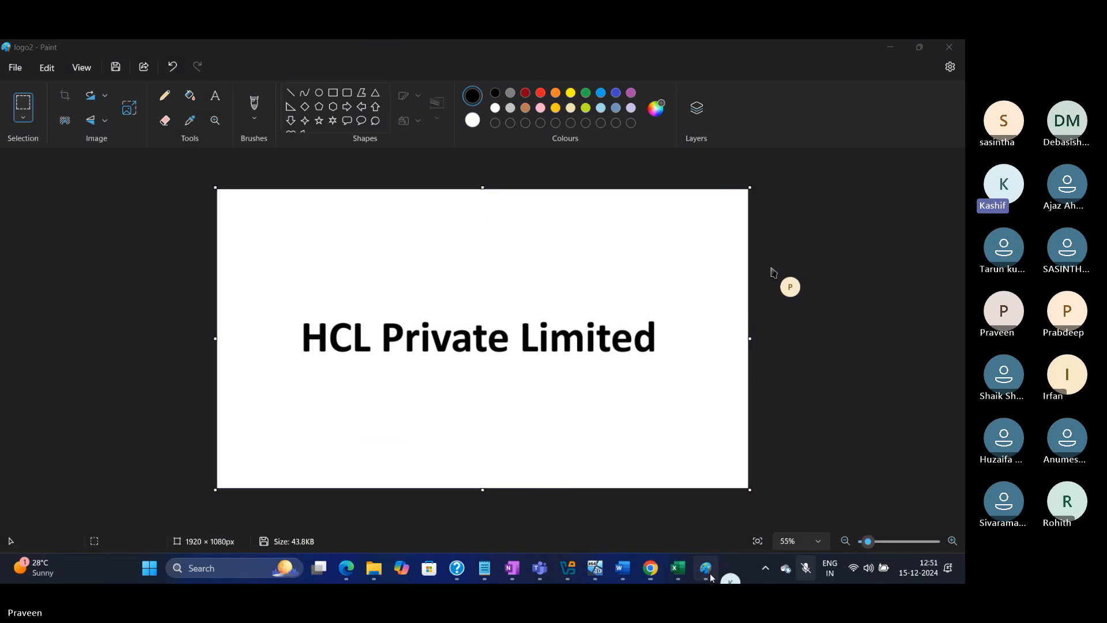
{"action": "left_click", "coordinate": [8, 70]}
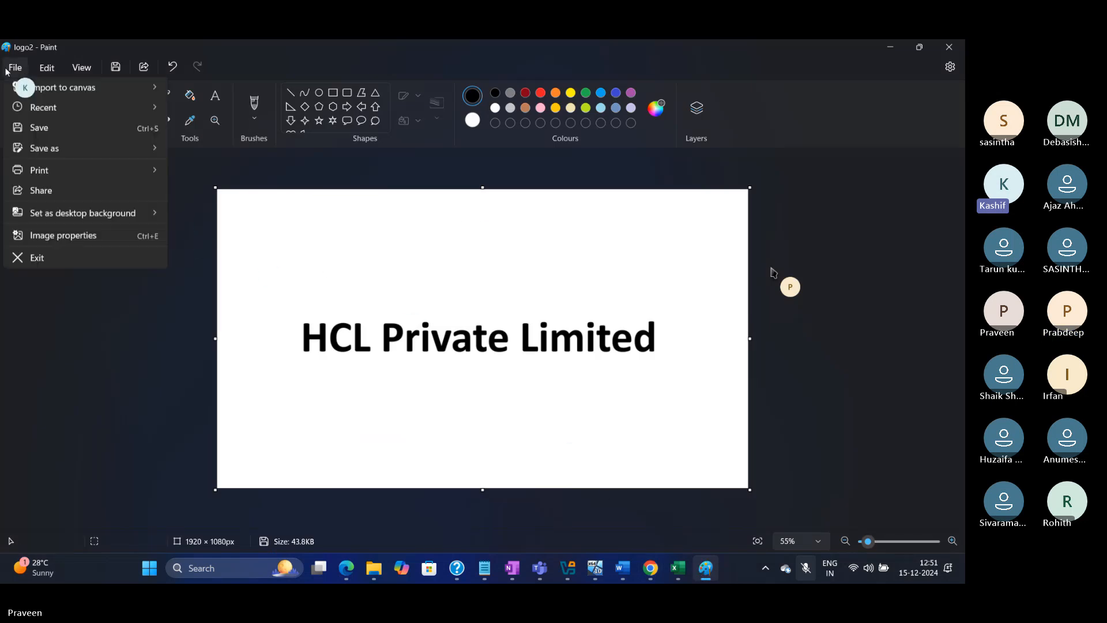
{"action": "left_click", "coordinate": [37, 90]}
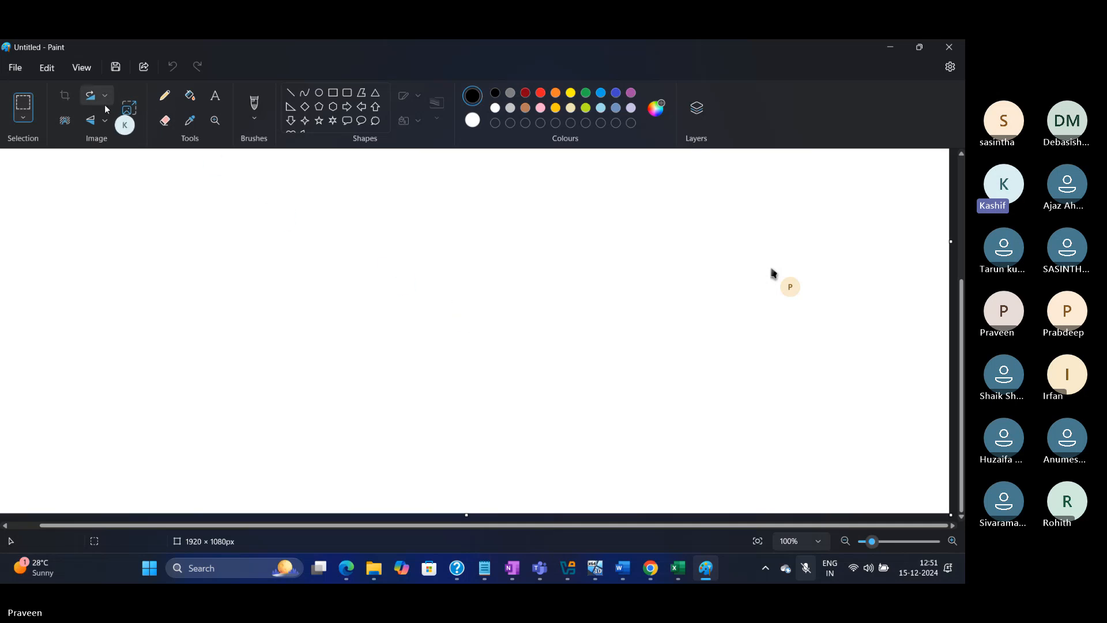
Resize the blank canvas to 245 × 36 pixels without keeping the aspect ratio.
{"action": "left_click", "coordinate": [131, 109]}
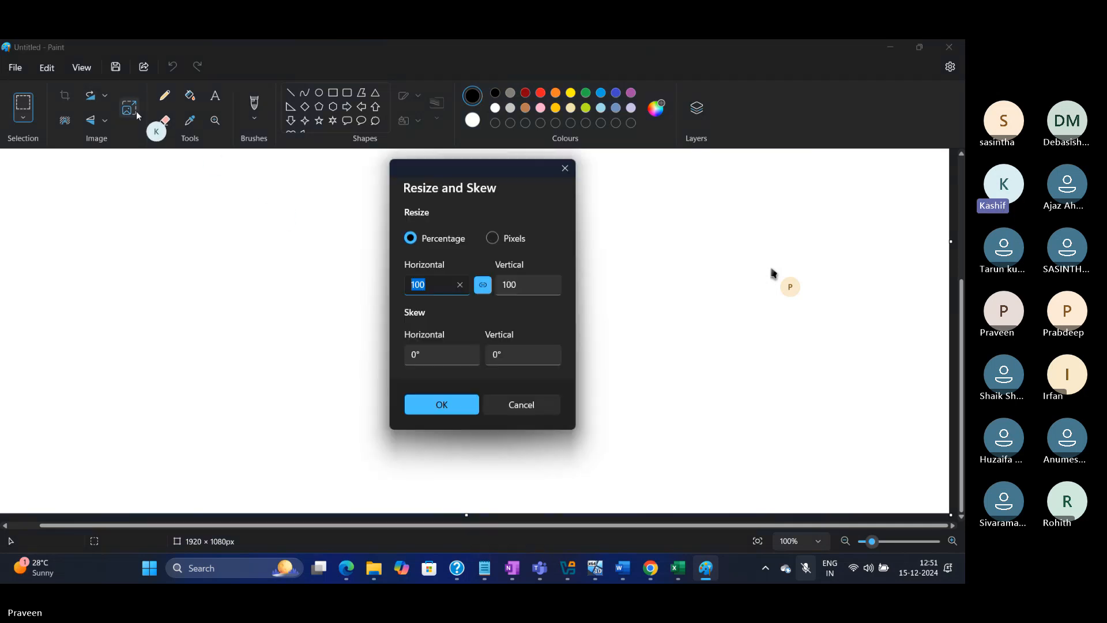
{"action": "left_click", "coordinate": [491, 239]}
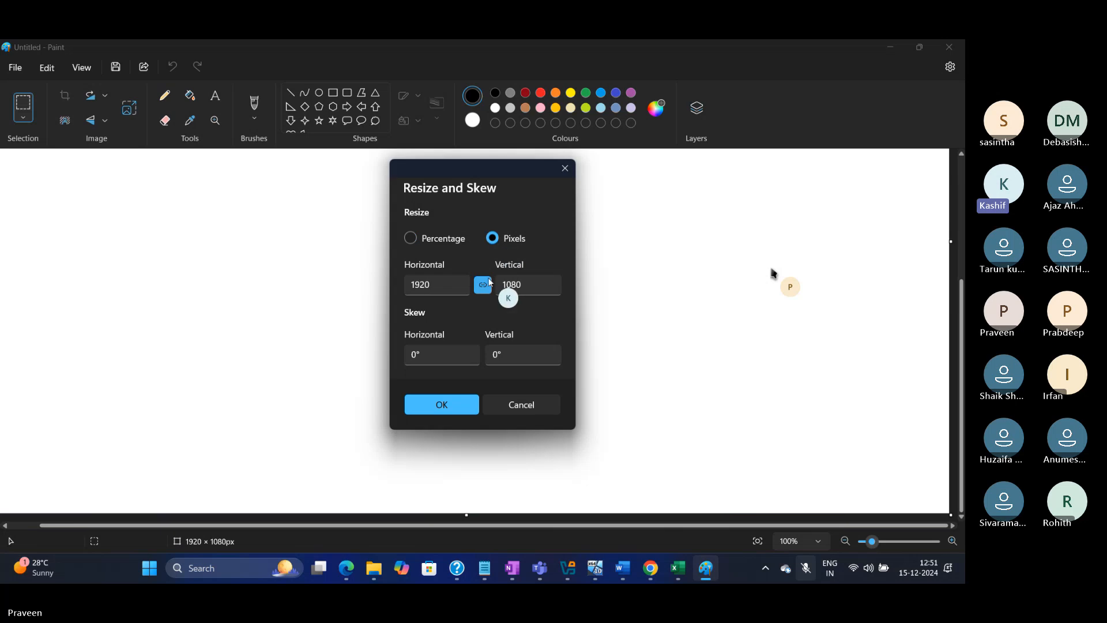
{"action": "left_click", "coordinate": [409, 284]}
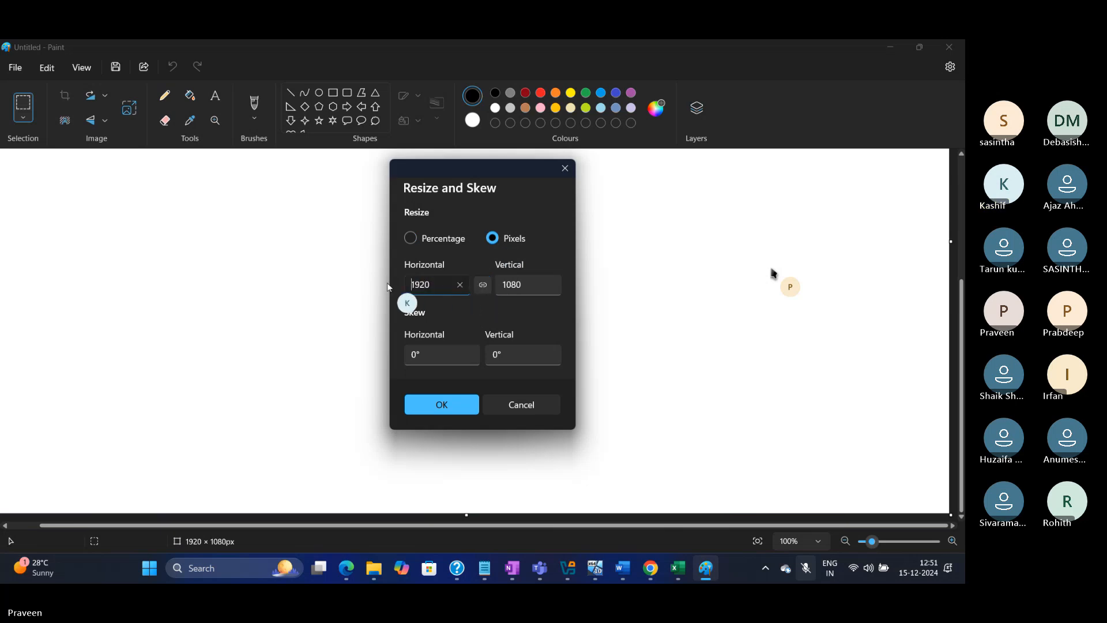
{"action": "key", "text": "Delete"}
{"action": "key", "text": "Delete"}
{"action": "key", "text": "Delete"}
{"action": "key", "text": "Delete"}
{"action": "type", "text": "245"}
{"action": "key", "text": "Tab"}
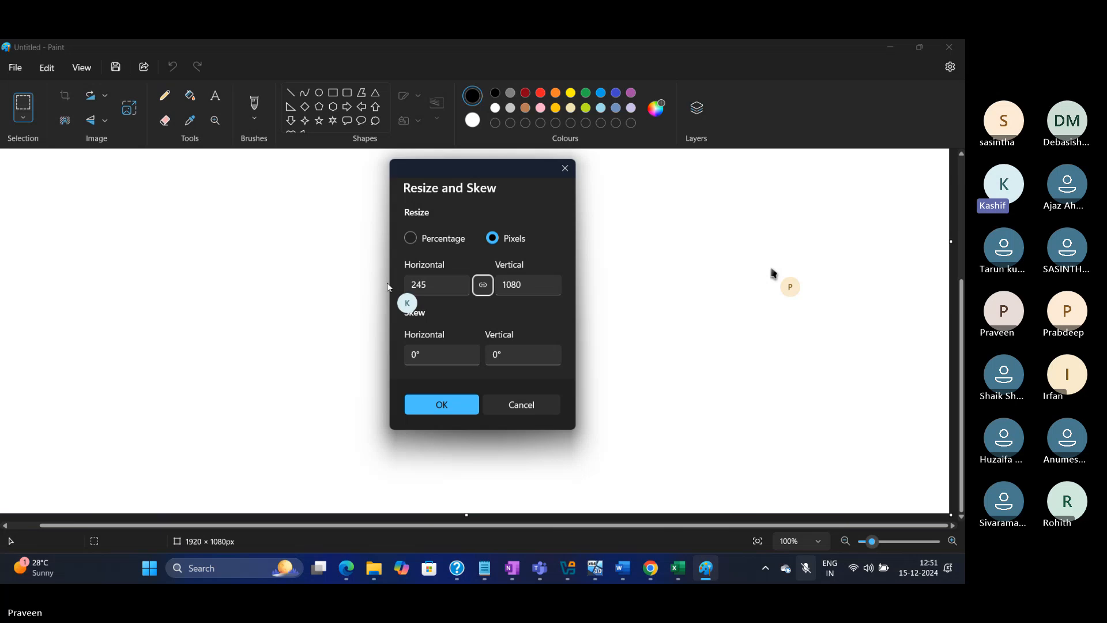
{"action": "key", "text": "Tab"}
{"action": "type", "text": "3"}
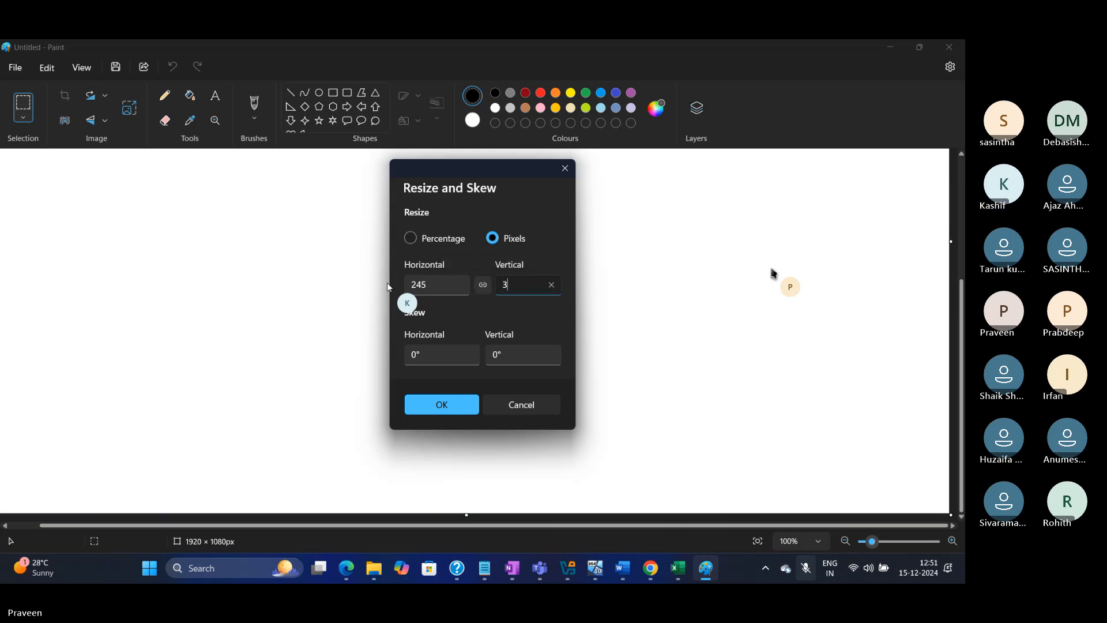
{"action": "type", "text": "6"}
{"action": "left_click", "coordinate": [446, 406]}
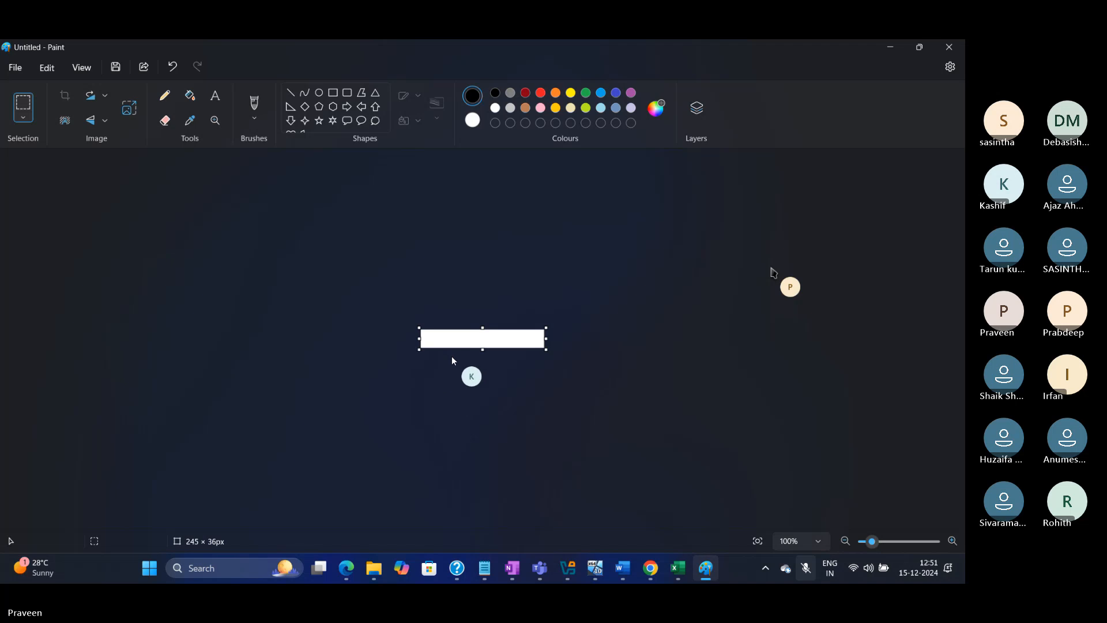
Start a text box near the left end of the small canvas and set its font size to 14.
{"action": "left_click", "coordinate": [216, 95]}
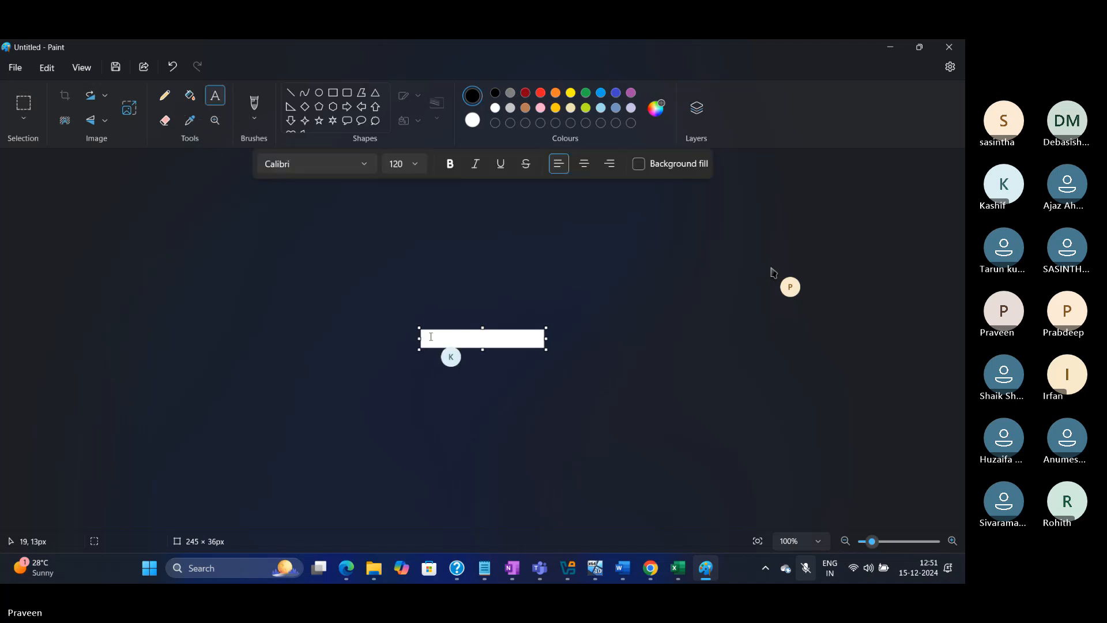
{"action": "left_click", "coordinate": [433, 337]}
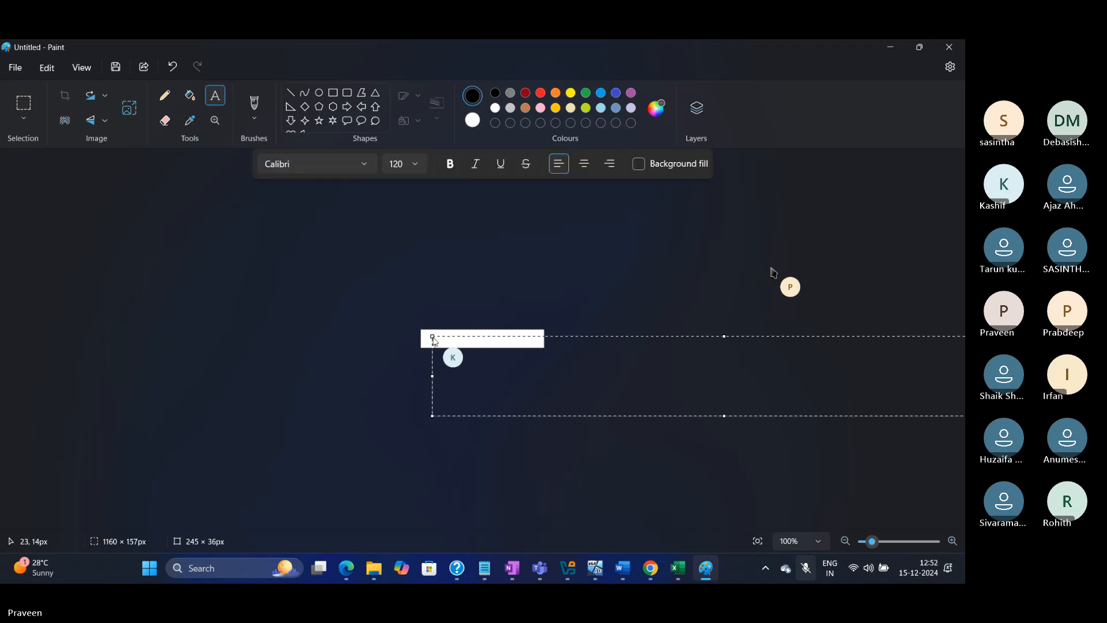
{"action": "left_click", "coordinate": [416, 164]}
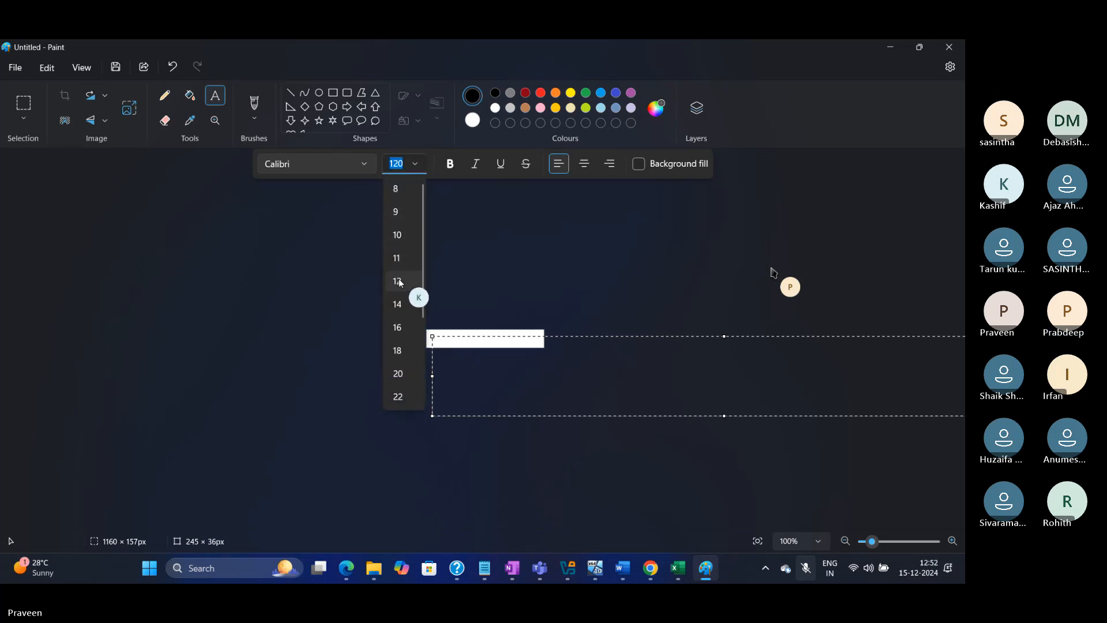
{"action": "left_click", "coordinate": [397, 304]}
{"action": "left_click", "coordinate": [452, 342]}
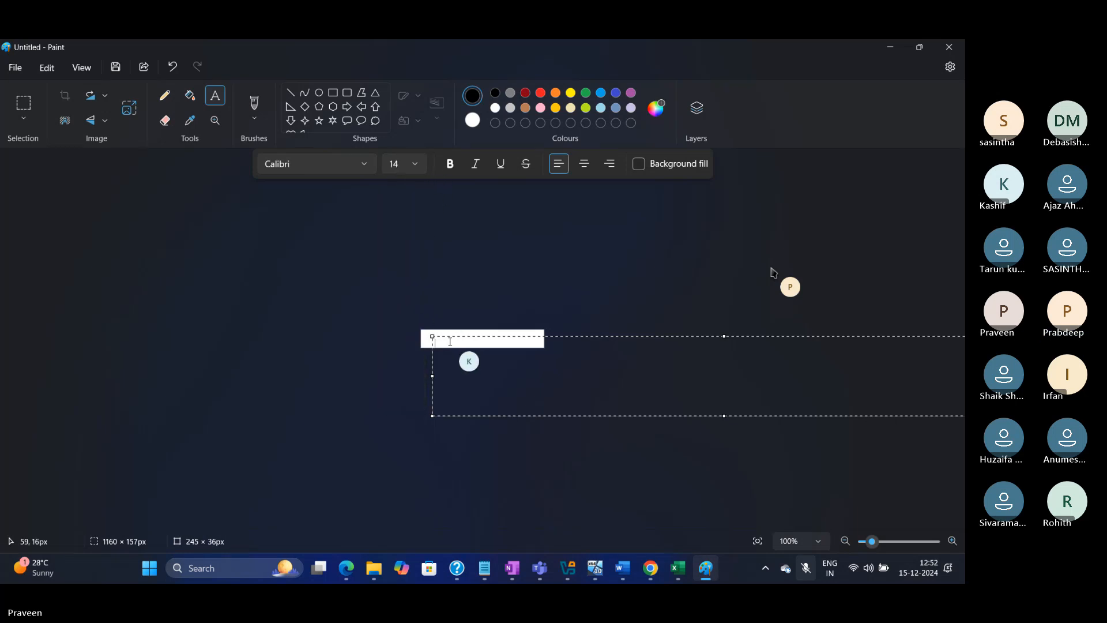
Enter the text HCL PRIVATE LIMITED in the text box on the small canvas.
{"action": "type", "text": "hcl"}
{"action": "type", "text": "HCL"}
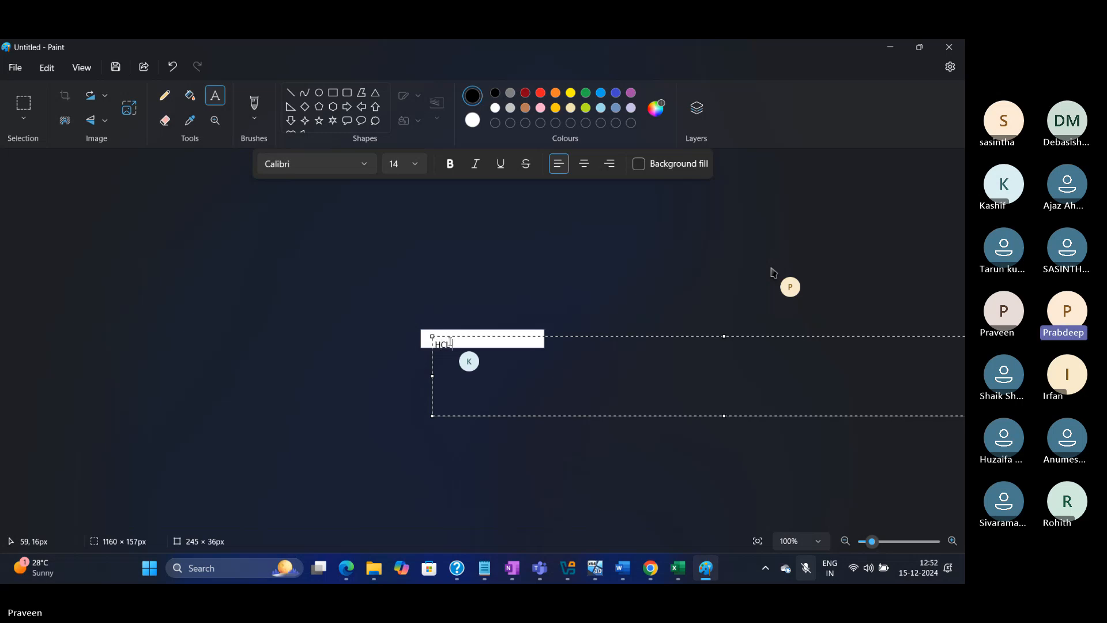
{"action": "type", "text": " PRIVA"}
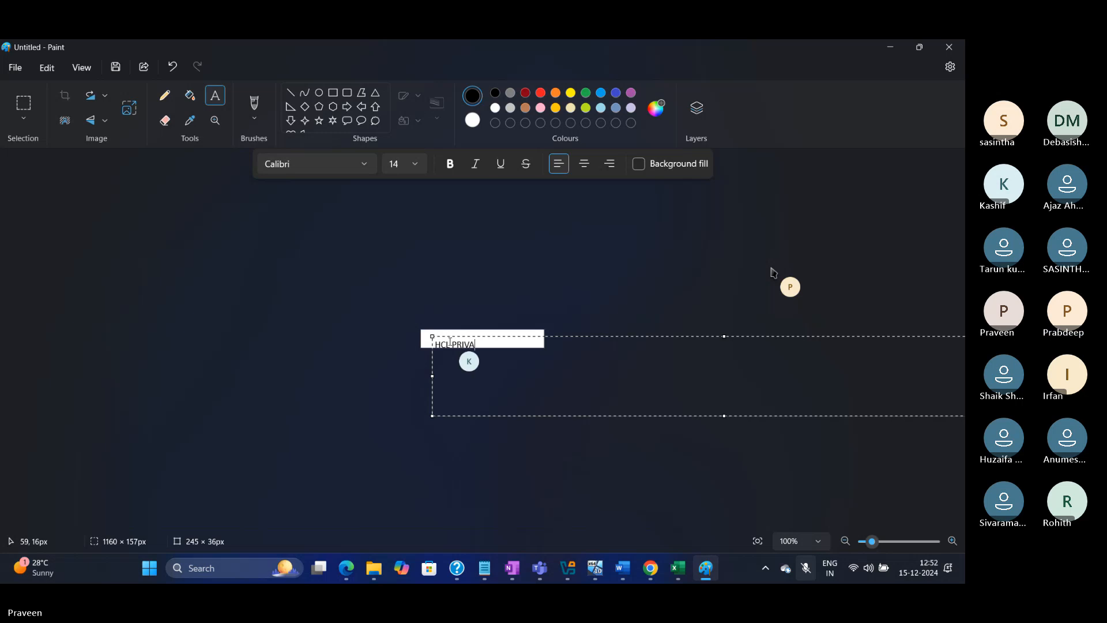
{"action": "type", "text": "TE M"}
{"action": "key", "text": "BackSpace"}
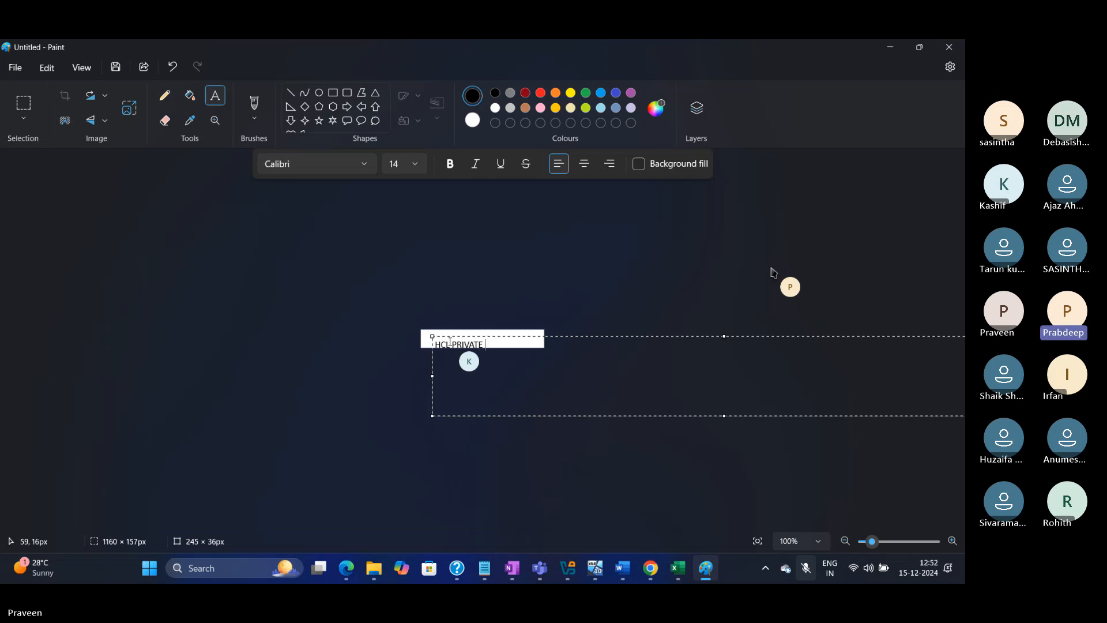
{"action": "type", "text": "LIMITED"}
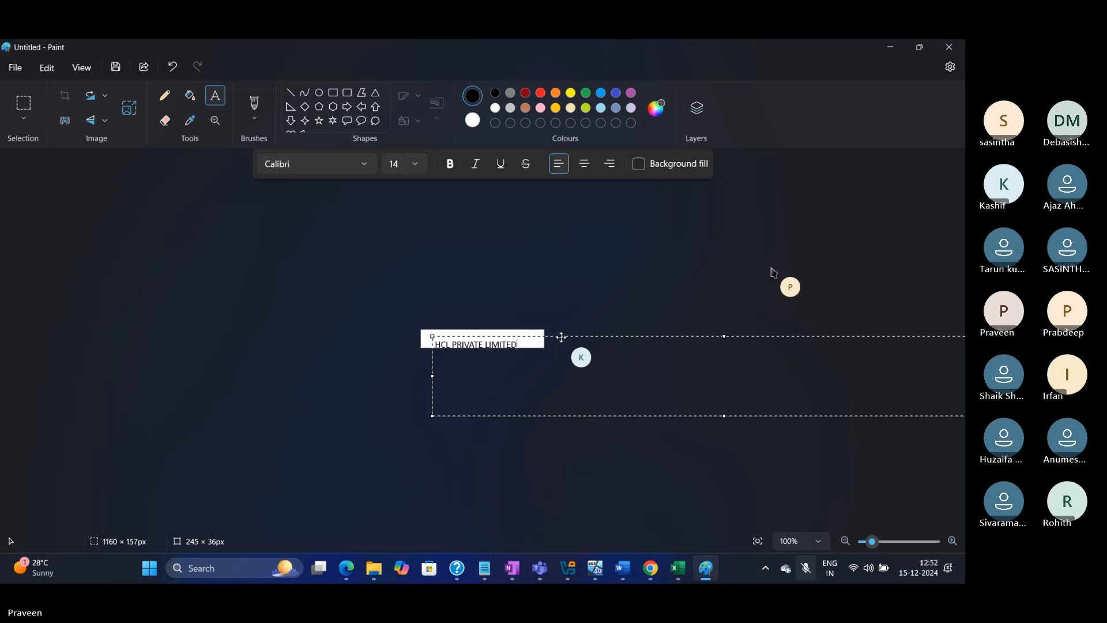
Move the text box up so the wording fits within the canvas height, and make the text bold.
{"action": "left_click_drag", "start_coordinate": [561, 337], "coordinate": [561, 332]}
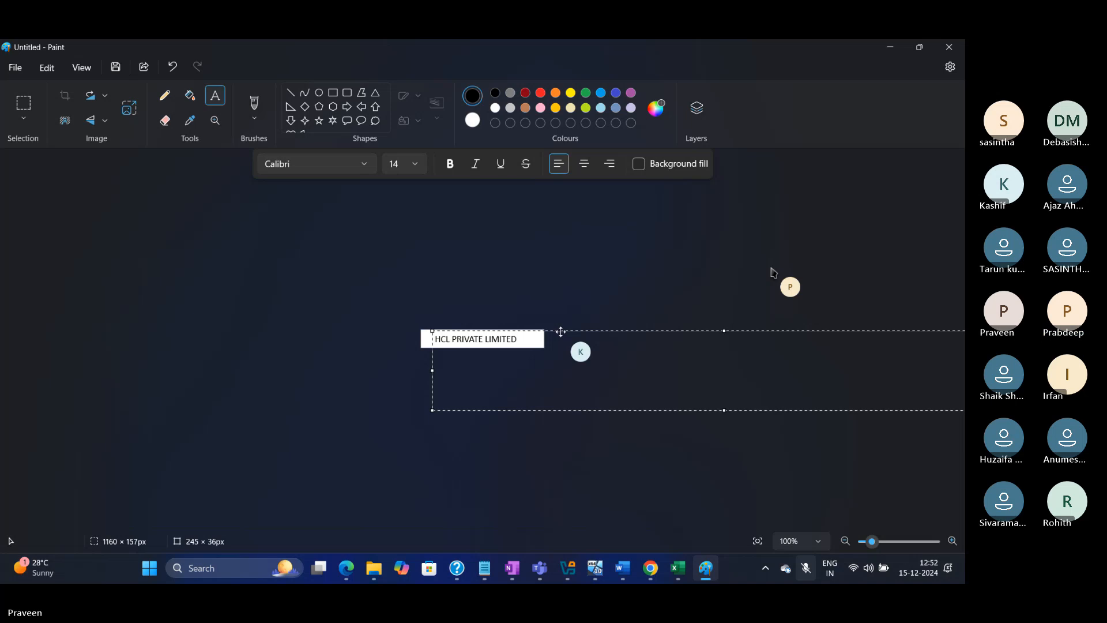
{"action": "triple_click", "coordinate": [505, 339]}
{"action": "key", "text": "ctrl+b"}
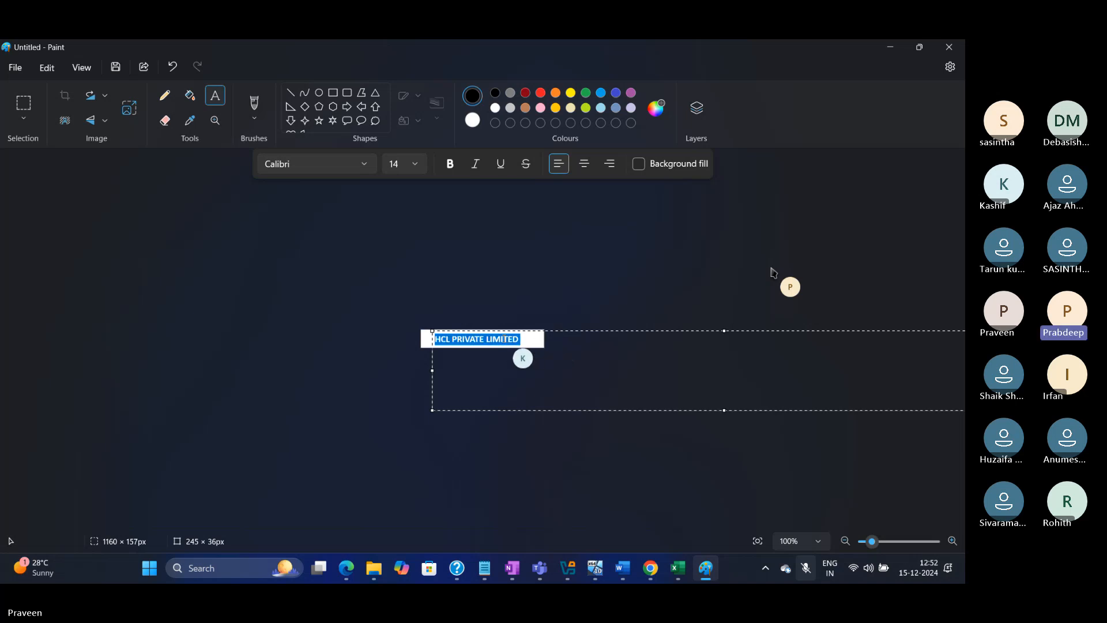
{"action": "left_click", "coordinate": [562, 309]}
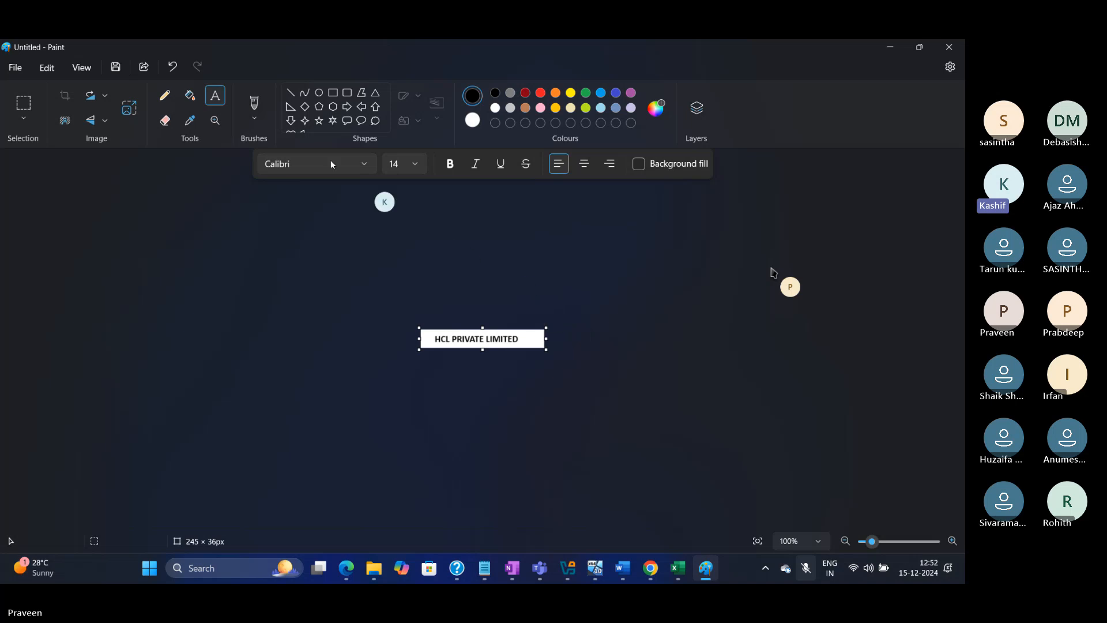
Save the header image as a PNG picture named LOGO3 in the Logo folder on the Desktop.
{"action": "left_click", "coordinate": [15, 68]}
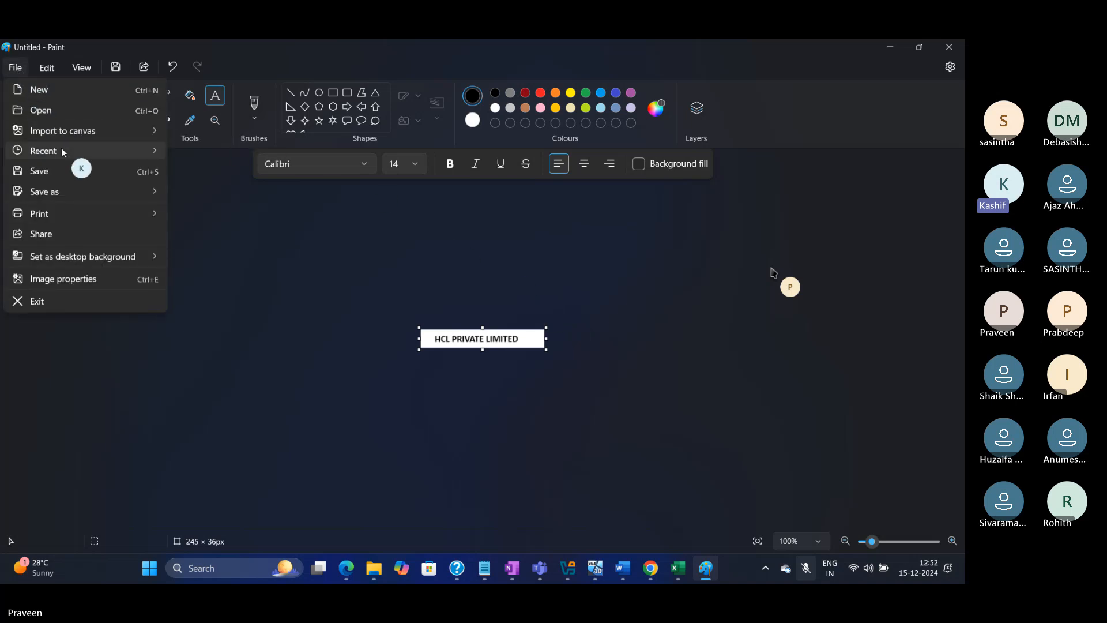
{"action": "mouse_move", "coordinate": [53, 193]}
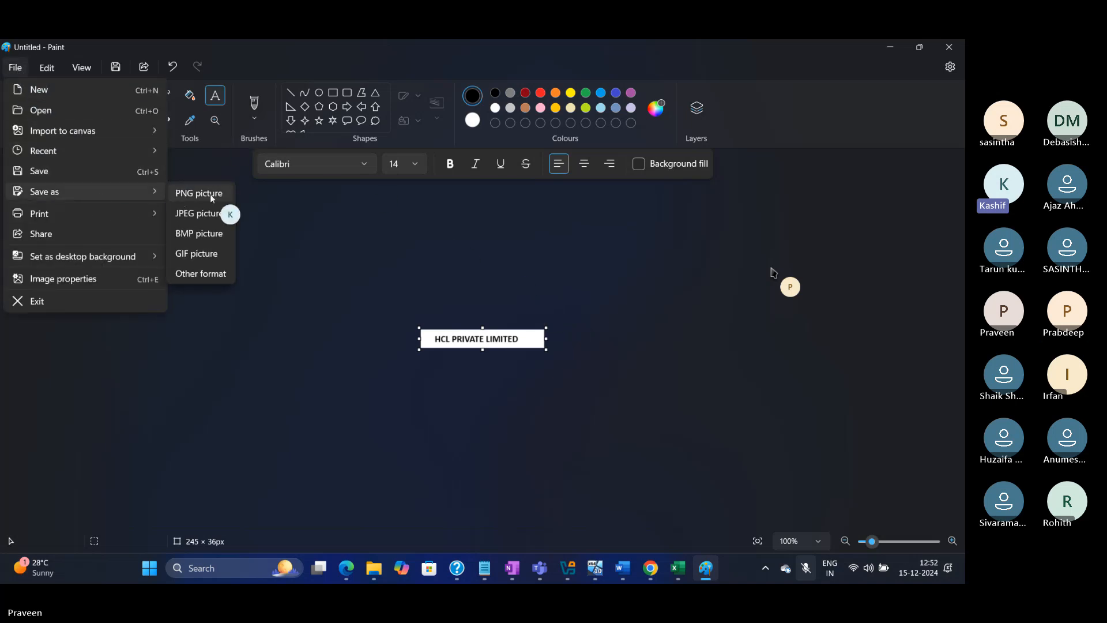
{"action": "left_click", "coordinate": [210, 194]}
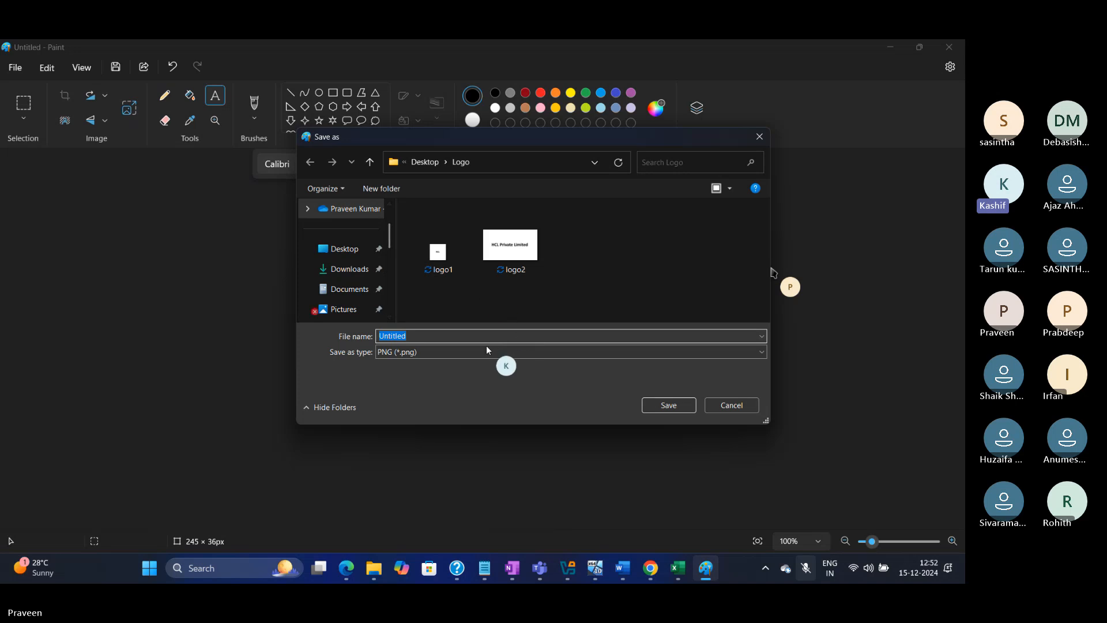
{"action": "type", "text": "LOGO"}
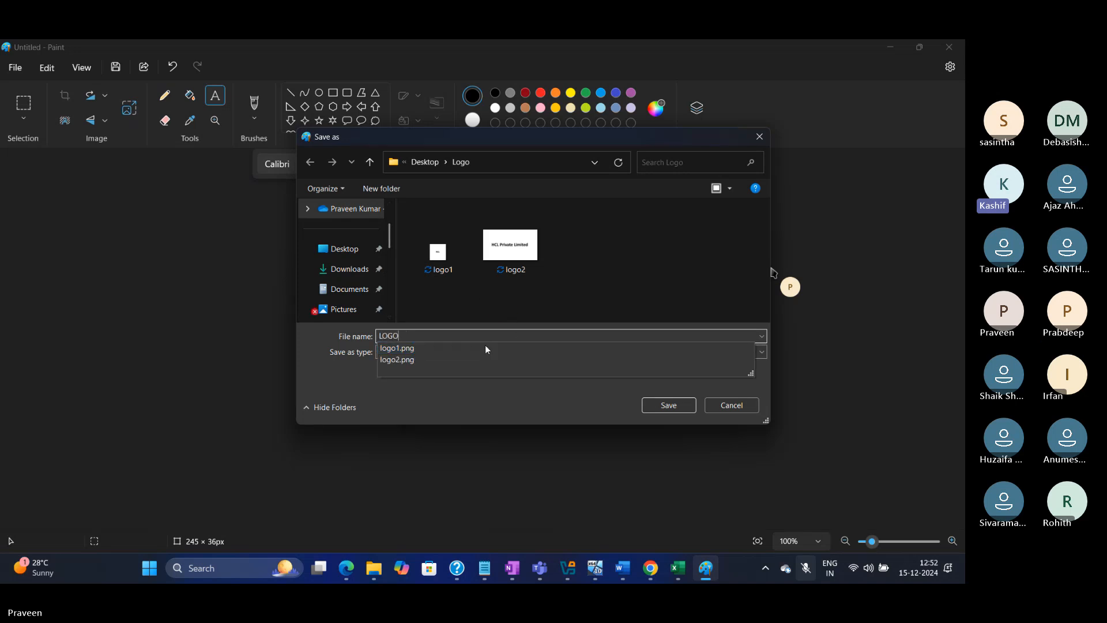
{"action": "type", "text": "3"}
{"action": "key", "text": "Return"}
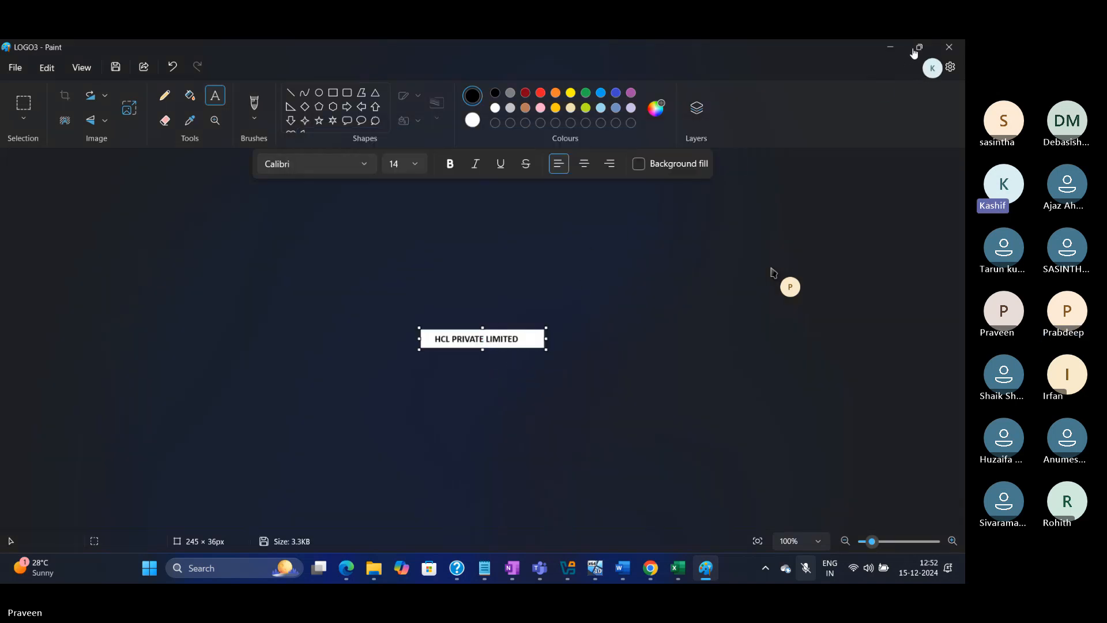
Switch to the Entra branding page in Chrome and upload LOGO3.png as the header logo.
{"action": "left_click", "coordinate": [650, 569]}
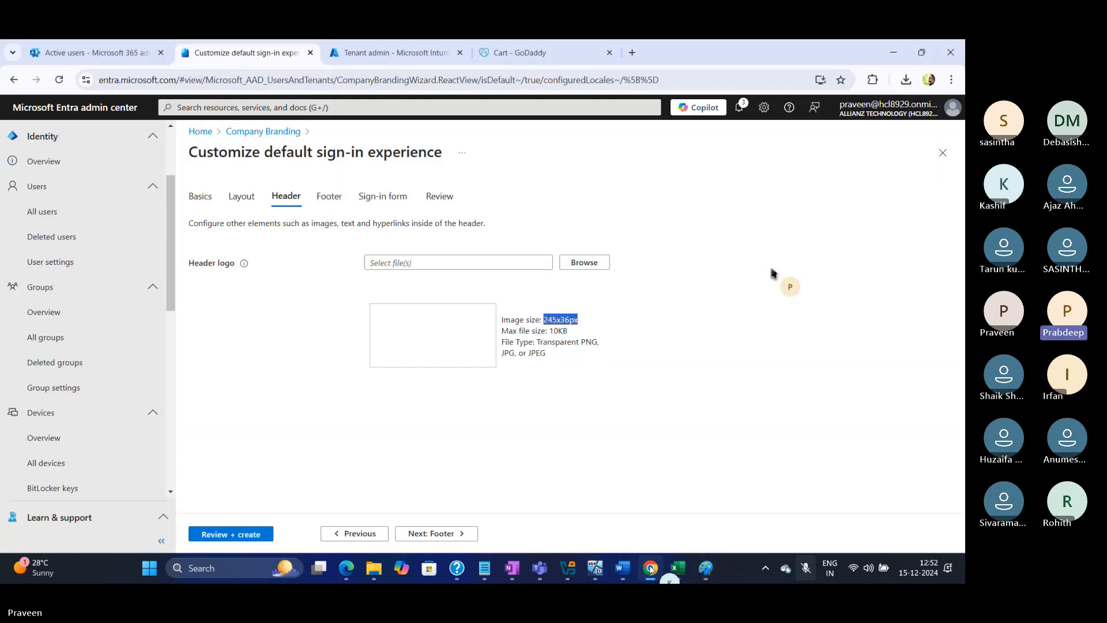
{"action": "left_click", "coordinate": [579, 264]}
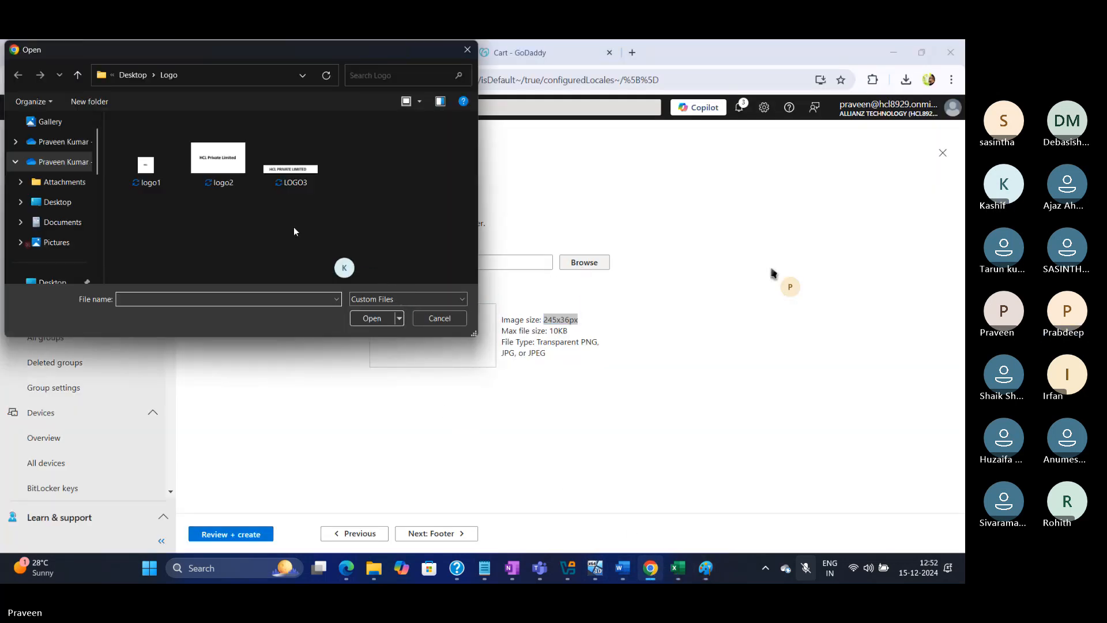
{"action": "double_click", "coordinate": [317, 180]}
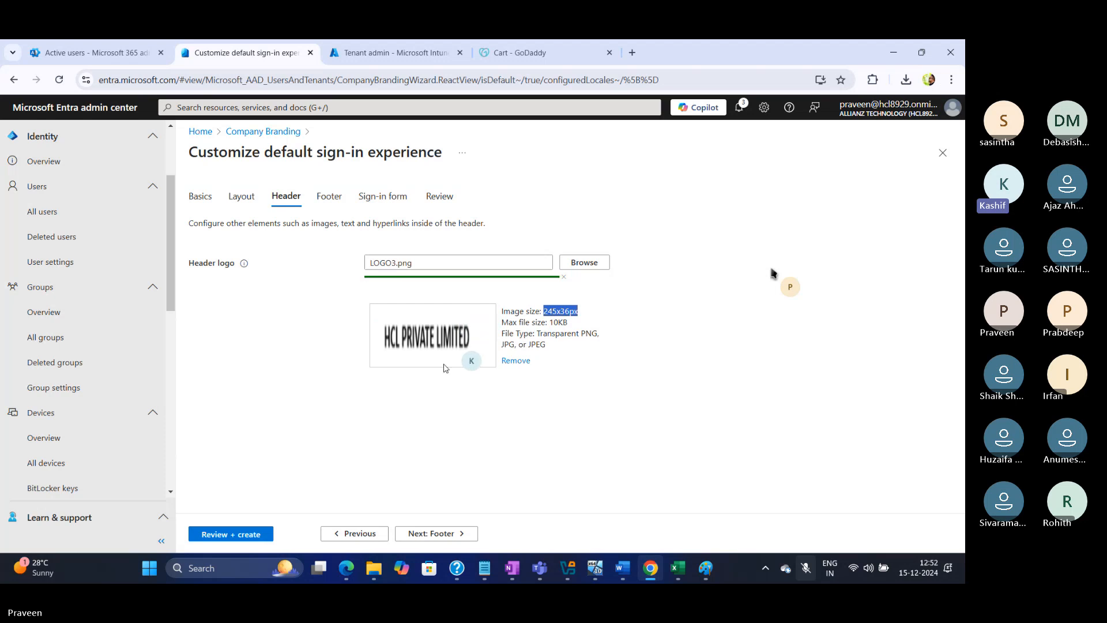
Go to the footer settings and set the Privacy & Cookies display text to HCL Privacy.
{"action": "left_click", "coordinate": [462, 536]}
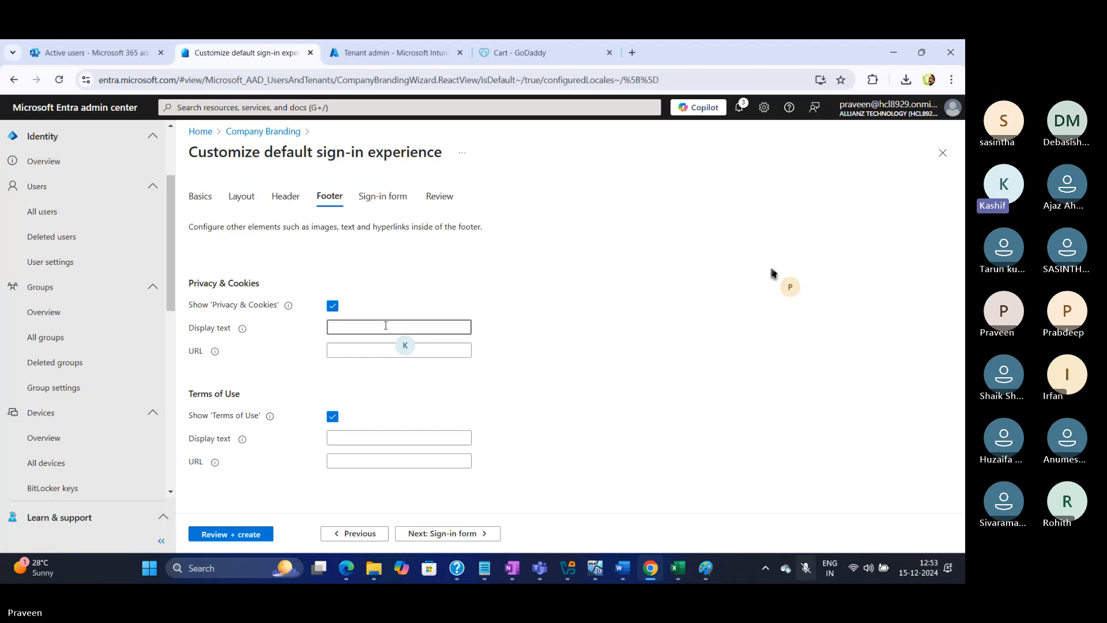
{"action": "type", "text": "p"}
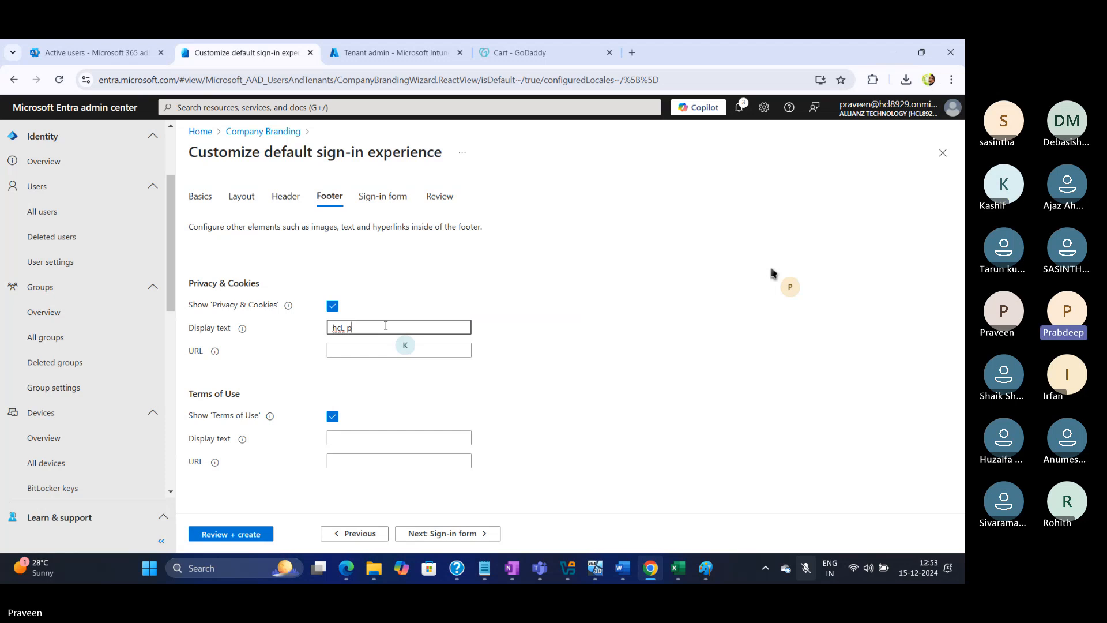
{"action": "key", "text": "BackSpace"}
{"action": "key", "text": "BackSpace"}
{"action": "type", "text": "HCL Pr"}
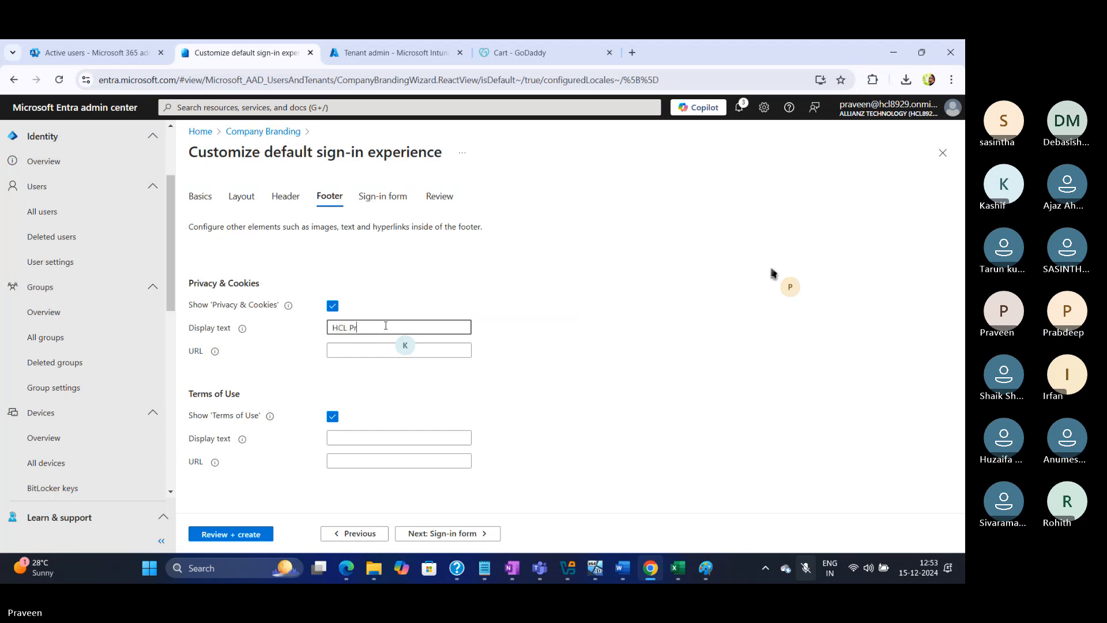
{"action": "type", "text": "ivacy"}
{"action": "key", "text": "Tab"}
{"action": "key", "text": "Tab"}
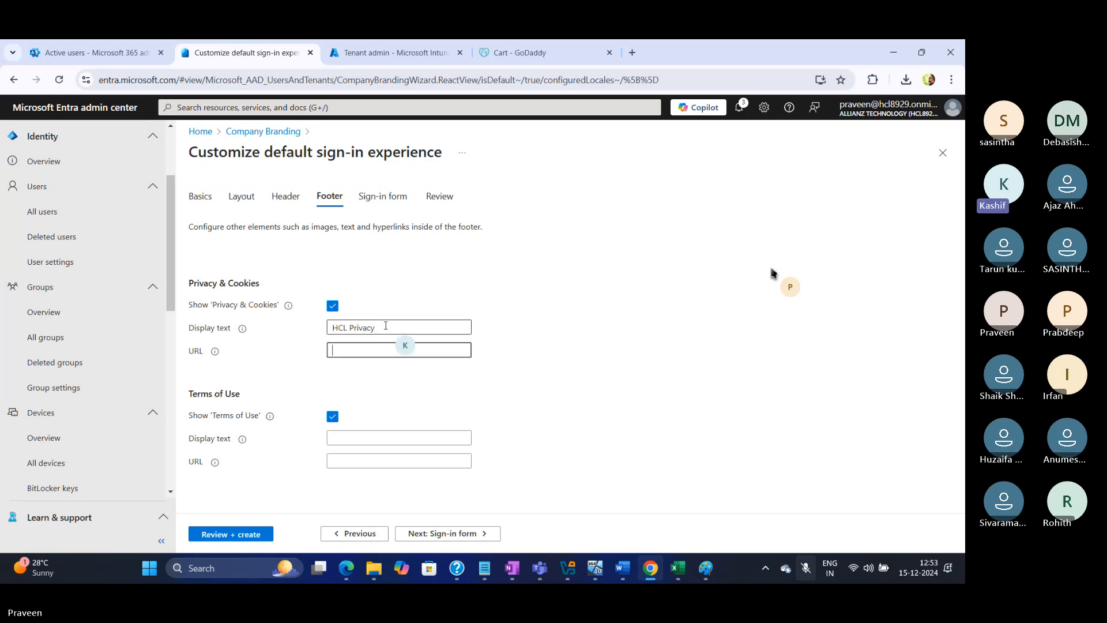
{"action": "type", "text": "https://"}
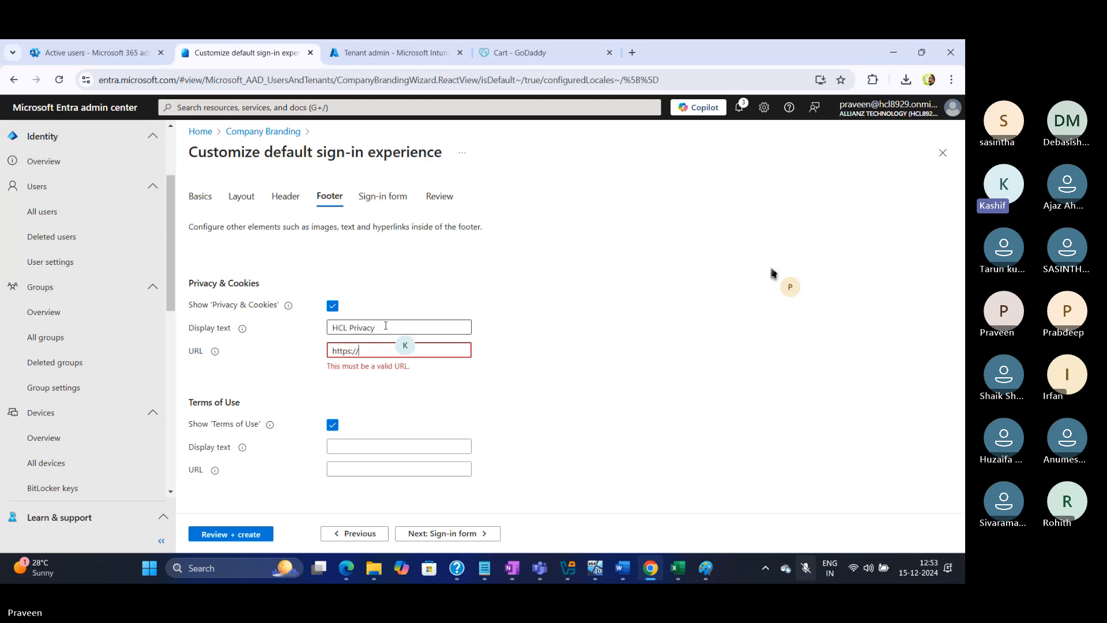
{"action": "type", "text": "hcl.co"}
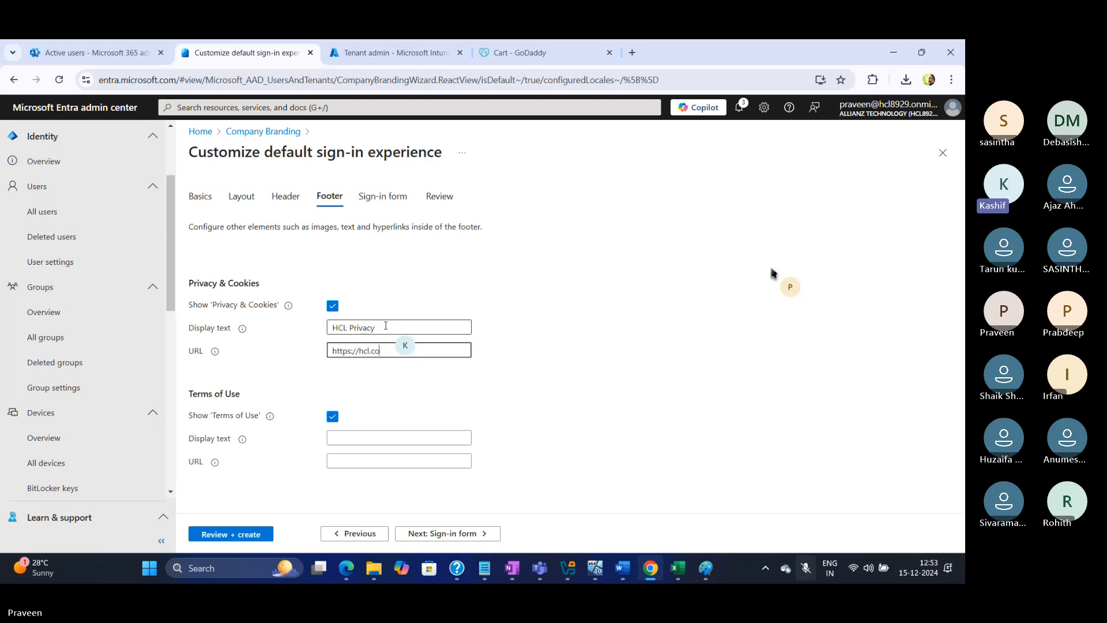
{"action": "type", "text": "m/privacy"}
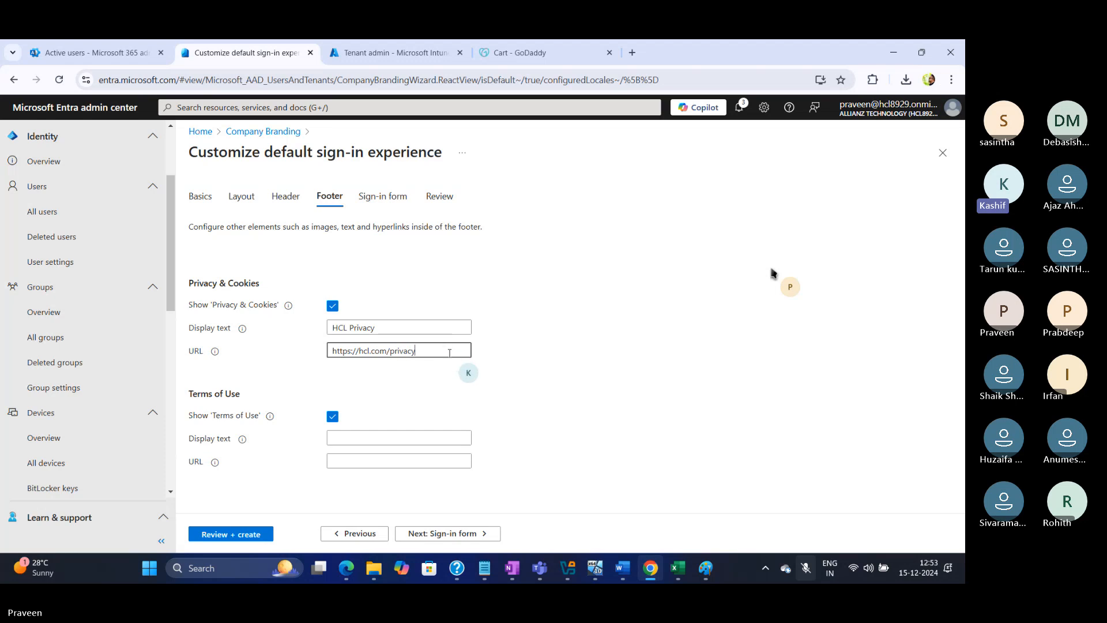
{"action": "key", "text": "ctrl+a"}
{"action": "key", "text": "ctrl+c"}
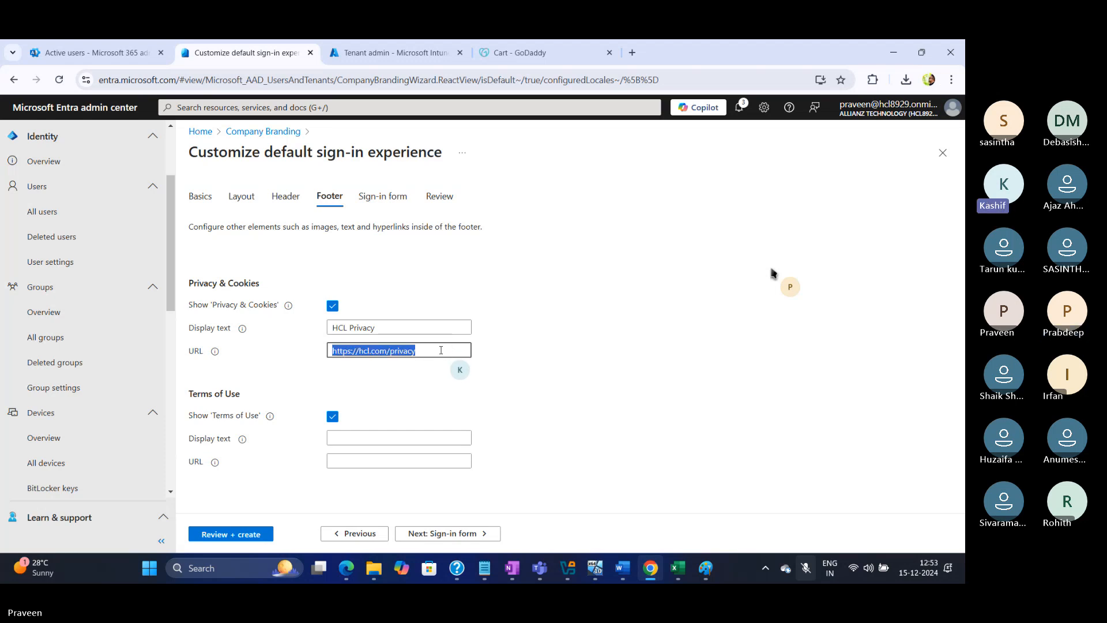
Set the Terms of Use display text to HCL Terms And Condition.
{"action": "left_click", "coordinate": [352, 436]}
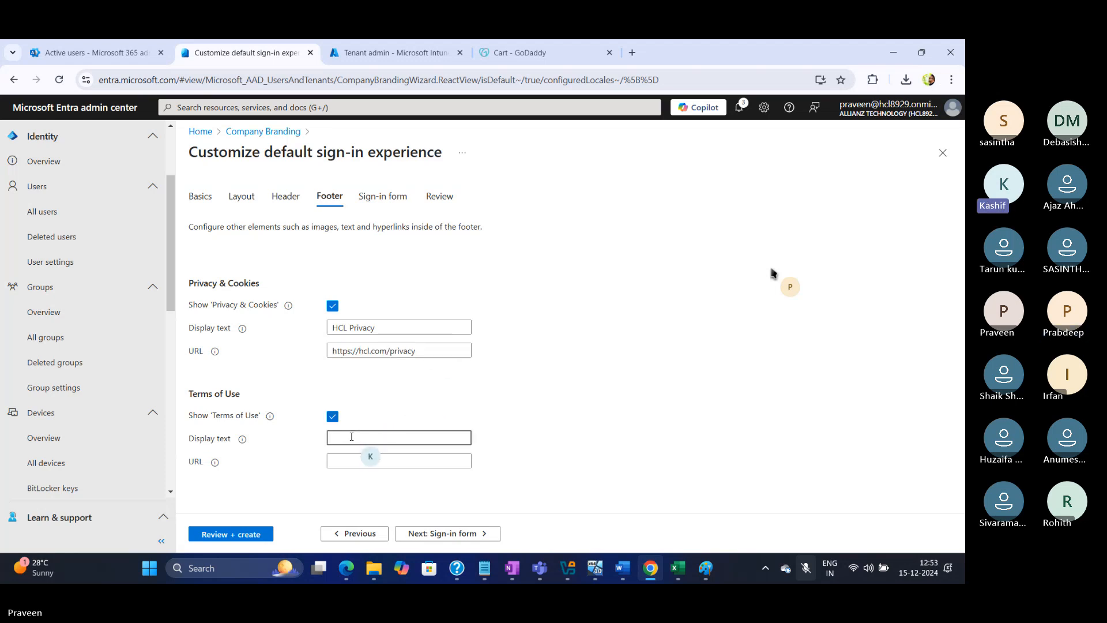
{"action": "type", "text": "HCL Terms And Condi"}
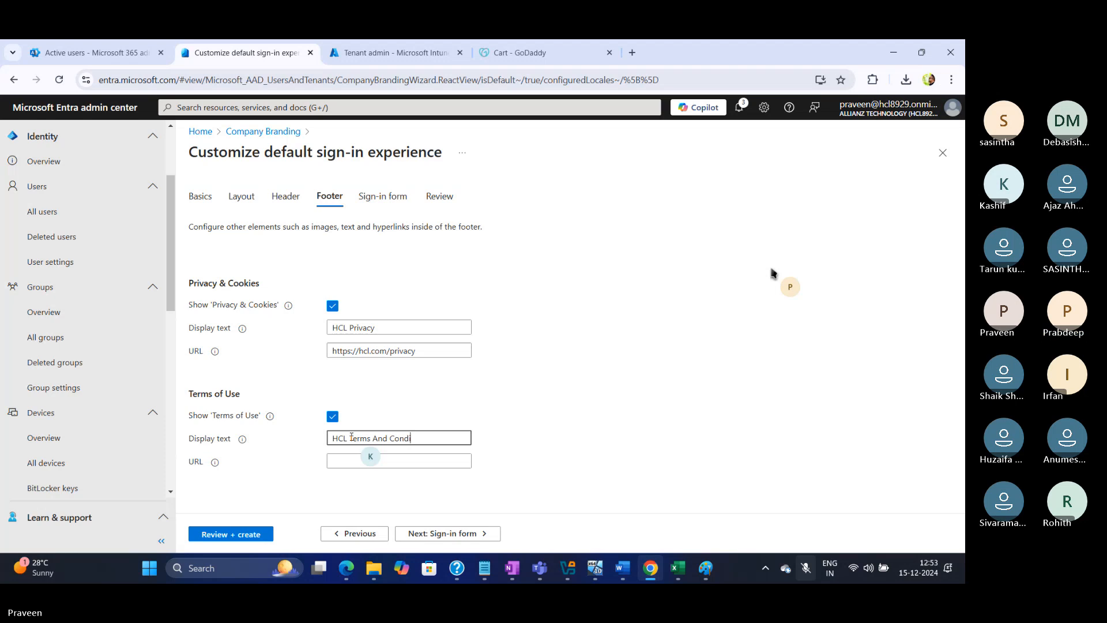
{"action": "type", "text": "tion"}
{"action": "left_click", "coordinate": [349, 461]}
{"action": "key", "text": "ctrl+v"}
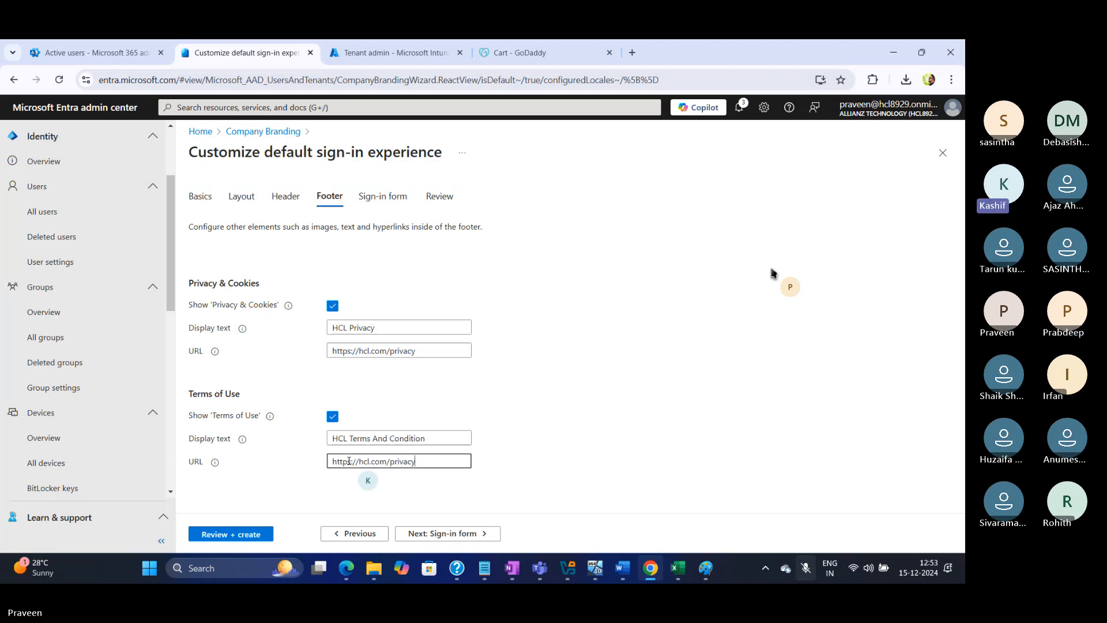
{"action": "double_click", "coordinate": [403, 462]}
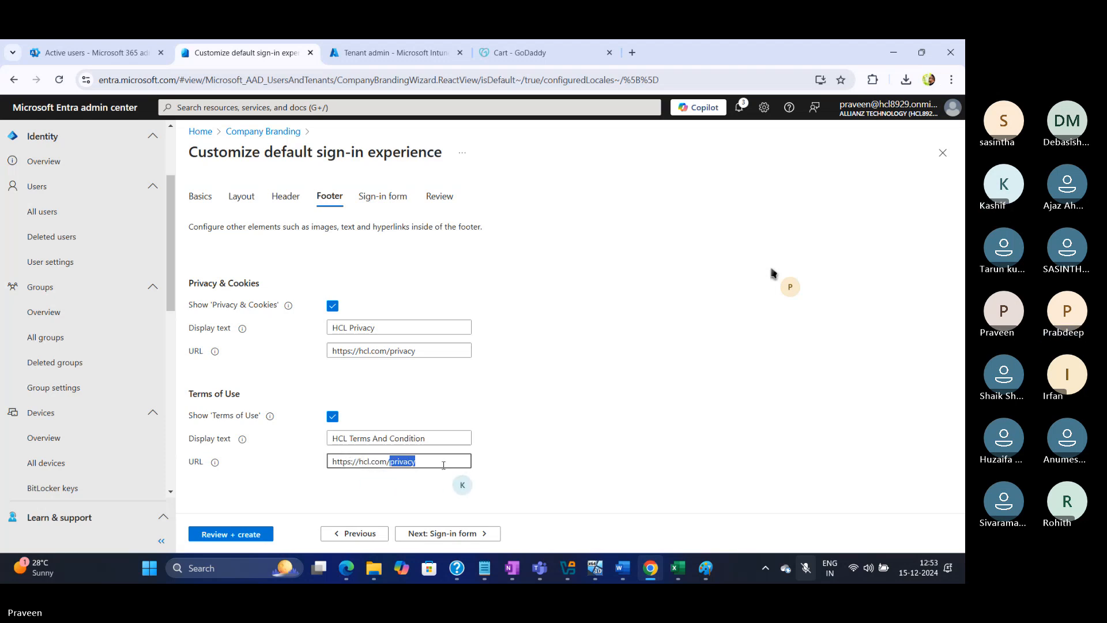
{"action": "type", "text": "terms"}
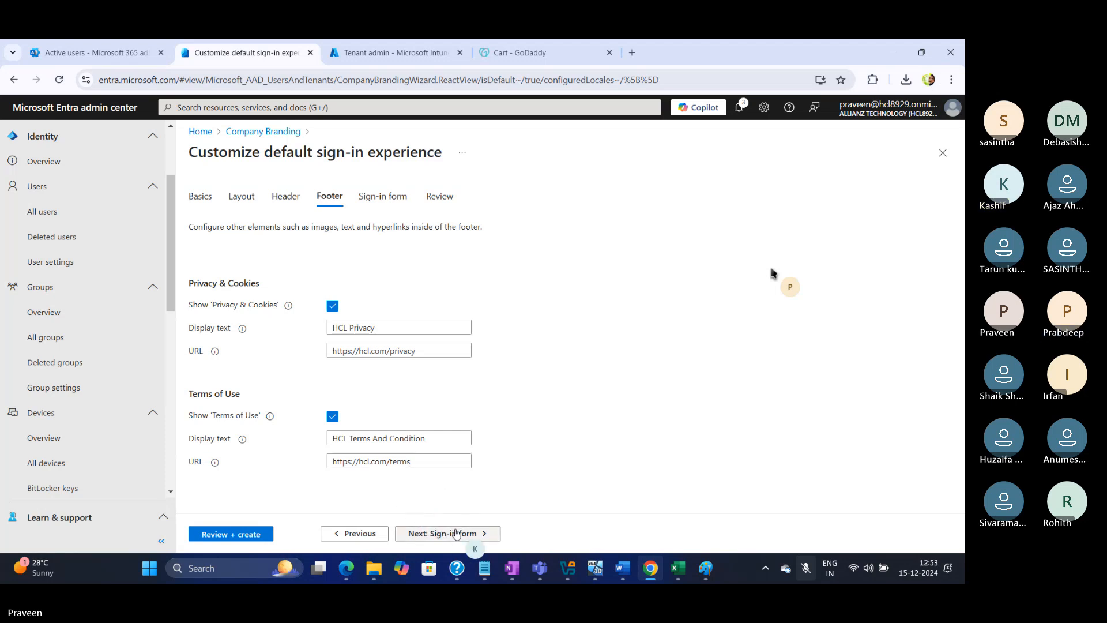
Continue to the sign-in form settings and upload LOGO3.png as the banner logo.
{"action": "left_click", "coordinate": [450, 531]}
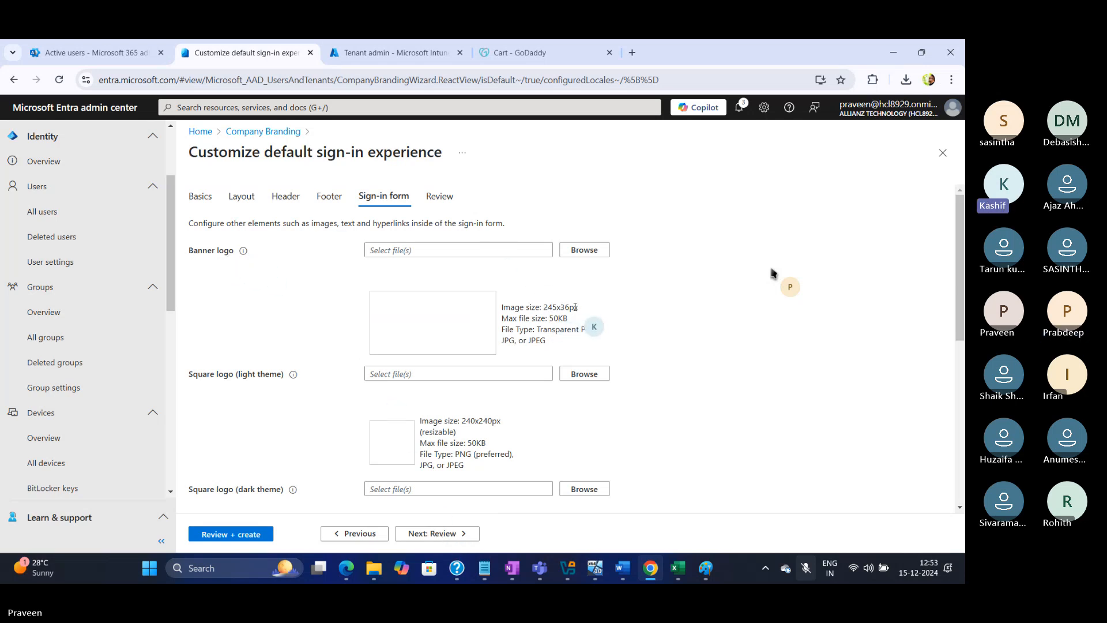
{"action": "left_click", "coordinate": [584, 249]}
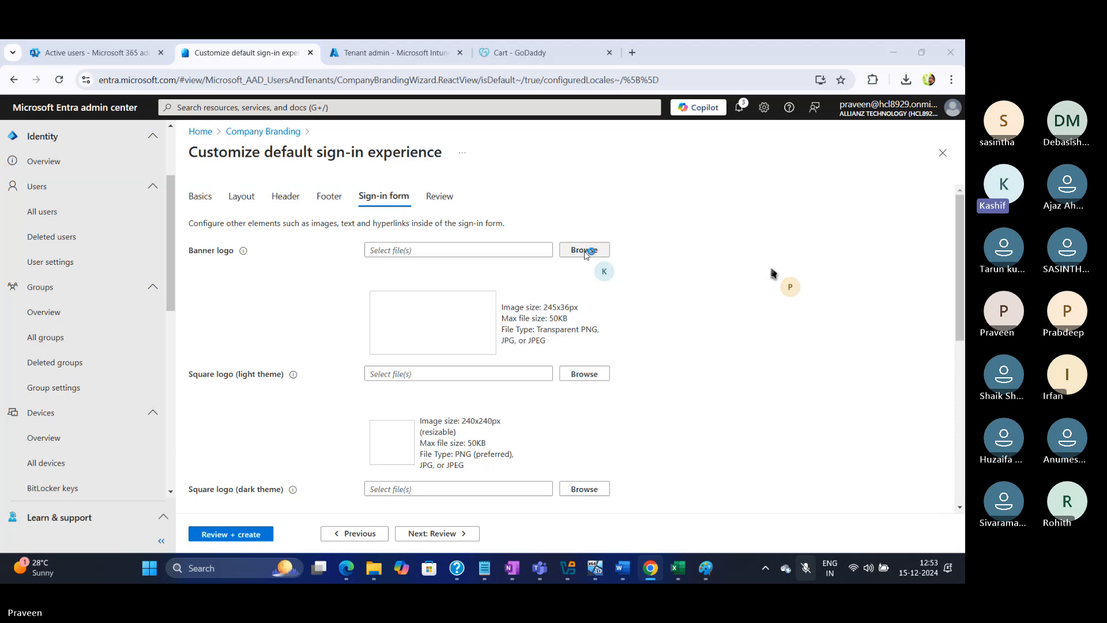
{"action": "double_click", "coordinate": [289, 180]}
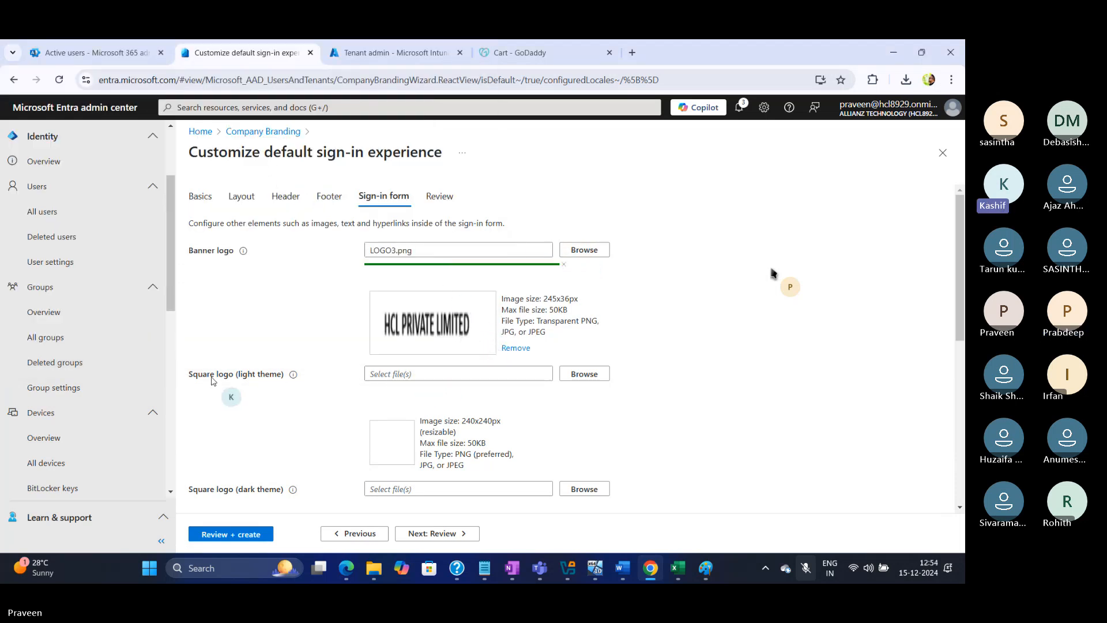
Upload logo1.png as the square logo for the light theme.
{"action": "left_click", "coordinate": [583, 375]}
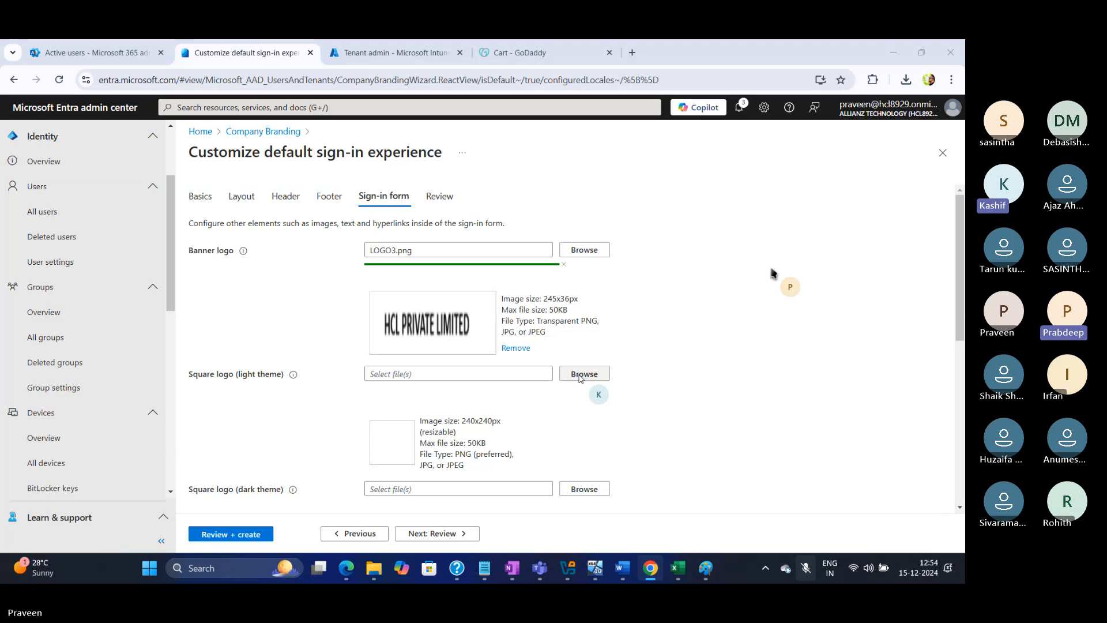
{"action": "double_click", "coordinate": [147, 173]}
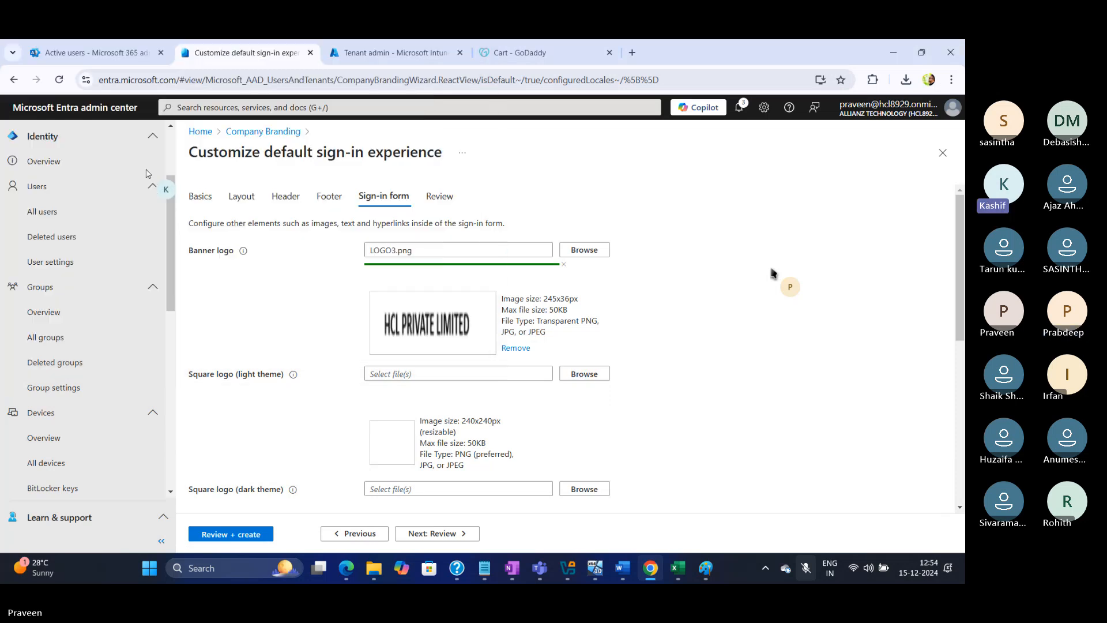
{"action": "scroll", "coordinate": [391, 465], "scroll_direction": "down", "scroll_amount": 1}
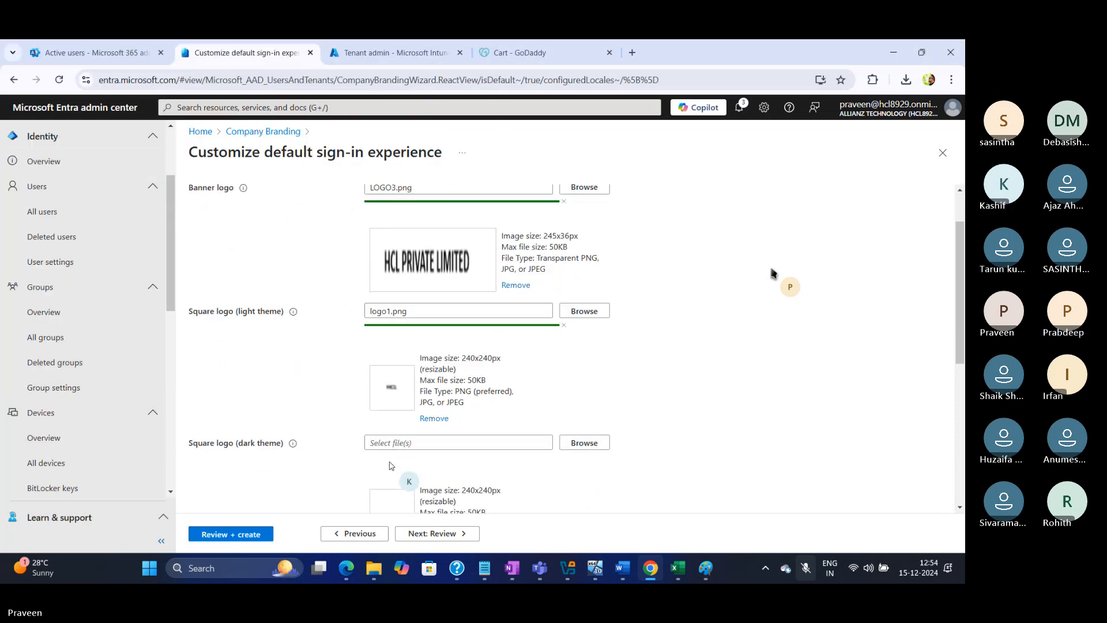
{"action": "scroll", "coordinate": [390, 467], "scroll_direction": "down", "scroll_amount": 1}
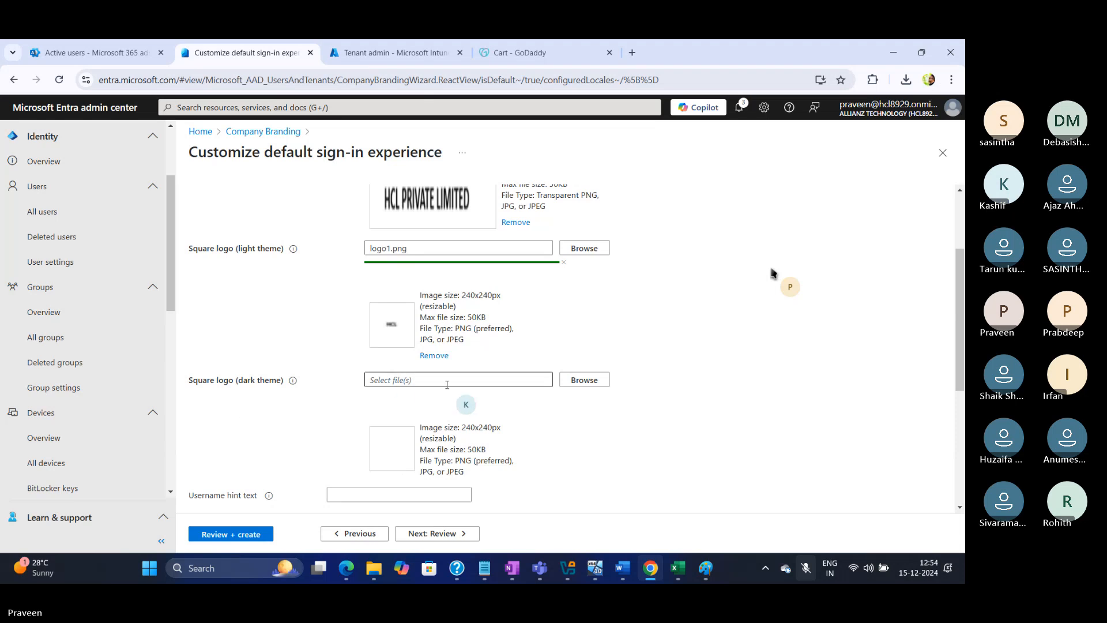
Upload logo1.png as the square logo for the dark theme and set the username hint text to "Type your user id".
{"action": "left_click", "coordinate": [595, 378]}
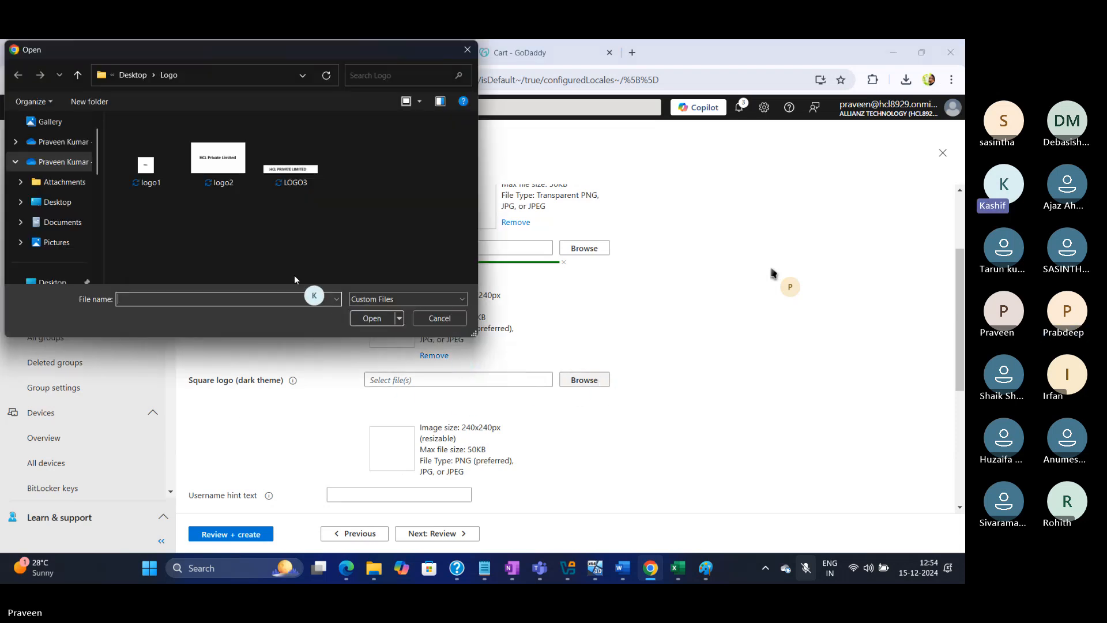
{"action": "double_click", "coordinate": [169, 162]}
{"action": "scroll", "coordinate": [517, 373], "scroll_direction": "down", "scroll_amount": 2}
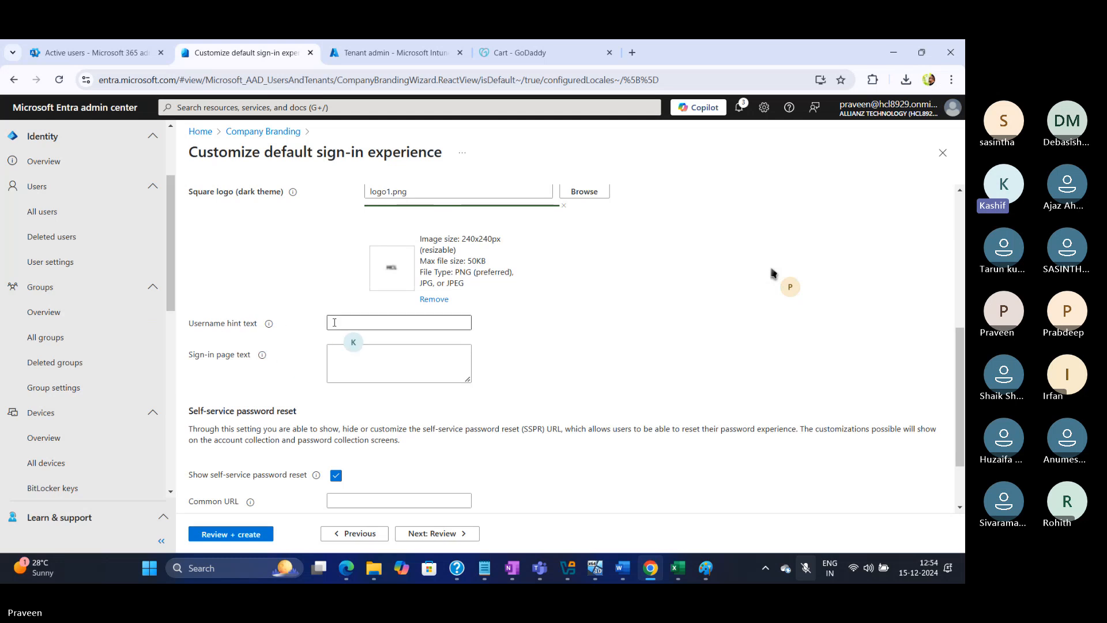
{"action": "left_click", "coordinate": [378, 325]}
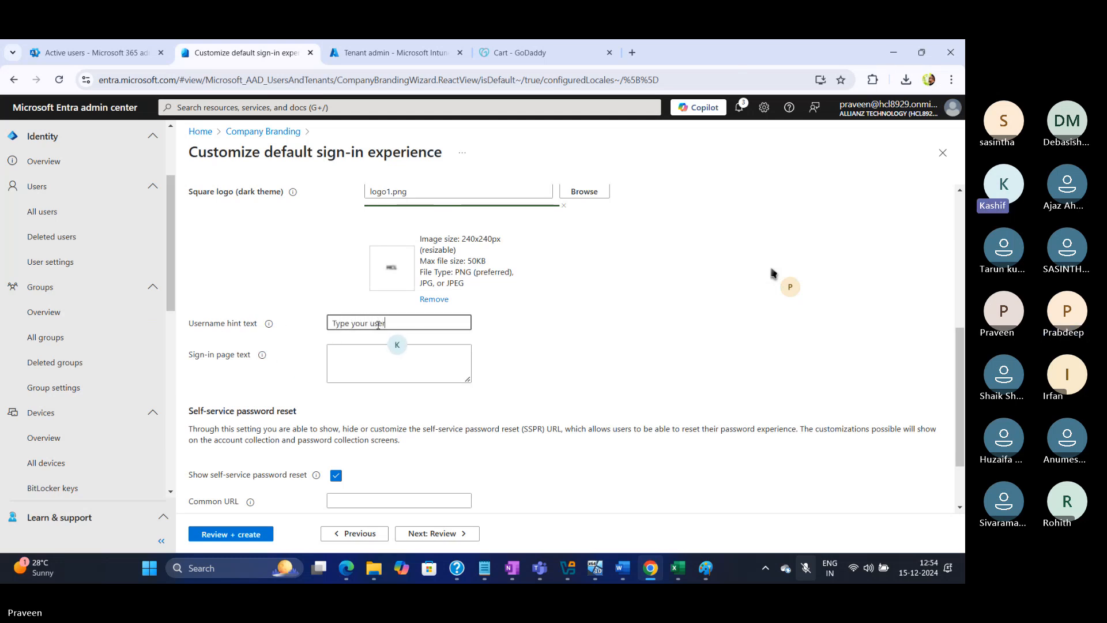
{"action": "type", "text": "Type your usern"}
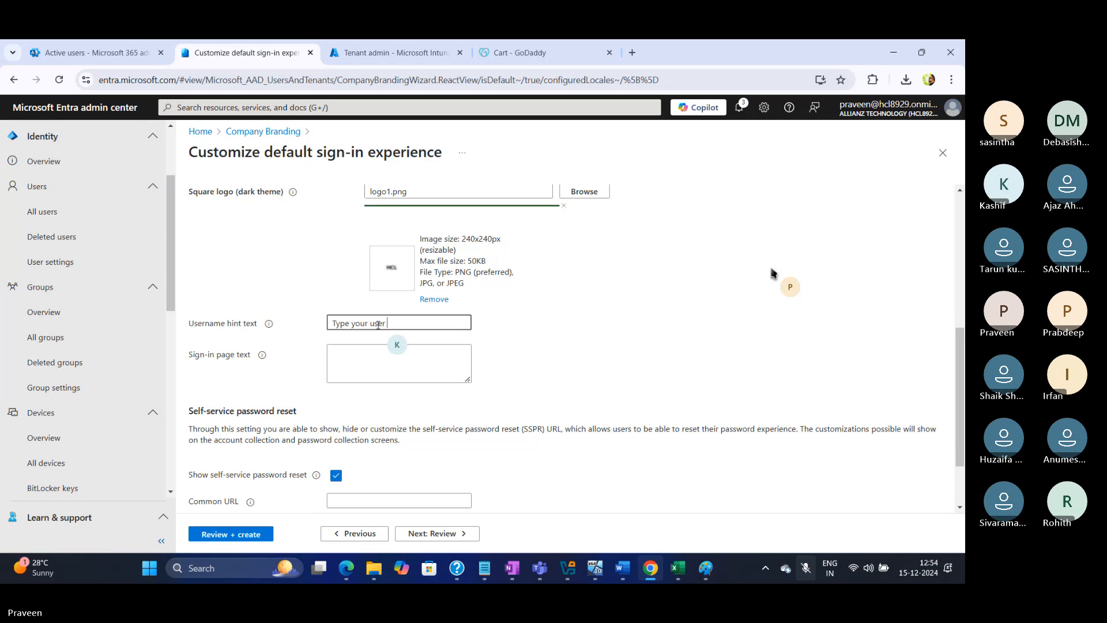
{"action": "type", "text": "id"}
{"action": "key", "text": "Tab"}
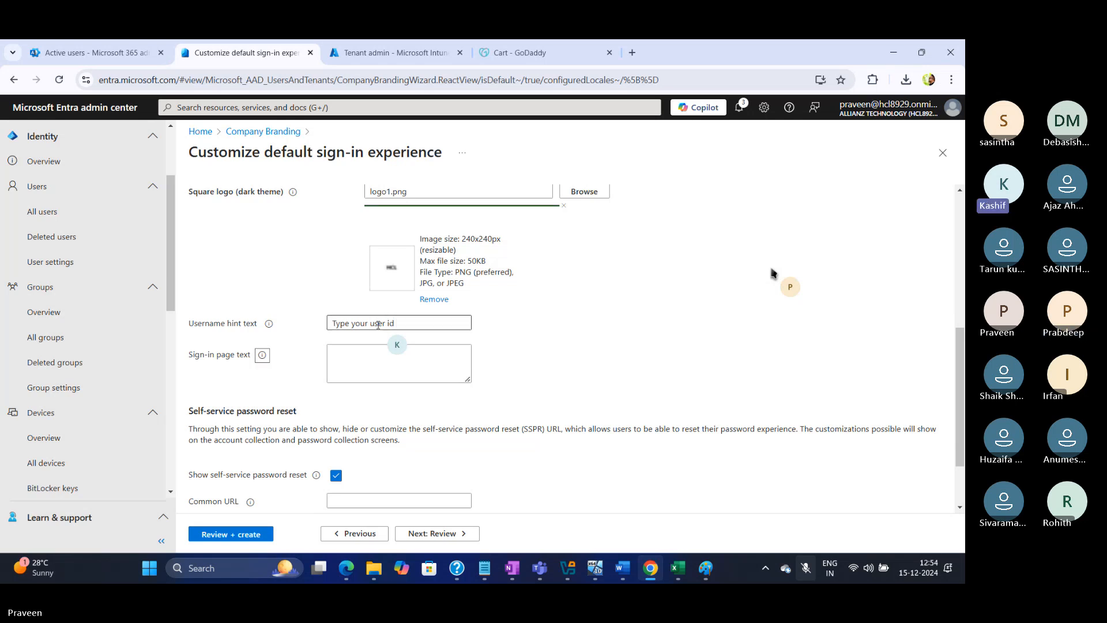
Set the sign-in page text to "Sign in with your hcl id, if issues, kindly reach helpdesk on" followed by the helpdesk phone number.
{"action": "left_click", "coordinate": [361, 359]}
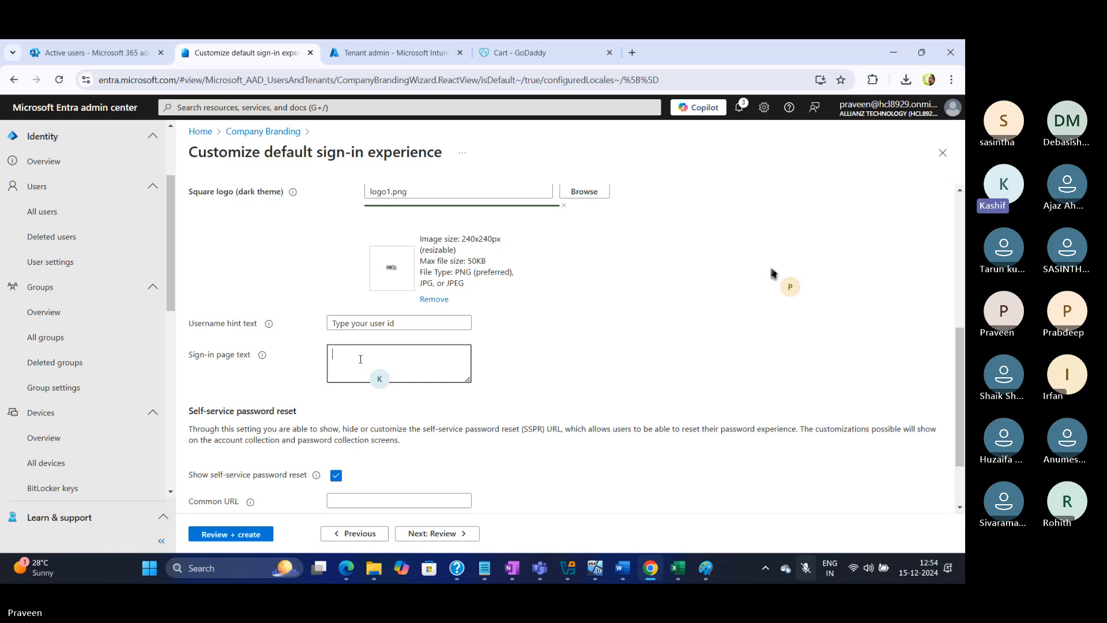
{"action": "type", "text": "S"}
{"action": "type", "text": "in"}
{"action": "key", "text": "BackSpace"}
{"action": "key", "text": "BackSpace"}
{"action": "type", "text": "ign in "}
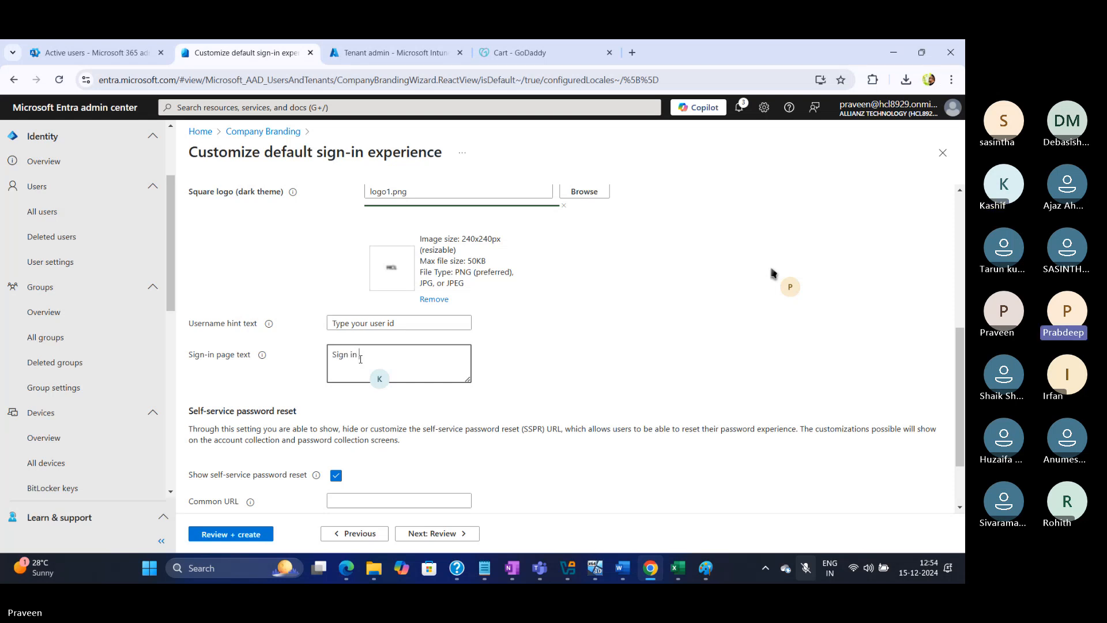
{"action": "type", "text": "with your he"}
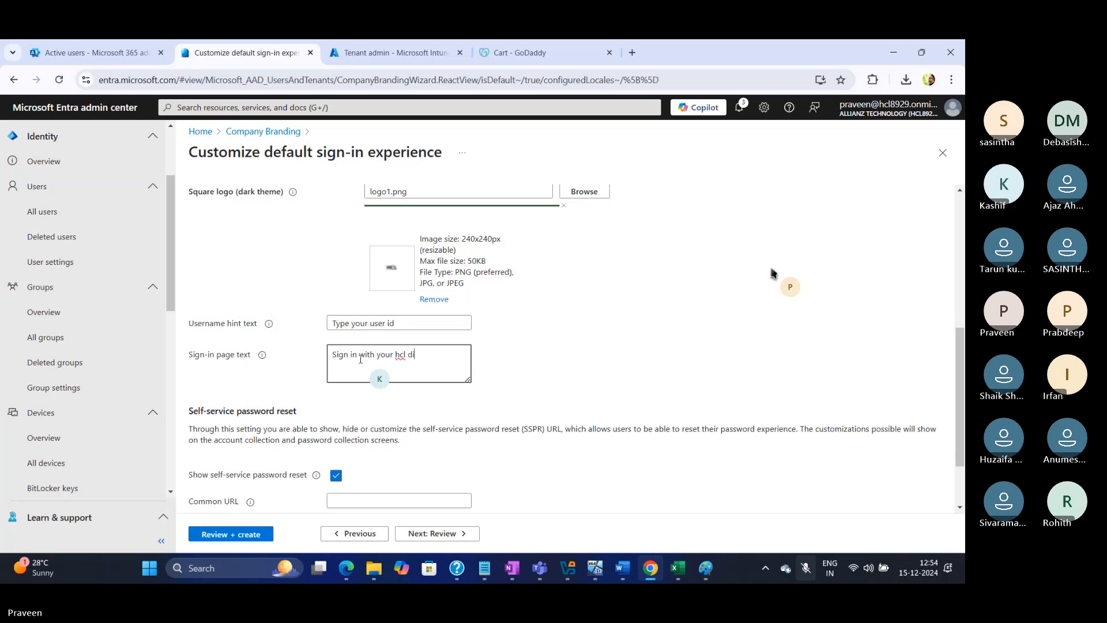
{"action": "type", "text": ", if issues, kindly rea"}
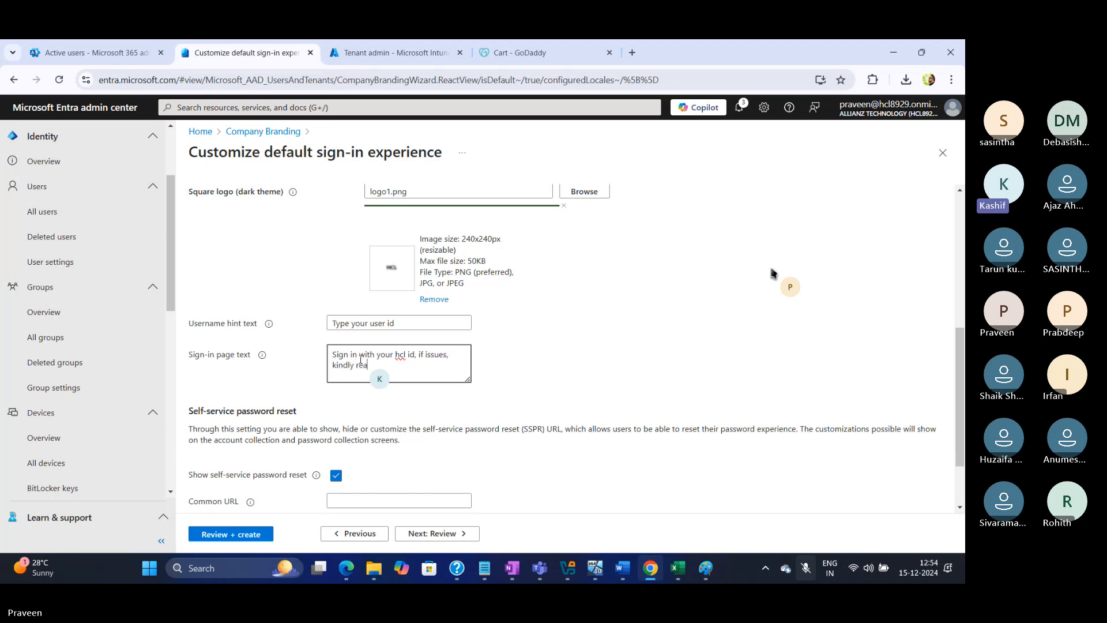
{"action": "type", "text": "ch"}
{"action": "type", "text": " help"}
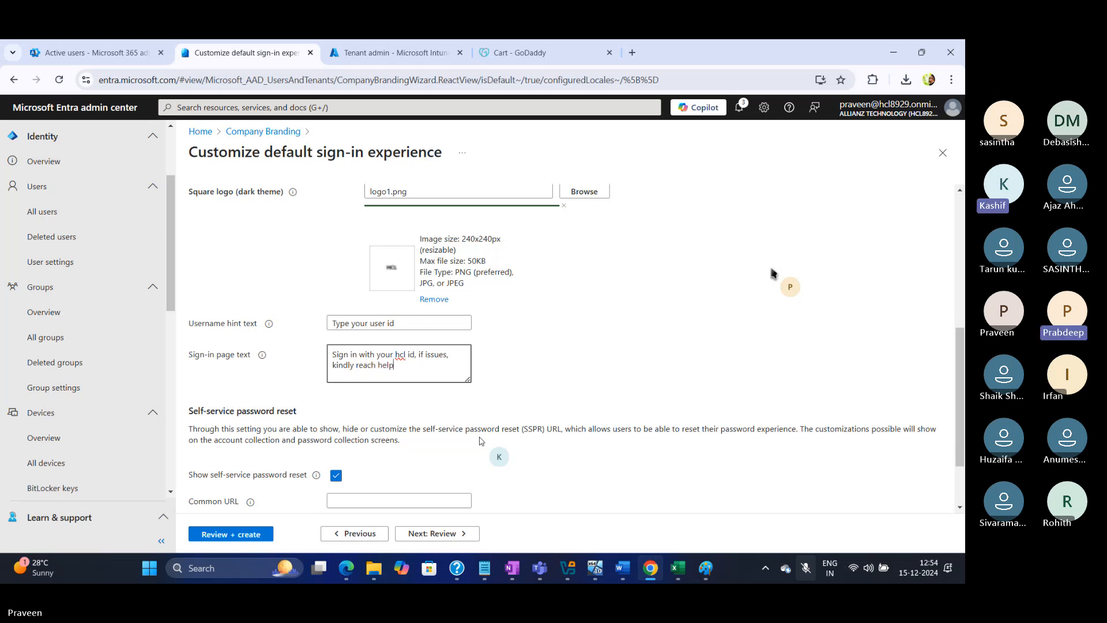
{"action": "type", "text": "desk o"}
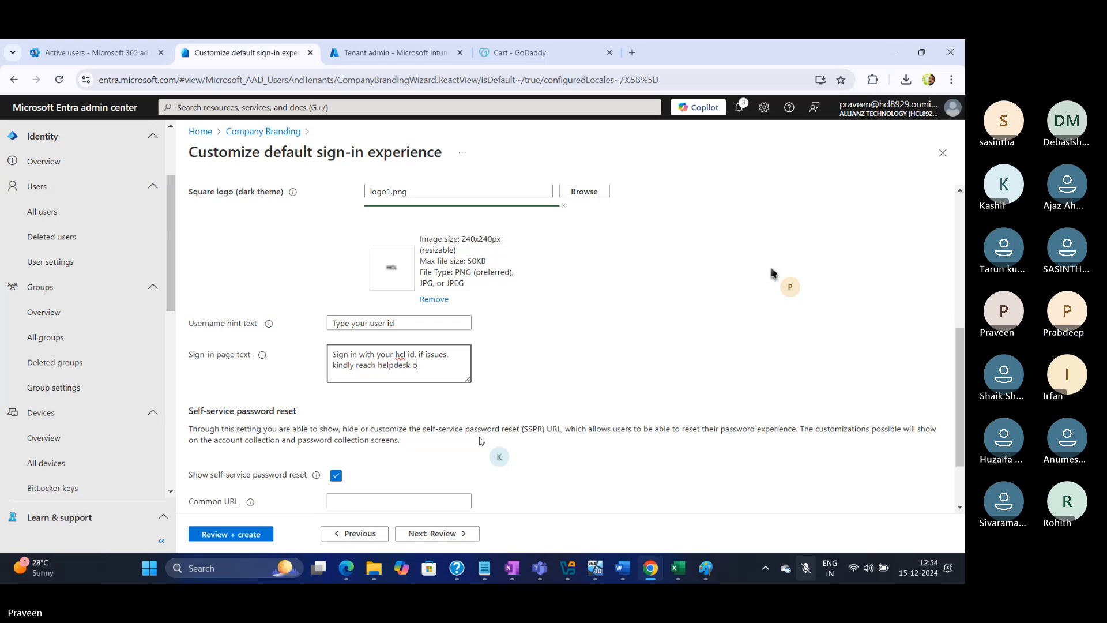
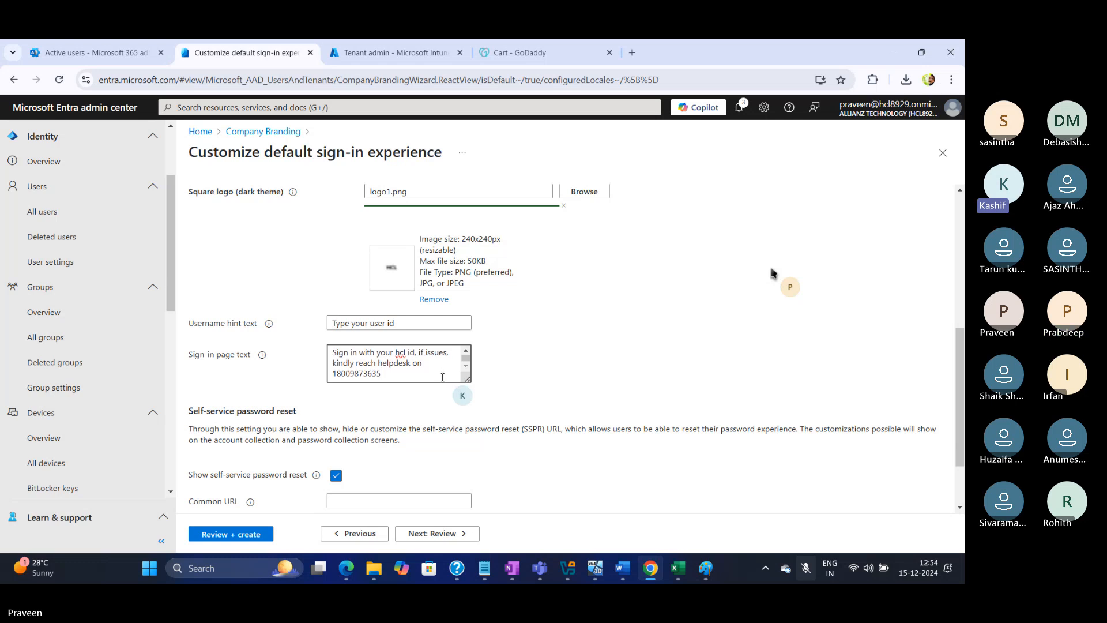
Proceed to the review, create the default sign-in branding without a self-service reset URL, and open the list of all users.
{"action": "scroll", "coordinate": [440, 377], "scroll_direction": "down", "scroll_amount": 1}
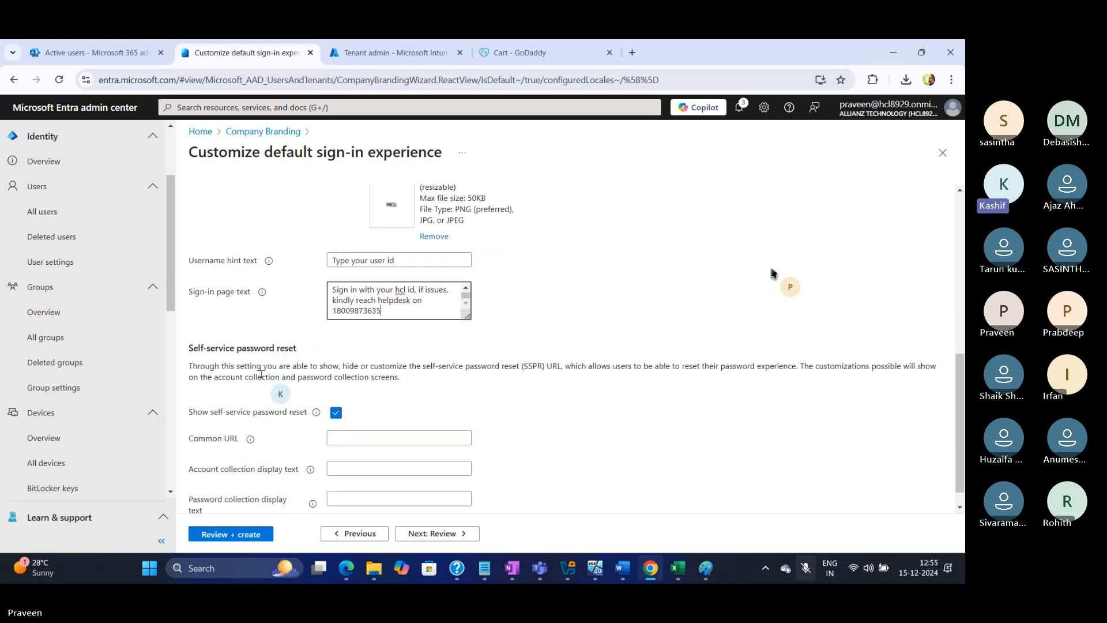
{"action": "scroll", "coordinate": [381, 358], "scroll_direction": "down", "scroll_amount": 1}
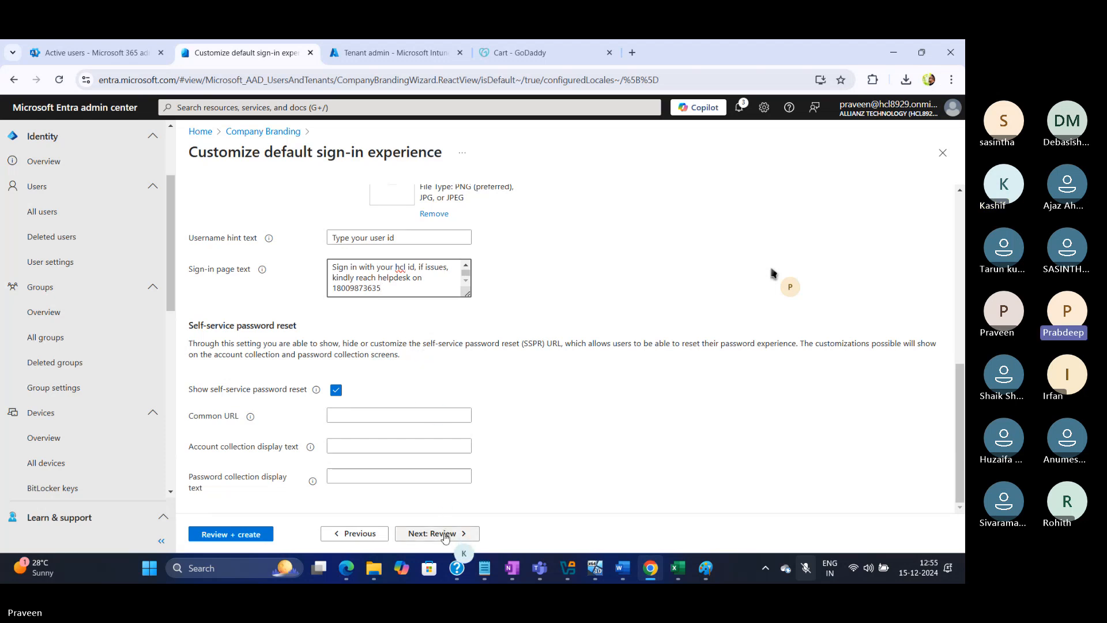
{"action": "left_click", "coordinate": [445, 535]}
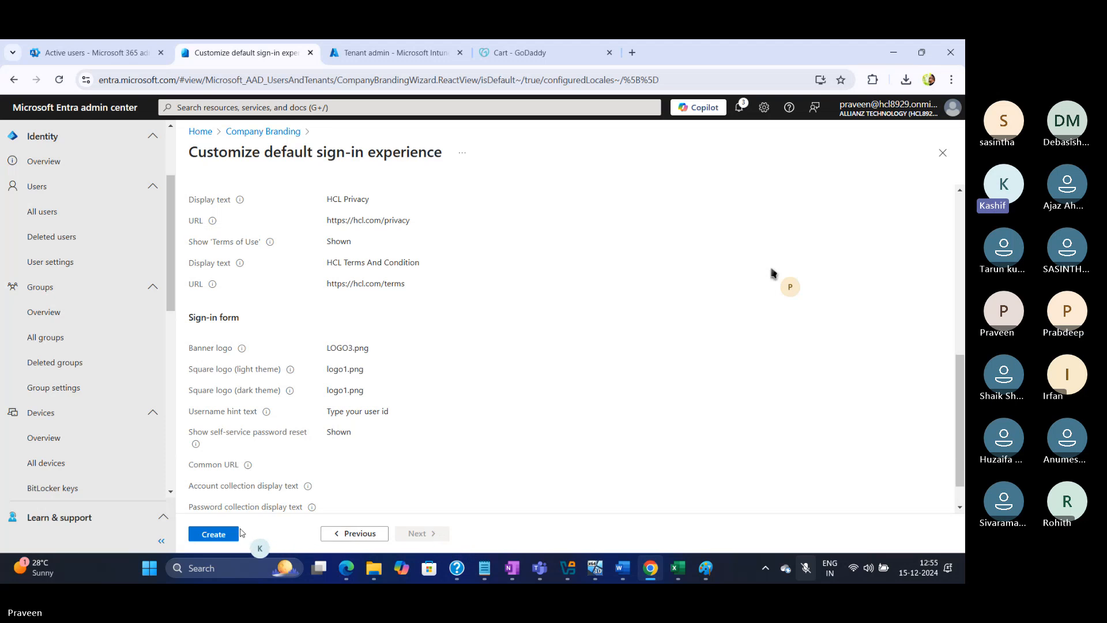
{"action": "left_click", "coordinate": [219, 534]}
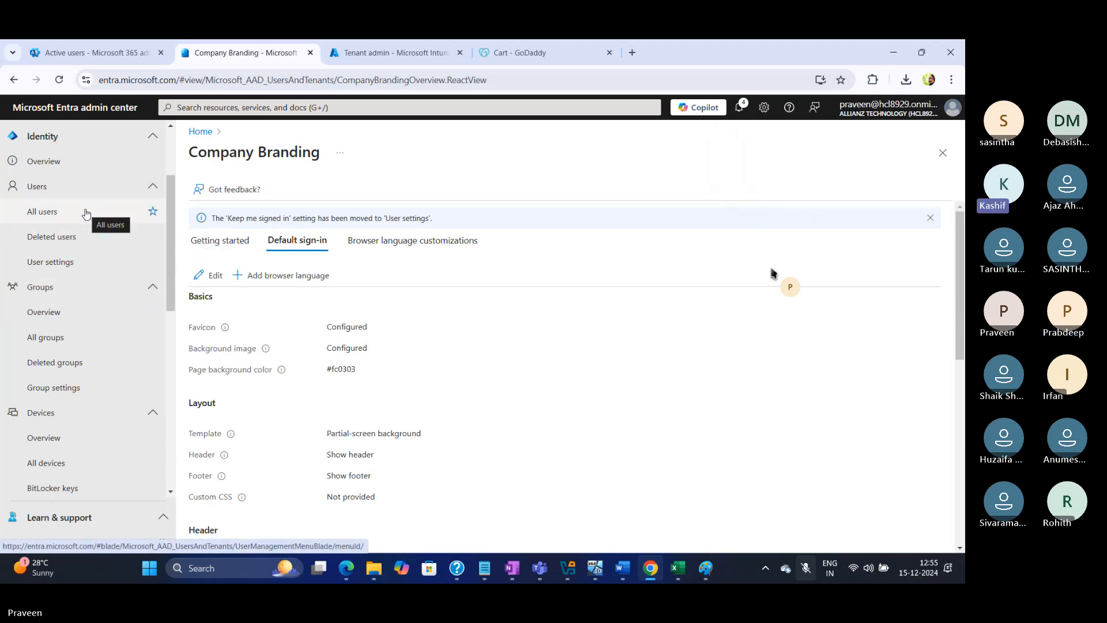
{"action": "left_click", "coordinate": [83, 212]}
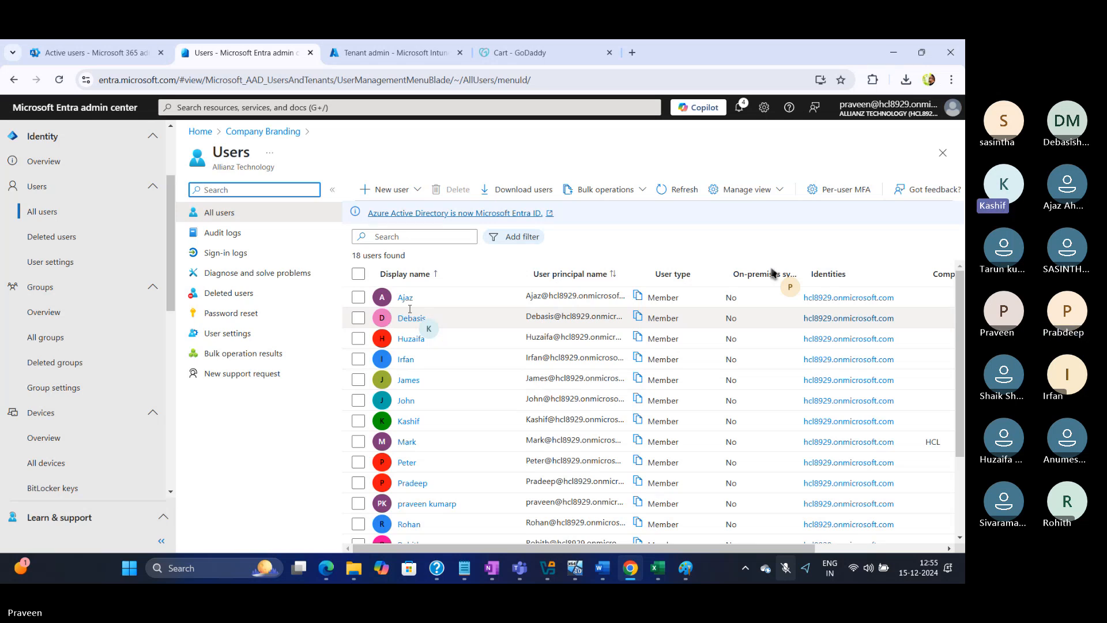
Switch to Microsoft Edge, maximize its window and load admin.microsoft.com in a new tab.
{"action": "mouse_move", "coordinate": [334, 577]}
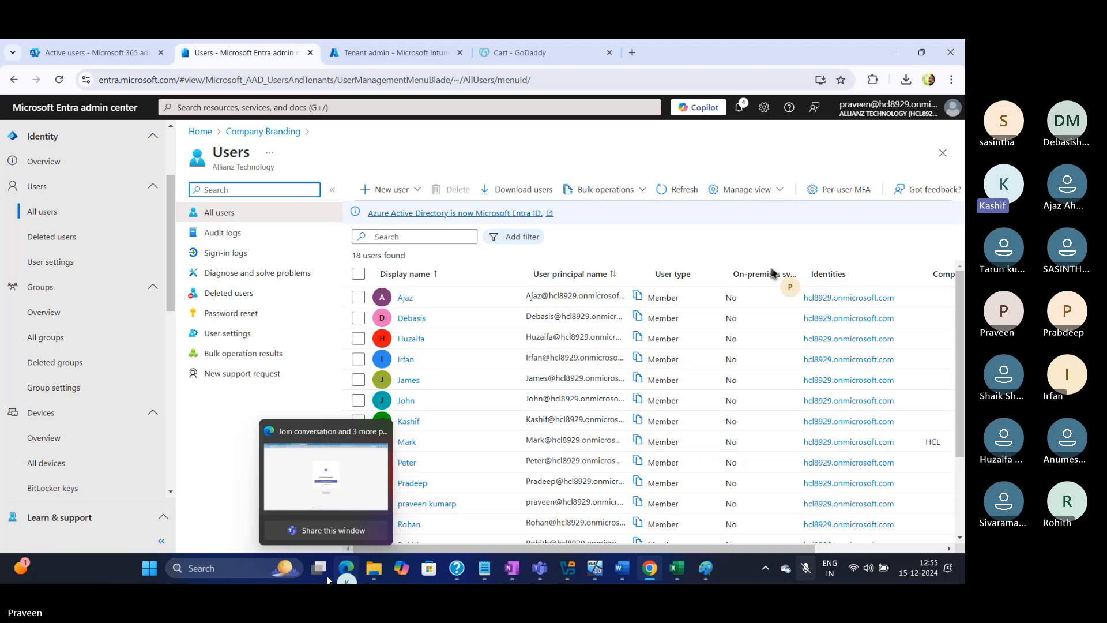
{"action": "left_click", "coordinate": [336, 490]}
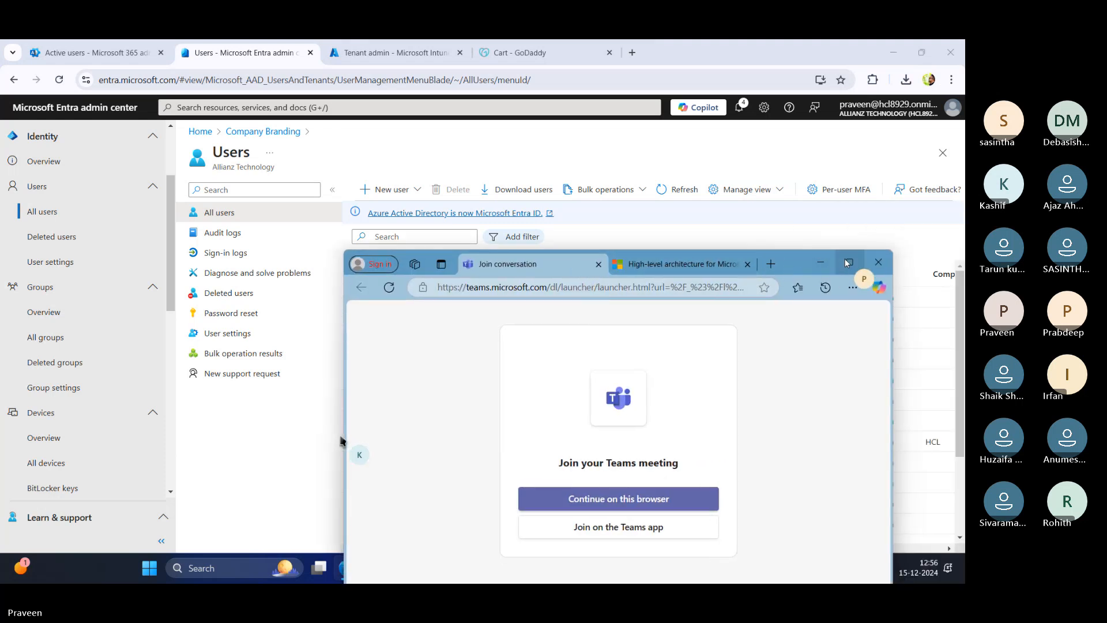
{"action": "left_click", "coordinate": [848, 263]}
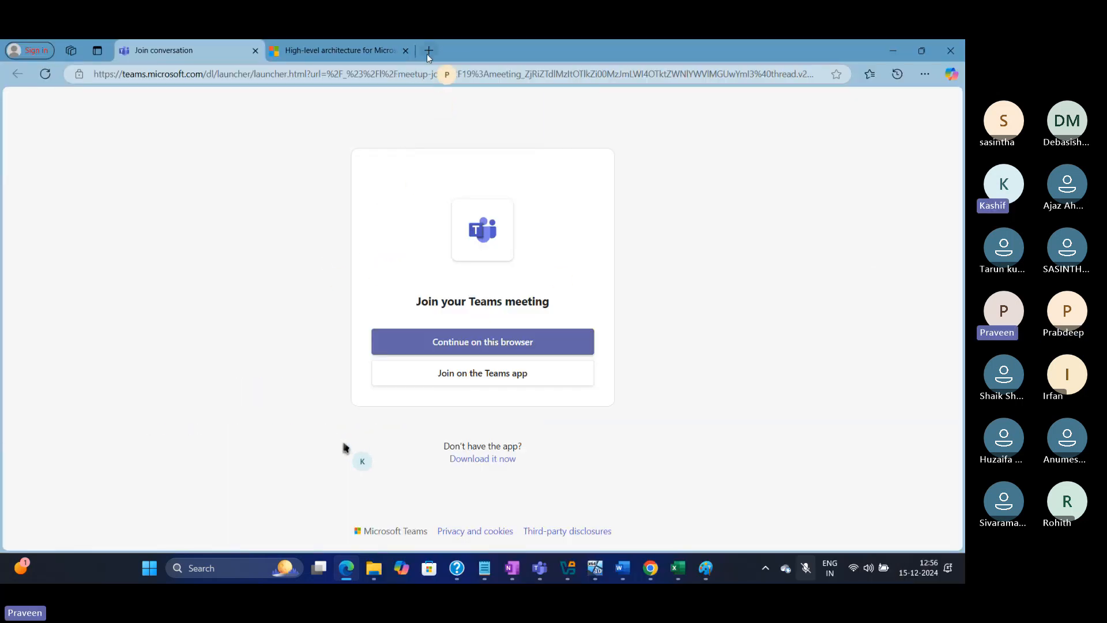
{"action": "left_click", "coordinate": [429, 51]}
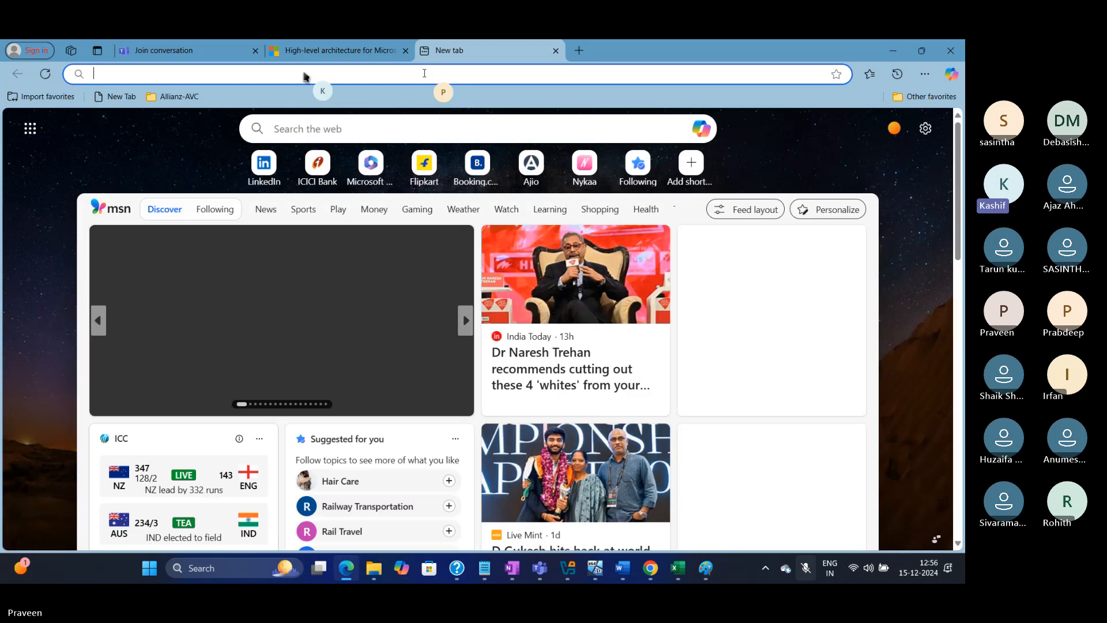
{"action": "left_click", "coordinate": [146, 73]}
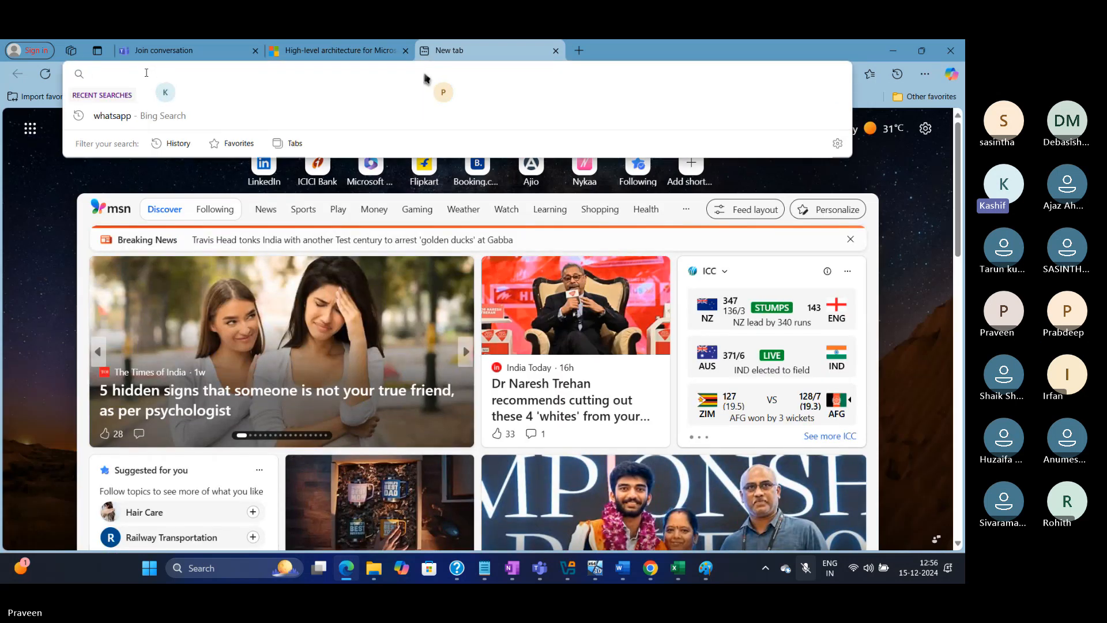
{"action": "type", "text": "admin."}
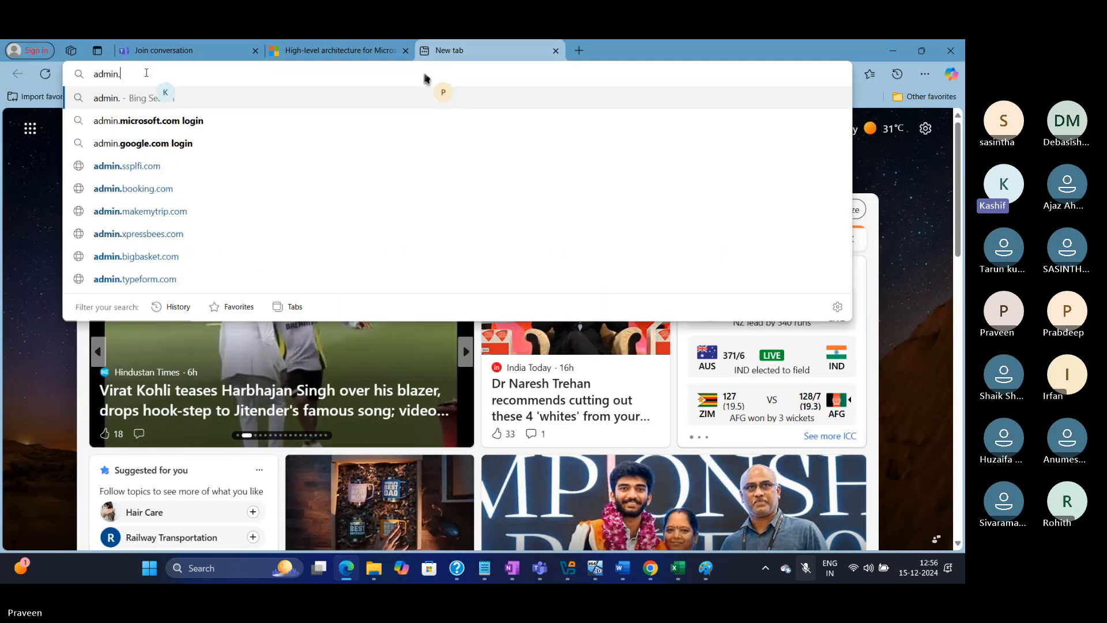
{"action": "type", "text": "mic"}
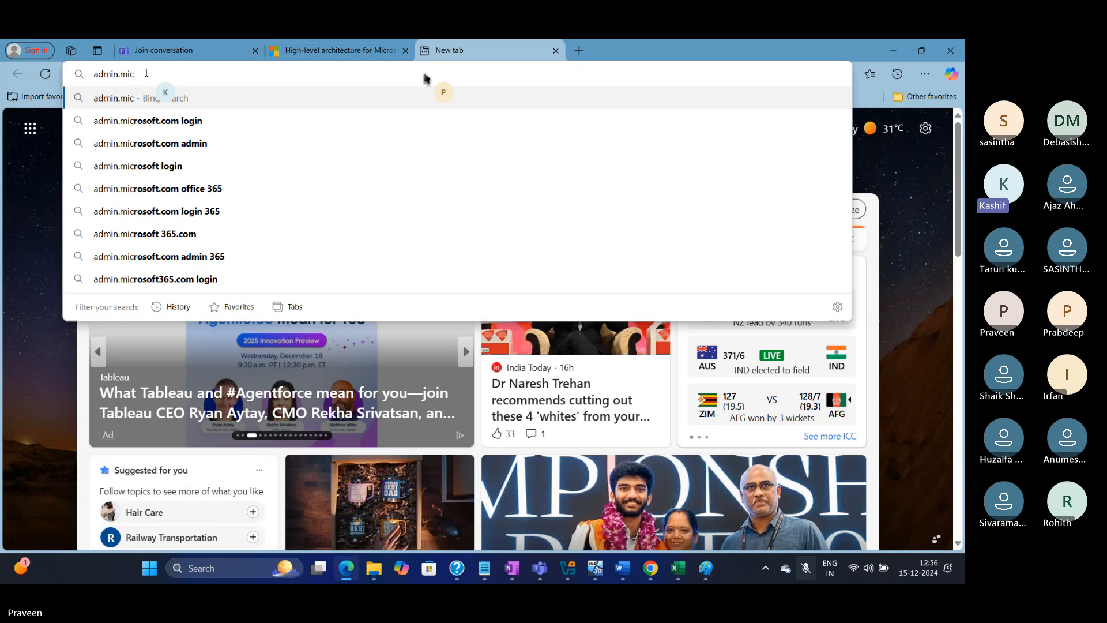
{"action": "type", "text": "rosoft.com"}
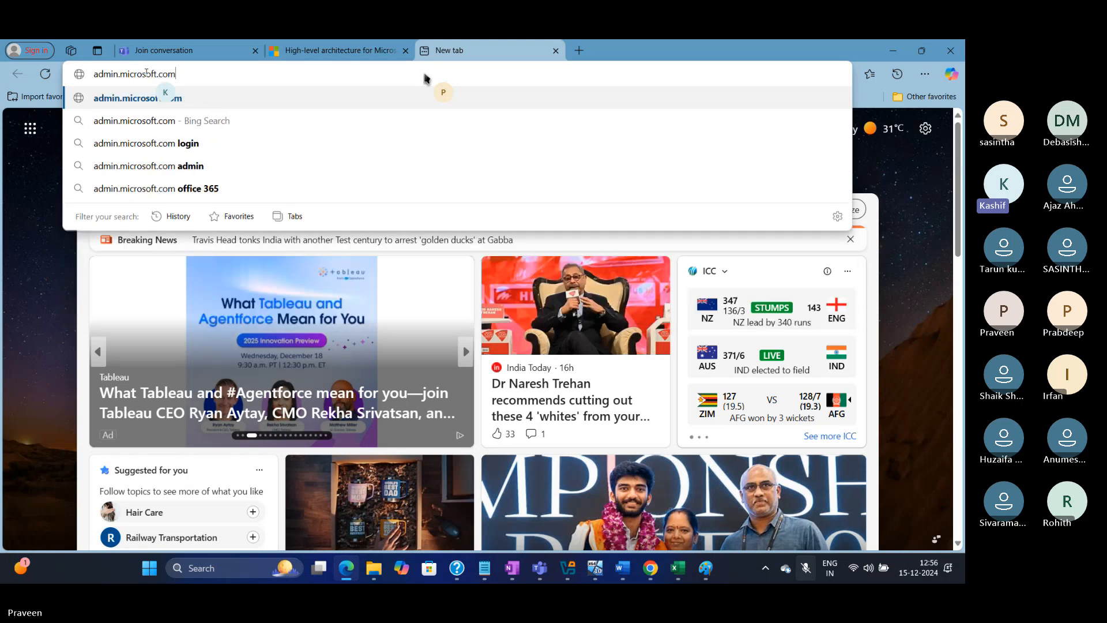
{"action": "key", "text": "Return"}
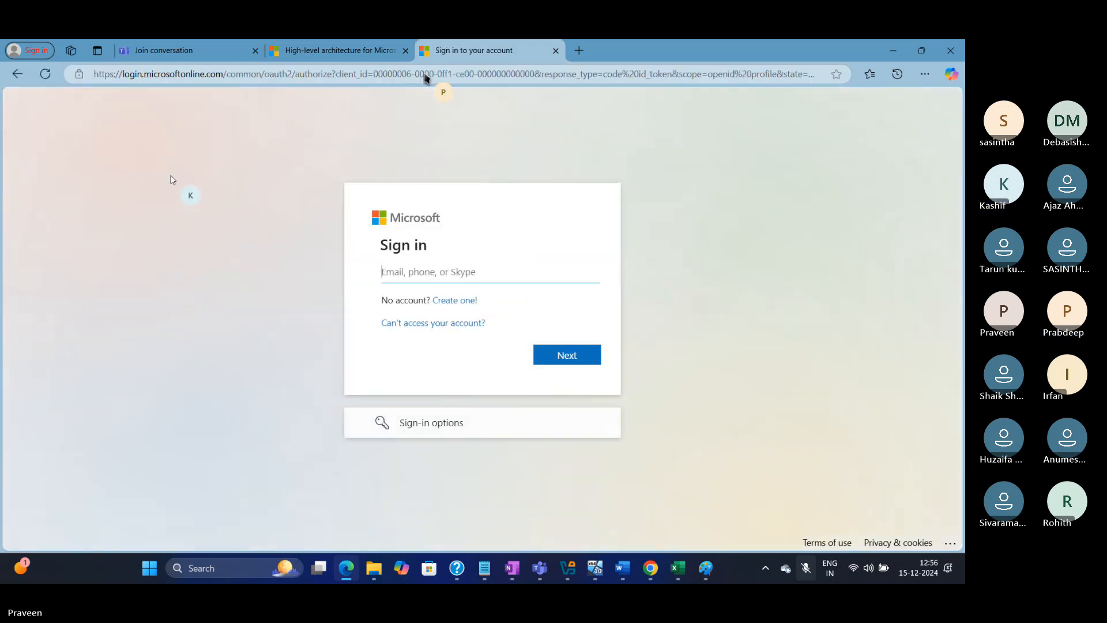
{"action": "left_click", "coordinate": [393, 272]}
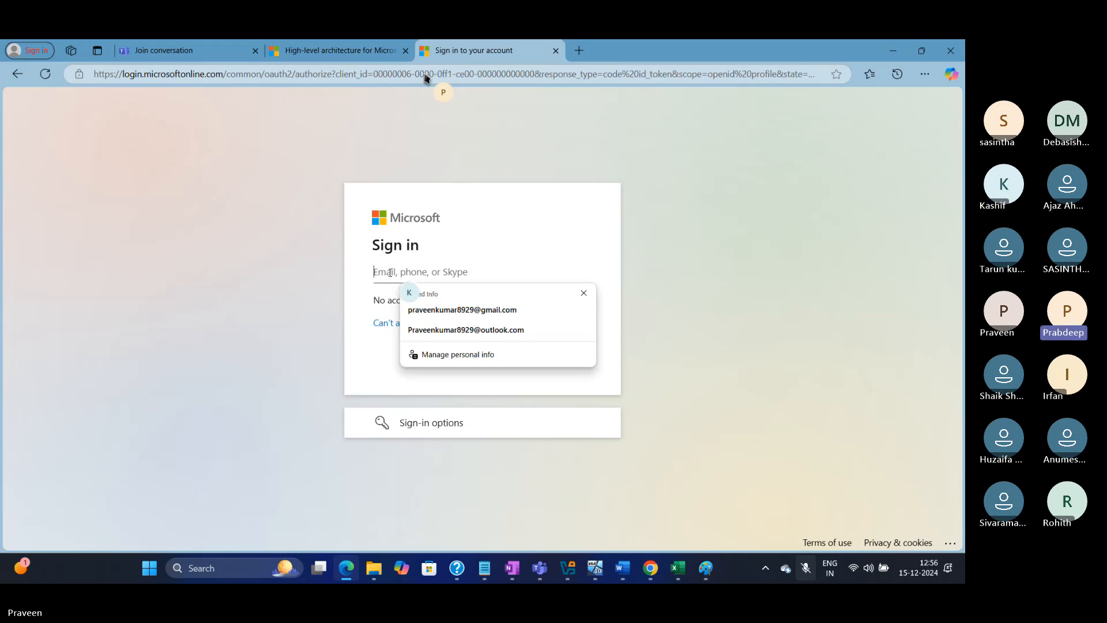
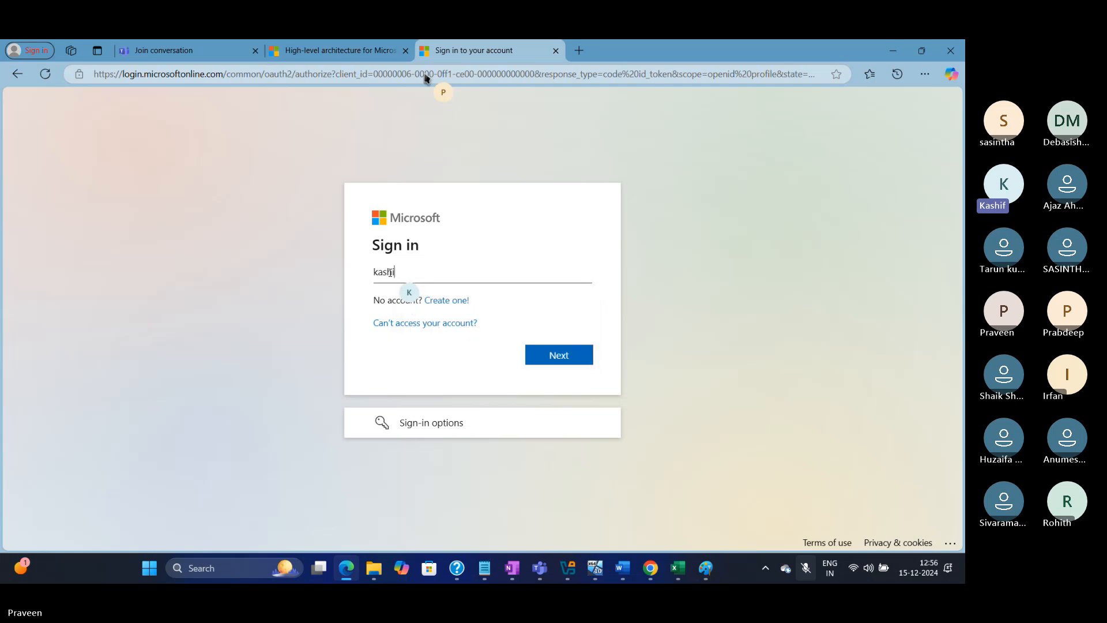
Switch to the UserCreateTemplate workbook in Excel and copy the user principal name in cell B13.
{"action": "left_click", "coordinate": [679, 570]}
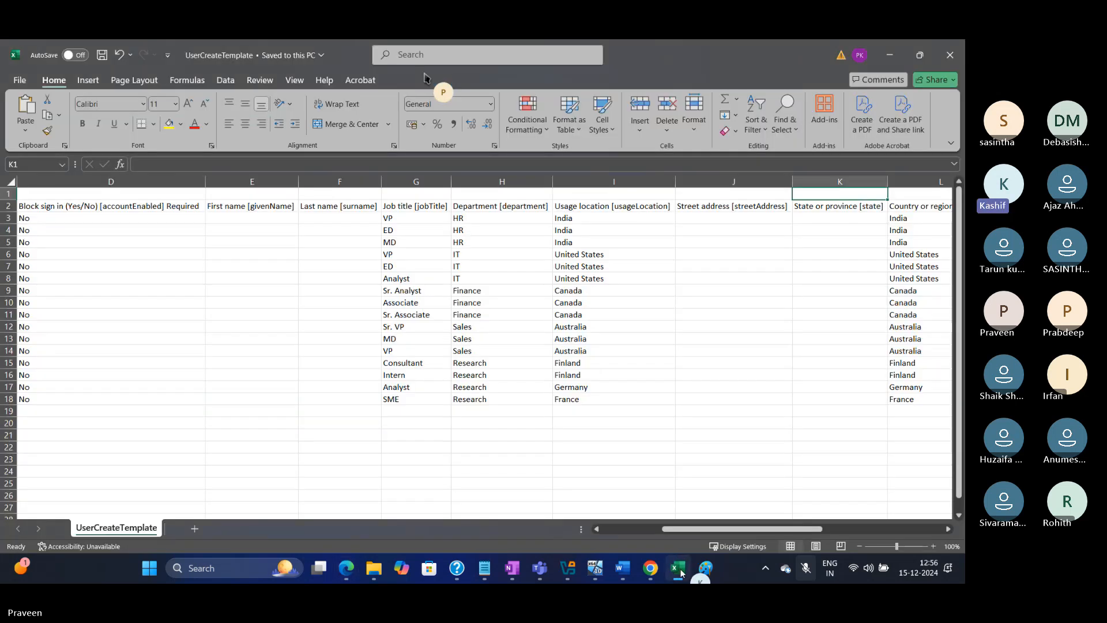
{"action": "left_click", "coordinate": [212, 364]}
{"action": "key", "text": "Left"}
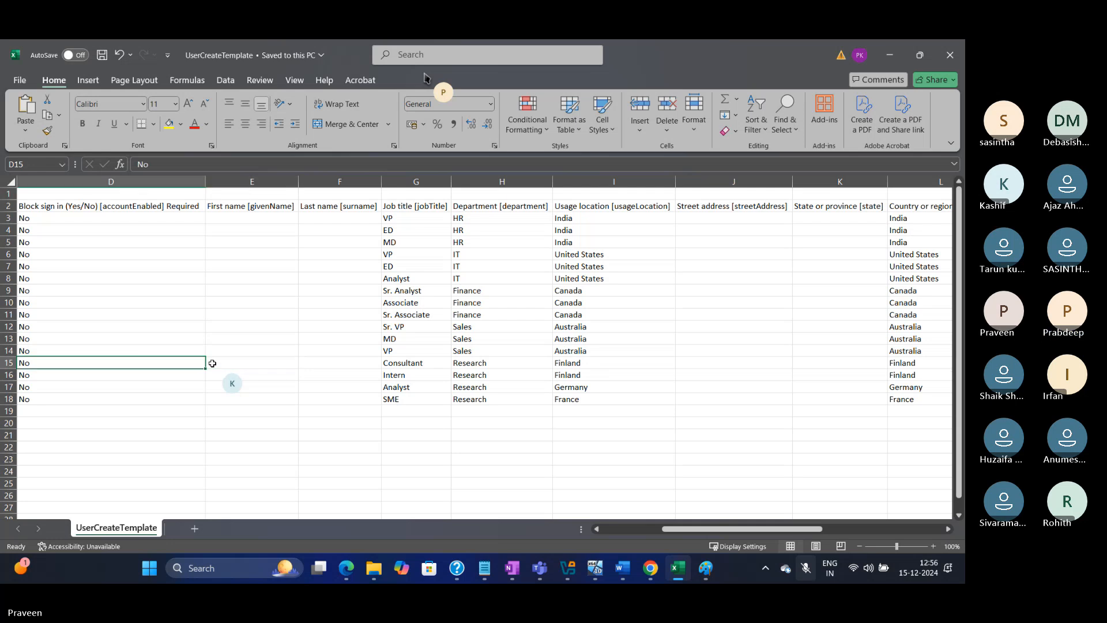
{"action": "key", "text": "Left"}
{"action": "key", "text": "Left"}
{"action": "key", "text": "Left"}
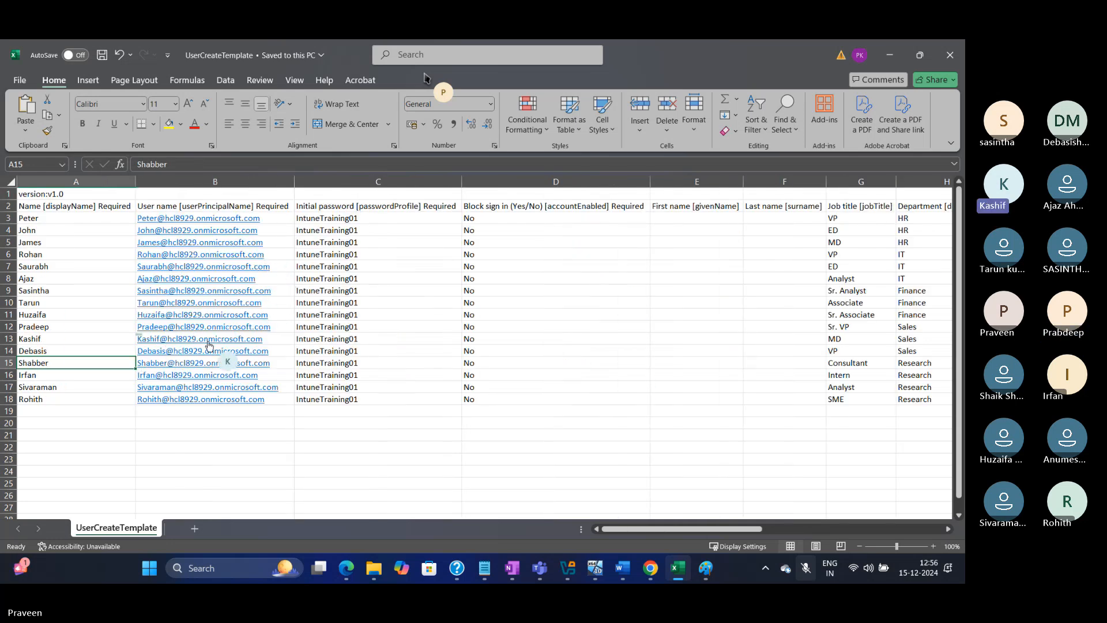
{"action": "left_click", "coordinate": [279, 339]}
{"action": "key", "text": "ctrl+c"}
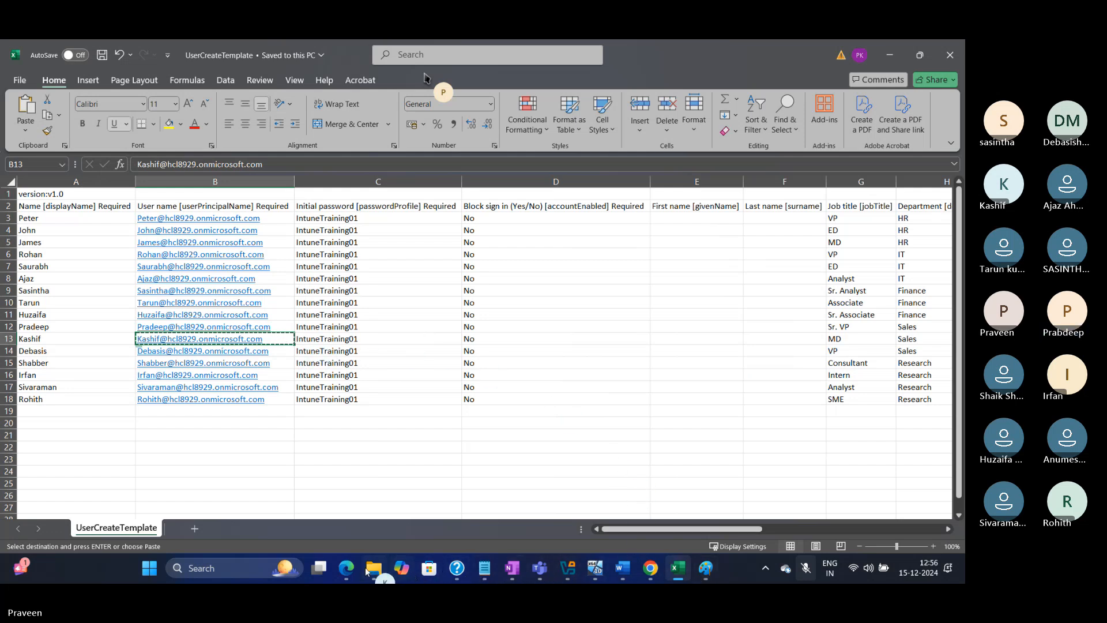
Return to the sign-in page in Edge and replace the account field's content with the copied user principal name.
{"action": "left_click", "coordinate": [346, 568]}
{"action": "key", "text": "ctrl+a"}
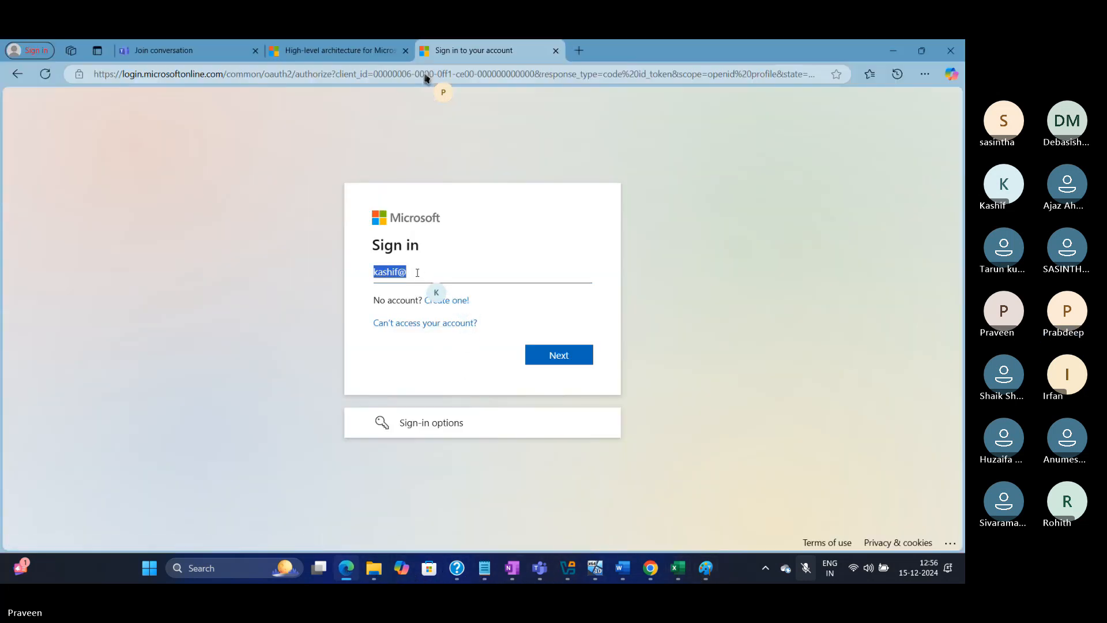
{"action": "key", "text": "ctrl+v"}
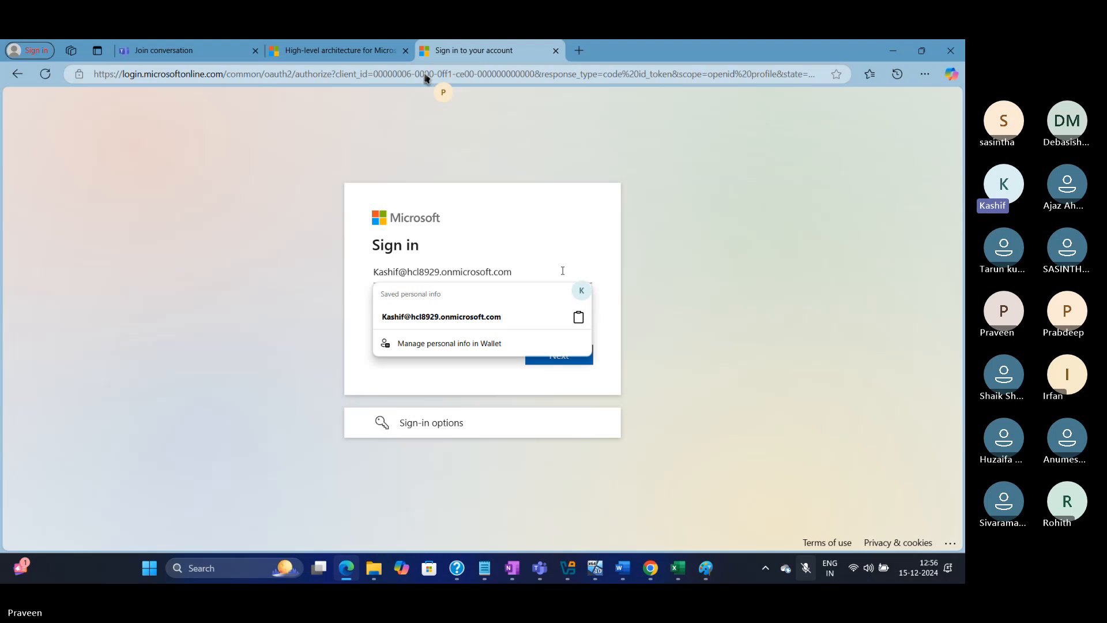
{"action": "left_click", "coordinate": [499, 385]}
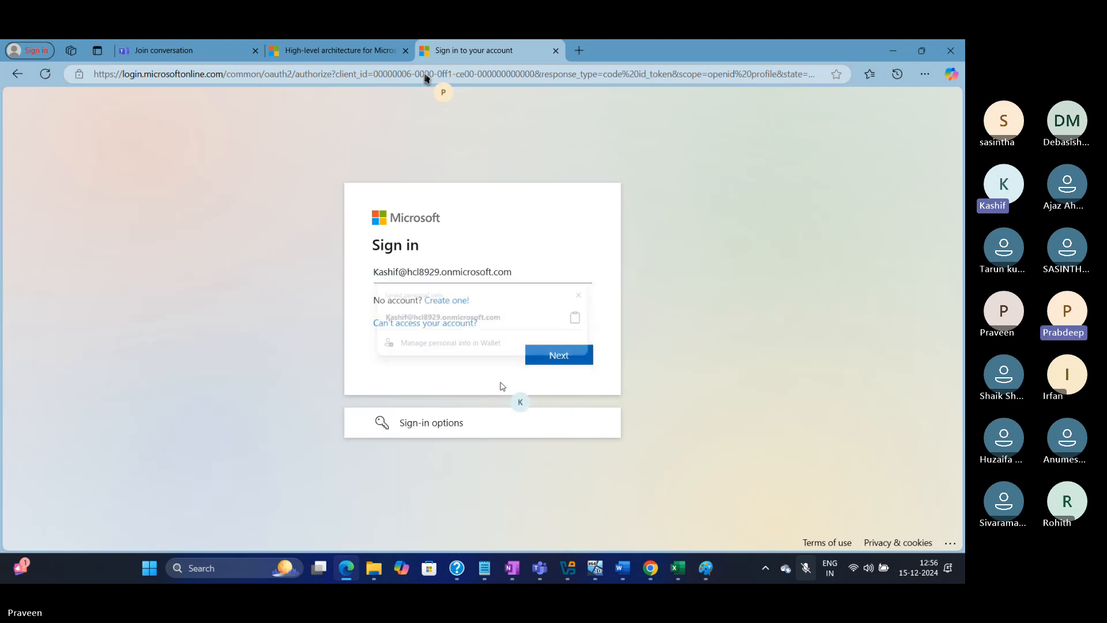
Submit the entered user principal name to continue the sign-in.
{"action": "left_click", "coordinate": [550, 365]}
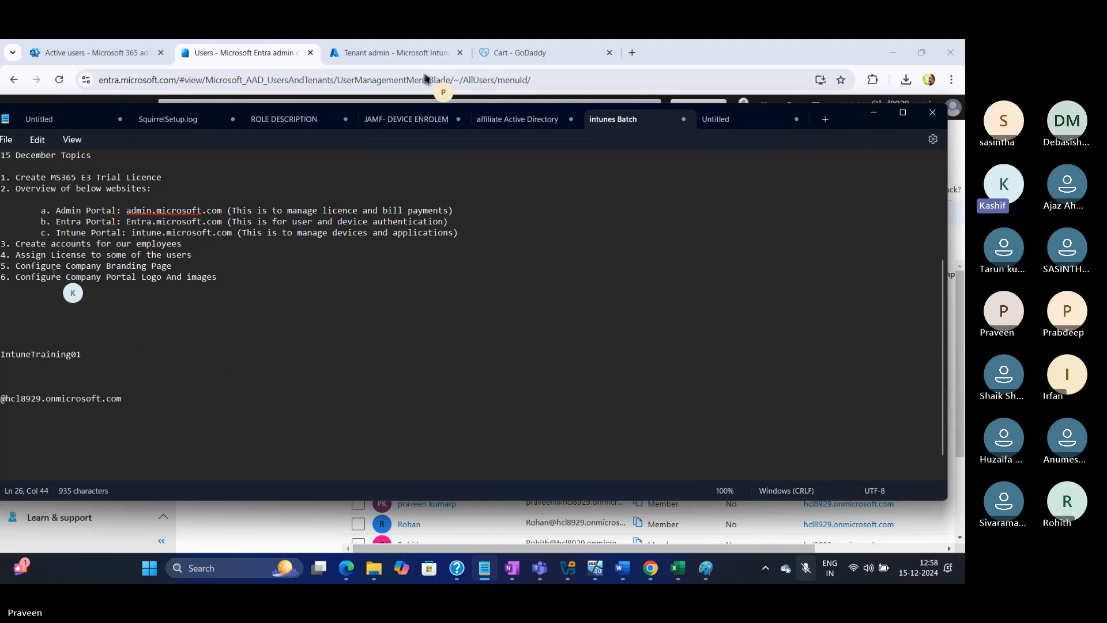
Switch from the notes to the Intune admin center in Chrome and open the tenant administration Customization page.
{"action": "left_click_drag", "start_coordinate": [35, 277], "coordinate": [244, 279]}
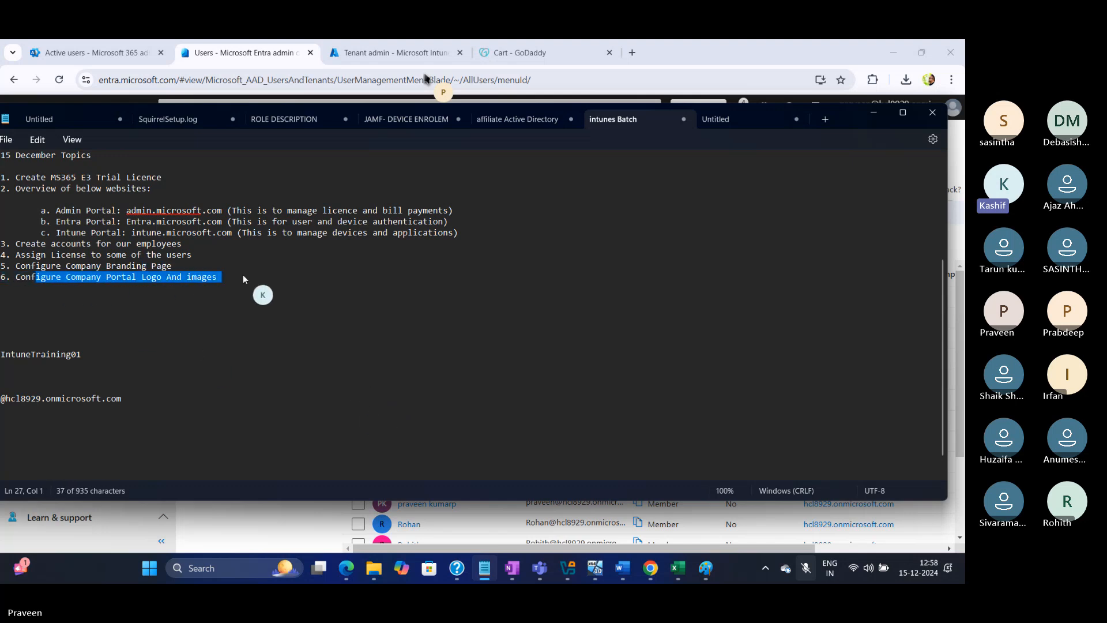
{"action": "left_click", "coordinate": [260, 526]}
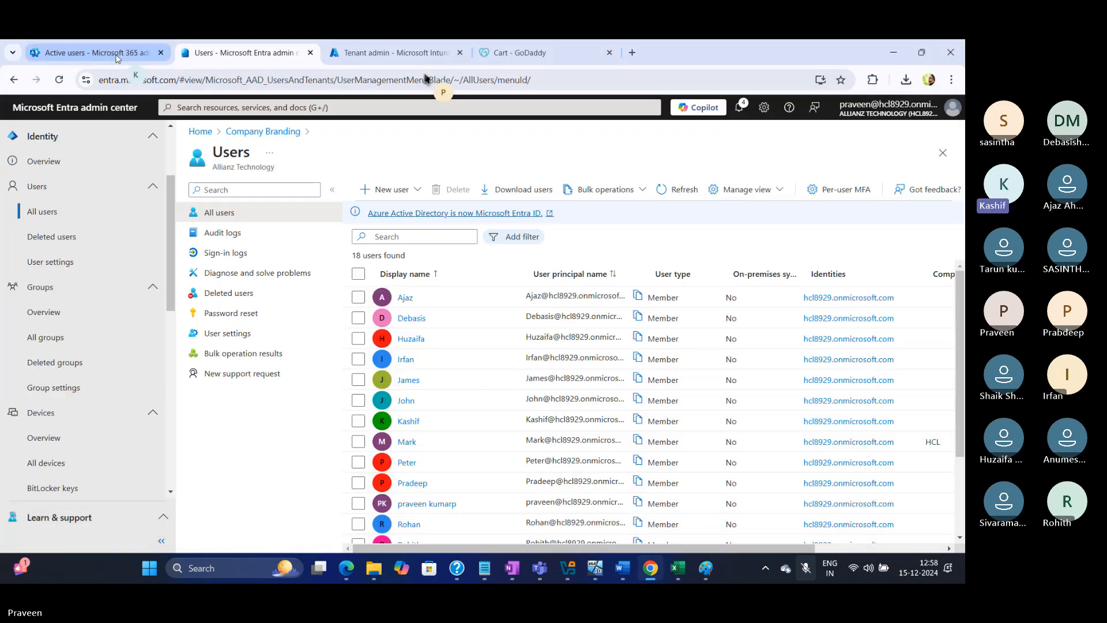
{"action": "left_click", "coordinate": [354, 57]}
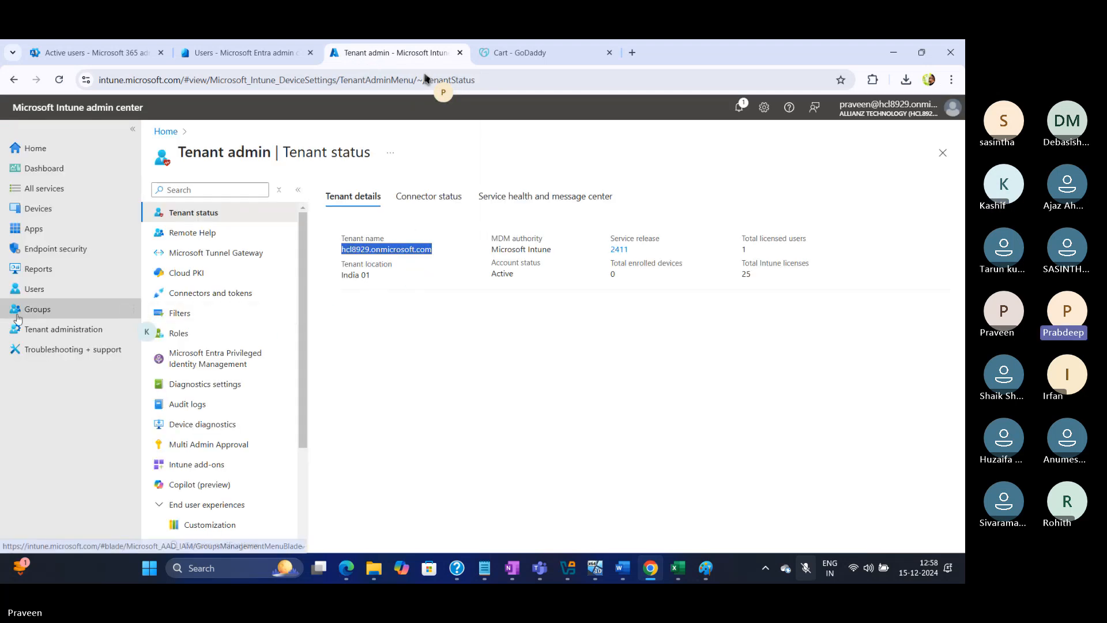
{"action": "left_click", "coordinate": [64, 334]}
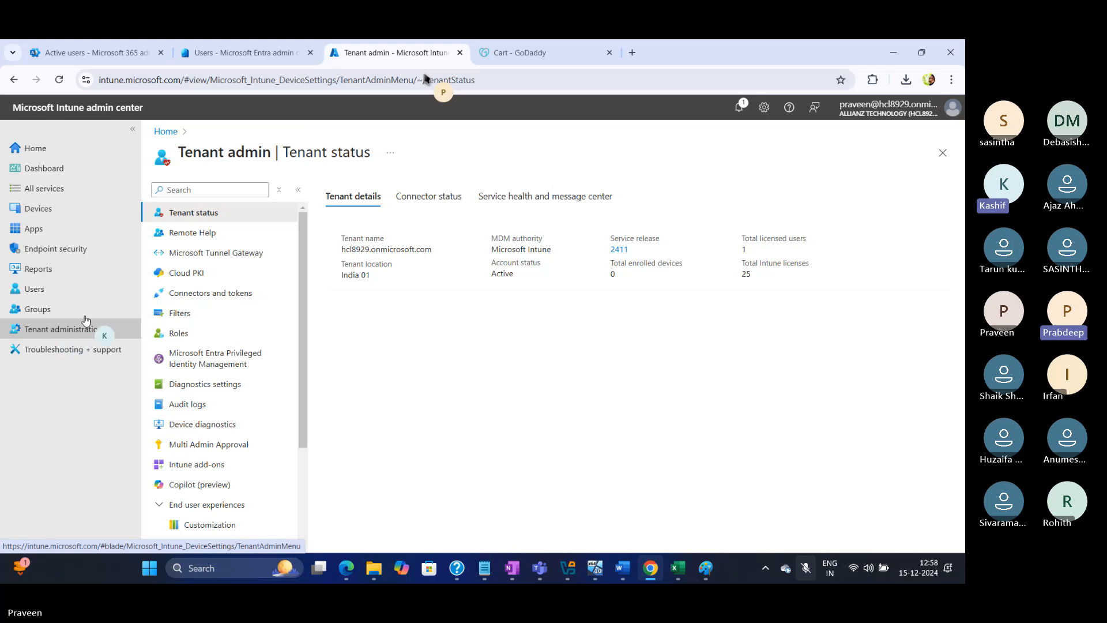
{"action": "scroll", "coordinate": [175, 233], "scroll_direction": "down", "scroll_amount": 2}
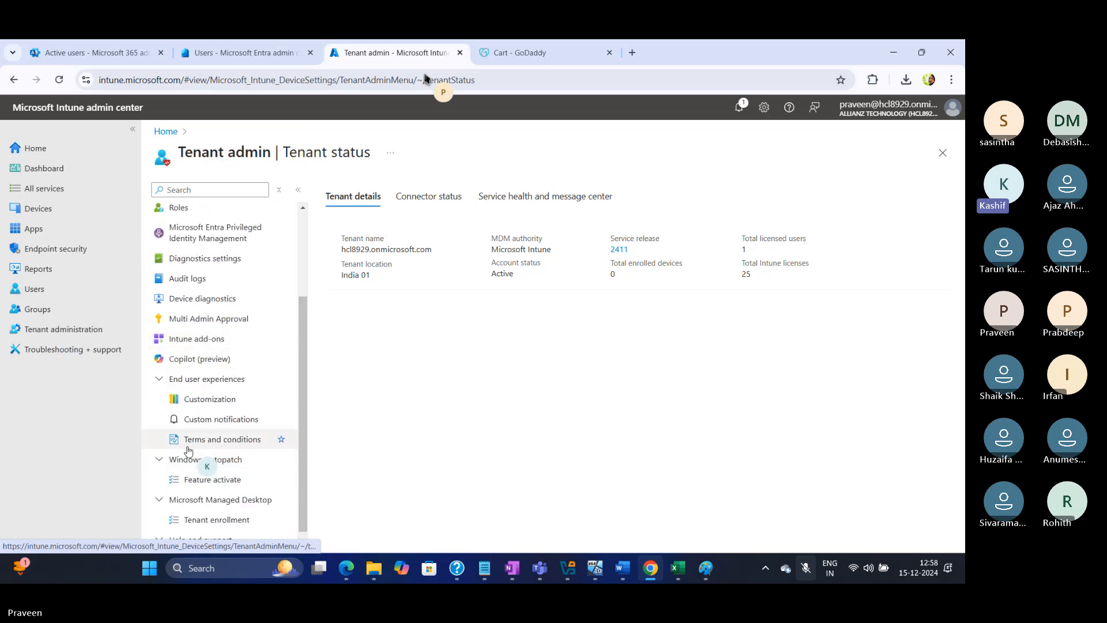
{"action": "left_click", "coordinate": [200, 400]}
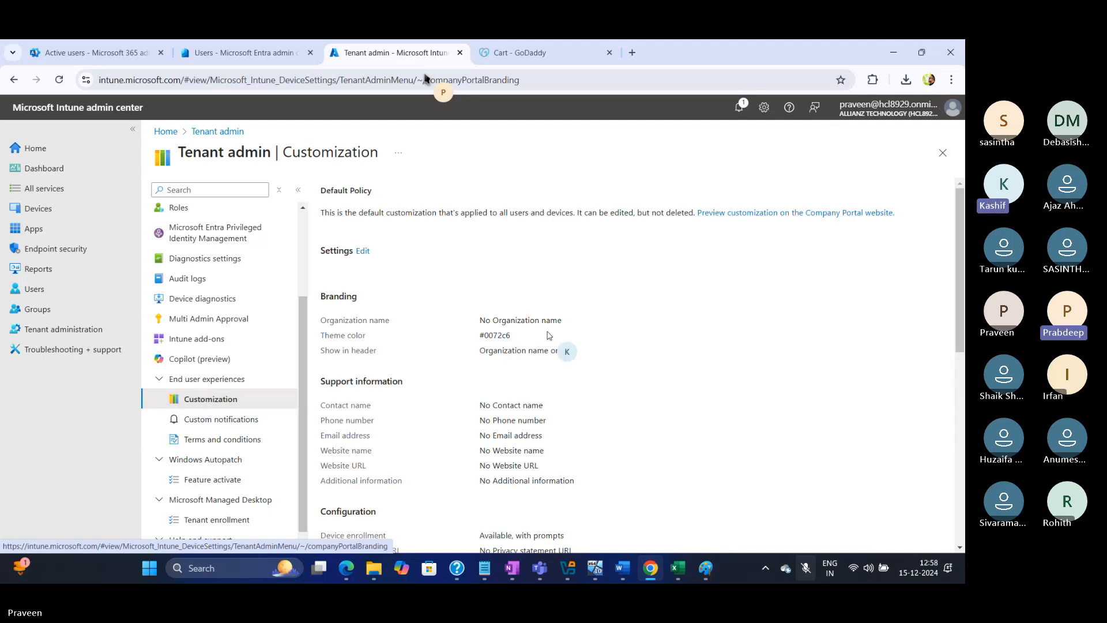
Edit the default customization policy's settings and set the organization name to HCL Private Limited.
{"action": "left_click_drag", "start_coordinate": [479, 320], "coordinate": [558, 320]}
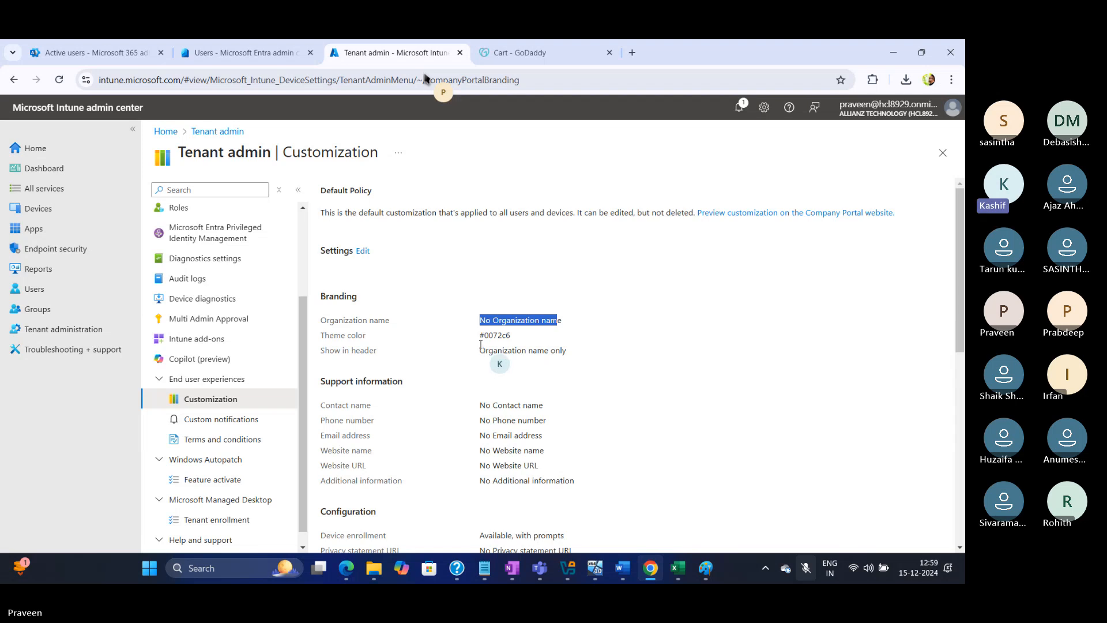
{"action": "left_click", "coordinate": [363, 253]}
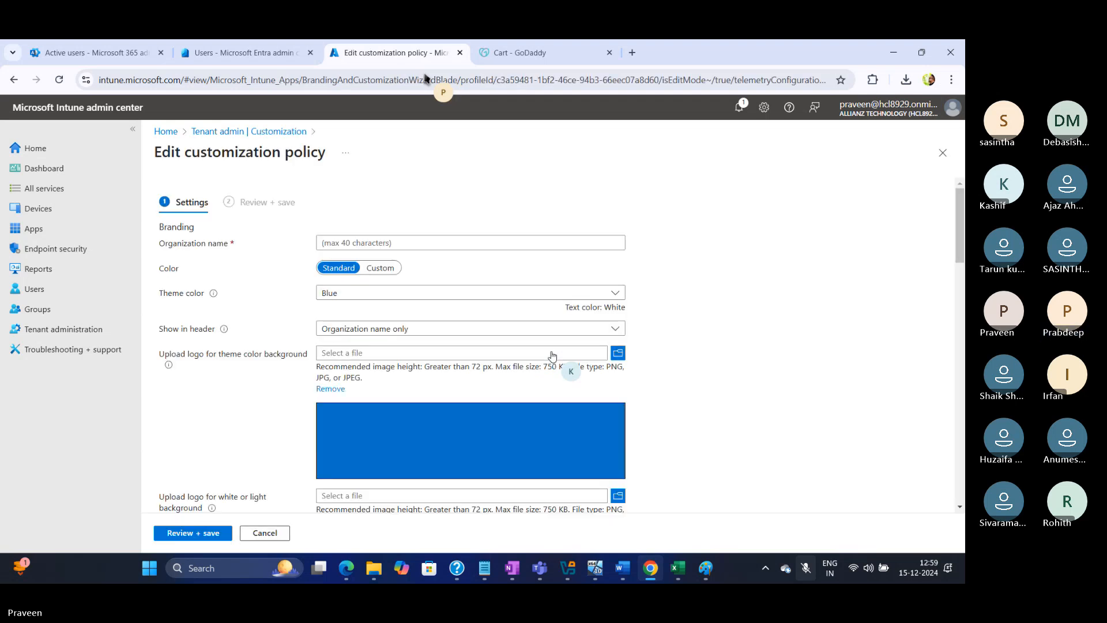
{"action": "left_click", "coordinate": [405, 242]}
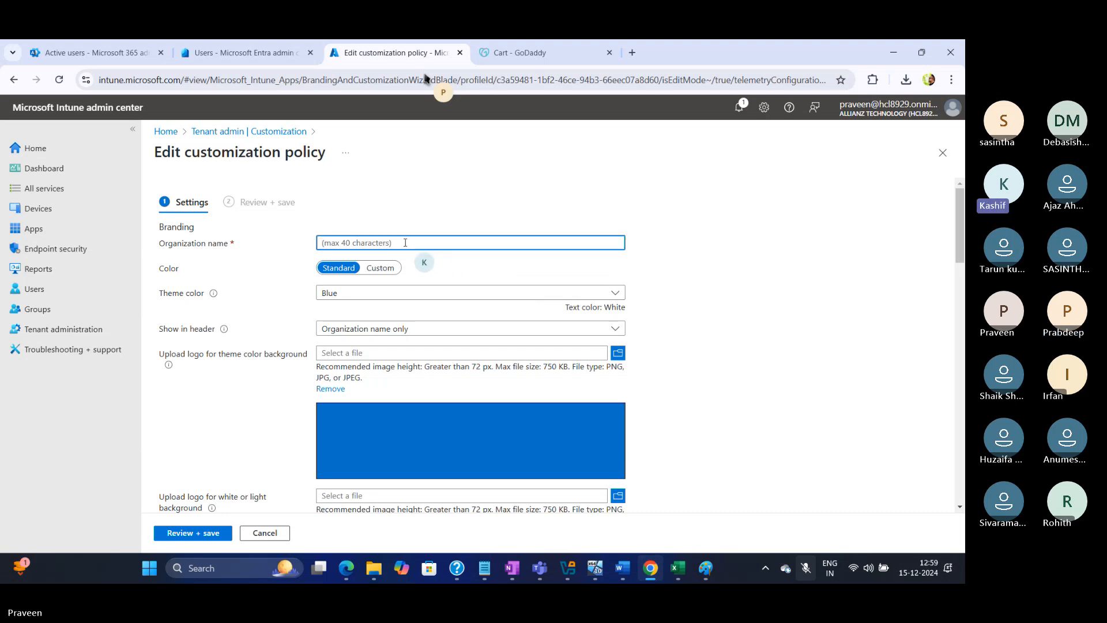
{"action": "type", "text": "HCL Private Limited"}
Set the theme color to Red and show the organization logo and name in the header.
{"action": "left_click", "coordinate": [363, 293]}
{"action": "left_click", "coordinate": [339, 335]}
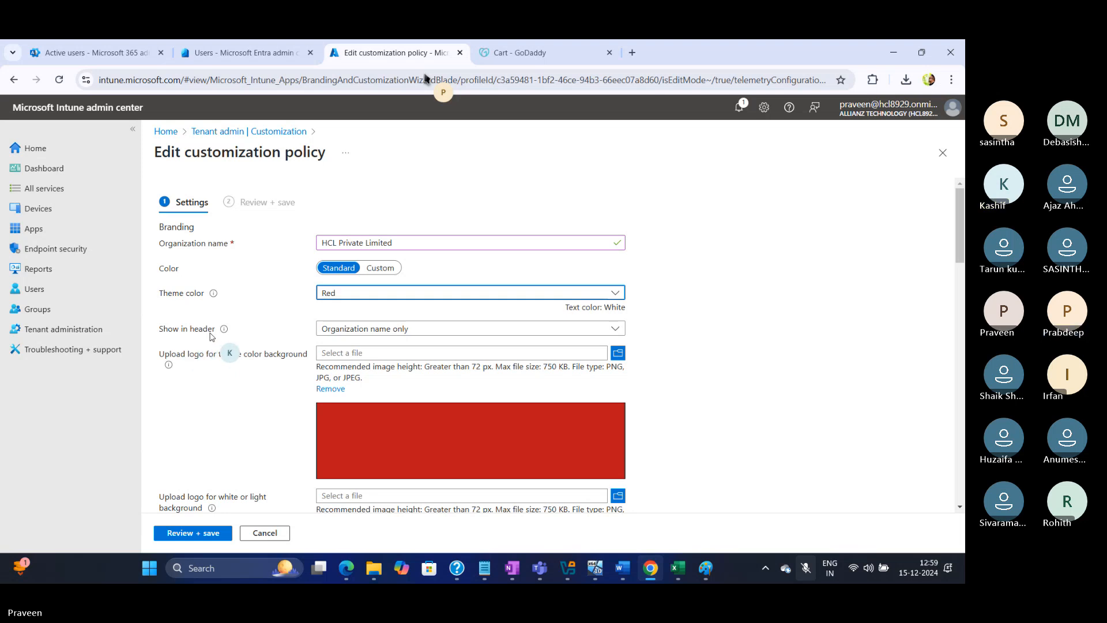
{"action": "left_click", "coordinate": [442, 333]}
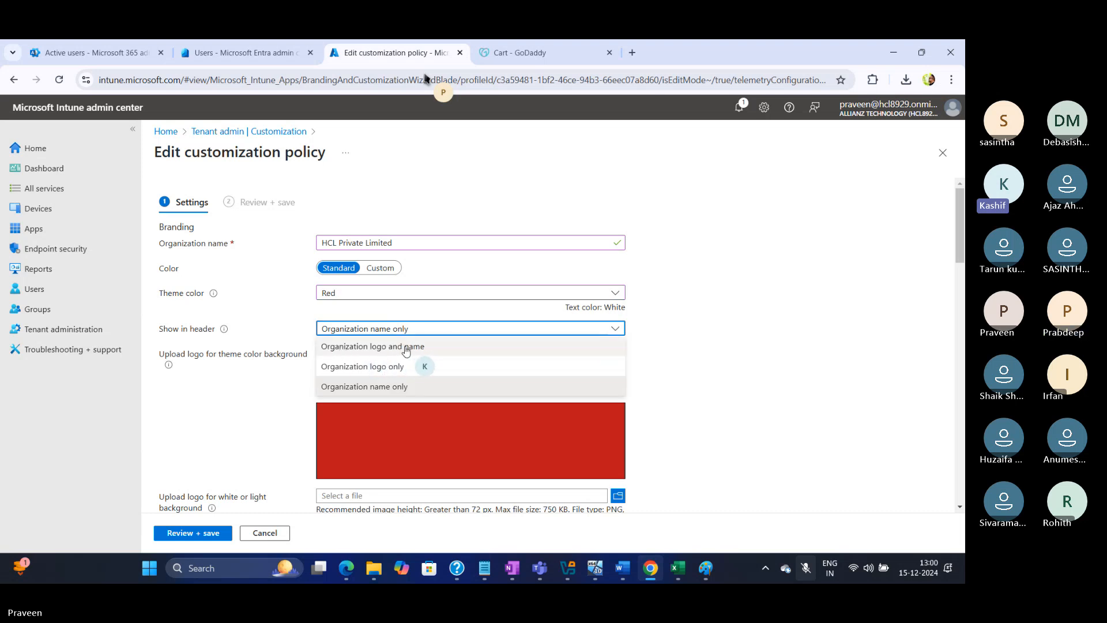
{"action": "left_click", "coordinate": [345, 348]}
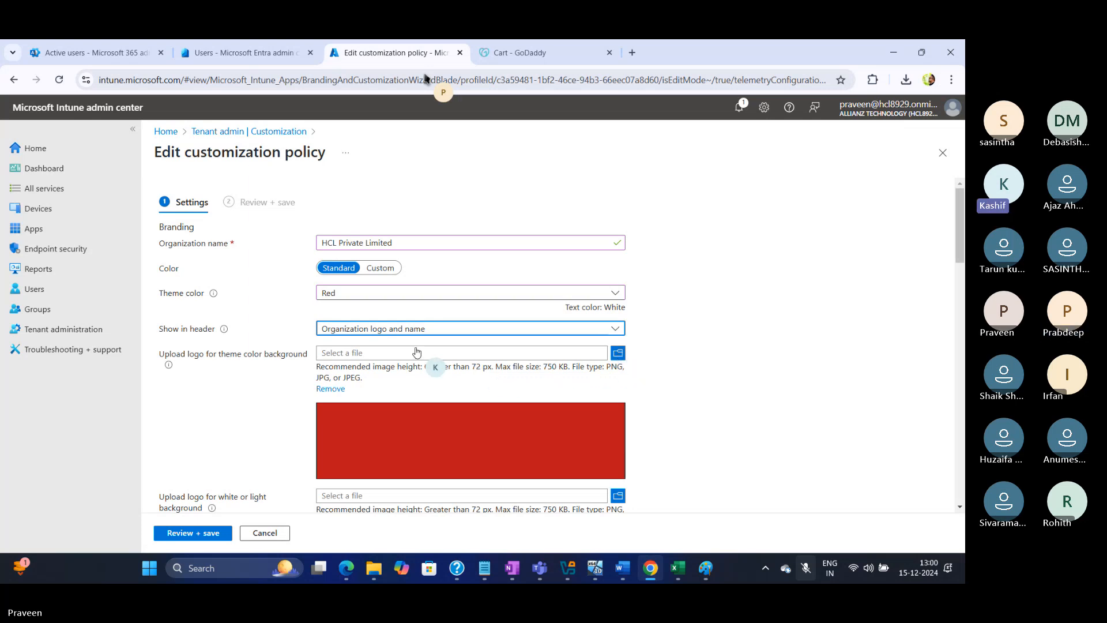
Upload logo2 from the Logo folder as the logo for the theme color background.
{"action": "left_click", "coordinate": [618, 353]}
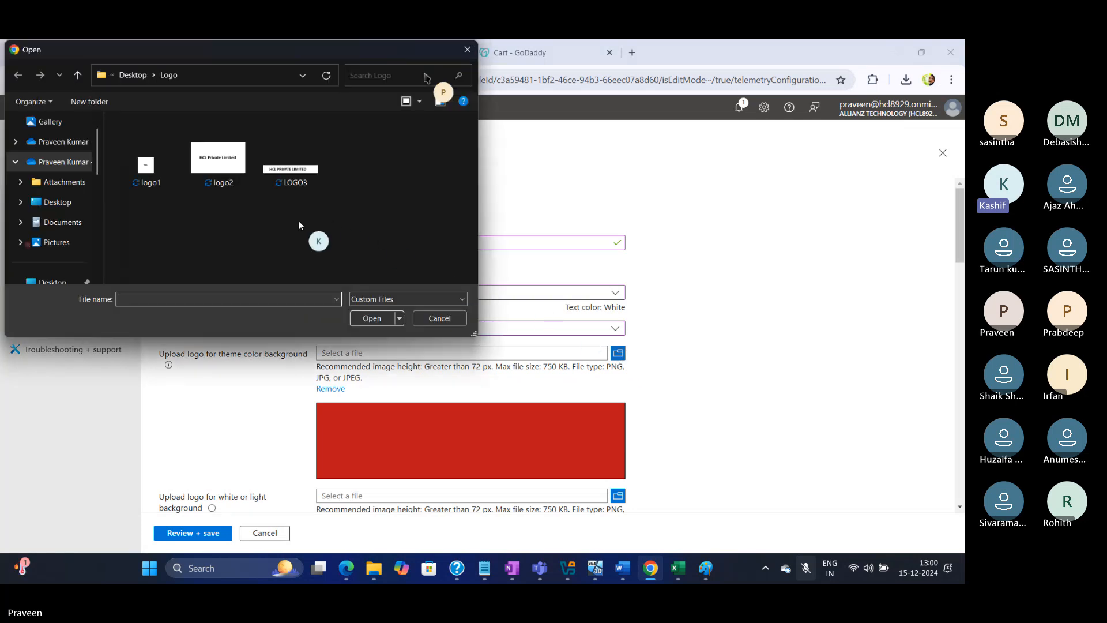
{"action": "left_click", "coordinate": [221, 173]}
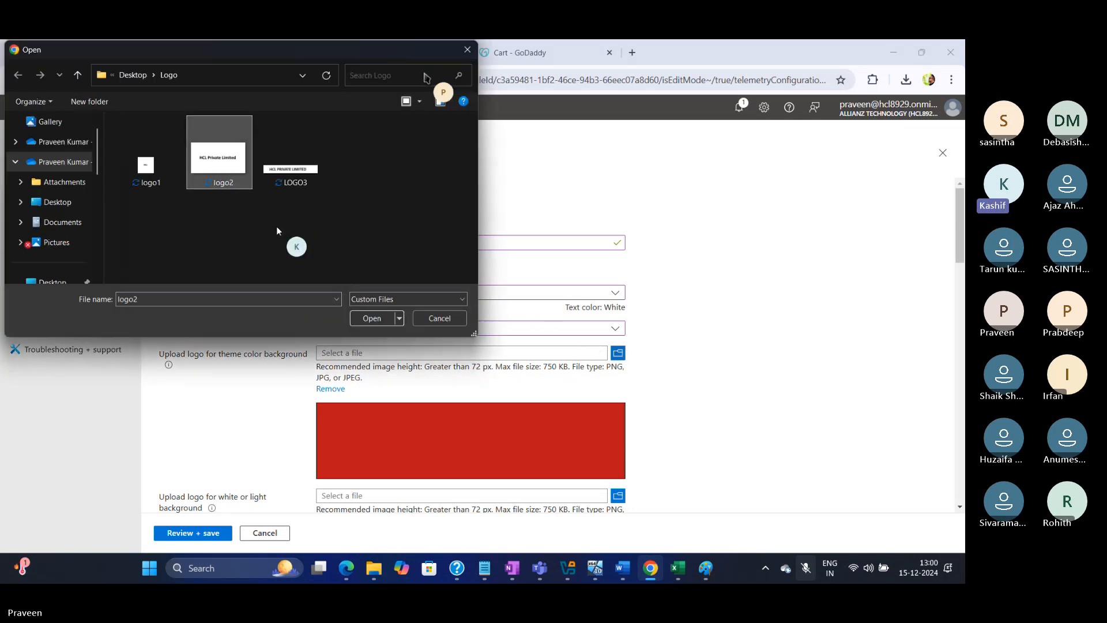
{"action": "left_click", "coordinate": [369, 319]}
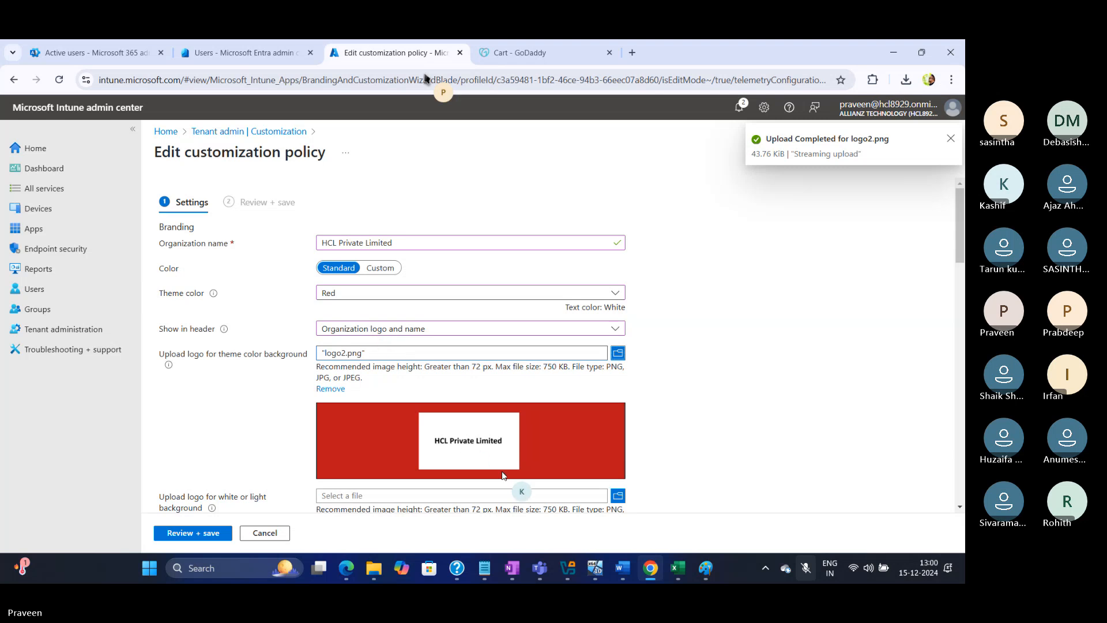
Upload LOGO3 from the Logo folder as the theme color background logo, replacing the chosen file.
{"action": "left_click", "coordinate": [618, 353]}
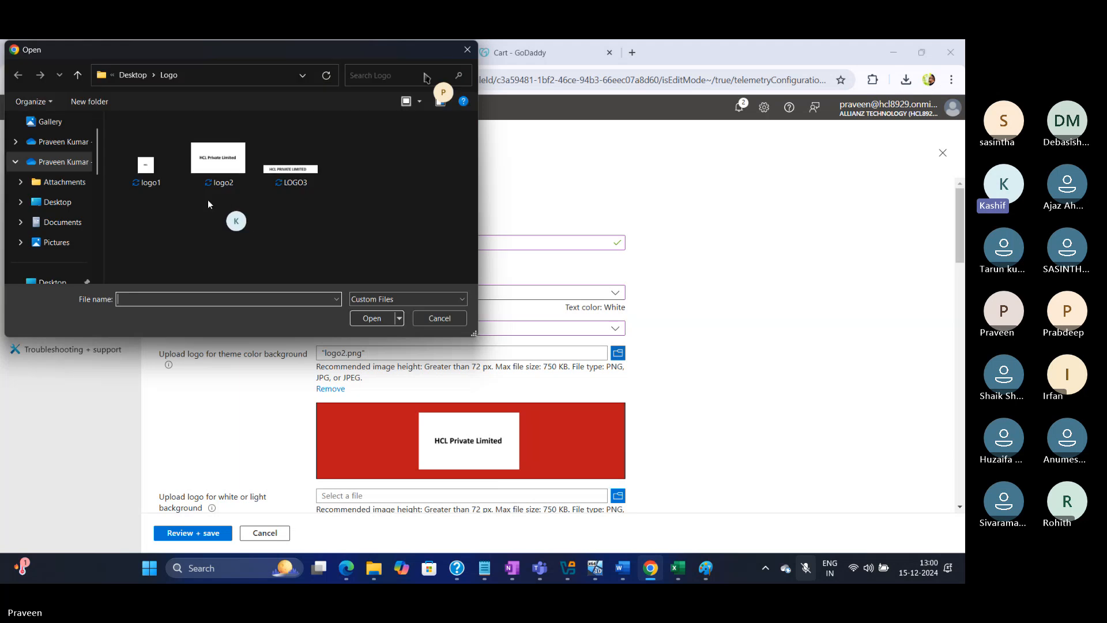
{"action": "left_click", "coordinate": [305, 179]}
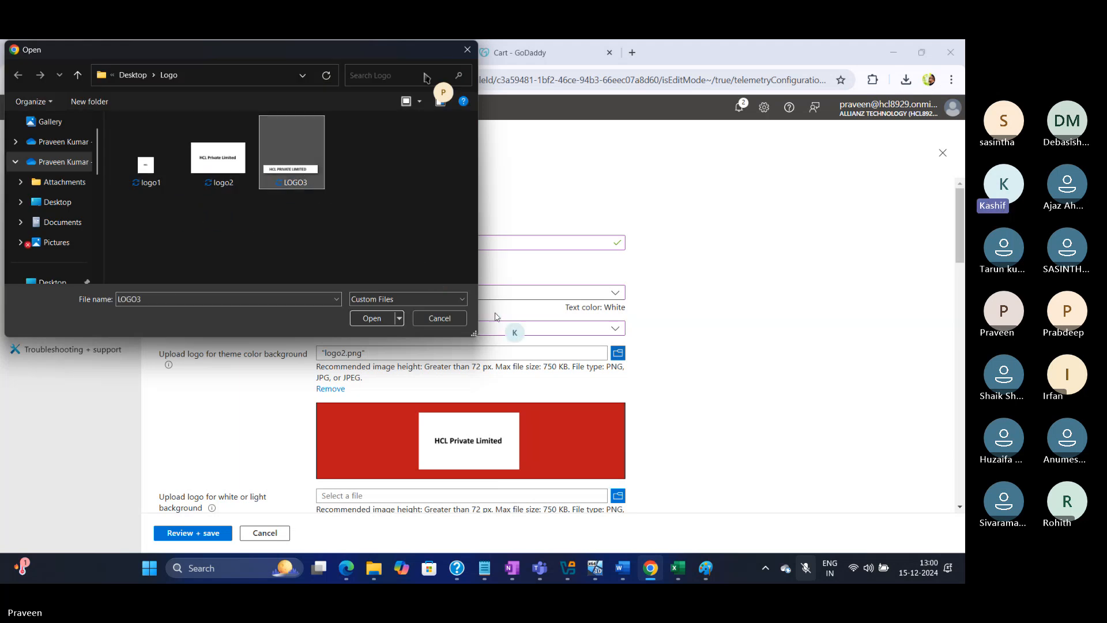
{"action": "left_click", "coordinate": [370, 318]}
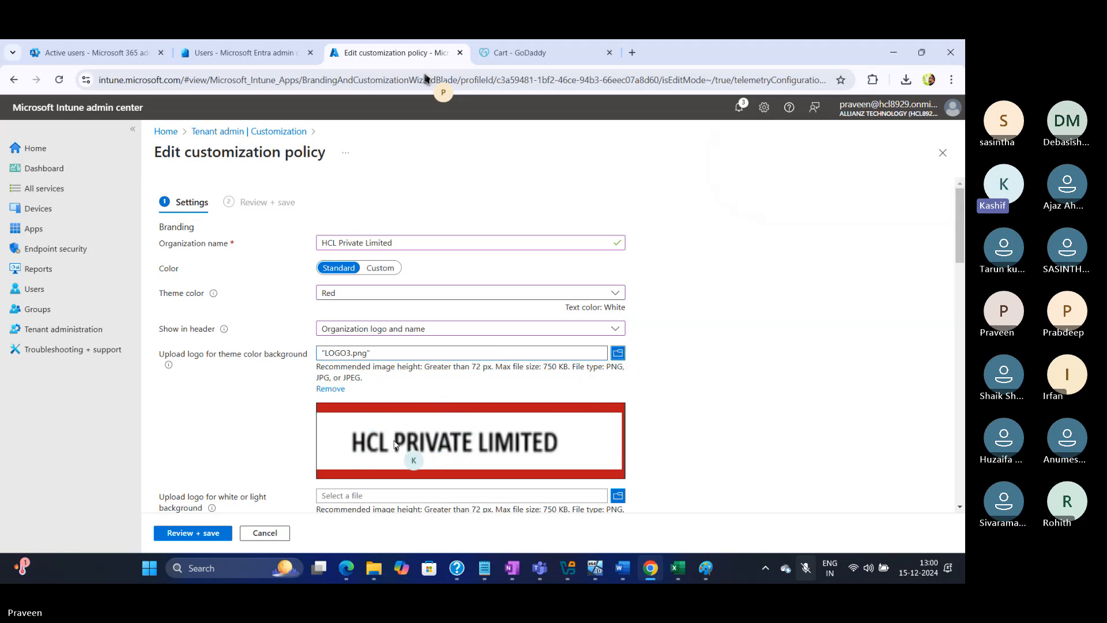
Upload LOGO3 as the logo for white or light backgrounds.
{"action": "scroll", "coordinate": [404, 443], "scroll_direction": "down", "scroll_amount": 2}
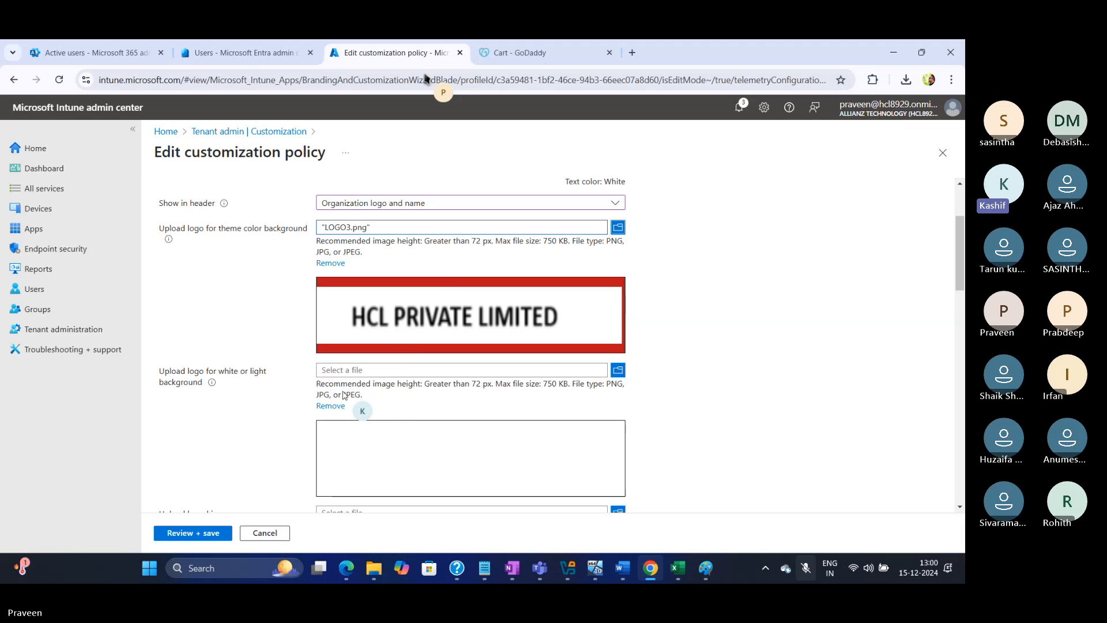
{"action": "left_click", "coordinate": [618, 370]}
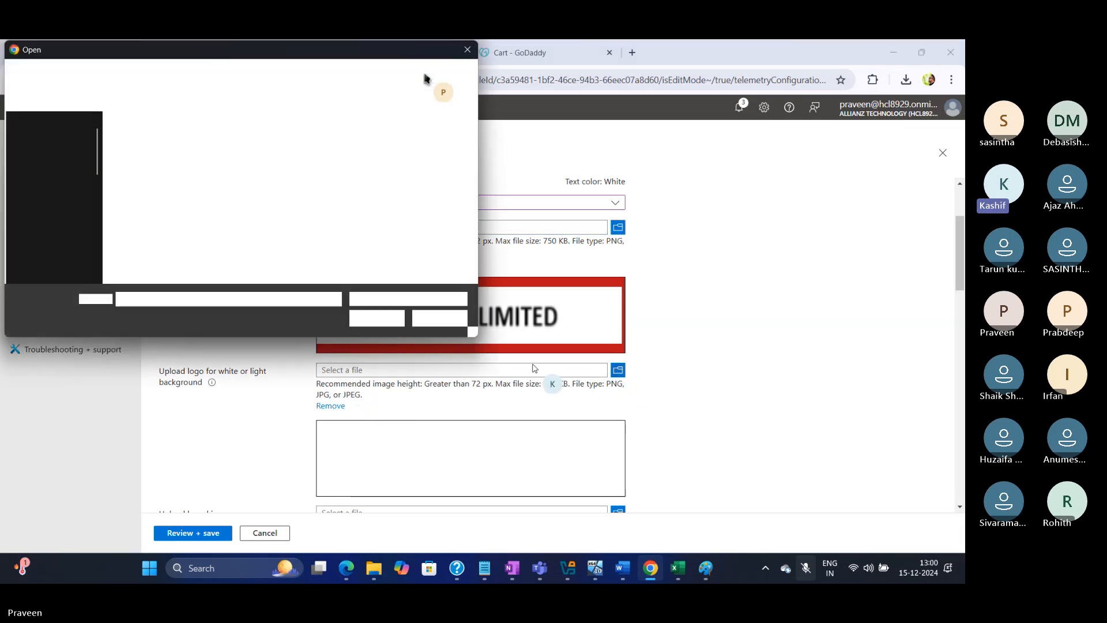
{"action": "left_click", "coordinate": [300, 176]}
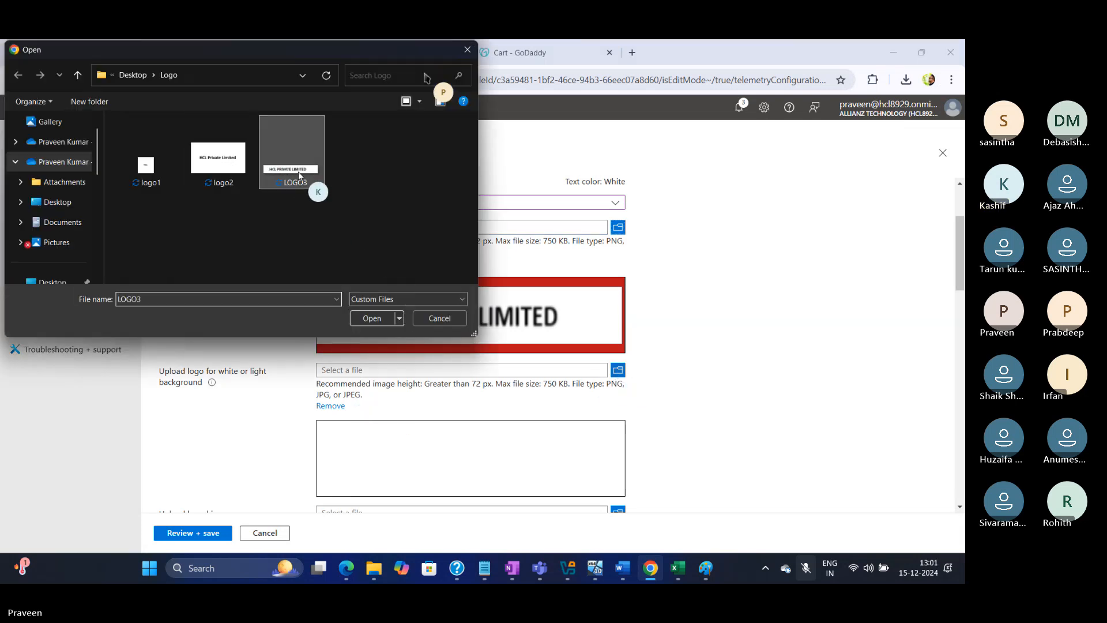
{"action": "double_click", "coordinate": [300, 176]}
Upload LOGO3 as the brand image.
{"action": "scroll", "coordinate": [544, 452], "scroll_direction": "down", "scroll_amount": 3}
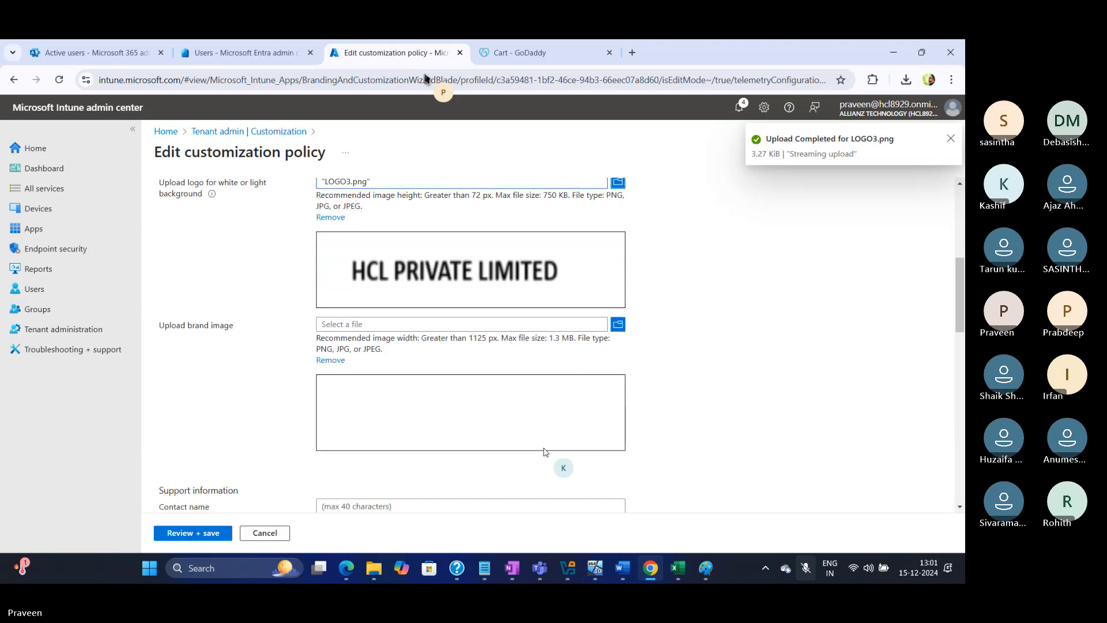
{"action": "left_click", "coordinate": [611, 325]}
{"action": "left_click", "coordinate": [291, 174]}
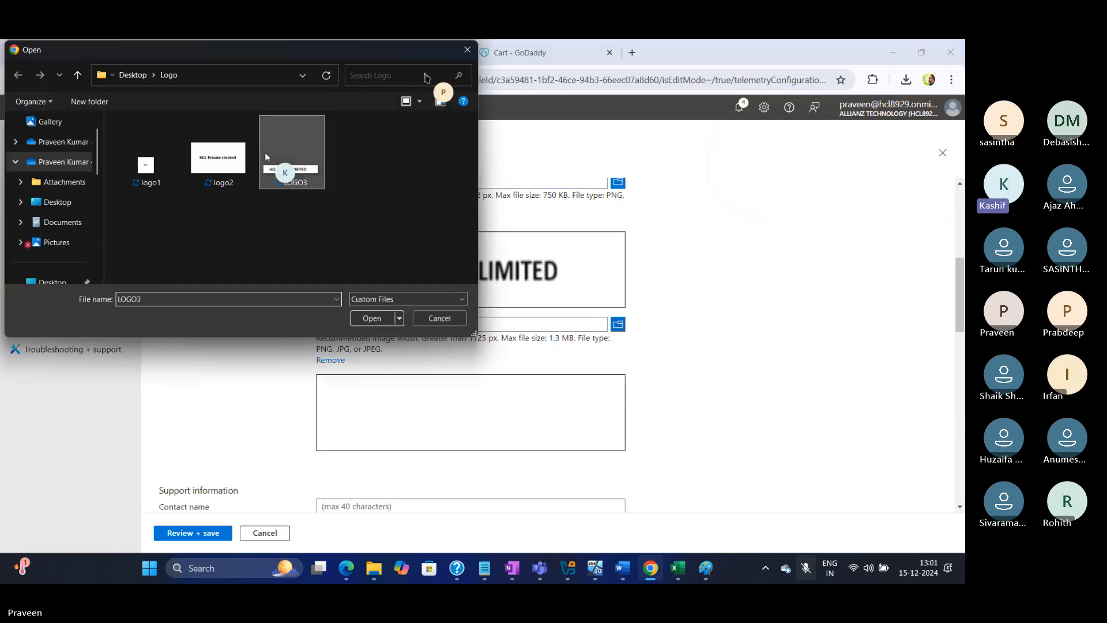
{"action": "double_click", "coordinate": [291, 173]}
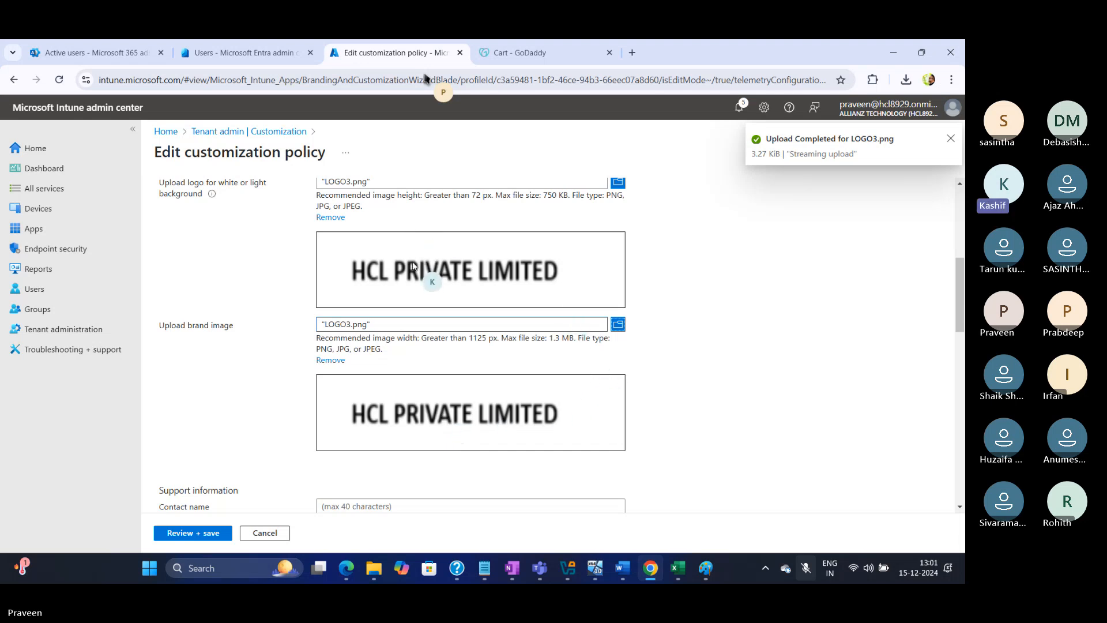
Set the support contact name to IT Support and enter the support phone number.
{"action": "scroll", "coordinate": [420, 319], "scroll_direction": "down", "scroll_amount": 2}
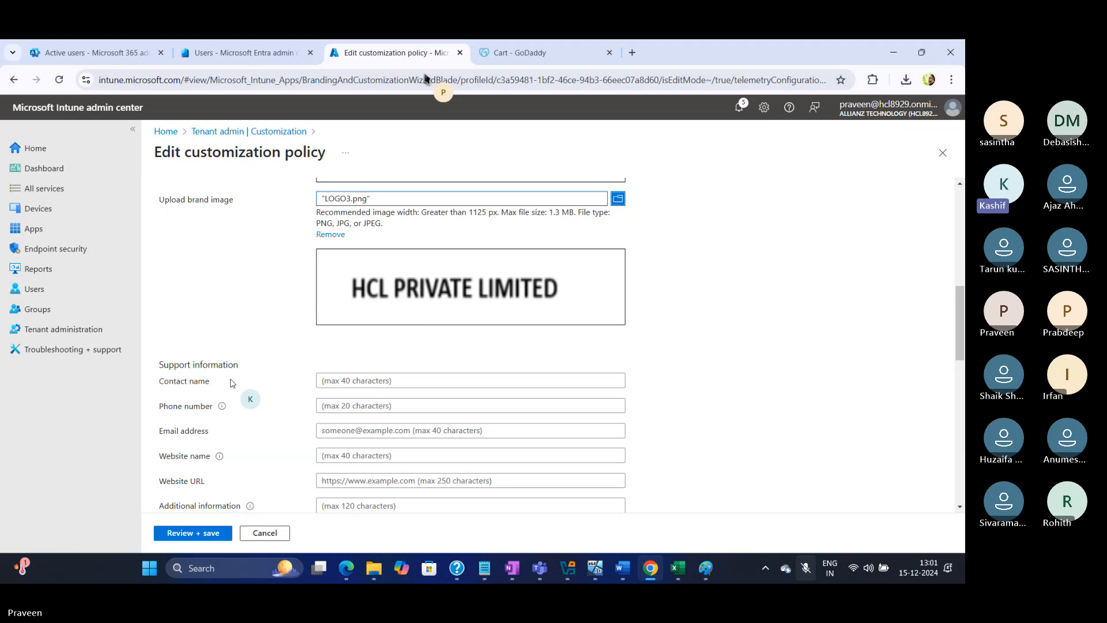
{"action": "left_click", "coordinate": [380, 379]}
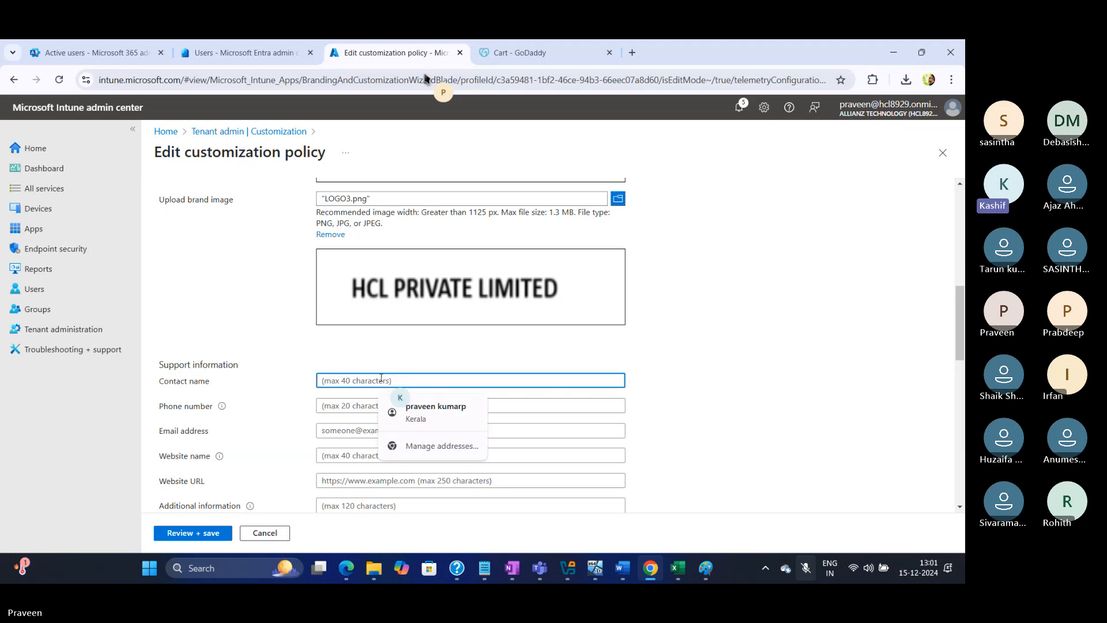
{"action": "type", "text": "IT S"}
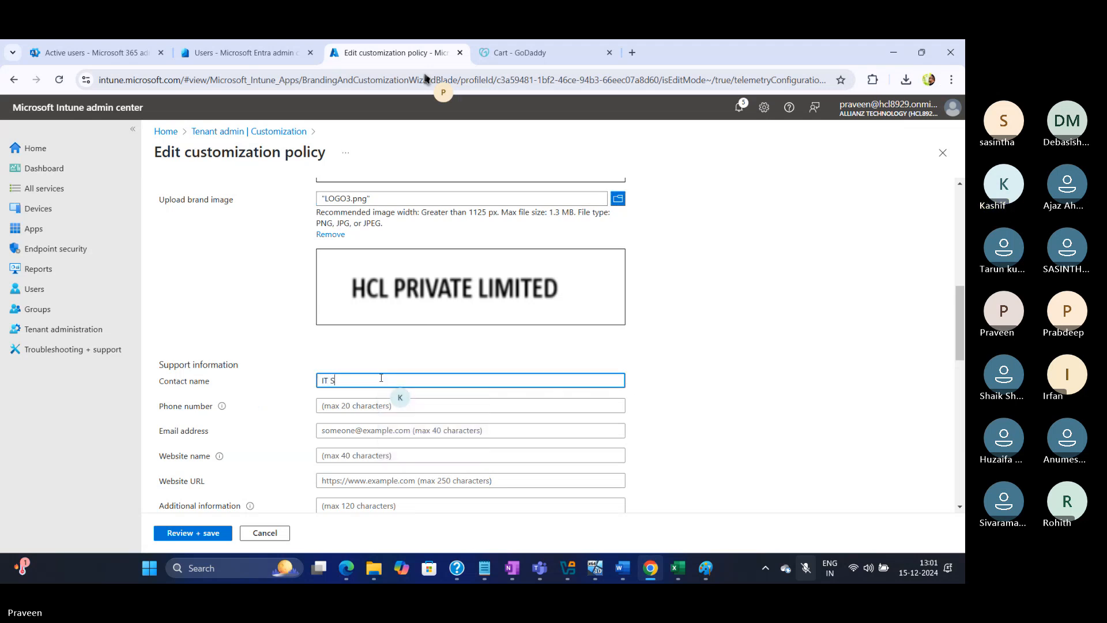
{"action": "type", "text": "upport"}
{"action": "key", "text": "Tab"}
{"action": "type", "text": "1"}
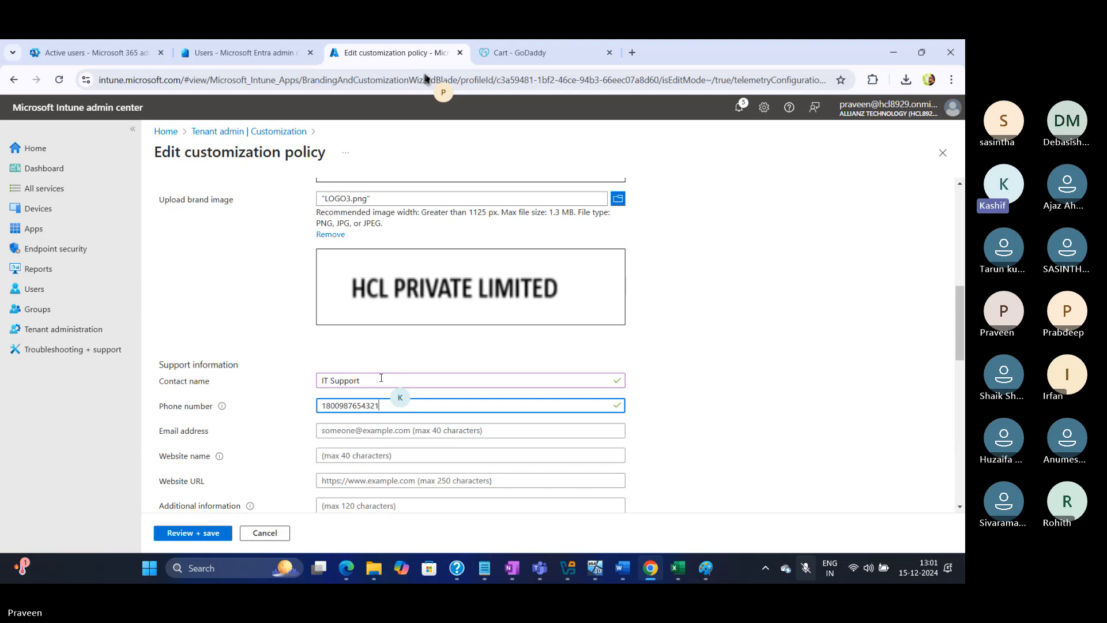
Fill in the support information's email address.
{"action": "left_click", "coordinate": [381, 430]}
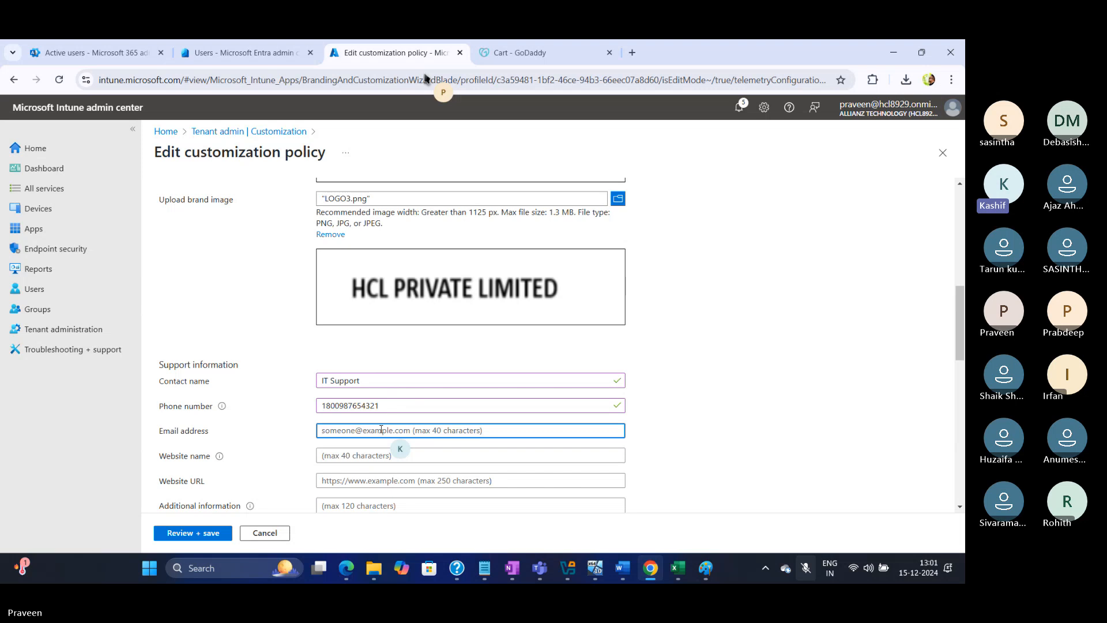
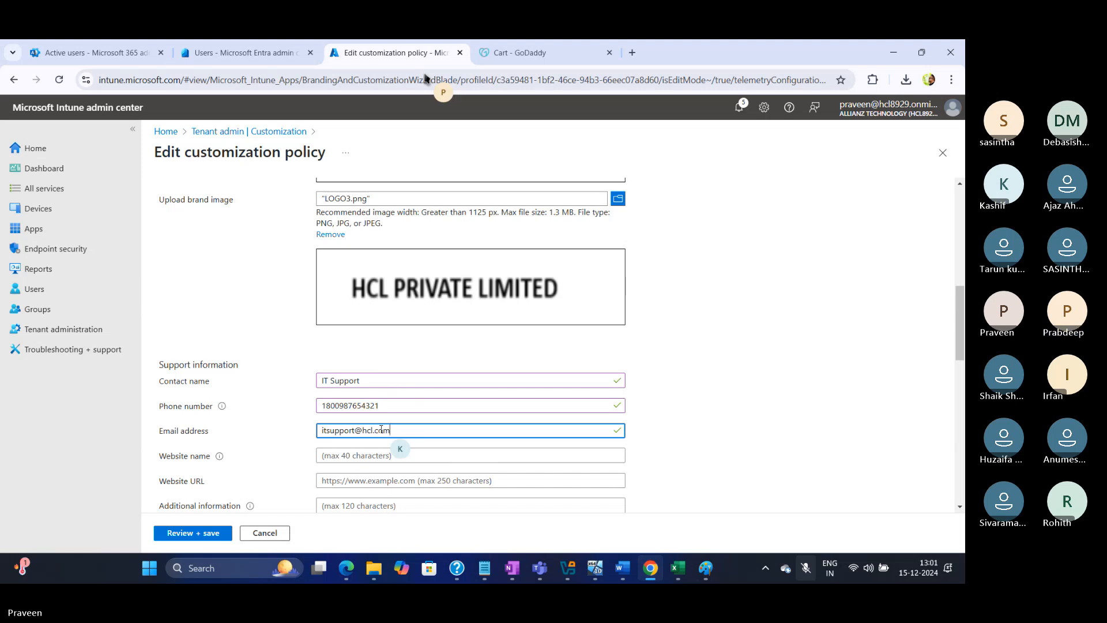
Set the support information's website name to Hcl Home.
{"action": "scroll", "coordinate": [381, 430], "scroll_direction": "down", "scroll_amount": 1}
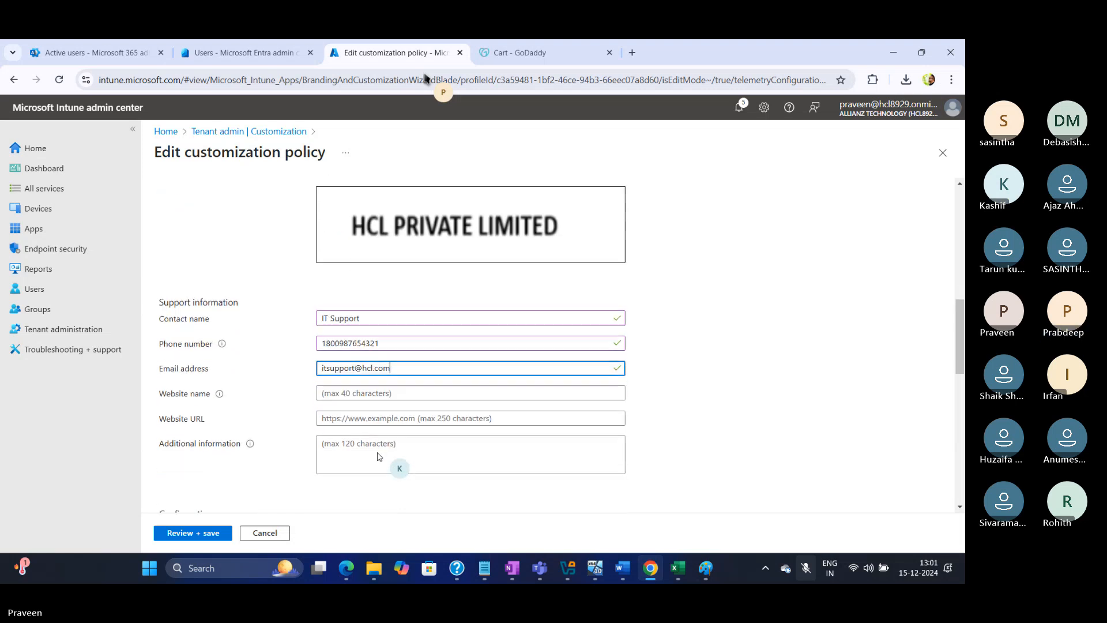
{"action": "left_click", "coordinate": [349, 393]}
{"action": "type", "text": "Hcl Home"}
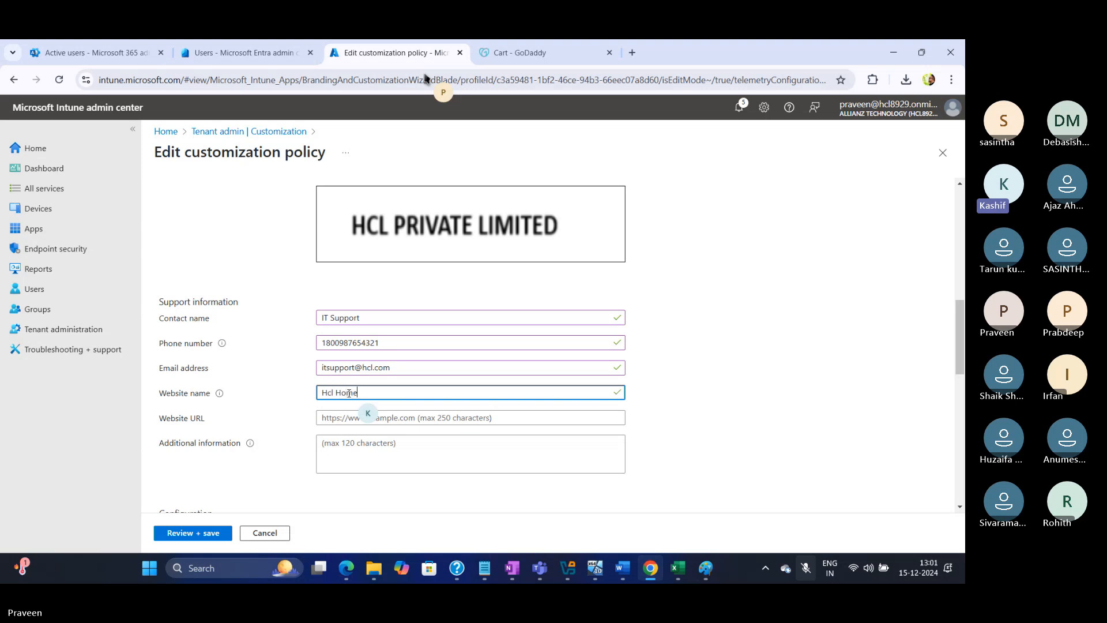
{"action": "key", "text": "Tab"}
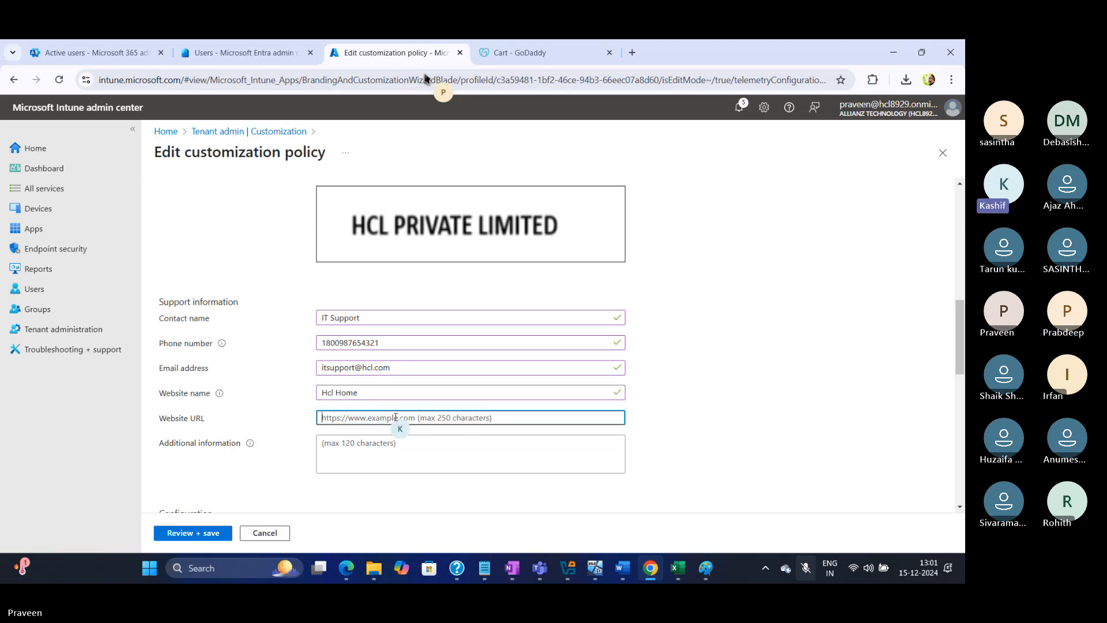
{"action": "type", "text": "ht"}
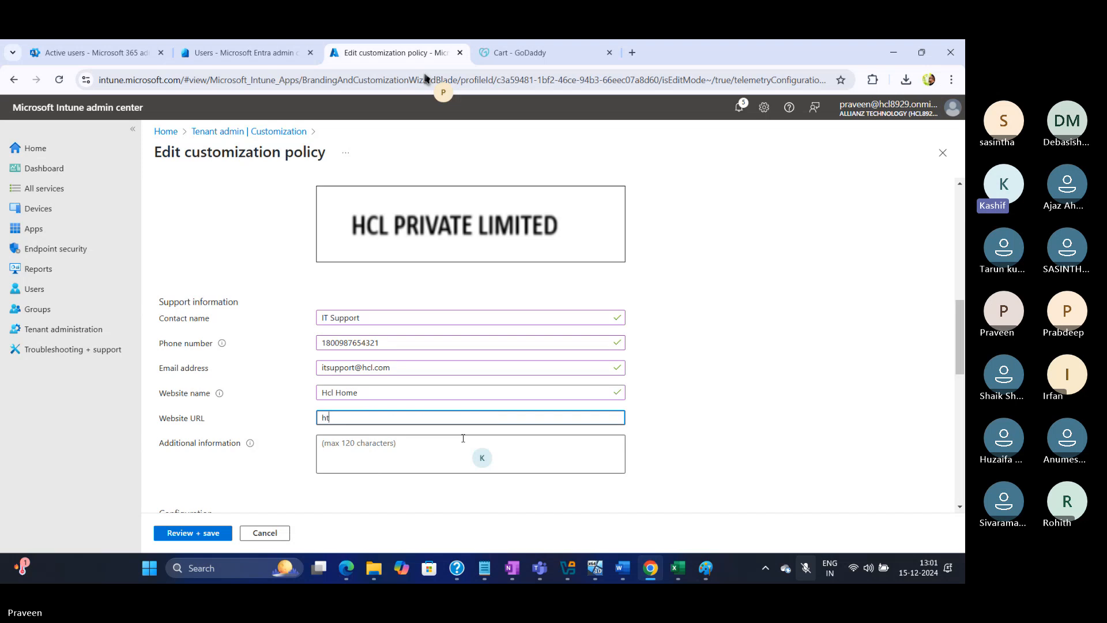
{"action": "type", "text": "tps://"}
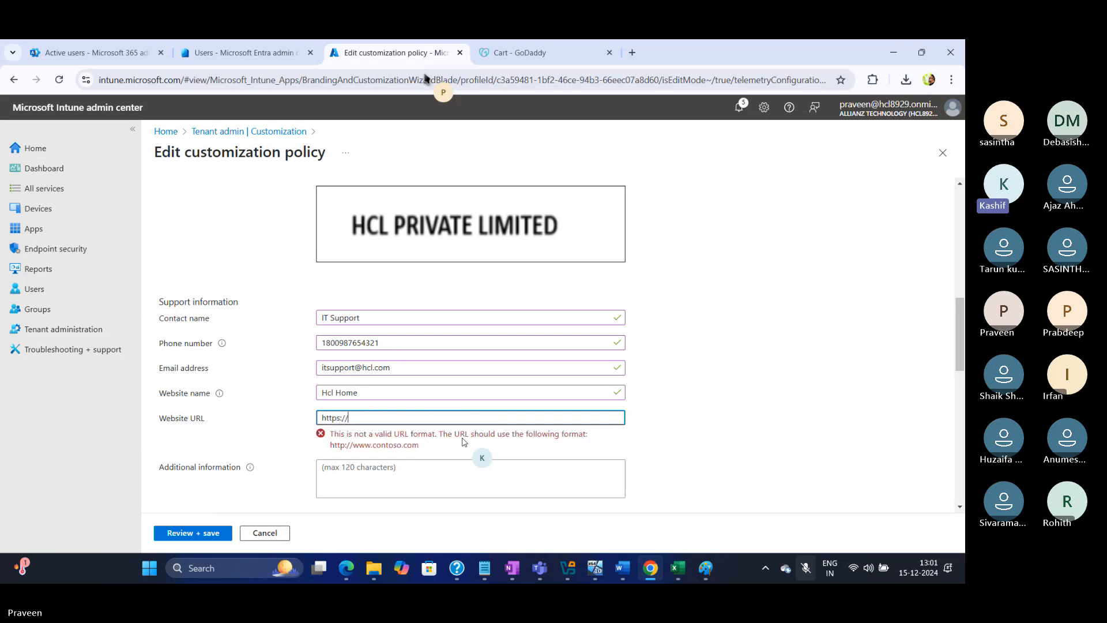
{"action": "type", "text": "hcl.com/"}
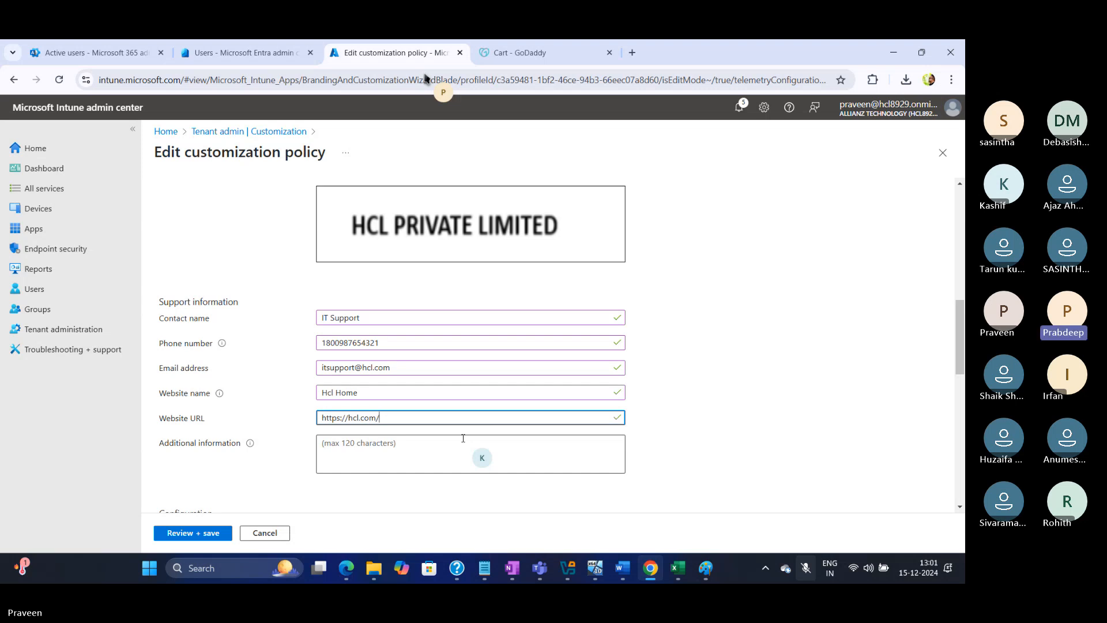
{"action": "type", "text": "home"}
{"action": "key", "text": "ctrl+a"}
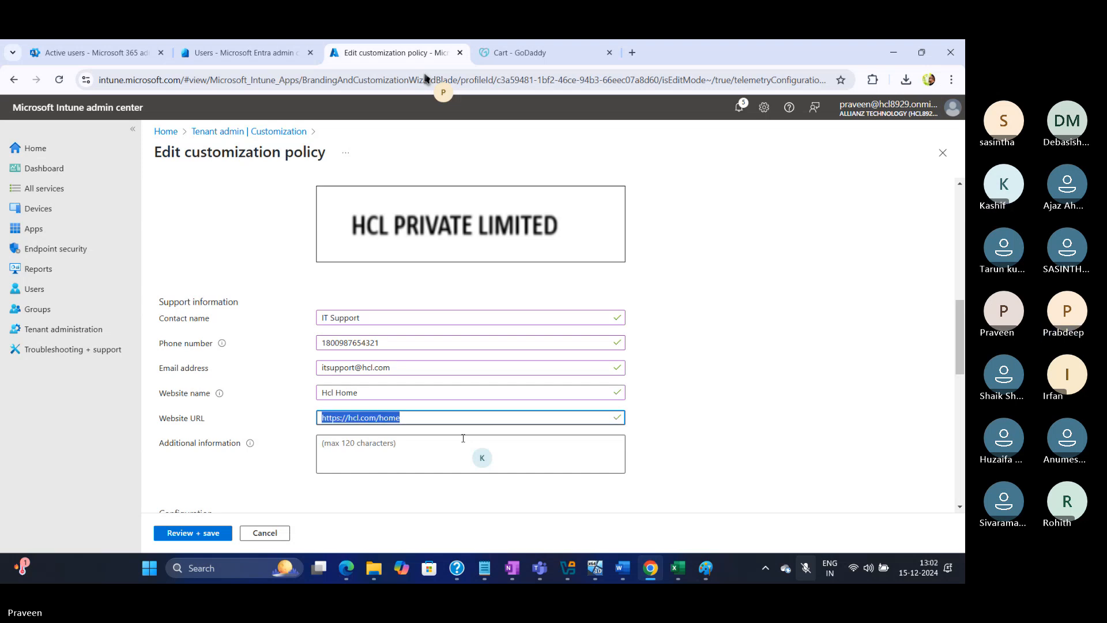
Add the additional support information "Kindly contact it support incase any issues.".
{"action": "left_click", "coordinate": [373, 447]}
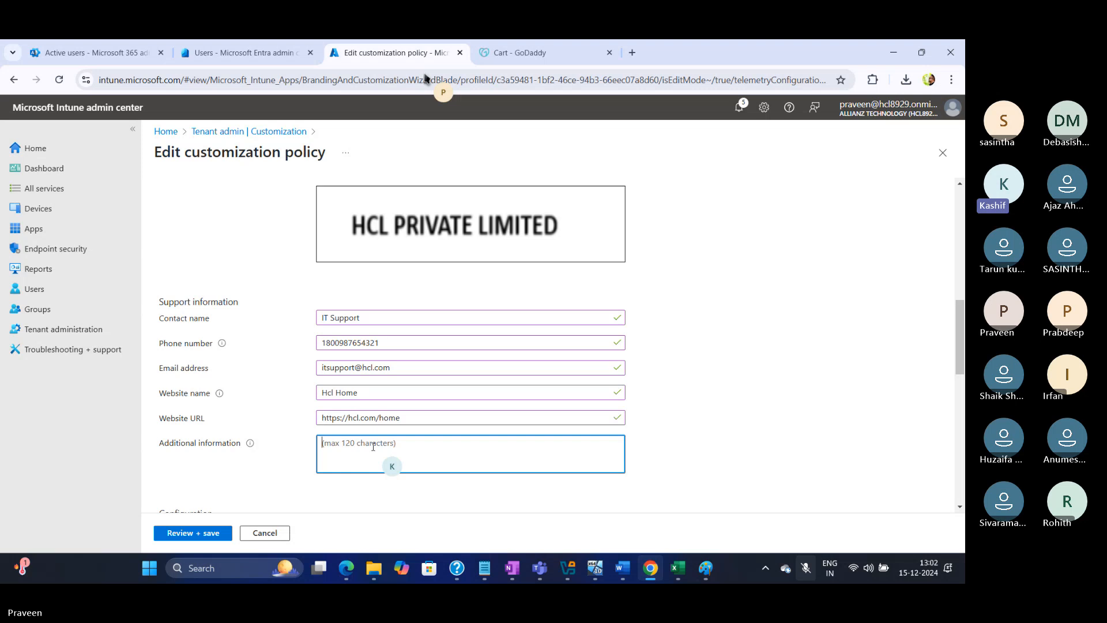
{"action": "type", "text": "Kindly contact"}
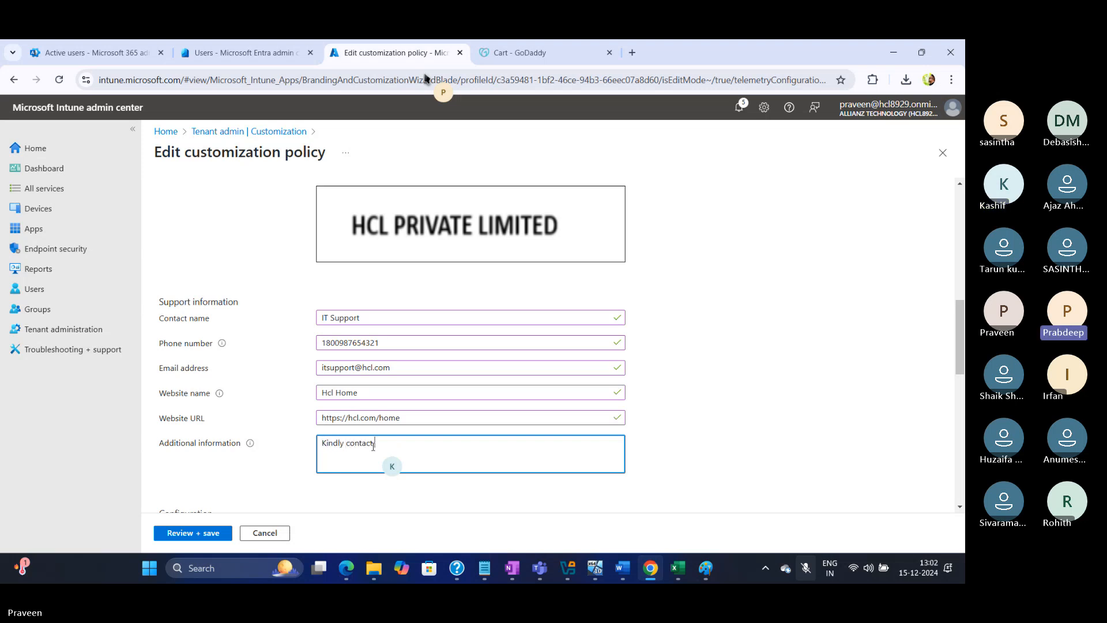
{"action": "type", "text": " it support inc"}
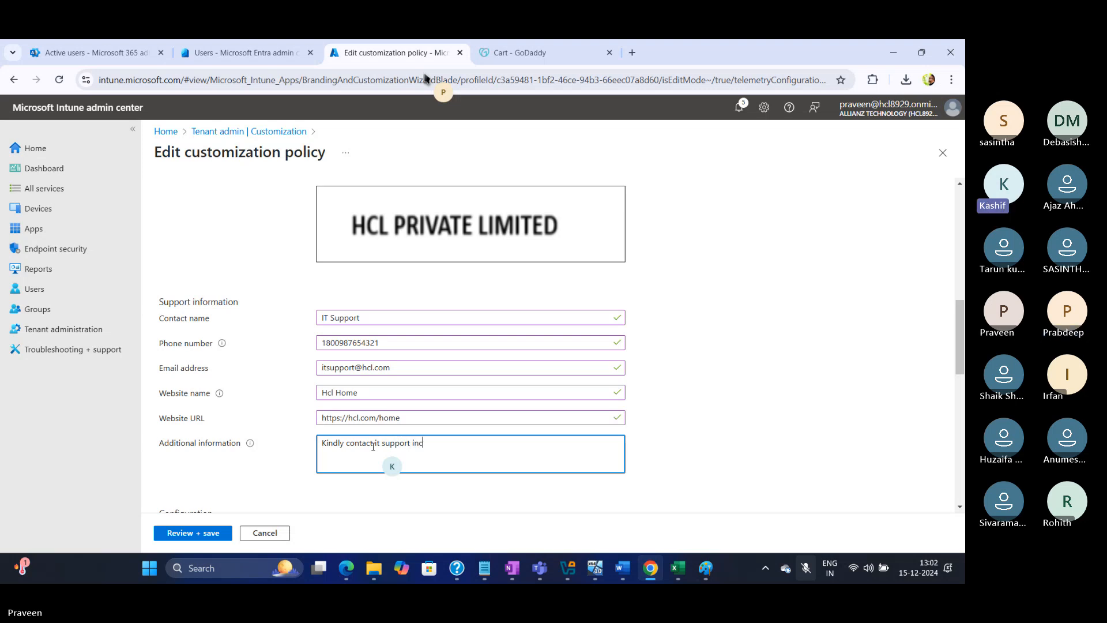
{"action": "type", "text": "ase ou"}
{"action": "key", "text": "BackSpace"}
{"action": "key", "text": "BackSpace"}
{"action": "key", "text": "BackSpace"}
{"action": "type", "text": "any issu"}
{"action": "scroll", "coordinate": [548, 383], "scroll_direction": "down", "scroll_amount": 1}
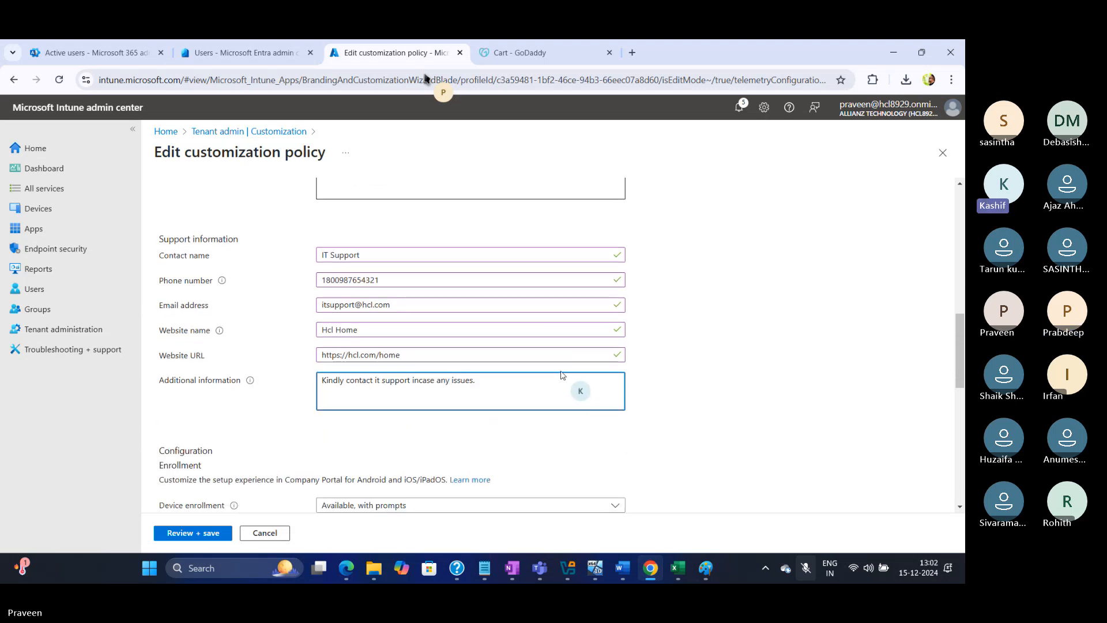
{"action": "scroll", "coordinate": [543, 359], "scroll_direction": "down", "scroll_amount": 1}
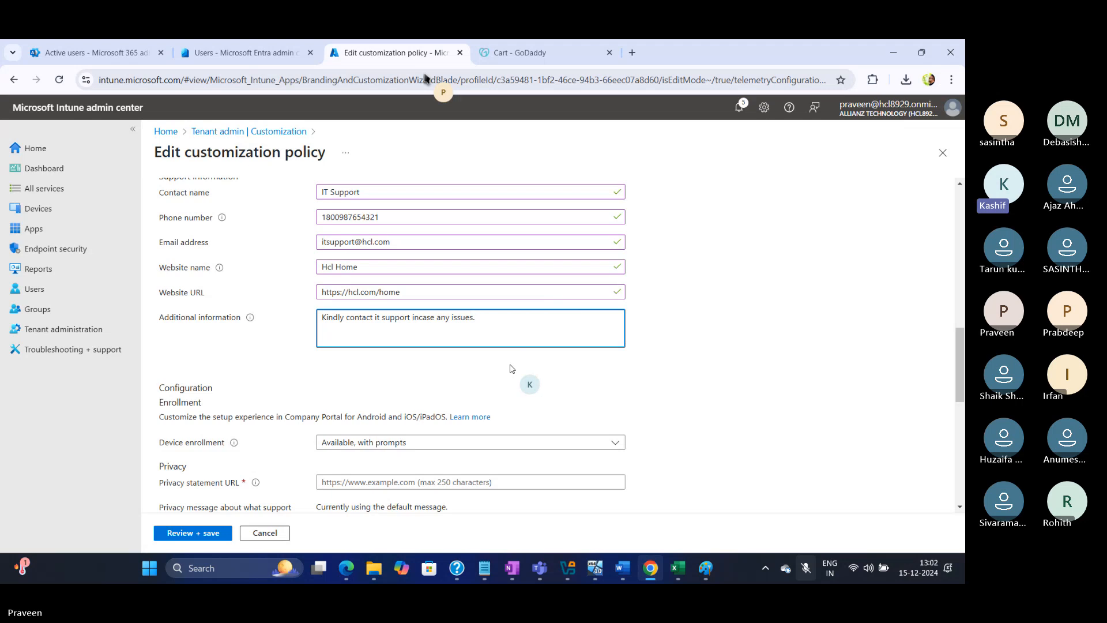
{"action": "scroll", "coordinate": [510, 368], "scroll_direction": "down", "scroll_amount": 2}
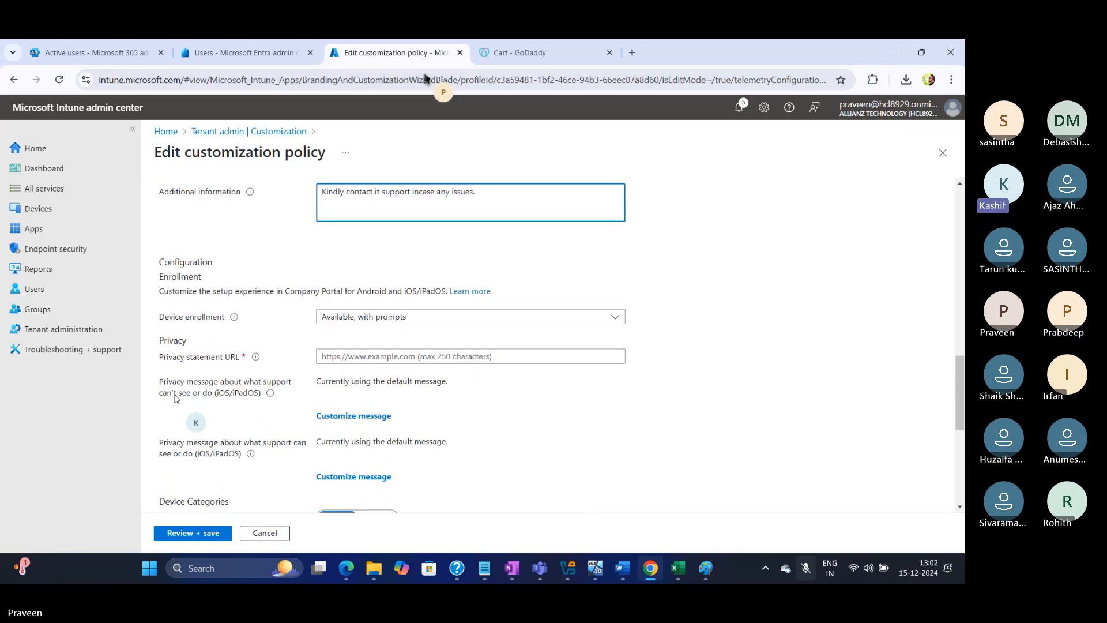
{"action": "left_click_drag", "start_coordinate": [172, 357], "coordinate": [244, 360]}
{"action": "left_click", "coordinate": [244, 360]}
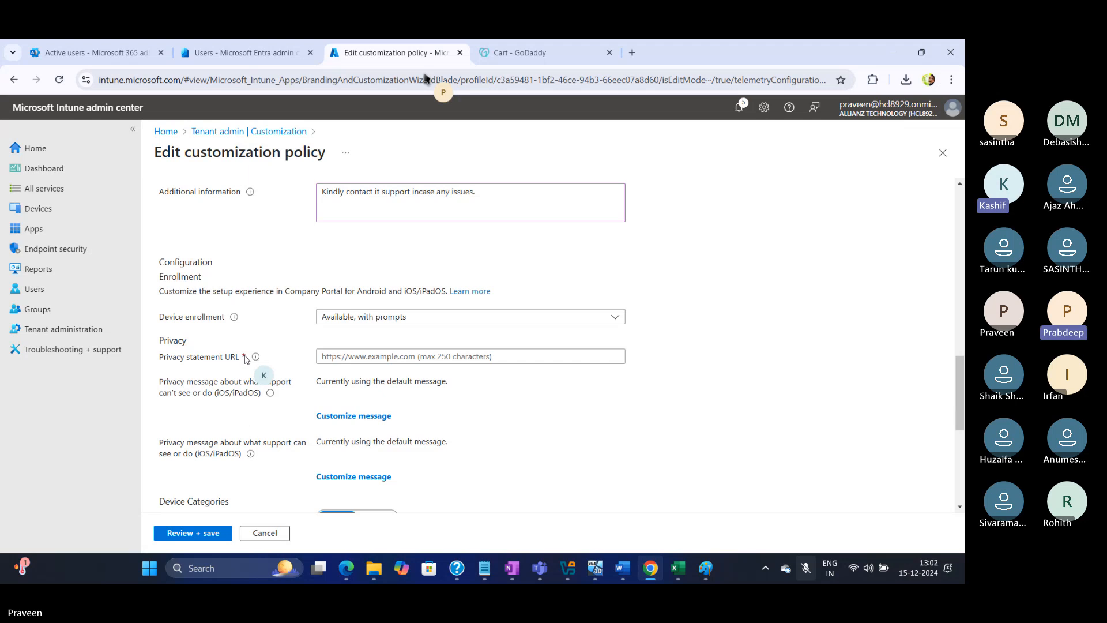
{"action": "left_click", "coordinate": [379, 357]}
{"action": "type", "text": "https://hcl.com/home"}
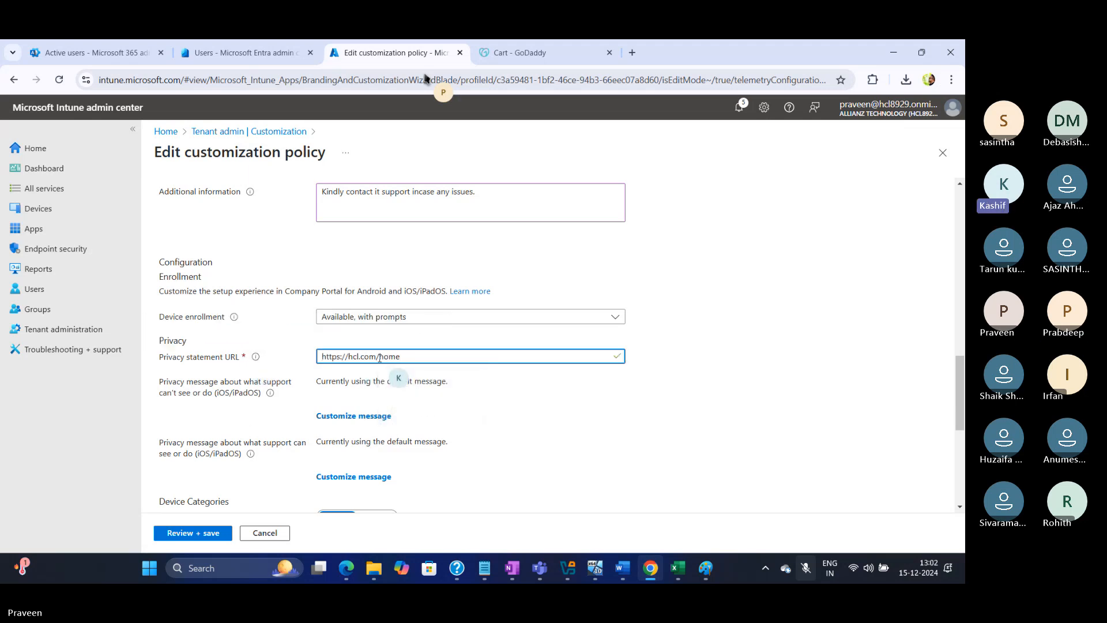
{"action": "key", "text": "BackSpace"}
{"action": "key", "text": "BackSpace"}
{"action": "key", "text": "BackSpace"}
{"action": "key", "text": "BackSpace"}
{"action": "type", "text": "privacy"}
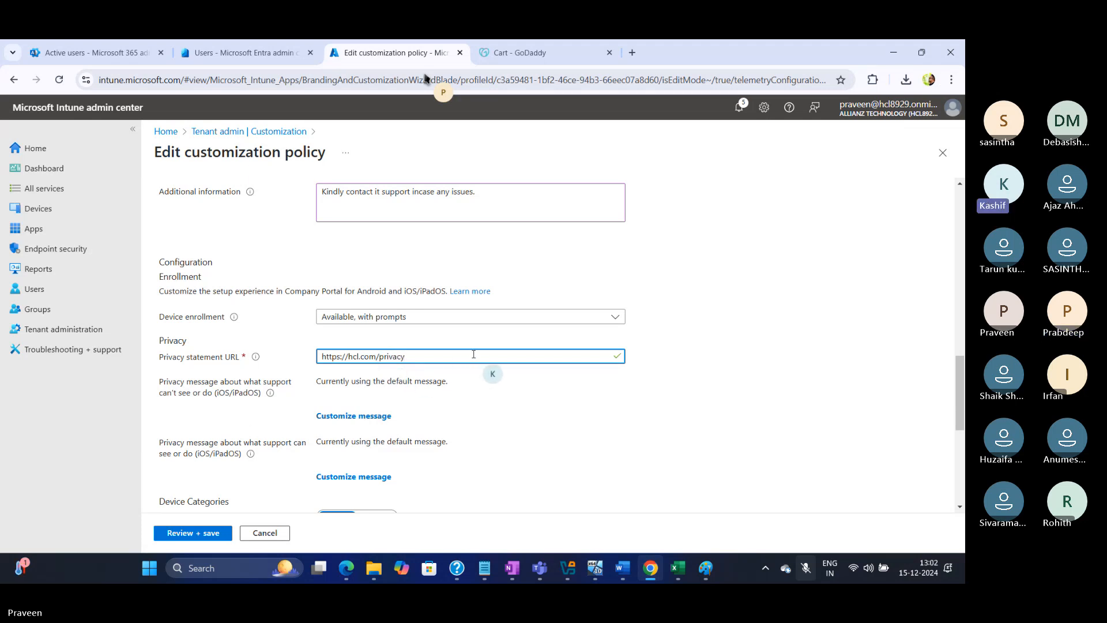
Review the remaining configuration settings and save the edited customization policy.
{"action": "scroll", "coordinate": [223, 367], "scroll_direction": "up", "scroll_amount": 1}
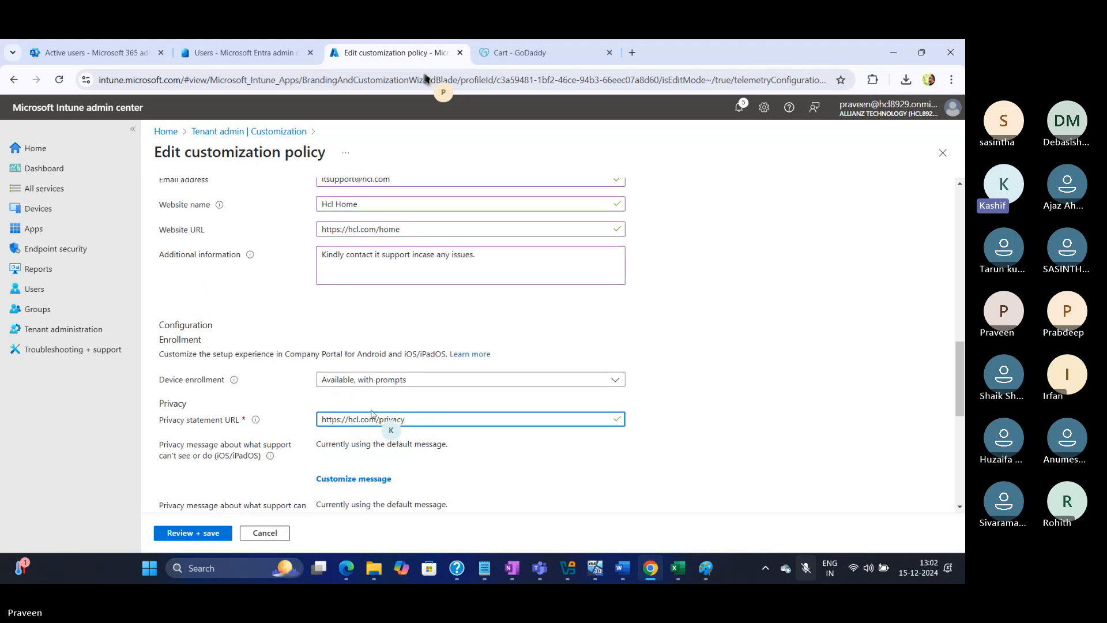
{"action": "scroll", "coordinate": [372, 414], "scroll_direction": "up", "scroll_amount": 5}
{"action": "scroll", "coordinate": [380, 346], "scroll_direction": "down", "scroll_amount": 5}
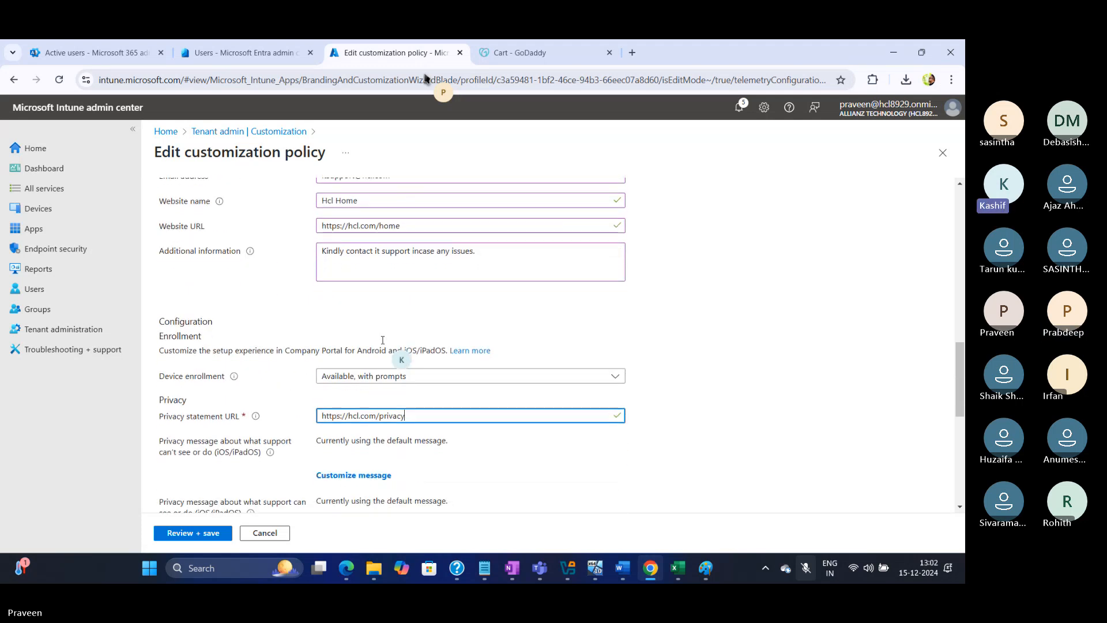
{"action": "scroll", "coordinate": [382, 340], "scroll_direction": "down", "scroll_amount": 8}
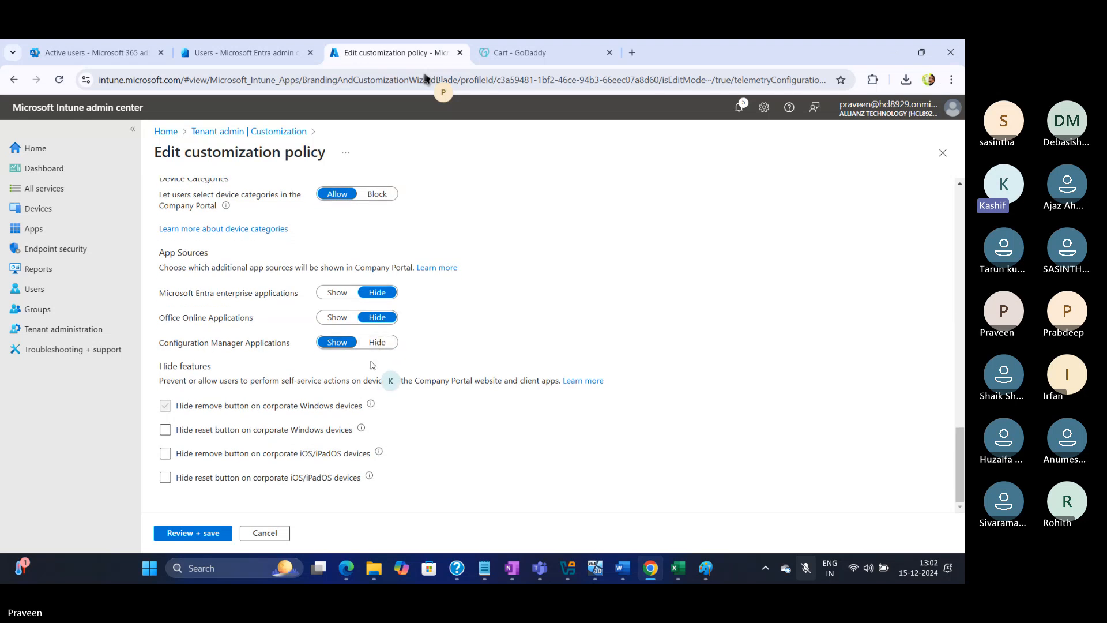
{"action": "left_click", "coordinate": [176, 534]}
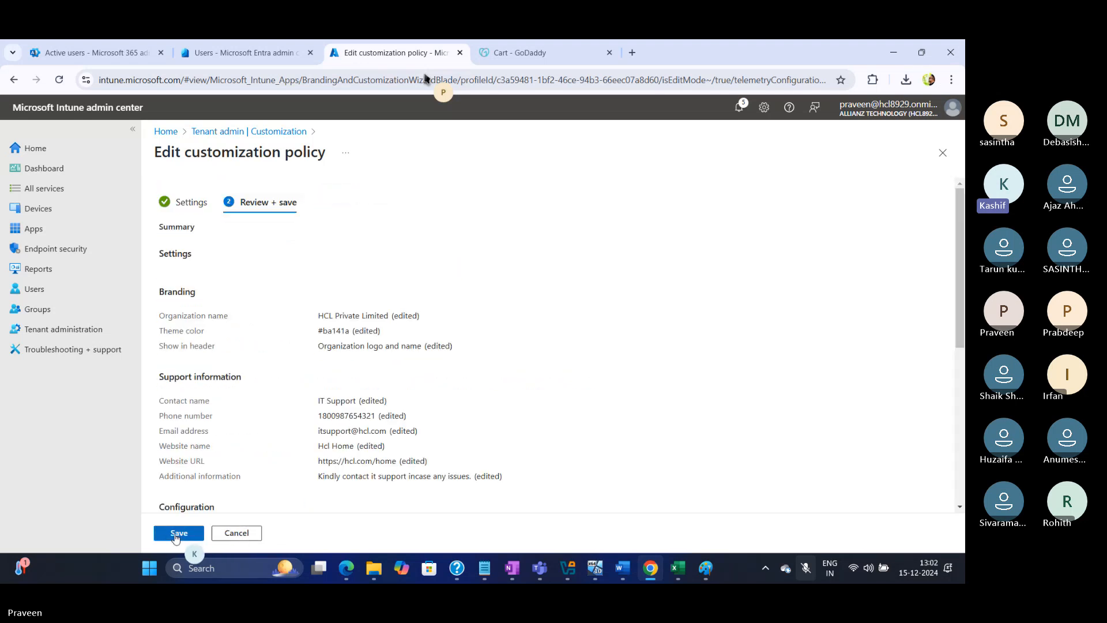
{"action": "left_click", "coordinate": [176, 534]}
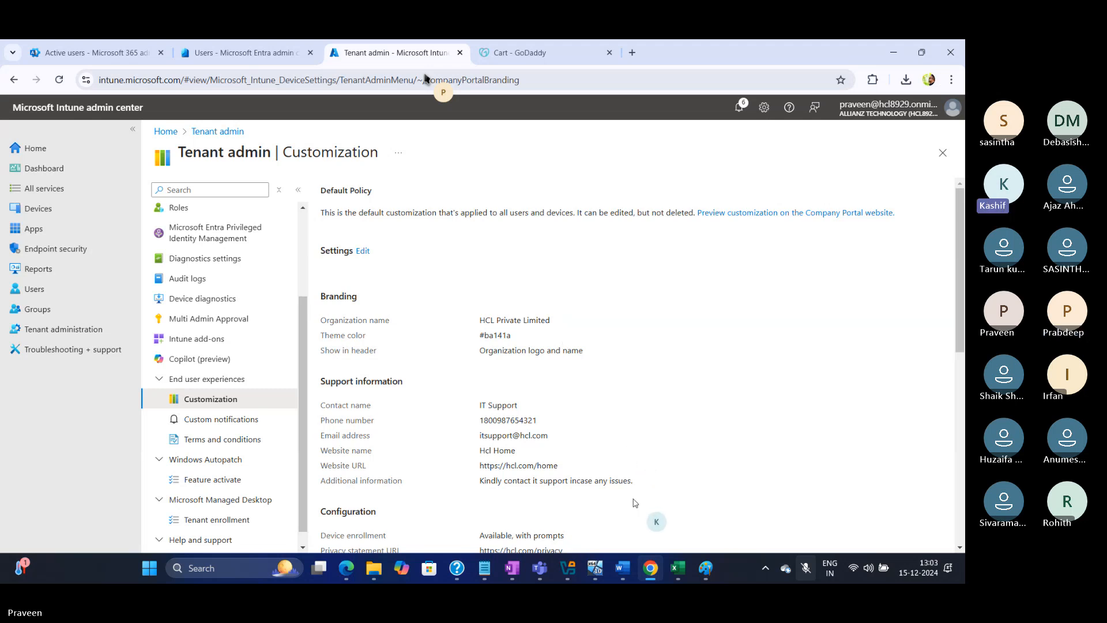
Switch to the intunes Batch notes in Notepad and insert a blank line after the Intune Portal item.
{"action": "left_click", "coordinate": [484, 572]}
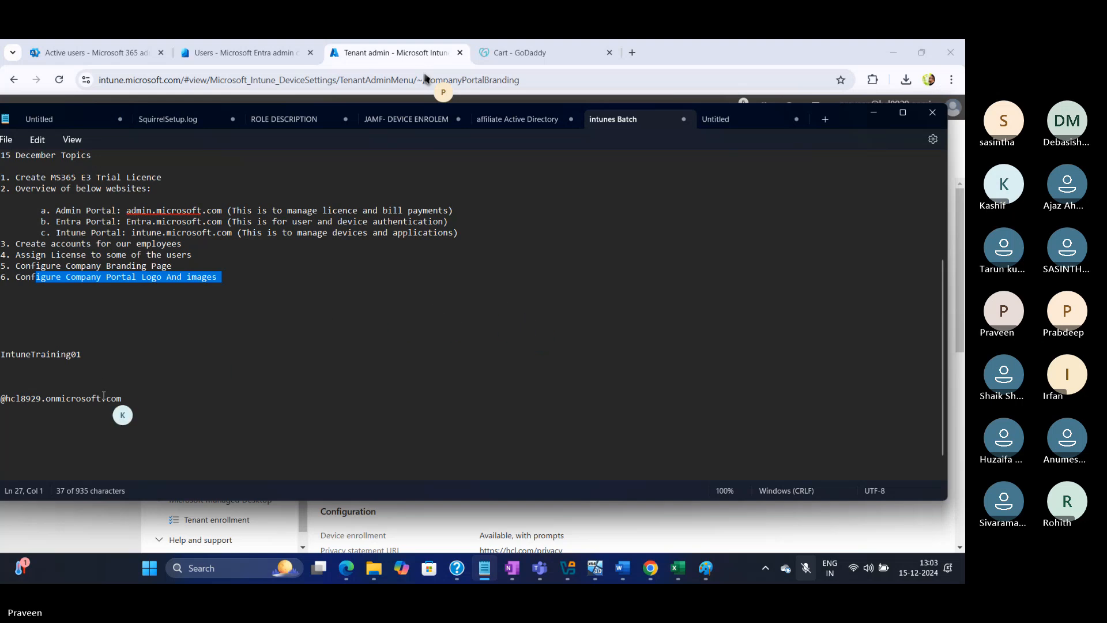
{"action": "left_click", "coordinate": [223, 279]}
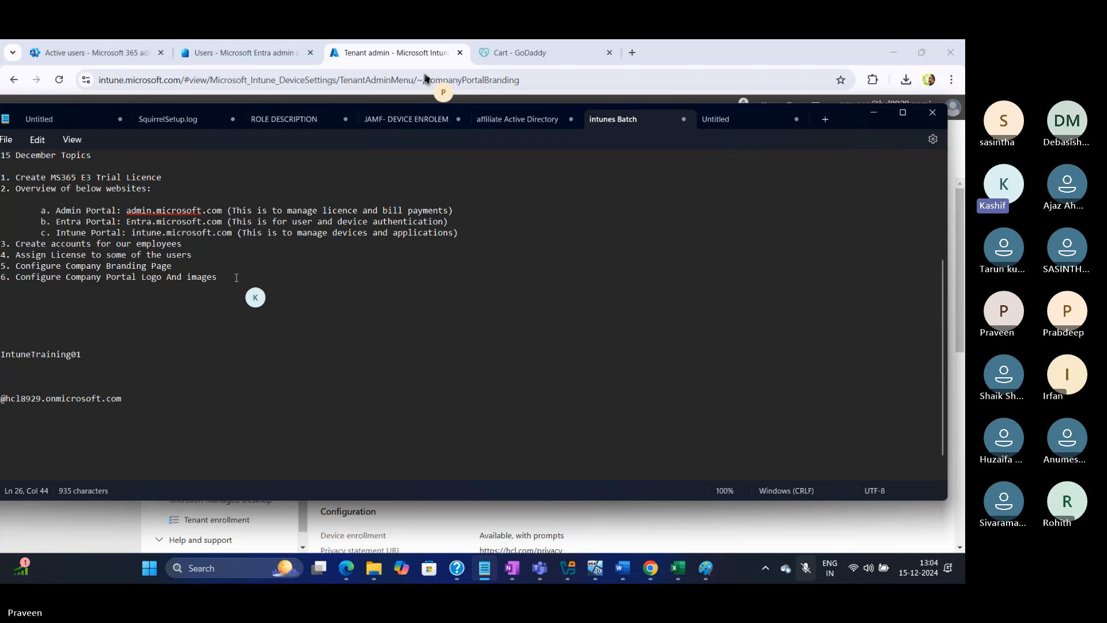
{"action": "scroll", "coordinate": [201, 349], "scroll_direction": "up", "scroll_amount": 2}
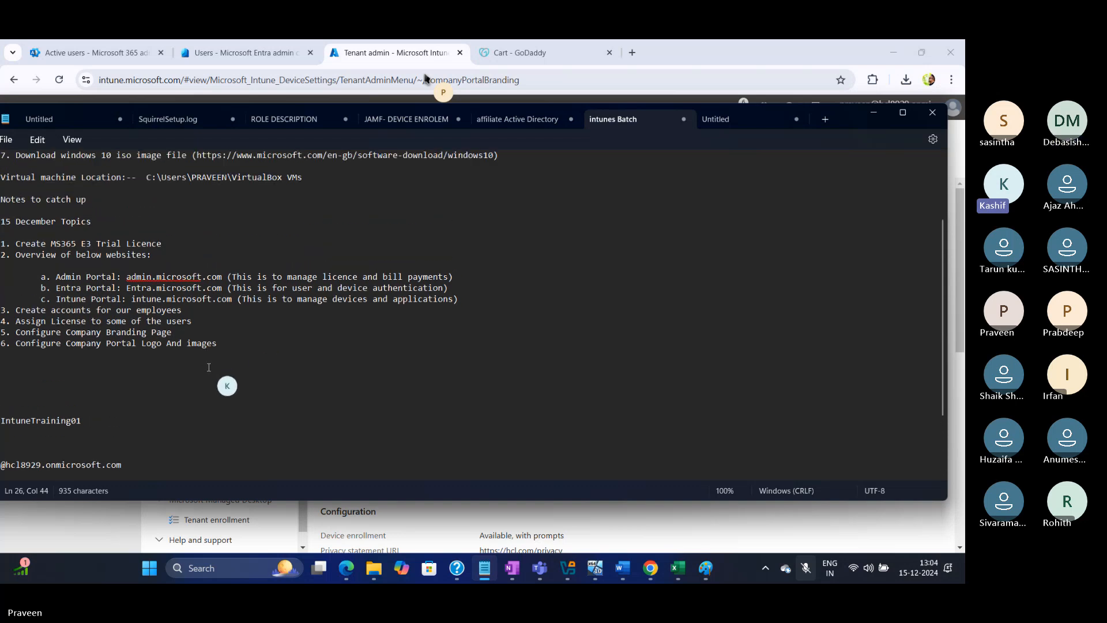
{"action": "left_click_drag", "start_coordinate": [271, 356], "coordinate": [6, 228]}
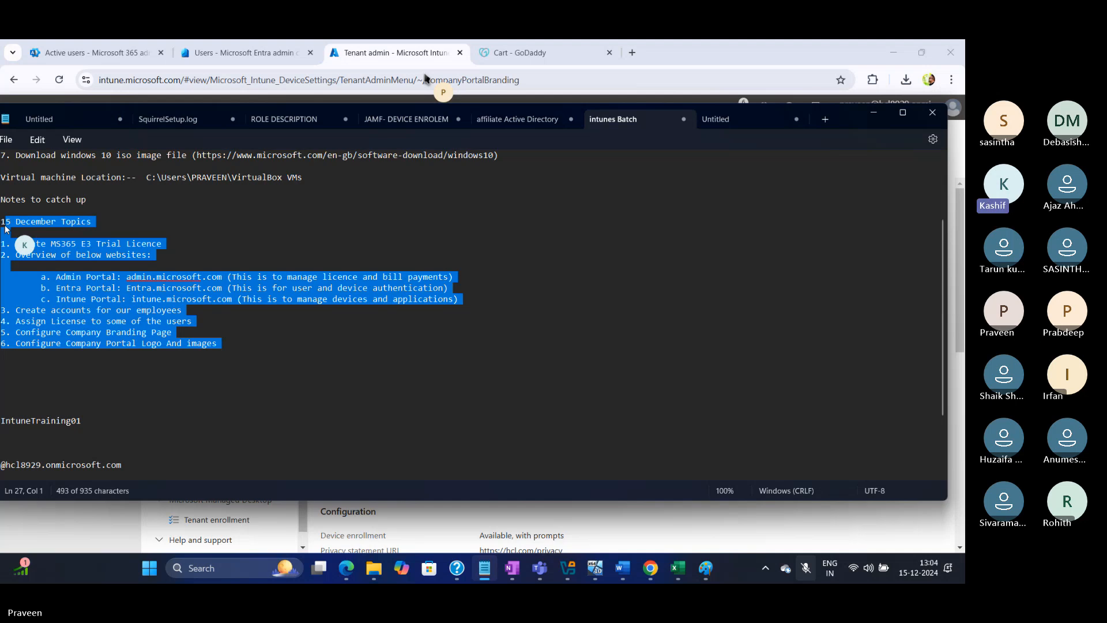
{"action": "left_click", "coordinate": [45, 244]}
{"action": "left_click", "coordinate": [27, 245]}
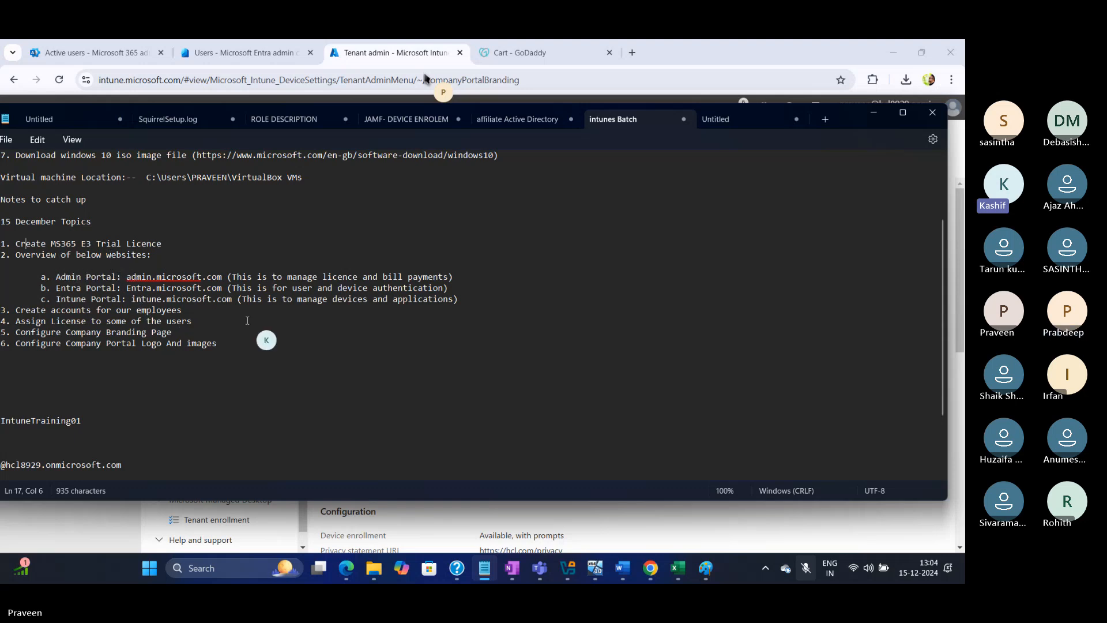
{"action": "left_click", "coordinate": [468, 300]}
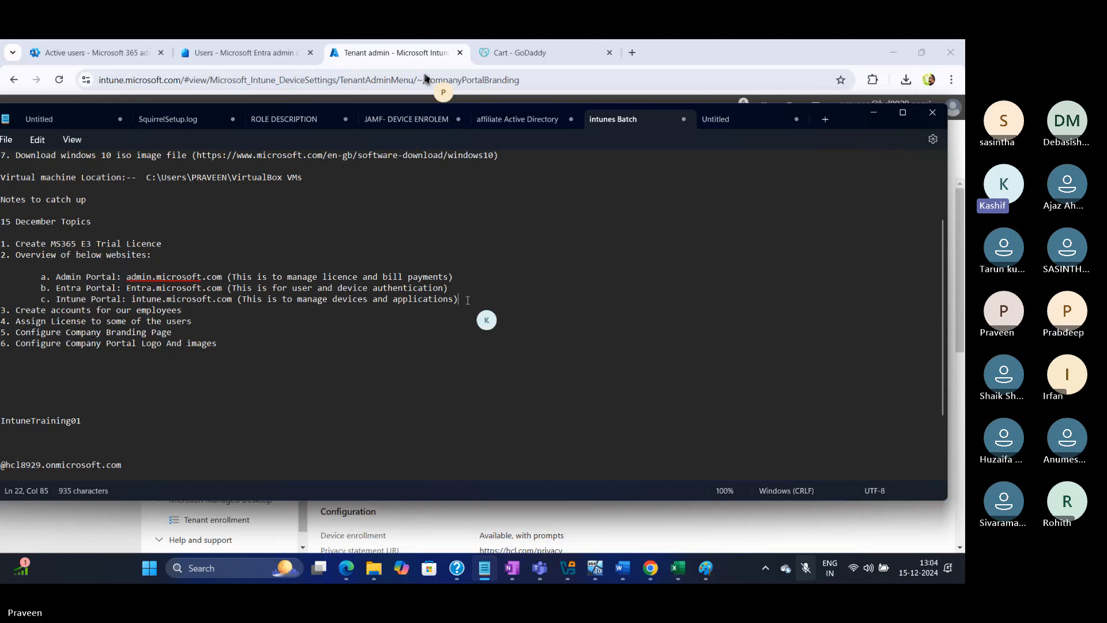
{"action": "key", "text": "Return"}
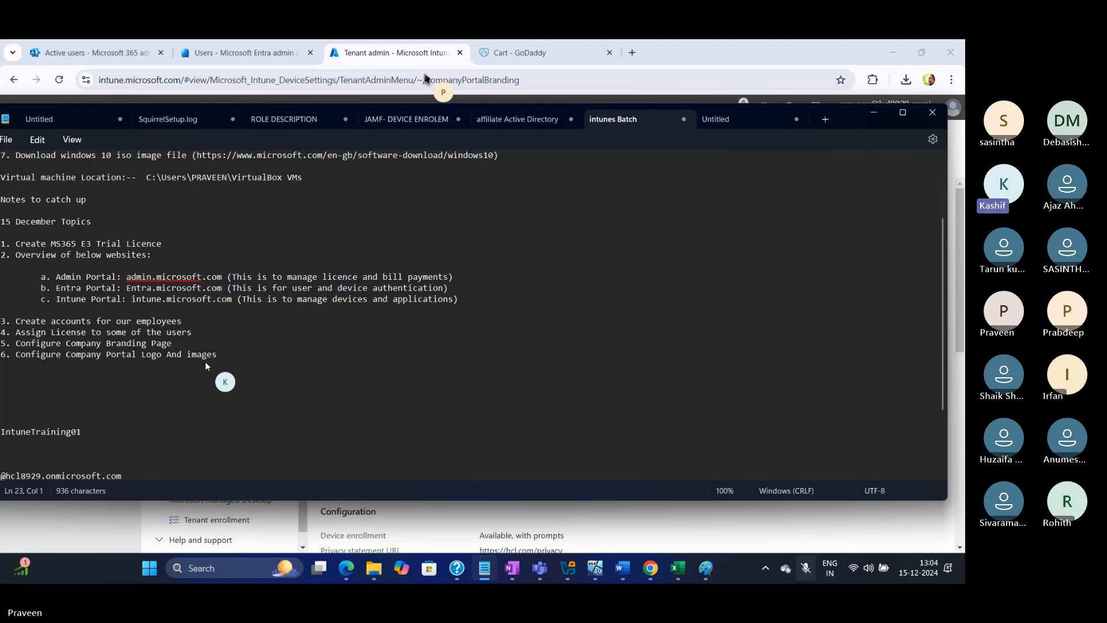
Save the notes to the Desktop as a text file named Intune Notes.
{"action": "key", "text": "ctrl+s"}
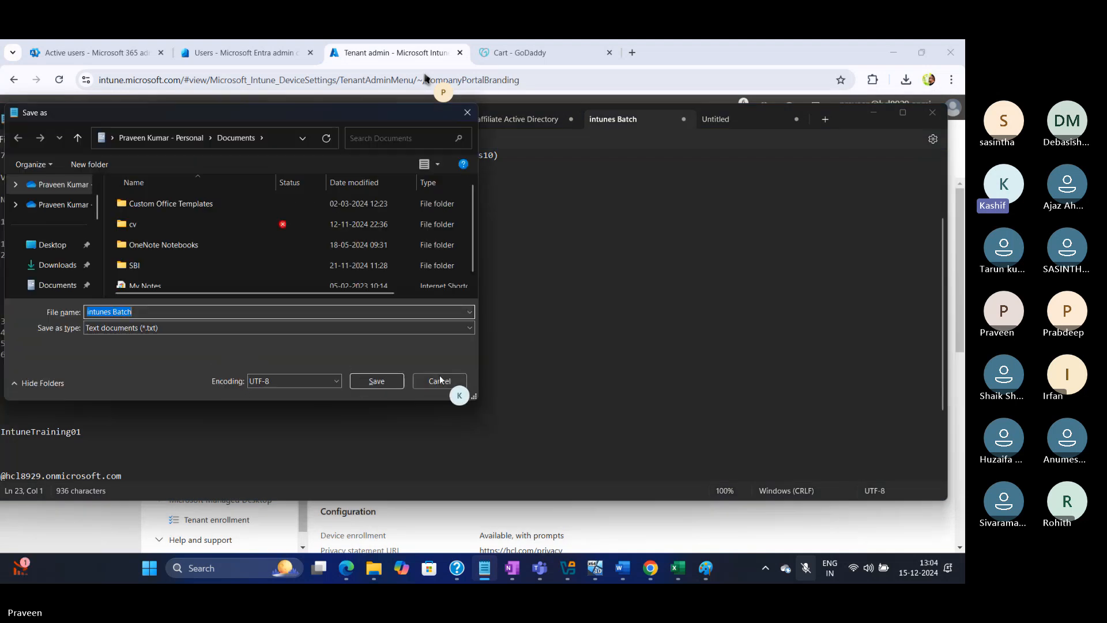
{"action": "left_click", "coordinate": [64, 247]}
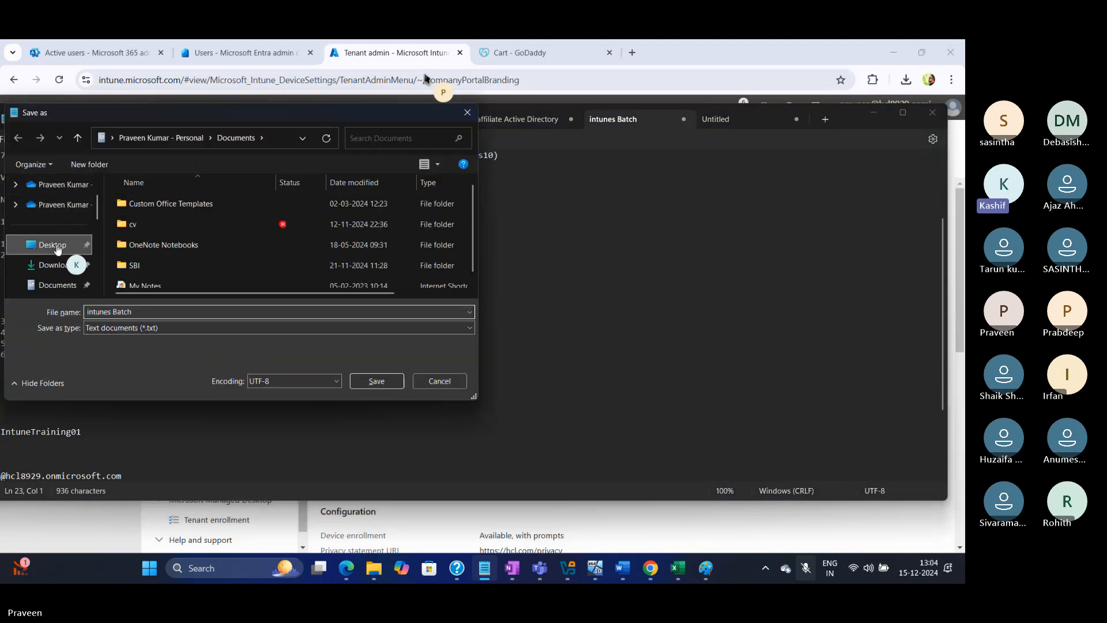
{"action": "left_click", "coordinate": [151, 335]}
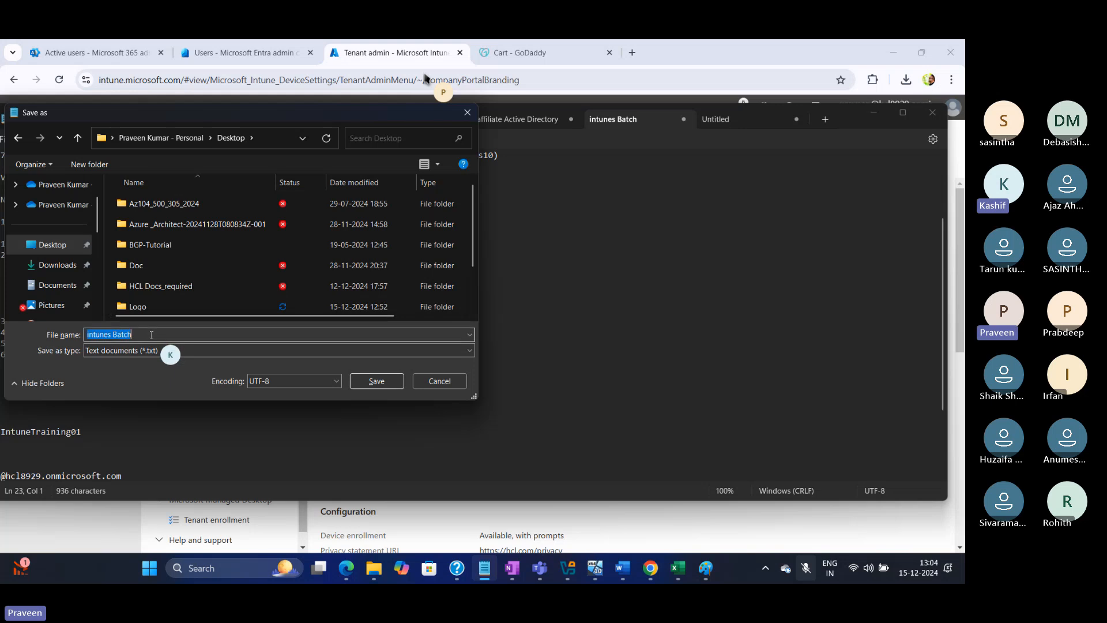
{"action": "type", "text": "Intune"}
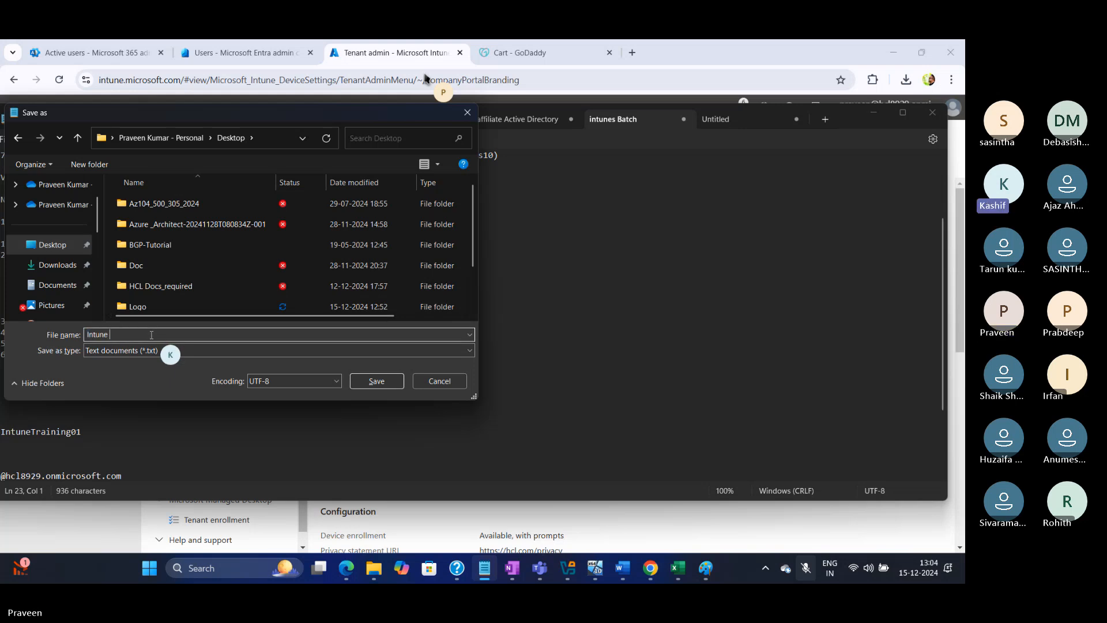
{"action": "type", "text": " Notes"}
{"action": "key", "text": "Return"}
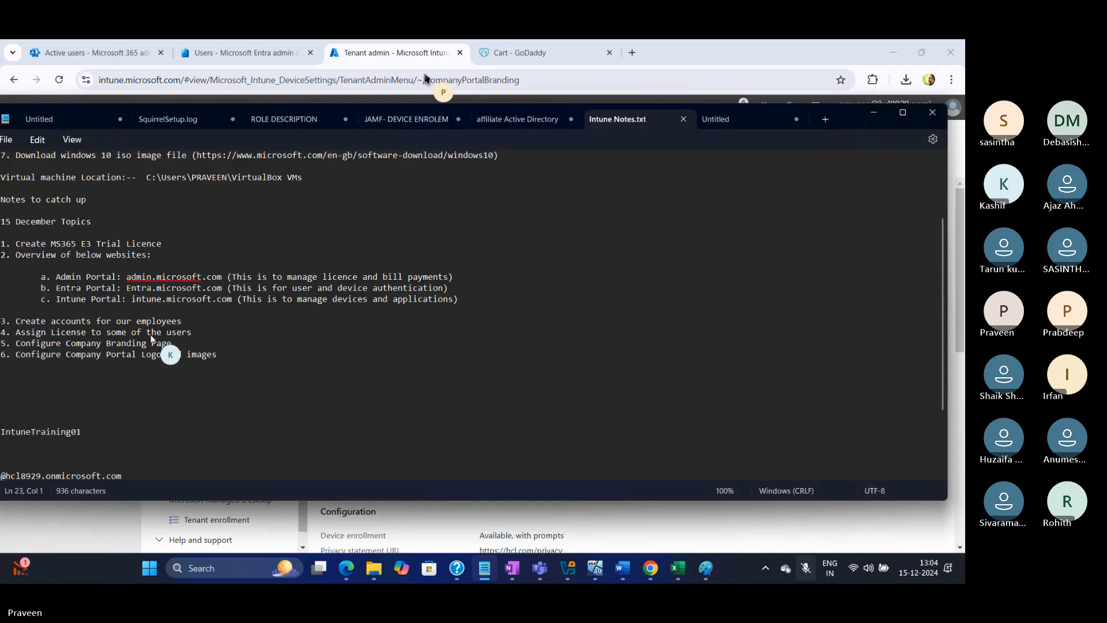
Look over the saved notes, from the batch heading through the 15 December topics.
{"action": "left_click_drag", "start_coordinate": [235, 366], "coordinate": [2, 223]}
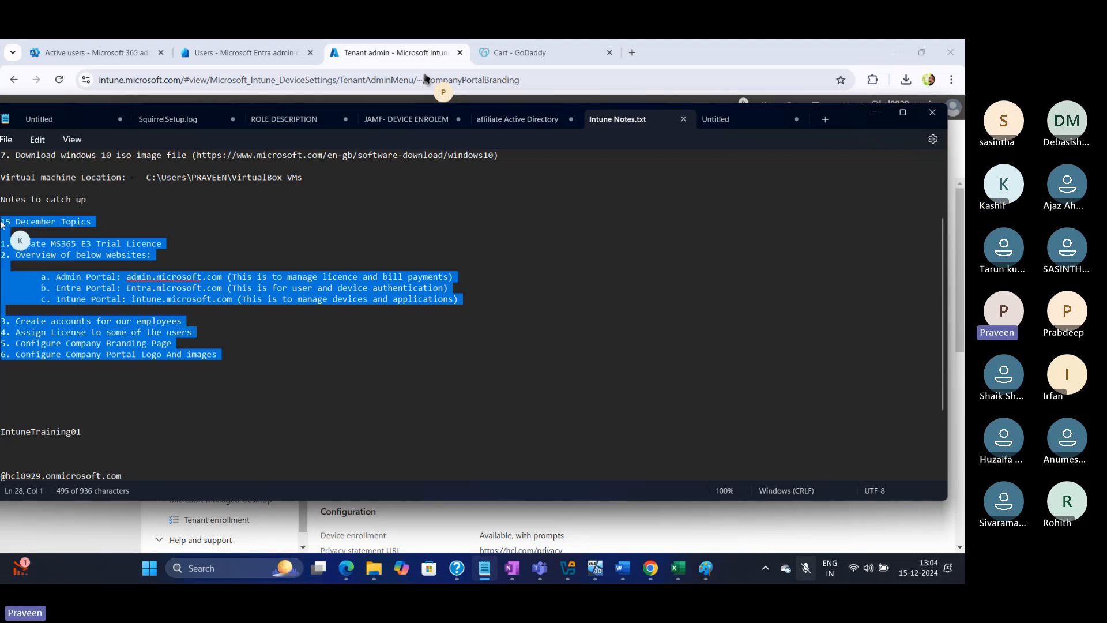
{"action": "left_click_drag", "start_coordinate": [1, 224], "coordinate": [953, 151]}
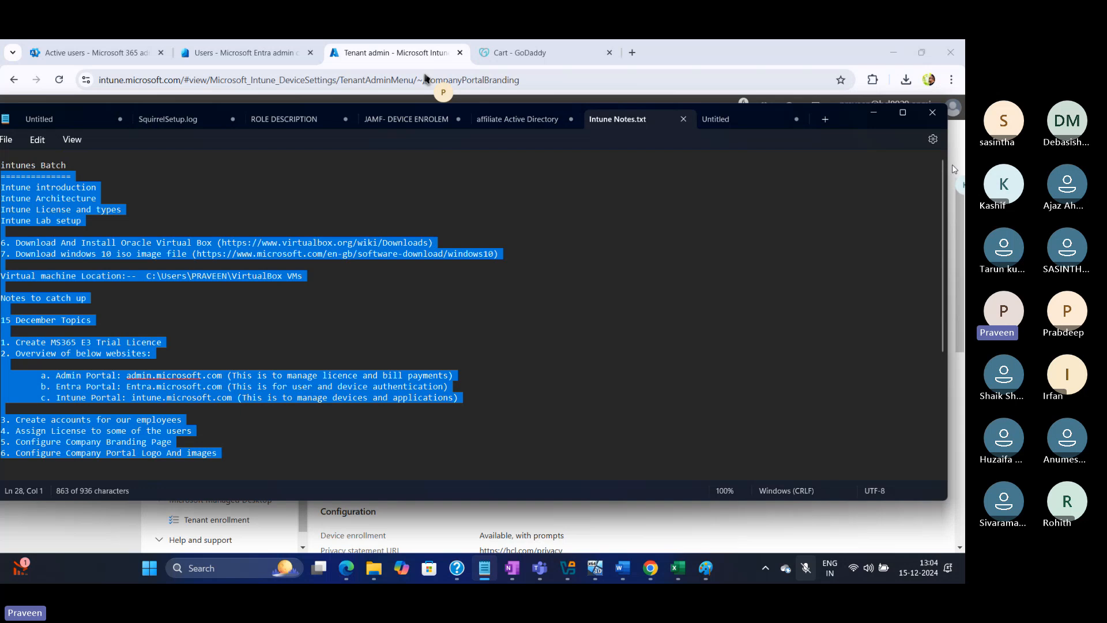
{"action": "left_click_drag", "start_coordinate": [1, 419], "coordinate": [182, 419]}
{"action": "scroll", "coordinate": [483, 380], "scroll_direction": "down", "scroll_amount": 3}
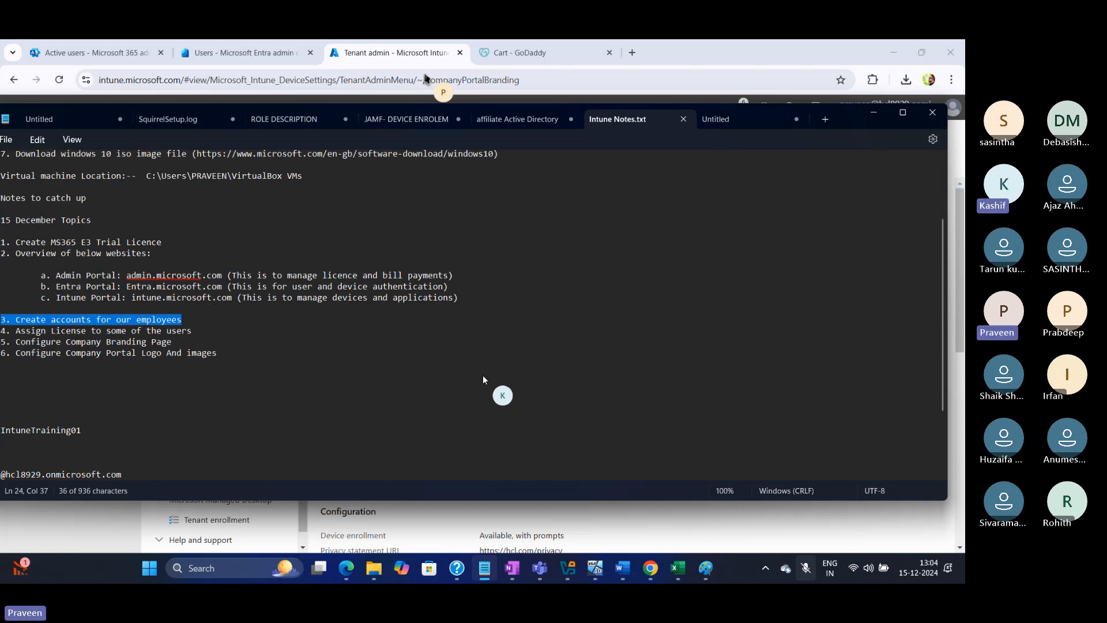
{"action": "scroll", "coordinate": [483, 379], "scroll_direction": "down", "scroll_amount": 3}
{"action": "scroll", "coordinate": [288, 360], "scroll_direction": "up", "scroll_amount": 2}
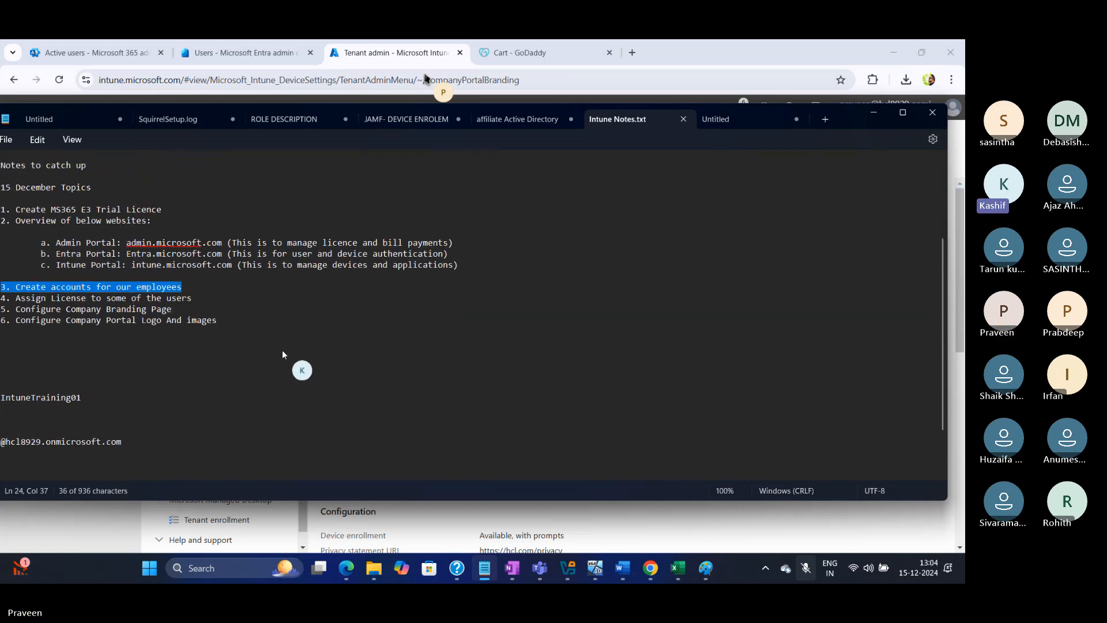